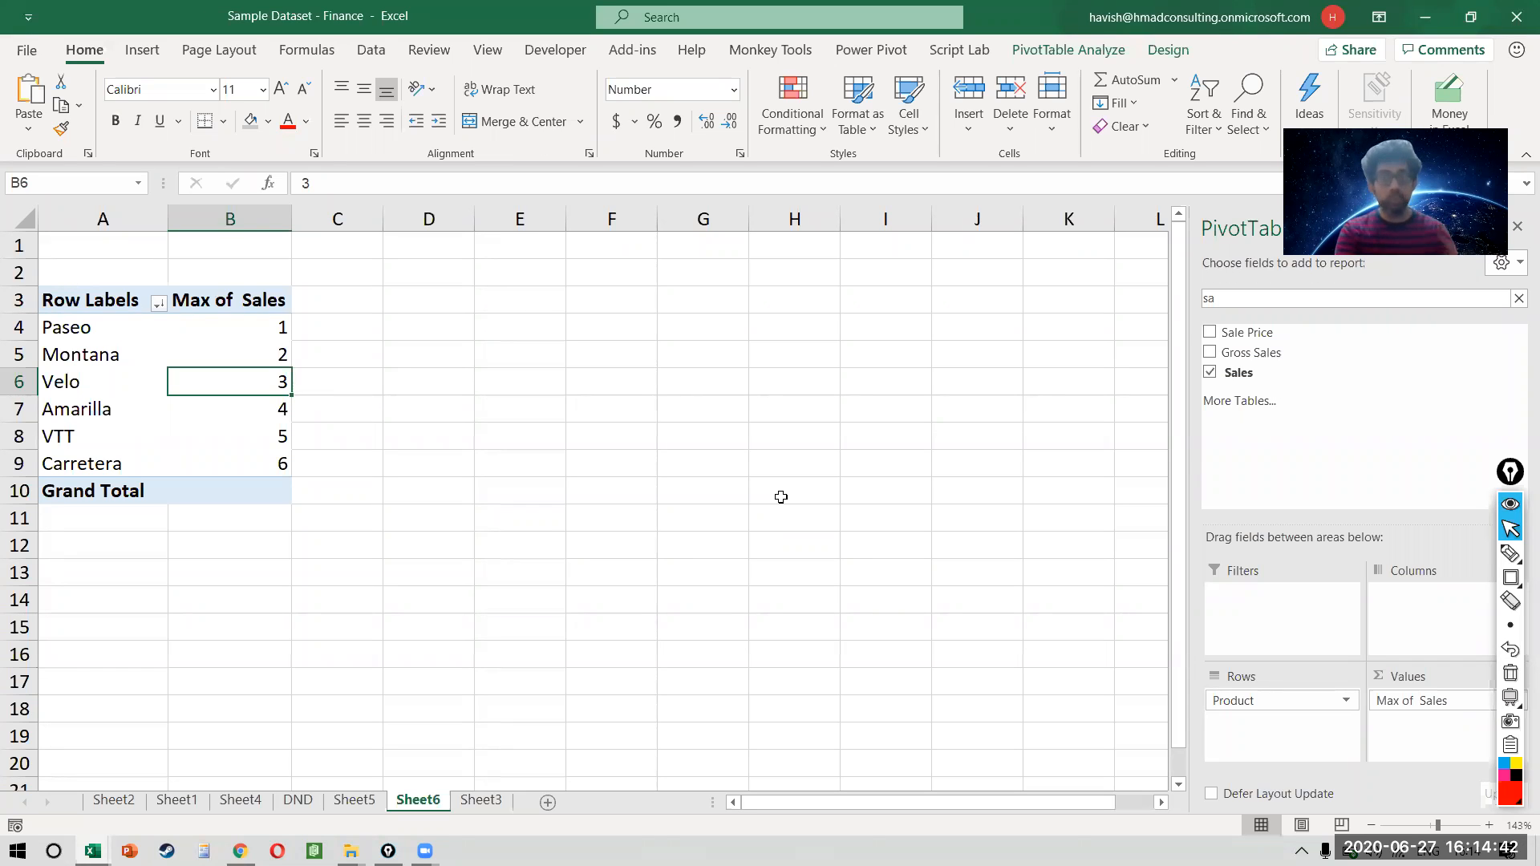
- Close the Sample Dataset - Finance workbook and open the SuperStore workbook
click(1507, 32)
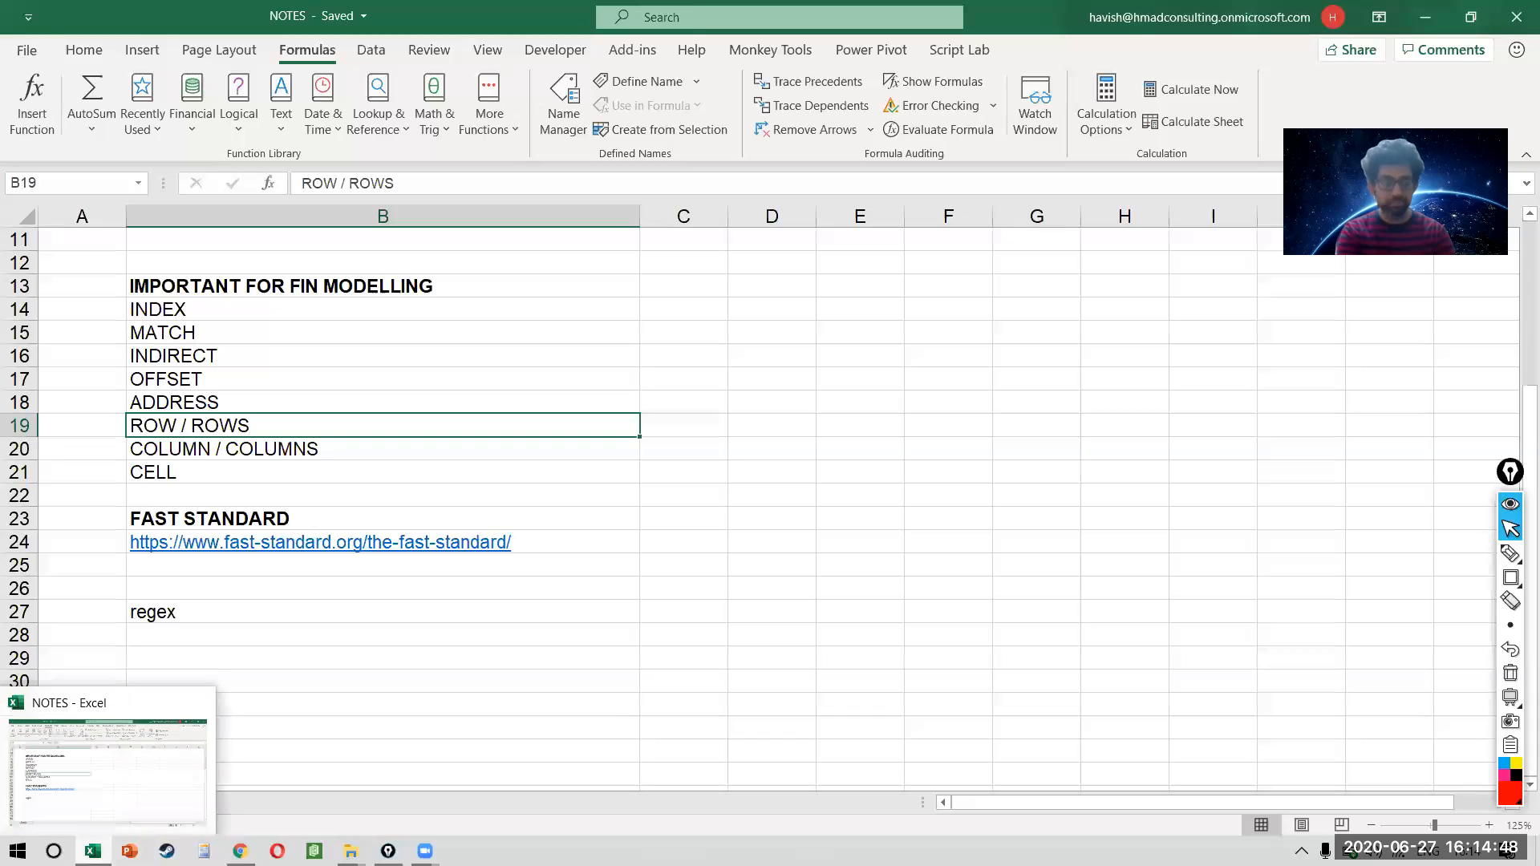
middle_click(93, 850)
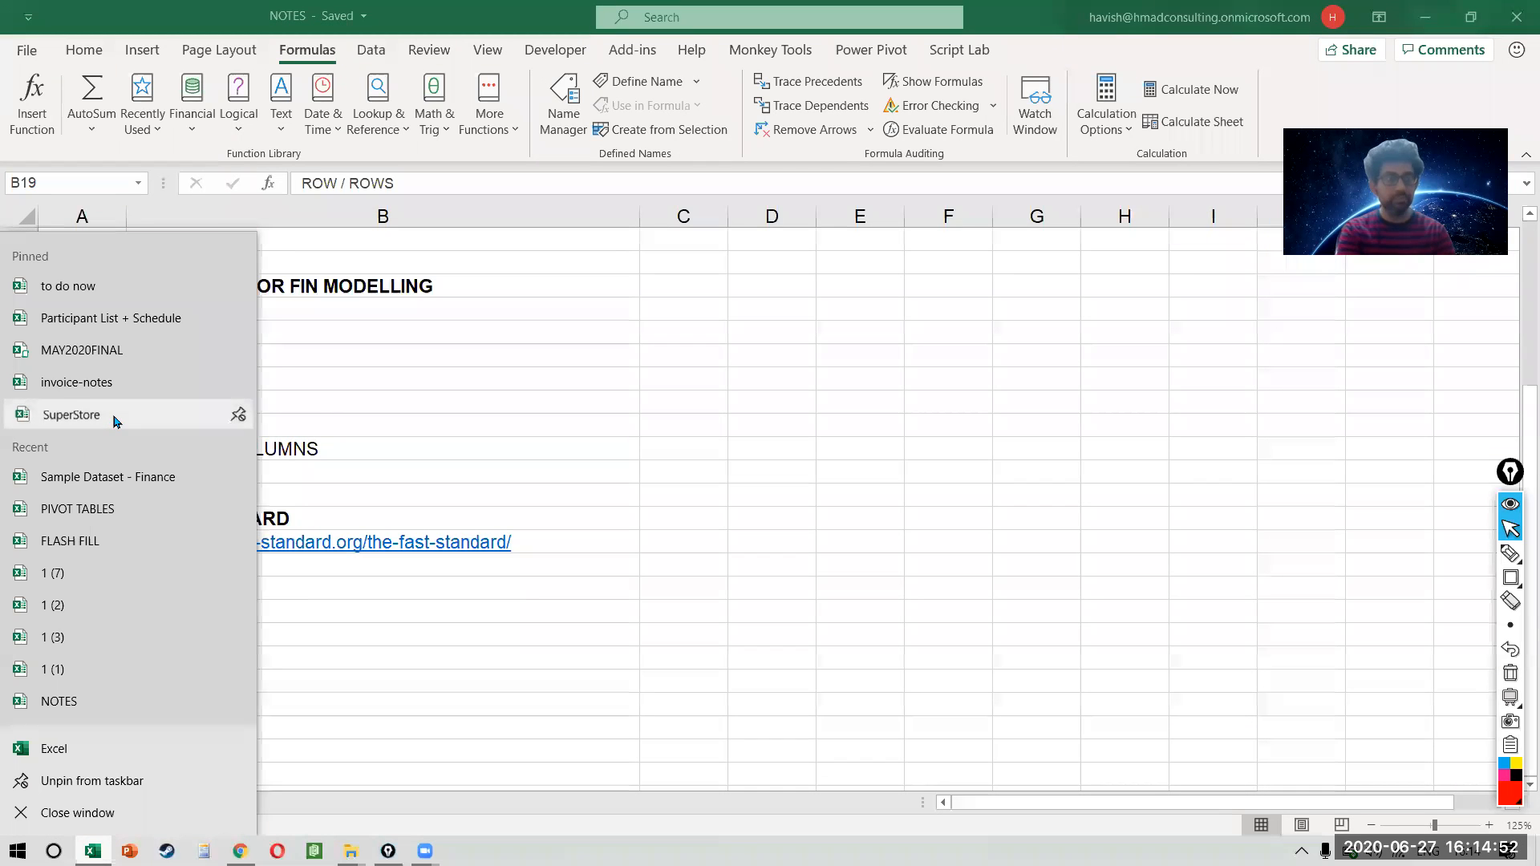
click(116, 422)
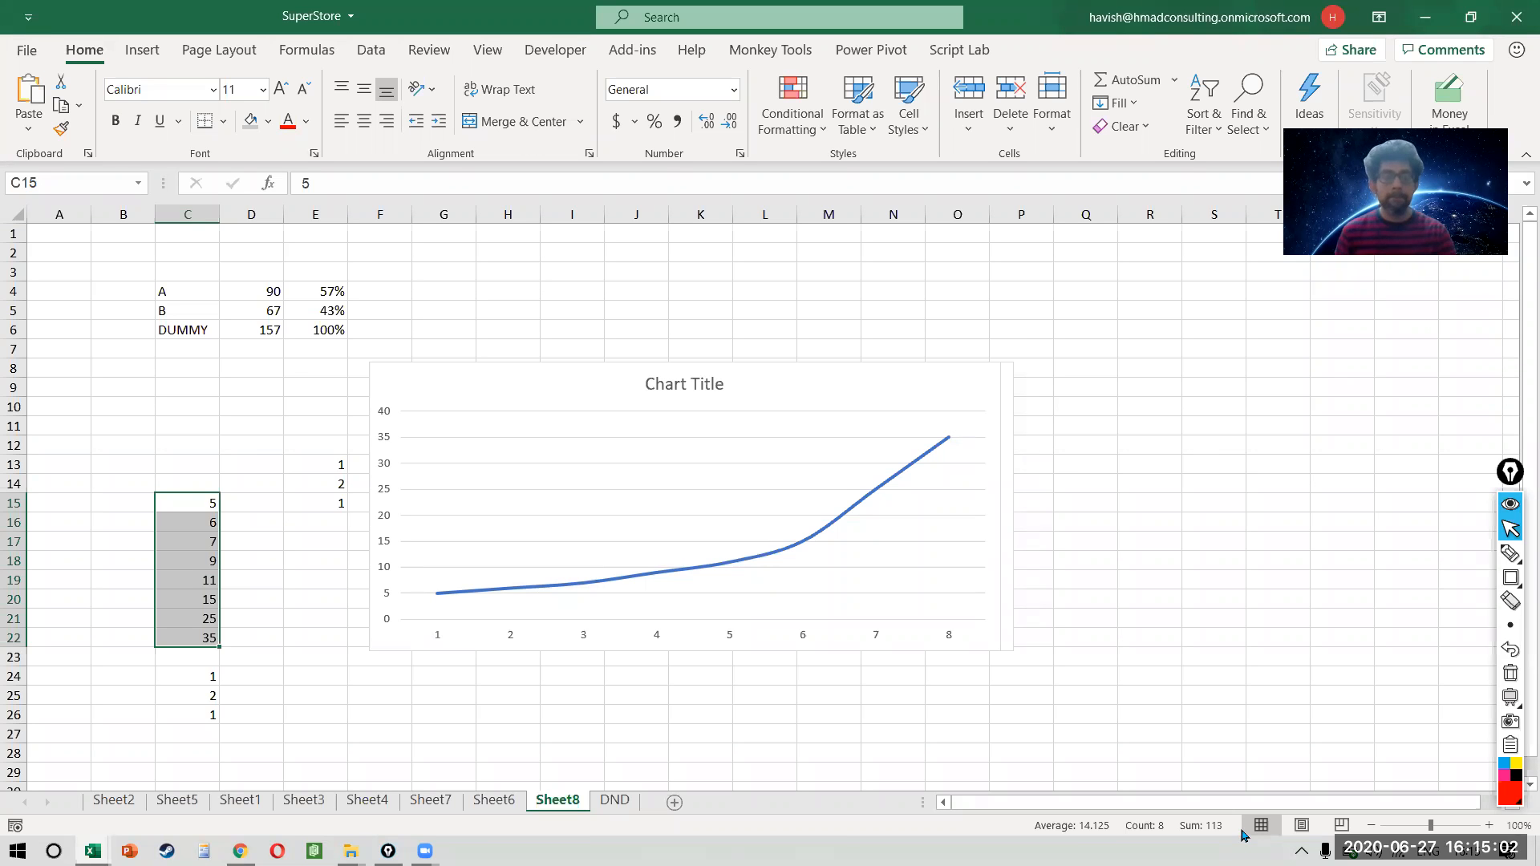
- Switch to the DND sheet and go to the first data row of the order table
key(ctrl+Page_Down)
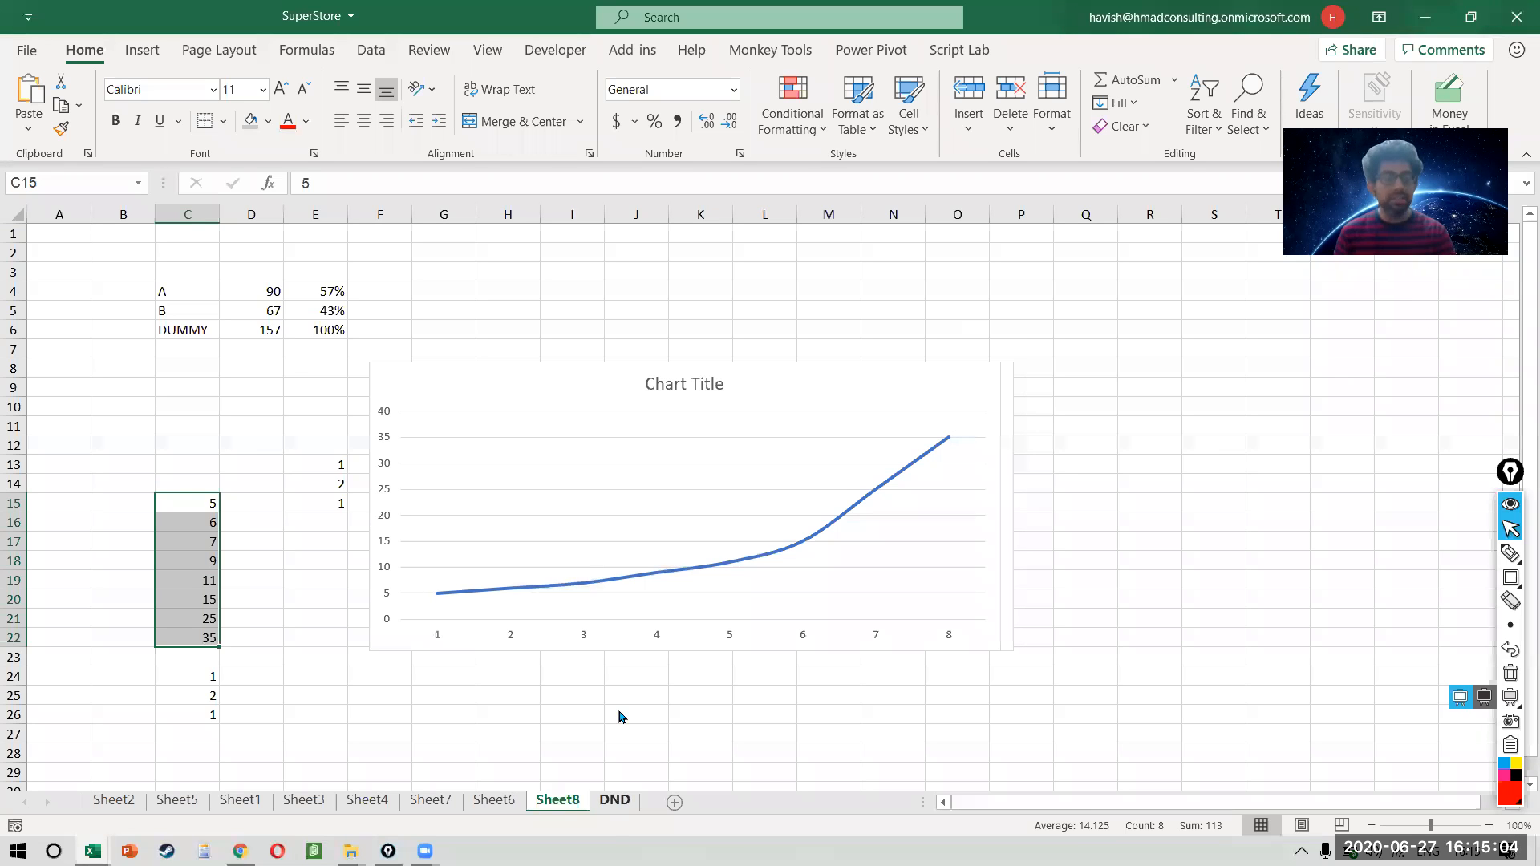
click(466, 440)
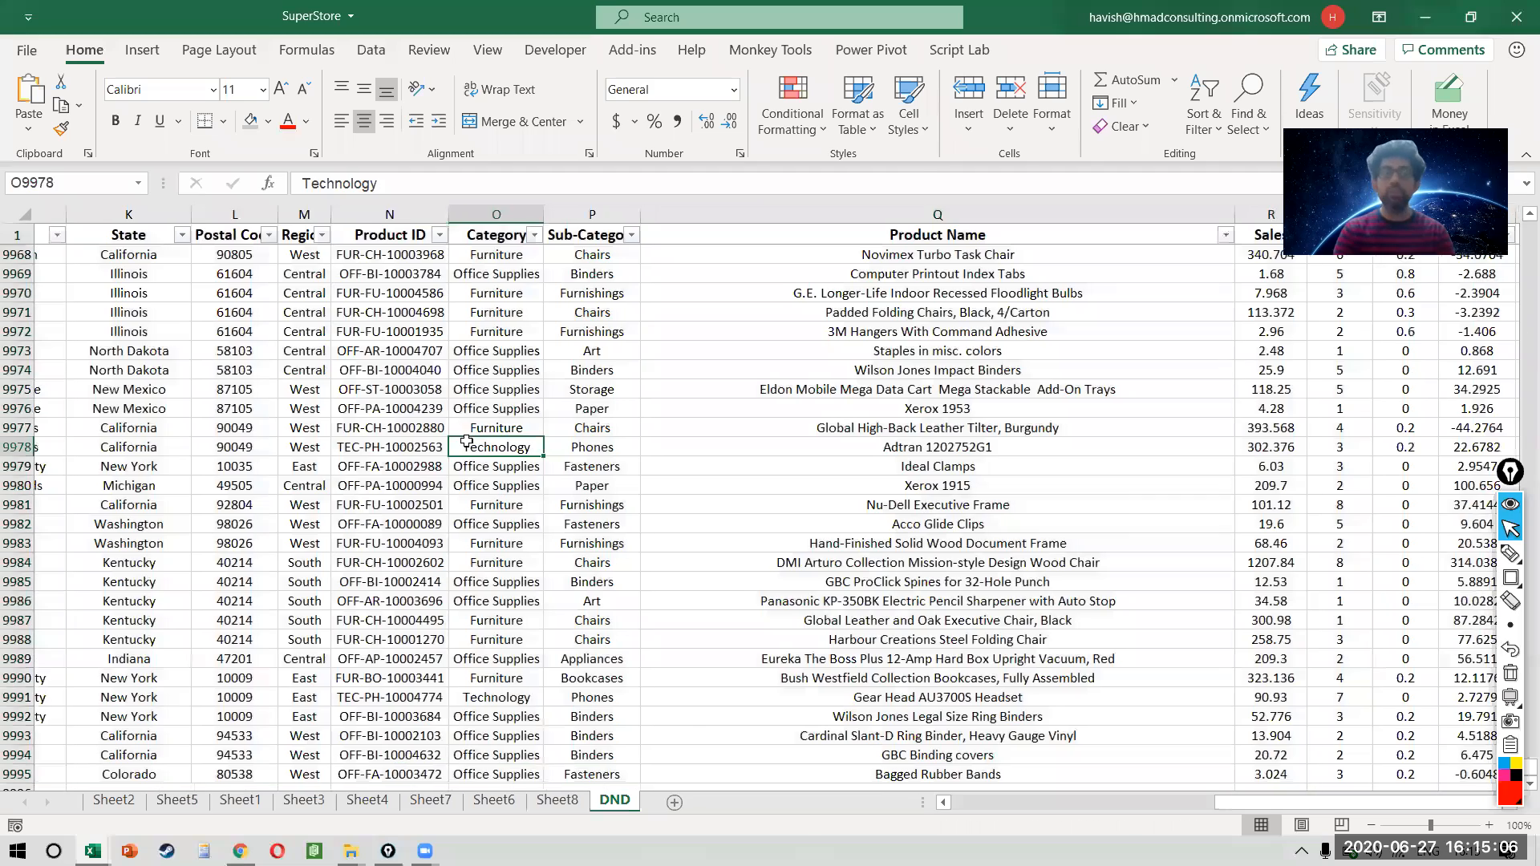
key(ctrl+Home)
key(Down)
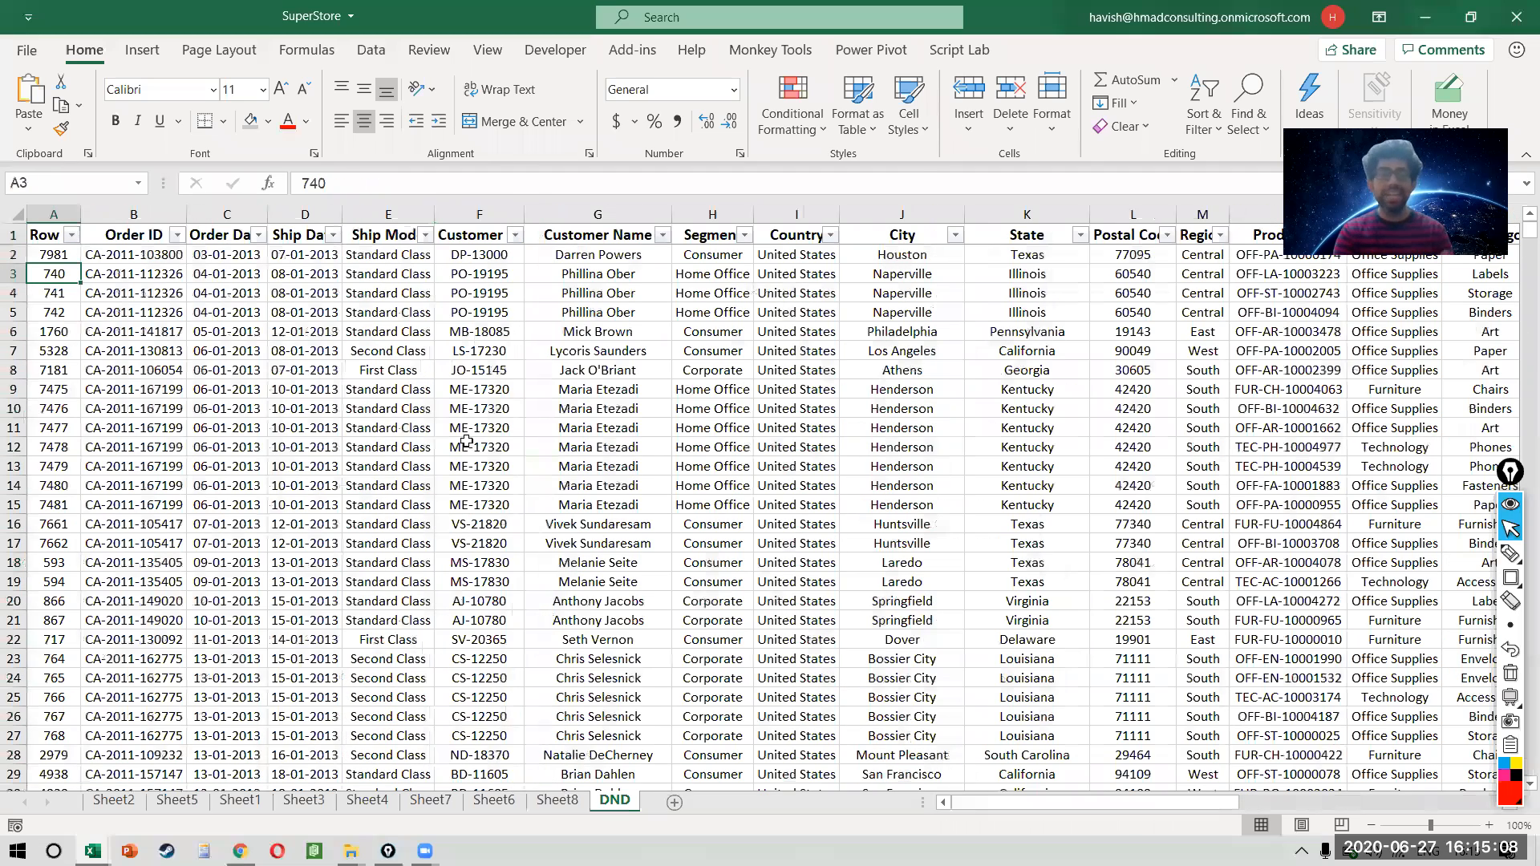
key(Up)
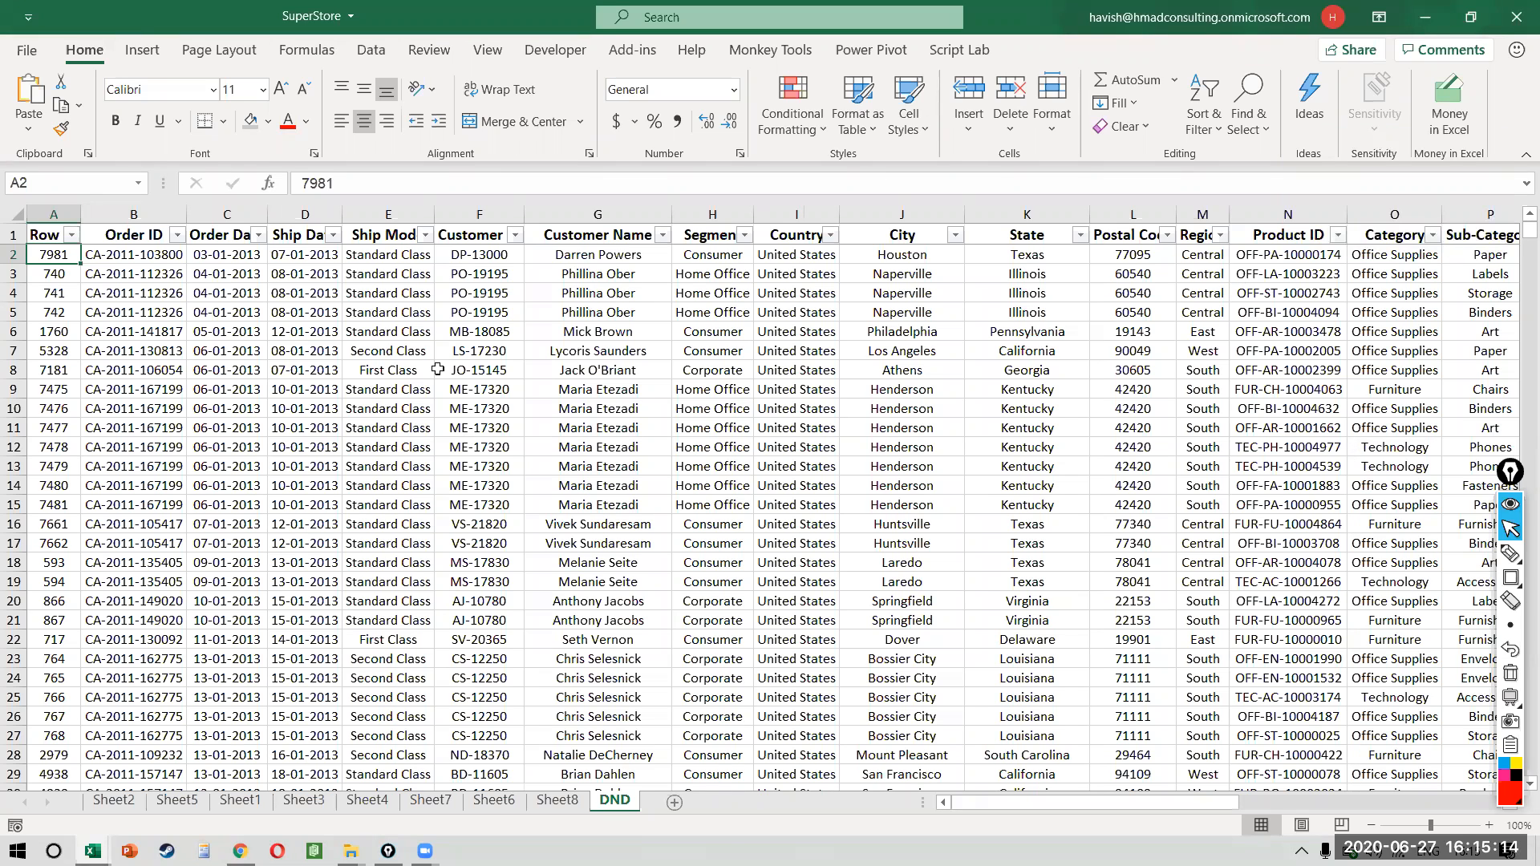
- Check how far the Order ID column extends by going to its last record and back to the first
key(Up)
key(Right)
key(ctrl+Down)
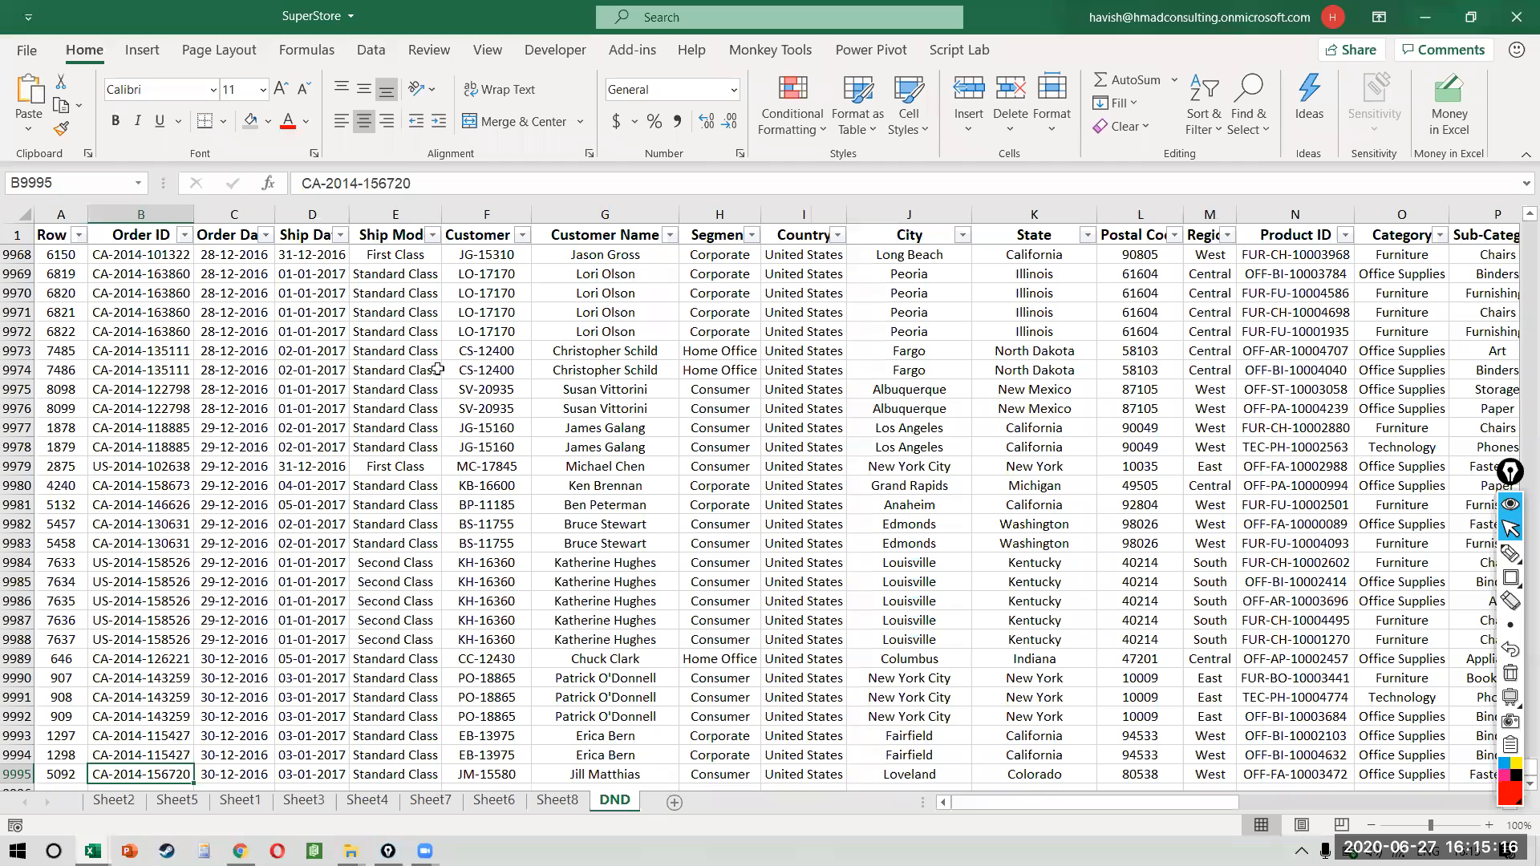
key(ctrl+Up)
key(Down)
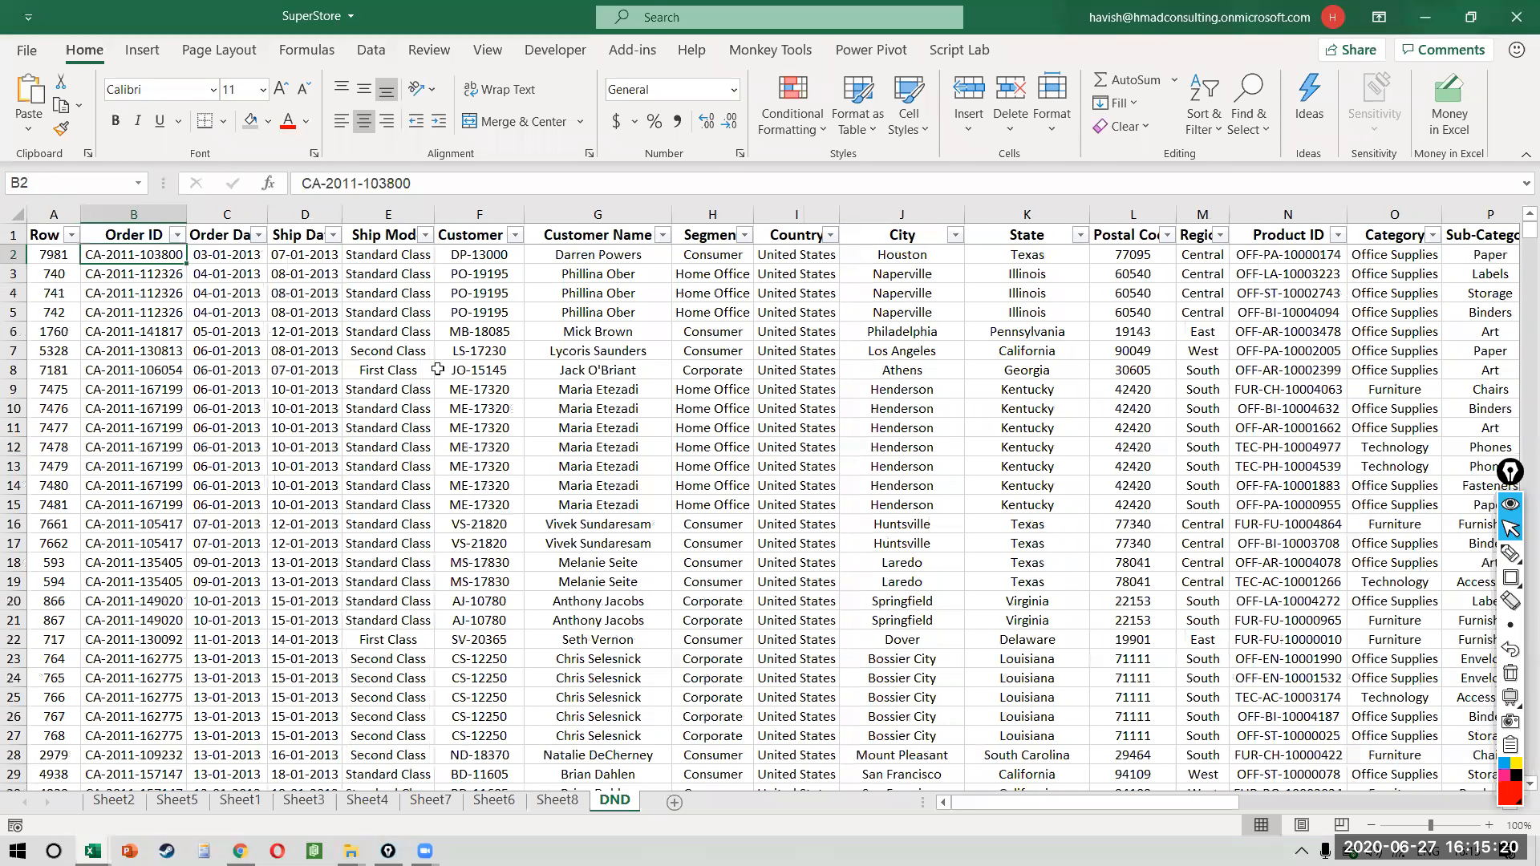
- Select the whole order data range from the Order ID column through the Profit column, headers included
key(Up)
key(ctrl+shift+Down)
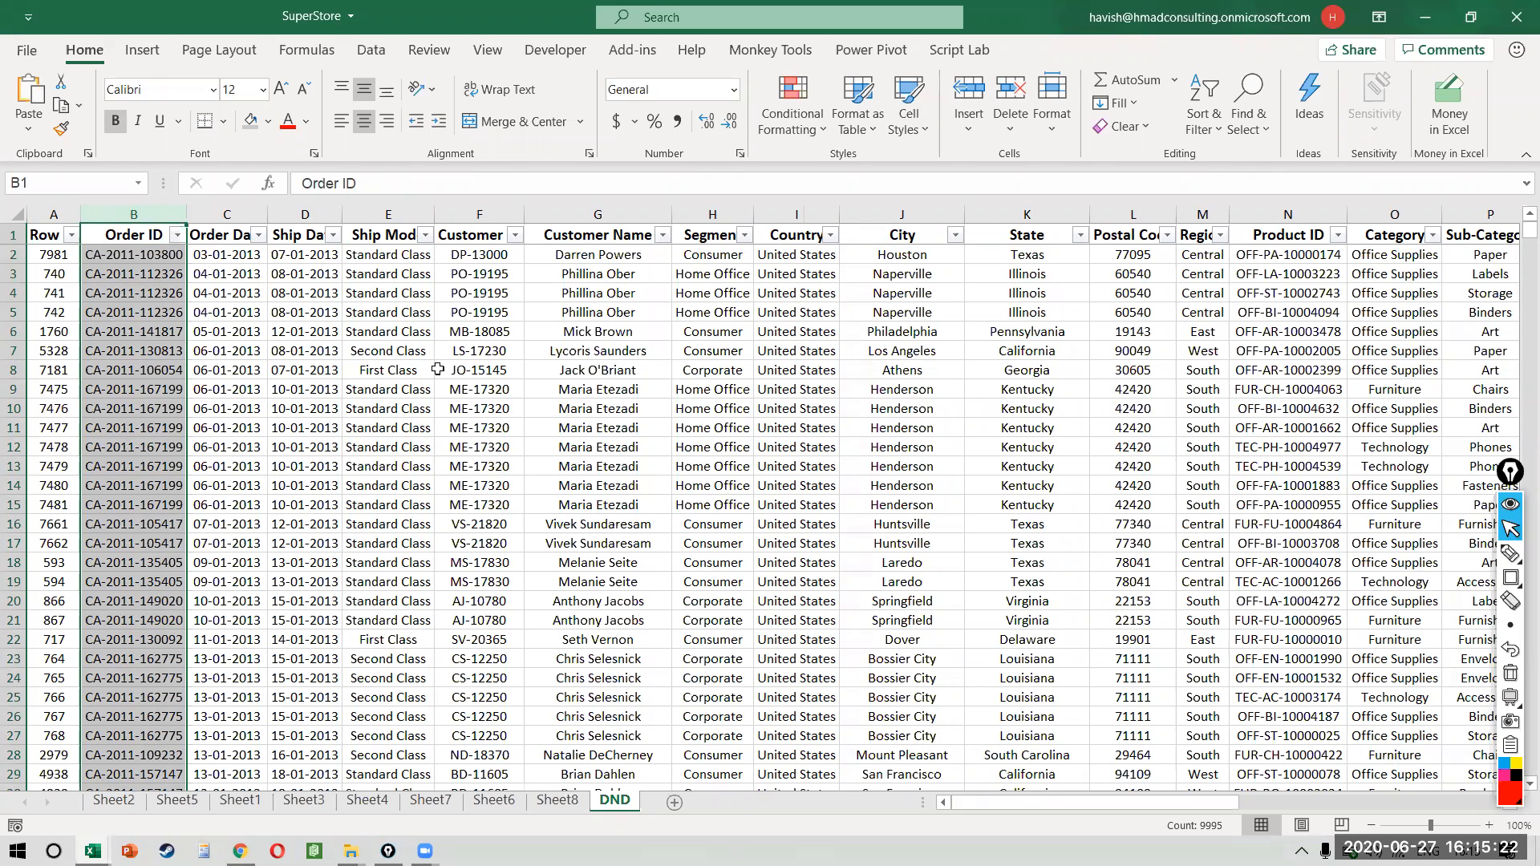
key(shift+Right)
key(shift+Right)
key(shift+Right)
key(shift+Right)
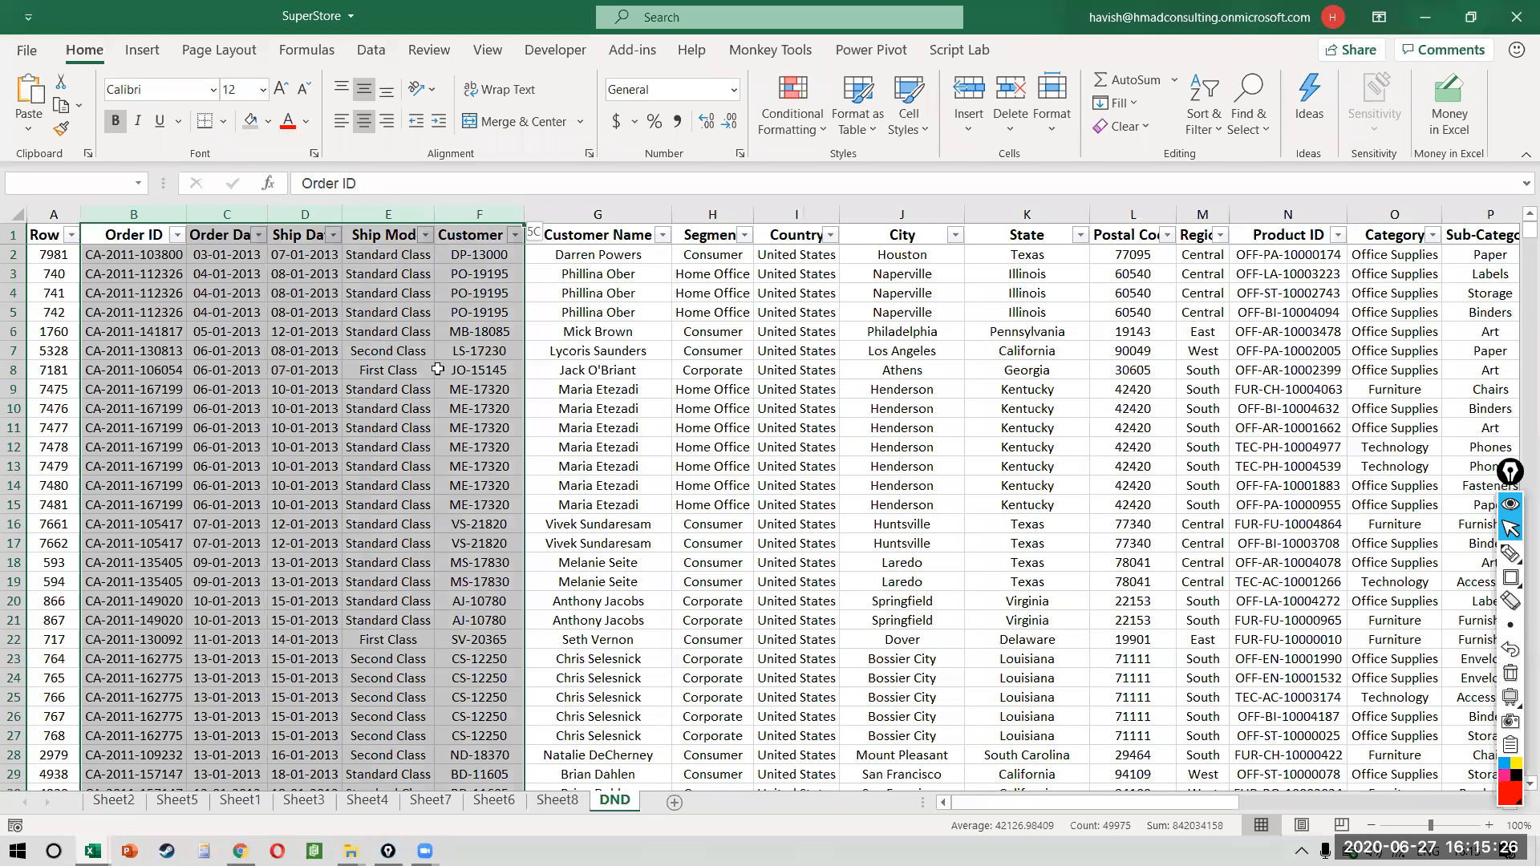
key(shift+Right)
key(shift+Right)
key(shift+Right)
key(shift+Right)
key(shift+Right)
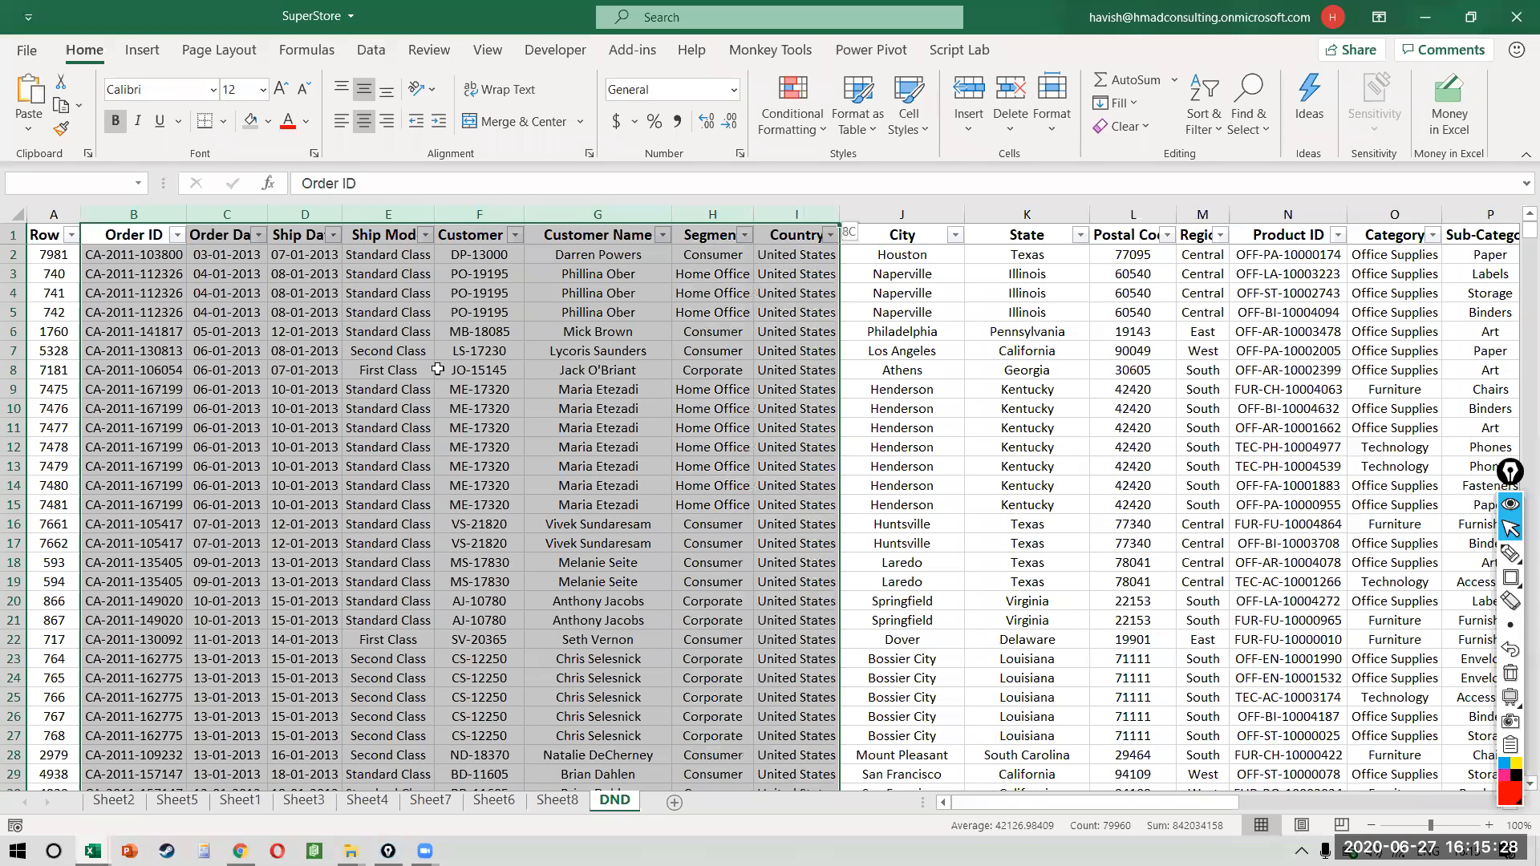
key(shift+Right)
key(shift+Right)
key(shift+Right)
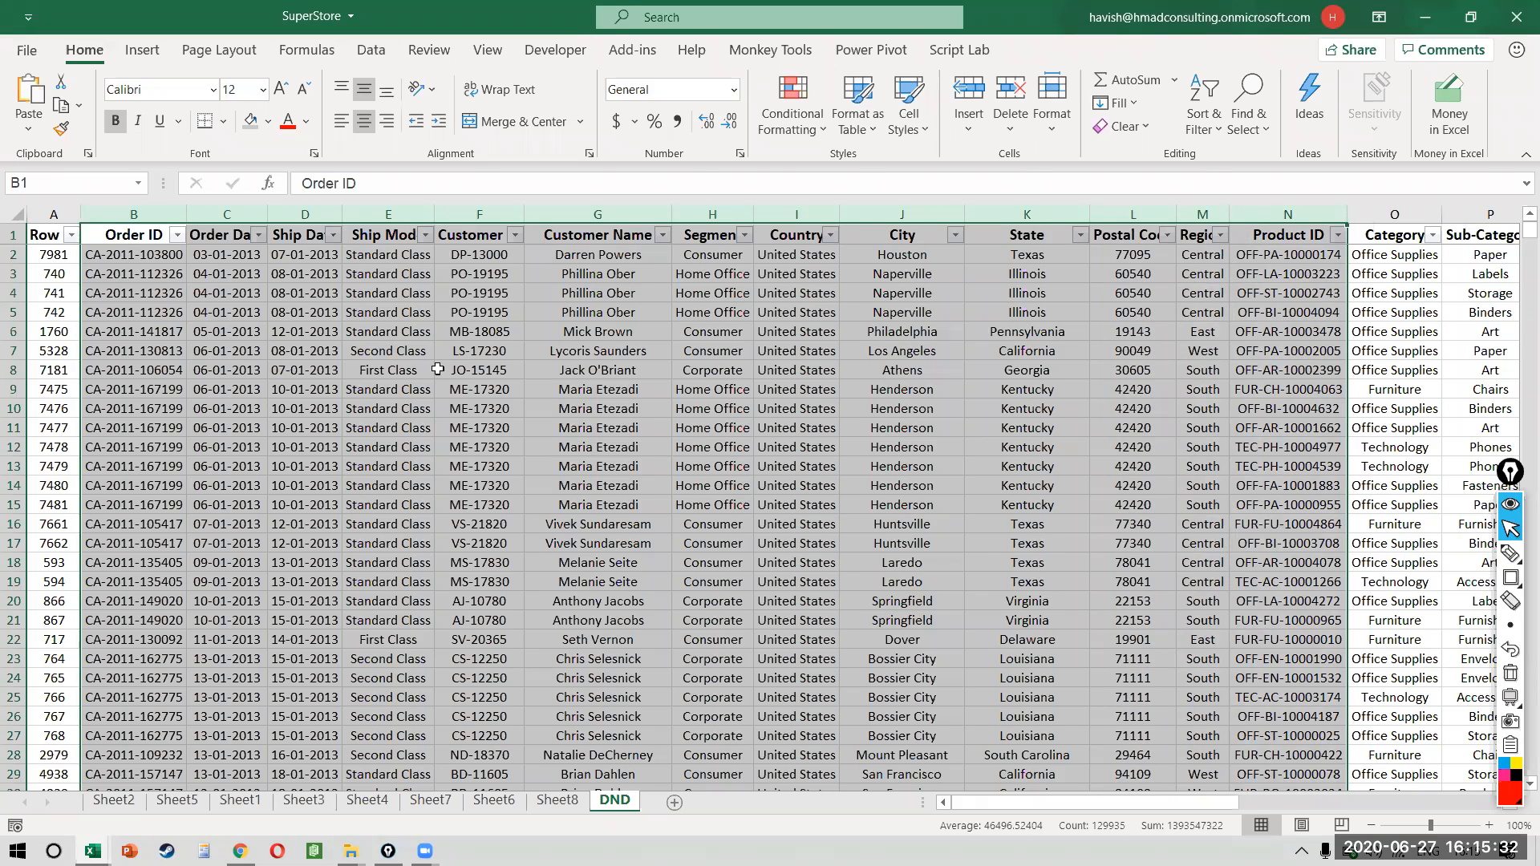
scroll(437, 369, right, 5)
key(shift+Right)
key(shift+Right)
key(shift+Right)
key(shift+Right)
key(shift+Right)
key(shift+Right)
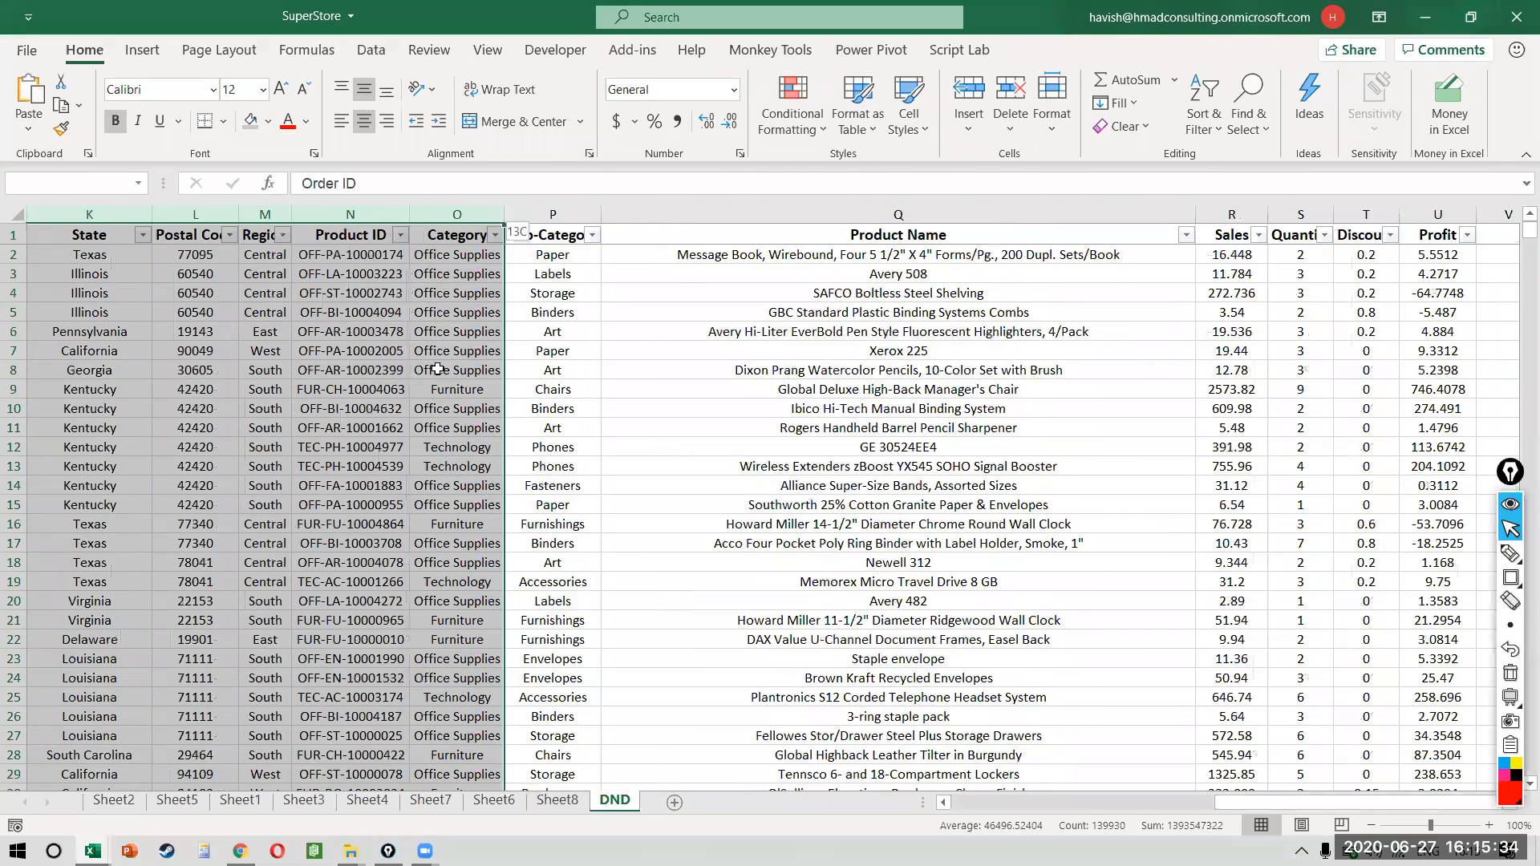
key(shift+Right)
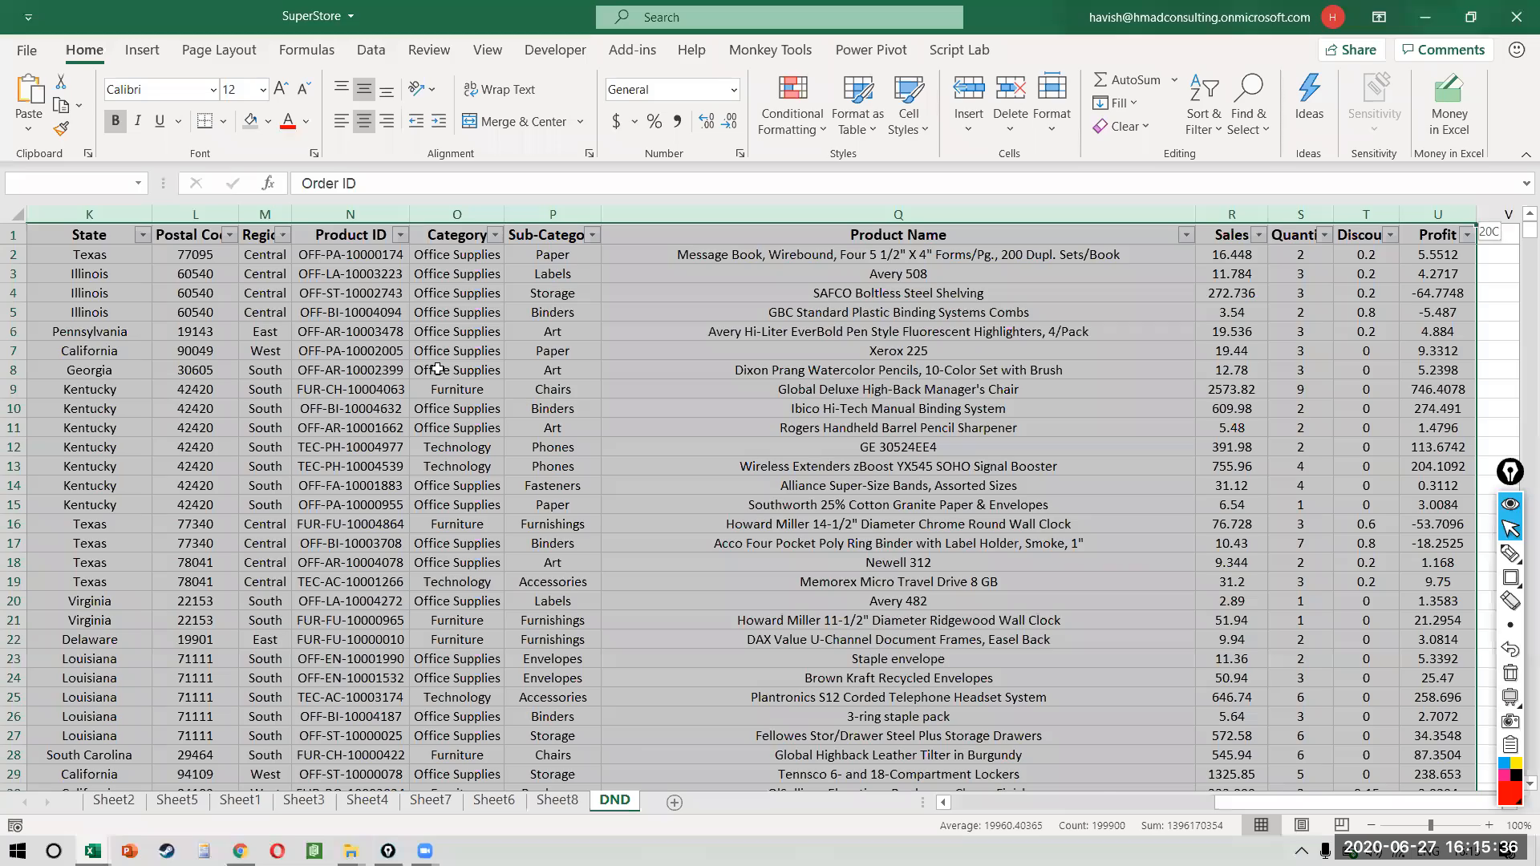
- Review the order and ship date columns, the customer ID and name columns, and the Segment column
scroll(437, 369, left, 6)
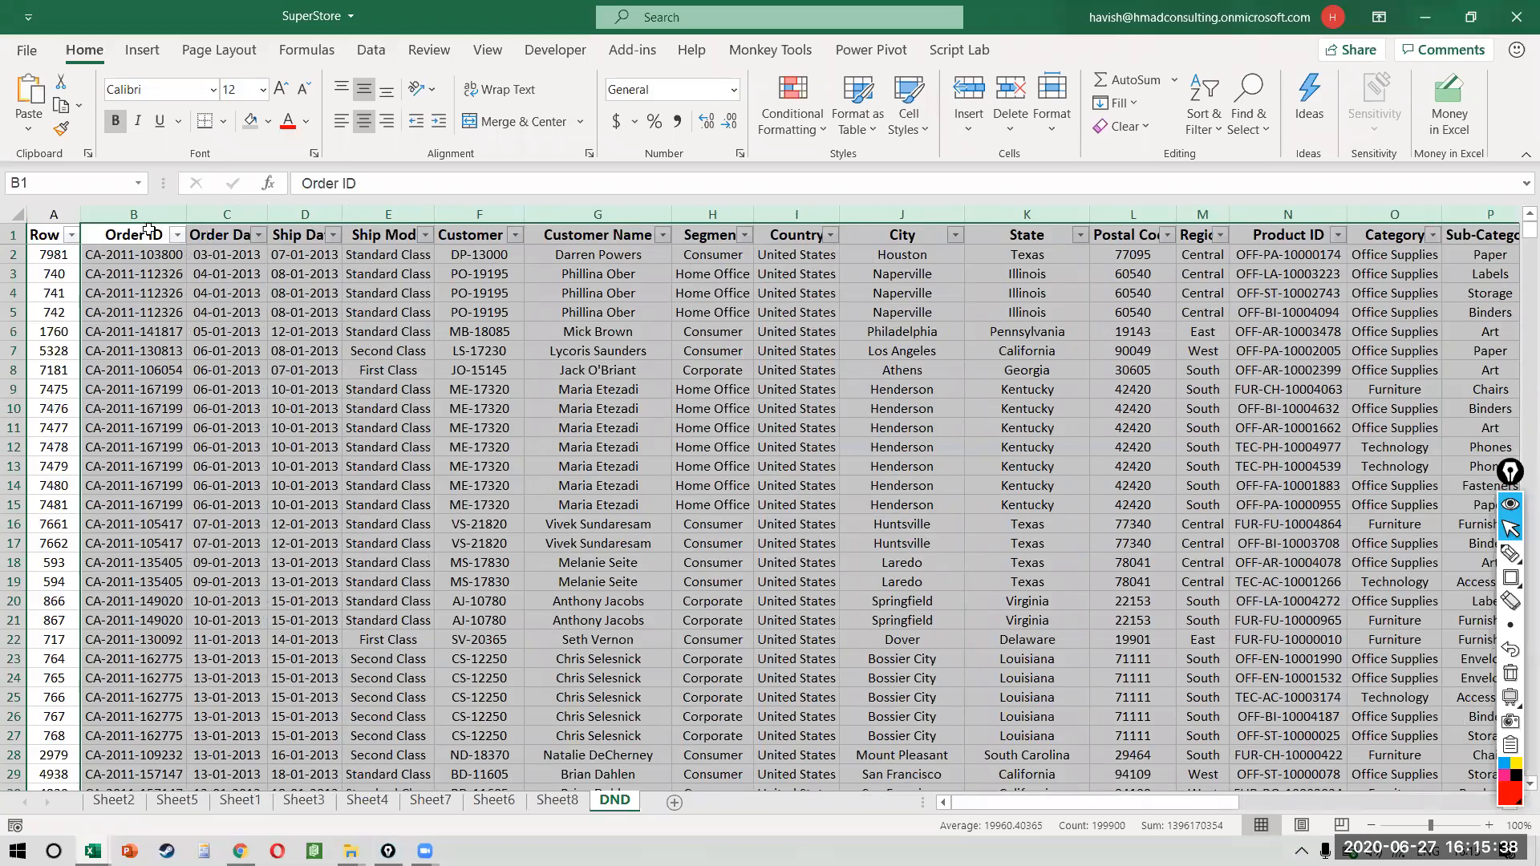
drag(227, 214, 329, 212)
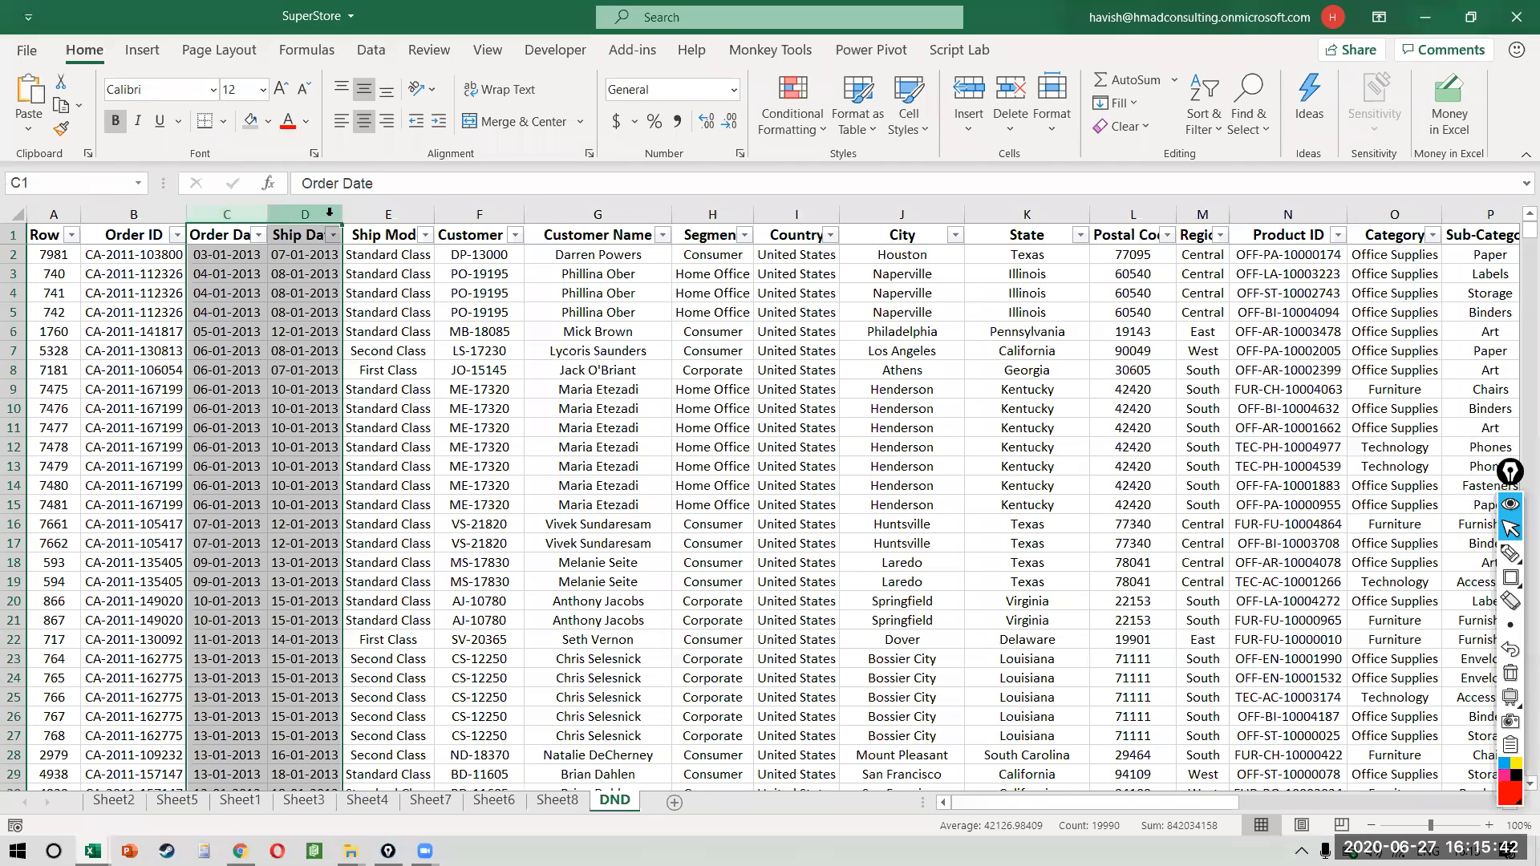
drag(479, 213, 650, 214)
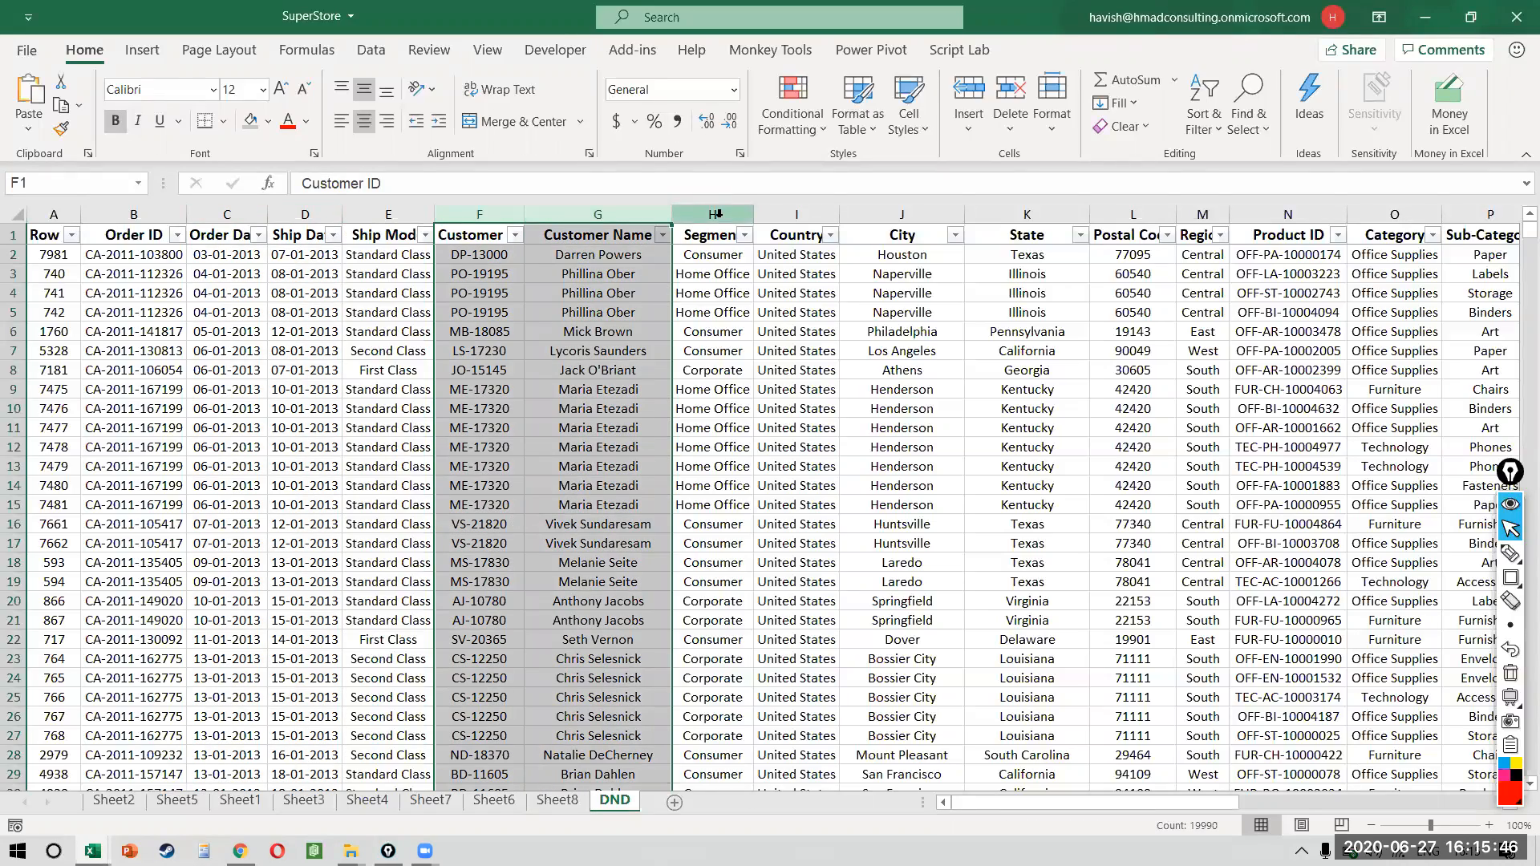
click(717, 213)
- Review the product columns, the location columns from Country to Region, and the measures from Sales to Profit
scroll(1245, 343, right, 3)
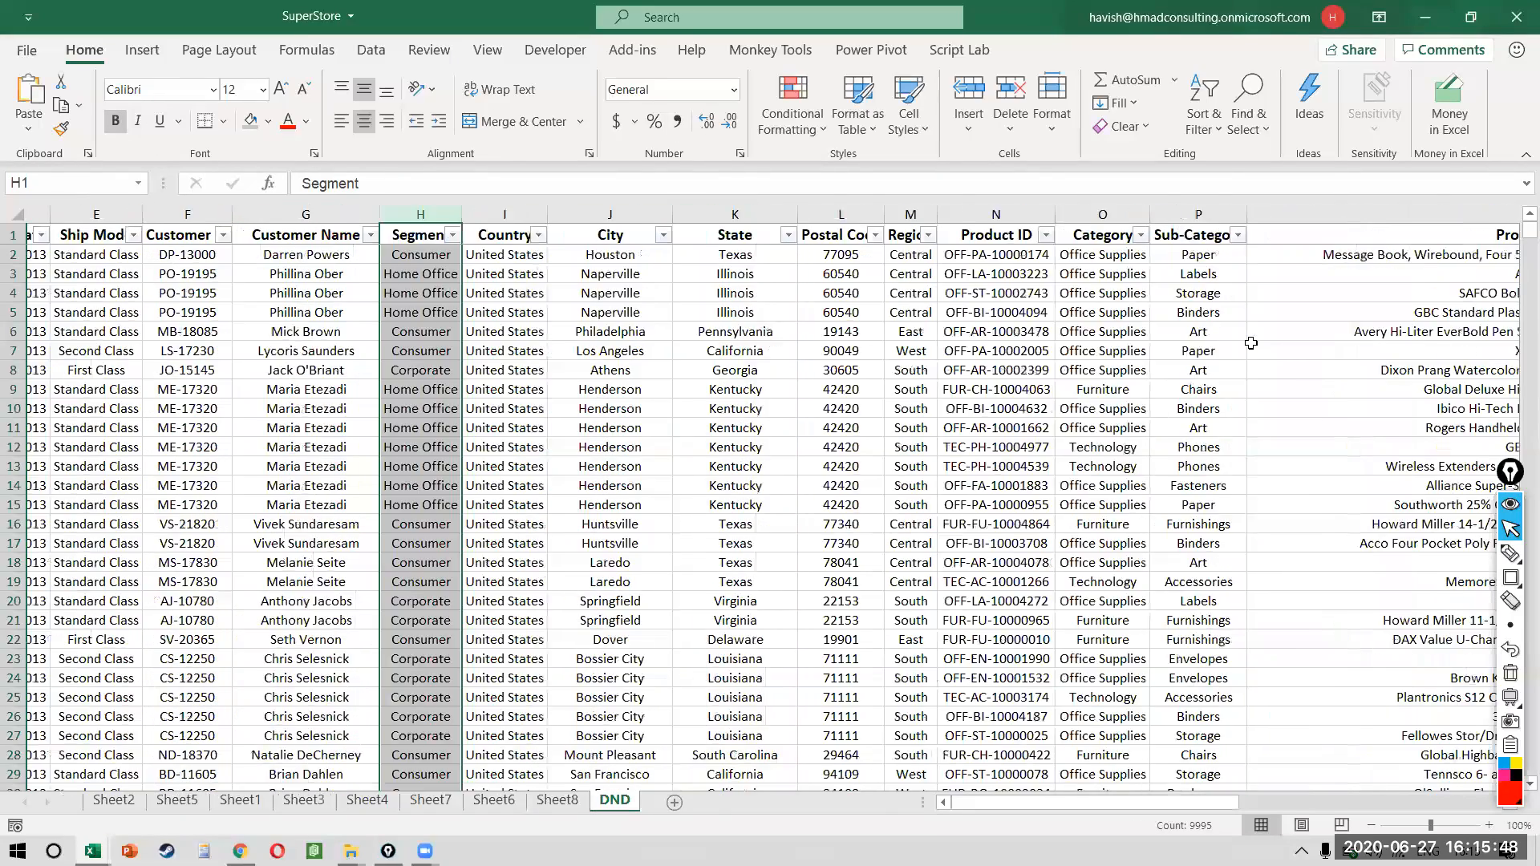
drag(880, 213, 1266, 207)
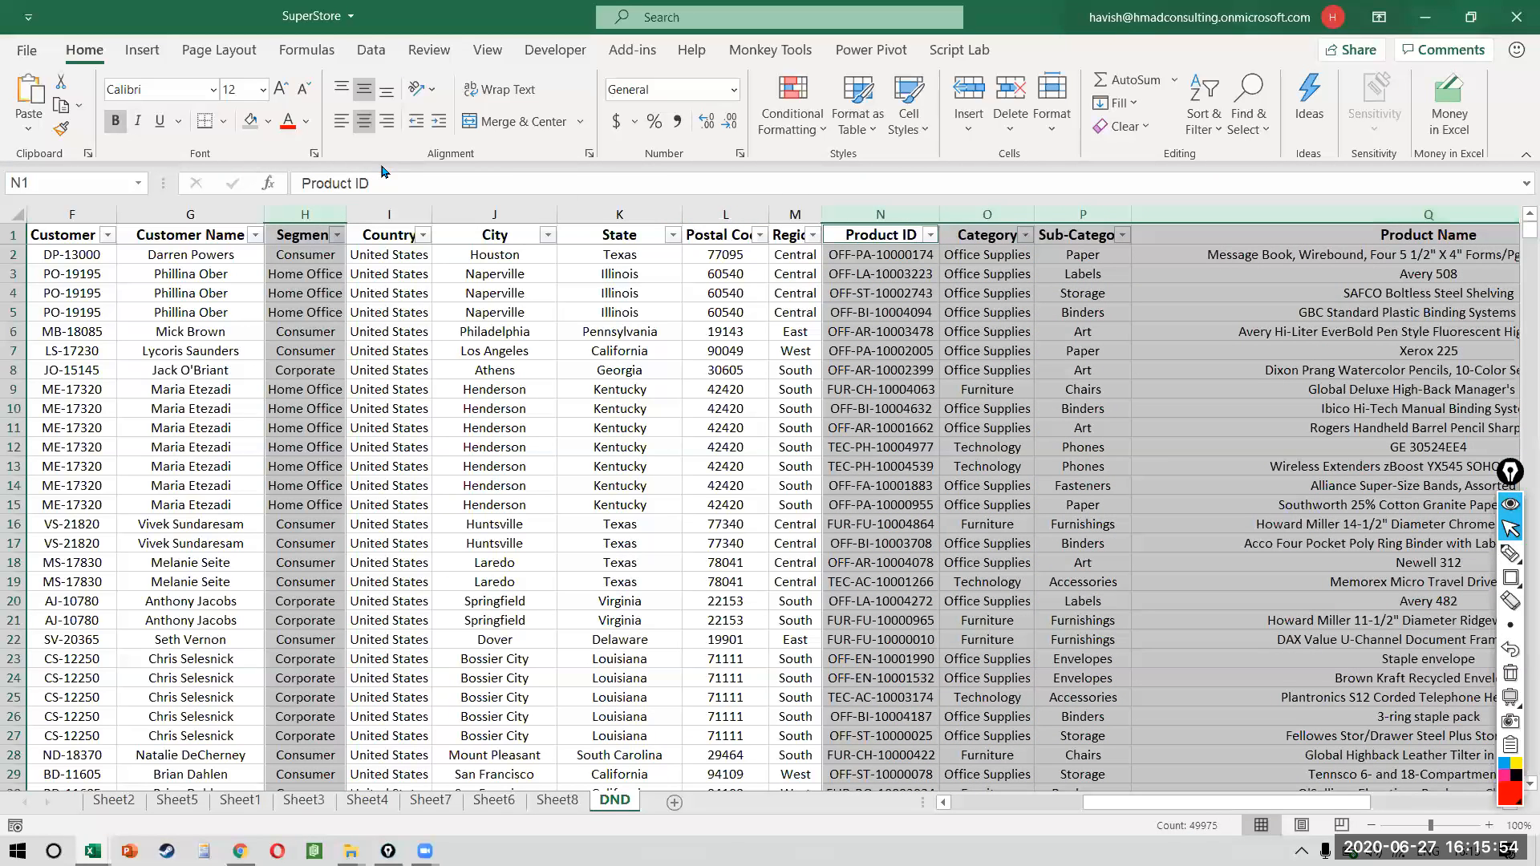
drag(388, 211, 777, 222)
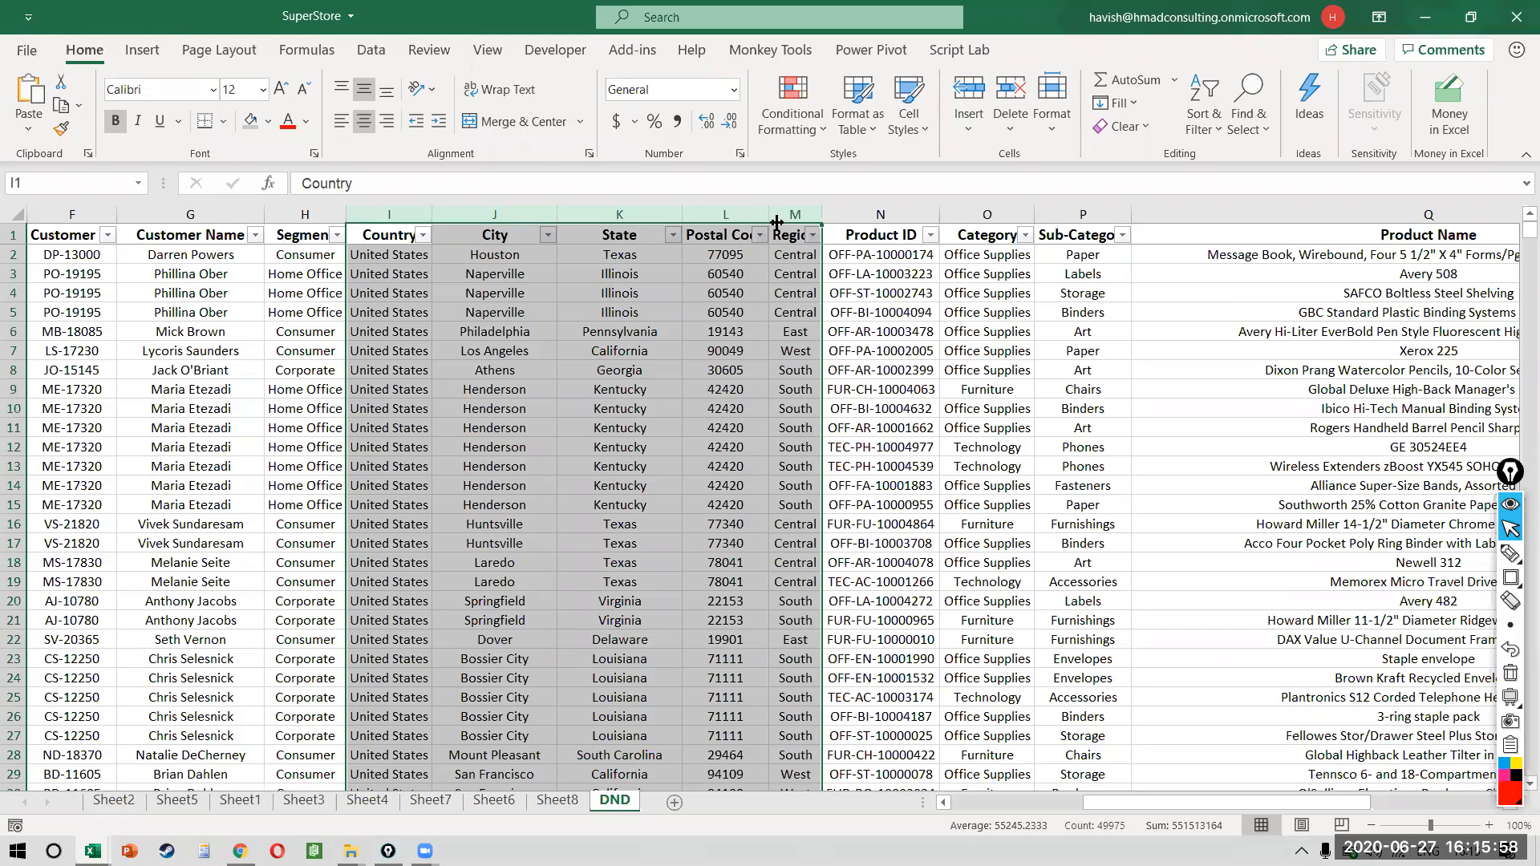
scroll(776, 222, right, 13)
scroll(777, 222, left, 15)
scroll(777, 222, right, 1)
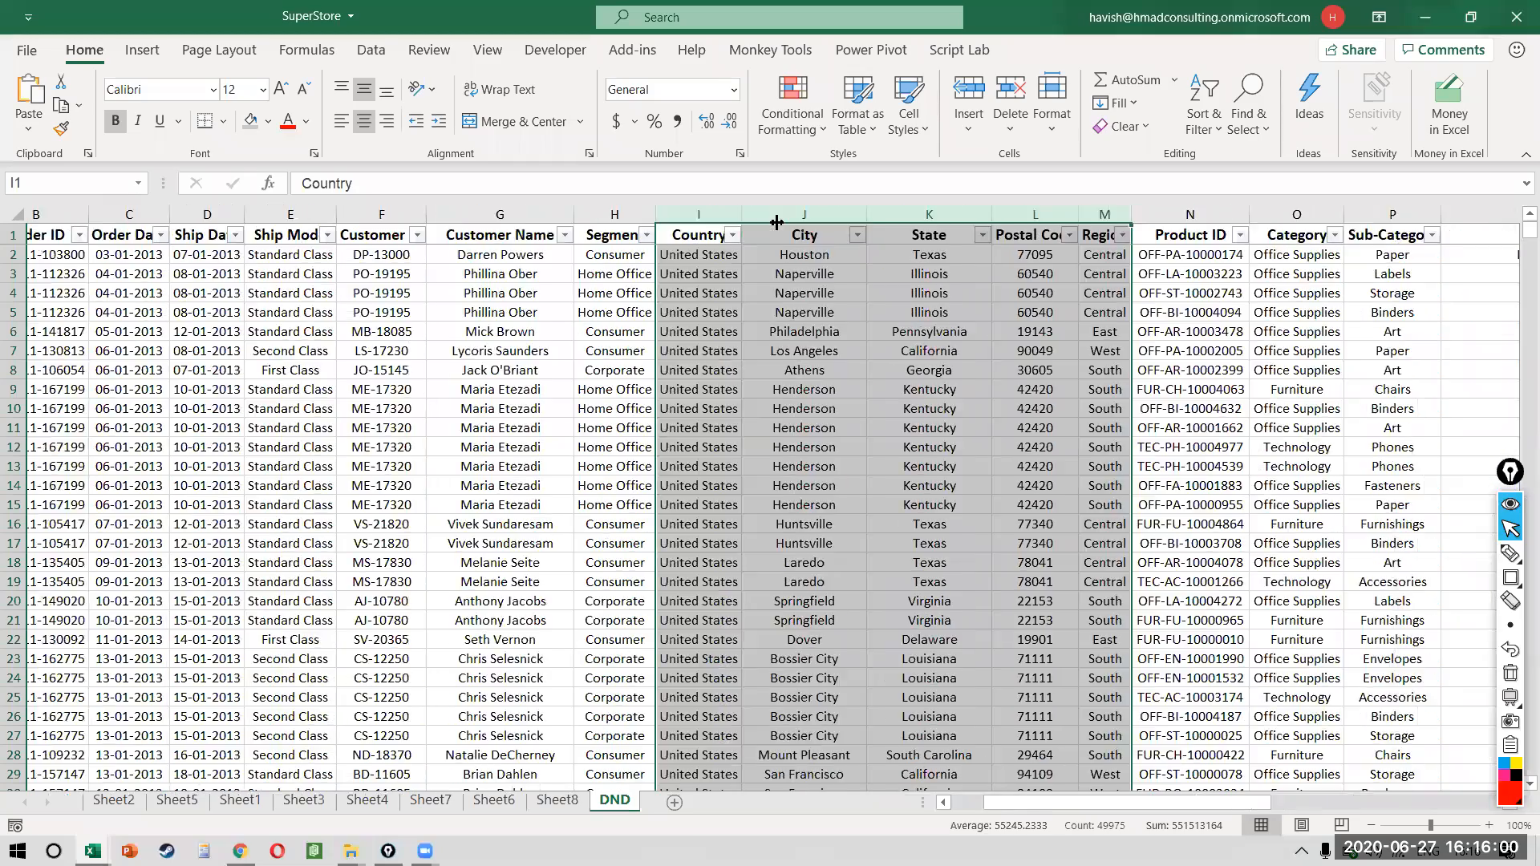
scroll(777, 222, right, 4)
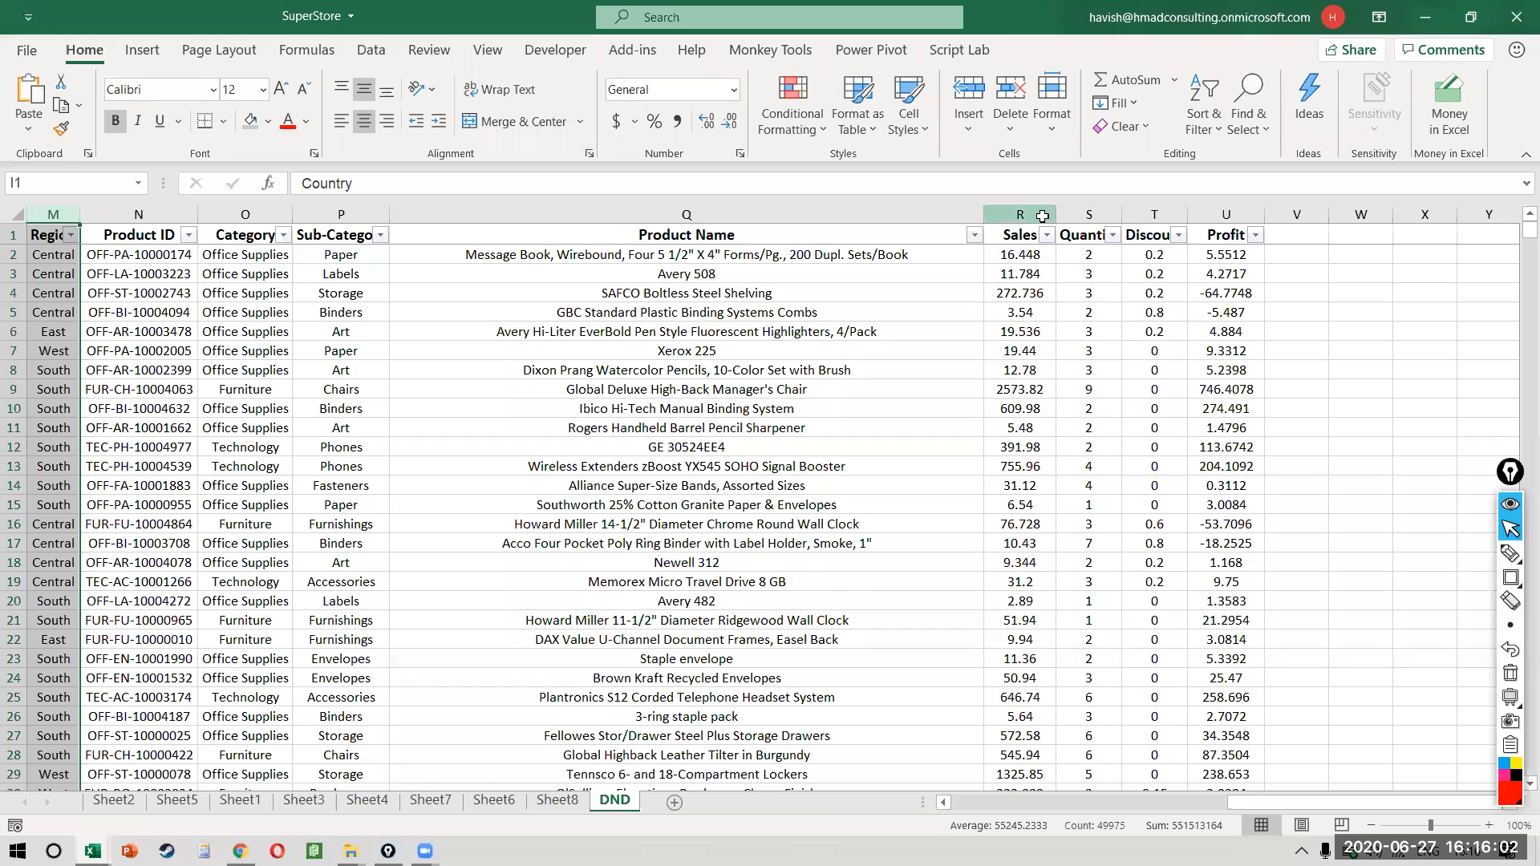
drag(1042, 216, 1226, 216)
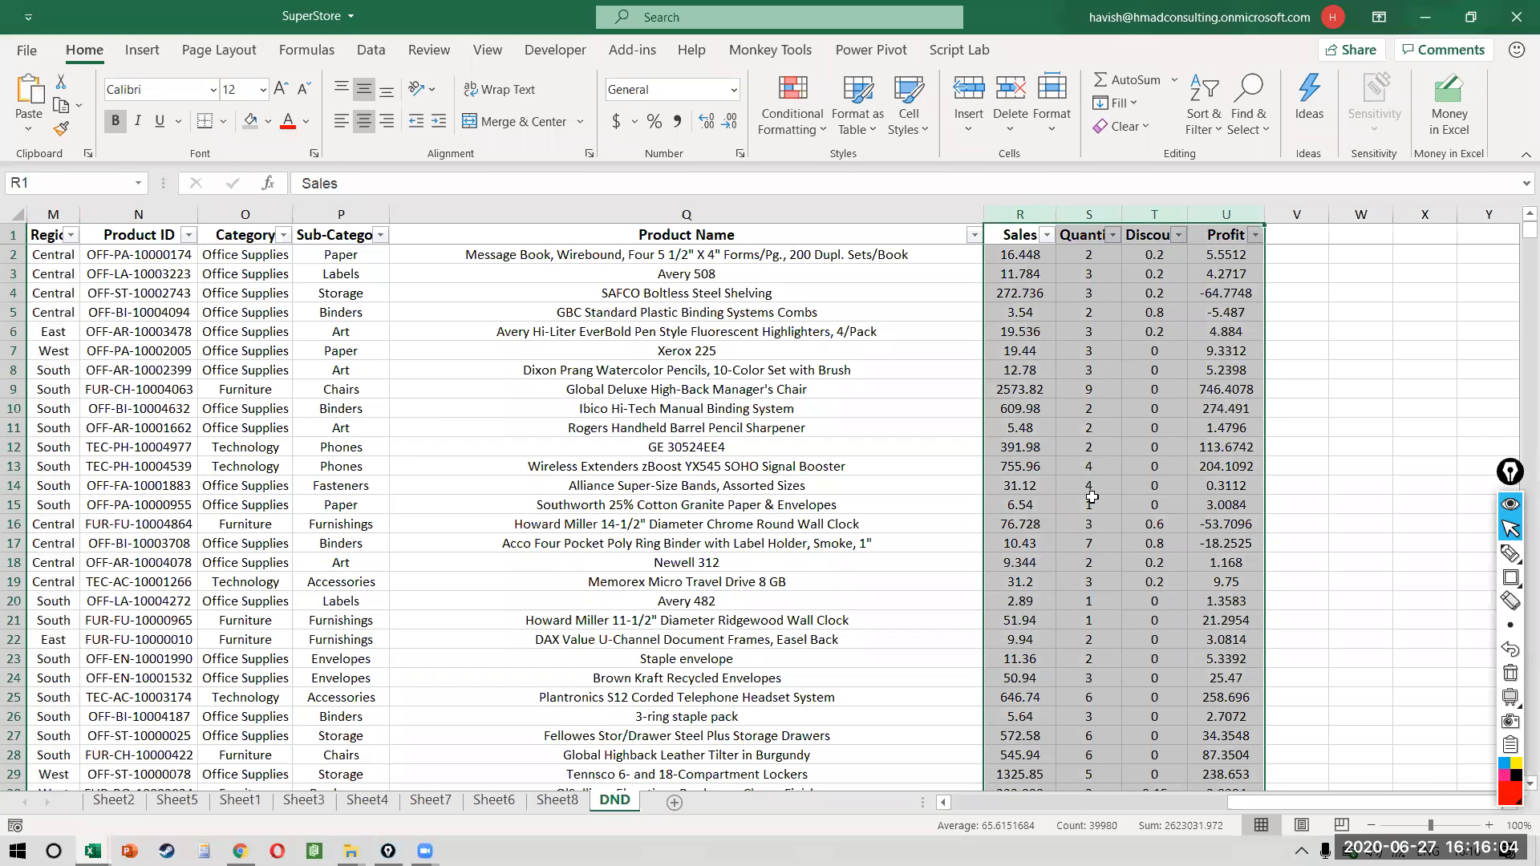
- Insert a PivotTable from the DND order data on a new worksheet
click(1093, 501)
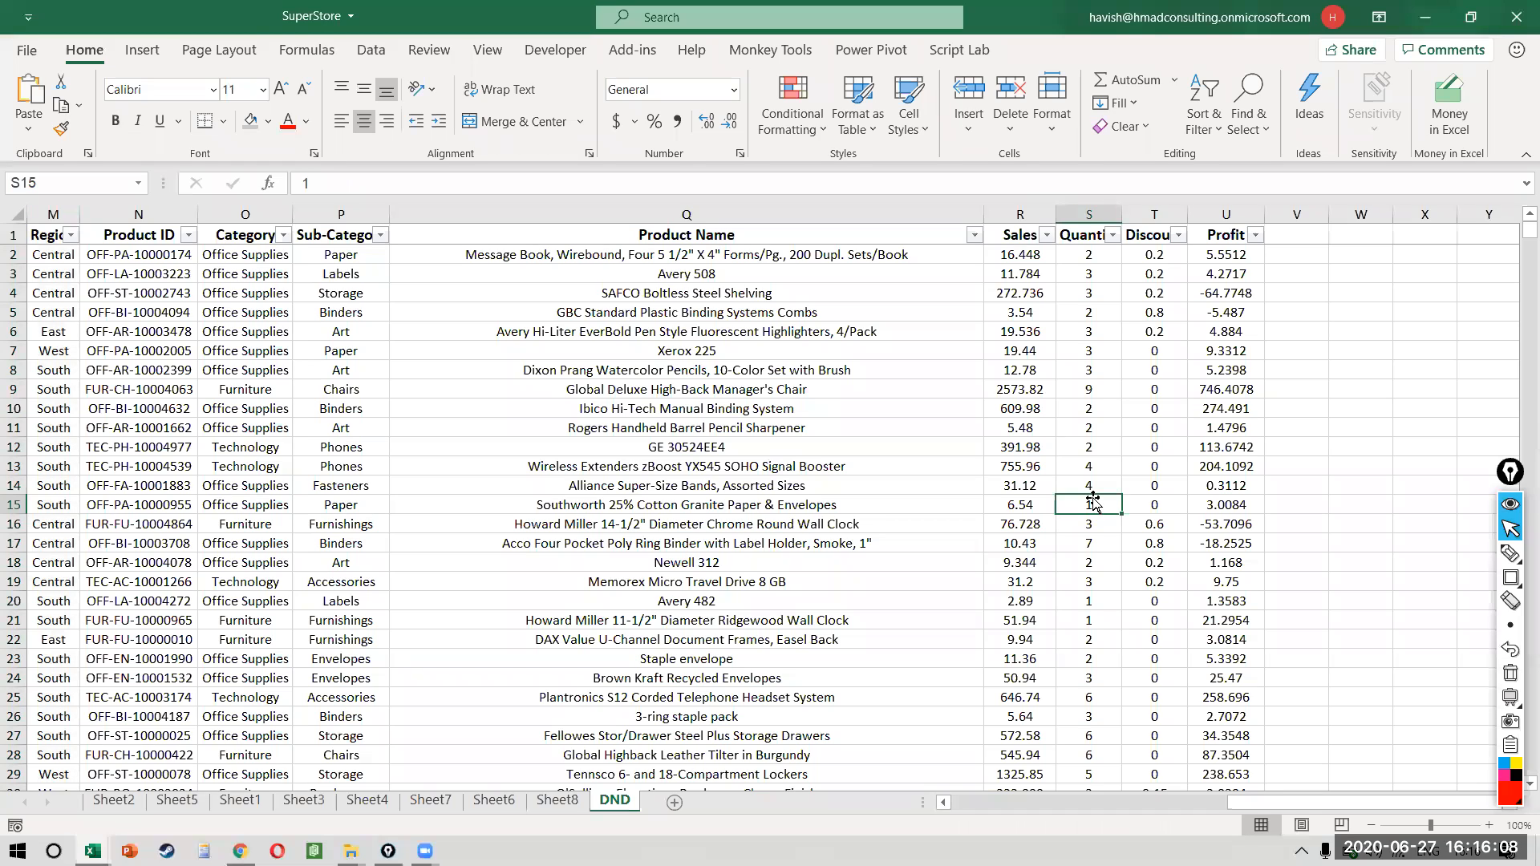
key(alt+n)
key(v)
key(t)
key(Return)
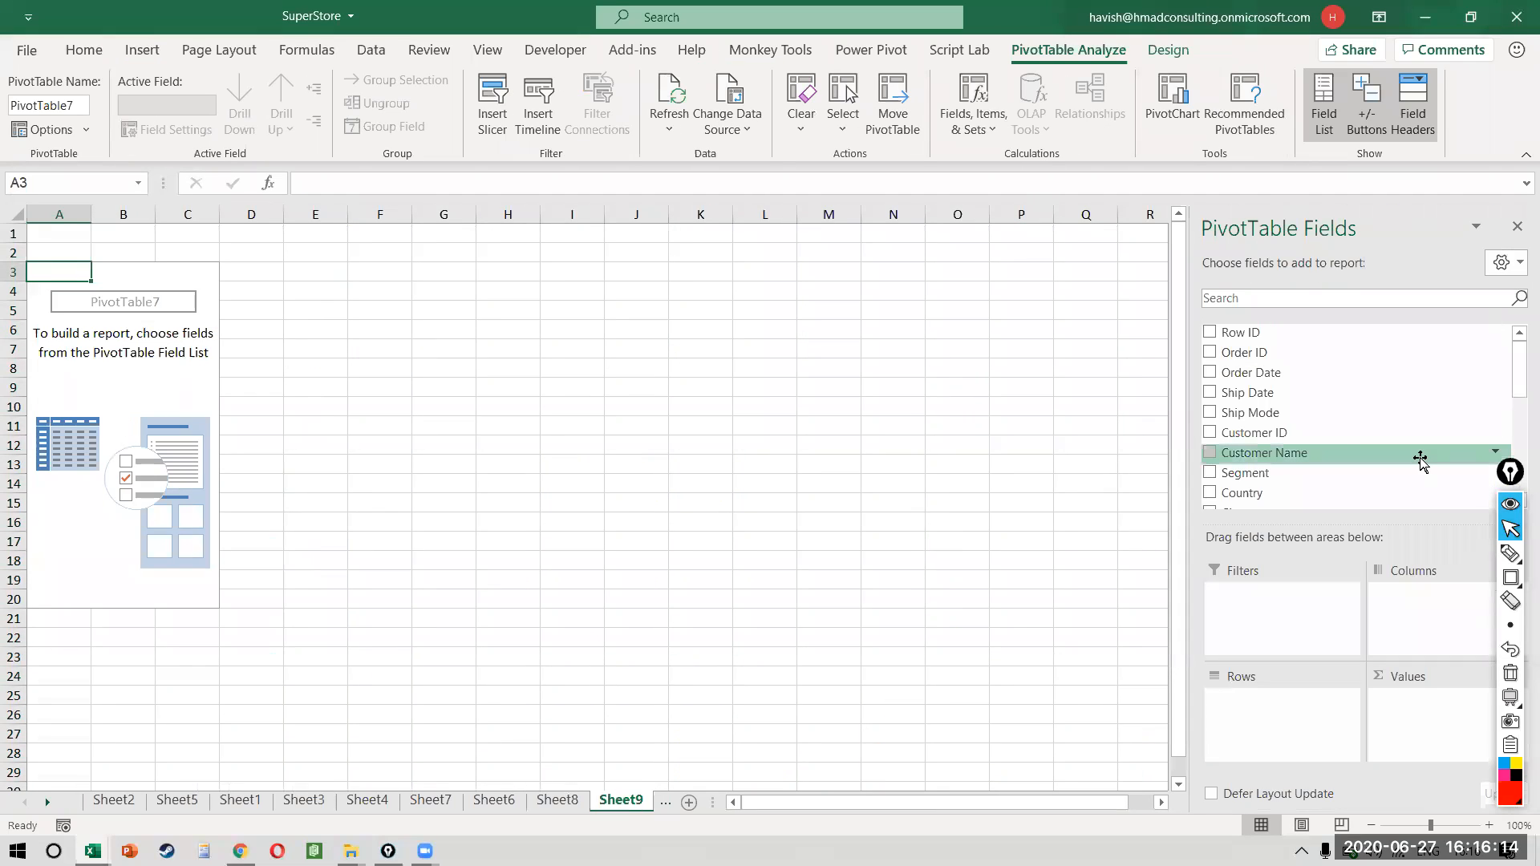
- Add Order Date to the PivotTable's rows and Sales to its values
drag(1271, 375, 1317, 709)
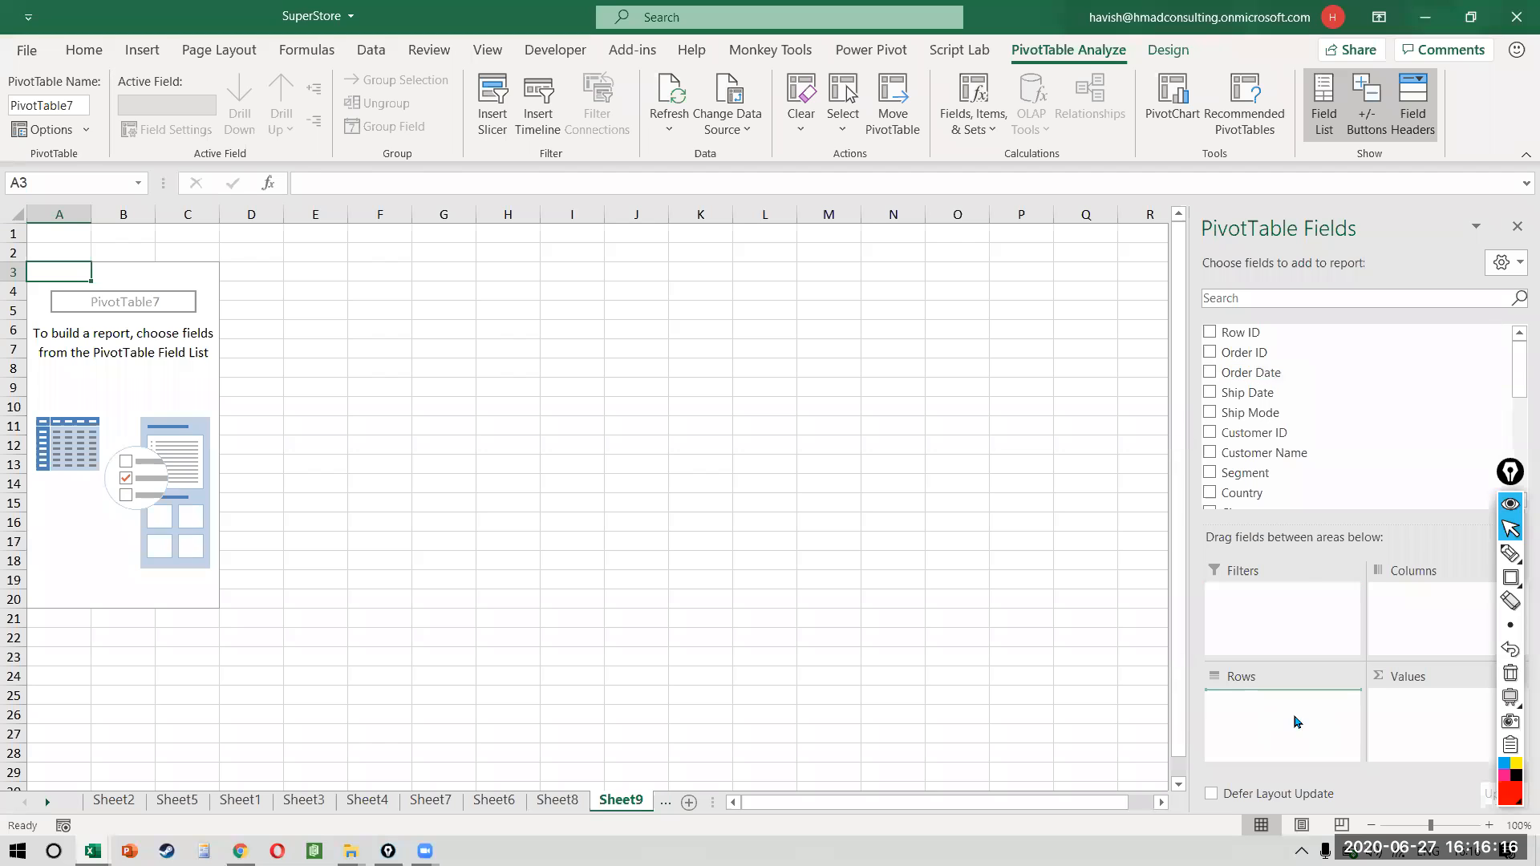
scroll(1300, 462, down, 3)
drag(1300, 479, 1420, 711)
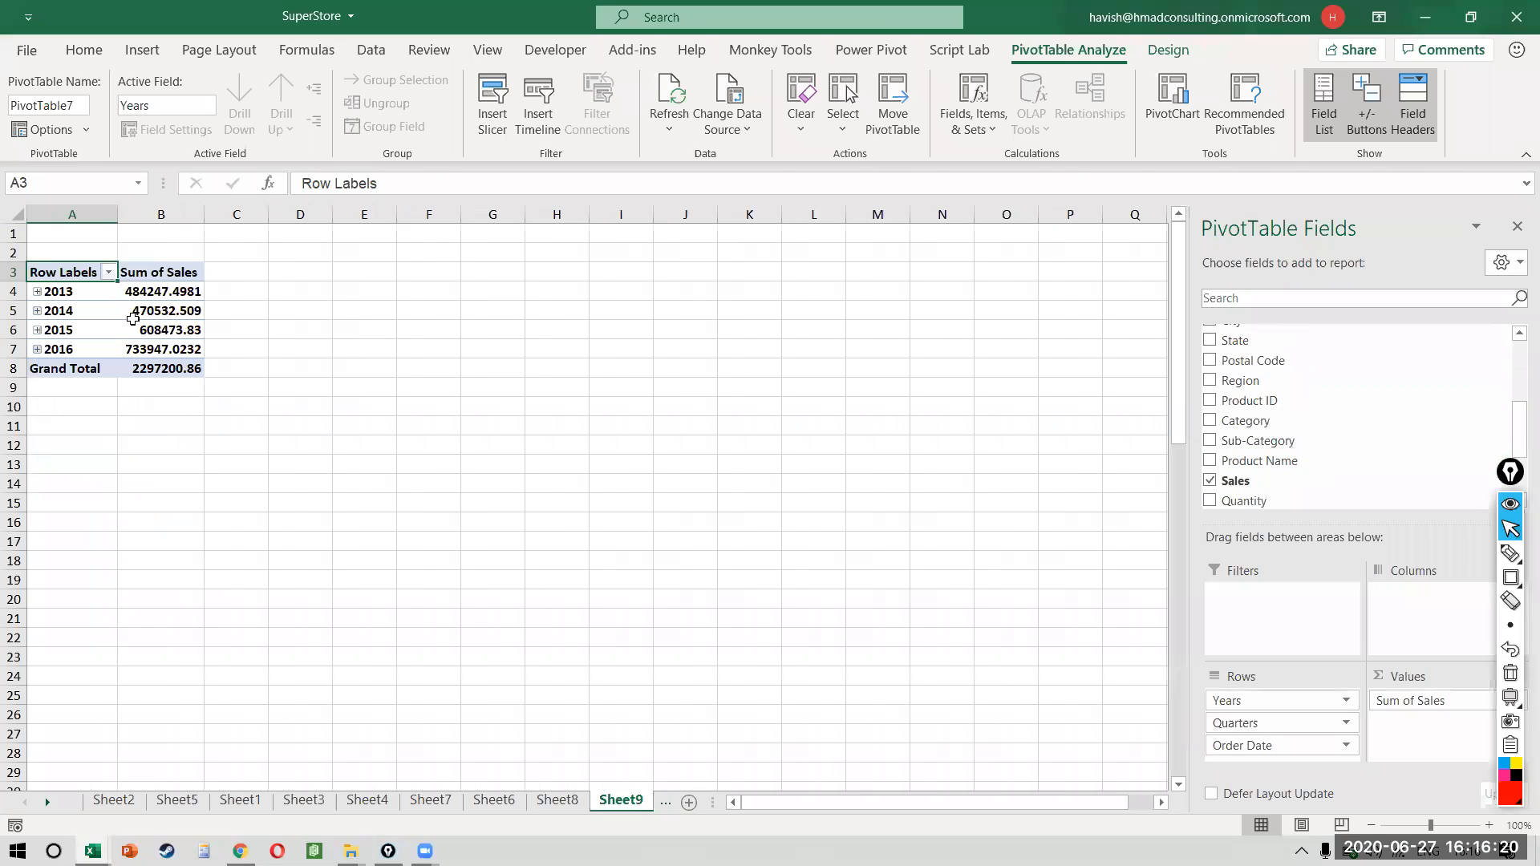
- Remove Quarters from the PivotTable and move Years to the columns, leaving Order Date months as rows
scroll(132, 319, up, 3)
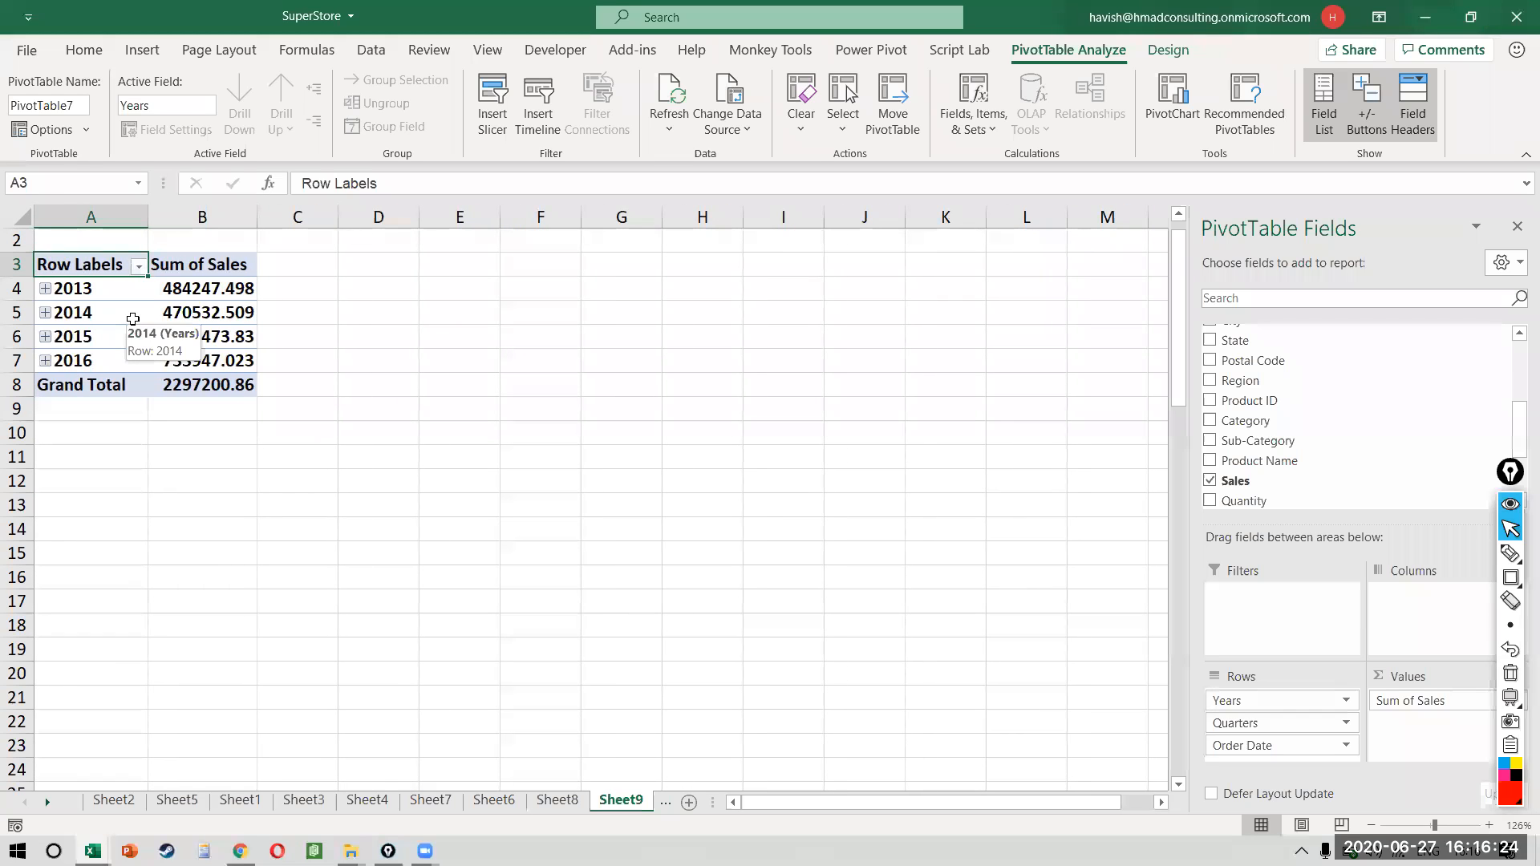
drag(1249, 720, 1028, 688)
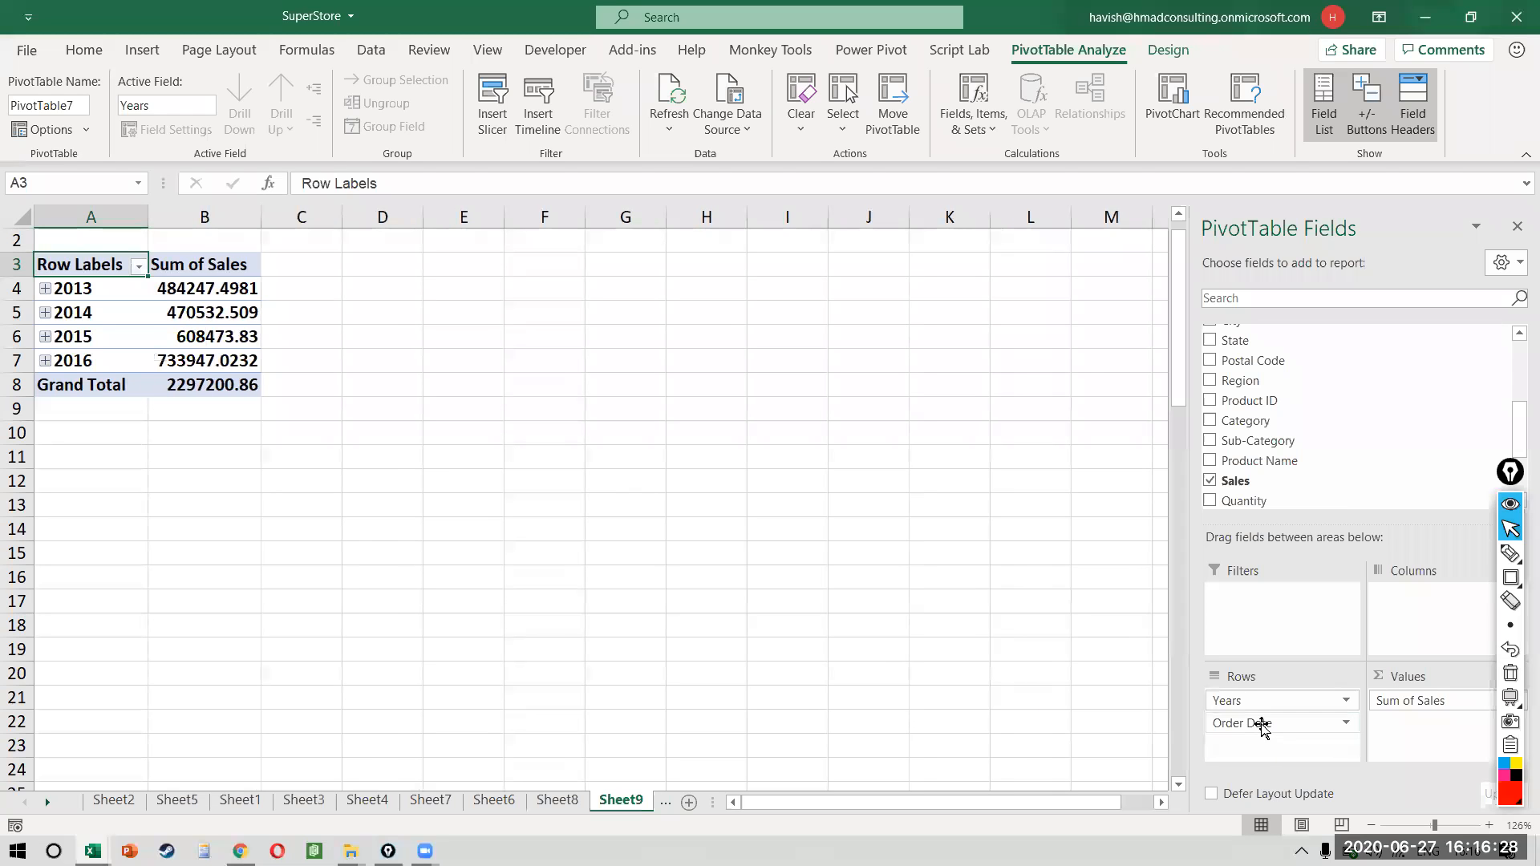
drag(1258, 702, 1428, 598)
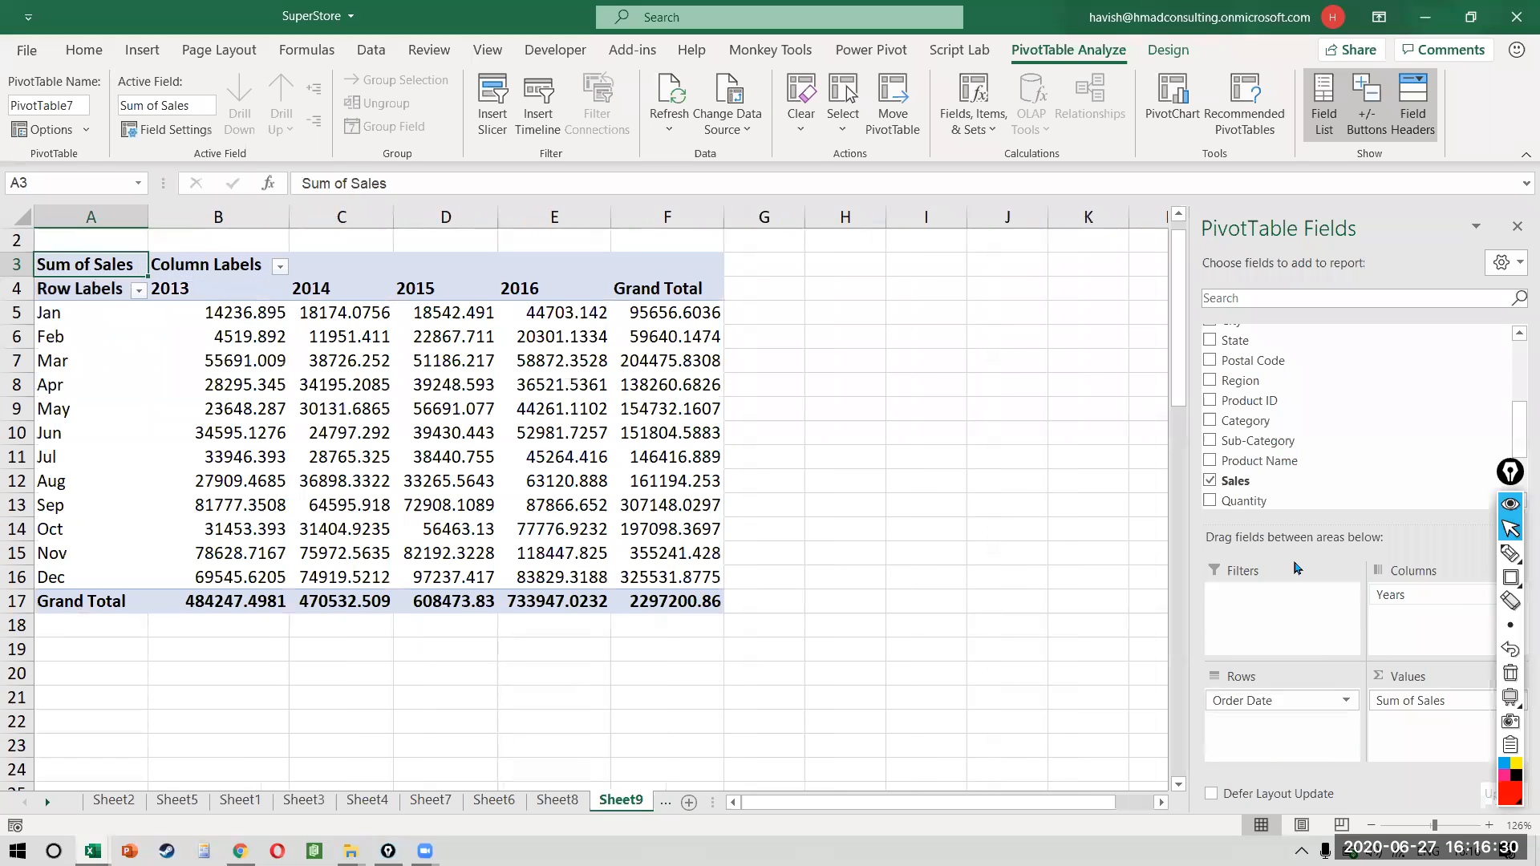
- Examine the monthly sales values for 2013 through 2016 in the PivotTable
mouse_move(554, 463)
drag(218, 312, 554, 566)
mouse_move(555, 566)
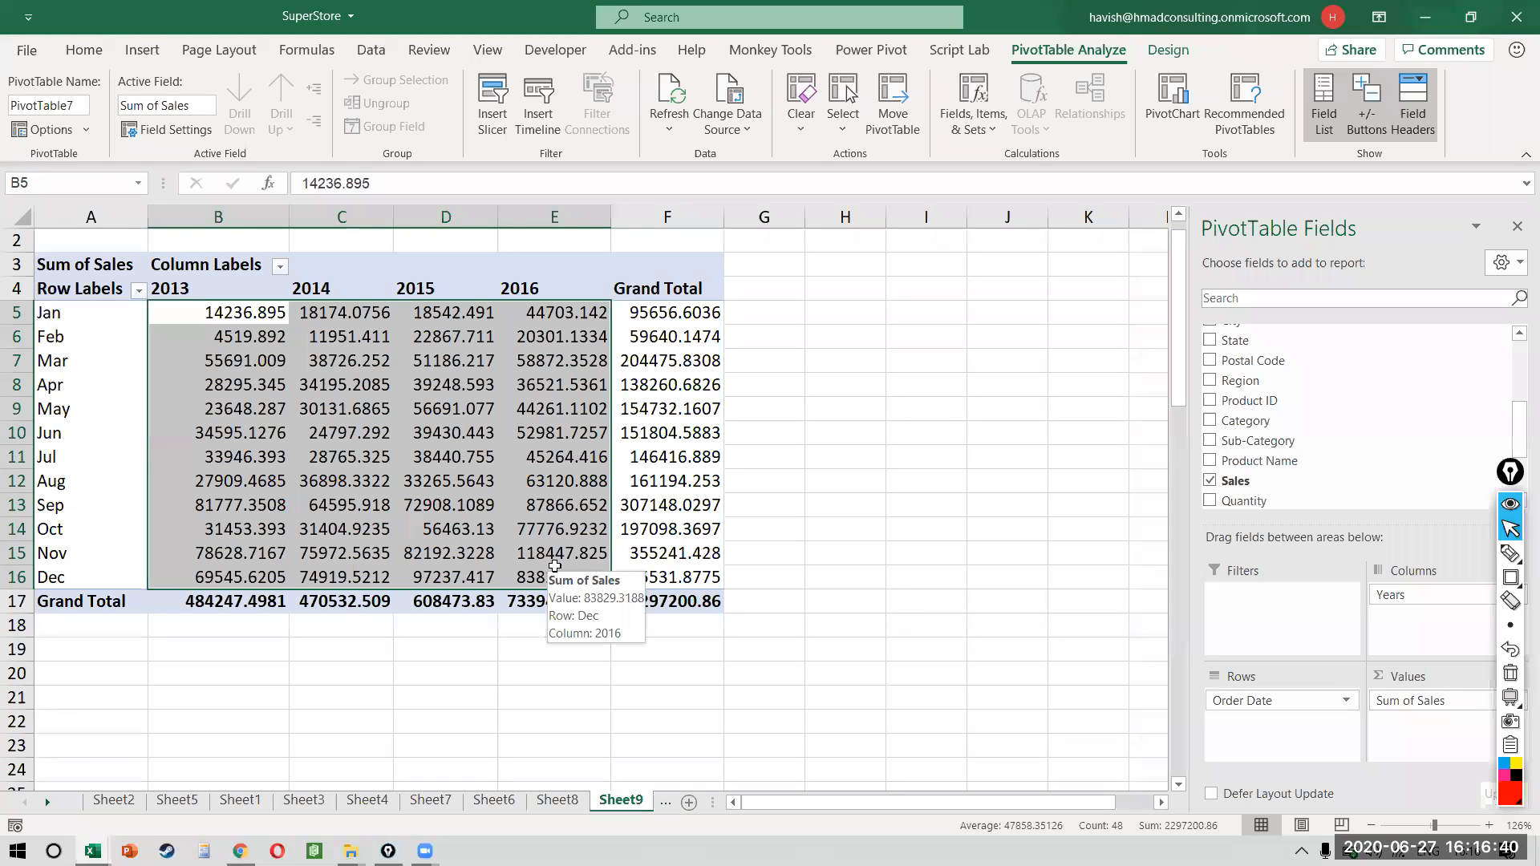
- Insert a default clustered column PivotChart of monthly sales by year from the PivotTable
click(494, 483)
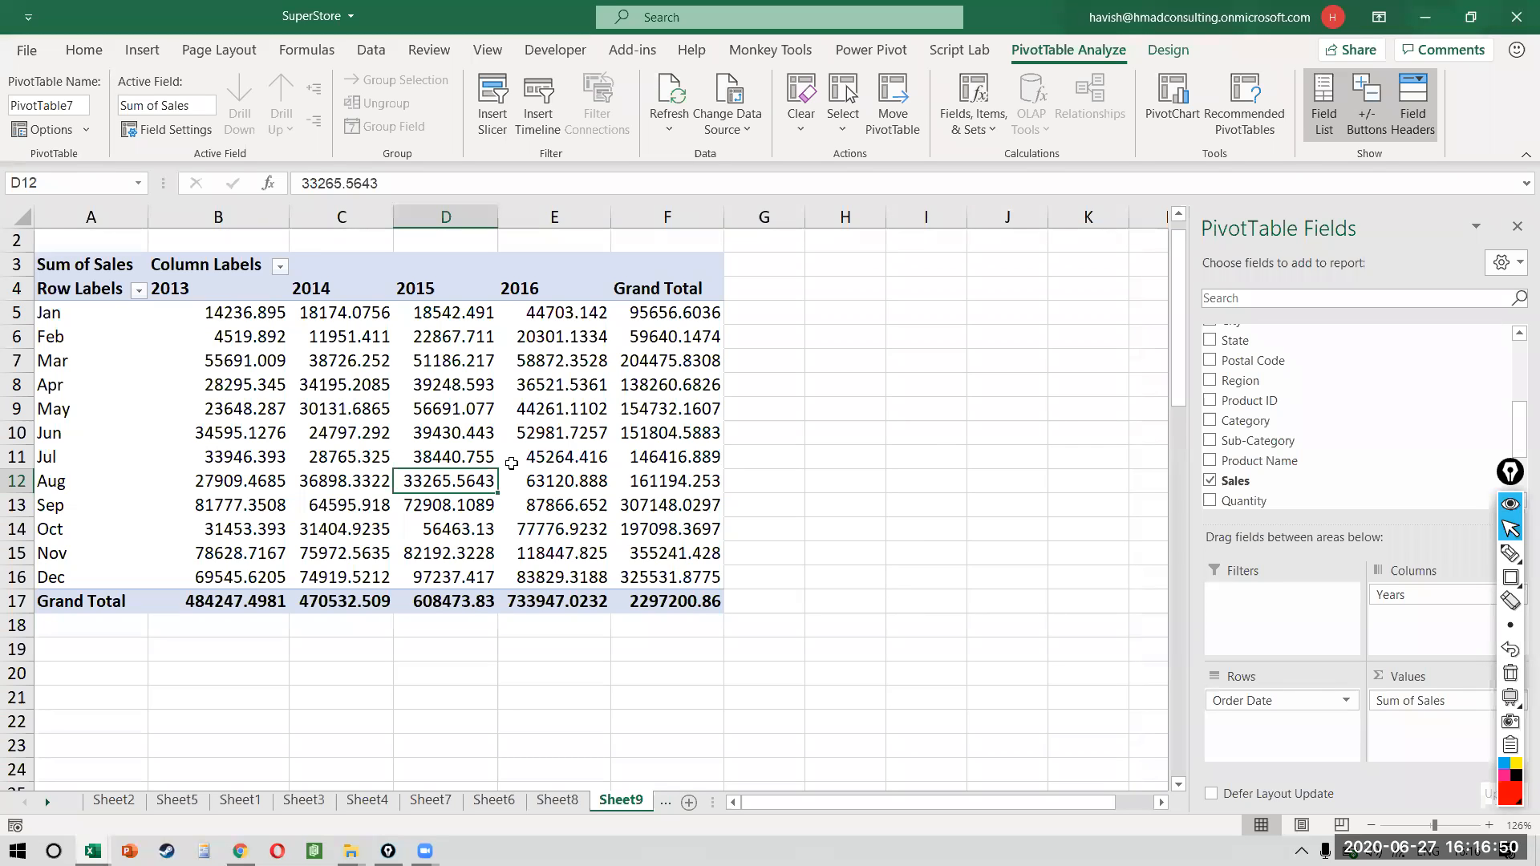
key(alt+F1)
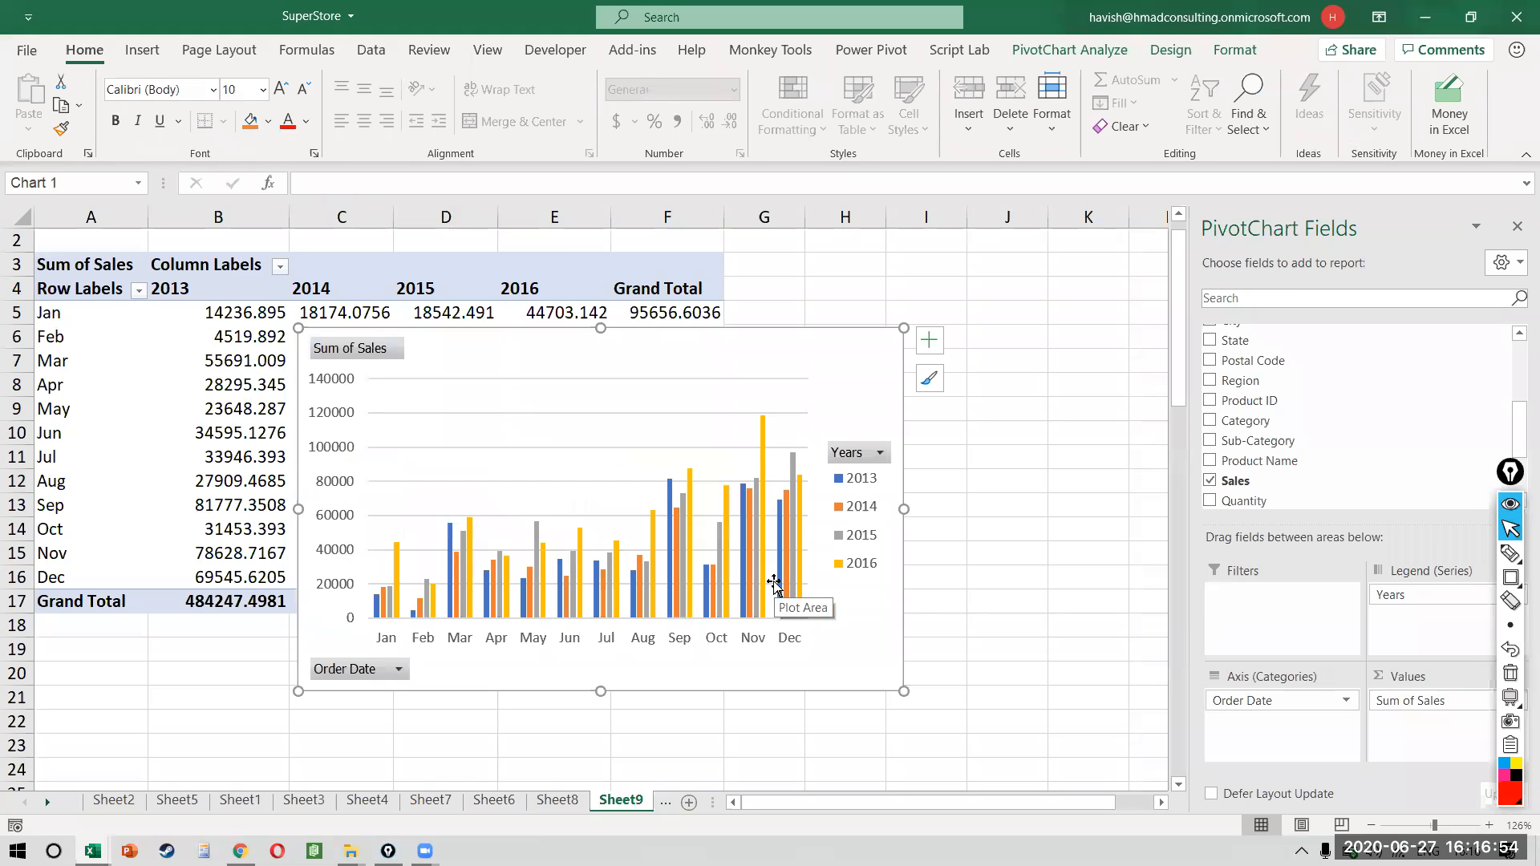
- Change the PivotChart's type to Line and enlarge it so it reaches column I
click(1173, 55)
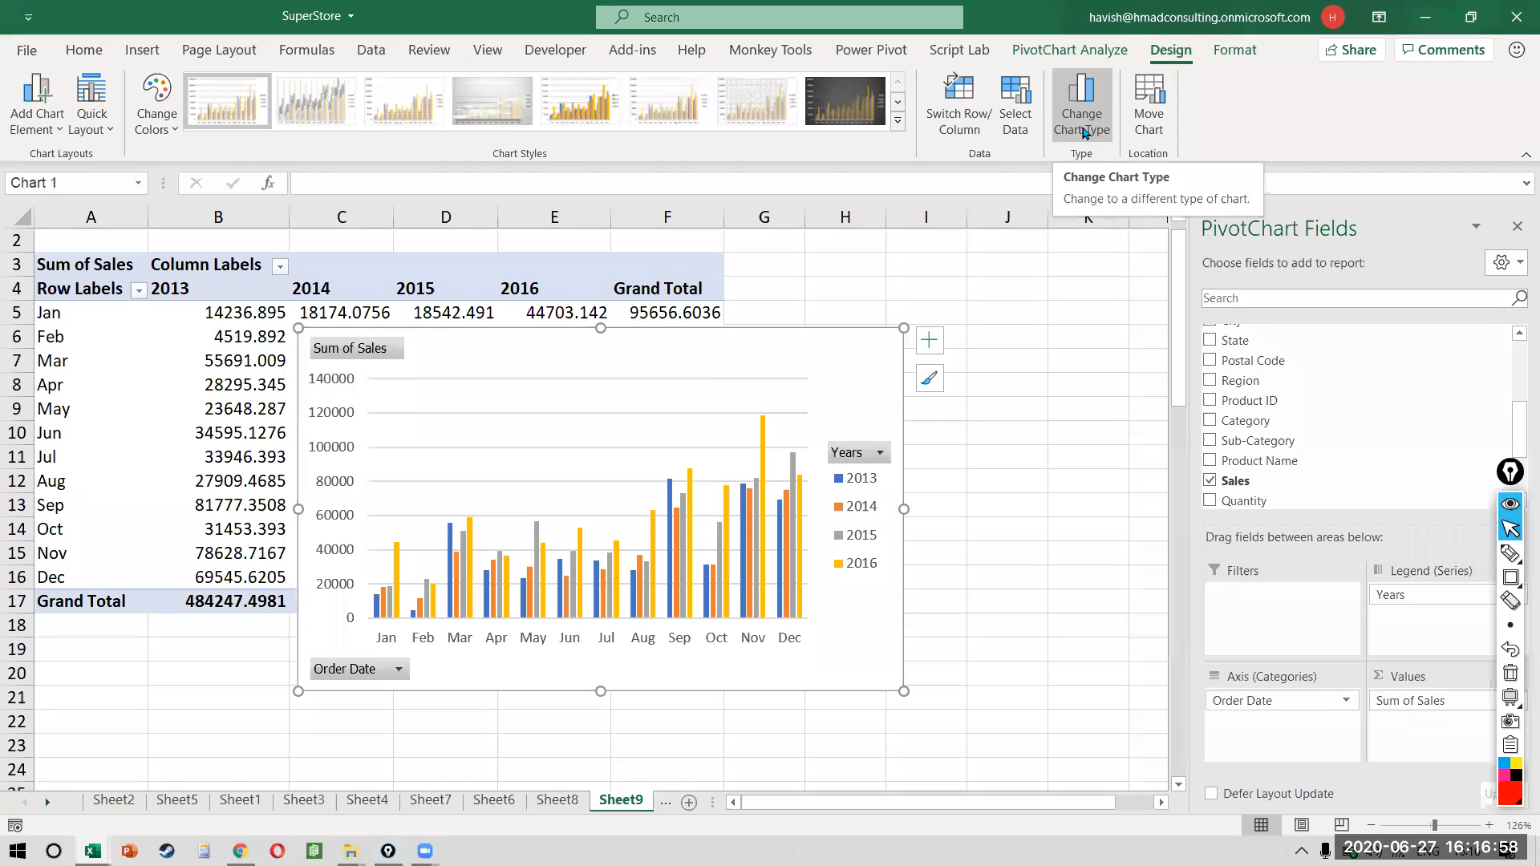
click(1084, 132)
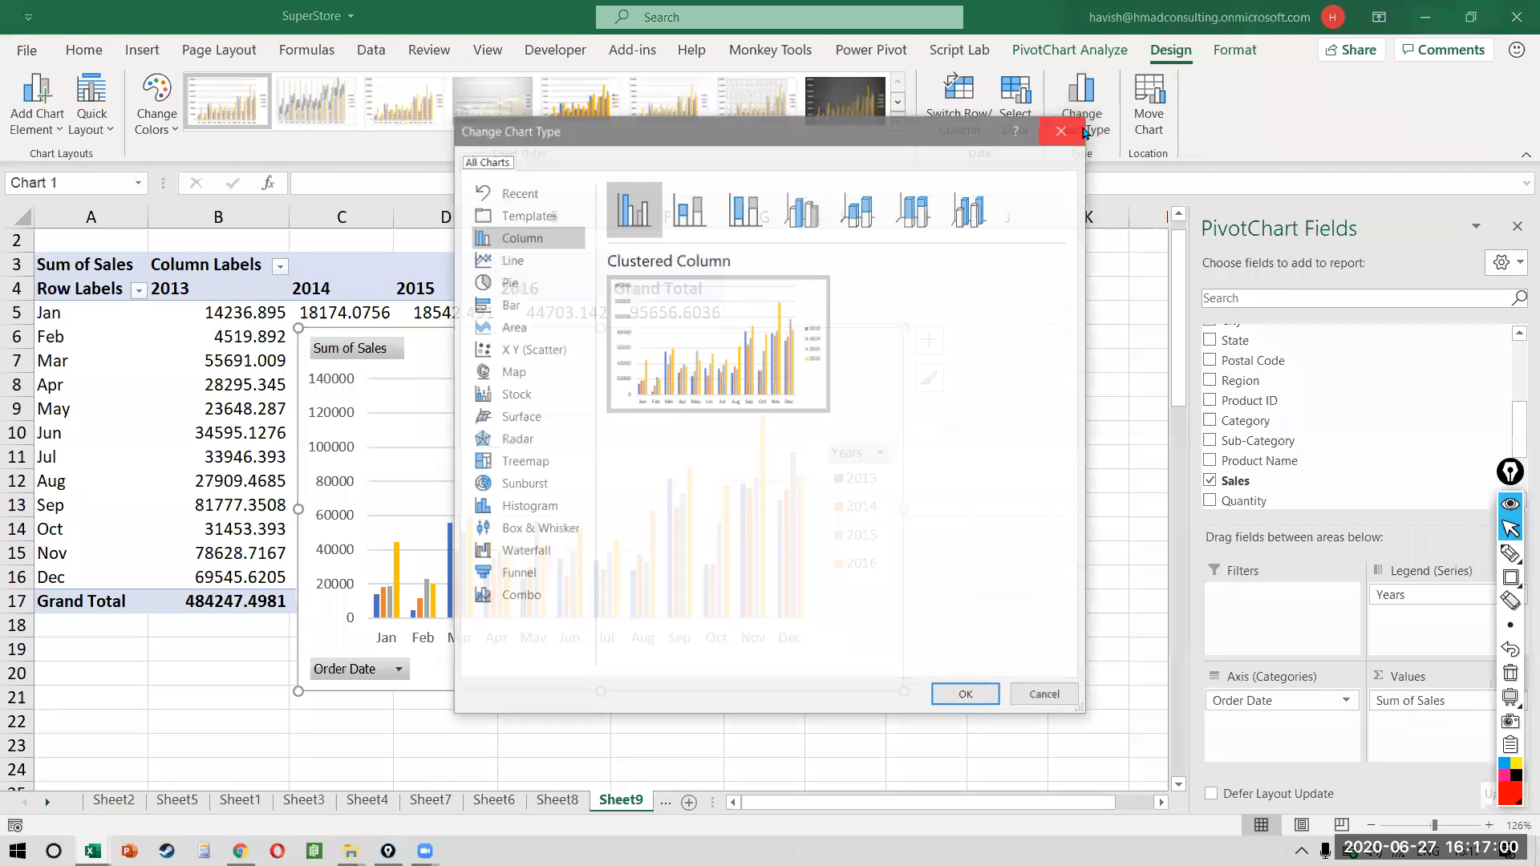
click(562, 261)
mouse_move(726, 363)
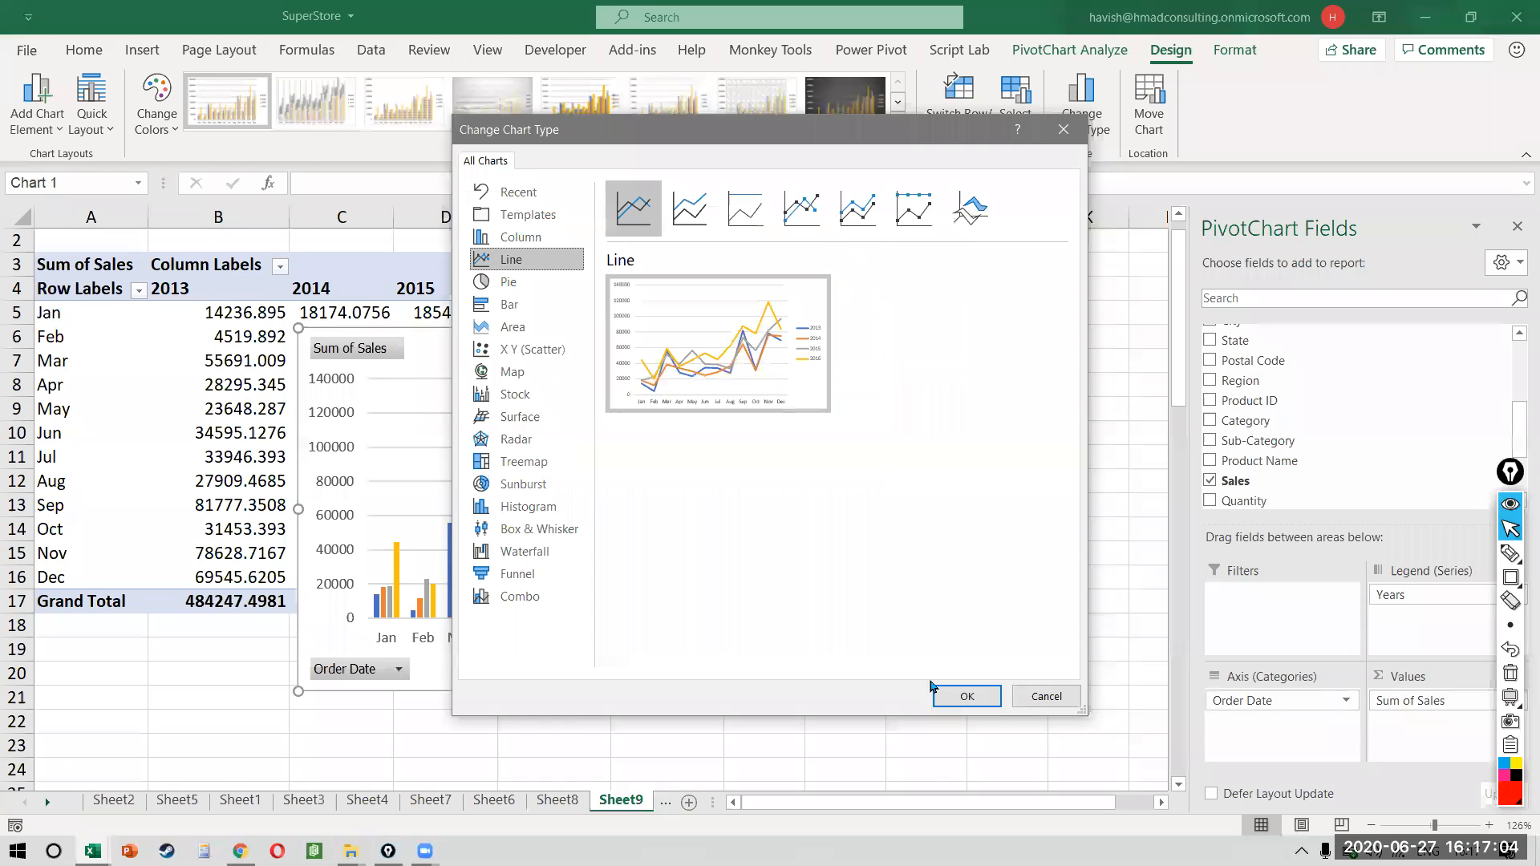
click(959, 697)
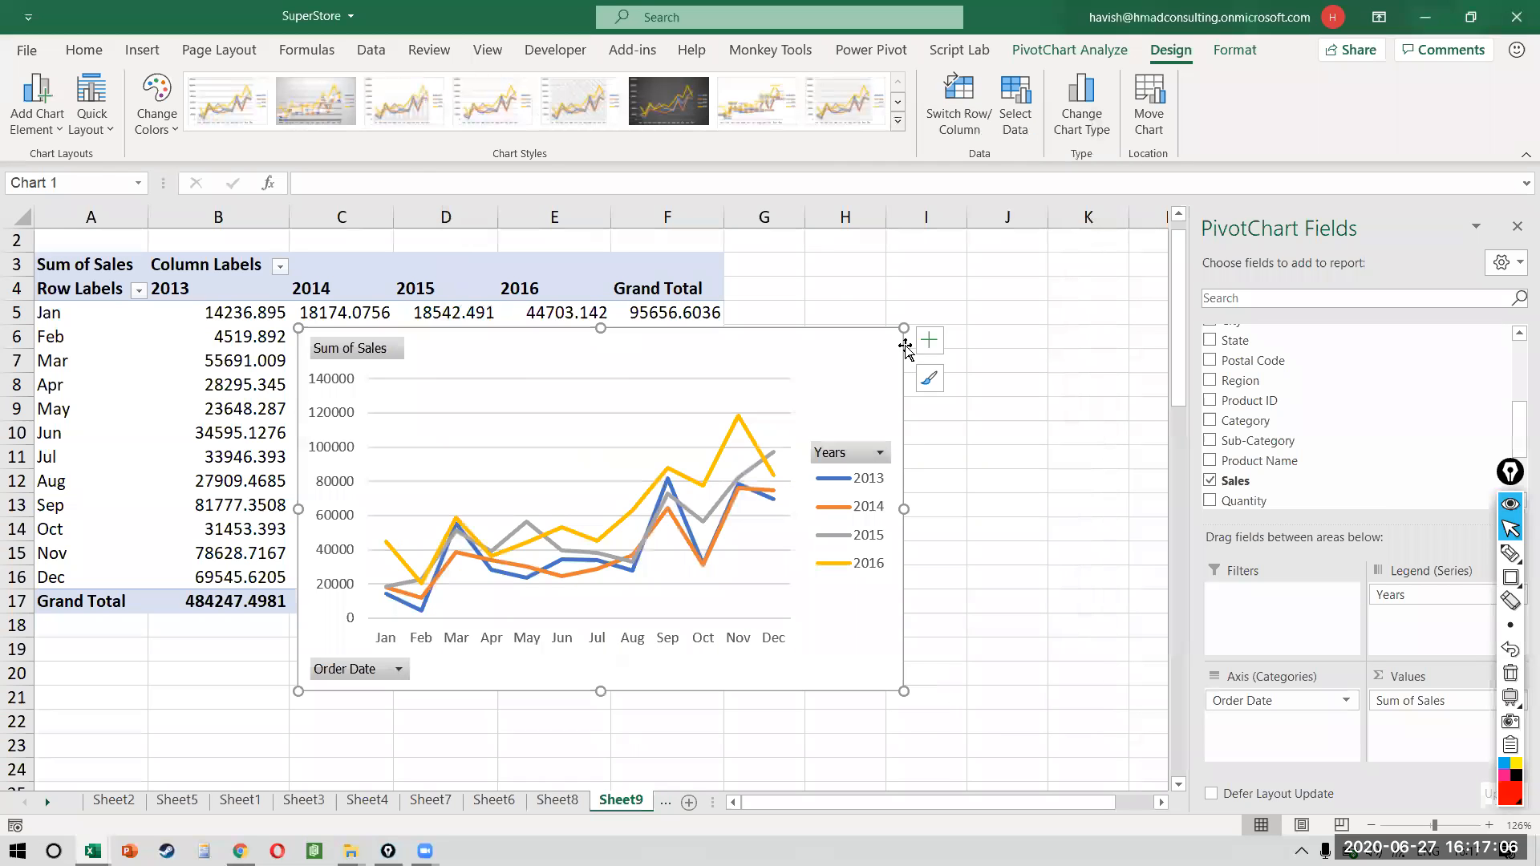
drag(904, 328, 1060, 291)
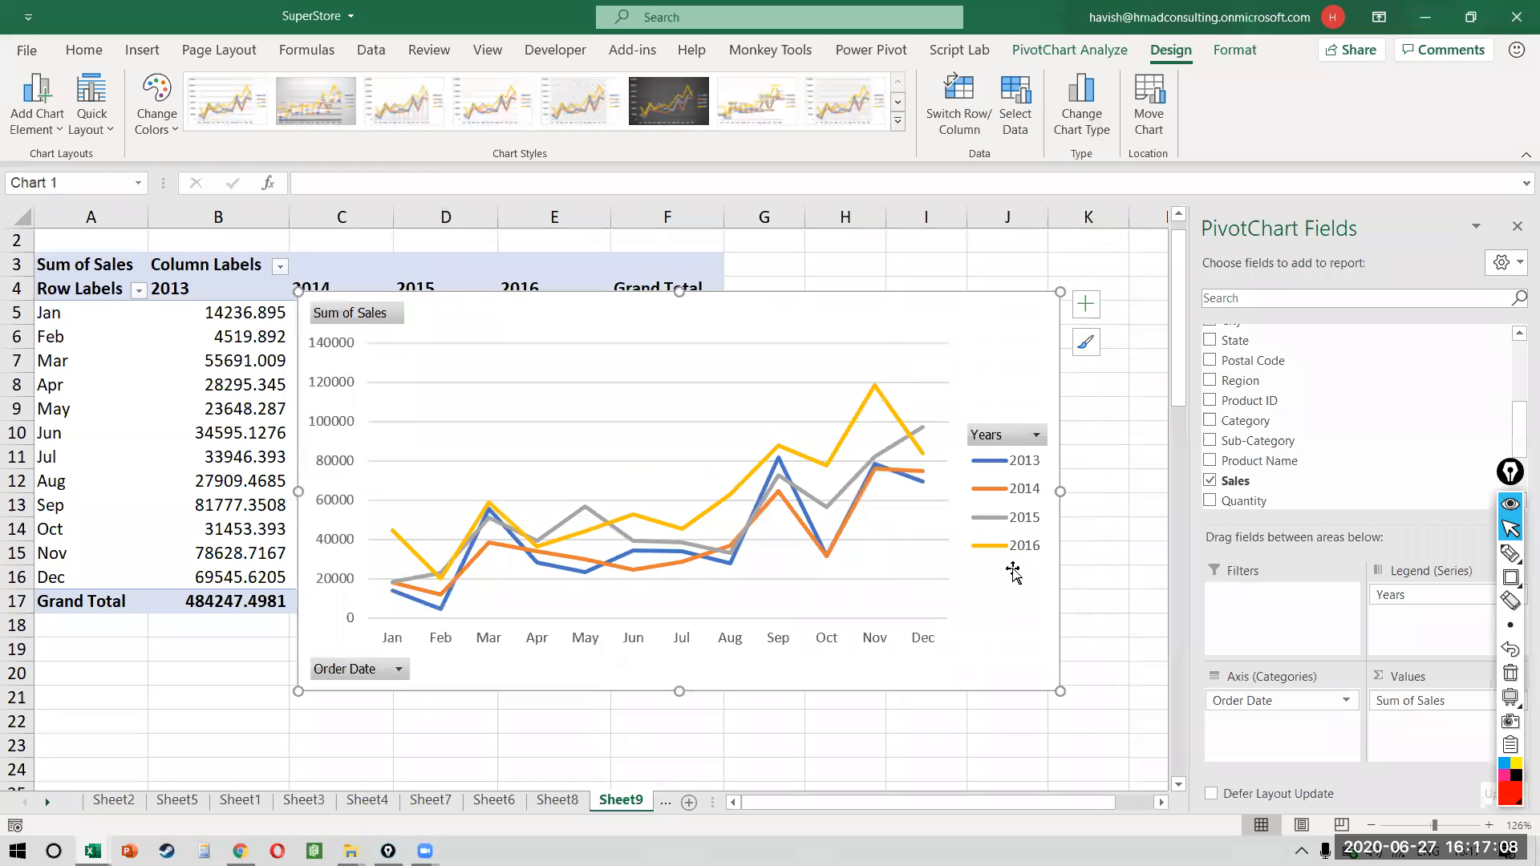
- Examine the September and November sales peaks in the line chart, marking them temporarily with rectangles
mouse_move(904, 452)
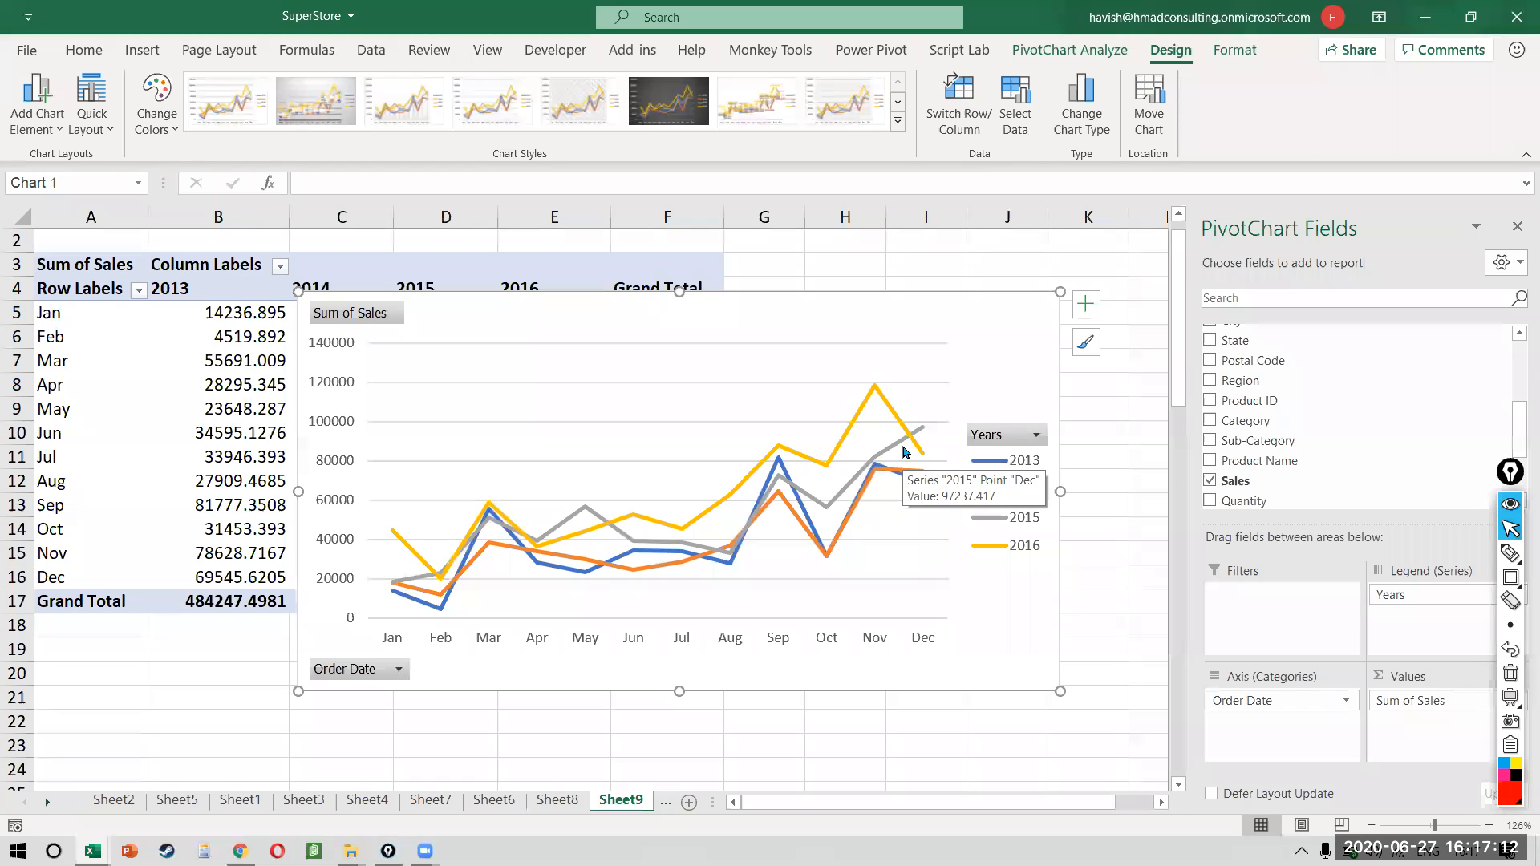
click(1085, 304)
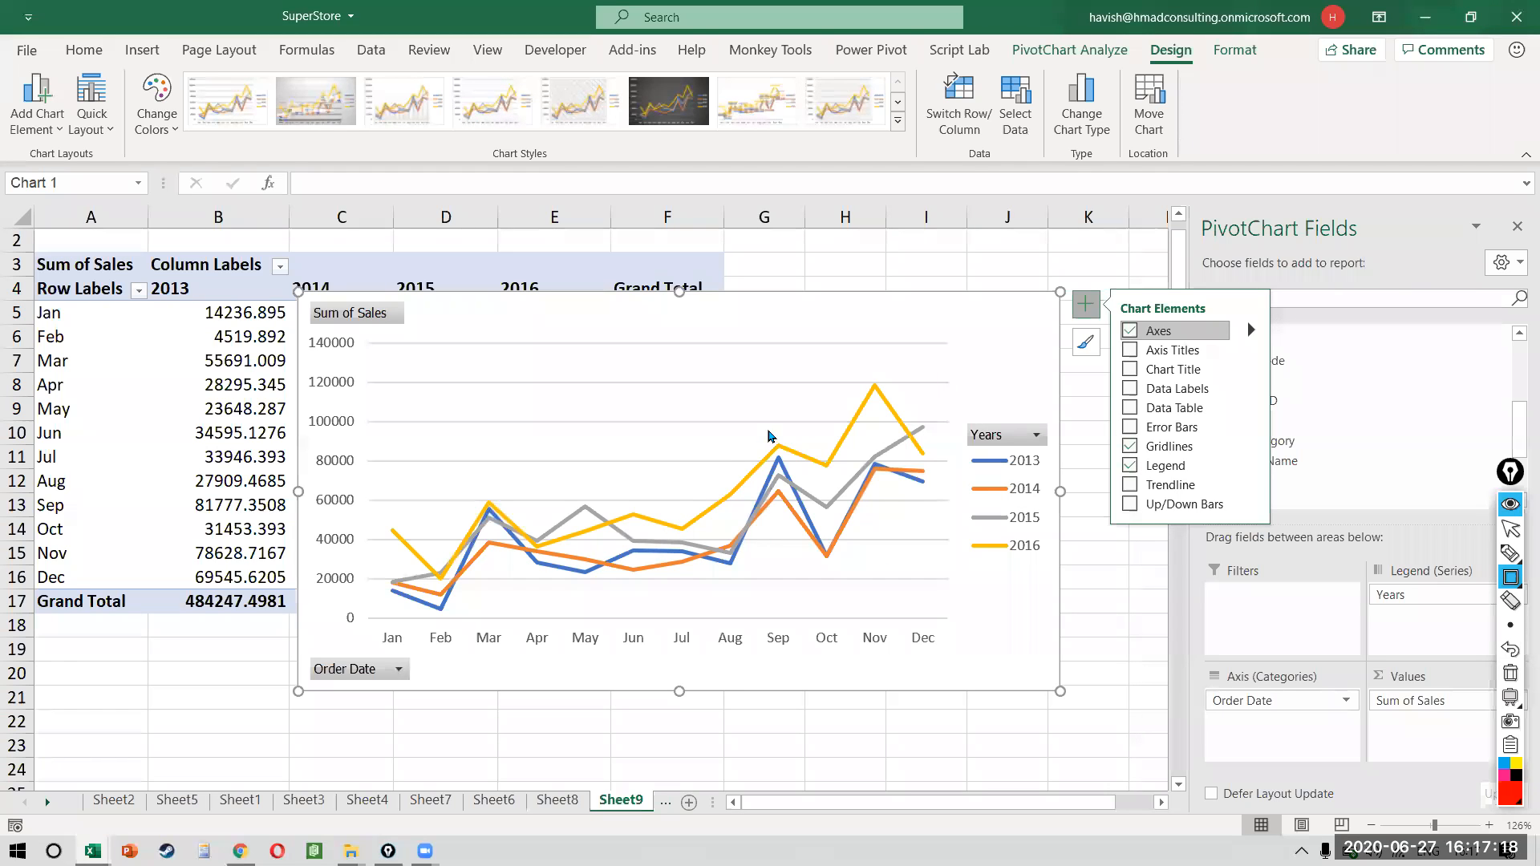
drag(858, 363, 894, 415)
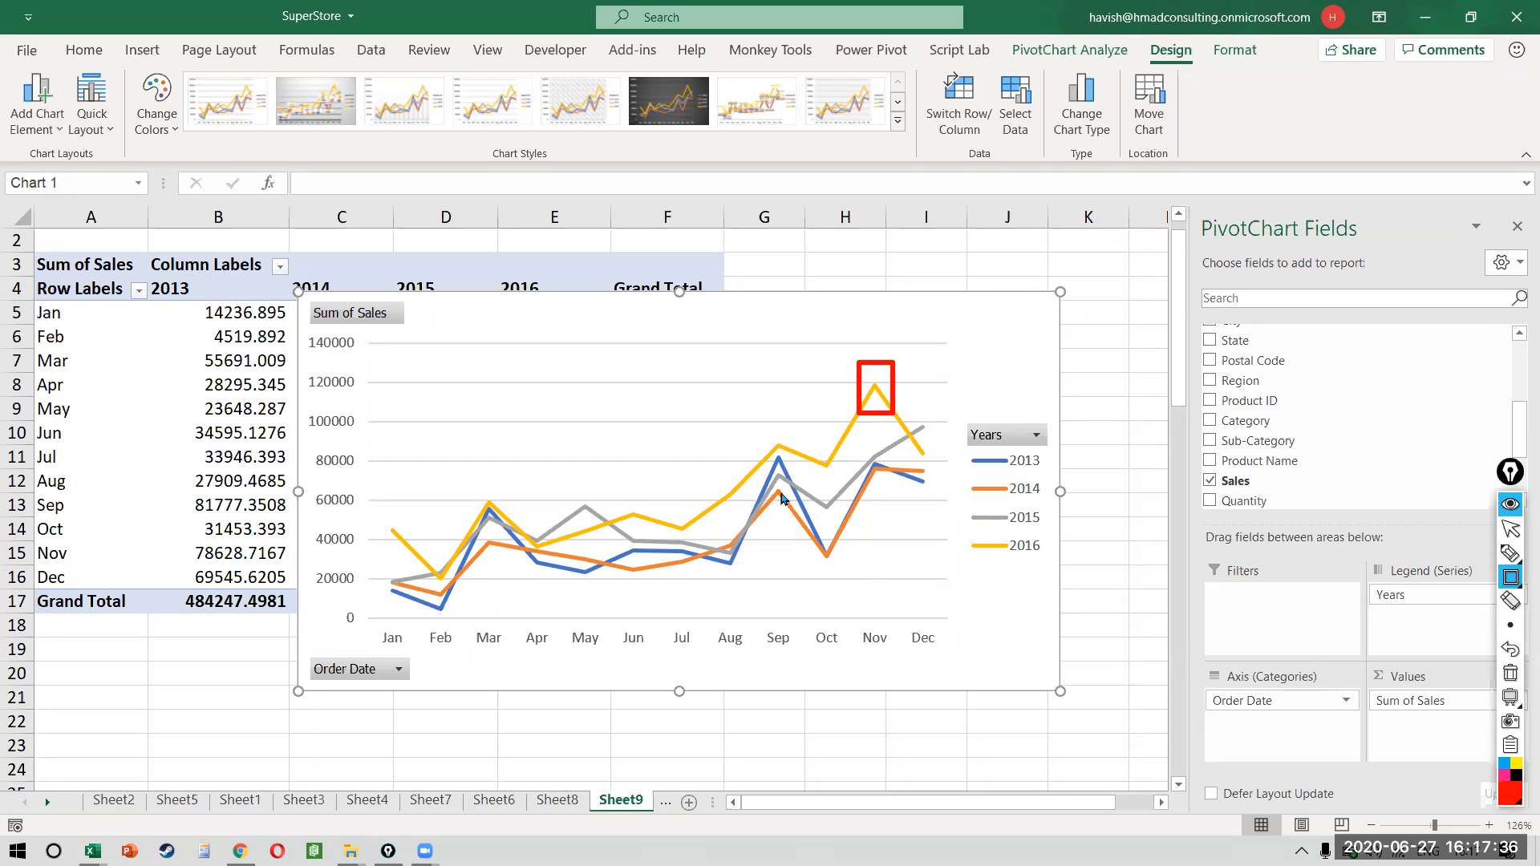
drag(768, 449, 795, 488)
key(Escape)
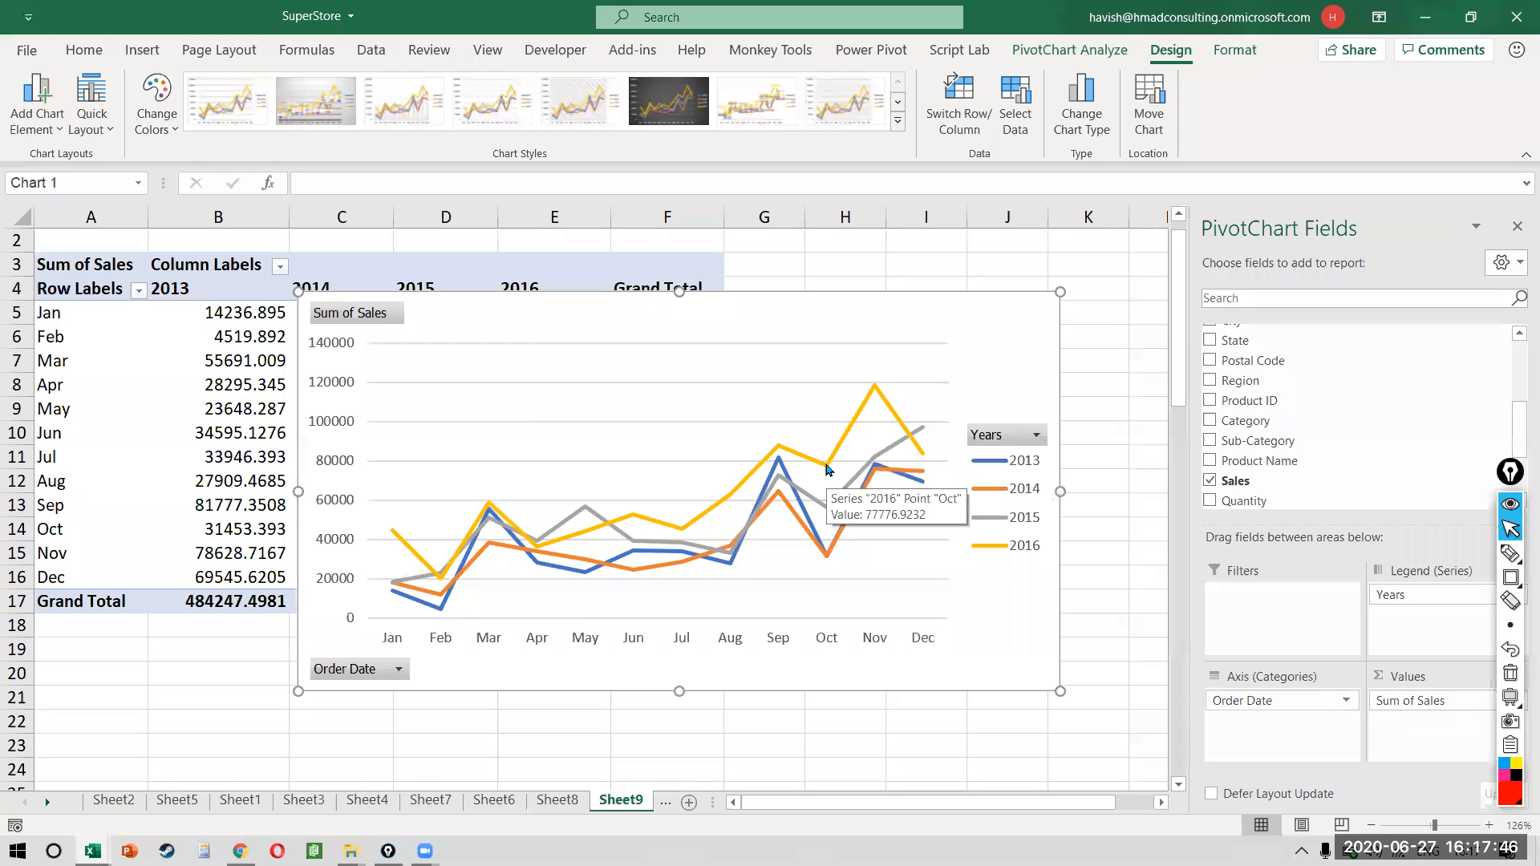
- Compare the September-to-November, April-to-May and December trends in the line chart using temporary marks, and clear the marks
key(ctrl+shift+l)
drag(782, 458, 874, 462)
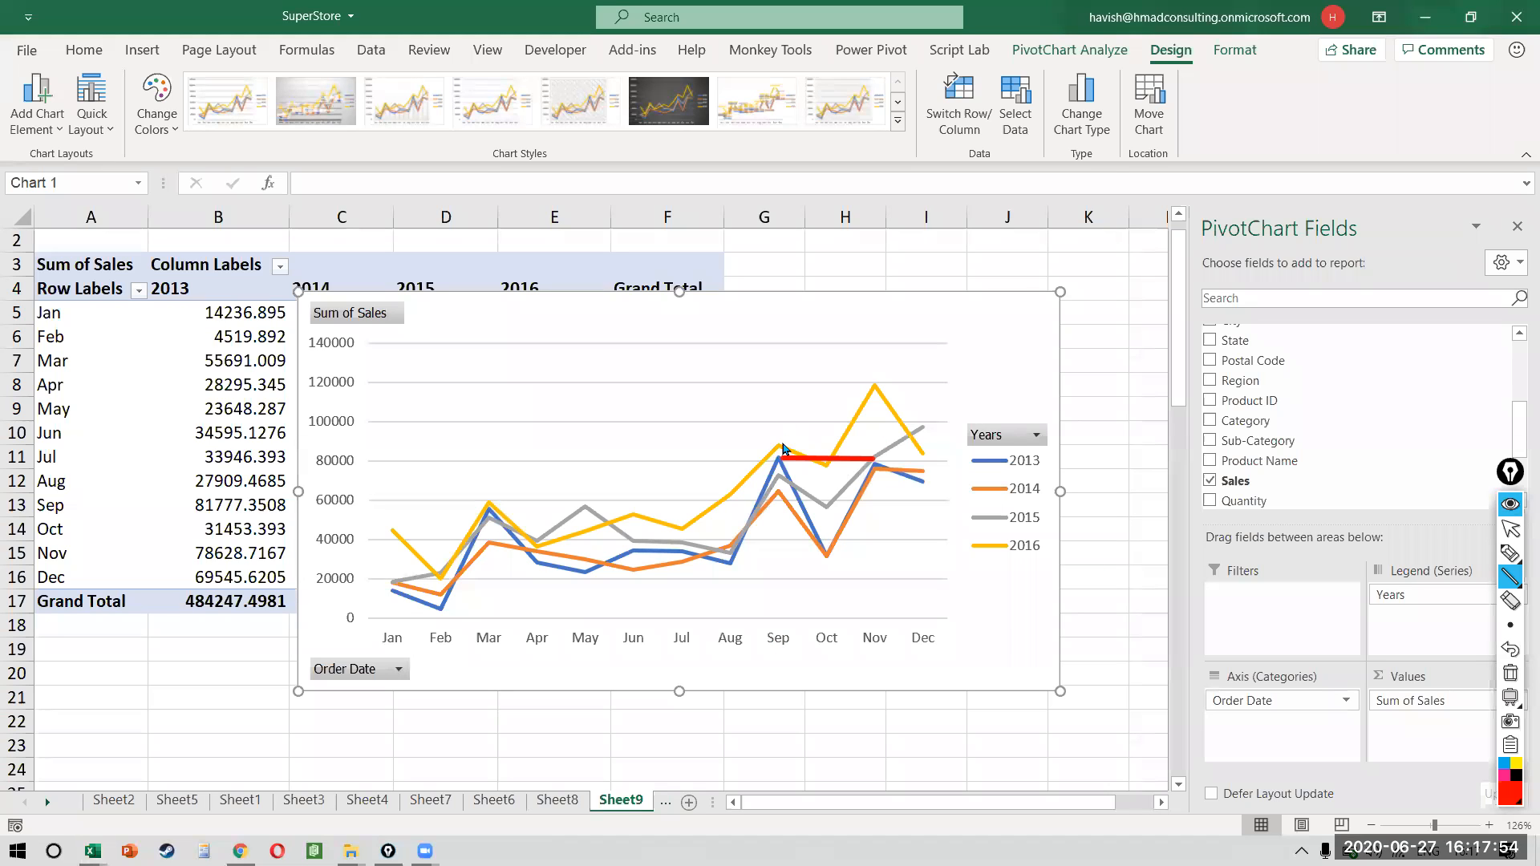
drag(783, 442, 871, 389)
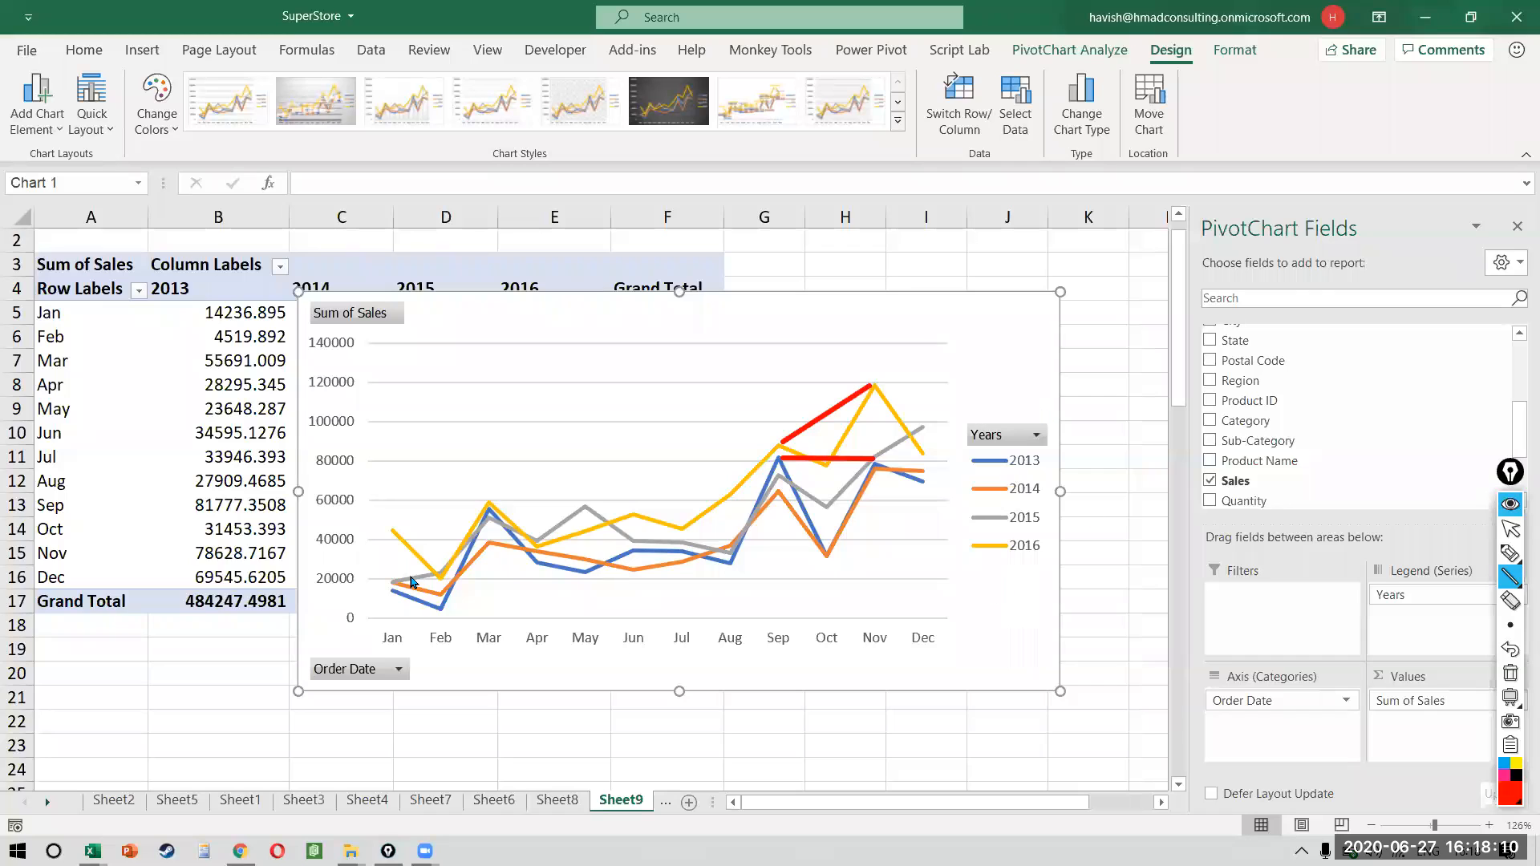
drag(533, 545, 586, 550)
click(906, 399)
drag(913, 427, 927, 470)
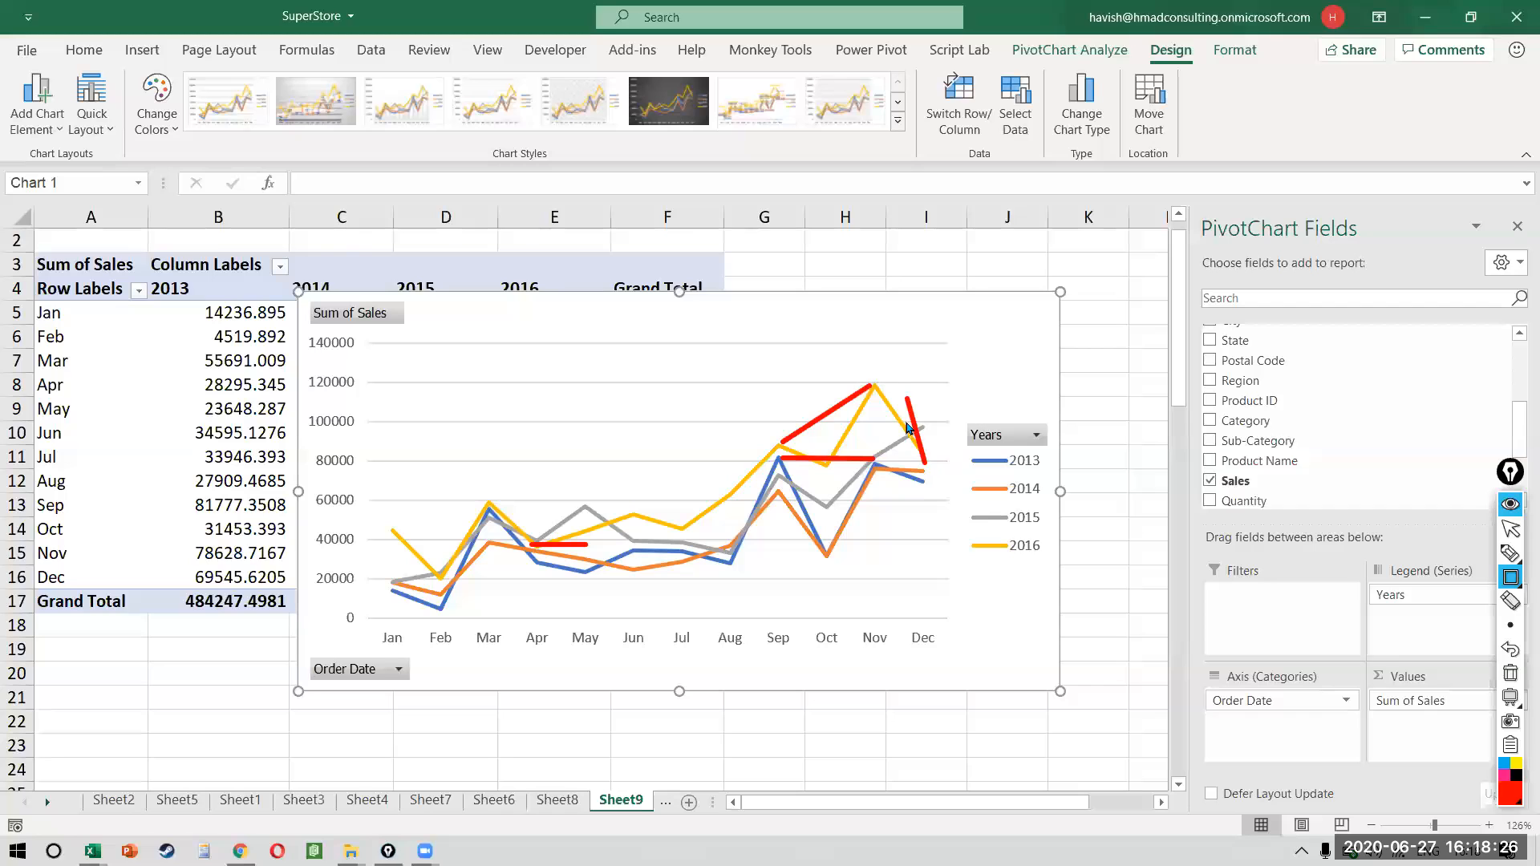
key(ctrl+shift+7)
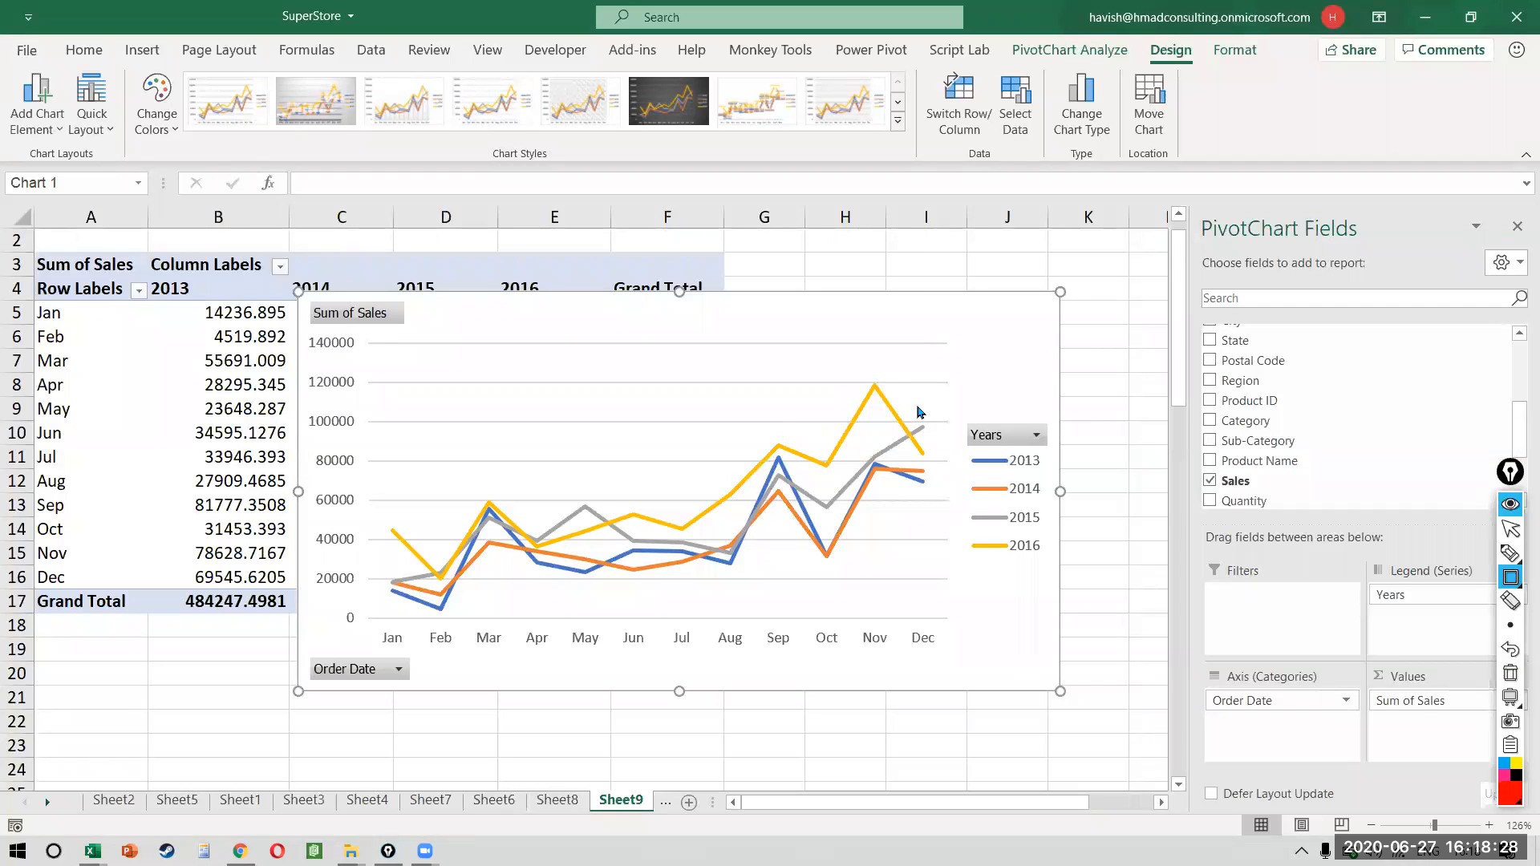
drag(891, 401, 941, 468)
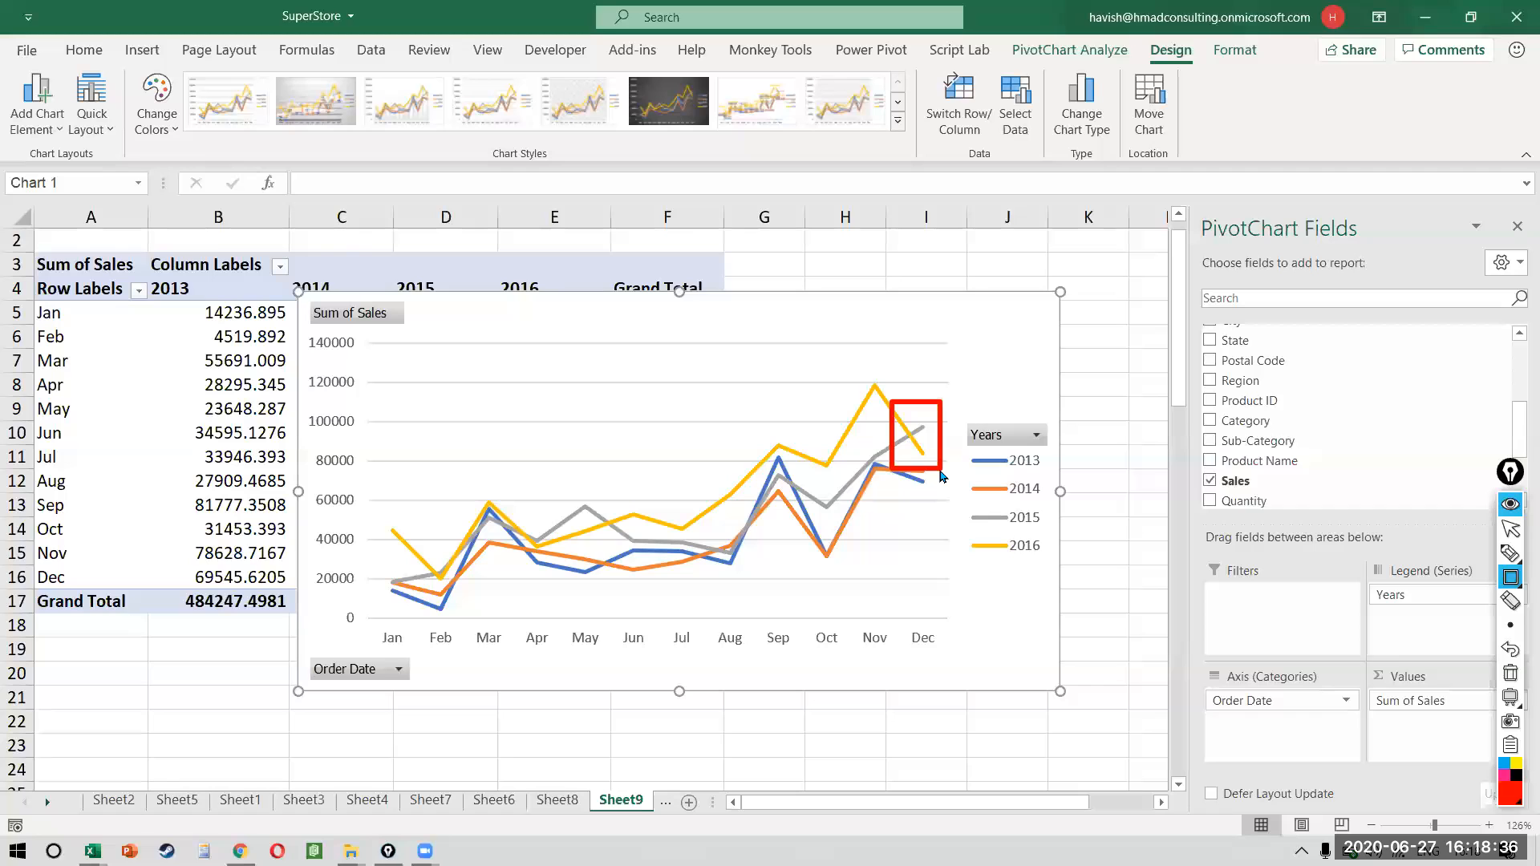
key(ctrl+shift+7)
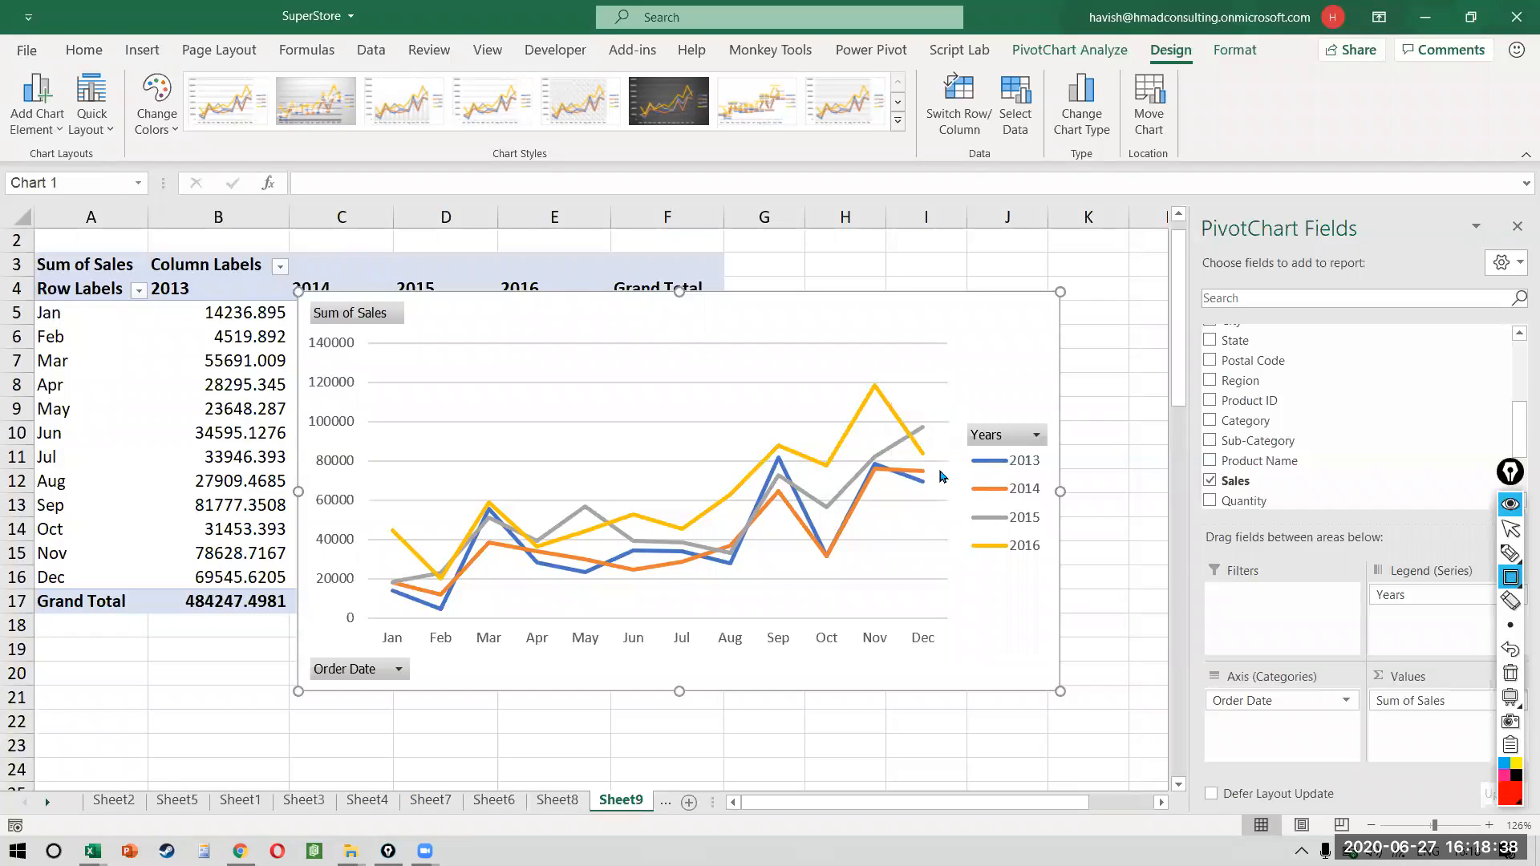
key(ctrl+shift+2)
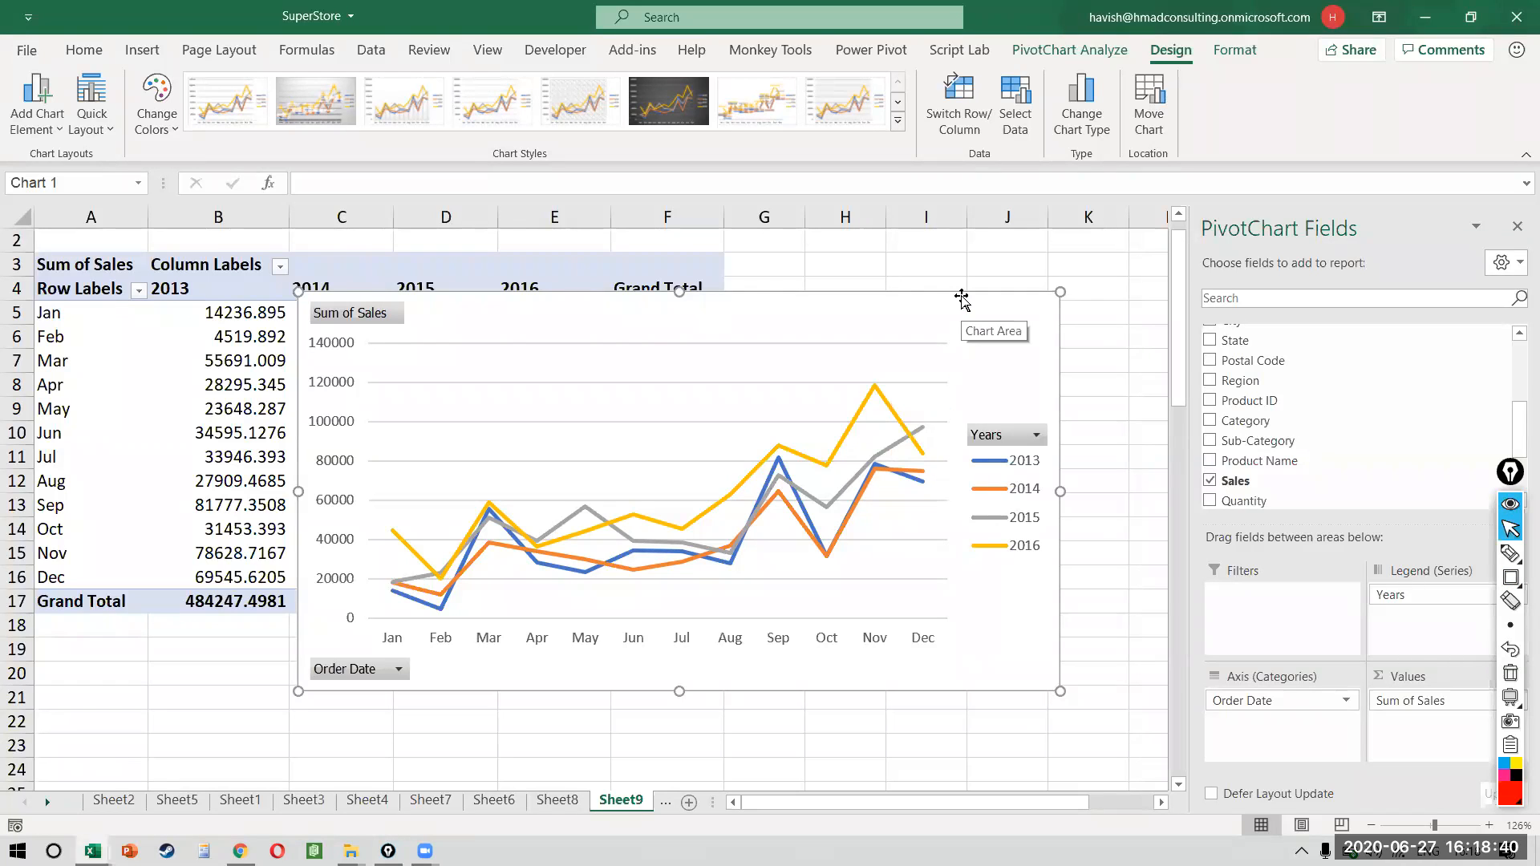
- Move the line chart over the PivotTable's month rows and insert Region and Segment slicers for the PivotTable
drag(961, 295, 717, 318)
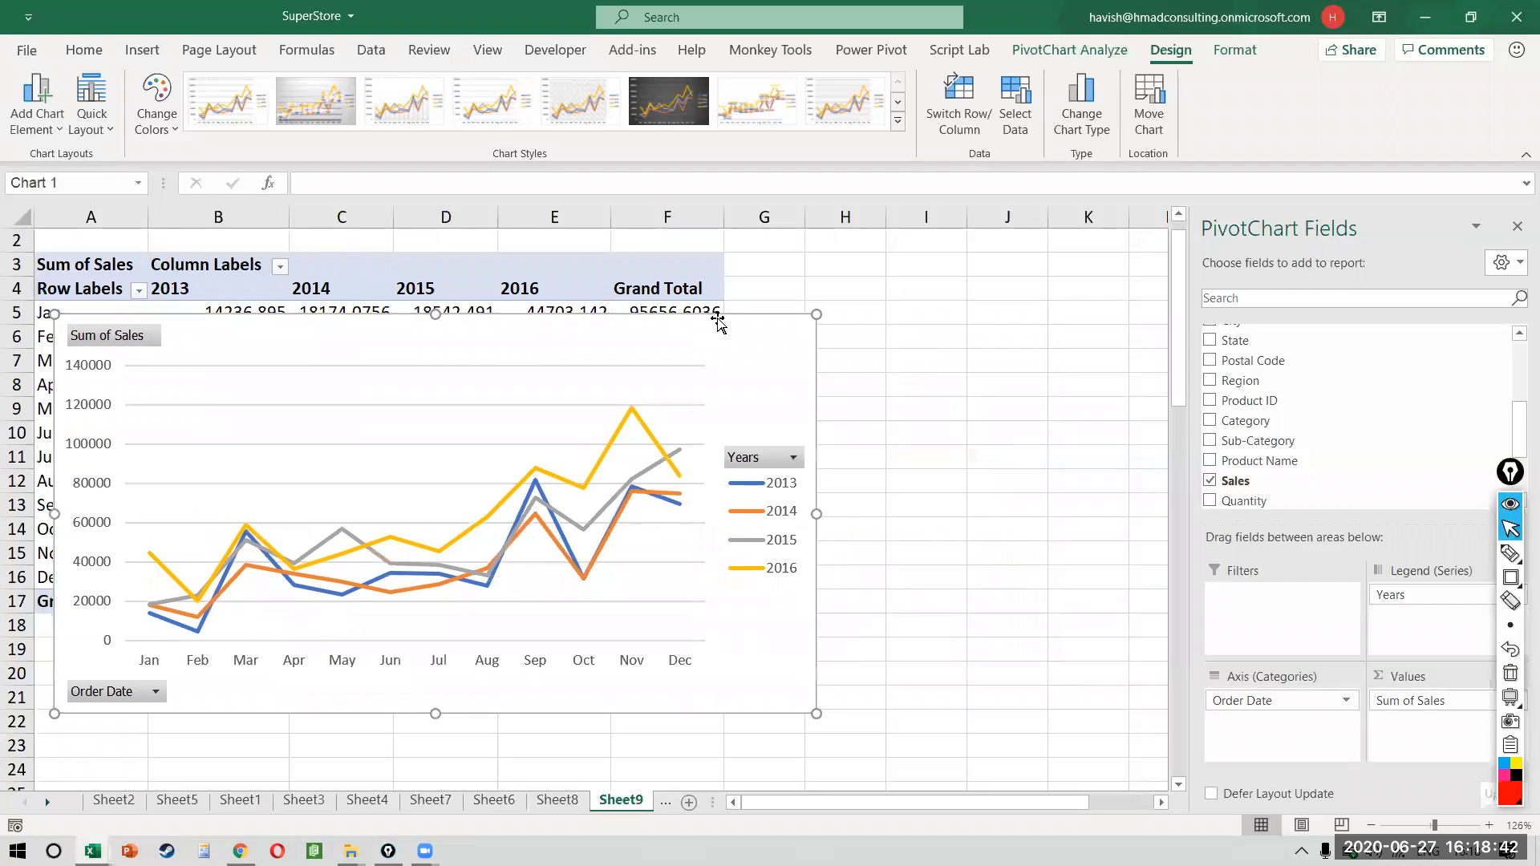
click(622, 269)
click(1068, 50)
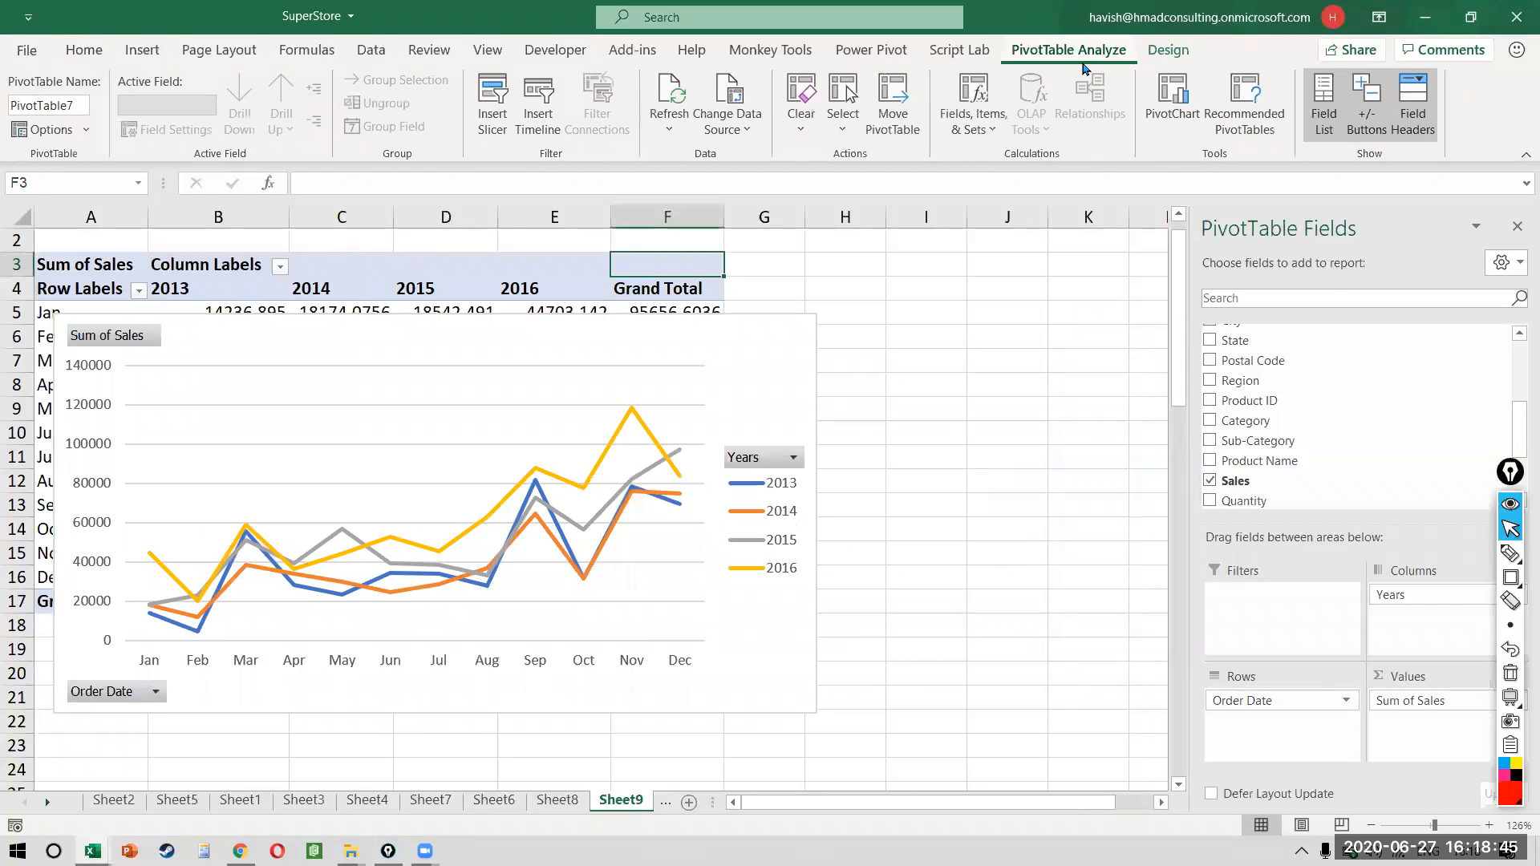
click(492, 137)
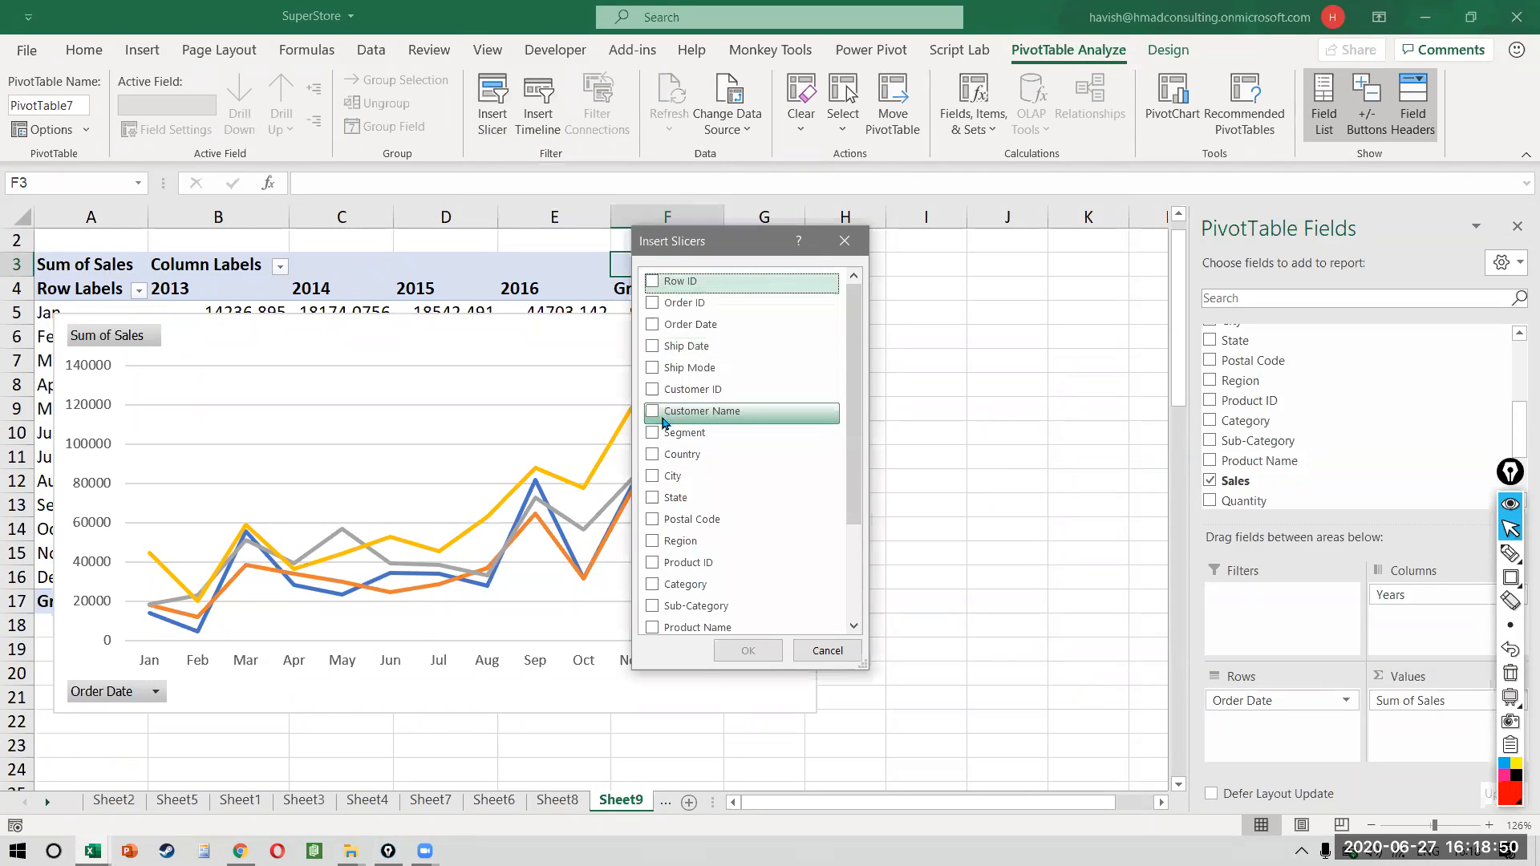
click(654, 547)
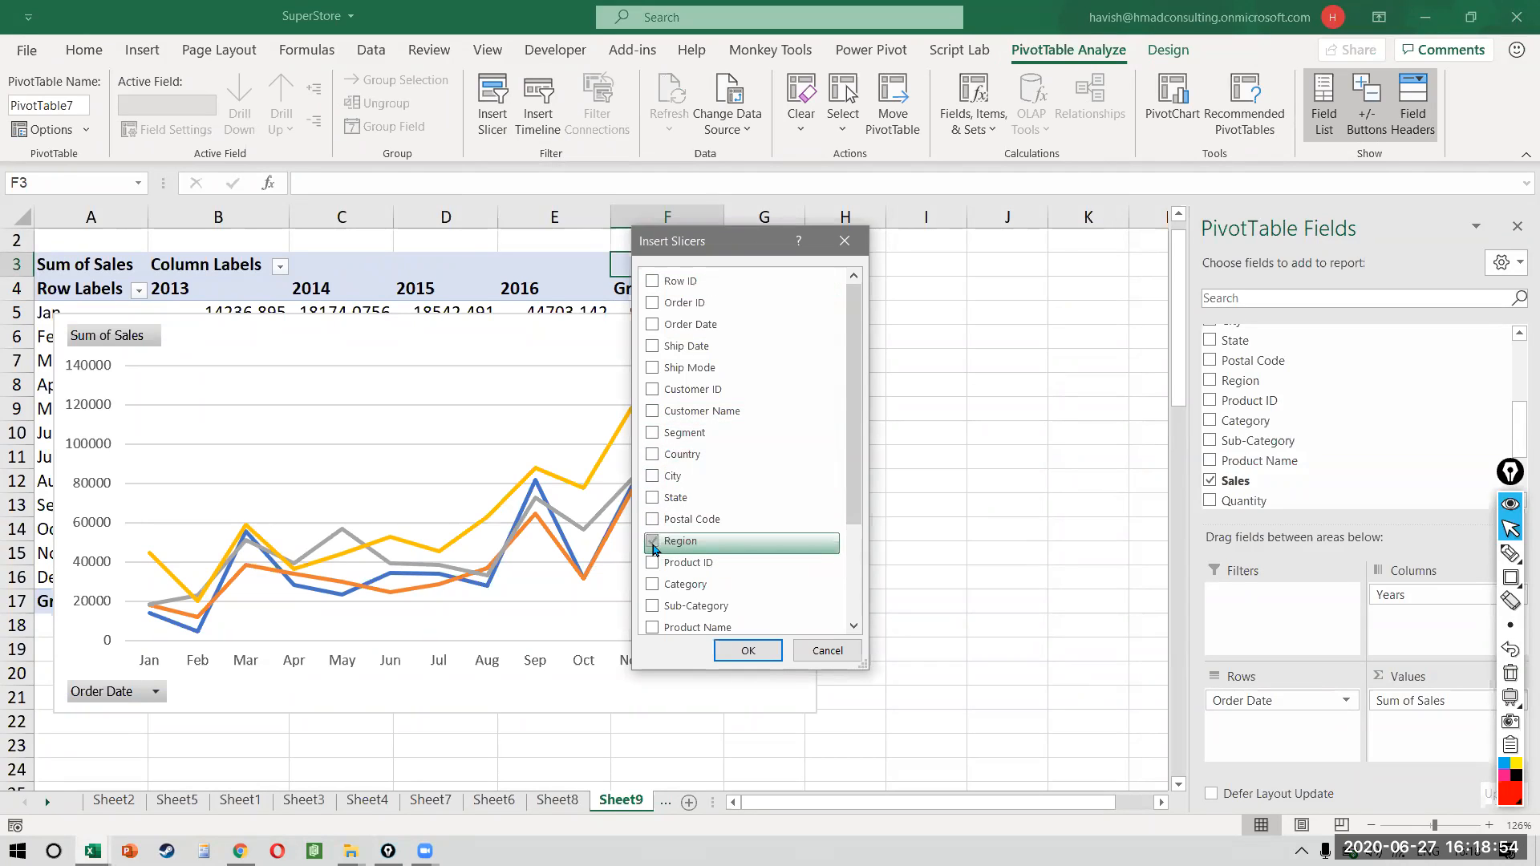
click(653, 433)
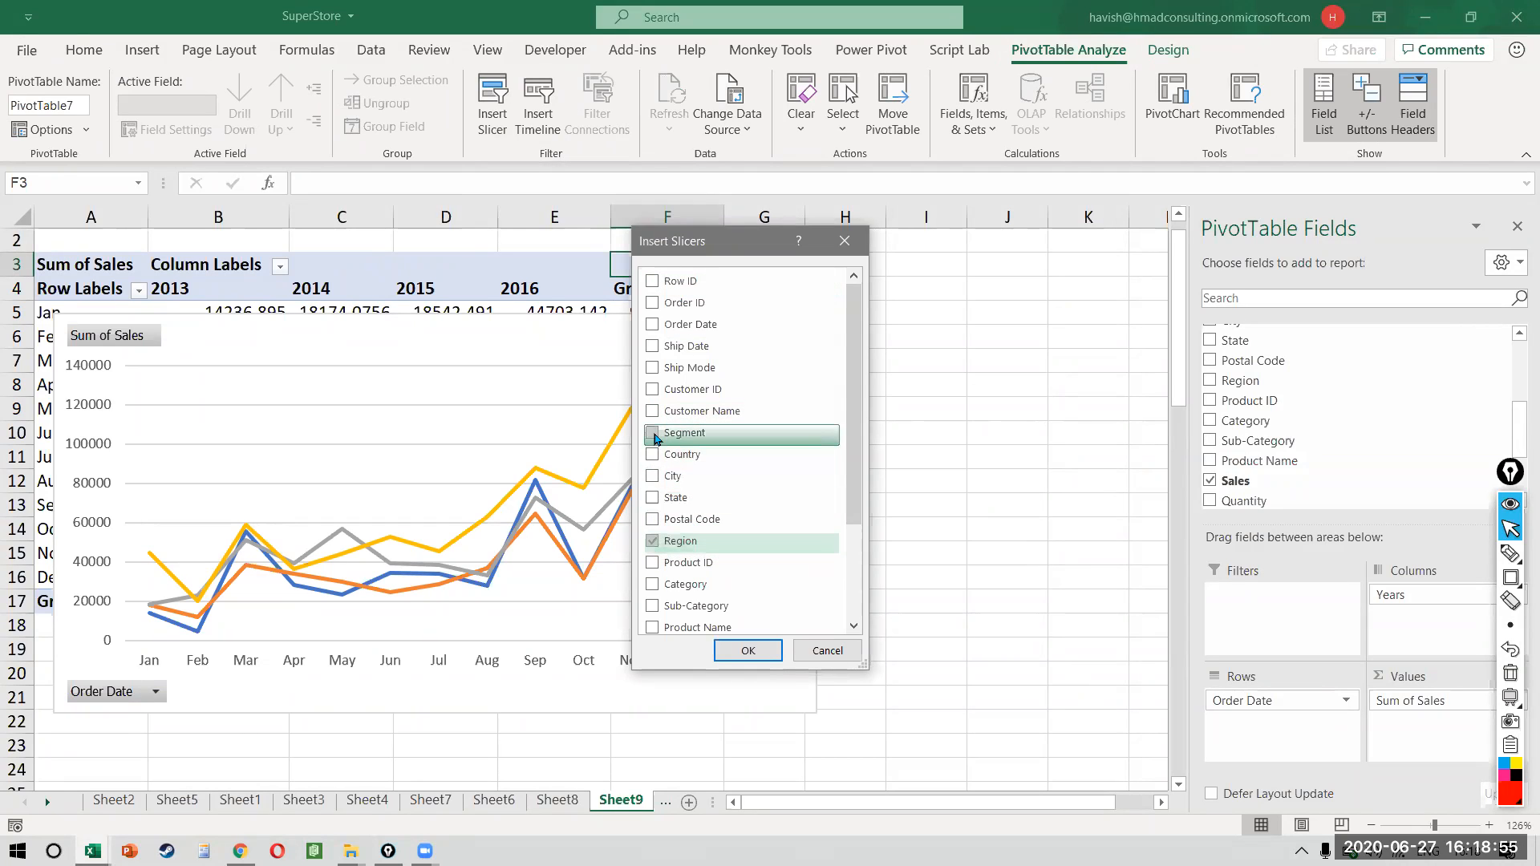
click(747, 652)
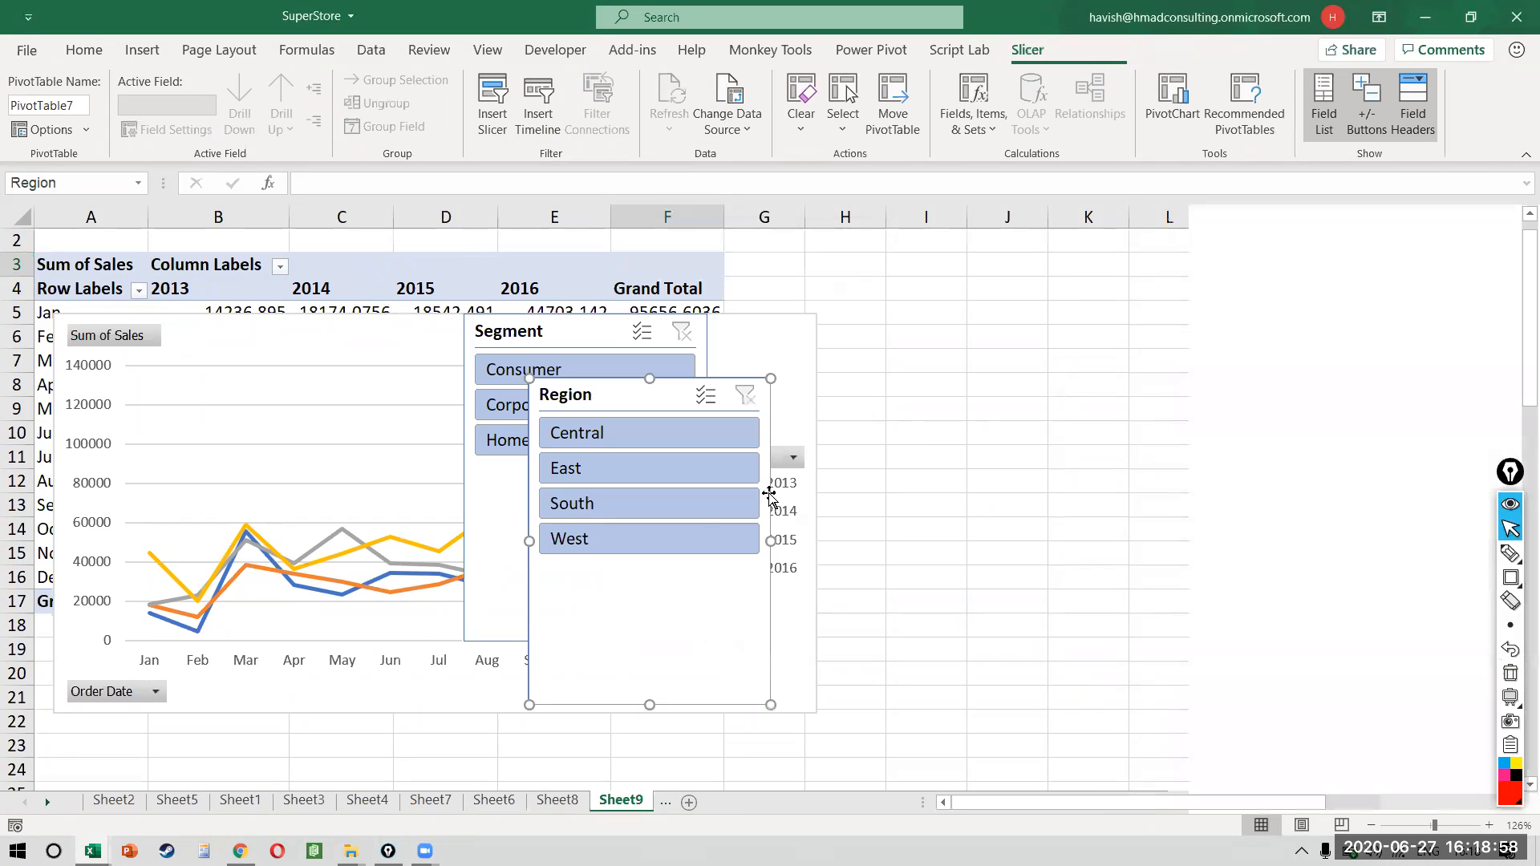
- Arrange the Region and Segment slicers side by side in the empty cells beside the line chart
drag(659, 382, 963, 316)
drag(566, 328, 1187, 321)
- Try the slicers with combinations such as South with Home Office and South with Consumer, and clear both filters
drag(959, 377, 958, 429)
click(958, 430)
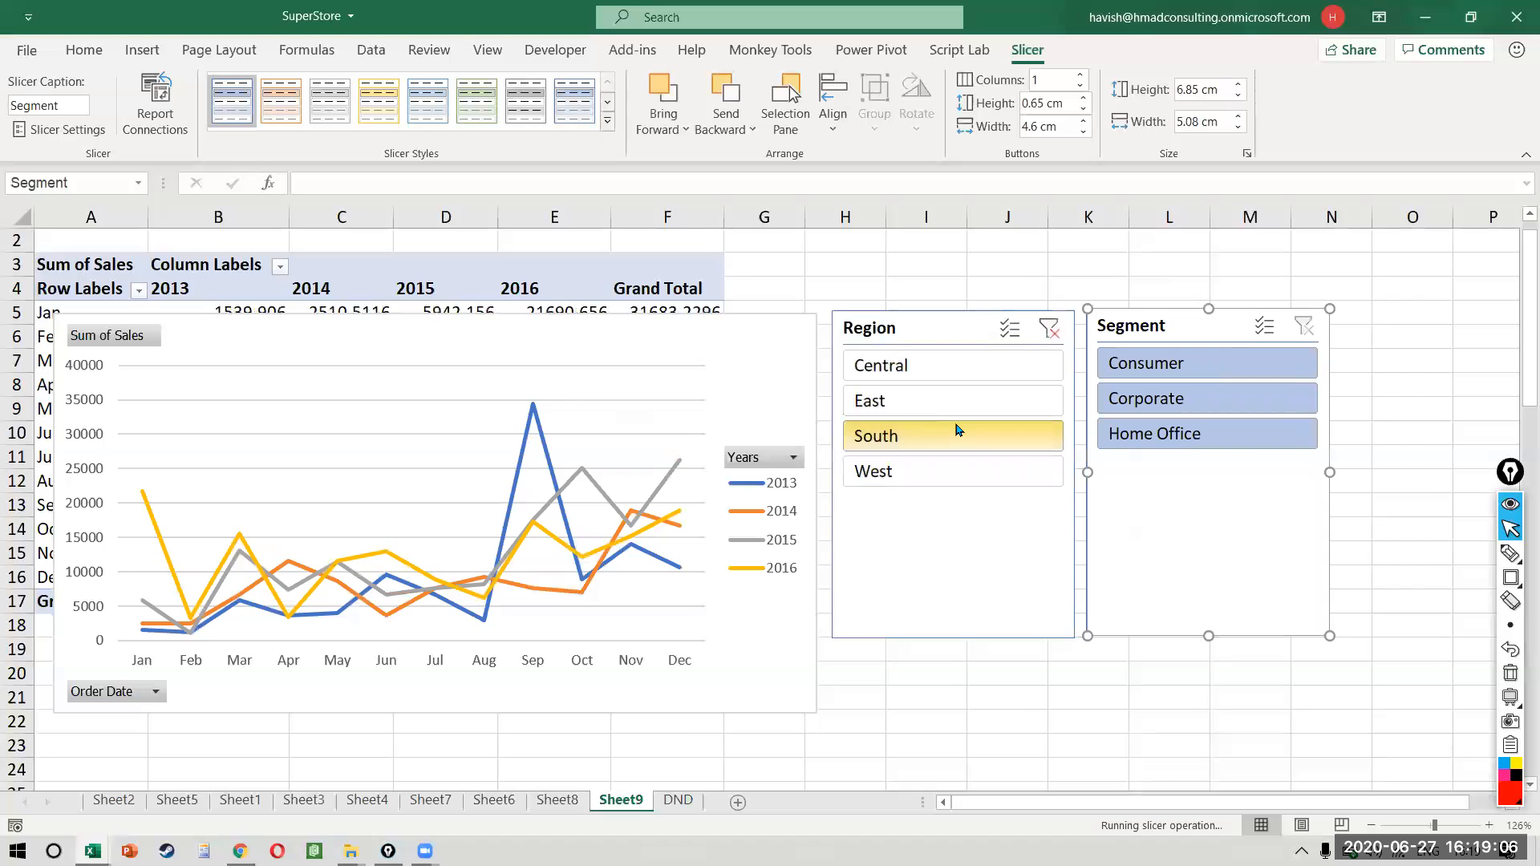
click(1107, 399)
click(1177, 437)
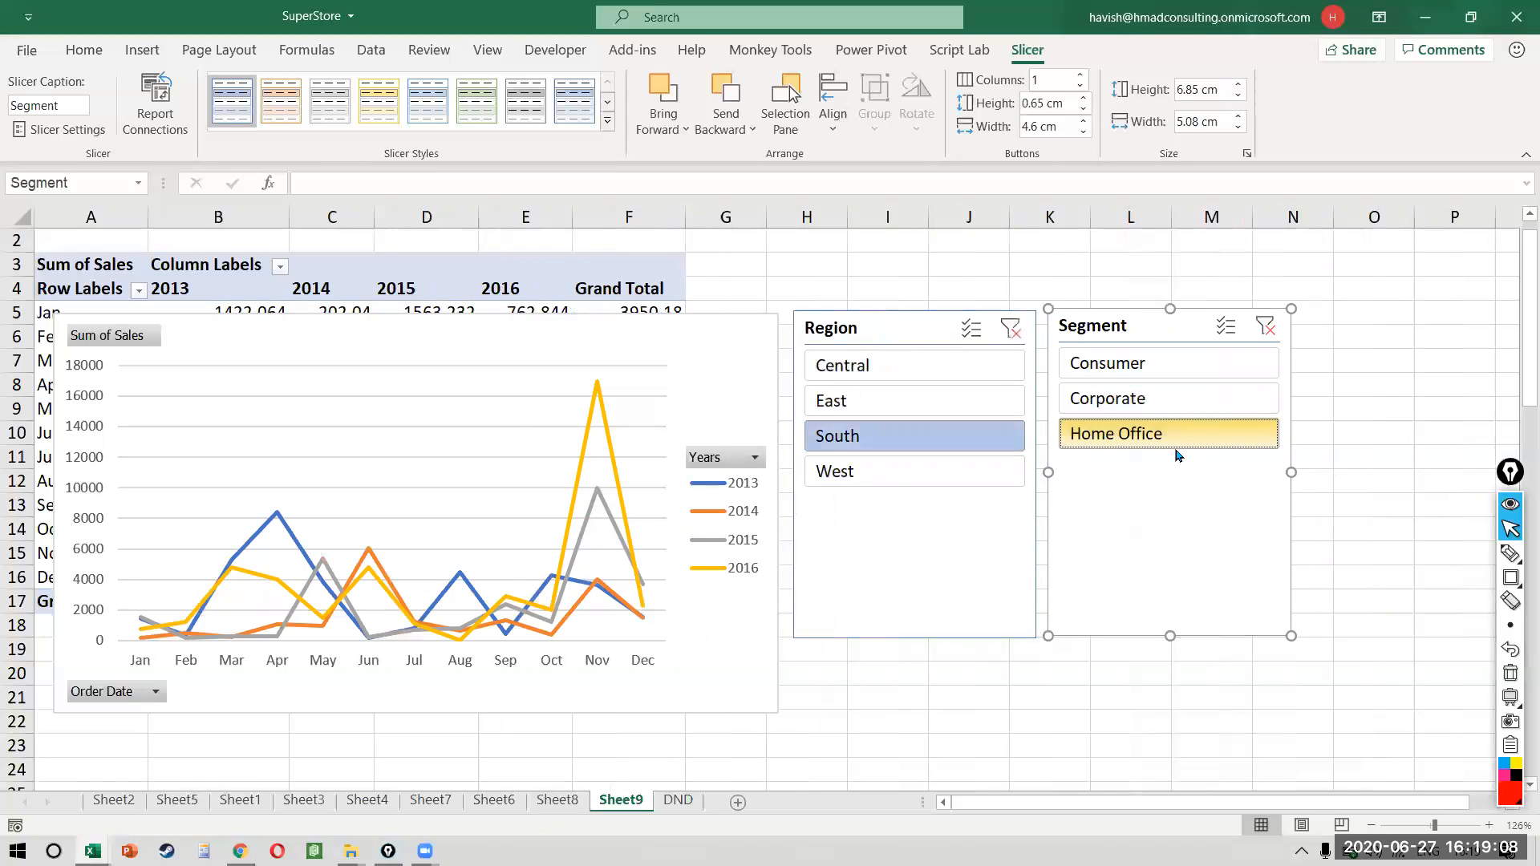
click(1186, 374)
click(922, 369)
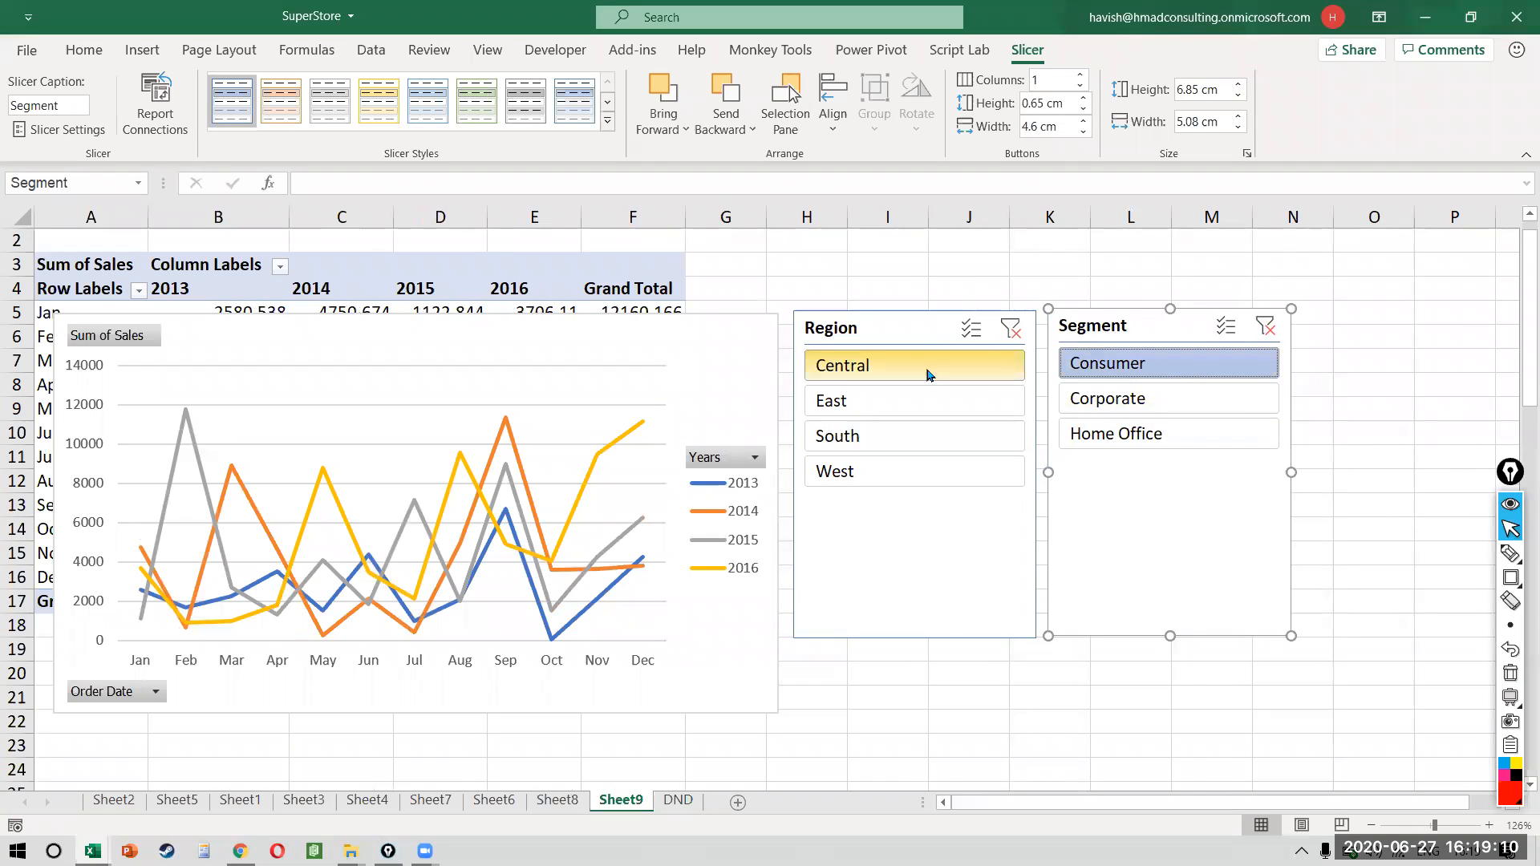
click(1030, 330)
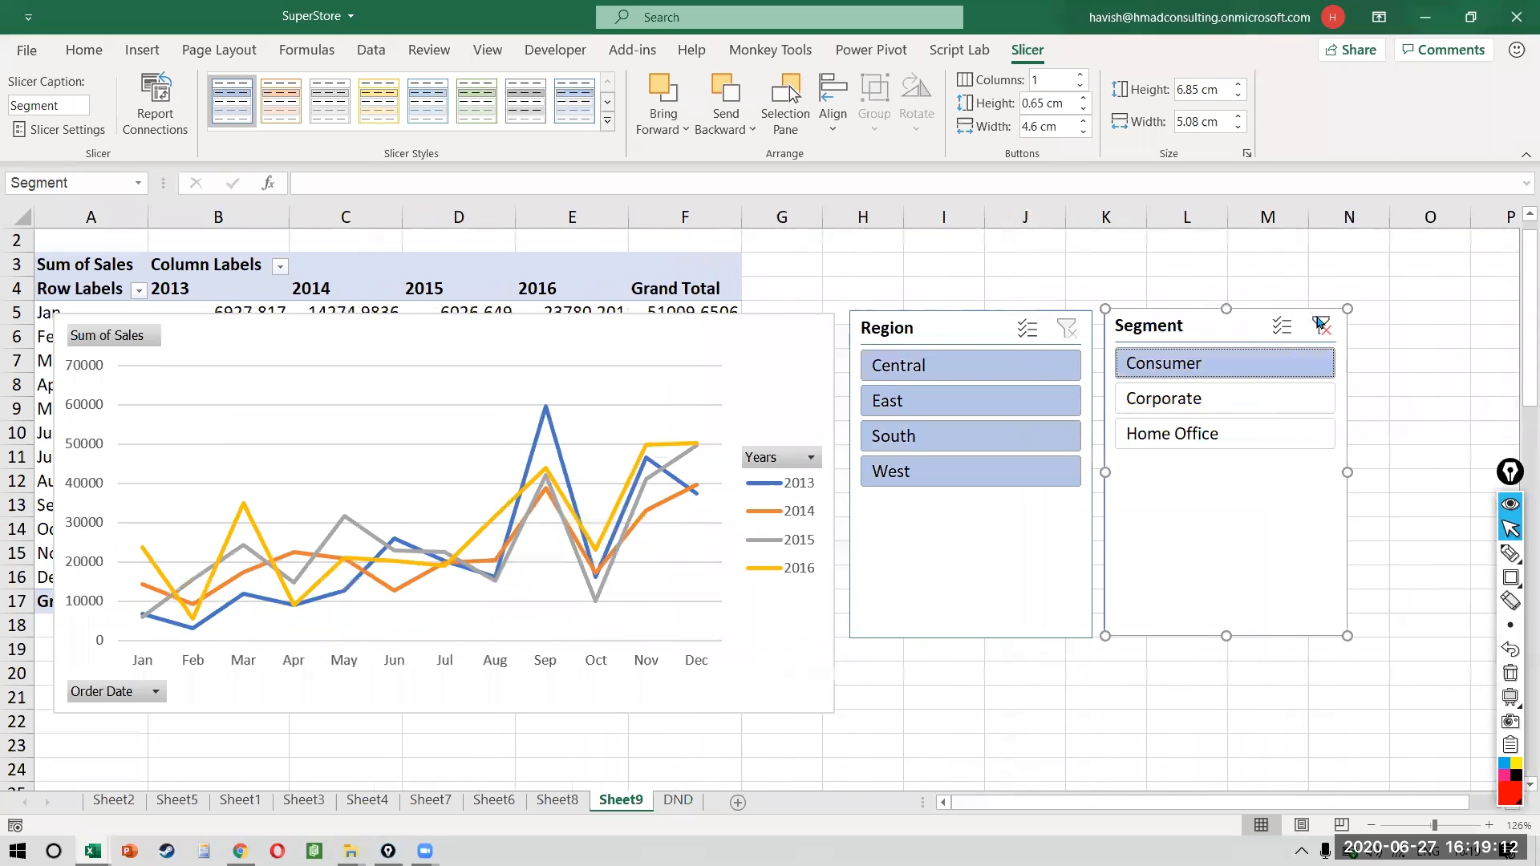
click(1320, 326)
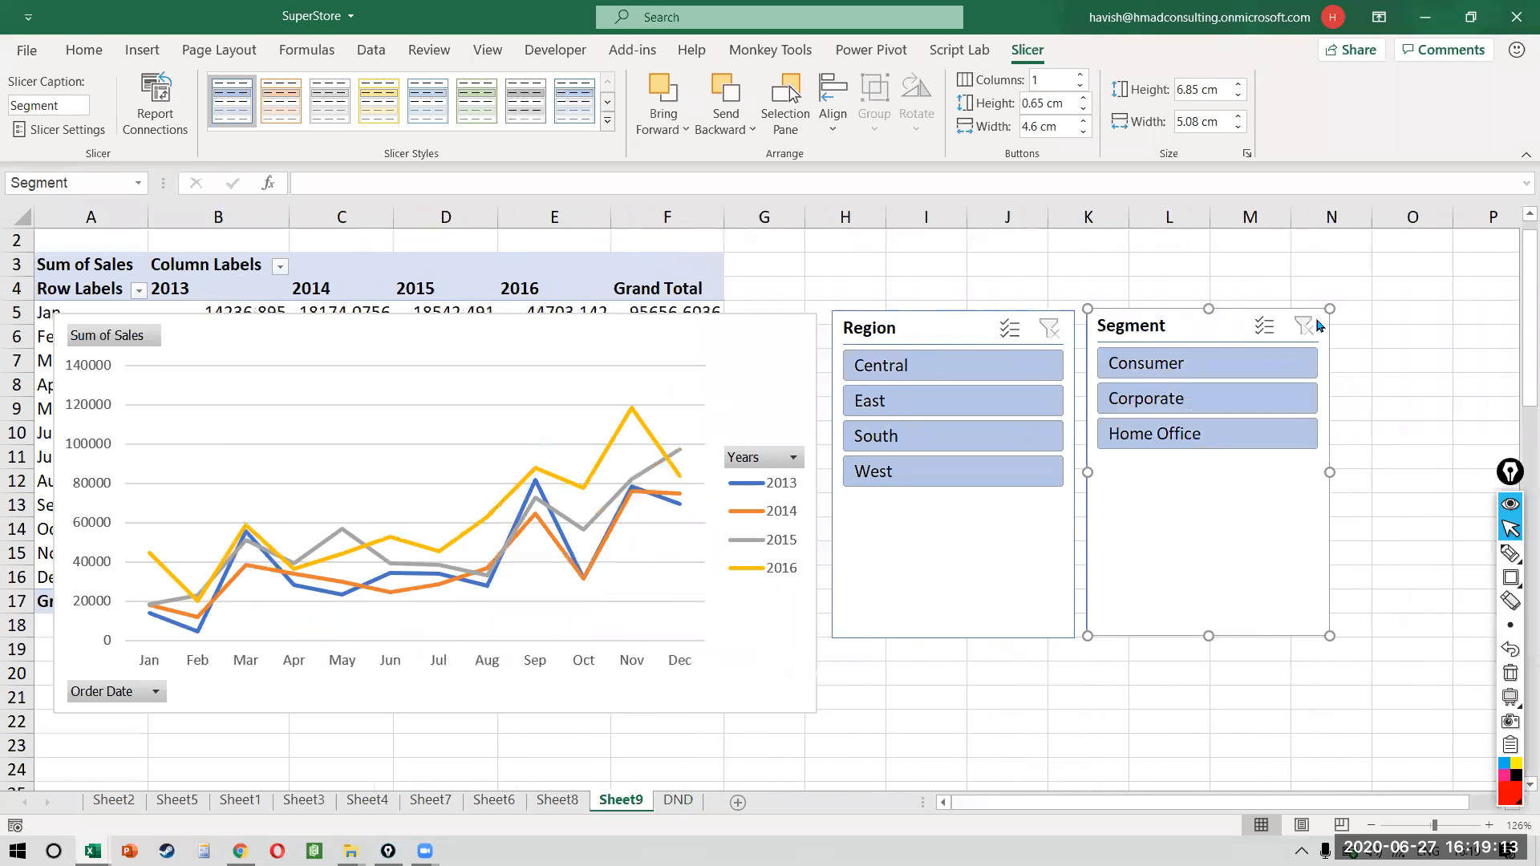
- Filter the Region slicer to Central, East, South and finally West to compare each region's monthly sales trend
click(957, 358)
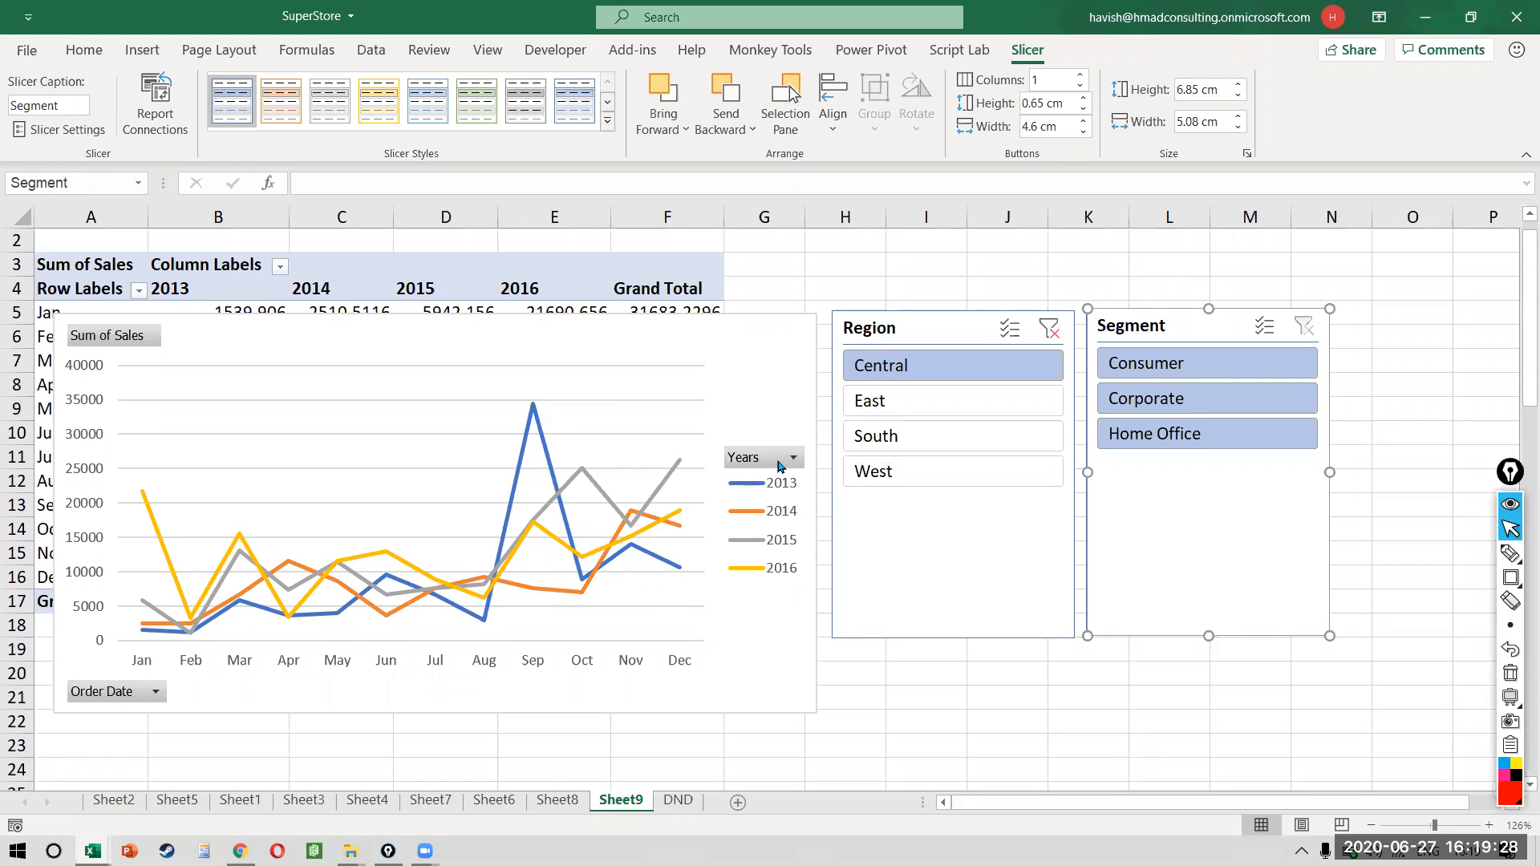
click(876, 401)
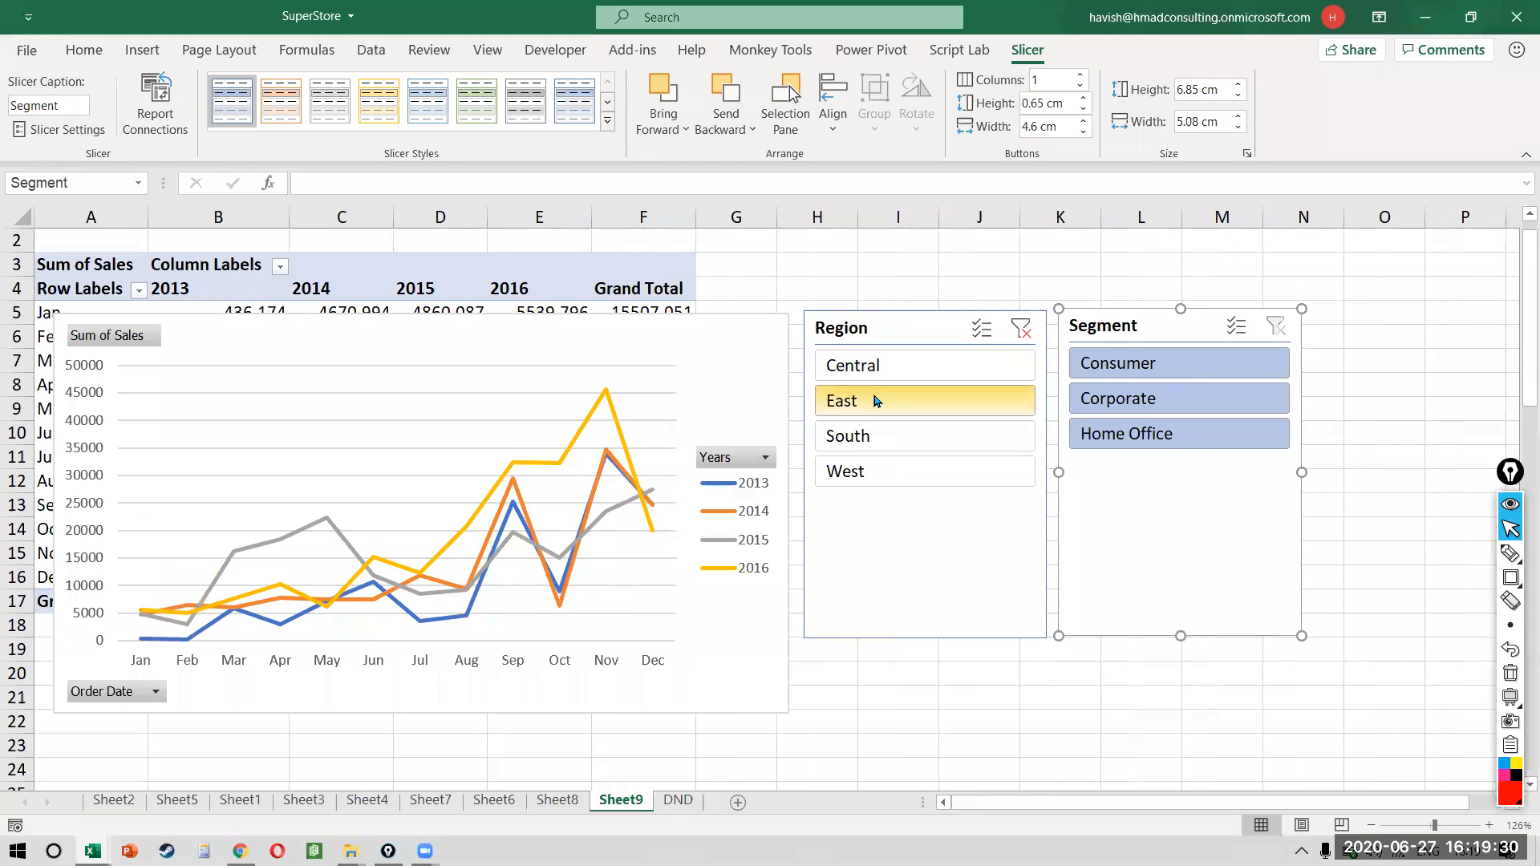
mouse_move(267, 596)
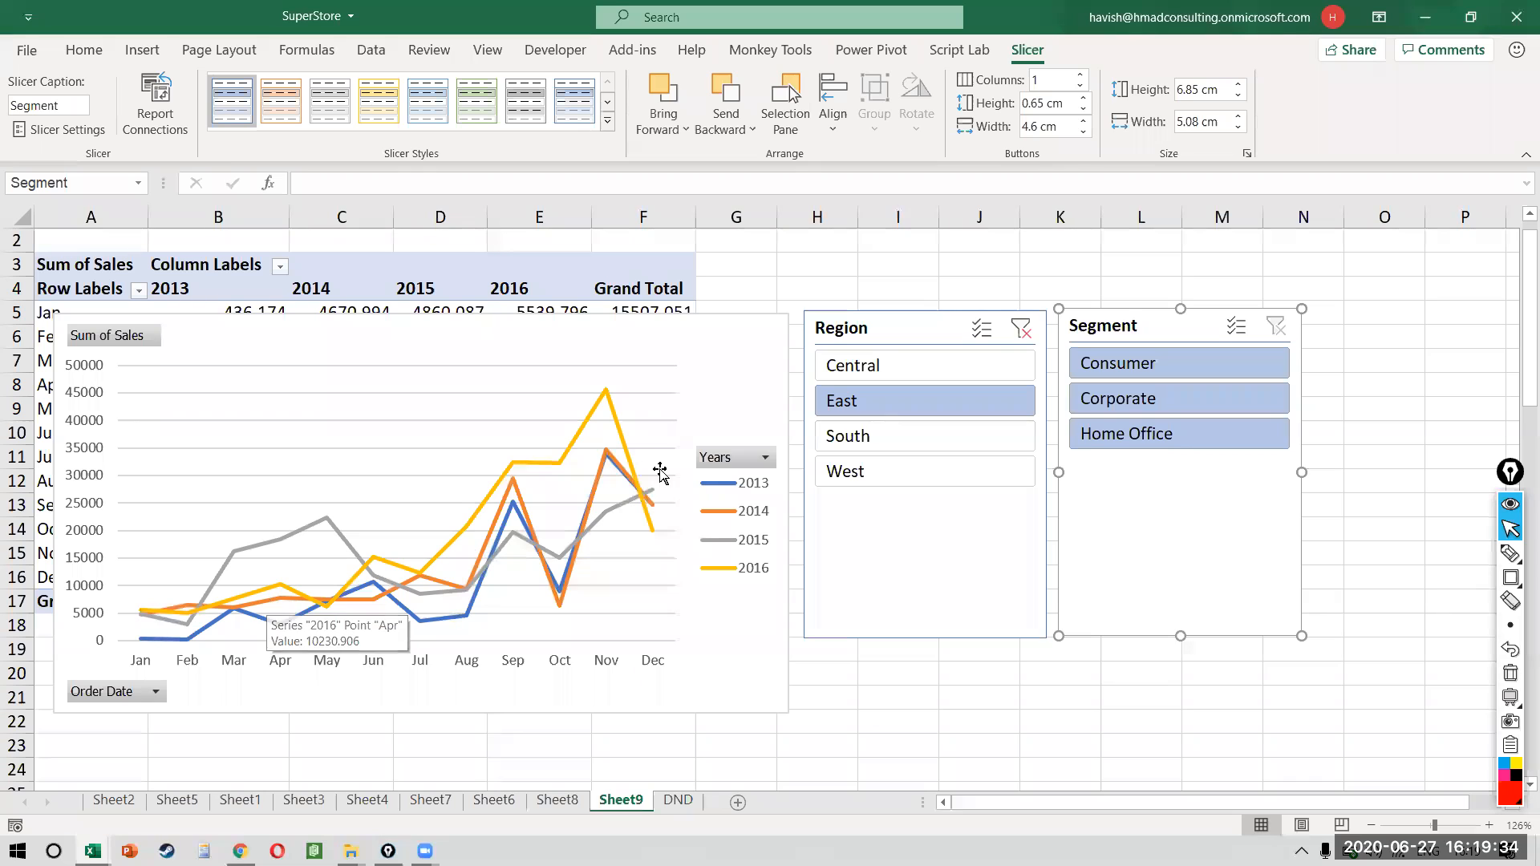
click(929, 452)
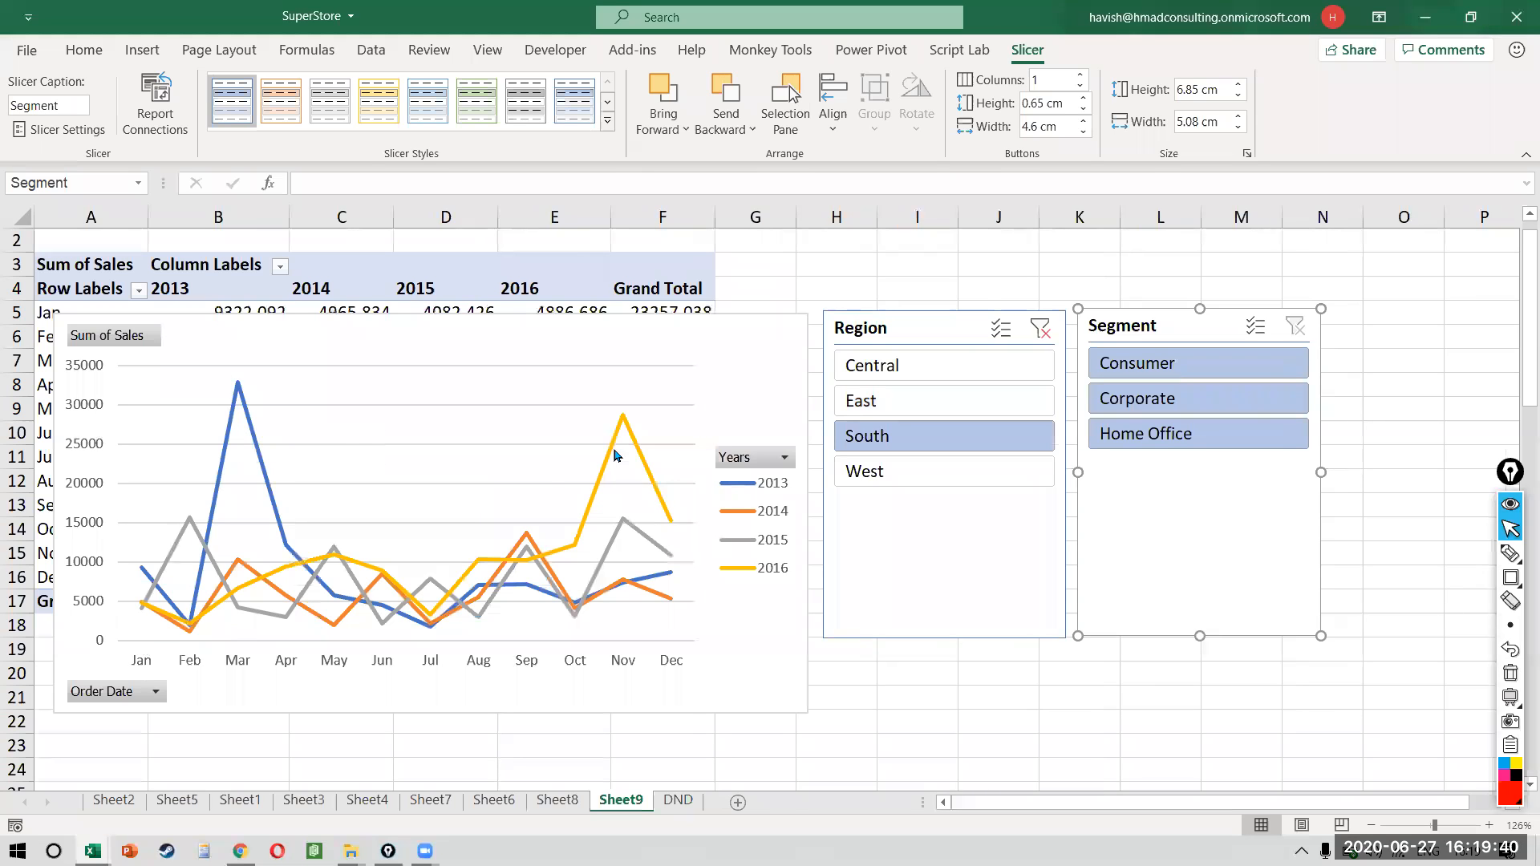
click(901, 475)
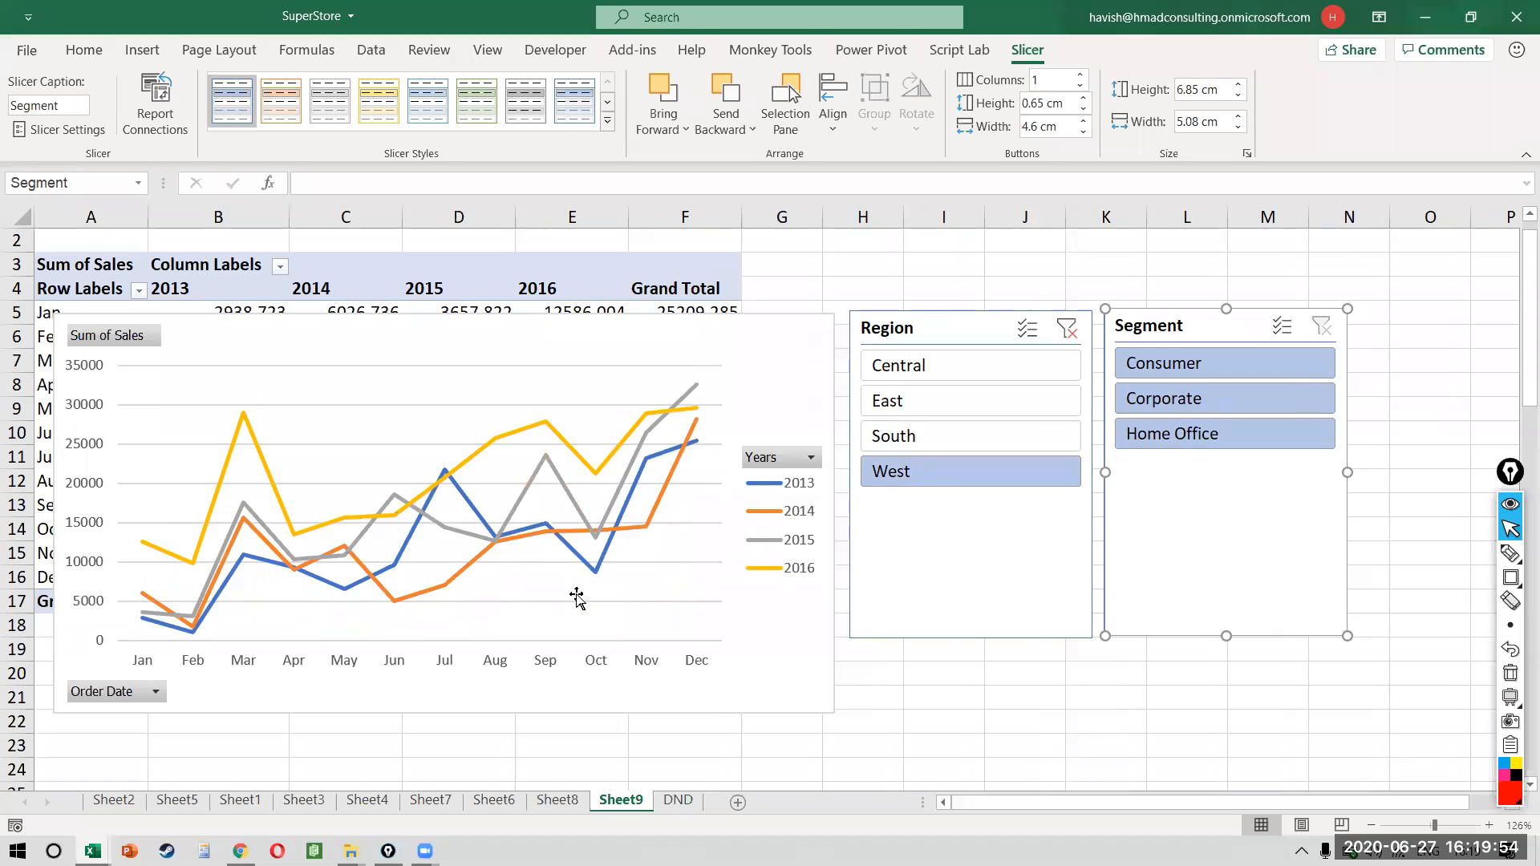
click(790, 329)
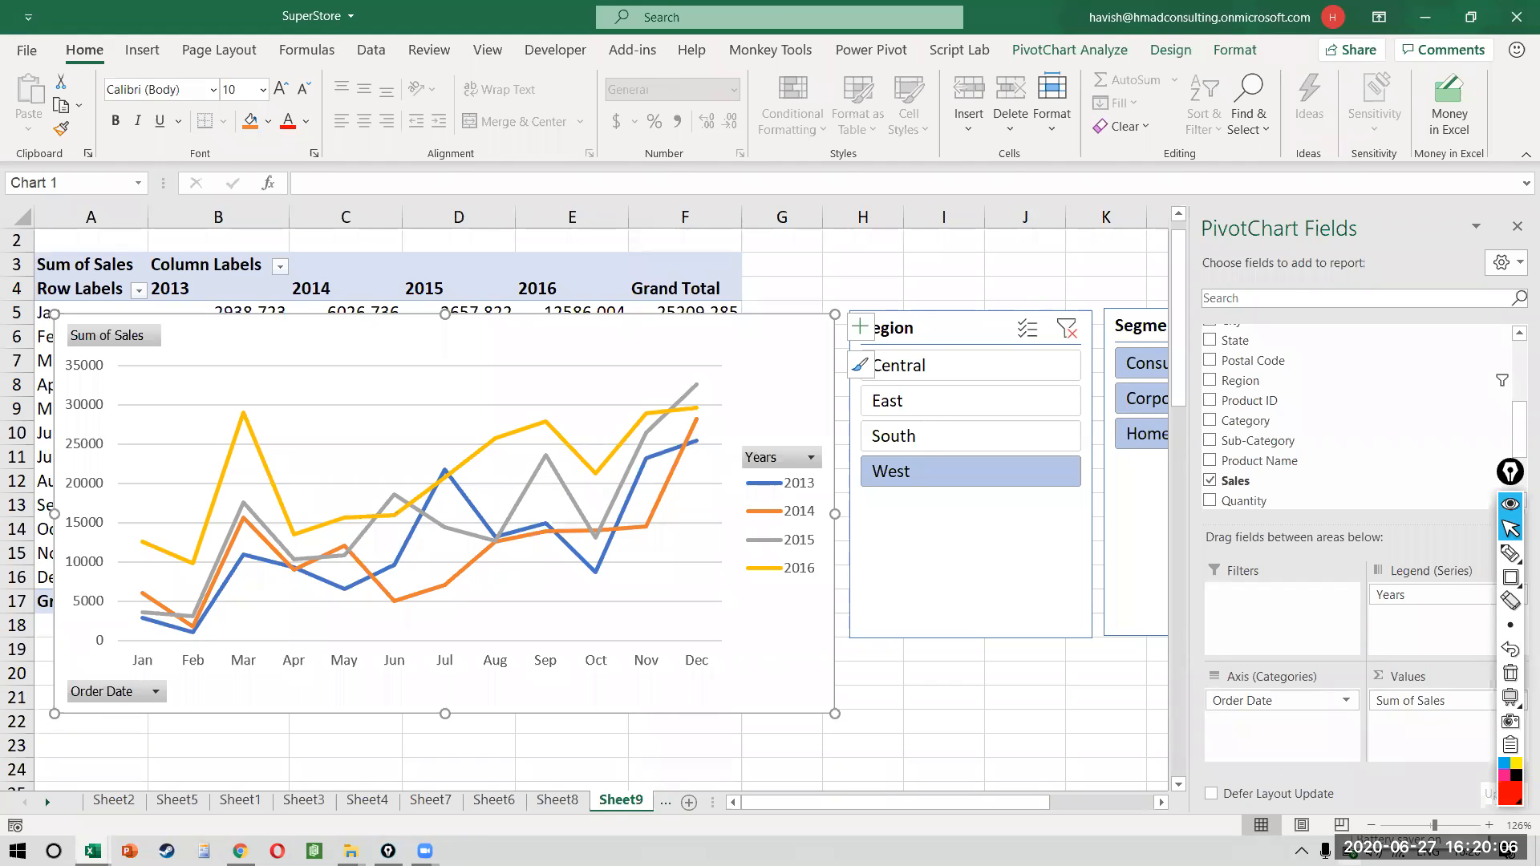
click(1350, 853)
click(1350, 852)
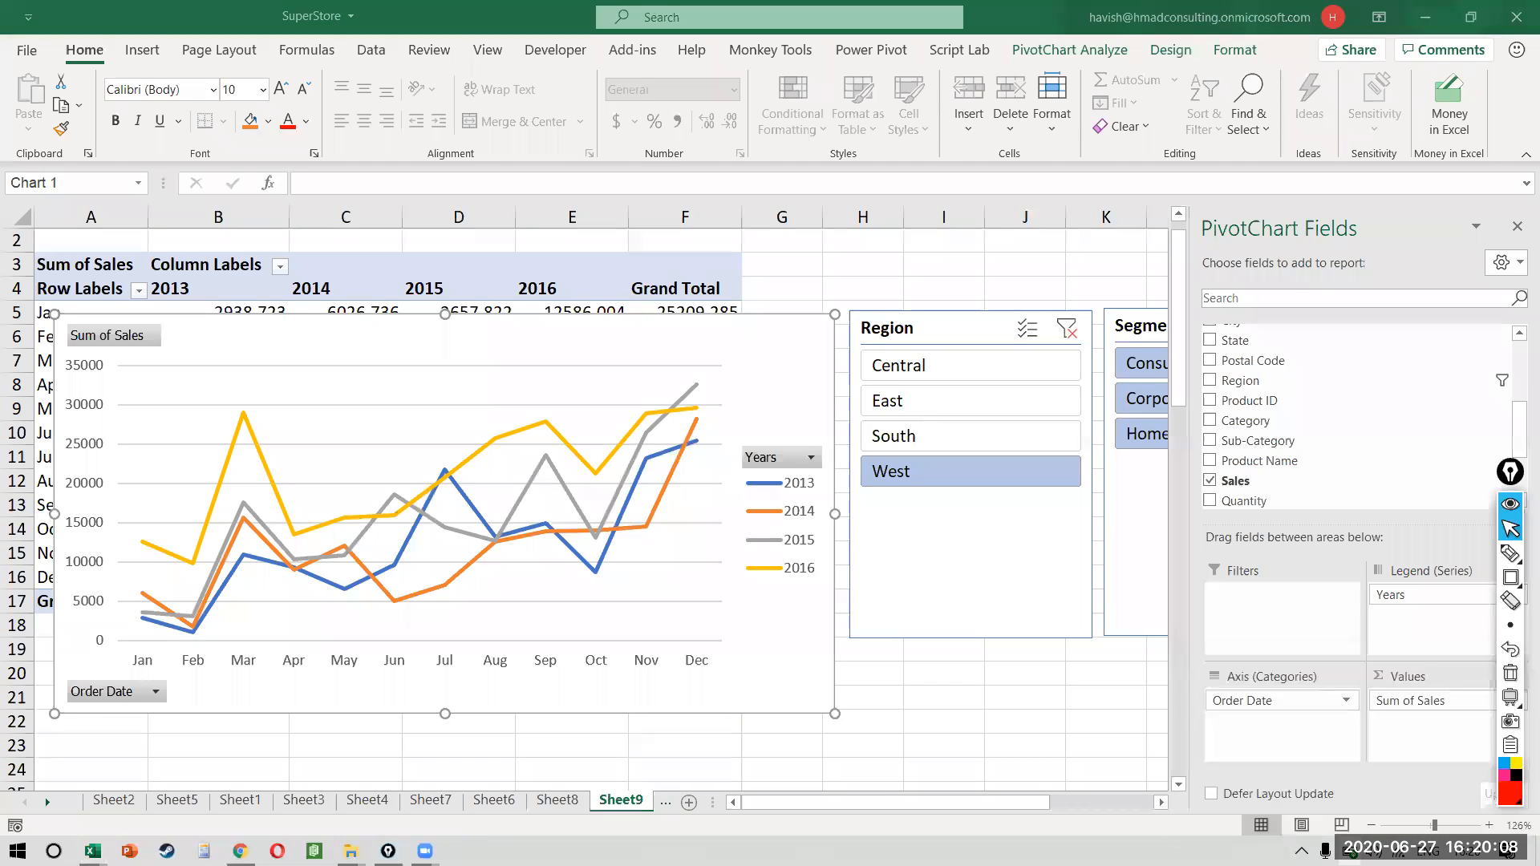
click(904, 681)
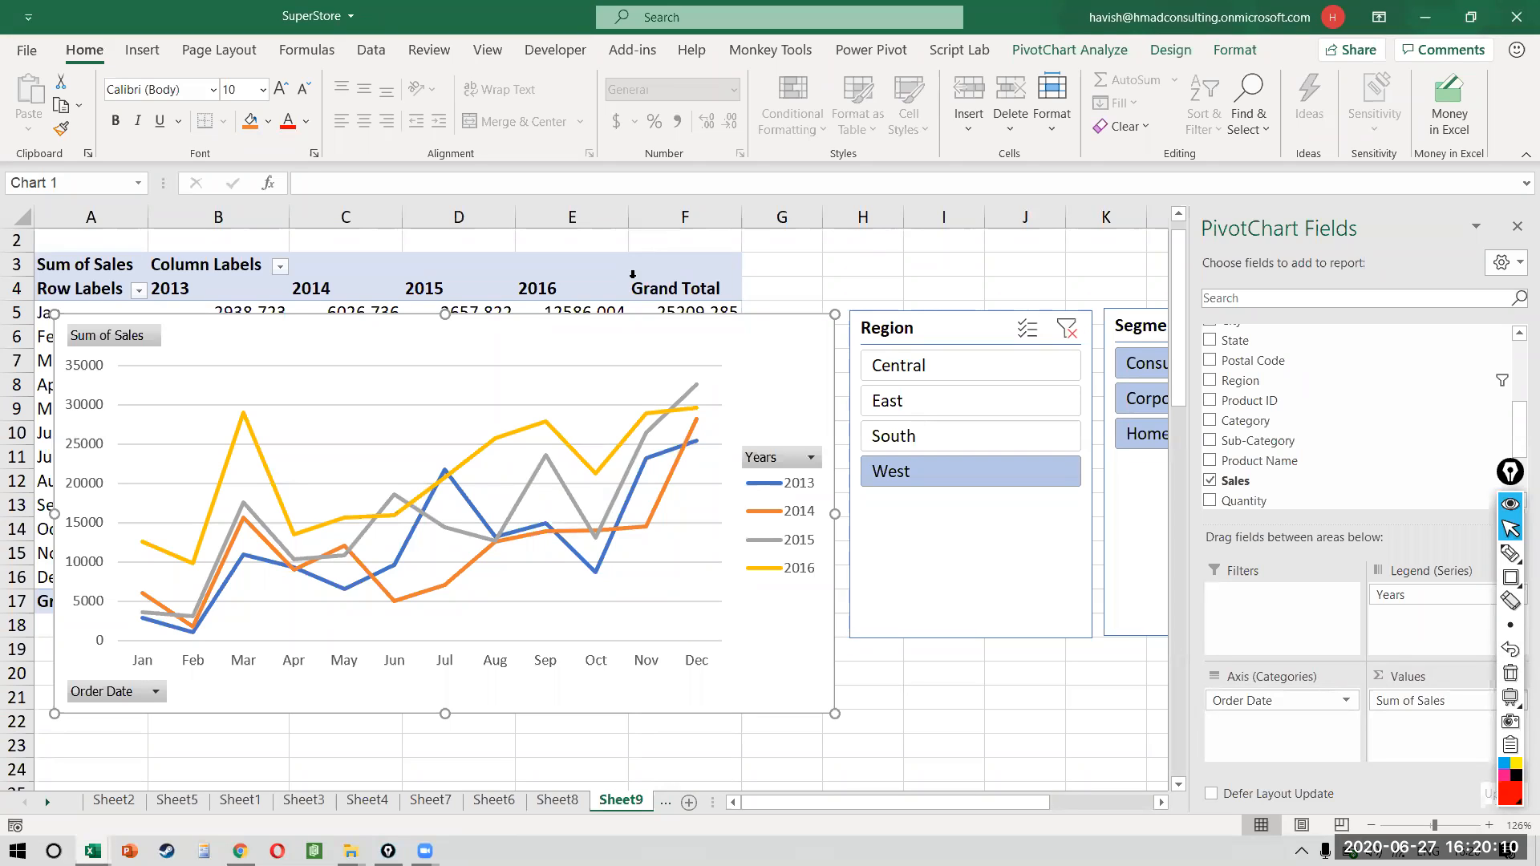
click(468, 295)
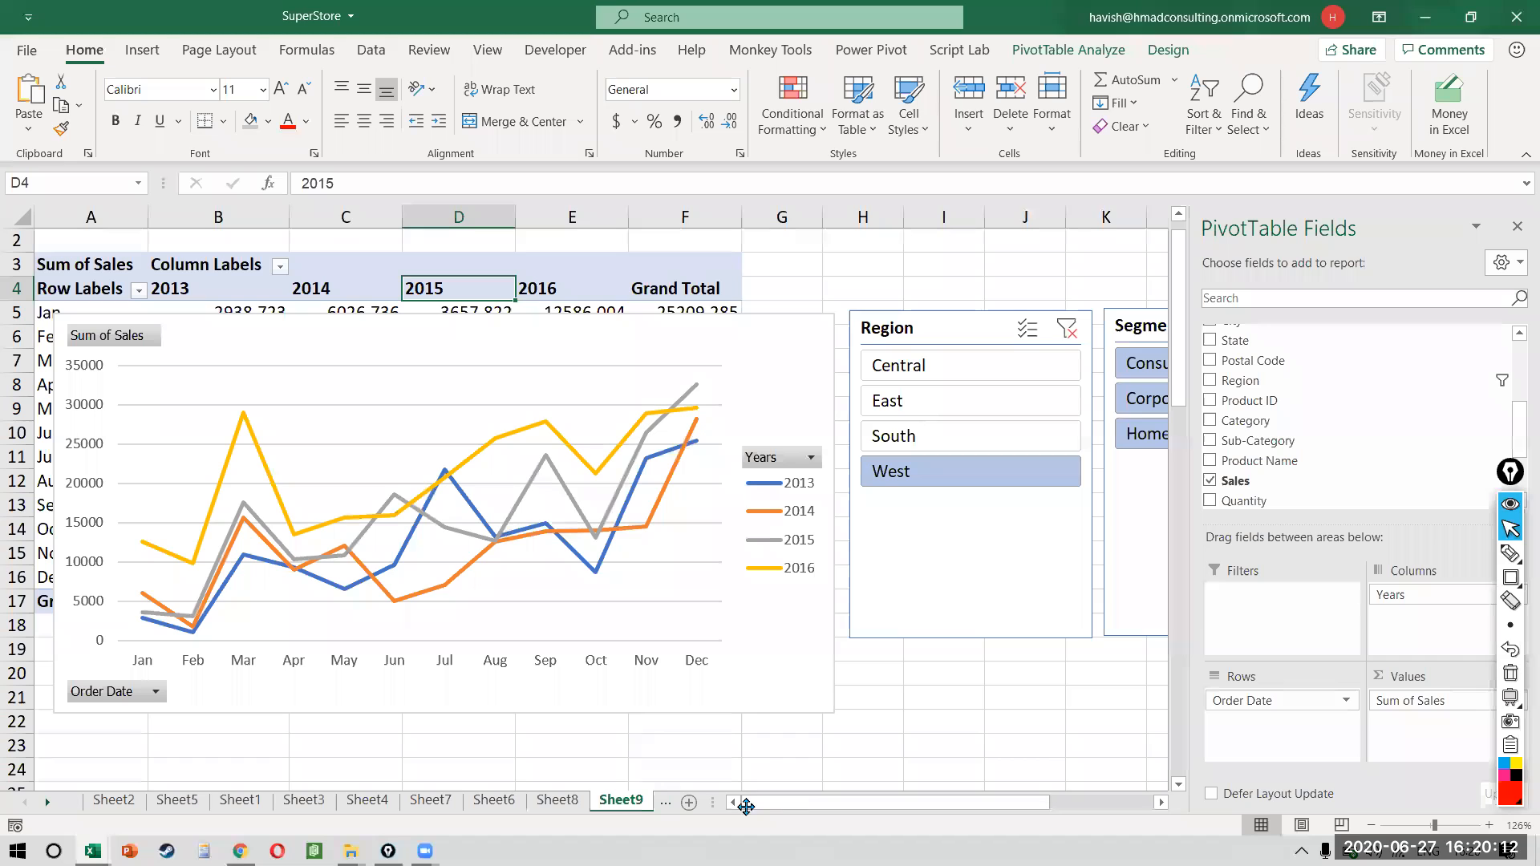
click(542, 795)
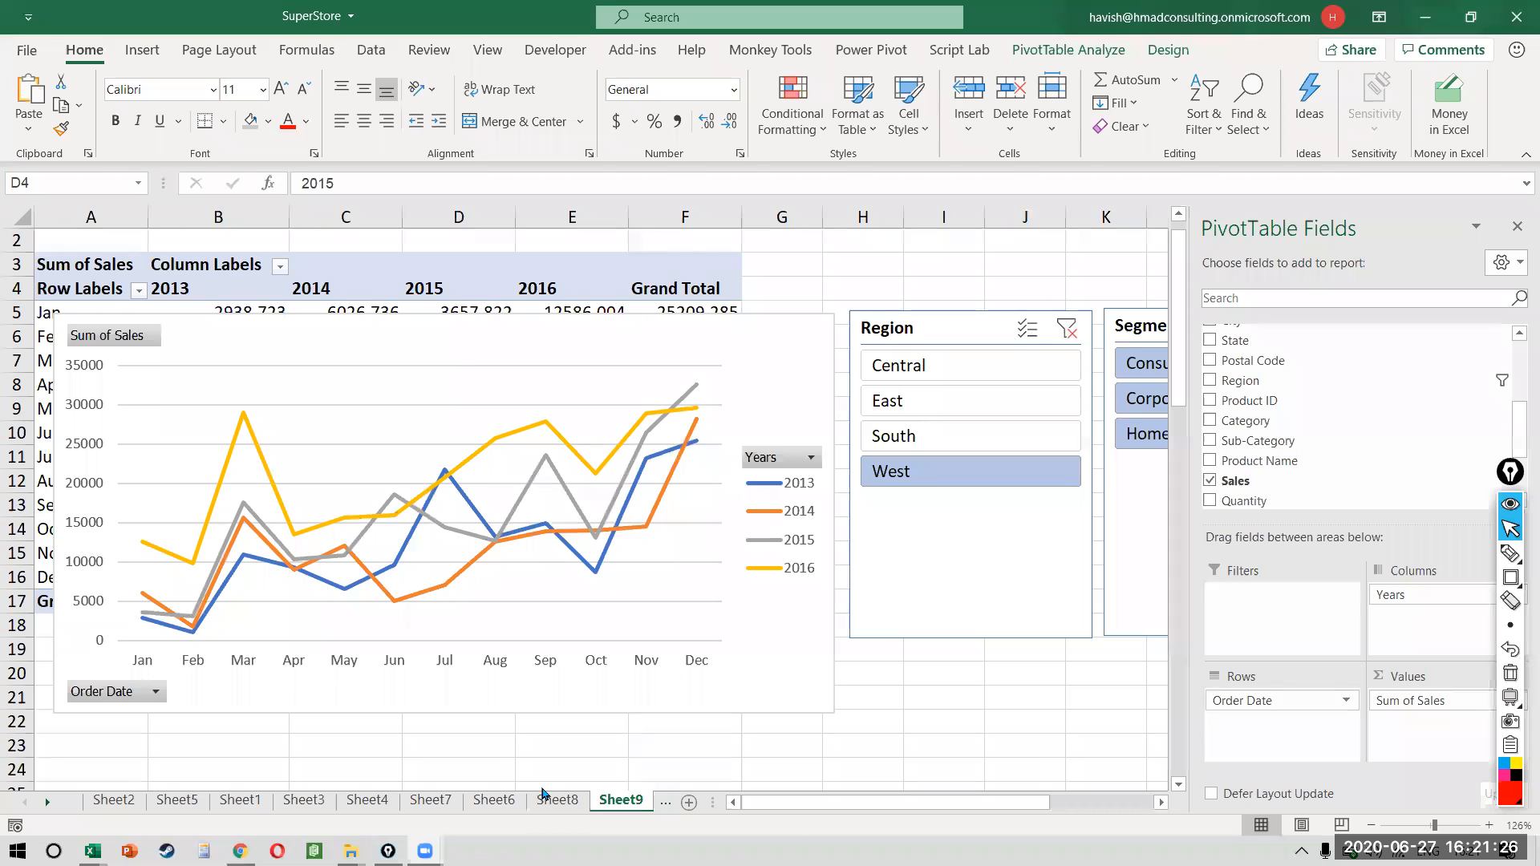
drag(842, 678, 1013, 544)
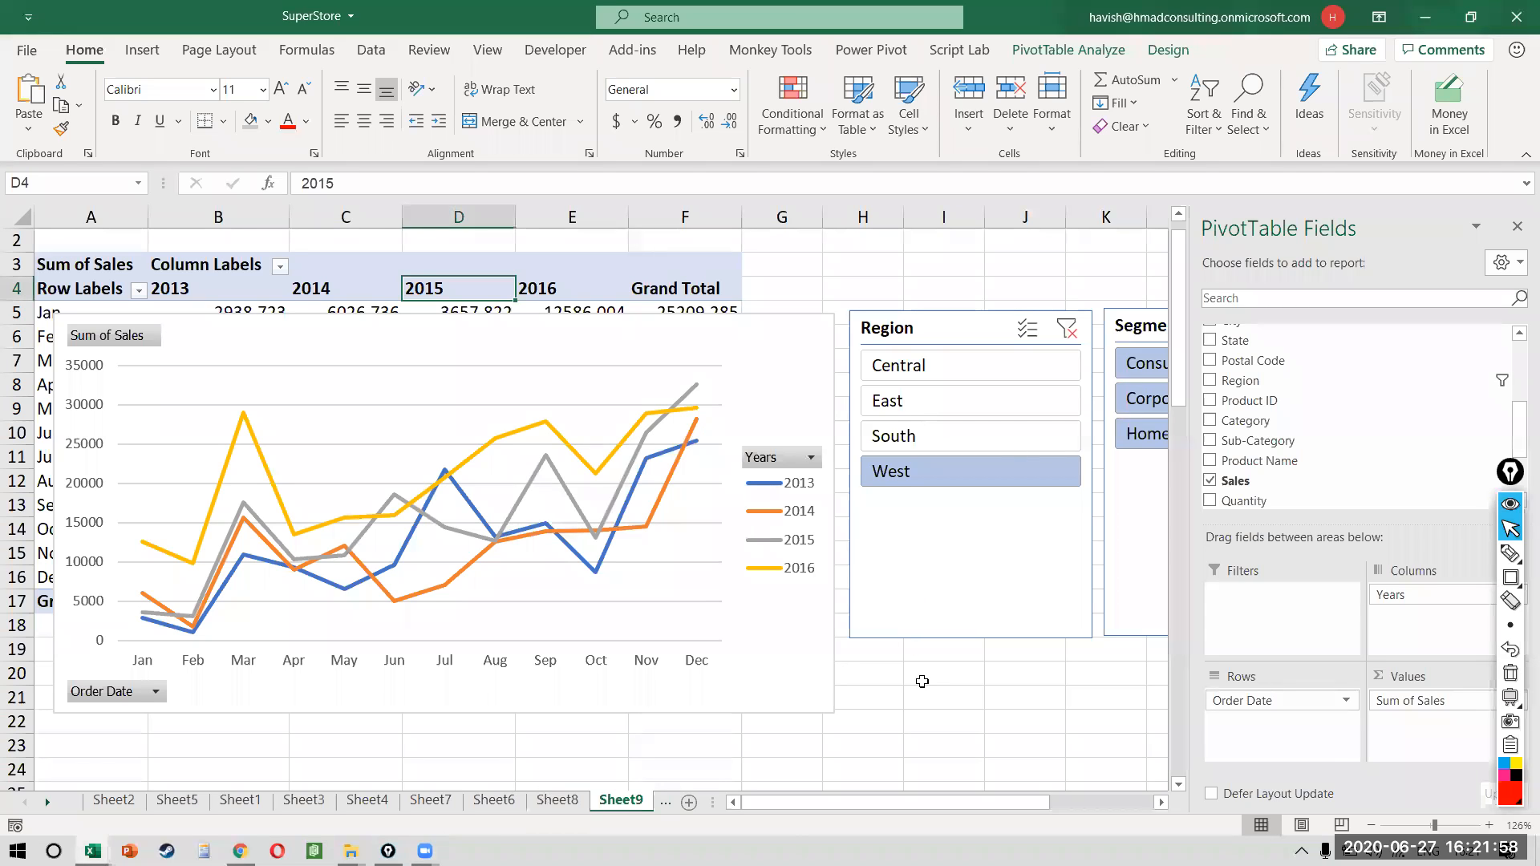
click(923, 684)
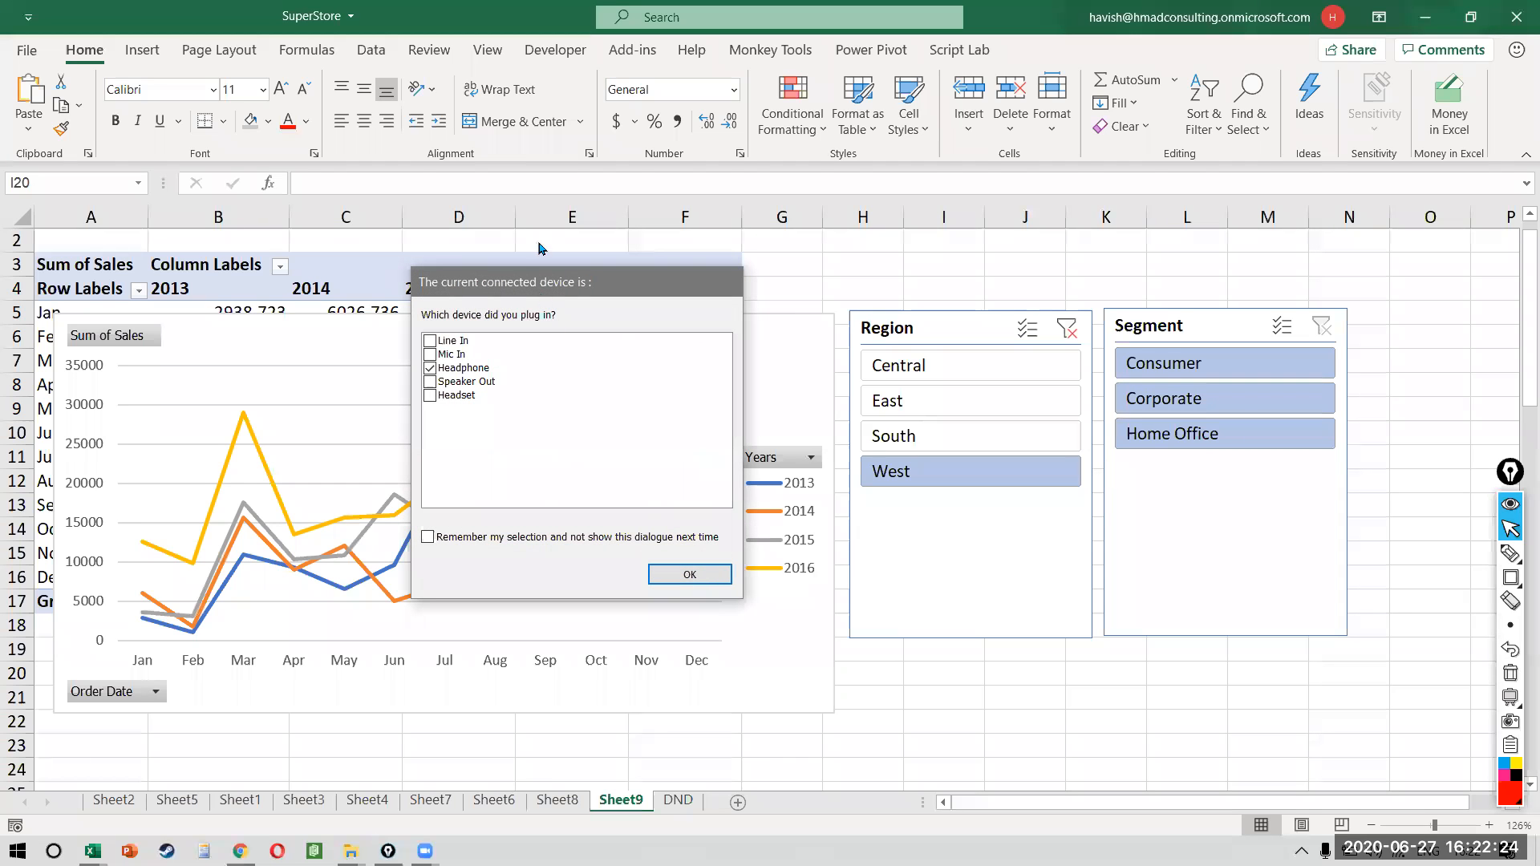
- Move the audio device dialog aside and confirm Headphone as the plugged-in device
drag(513, 281, 331, 341)
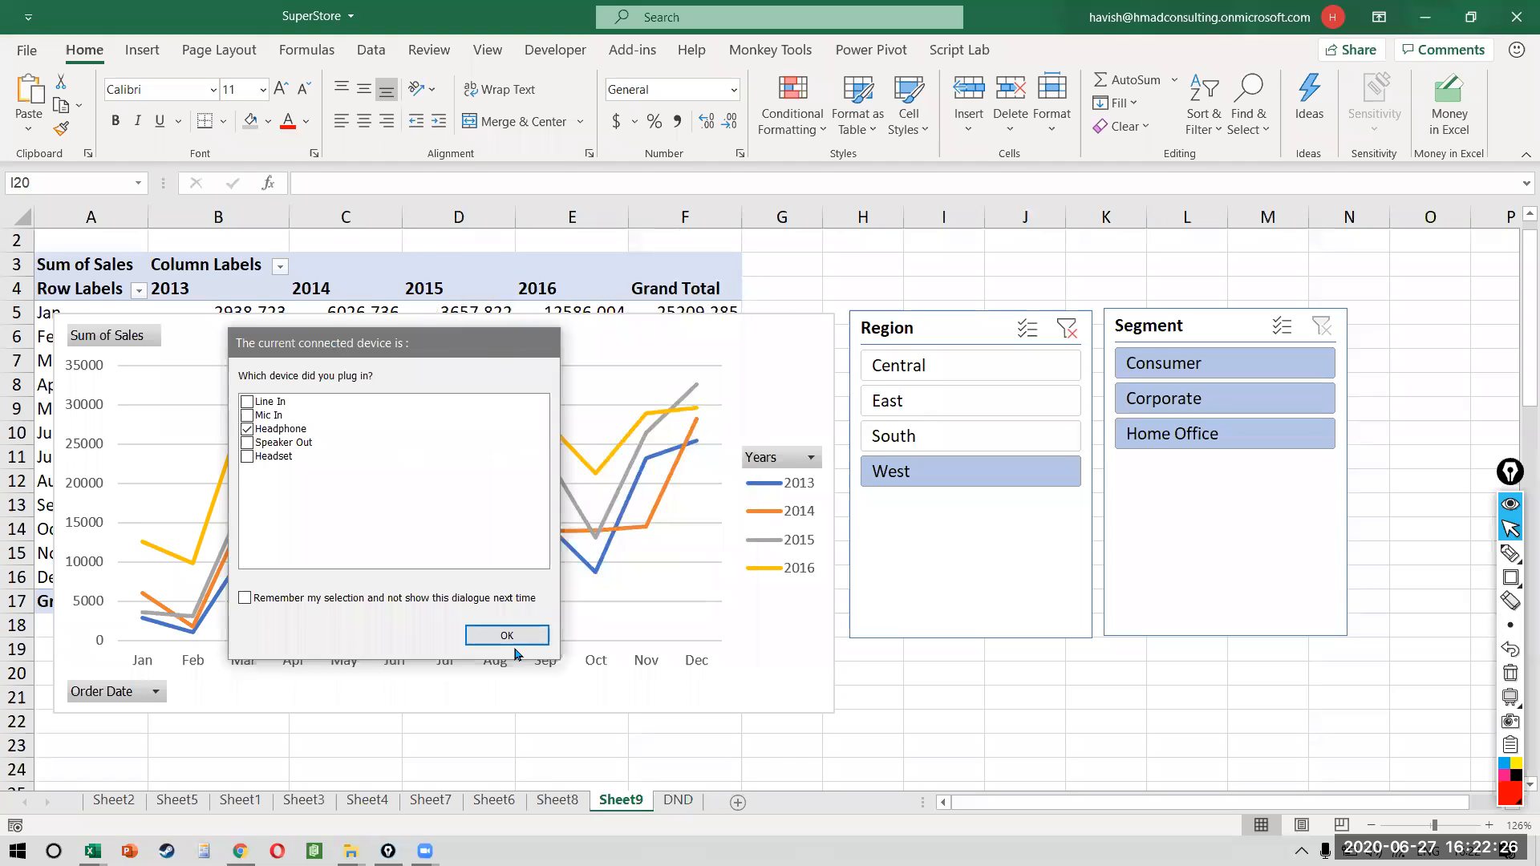
click(509, 638)
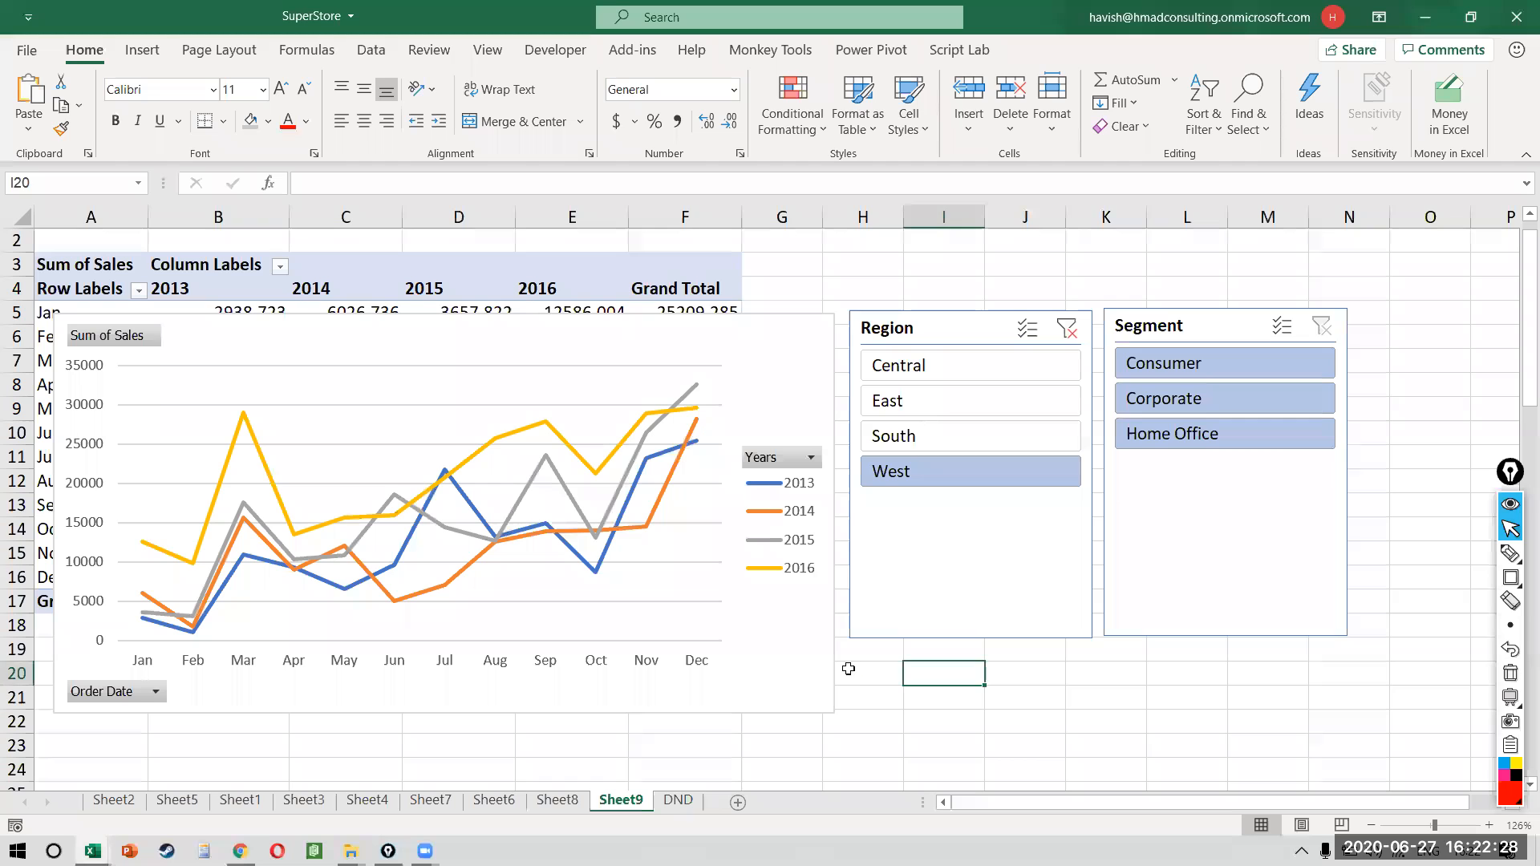
click(849, 668)
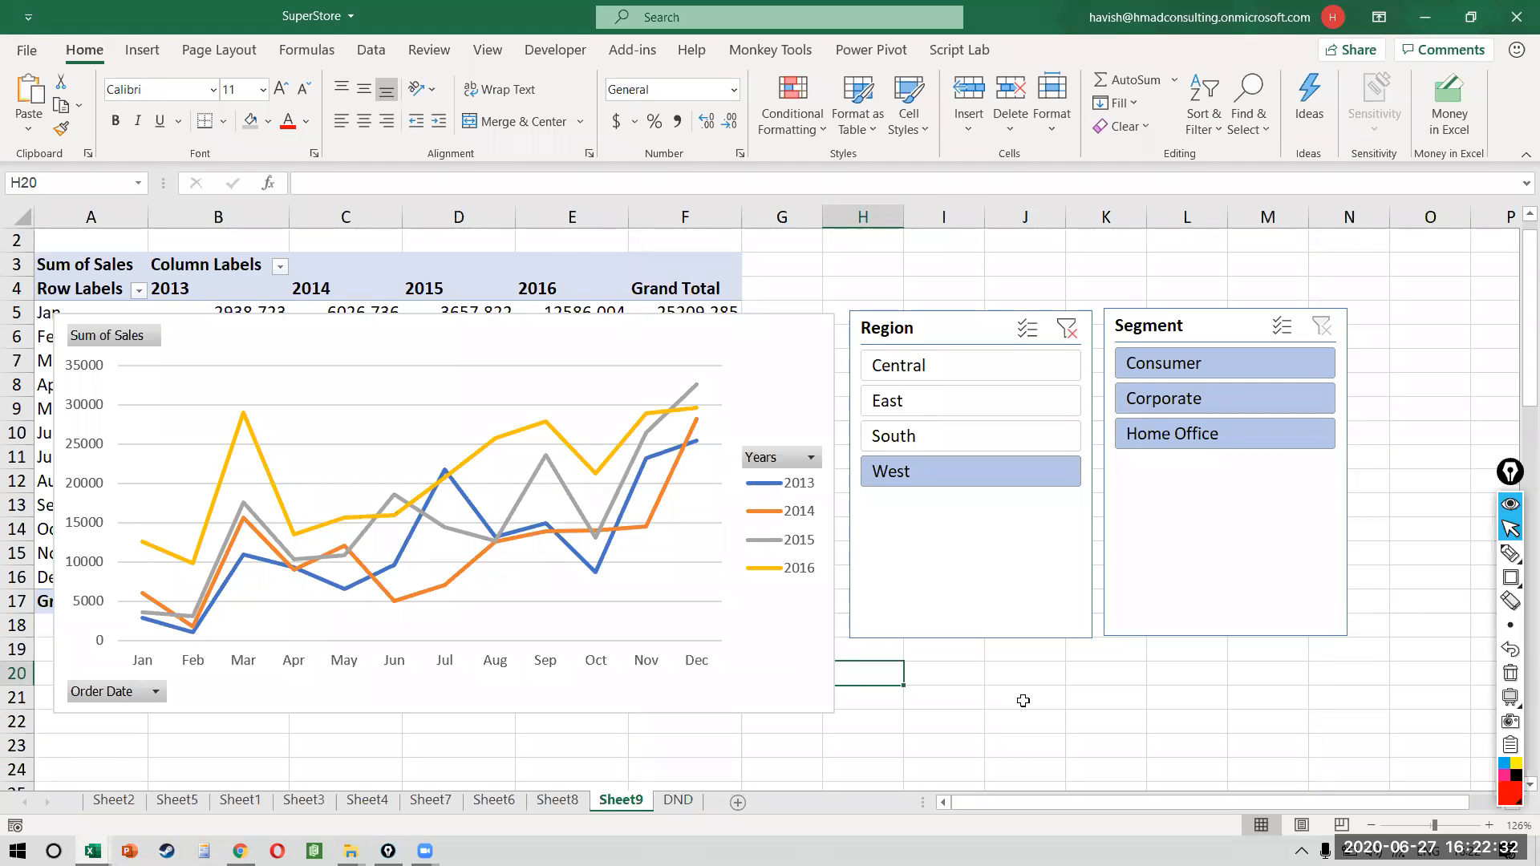
- Delete the line PivotChart that covers the monthly sales PivotTable on Sheet9
click(517, 349)
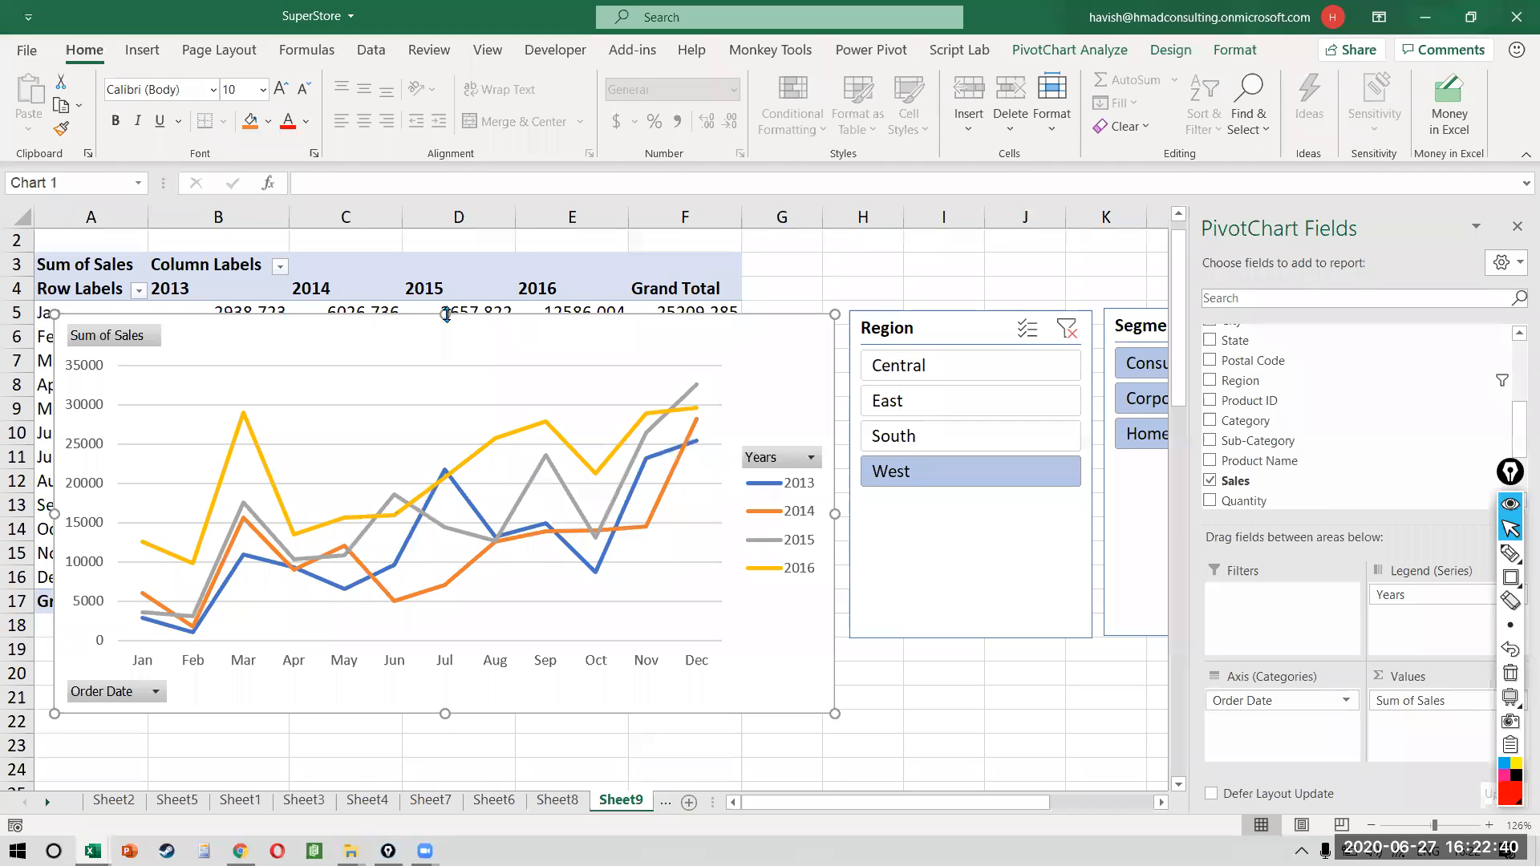
click(385, 294)
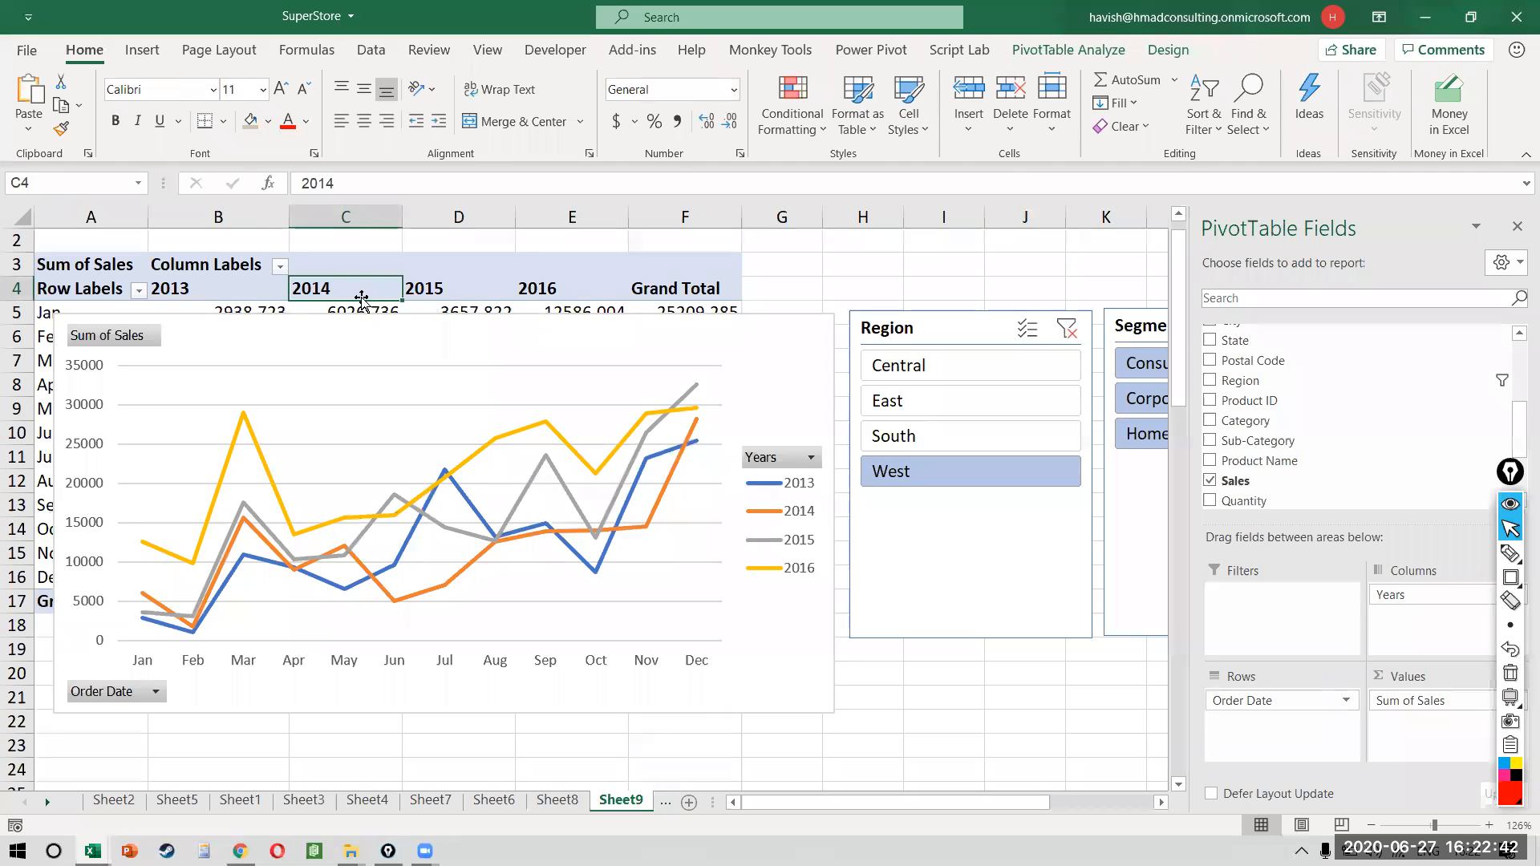
click(1075, 62)
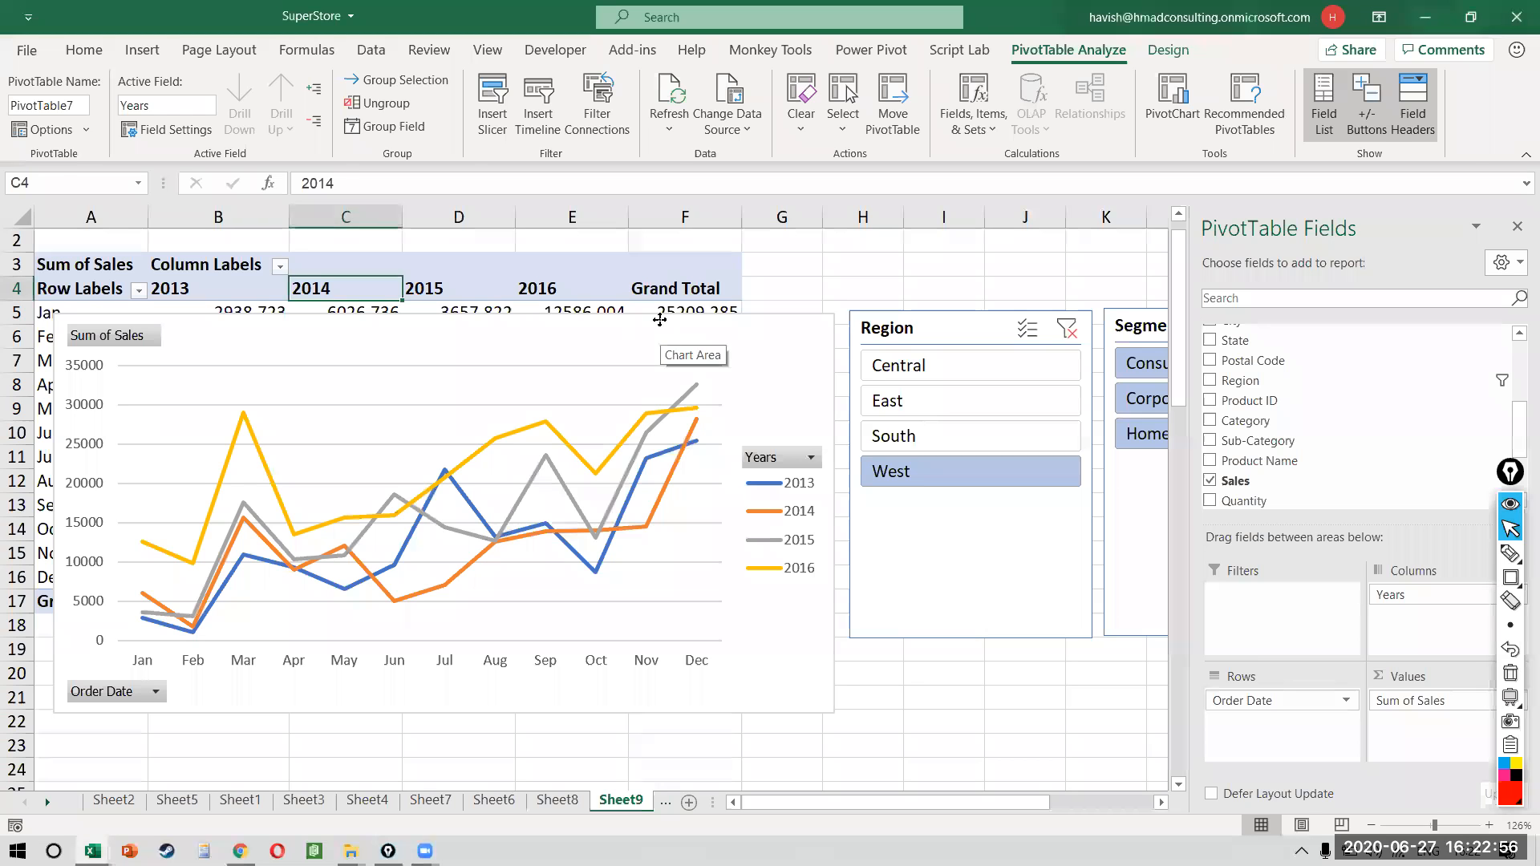
click(660, 320)
key(Delete)
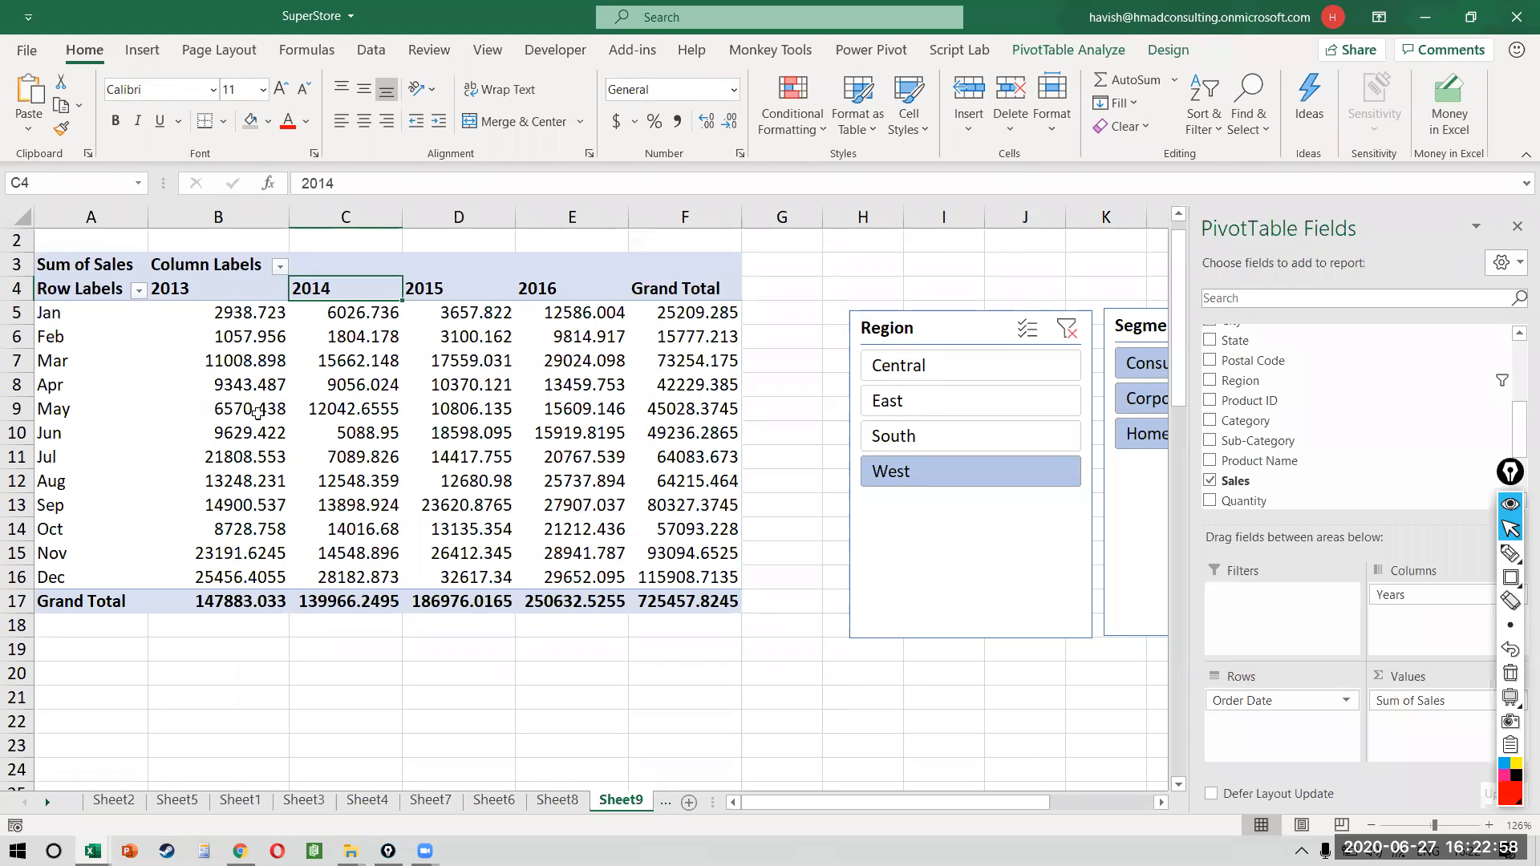
- Insert a Line PivotChart from the monthly sales PivotTable
click(255, 410)
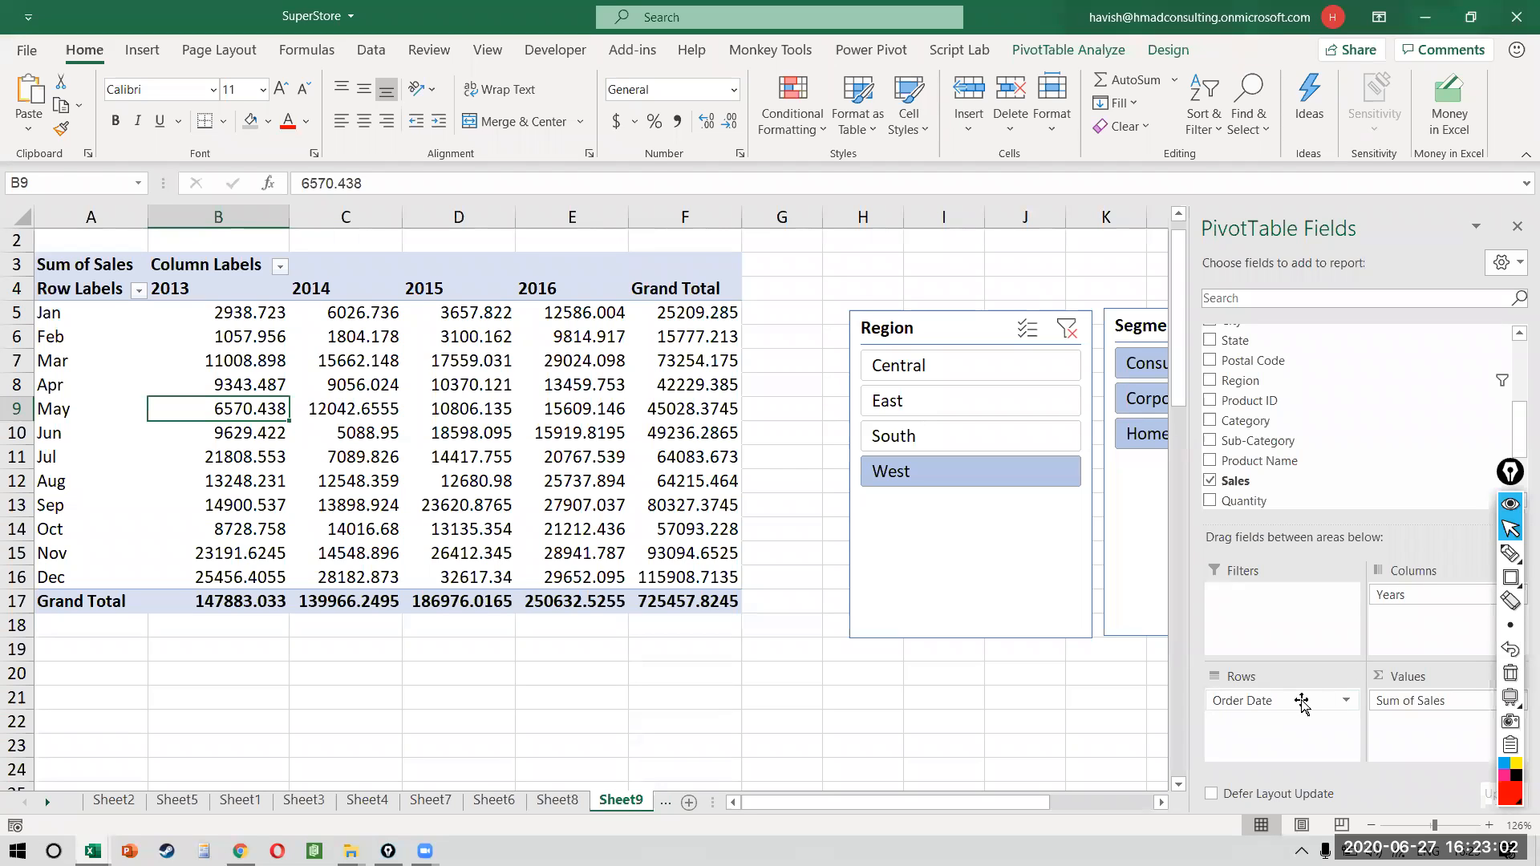
click(540, 497)
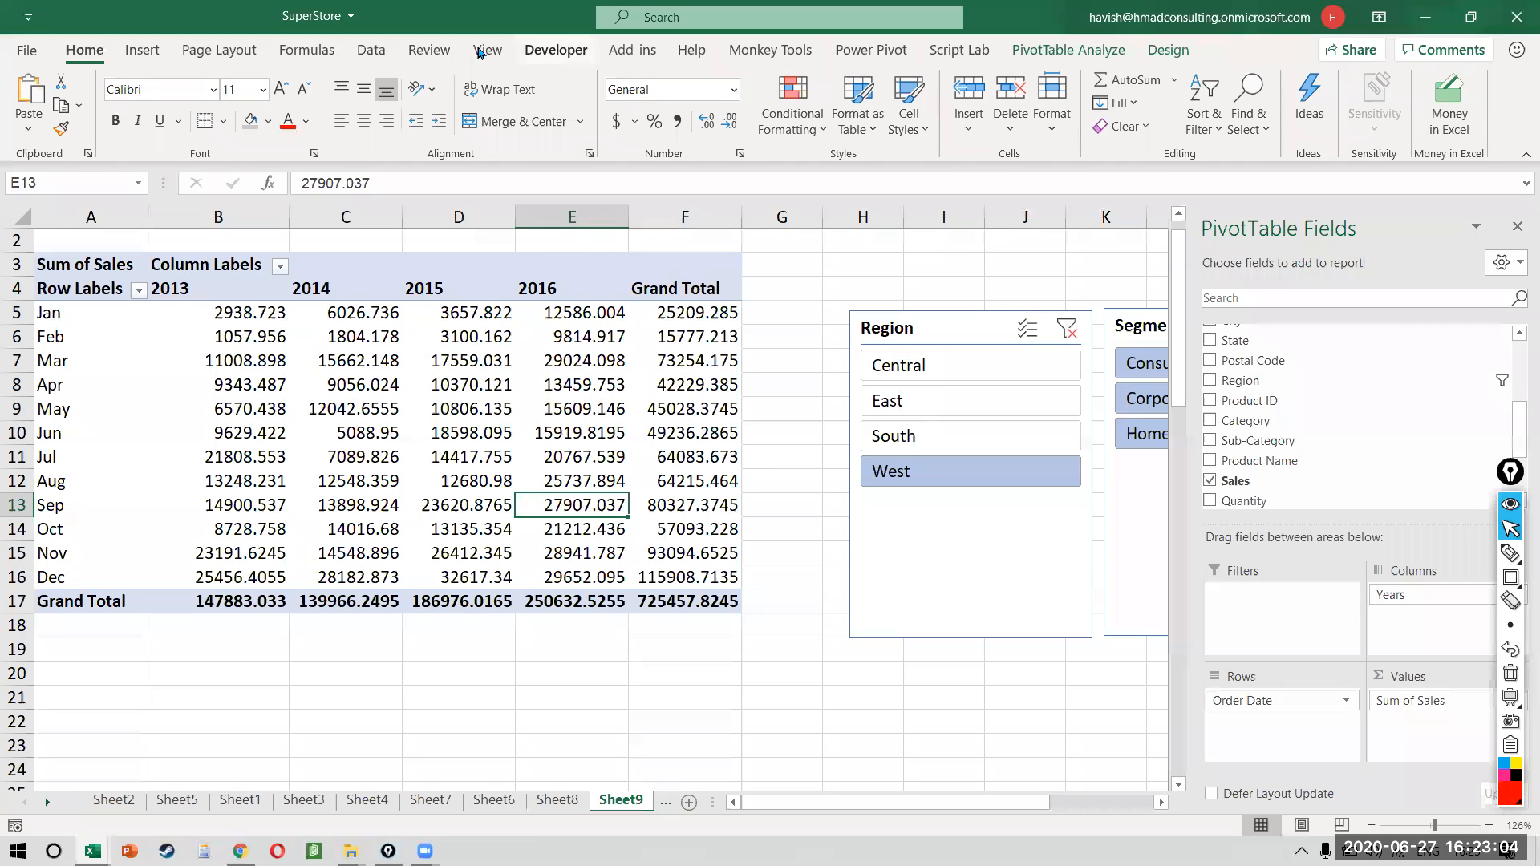
click(1047, 49)
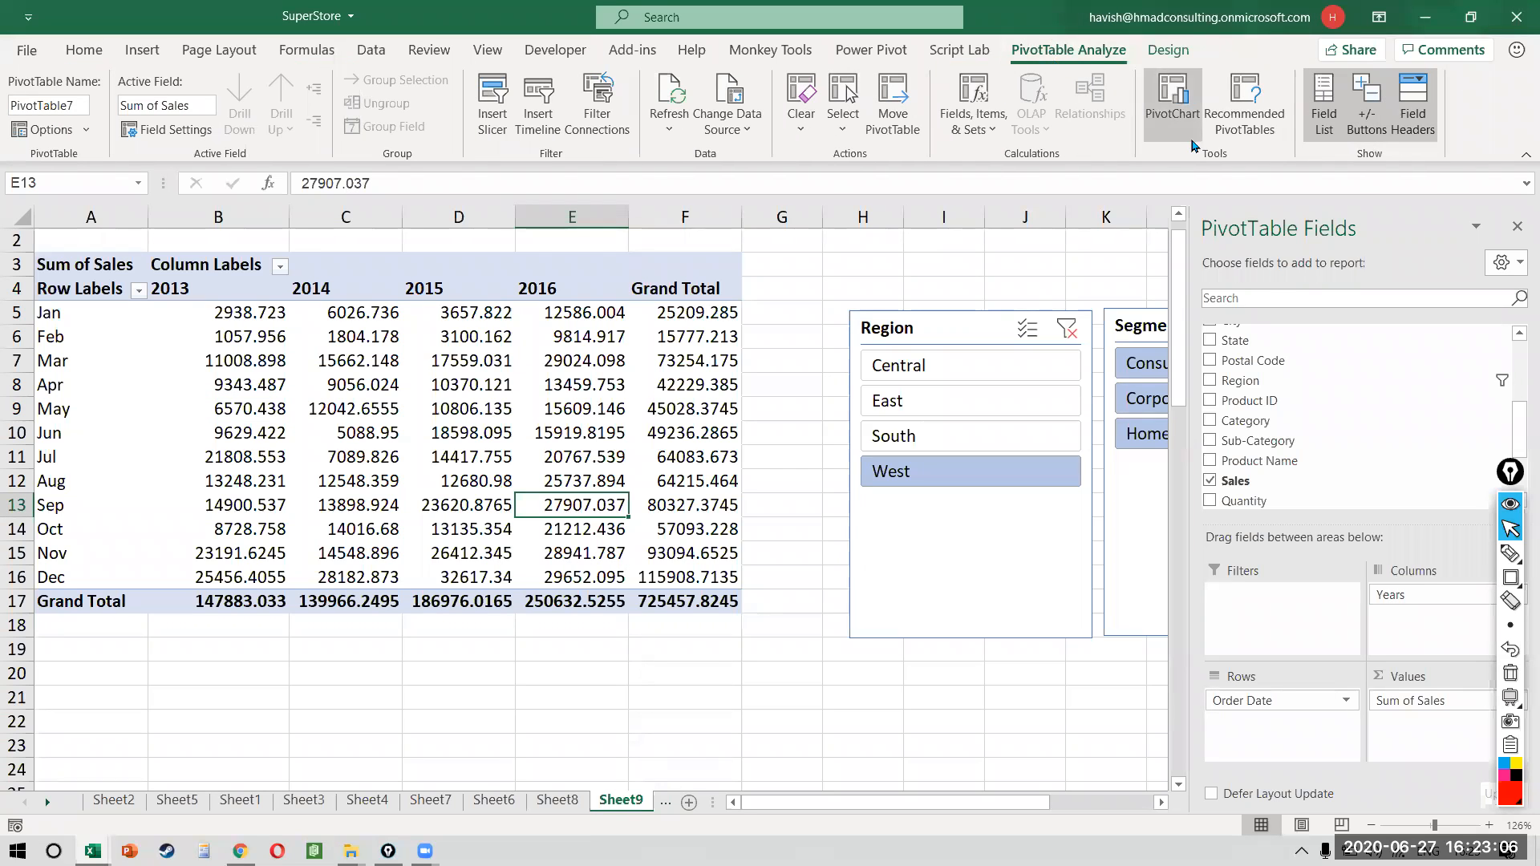
click(1188, 107)
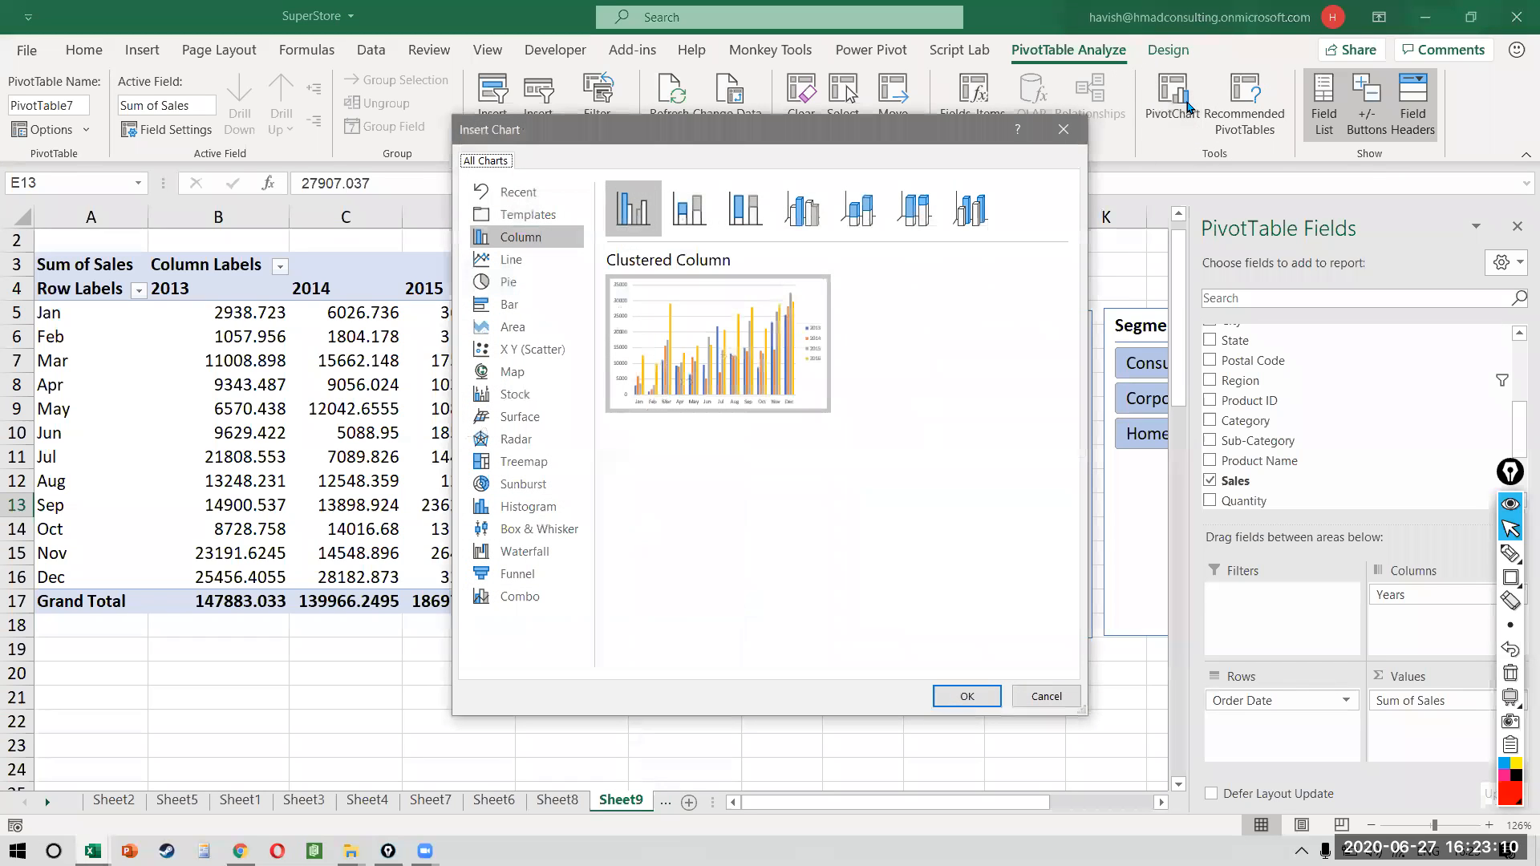
click(574, 261)
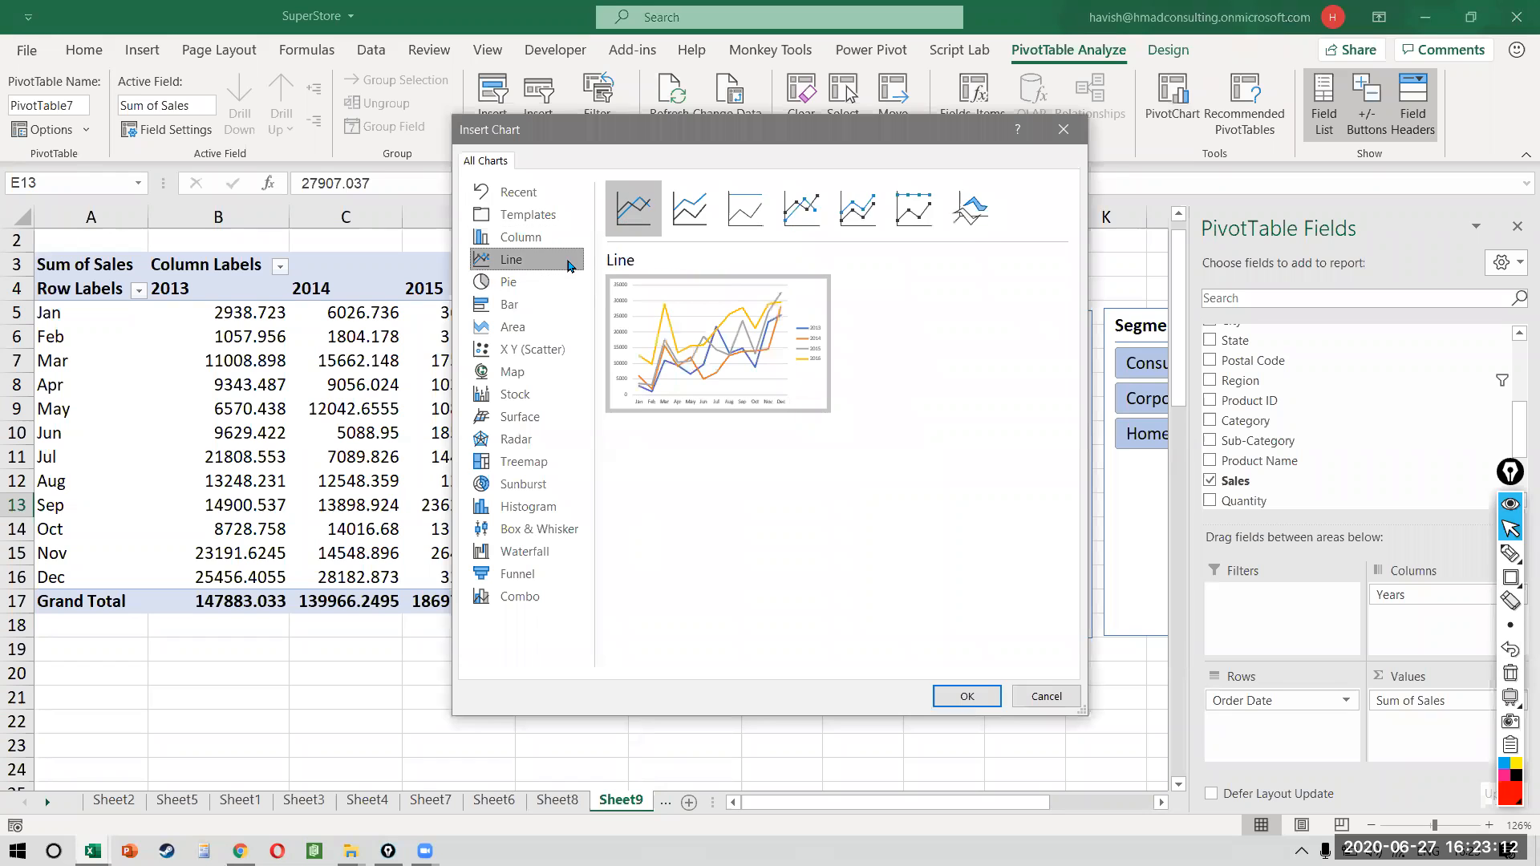
mouse_move(652, 337)
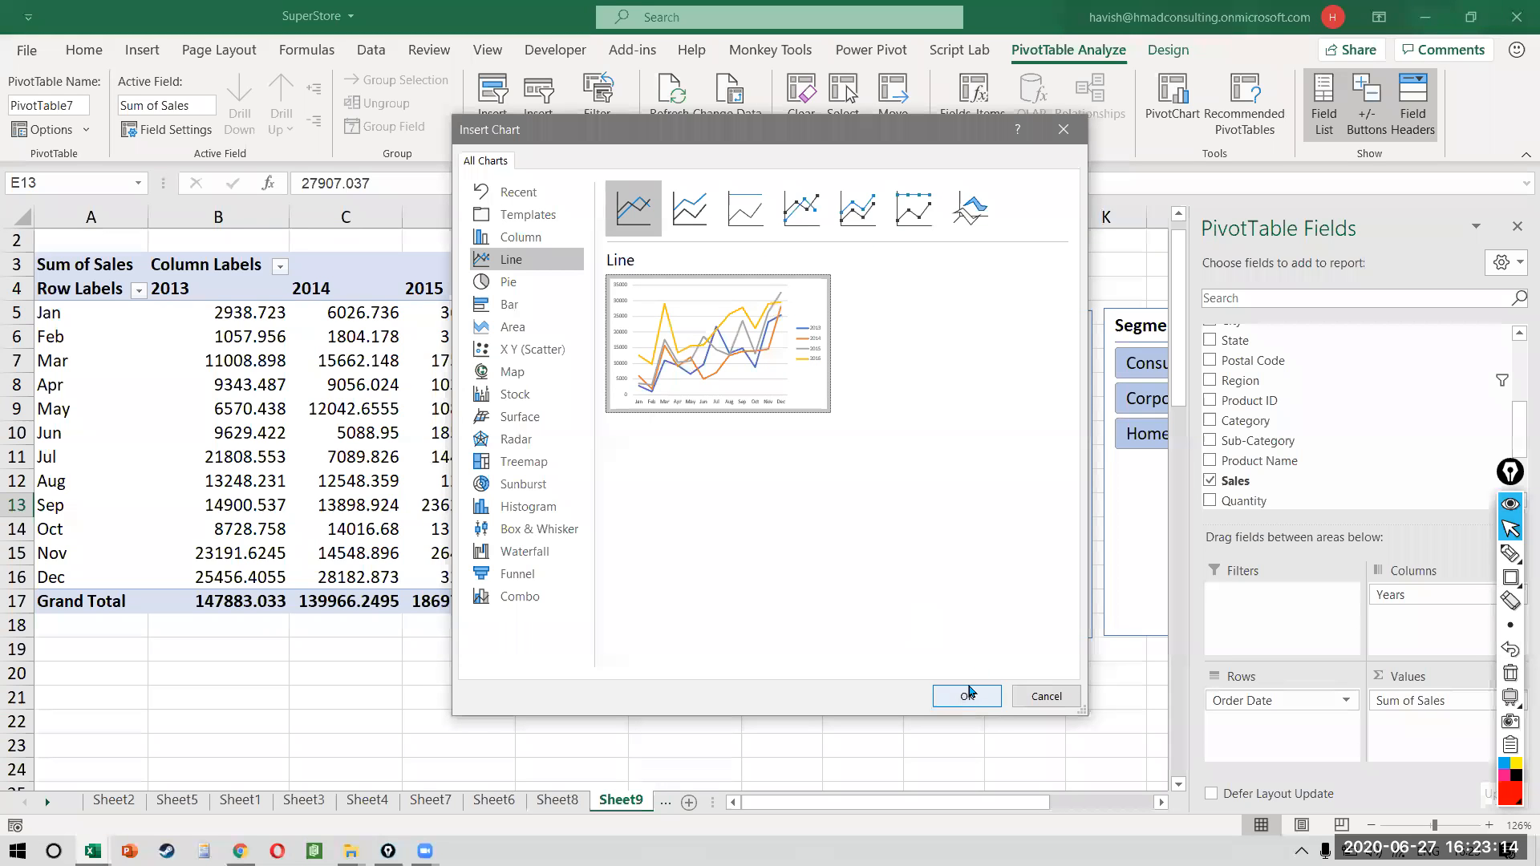
click(969, 695)
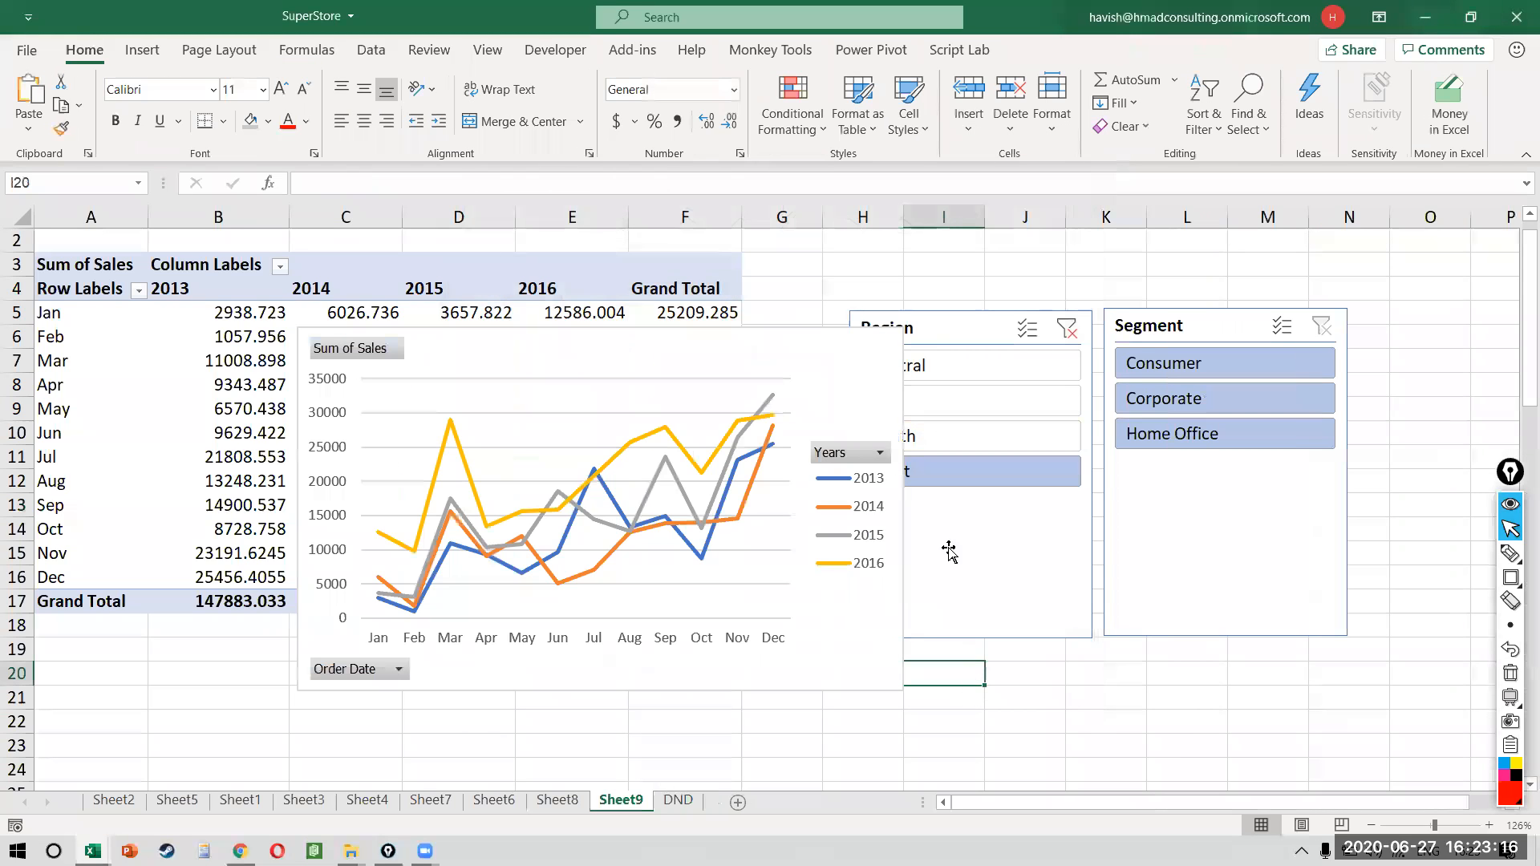
- Check the fields of the inserted line chart and close the SuperStore workbook
click(818, 350)
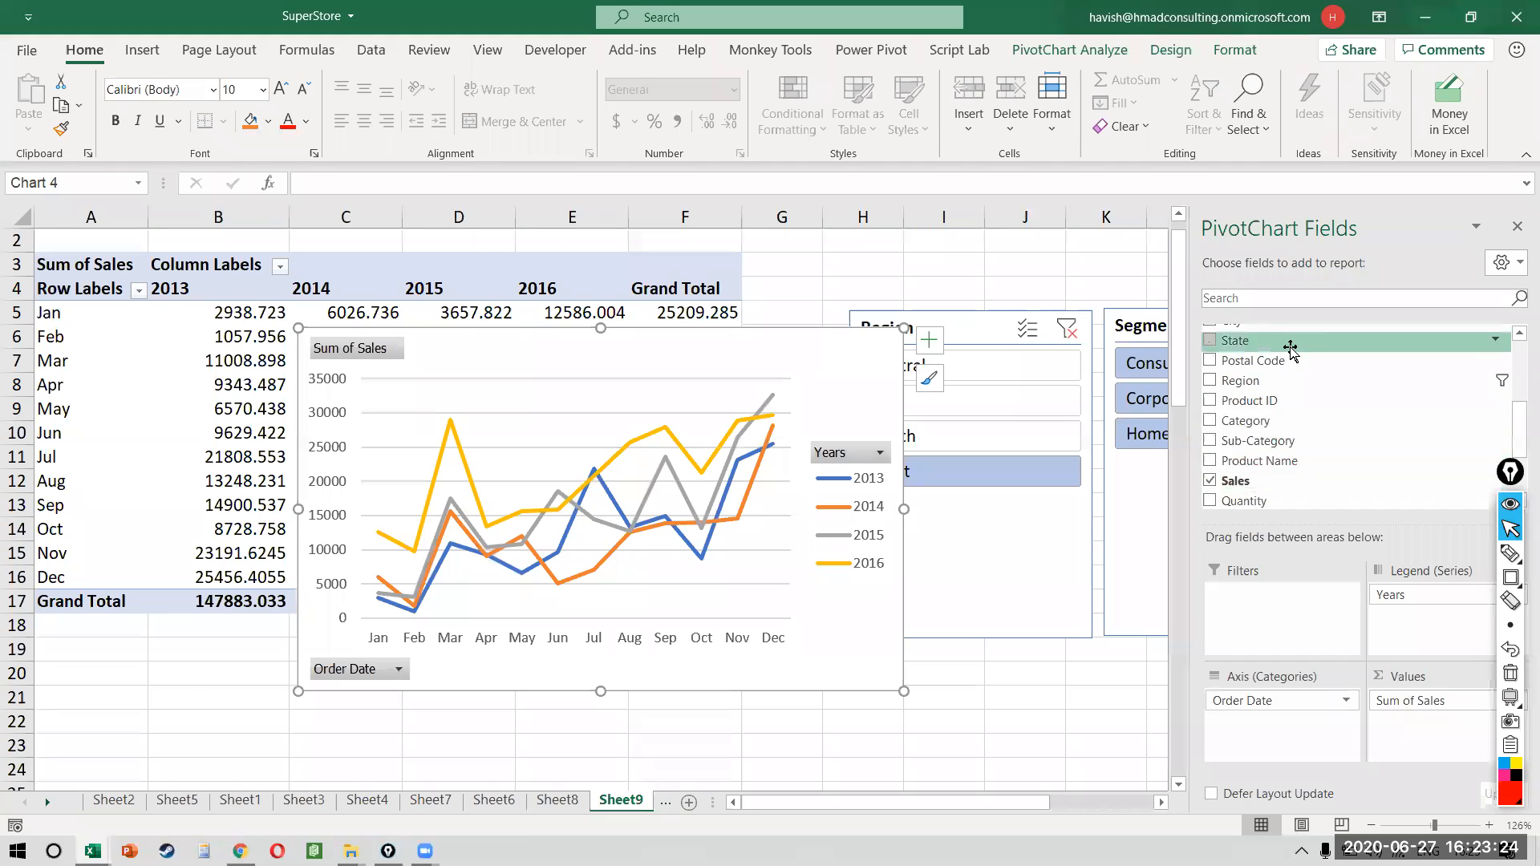
drag(1337, 393, 1131, 726)
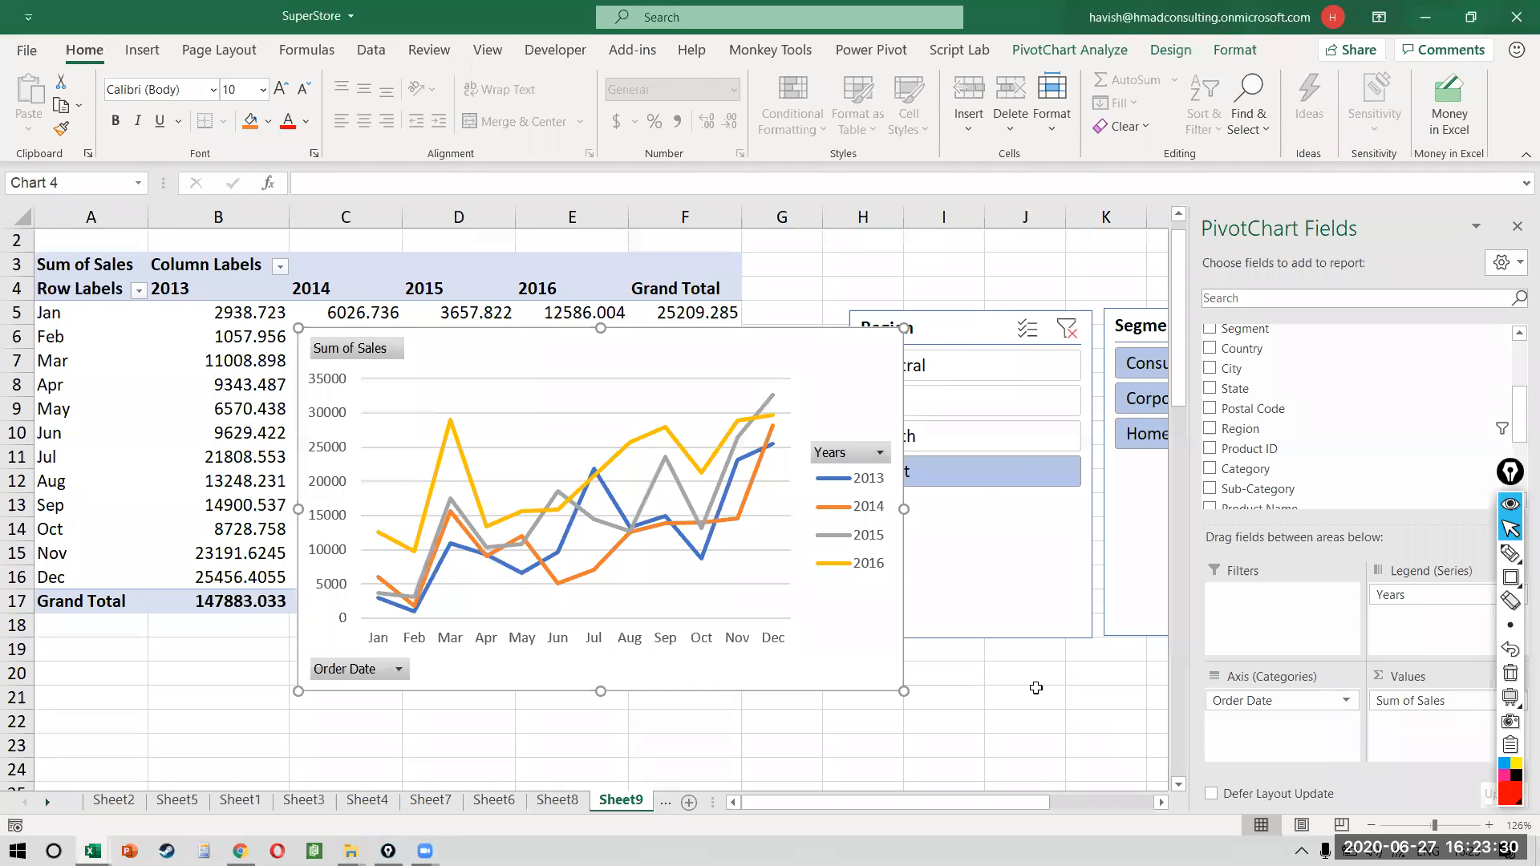
click(1035, 689)
key(ctrl+w)
click(849, 465)
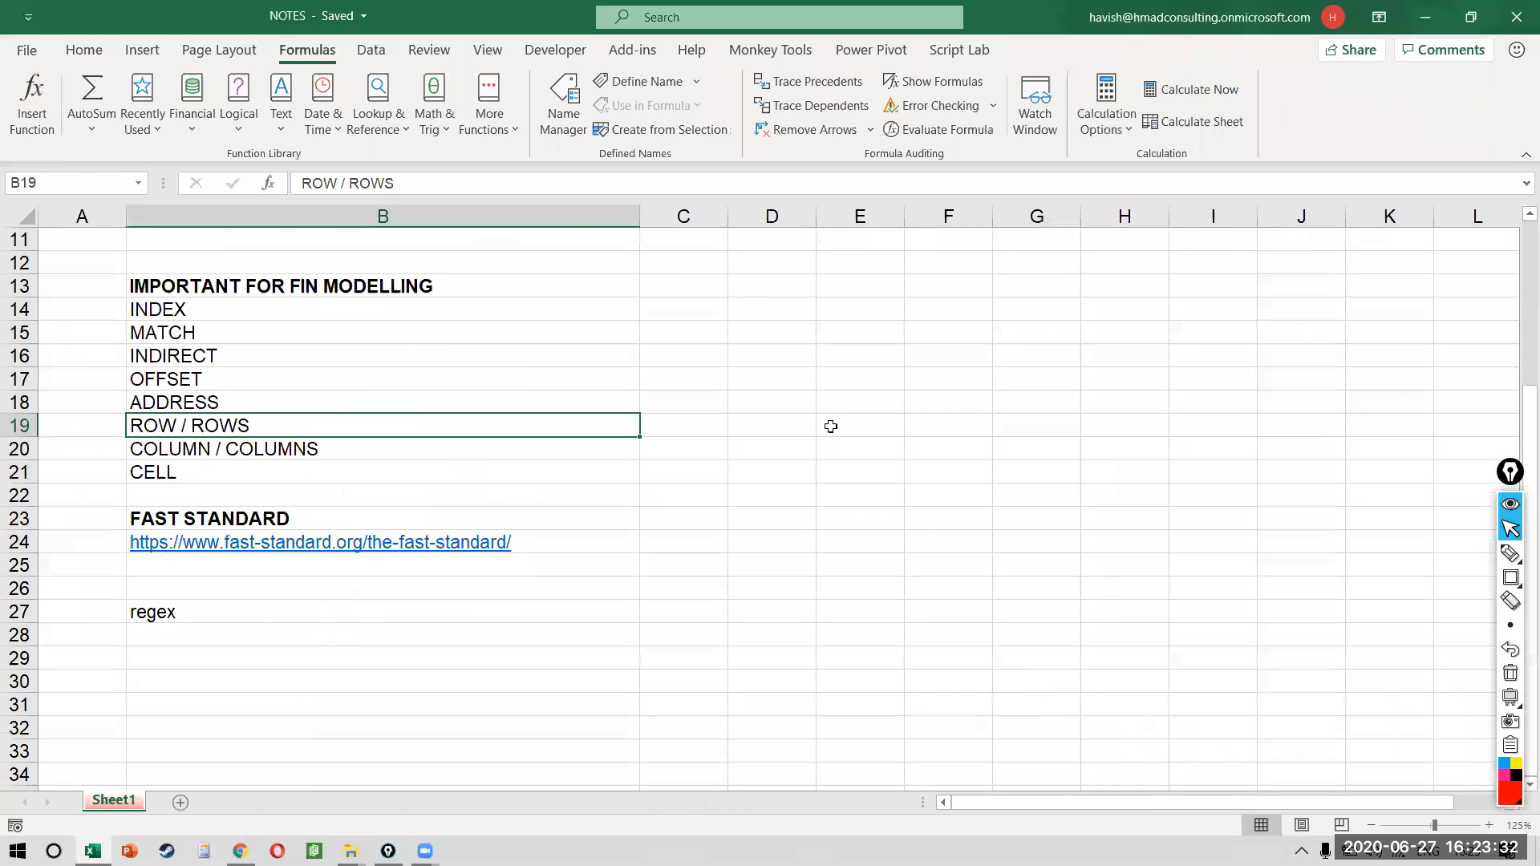
- Switch to File Explorer and go from the Data Sets folder up to the Data (D:) drive
key(alt+Tab)
key(alt+Tab)
key(alt+Tab)
key(alt+Tab)
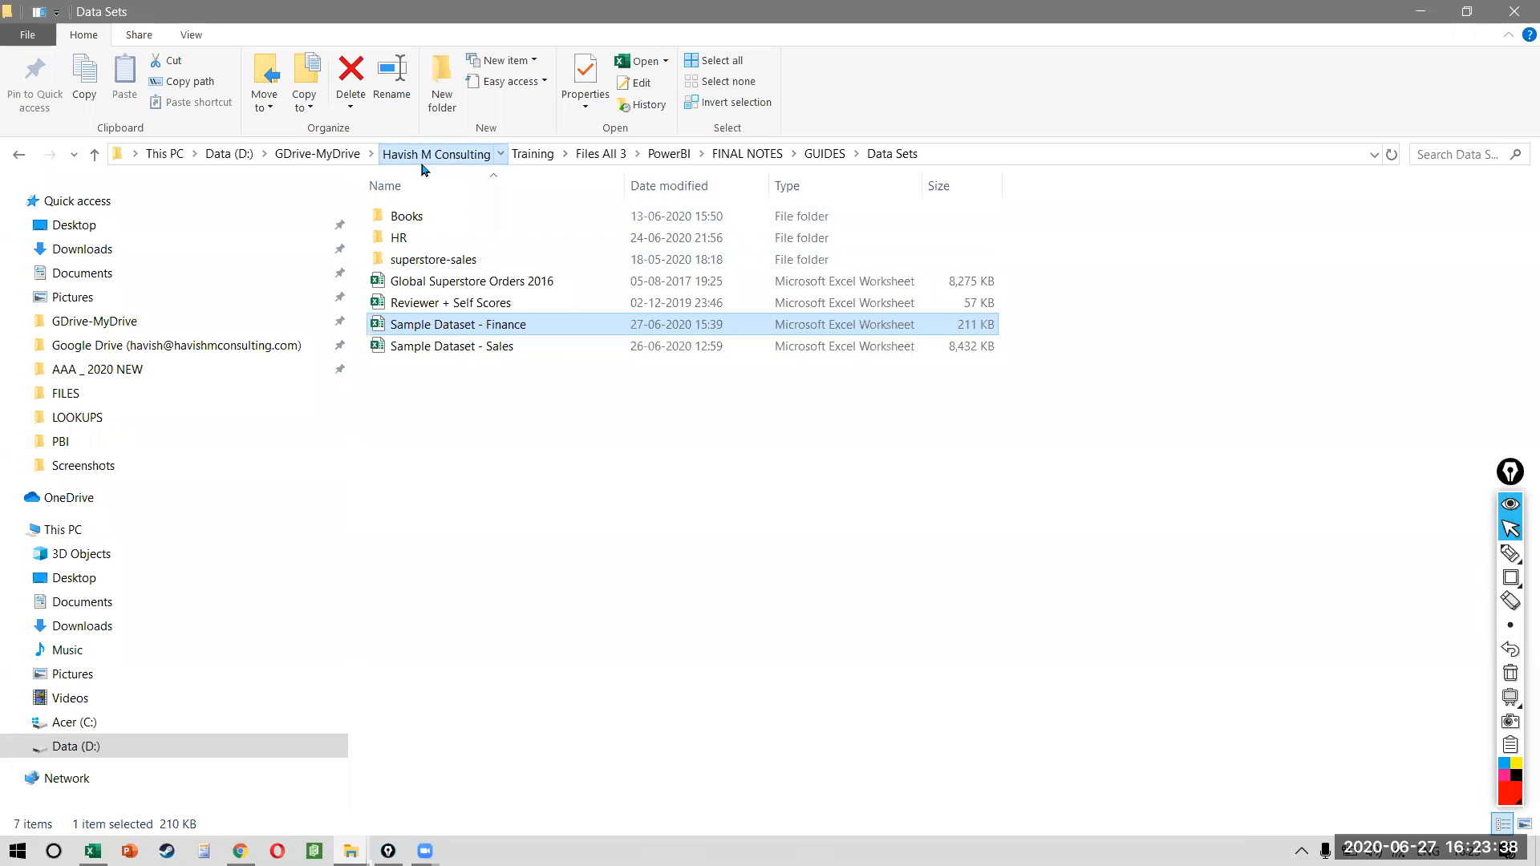
click(435, 154)
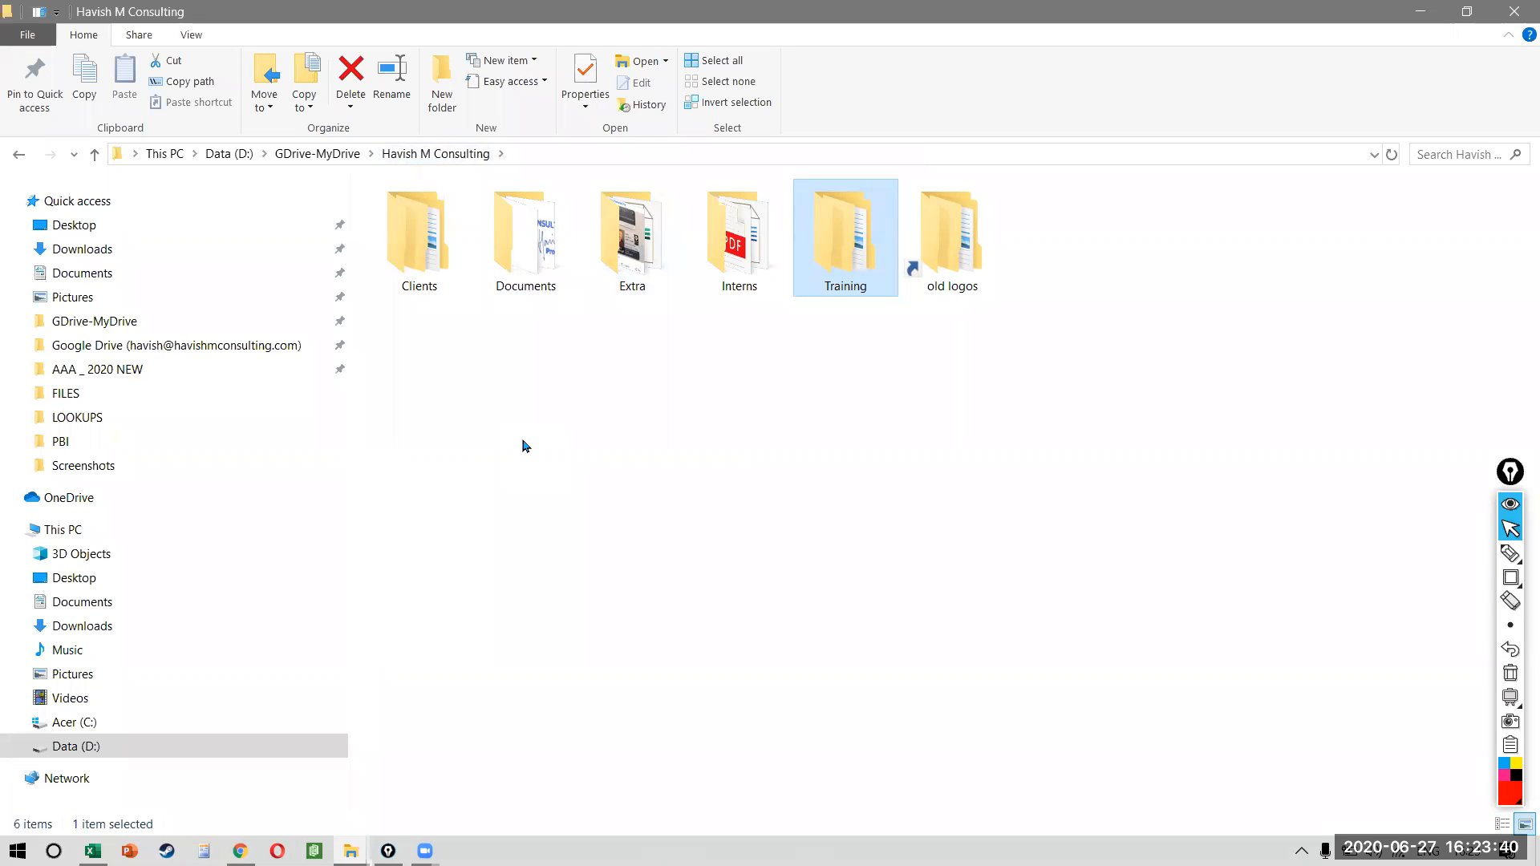
key(alt+Up)
key(alt+Up)
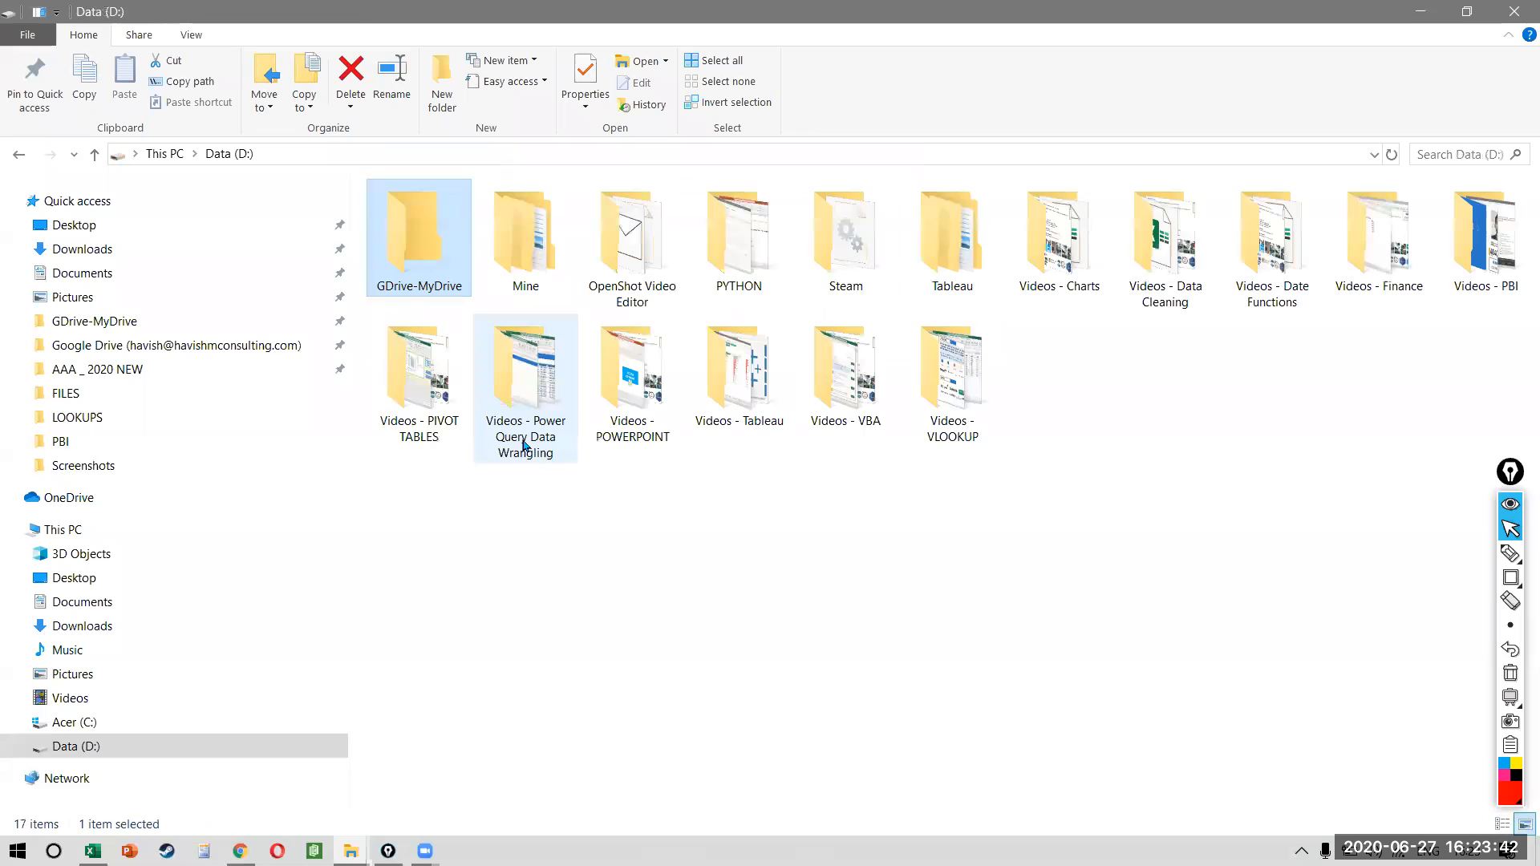
- Open the Videos - PIVOT TABLES folder on the Data (D:) drive to view its tutorial videos
key(Down)
key(Right)
key(Right)
key(Right)
key(Left)
key(Left)
key(Left)
key(Left)
key(Right)
key(Return)
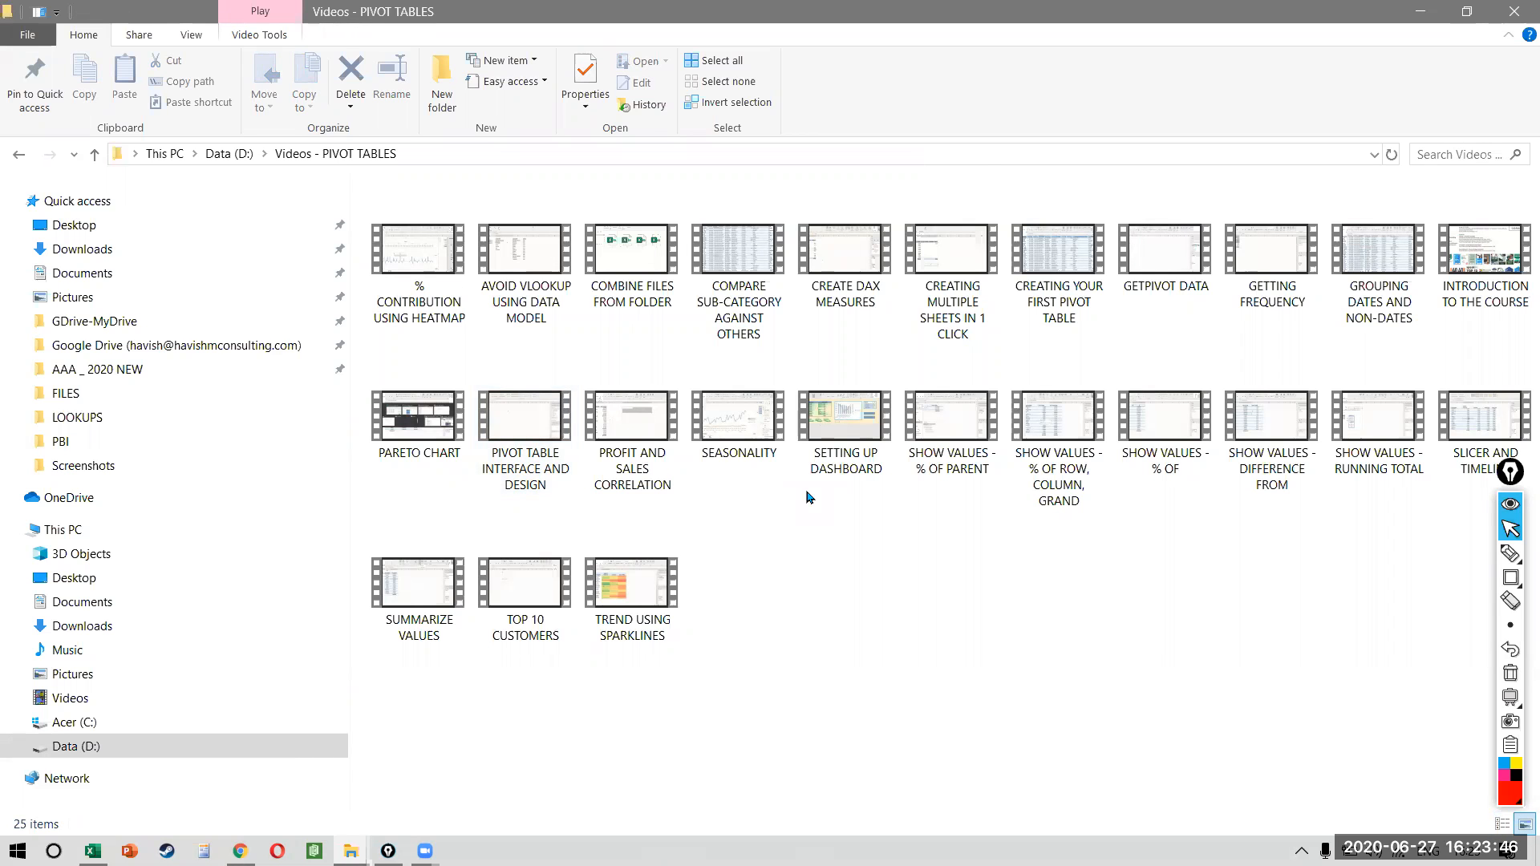
- Return to the Data (D:) drive and look through the other video folders, including Charts, VBA and VLOOKUP
key(alt+Up)
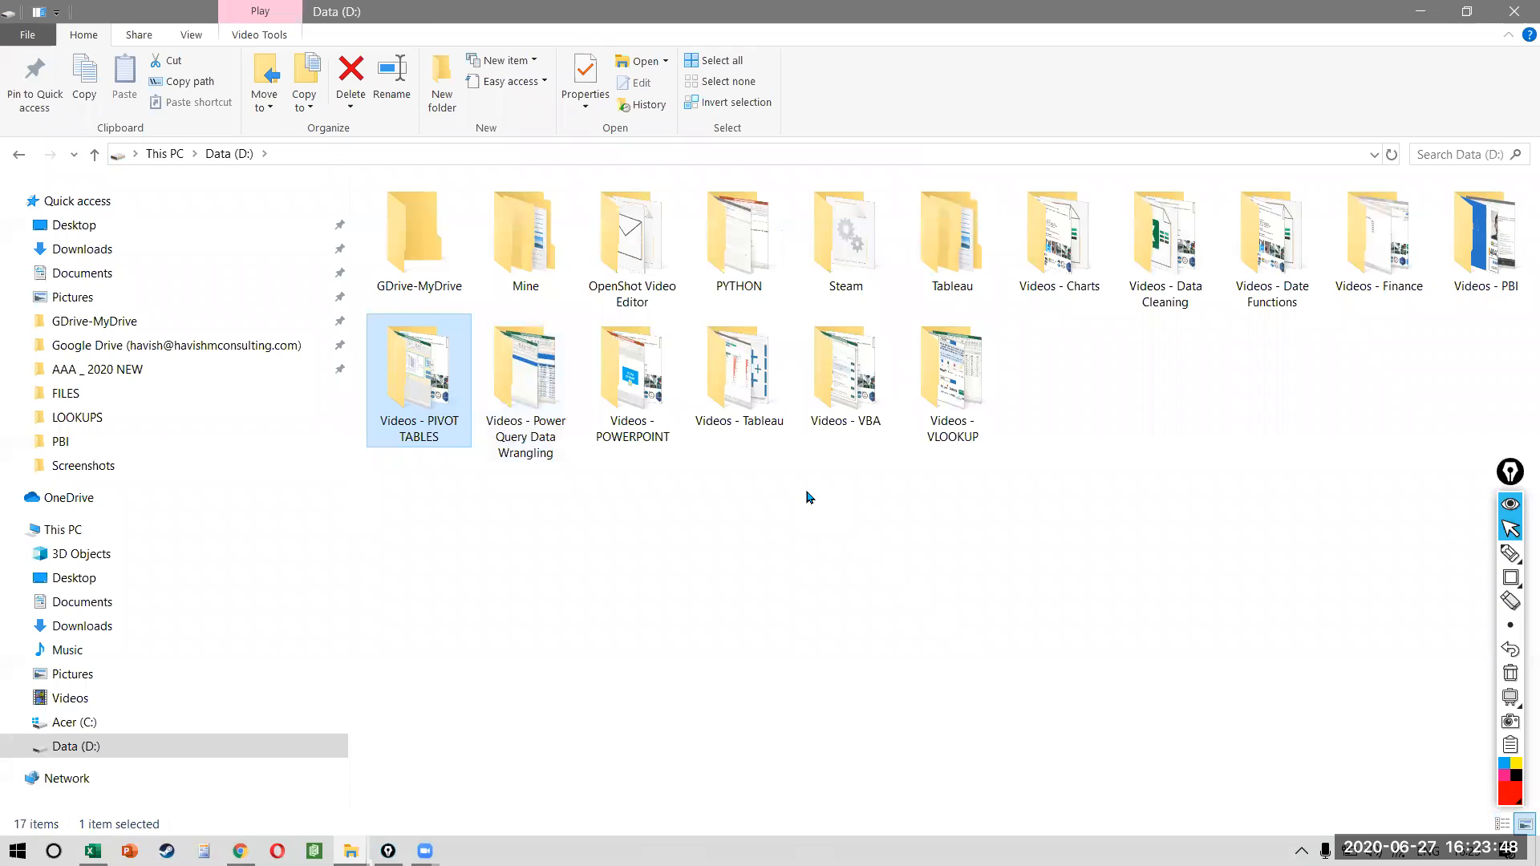
key(Left)
key(Left)
key(Left)
key(Left)
key(Left)
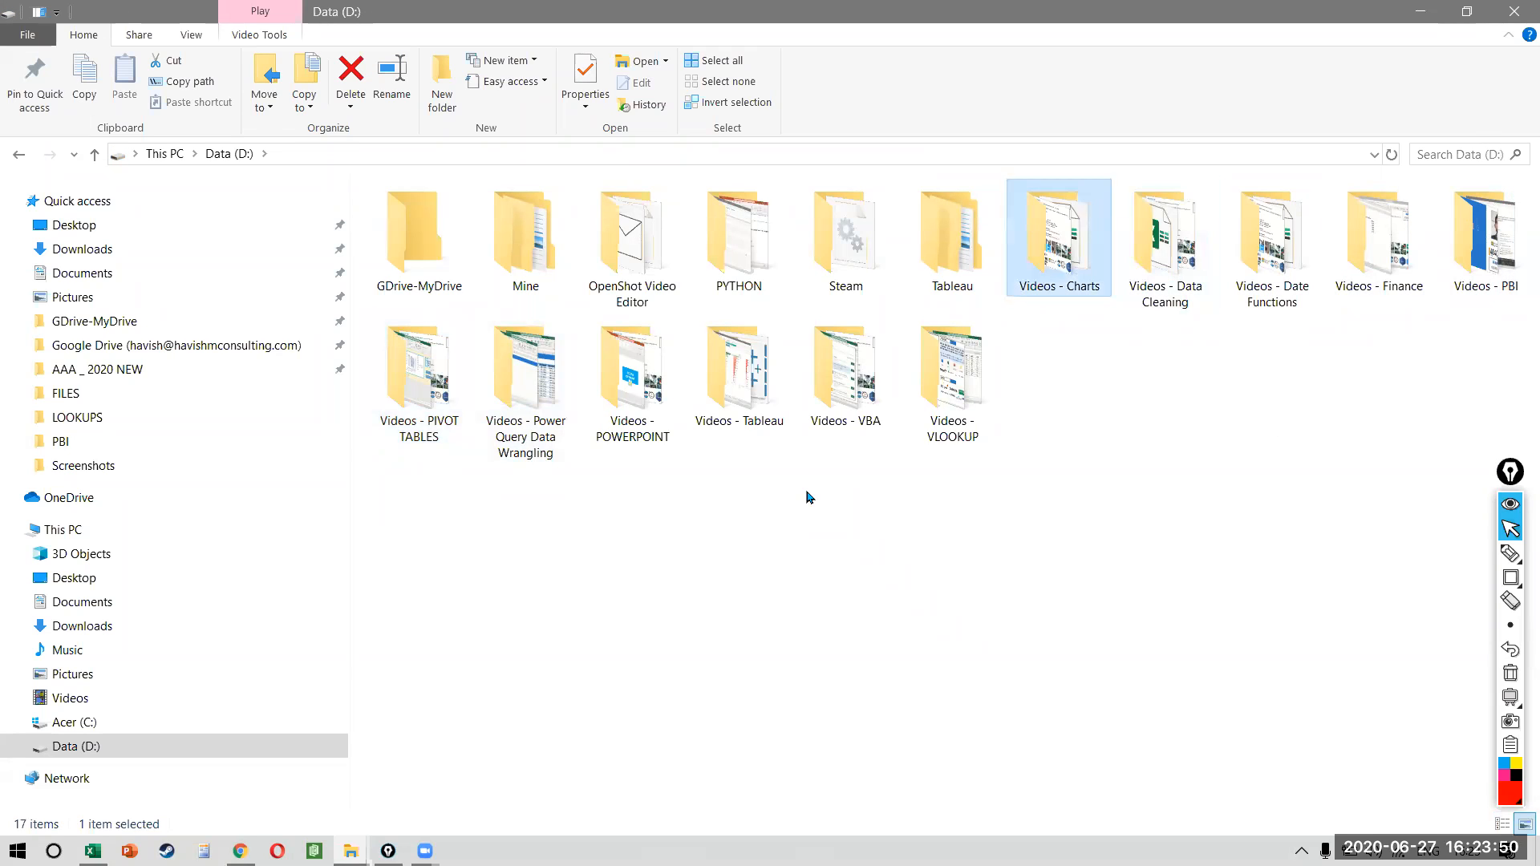
key(Left)
key(Left)
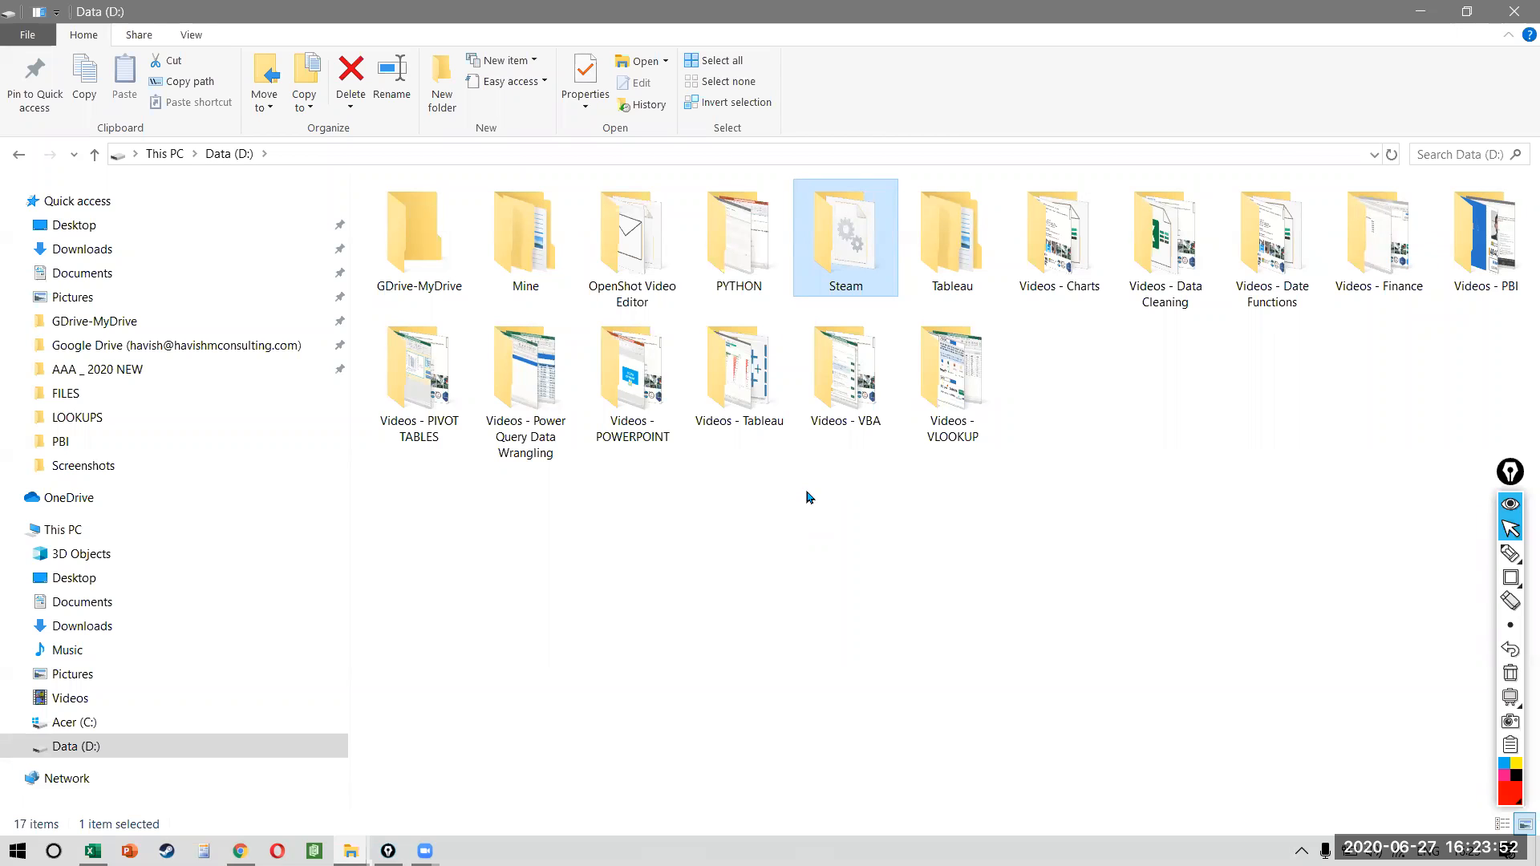
key(Down)
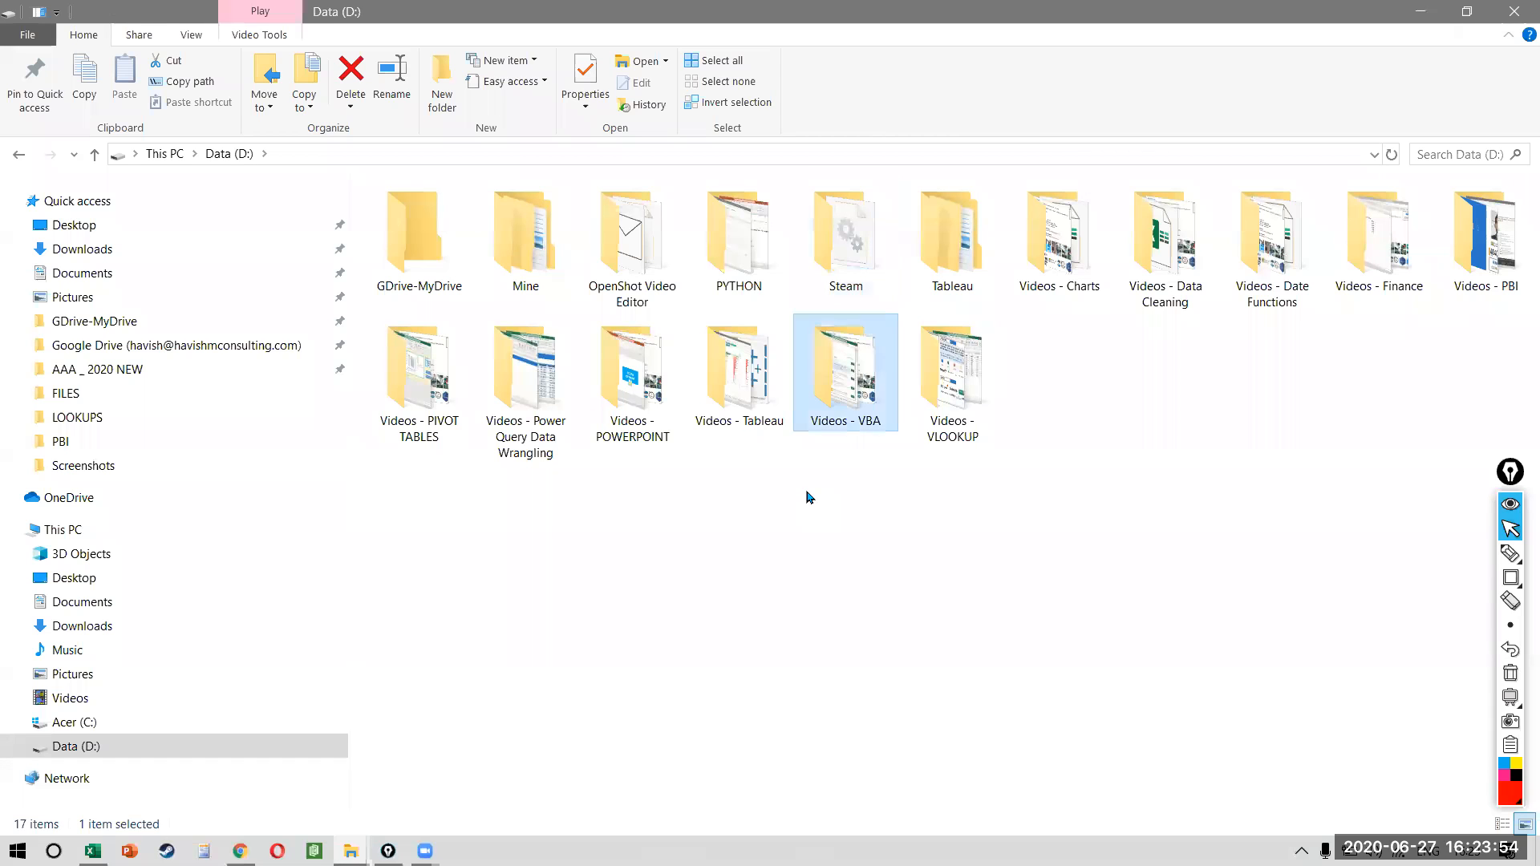
key(Right)
key(Left)
key(Right)
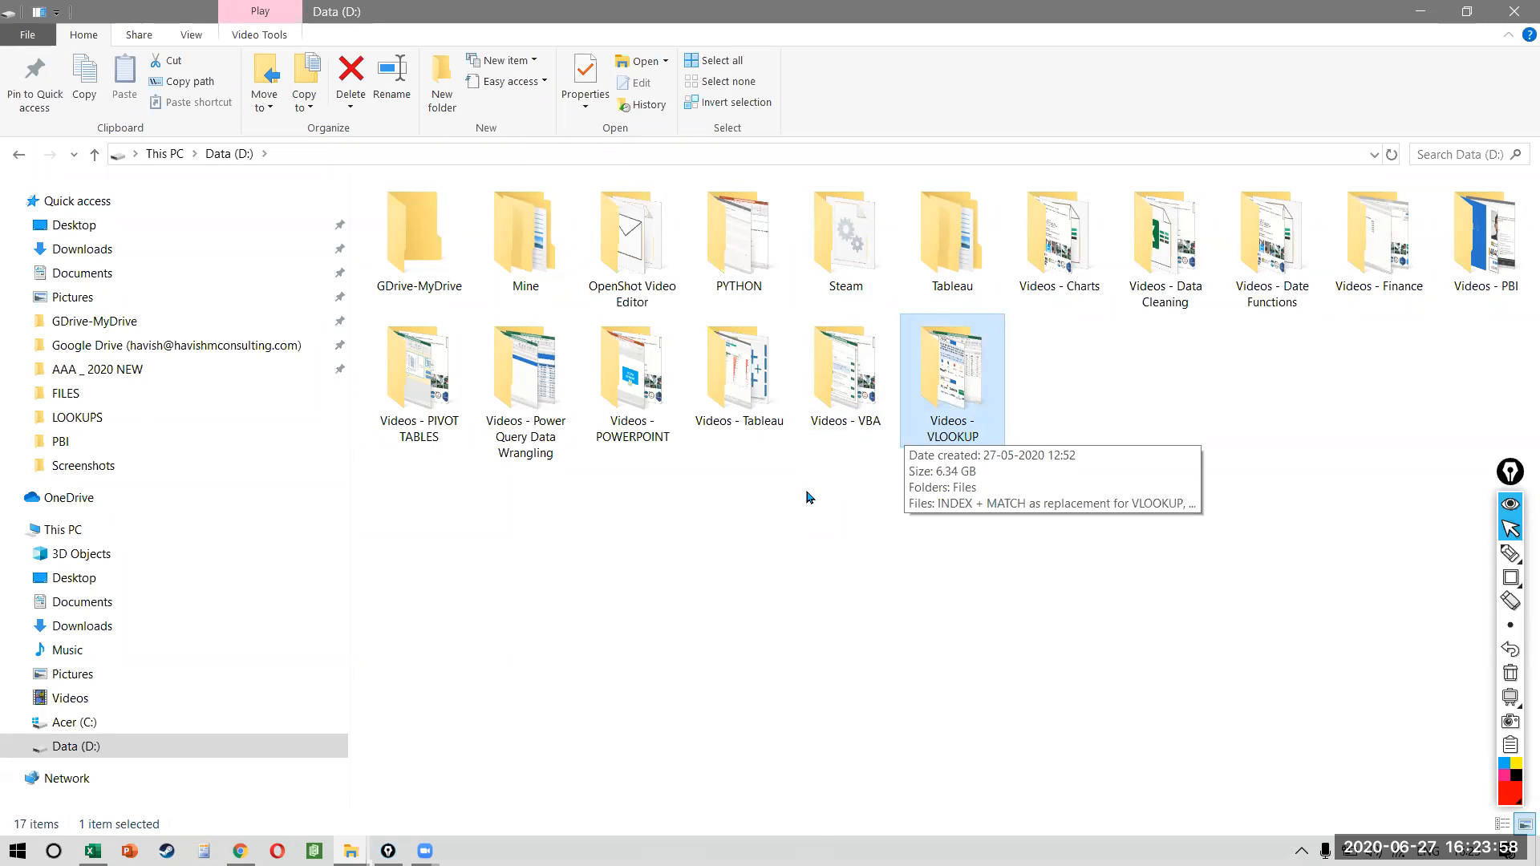
- Start Excel, create a blank workbook and select cell B2 in it
key(super)
text(excel)
key(Return)
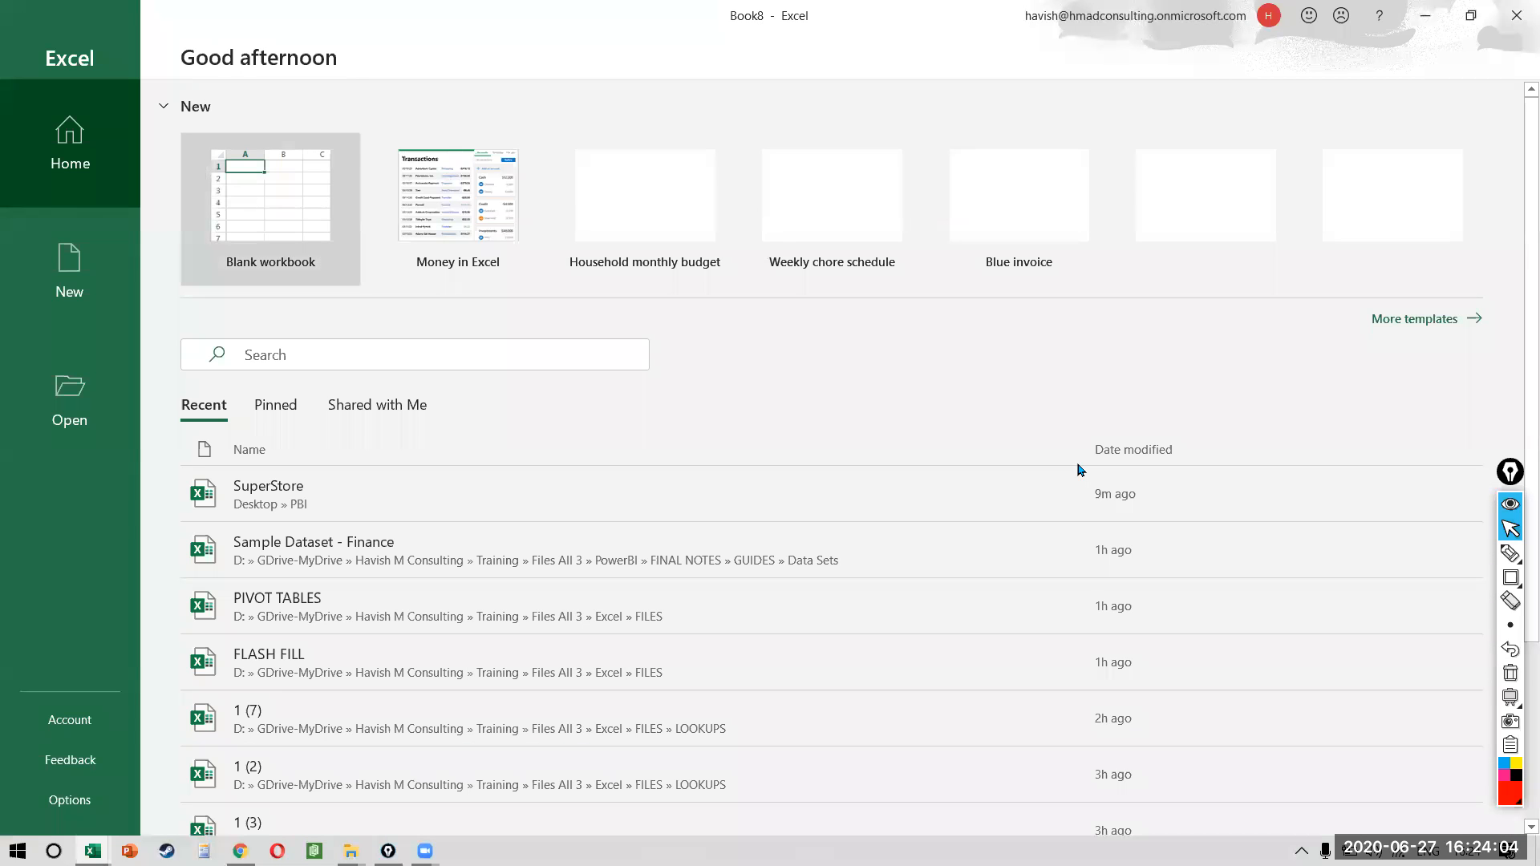
click(316, 227)
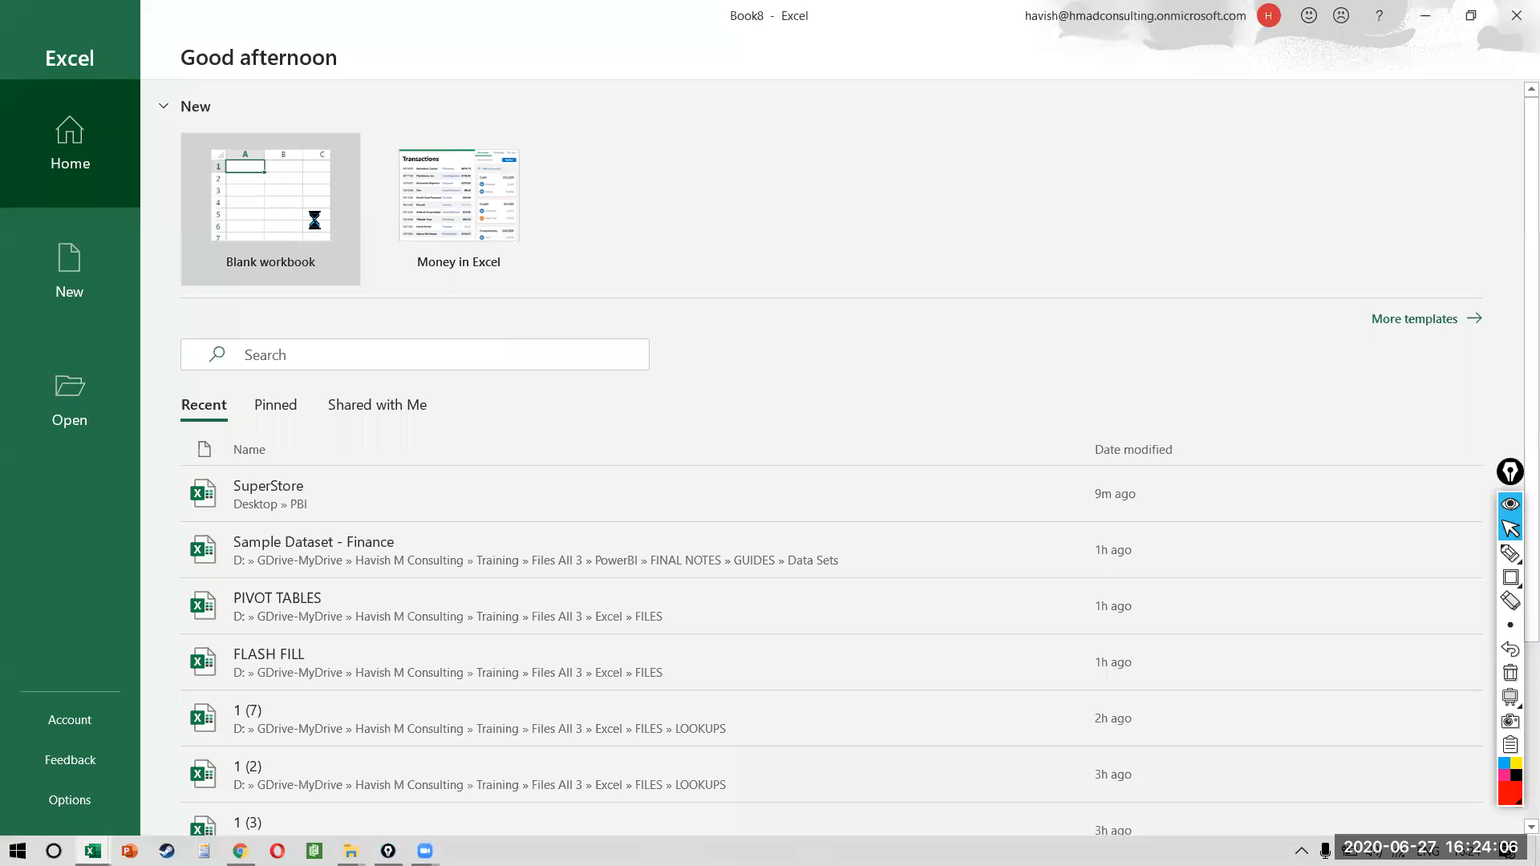
click(232, 275)
key(alt+Tab)
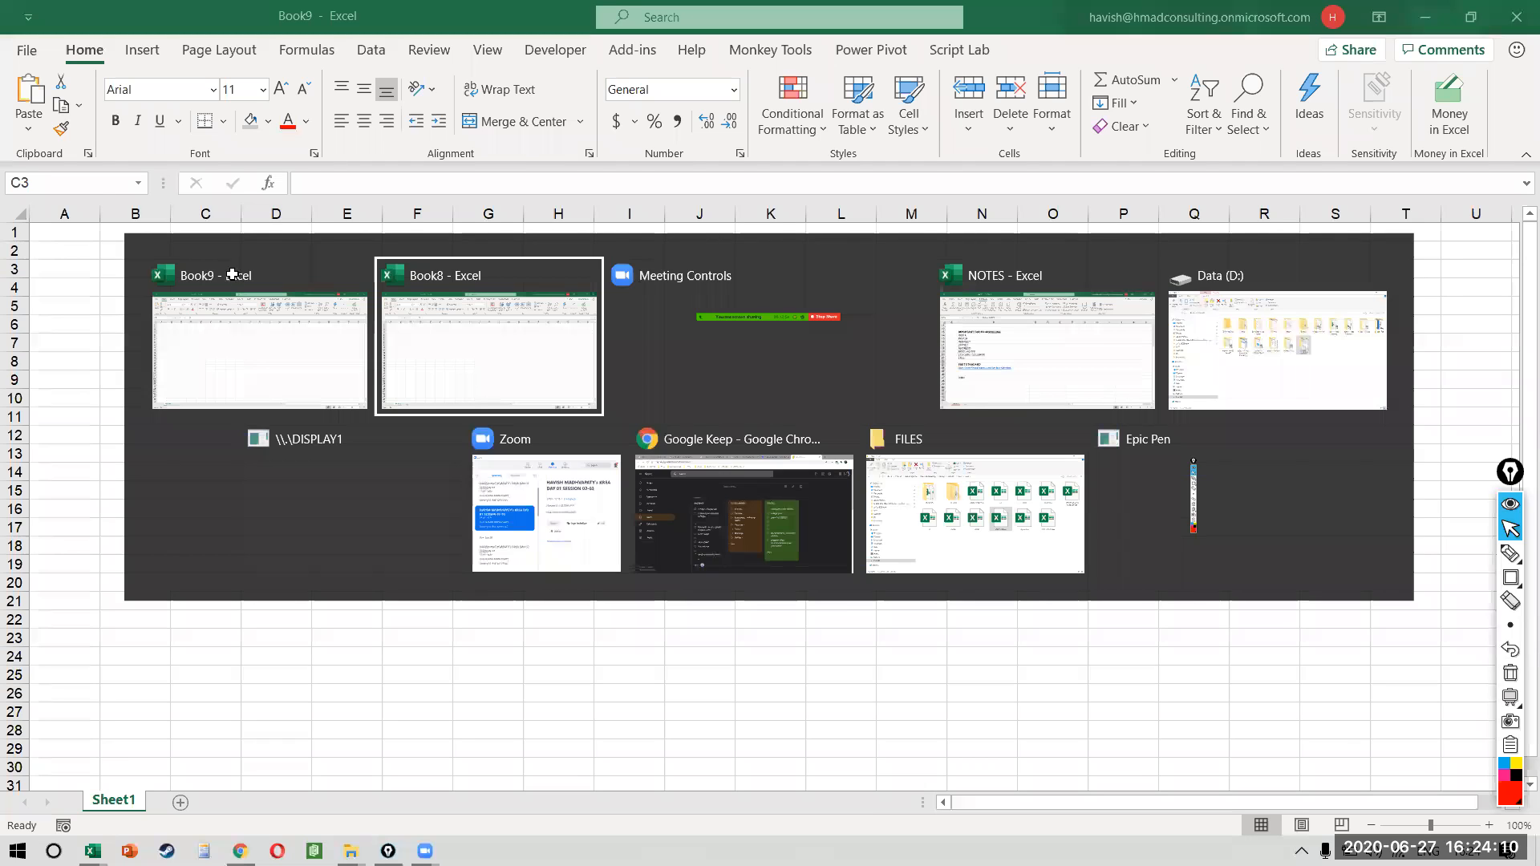
click(234, 277)
click(142, 274)
click(132, 252)
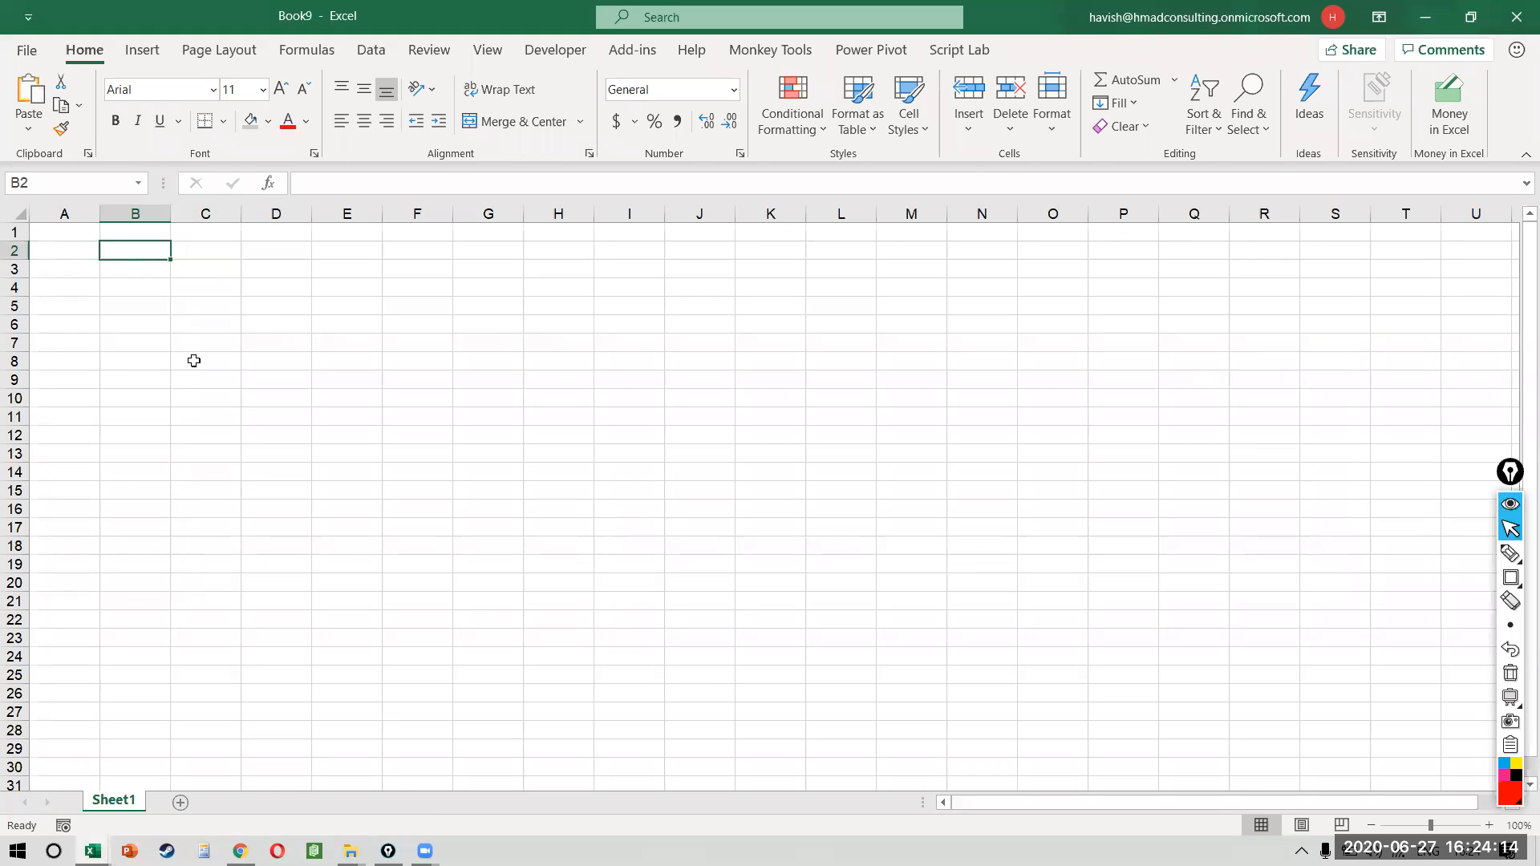
- Open the SuperStore workbook and go to its DND sheet
right_click(93, 852)
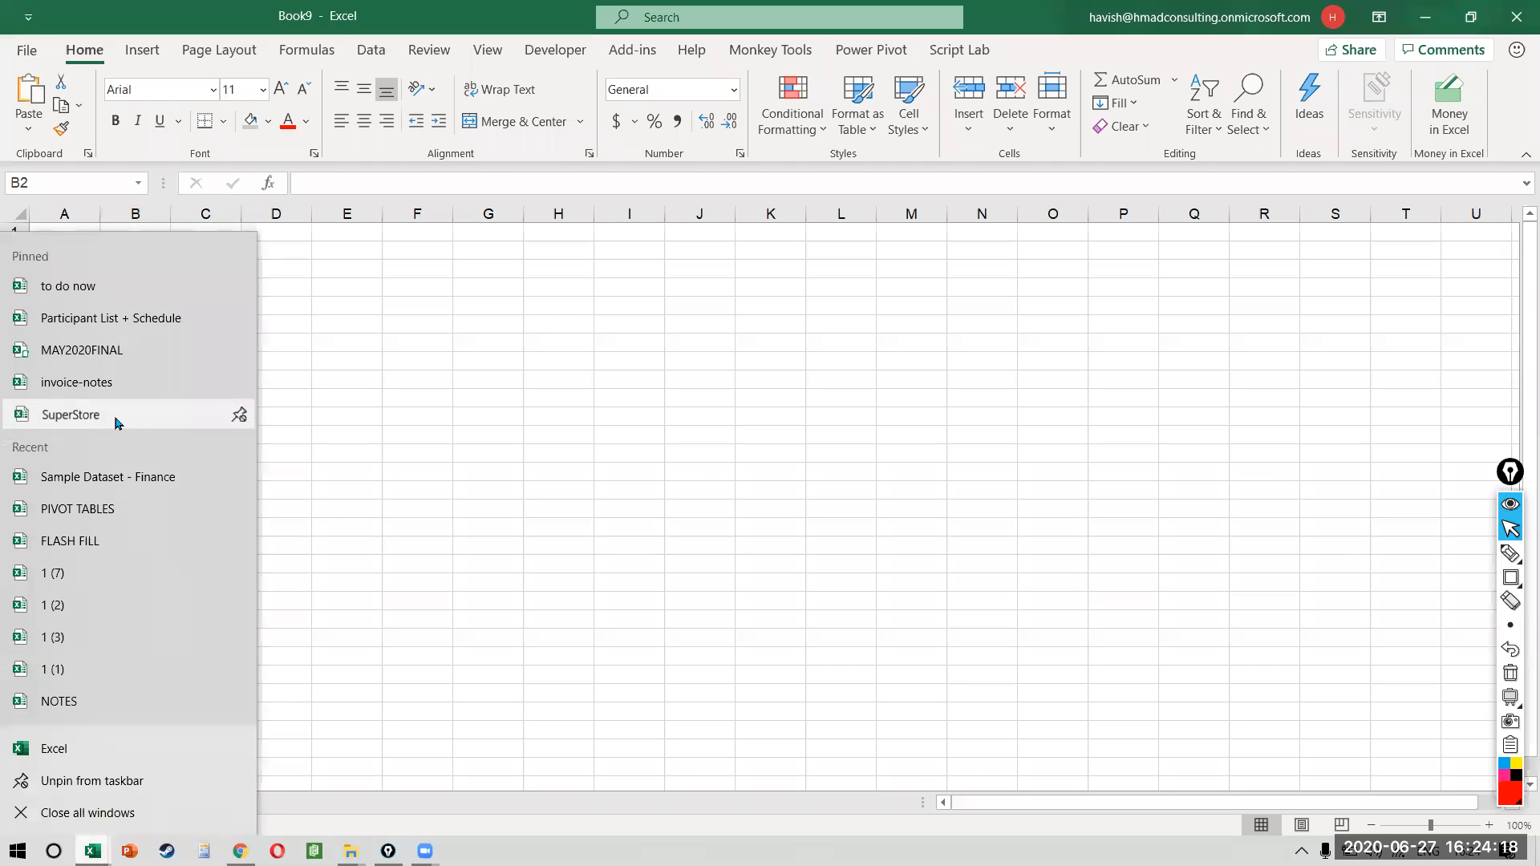
click(392, 402)
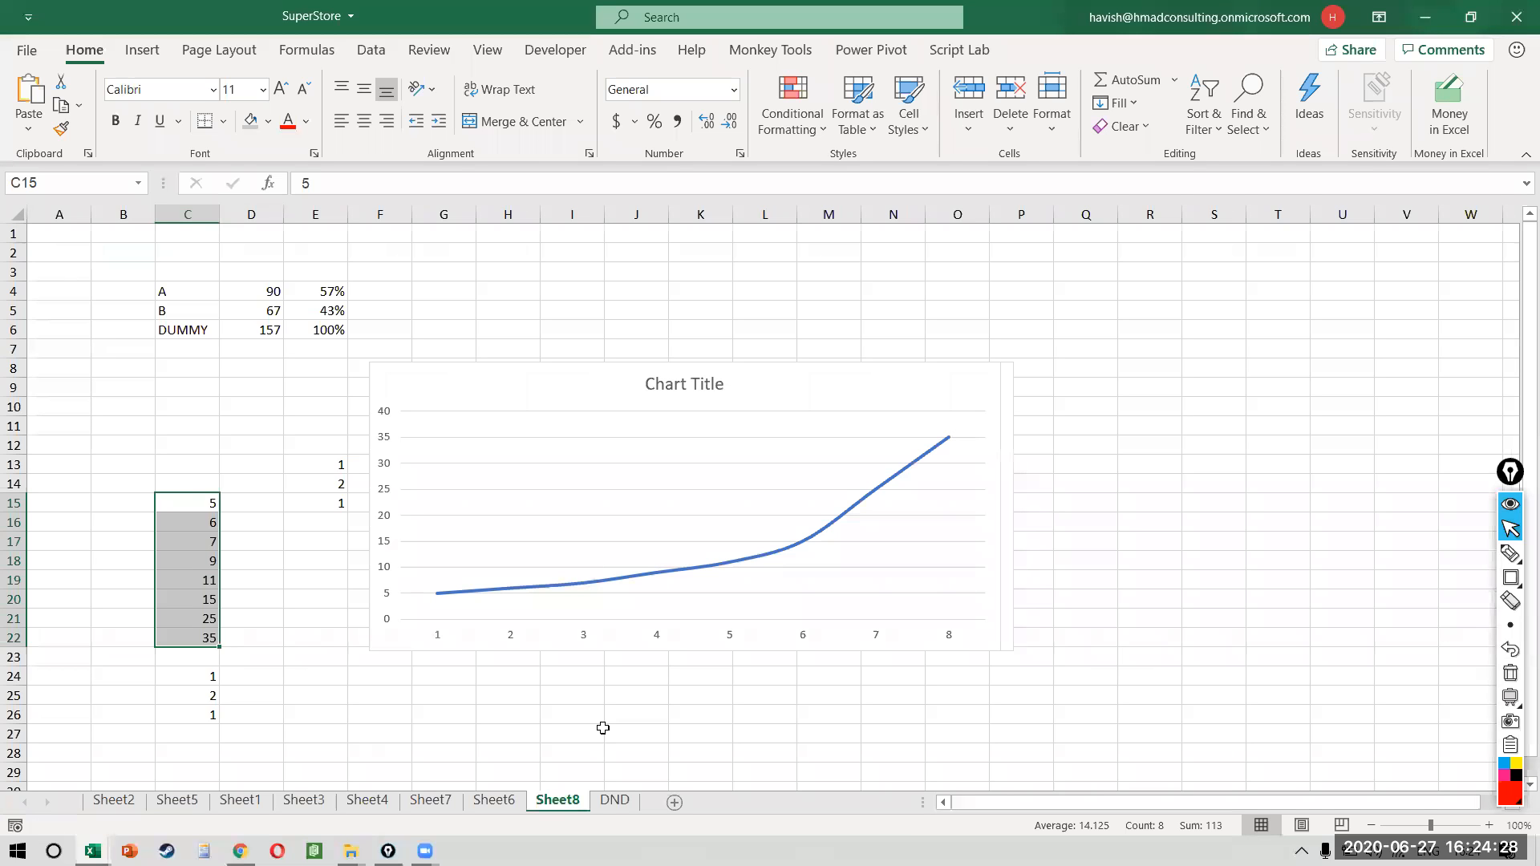
click(614, 800)
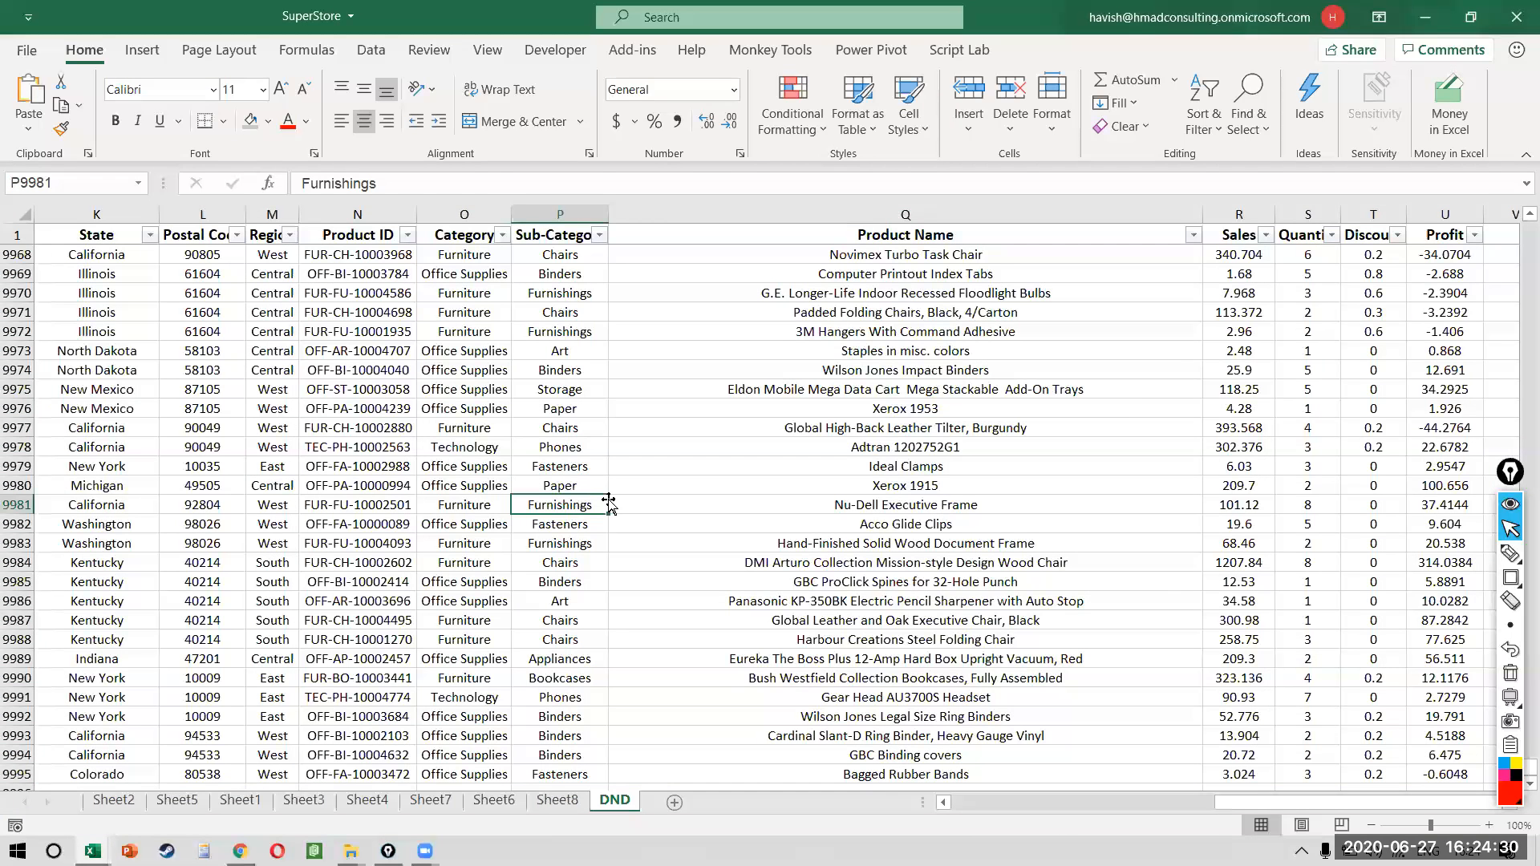
- Insert a PivotTable from the DND sales data on a new worksheet
text(n)
key(Escape)
key(alt+n)
key(v)
key(Return)
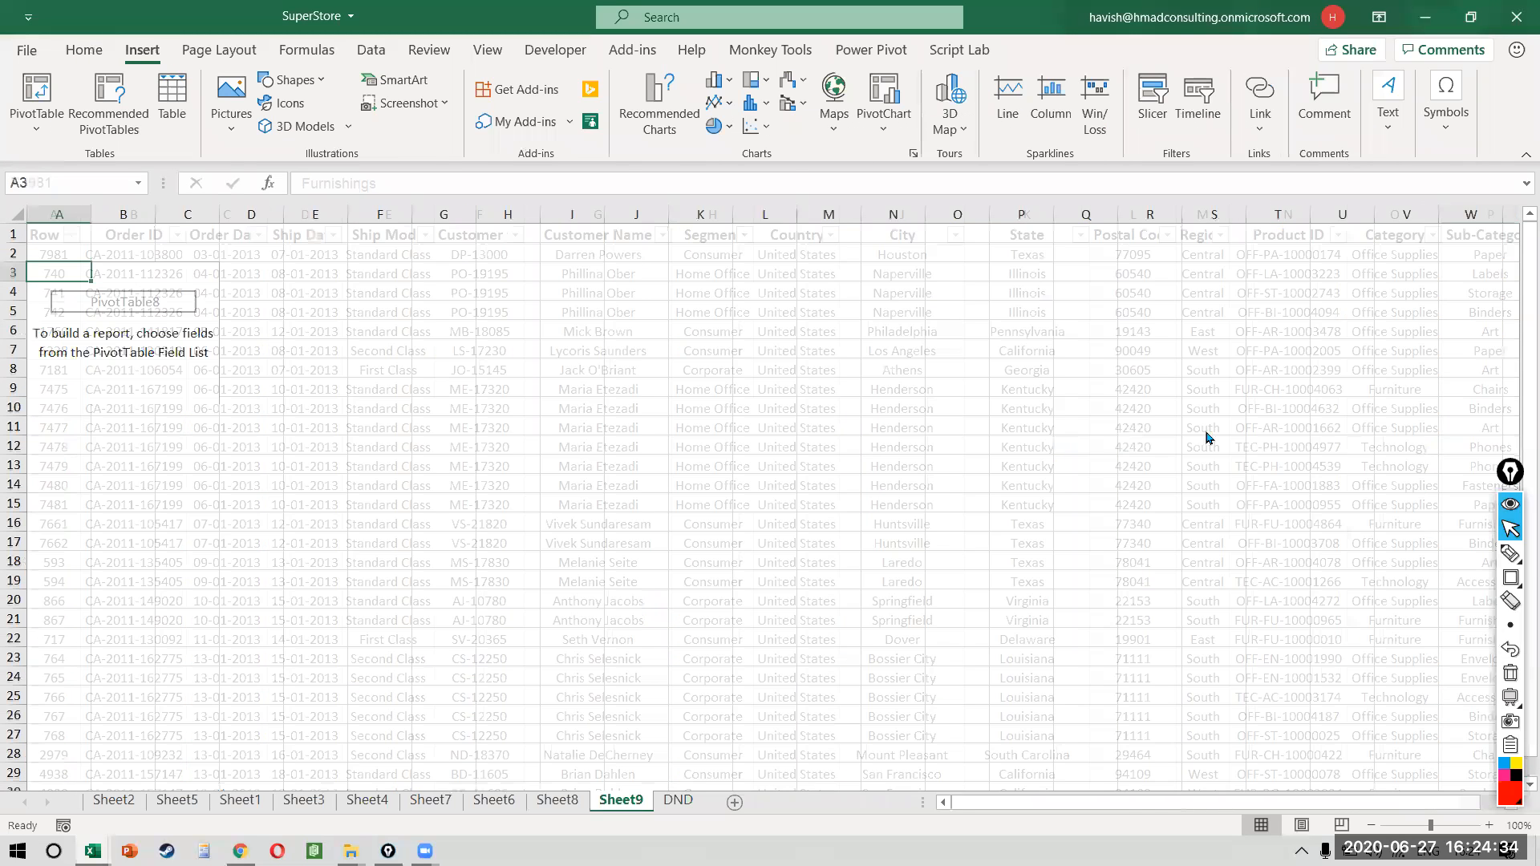
- Build the PivotTable with Region as rows and the sum of Sales and count of Customer ID as values
scroll(1296, 490, down, 5)
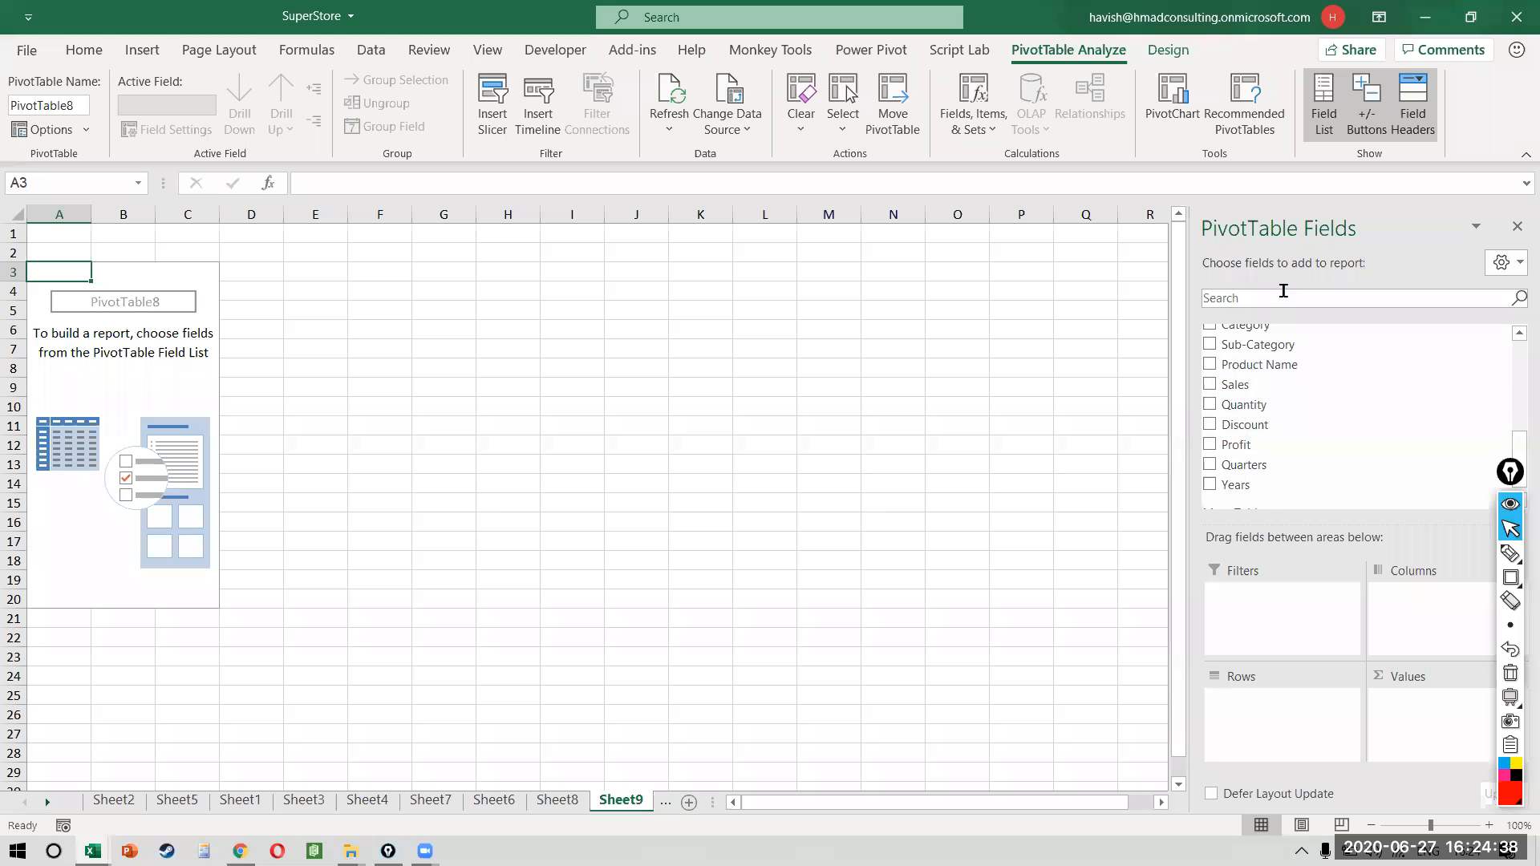
click(1283, 293)
text(e)
drag(1268, 361, 1282, 700)
drag(1242, 430, 1436, 710)
scroll(1322, 421, up, 3)
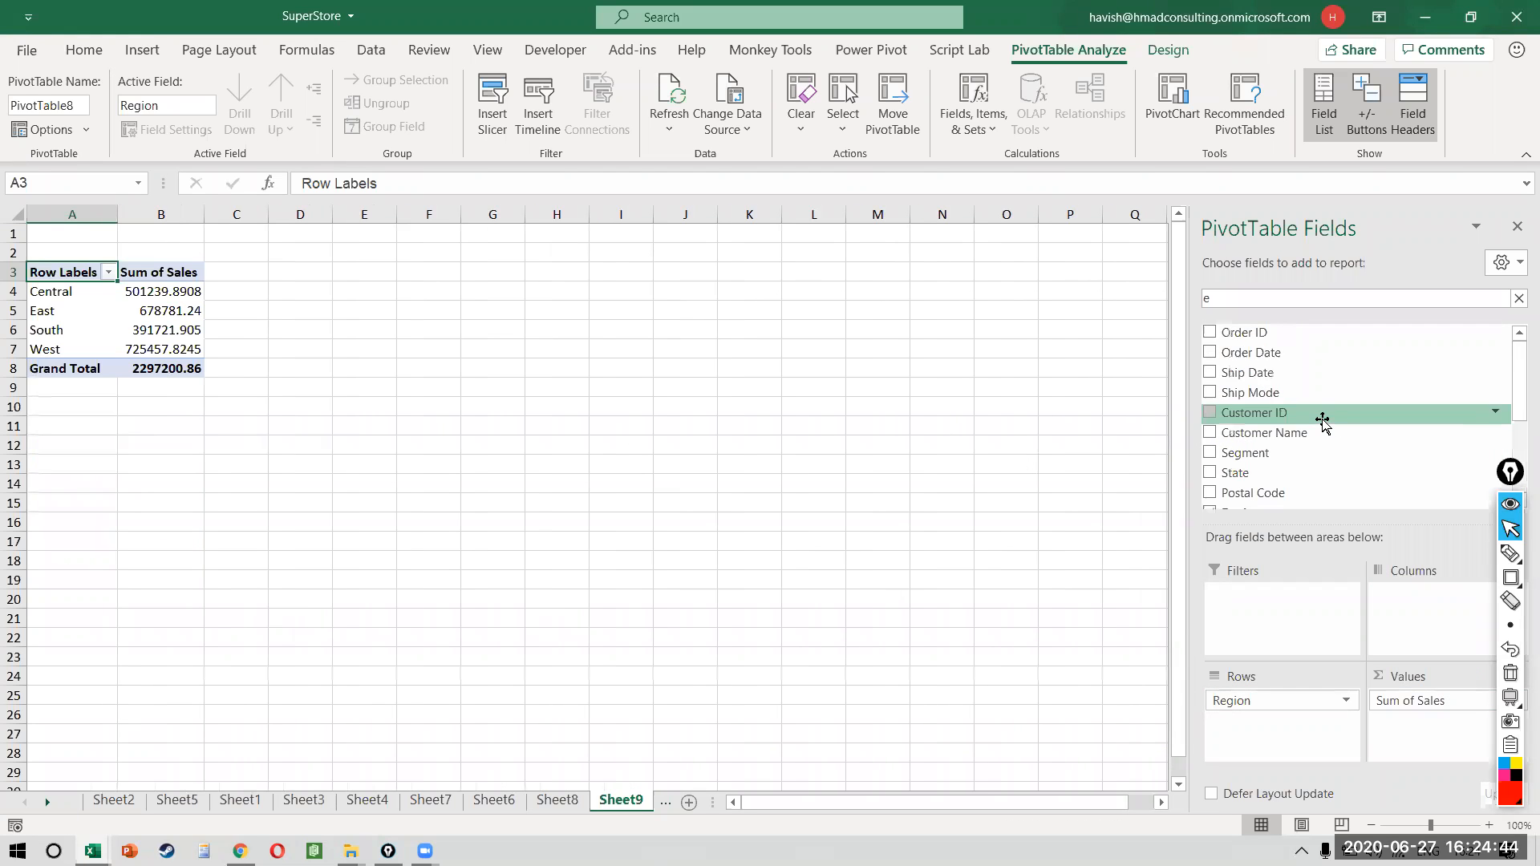
drag(1317, 416, 1428, 722)
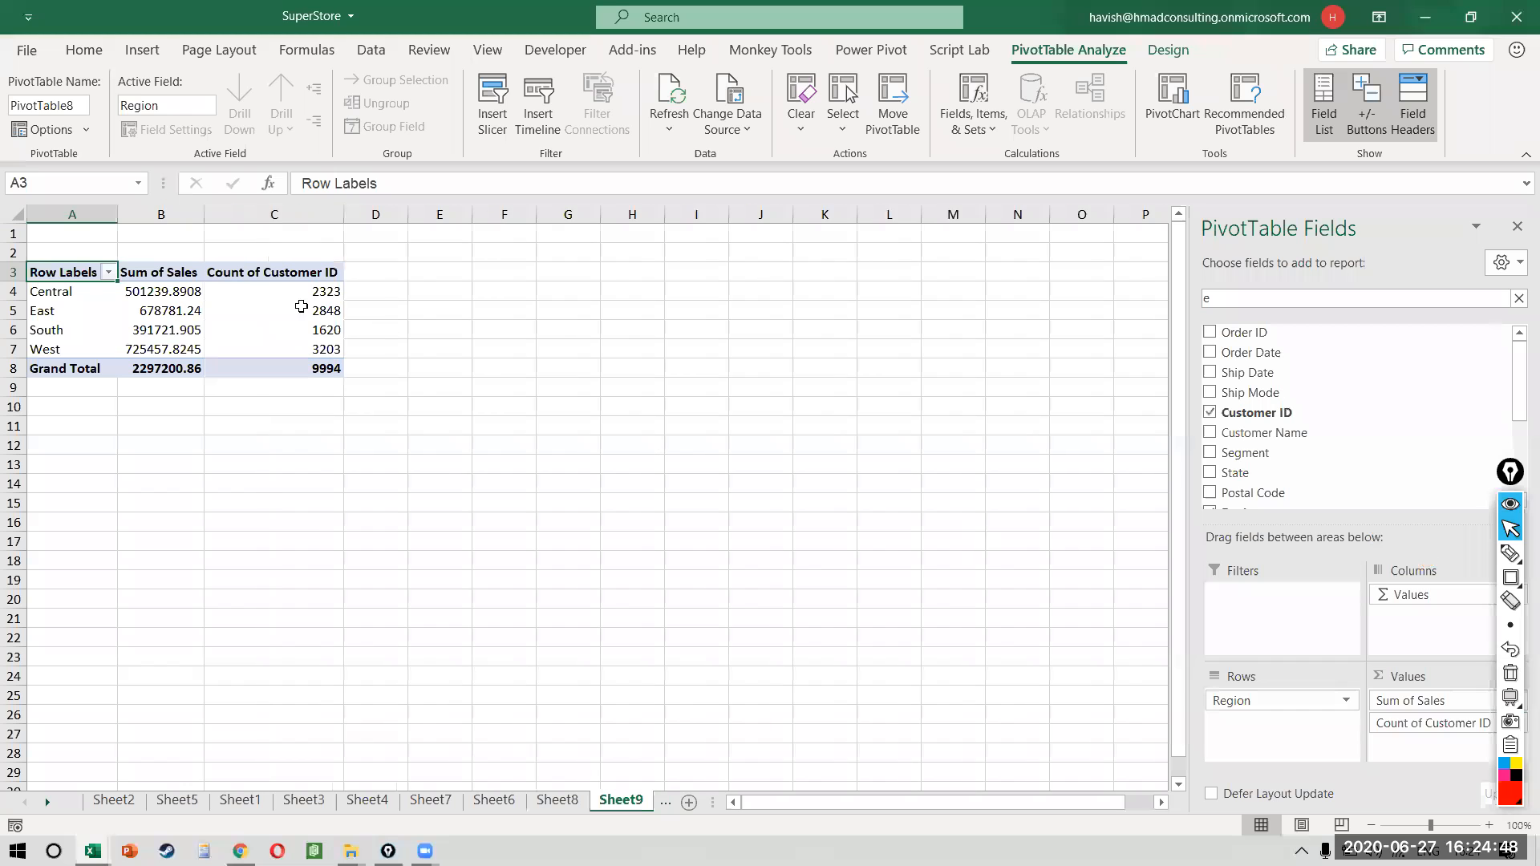
- Try moving Customer ID from the values to the rows beneath Region, and undo the move
drag(1428, 723, 1283, 723)
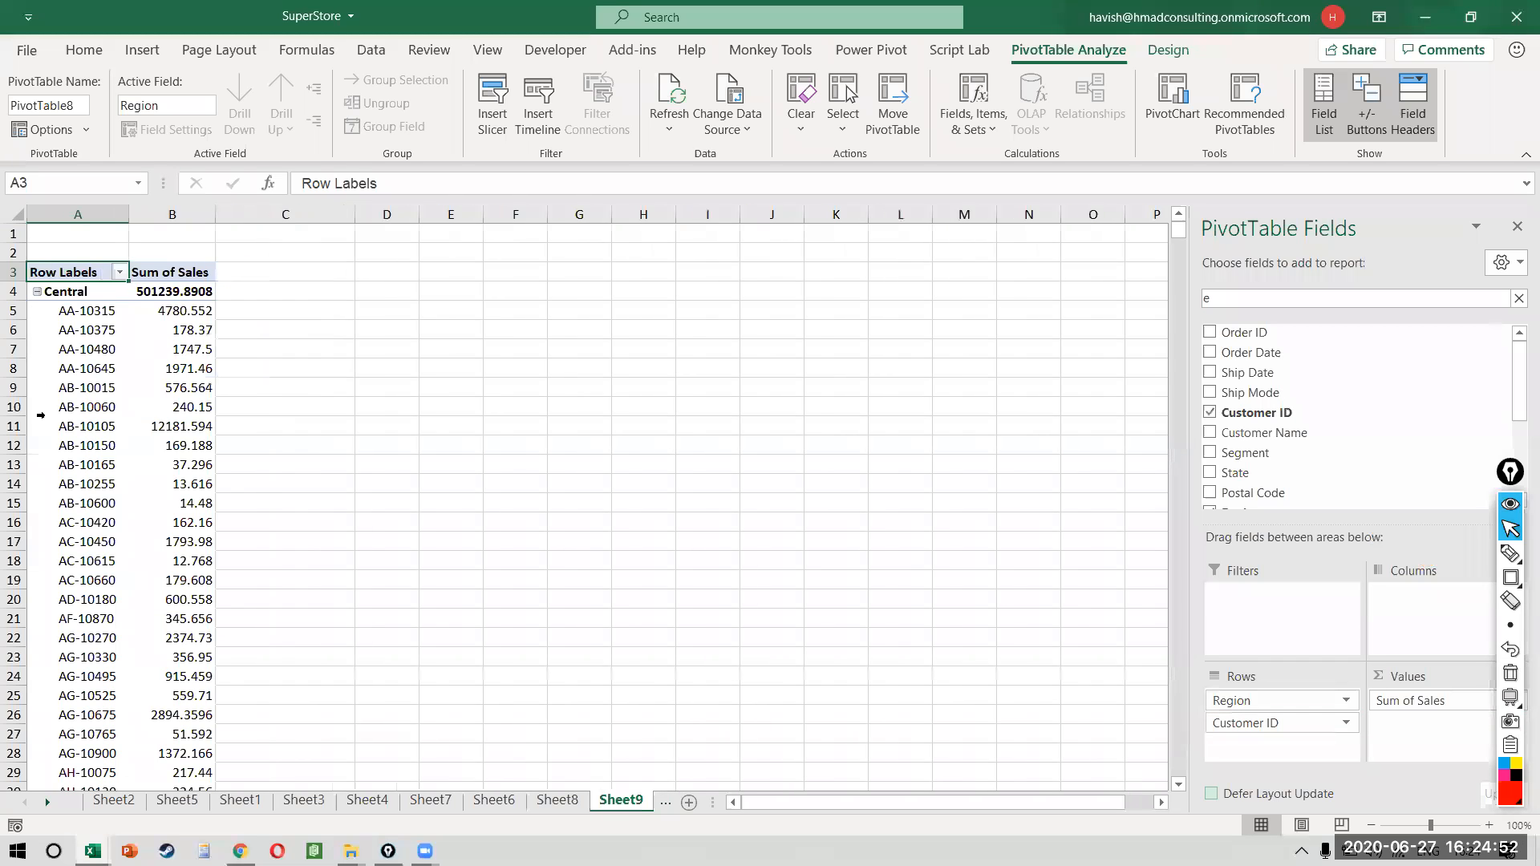
click(105, 409)
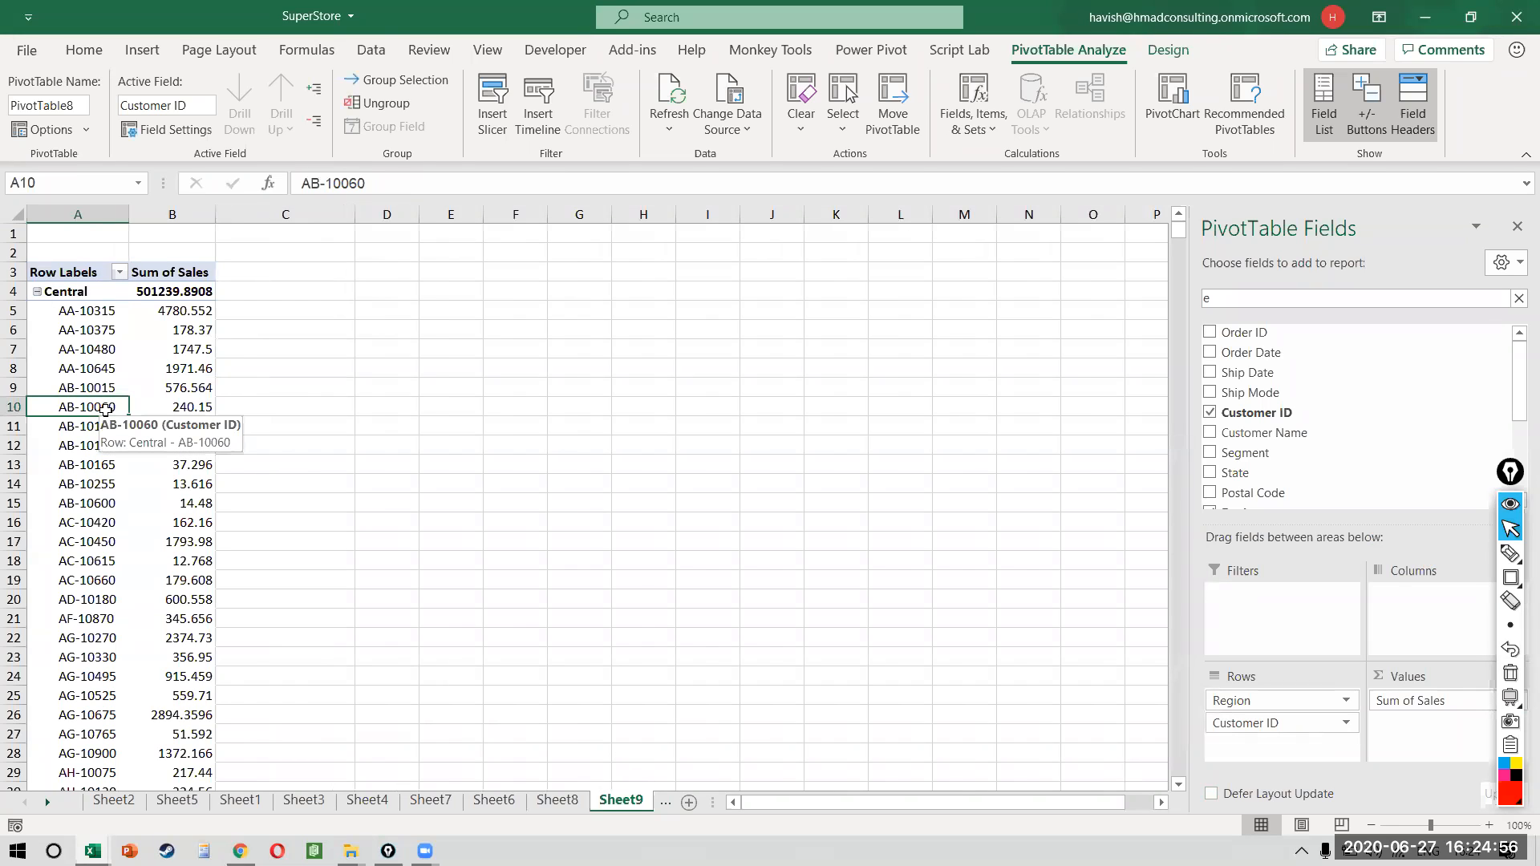
key(ctrl+z)
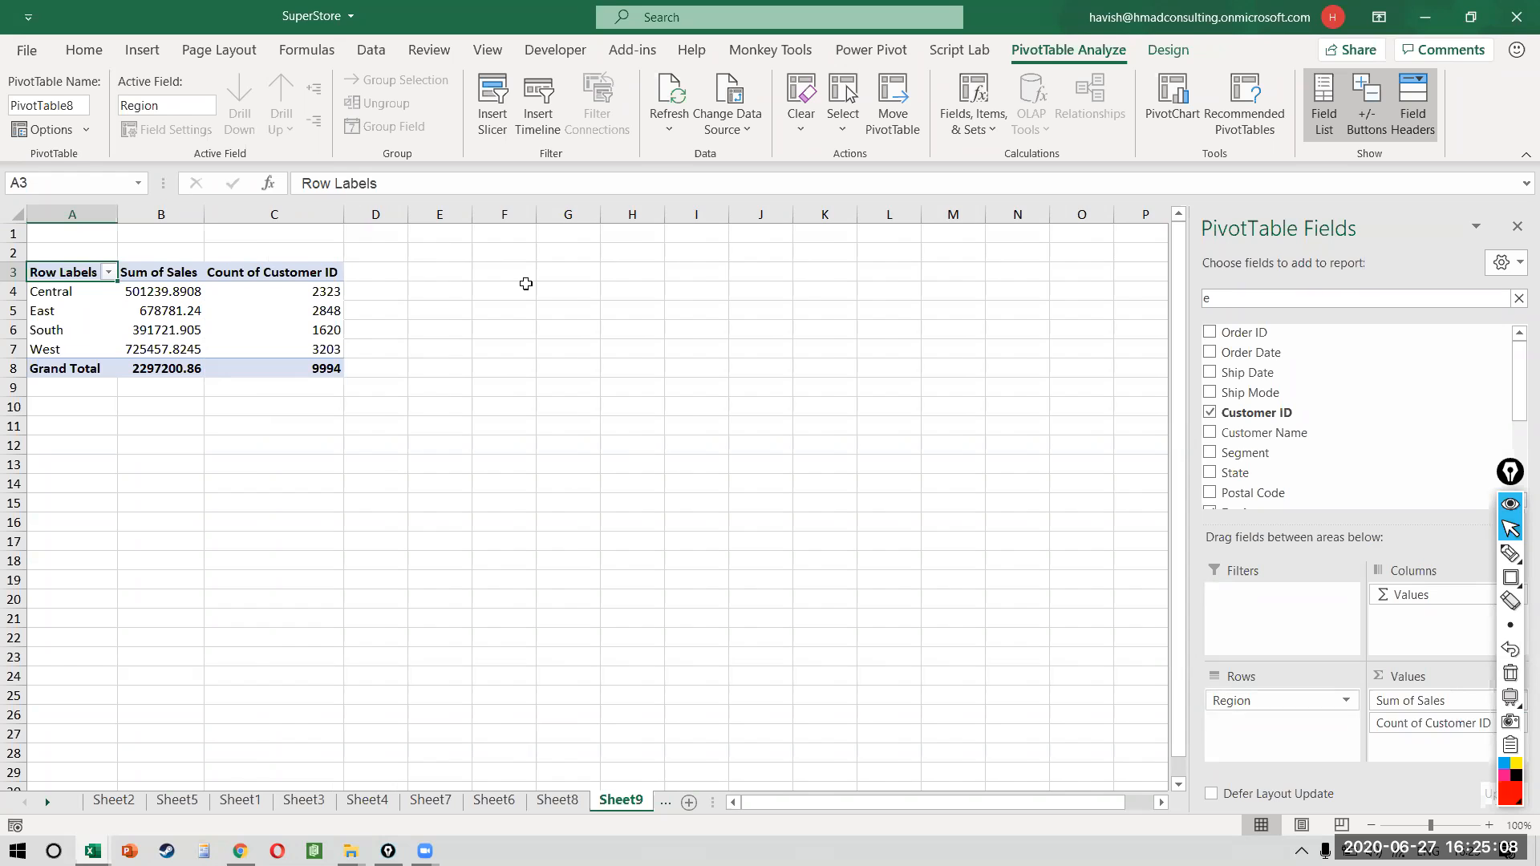
- Switch to the Book9 workbook and enter the heading CUSTOMER NAME in B2 with A in each of B3:B6
click(526, 284)
key(alt+Tab)
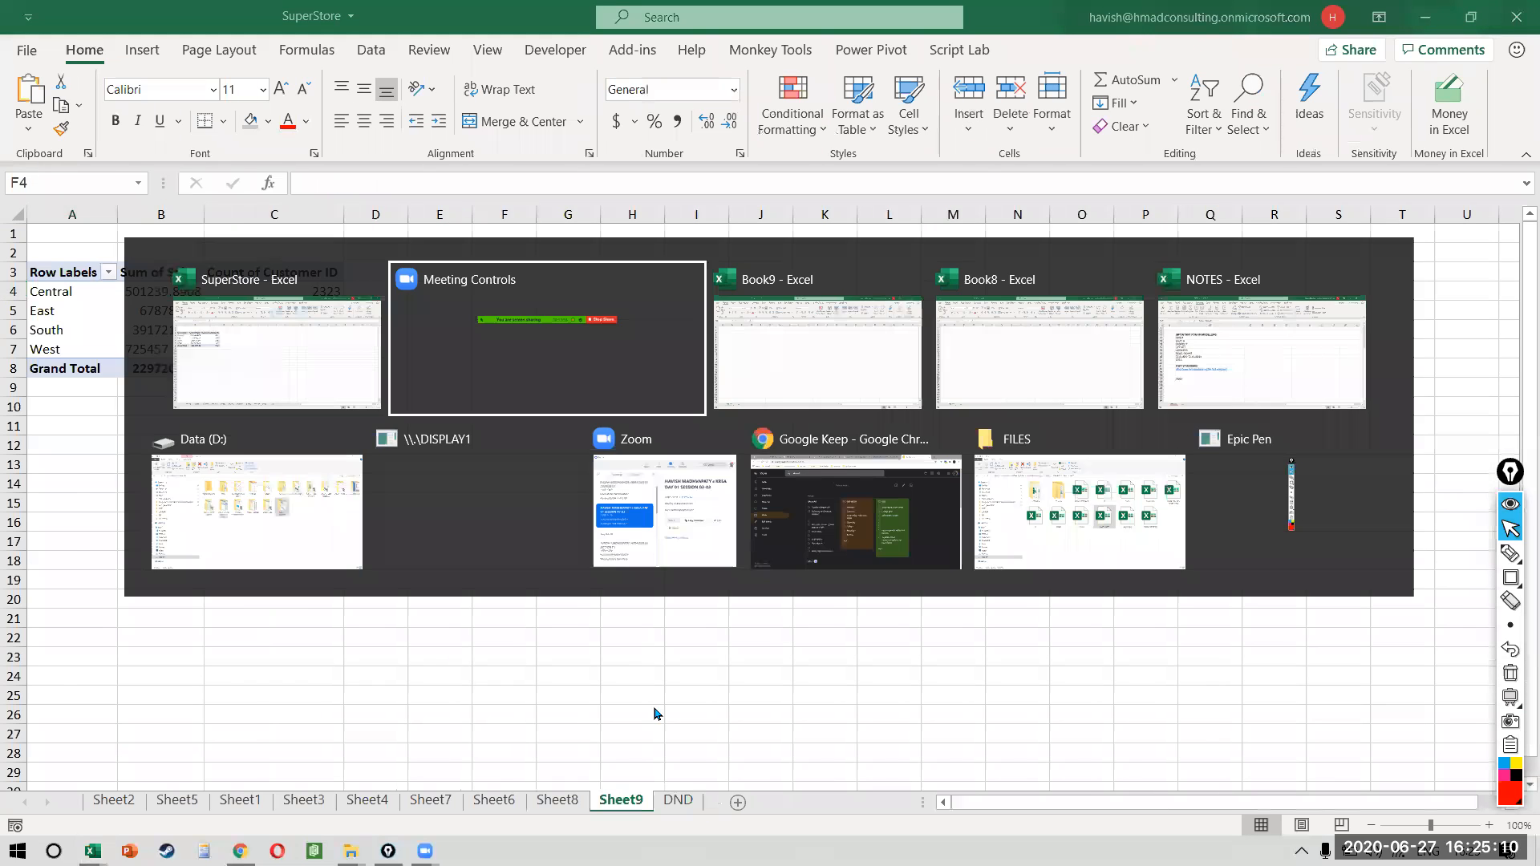
key(Tab)
scroll(172, 289, up, 4)
click(174, 287)
key(Caps_Lock)
text(CUS)
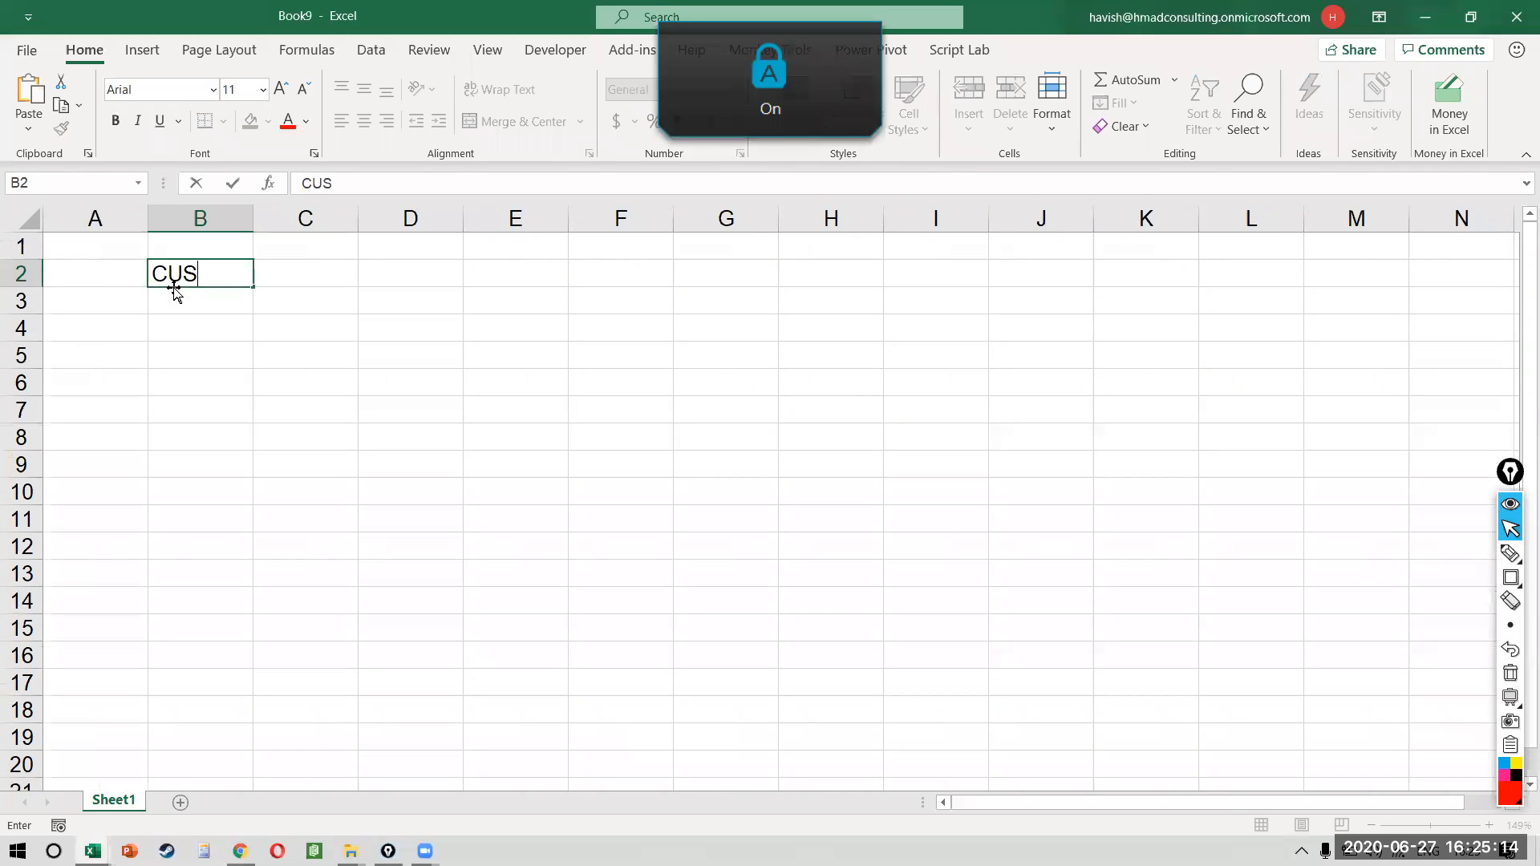
text(TOMER NAME A A A A)
- Enter the heading VALUES in C2 and the value 1000 in C3
key(Tab)
key(Up)
key(Up)
key(Up)
key(Up)
text(VALUES)
key(Return)
text(1000)
key(Return)
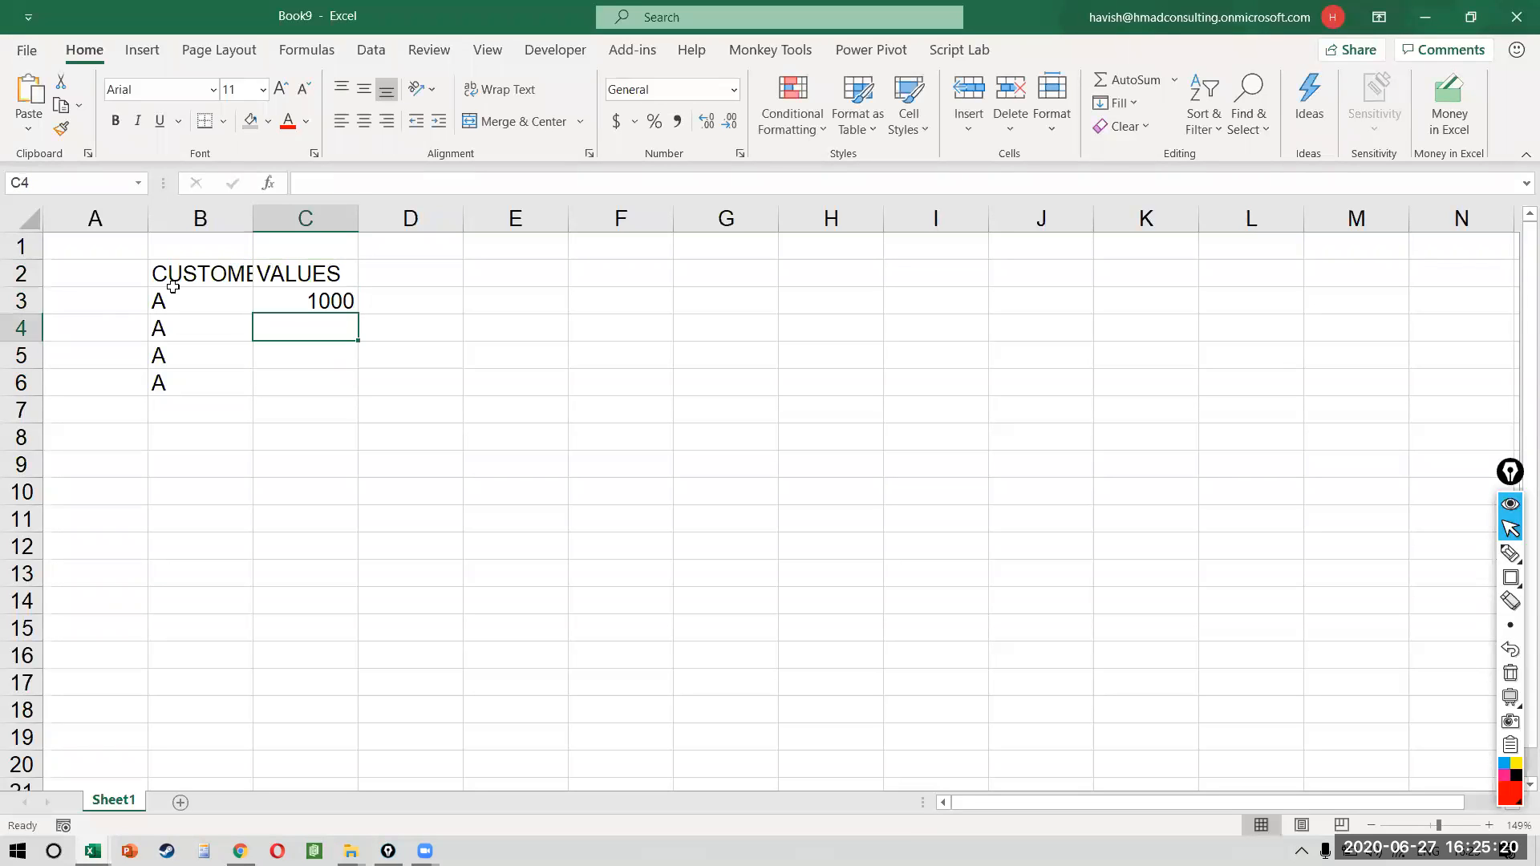
- Fill 1000 down through C6 and widen columns B and C
key(Up)
key(shift+Down)
key(shift+Down)
key(shift+Down)
key(ctrl+d)
drag(254, 224, 376, 218)
drag(482, 215, 579, 217)
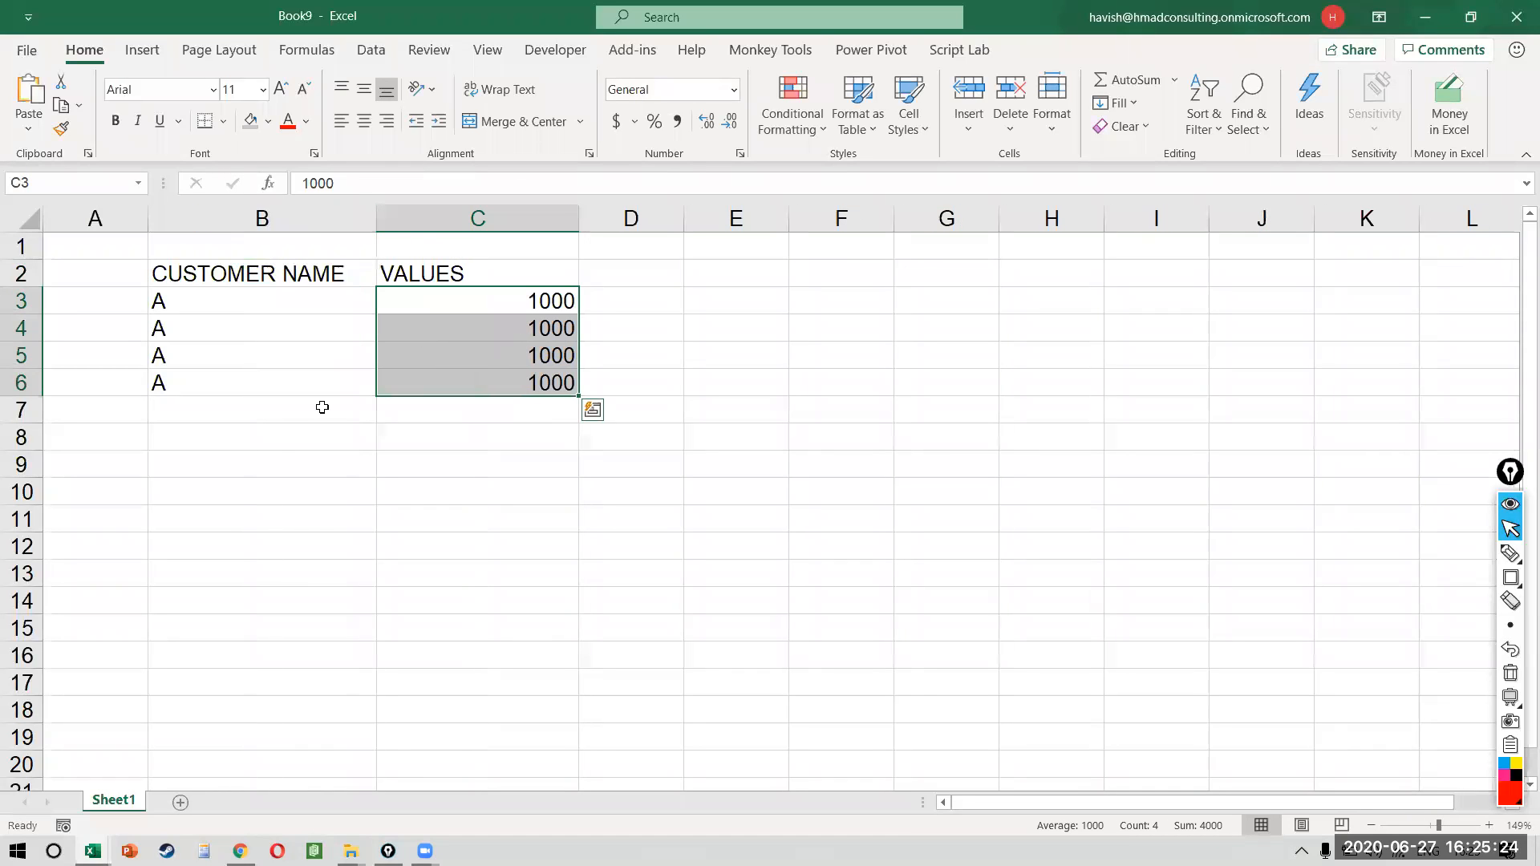
- Add customer B in each of B7:B10 and enter 20 in C7
click(322, 408)
text(B B B B)
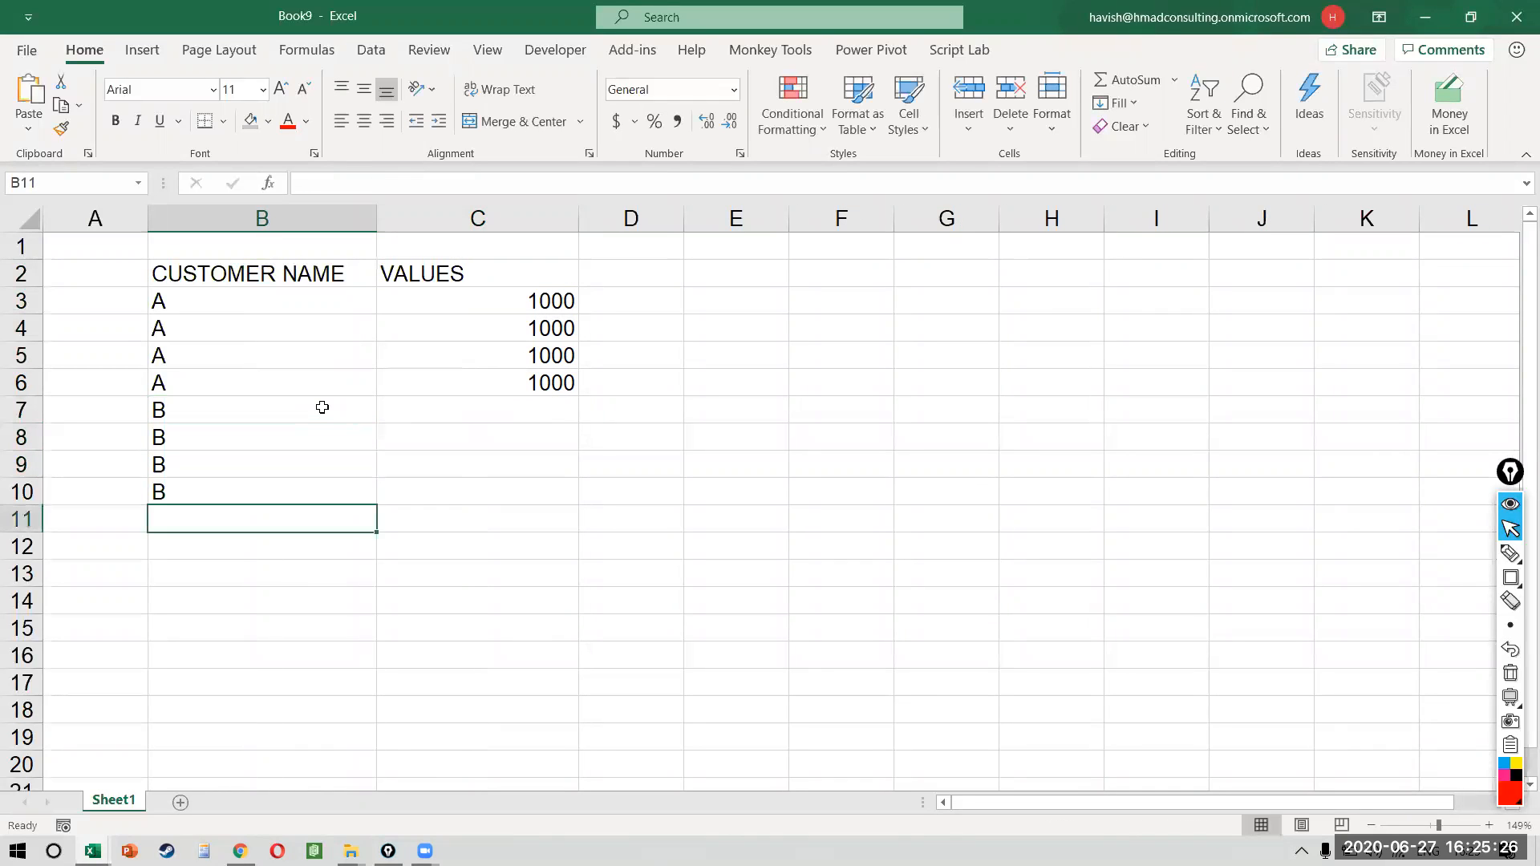
key(Right)
key(Up)
key(Up)
key(Up)
key(Up)
text(20)
key(Return)
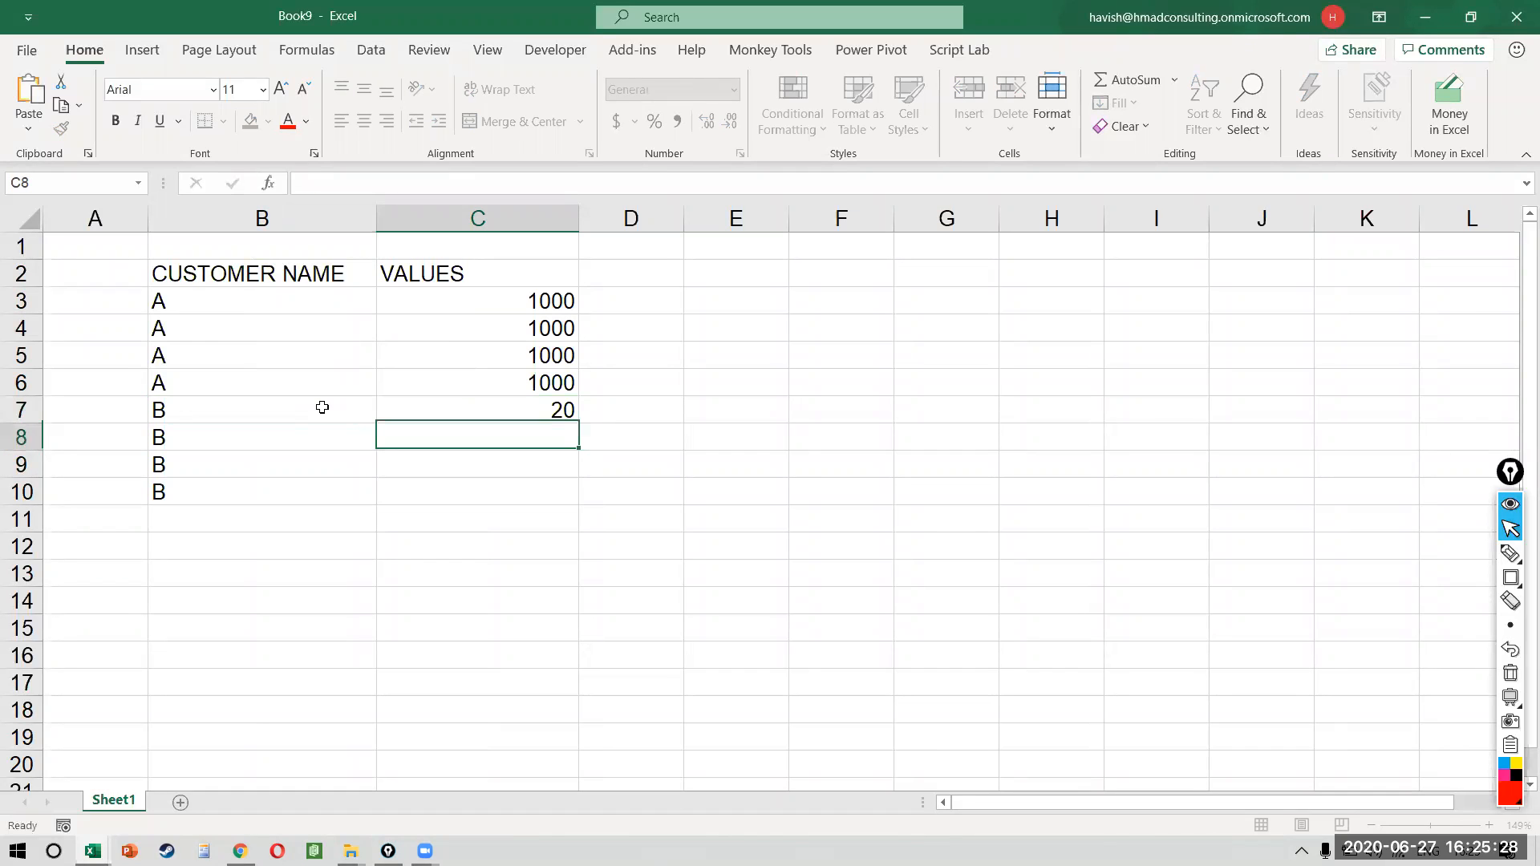
- Fill the value 20 down from C7 through C10
key(Up)
key(shift+Down)
key(shift+Down)
key(shift+Down)
key(ctrl+d)
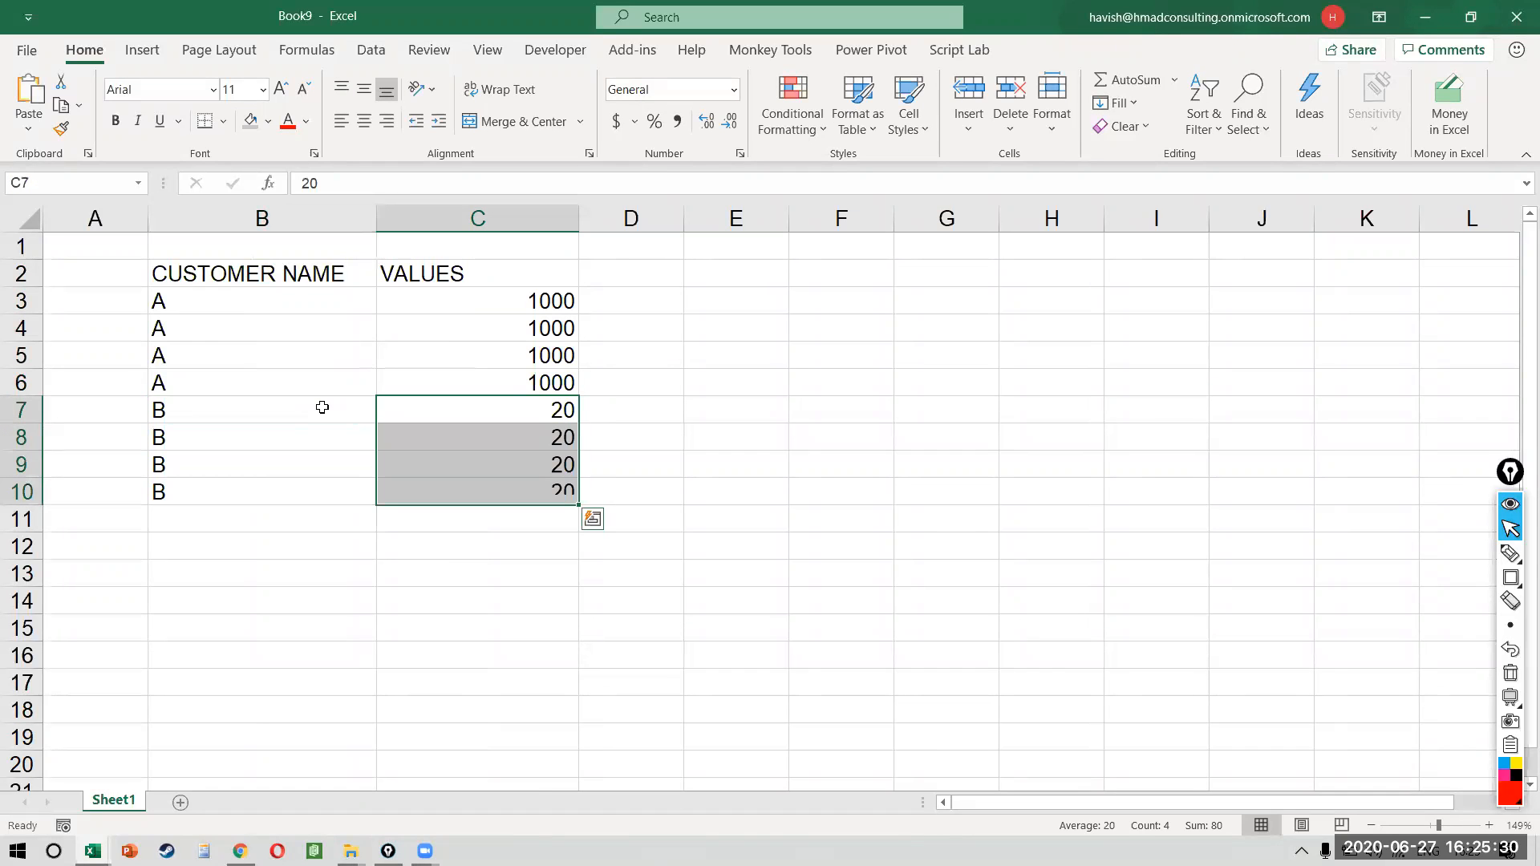
key(Left)
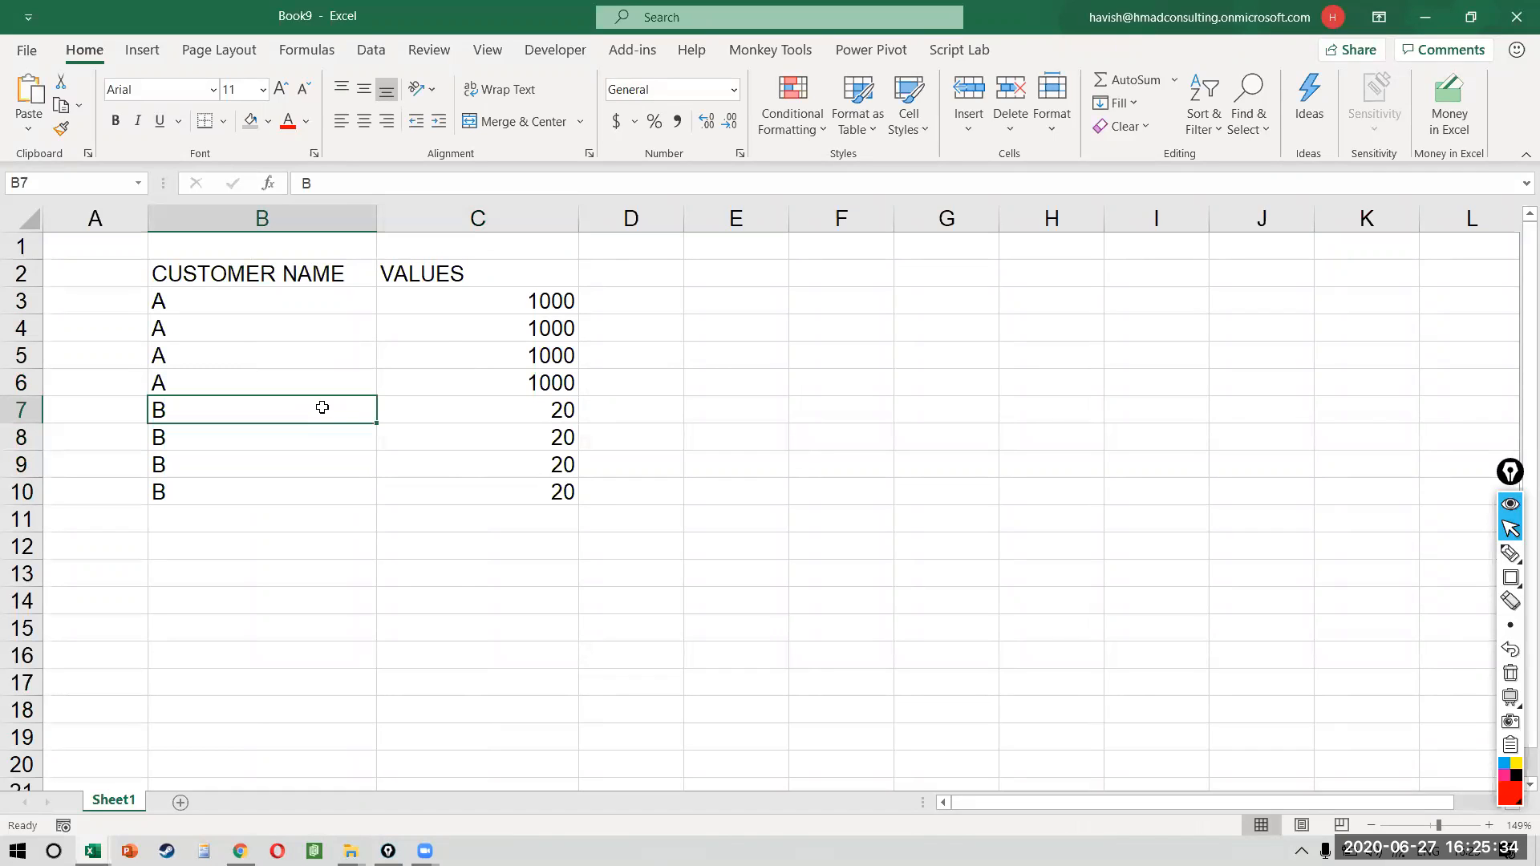
key(Up)
key(Up)
key(Up)
key(Up)
key(Up)
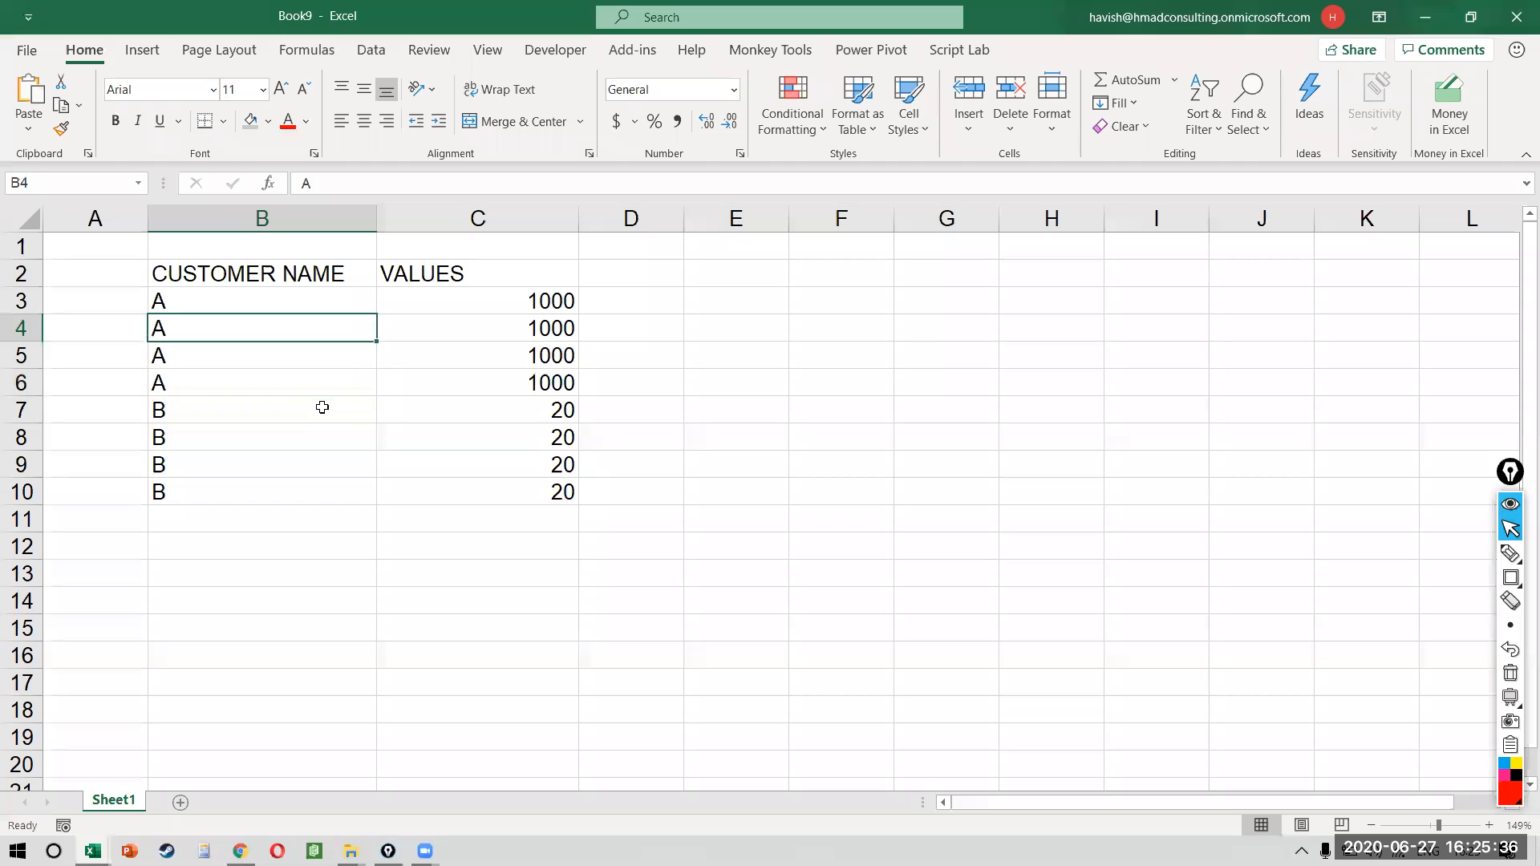
key(ctrl+a)
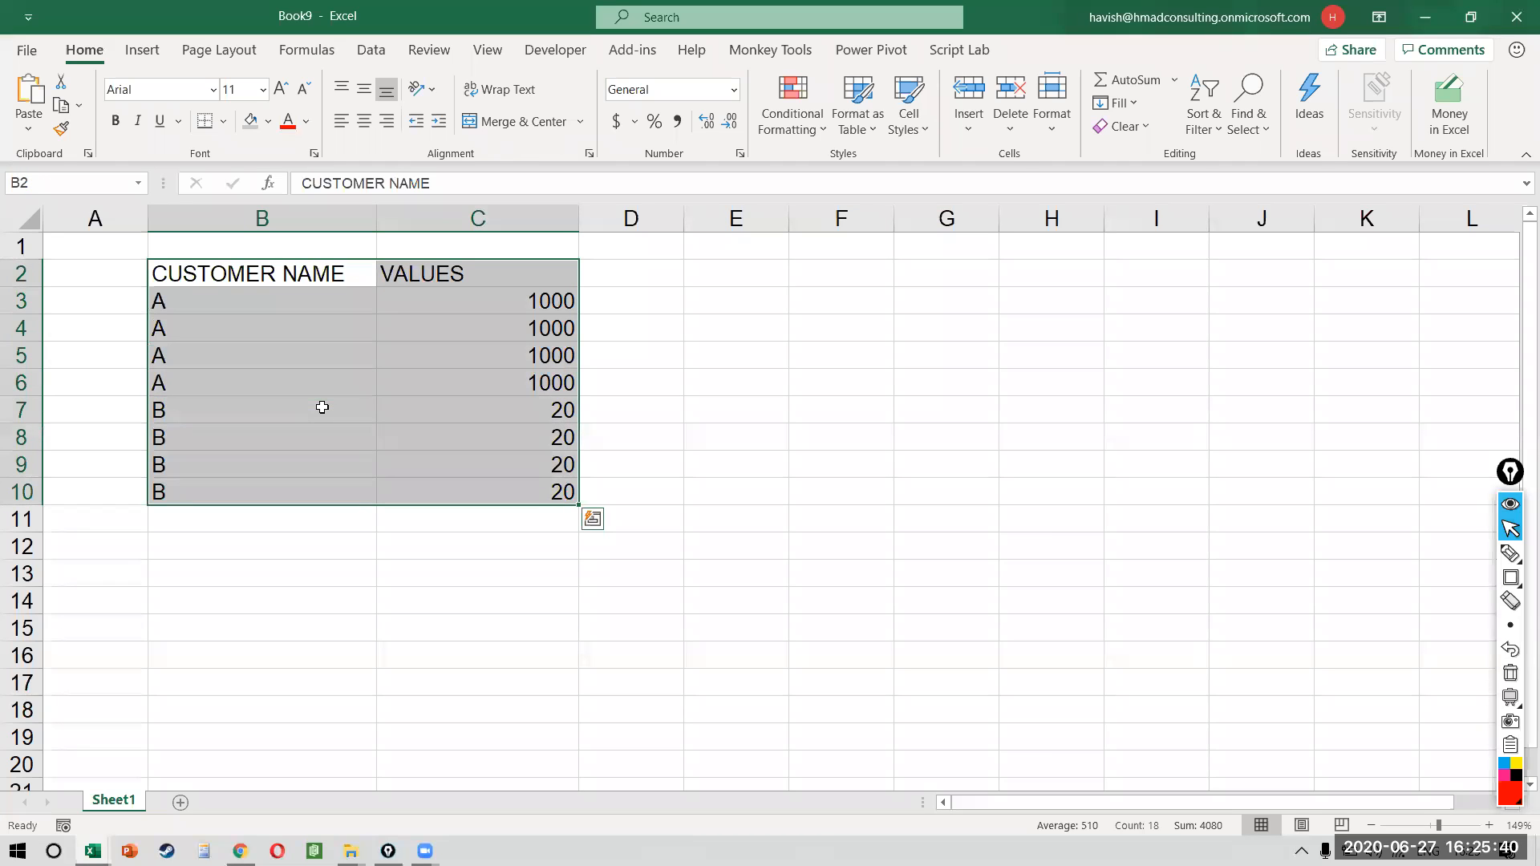
key(alt+n)
key(v)
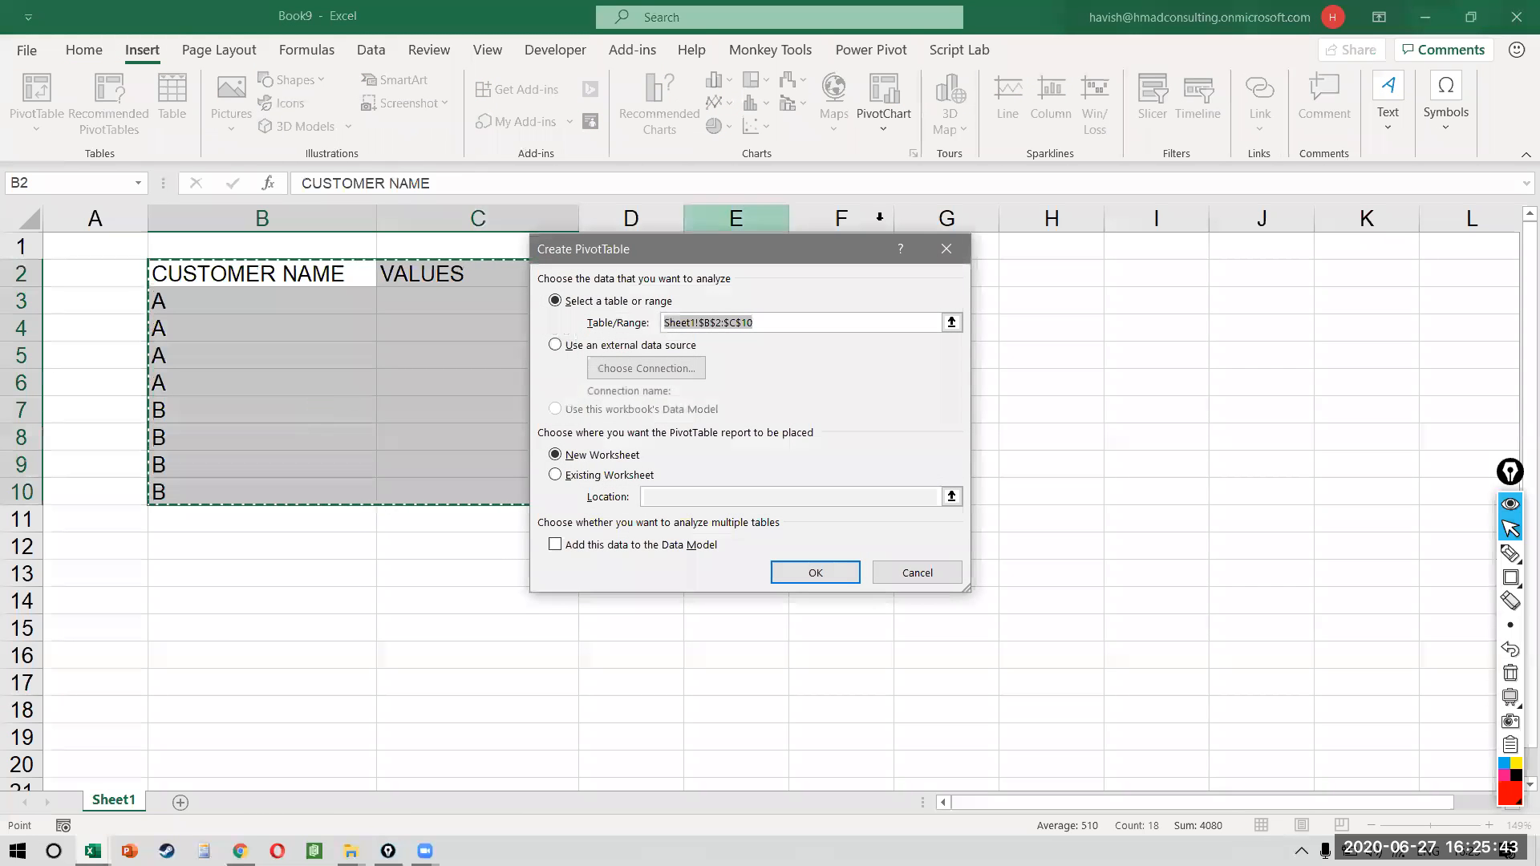
click(946, 249)
click(486, 308)
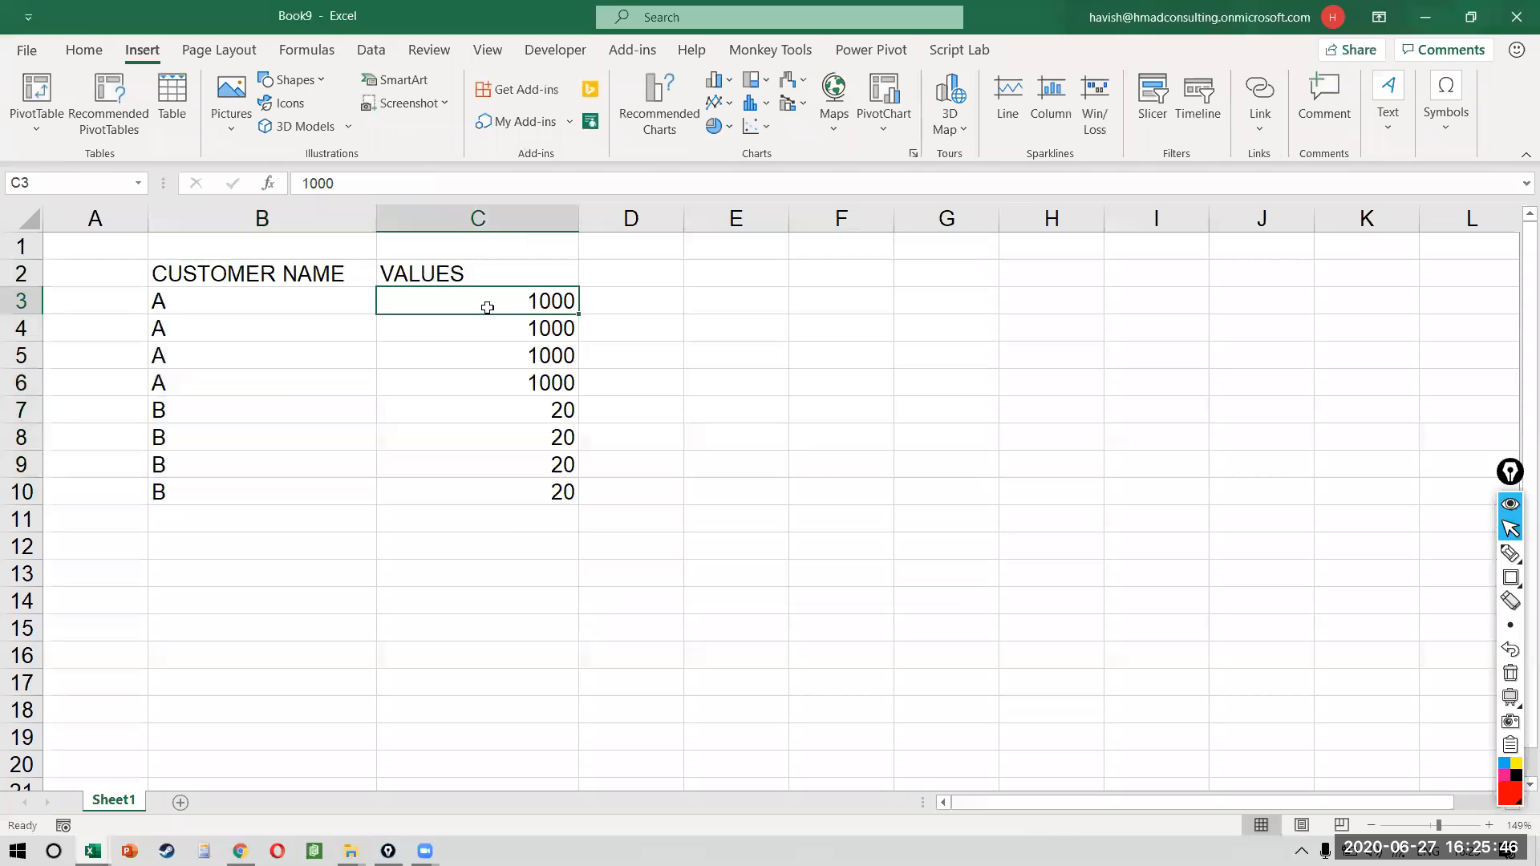
key(ctrl+a)
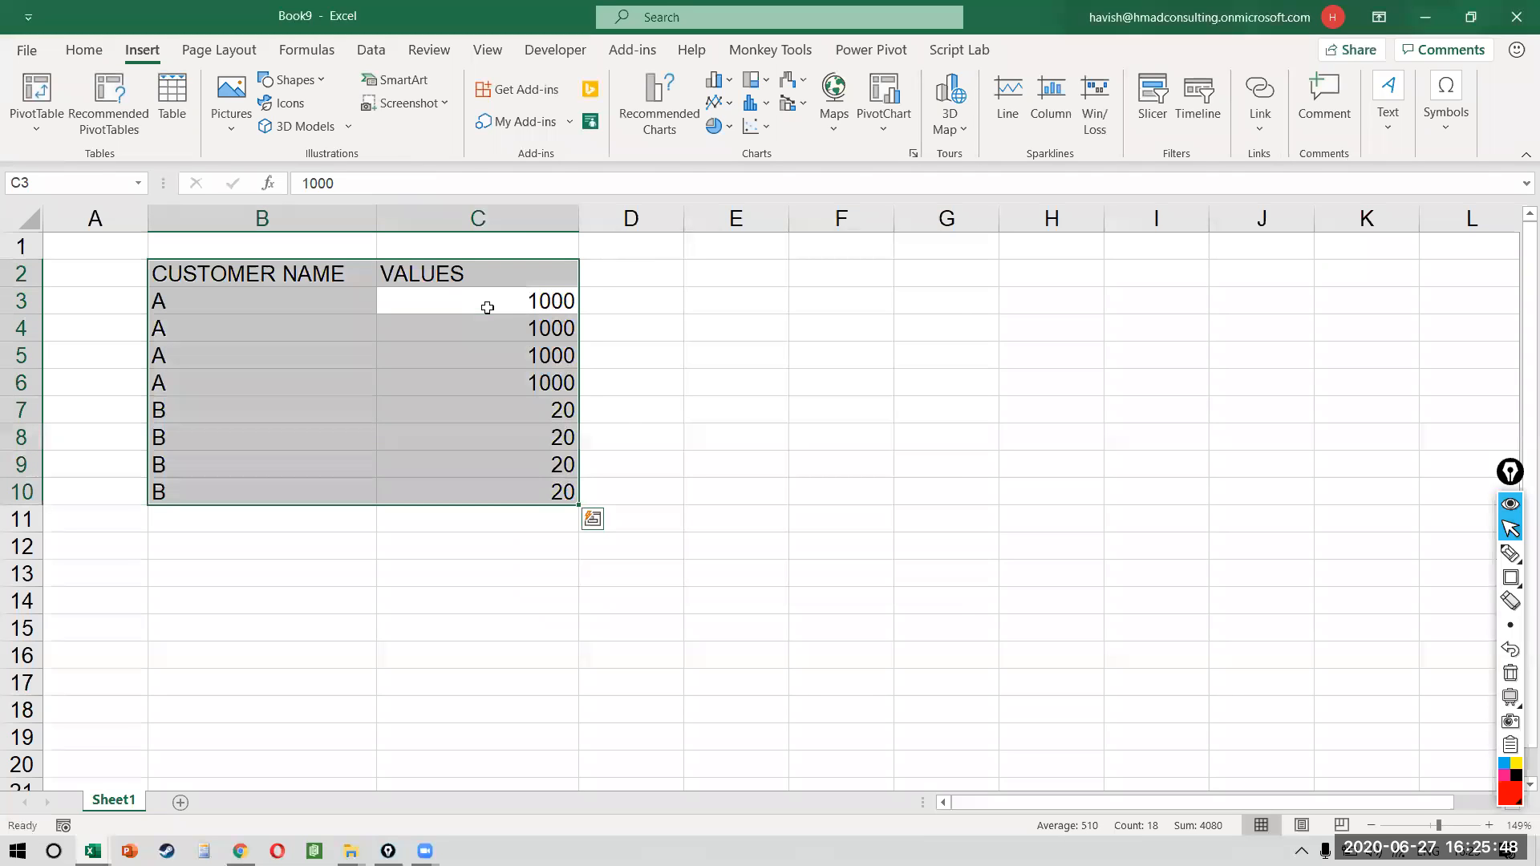
key(alt+n+v)
key(Escape)
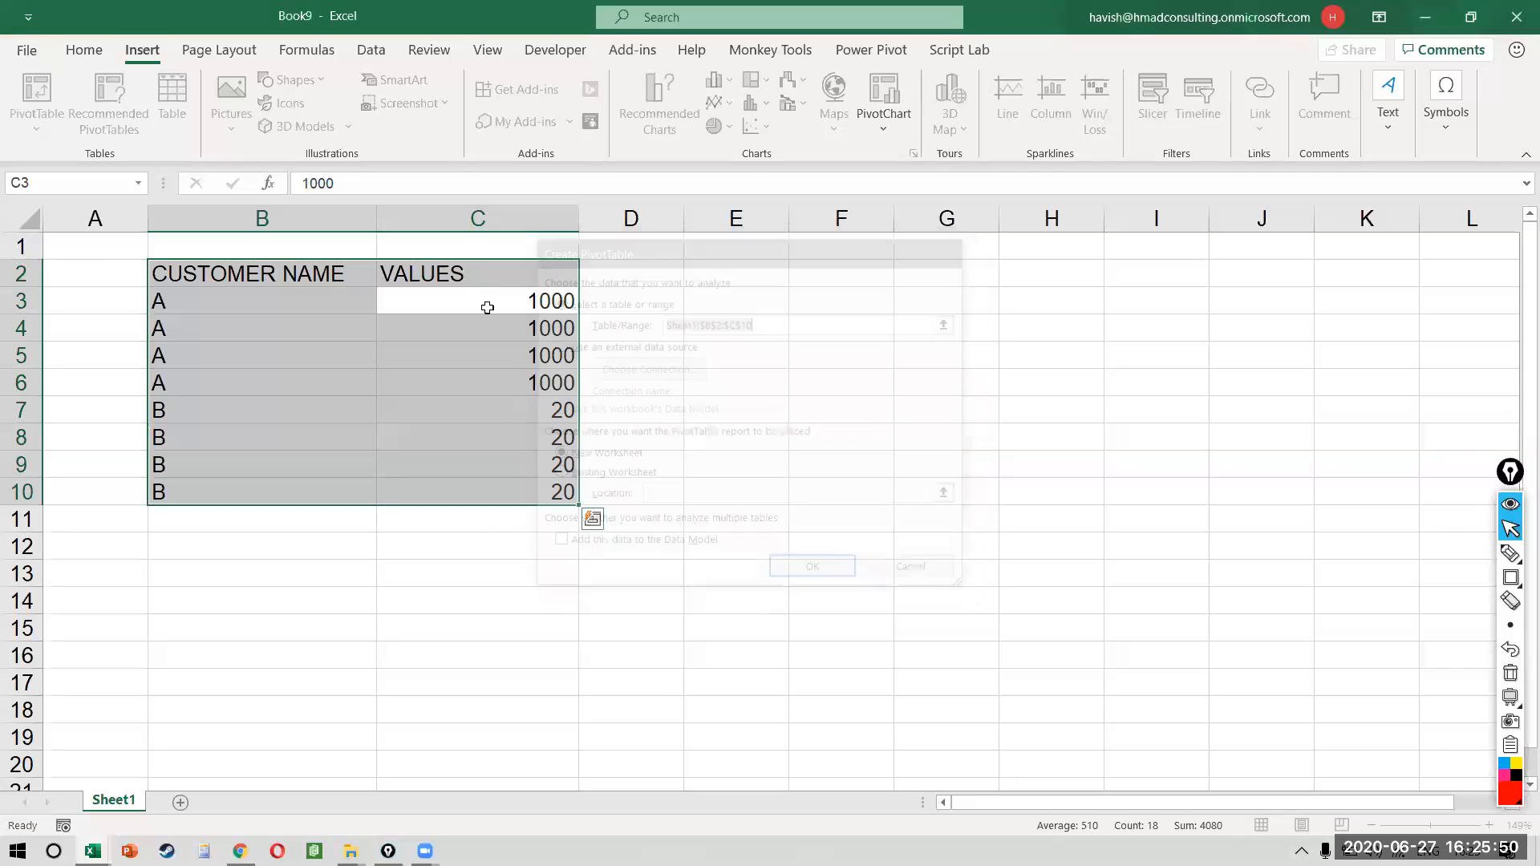
click(487, 307)
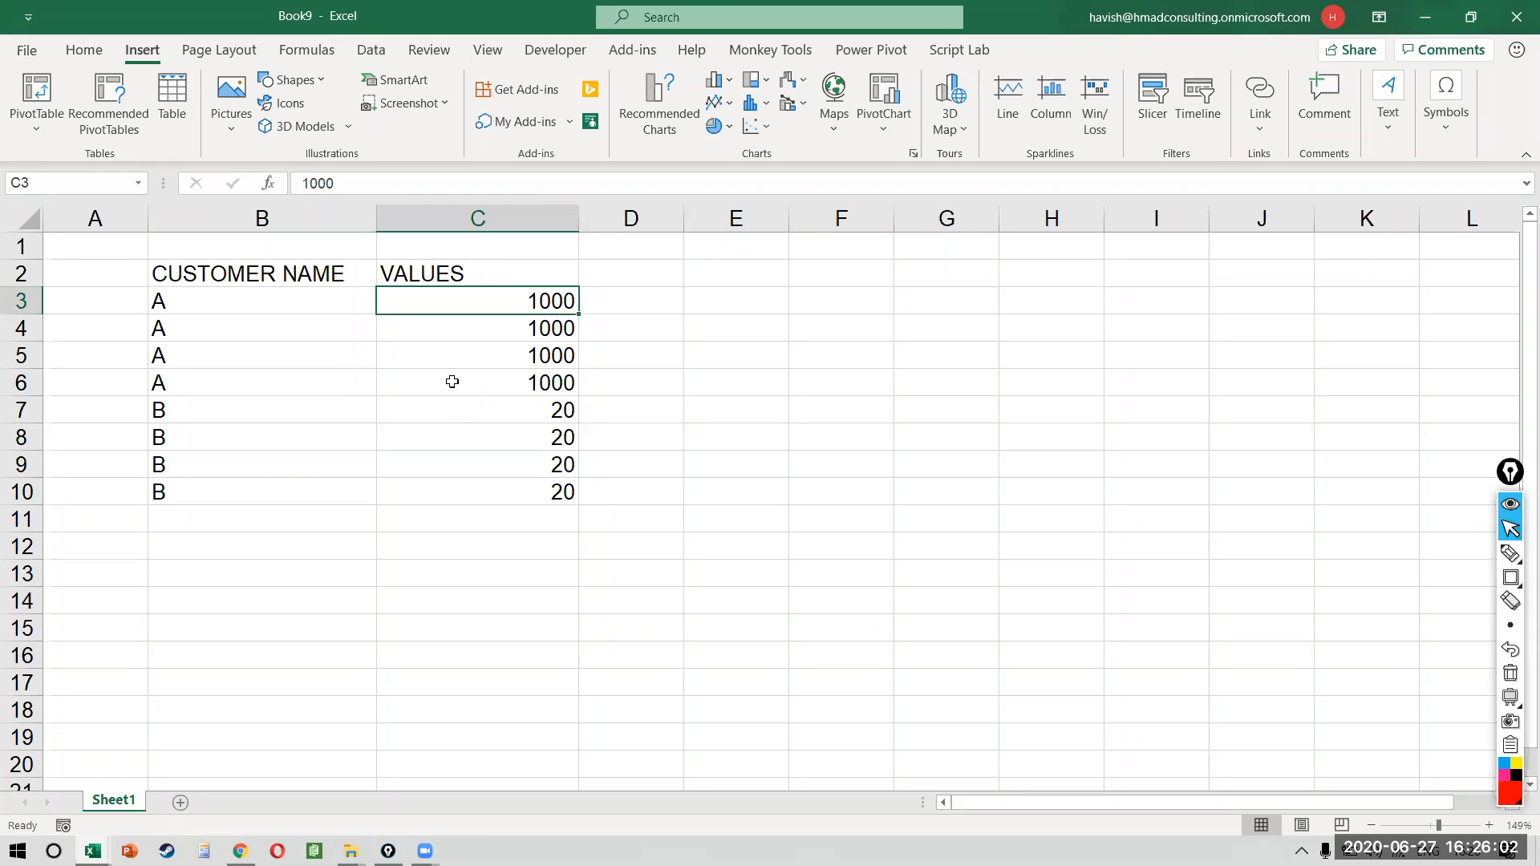
- Left-align the entire VALUES column
key(Up)
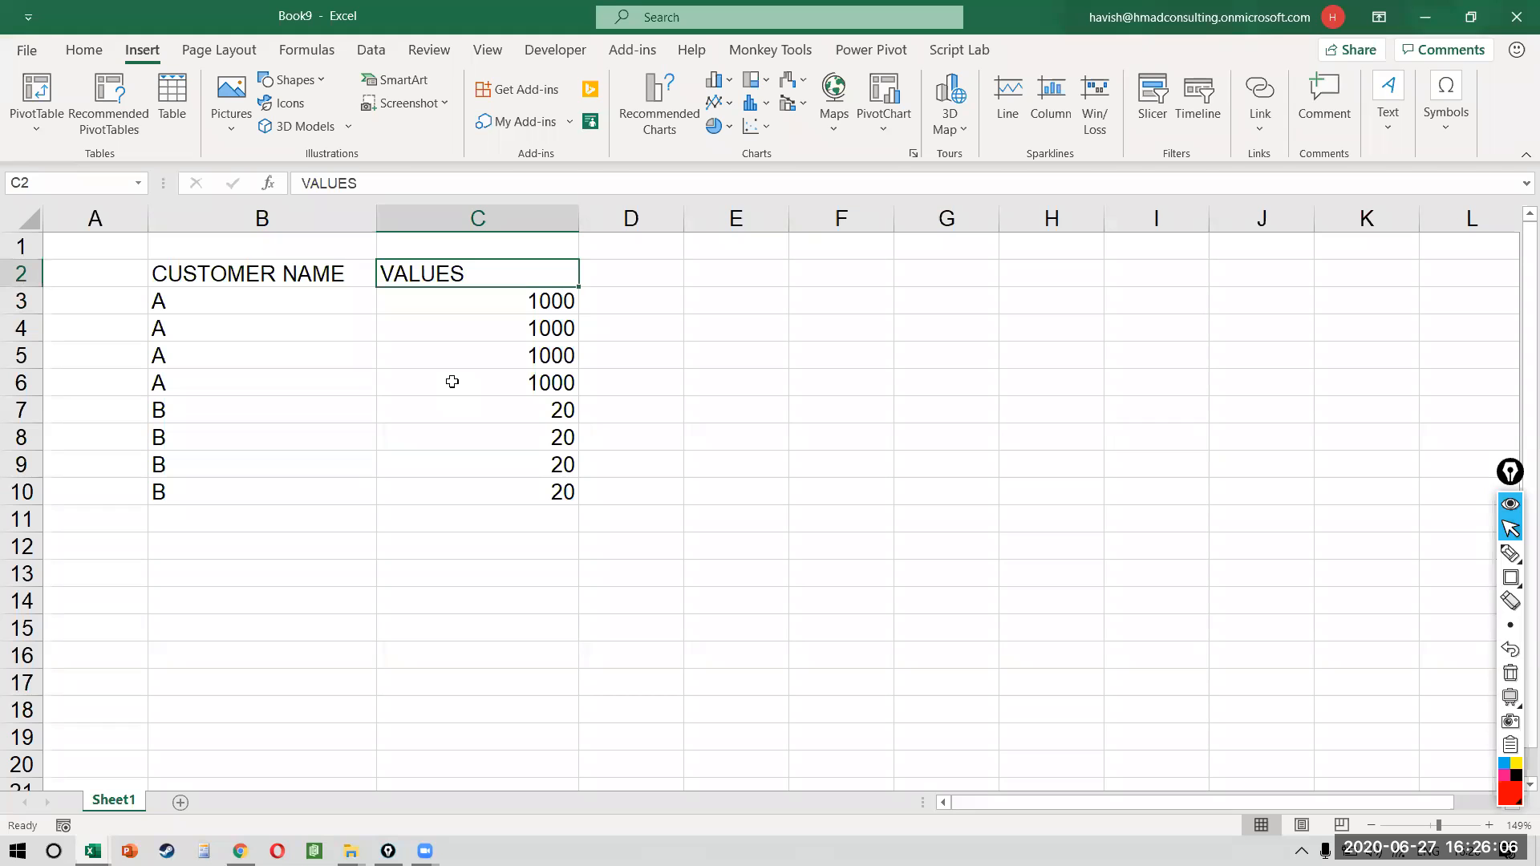
key(ctrl+space)
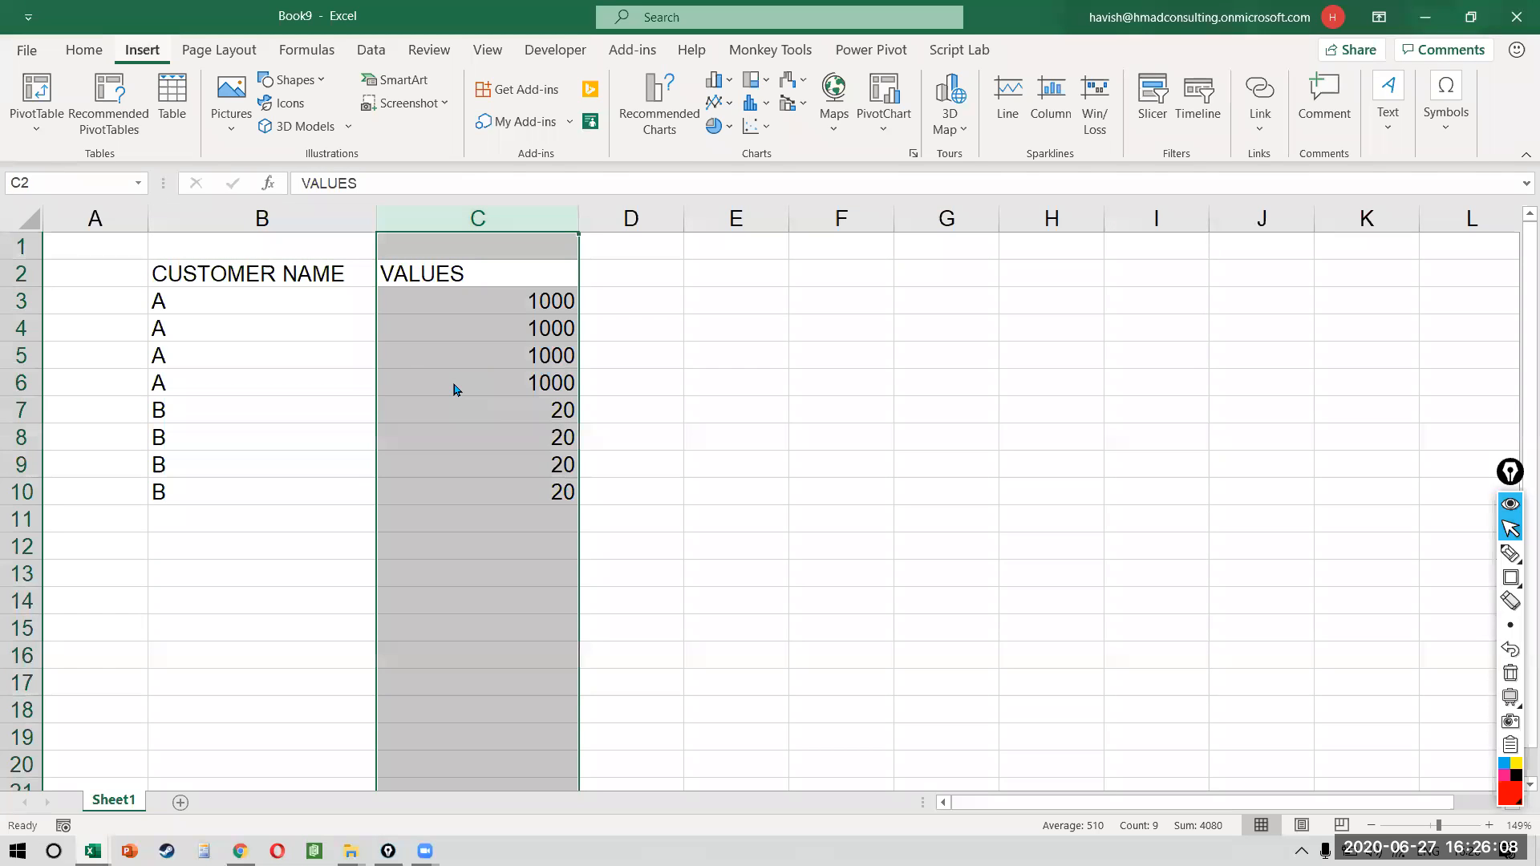
key(alt+h)
key(a)
key(l)
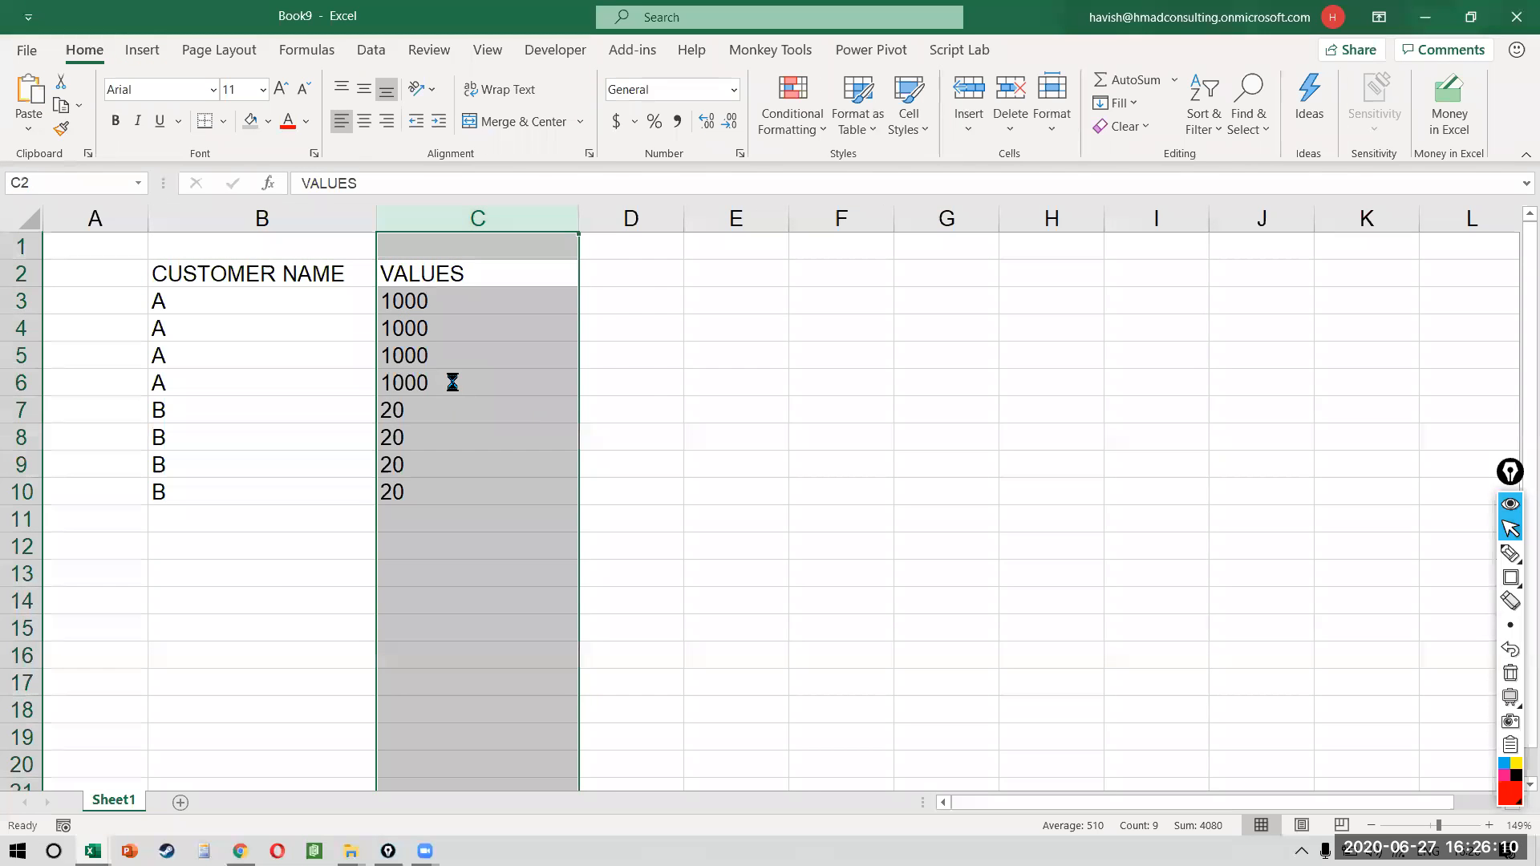
- Insert a column before VALUES and give it the heading CREDIT LIMIT in C2
key(ctrl+shift+plus)
key(Down)
key(Up)
text(CREDIT)
text( AL)
key(BackSpace)
key(BackSpace)
text(LII)
text(MIT)
key(Return)
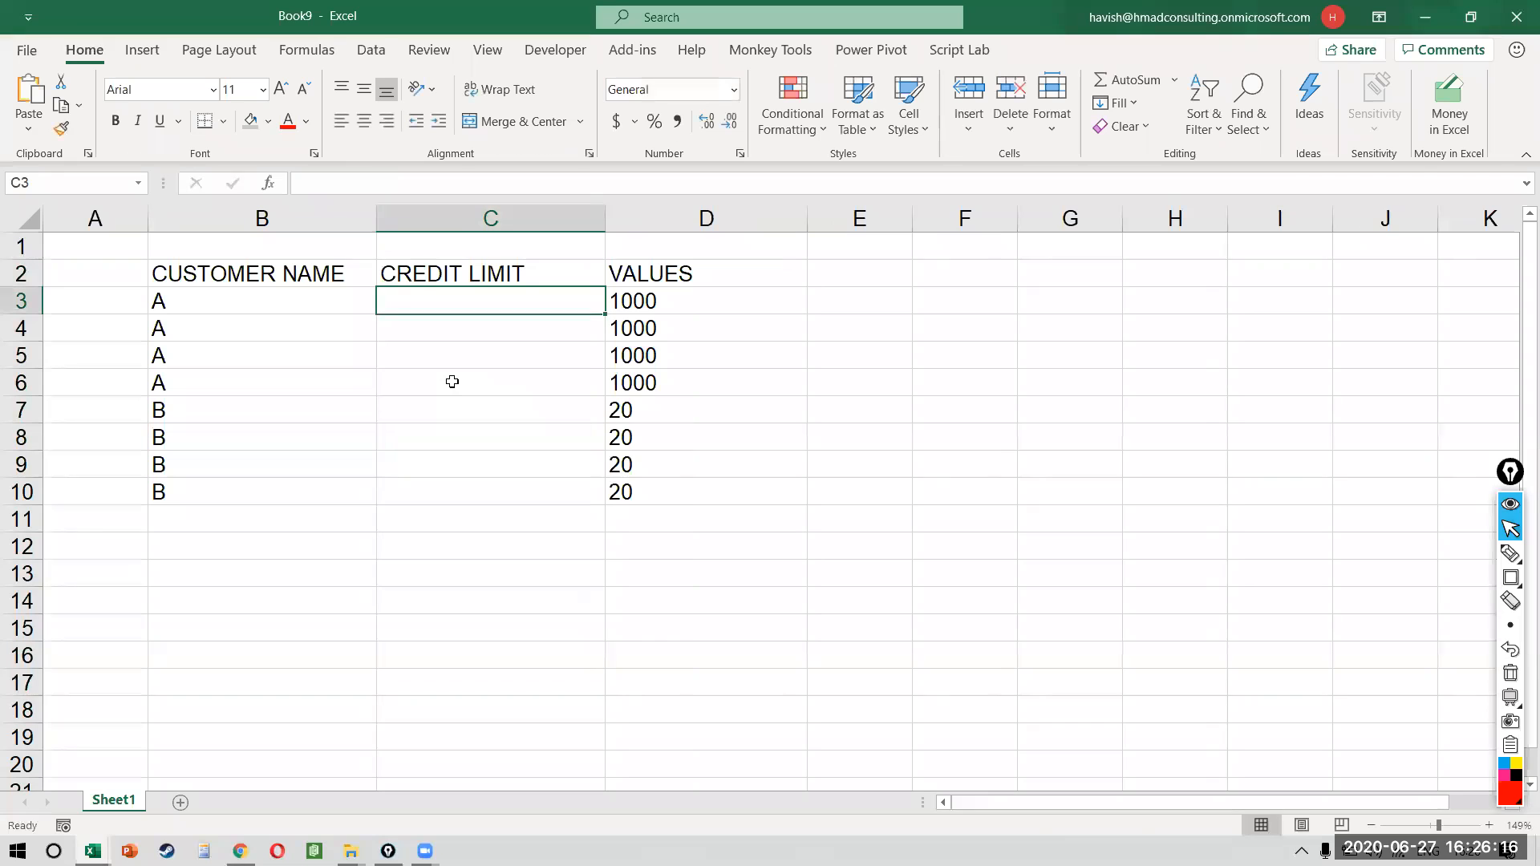
- Delete columns B through D, which hold the sample customer table
key(Down)
key(Up)
key(Left)
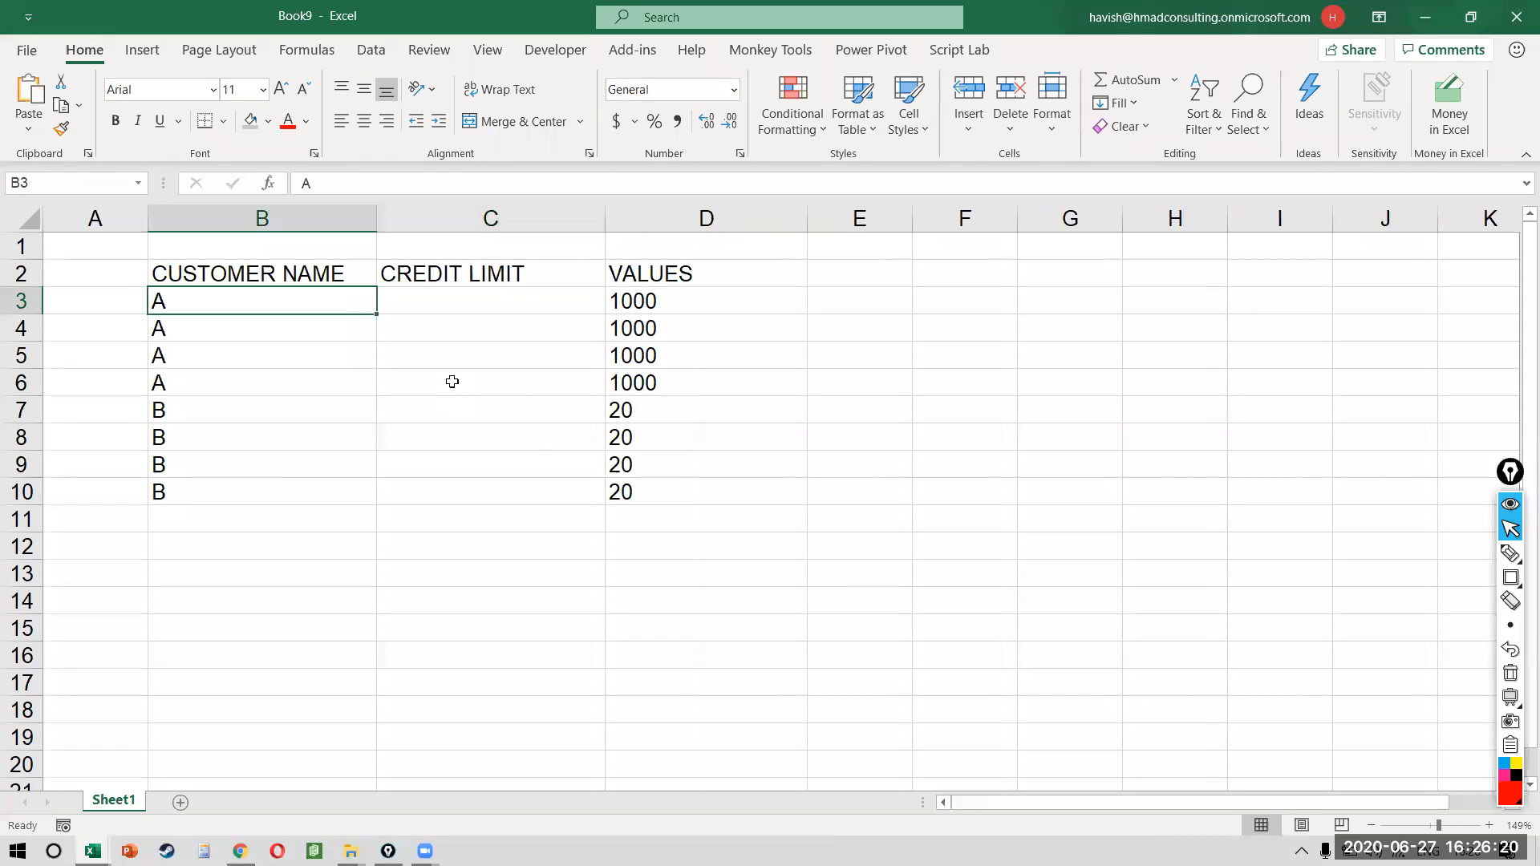
key(shift+Right)
key(shift+Right)
key(ctrl+space)
key(ctrl+minus)
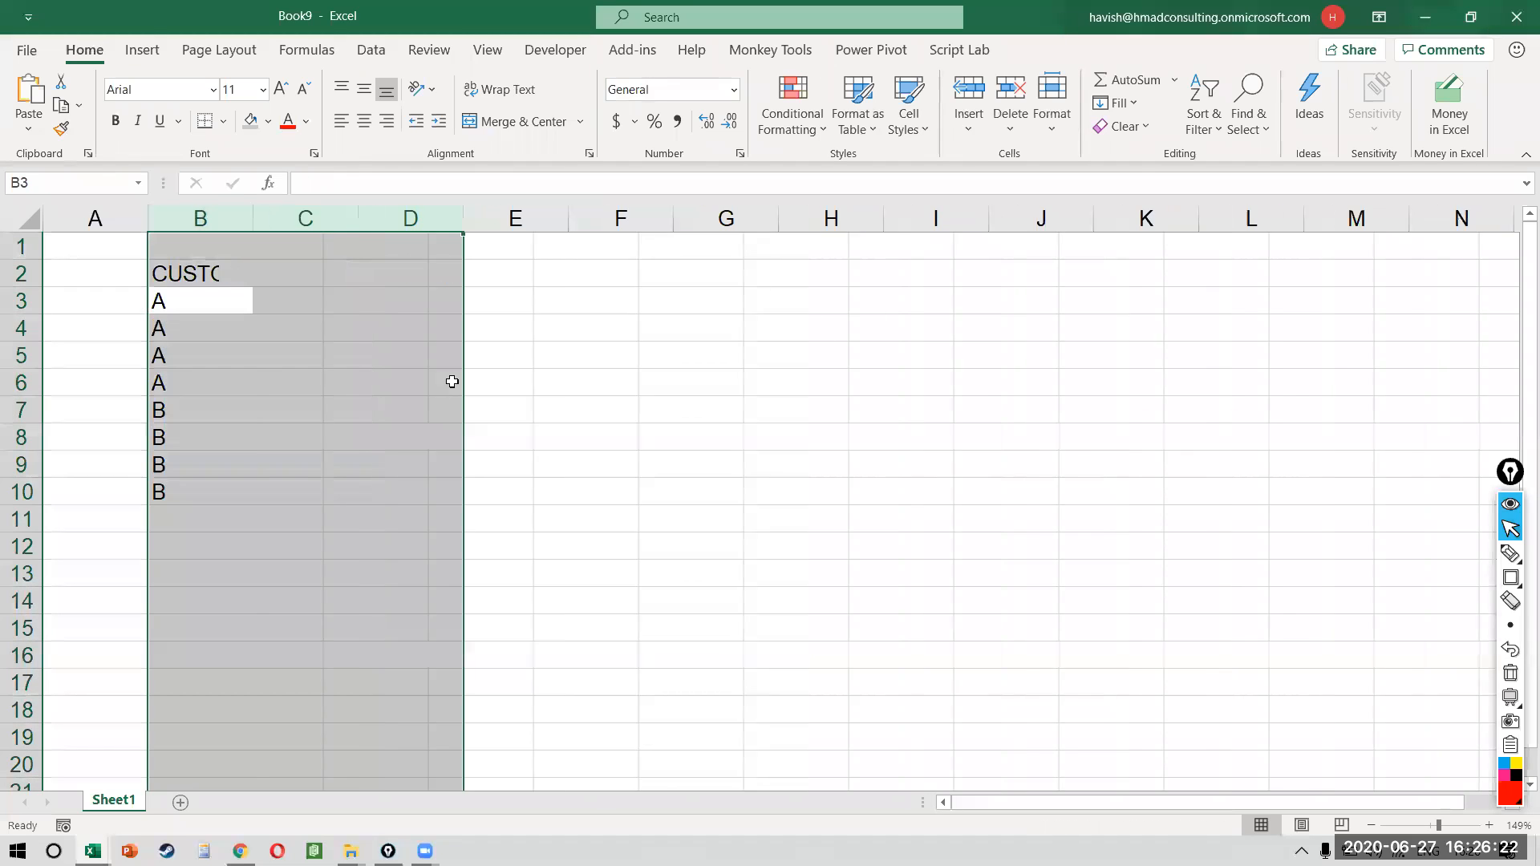
- Enter the headings REGION in B3 and COUNTRY in C3
click(258, 295)
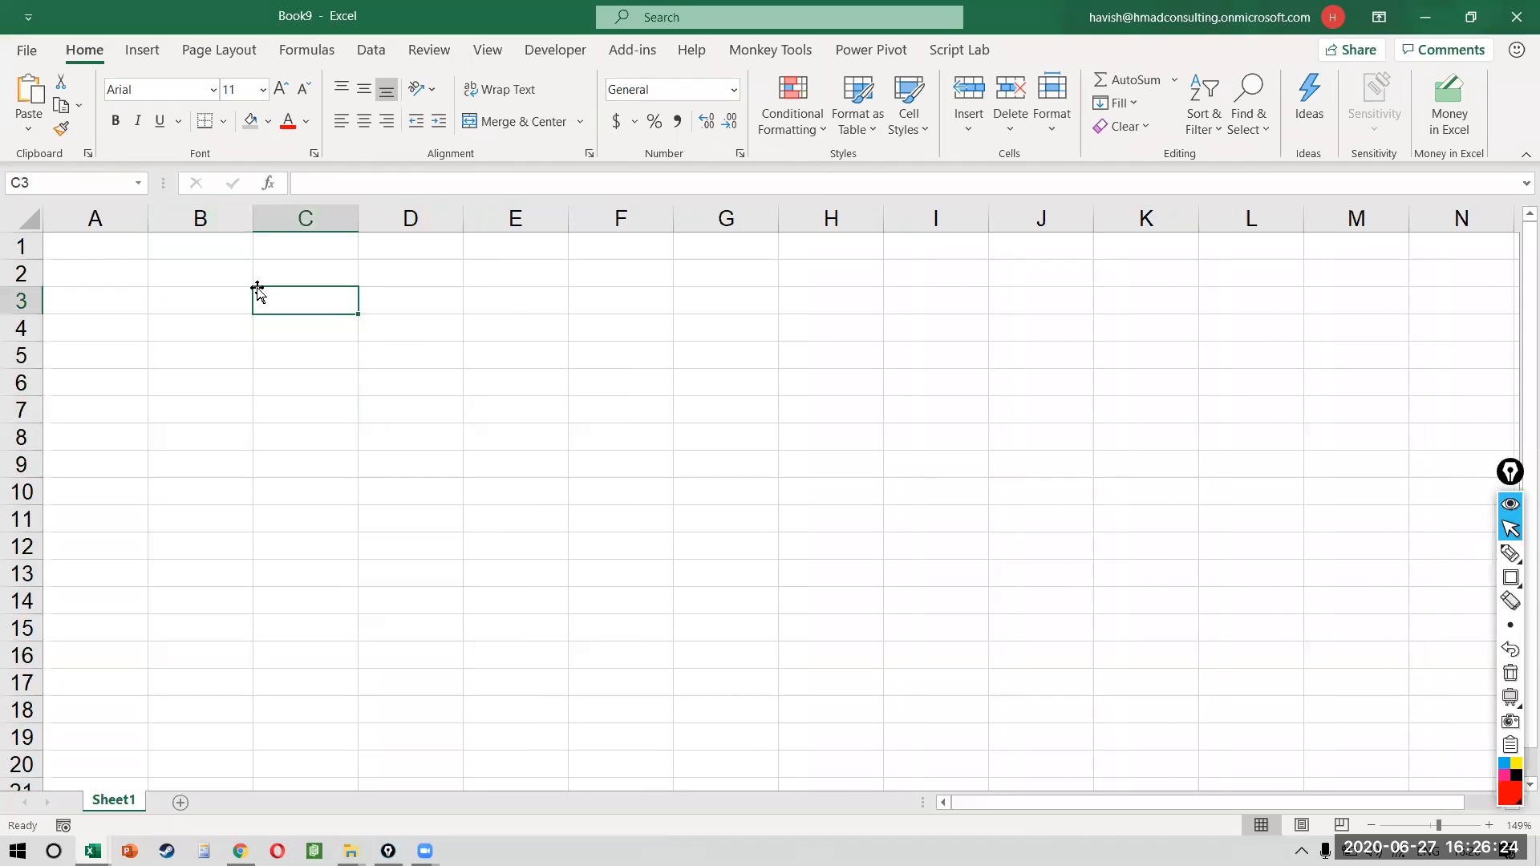
click(223, 299)
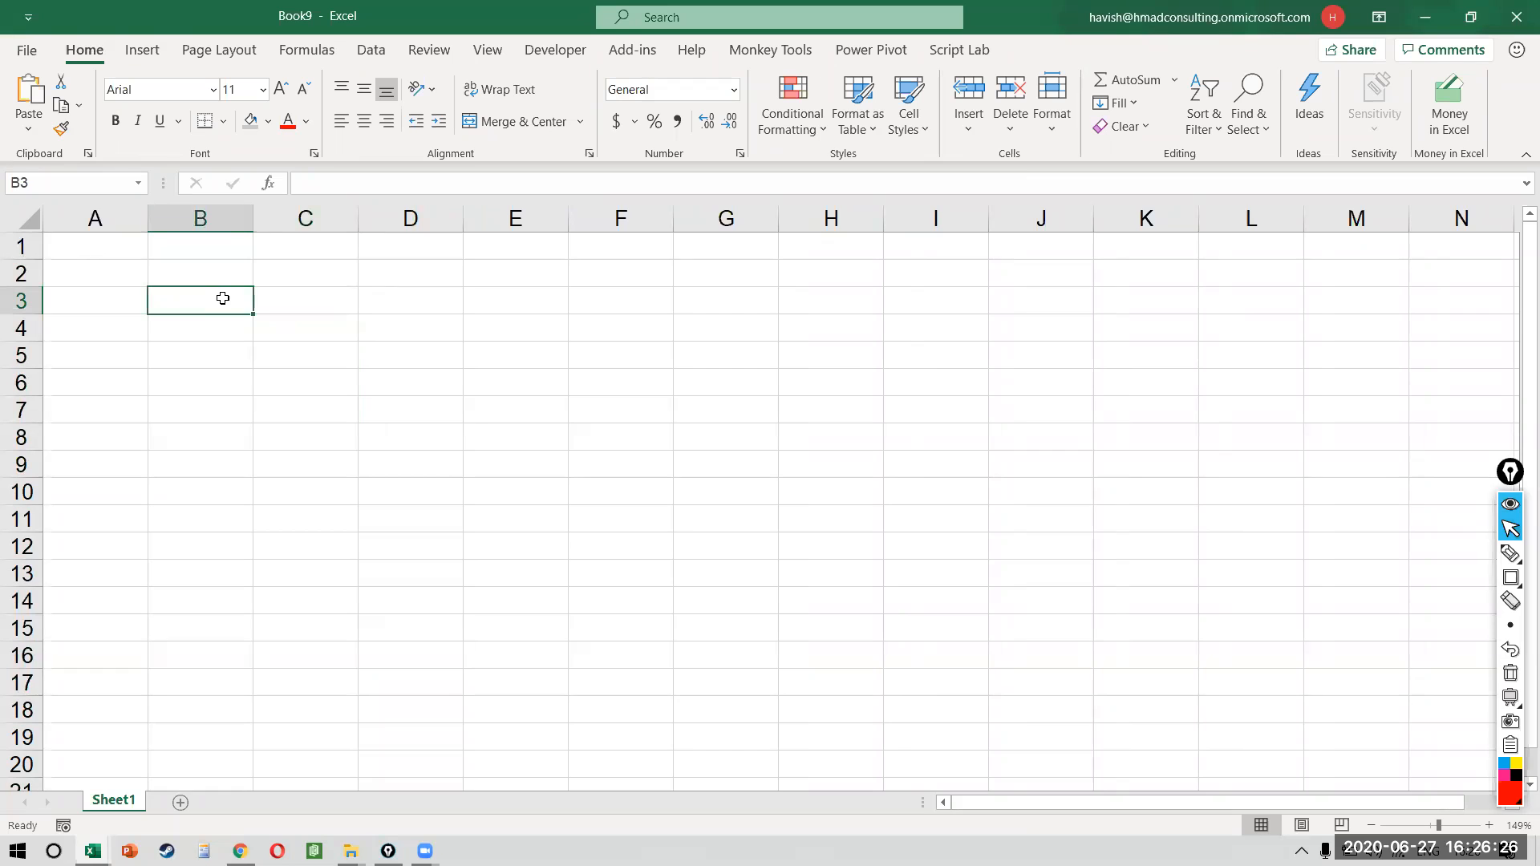
scroll(223, 298, up, 1)
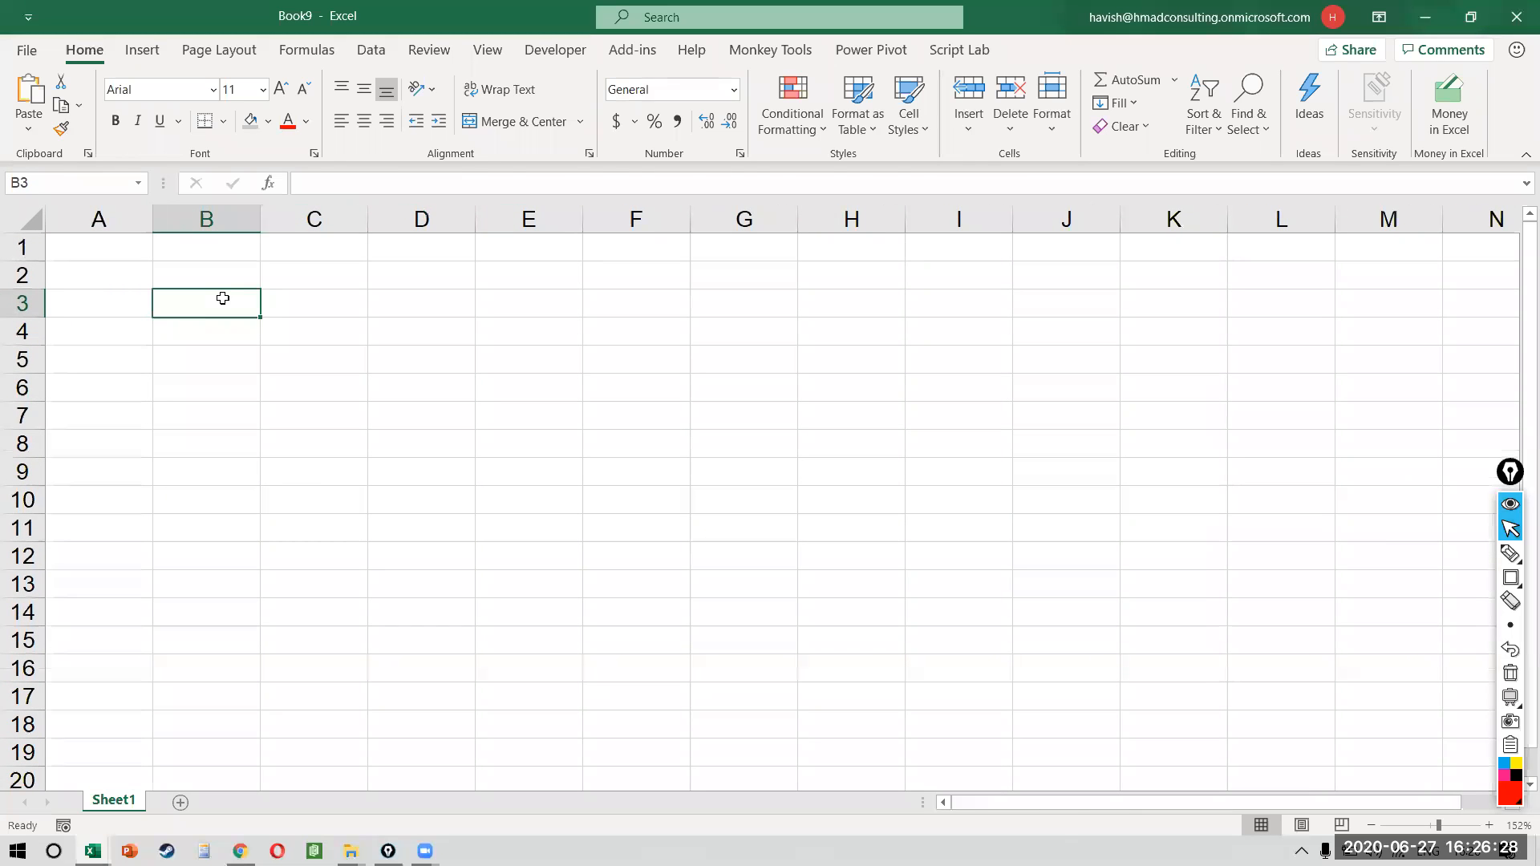
text(COUN)
key(Escape)
text(REGION)
key(Tab)
text(COUNTRY)
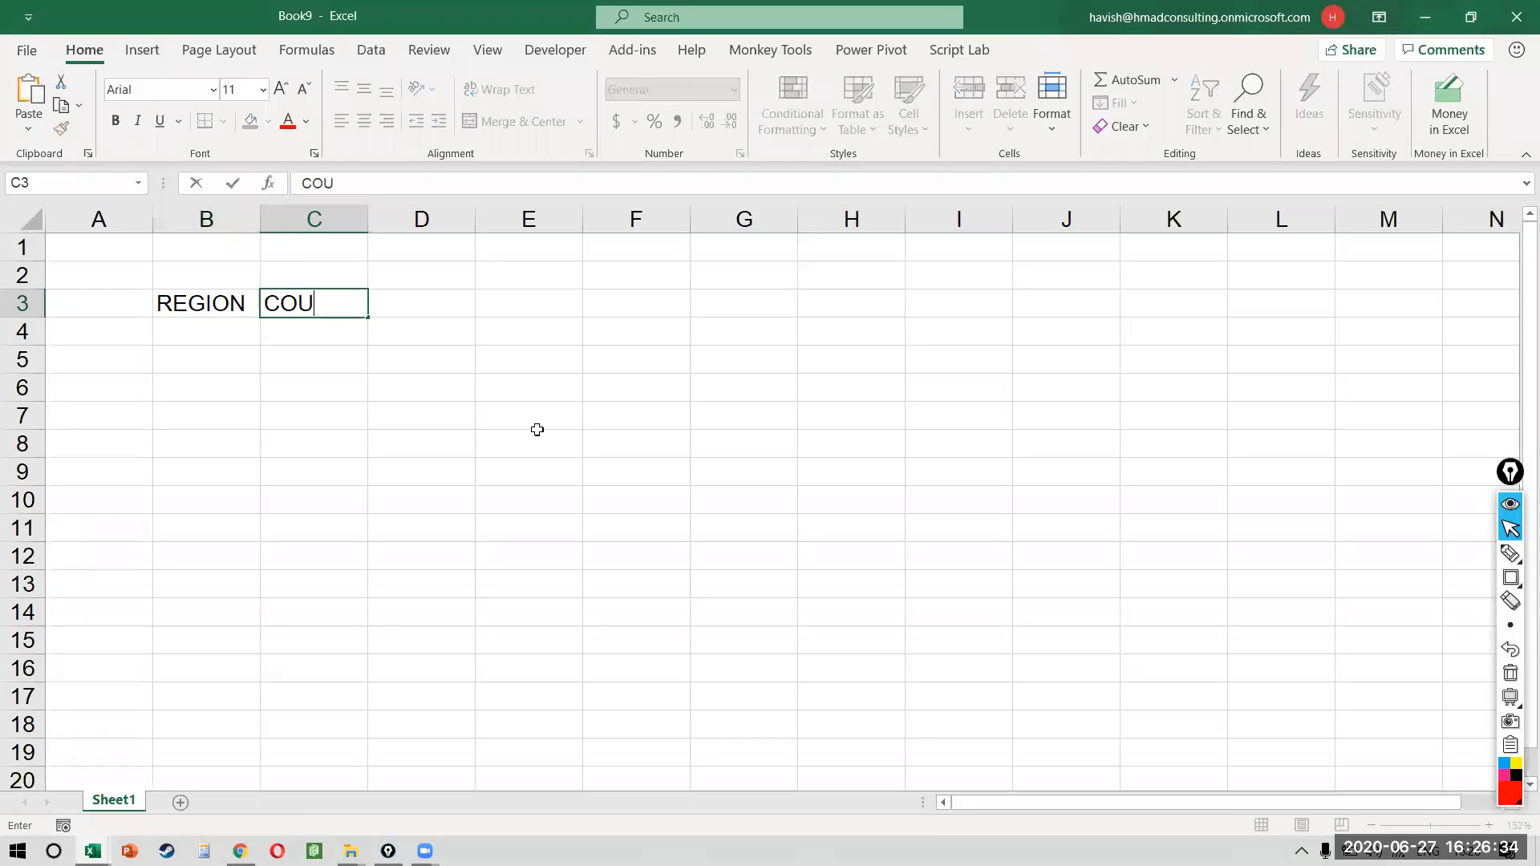
- Start a second table with the headings COUNTRY in G3 and SALES in H3
key(Tab)
key(Tab)
key(Tab)
key(Tab)
text(COUNTRY)
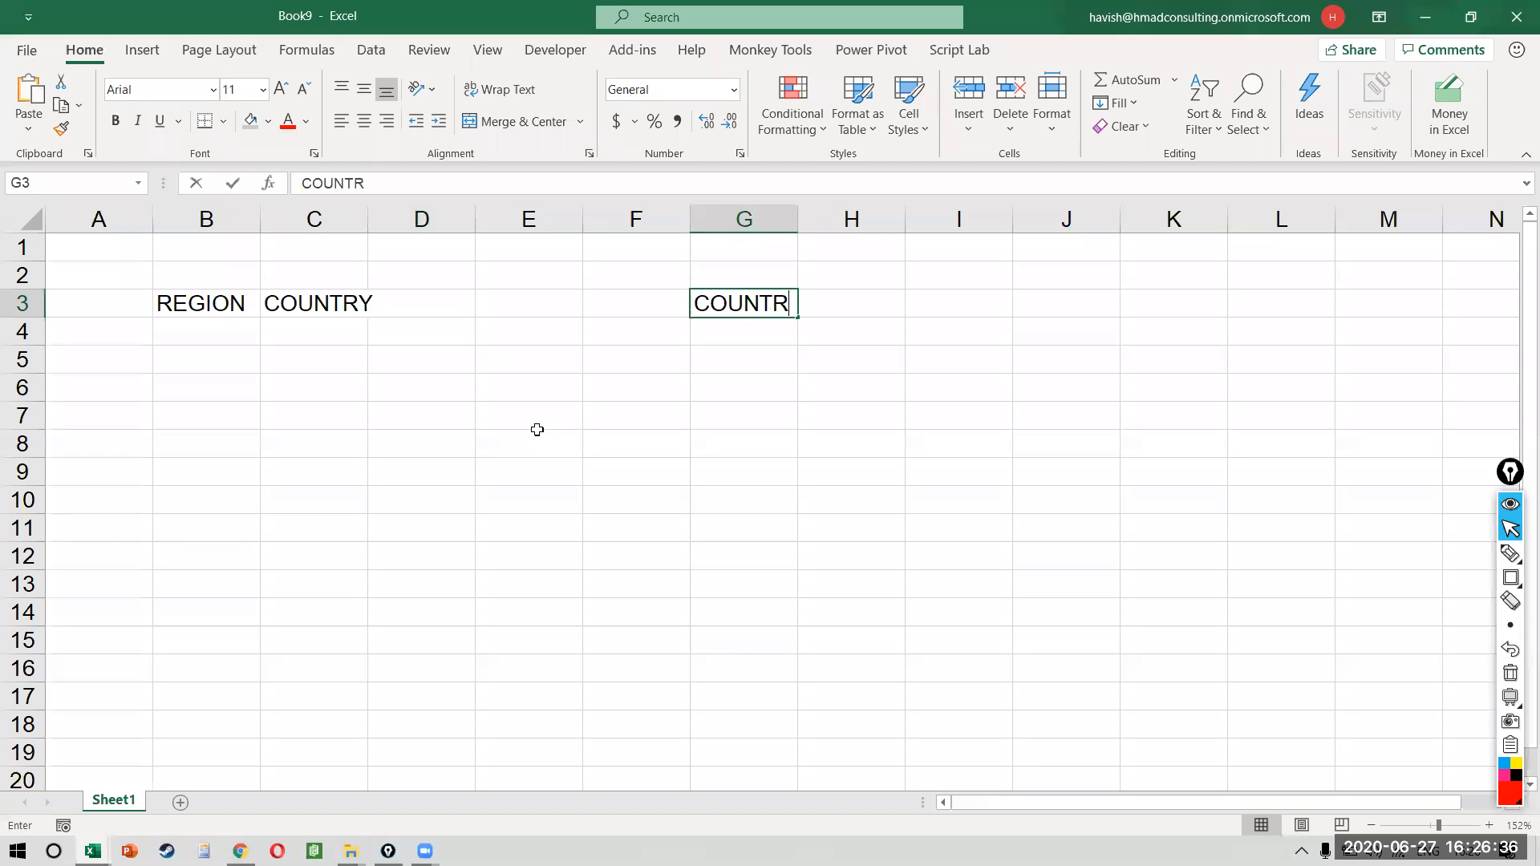
key(Tab)
text(SALES)
key(Return)
- Enter the region ASIA in both B4 and B5
key(Left)
key(Left)
key(Left)
key(Left)
key(Left)
key(Left)
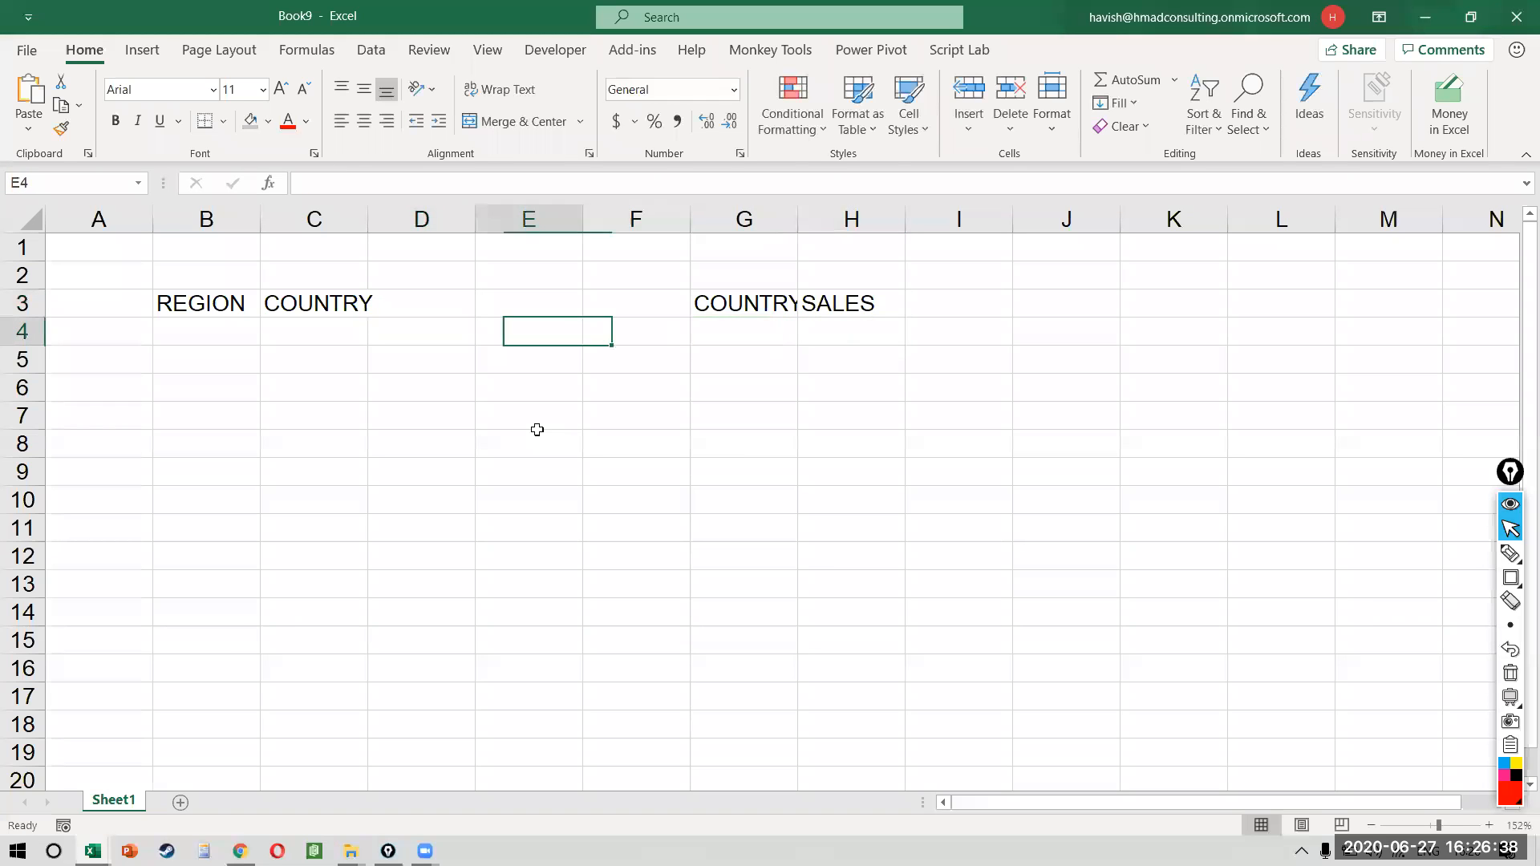
text(ASIS)
key(Return)
key(Up)
key(F2)
key(BackSpace)
text(A)
key(Return)
text(A)
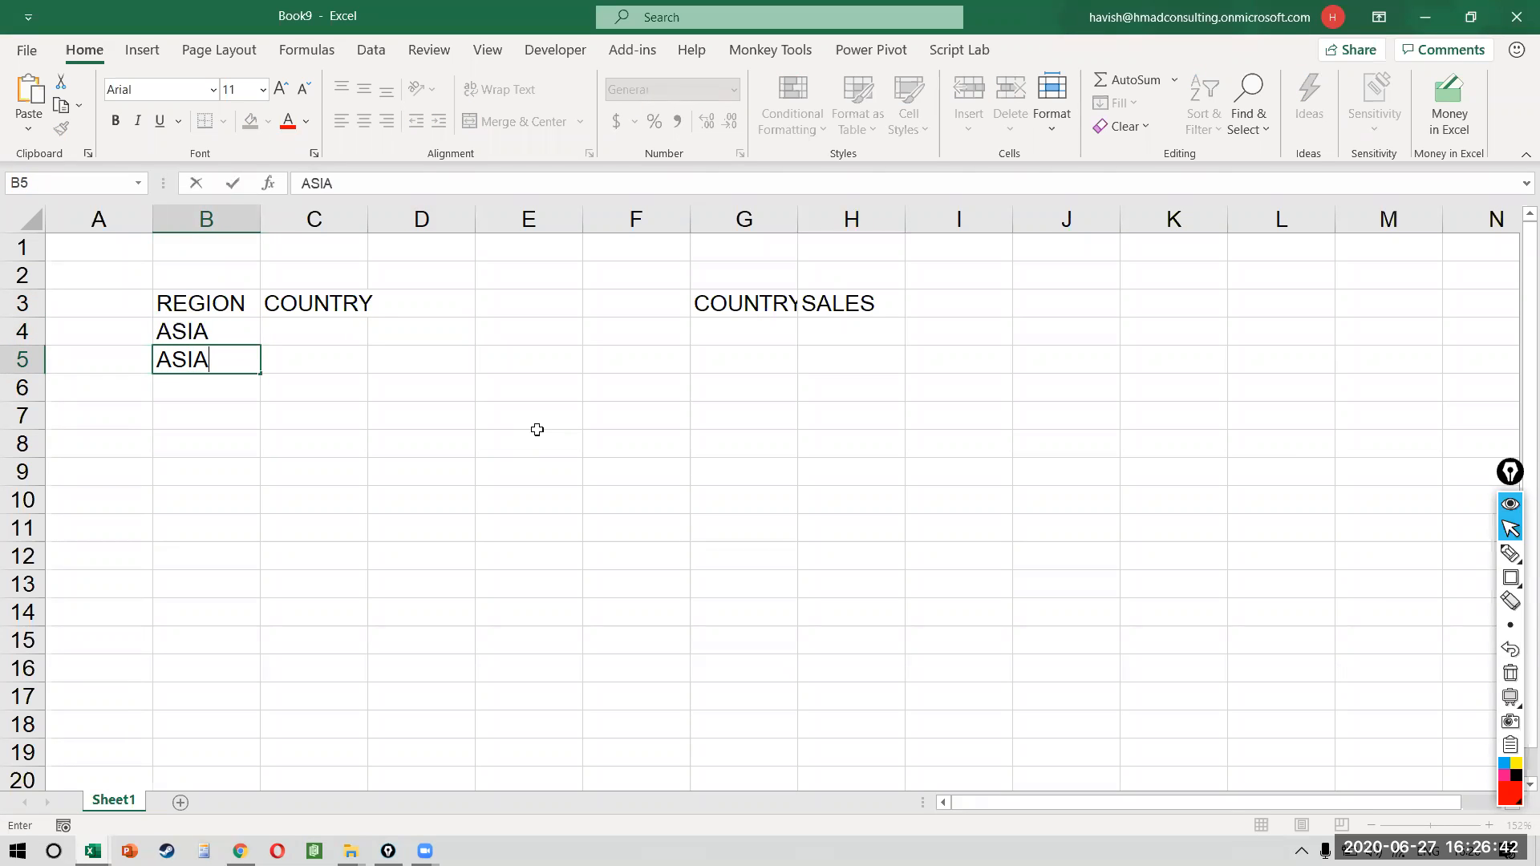
key(Return)
- Enter INDIA in C4 and CHINA in C5 as the countries for the Asia rows
key(Up)
key(Up)
key(Right)
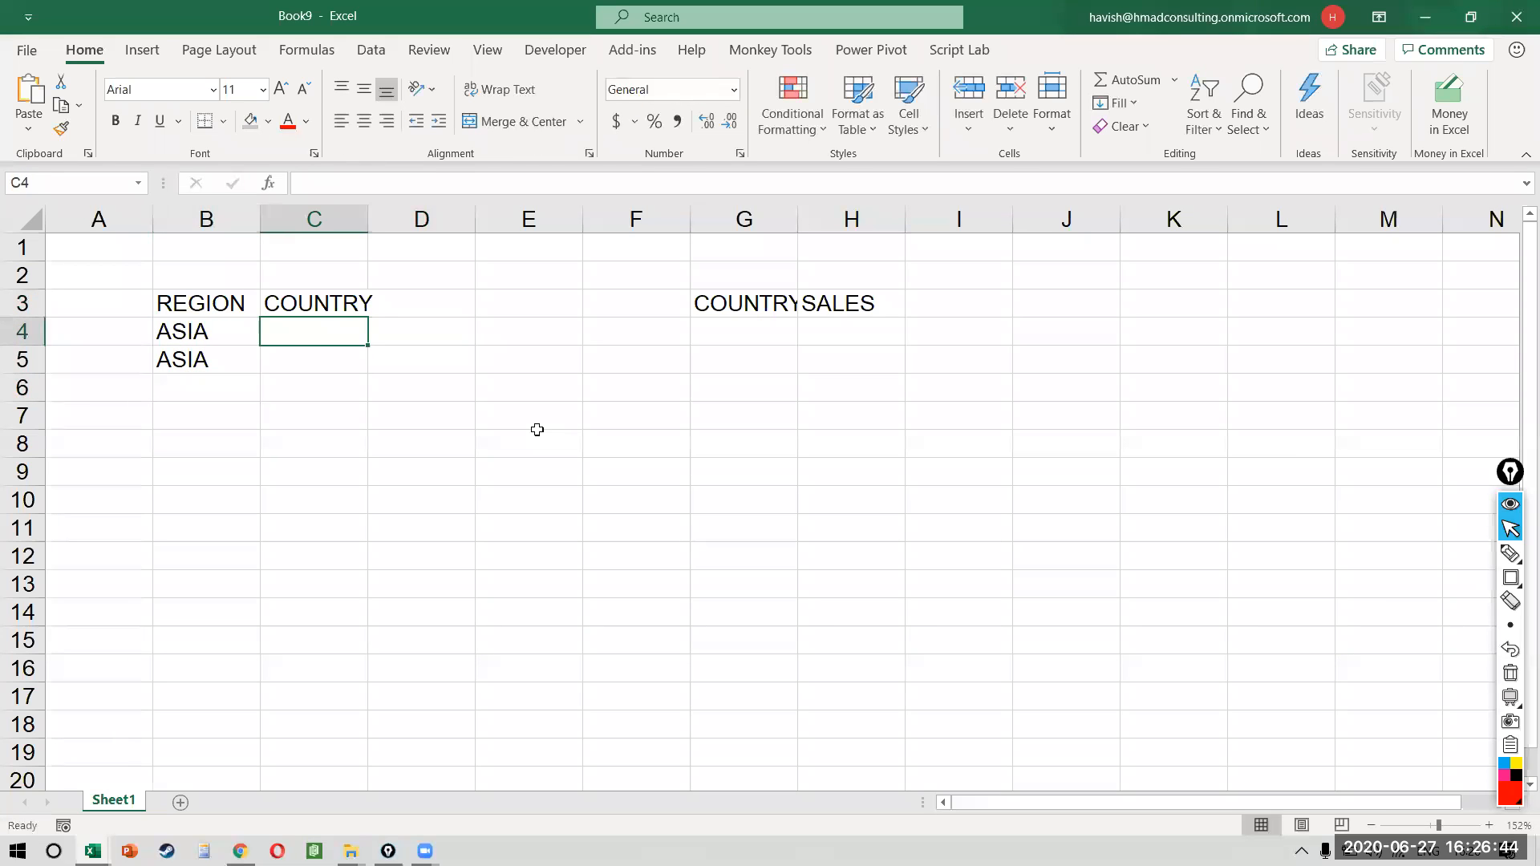
text(INDIA)
key(Return)
text(CHINA)
key(Return)
- Enter the region NORTH AMERICA in B6
key(Left)
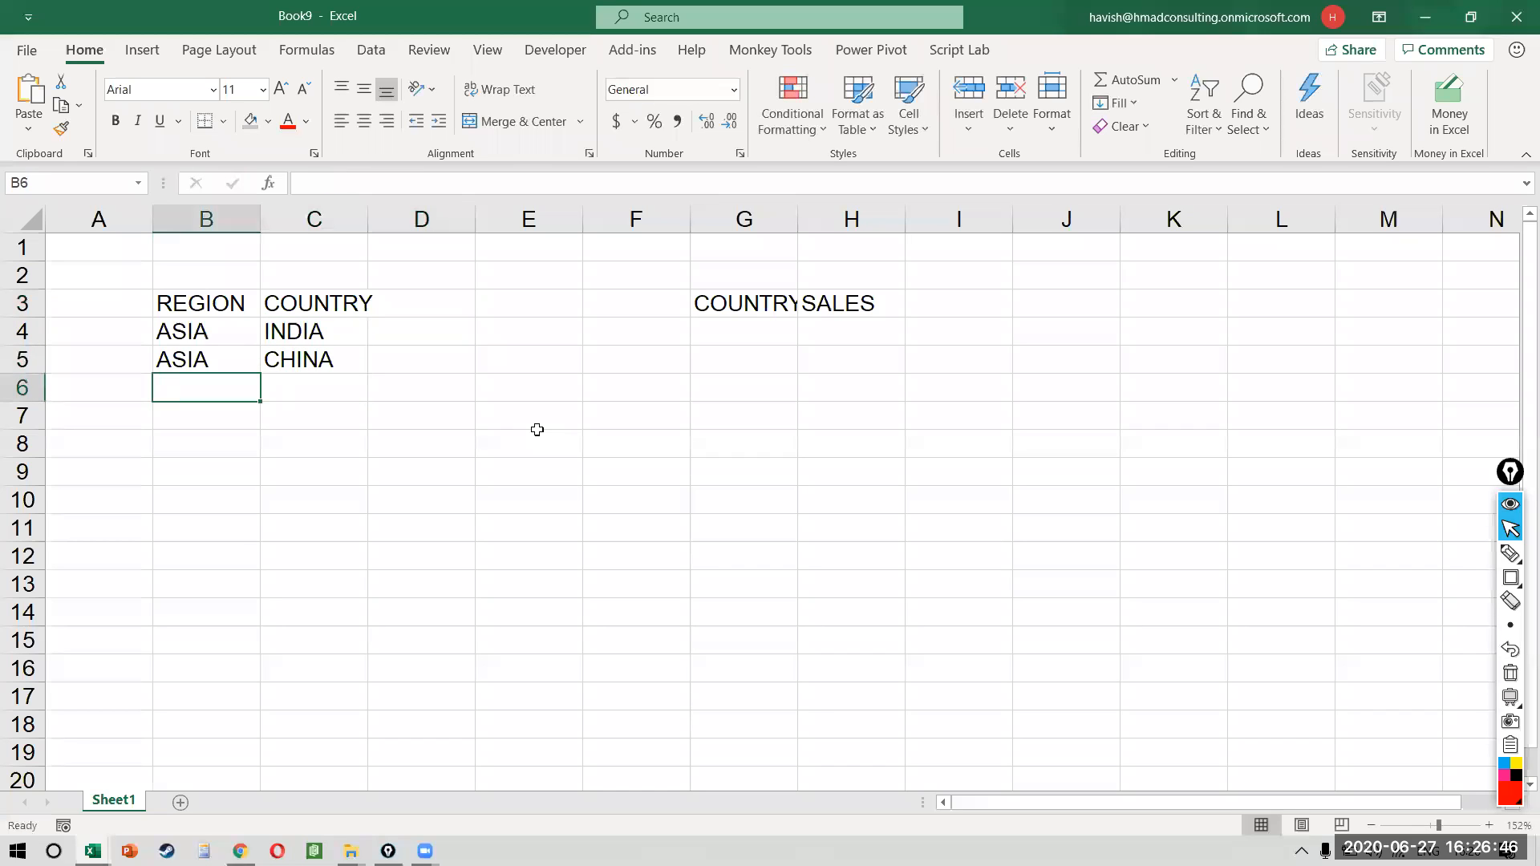
text(NORTH AMERIAC)
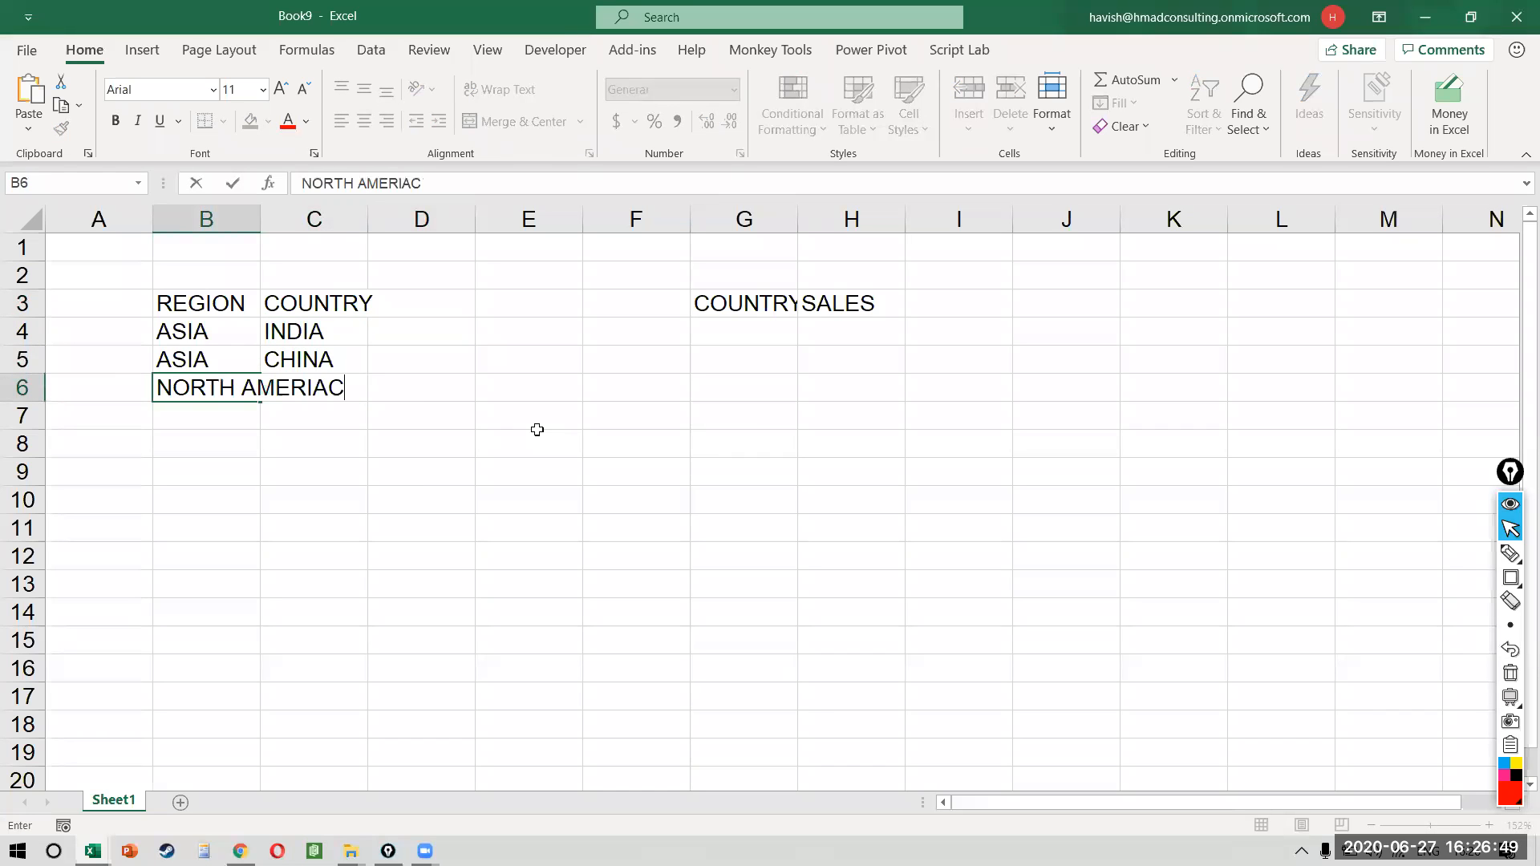
key(BackSpace)
key(BackSpace)
text(CA)
key(Return)
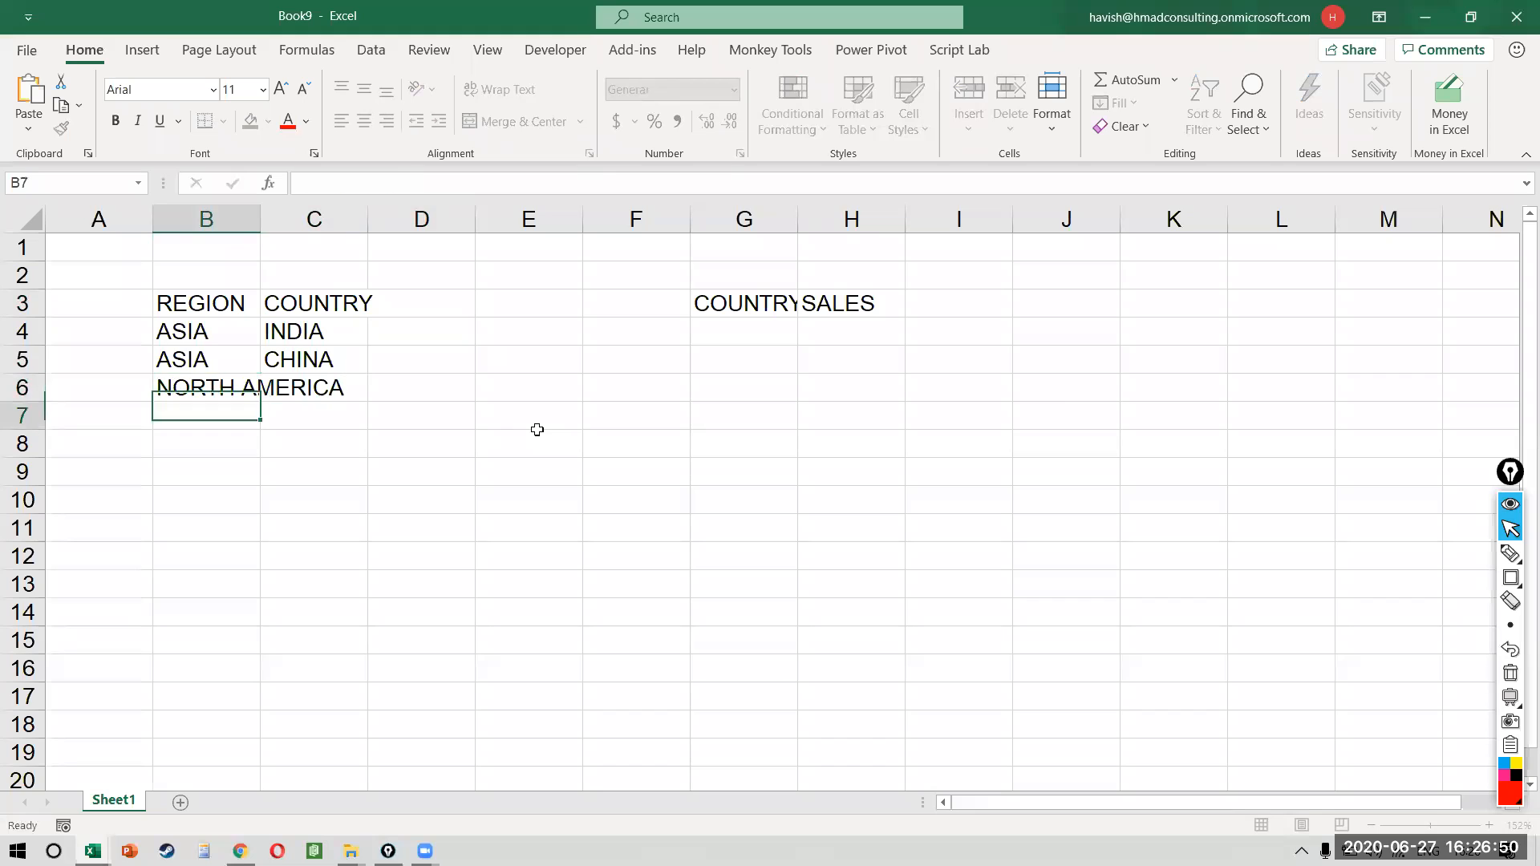
- AutoFit the width of column B to its contents
key(ctrl+space)
key(alt+h)
key(o)
key(u)
key(Escape)
key(Escape)
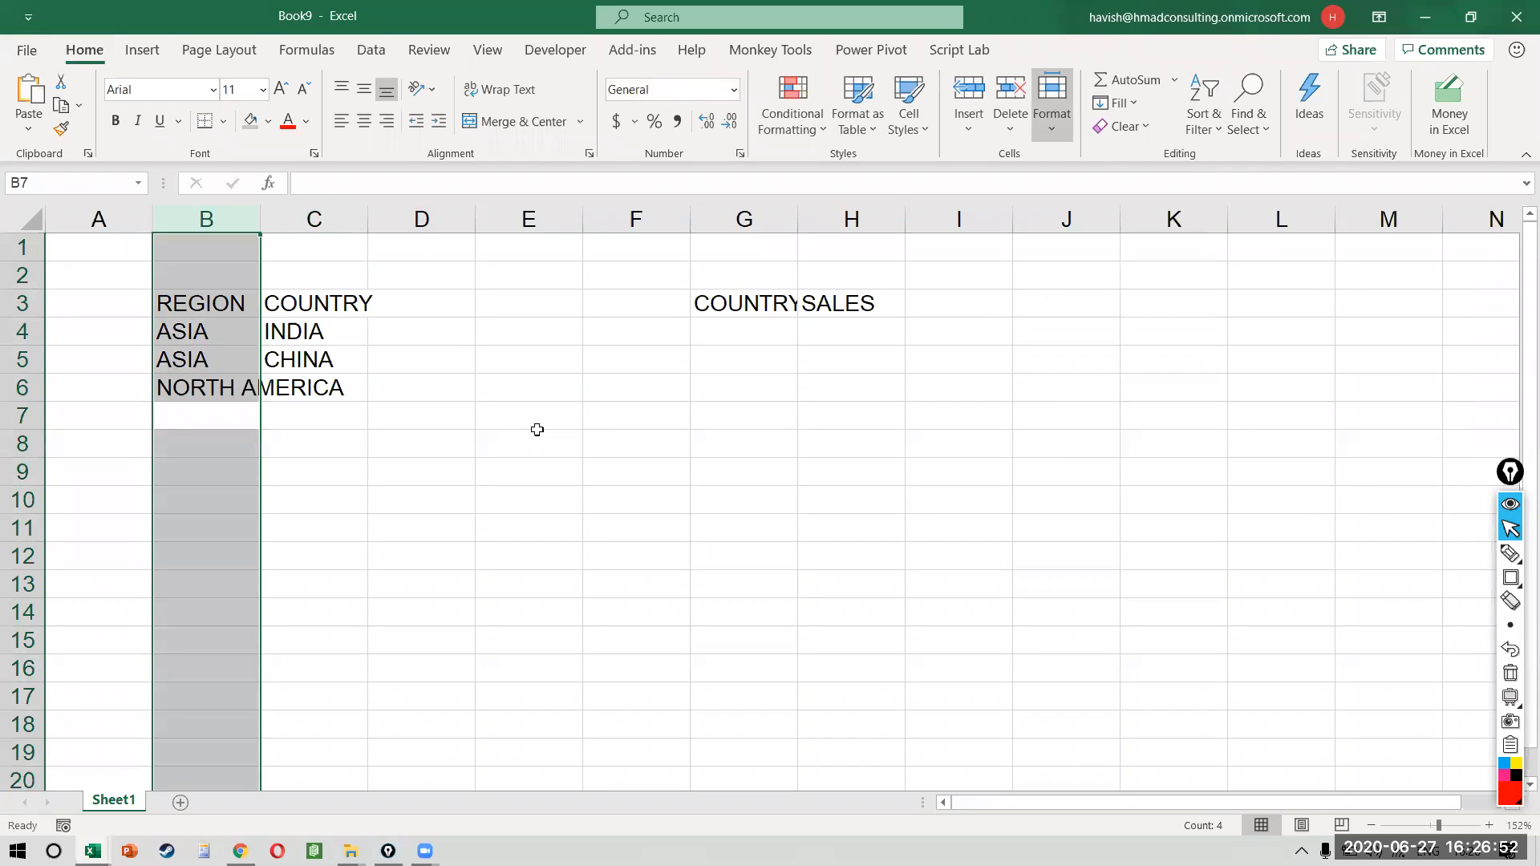
key(o)
key(i)
- Enter the country names CANDA in C6 and MEEXICO in C7
key(Right)
key(Up)
text(CANDA)
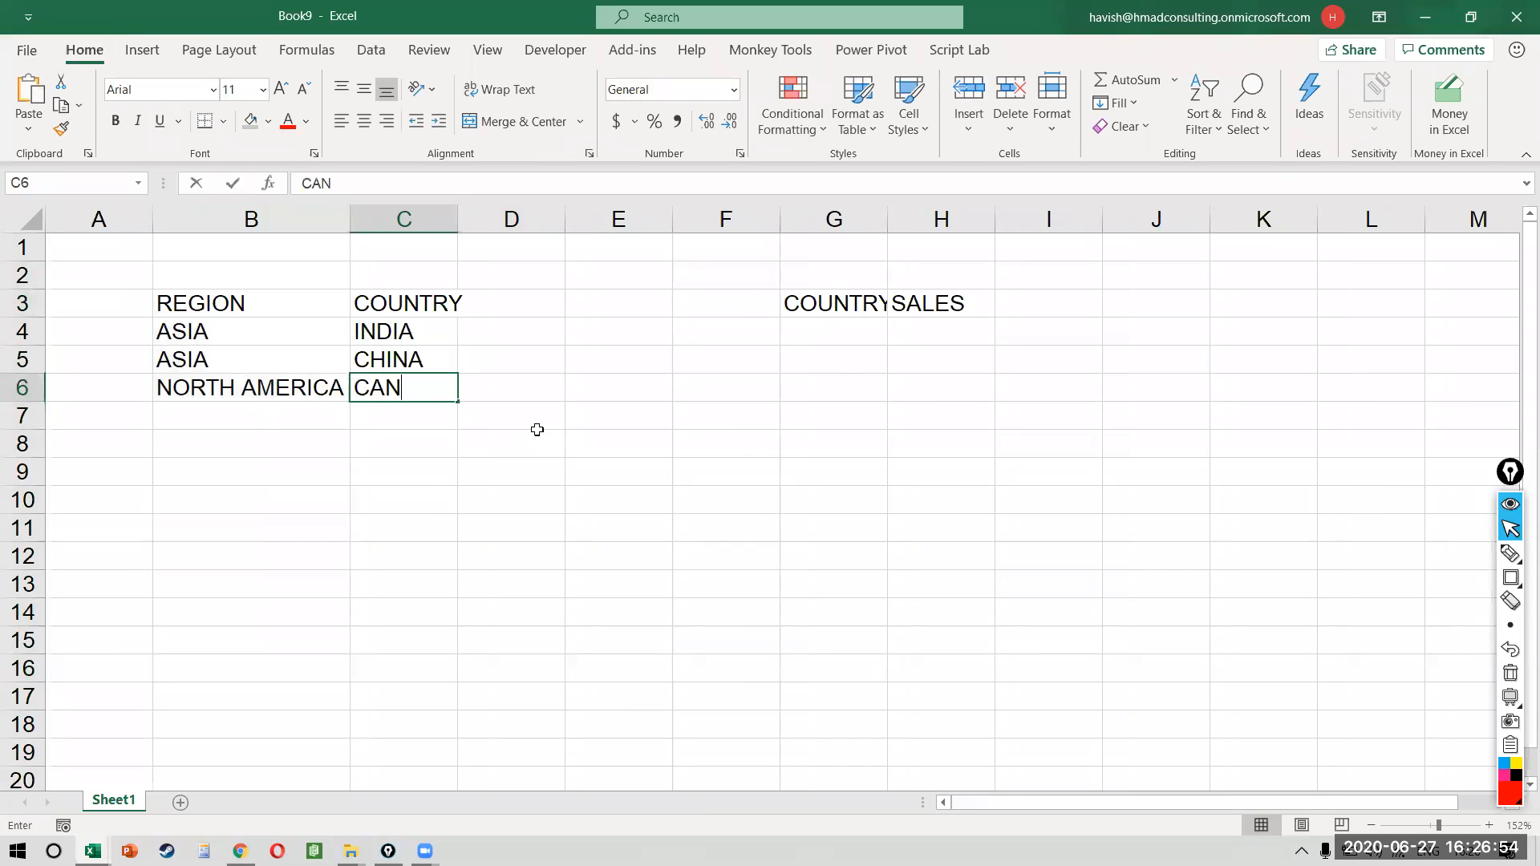
key(Return)
text(MEEXICO)
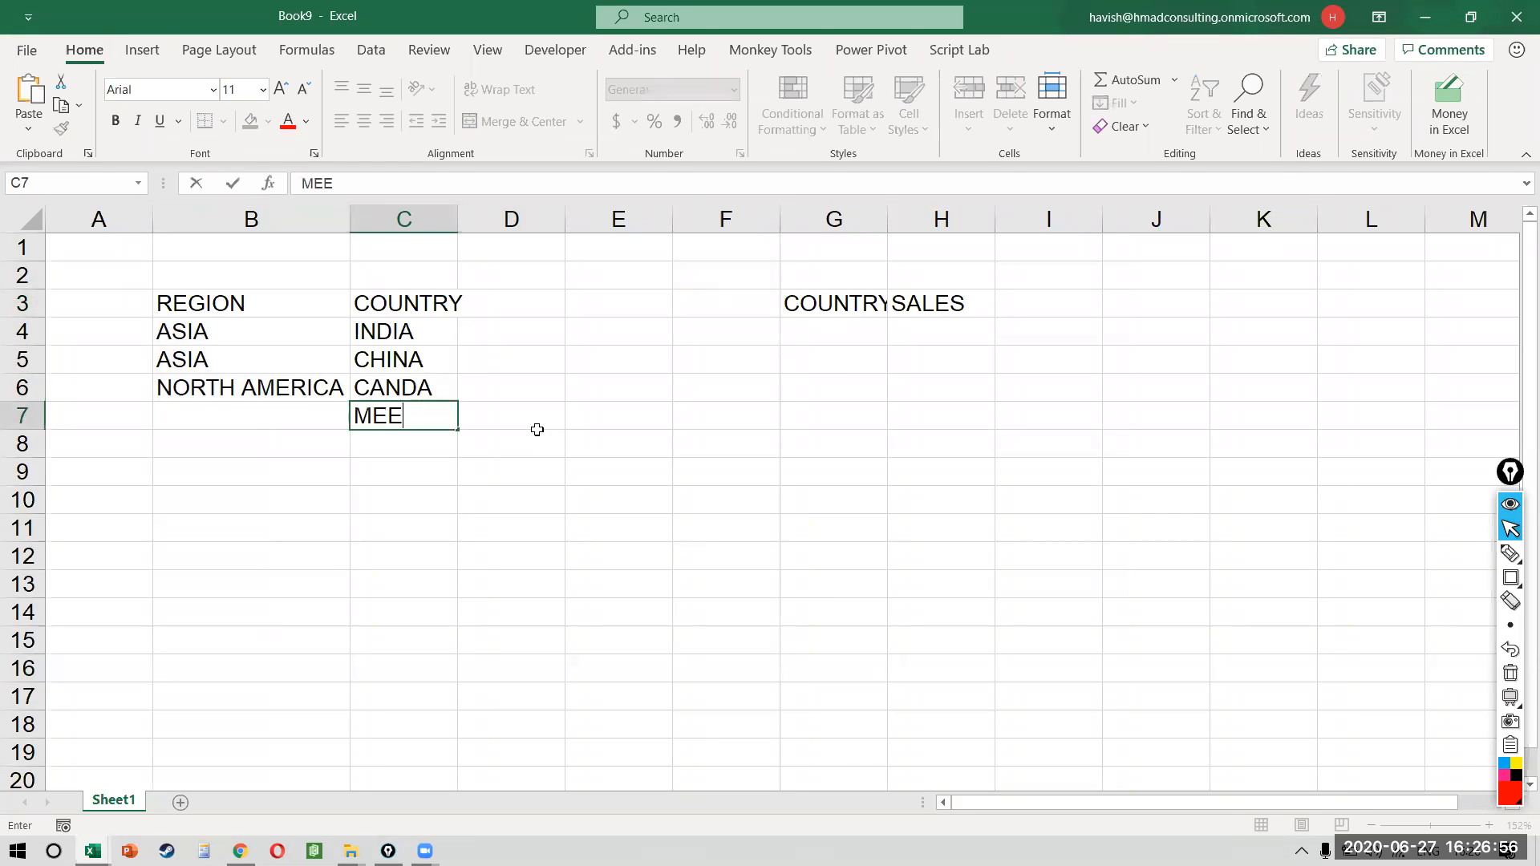
key(Return)
- Correct the country spellings to CANADA in C6 and MEXICO in C7
key(Up)
key(F2)
key(Left)
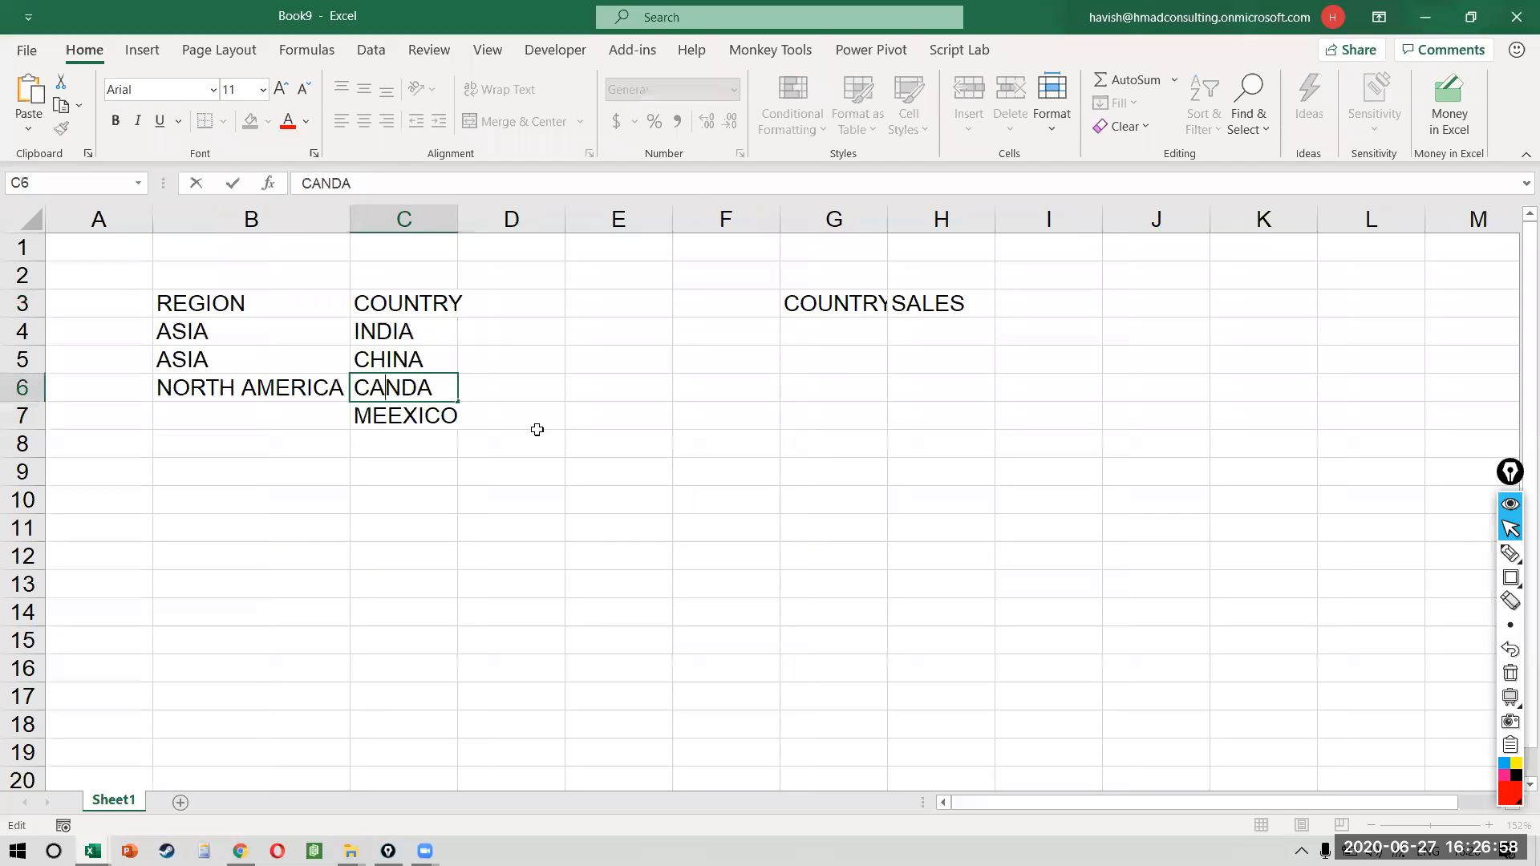
key(Right)
text(A)
key(Return)
key(F2)
key(Left)
key(Left)
key(Left)
key(Left)
key(BackSpace)
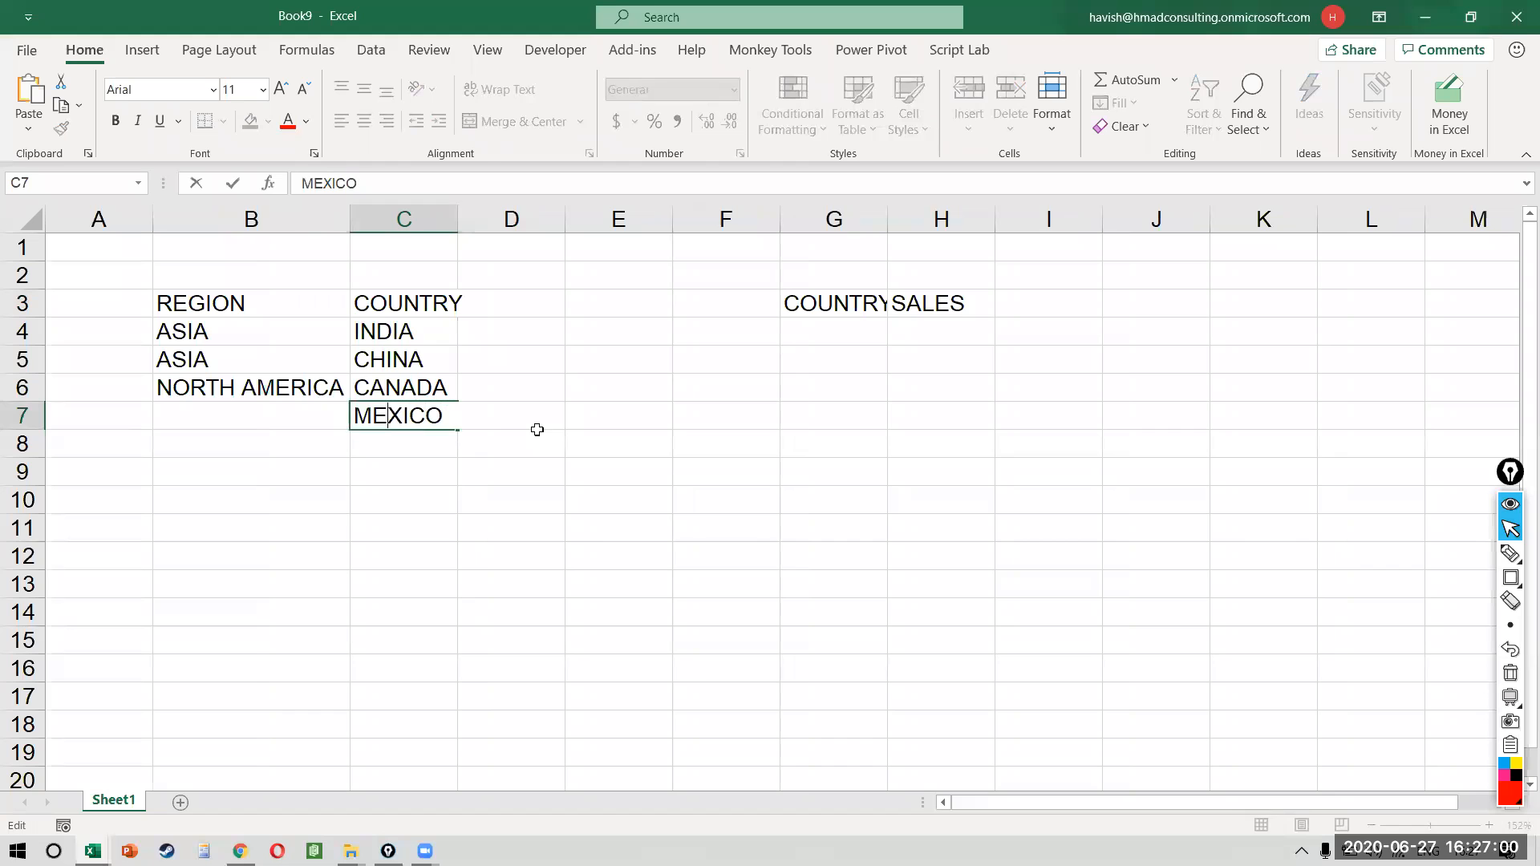
key(Tab)
- Fill the region NORTH AMERICA down from B6 into B7
key(Up)
key(Left)
key(Left)
key(Down)
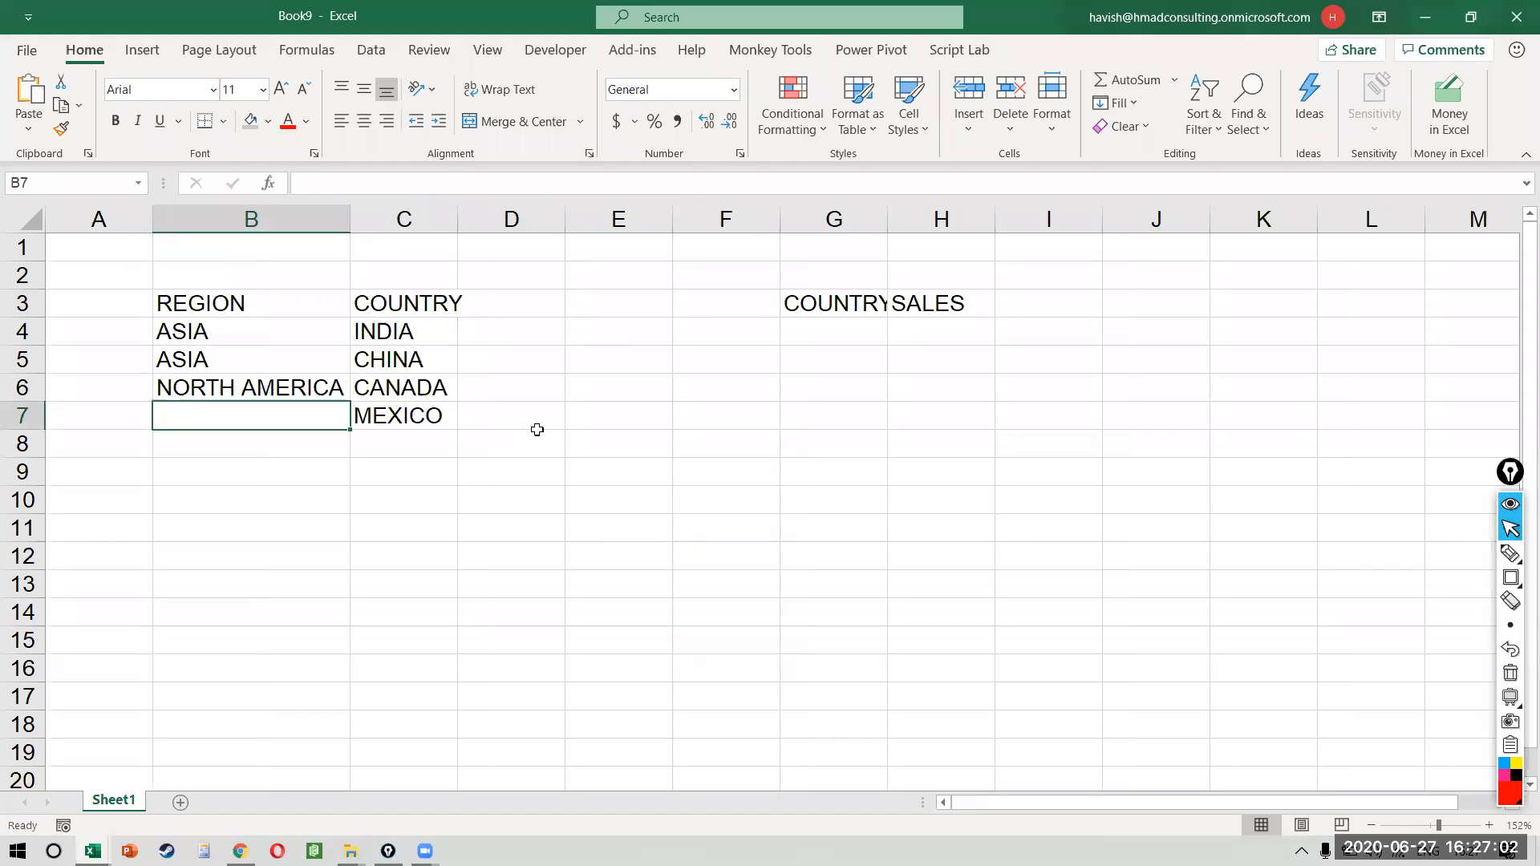
key(ctrl+d)
- Copy the four country names from C4:C7 into G4:G7 of the sales table
key(Right)
key(Right)
key(Right)
key(Right)
key(Up)
key(Up)
key(Up)
key(Right)
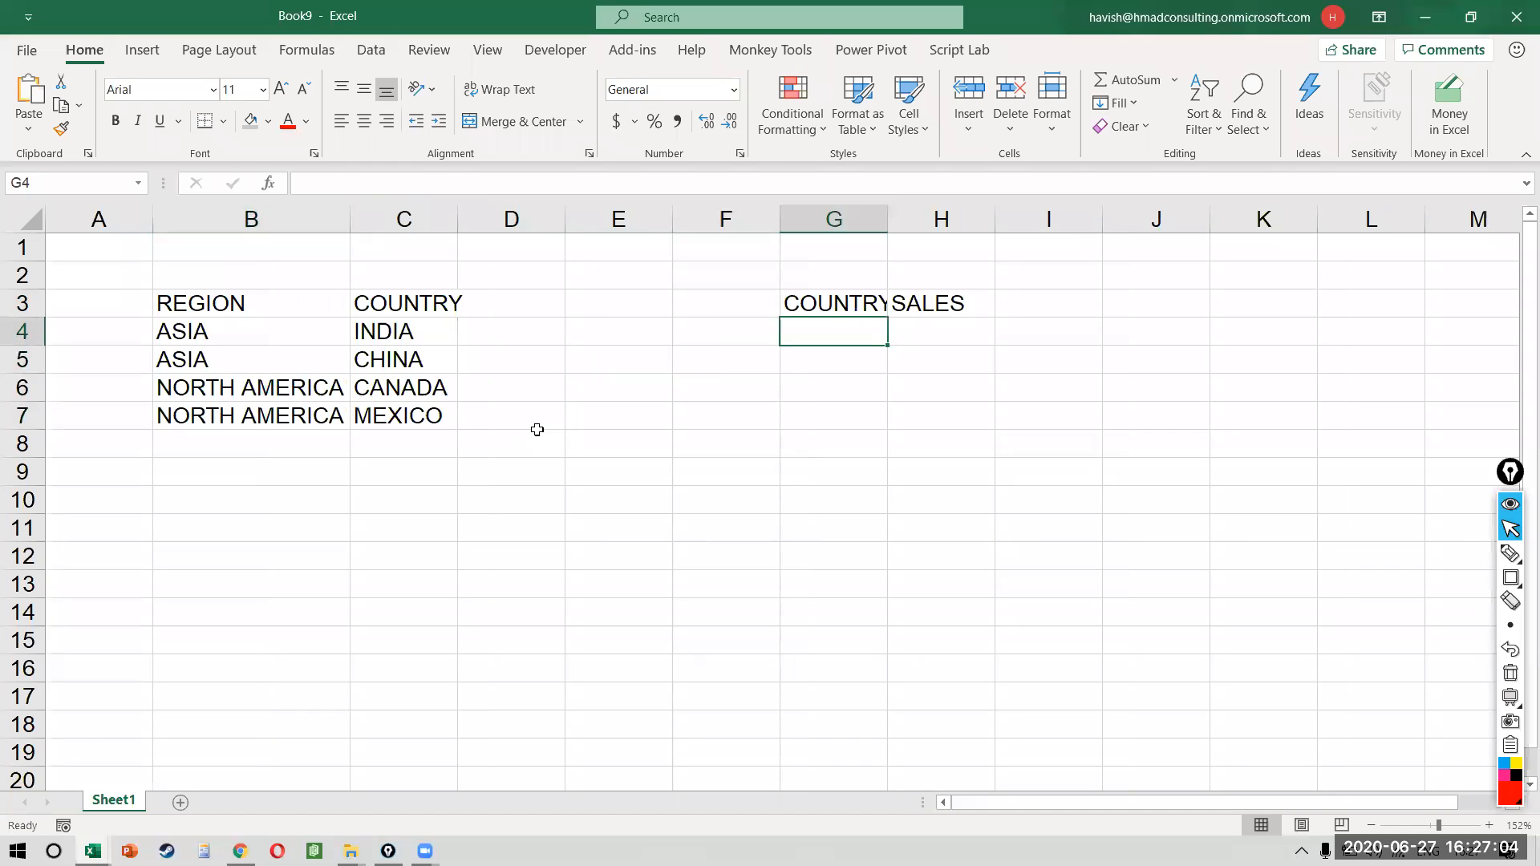
key(Left)
key(Left)
key(Left)
key(Left)
key(shift+Down)
key(shift+Down)
key(shift+Down)
key(ctrl+c)
key(Right)
key(Right)
key(Right)
key(Right)
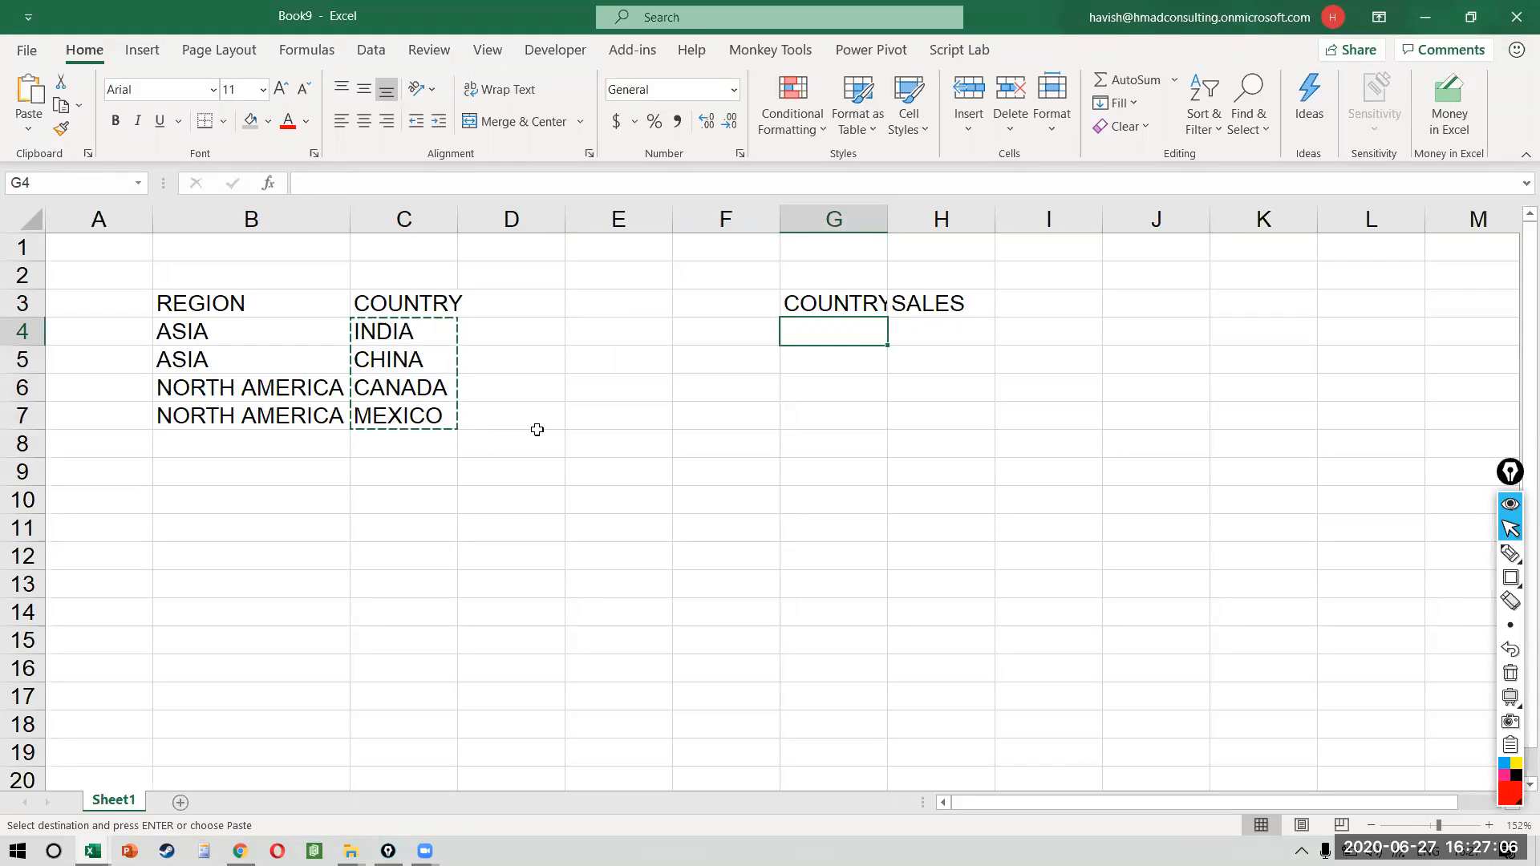
key(ctrl+v)
- Add INDIA to the sales table's country column in G8, G9 and G10
key(Down)
key(Down)
key(Down)
key(Down)
text(INDIA)
key(Return)
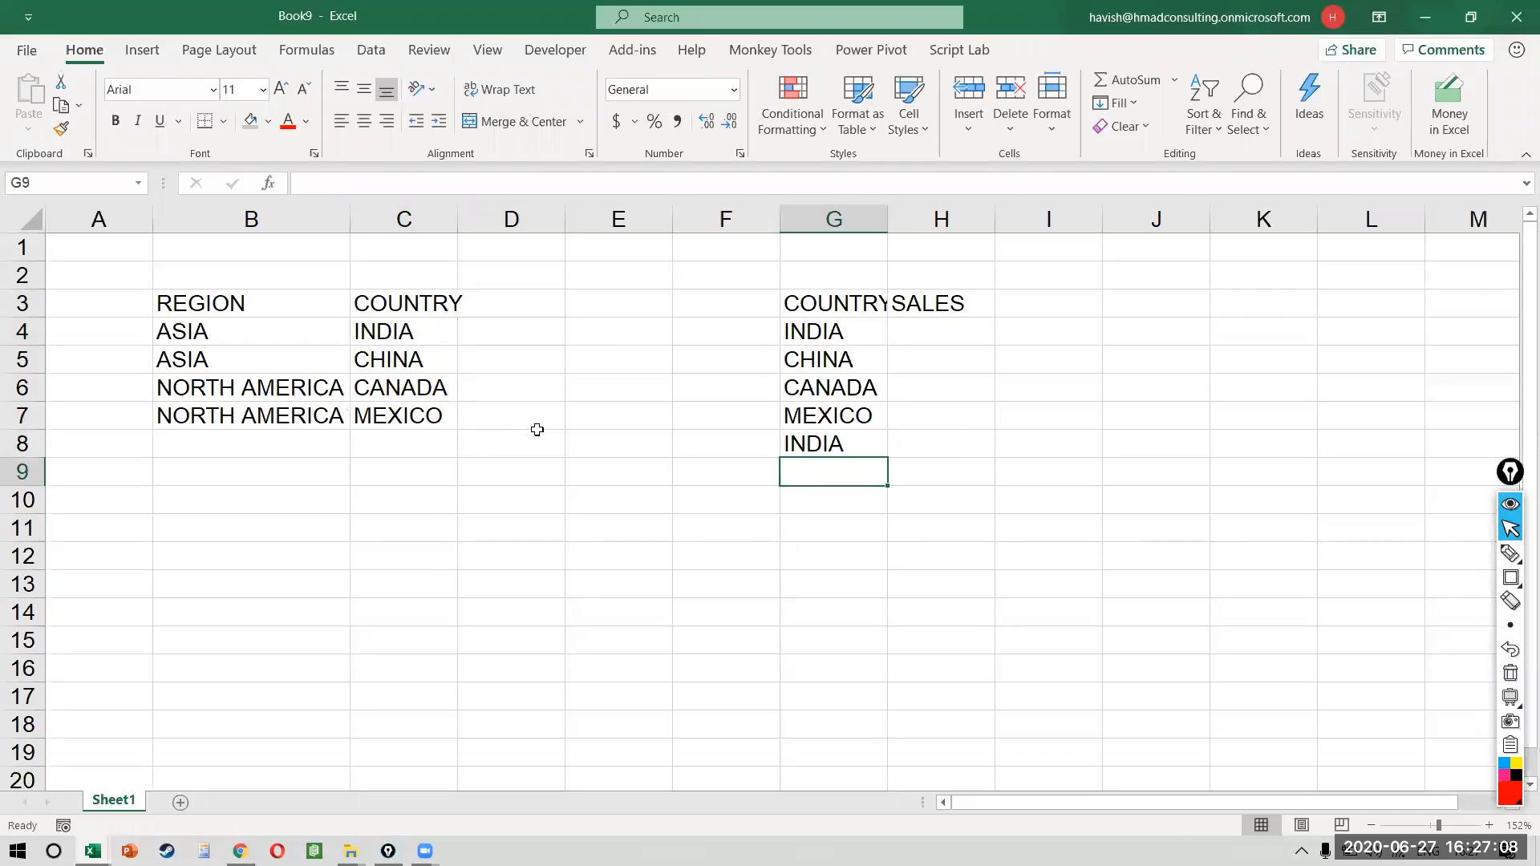
text(INDIA)
key(Return)
text(INDIA)
key(Return)
- Extend the country column with MEXICO in G11, CANADA in G12 and G13, and INDIA in G14
text(MECI)
key(BackSpace)
key(BackSpace)
text(X)
key(Return)
text(CANAD)
key(BackSpace)
text(A)
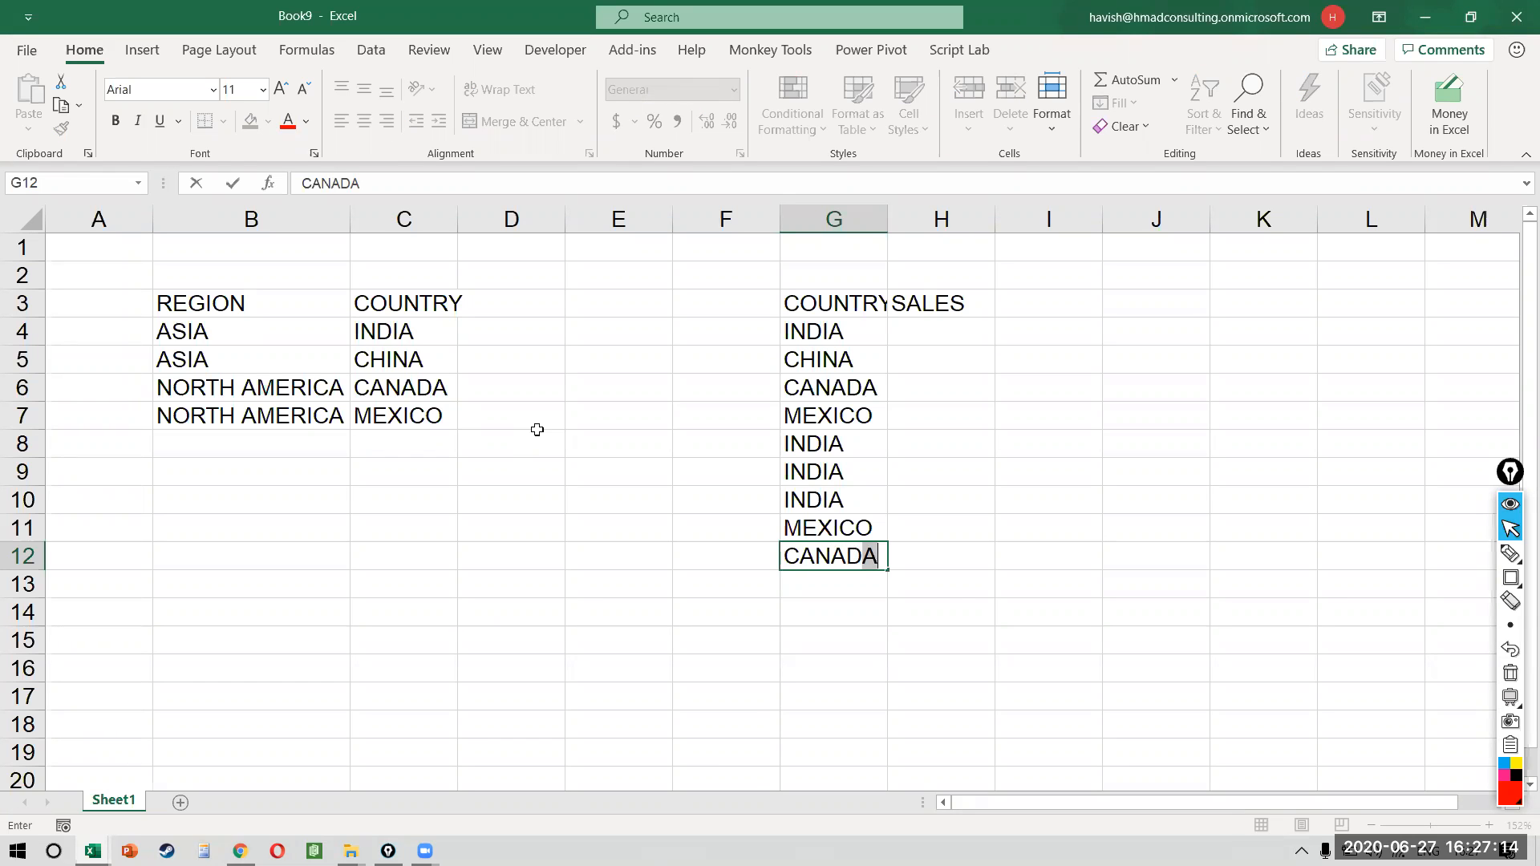
key(Return)
text(CA)
key(Return)
text(I)
key(Return)
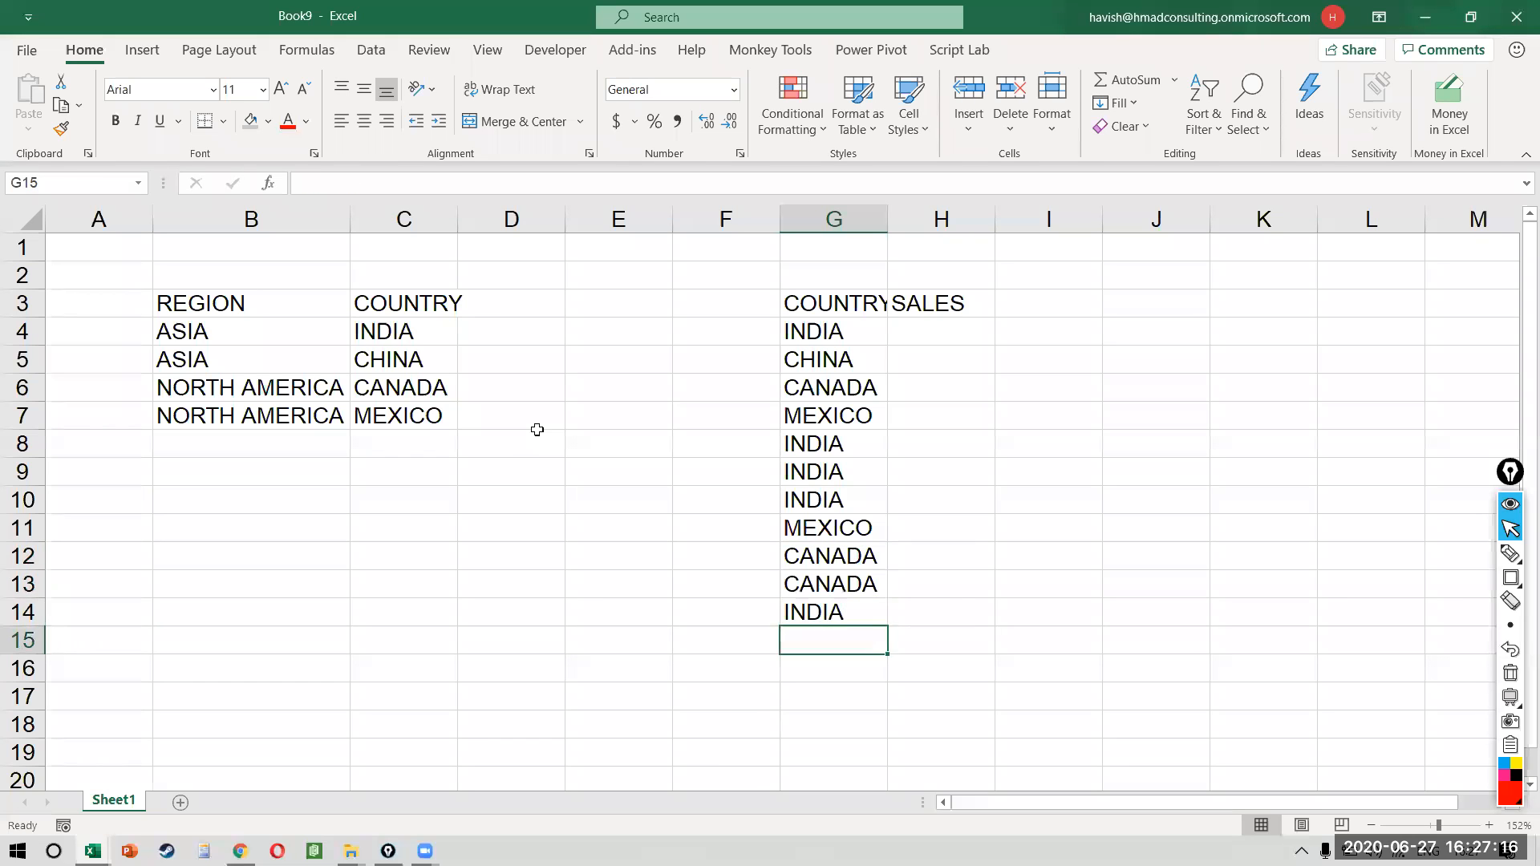
- Fill H4:H14 of the SALES column with the formula =RANDBETWEEN(100,200)
key(Up)
key(Right)
key(ctrl+shift+Up)
key(shift+Down)
text(=RAND)
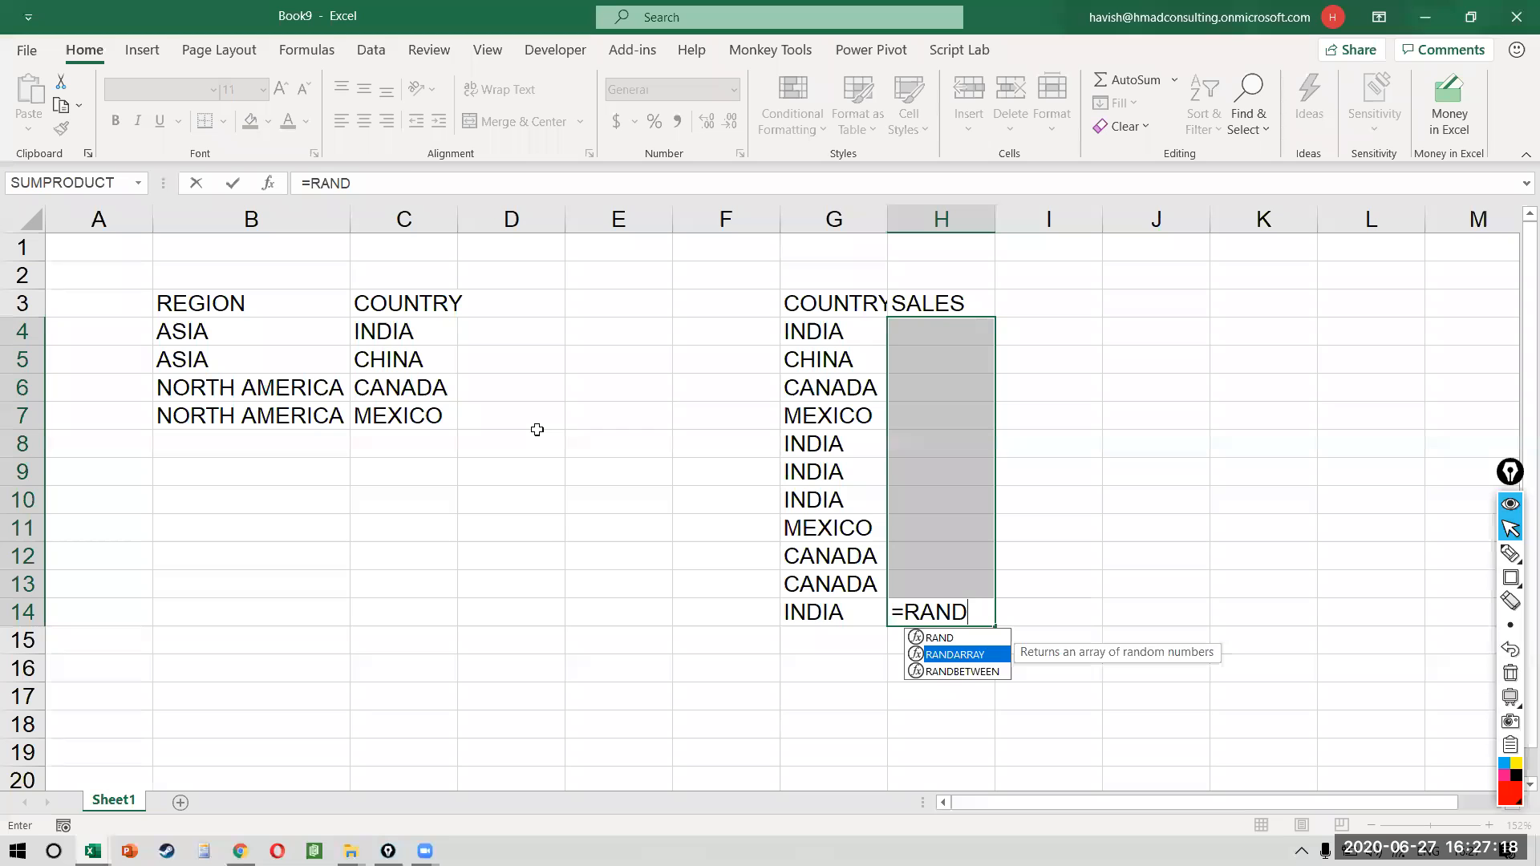
key(Down)
key(Tab)
text(100,200))
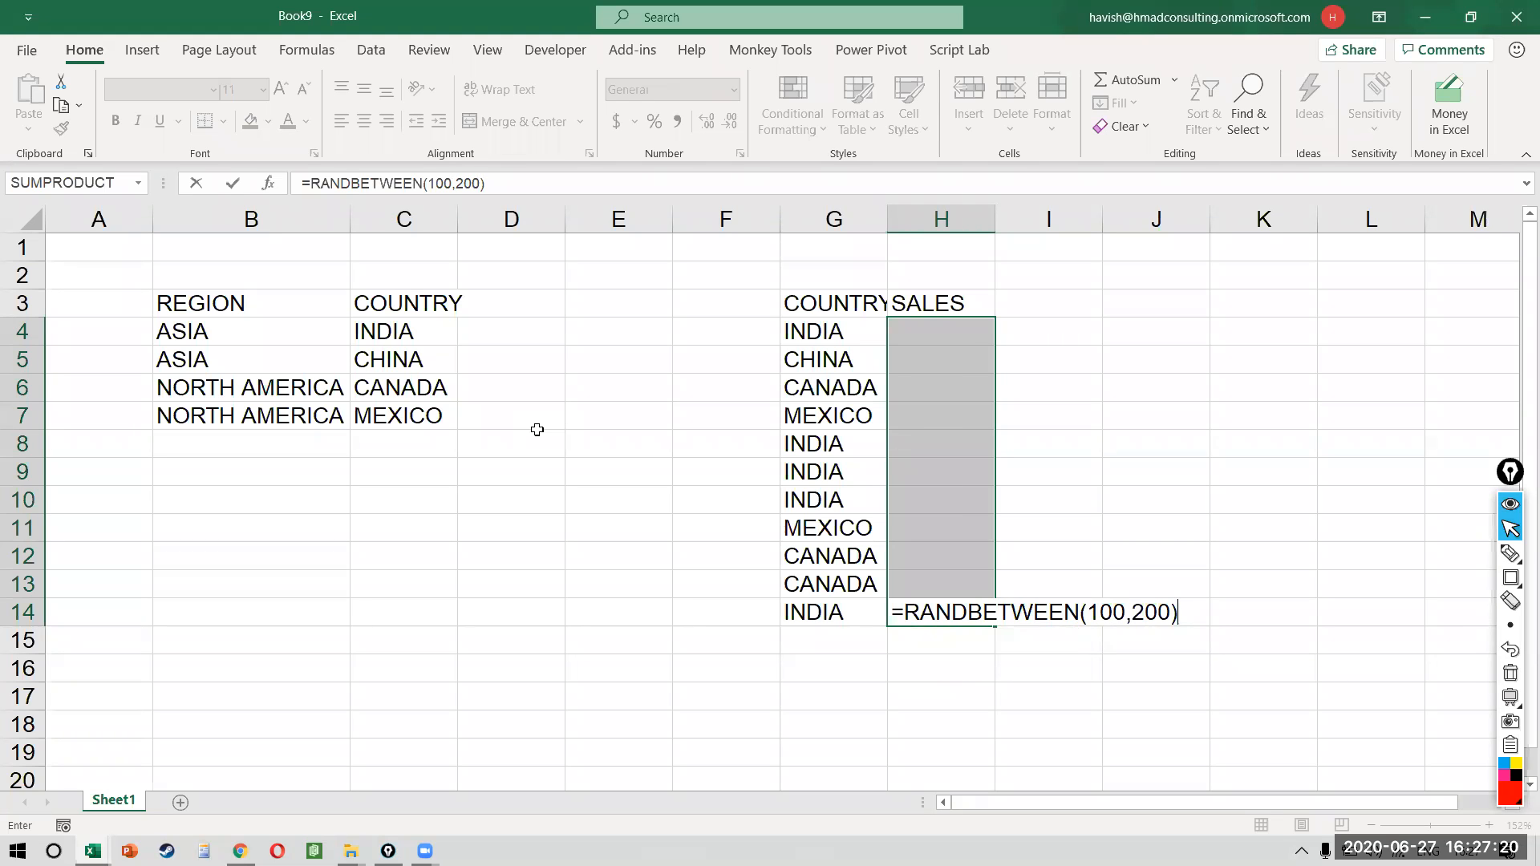
key(ctrl+Return)
- Convert the random sales formulas in H4:H14 to static values using Paste Special Values
key(ctrl+c)
key(ctrl+alt+v)
key(v)
key(Return)
- AutoFit the column widths across the whole sheet
key(ctrl+a)
key(ctrl+a)
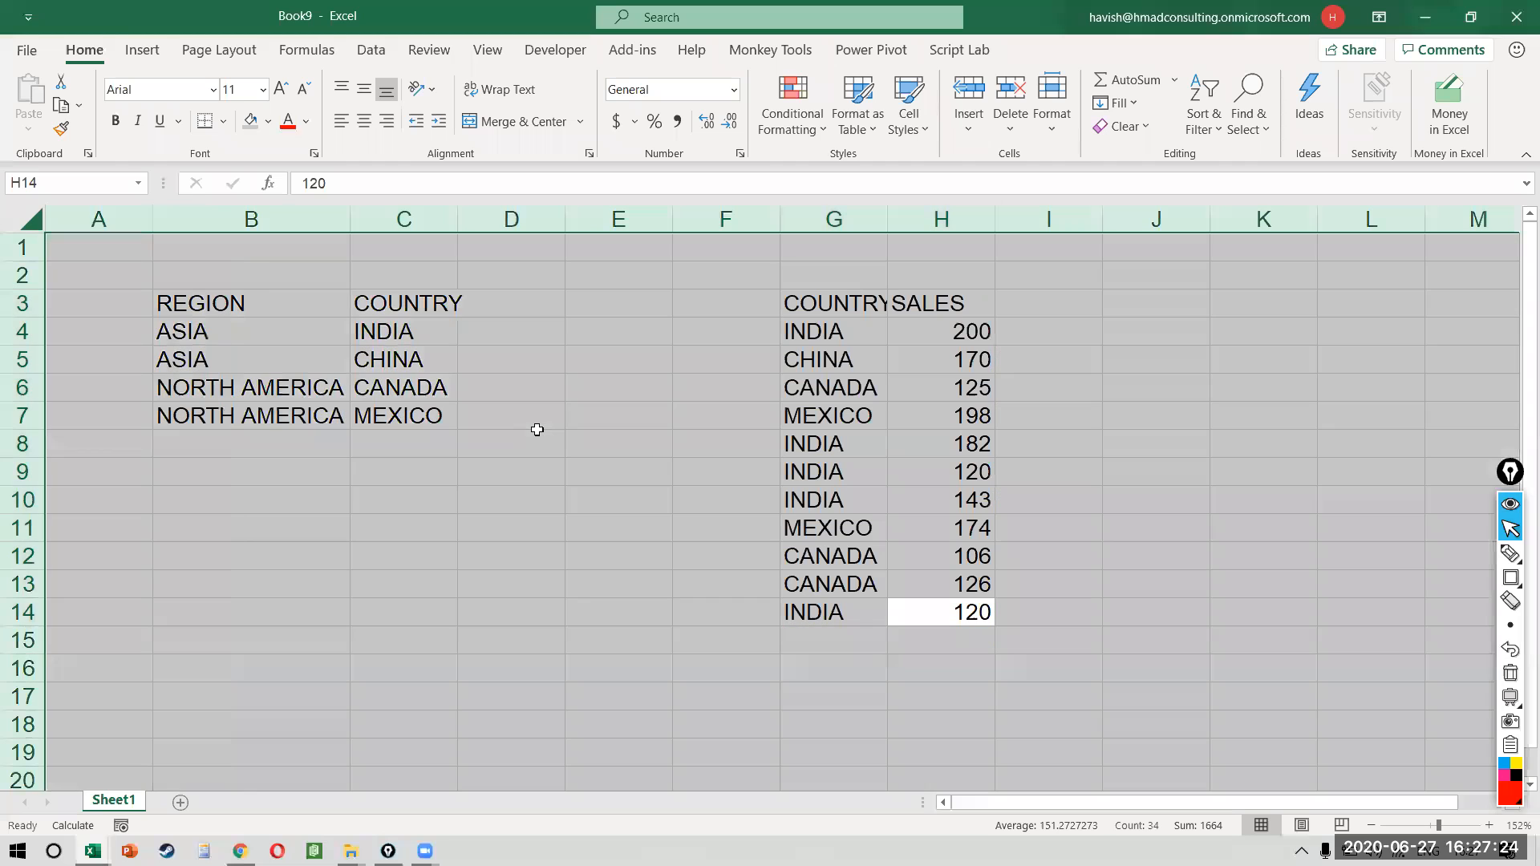
key(alt+h)
key(o)
key(i)
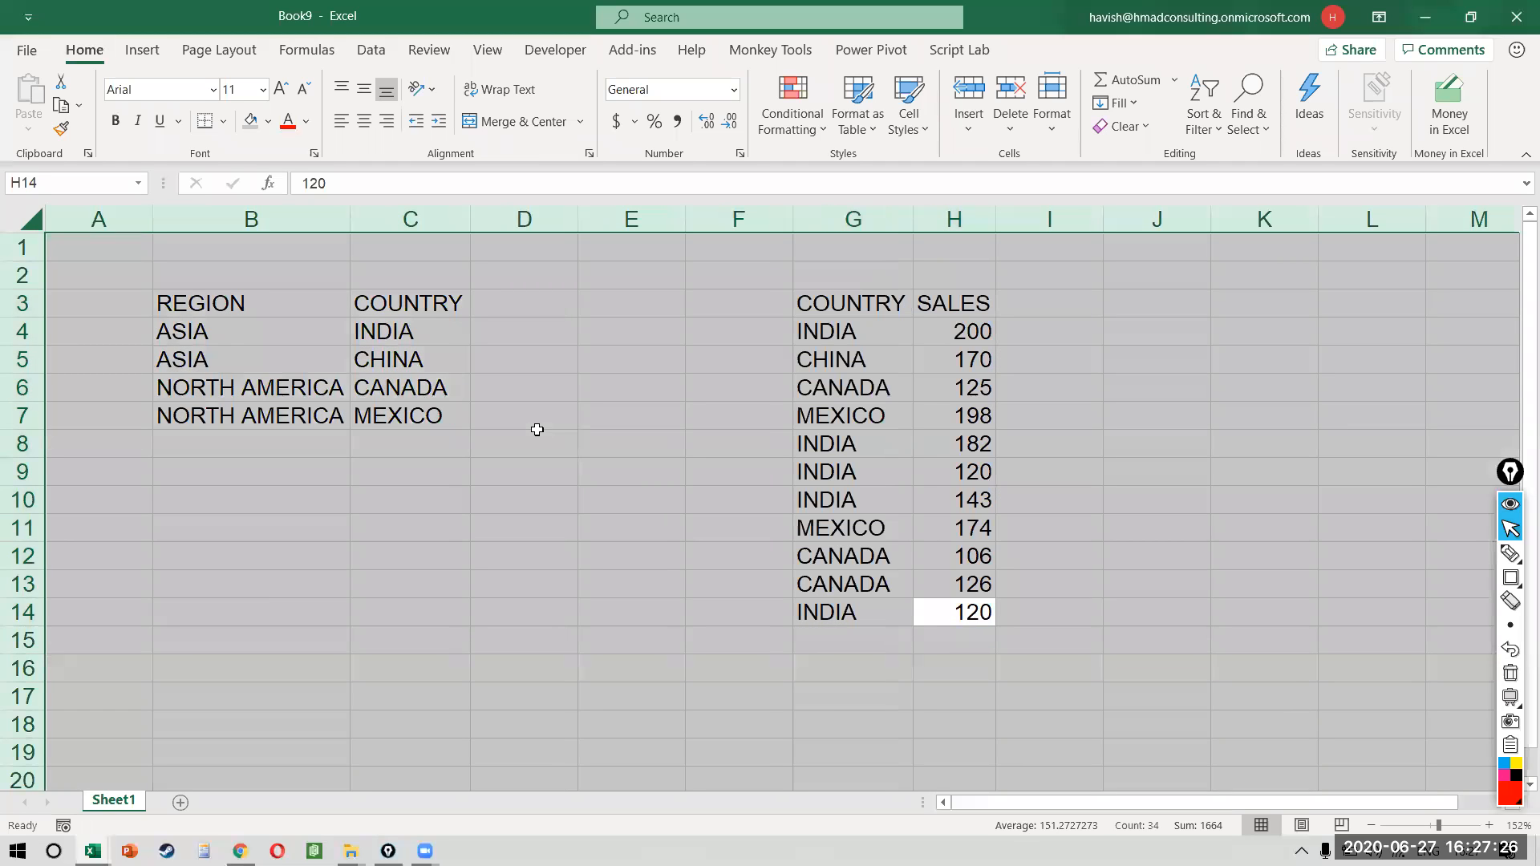
- Total the sales in H1 with the formula =SUM(H4:H14)
click(941, 322)
key(Up)
key(Up)
key(Up)
key(Right)
key(Right)
key(Left)
key(Left)
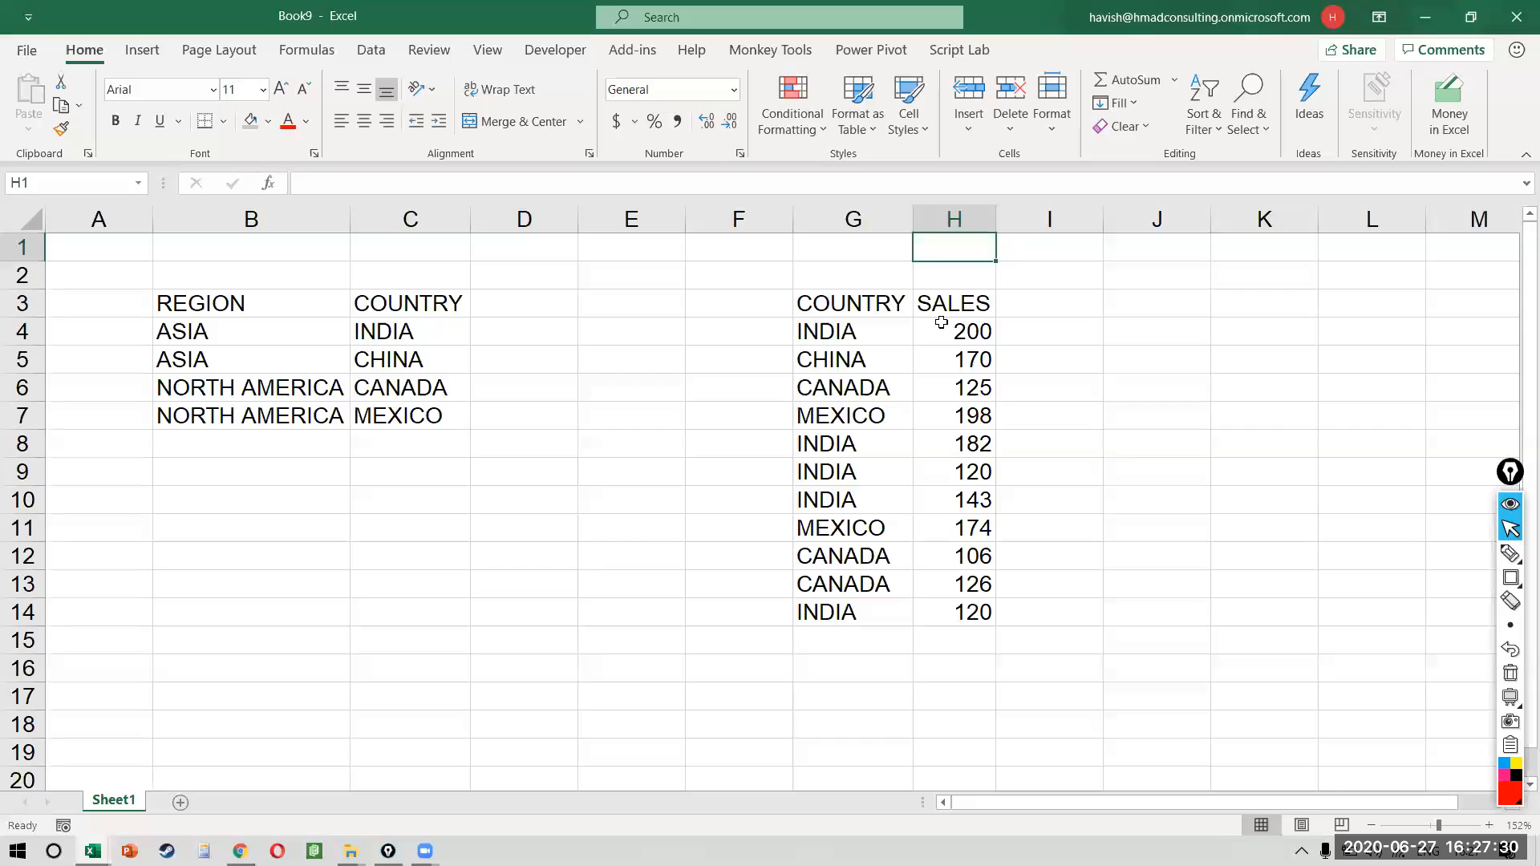
text(=SUM()
key(Down)
key(Down)
key(Down)
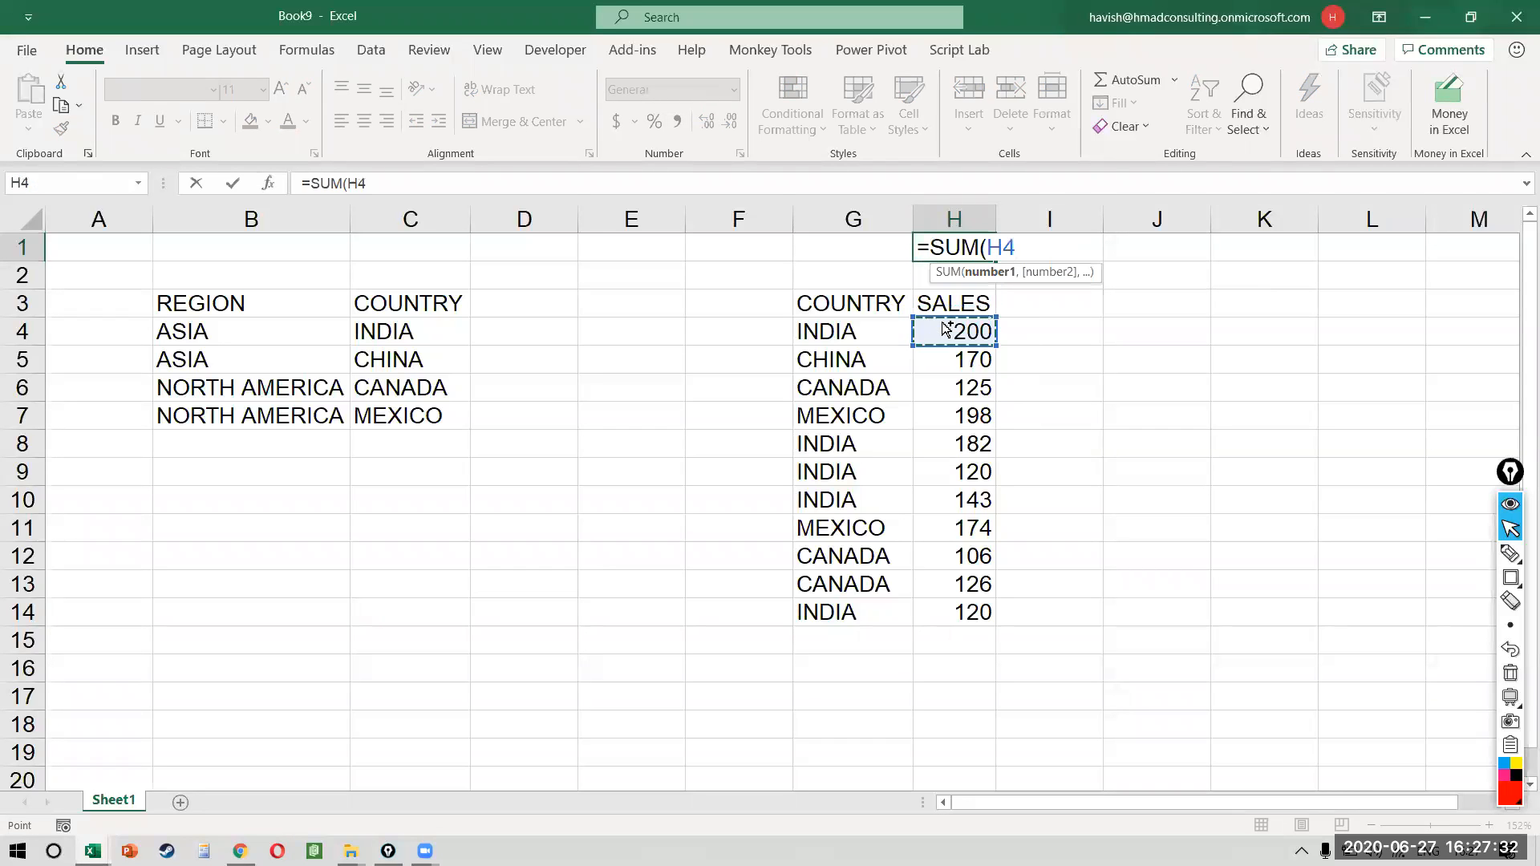
key(ctrl+shift+Down)
key(Return)
key(Up)
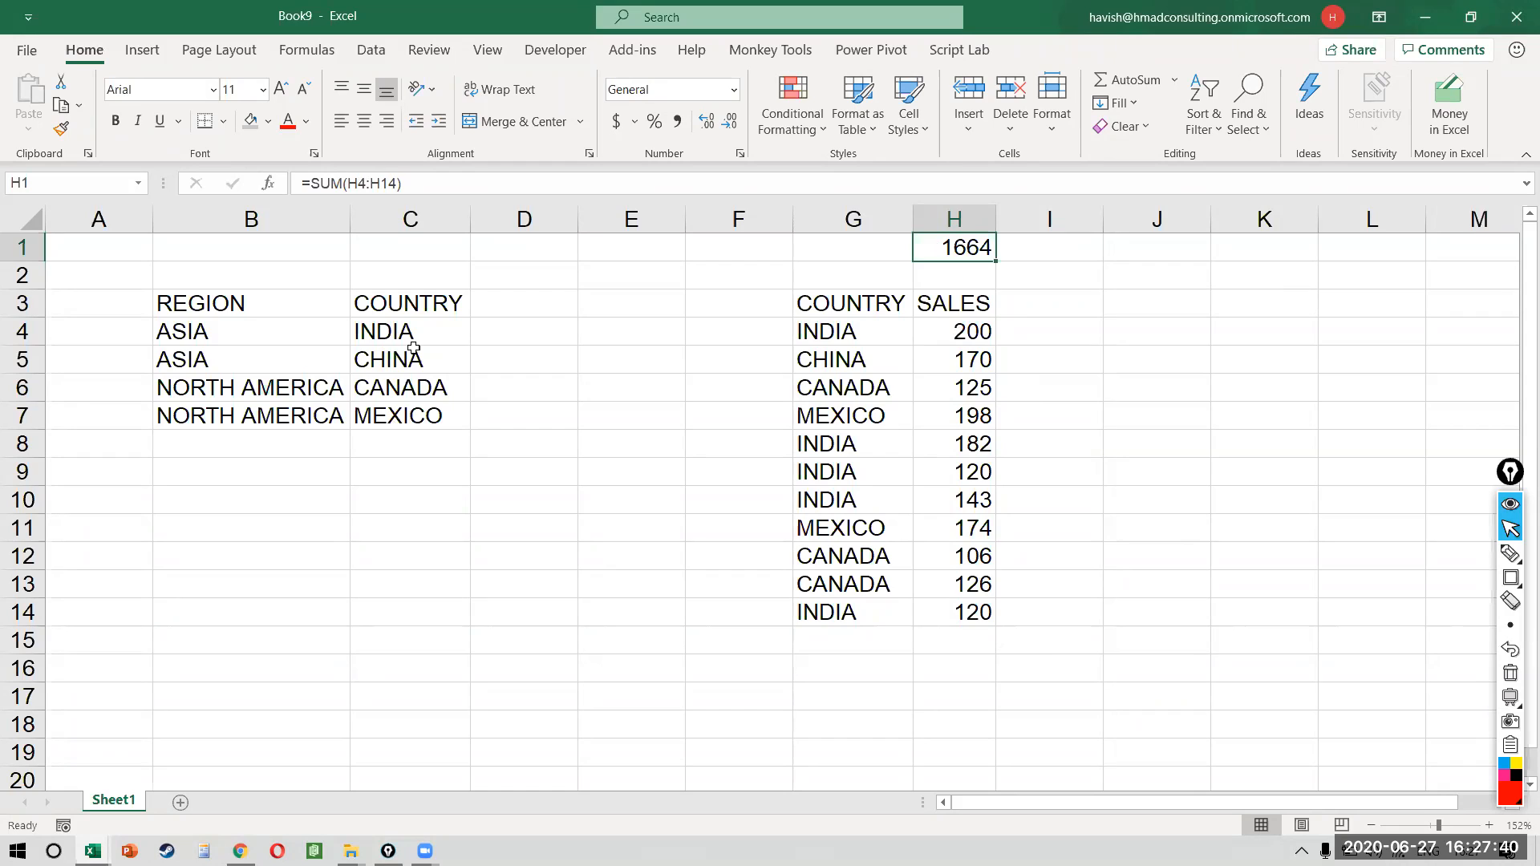
- Make the heading row, row 3, bold
click(311, 310)
key(shift+space)
key(ctrl+b)
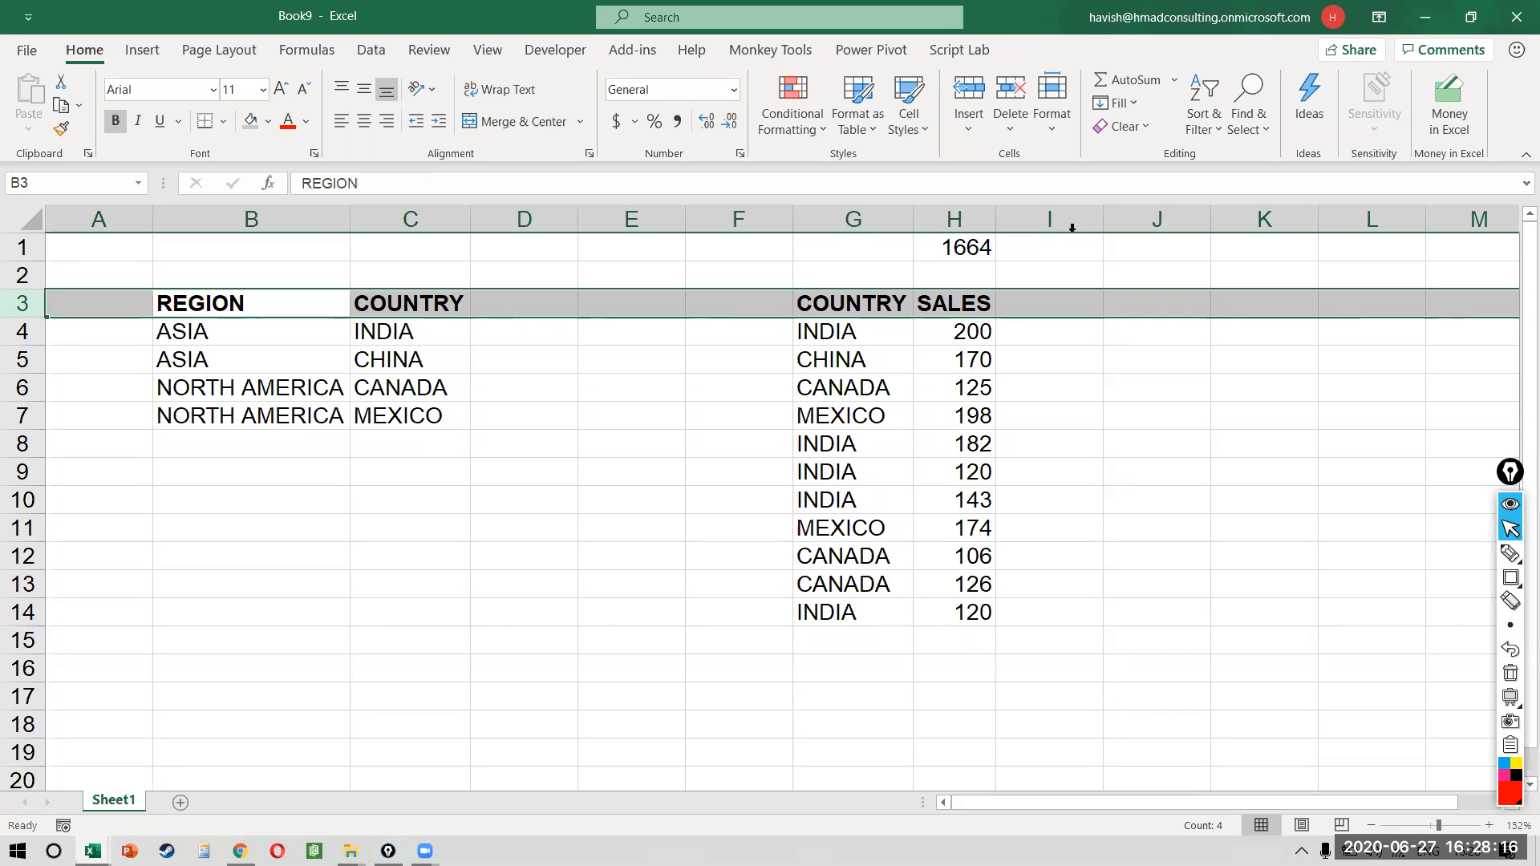
- Insert three blank rows above the heading row of both tables
click(916, 253)
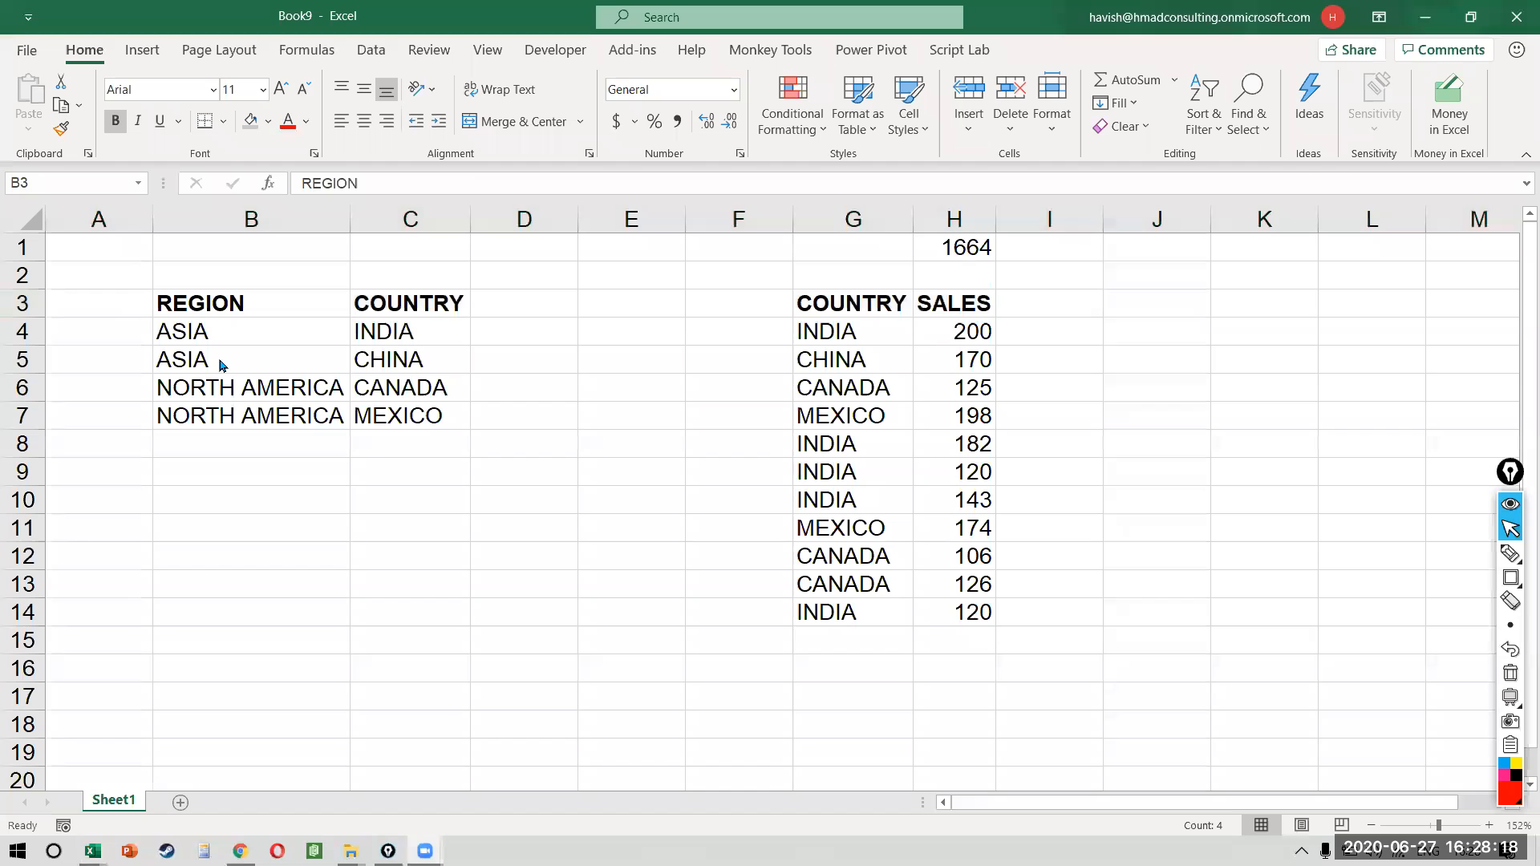
key(ctrl+shift+plus)
key(ctrl+shift+plus)
key(ctrl+shift+plus)
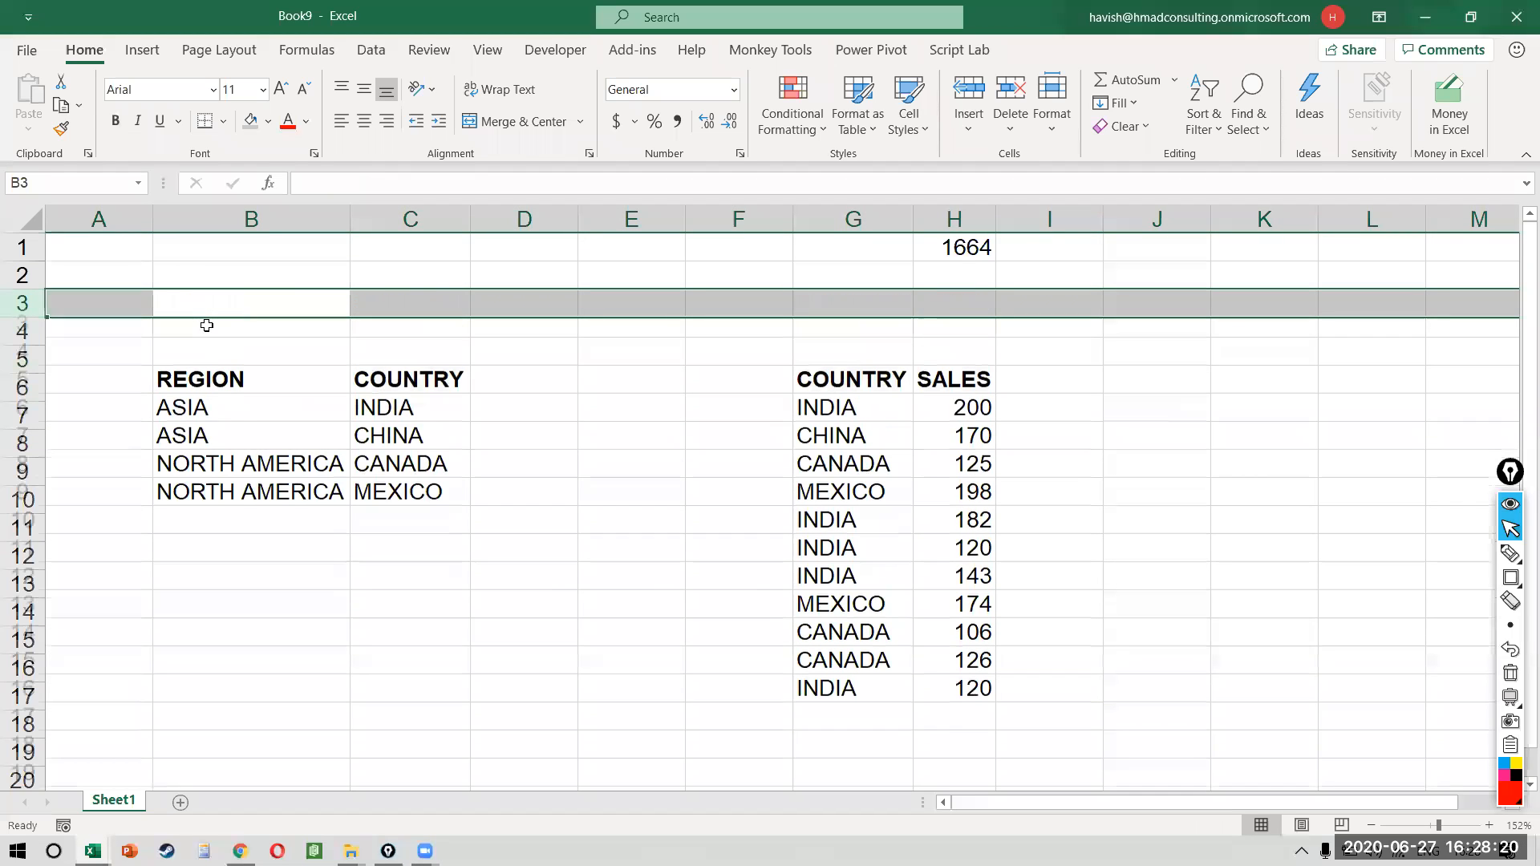
- Label the region-country table by entering DIMENSION TABLE in B4
click(207, 325)
text(DIM)
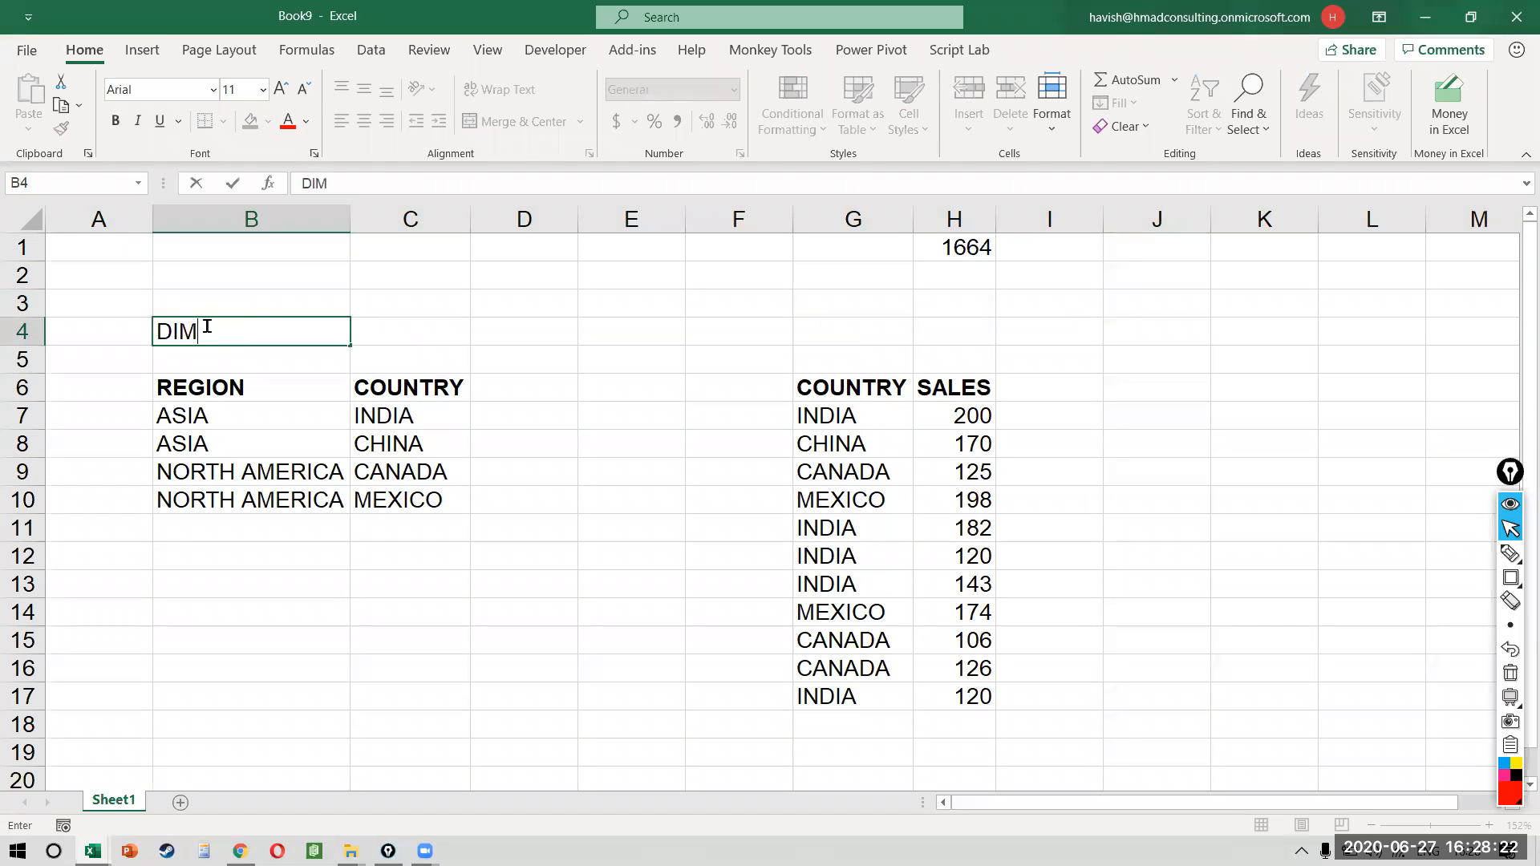
text(ENSION)
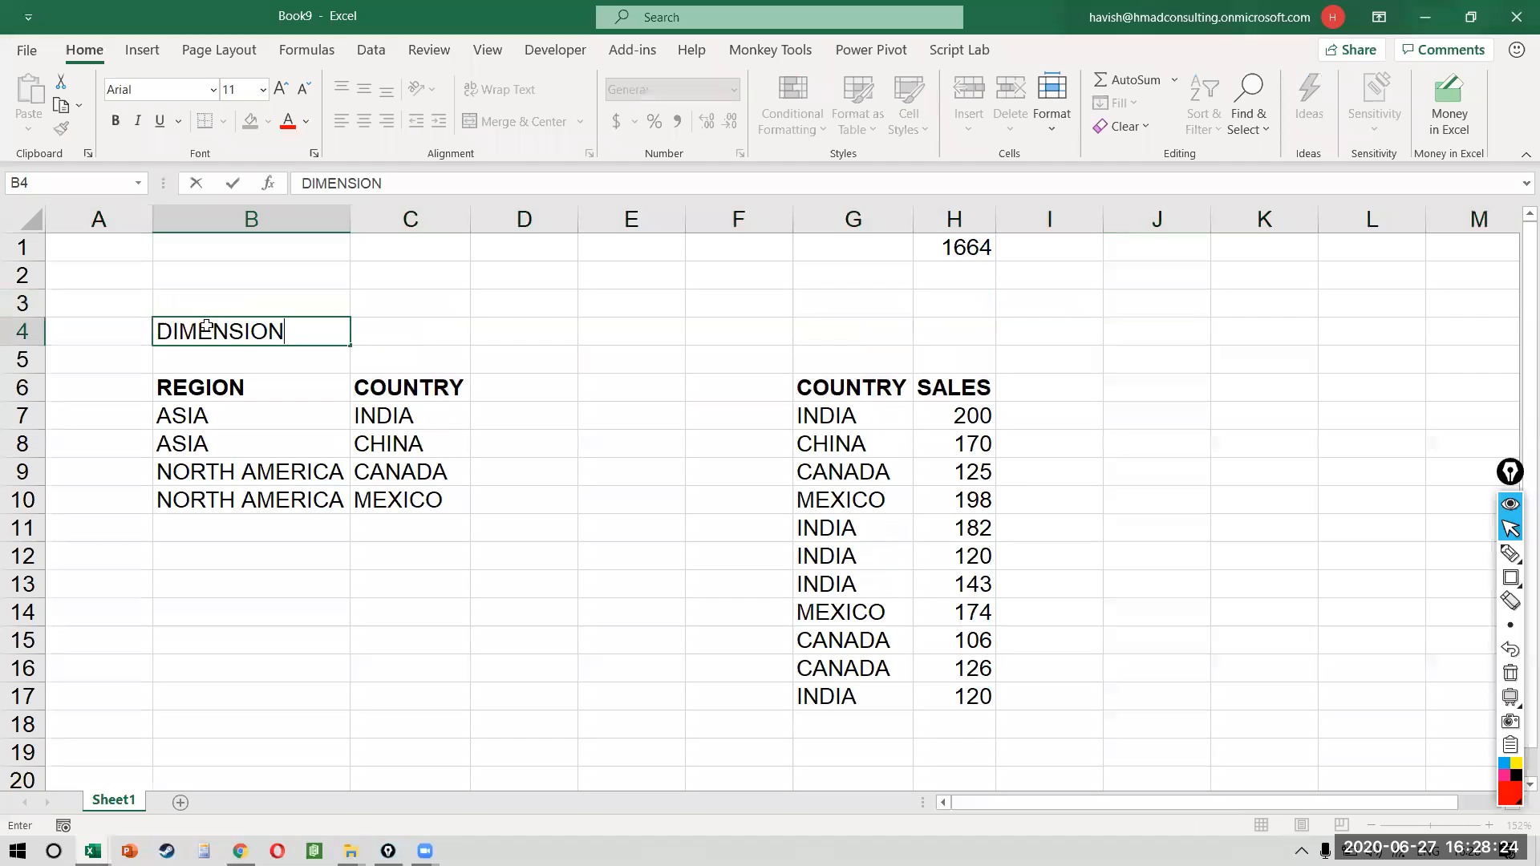
text( TABLE)
- Label the country-sales table by entering FACT TABLE in G4
key(Right)
key(Right)
key(Right)
key(Right)
key(Right)
text(FACT TABLES)
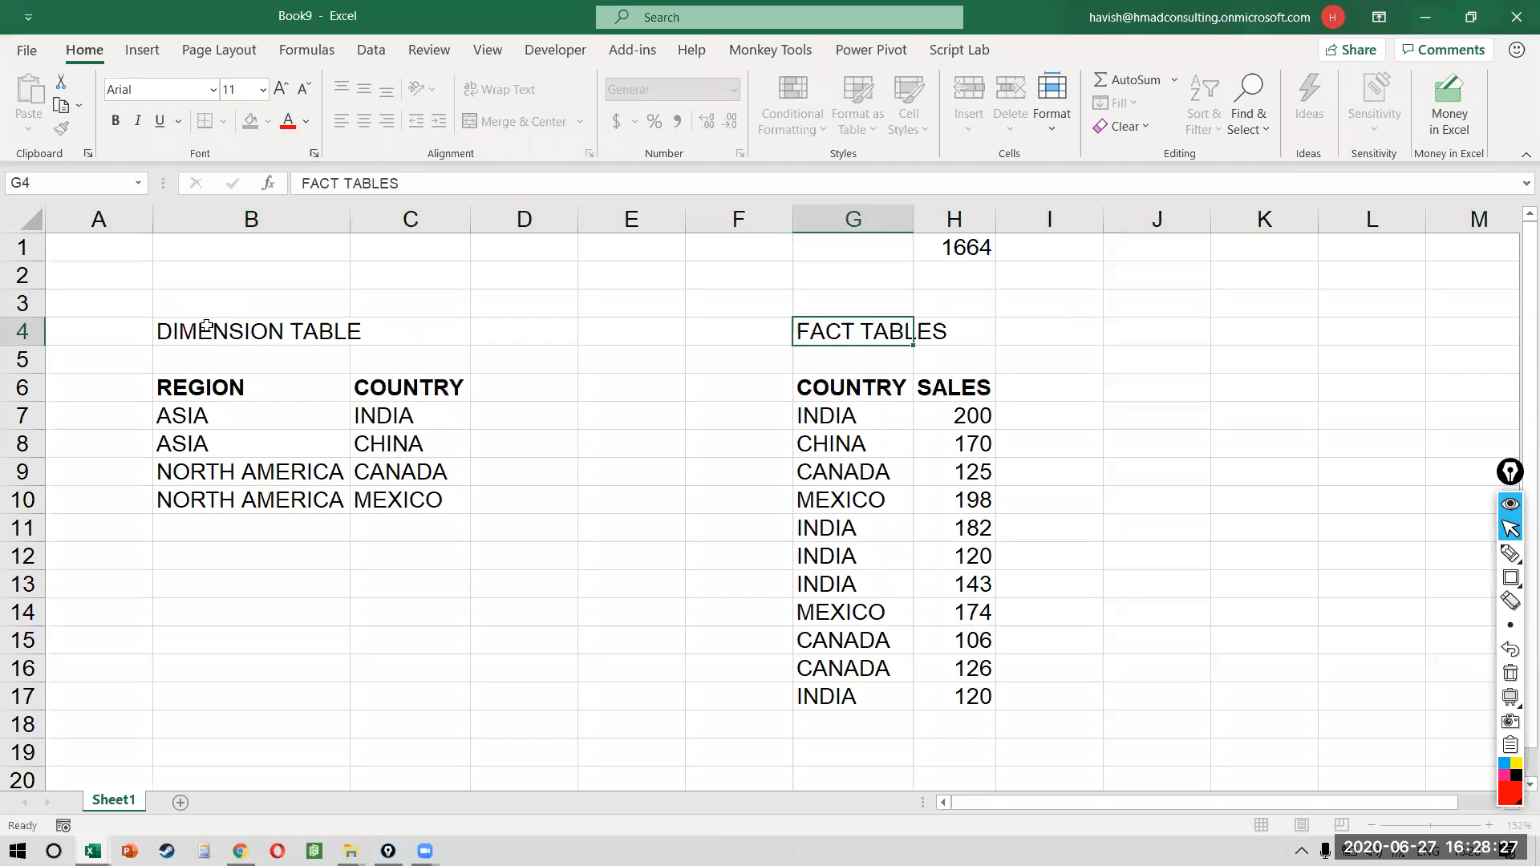
key(Return)
key(Up)
key(F2)
key(BackSpace)
key(Return)
click(475, 333)
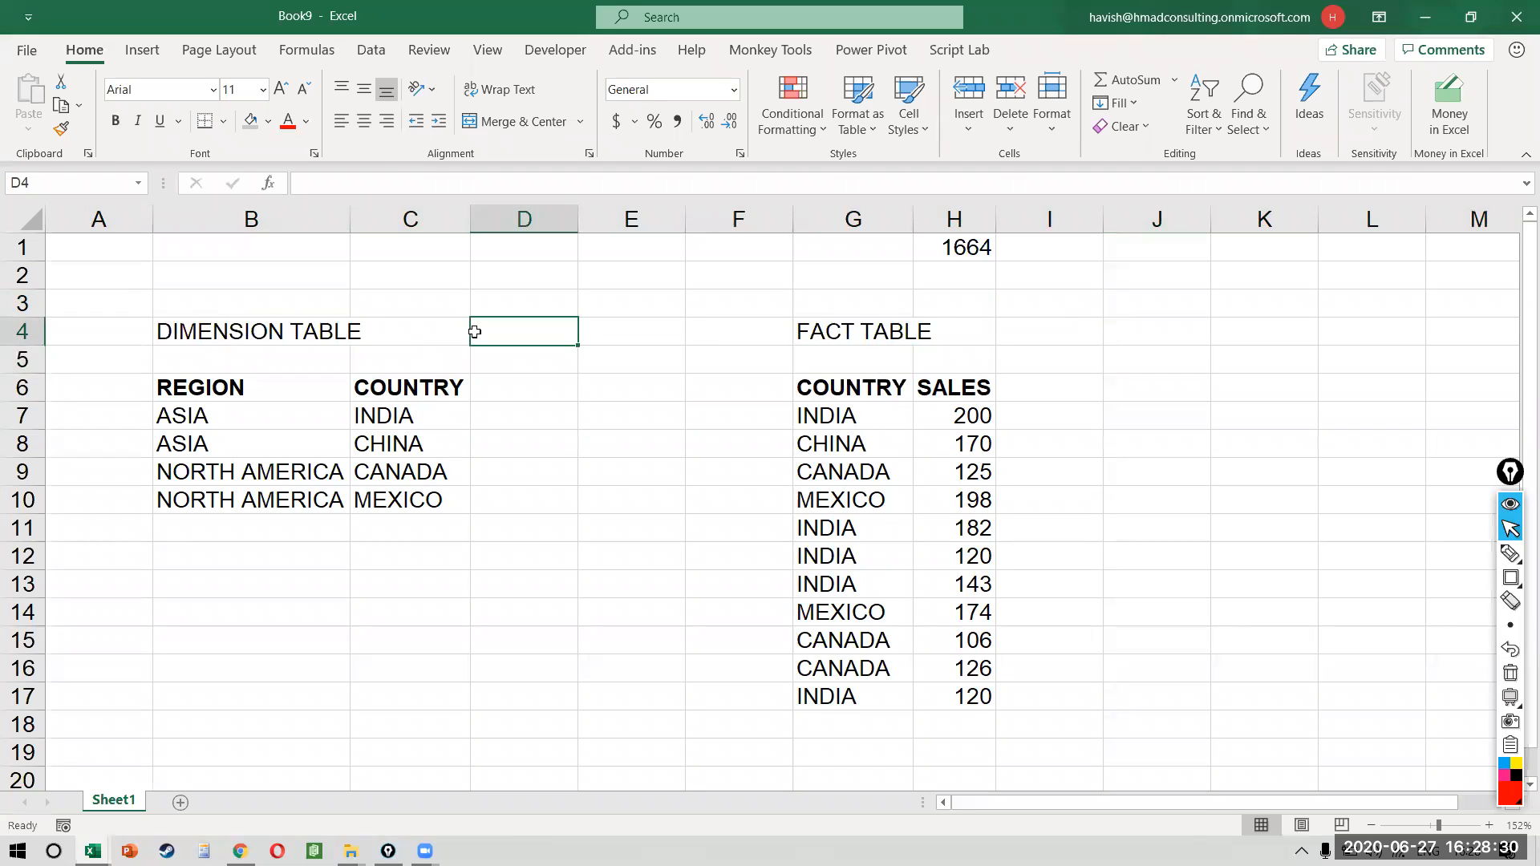
- Switch to Chrome and search Google for DIMENSION VS FACT in a new window
key(alt+Tab)
key(Tab)
key(Tab)
key(Tab)
key(Tab)
key(Tab)
key(Tab)
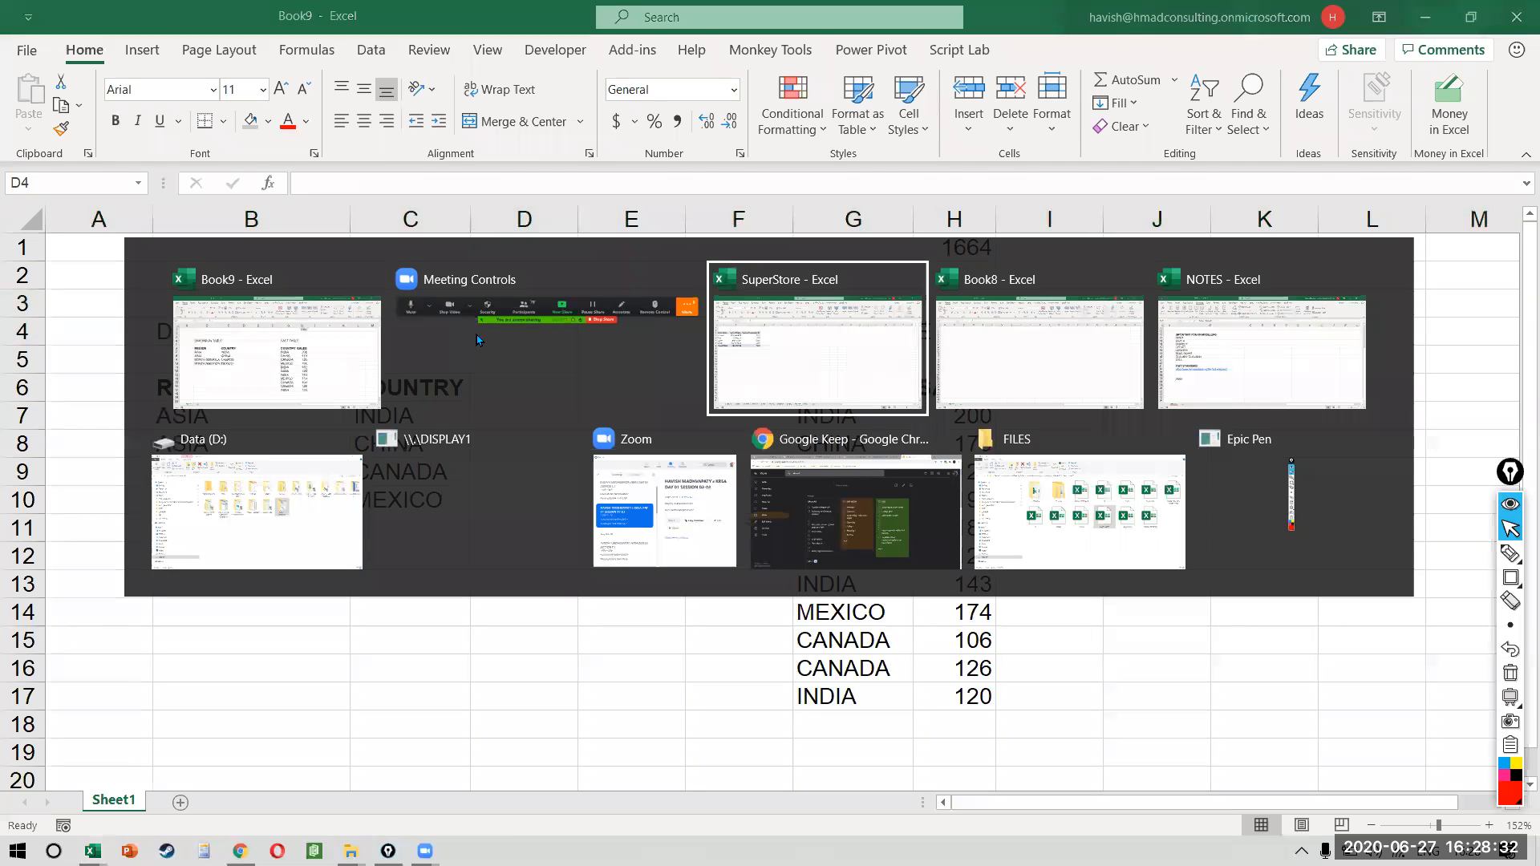
key(Tab)
key(ctrl+n)
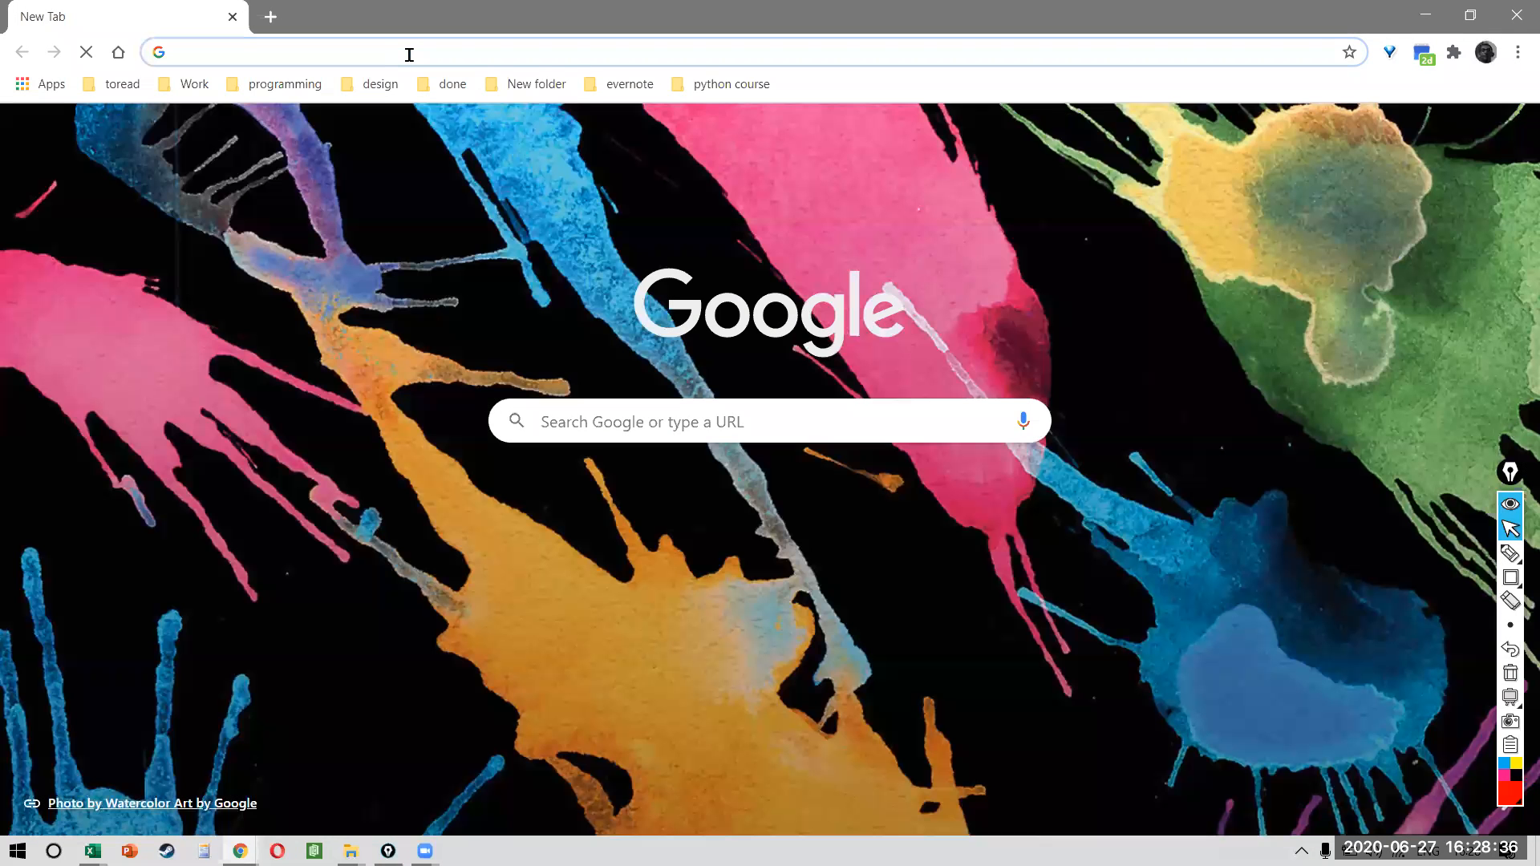
text(DIMENSION VS FACT)
key(Return)
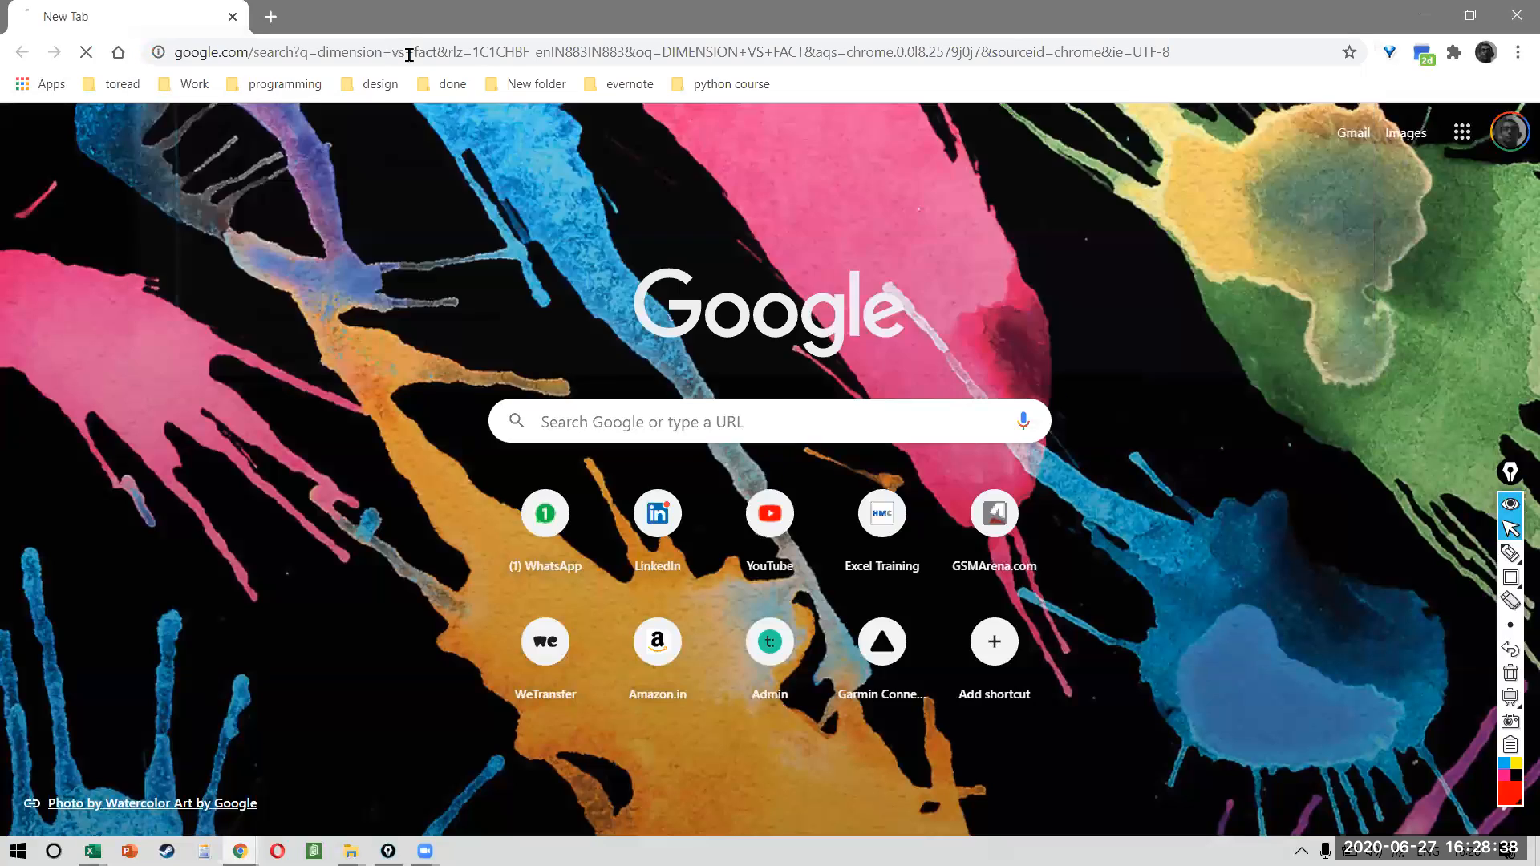
- Read the featured snippet on dimension and fact tables, highlighting the phrase about descriptive attributes
scroll(314, 343, up, 4)
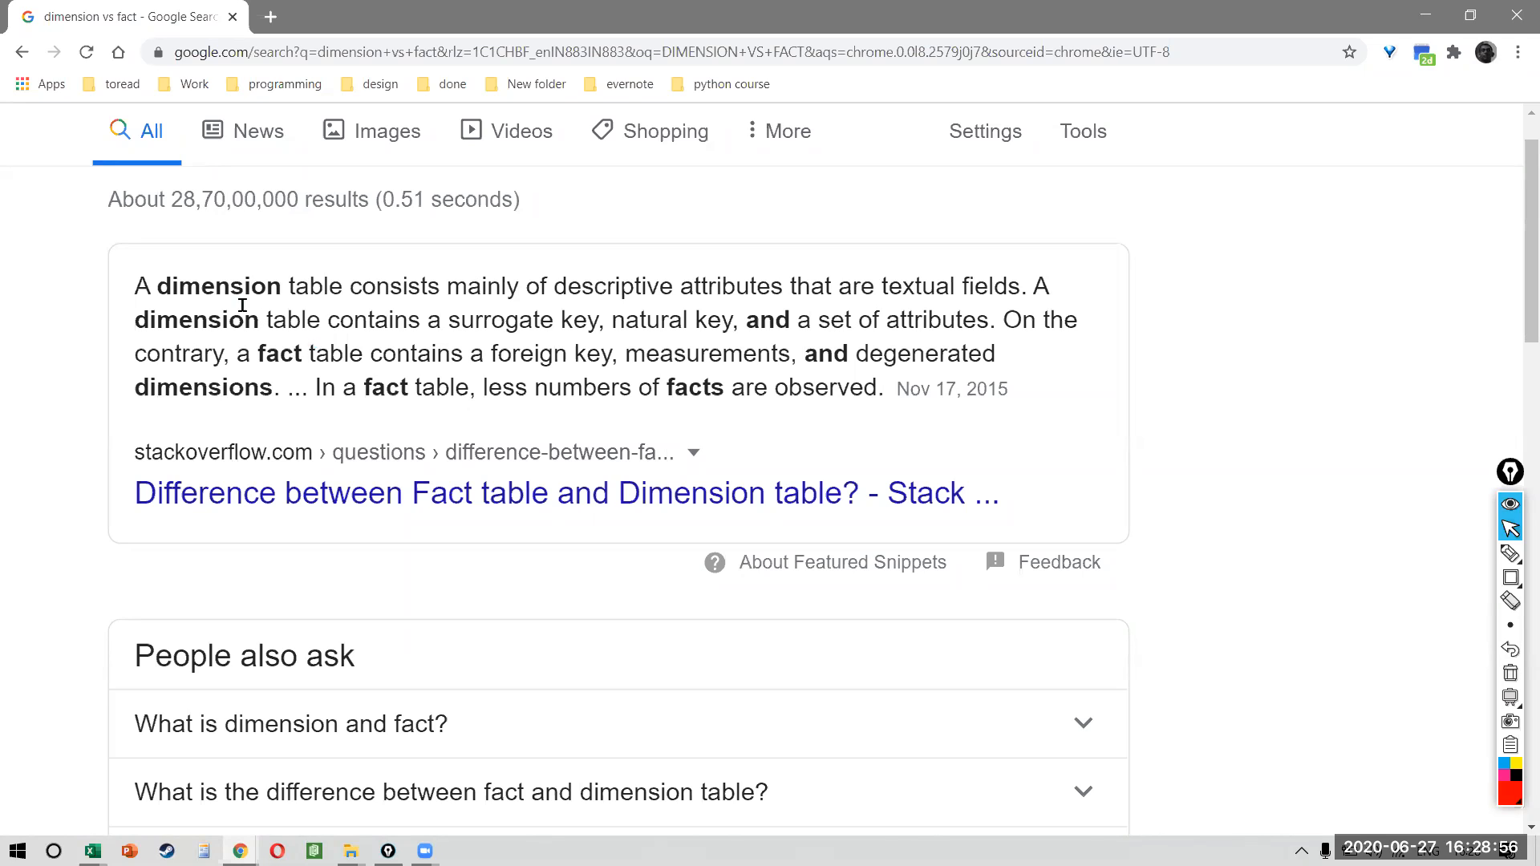
drag(179, 285, 254, 284)
drag(383, 387, 434, 387)
drag(583, 286, 810, 297)
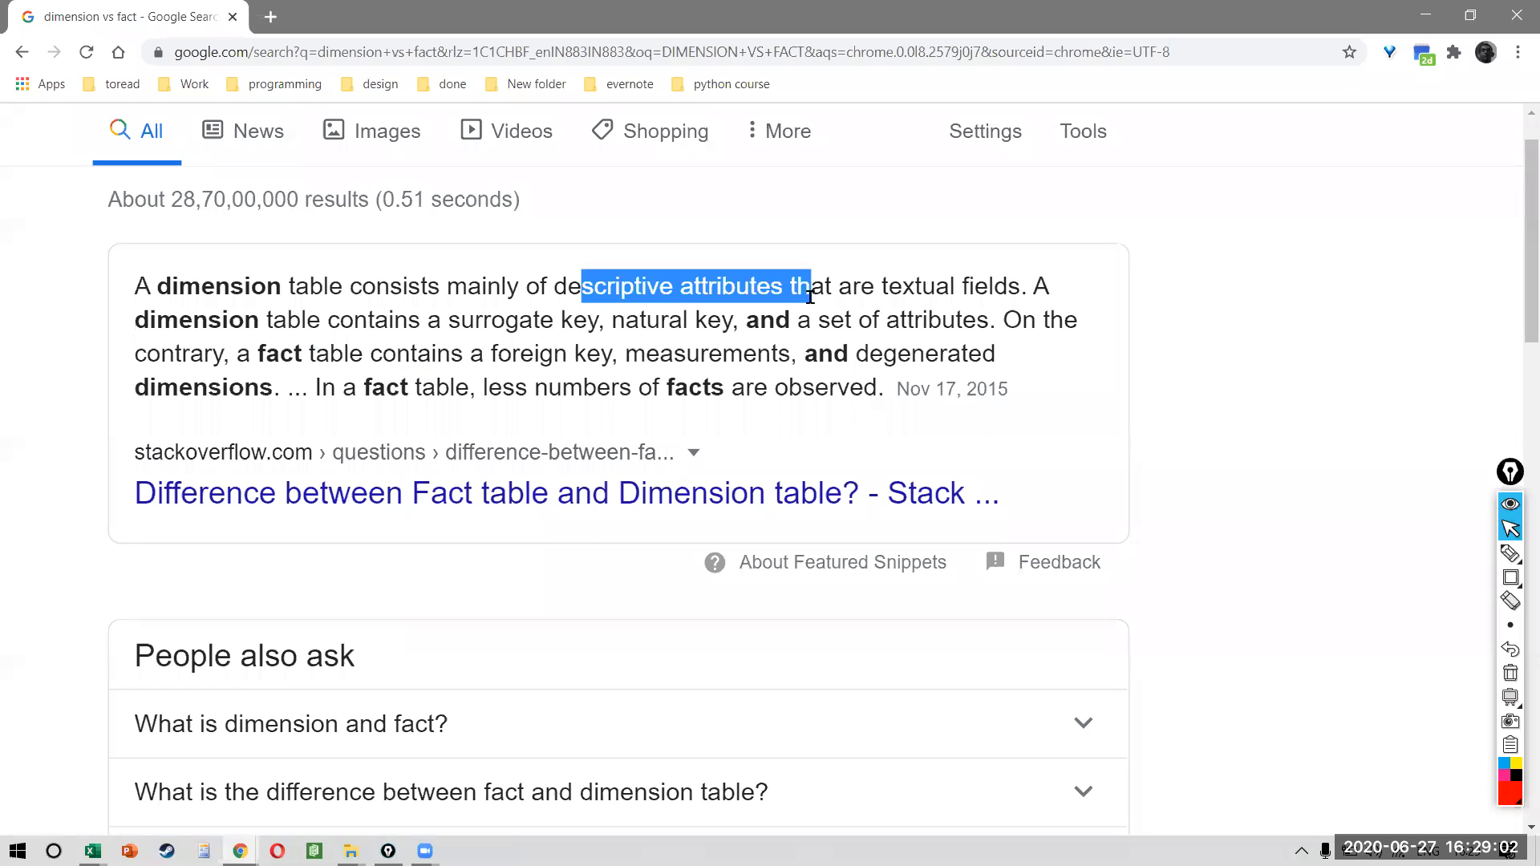
- Switch back to the Book9 workbook in Excel and highlight the dimension table, then the fact table, for comparison
key(alt+Tab)
drag(281, 389, 424, 522)
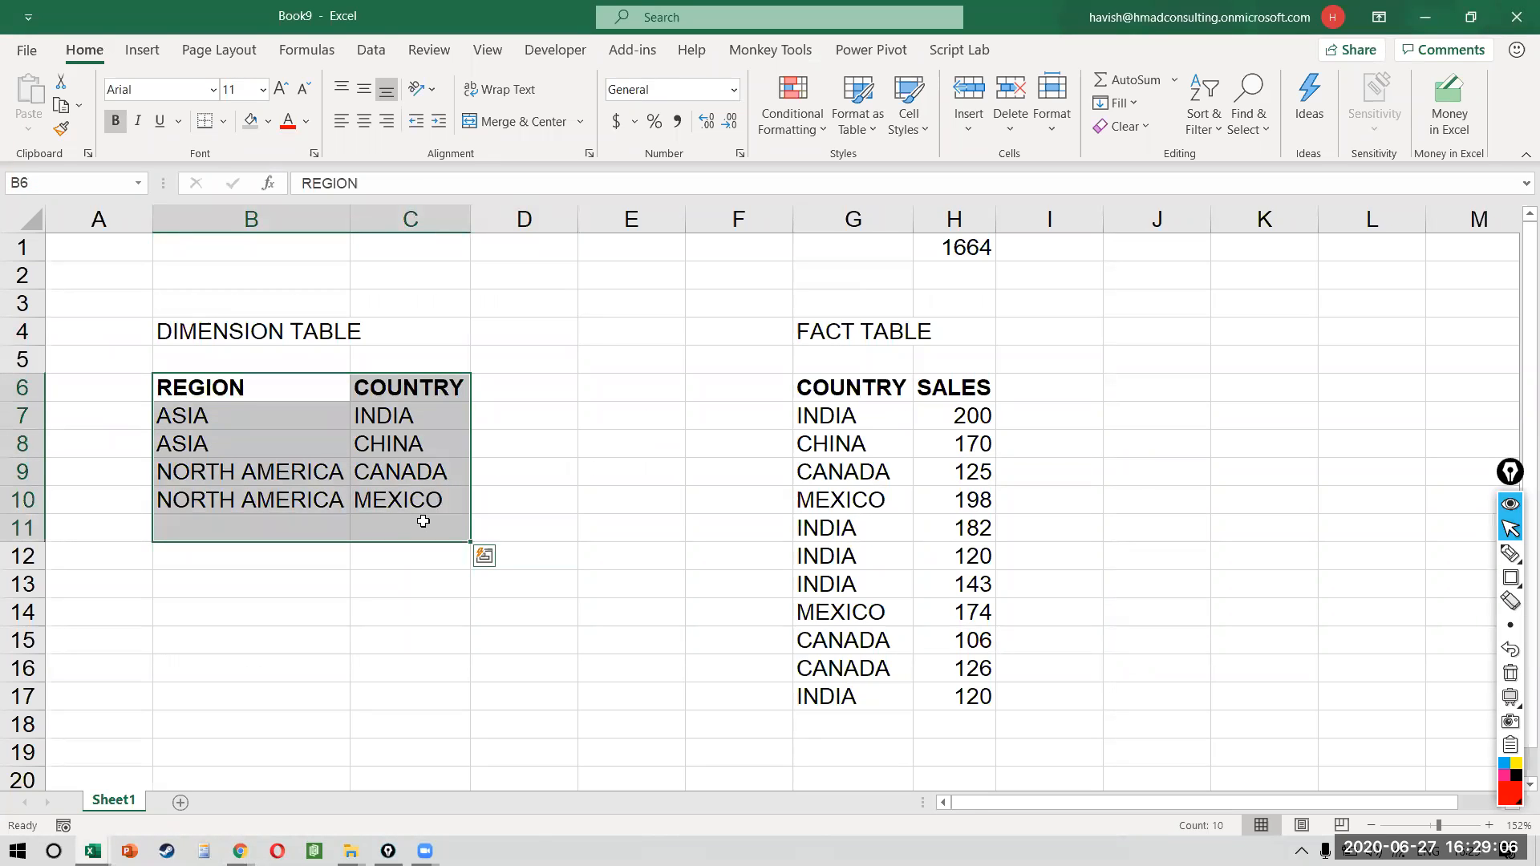
drag(858, 389, 915, 674)
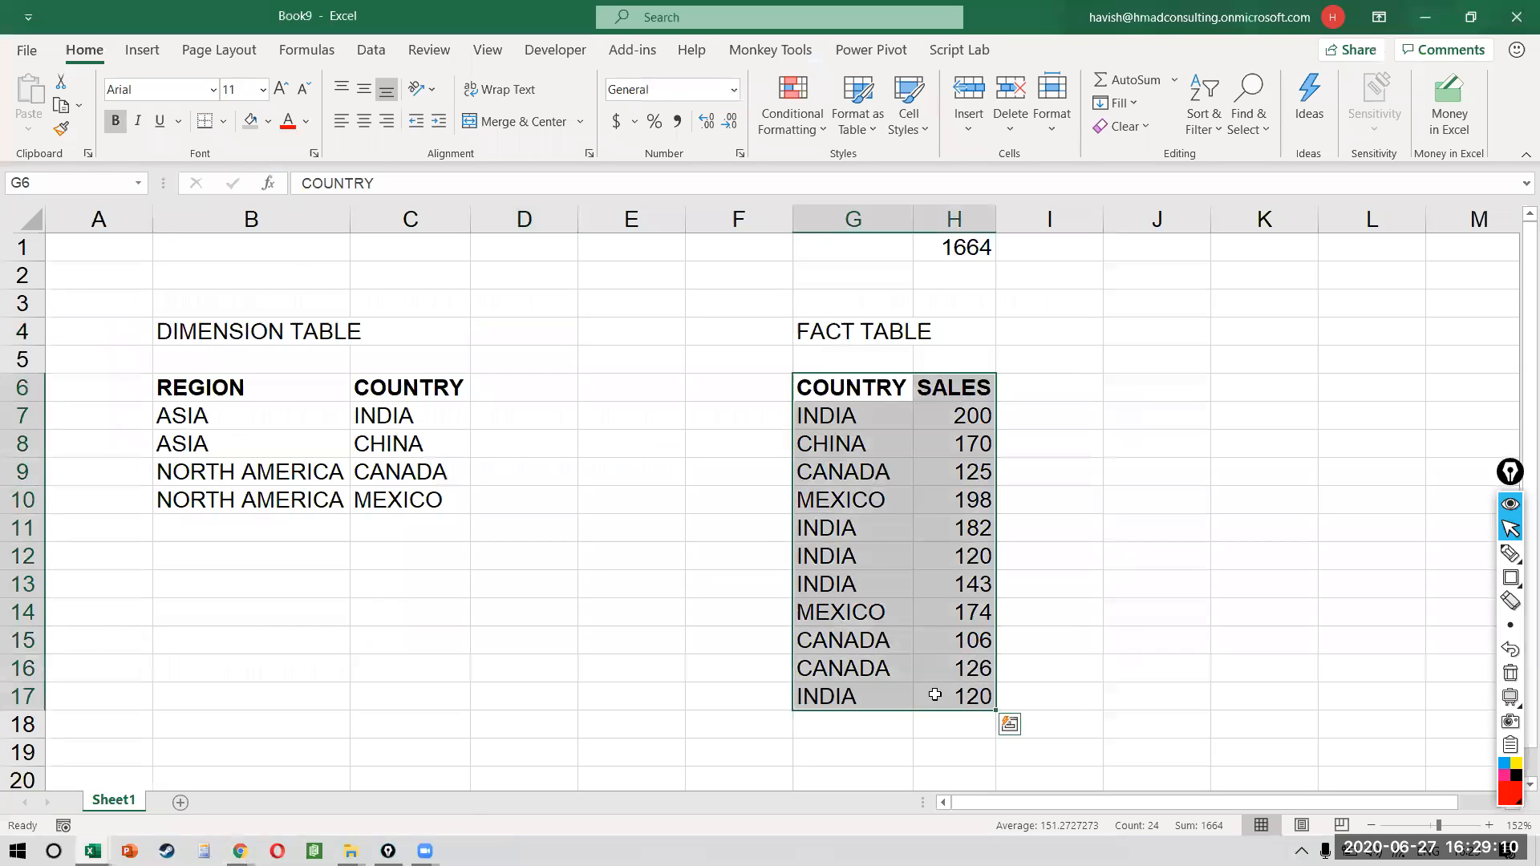
- Return to the Chrome search results and highlight the snippet's sentence about facts in a fact table
key(alt+Tab)
key(alt+Tab)
key(alt+Tab)
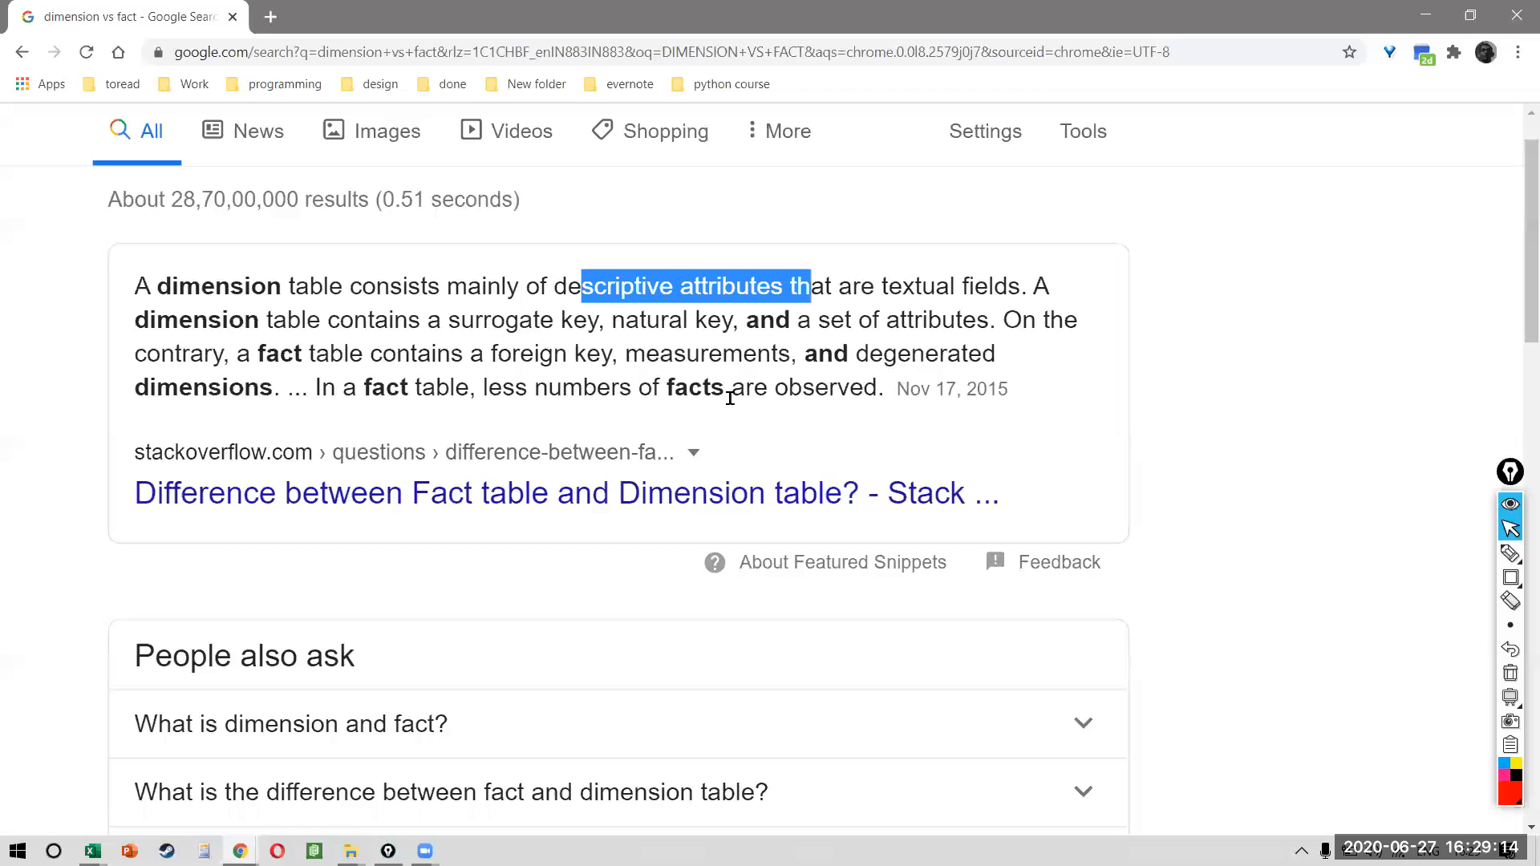
click(932, 320)
drag(515, 389, 770, 388)
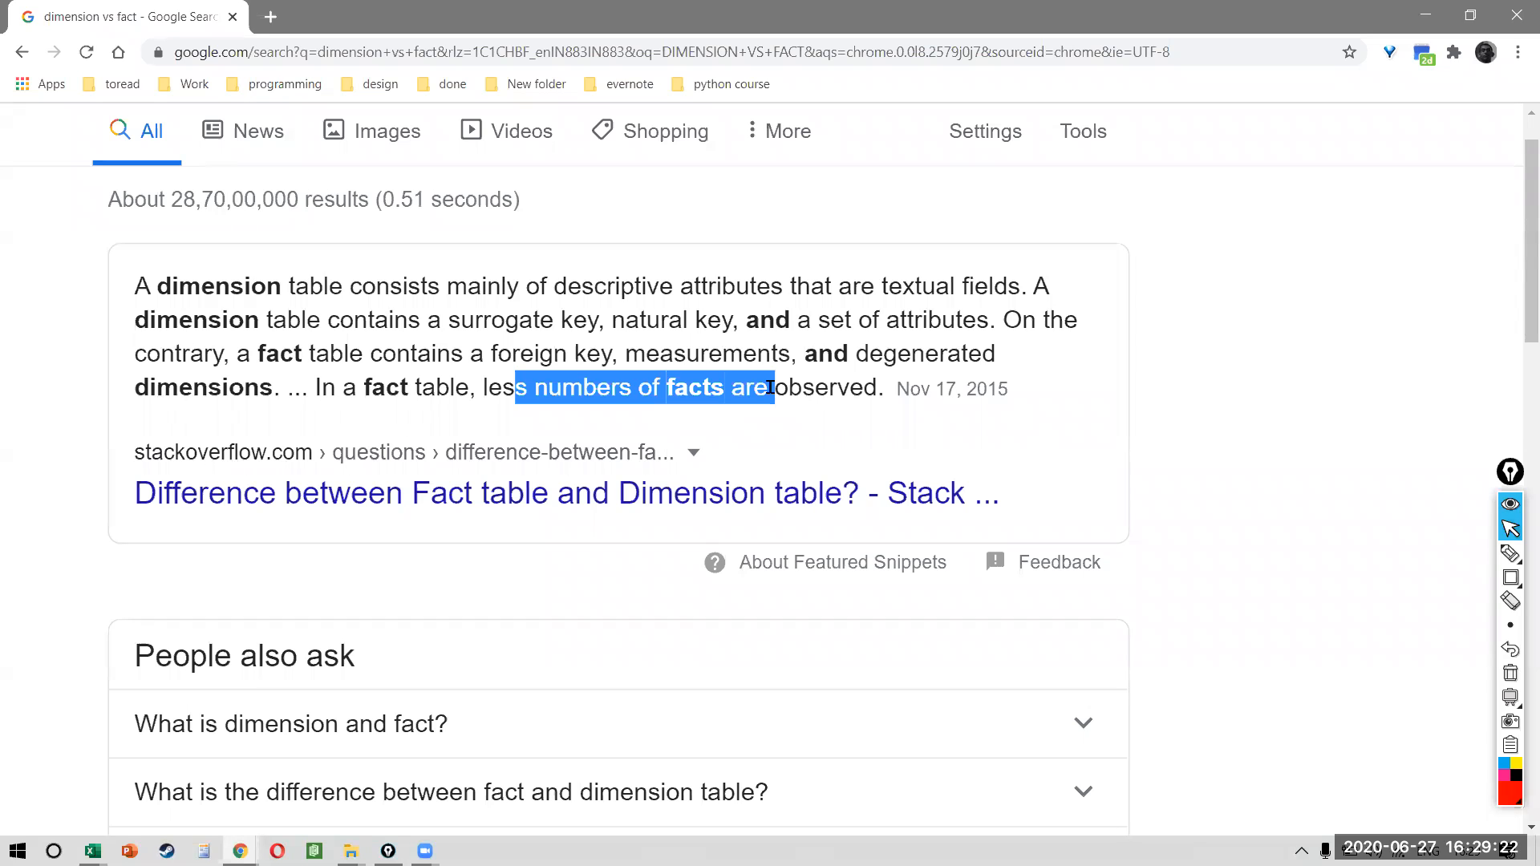
- Show the image results for dimension vs fact and examine the star schema diagrams
scroll(751, 390, up, 2)
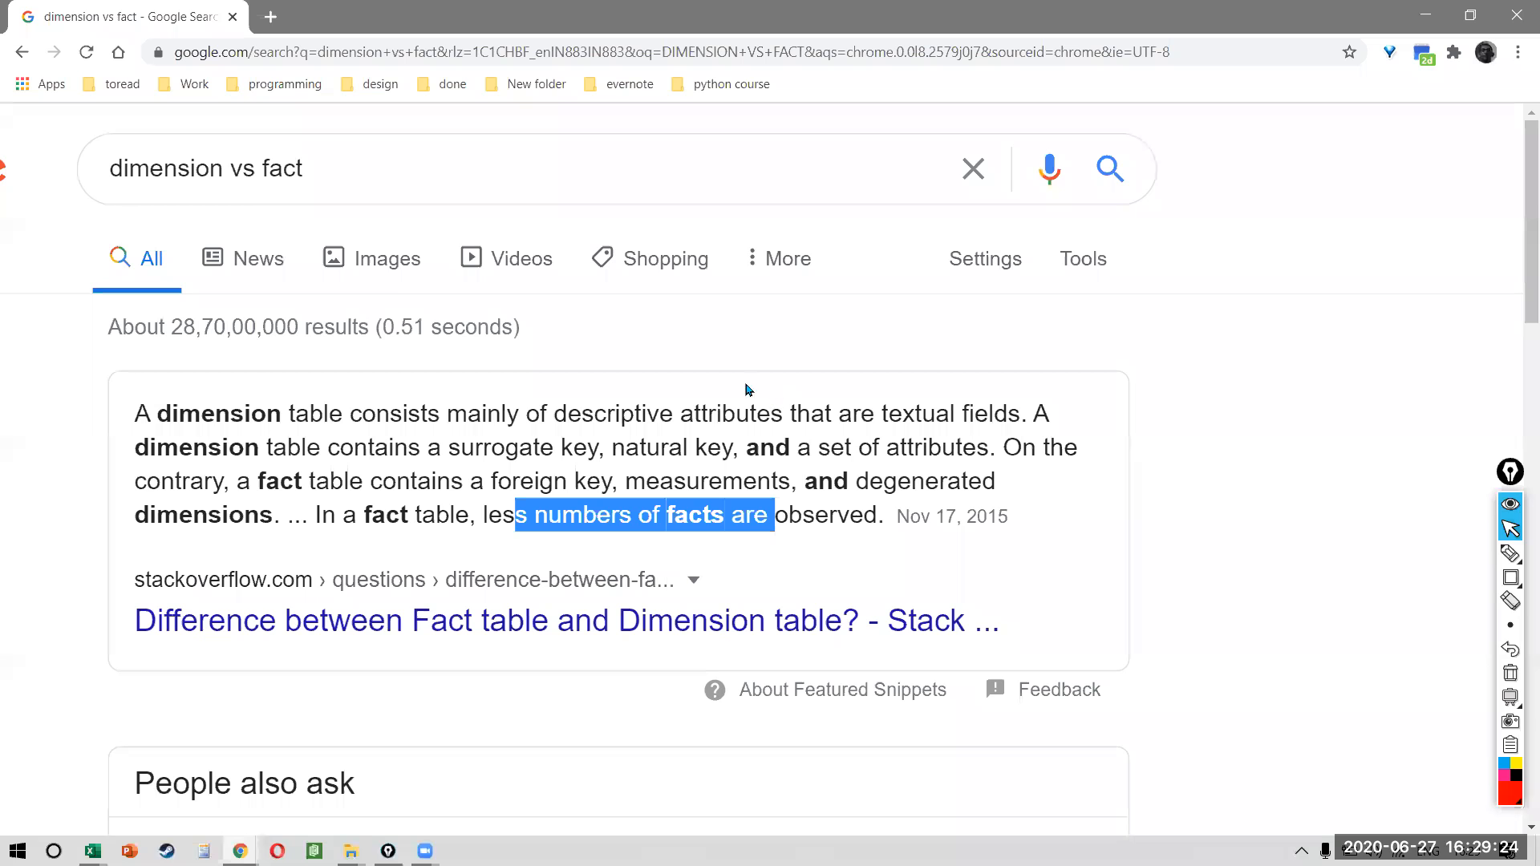
click(418, 263)
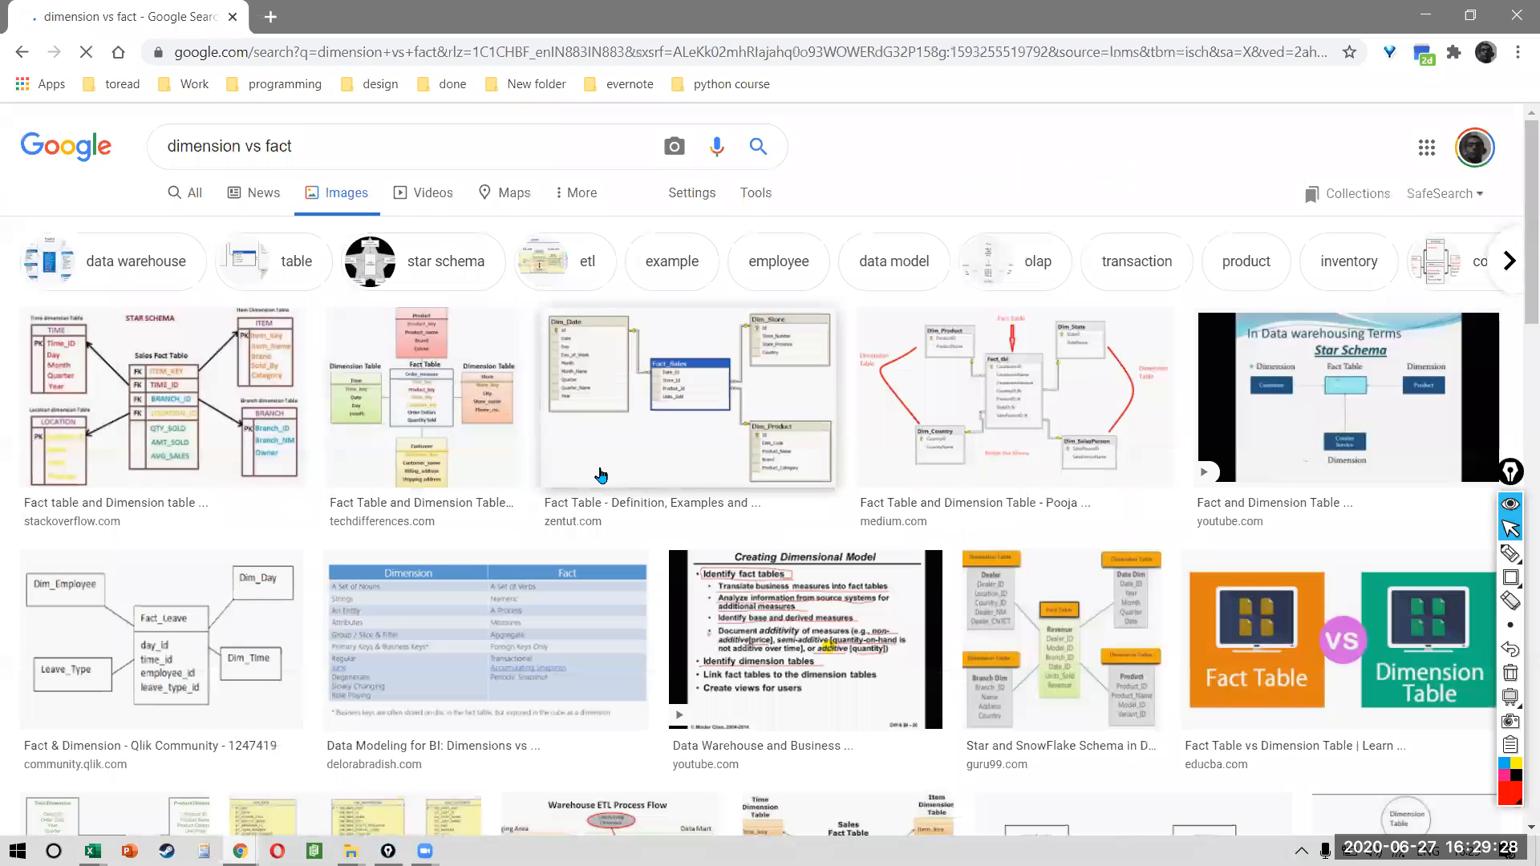
scroll(602, 475, up, 3)
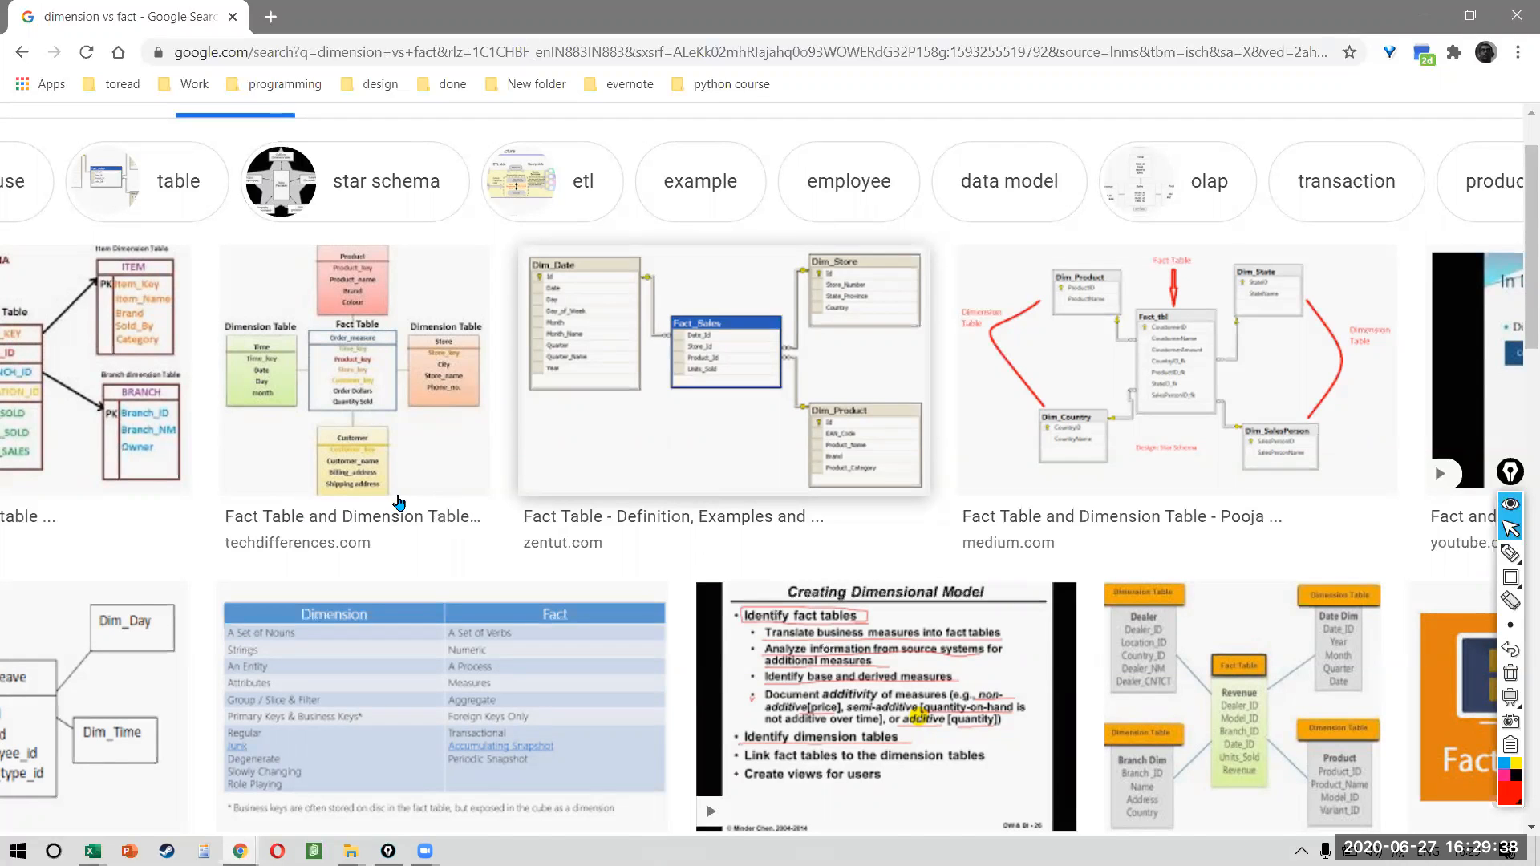
- Switch back to Book9 in Excel and point out cells in the dimension and fact tables
key(alt+Tab)
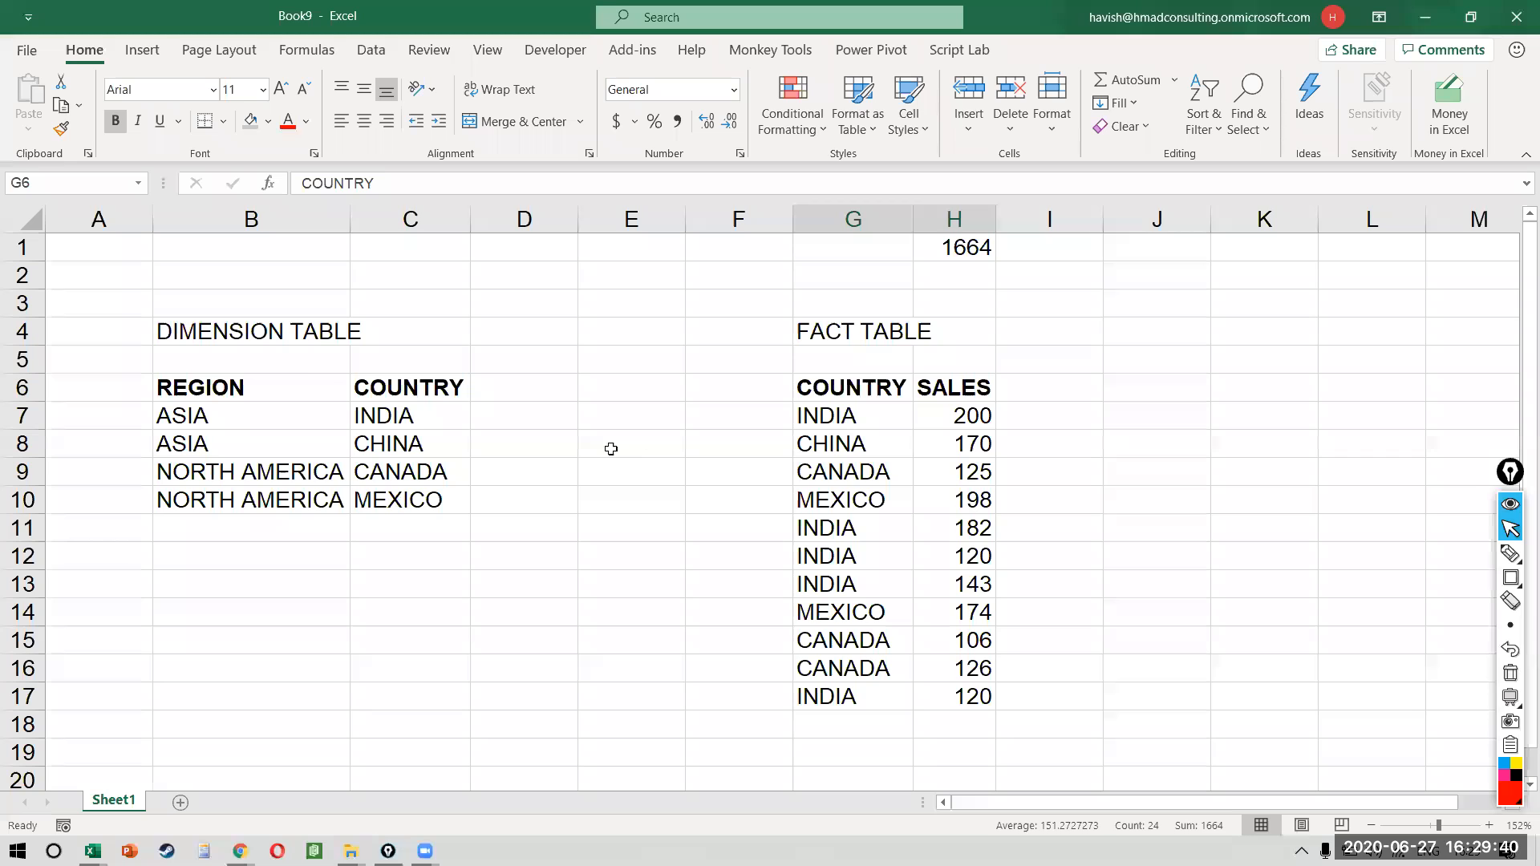
click(323, 379)
click(877, 491)
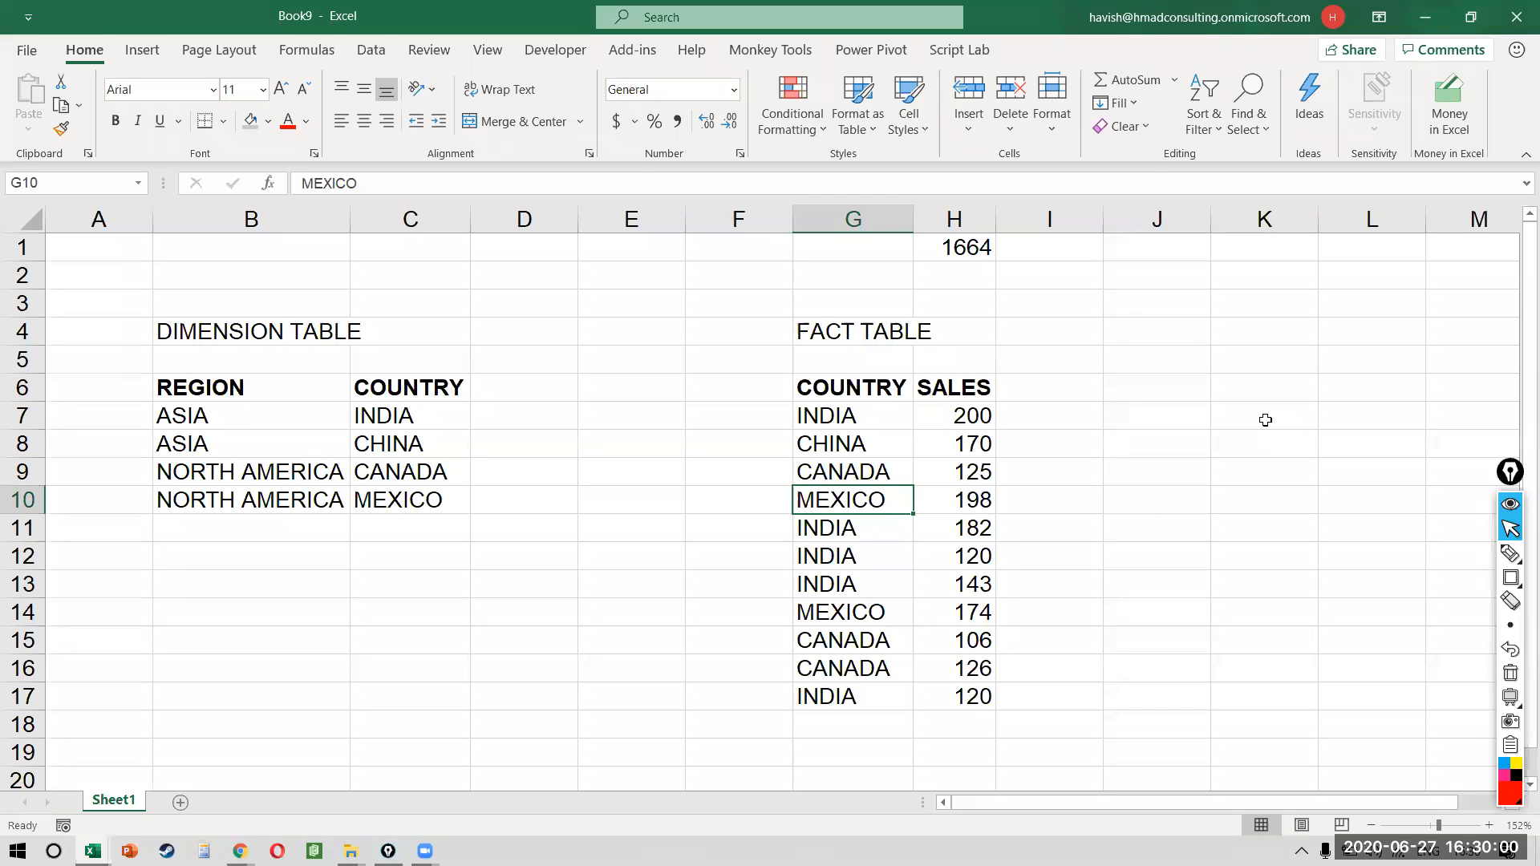
click(852, 18)
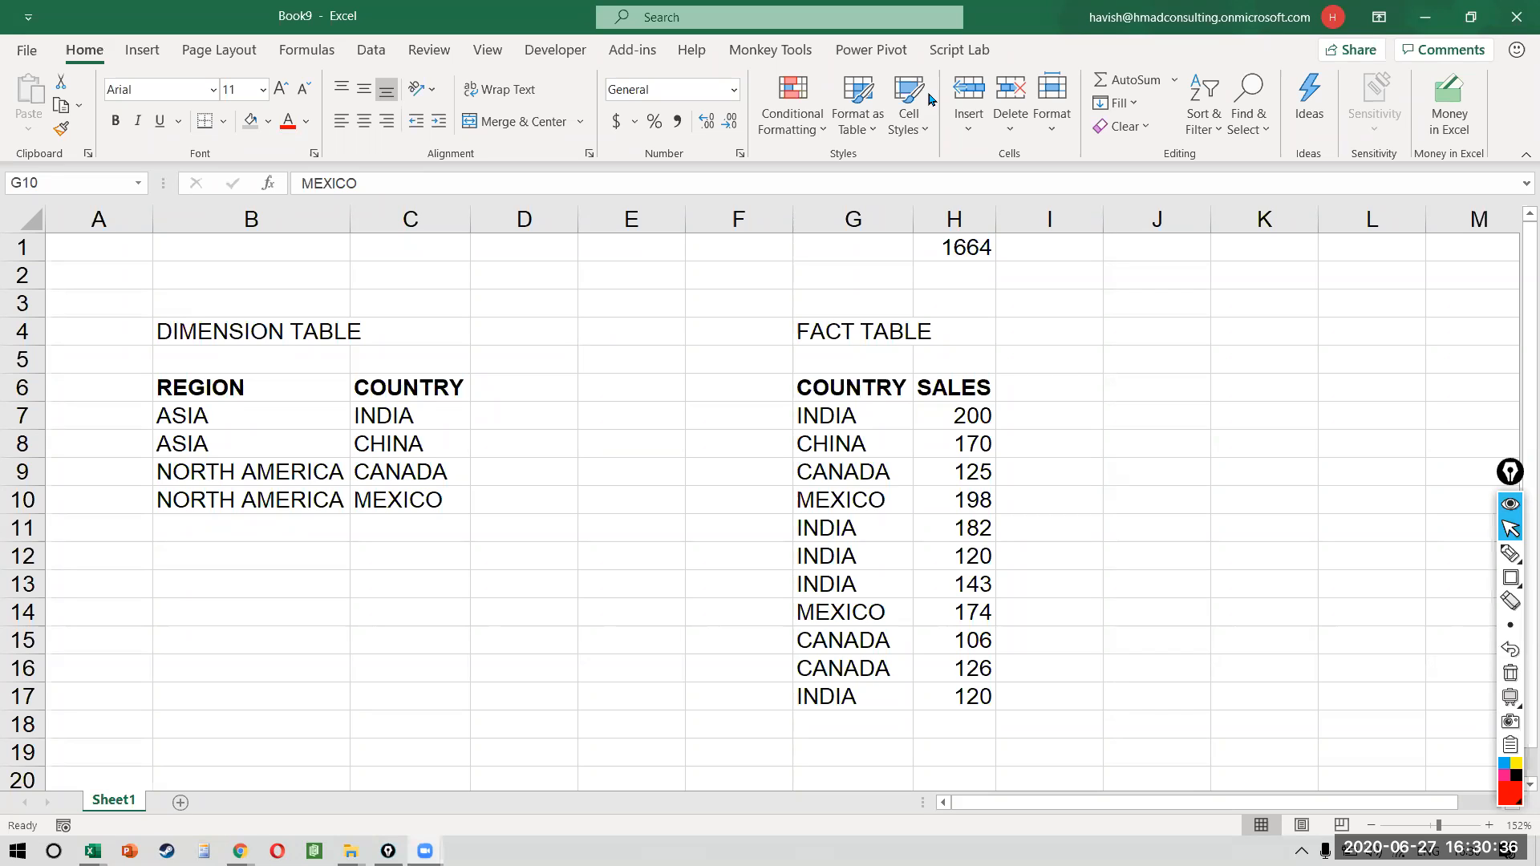
- View the Power Pivot commands, then open the COM Add-ins list from the Excel add-in options
click(881, 56)
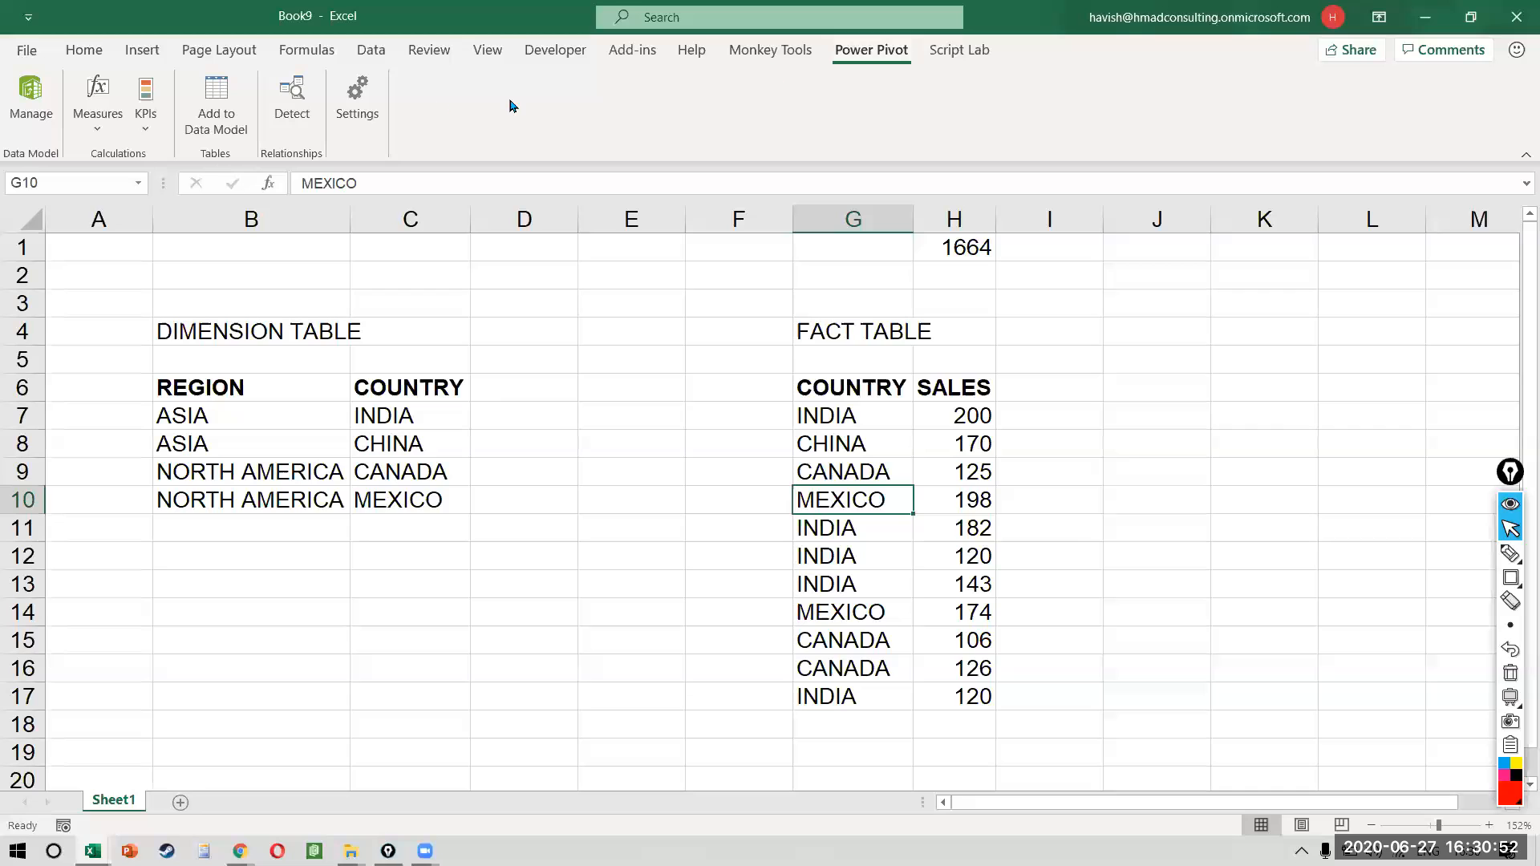
click(28, 50)
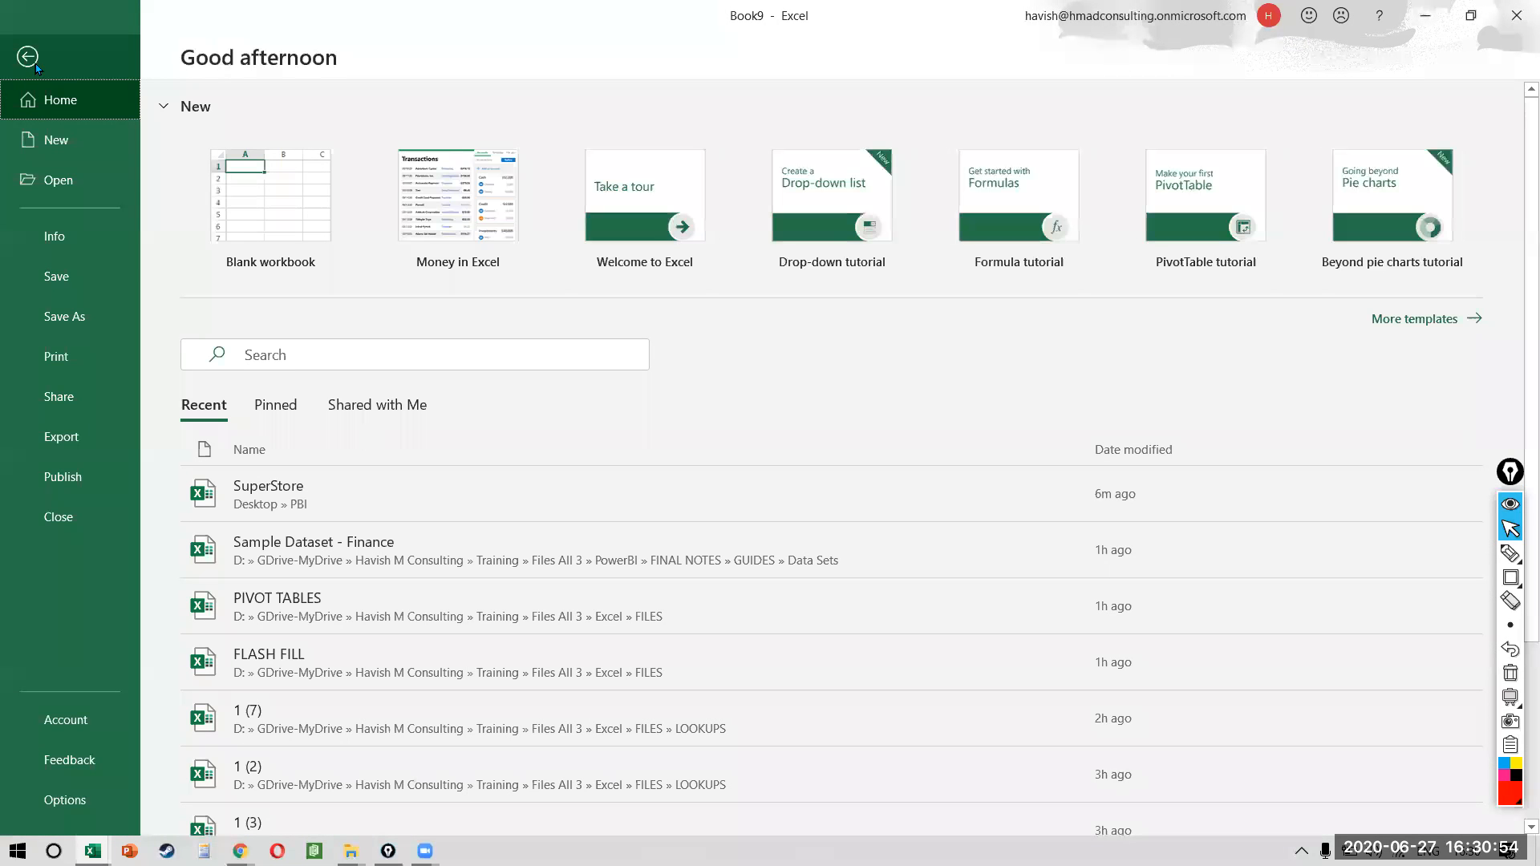
click(59, 816)
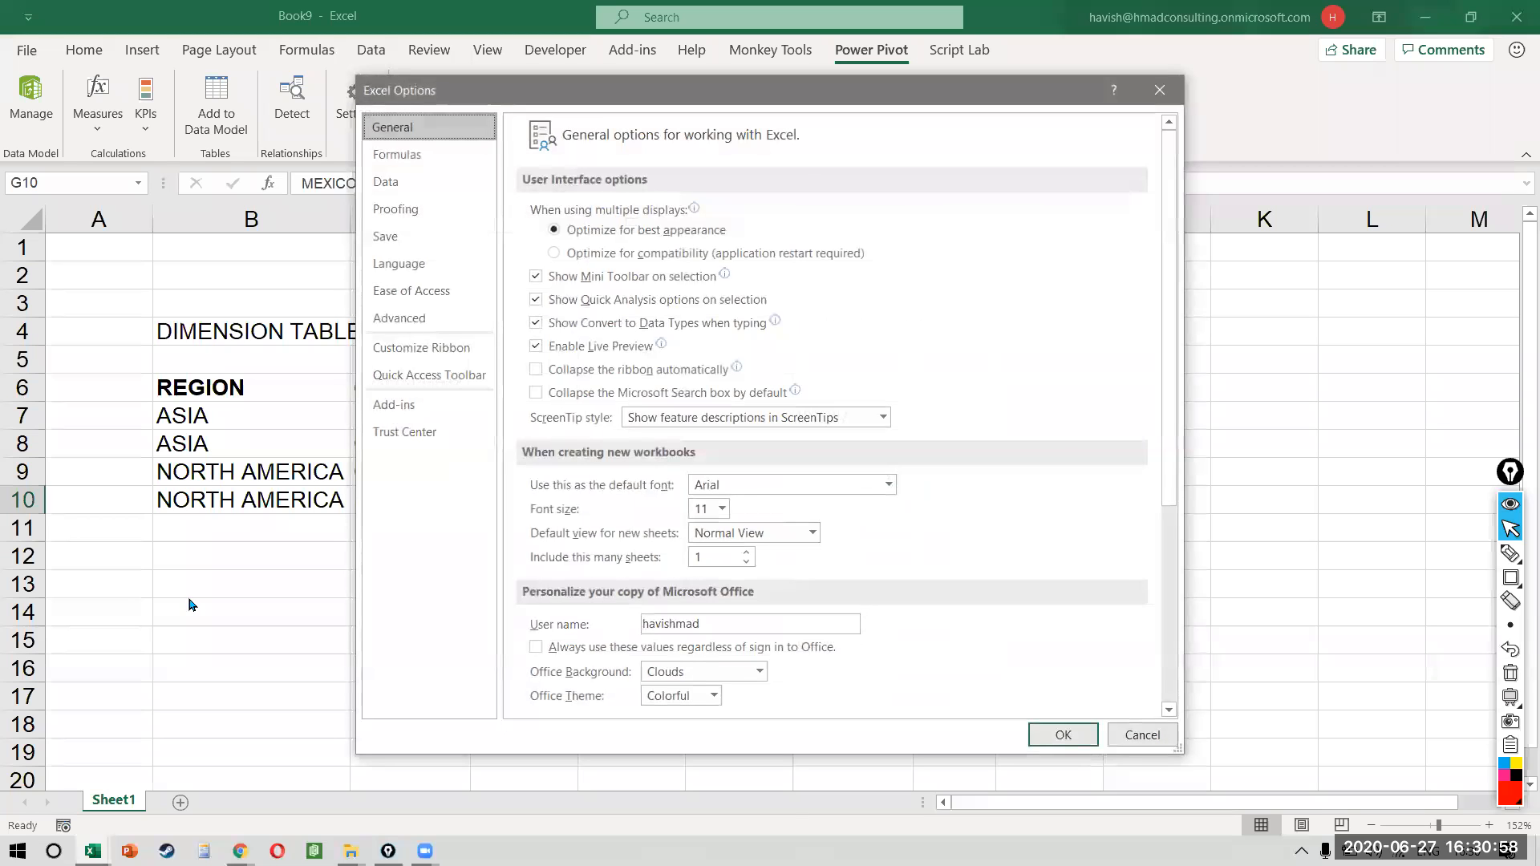
click(396, 407)
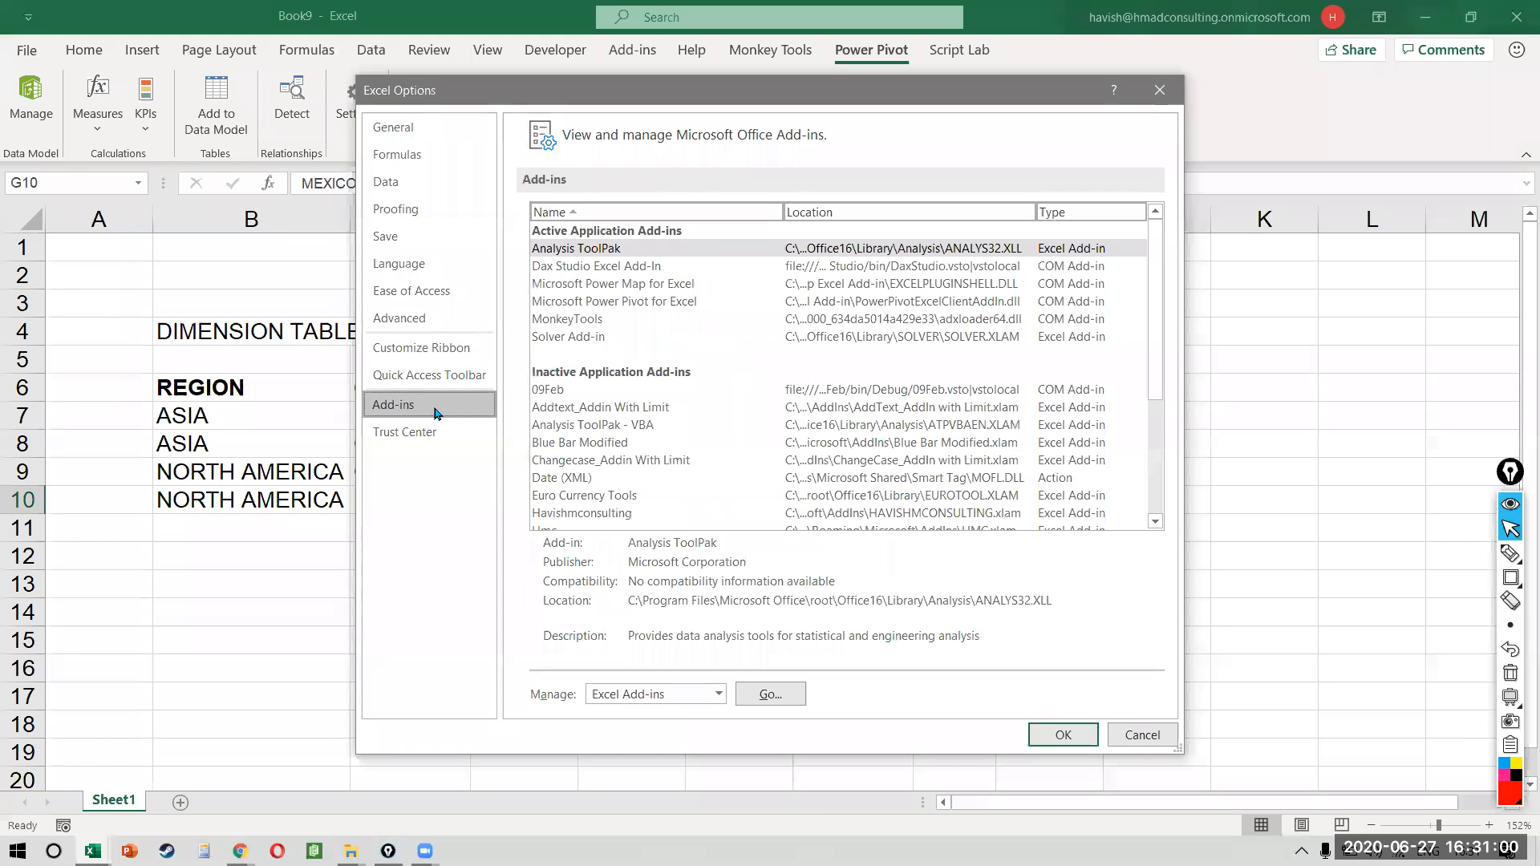
click(718, 694)
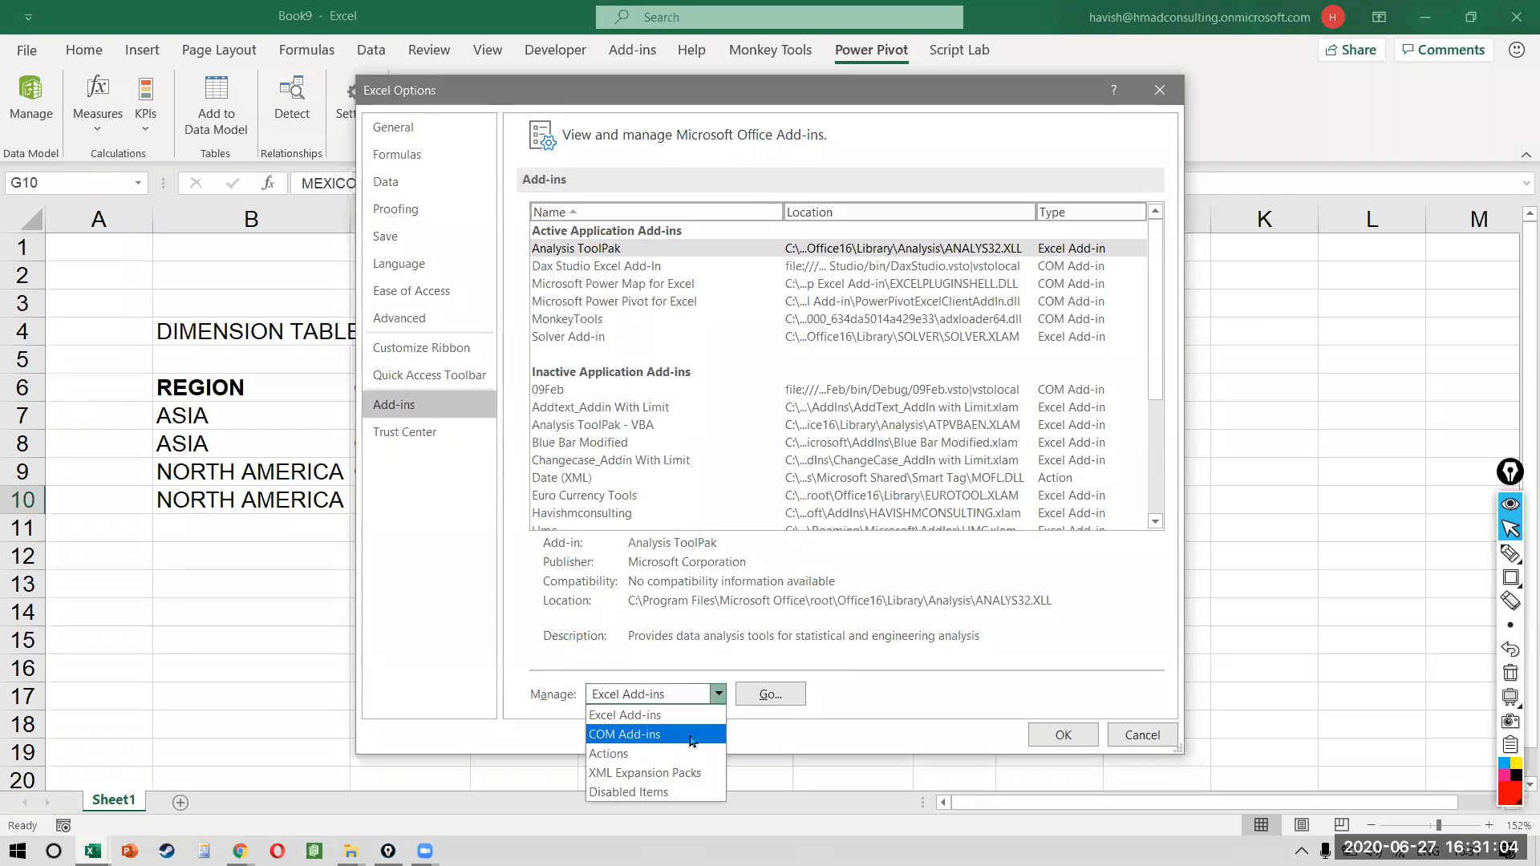
click(692, 735)
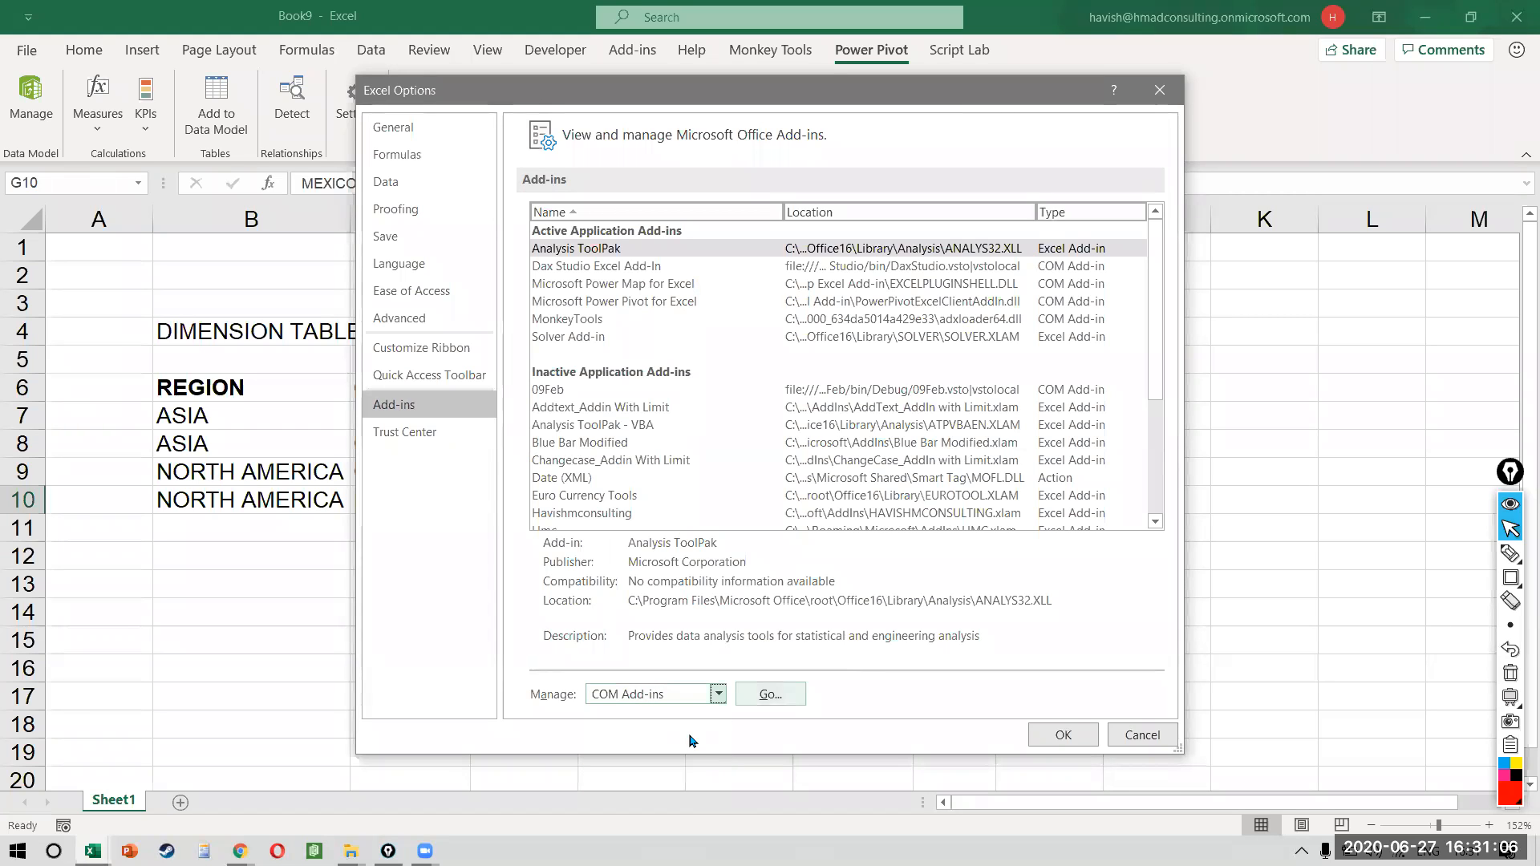
key(alt+g)
- Mark the Microsoft Power Map and Power Pivot add-ins with a screen rectangle, then clear it and close the add-ins list
key(ctrl+shift+r)
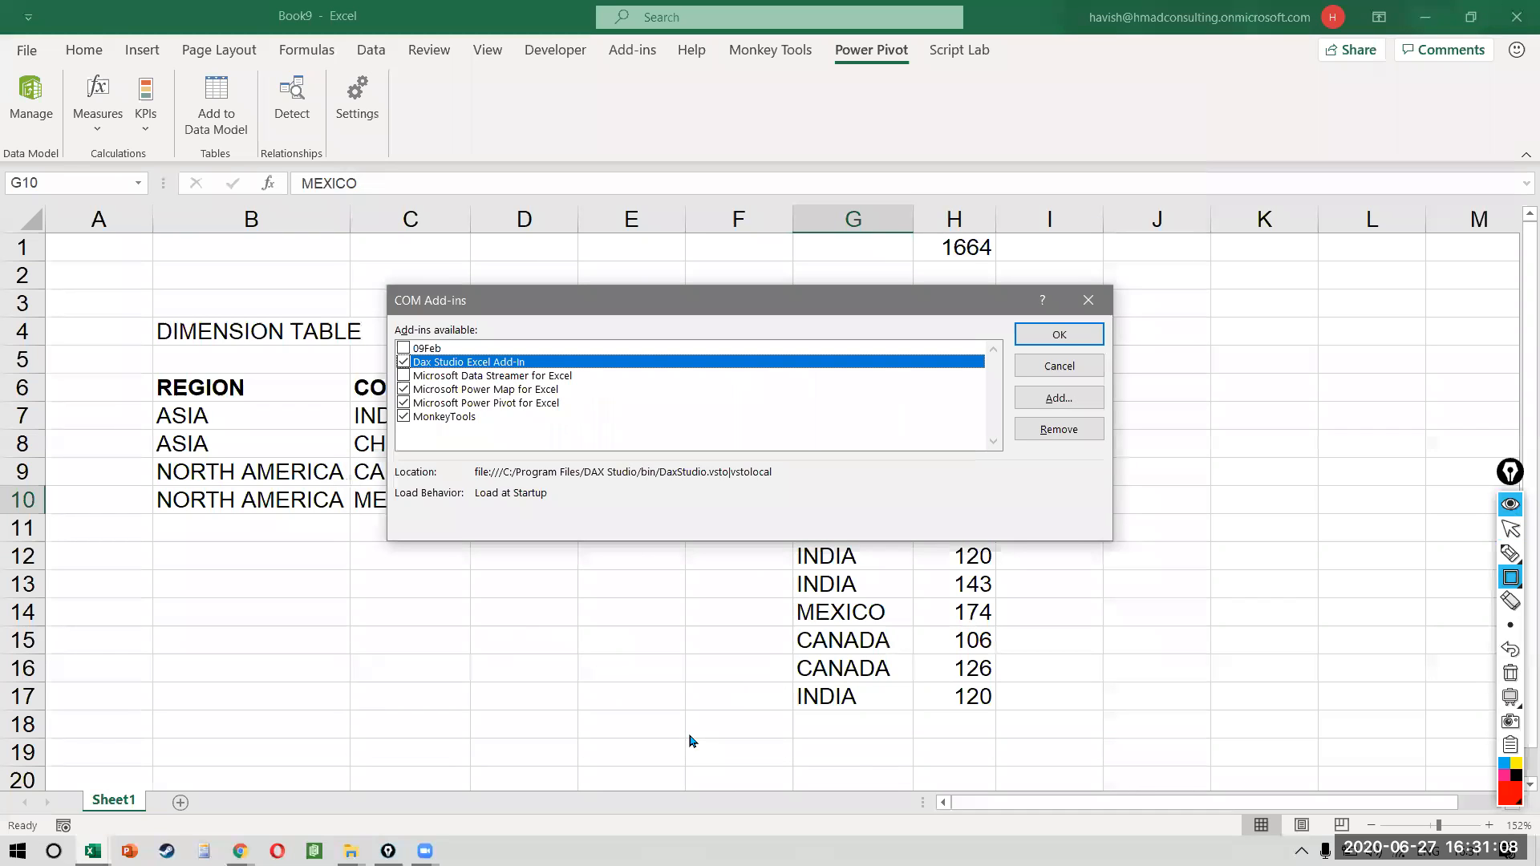
drag(368, 375, 619, 422)
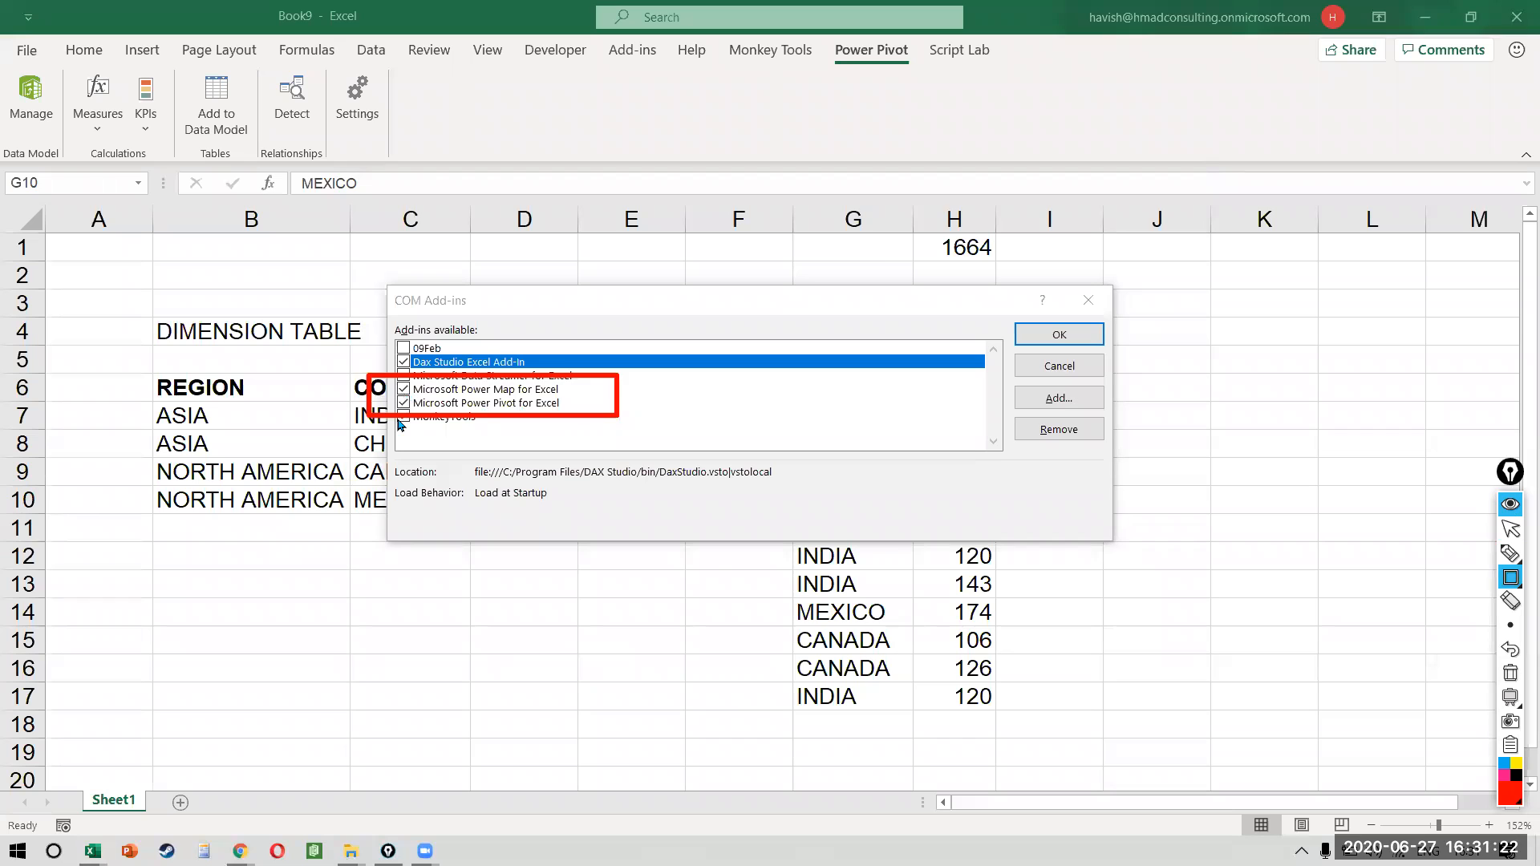
key(Escape)
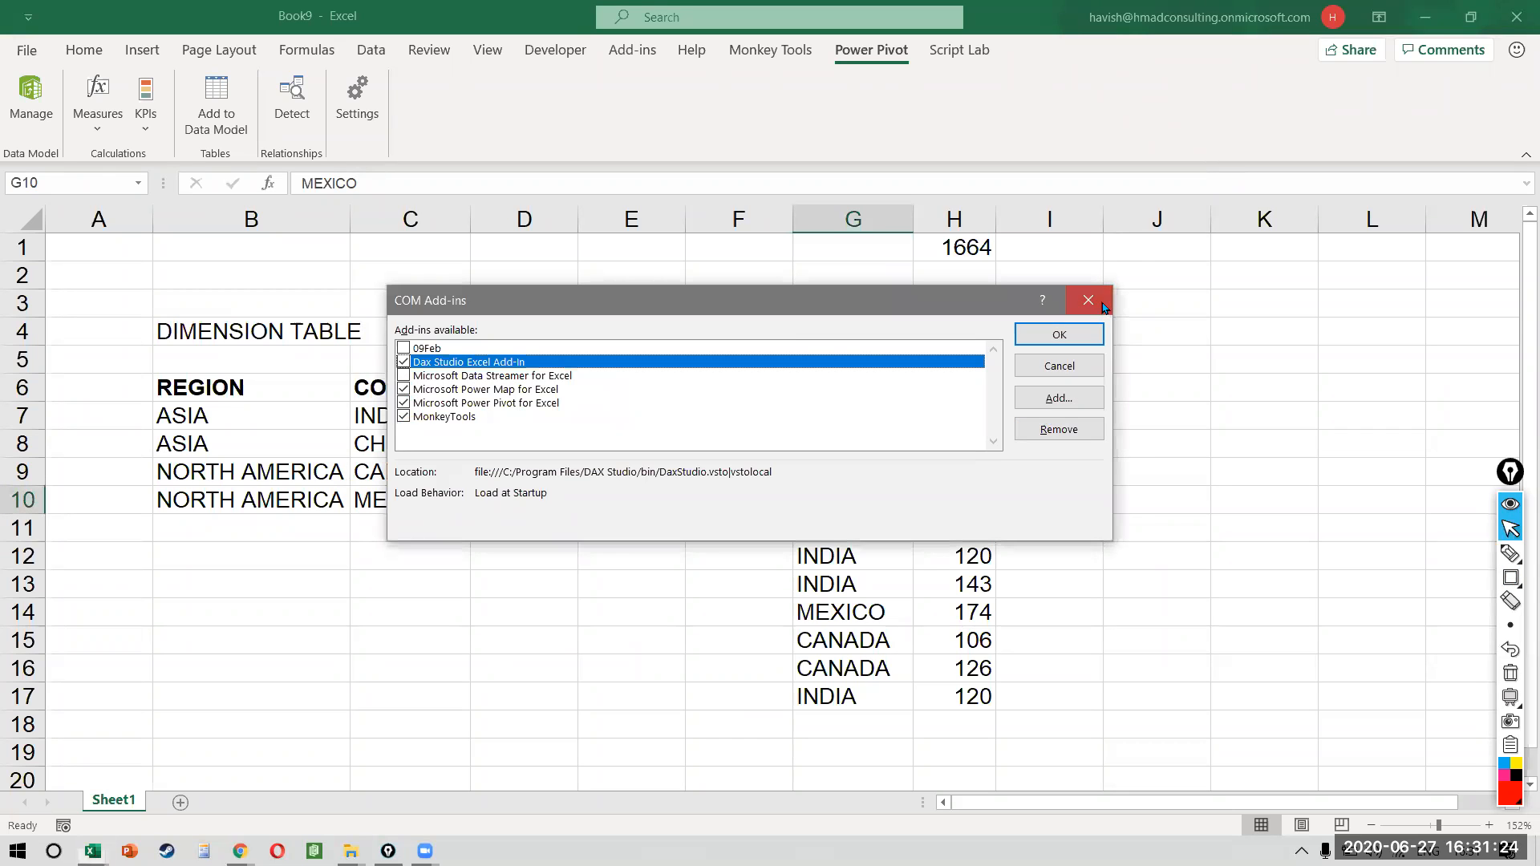
click(1103, 303)
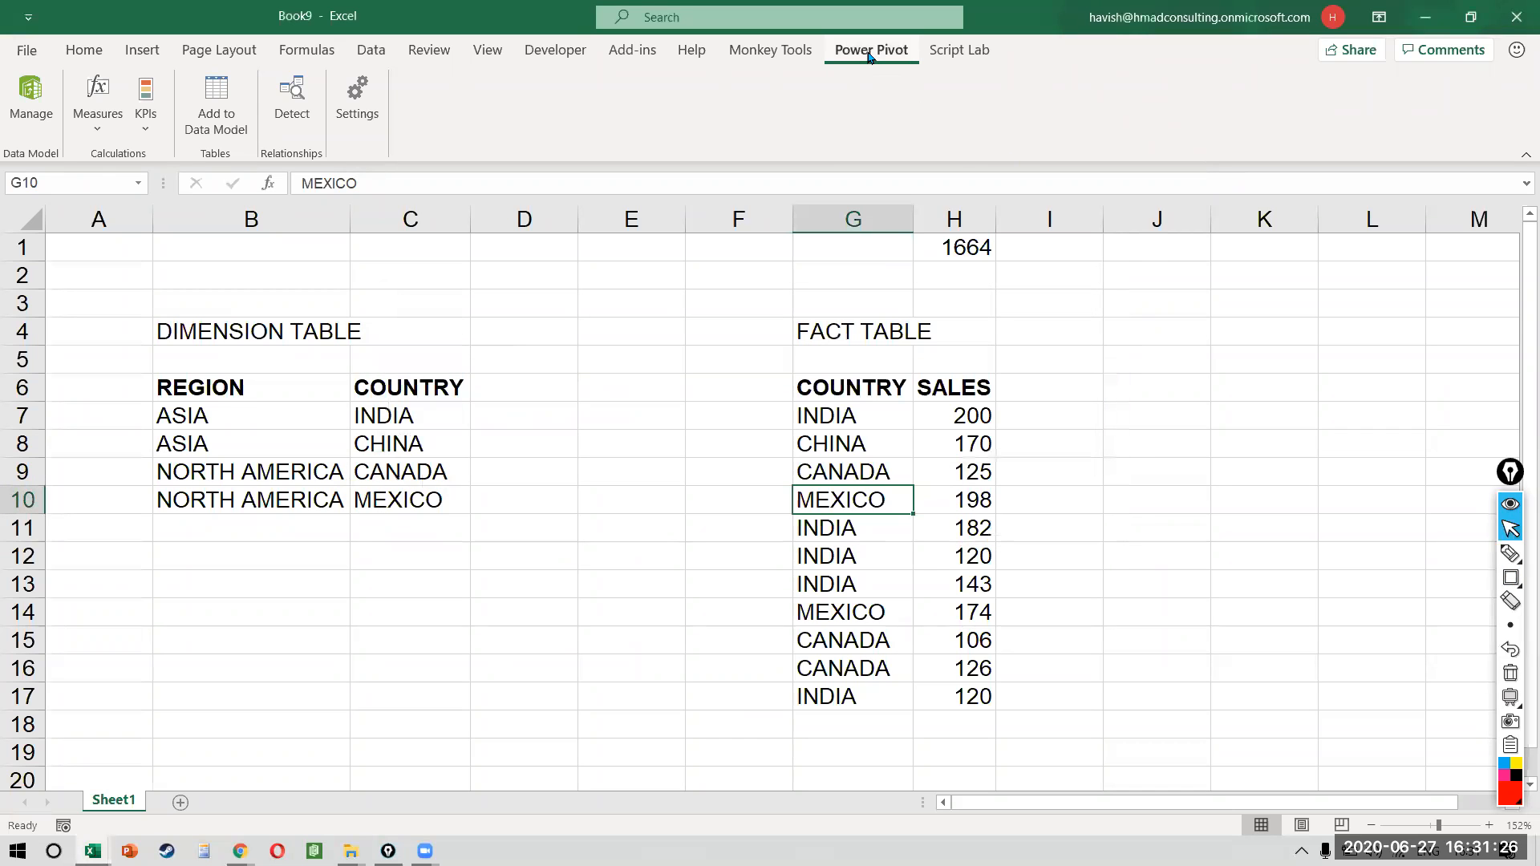
- Look at the 3D Map options and return to the Power Pivot commands
click(85, 51)
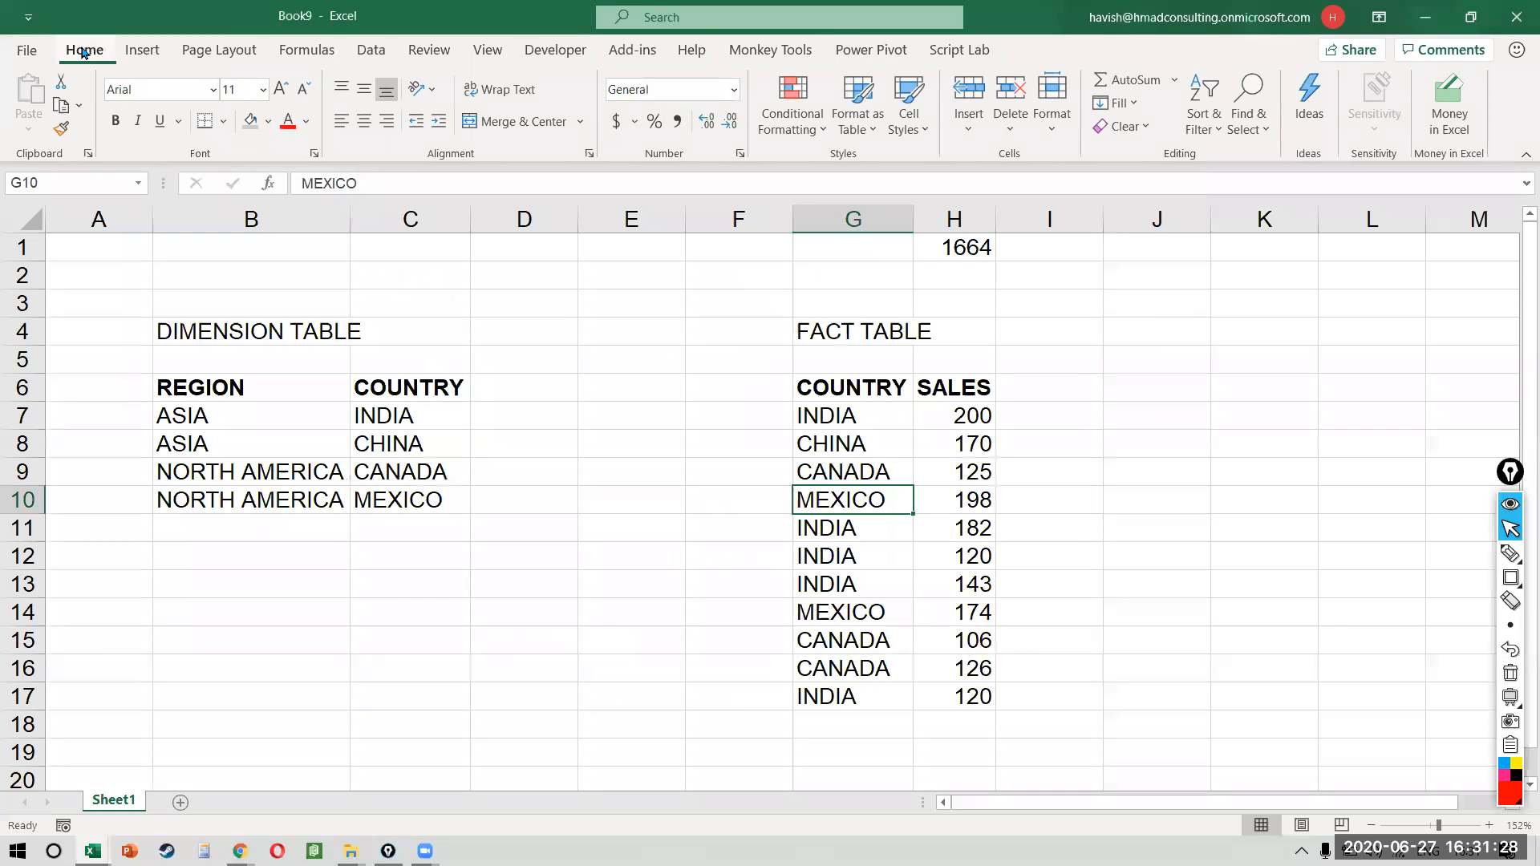
click(142, 50)
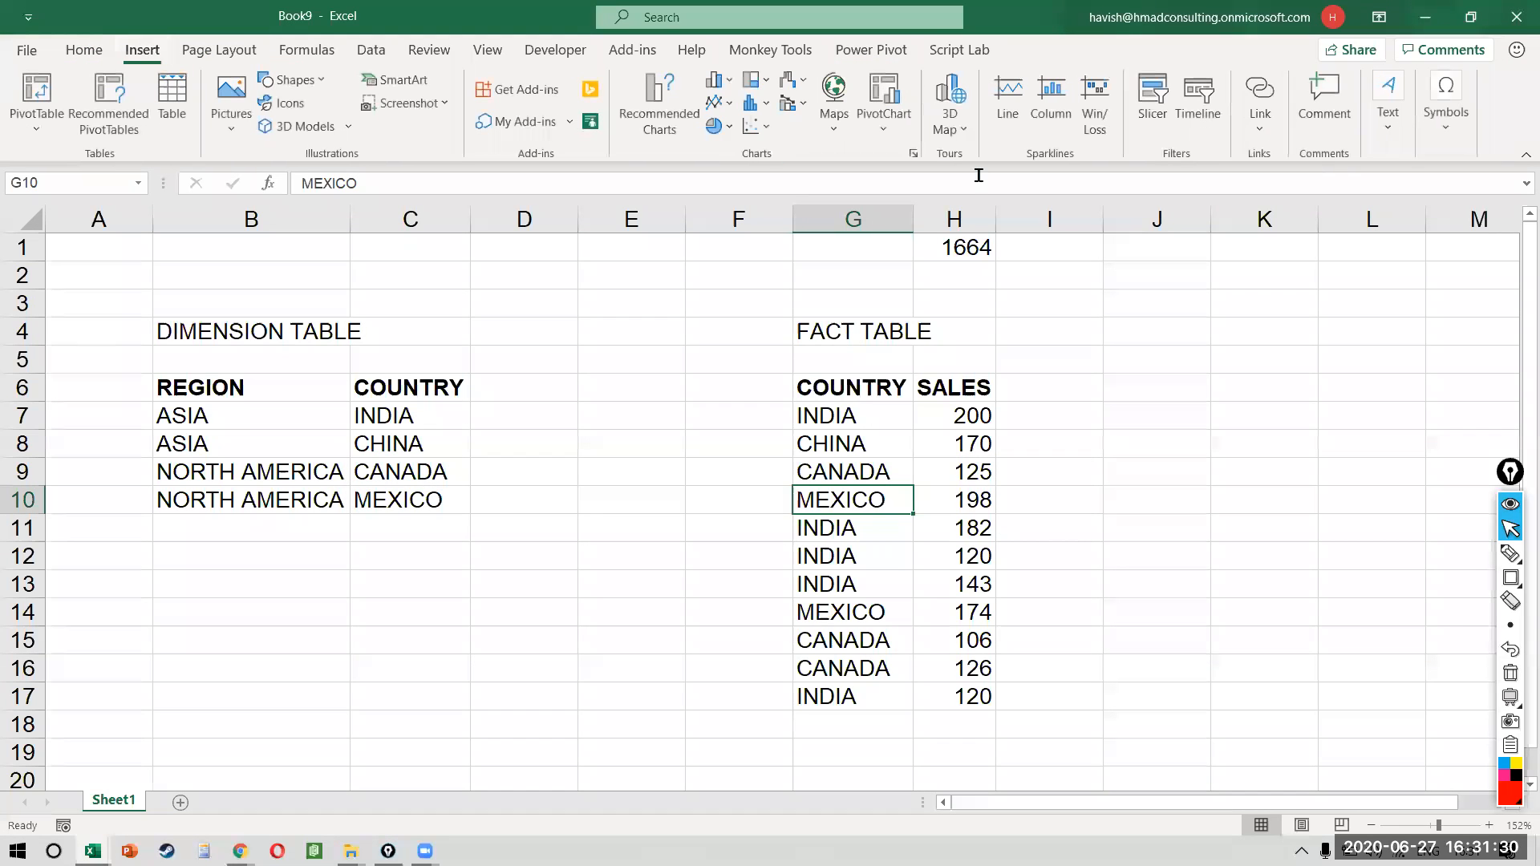
click(955, 131)
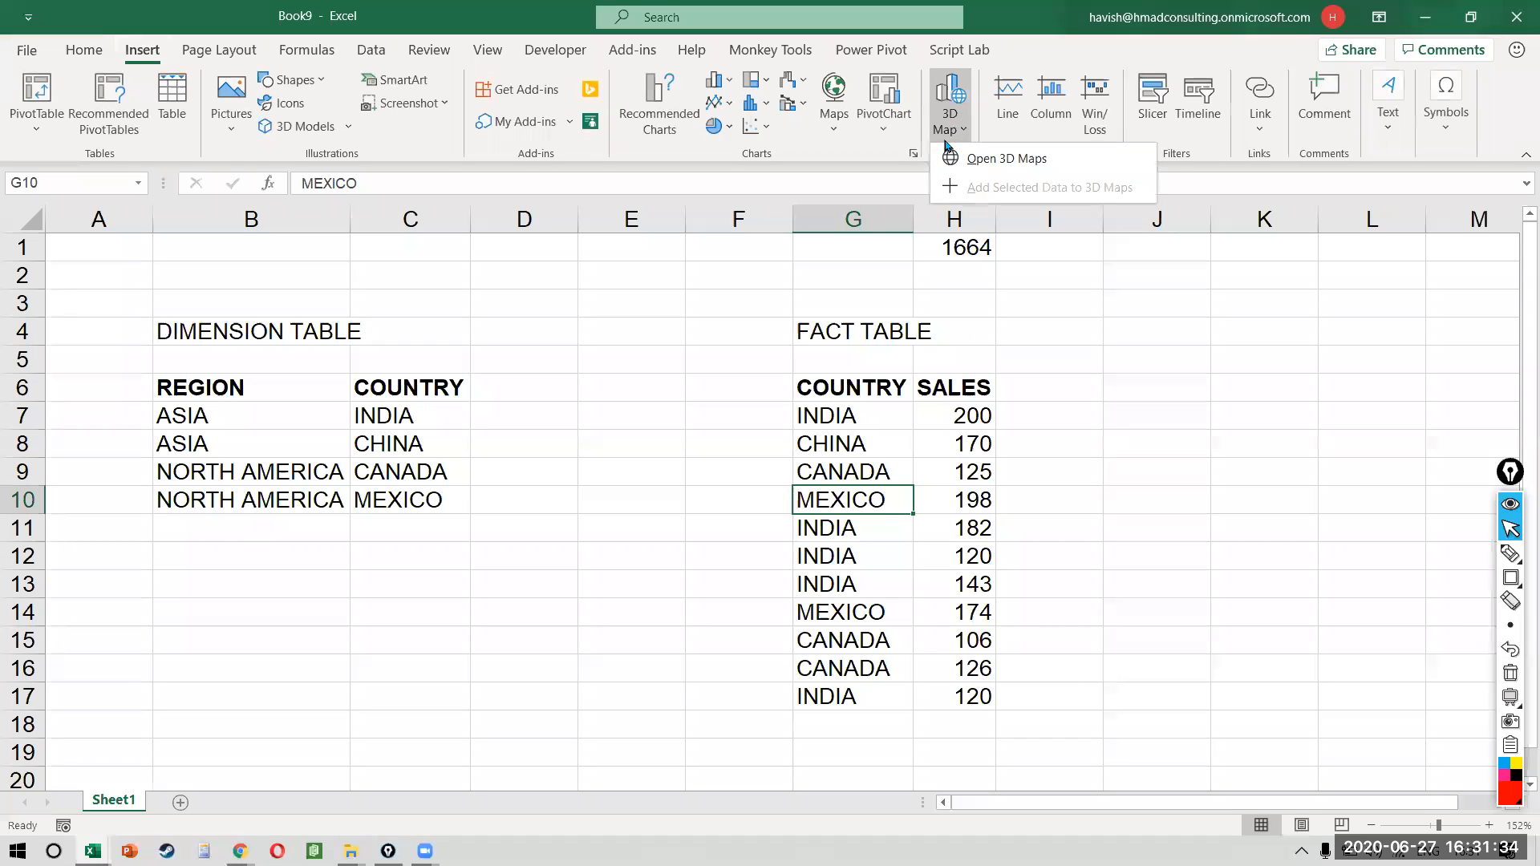
click(834, 53)
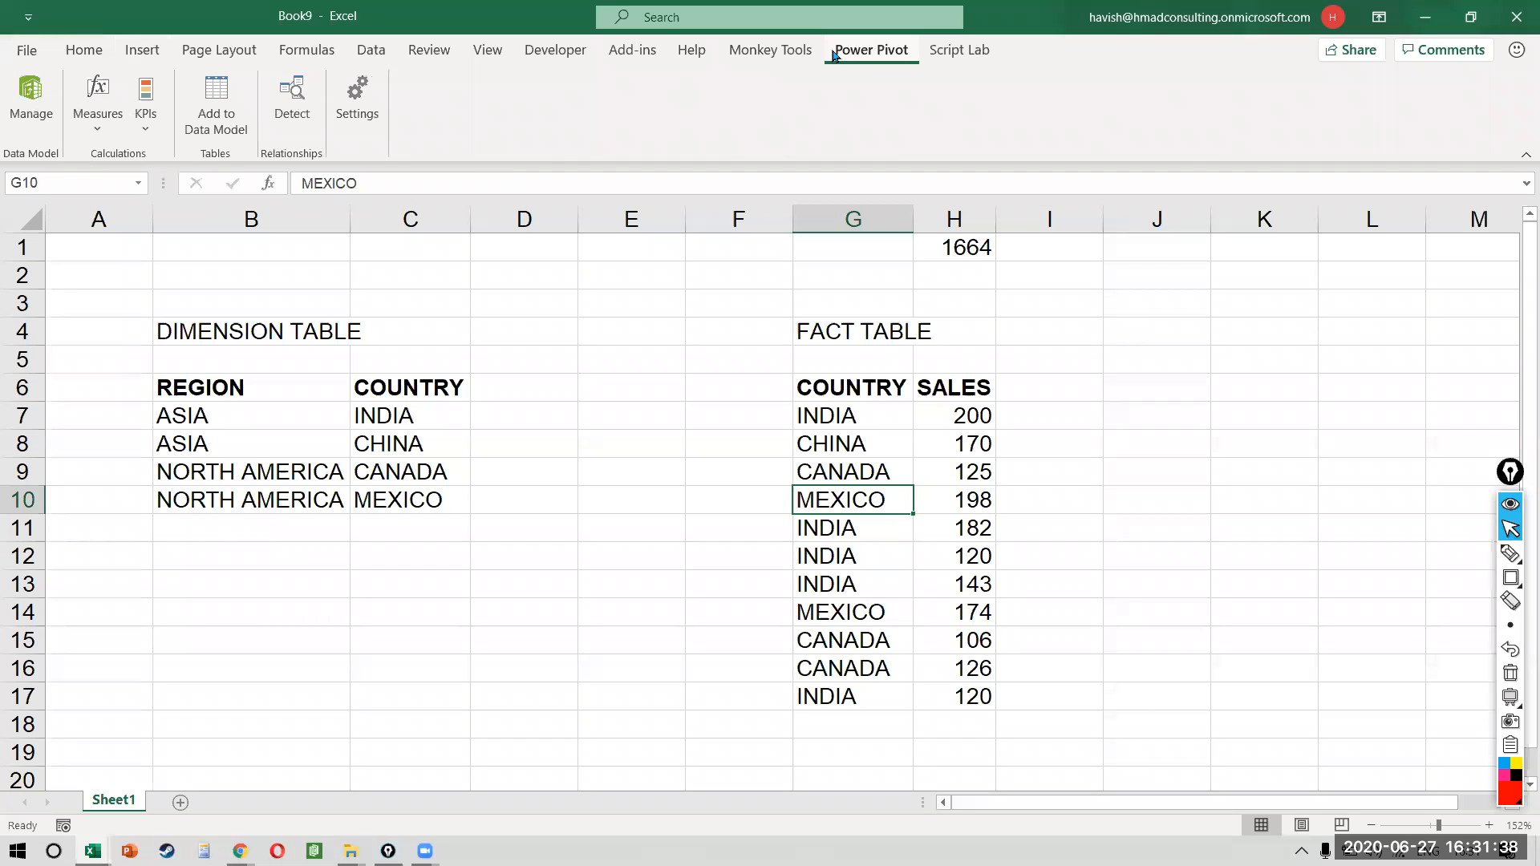
- Convert the dimension data in B6:C10 into a table with headers and name it REGION
click(381, 441)
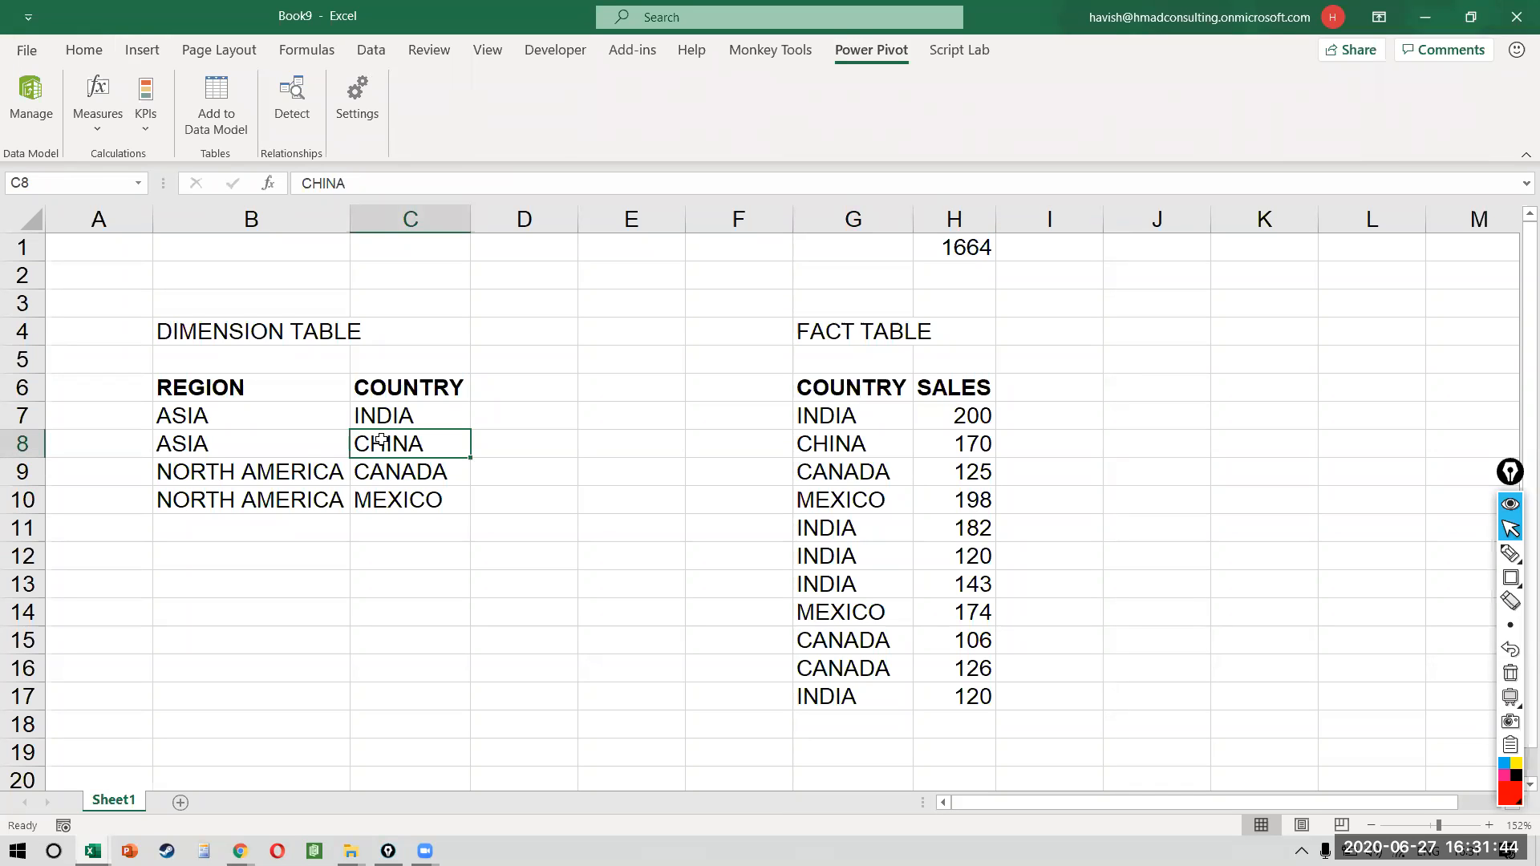
click(142, 50)
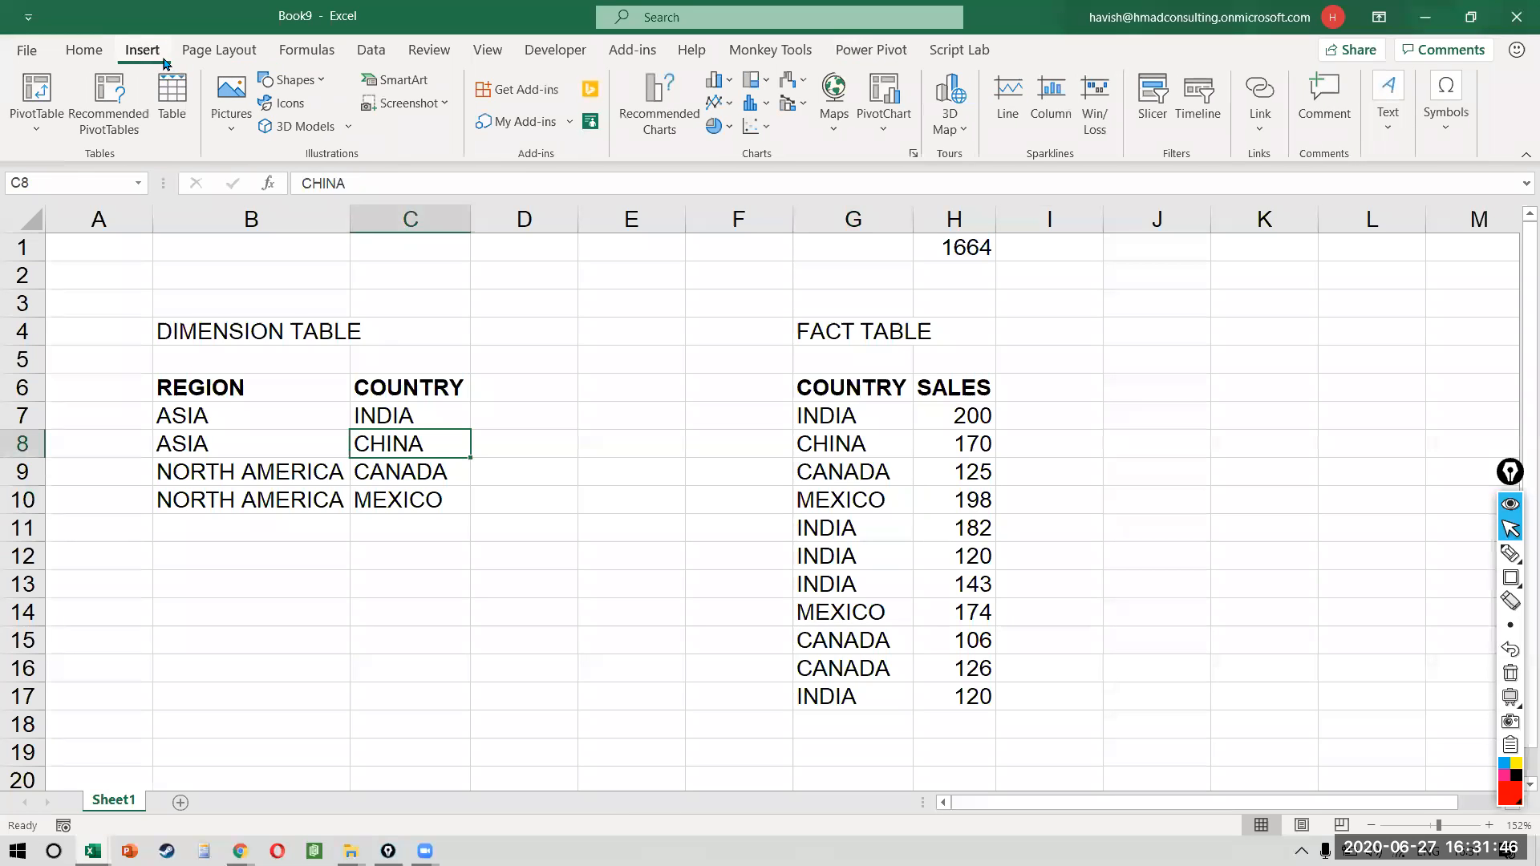
click(185, 137)
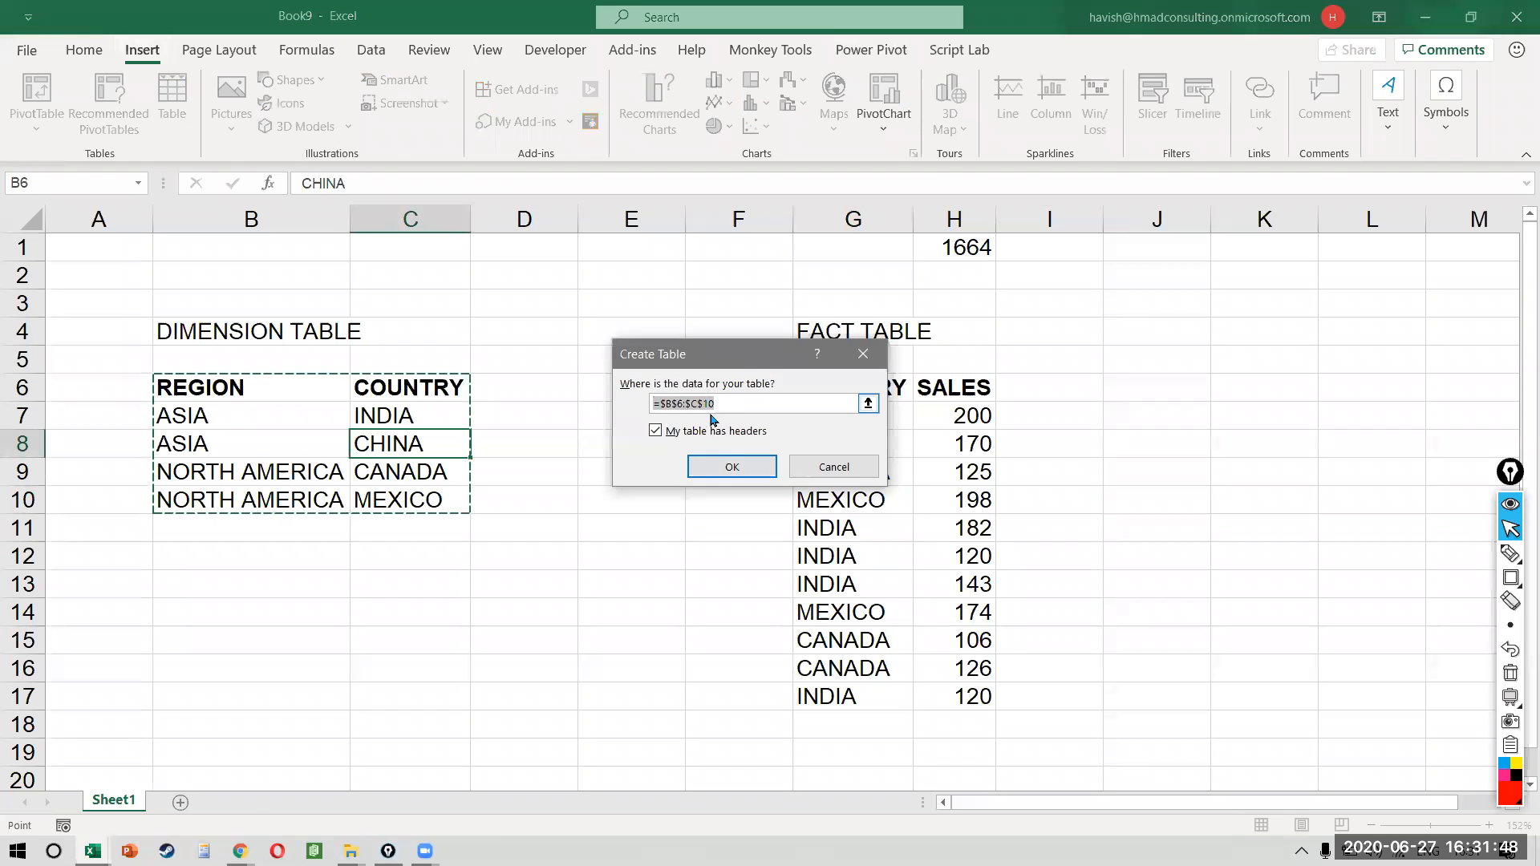
click(710, 468)
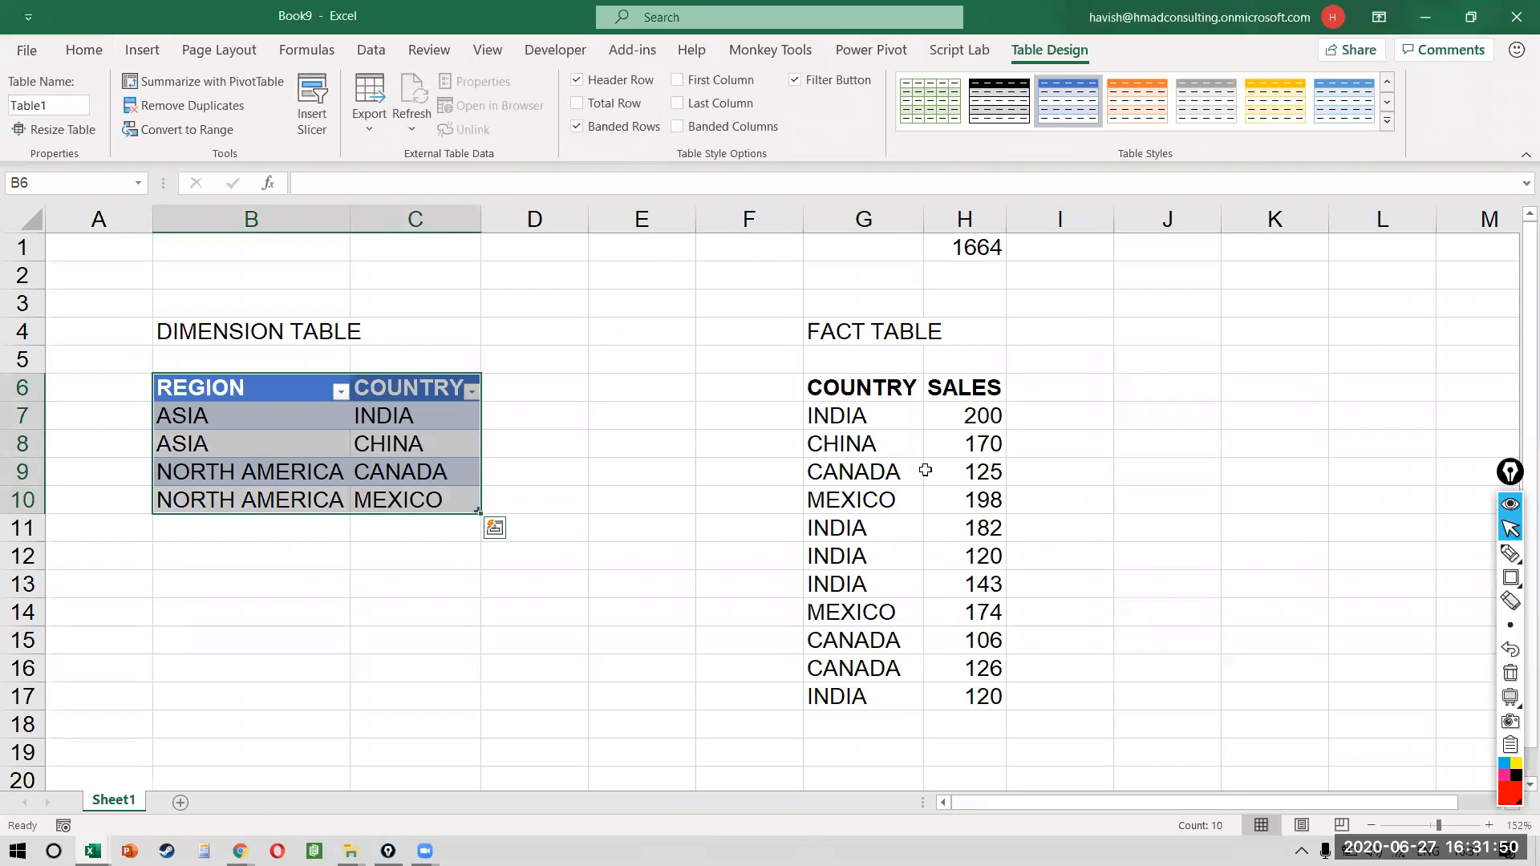
click(62, 105)
text(REGION)
key(Return)
- Convert the country and sales data under FACT TABLE into a table with headers
click(987, 499)
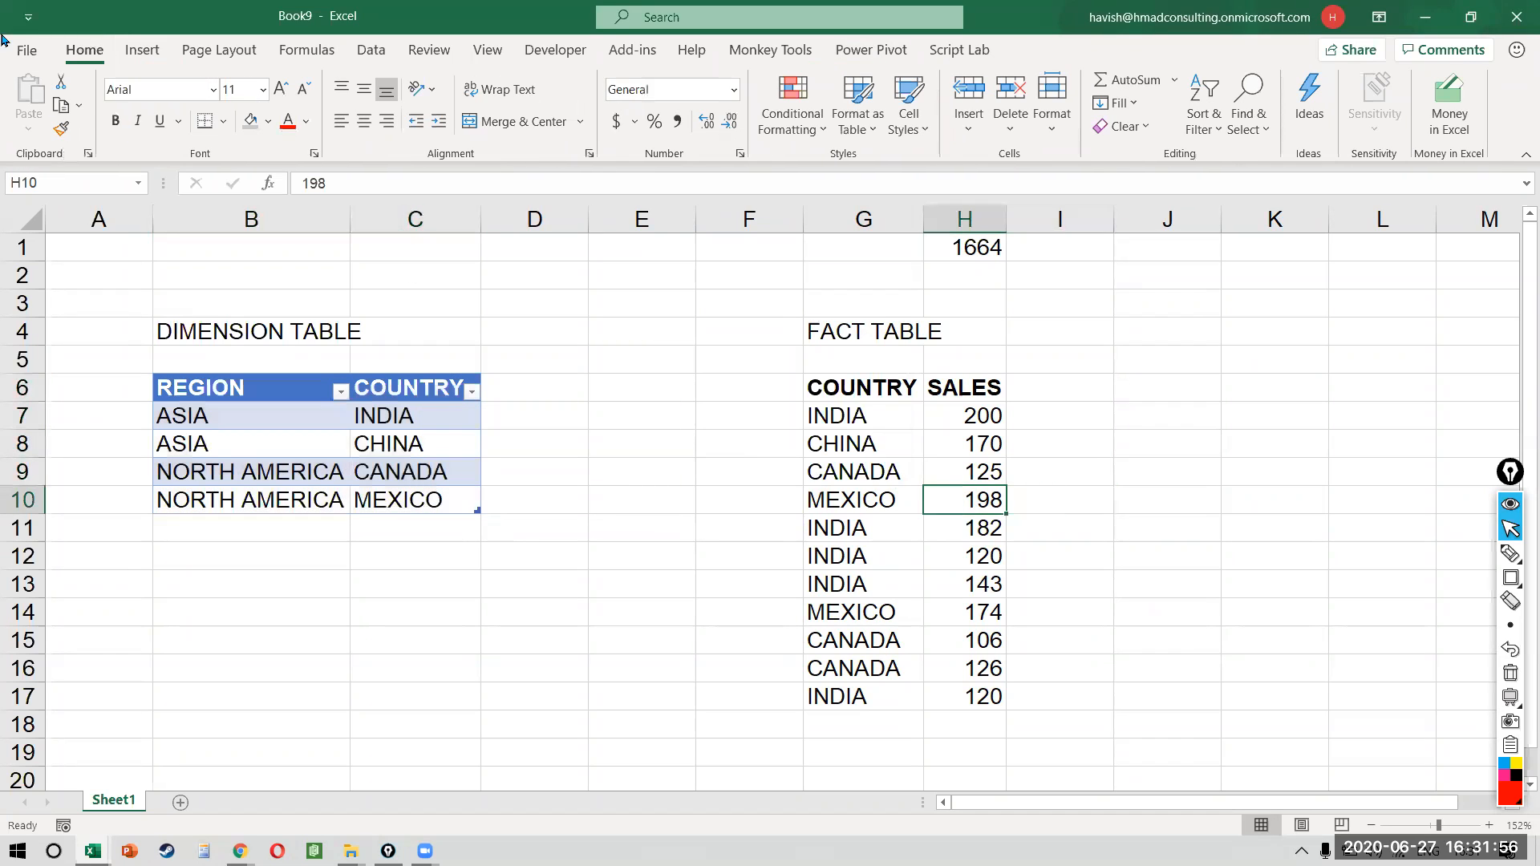
click(142, 50)
click(184, 120)
key(Return)
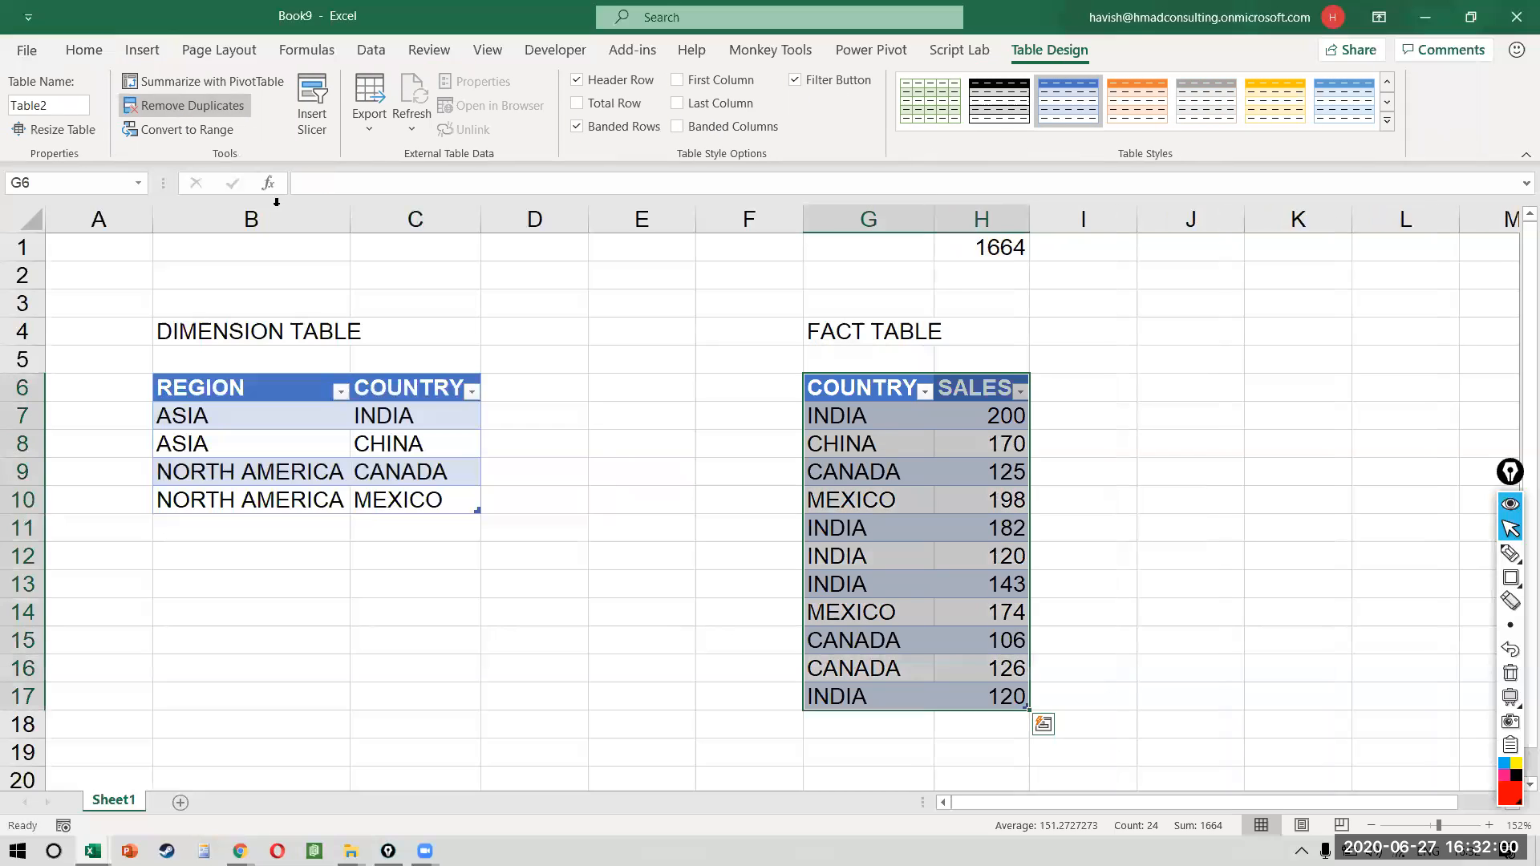
- Try to name the fact table SALES
click(82, 183)
text(SALES)
key(Return)
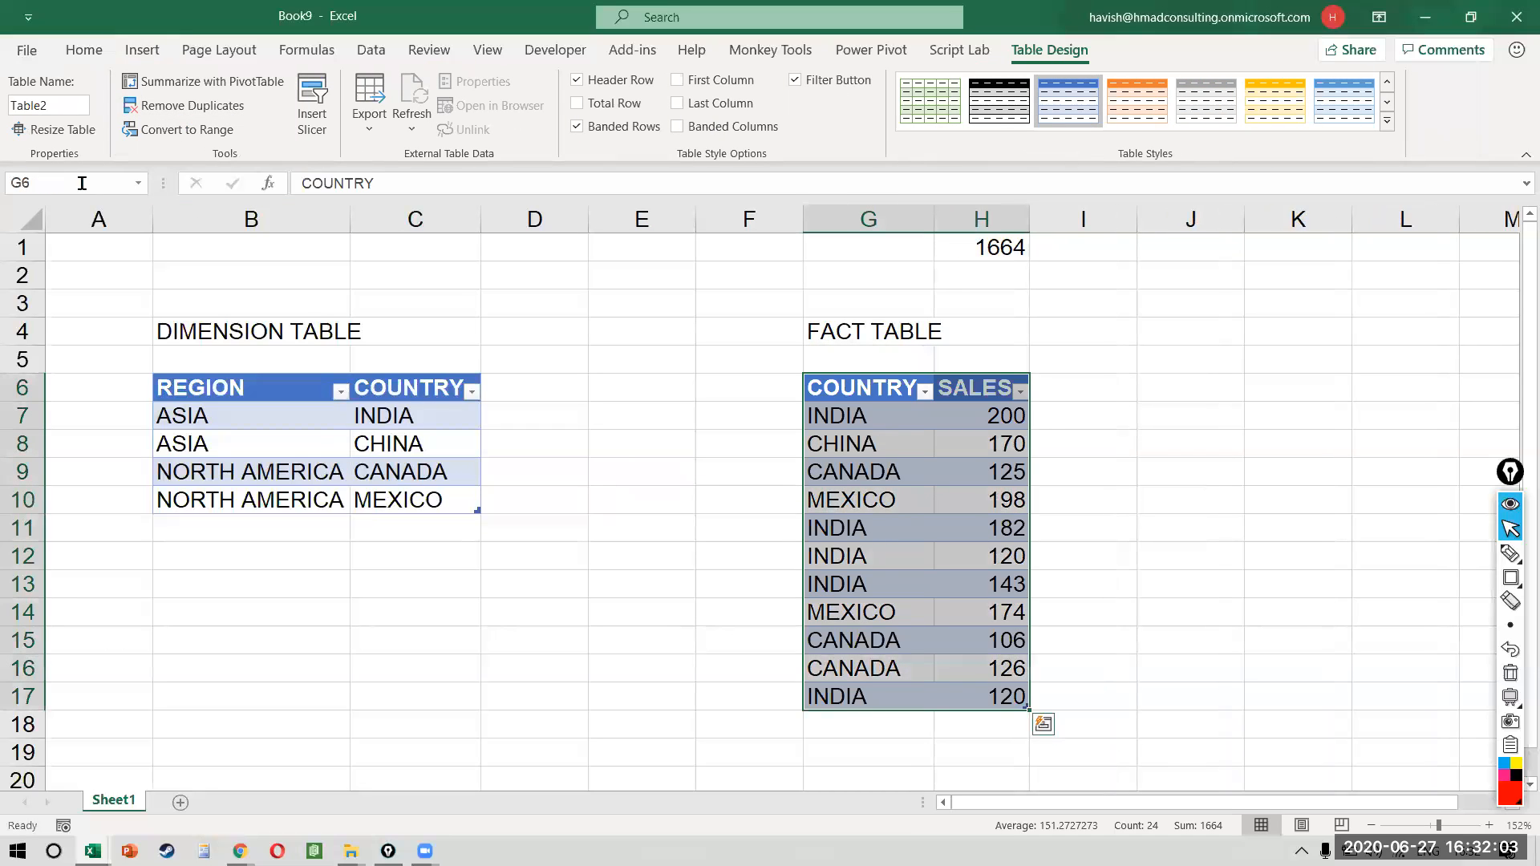
click(753, 508)
click(951, 520)
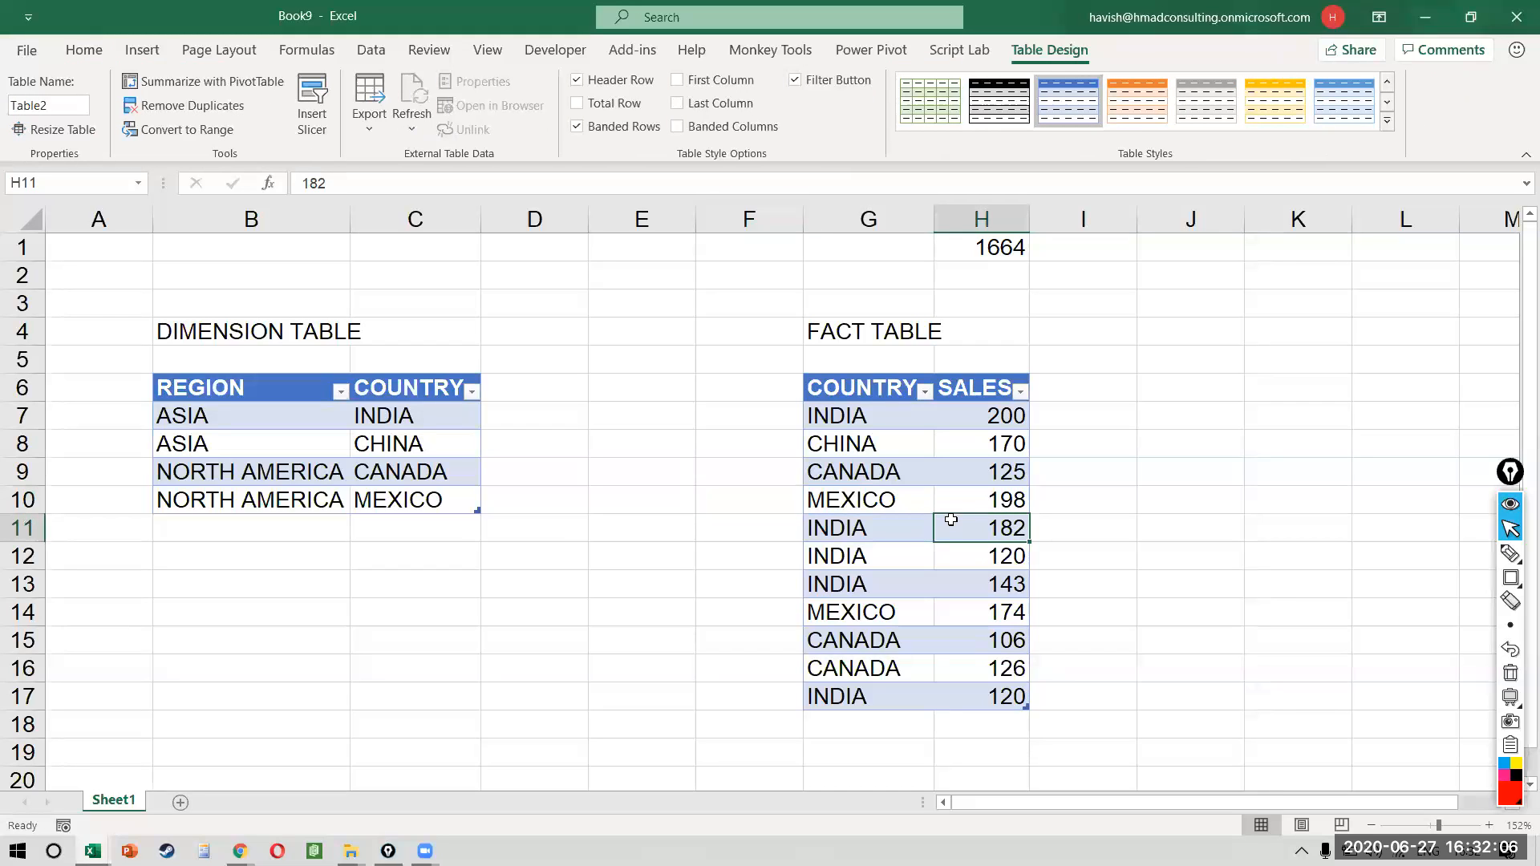
click(48, 105)
text(SAEES)
key(Return)
key(Return)
click(630, 502)
- Delete the defined name SALES that conflicts with the table name, using the Name Manager
key(ctrl+F3)
click(730, 246)
key(Return)
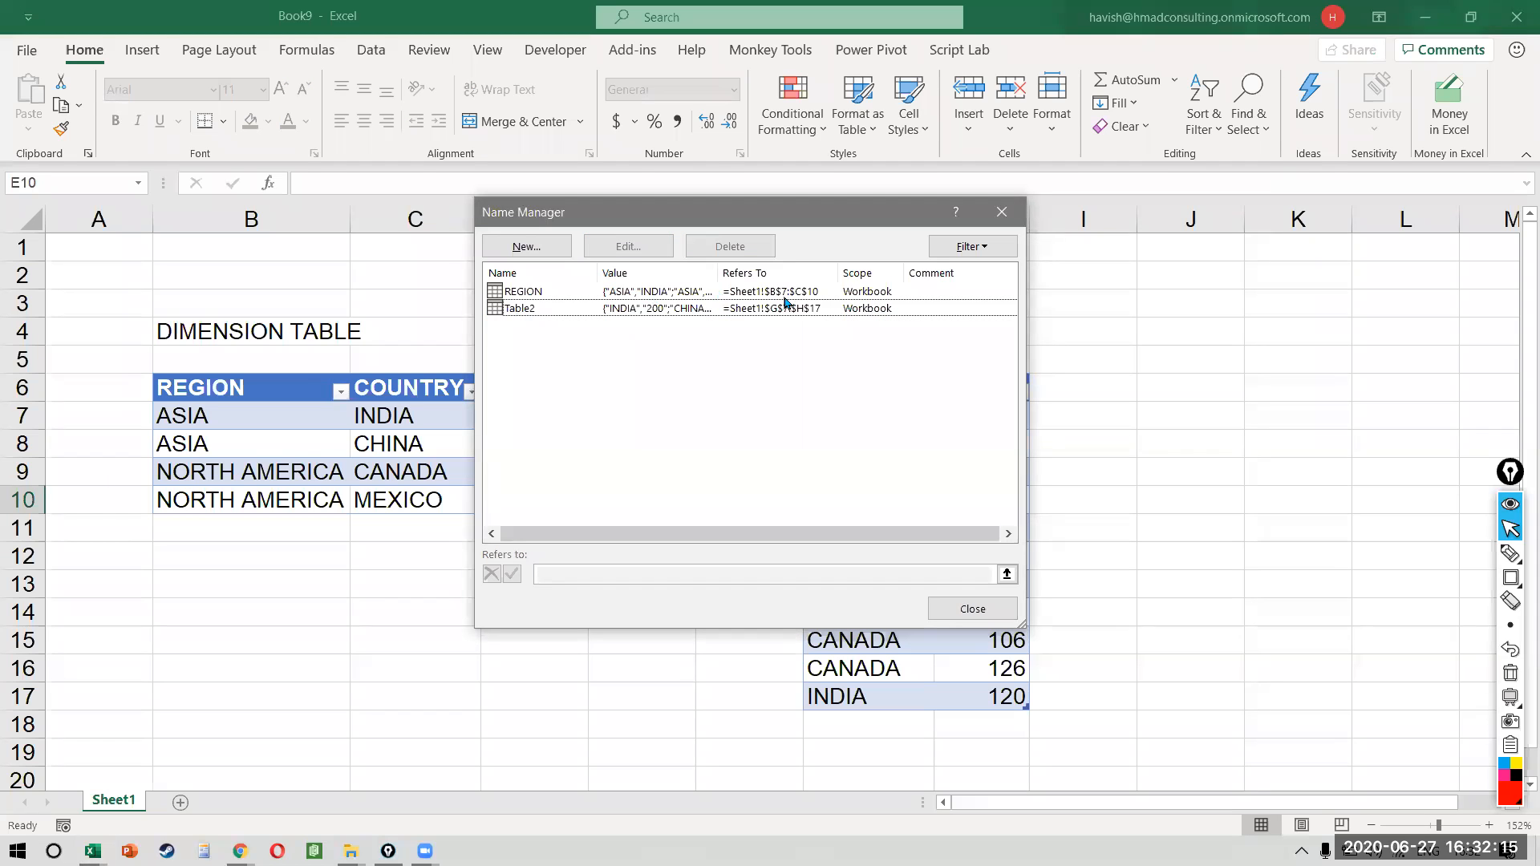
click(1001, 214)
- Rename the fact table as SALES in its table properties
click(880, 586)
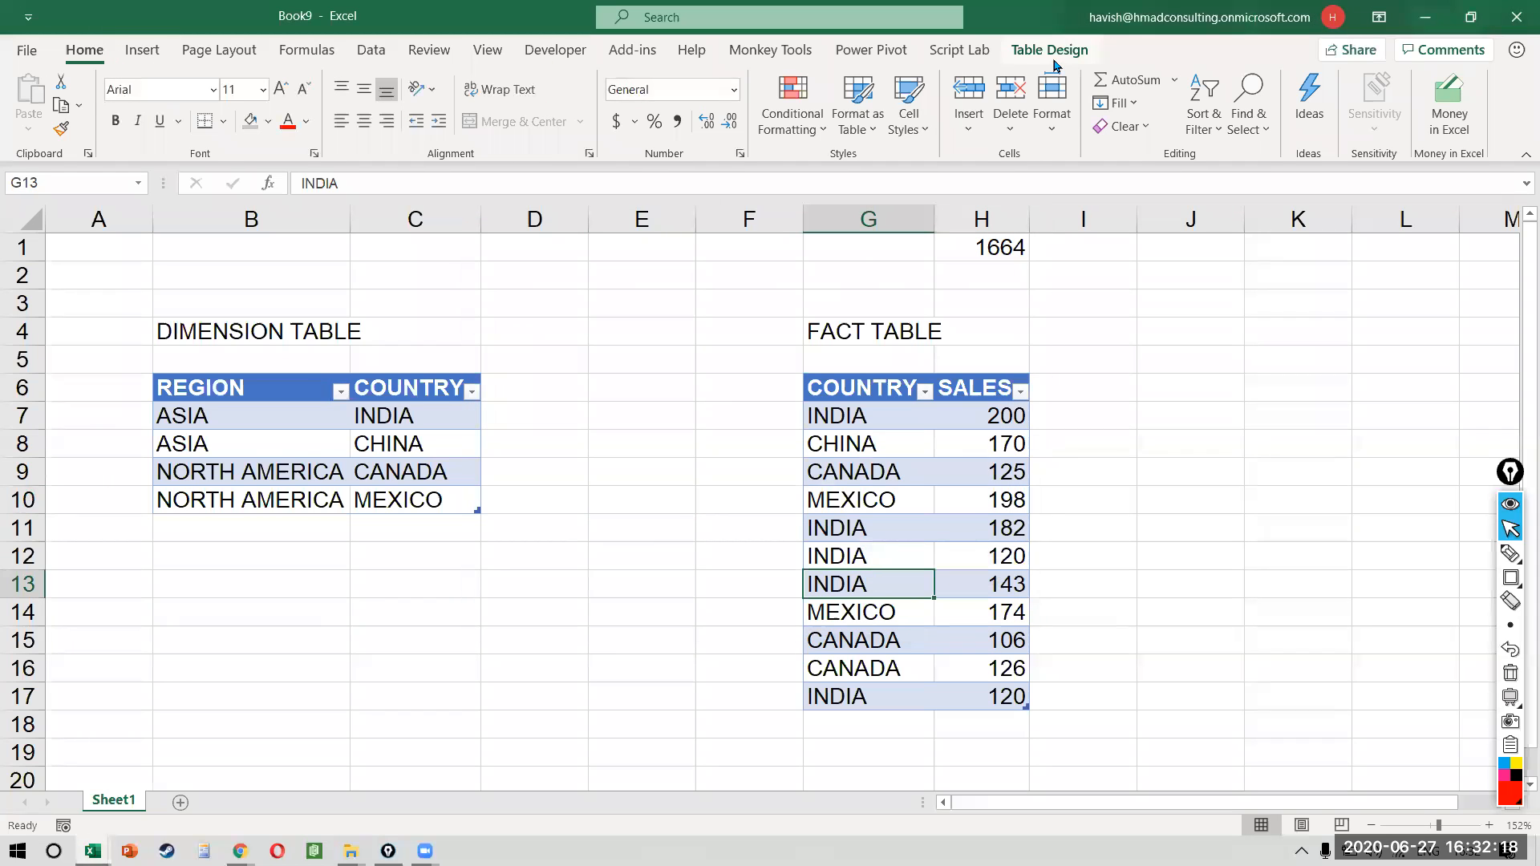
click(1053, 61)
click(48, 105)
text(SALES)
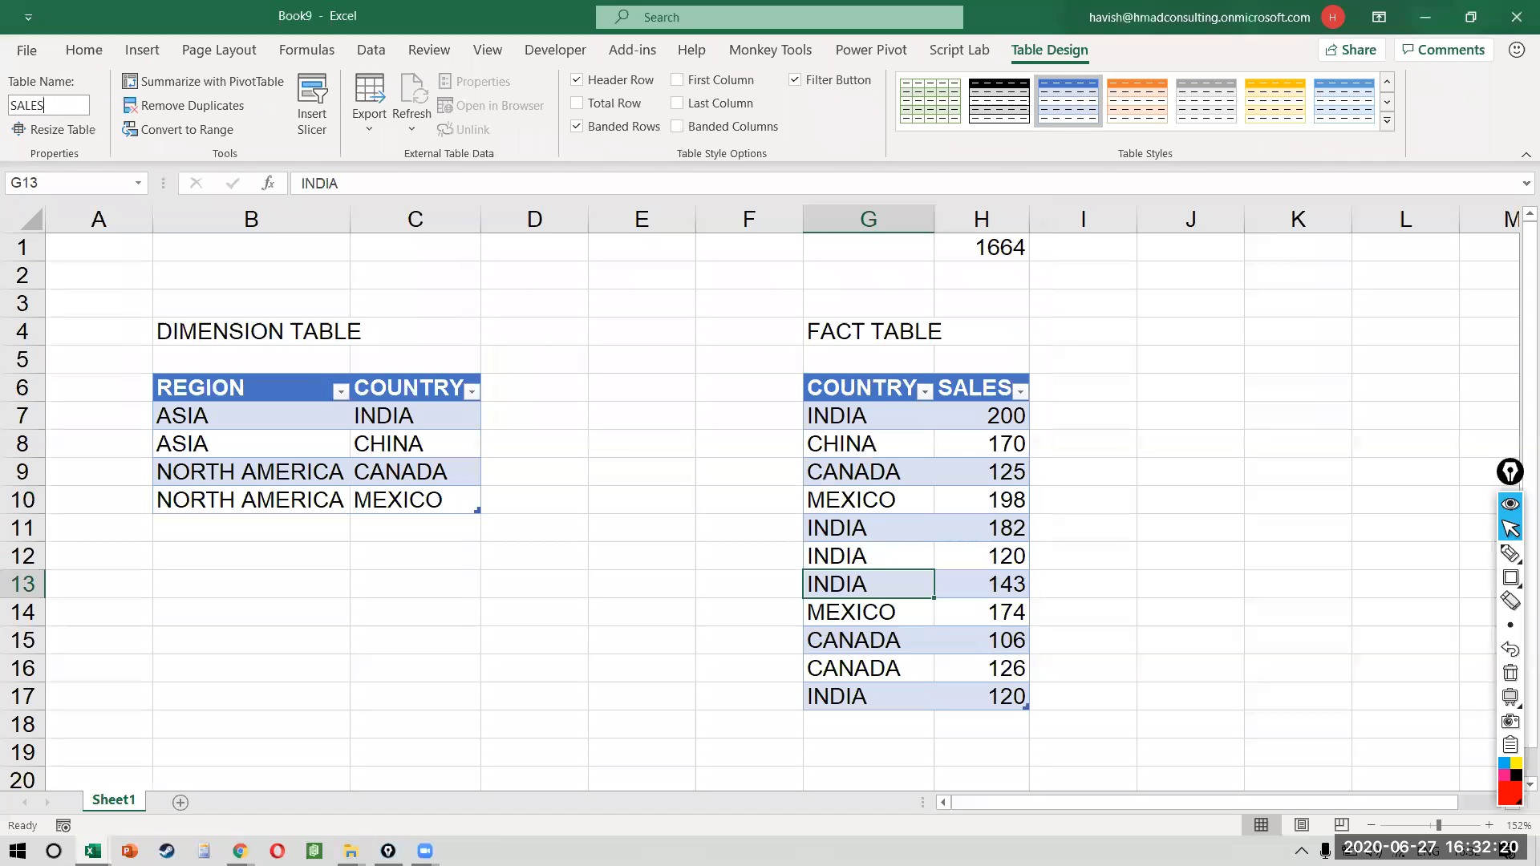
key(Return)
click(705, 417)
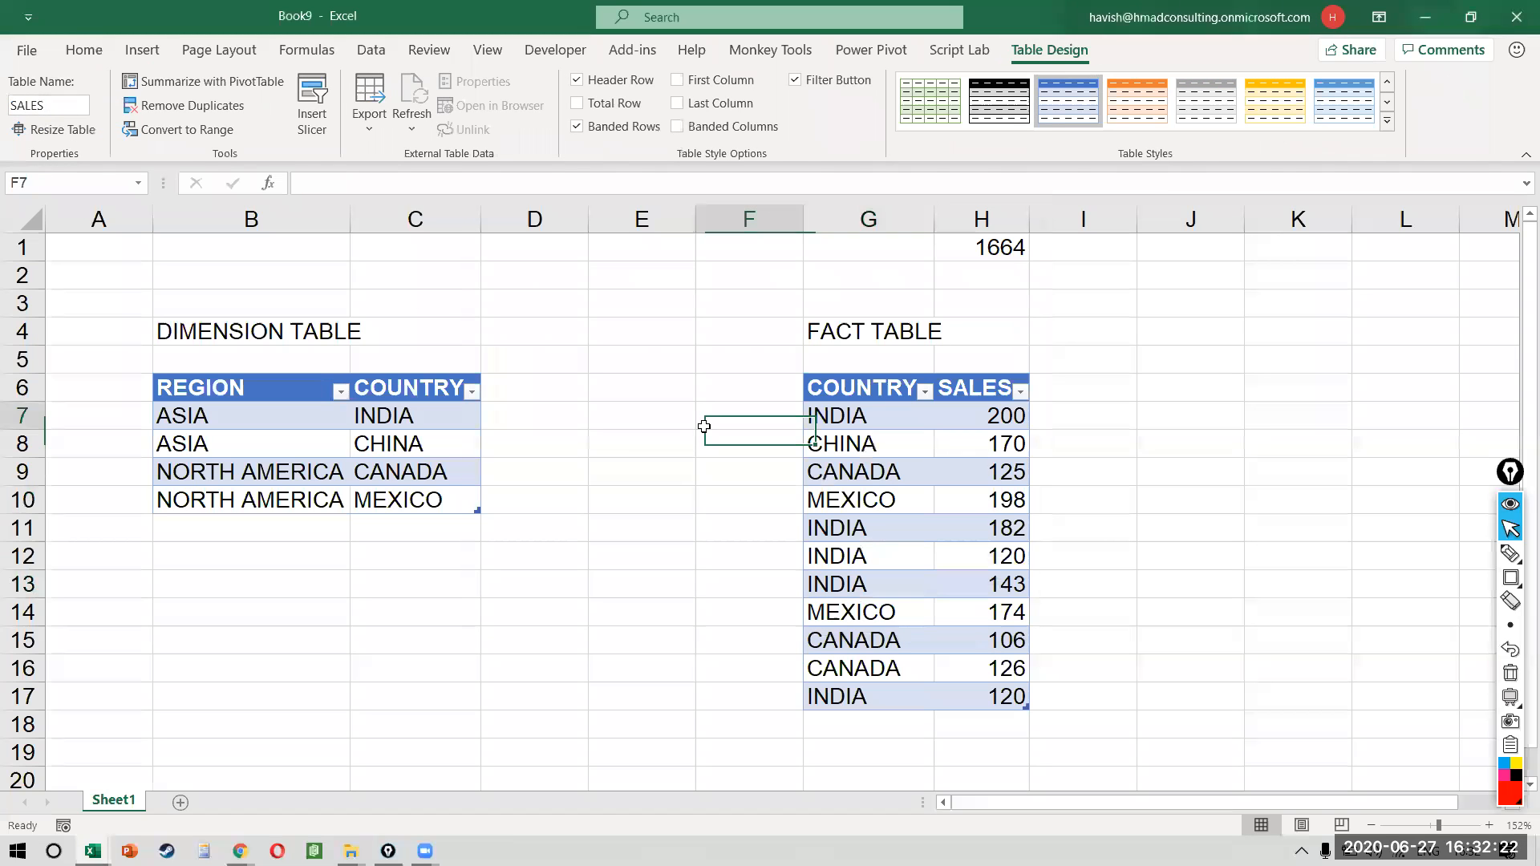
- View the Power Pivot commands available for the two tables
click(853, 475)
click(1050, 50)
click(959, 51)
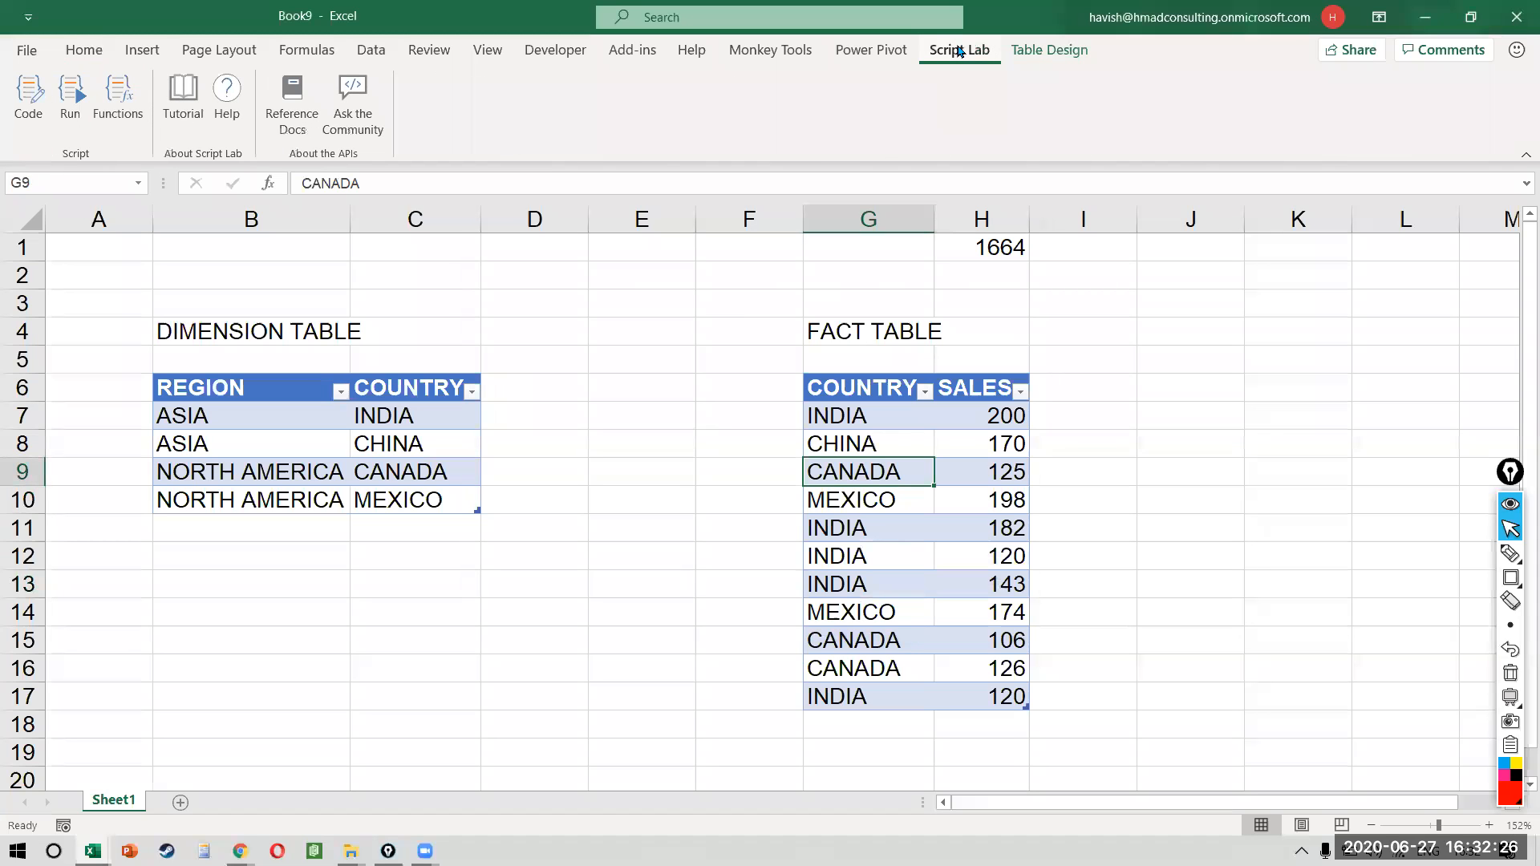
click(911, 55)
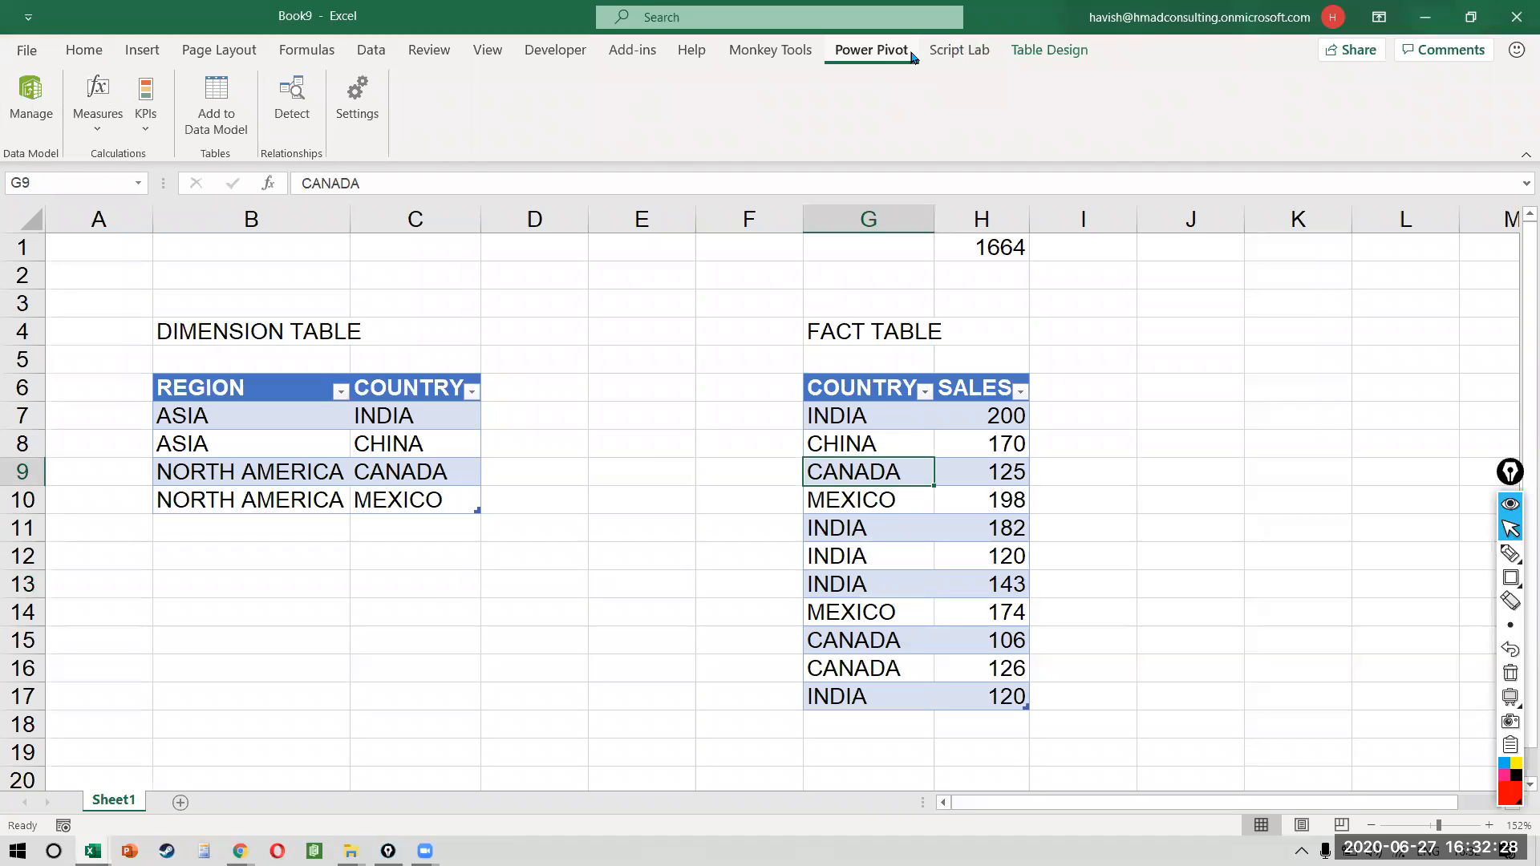
click(640, 417)
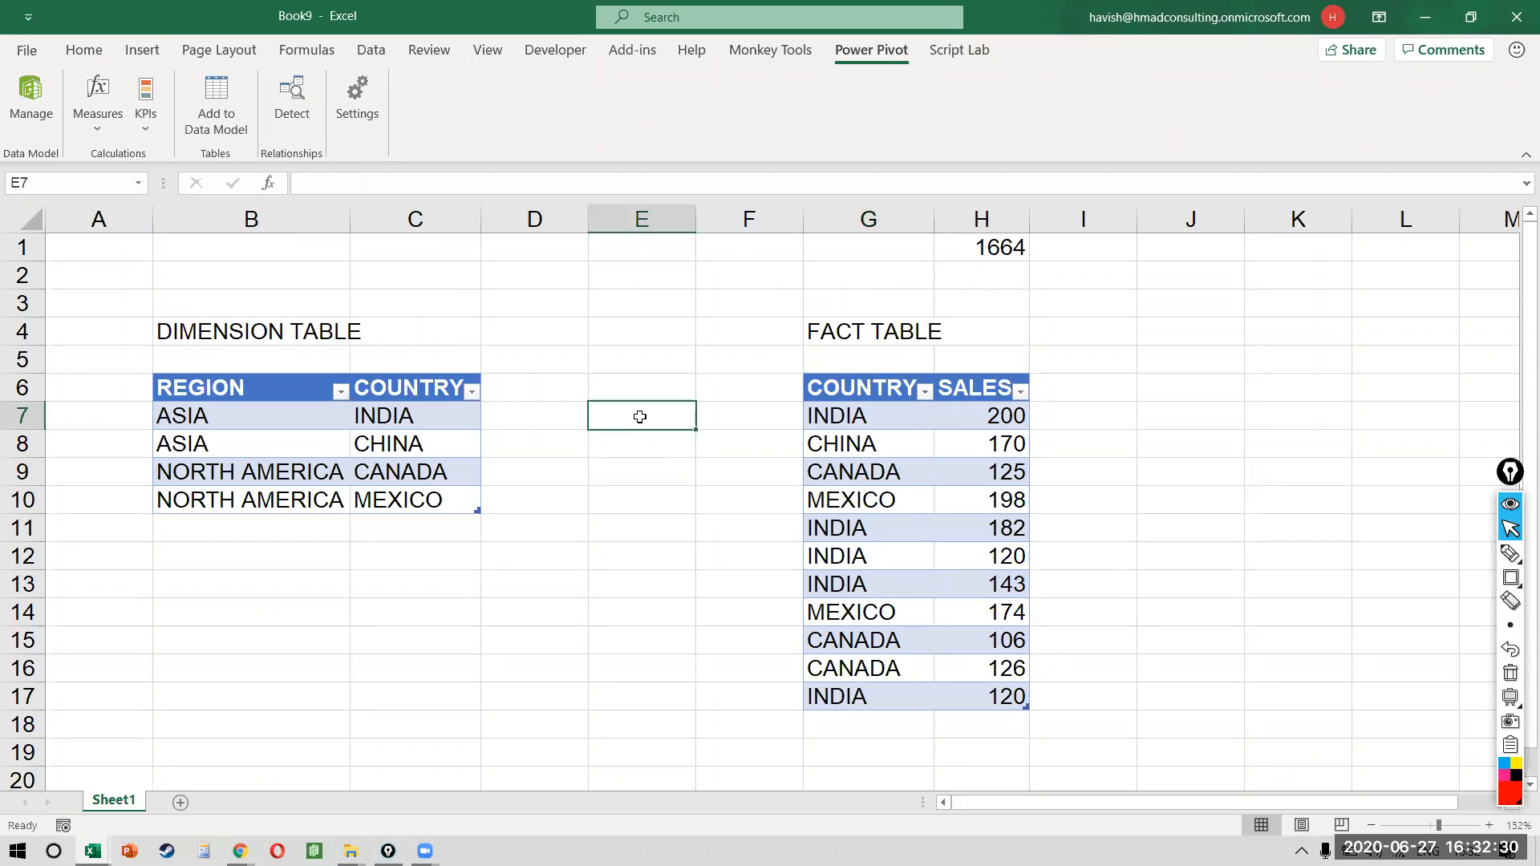
- Start creating a PivotTable from the REGION table
click(413, 470)
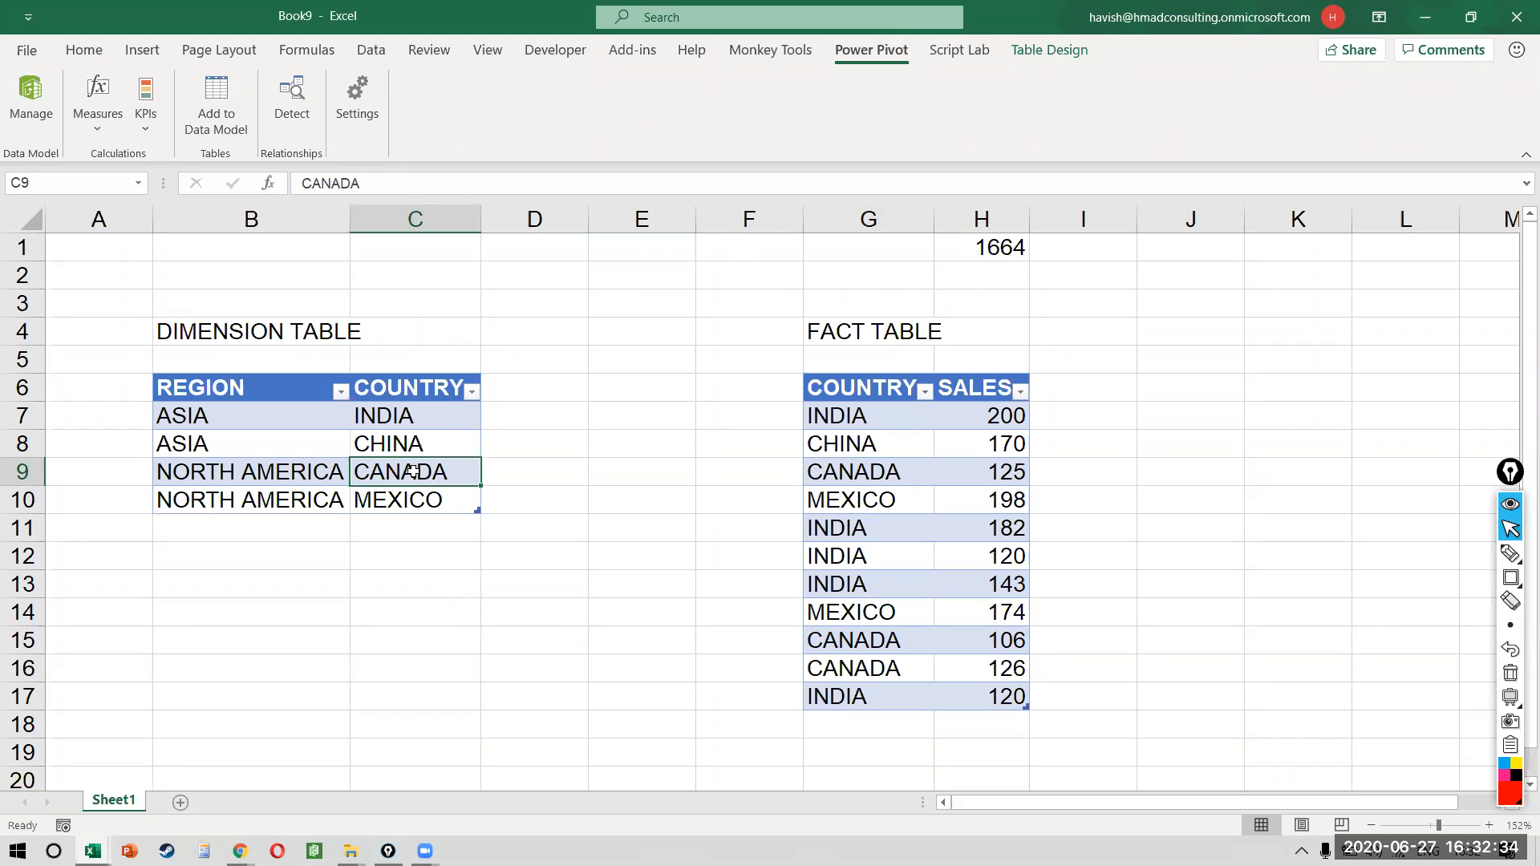
click(141, 50)
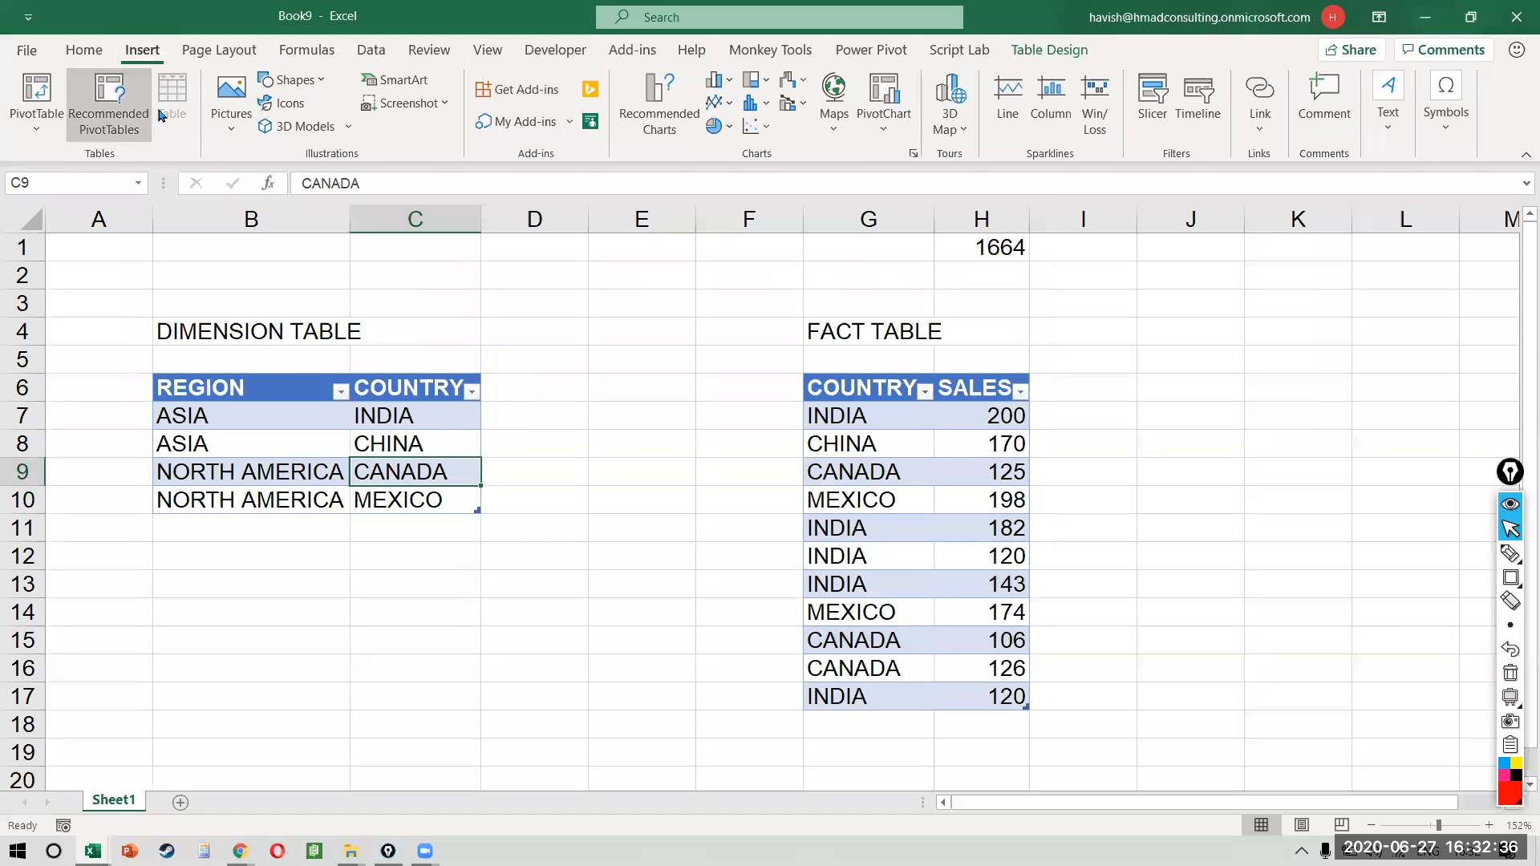
click(36, 104)
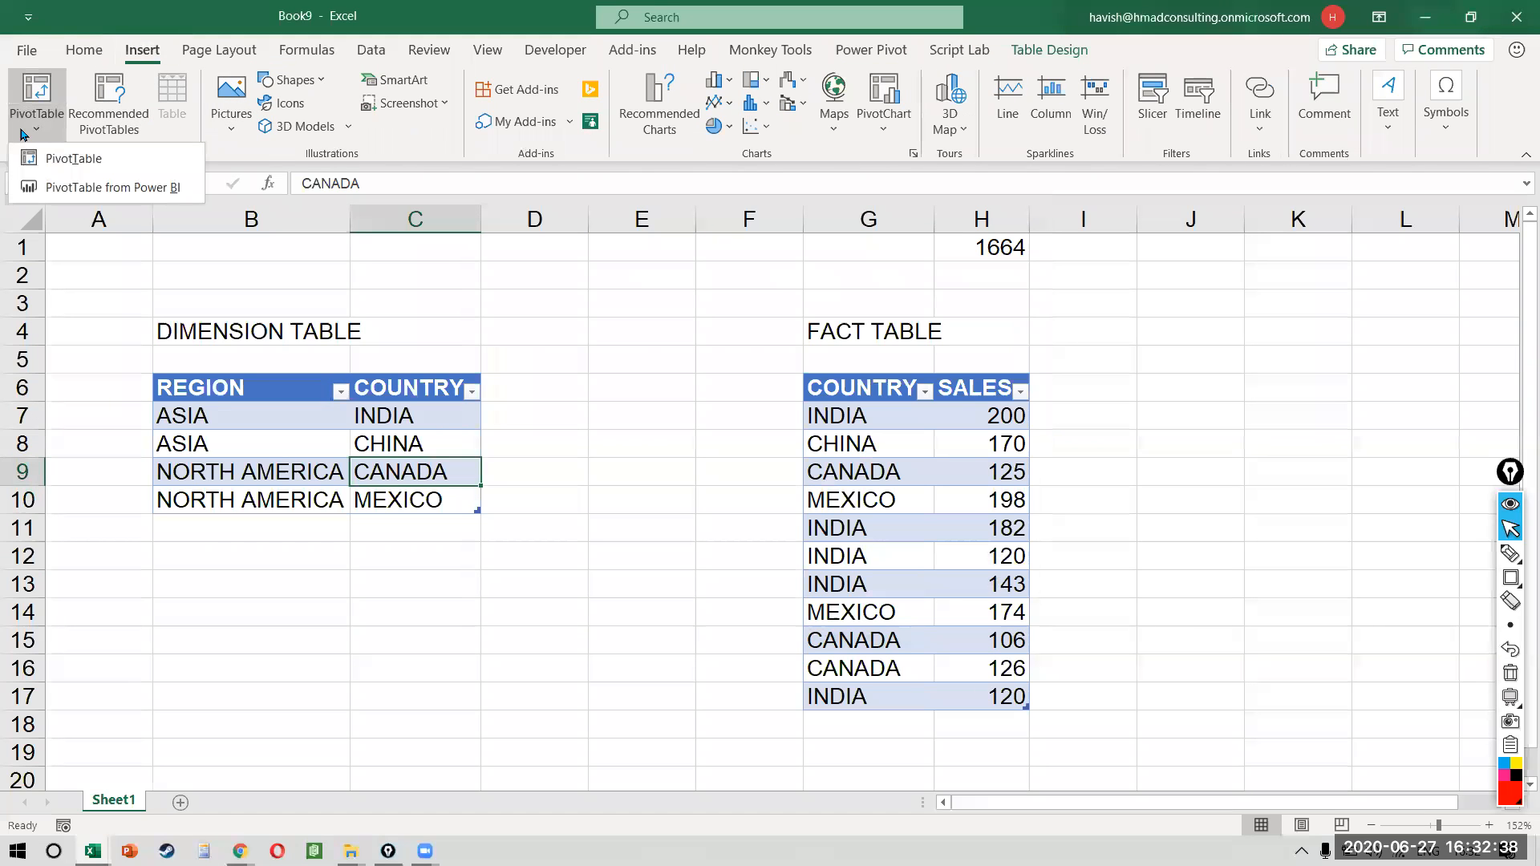
click(84, 165)
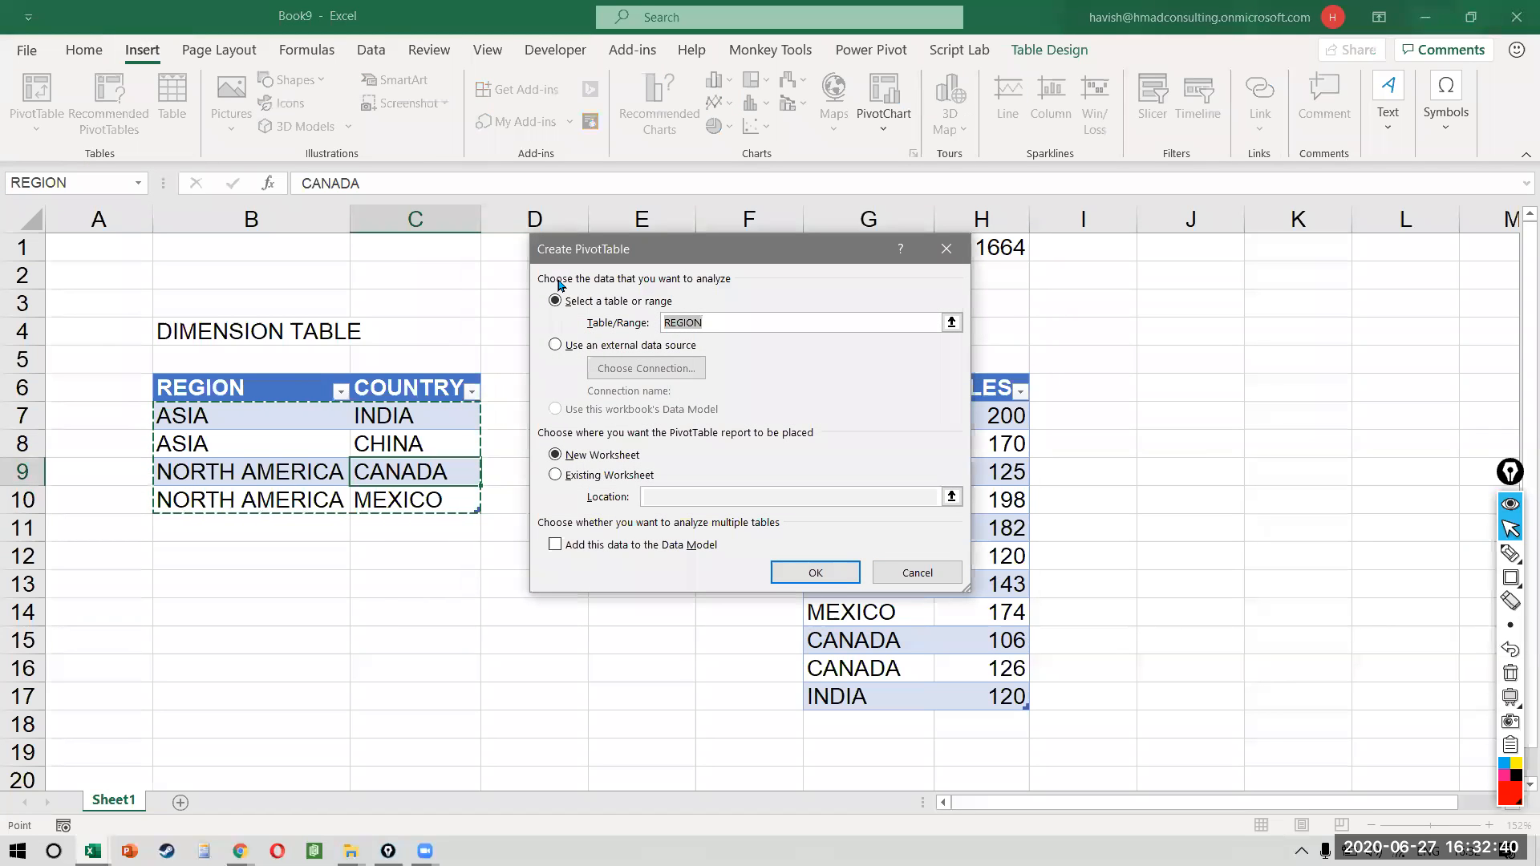
- Mark the "Add this data to the Data Model" option with a screen rectangle, then clear the marking
key(ctrl+shift+r)
drag(503, 526, 757, 571)
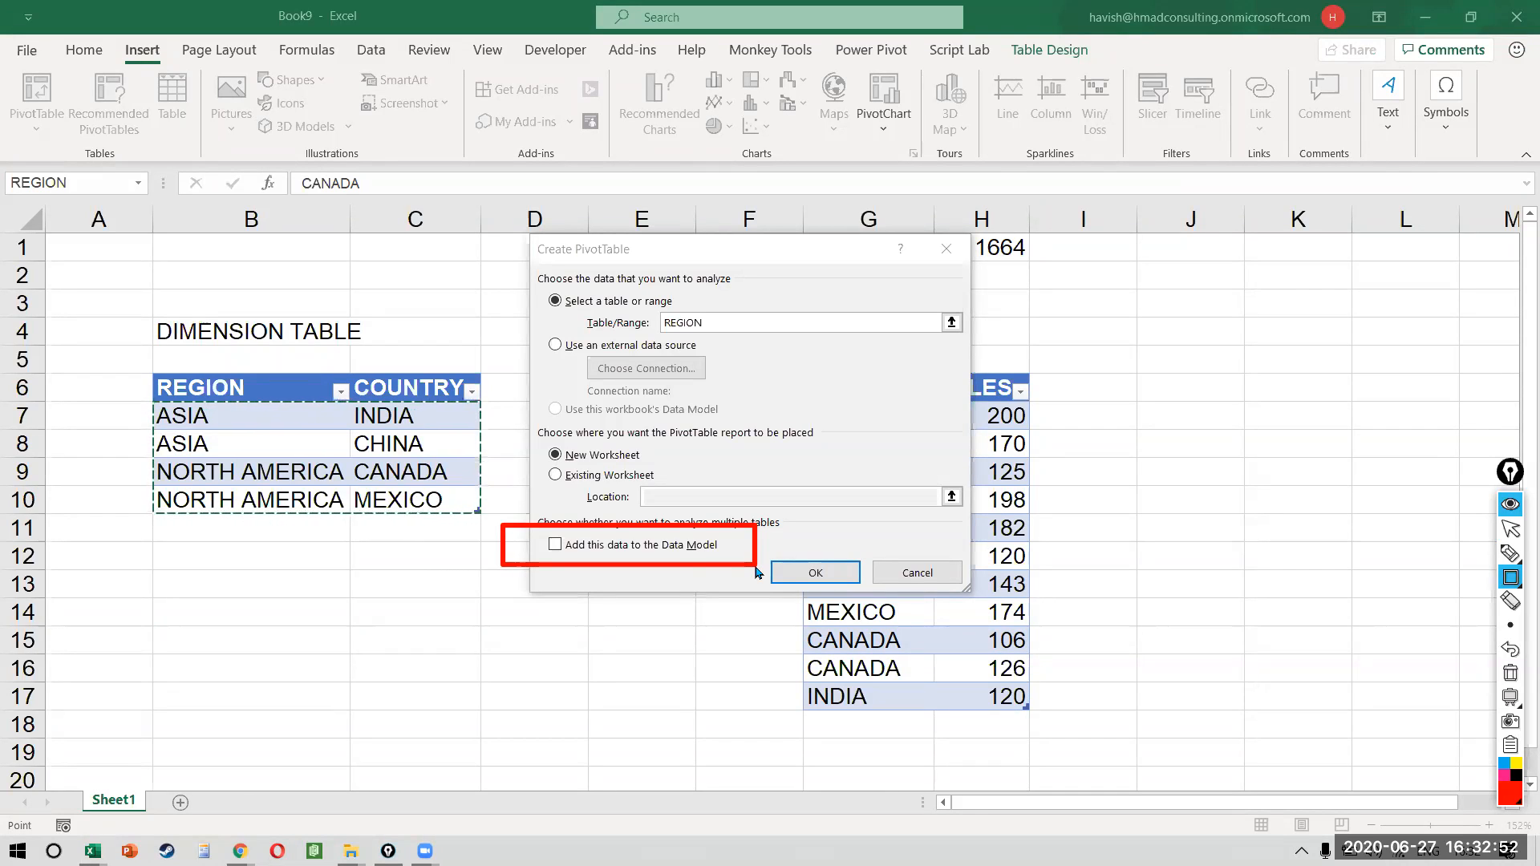
key(ctrl+shift+7)
key(ctrl+shift+2)
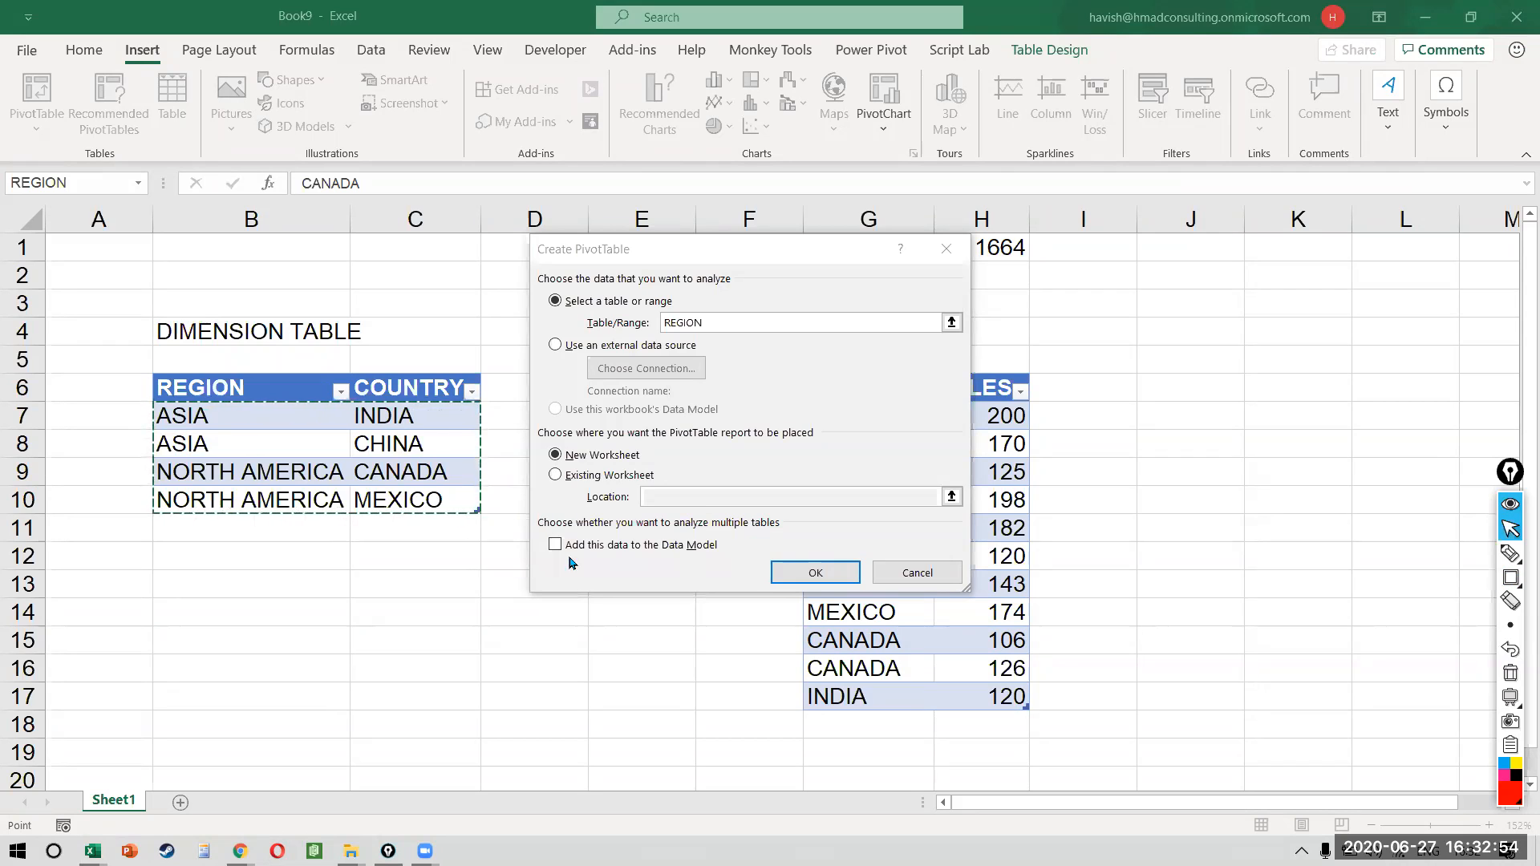
- Create the PivotTable on a new worksheet with the REGION data added to the Data Model
click(551, 548)
click(553, 547)
click(783, 581)
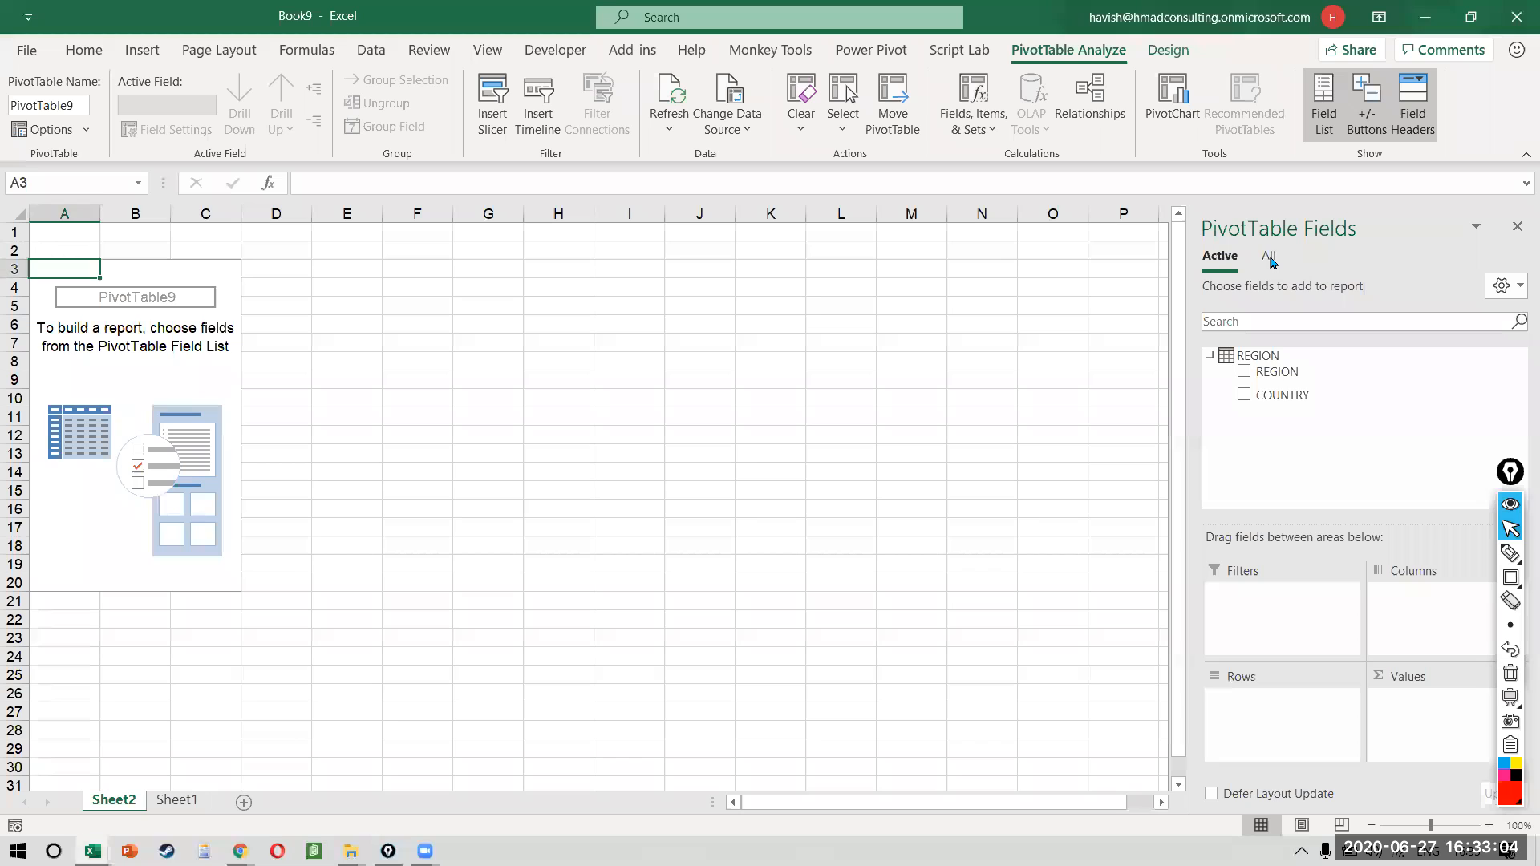
- List the fields of all tables, then add REGION to the rows and the sum of SALES to the values
click(1269, 257)
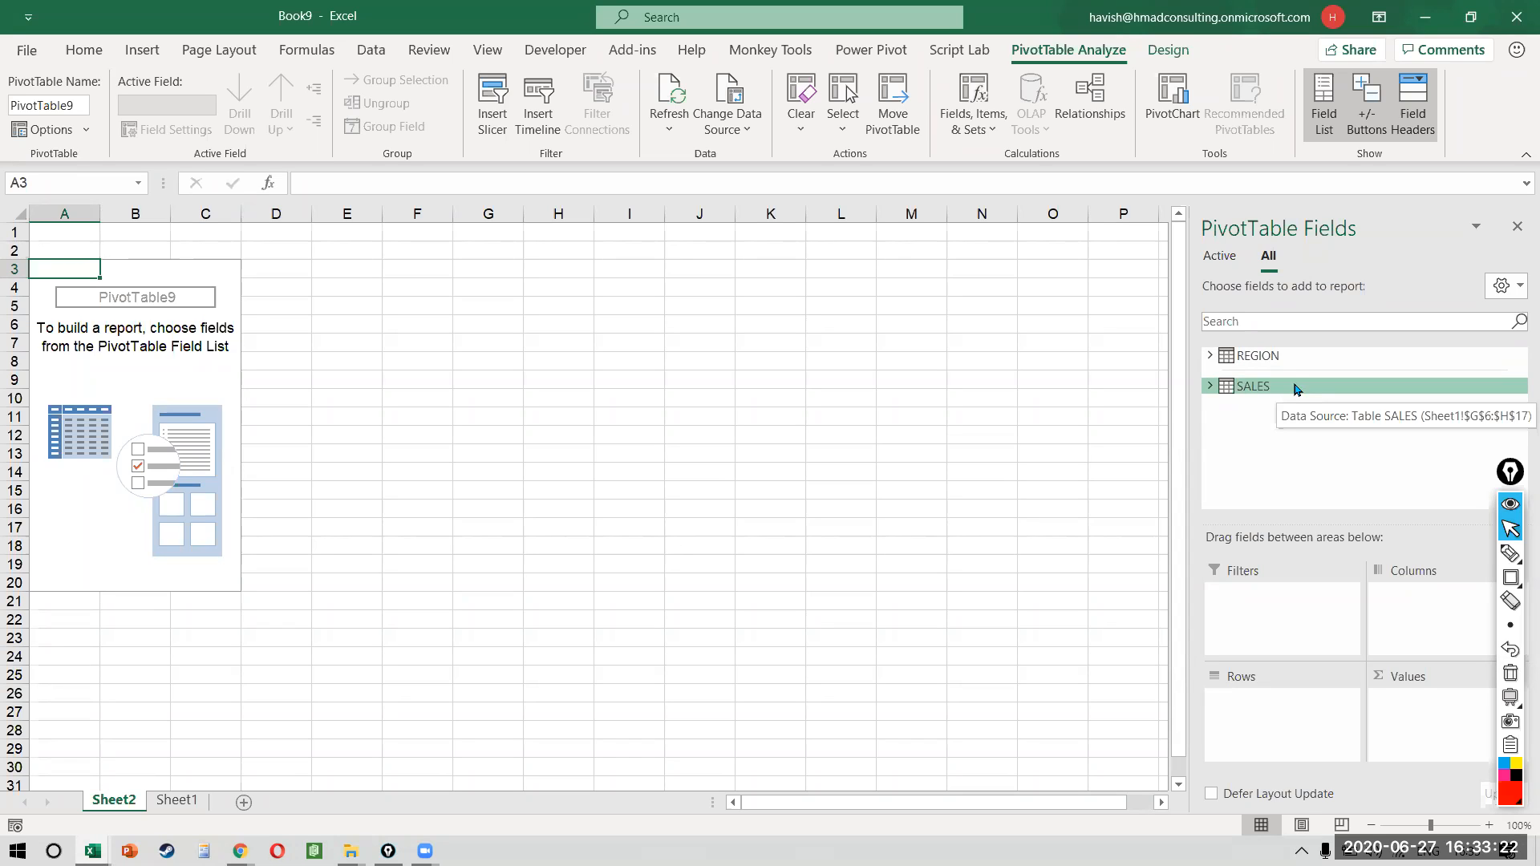
click(1211, 356)
click(1244, 372)
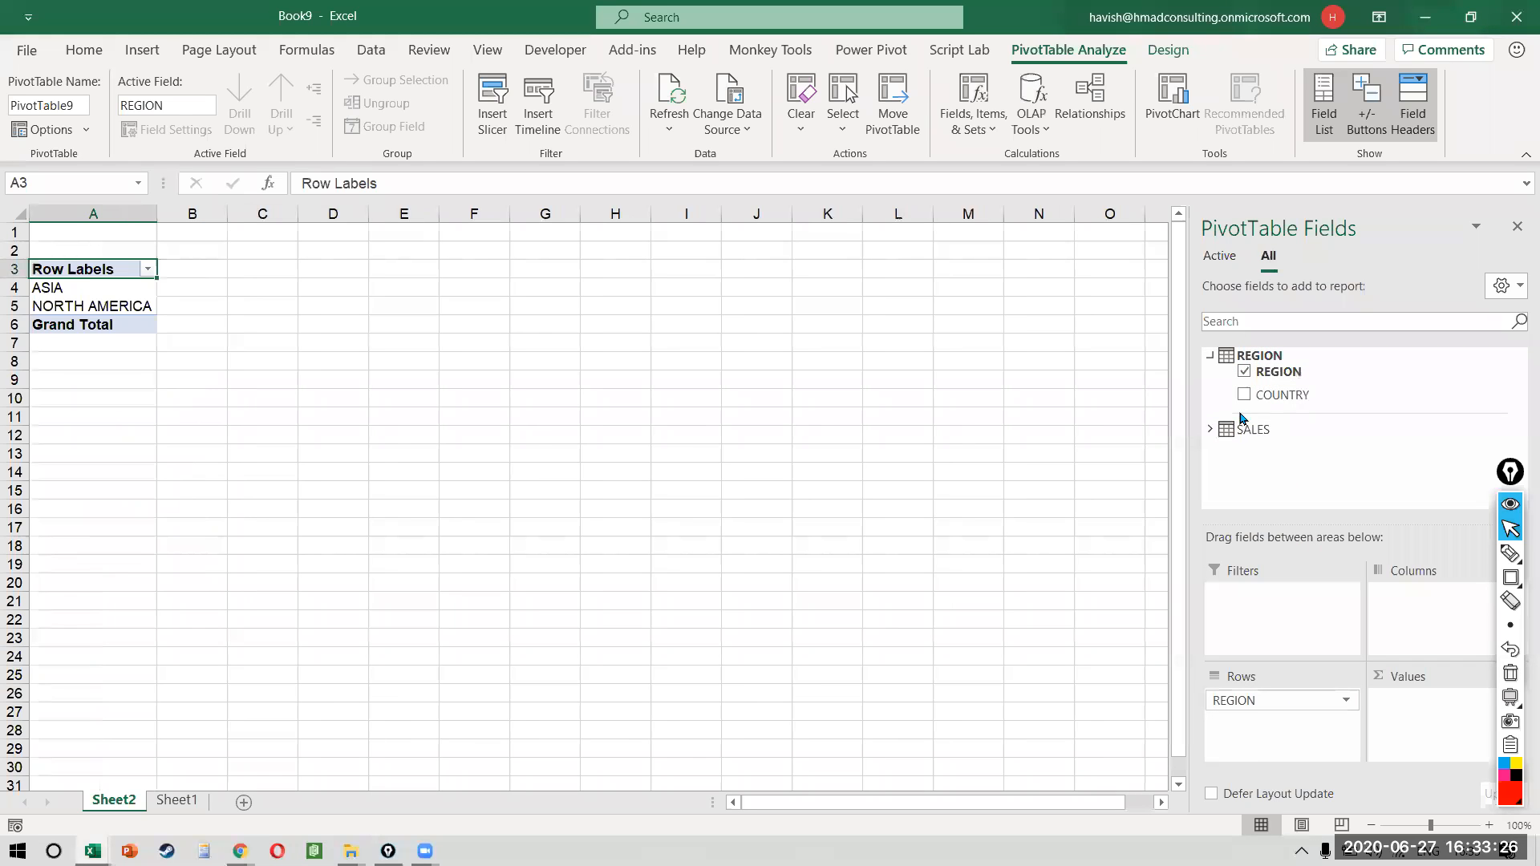
click(1211, 429)
drag(1269, 470, 1424, 768)
drag(1262, 467, 1405, 722)
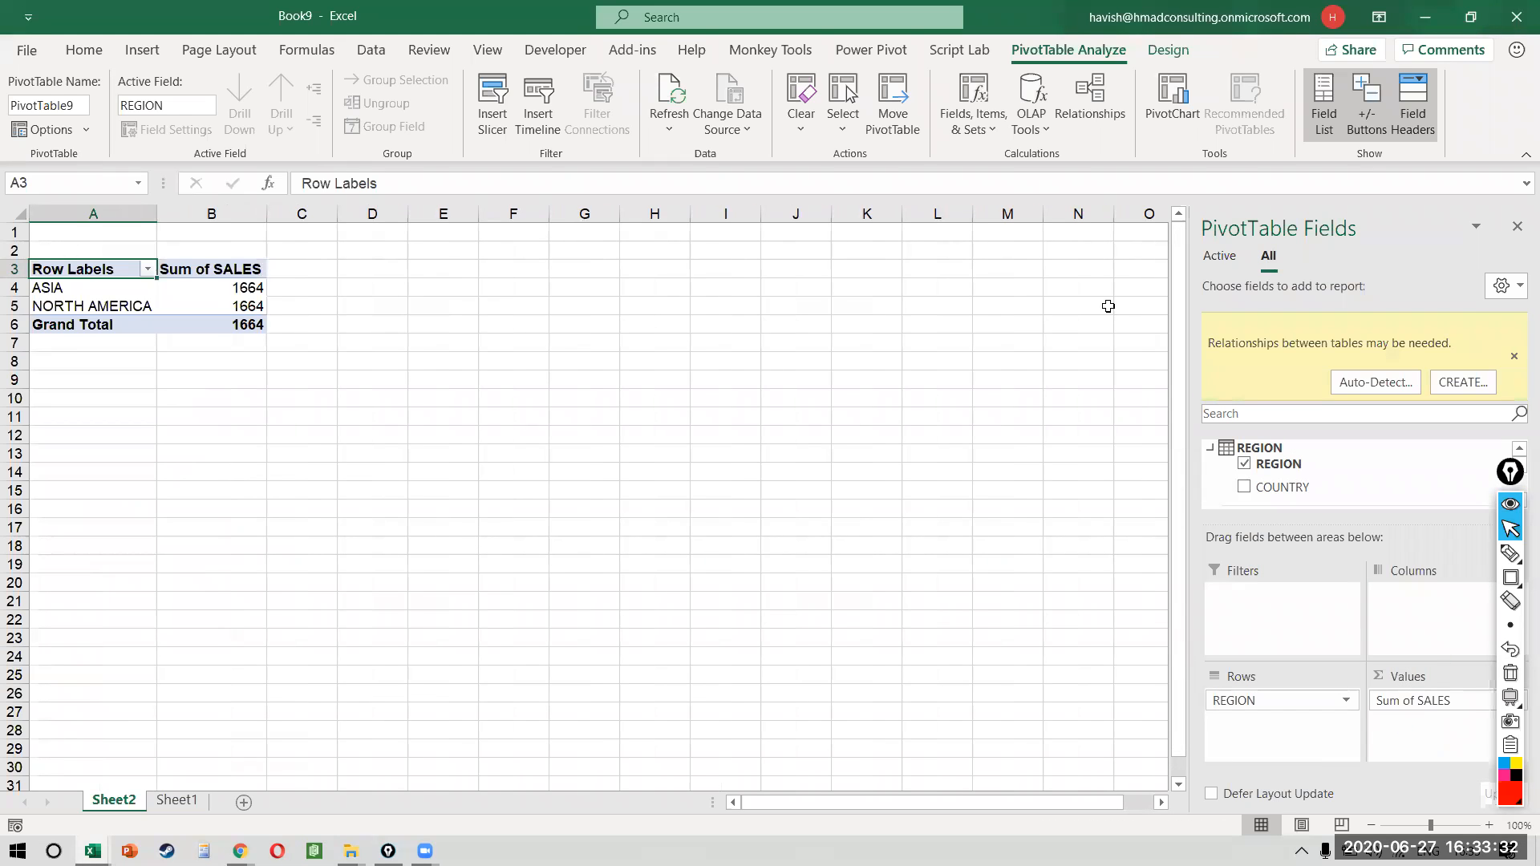
- Compare the PivotTable's sales by region with the source REGION and SALES columns on Sheet1
ctrl+scroll(180, 282, up, 5)
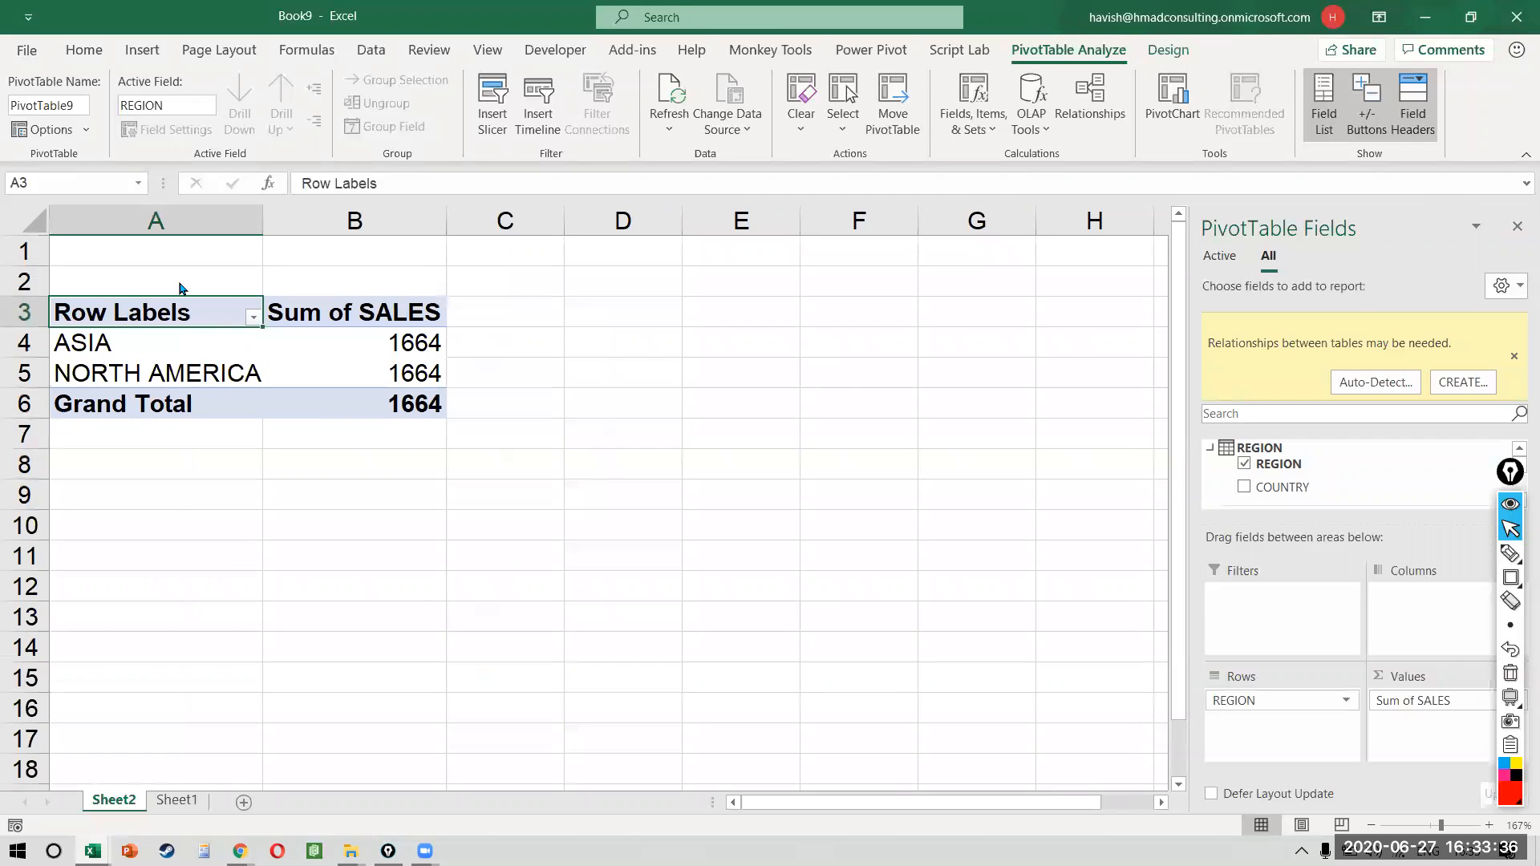
click(177, 800)
click(290, 207)
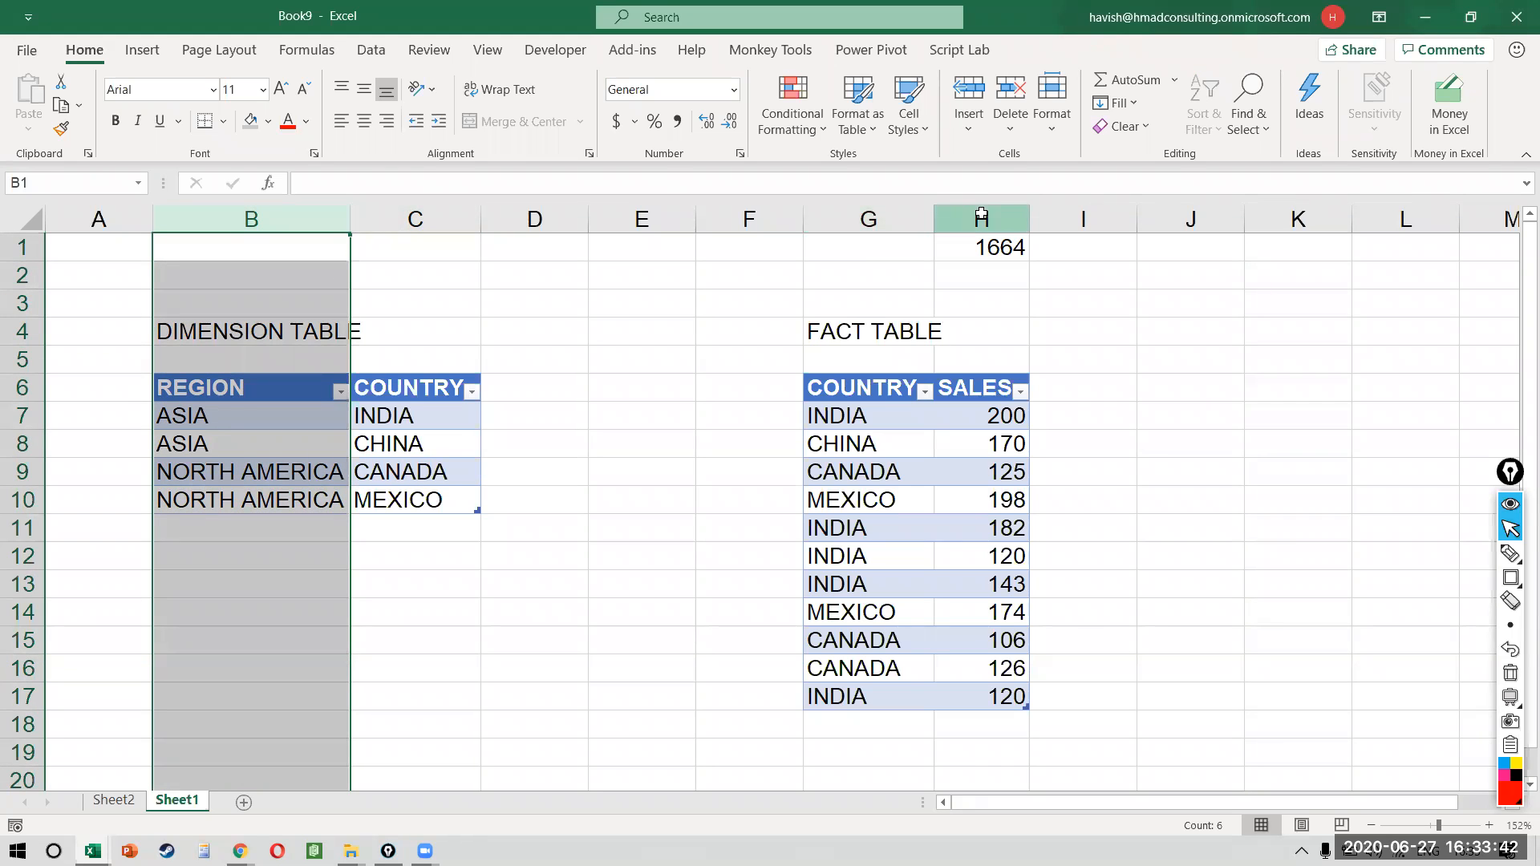
click(982, 210)
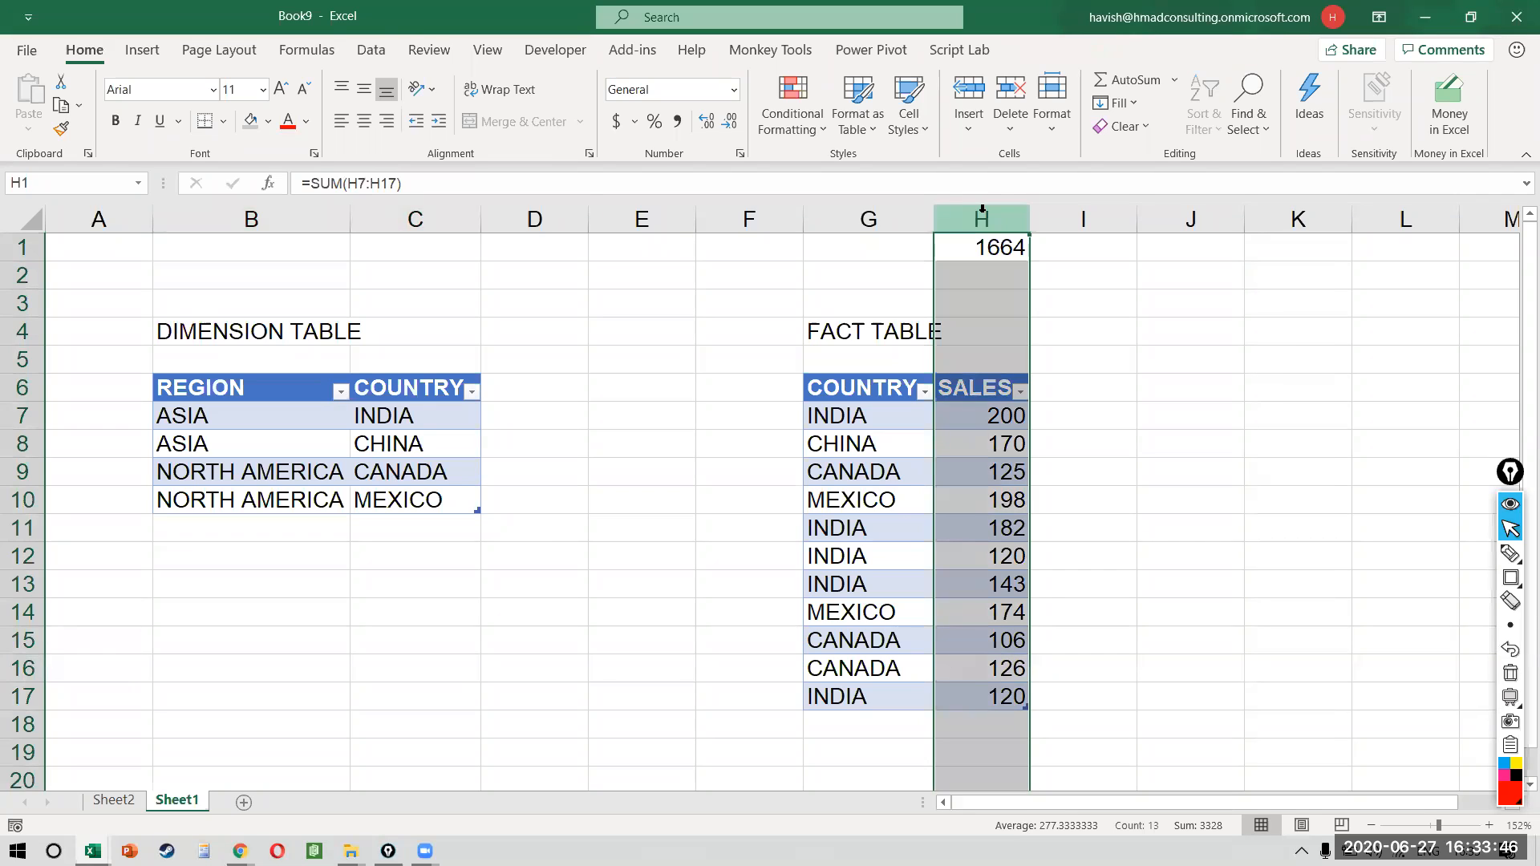
key(XF86MonBrightnessDown)
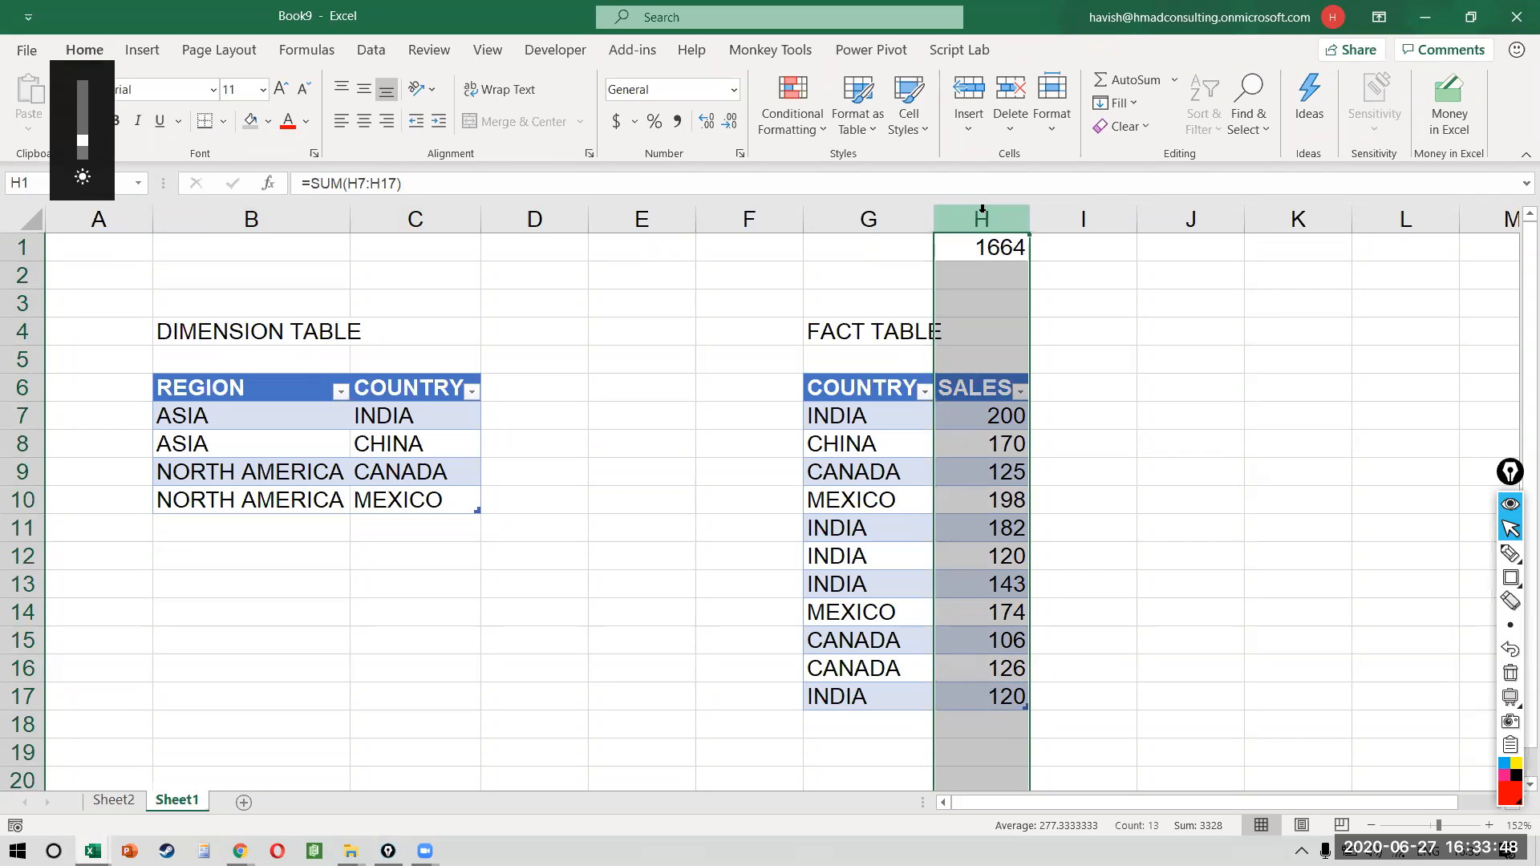
key(ctrl+Page_Up)
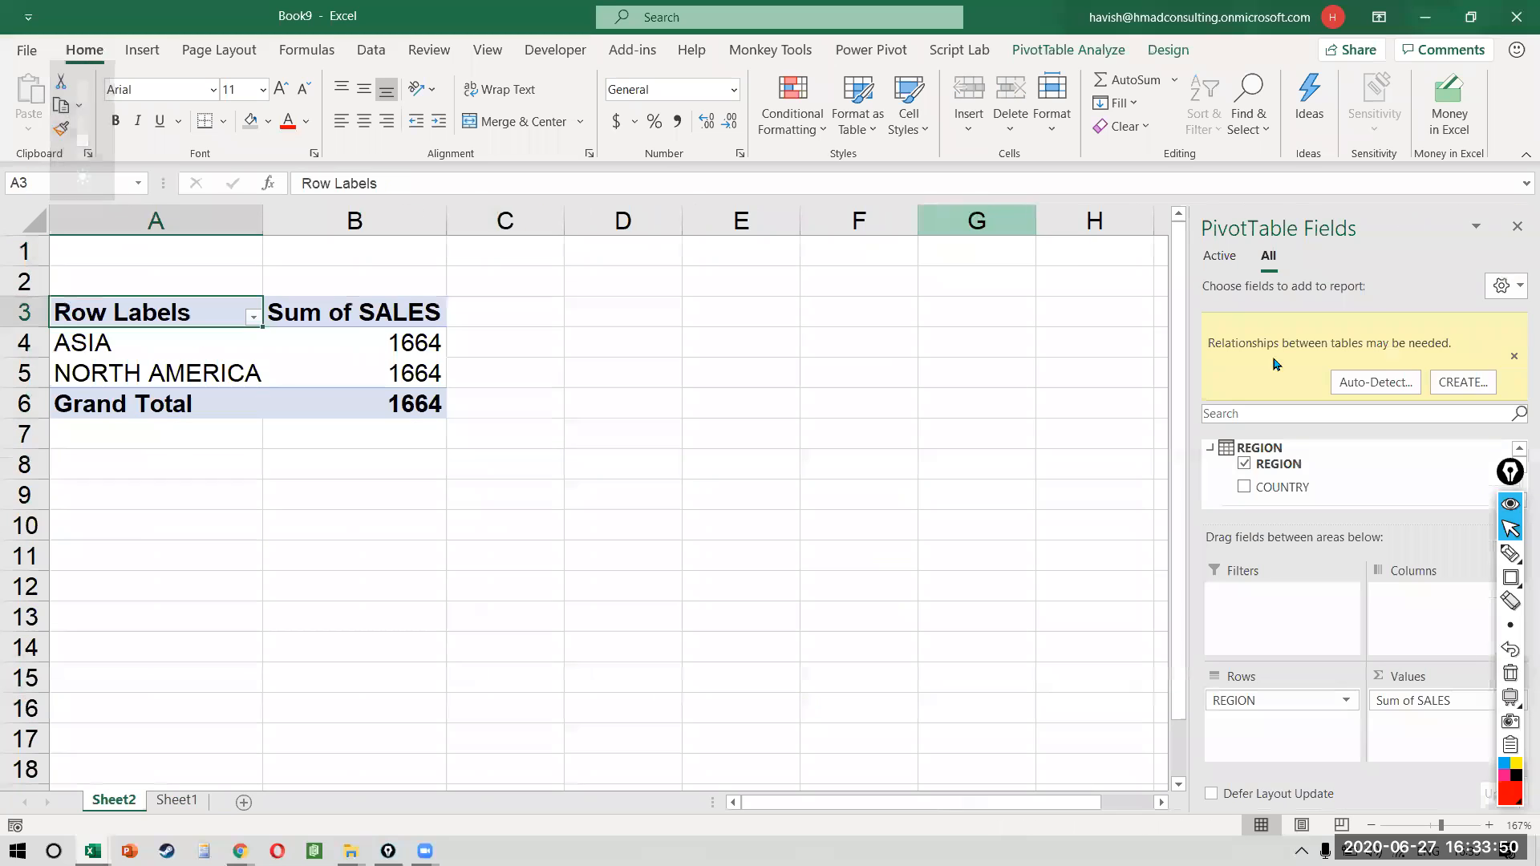
- Hide the ribbon and select the sales values for ASIA and NORTH AMERICA in the PivotTable
click(813, 488)
key(ctrl+shift+F1)
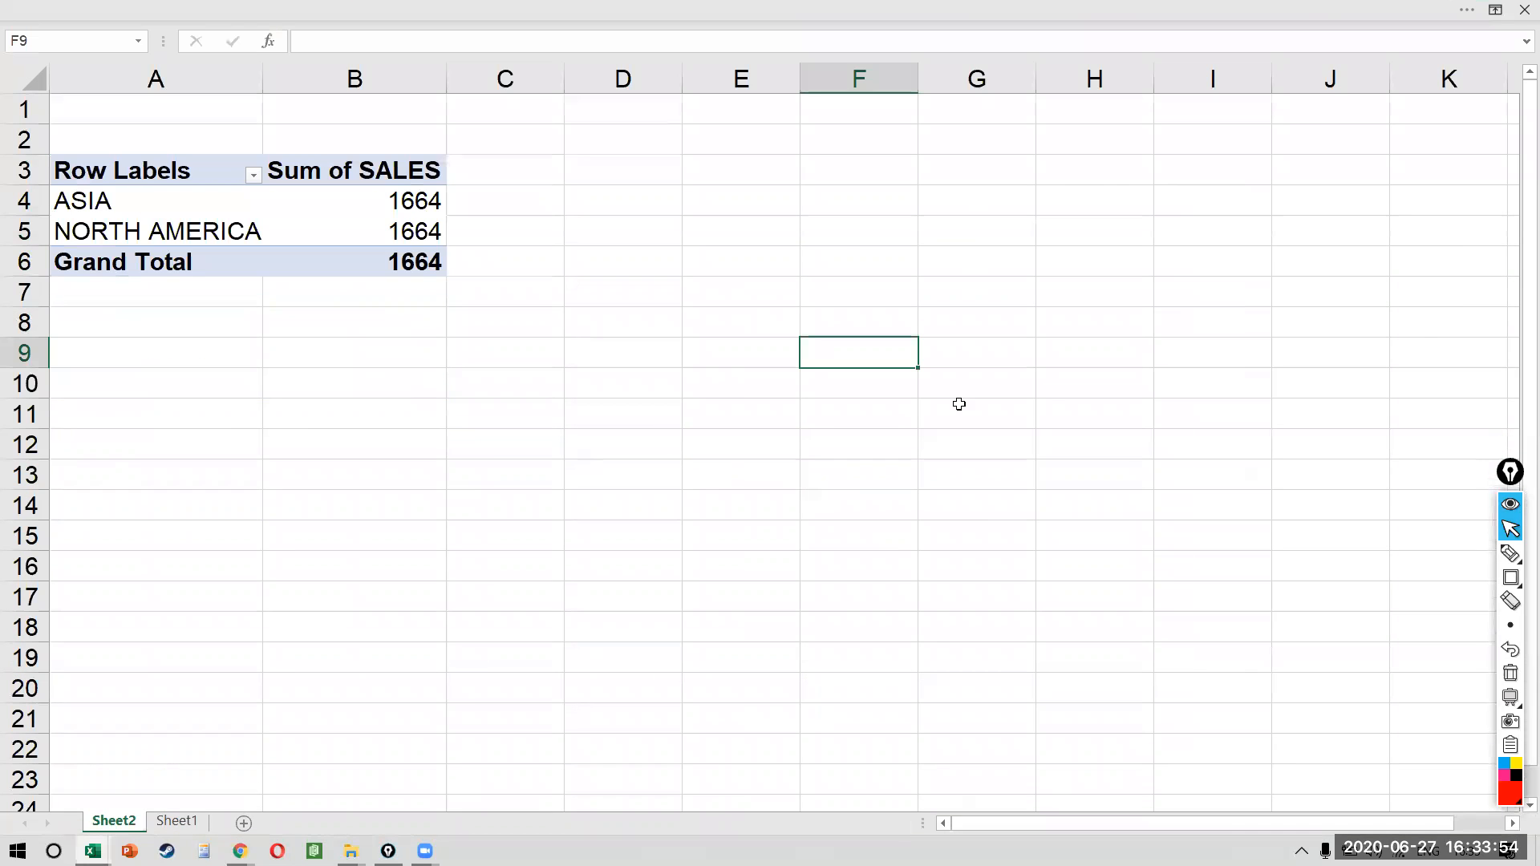
click(389, 206)
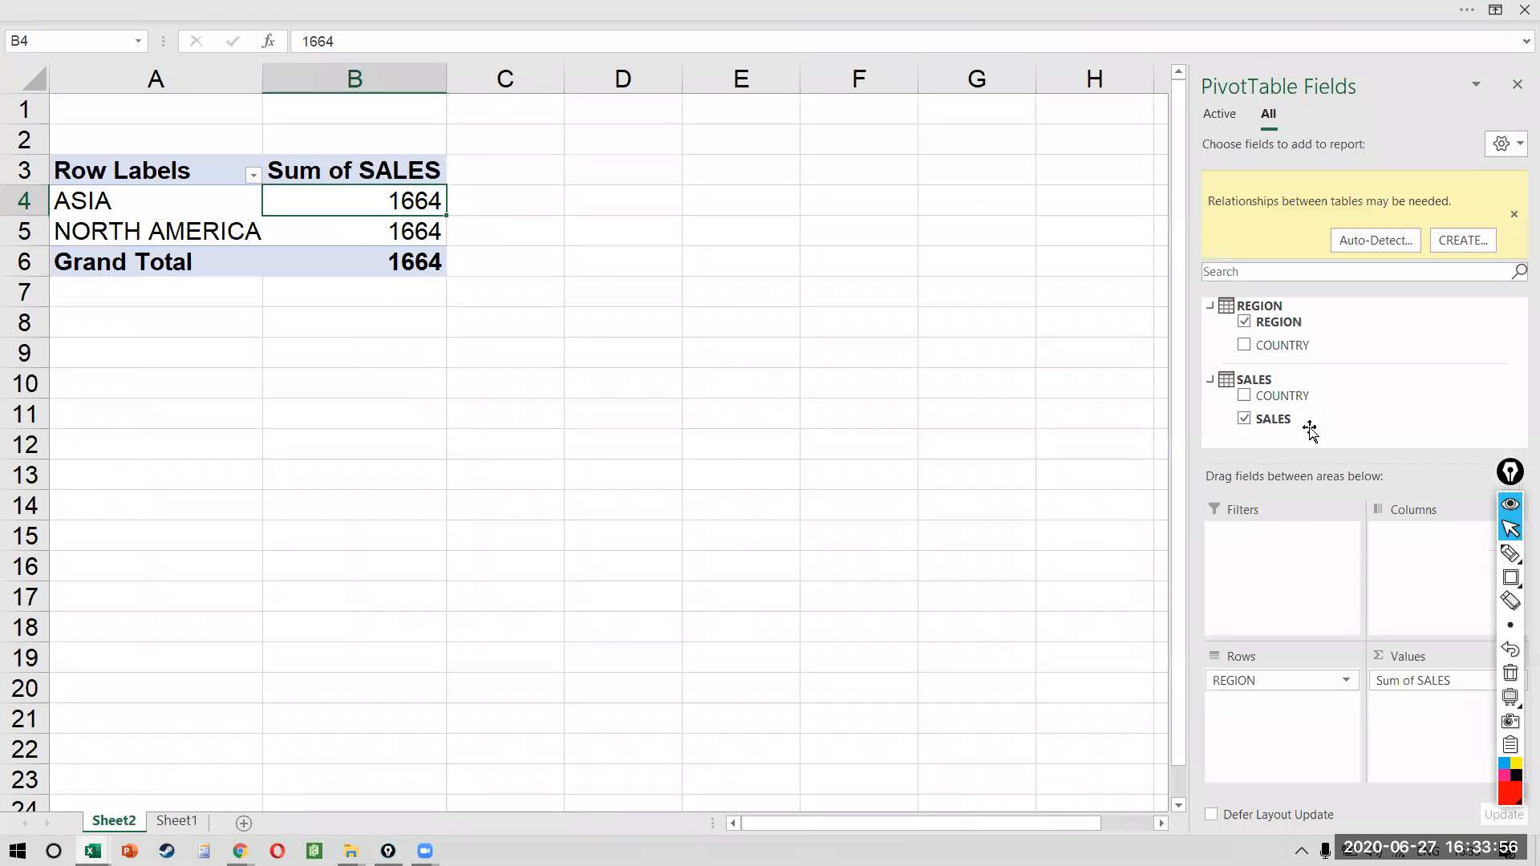
drag(370, 201, 364, 230)
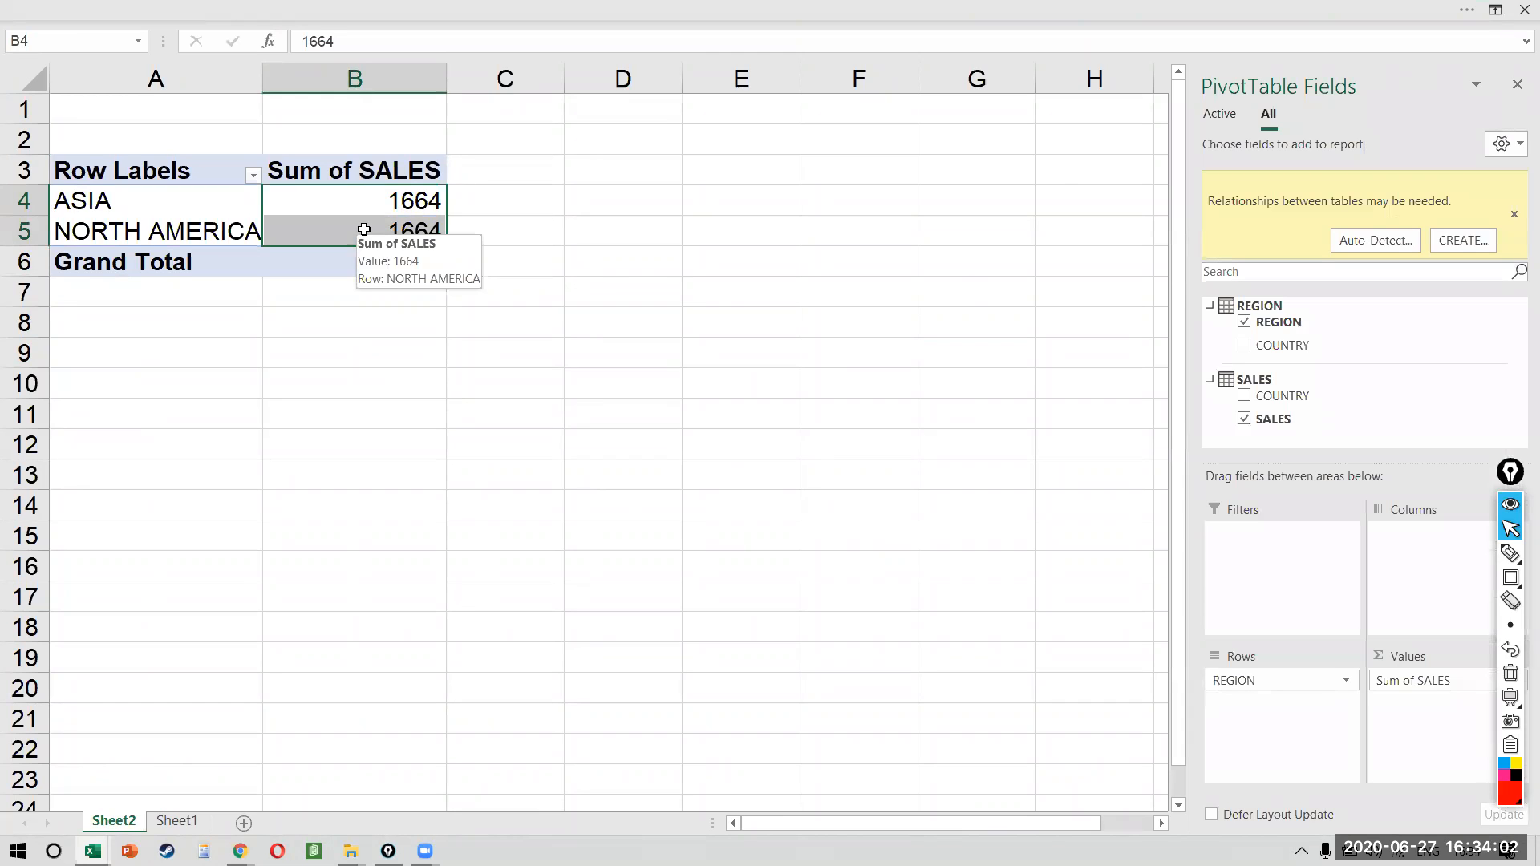
- Check the fact table's countries against the dimension table's regions on Sheet1, and return to the PivotTable on Sheet2
click(177, 821)
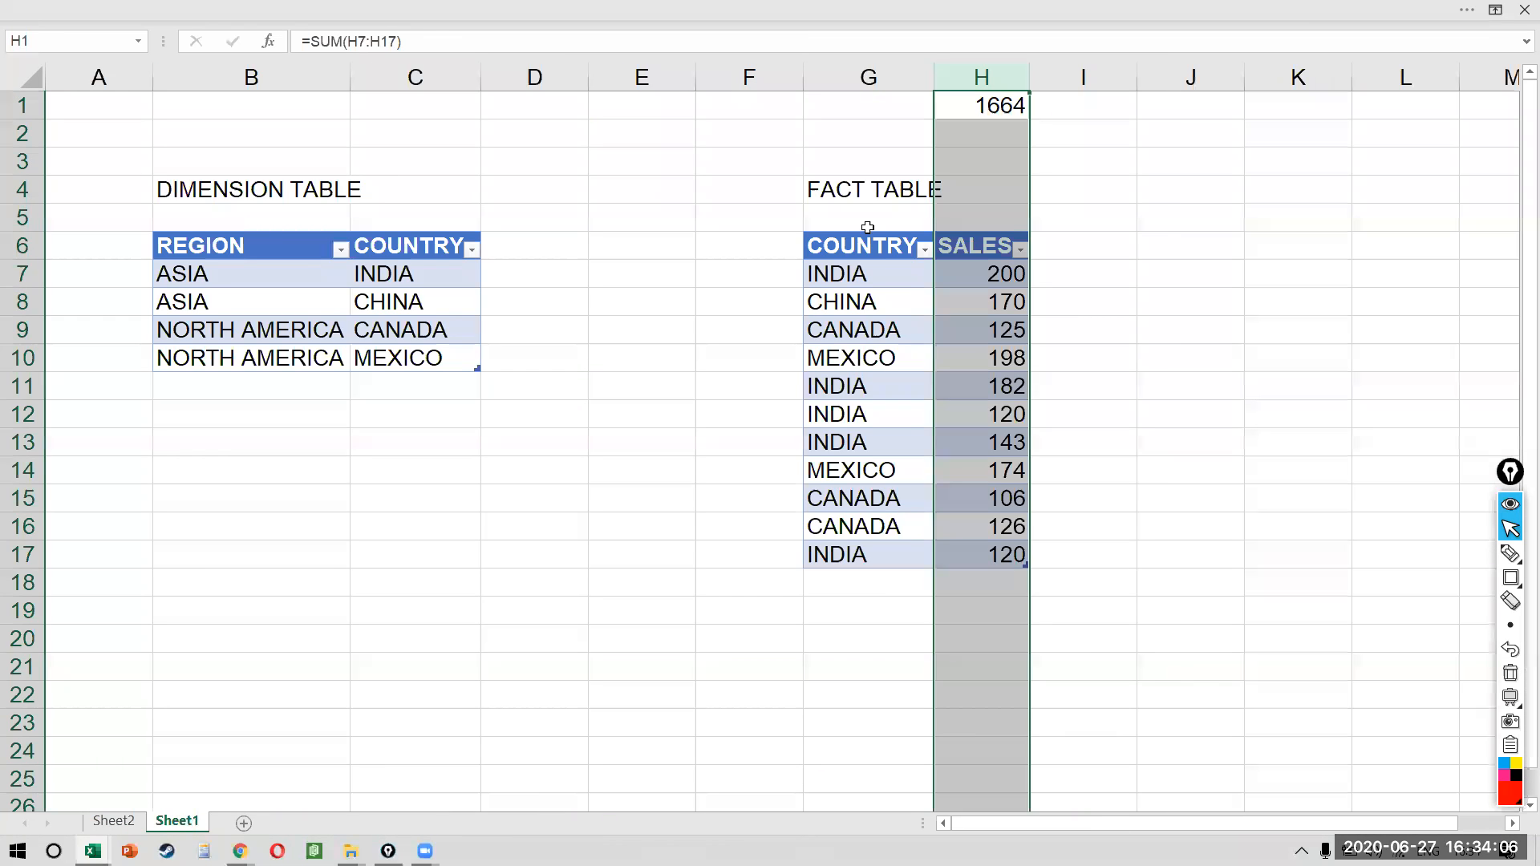
click(871, 265)
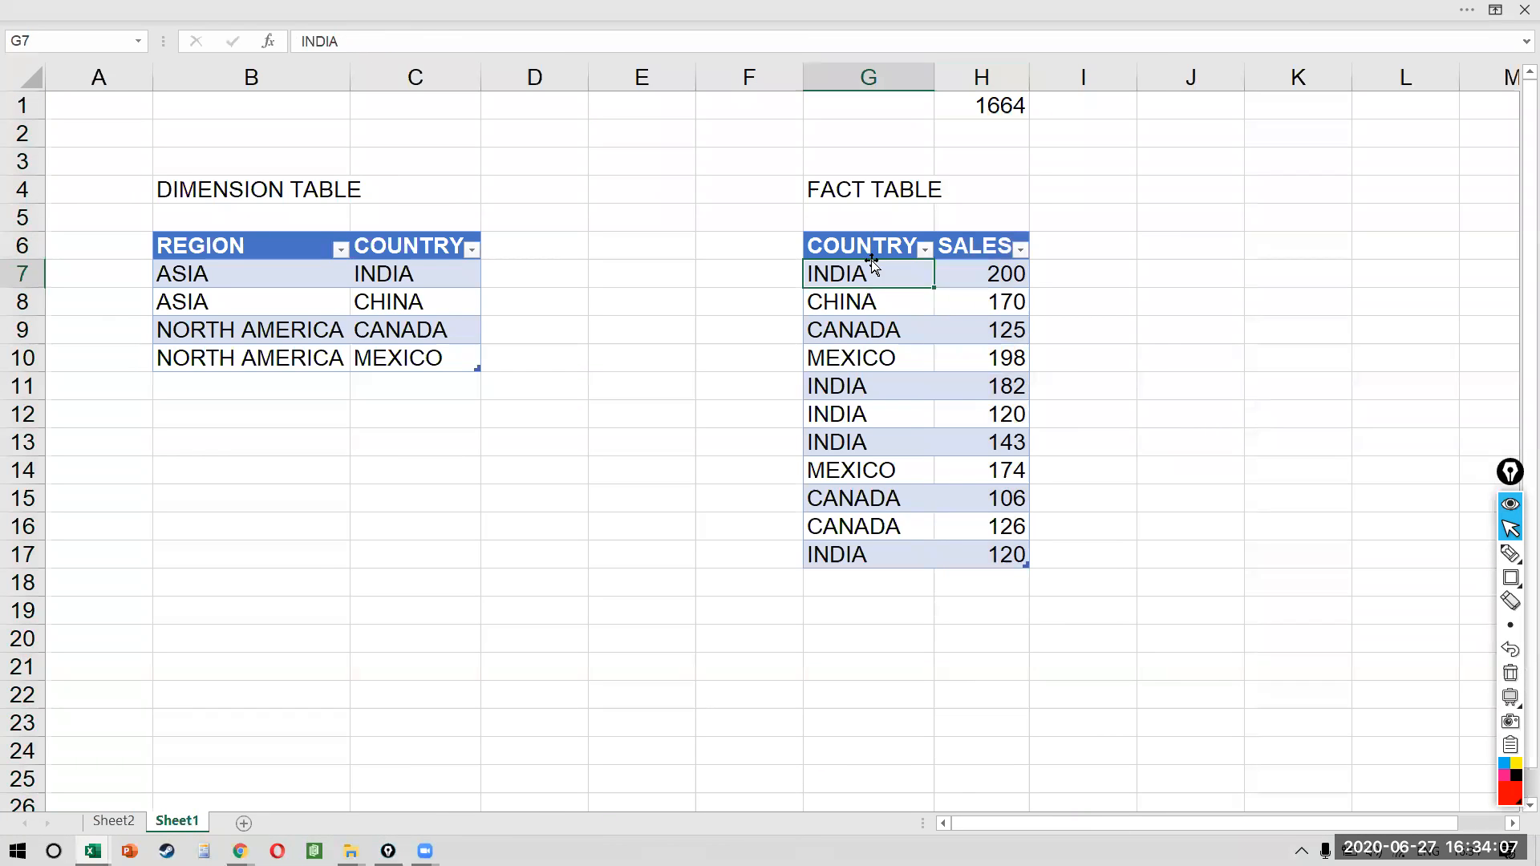
click(874, 350)
click(333, 353)
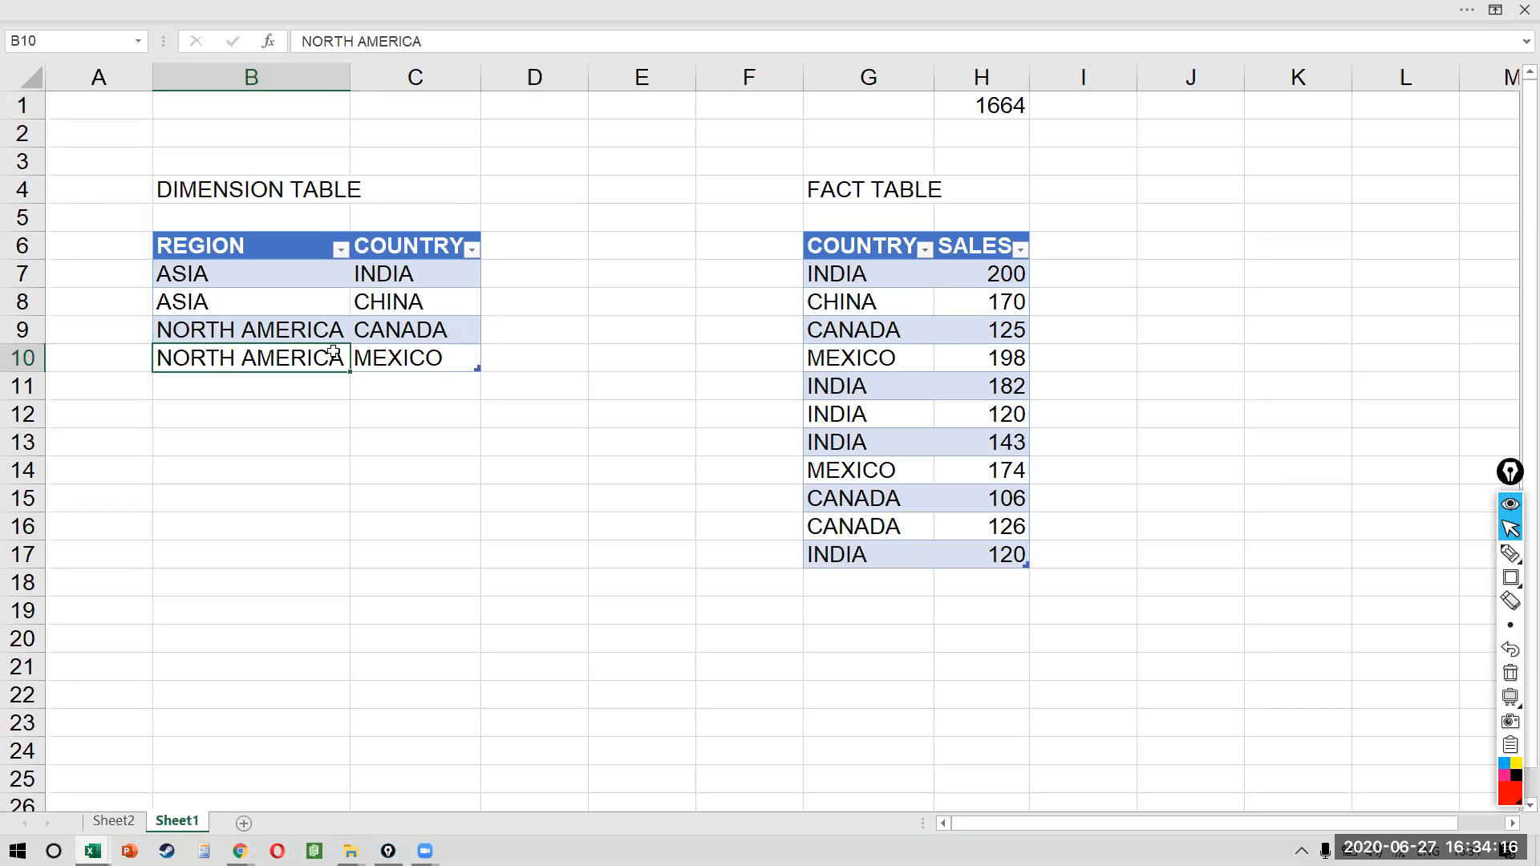
click(113, 820)
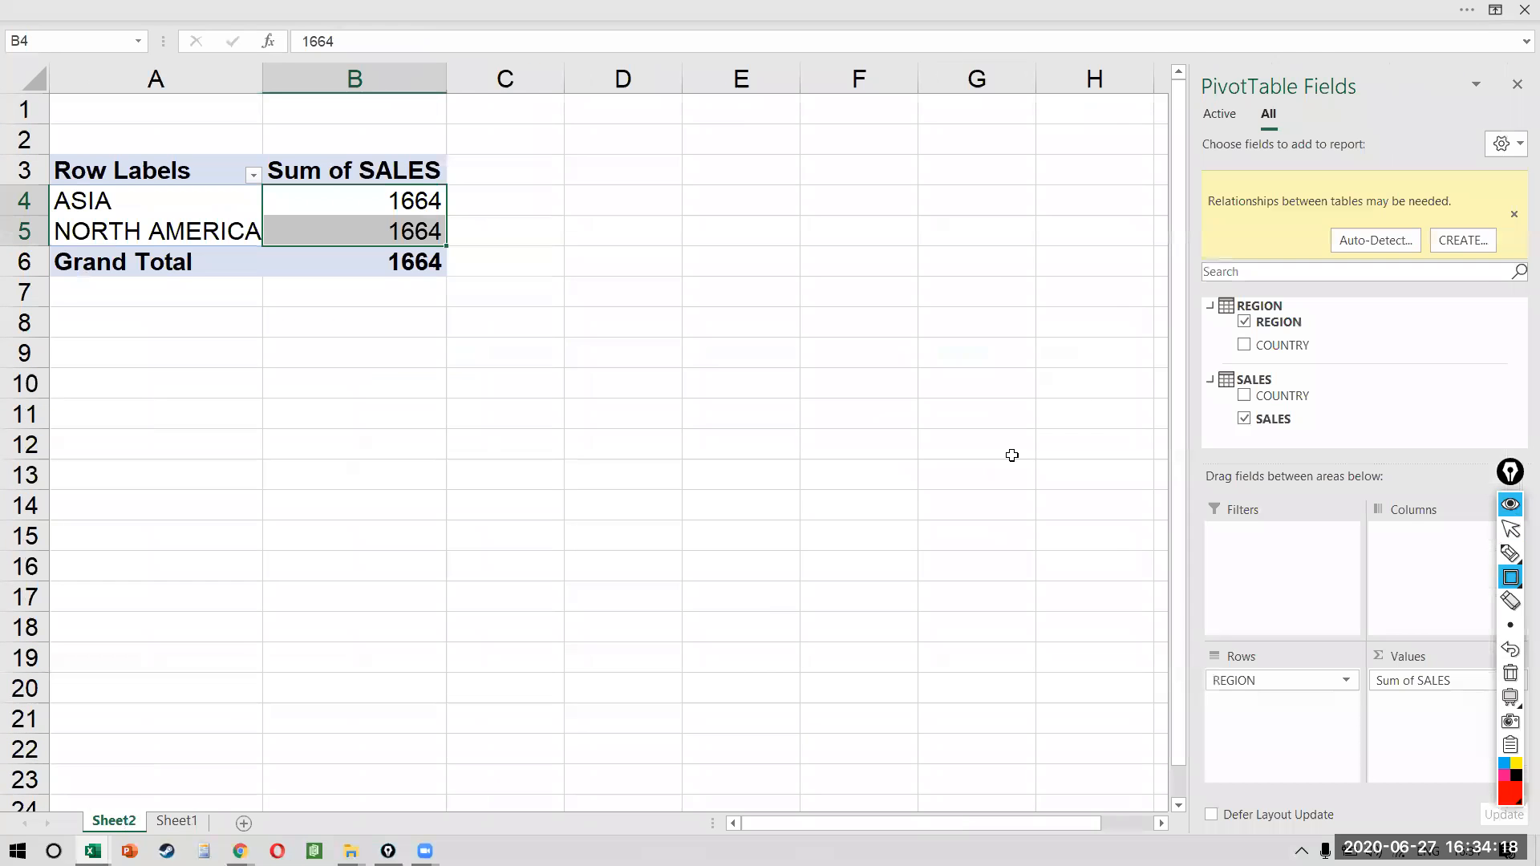
- Box and cross out the table relationships notice with red annotations, and clear the drawings
mouse_move(1180, 159)
mouse_down()
mouse_move(1536, 301)
mouse_move(1517, 289)
mouse_up()
key(l)
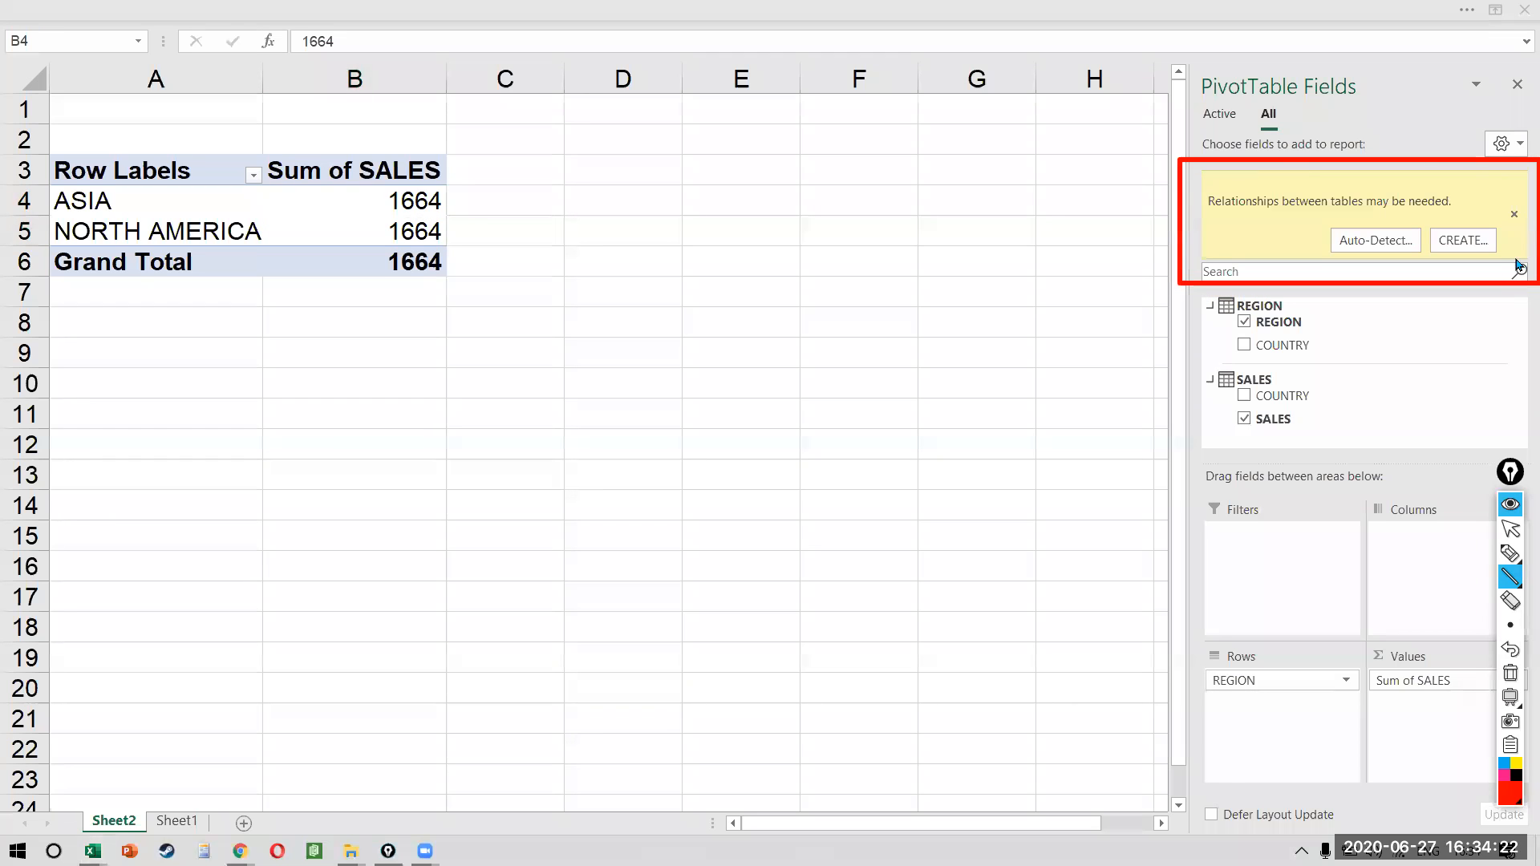
drag(1453, 172, 1420, 193)
drag(1271, 169, 1500, 282)
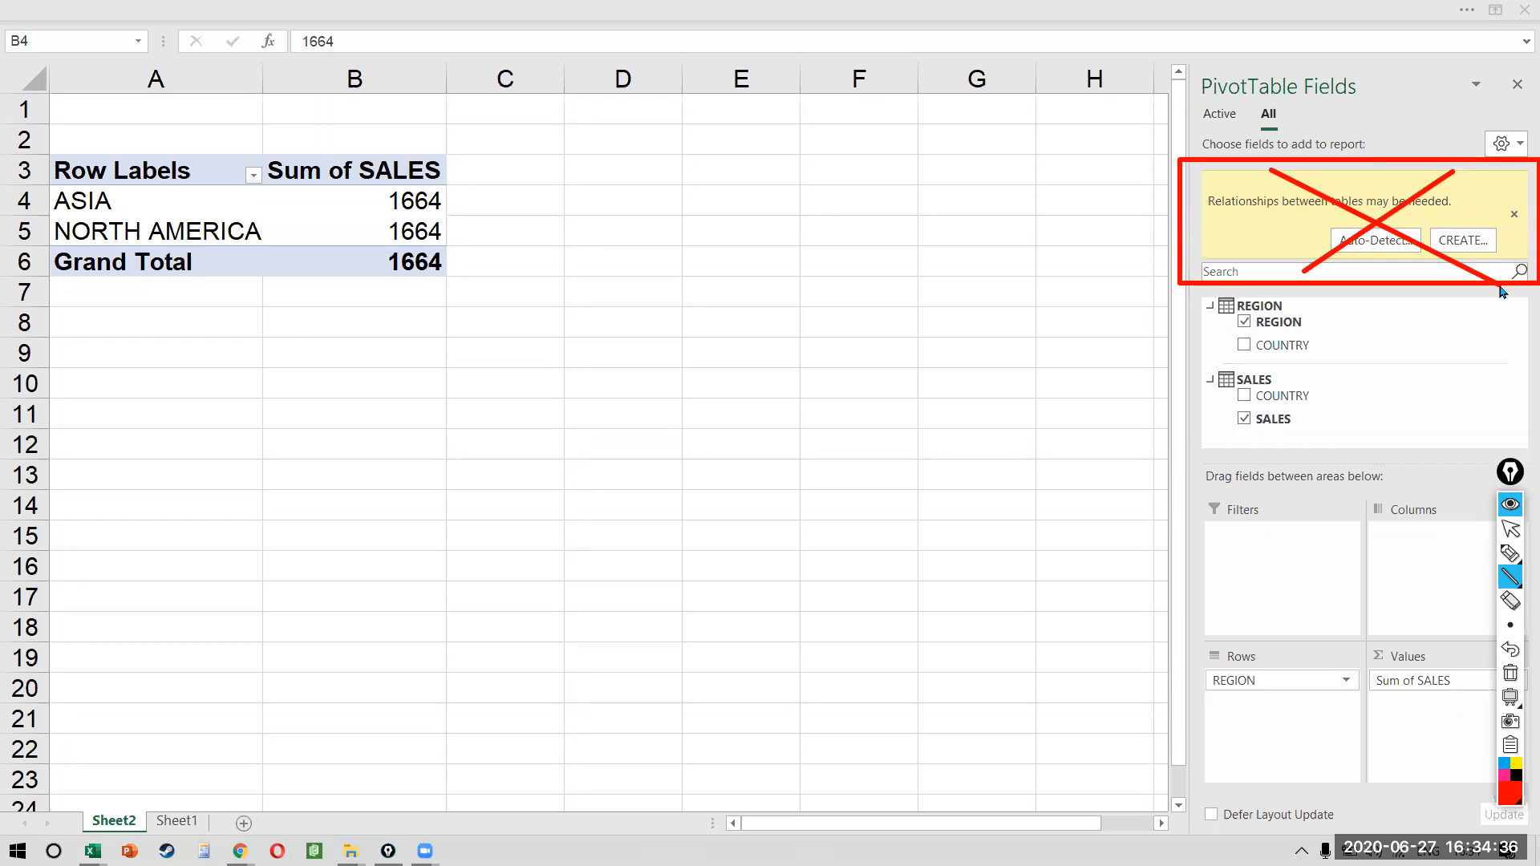
key(ctrl+shift+7)
key(ctrl+shift+2)
- Dismiss the notice about missing table relationships and show the ribbon again
click(1515, 216)
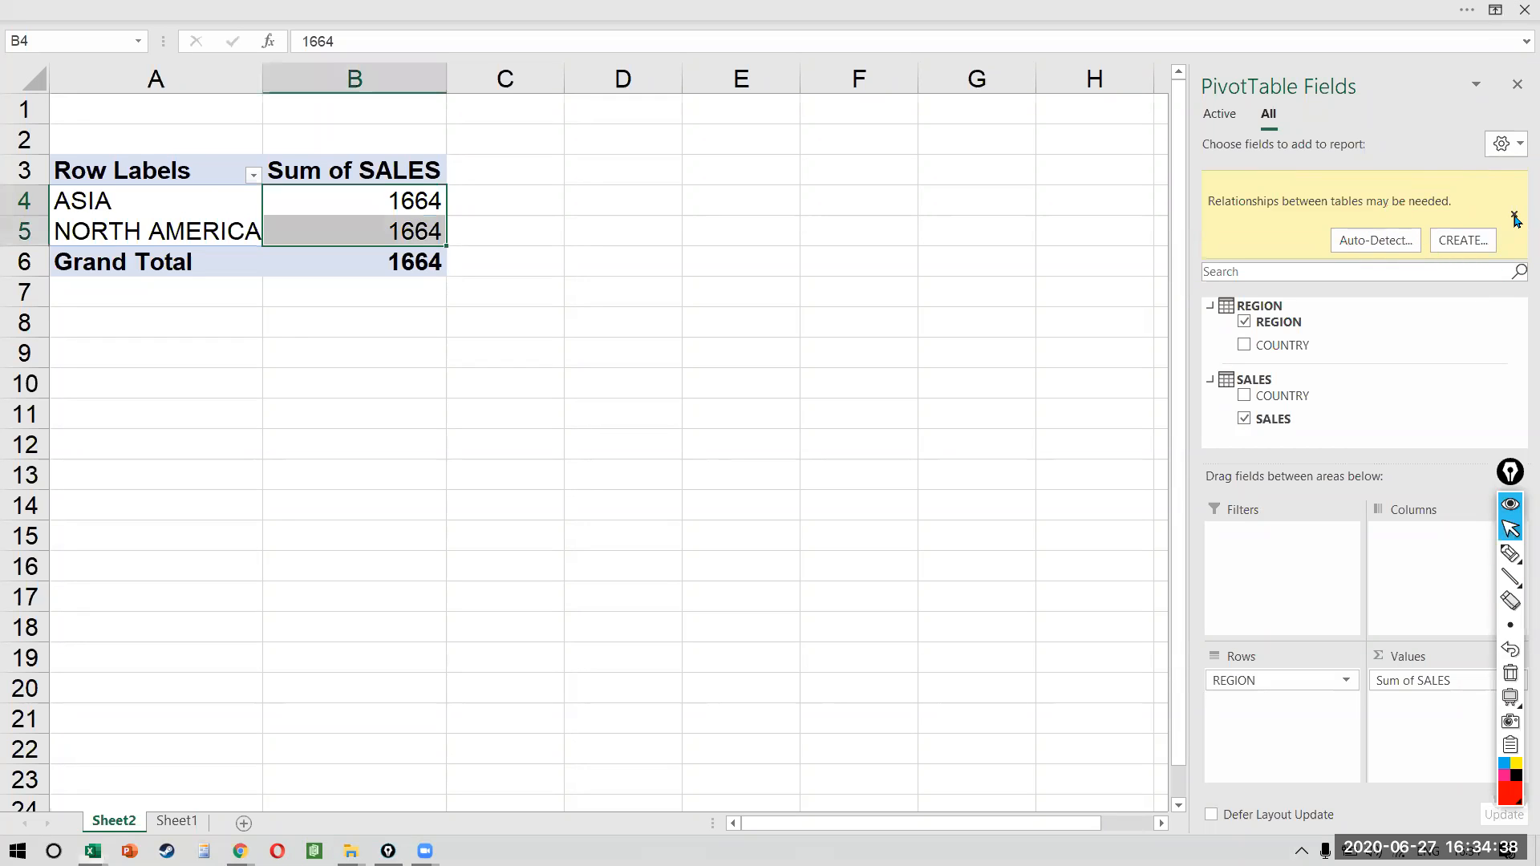
click(1514, 216)
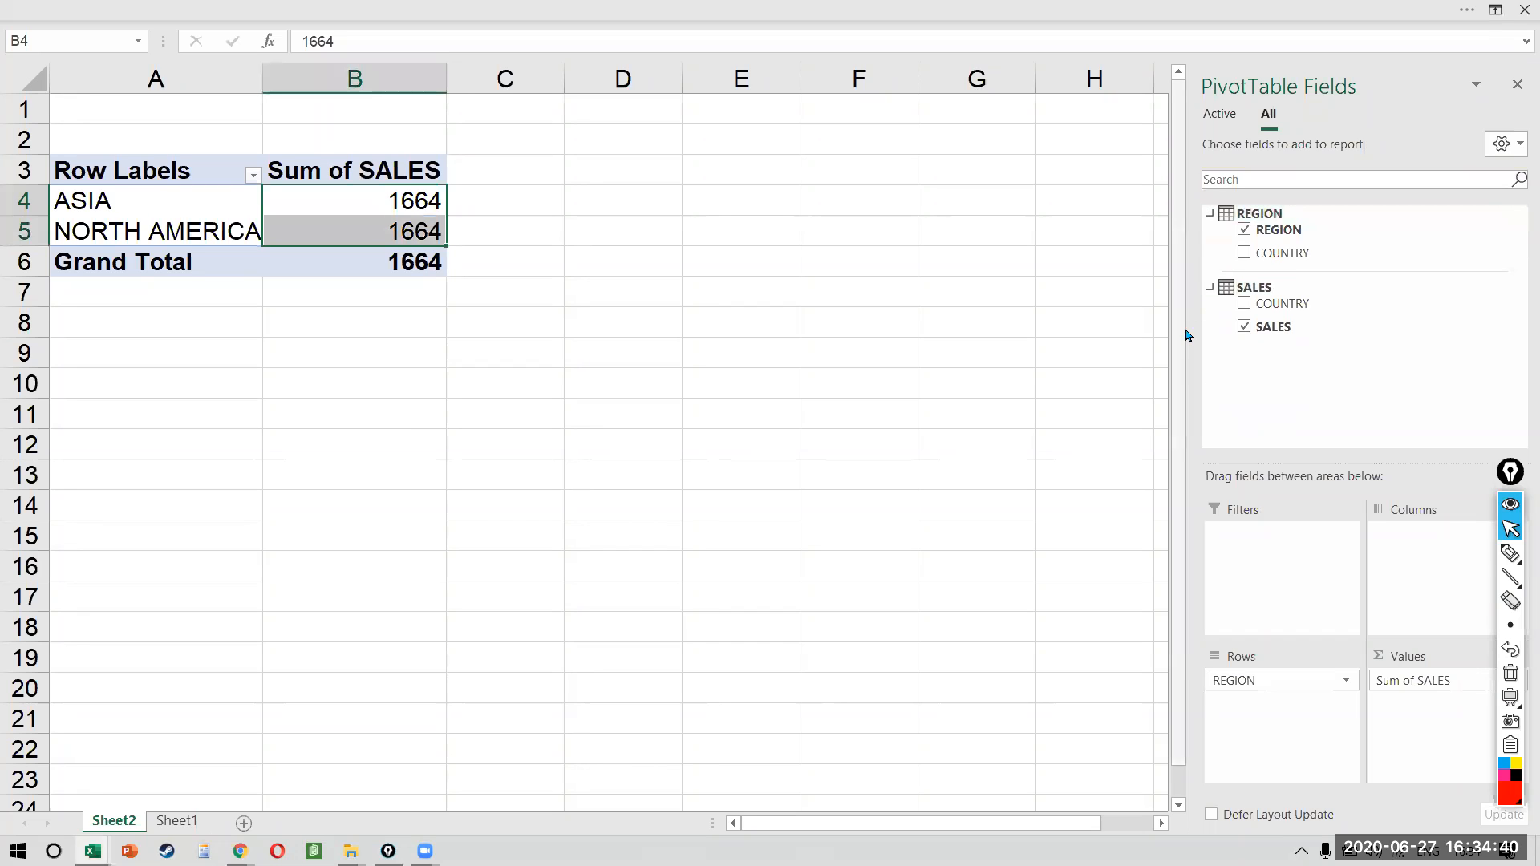
key(ctrl+shift+F1)
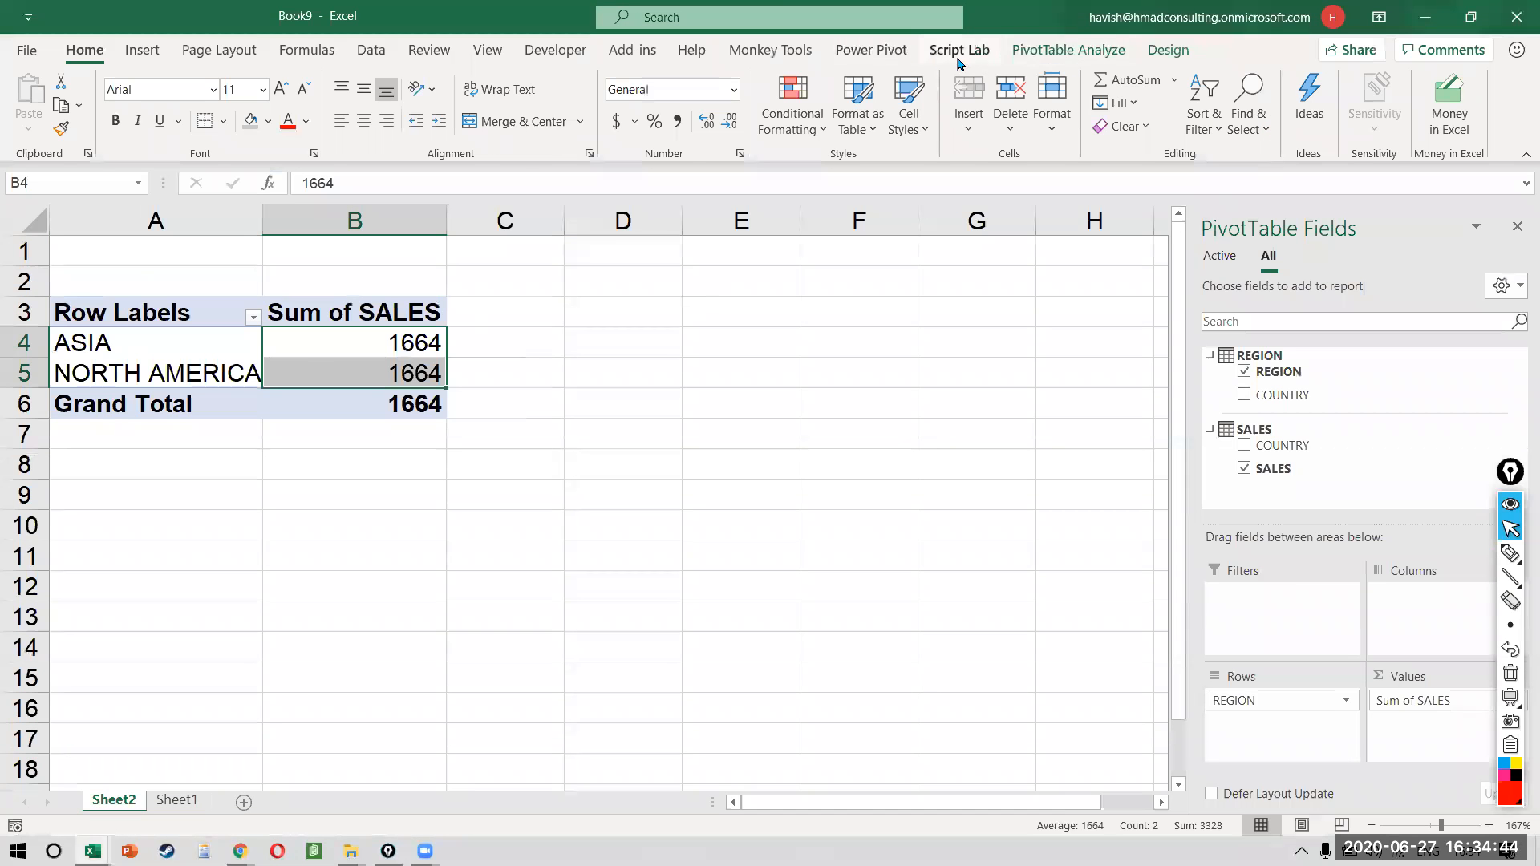
- Open the Data Model in the Power Pivot window and look through the REGION and SALES tables
click(891, 55)
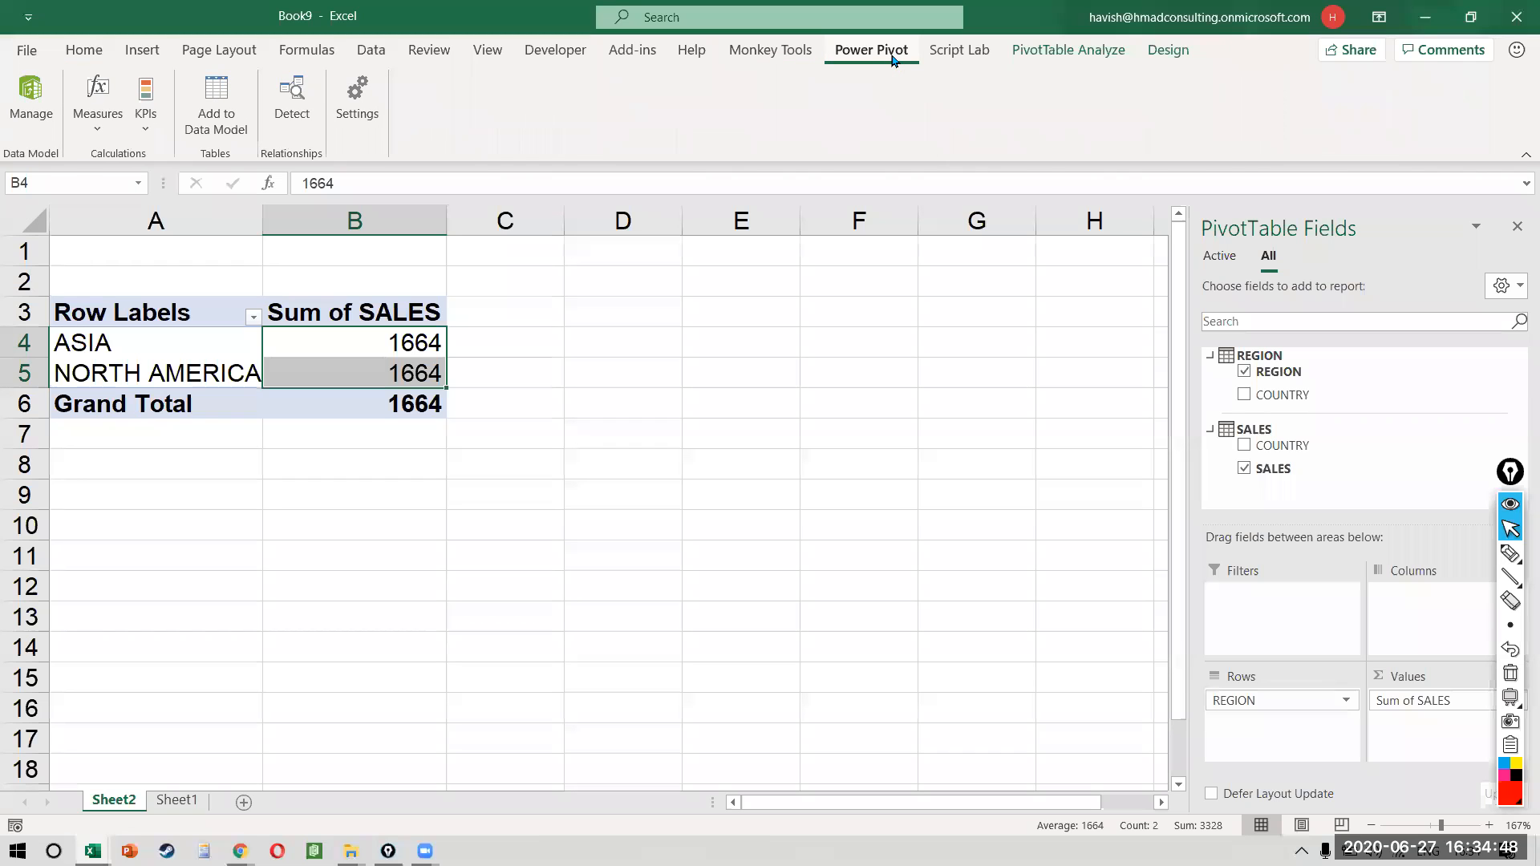
click(30, 104)
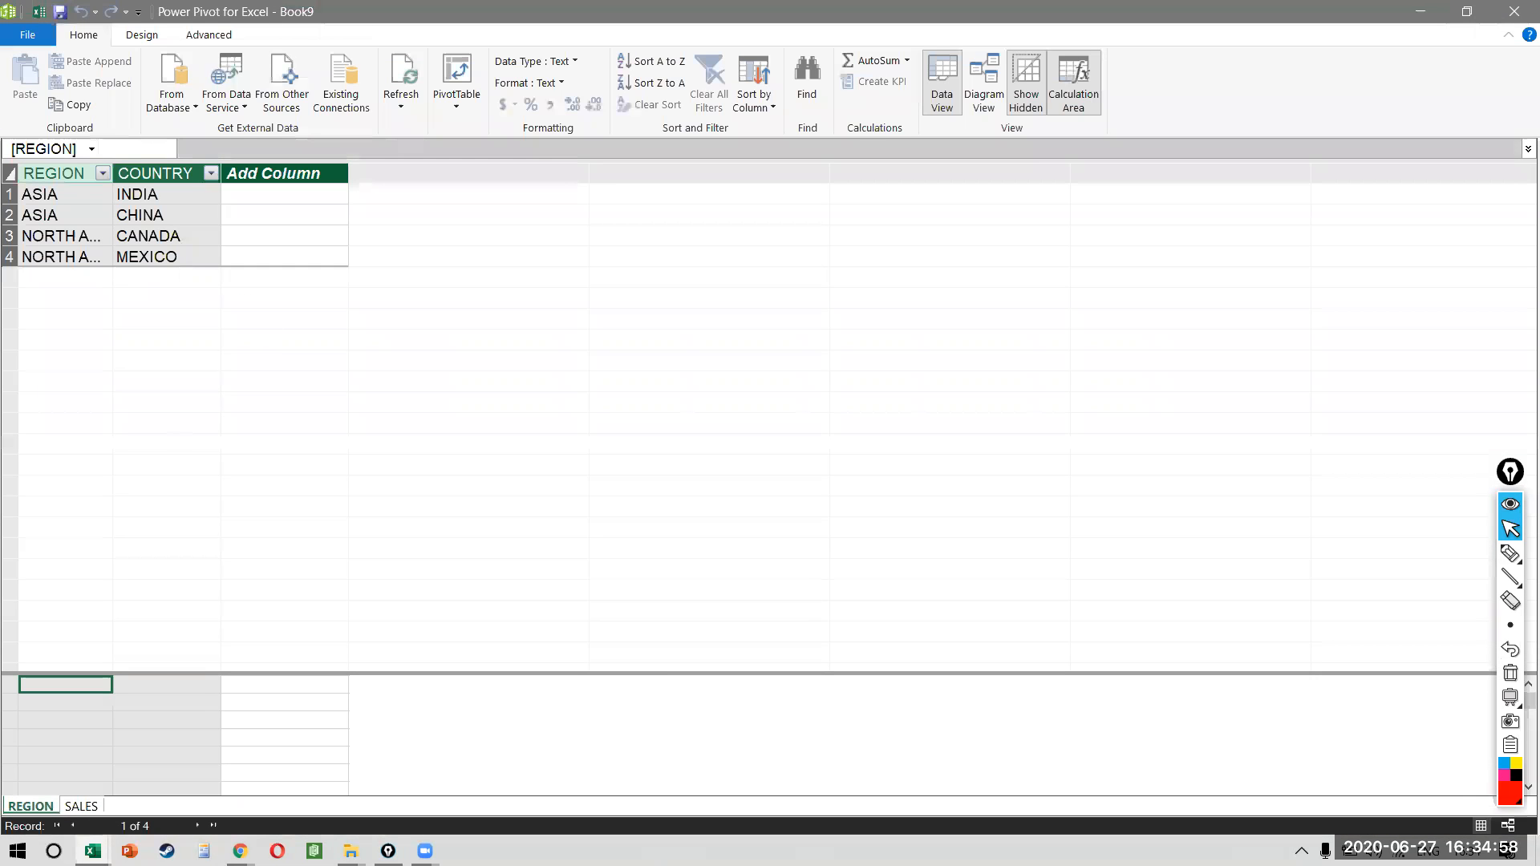
click(83, 807)
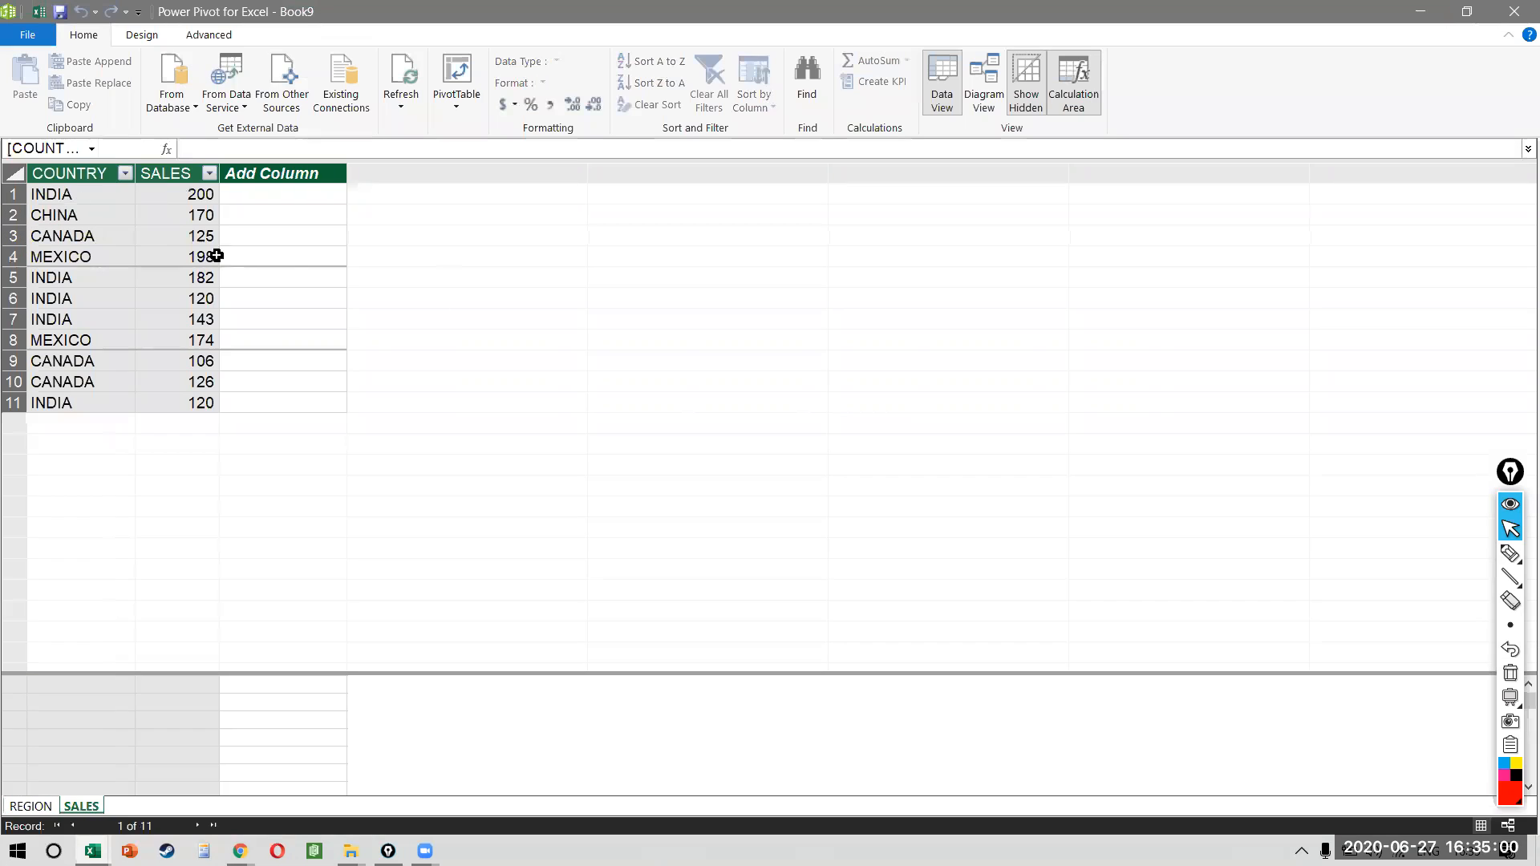
click(36, 808)
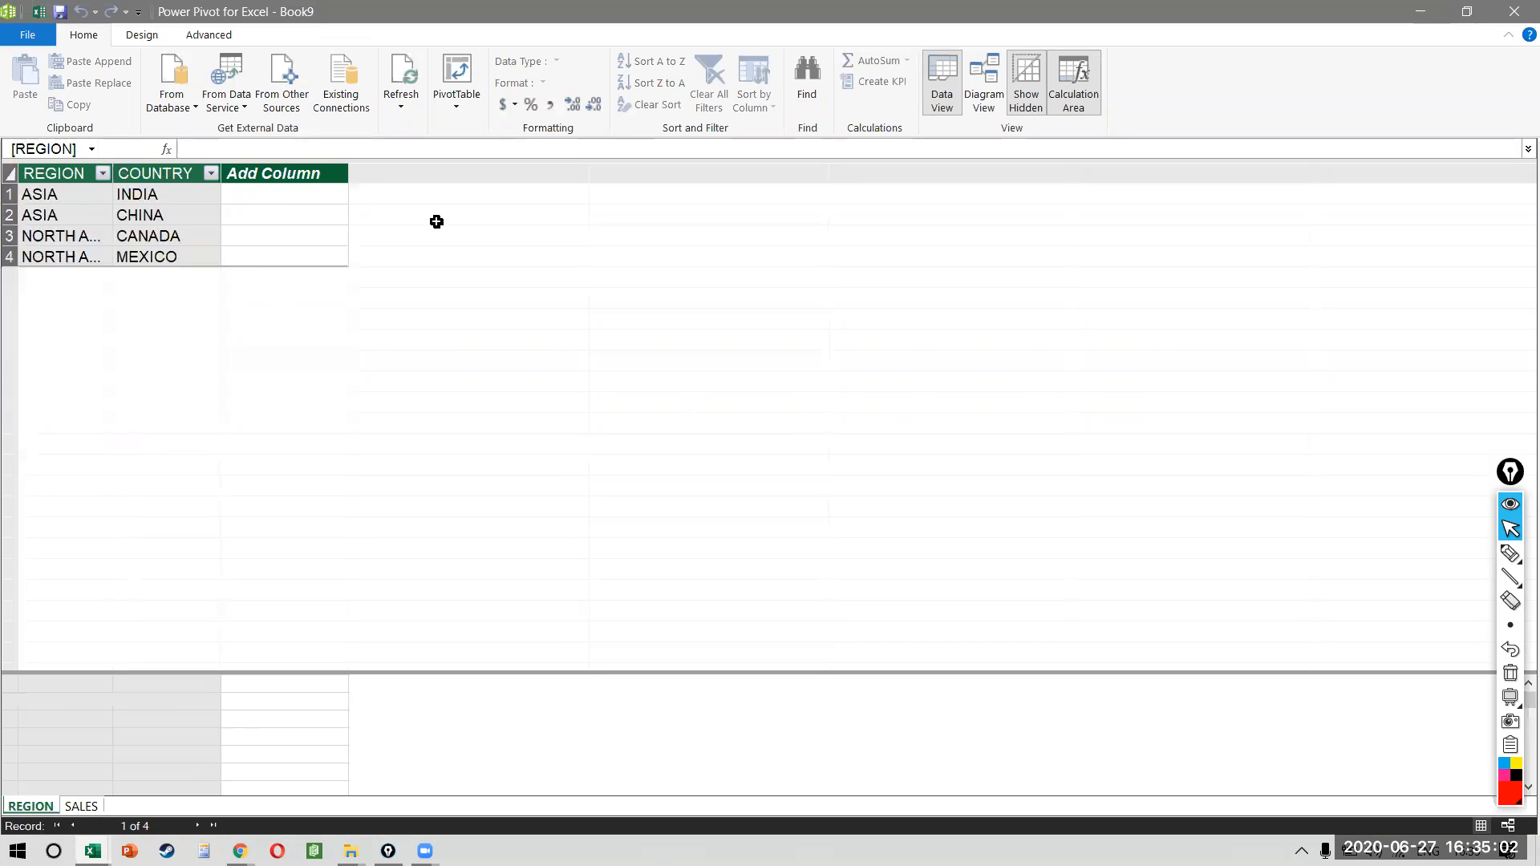
- In the diagram view, relate the COUNTRY fields of REGION and SALES, and move the SALES table farther from REGION
click(986, 88)
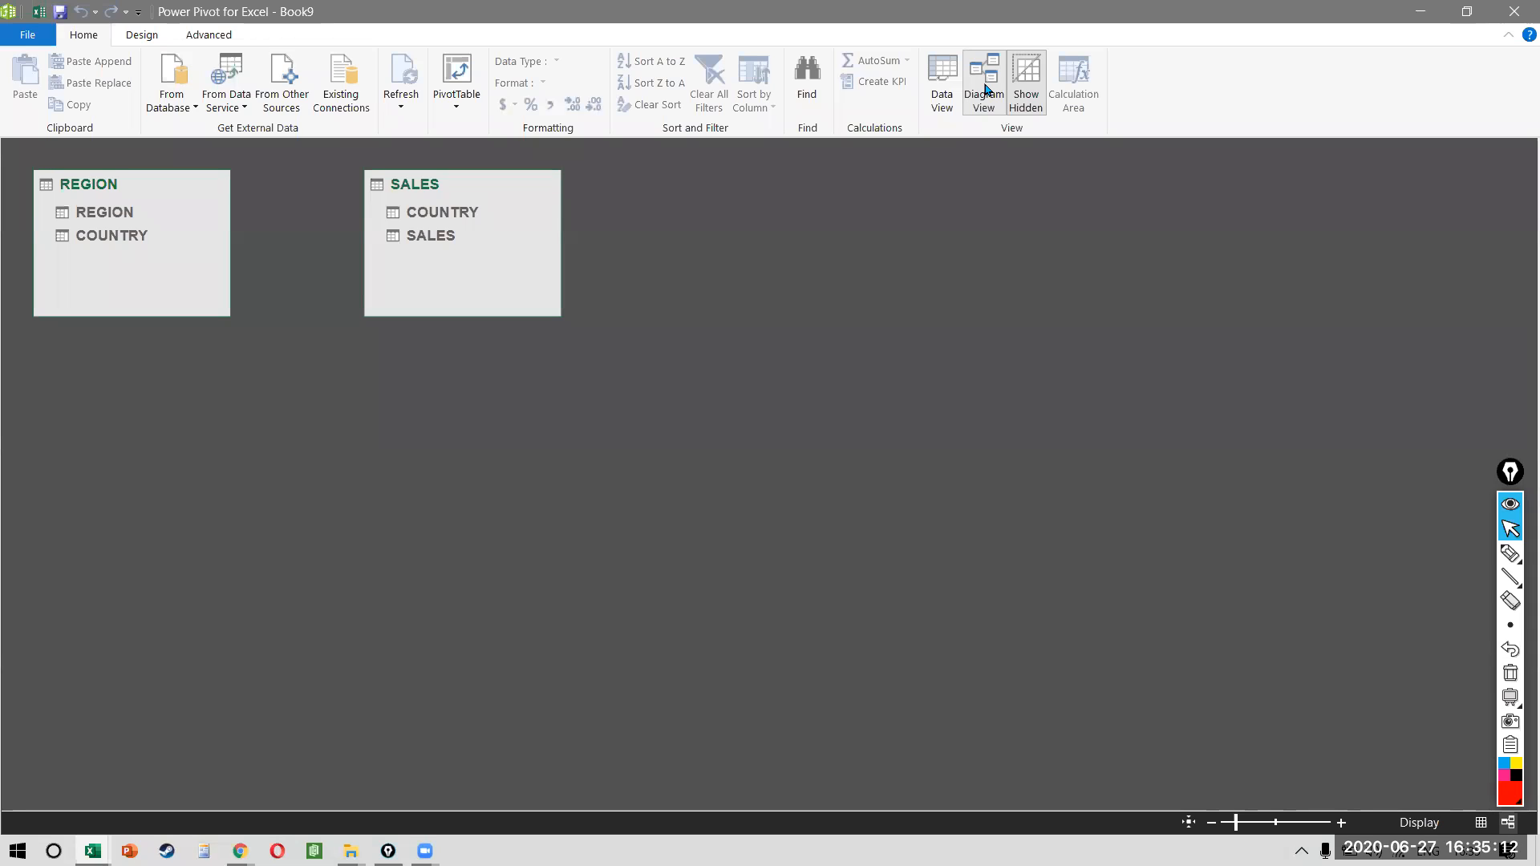
click(115, 241)
drag(115, 243, 686, 183)
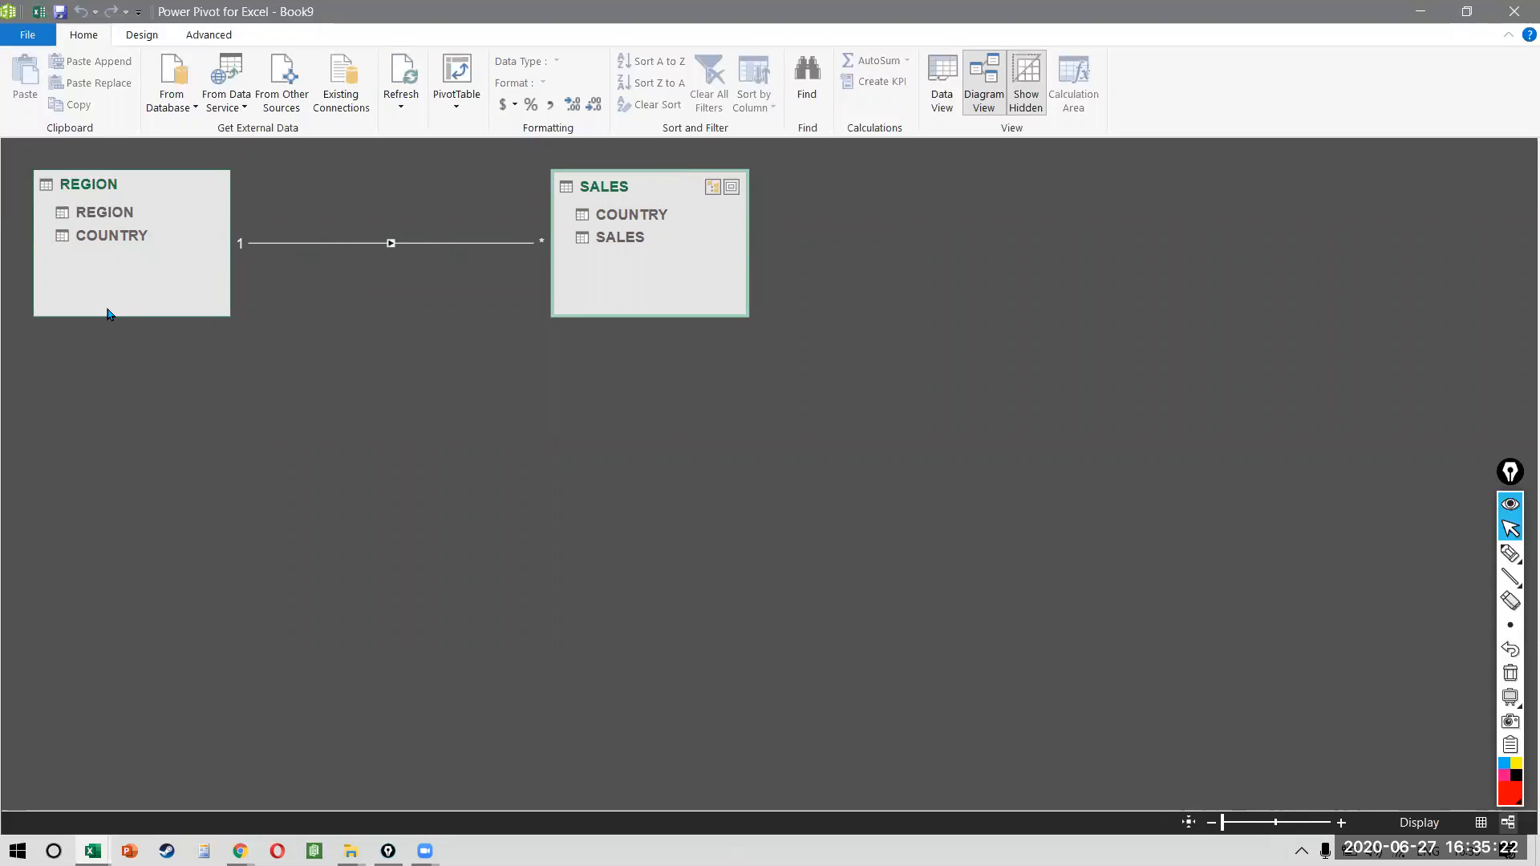
- Outline the REGION and SALES tables in the diagram with red rectangles, and clear the annotations
key(r)
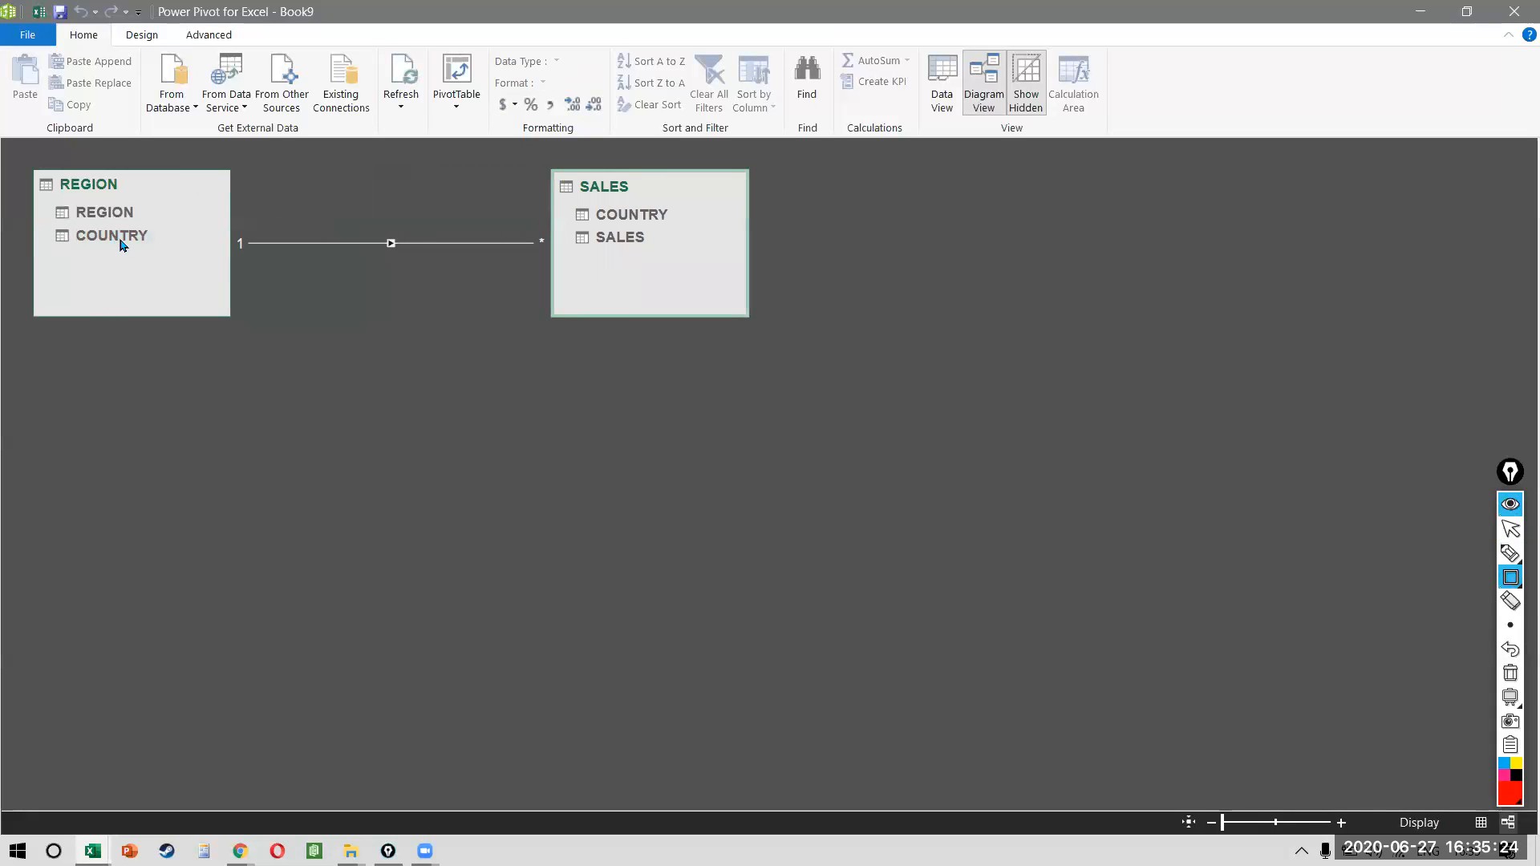
mouse_move(21, 152)
mouse_down()
mouse_move(241, 315)
mouse_move(243, 333)
mouse_up()
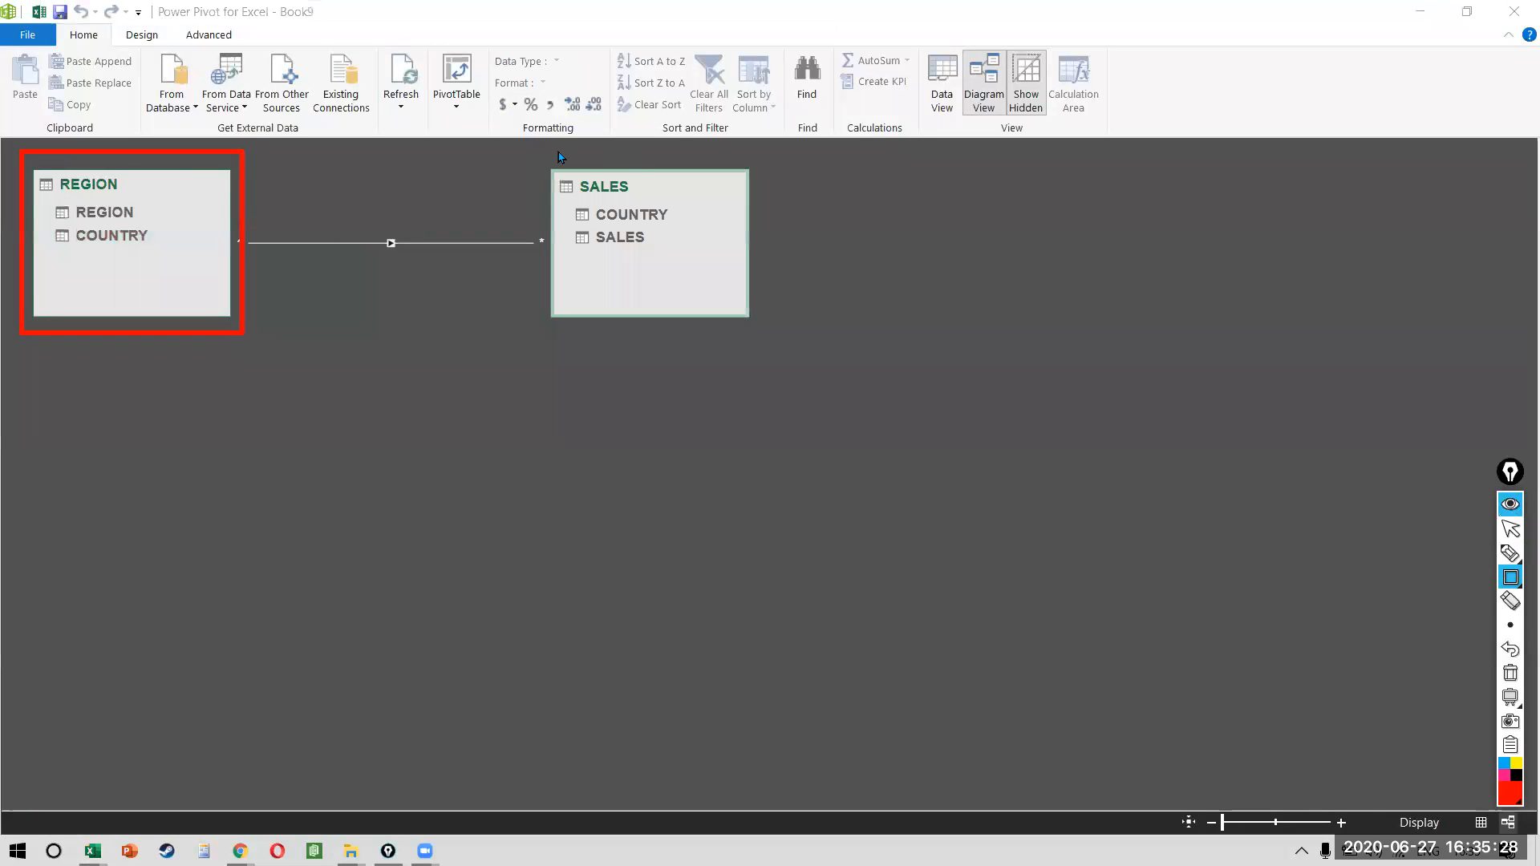
mouse_move(541, 148)
mouse_down()
mouse_move(590, 221)
mouse_move(763, 349)
mouse_move(762, 331)
mouse_up()
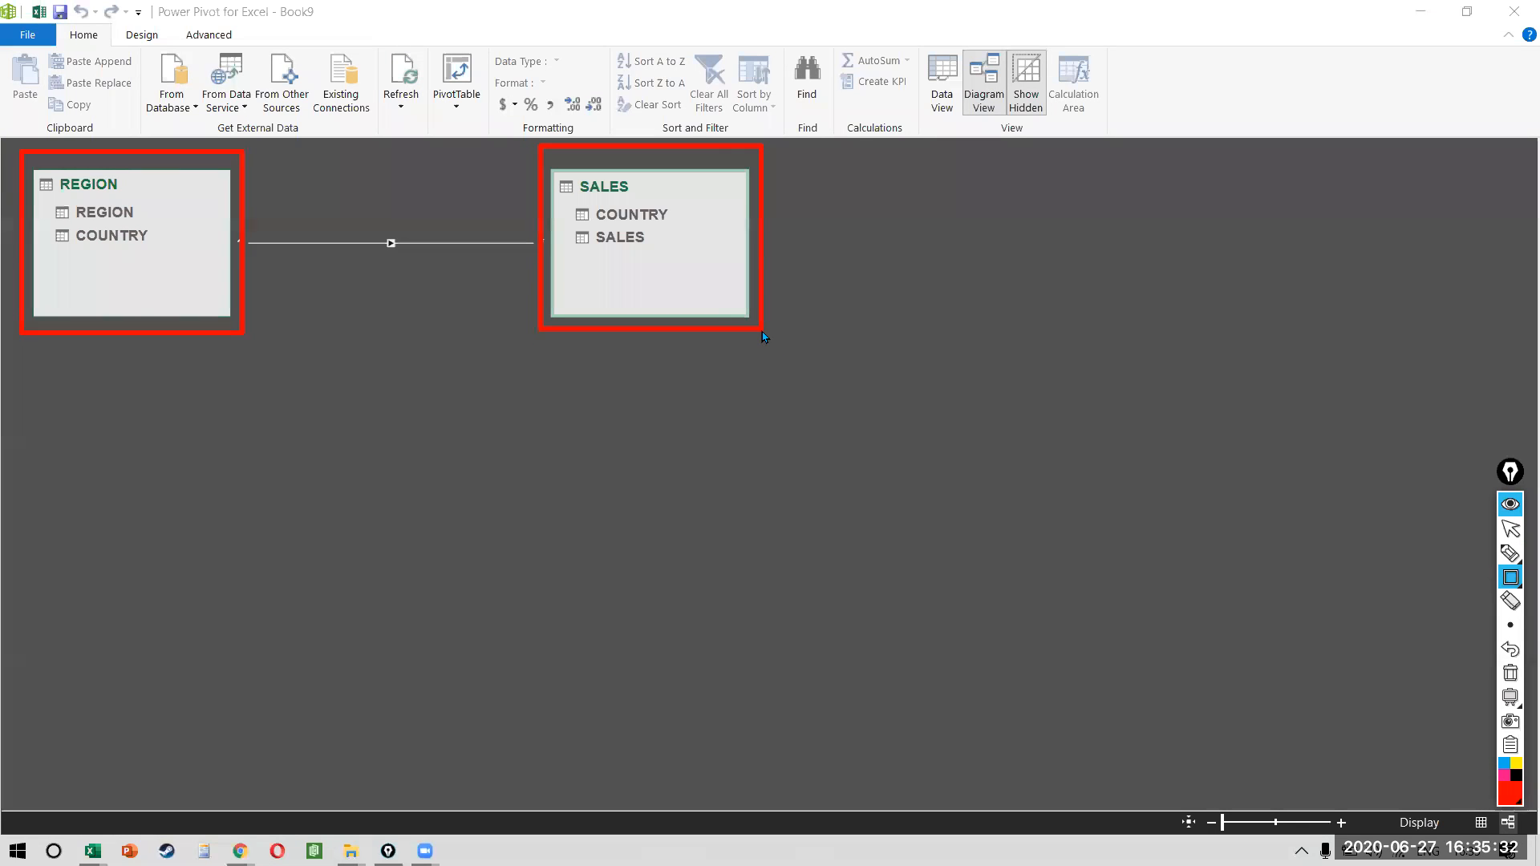
key(ctrl+shift+2)
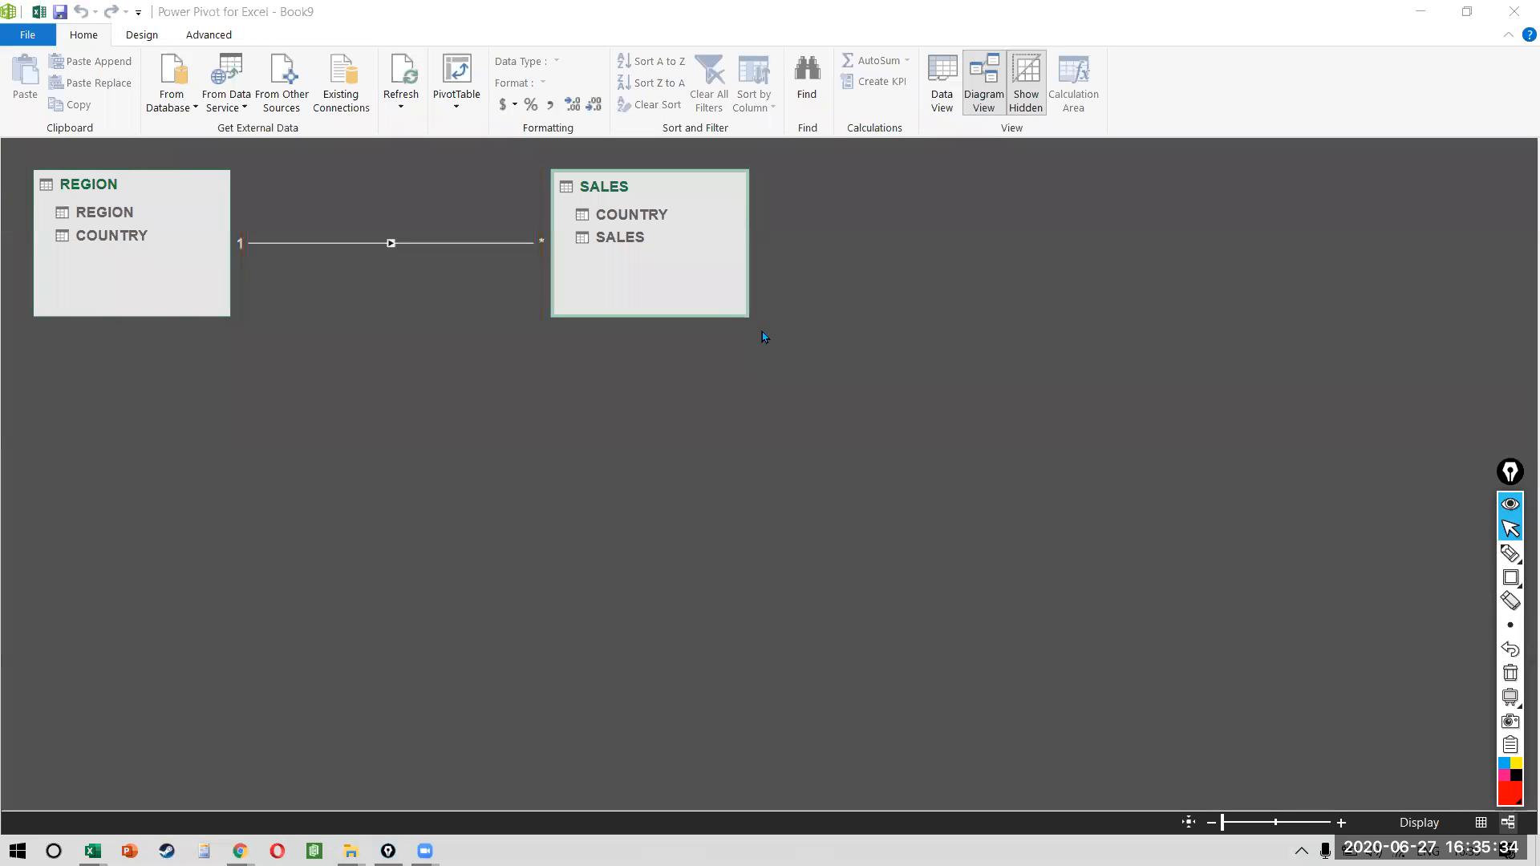
- Switch back to the Excel workbook and insert three blank columns before the dimension table on Sheet1
click(39, 12)
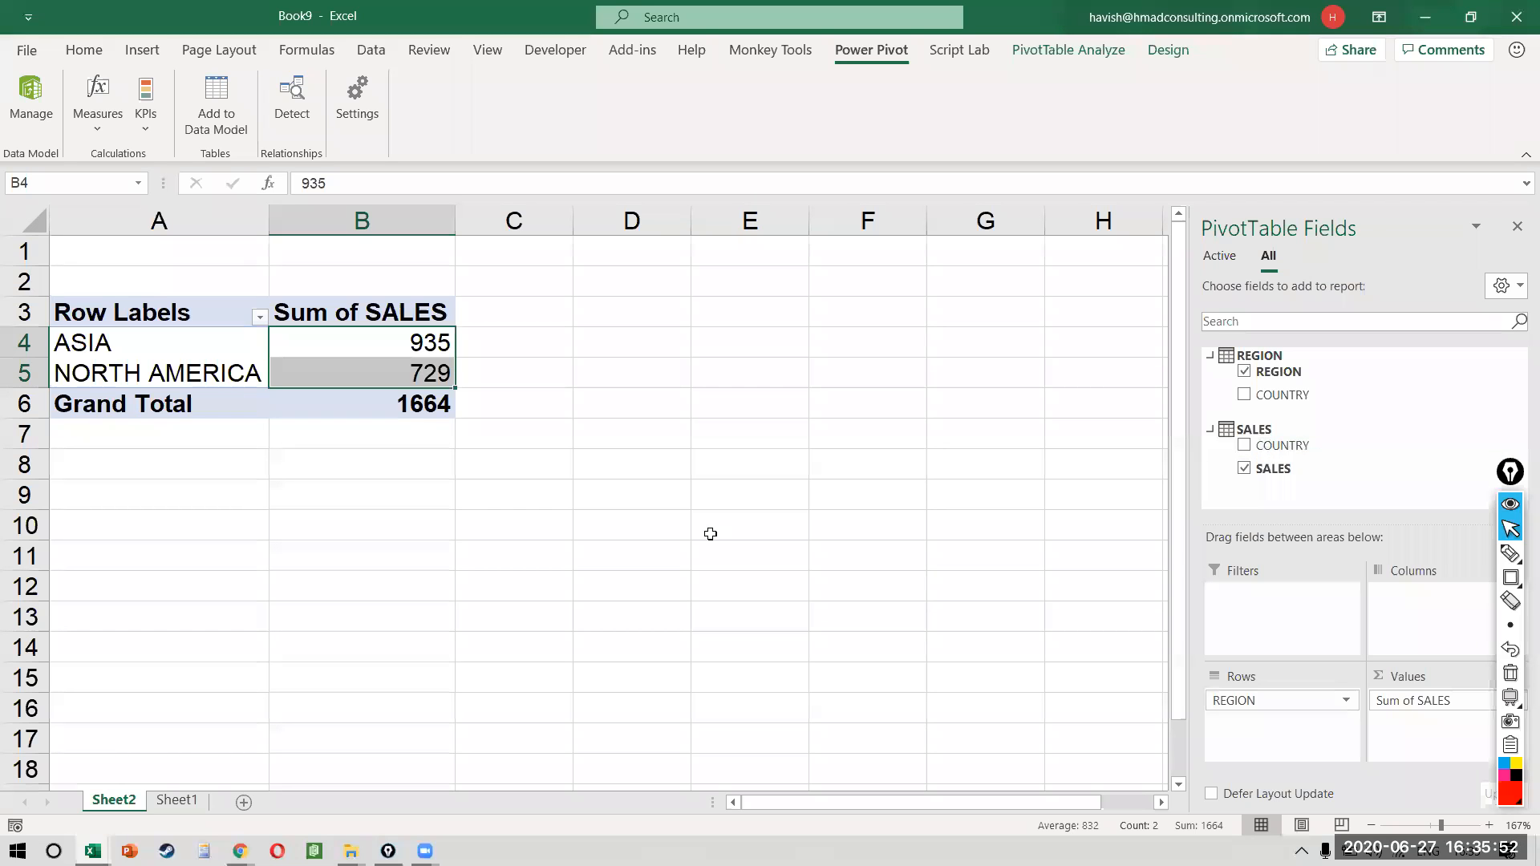
click(176, 800)
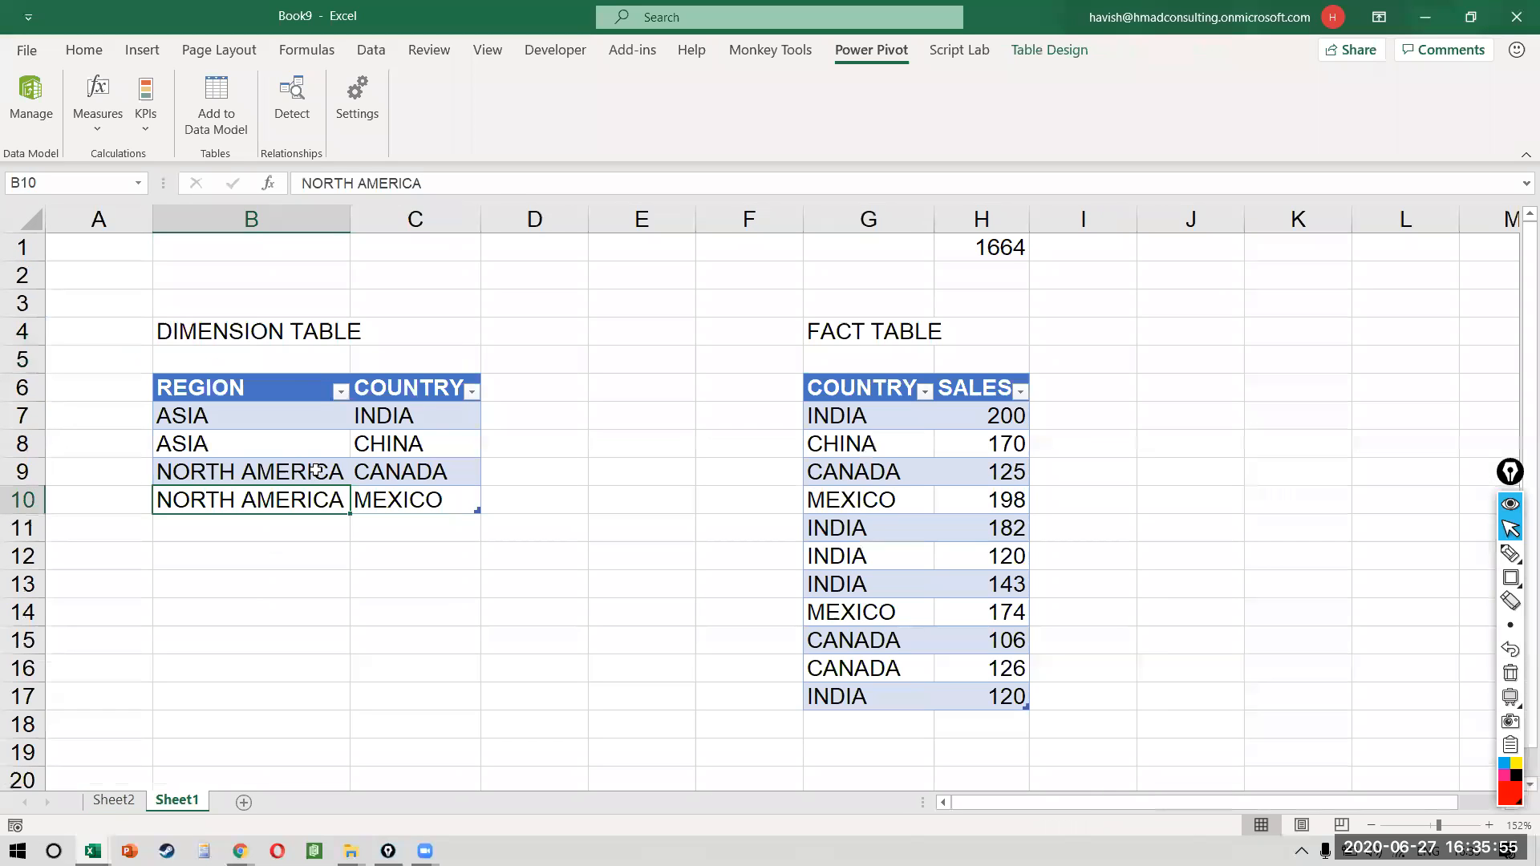
click(227, 385)
key(ctrl+space)
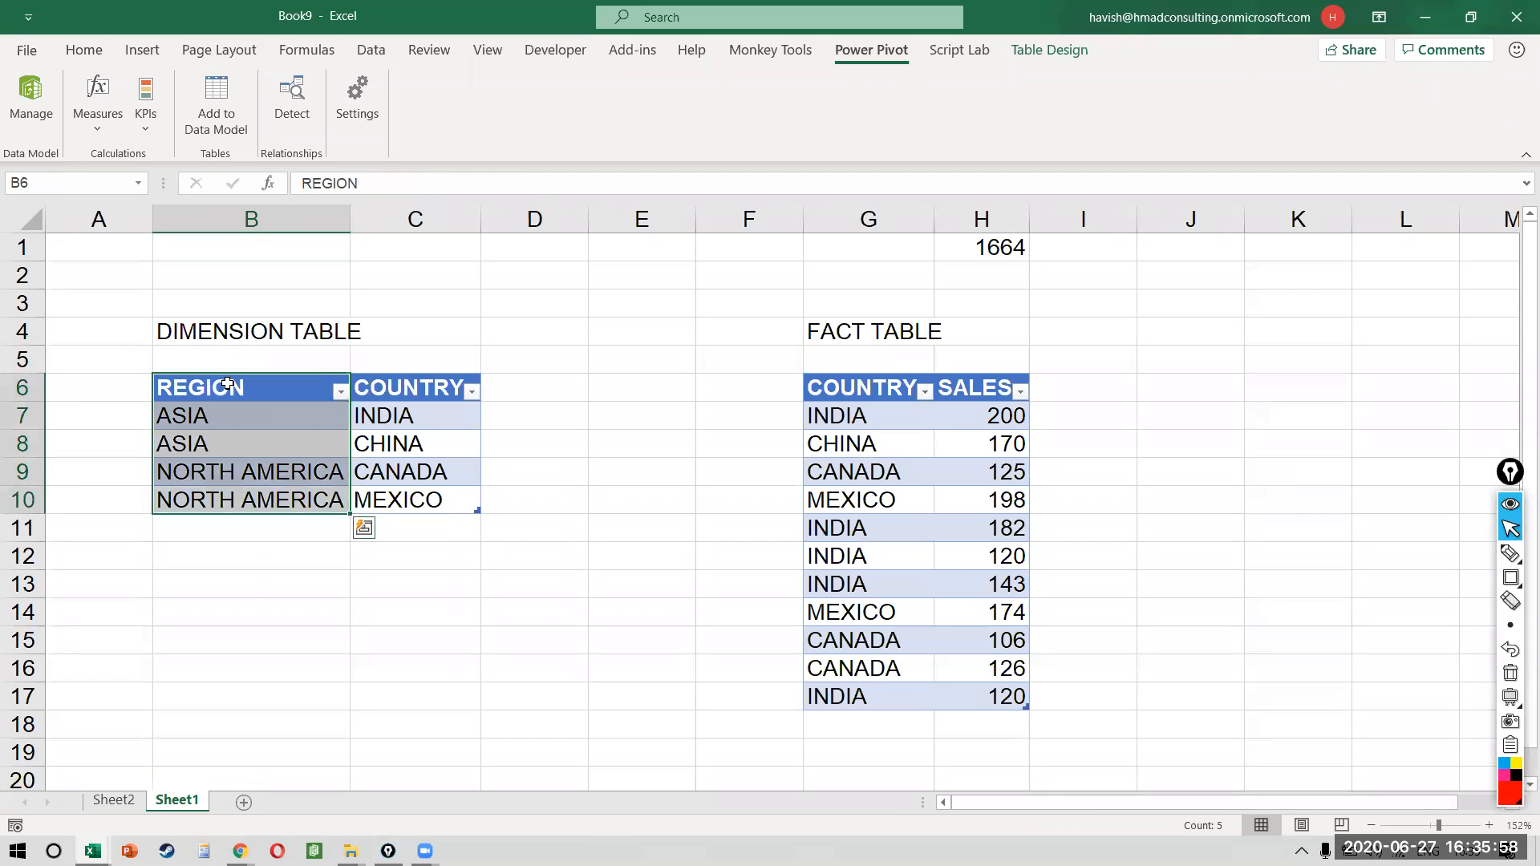
key(ctrl+space)
key(ctrl+shift+plus)
key(ctrl+shift+plus)
key(ctrl+shift+plus)
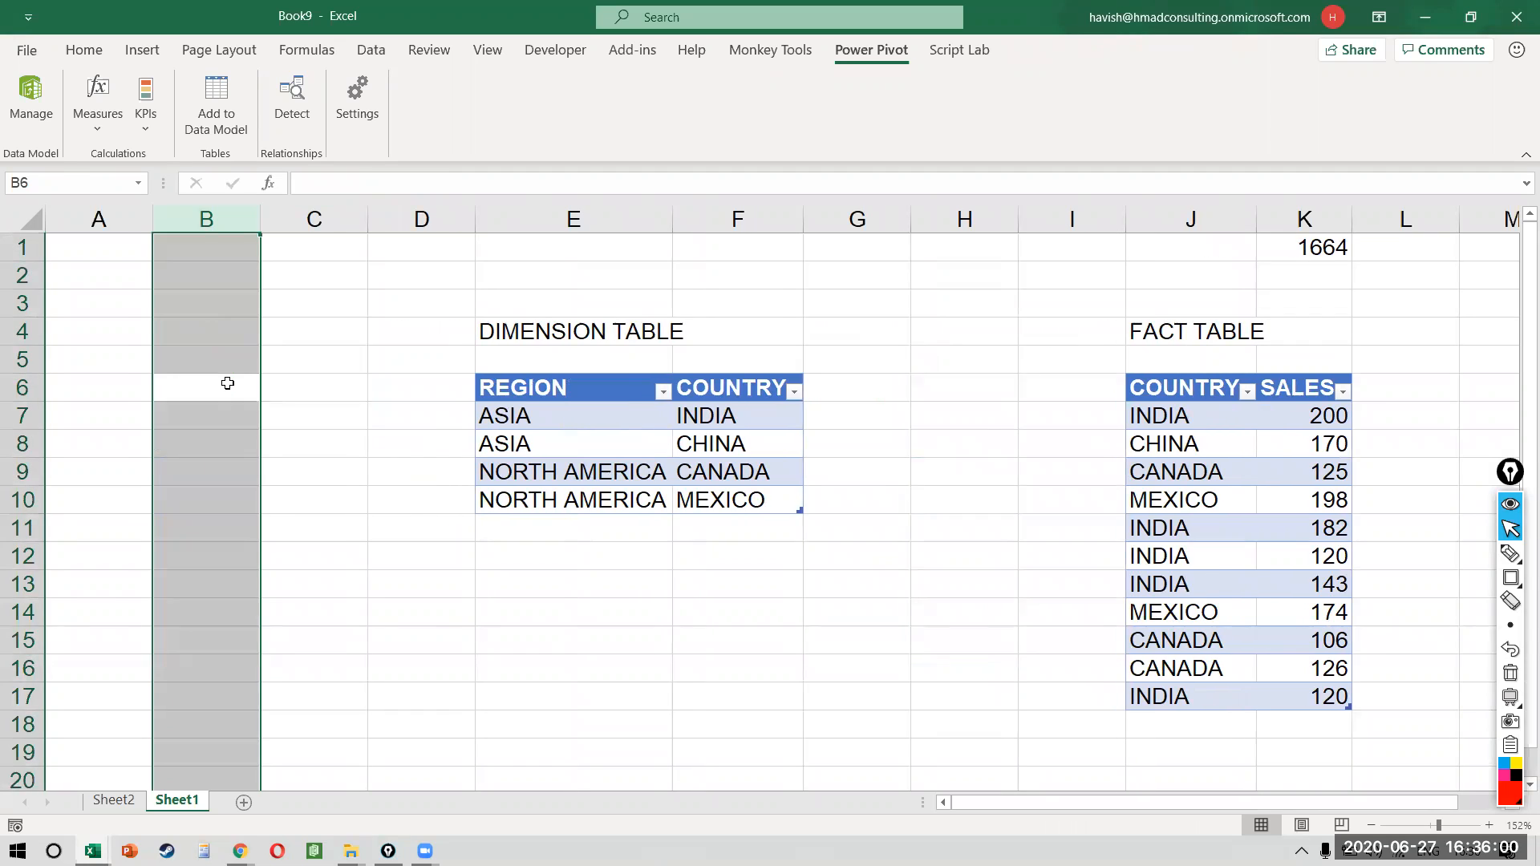
- Enter the title DIMENSION TABLE in cell B4
key(Right)
key(Up)
key(Up)
key(Left)
text(DIM)
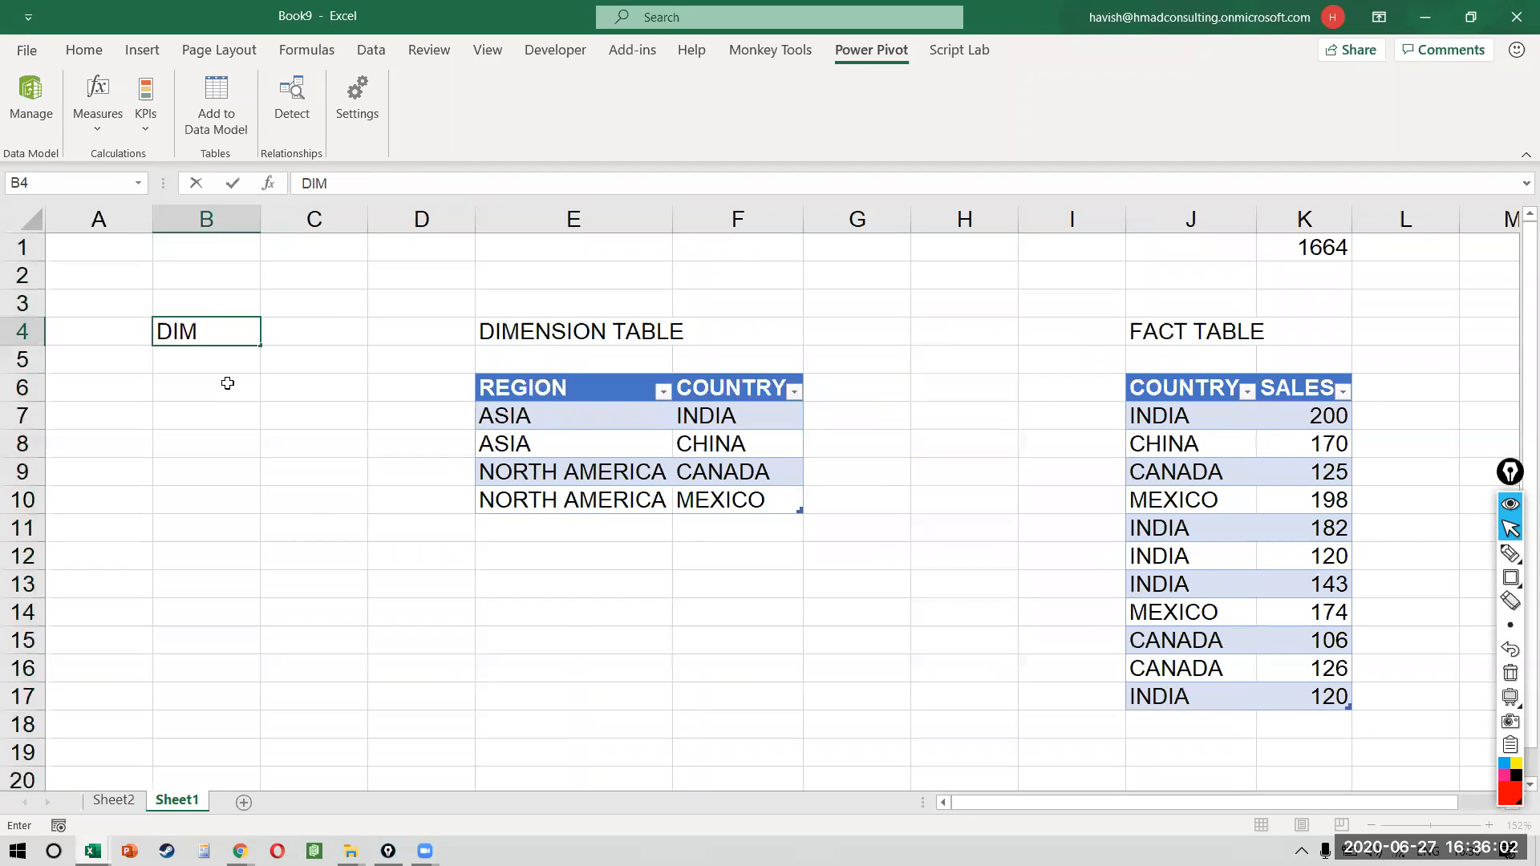
text(ENSION TABLE)
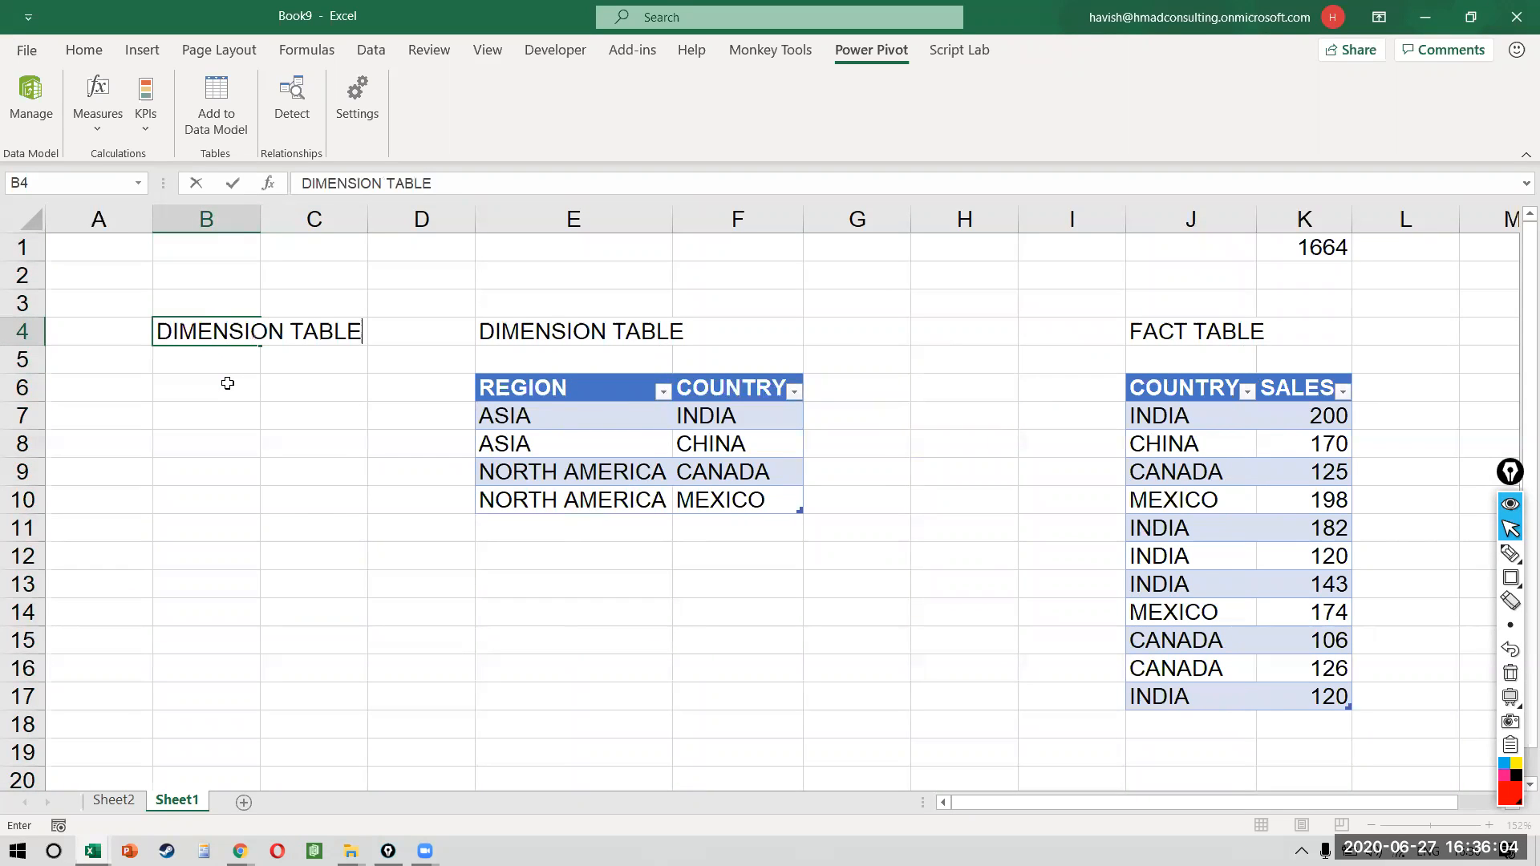
key(Return)
- Enter the regions ASIA and NORTH AMERICA in cells B7 and B8
key(Return)
key(Return)
text(ASIS)
key(BackSpace)
text(A)
key(Return)
text(NORTH AMERICA)
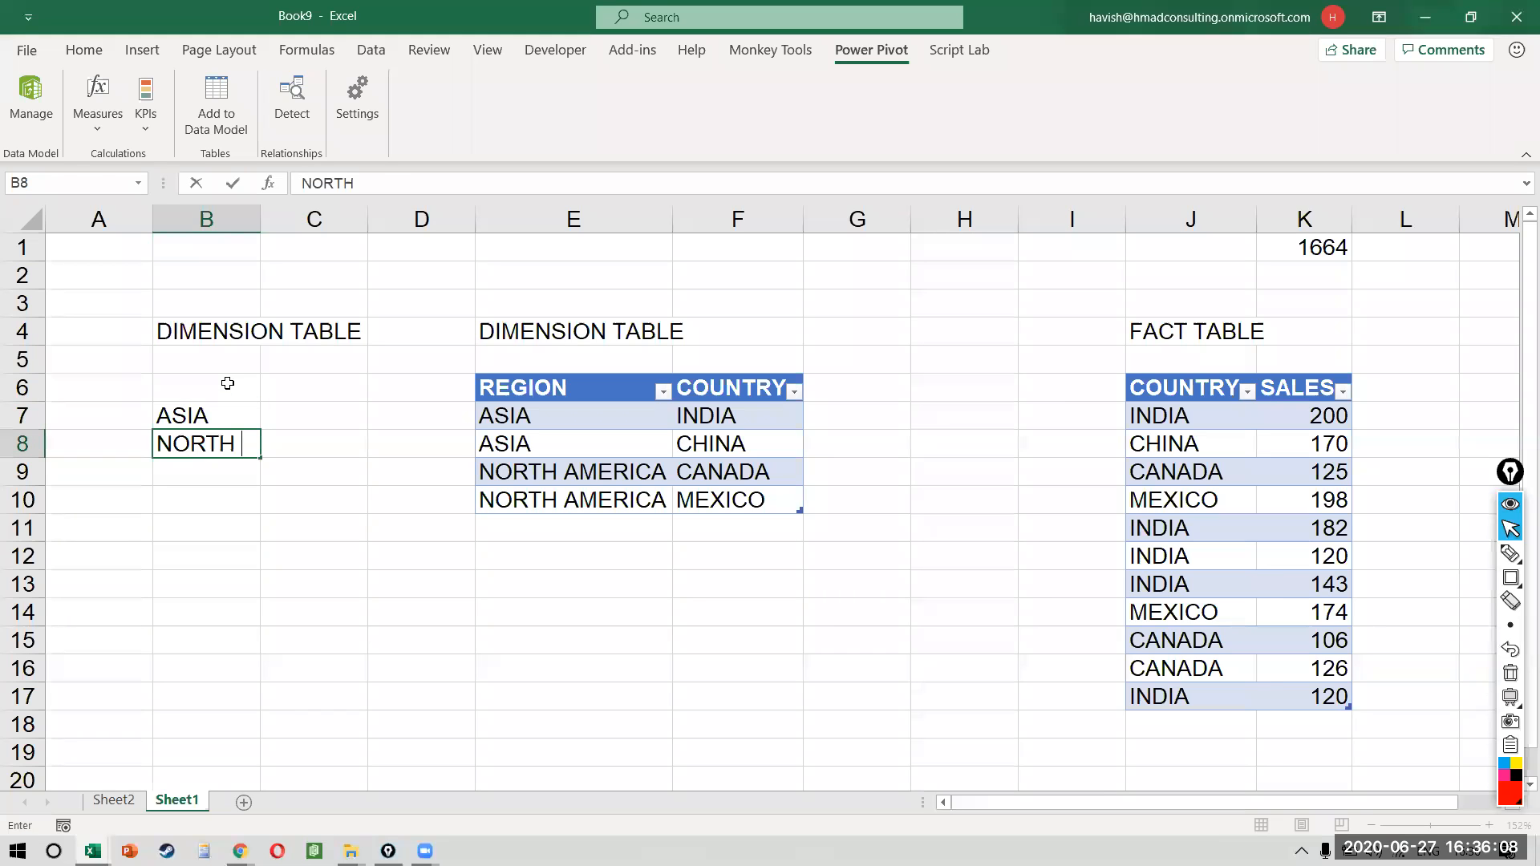
key(Return)
- Enter the region codes AS and NA in cells C7 and C8
key(Up)
key(Up)
key(Right)
text(A)
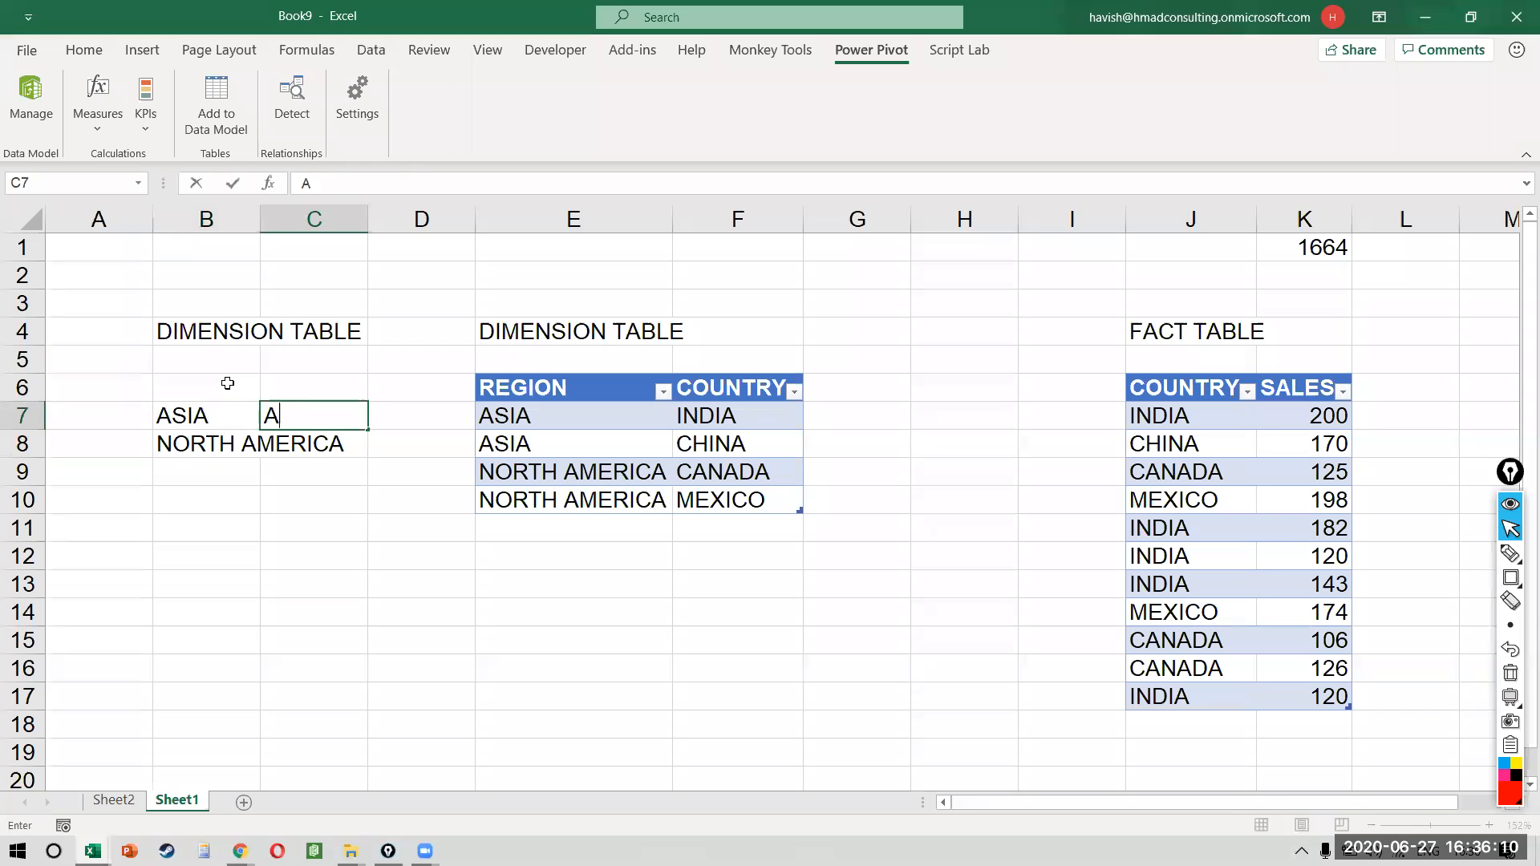
text(S)
key(Return)
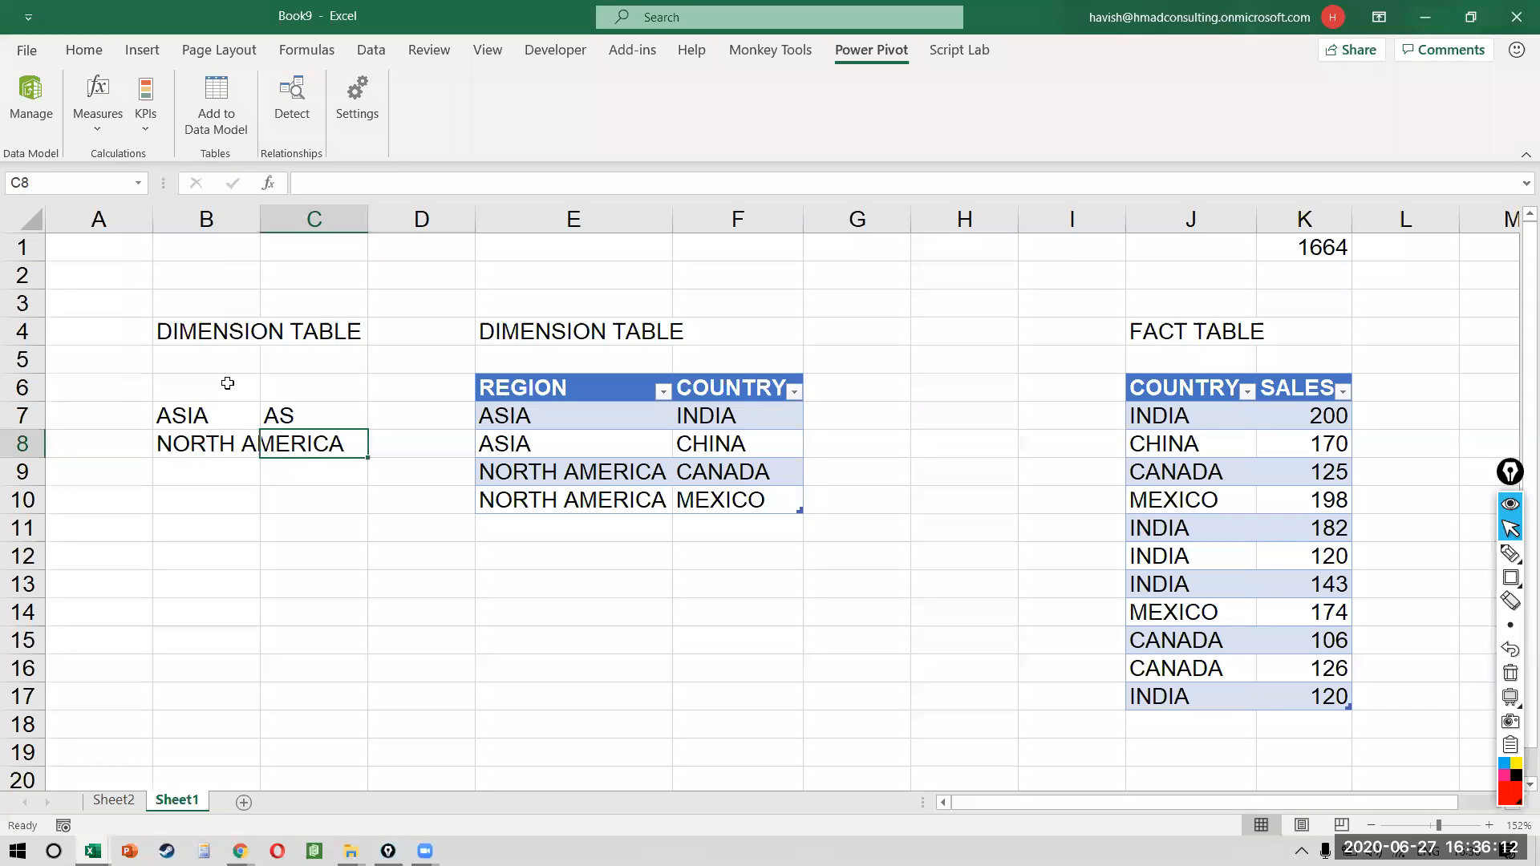
text(NA)
key(Return)
- Enter the column headings REGION and CODE in cells B6 and C6
key(Up)
key(Left)
key(Up)
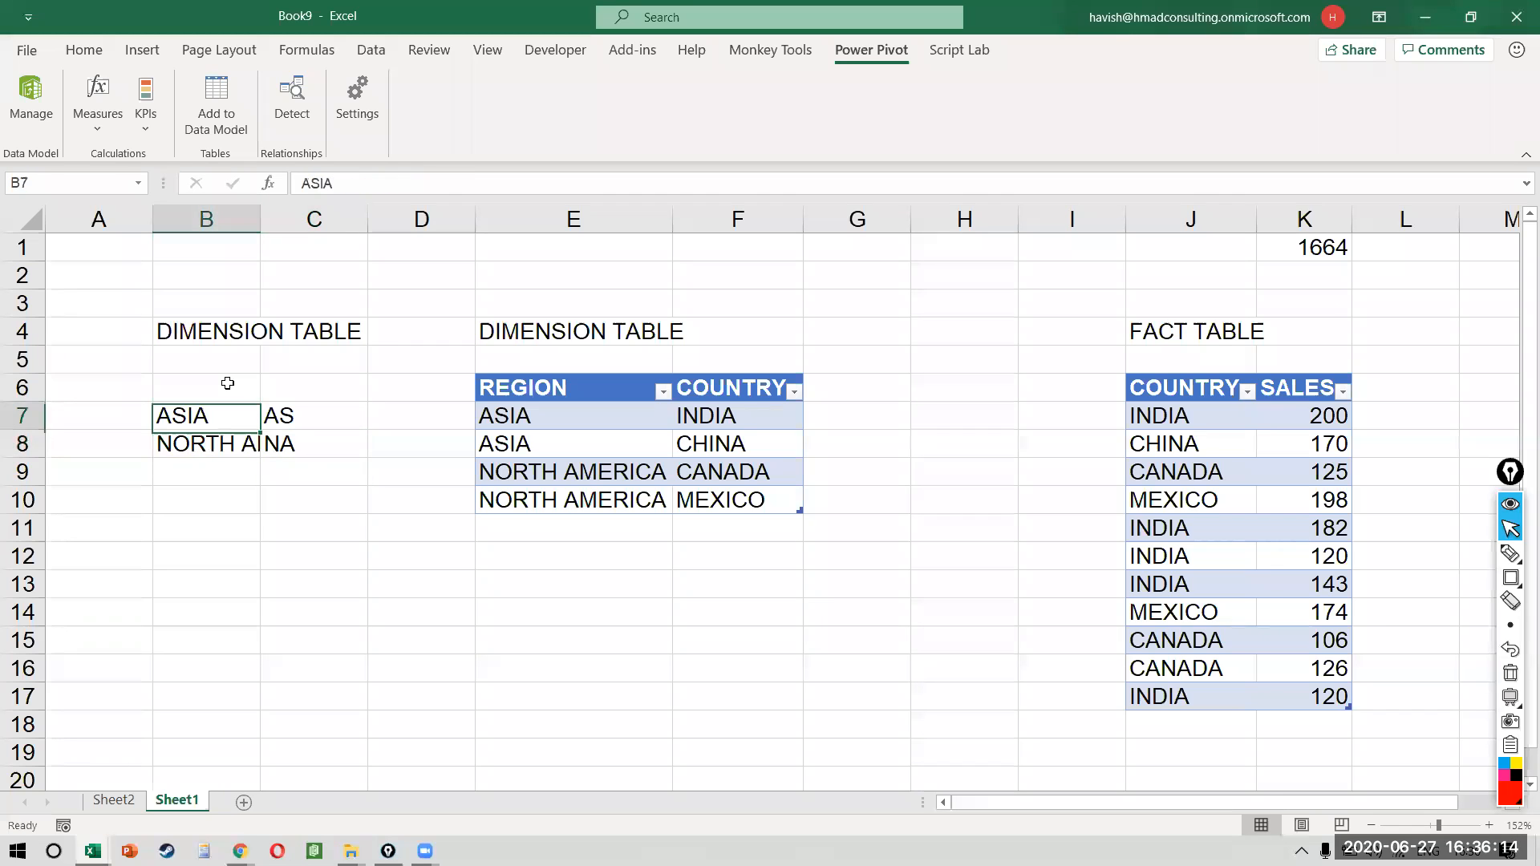
key(Up)
text(REGION)
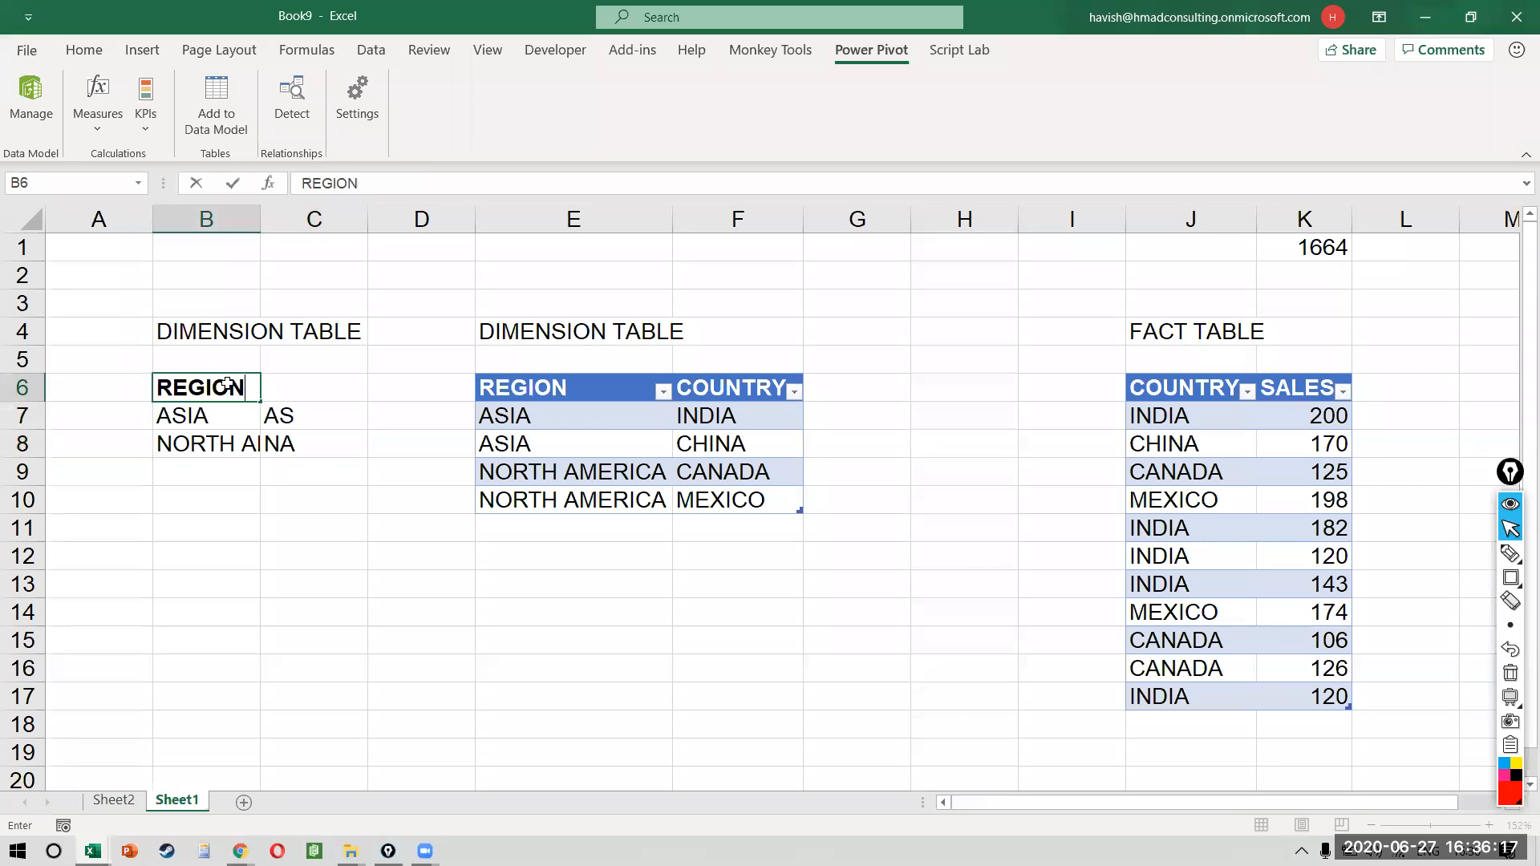
key(Tab)
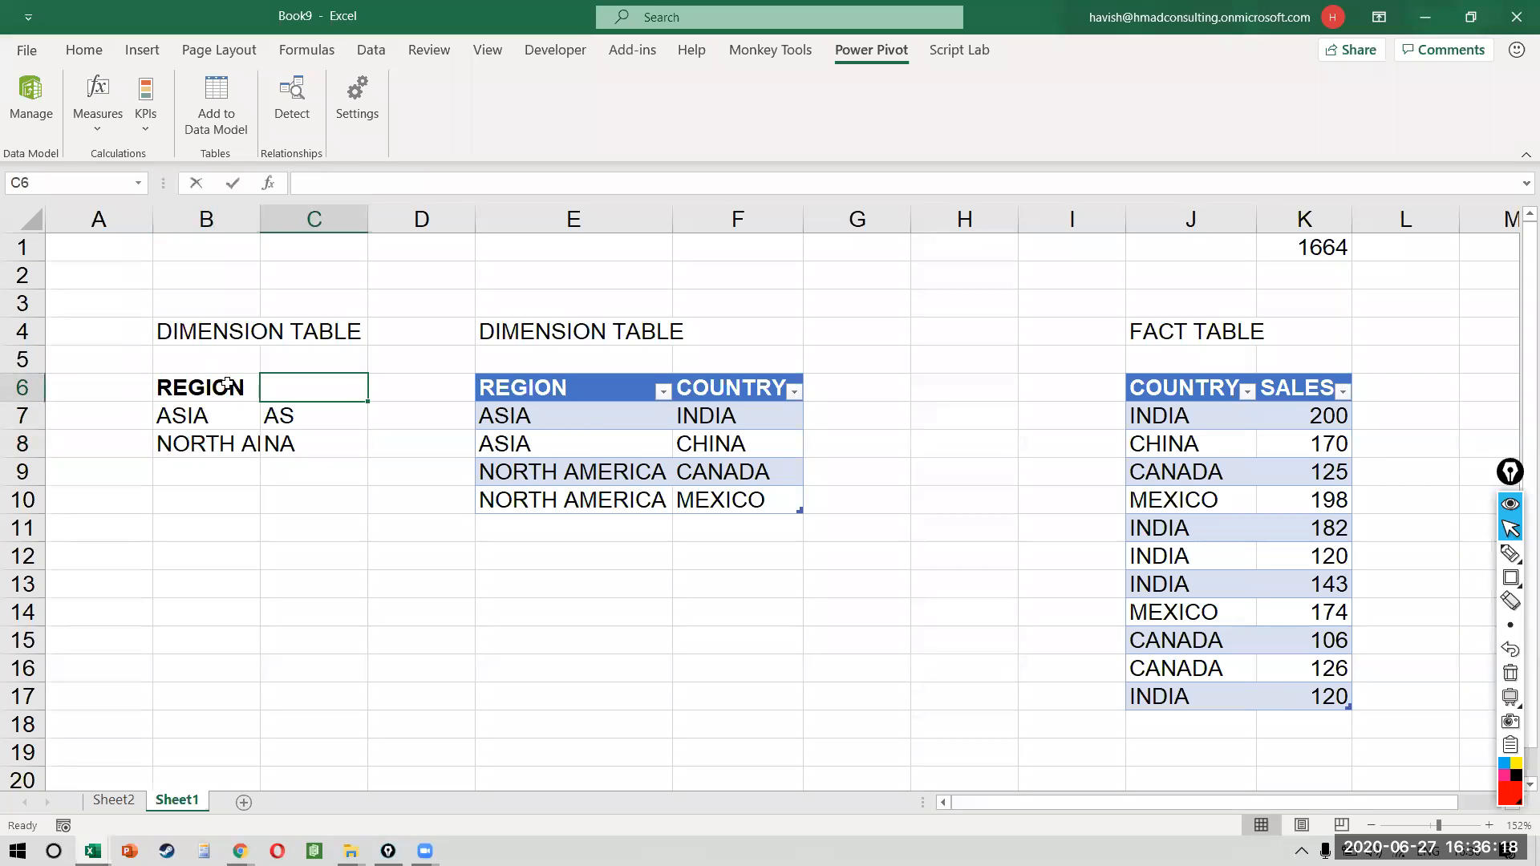
text(CODE)
- Convert the range B6:C8 to a table and name it CODE
click(227, 384)
key(shift+Down)
key(shift+Down)
key(shift+Right)
key(ctrl+t)
key(Return)
click(43, 107)
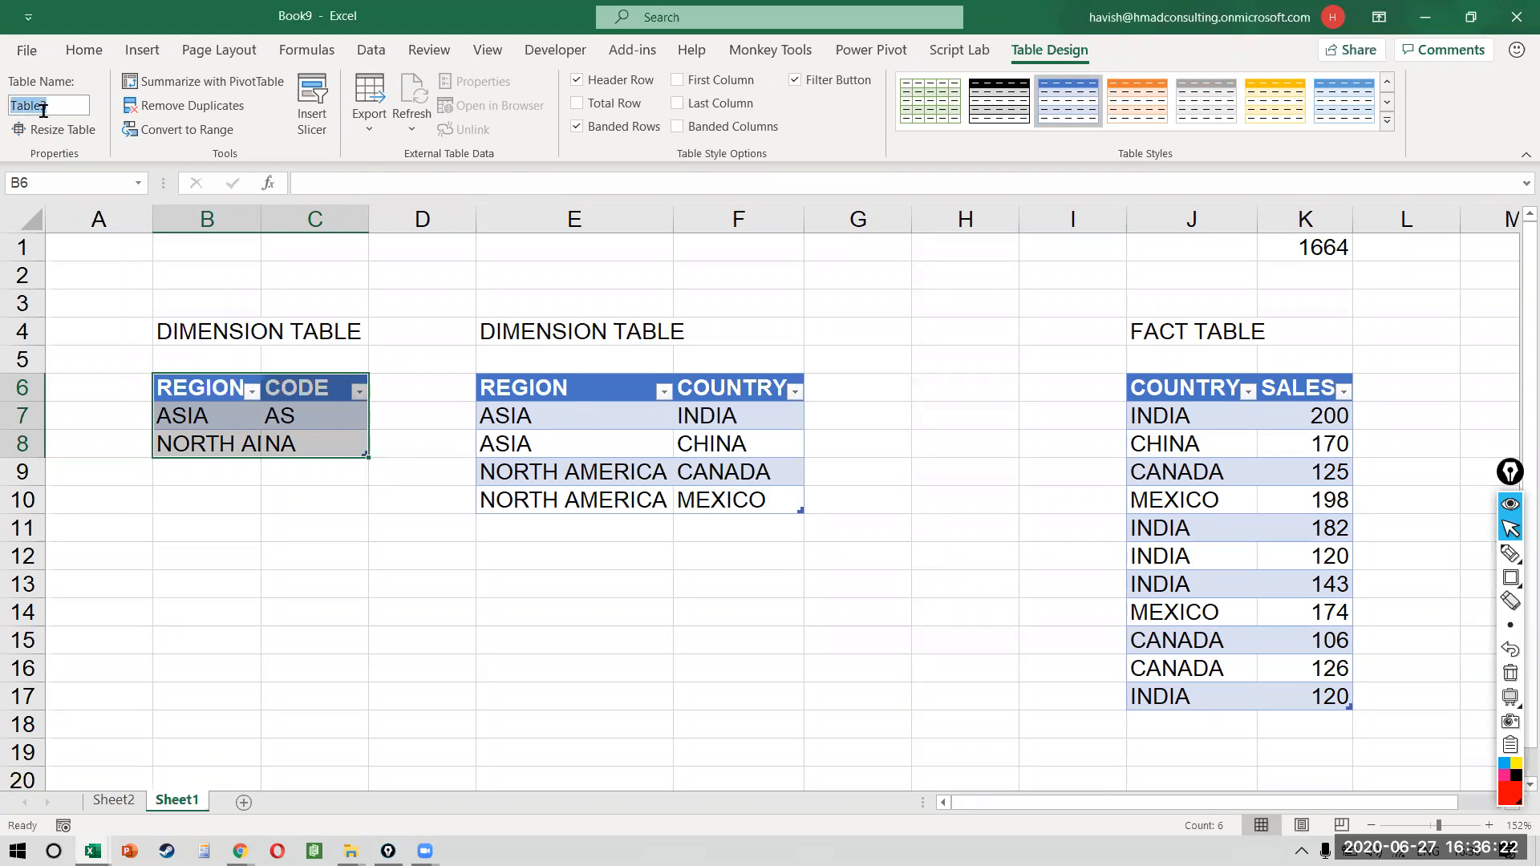
text(CODE)
key(Return)
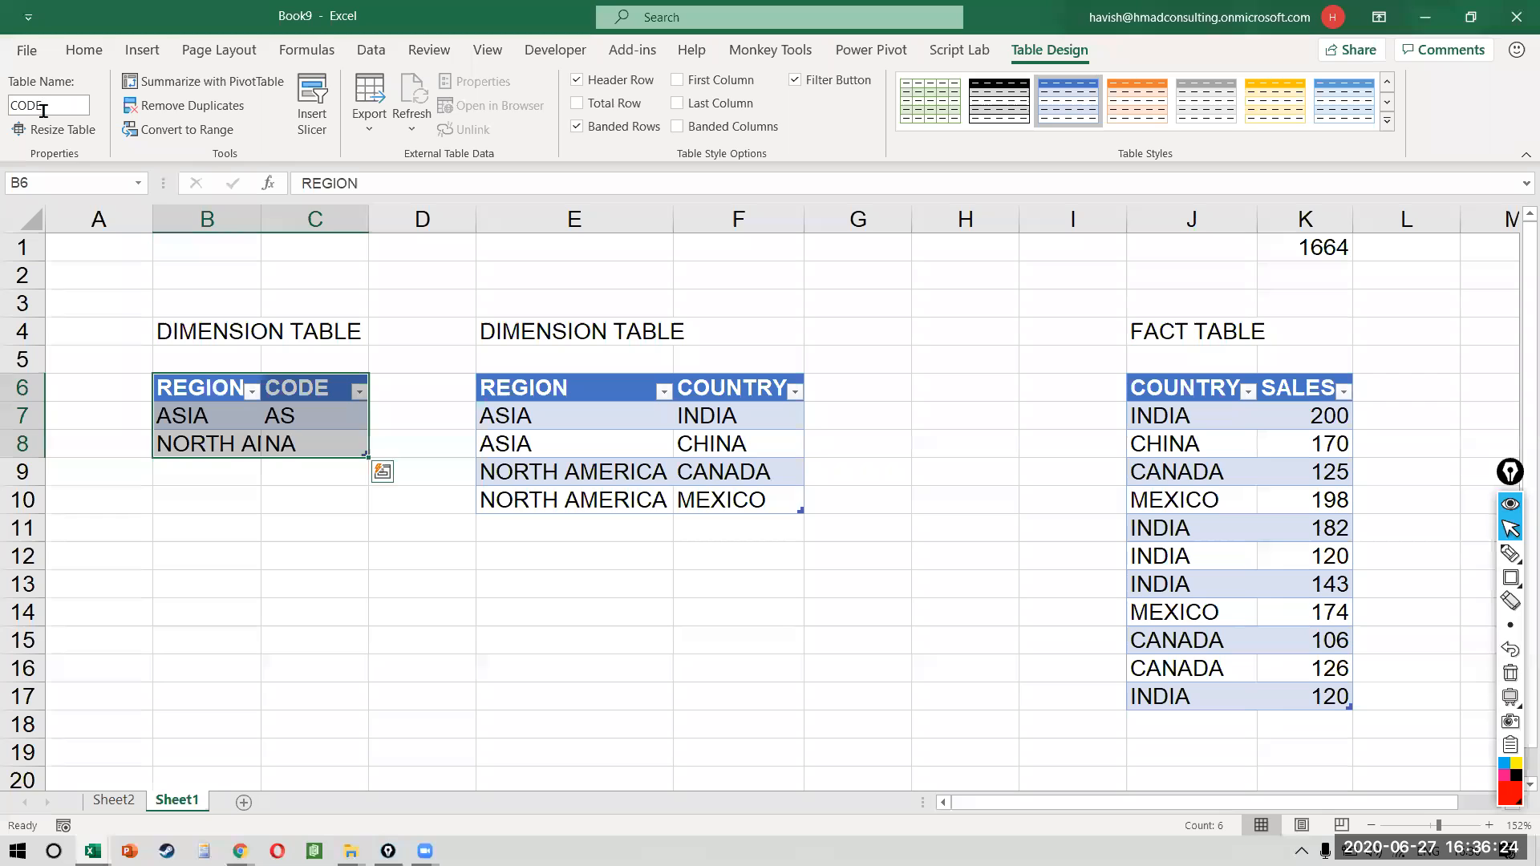
- Add the CODE table on Sheet1 to the Data Model
click(294, 441)
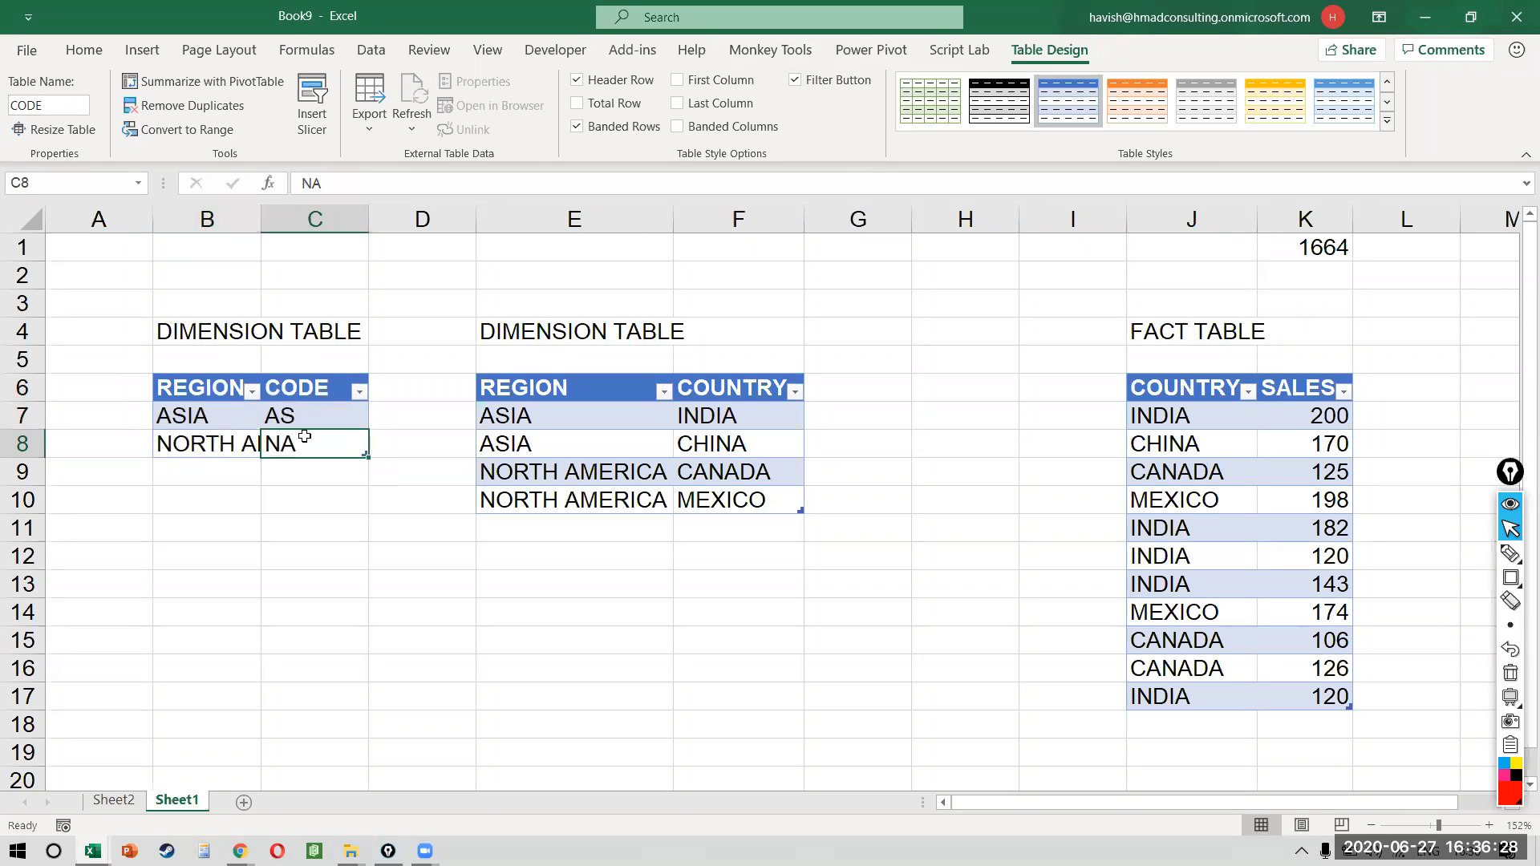
click(882, 50)
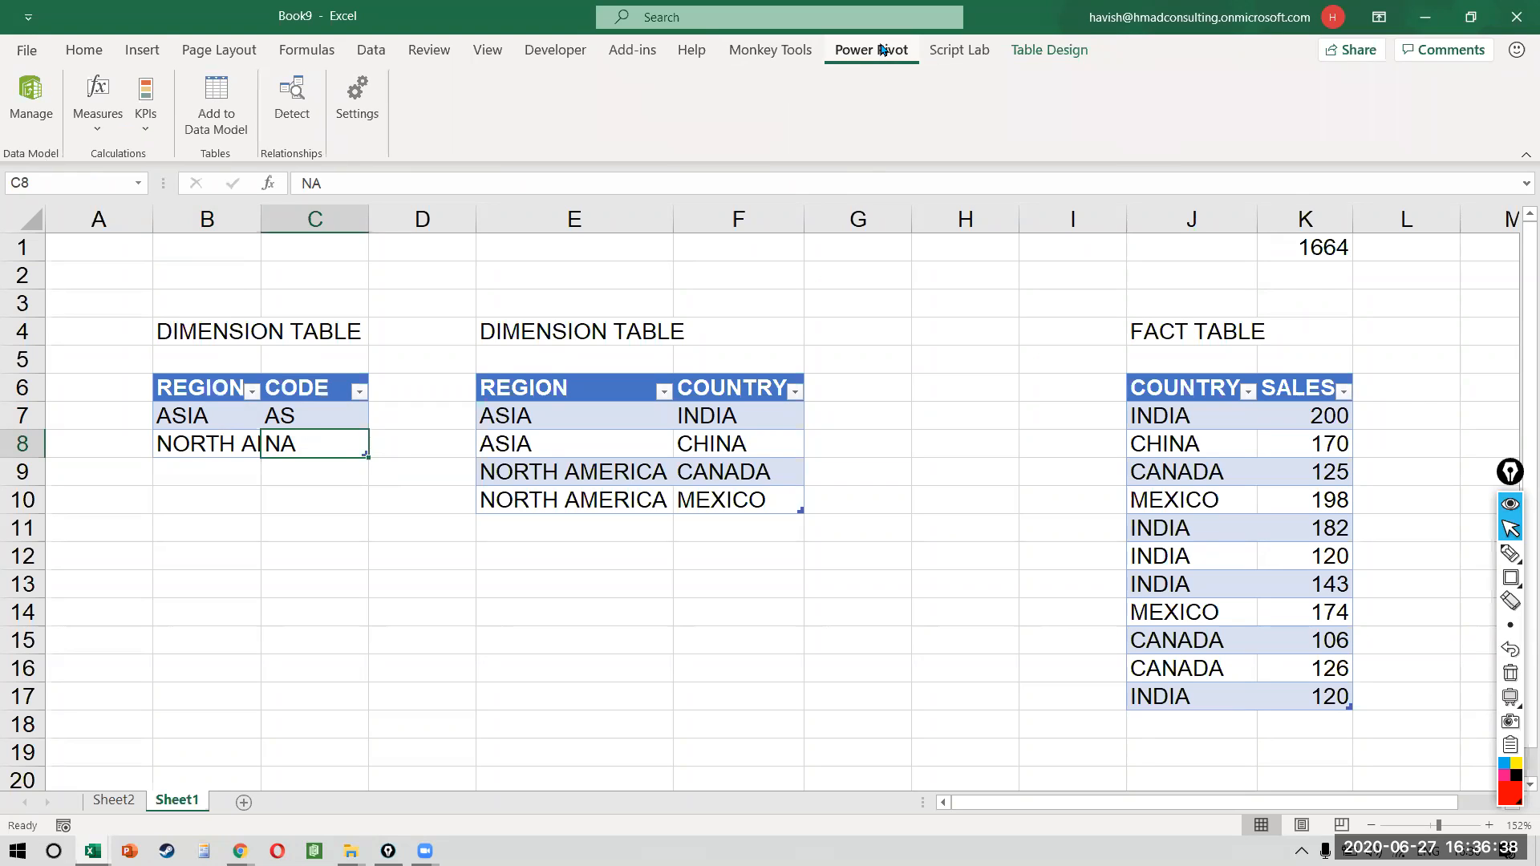
click(222, 103)
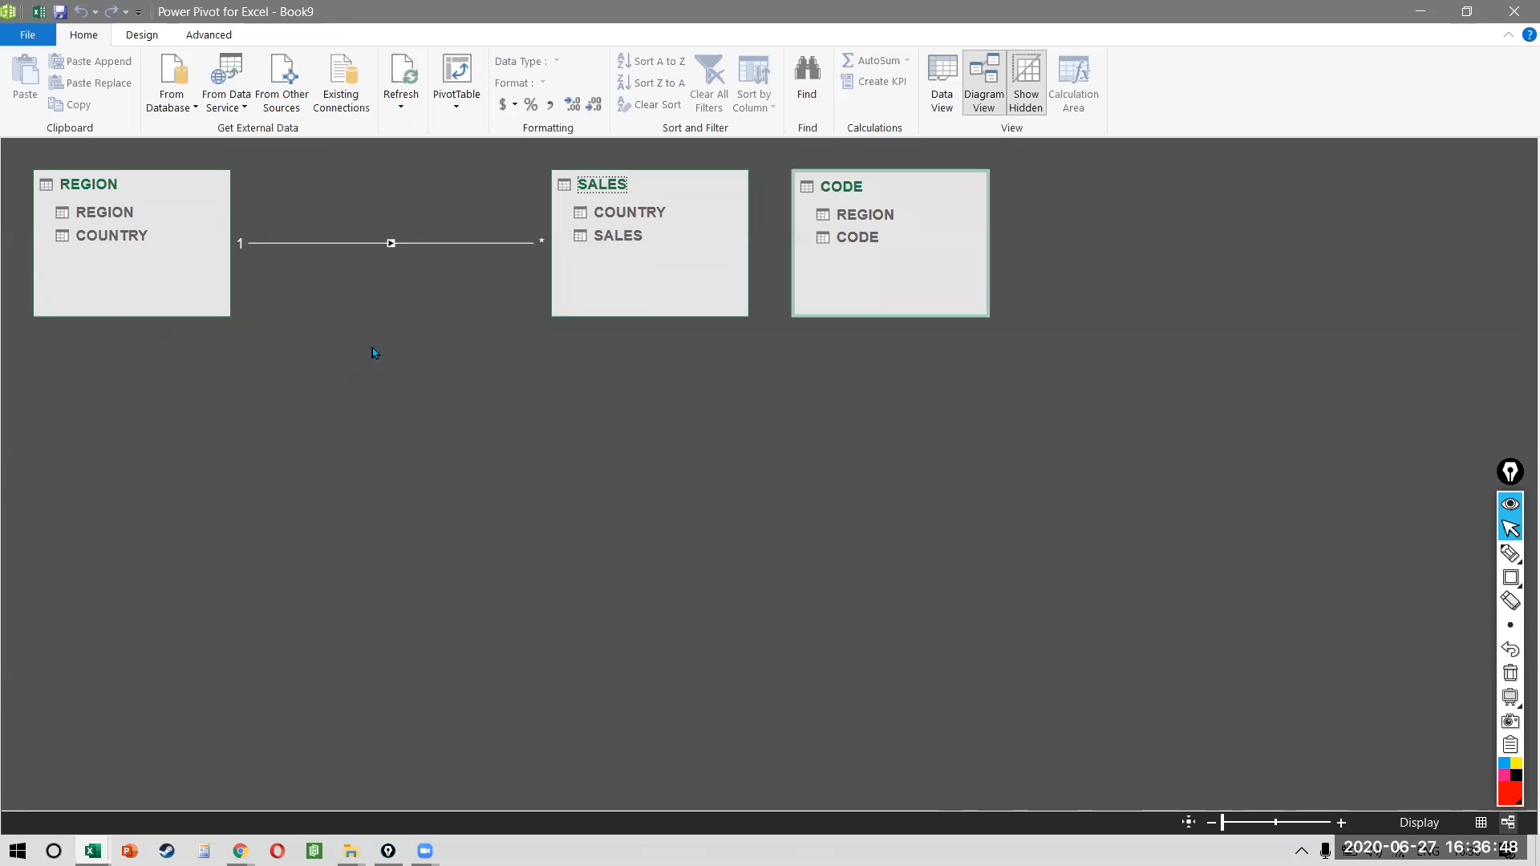
- Place the CODE table below REGION in the diagram, relate the two tables on their REGION columns, and return to the workbook
drag(859, 189, 101, 438)
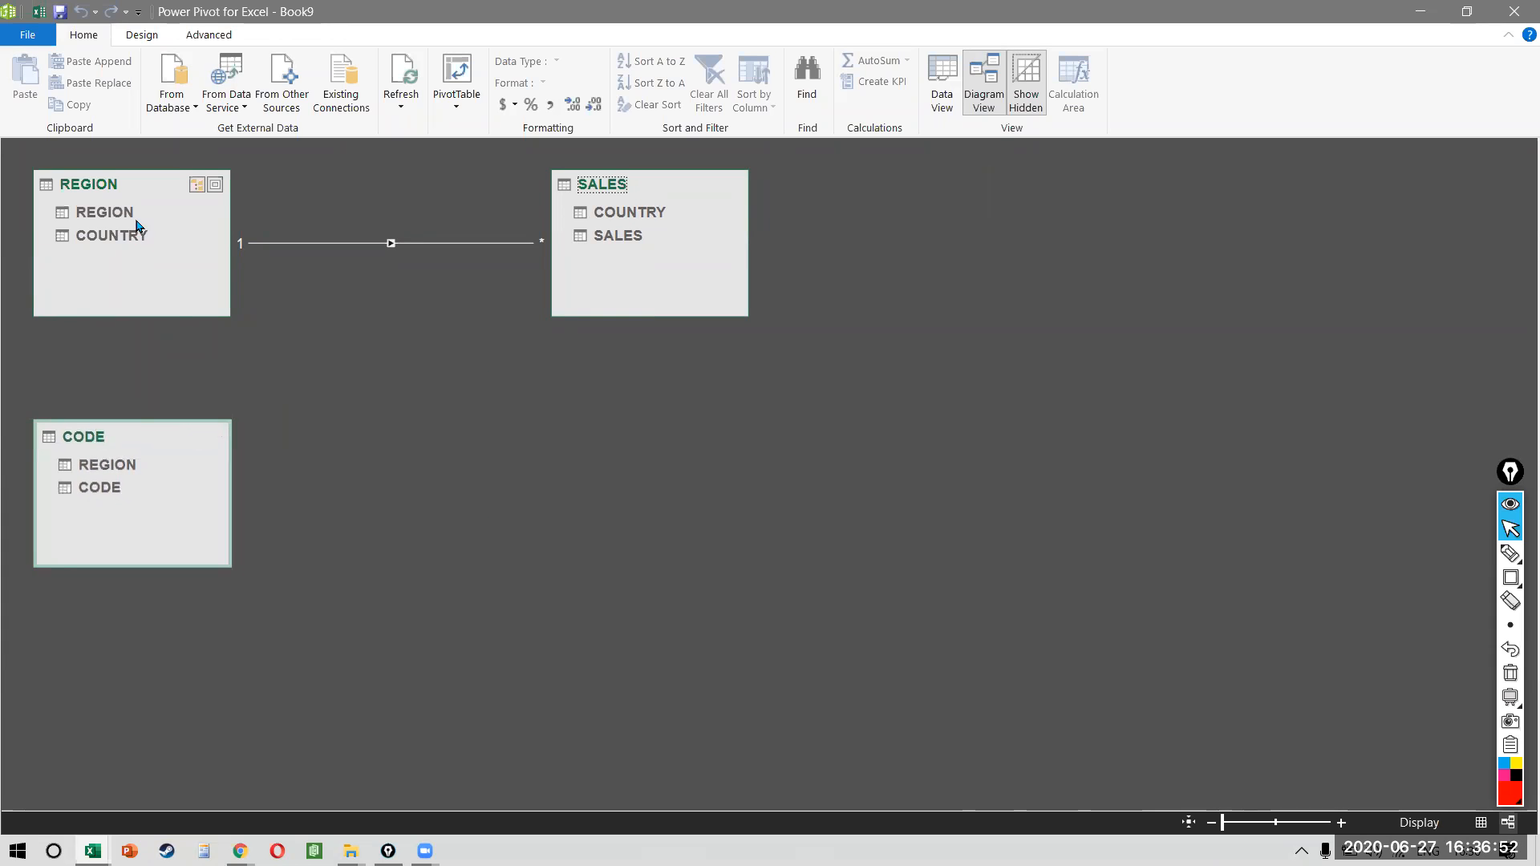
drag(120, 213, 126, 532)
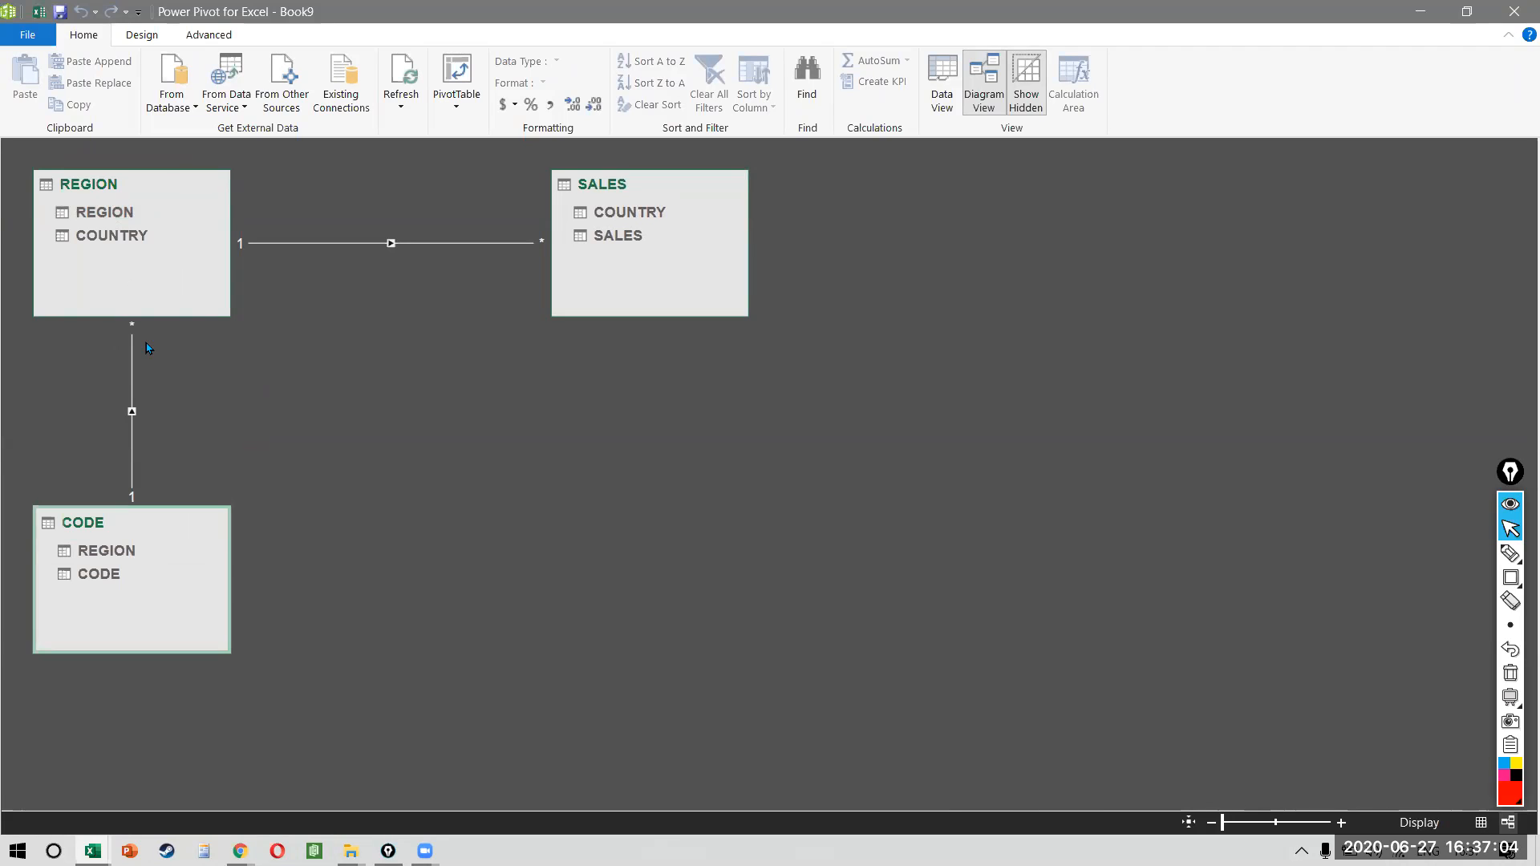
click(1505, 23)
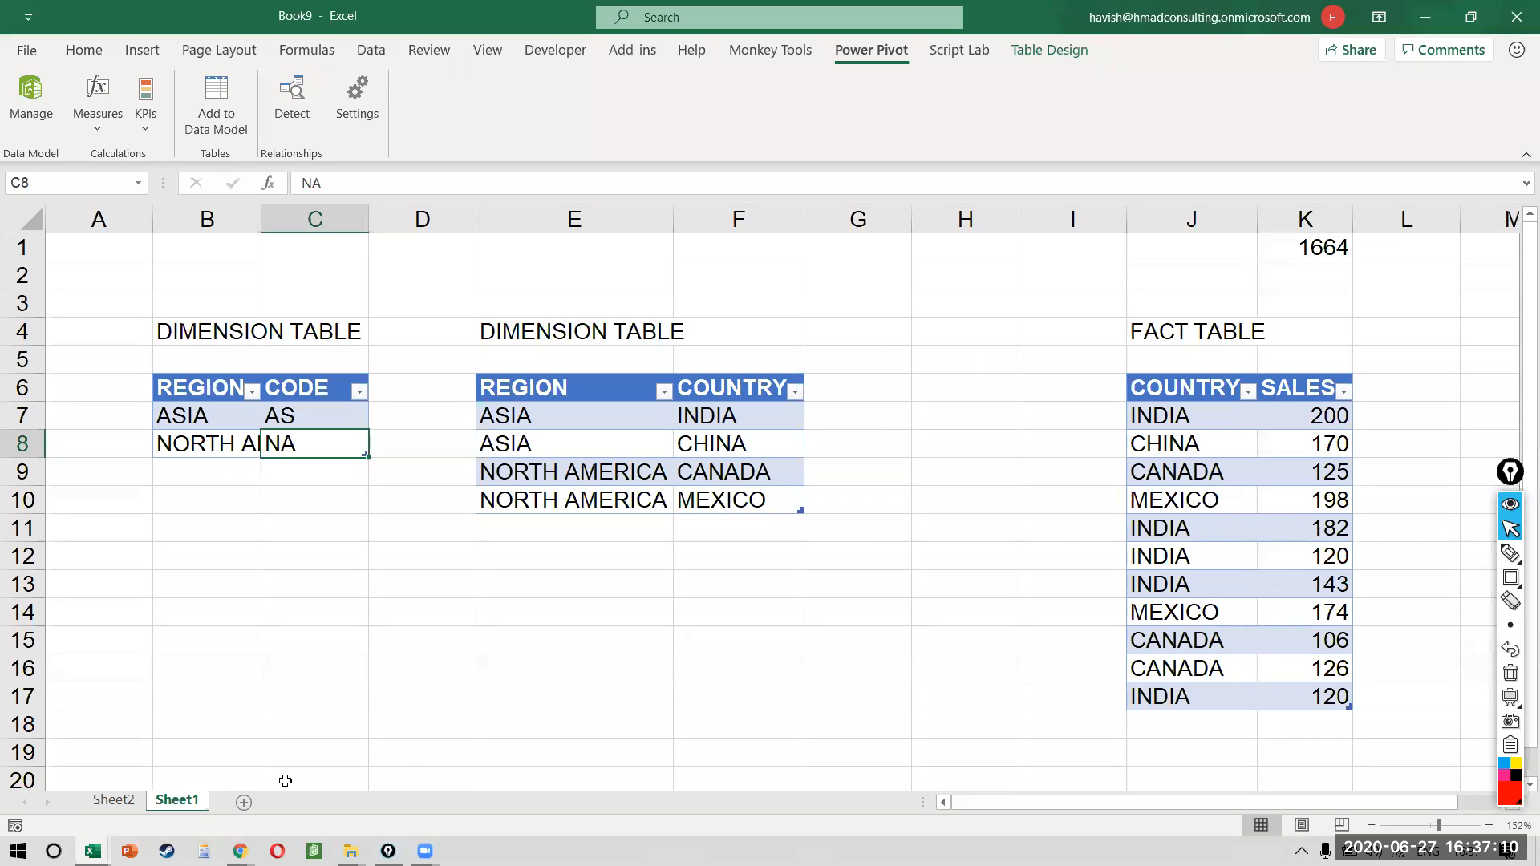
- Replace REGION with the CODE table's CODE field in the rows of the PivotTable on Sheet2
click(119, 800)
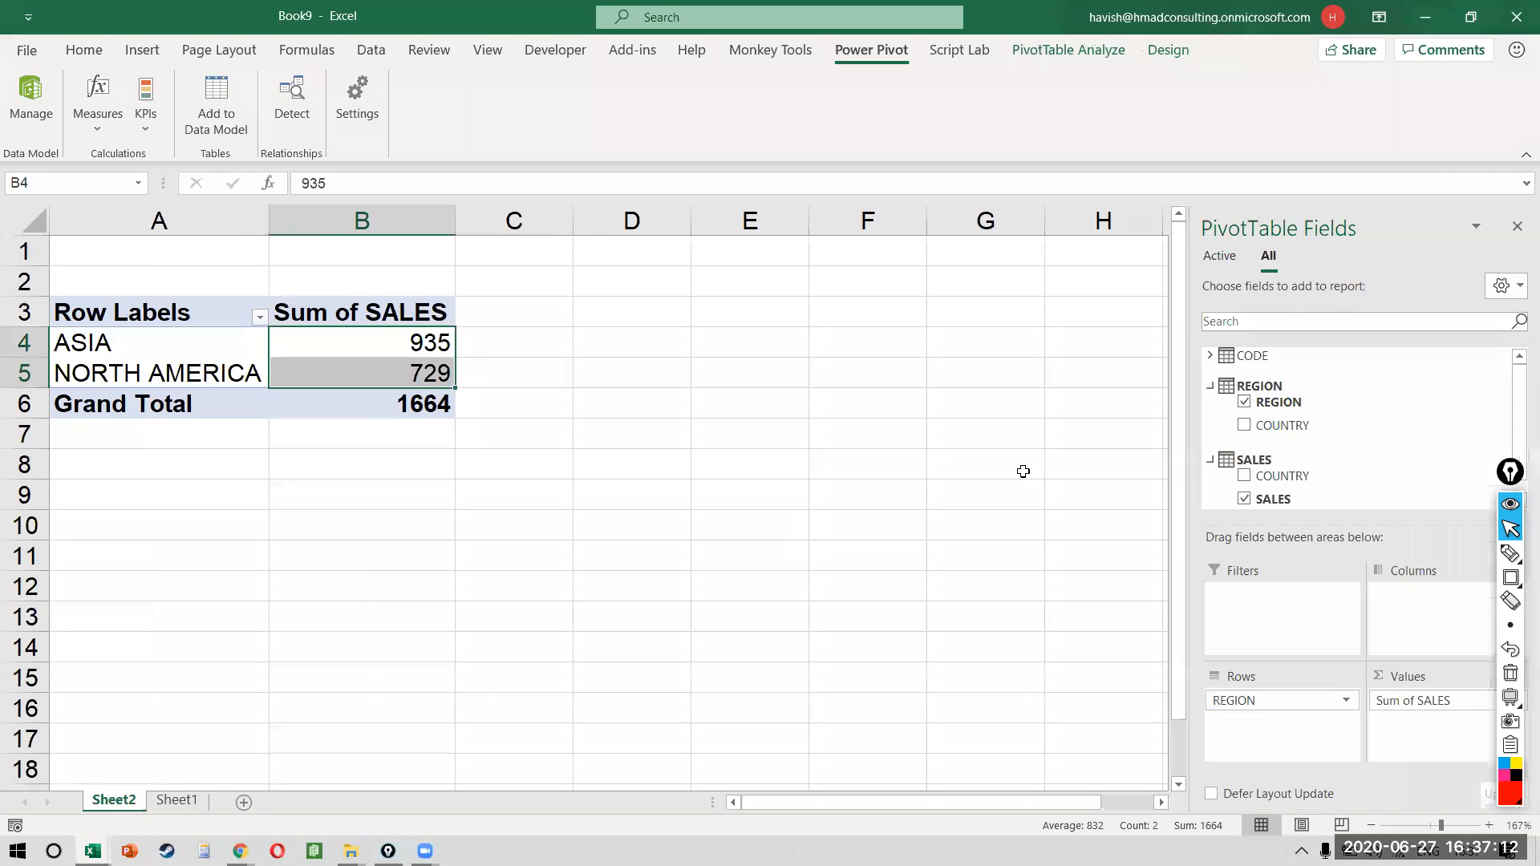
click(1214, 358)
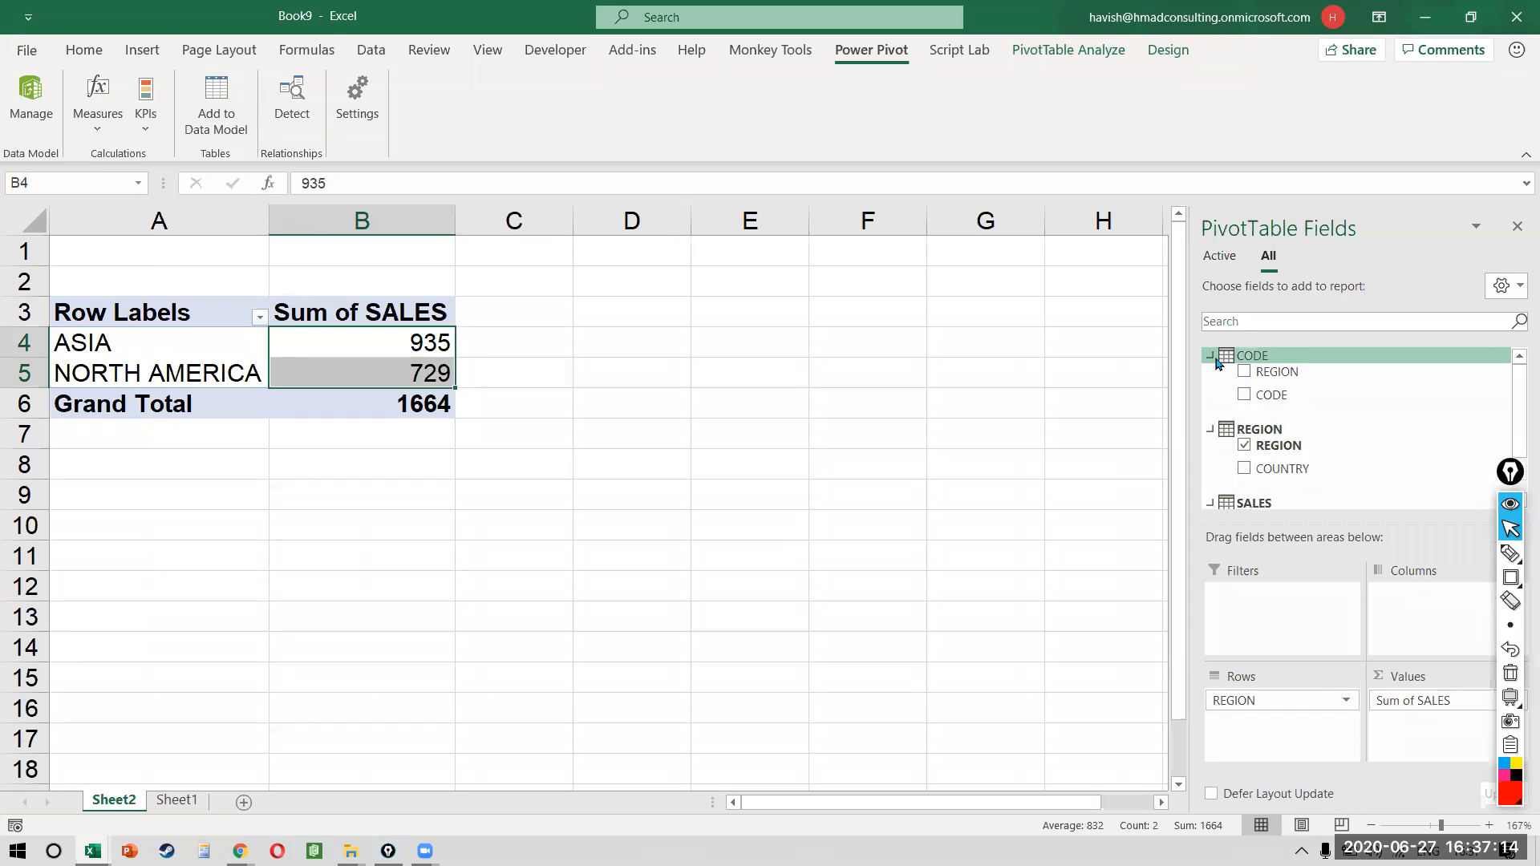
drag(1310, 371, 1287, 723)
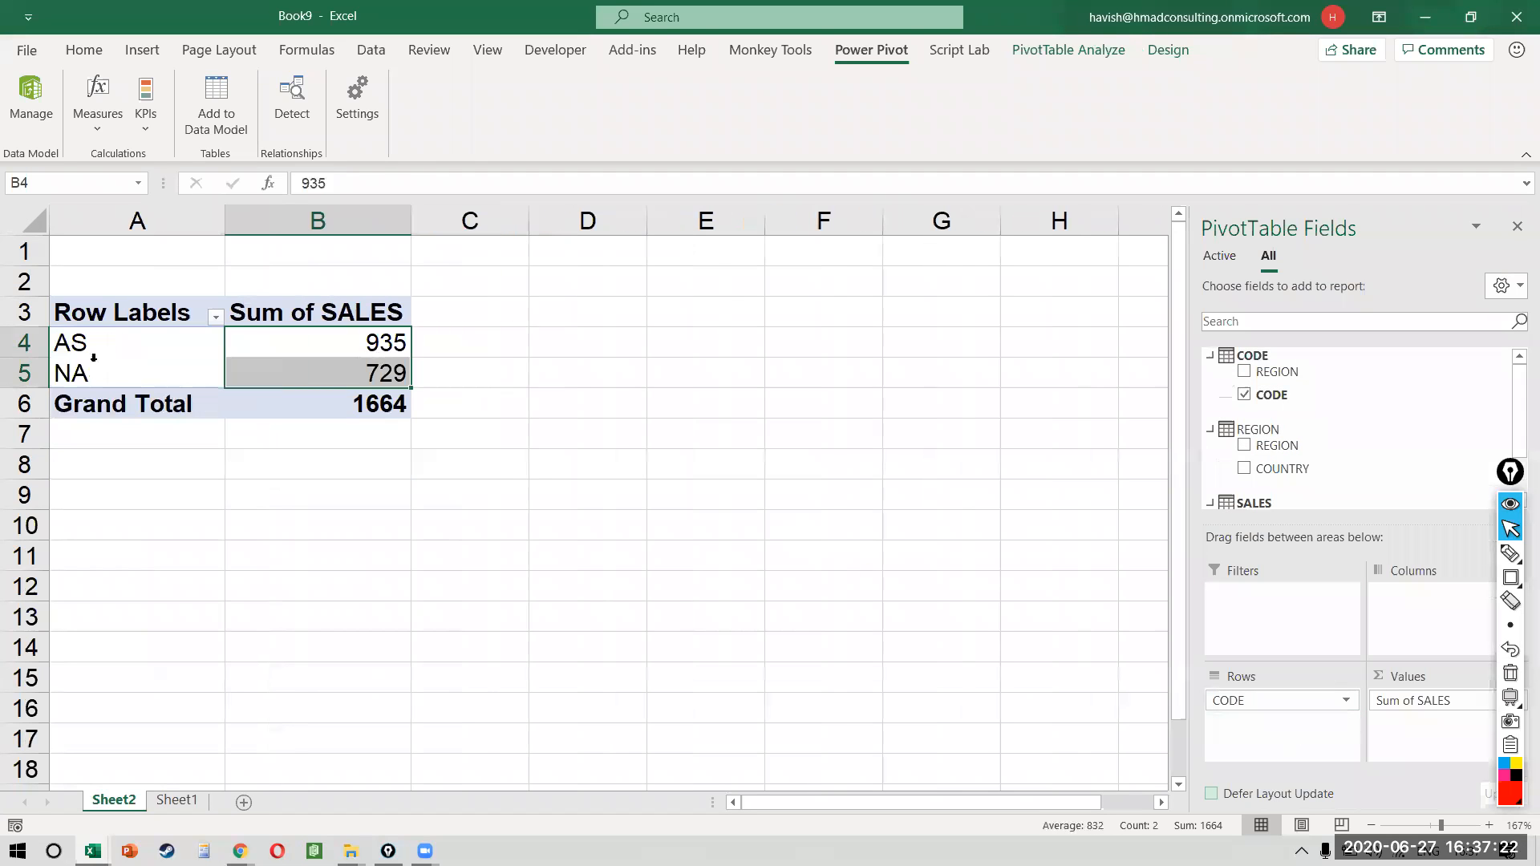
click(81, 337)
key(Down)
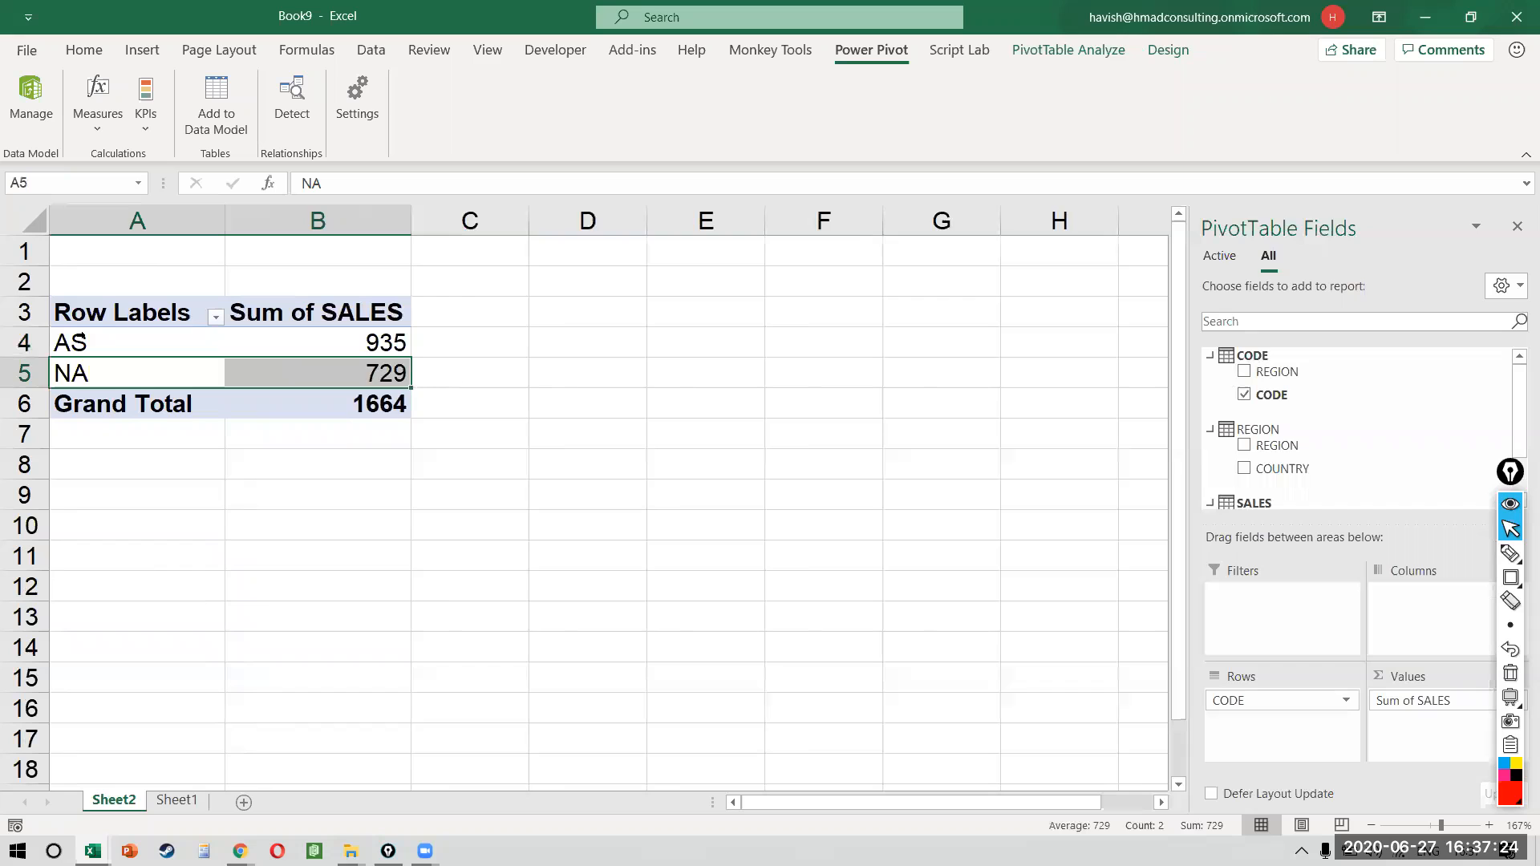
click(538, 370)
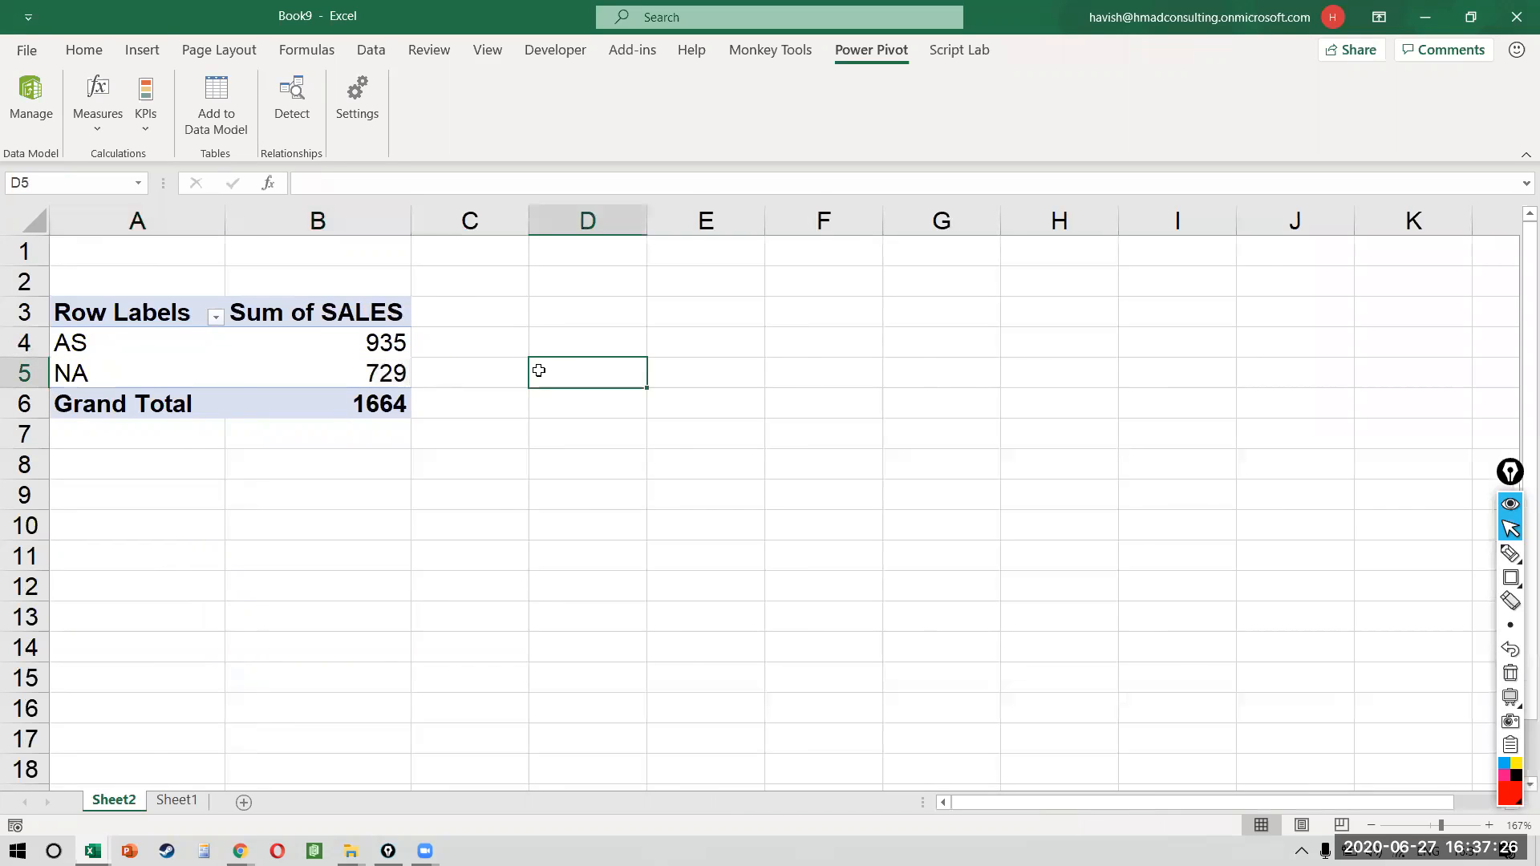
- Examine the external data sources Power Pivot can import from, including databases, data feeds and files, then close Power Pivot without importing
key(ctrl+Page_Down)
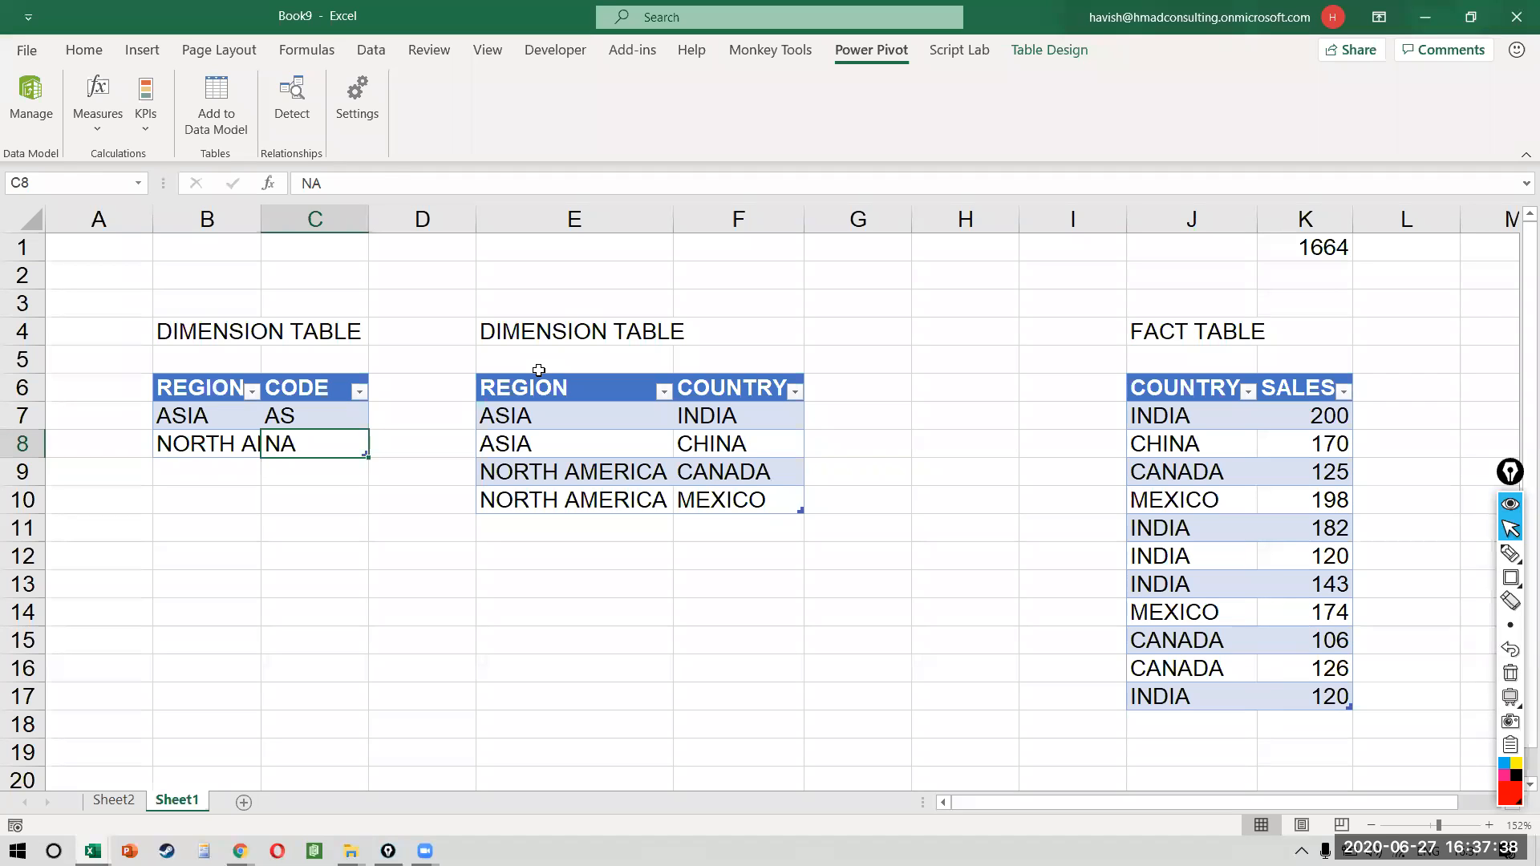
click(39, 102)
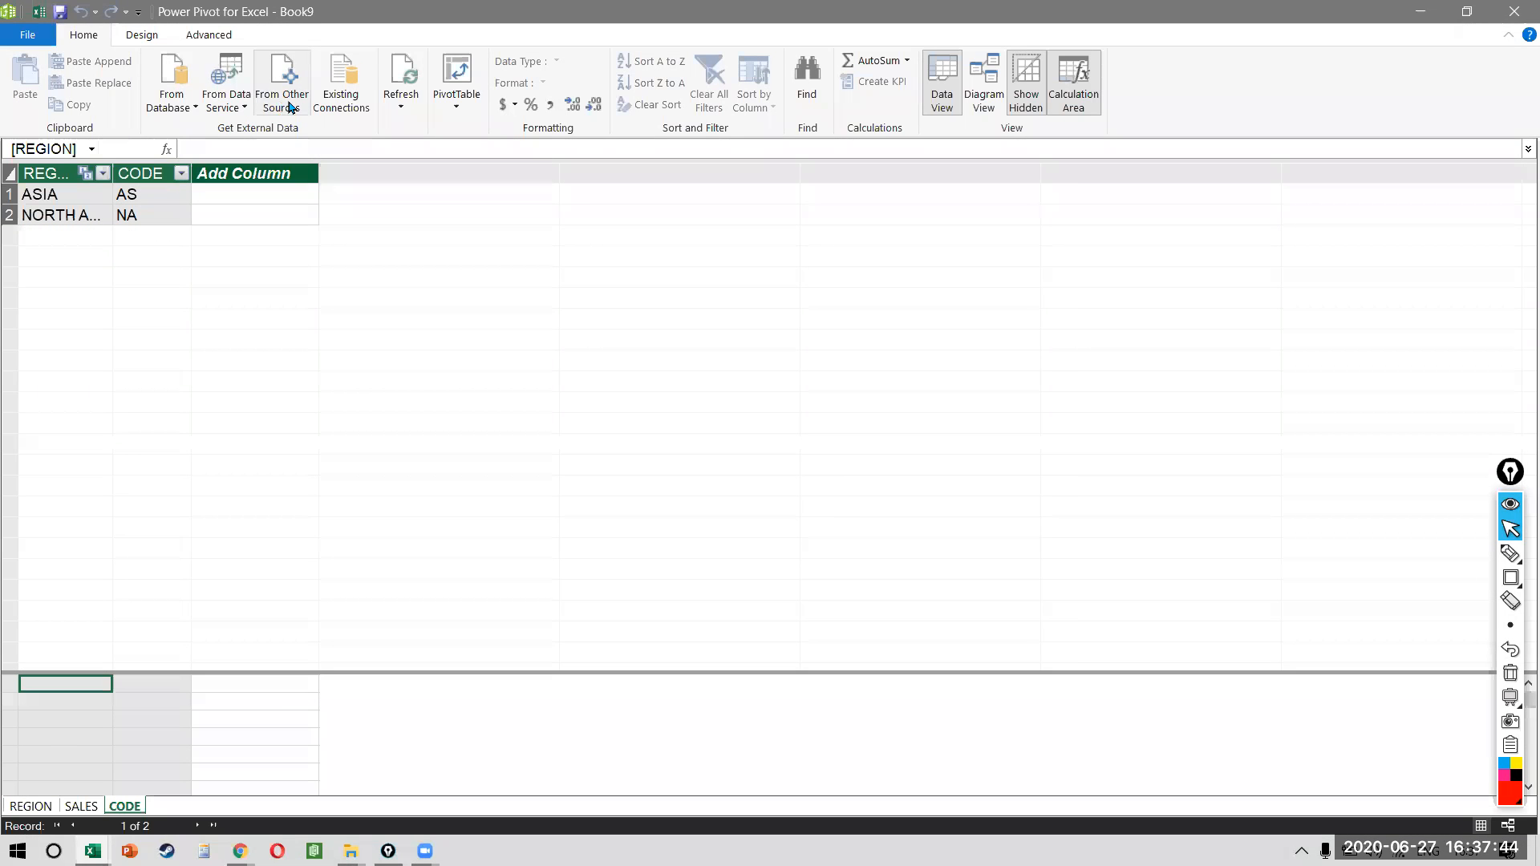
click(182, 105)
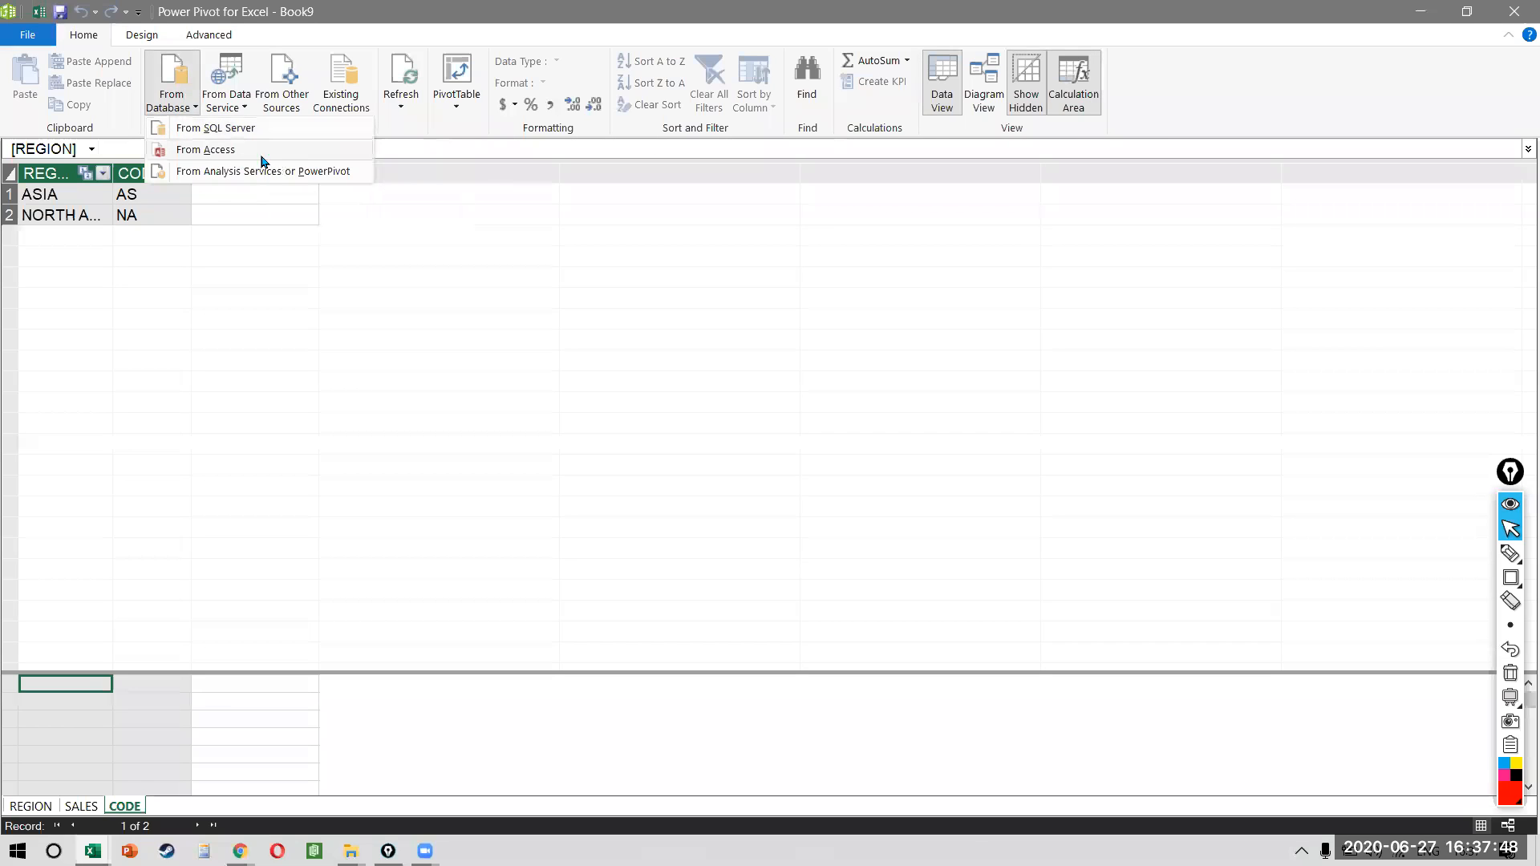
click(240, 107)
click(286, 100)
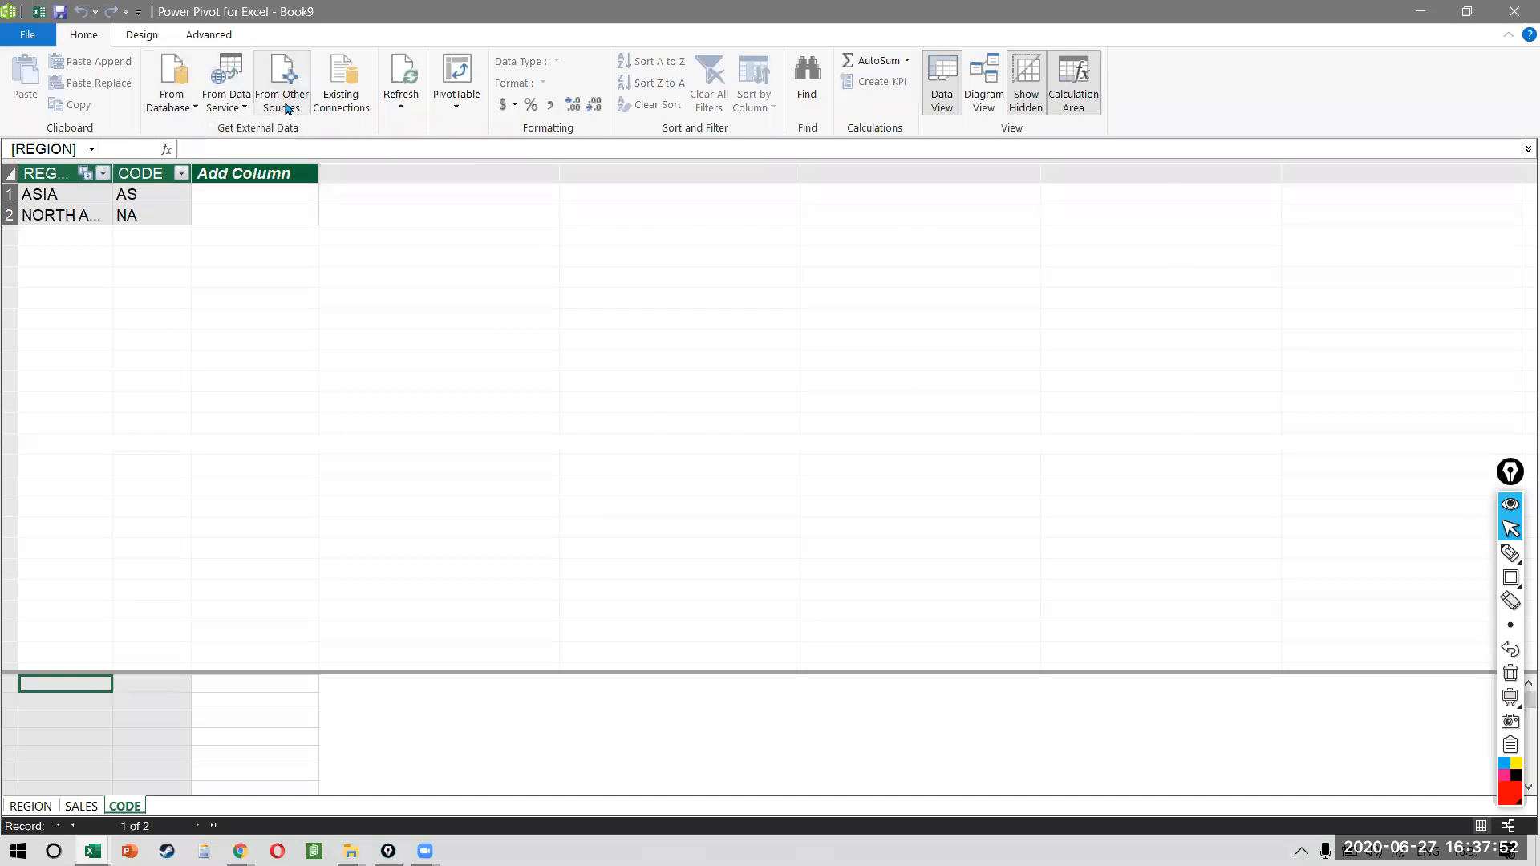
scroll(843, 470, down, 10)
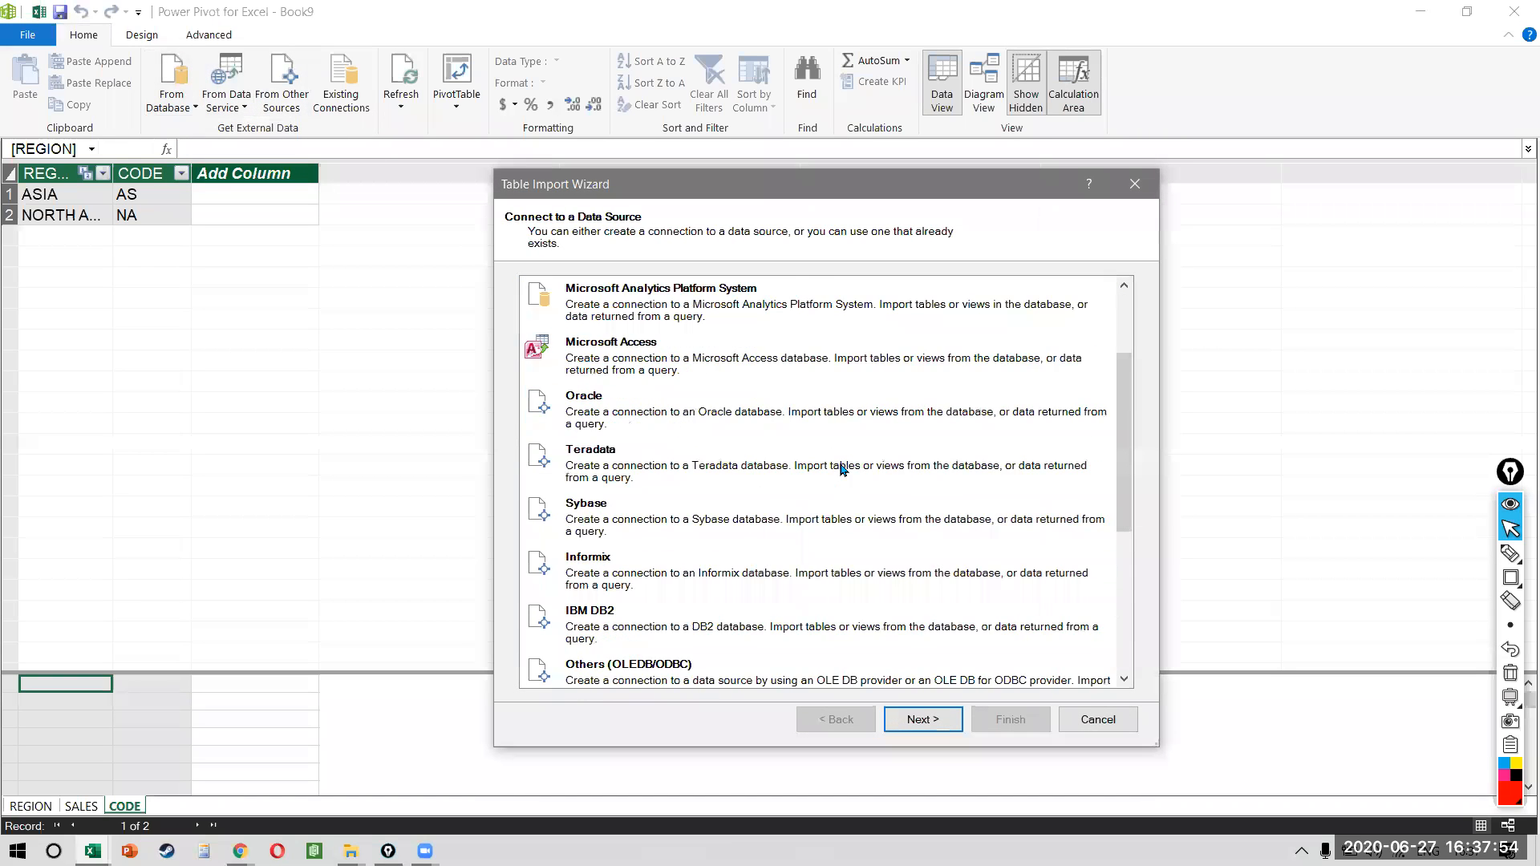
scroll(842, 470, down, 1)
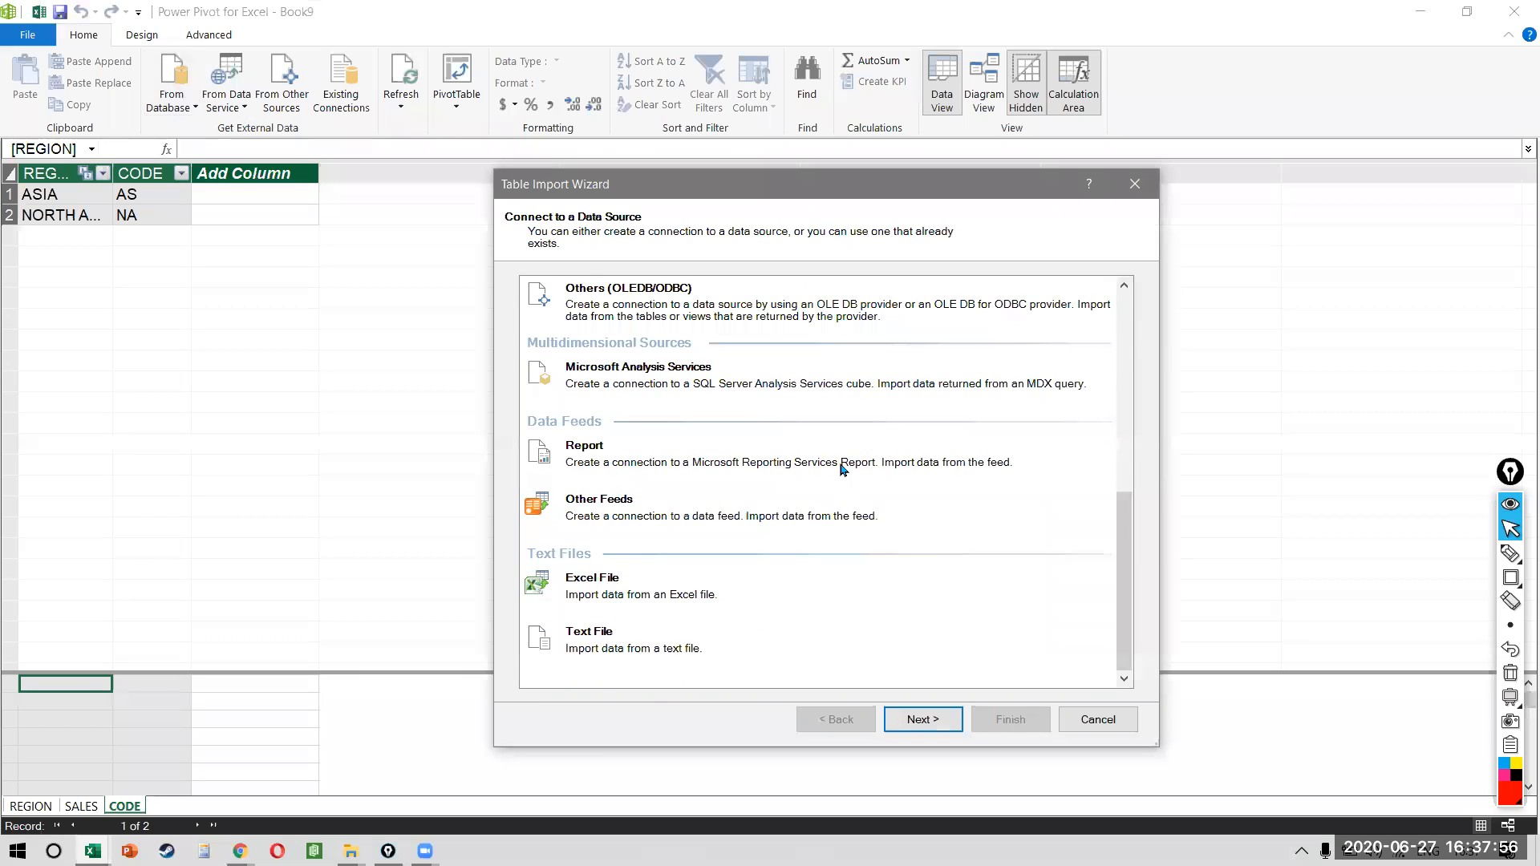
scroll(842, 470, up, 10)
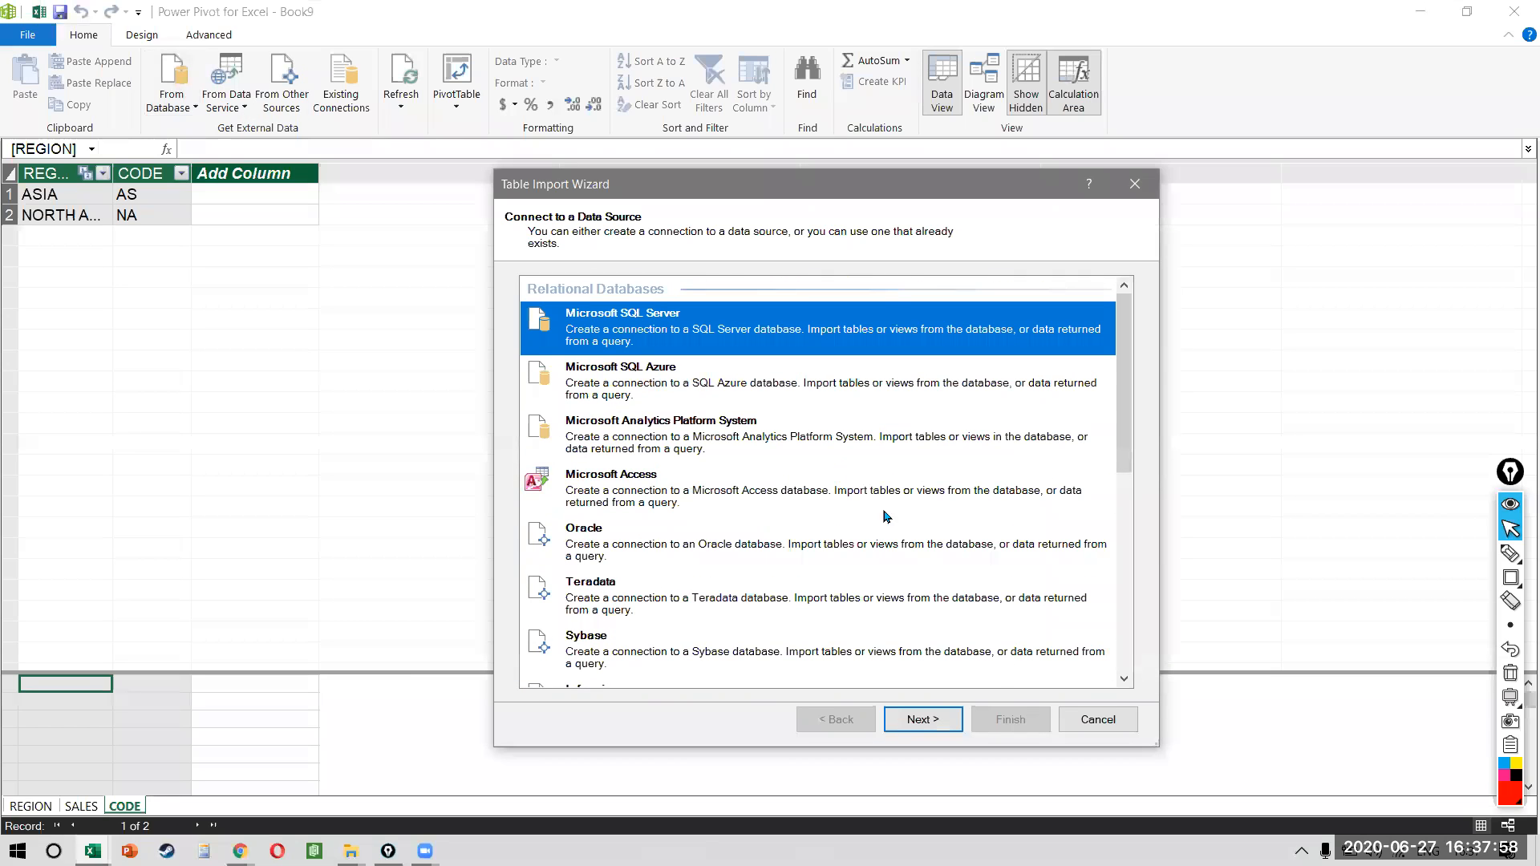
click(1079, 720)
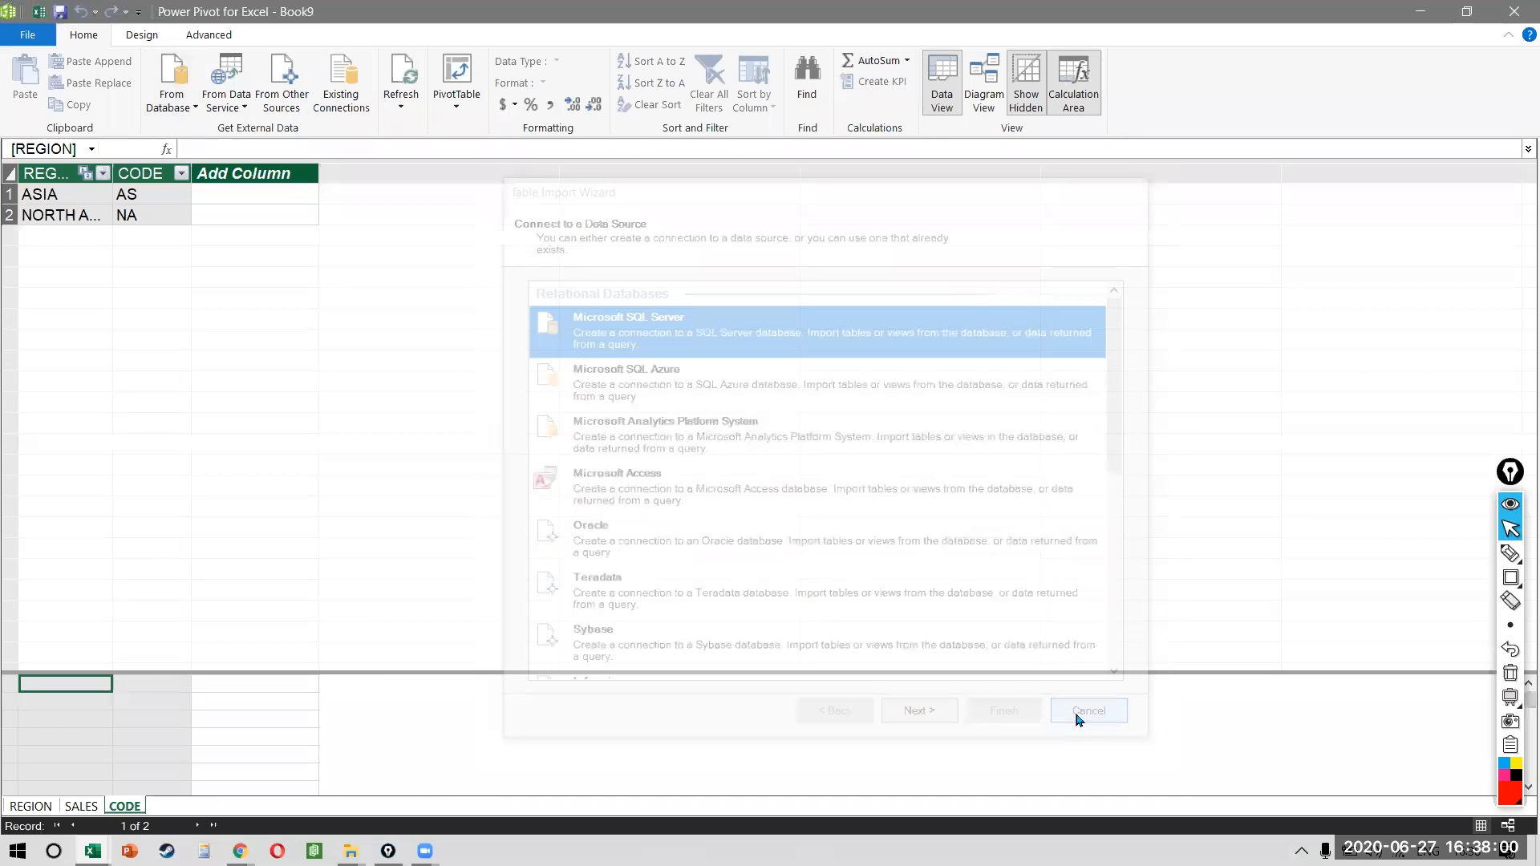
click(1518, 8)
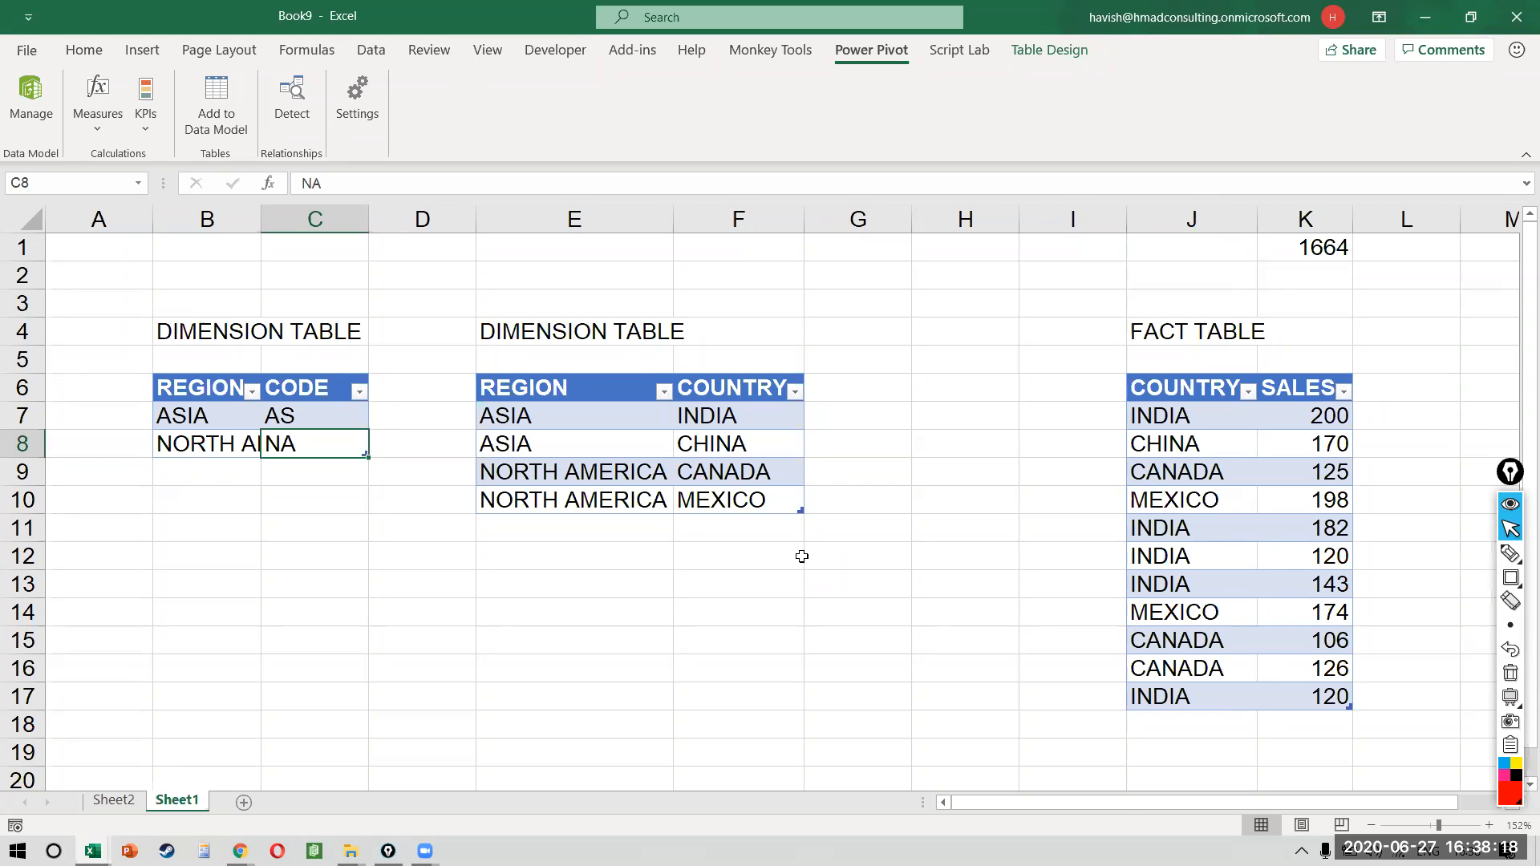
- Check the Data Model options for creating a PivotTable from the REGION table, without creating one
click(616, 454)
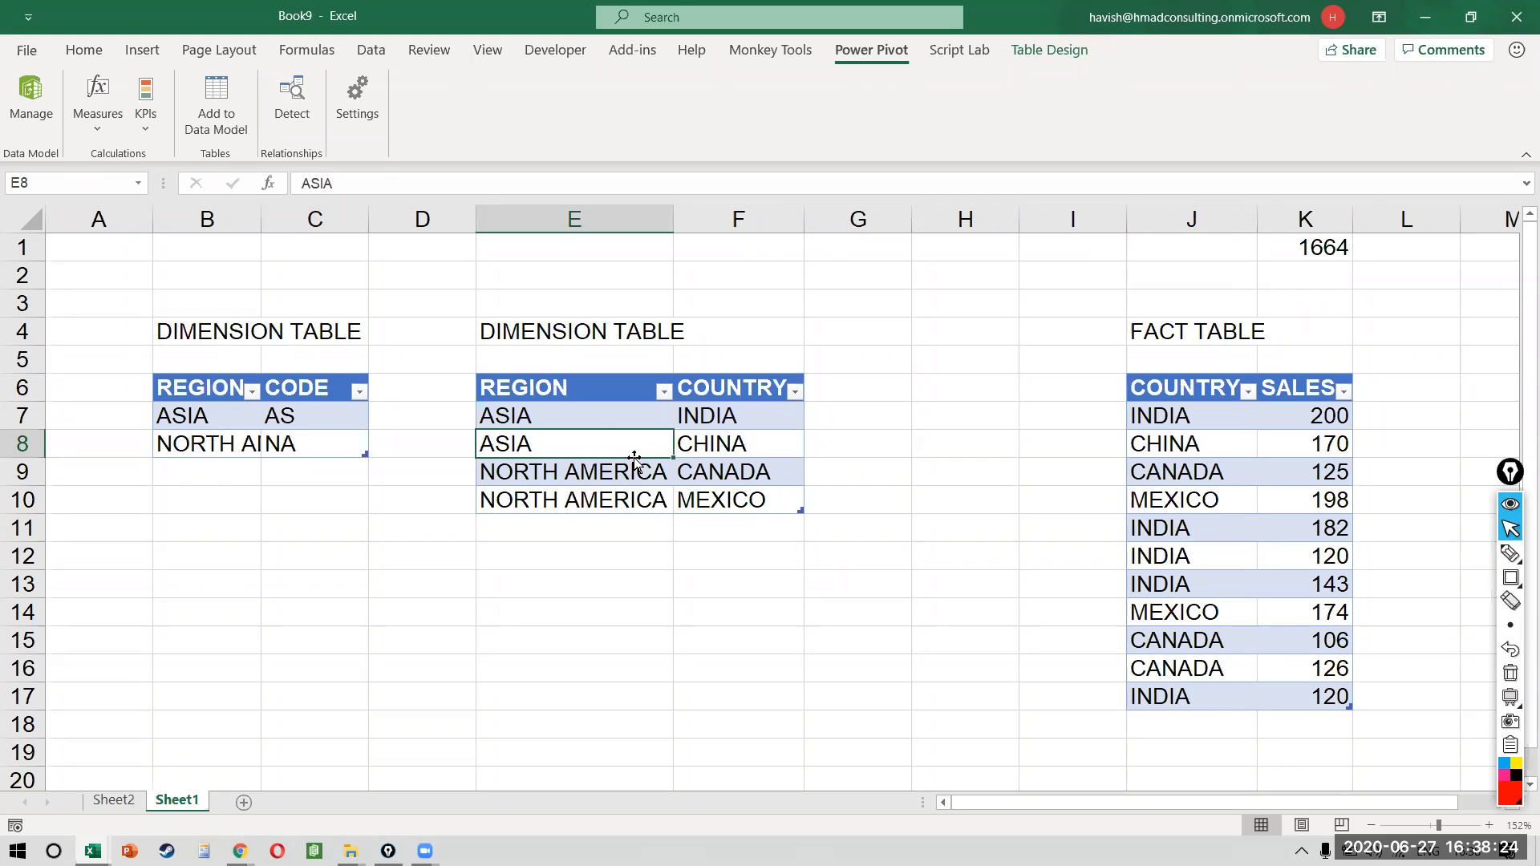
text(V)
key(Escape)
key(alt+n)
key(v)
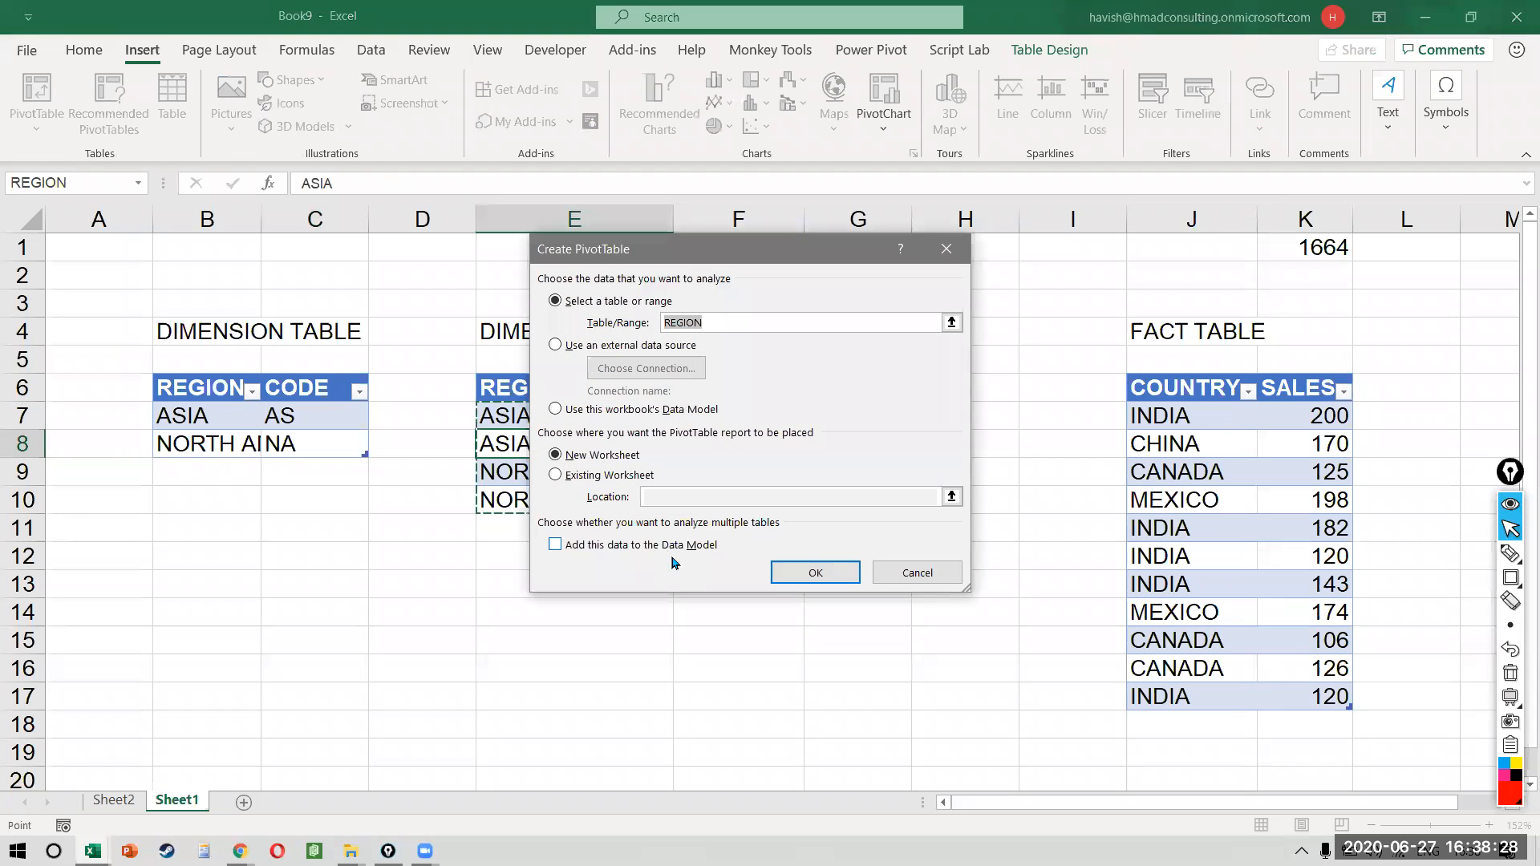
key(Escape)
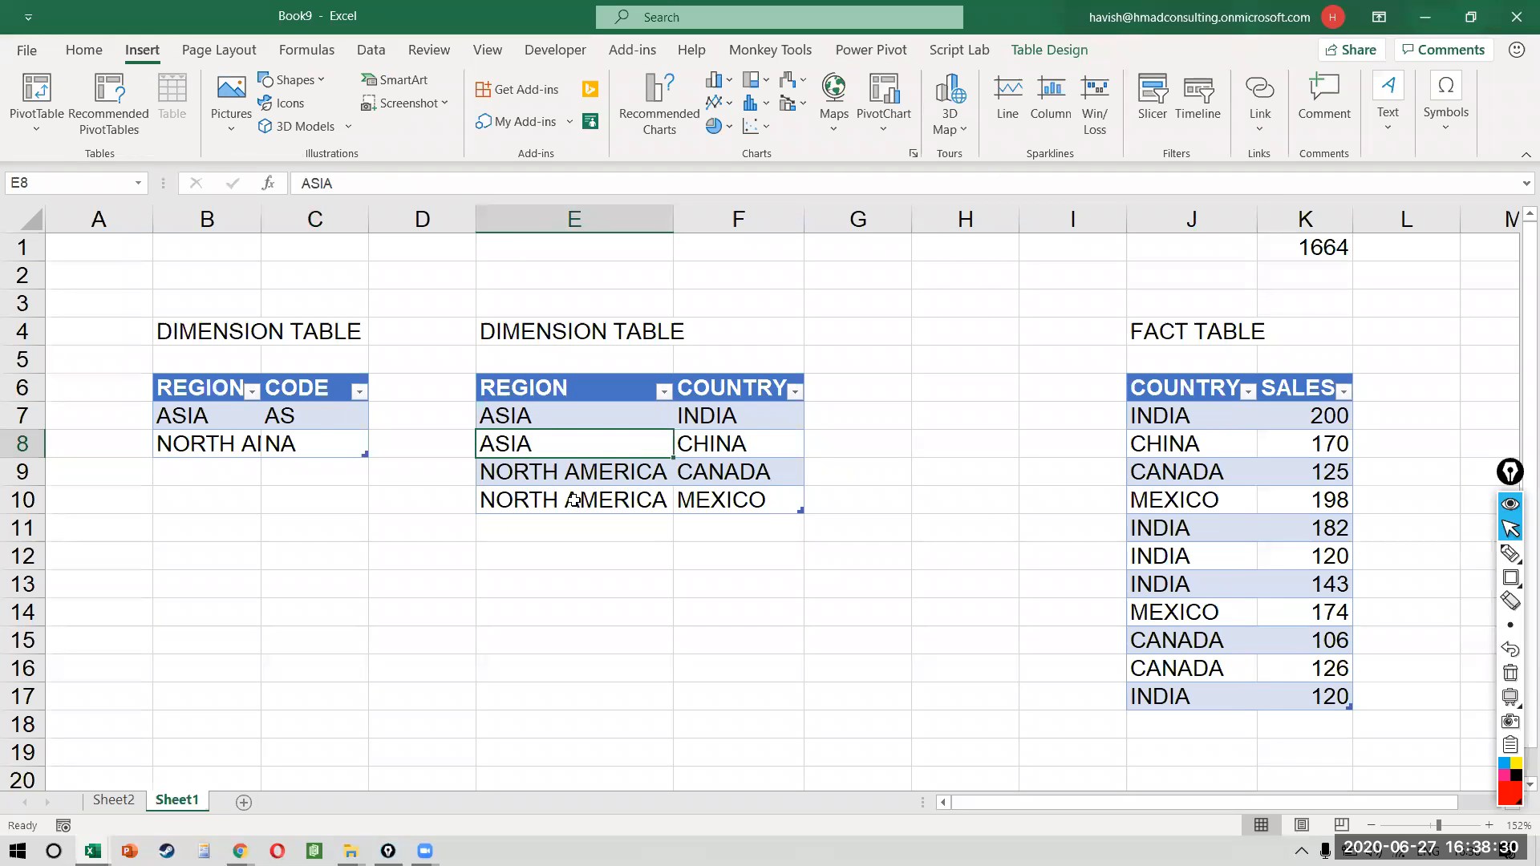
- Review the active and inactive add-ins in Excel's options, including Microsoft Power Pivot for Excel, and close without changes
click(311, 419)
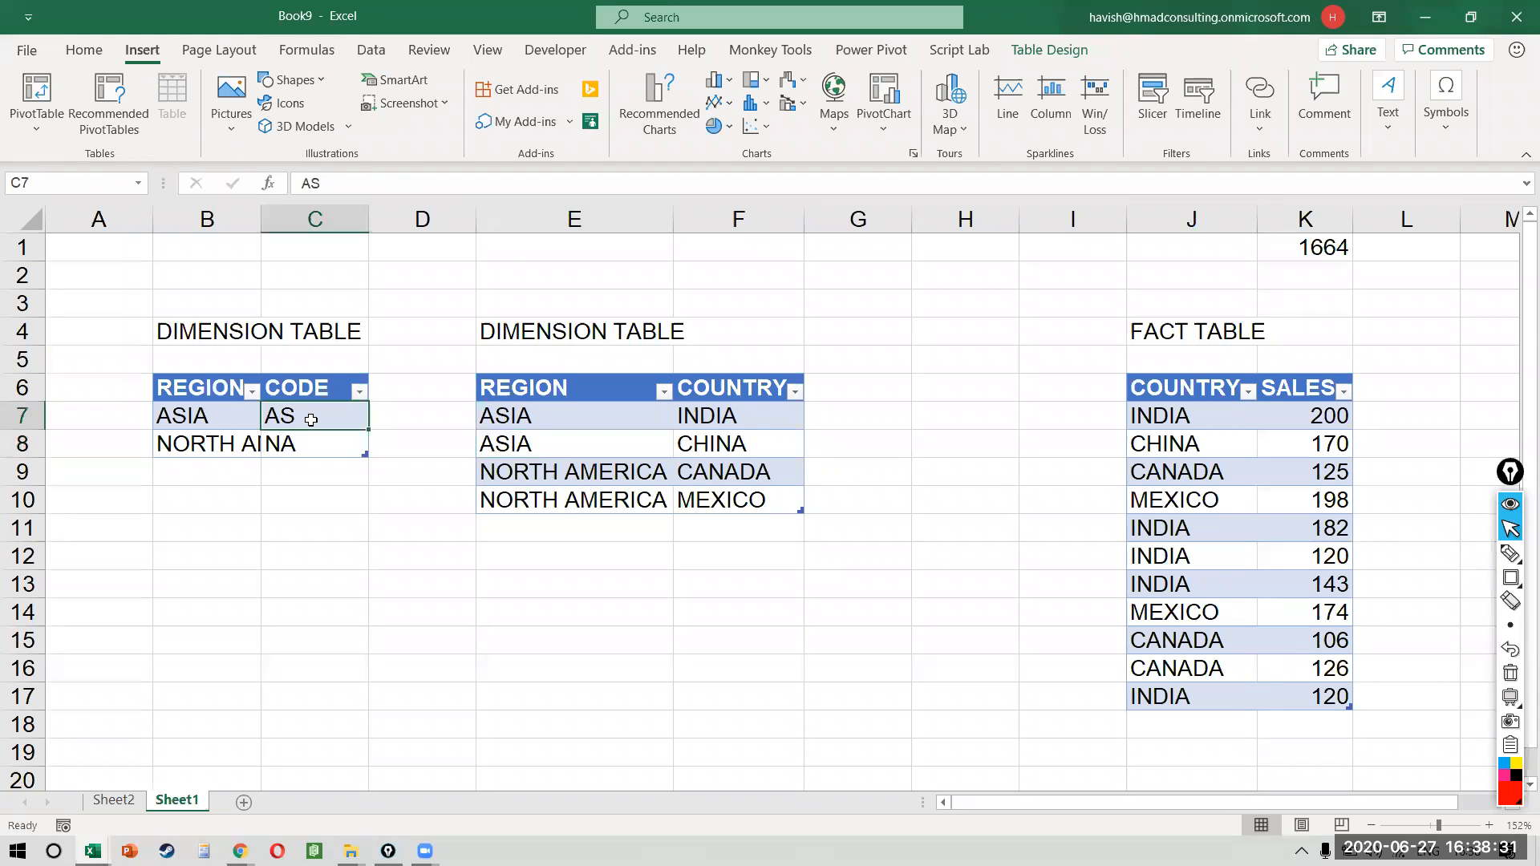
click(876, 52)
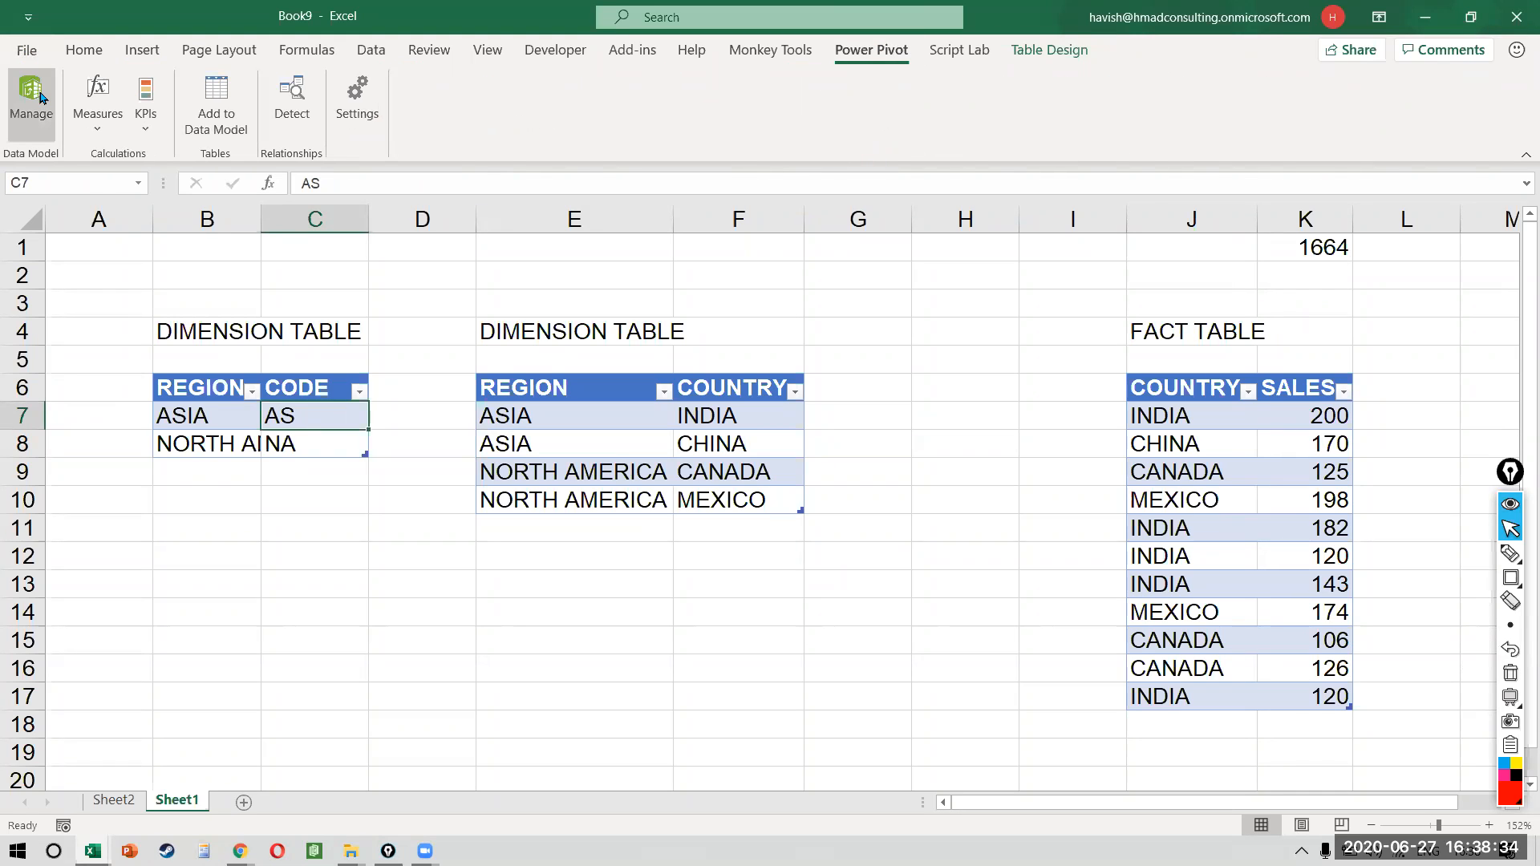
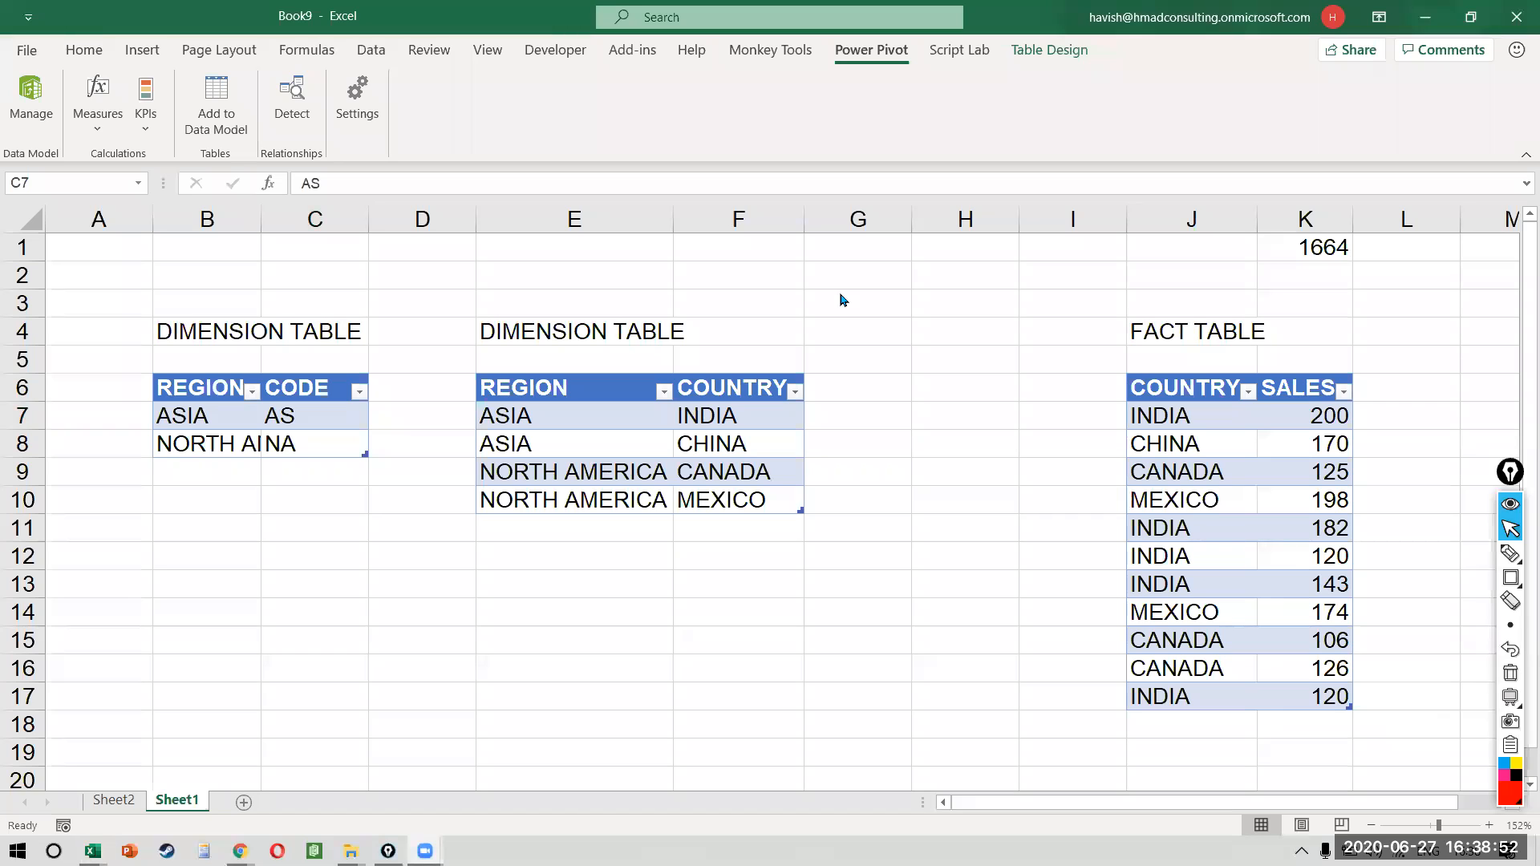
click(29, 52)
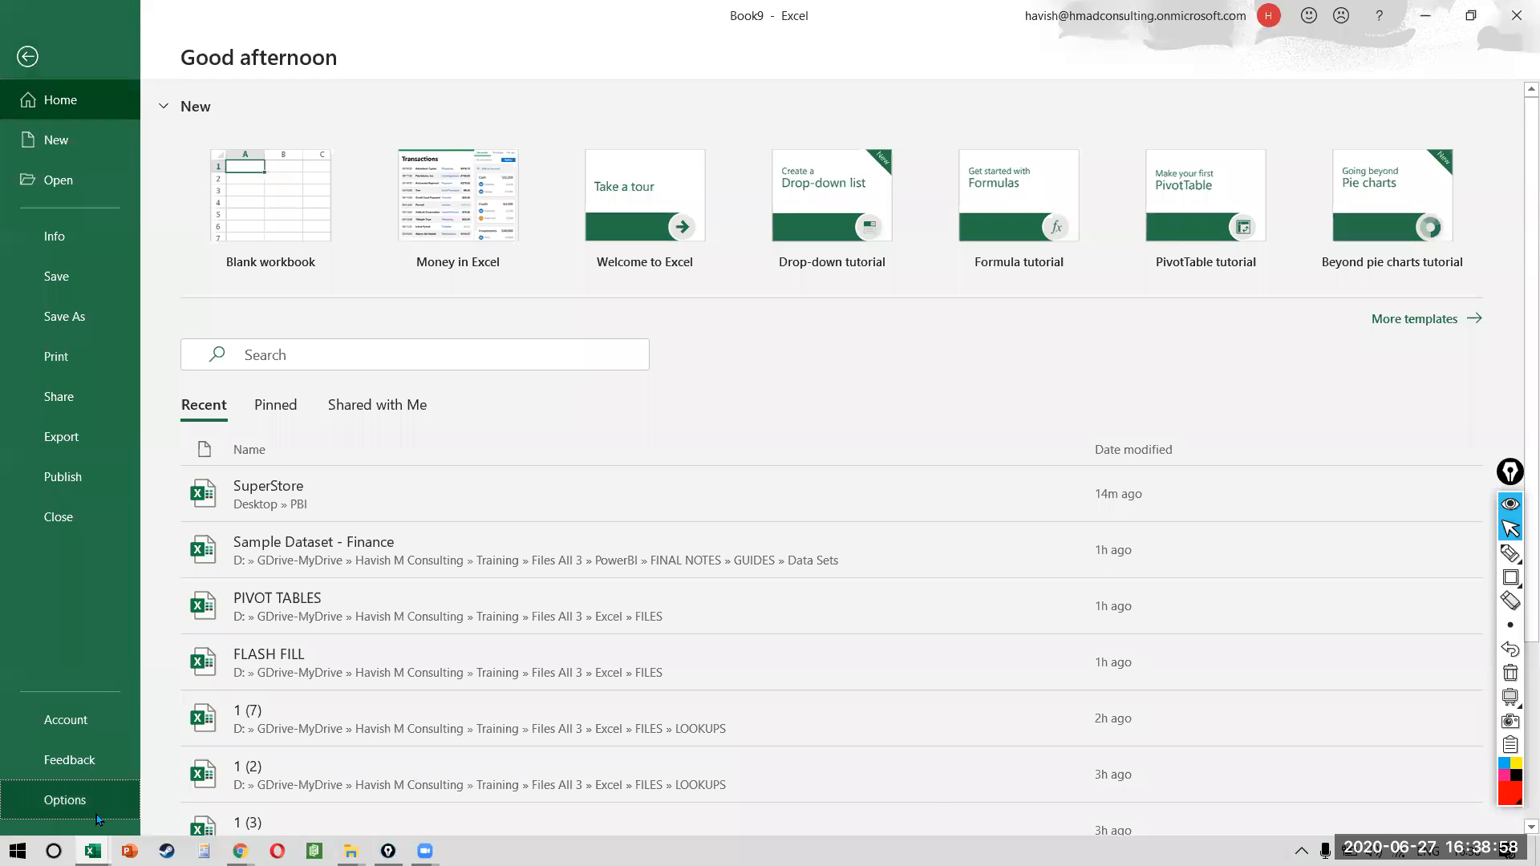
click(96, 815)
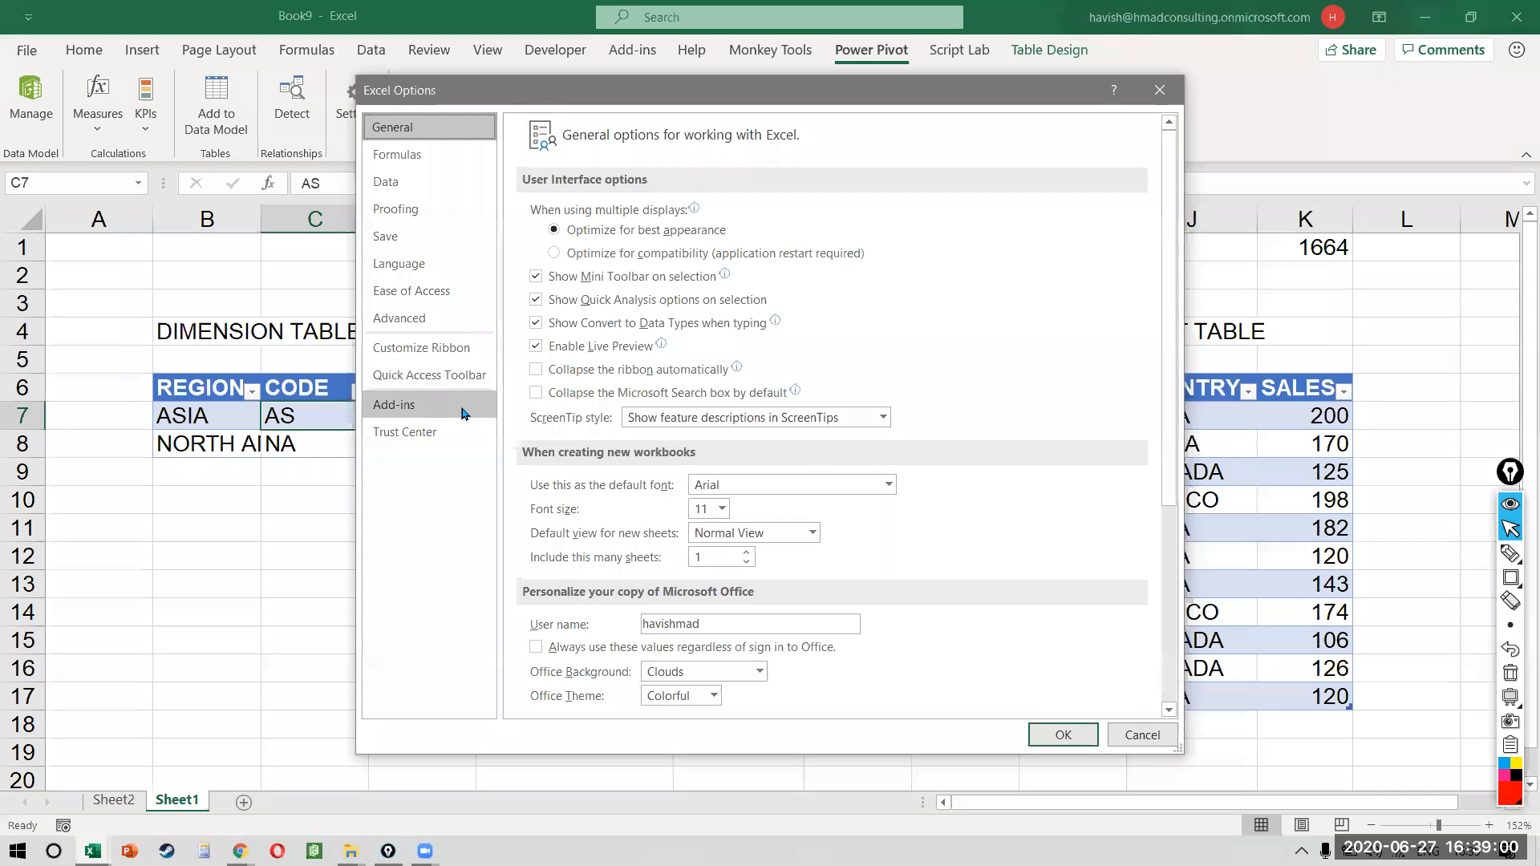
click(457, 406)
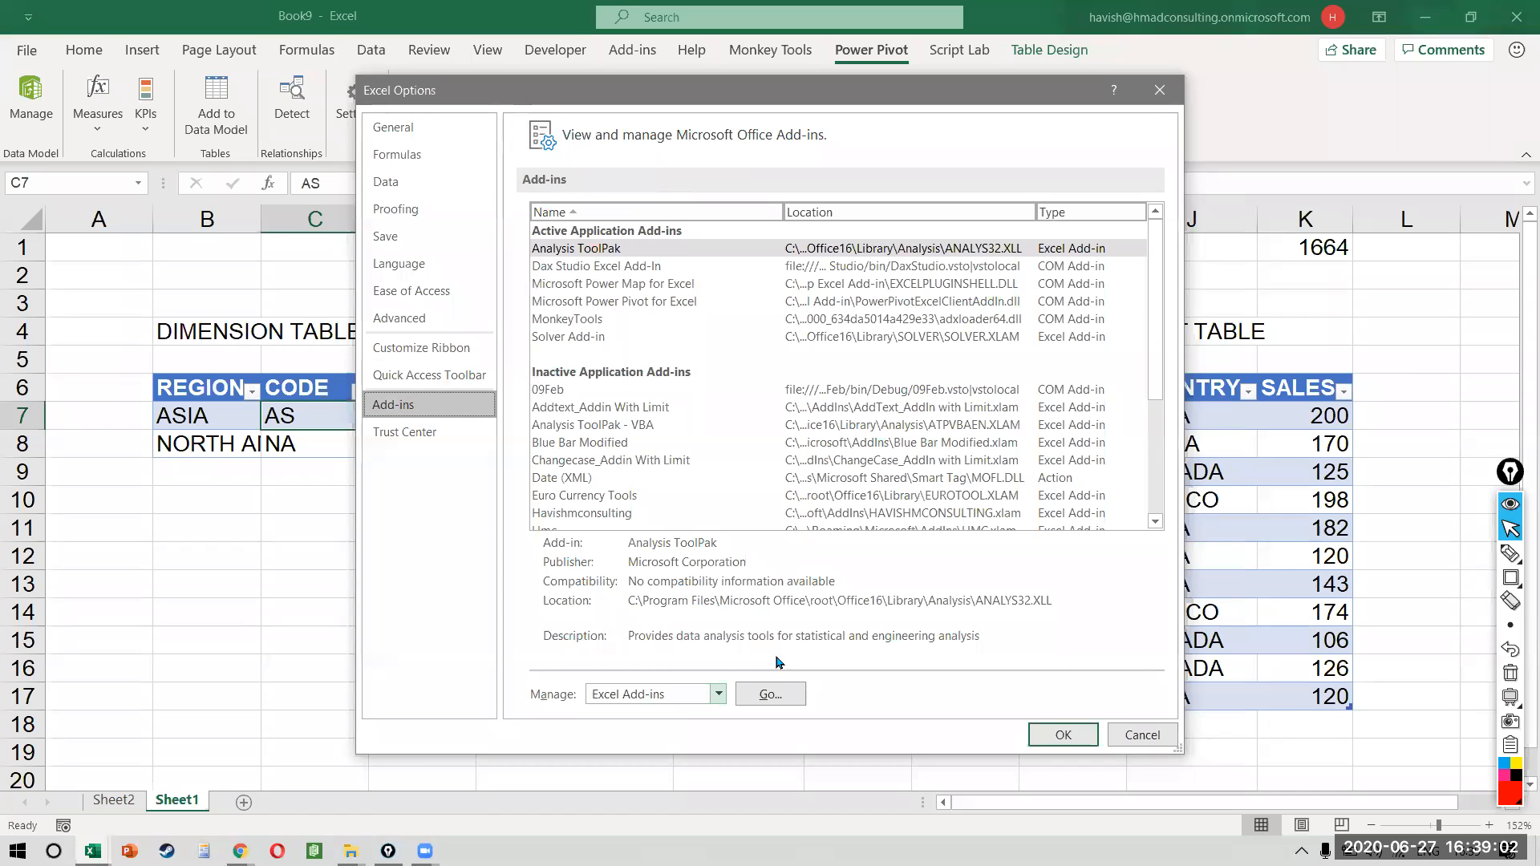
key(Escape)
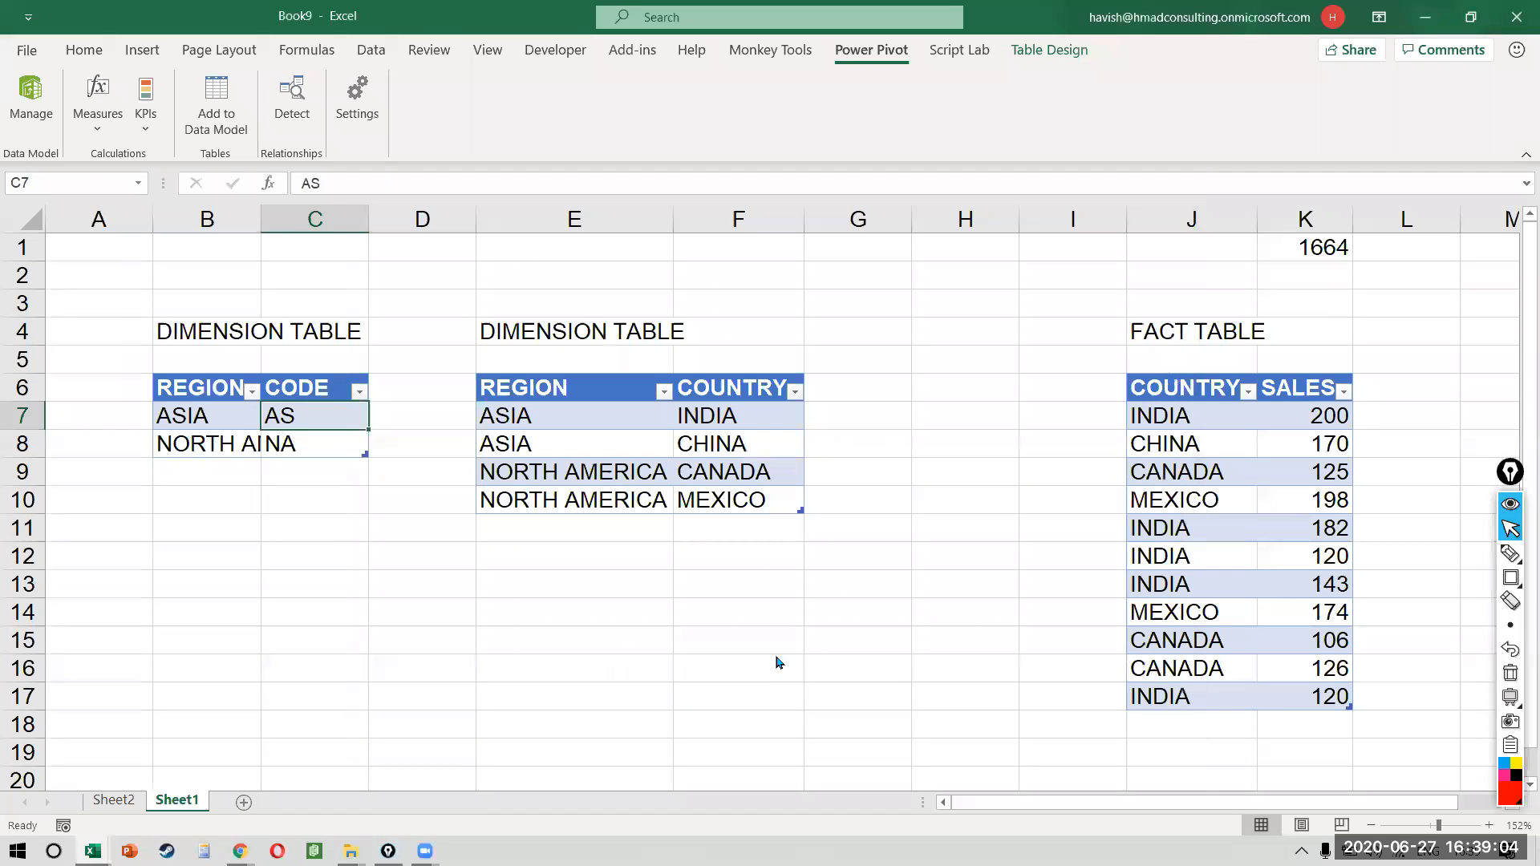
- Switch to Chrome, search Google for "DOWNLOAD POWER PIVOT" and open Microsoft's PowerPivot for Excel 2010 download page
key(alt+Tab)
key(alt+Tab)
key(alt+Tab)
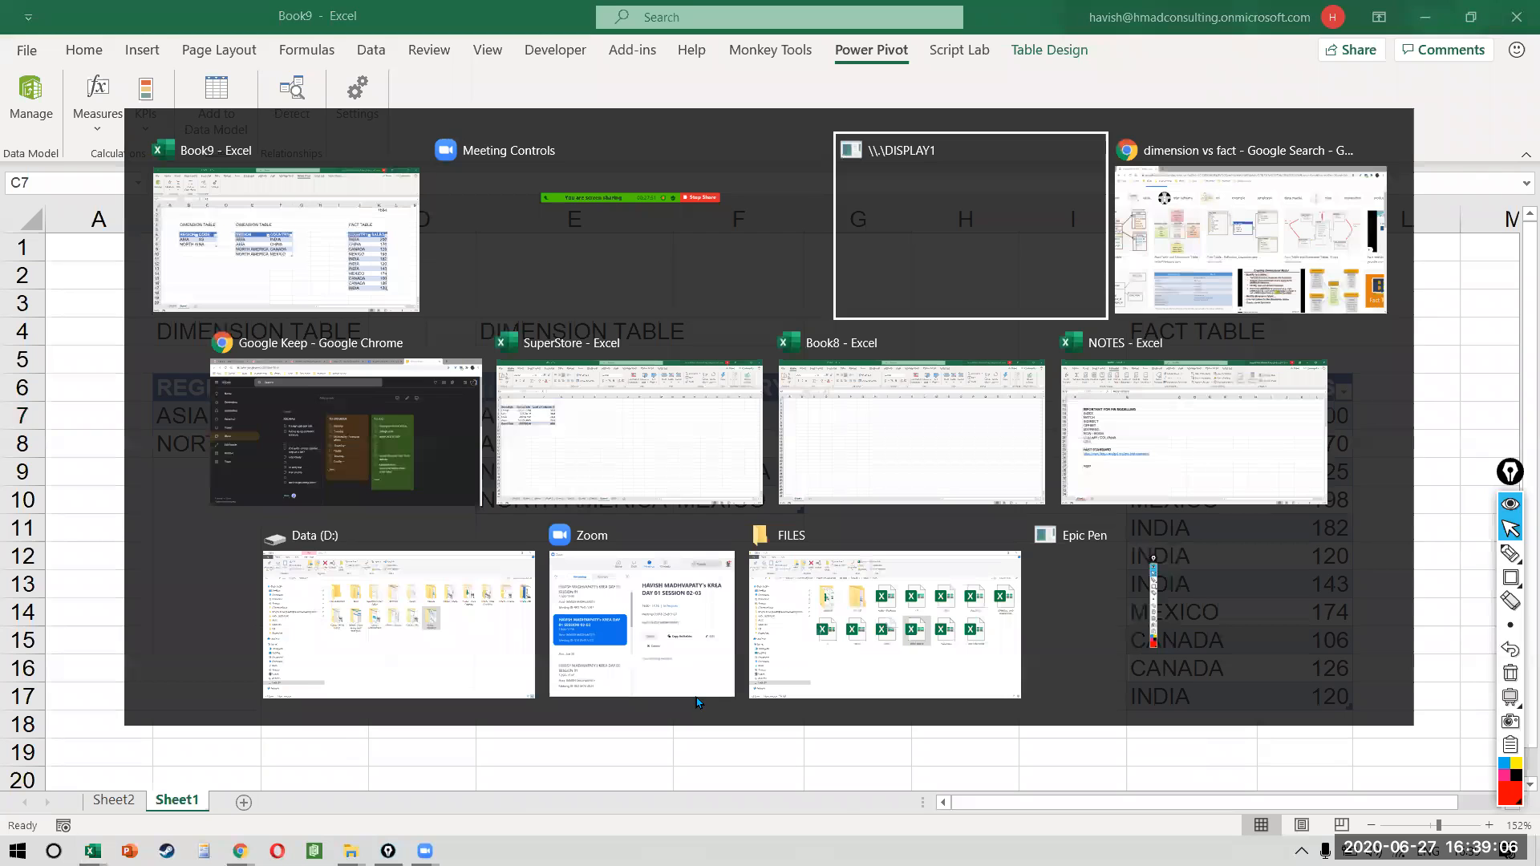
key(ctrl+l)
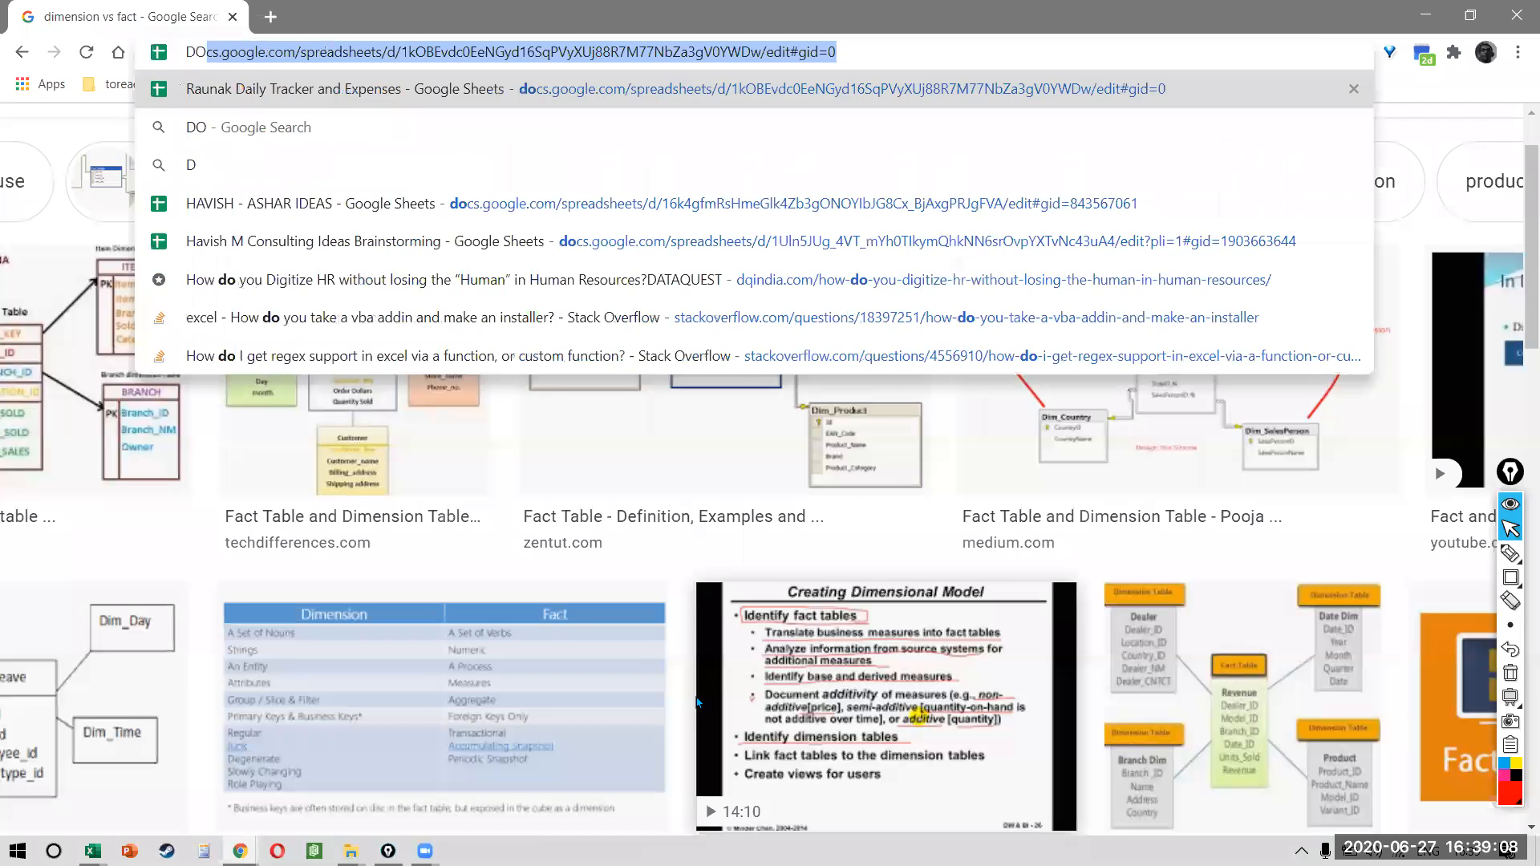
text(DOWNLOAD POWER PIVOT)
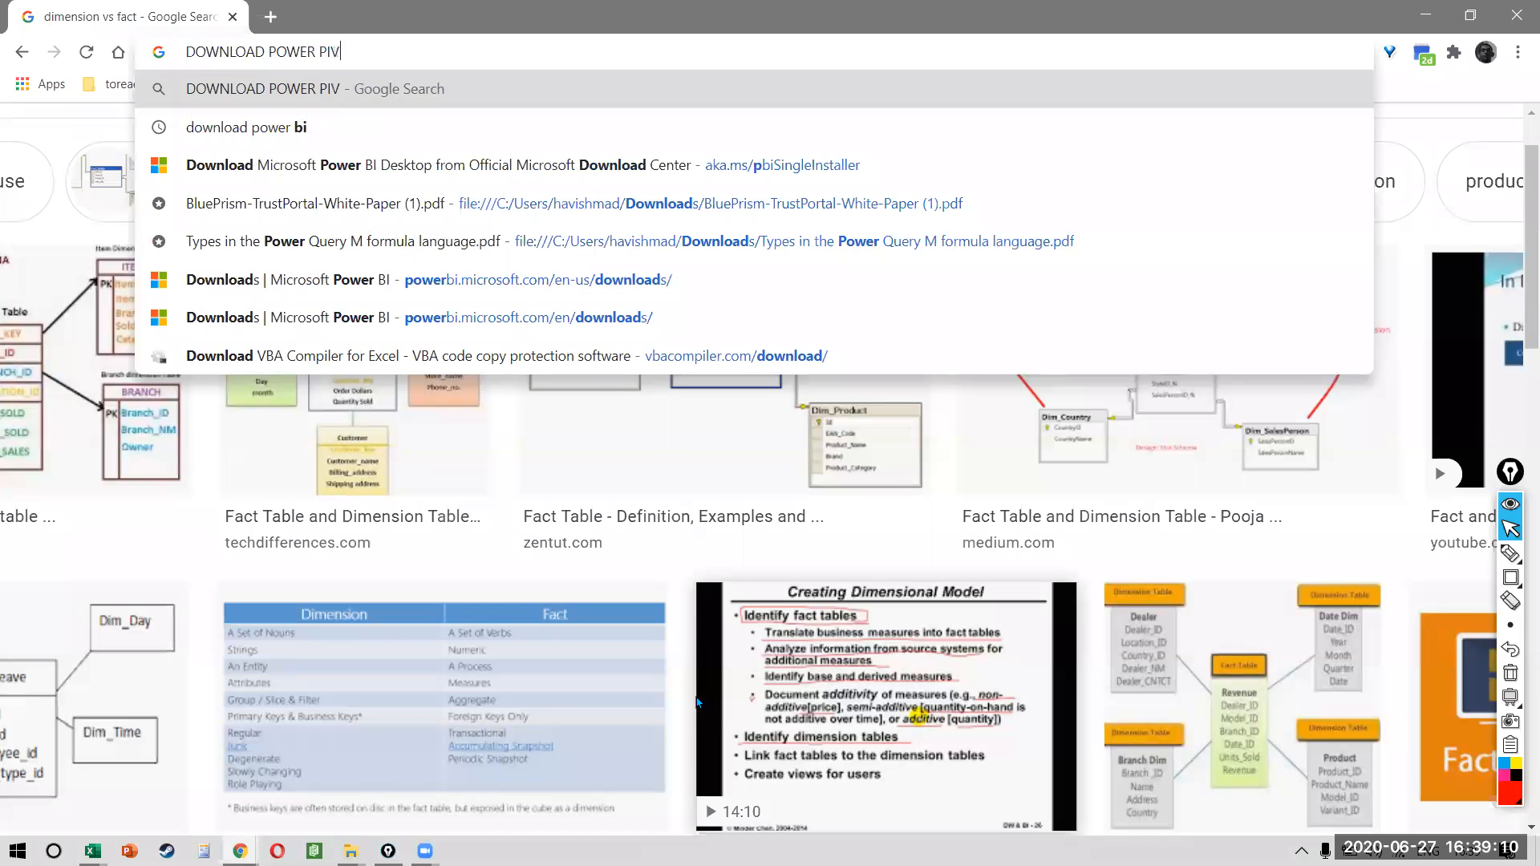
key(Return)
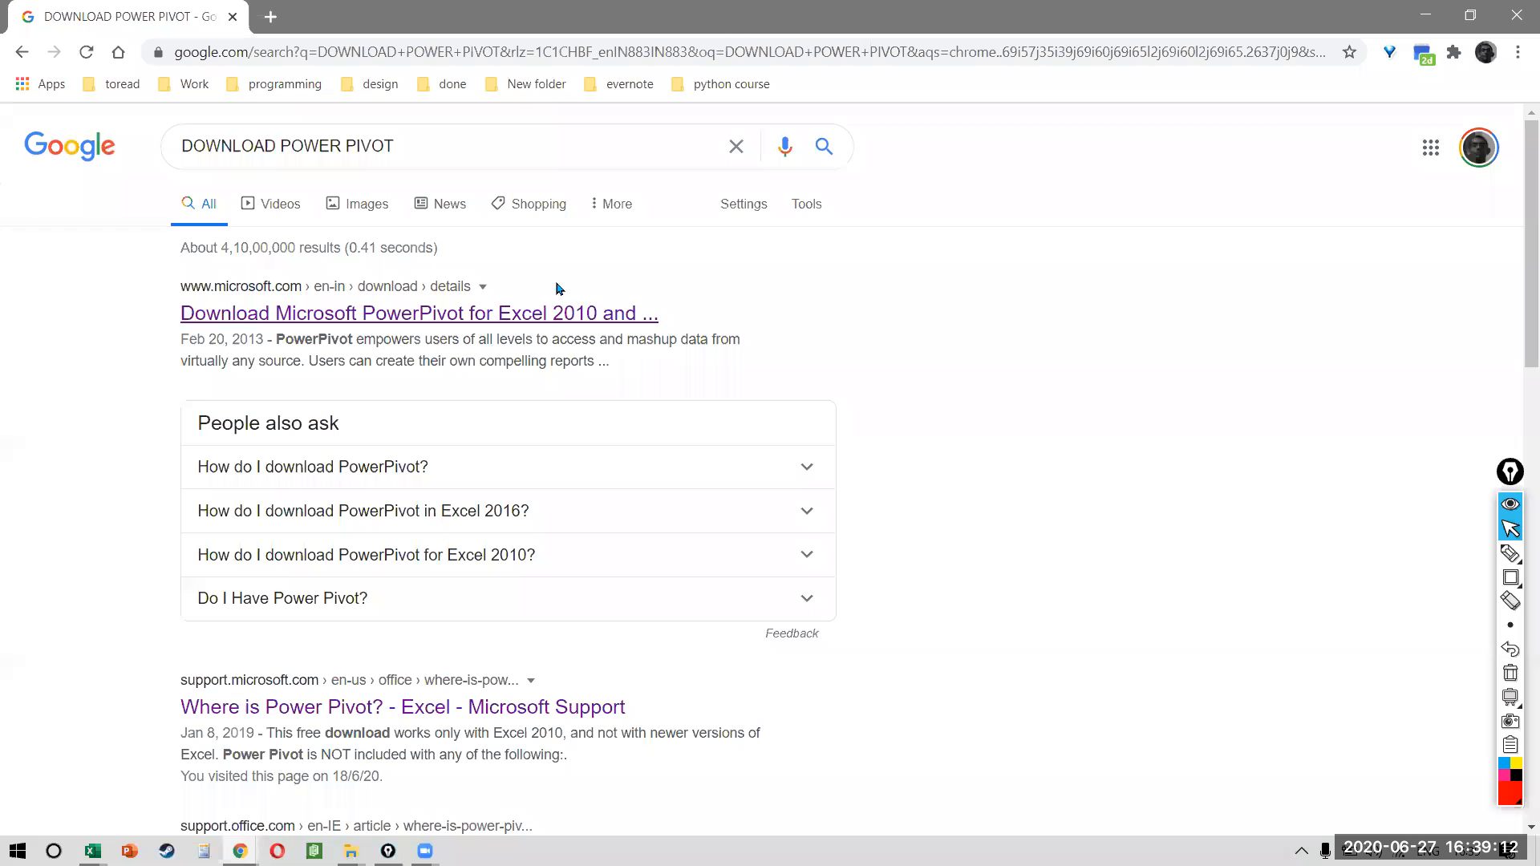
click(552, 313)
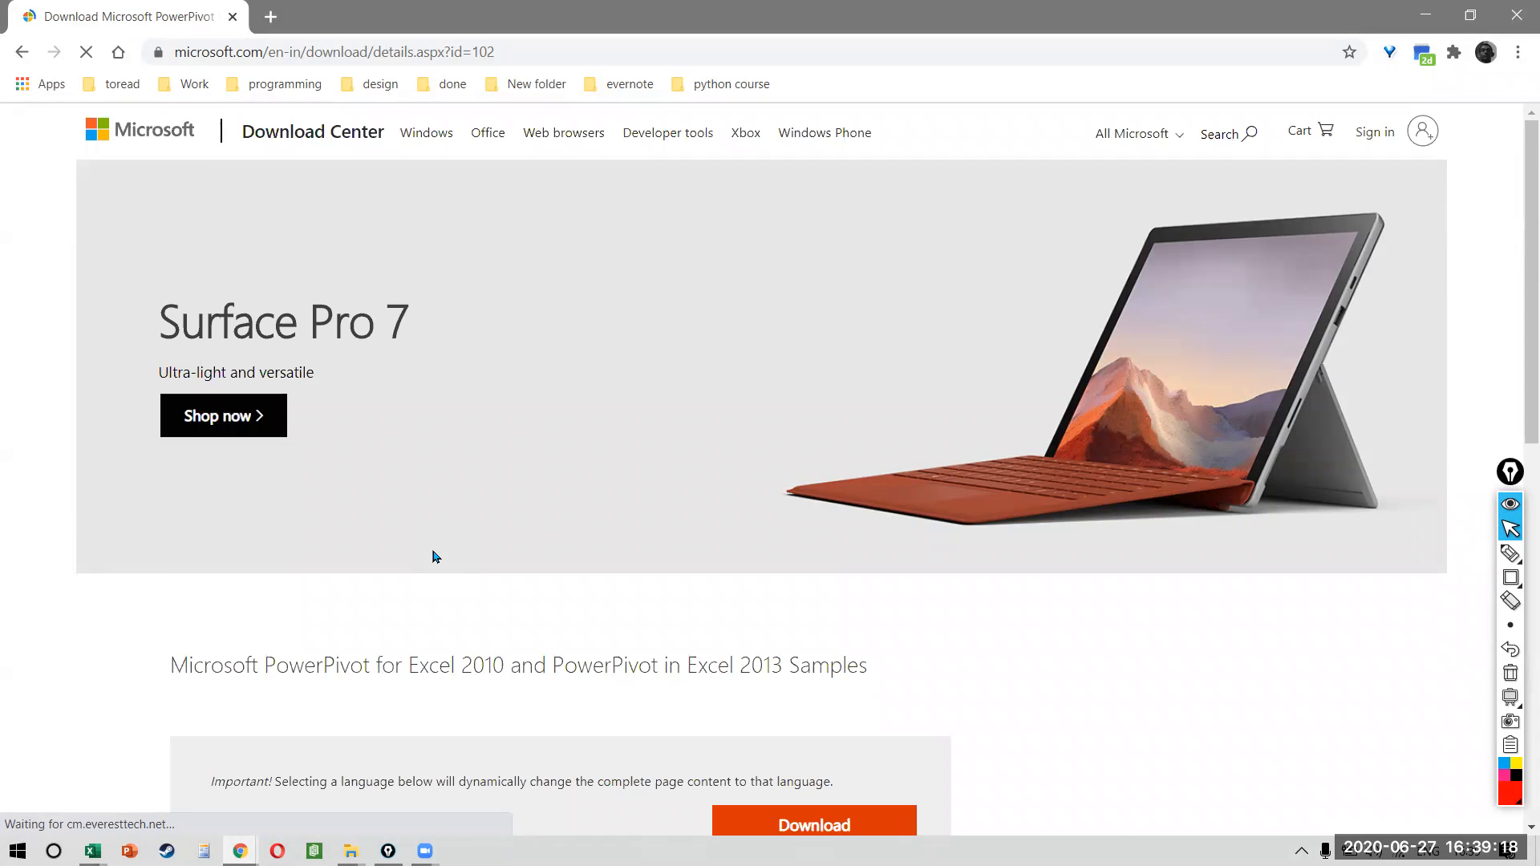
- Return to the Google results, open the Office support article "Where is Power Pivot?" and review the Office products that include Power Pivot
scroll(435, 556, down, 5)
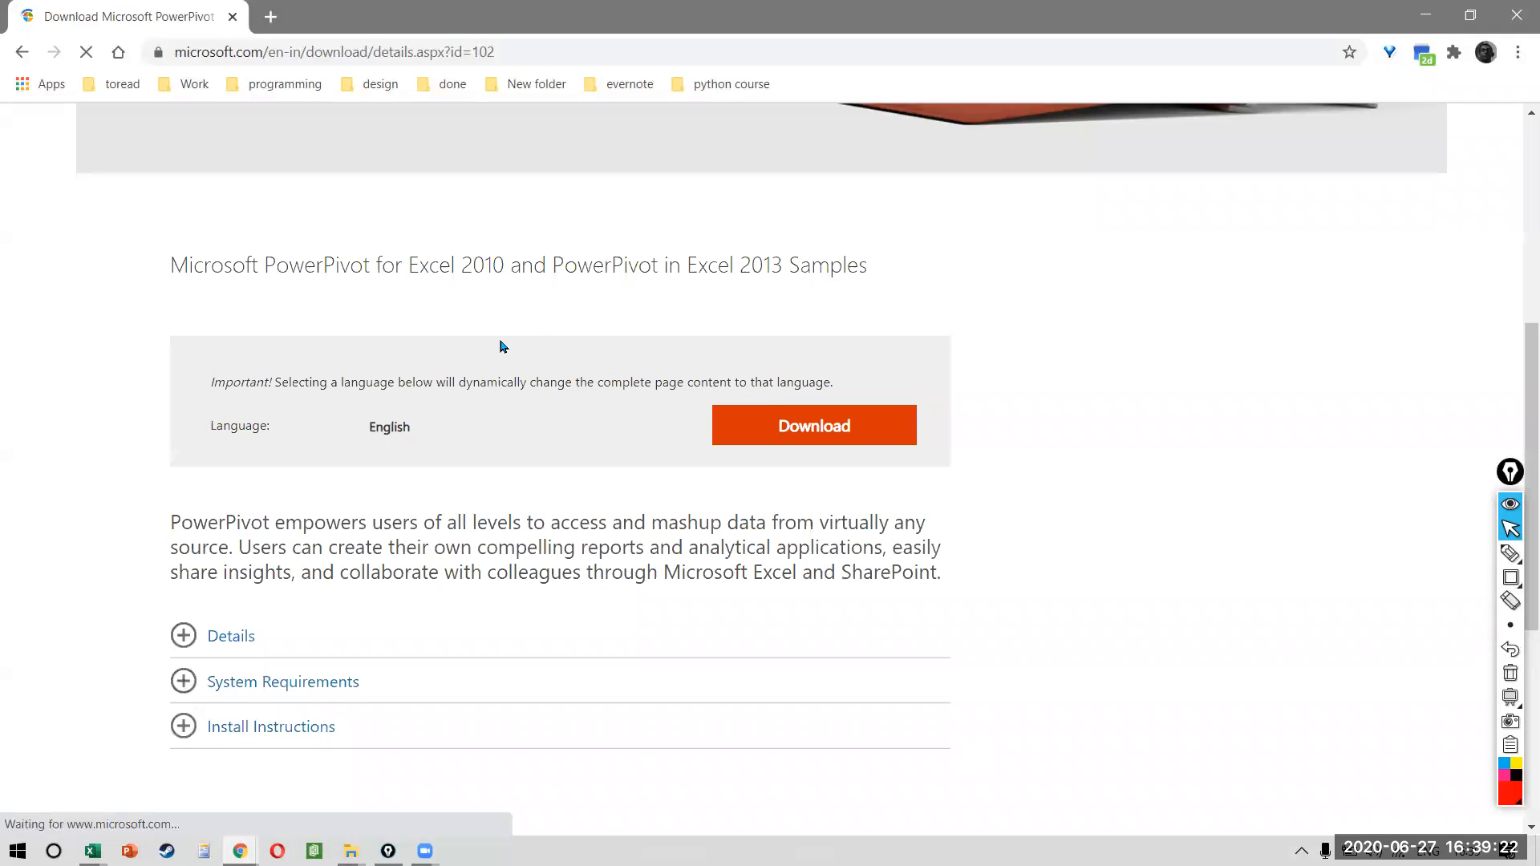
key(alt+Left)
scroll(591, 509, down, 3)
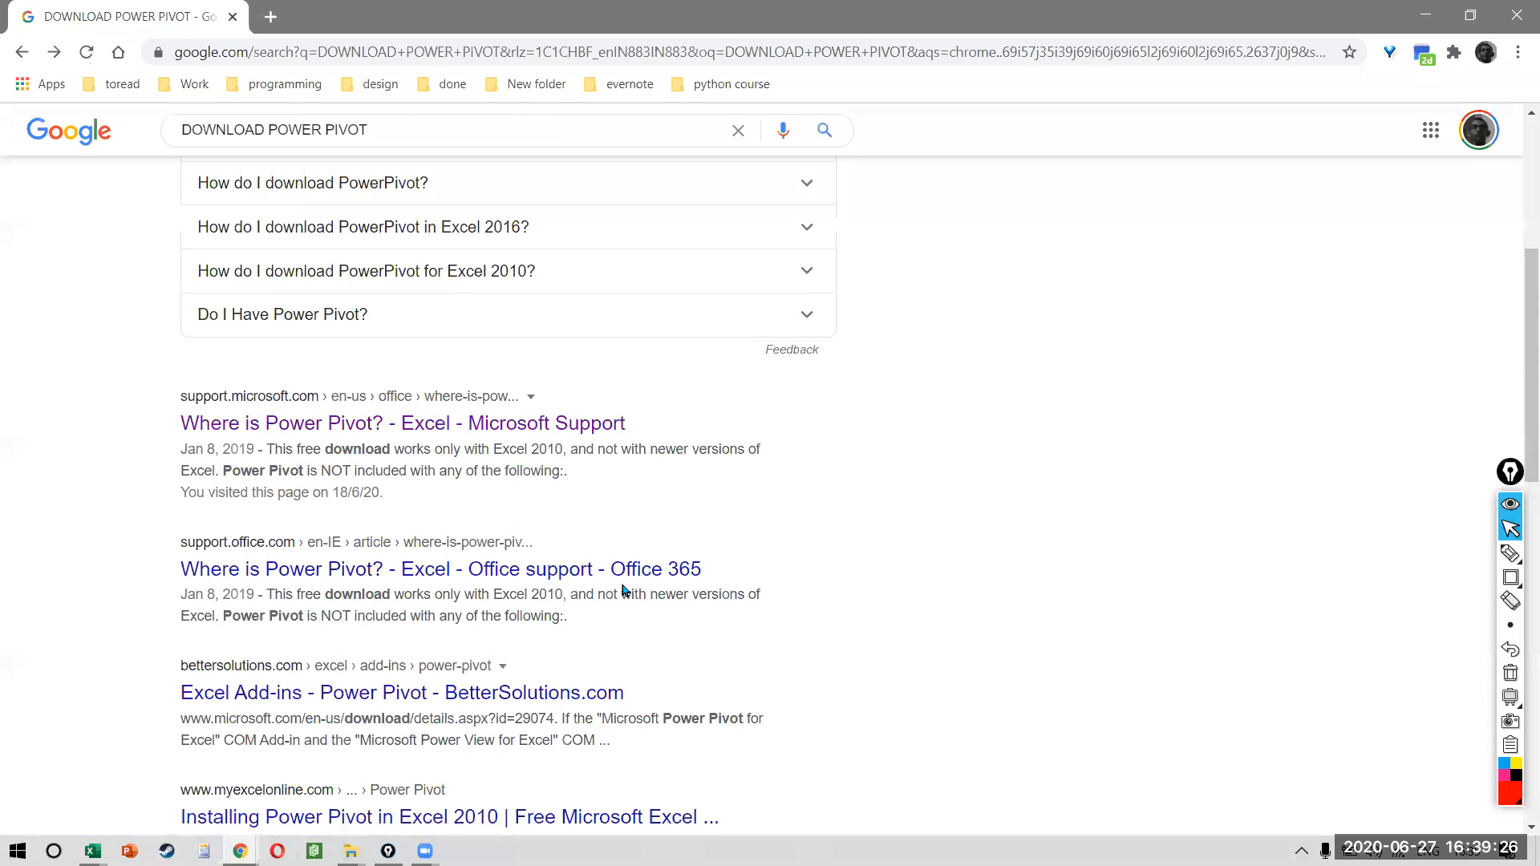
click(597, 571)
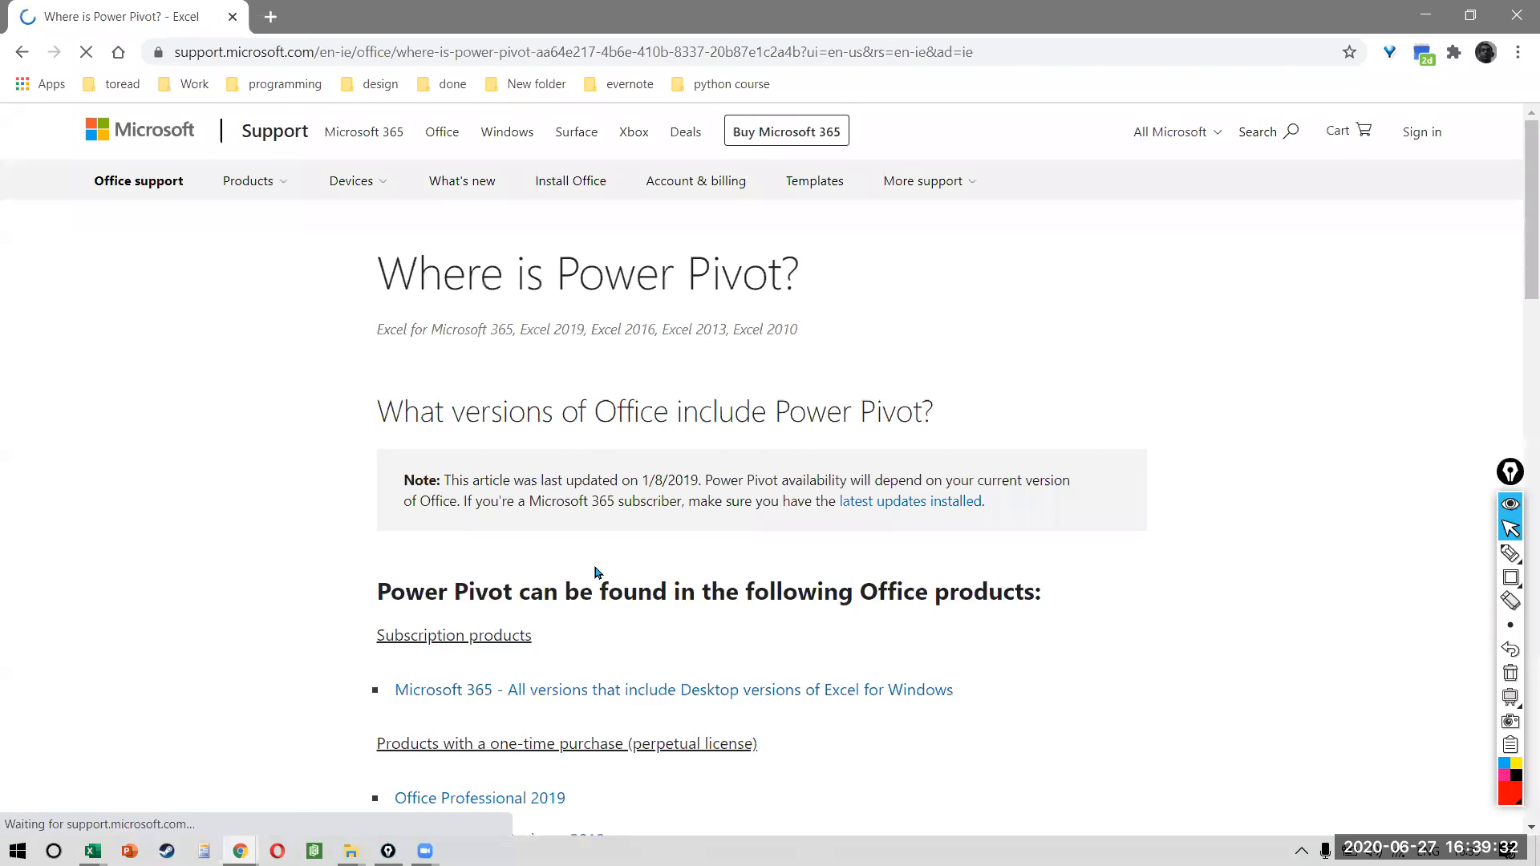
scroll(597, 573, down, 1)
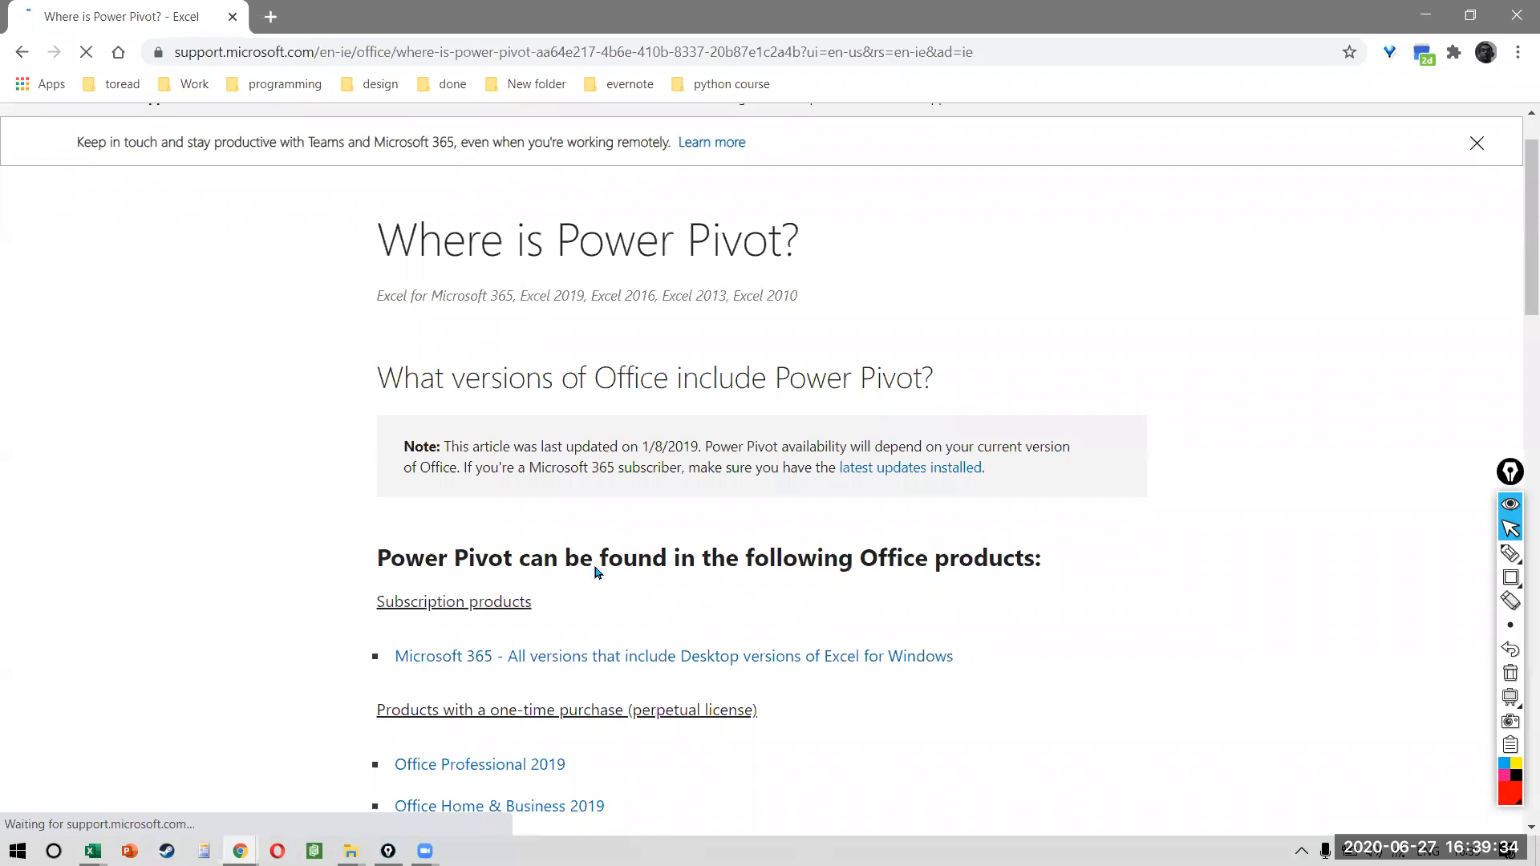
scroll(596, 564, down, 4)
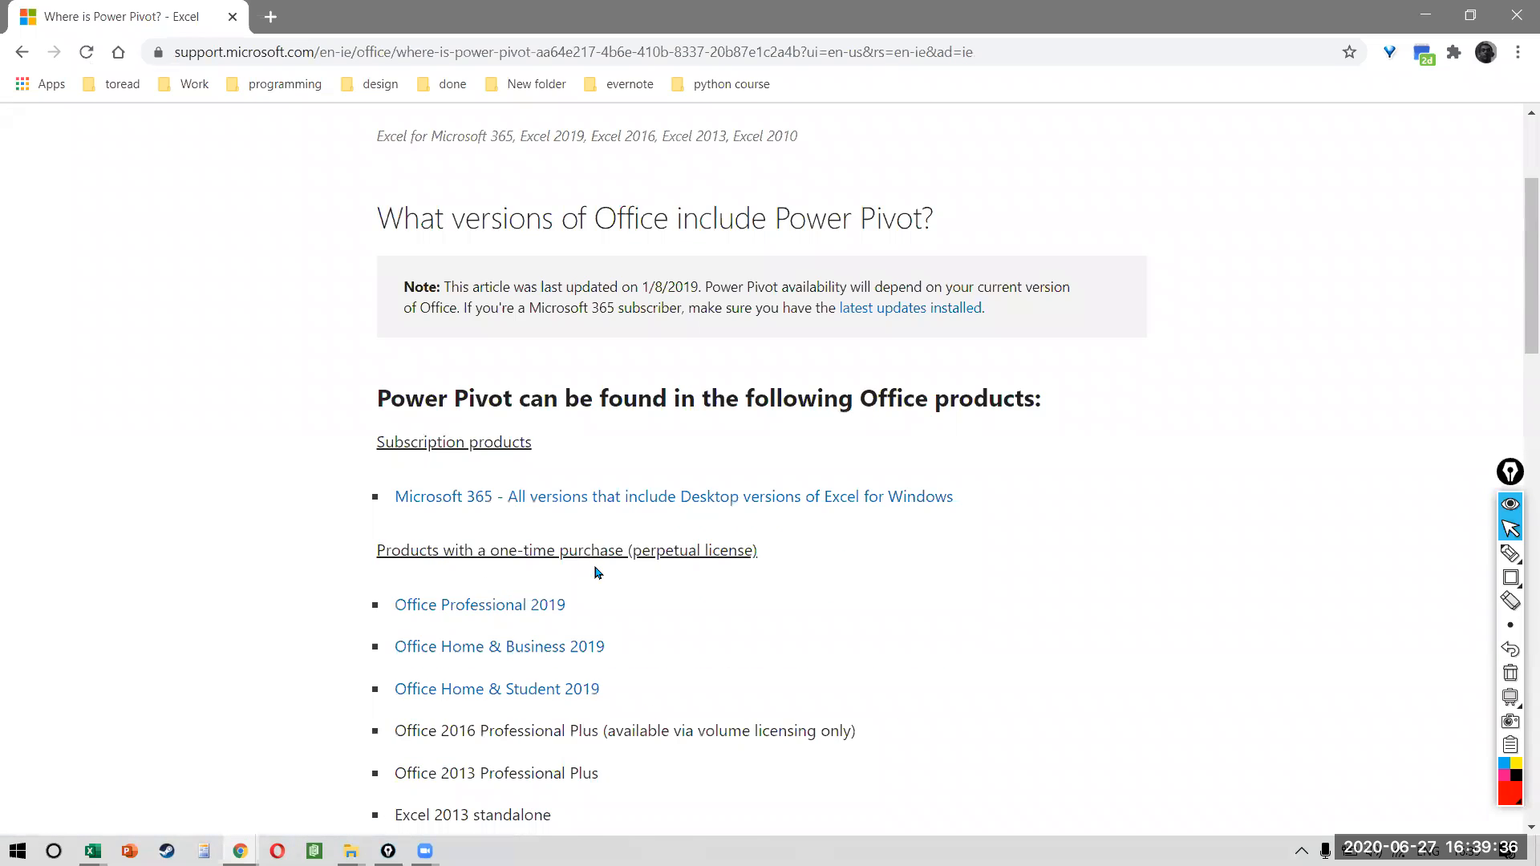
scroll(597, 572, down, 1)
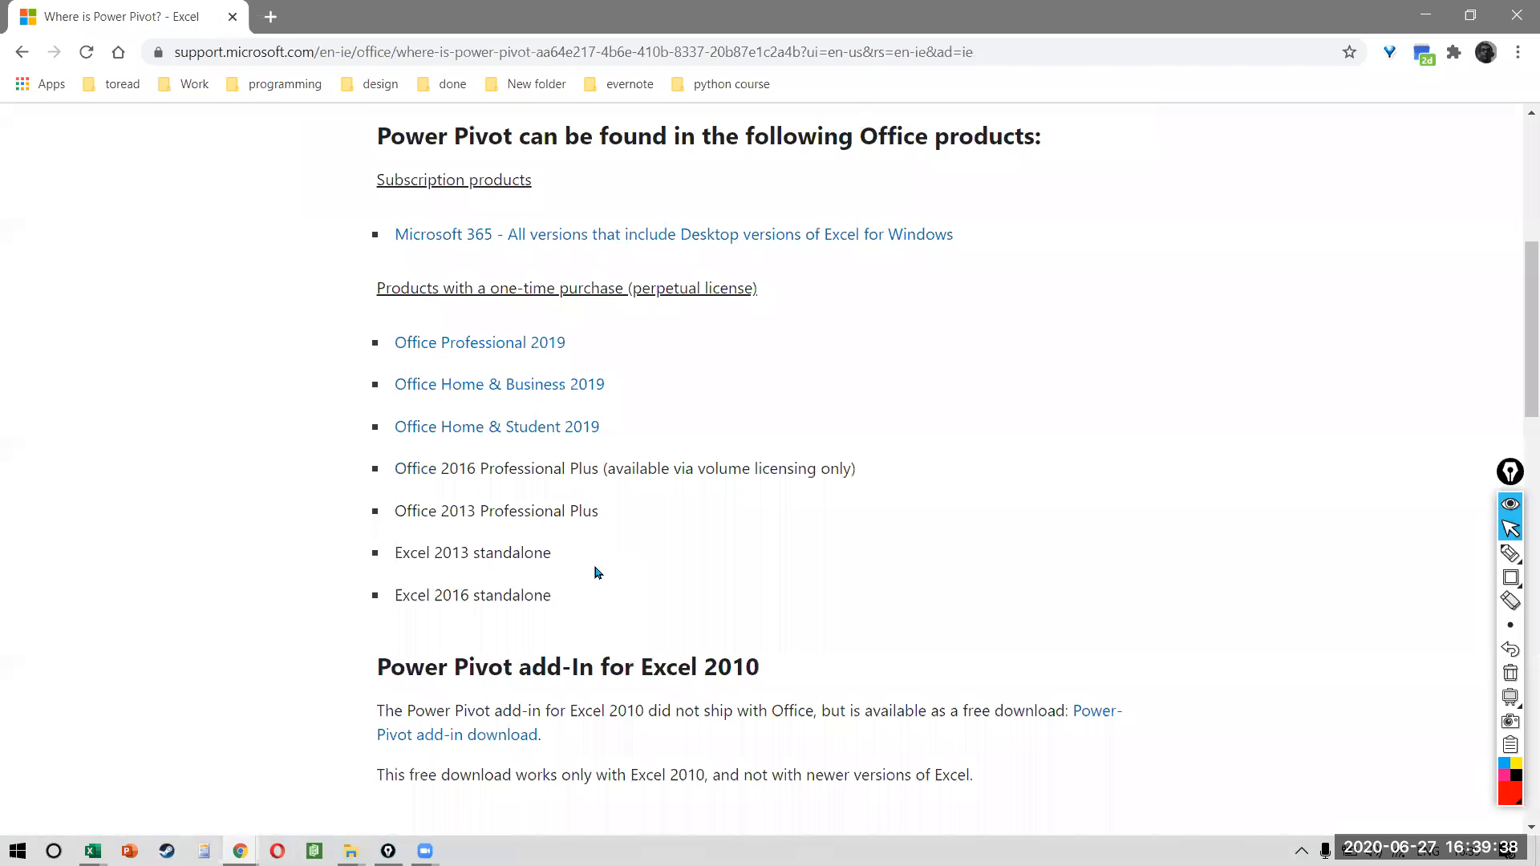
key(ctrl+shift+r)
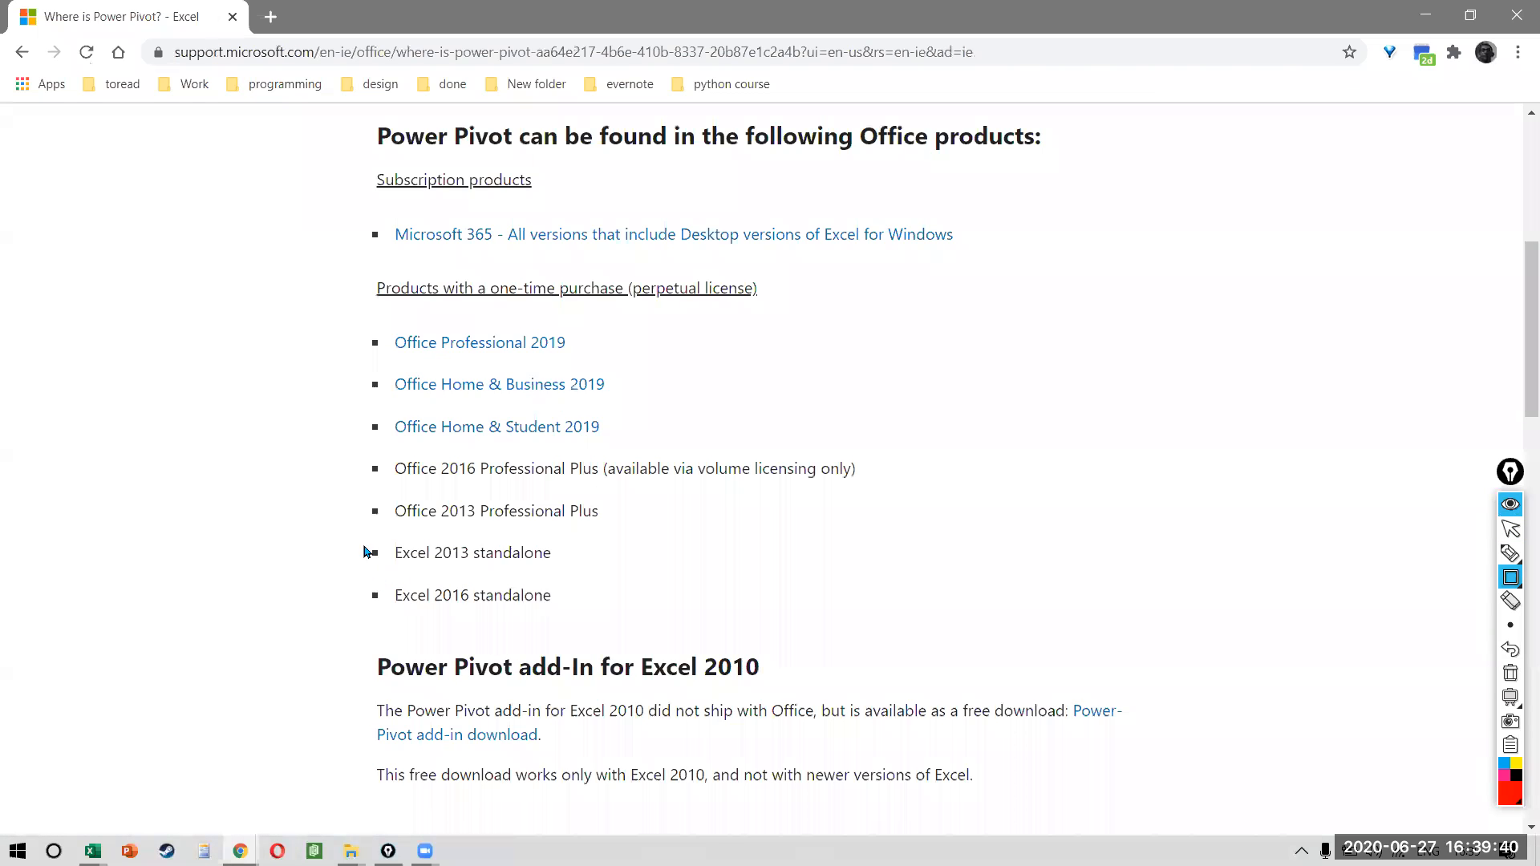
key(ctrl+shift+l)
drag(343, 485, 644, 537)
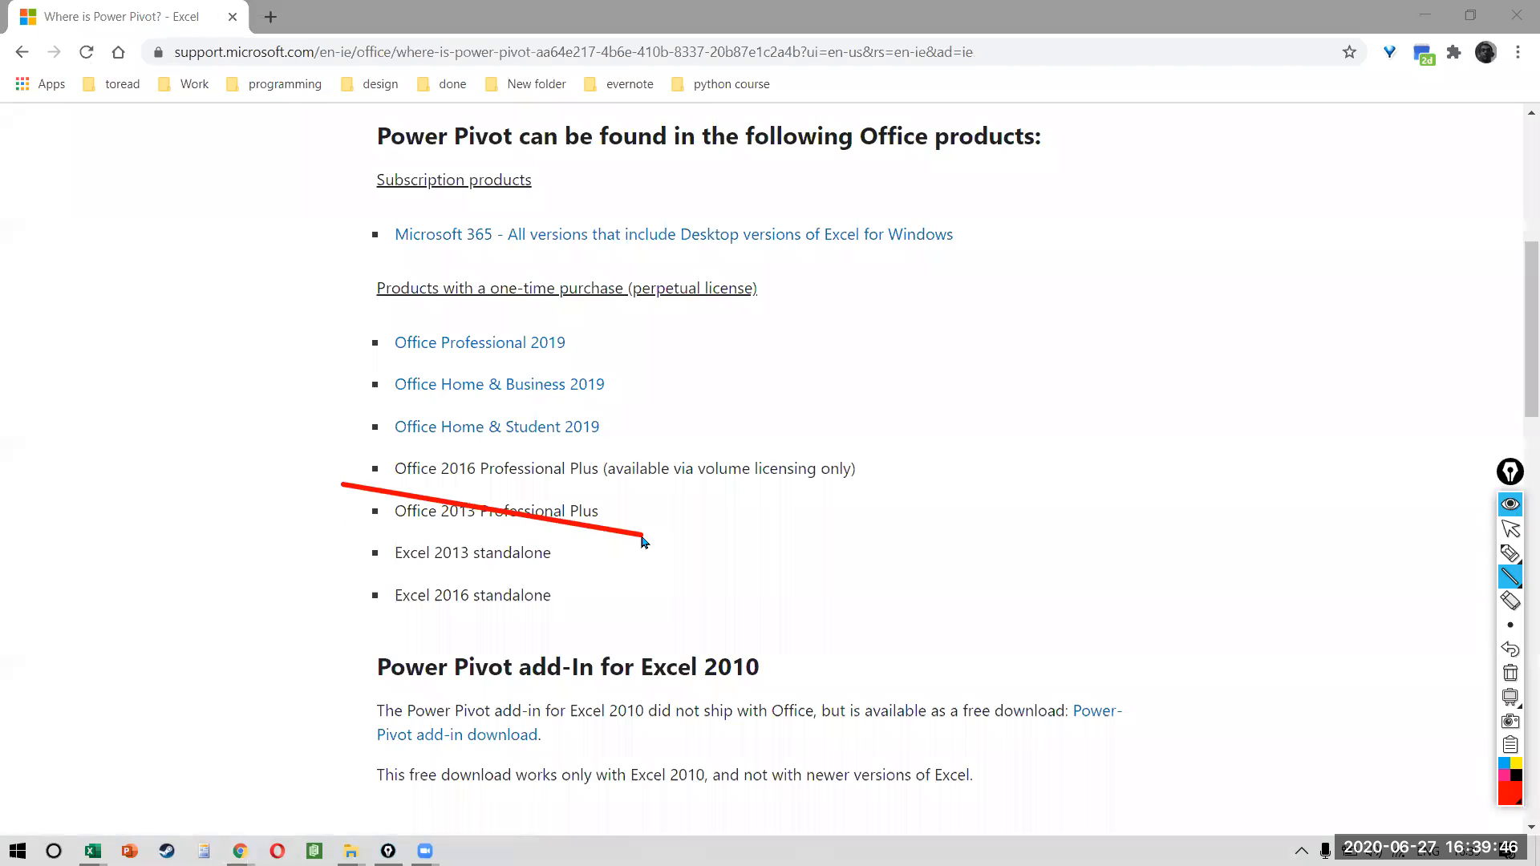
key(ctrl+z)
- Mark the Office 2013 Professional Plus, Excel 2013 and 2016 standalone, and Office 2019 entries with red rectangles, and clear the markings
key(r)
mouse_move(346, 498)
mouse_down()
mouse_move(640, 540)
mouse_move(630, 575)
mouse_up()
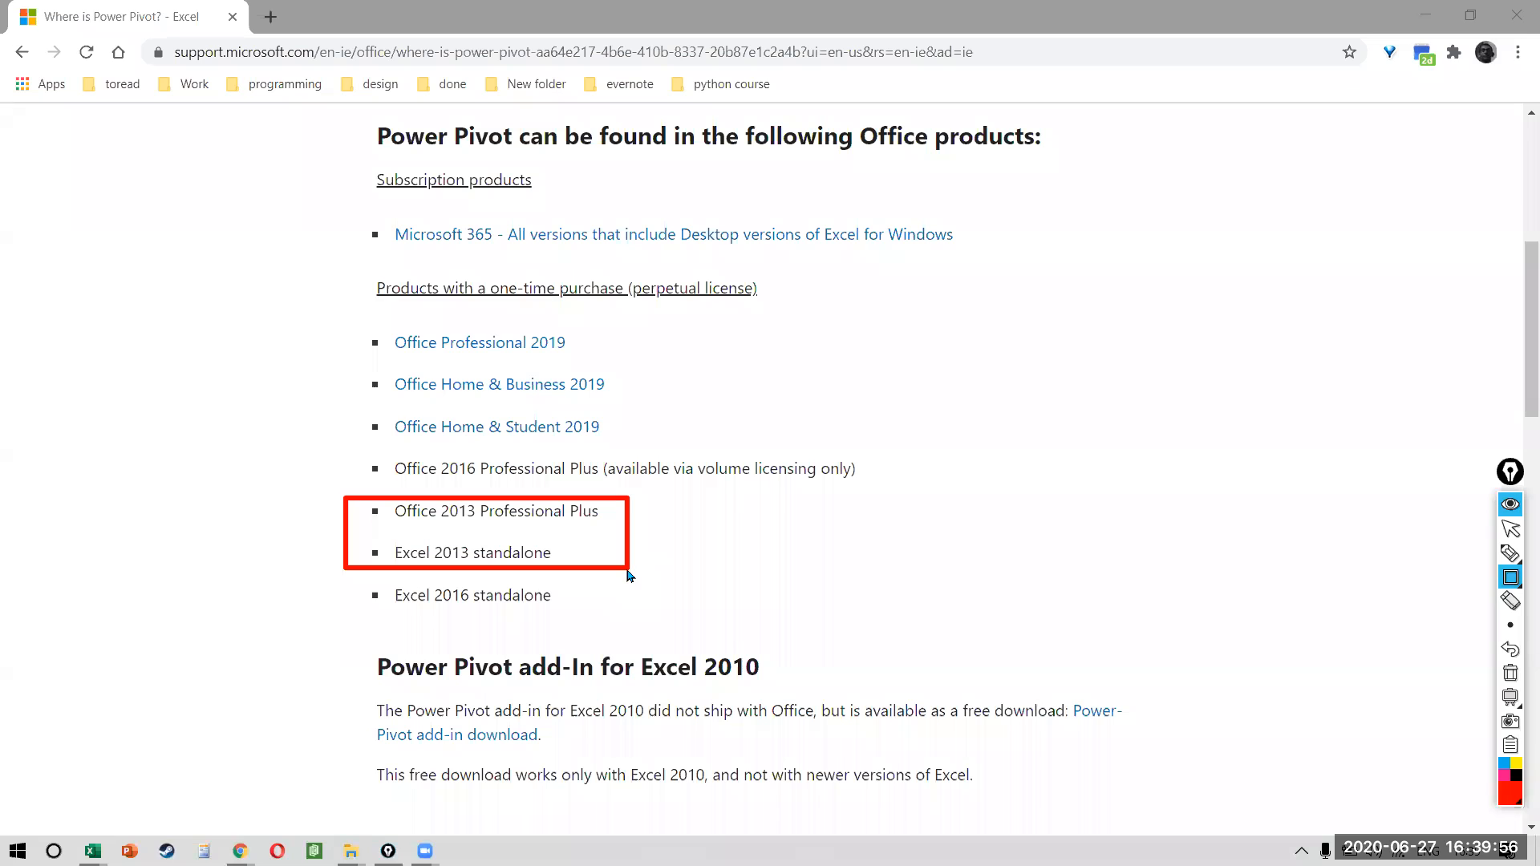
drag(607, 620, 346, 580)
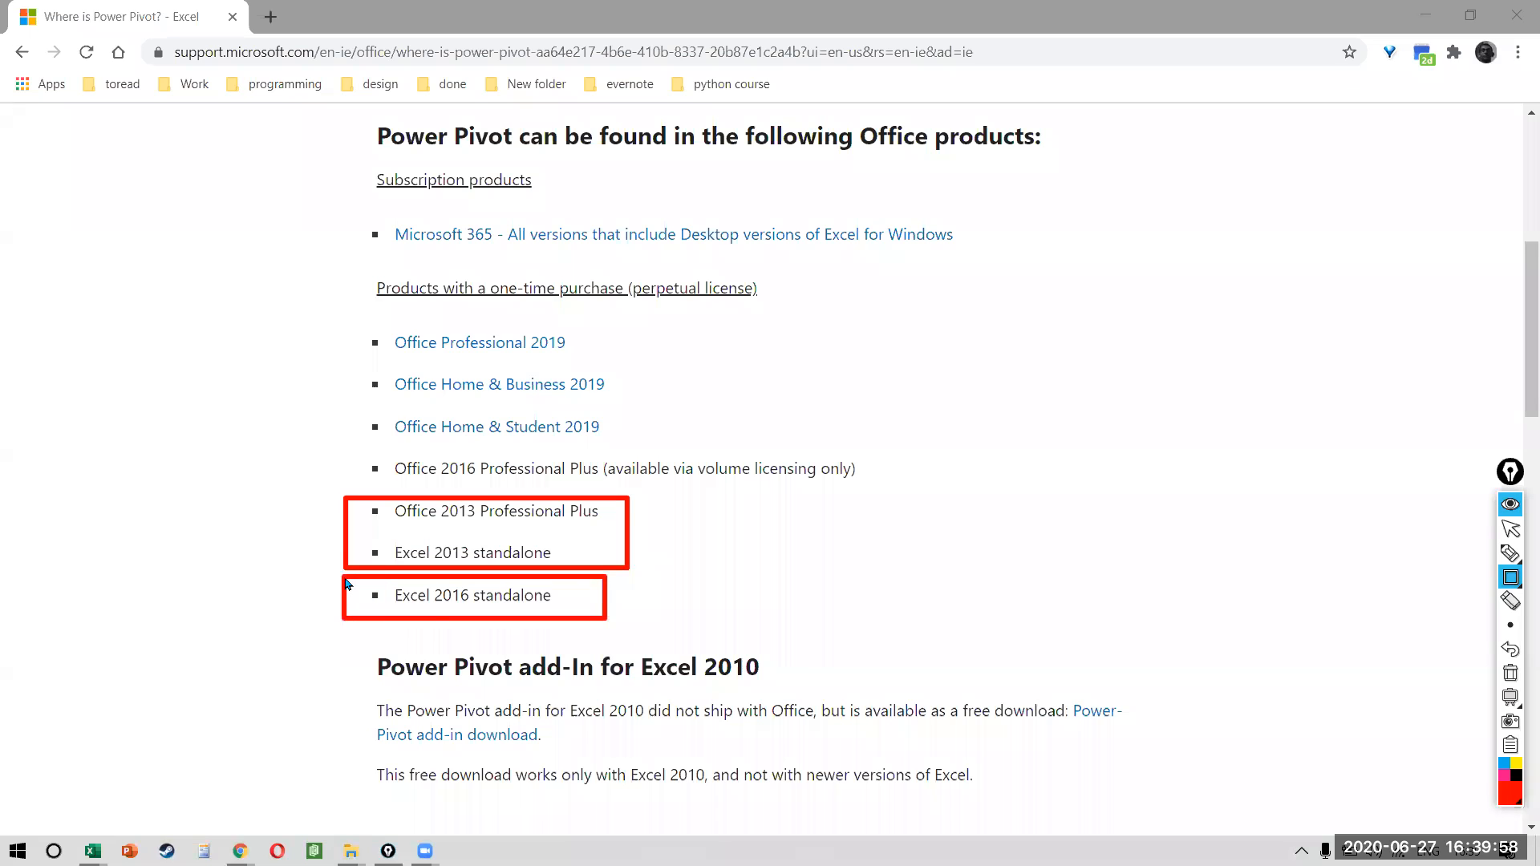
mouse_move(619, 439)
mouse_down()
mouse_move(349, 361)
mouse_move(350, 322)
mouse_up()
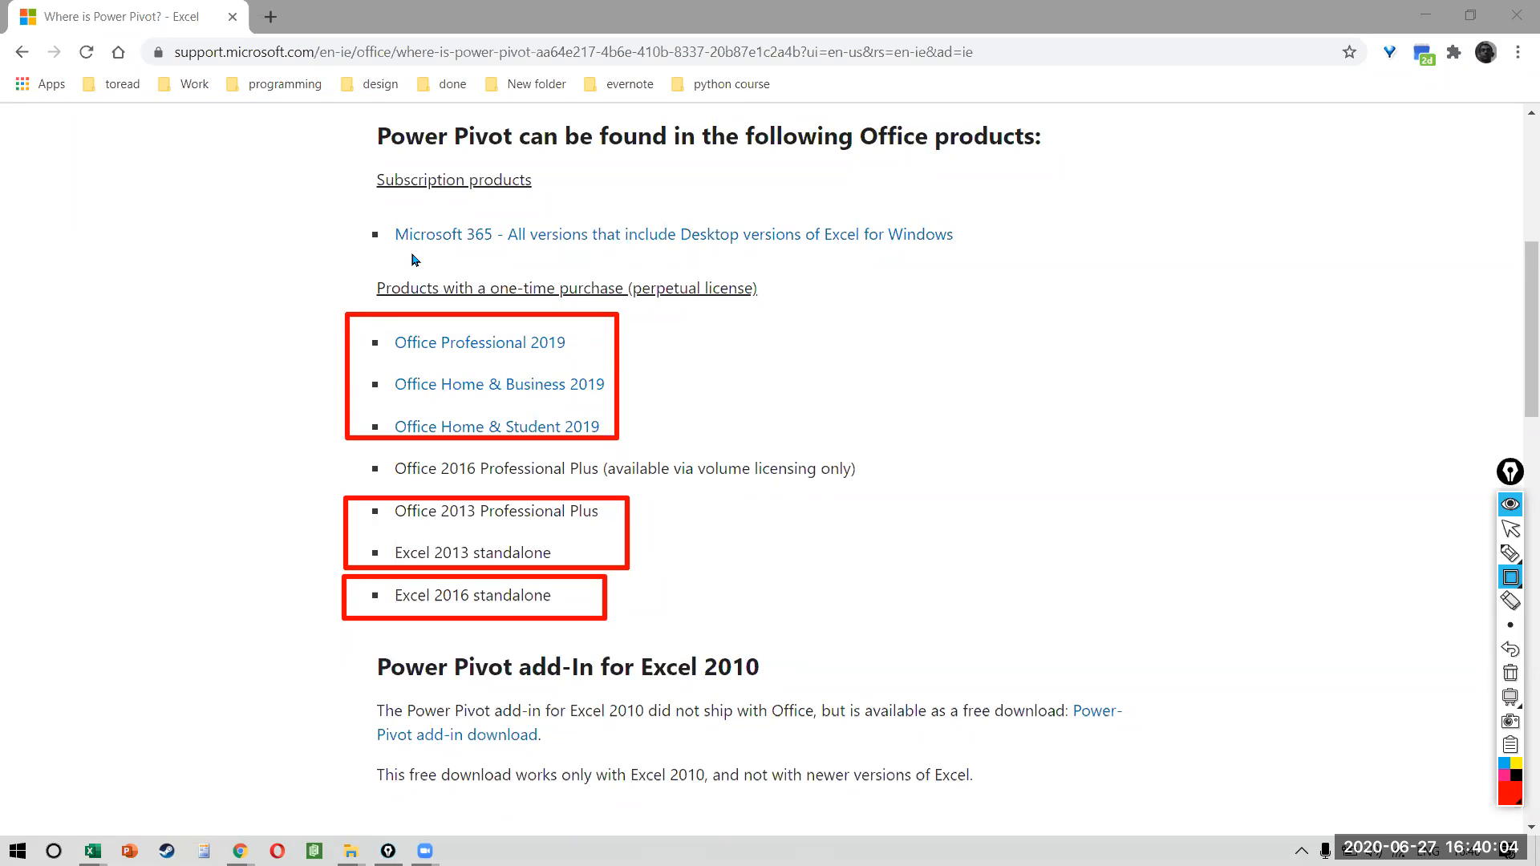
key(Escape)
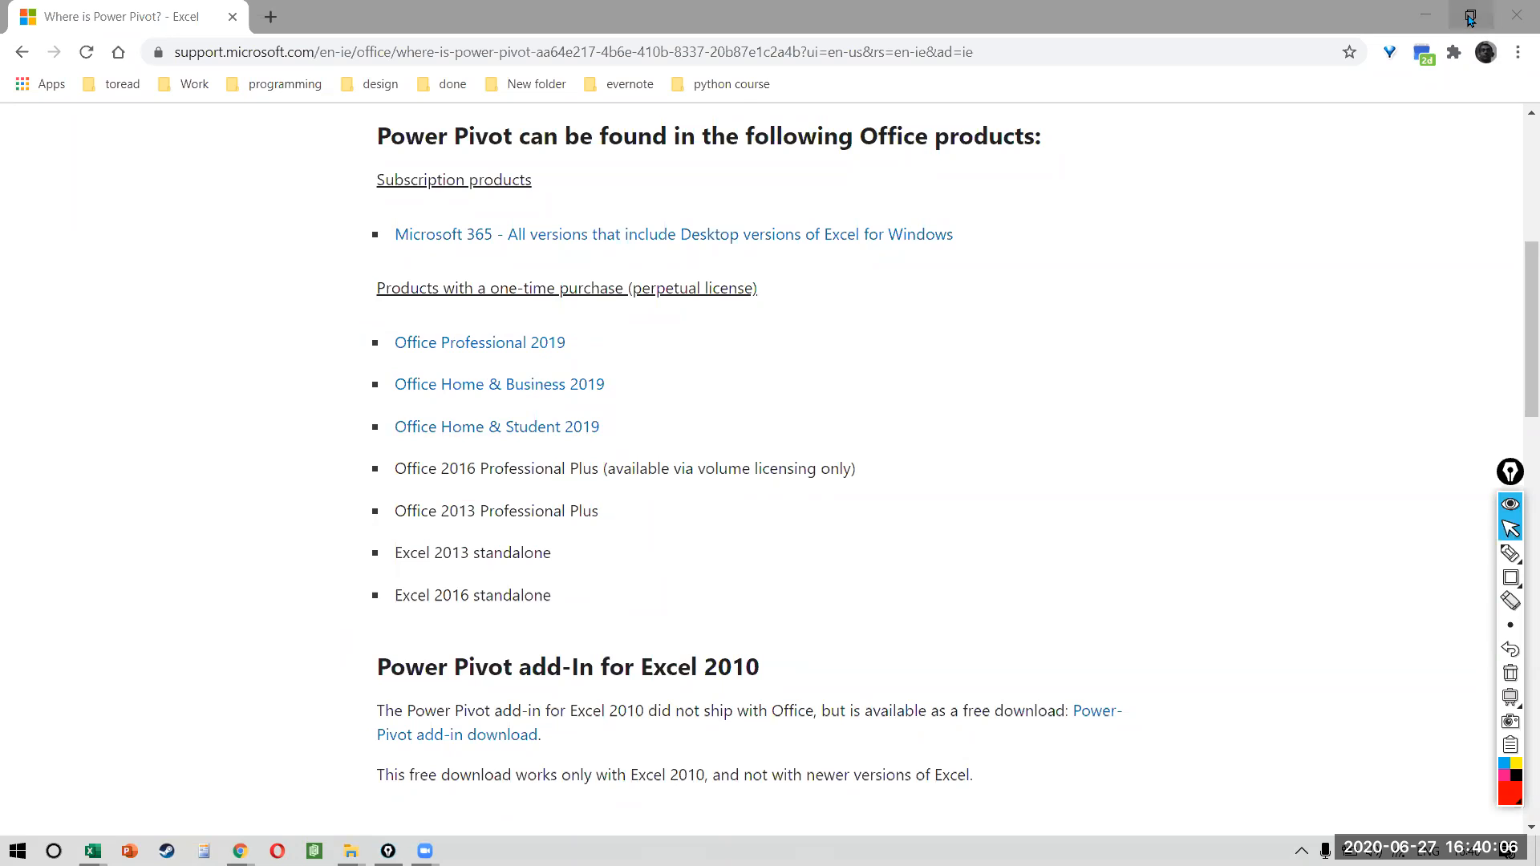
- Examine the article's Excel 2010 add-in download note and its lists of Office products with and without Power Pivot
scroll(1239, 368, down, 2)
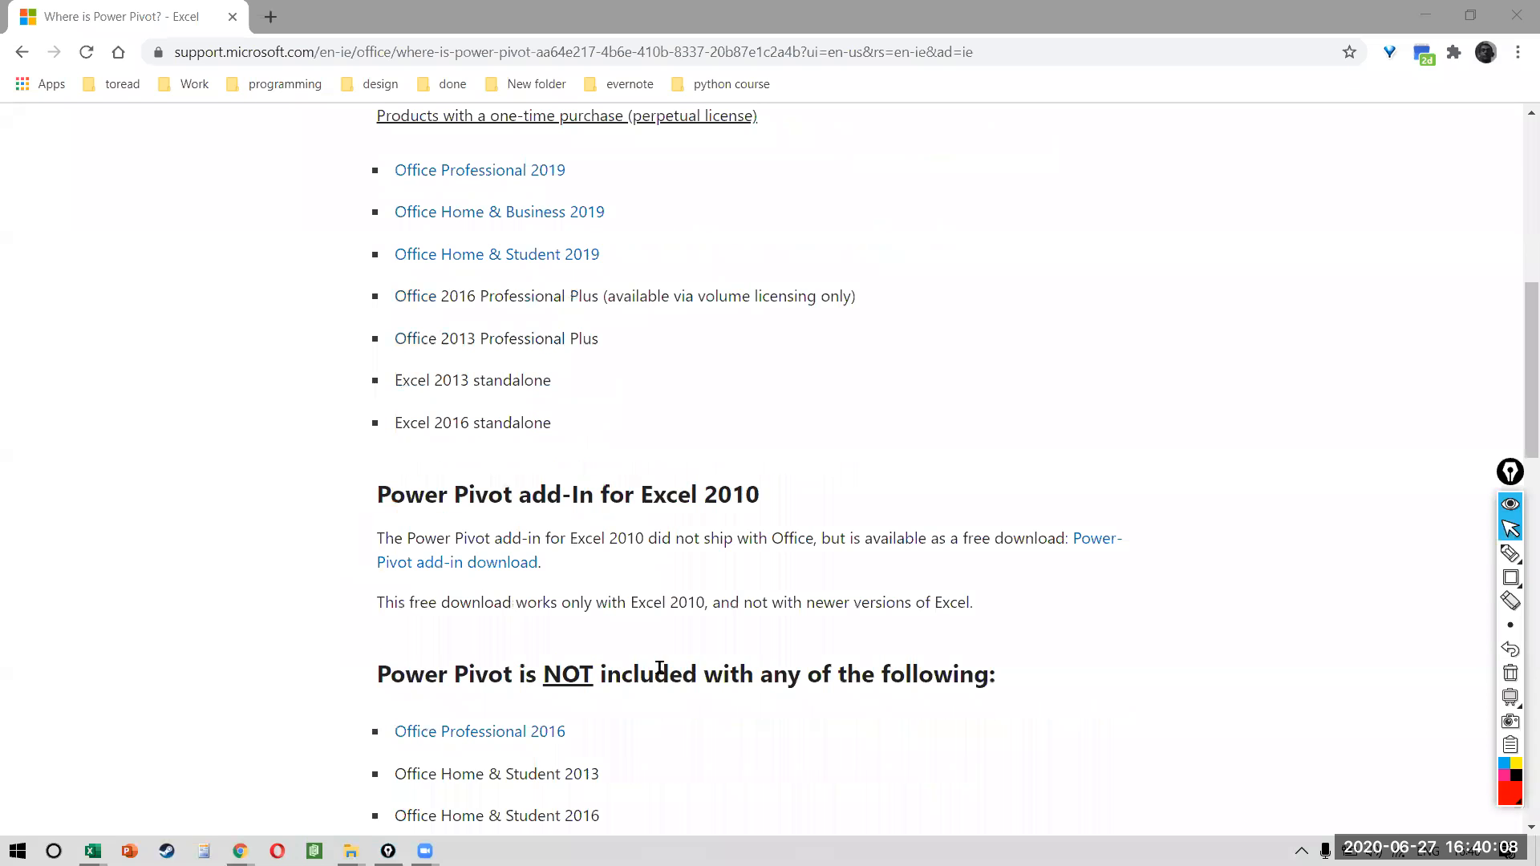
drag(627, 545, 857, 539)
drag(973, 537, 1079, 522)
scroll(1080, 522, down, 4)
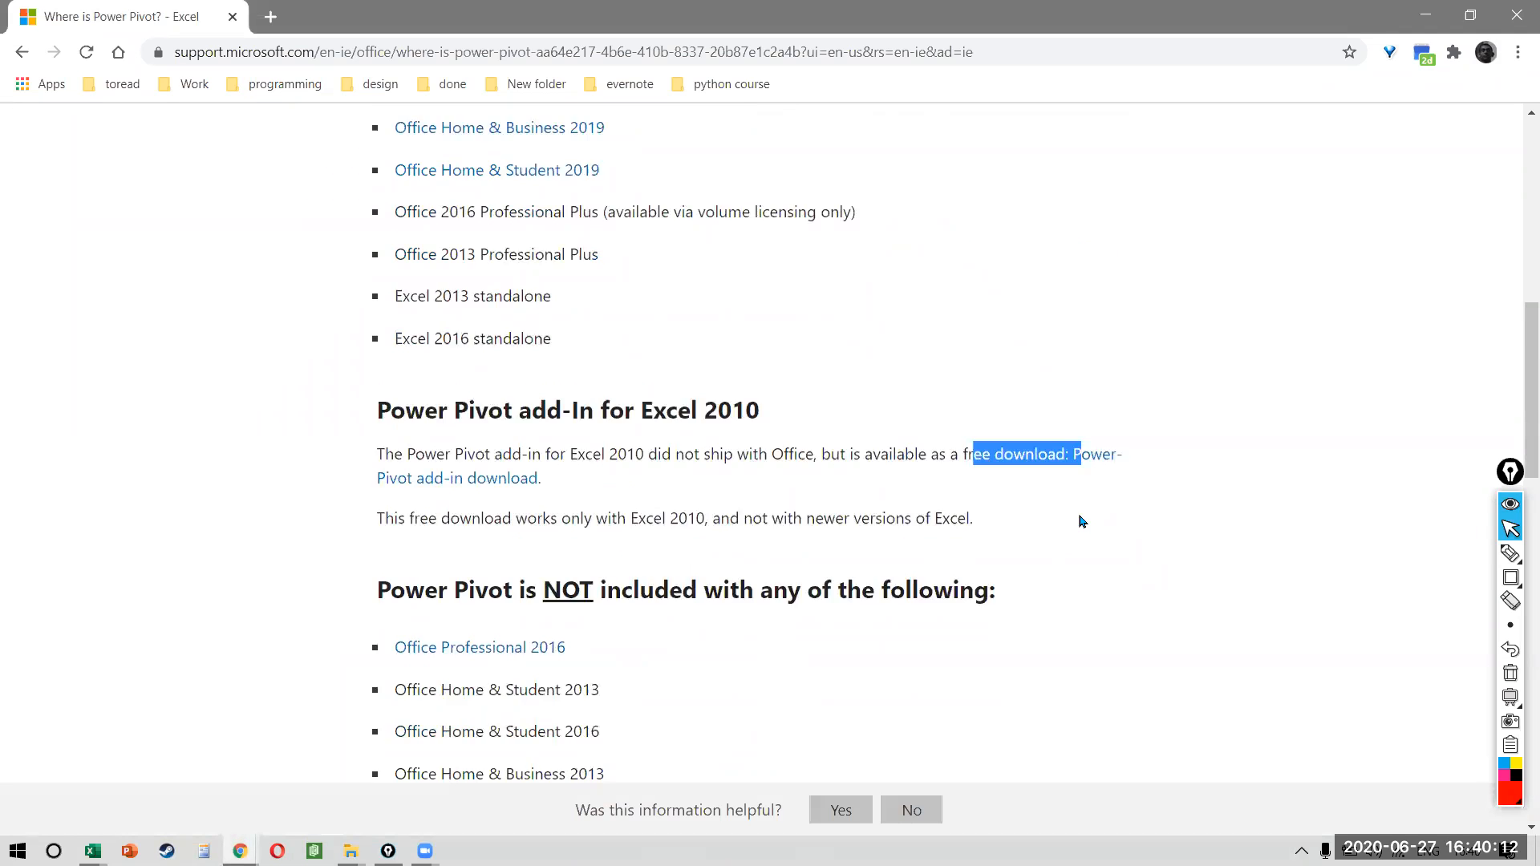
drag(449, 461, 620, 463)
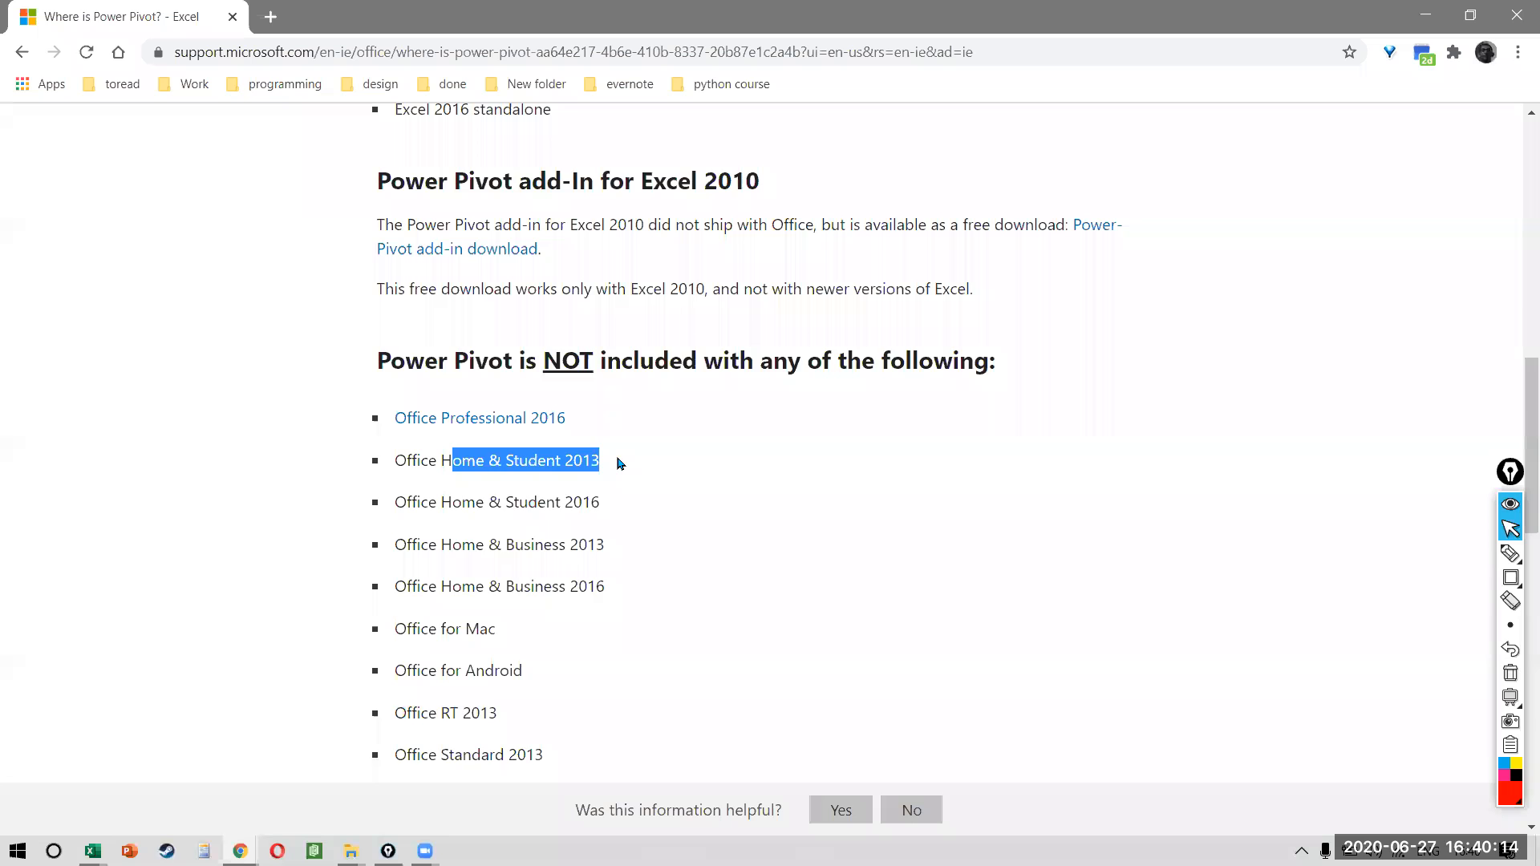
scroll(619, 463, down, 2)
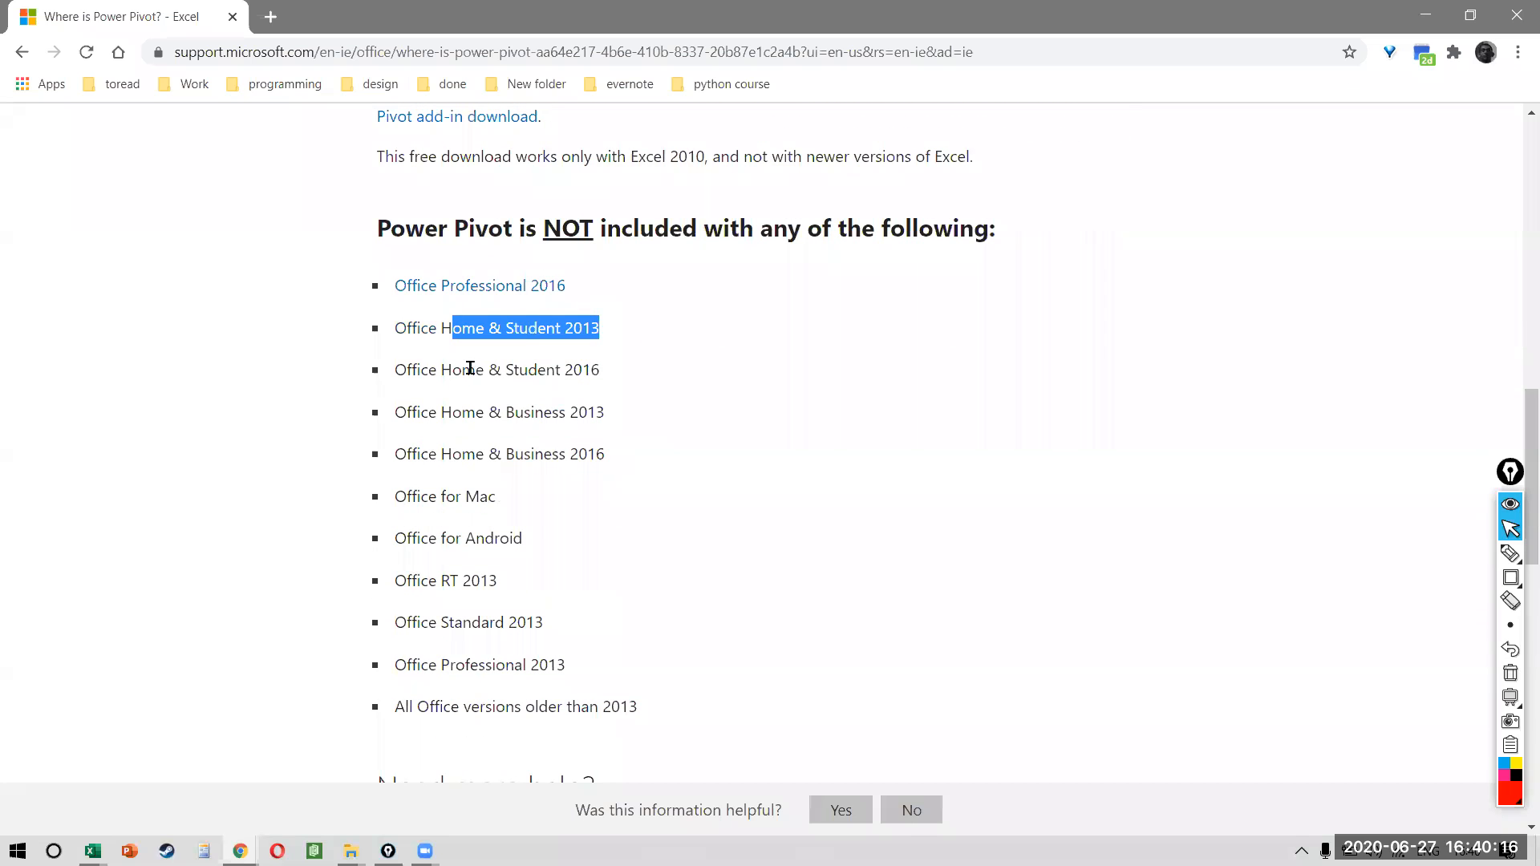
drag(475, 369, 729, 339)
scroll(663, 355, up, 7)
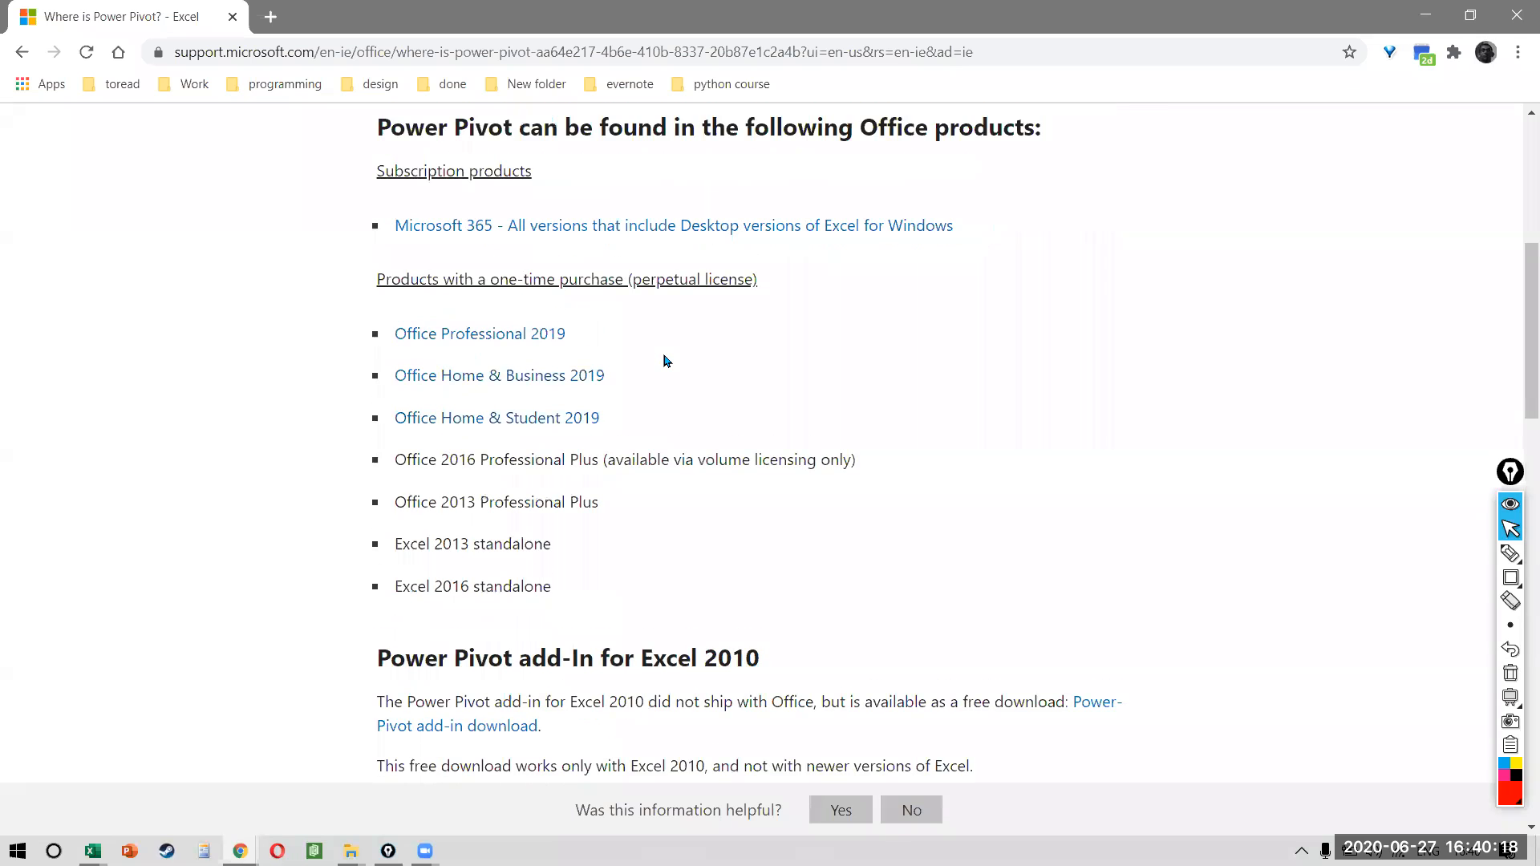
scroll(663, 355, up, 1)
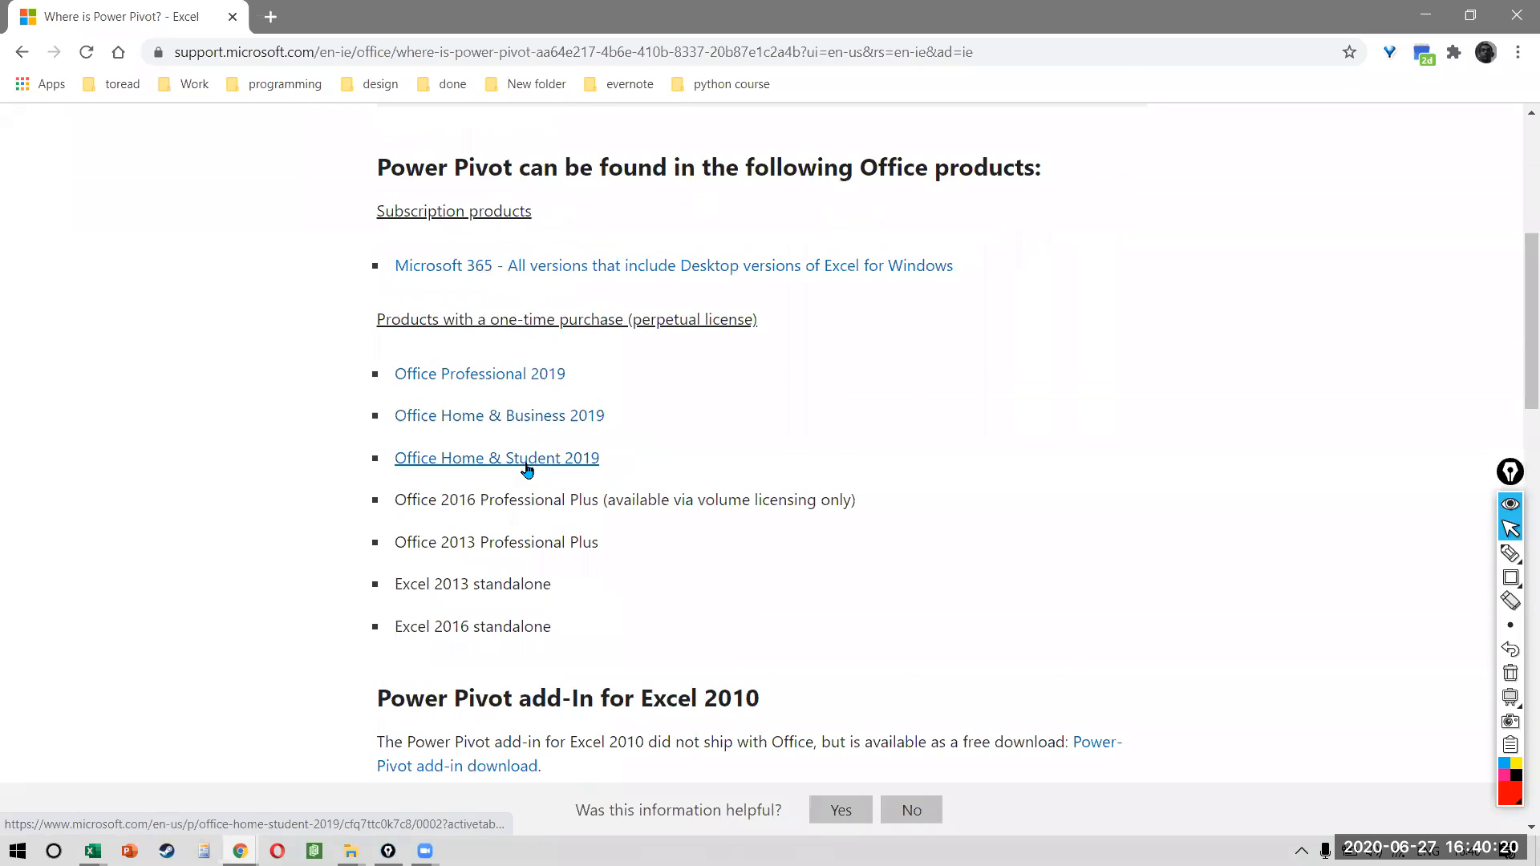
scroll(527, 471, down, 8)
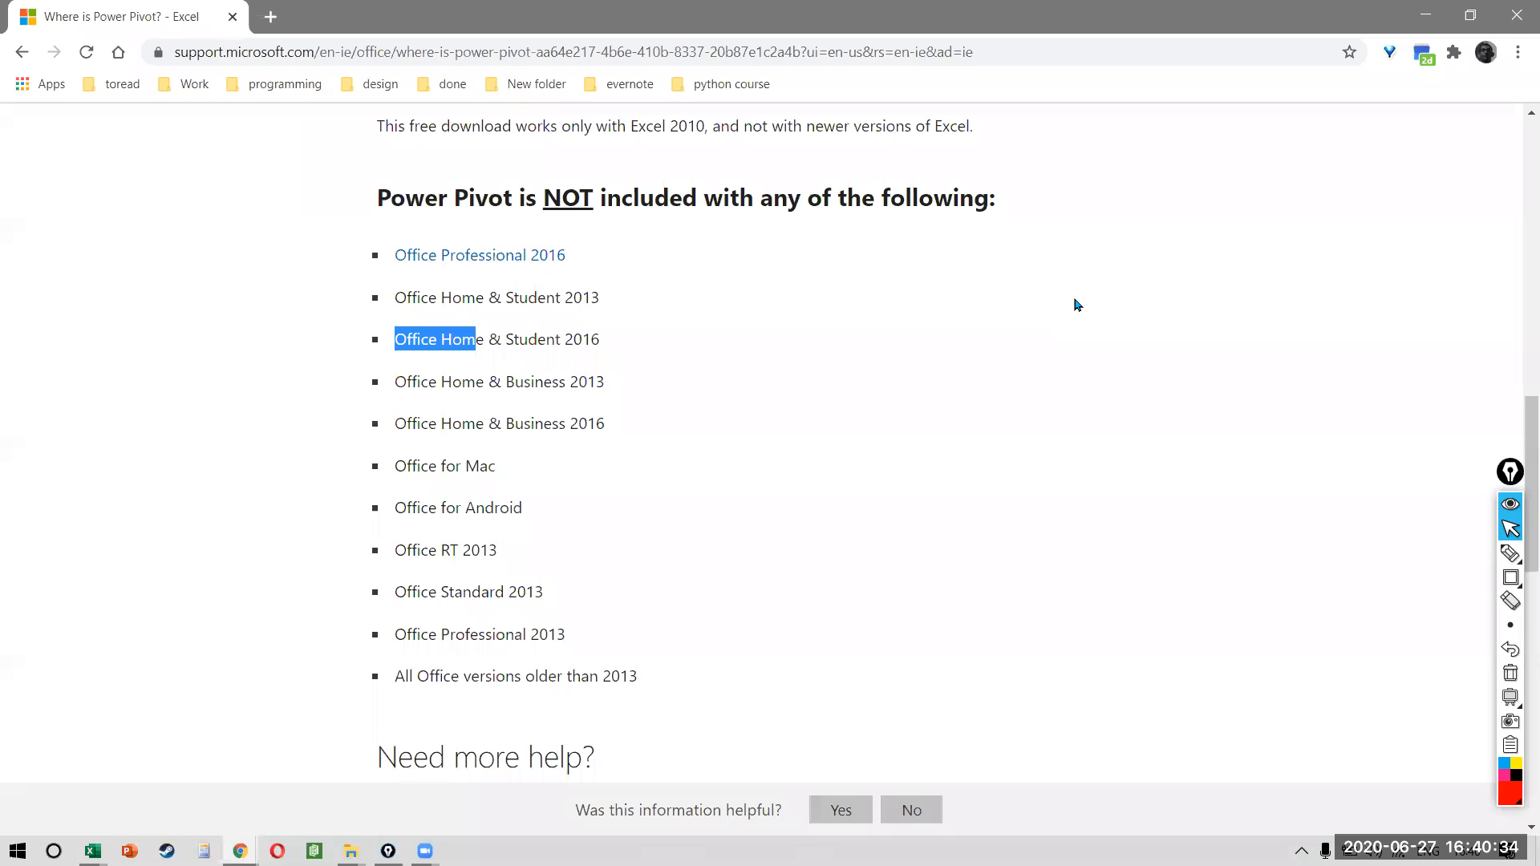
- Close the support article, return to the Excel workbook's tables and check the Power Pivot measure commands without creating a measure
click(1517, 14)
click(731, 604)
click(668, 472)
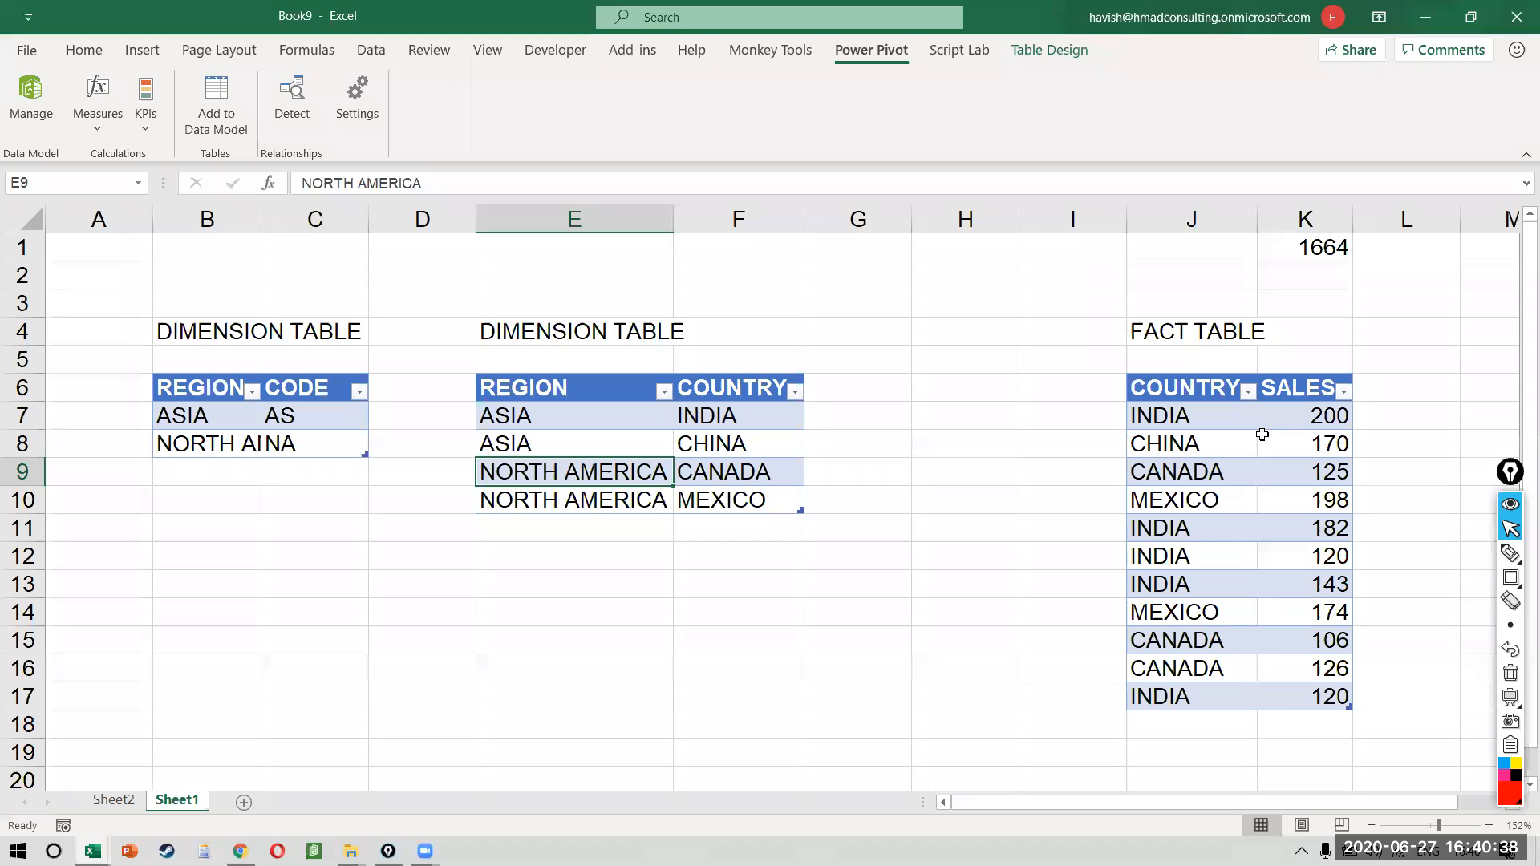
click(1262, 434)
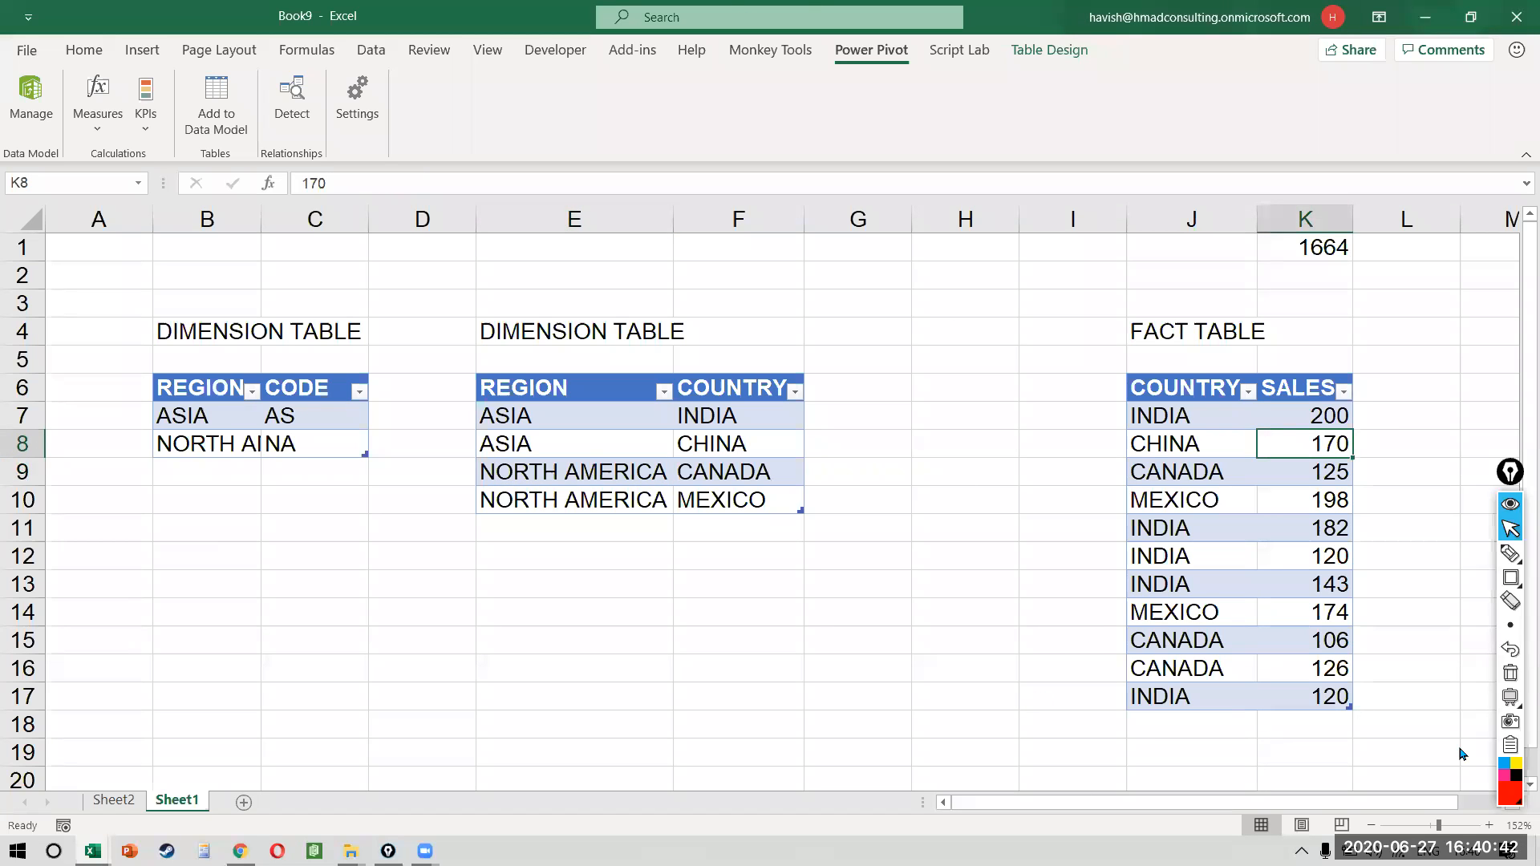
click(700, 497)
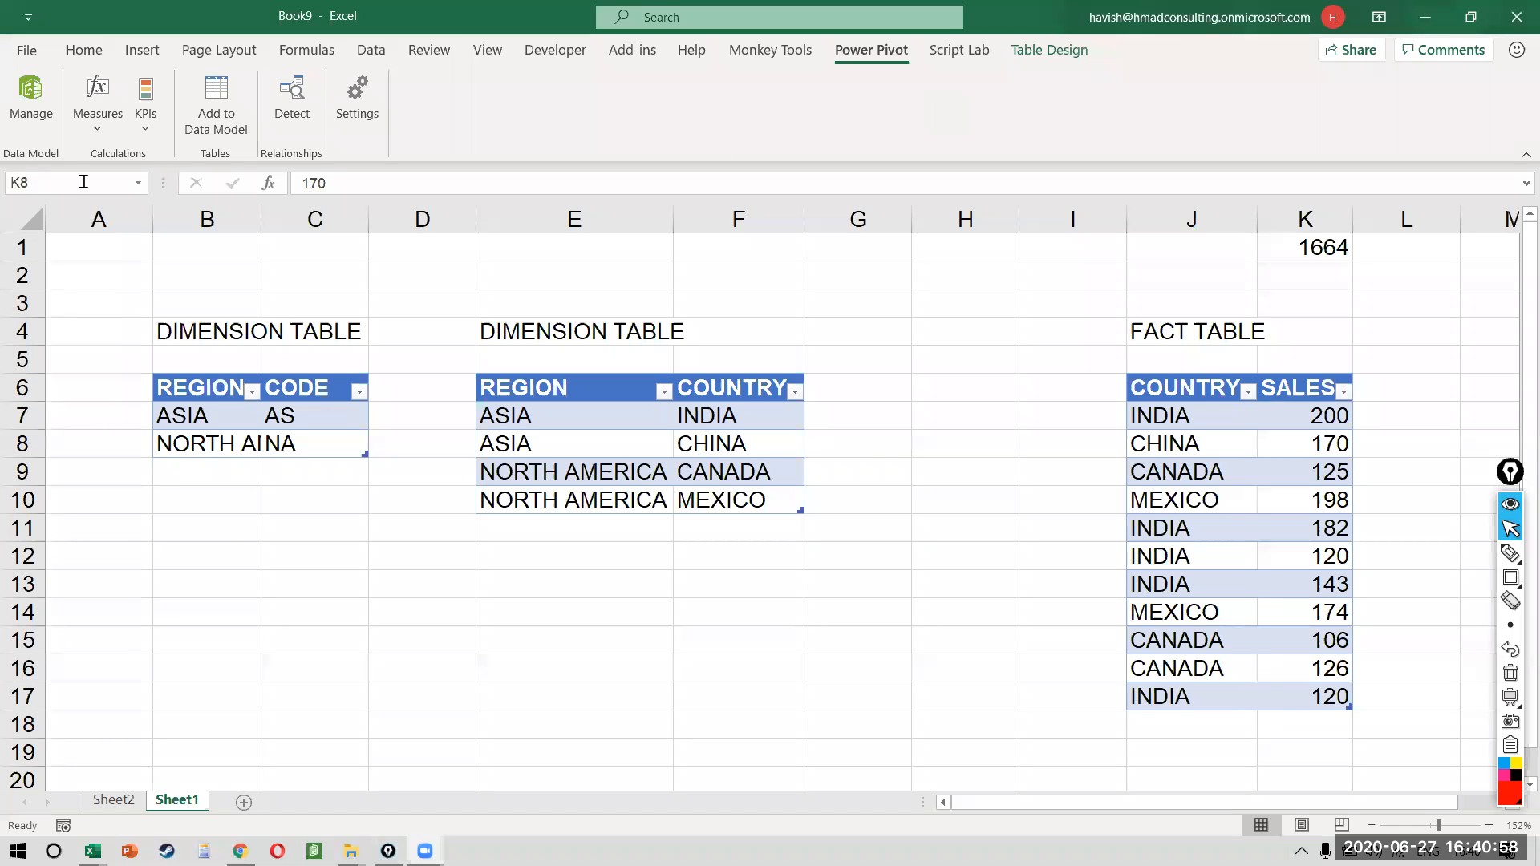
click(110, 133)
click(109, 131)
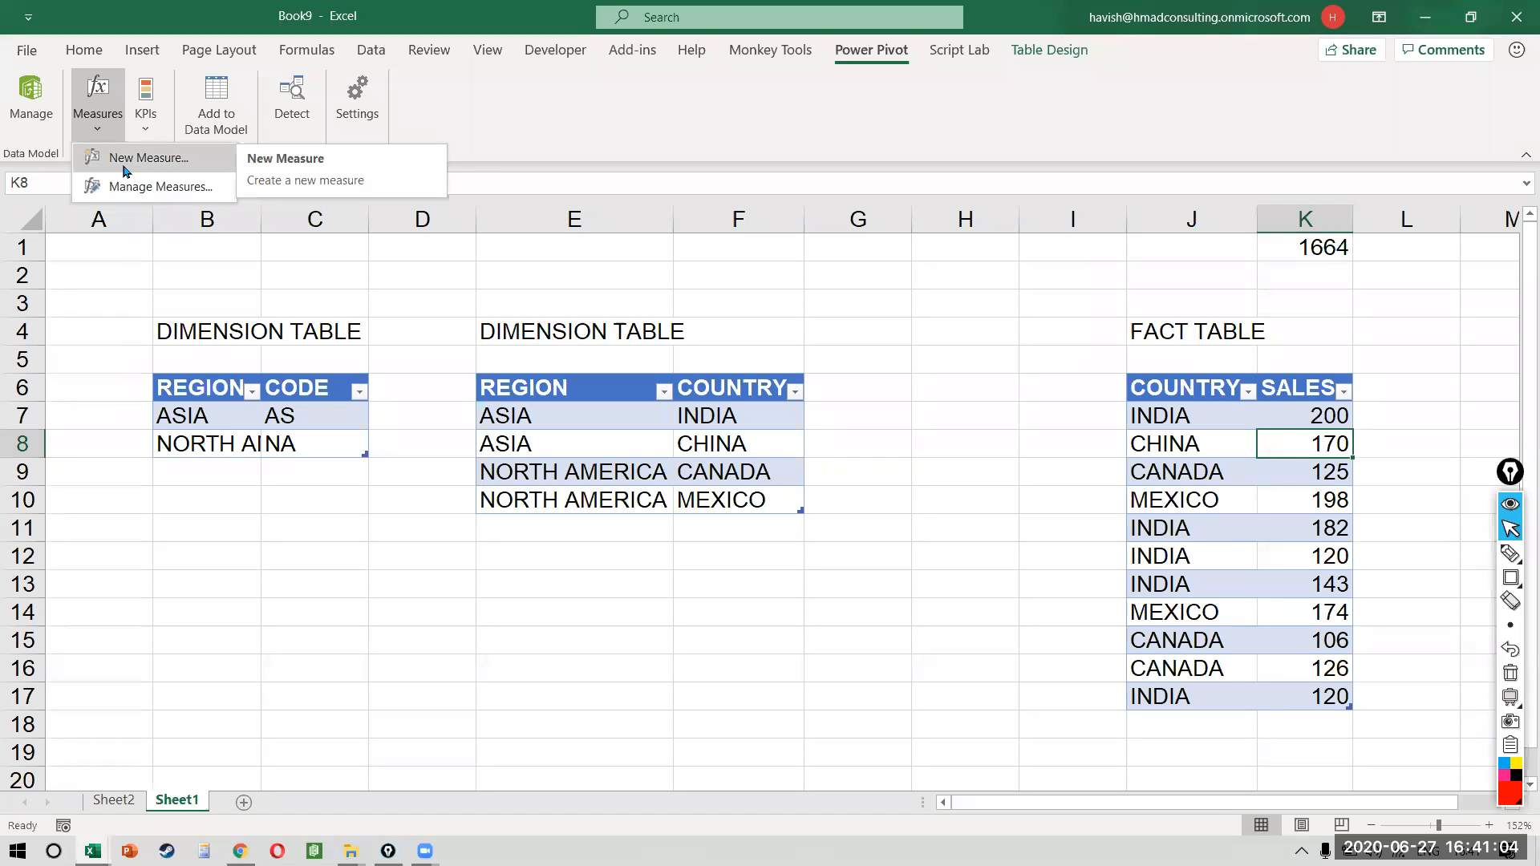
- Switch to Chrome and search Google for "DAX POWER PIVOT" in a new tab, looking over the results
key(alt+Tab)
key(alt+Tab)
key(alt+Tab)
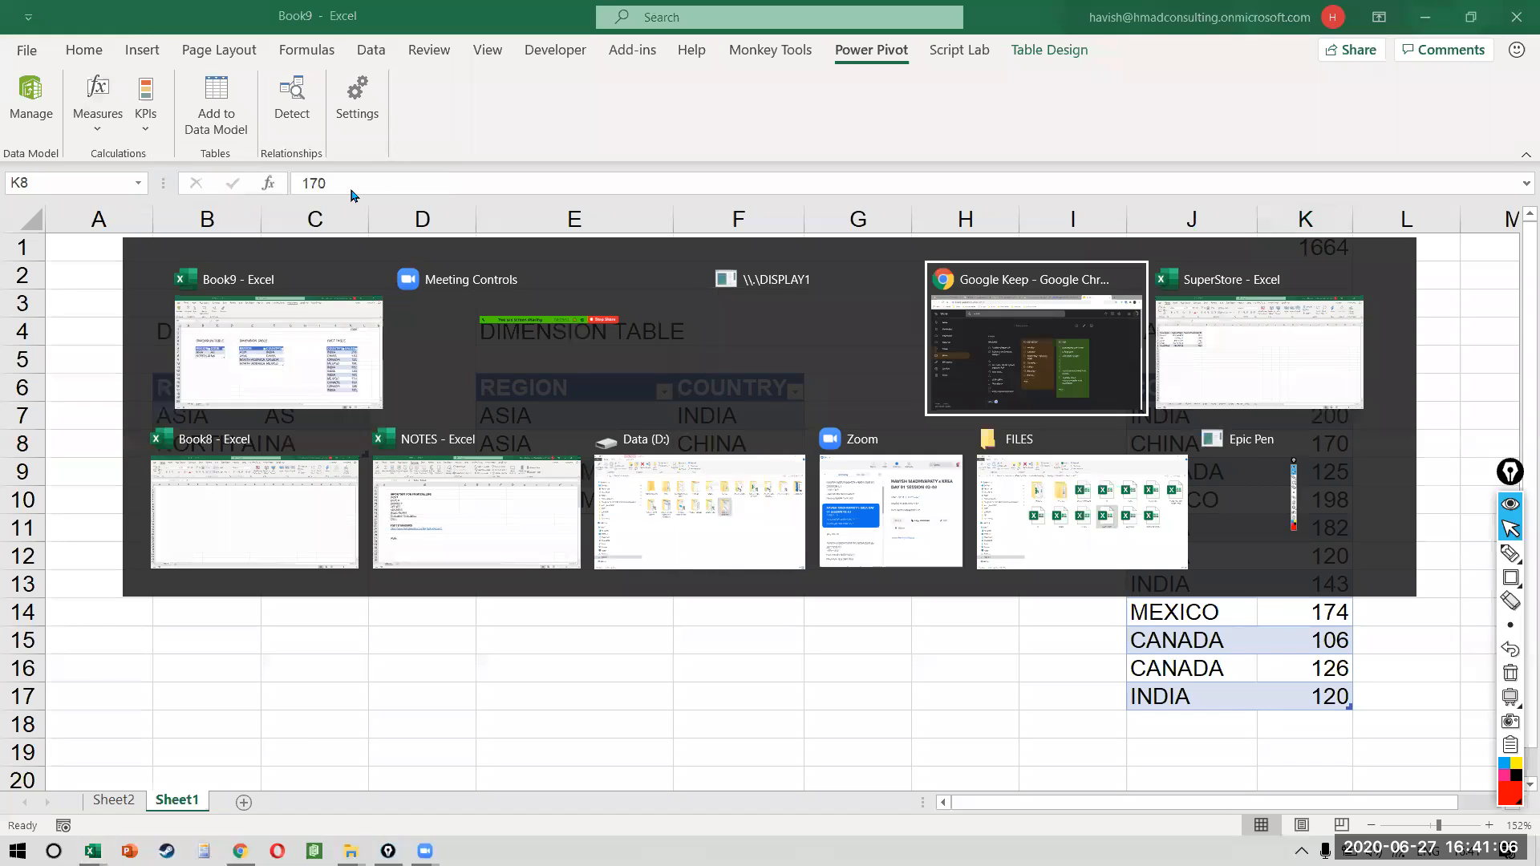
key(ctrl+t)
text(DA)
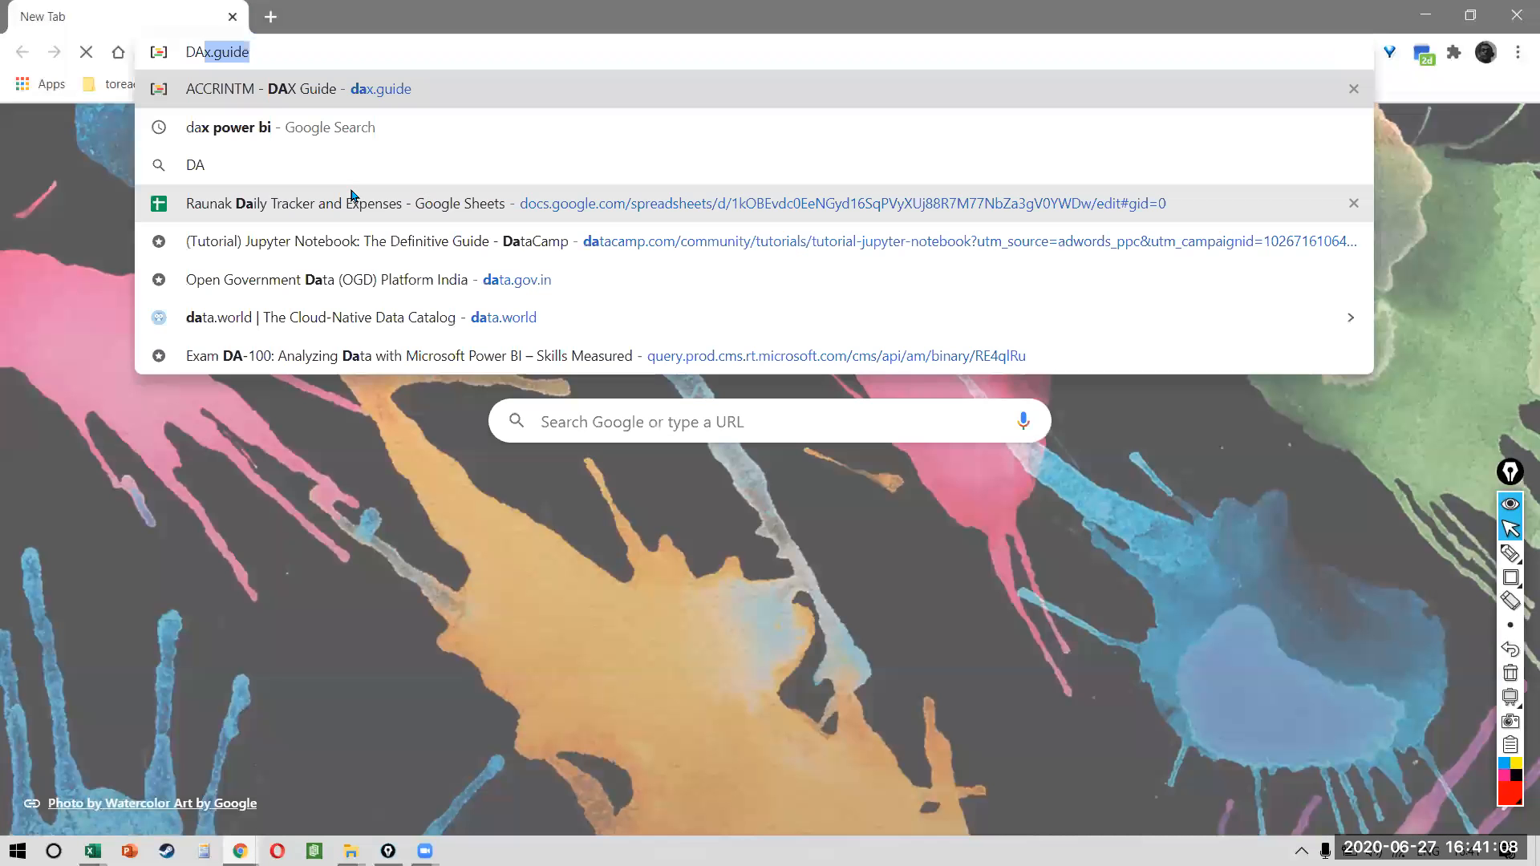
text(X POWER P)
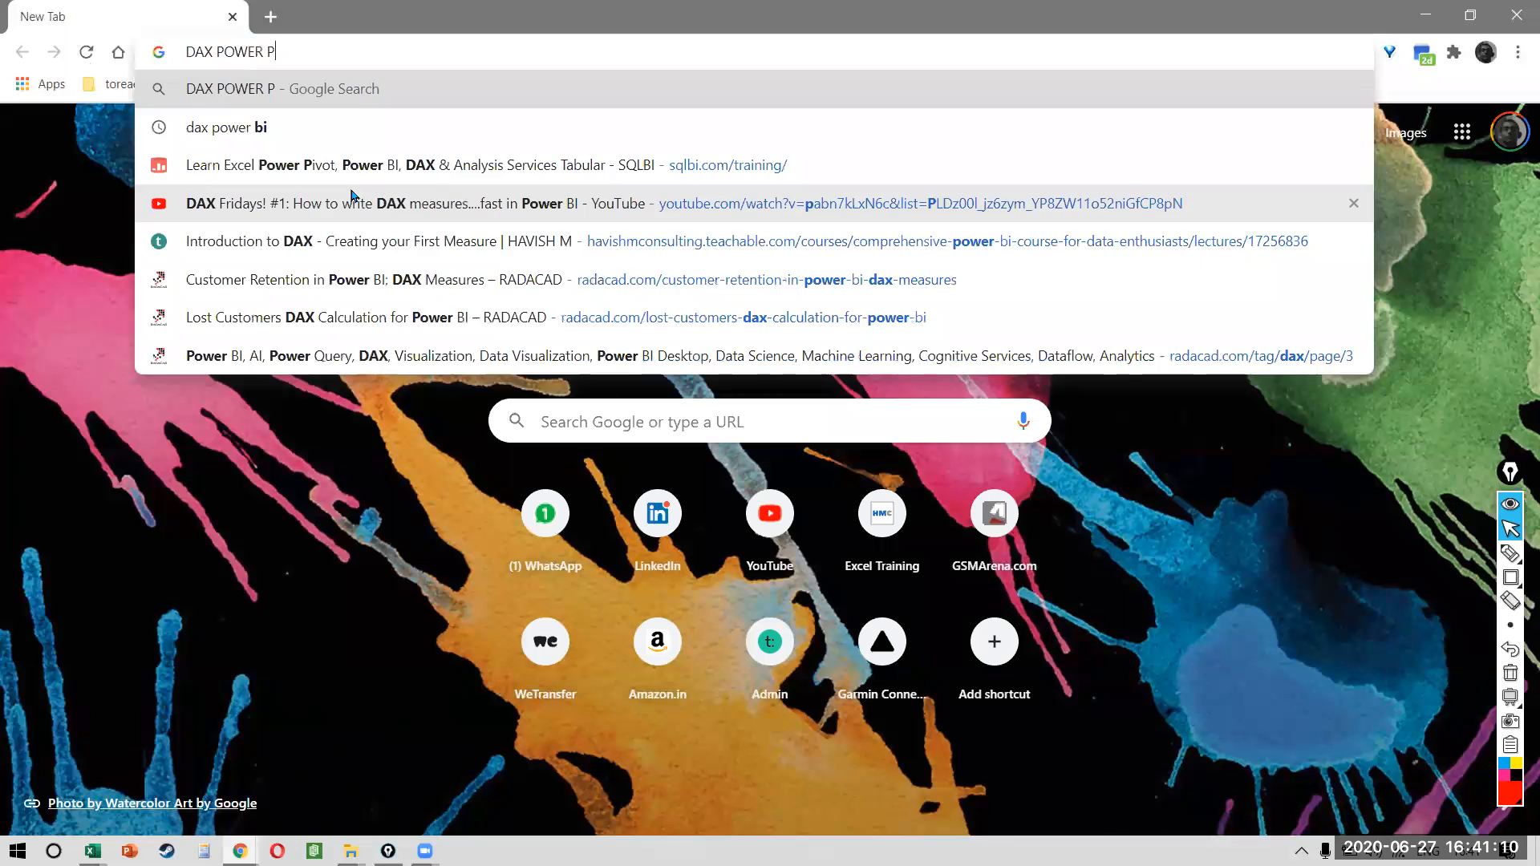
text(IVOT)
key(Return)
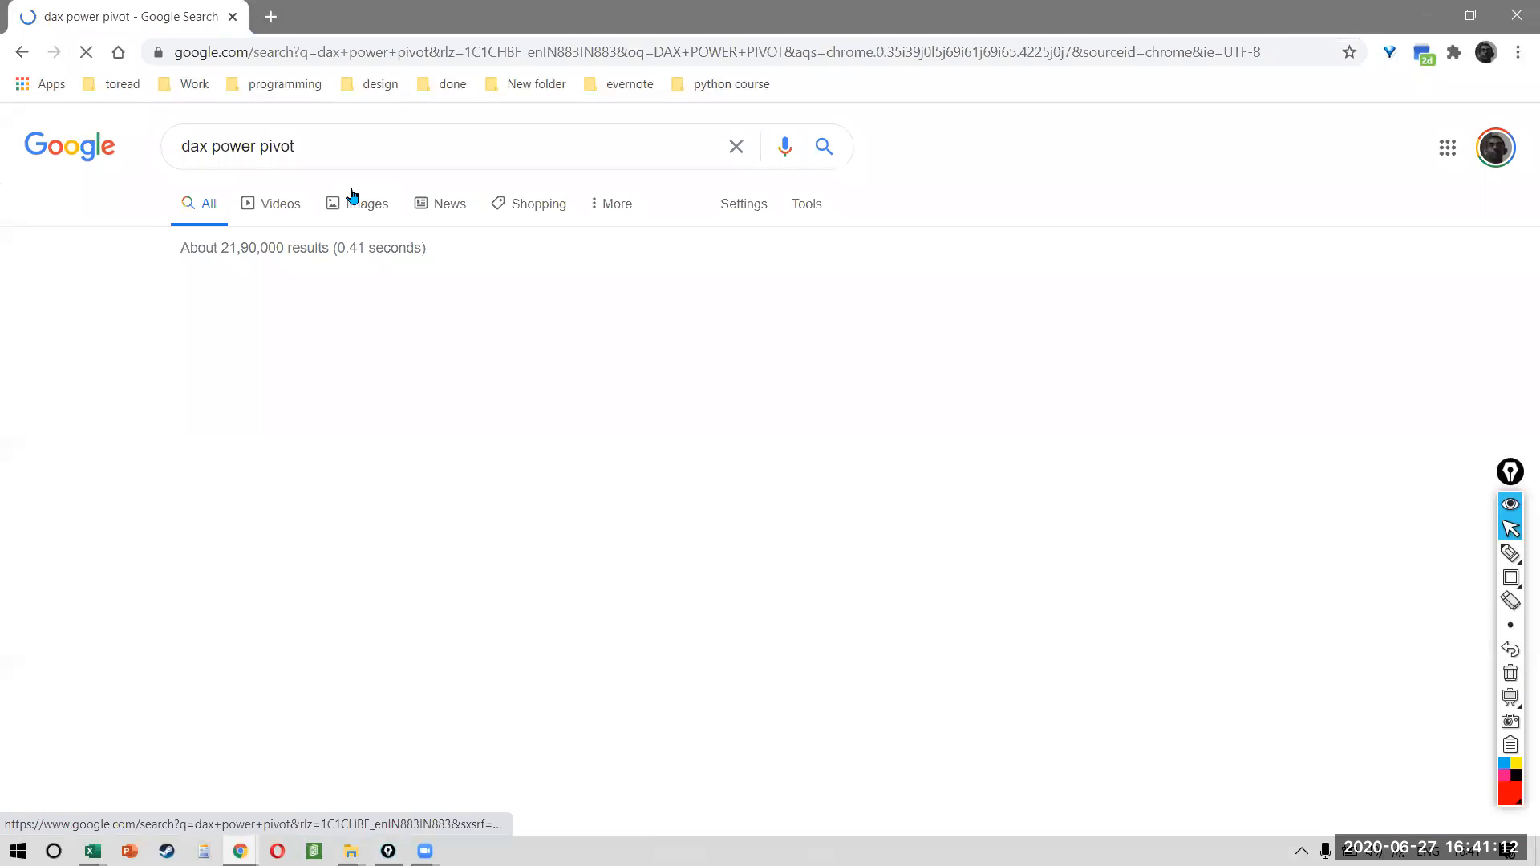
scroll(404, 357, up, 3)
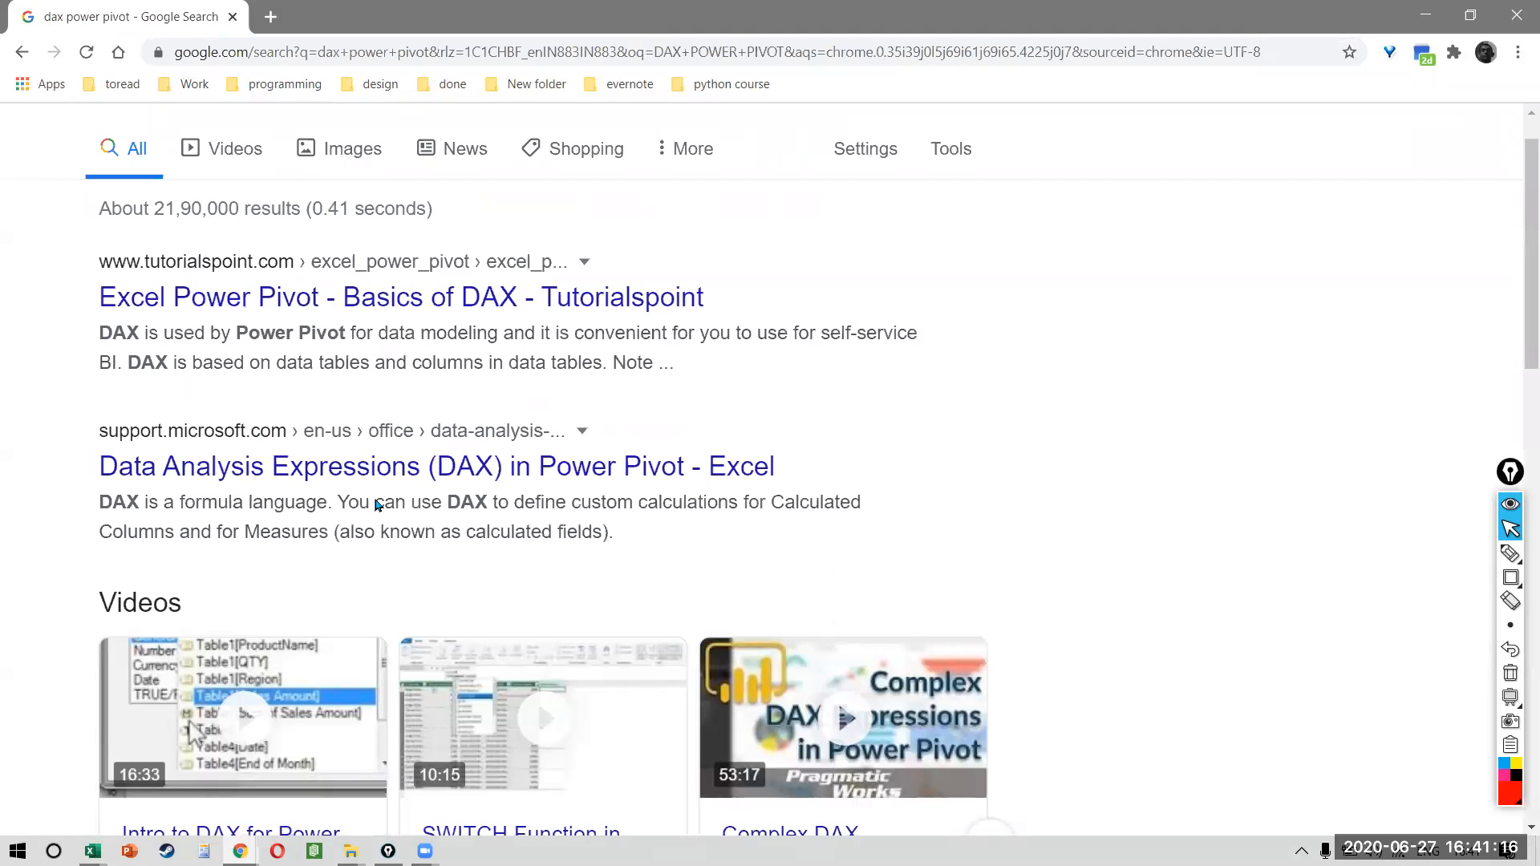
scroll(375, 498, down, 3)
- Change the Google search to "dax GUIDE" and open the DAX Guide website from the results
double_click(489, 148)
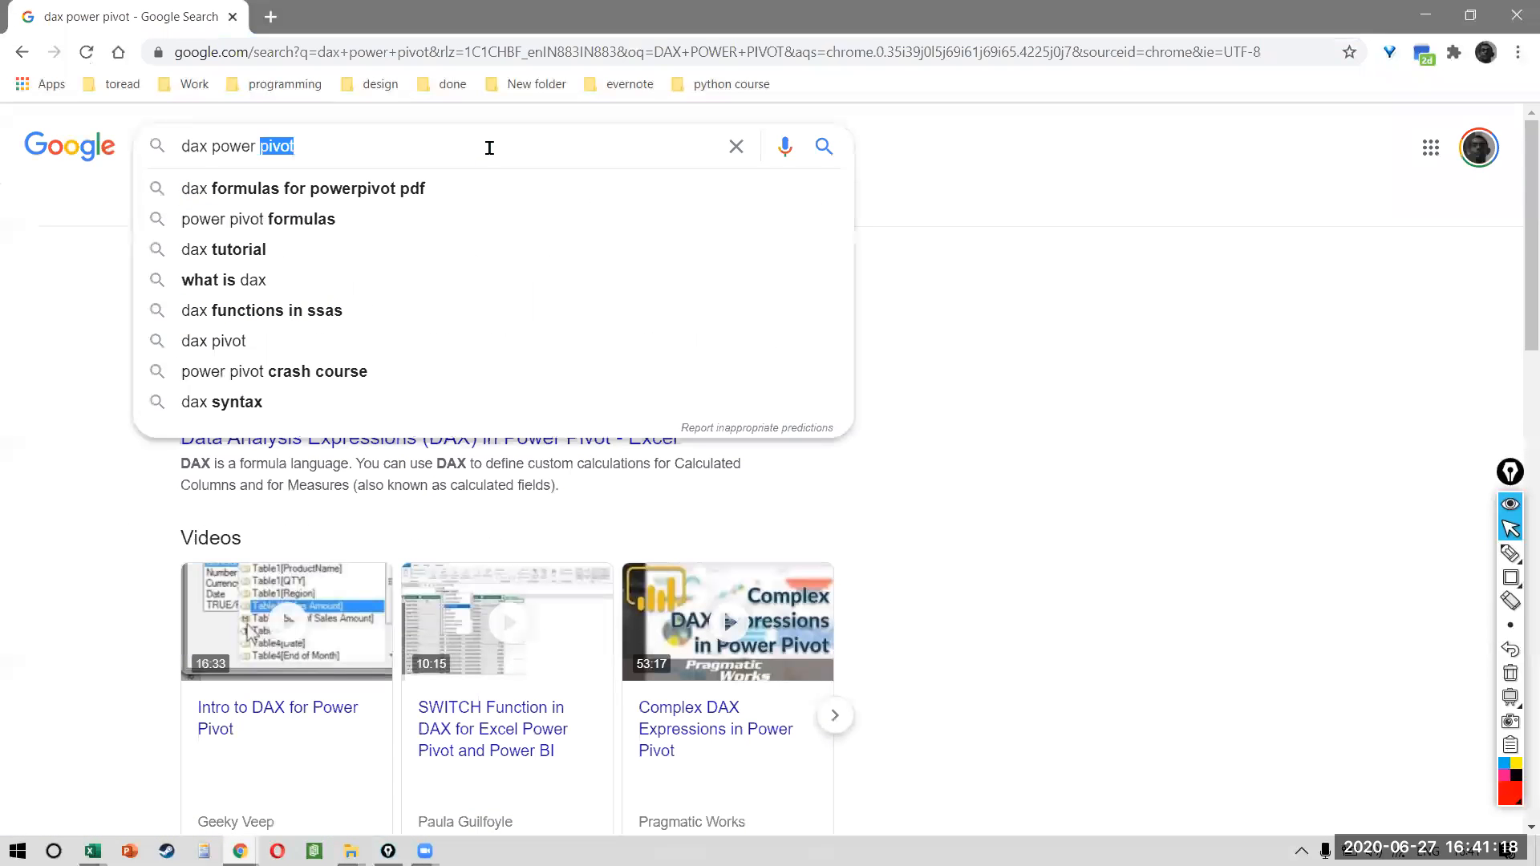
key(BackSpace)
key(BackSpace)
key(BackSpace)
key(BackSpace)
key(BackSpace)
key(BackSpace)
key(BackSpace)
text(GUIDE)
key(Return)
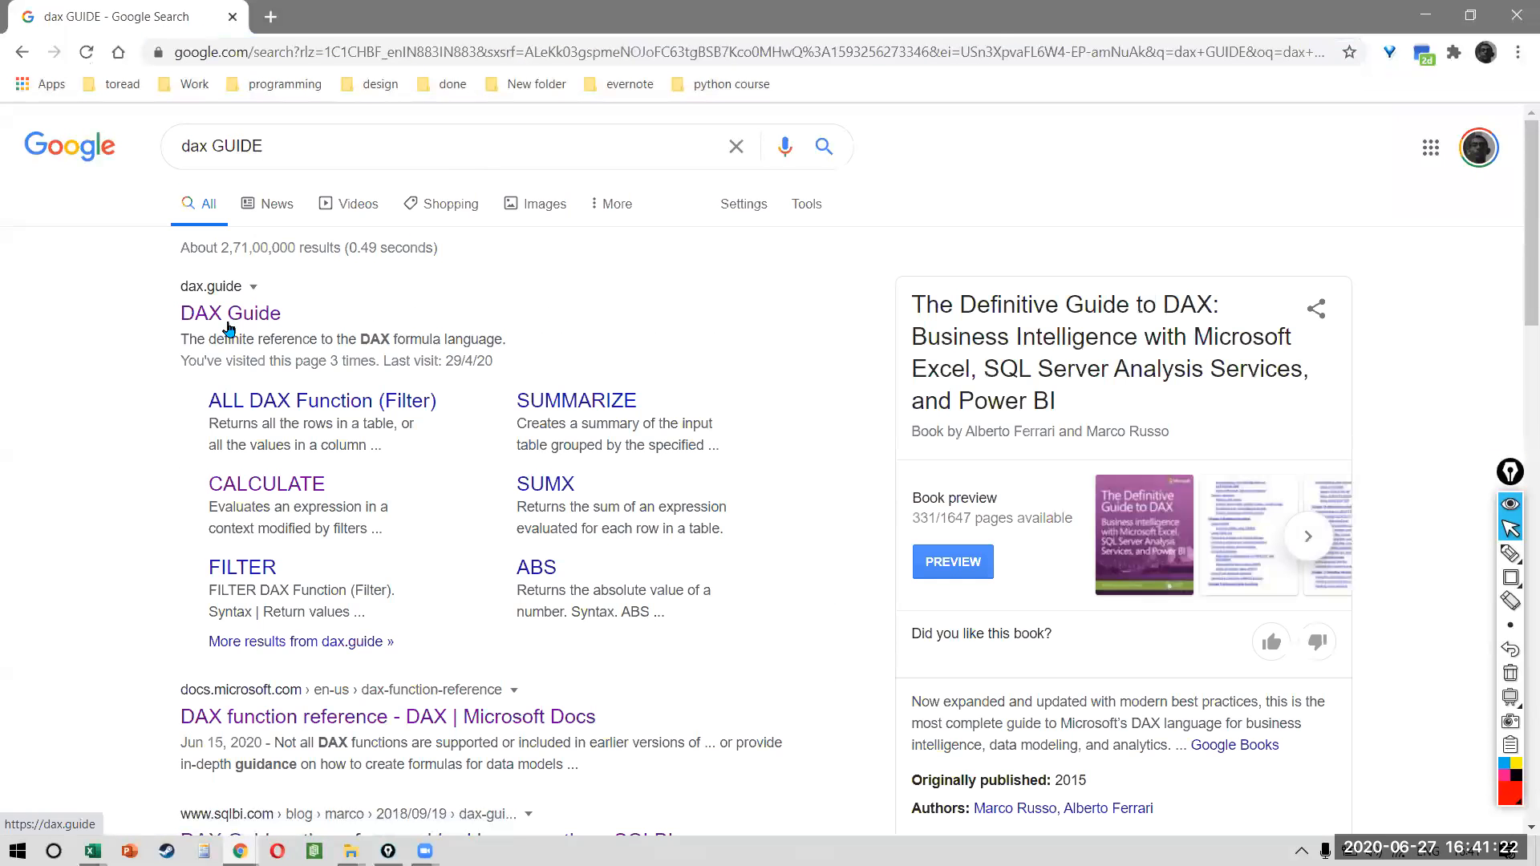
click(228, 317)
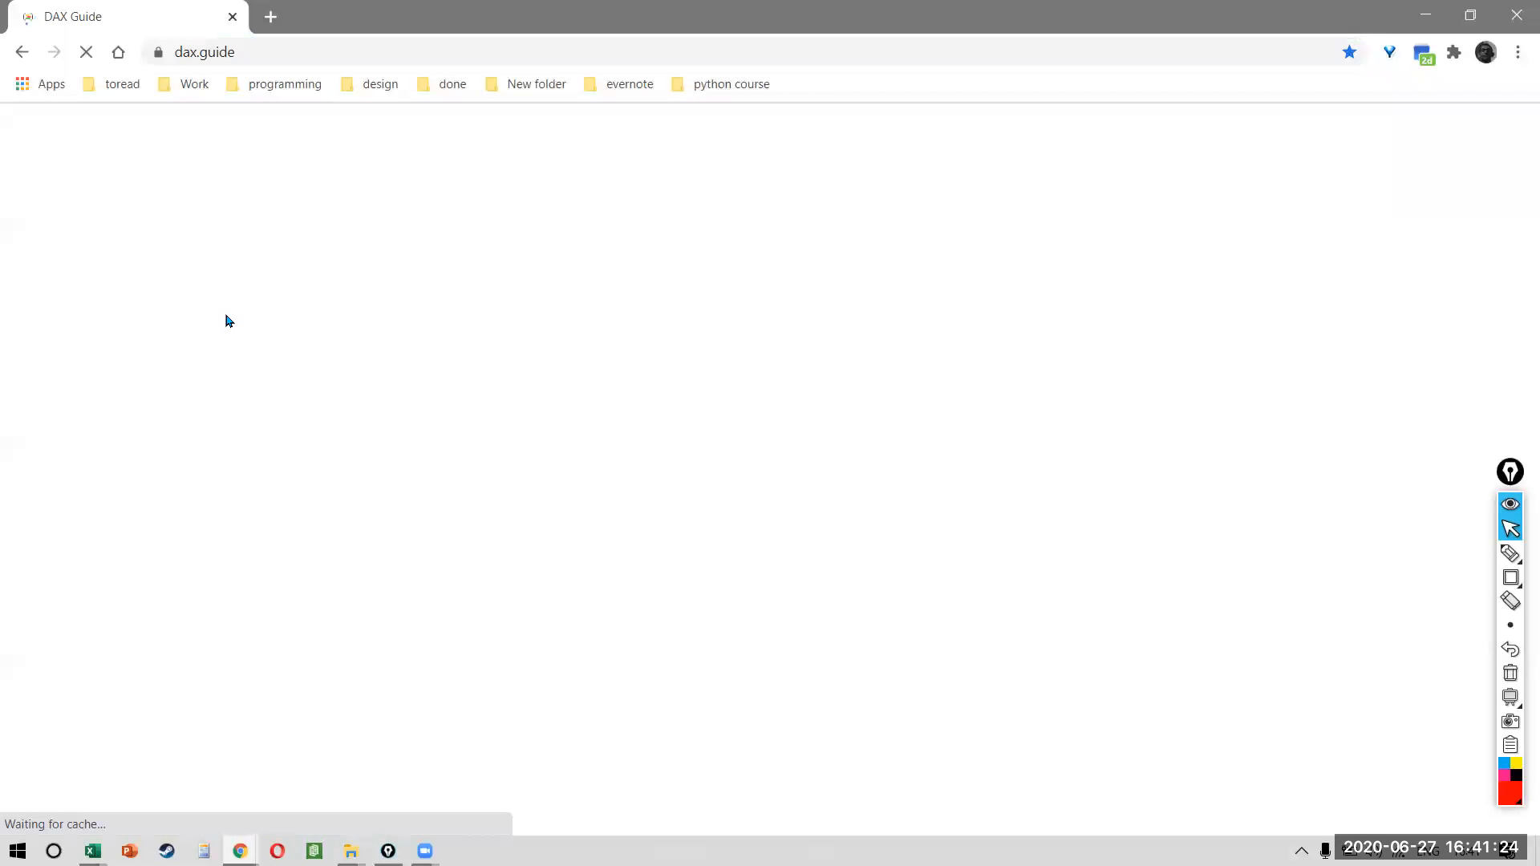
- Browse the alphabetical DAX function list and open the CALCULATE function's reference page
scroll(228, 321, down, 4)
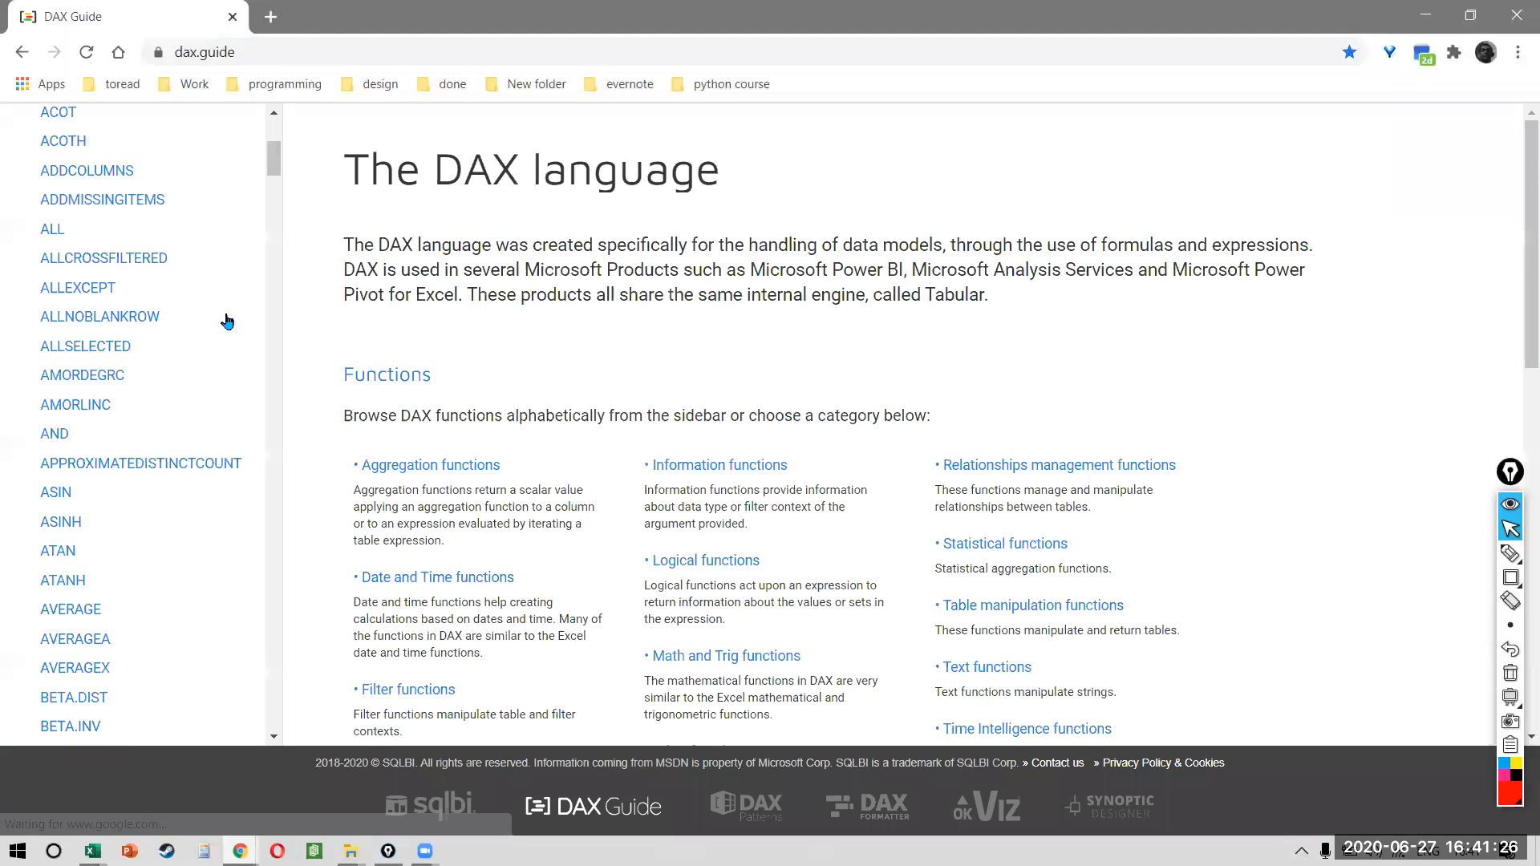
scroll(227, 321, down, 5)
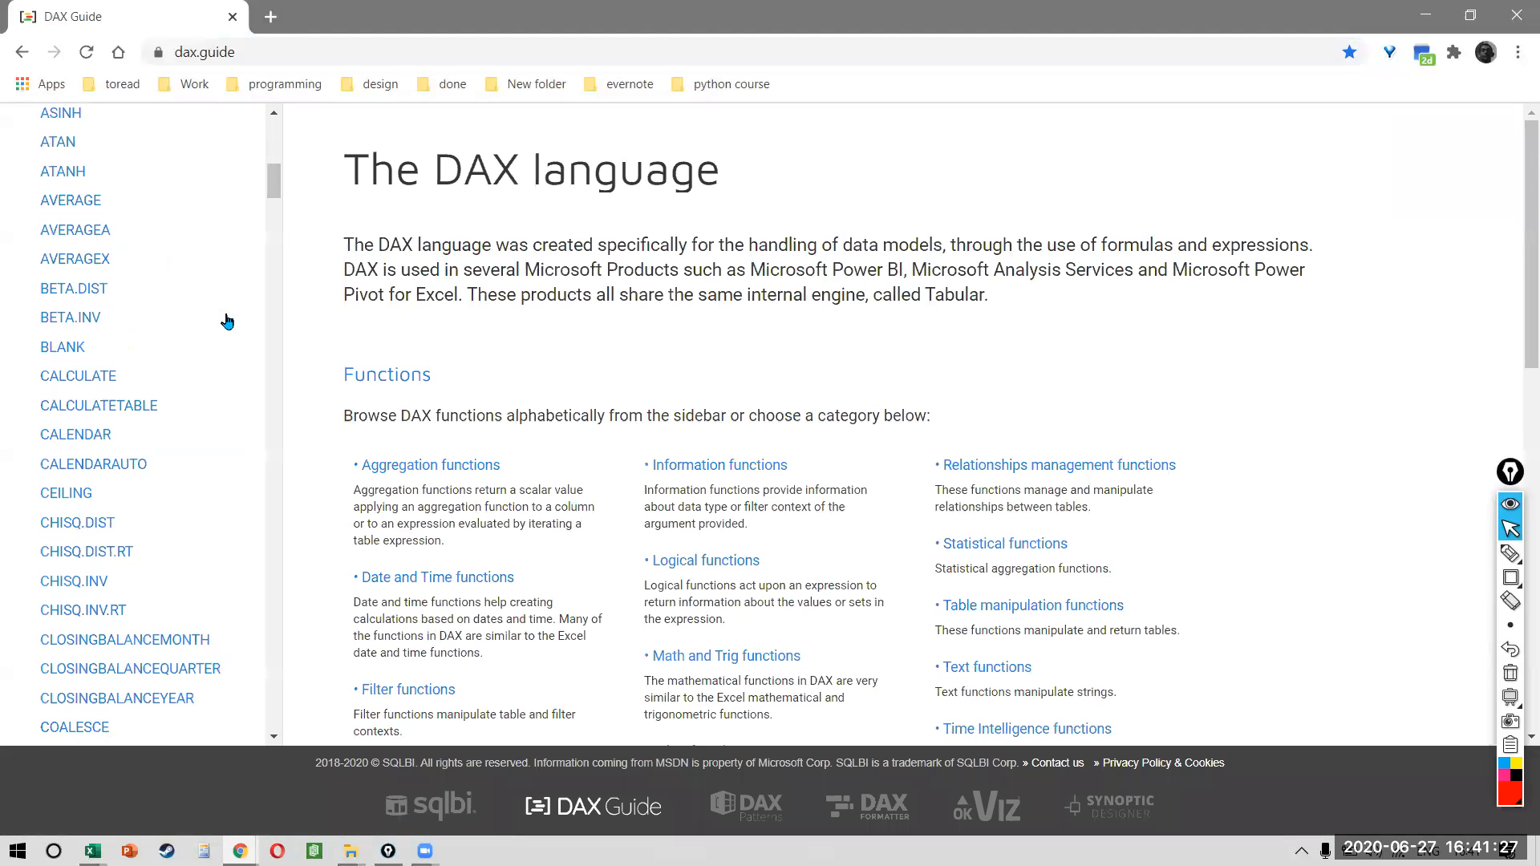
click(68, 383)
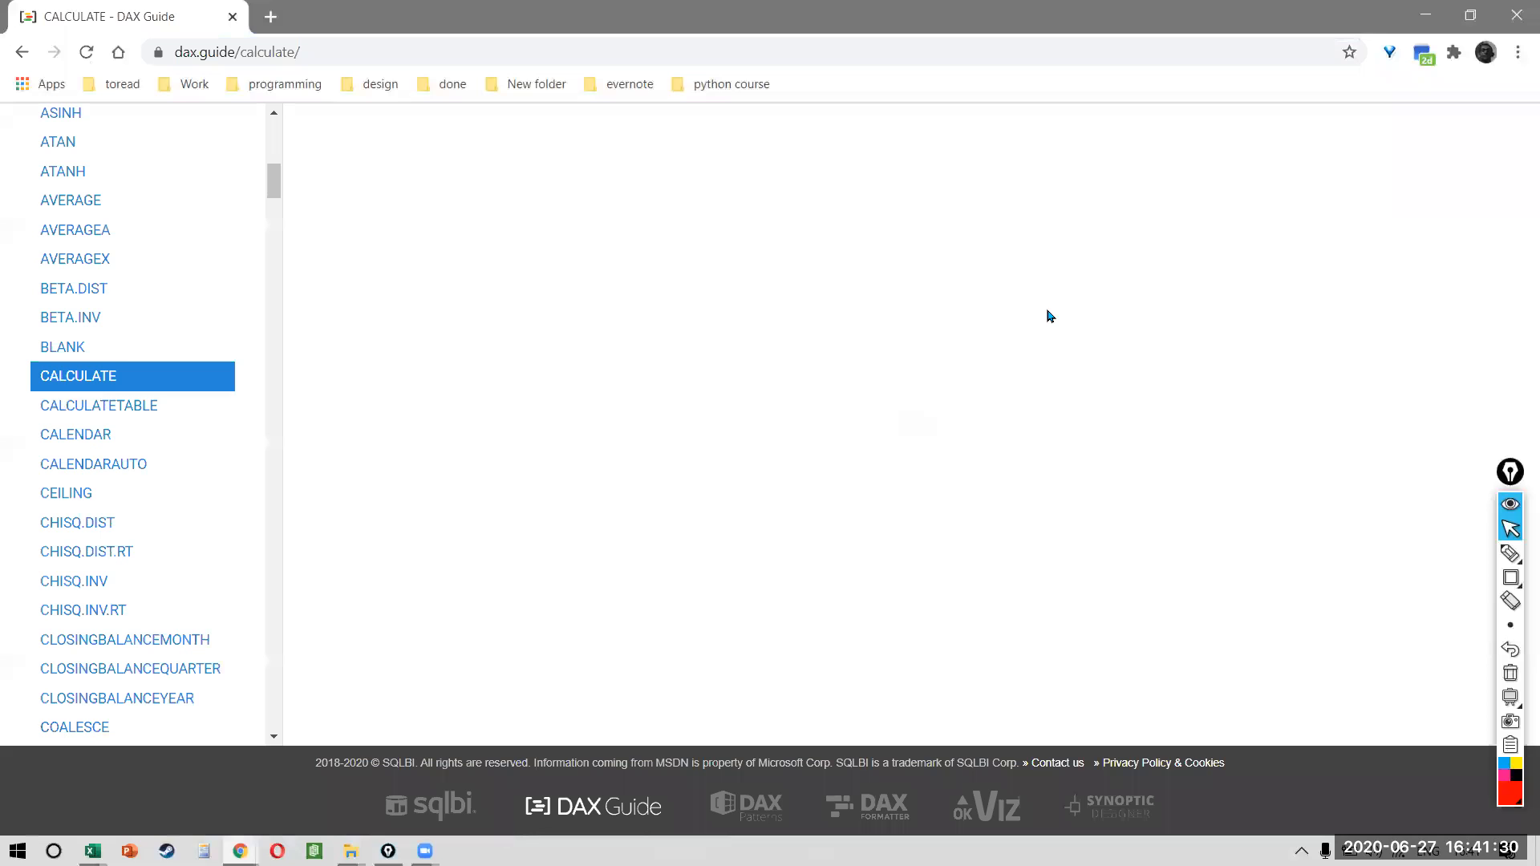
- Outline the Compatibility list on the CALCULATE page with a red rectangle and clear the annotation
key(r)
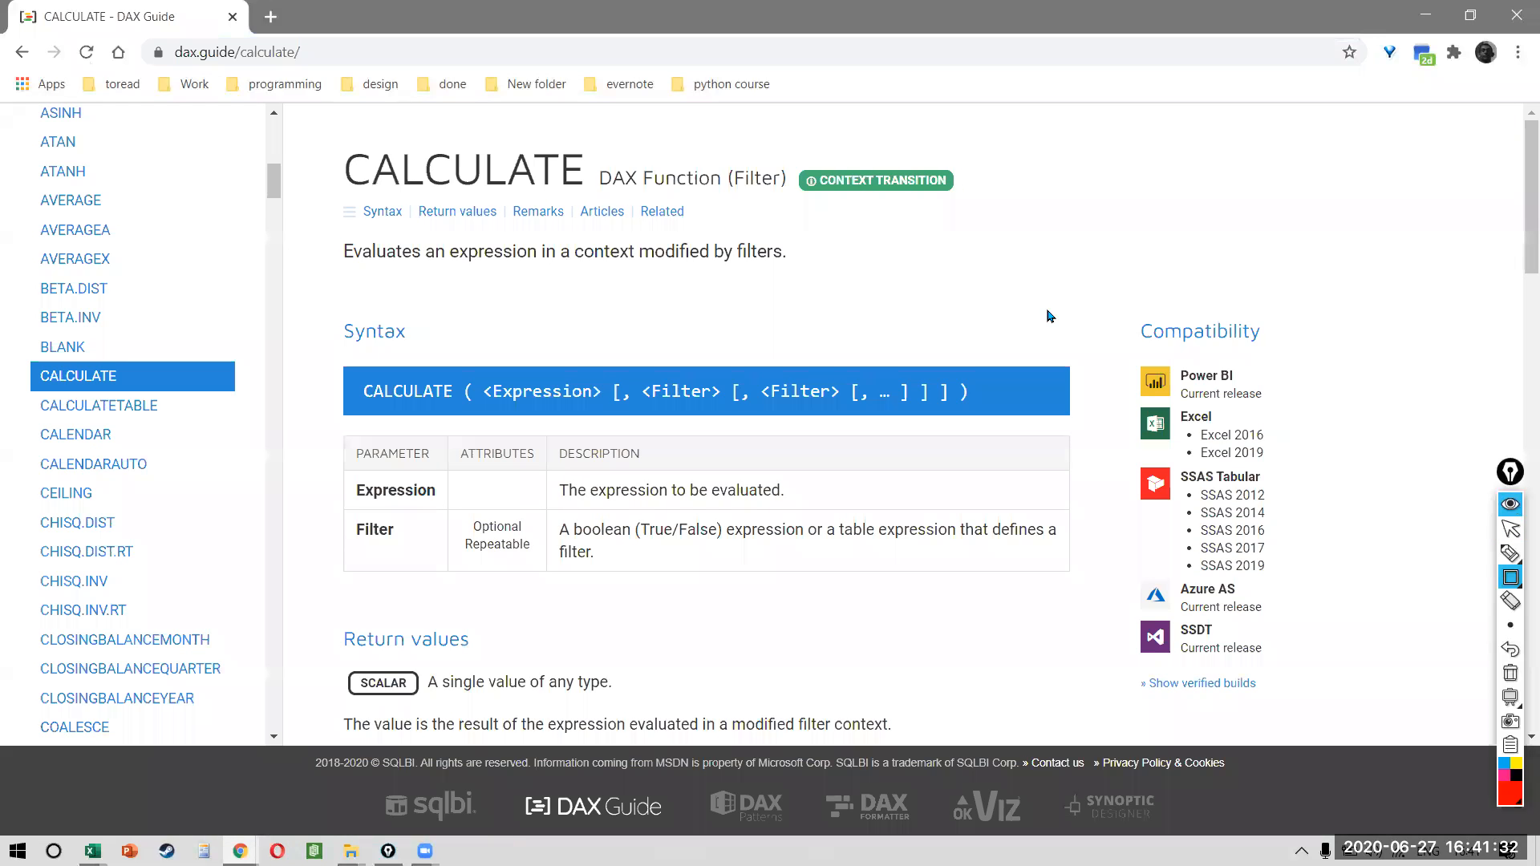
drag(1101, 344, 1303, 677)
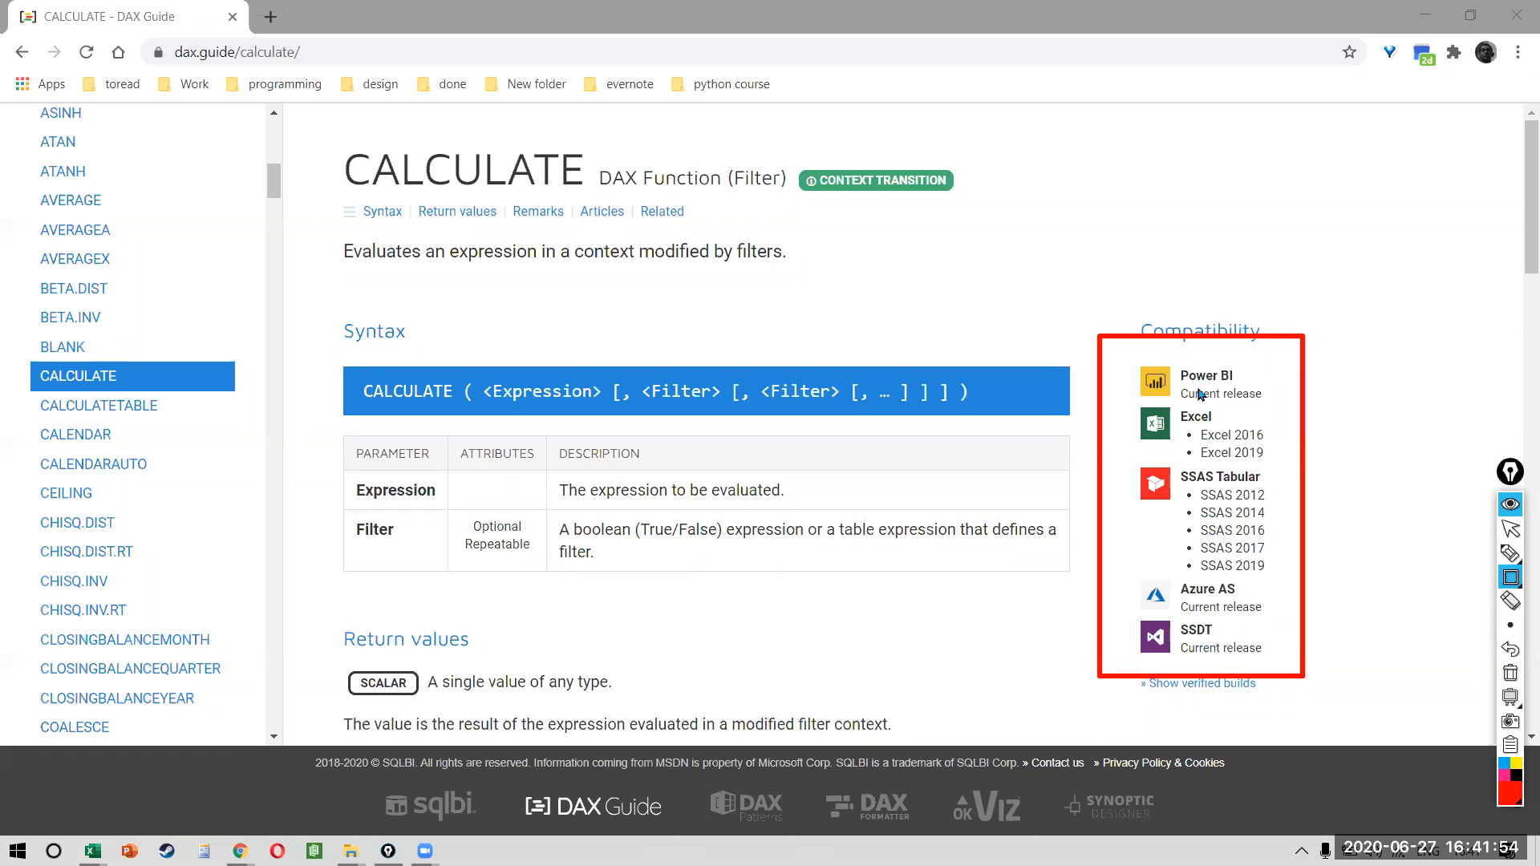
key(ctrl+shift+7)
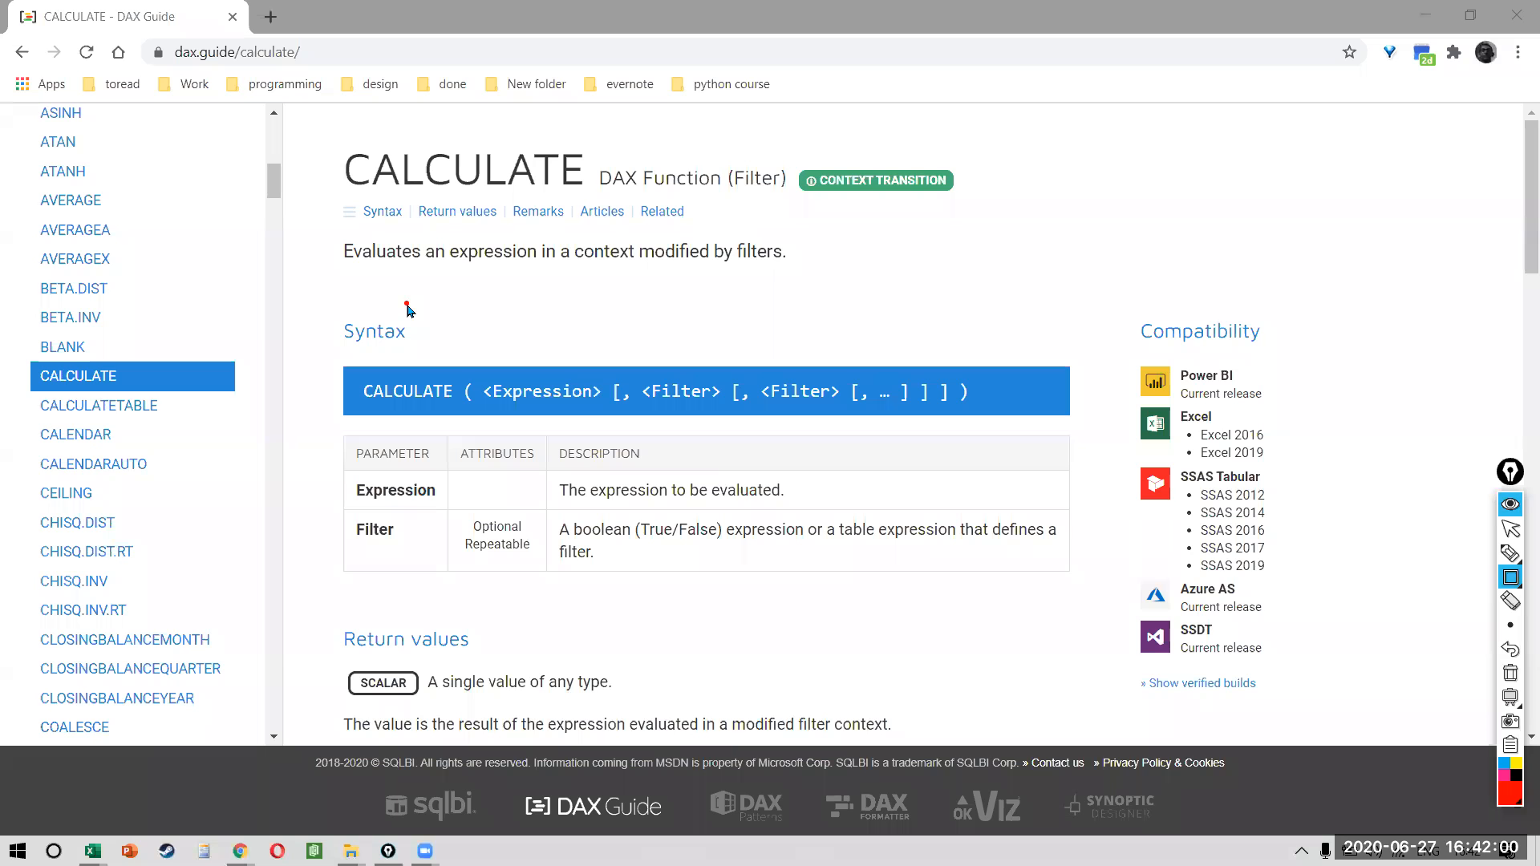
key(ctrl+shift+1)
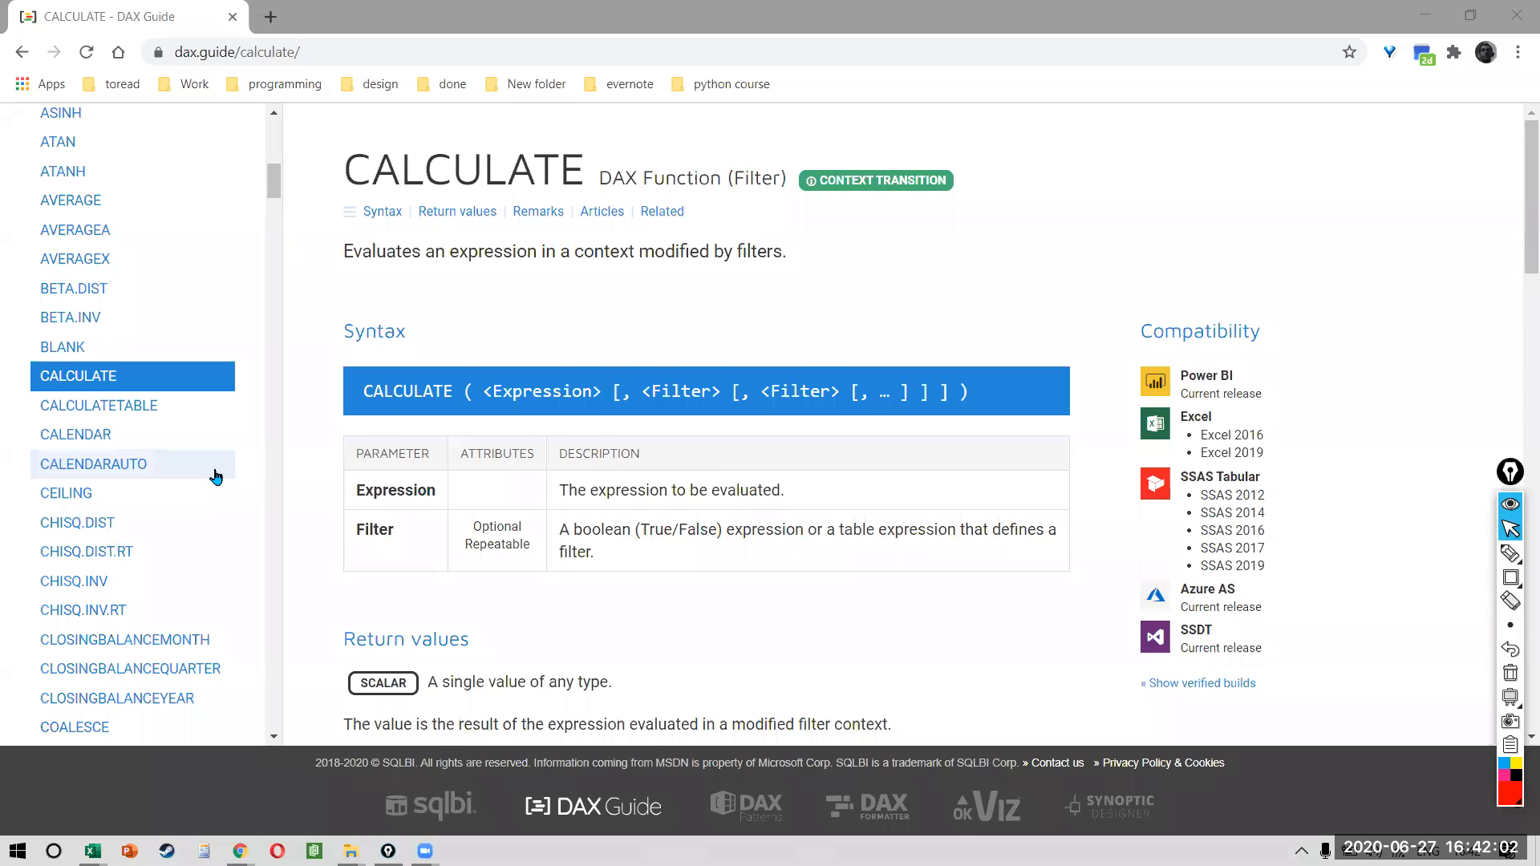
- Browse the alphabetical list of DAX functions and return to its beginning
scroll(213, 475, down, 8)
scroll(213, 475, down, 4)
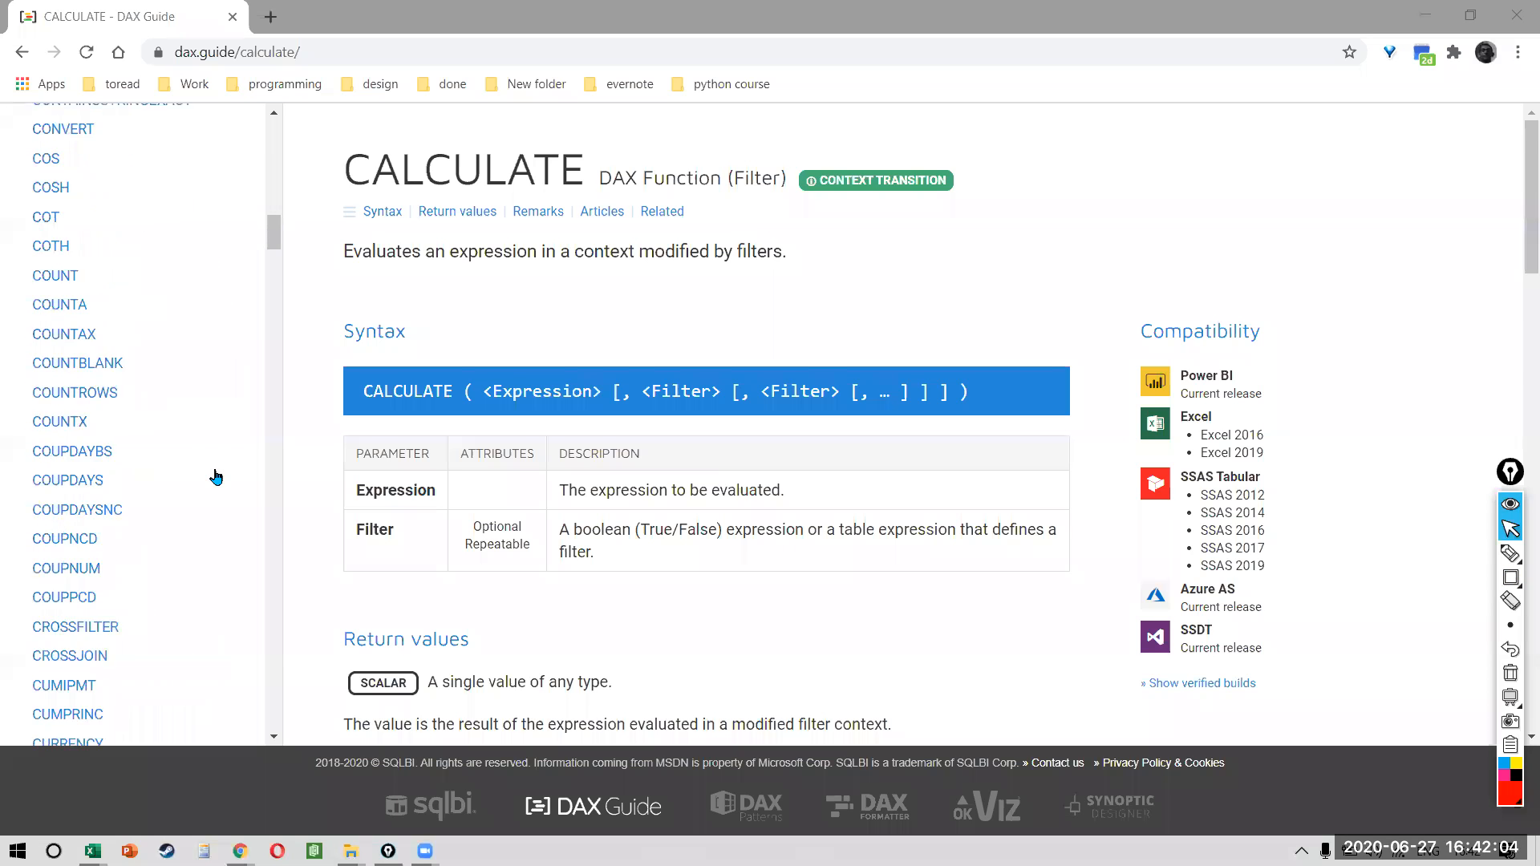
scroll(28, 210, down, 10)
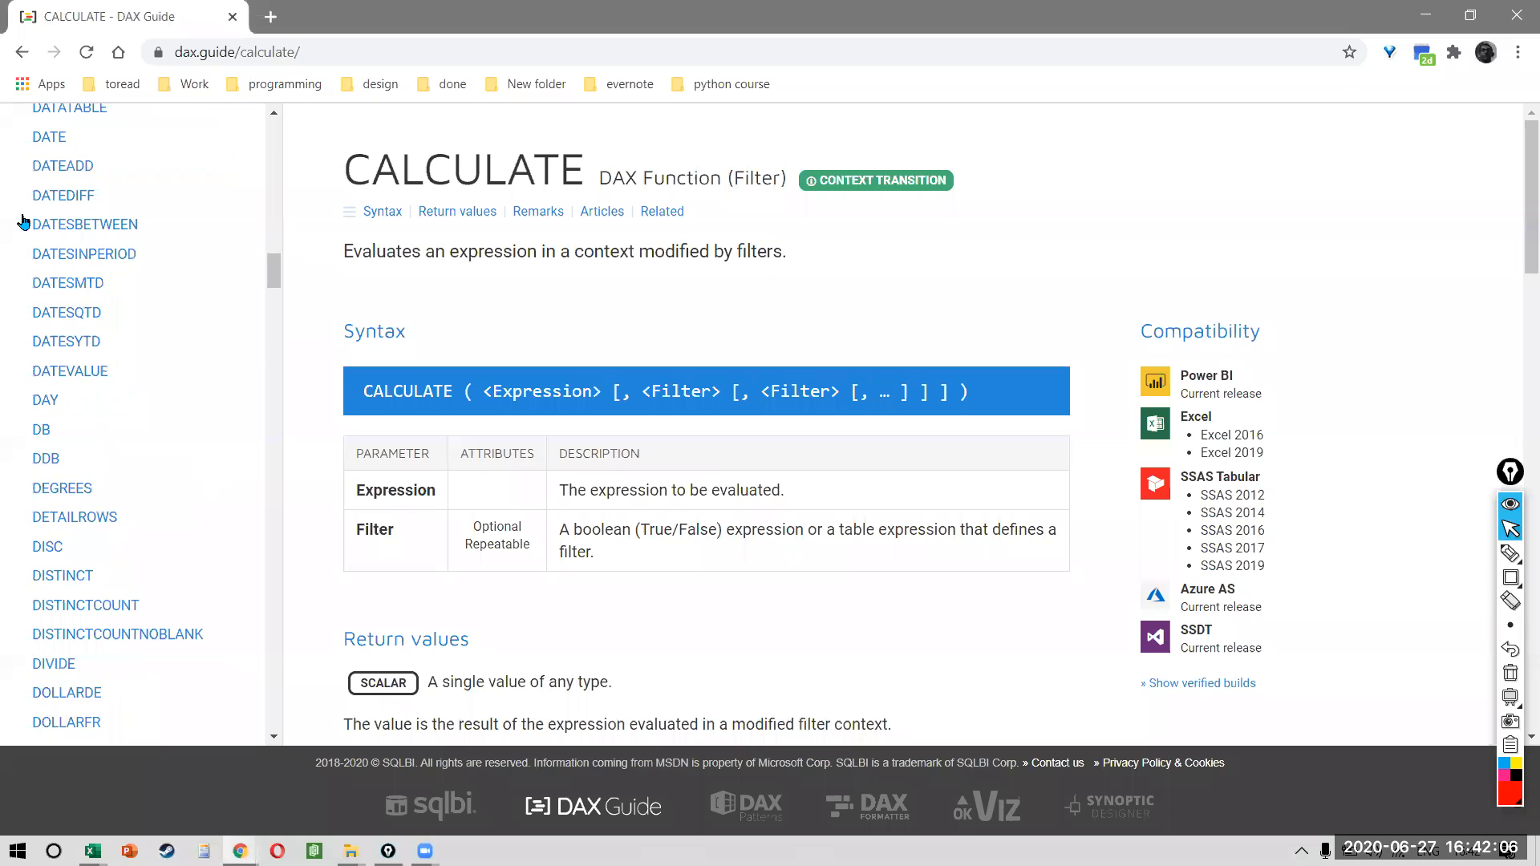
scroll(25, 222, down, 20)
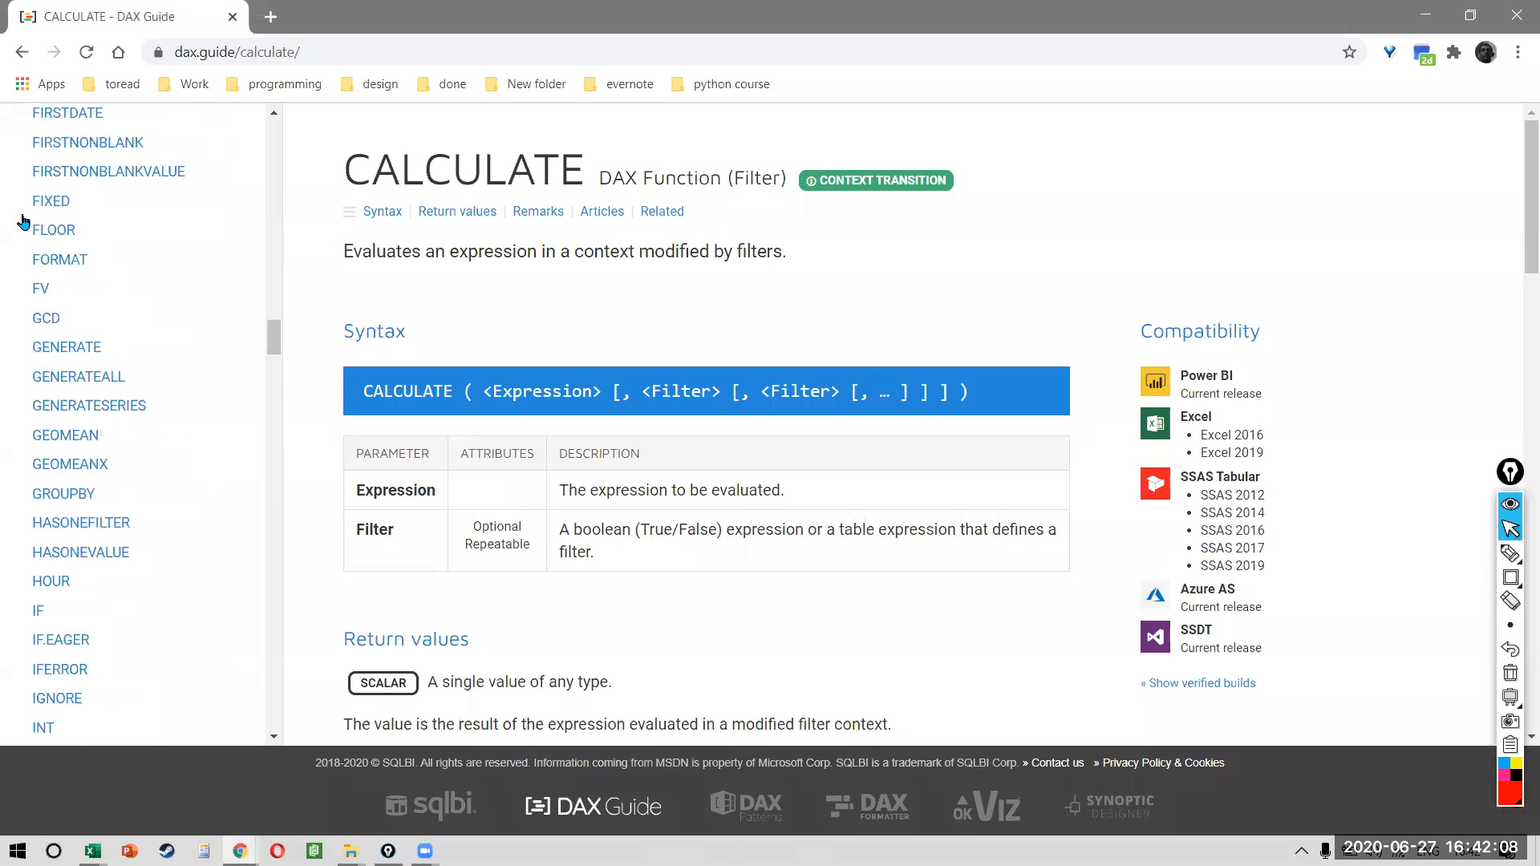
scroll(24, 221, down, 20)
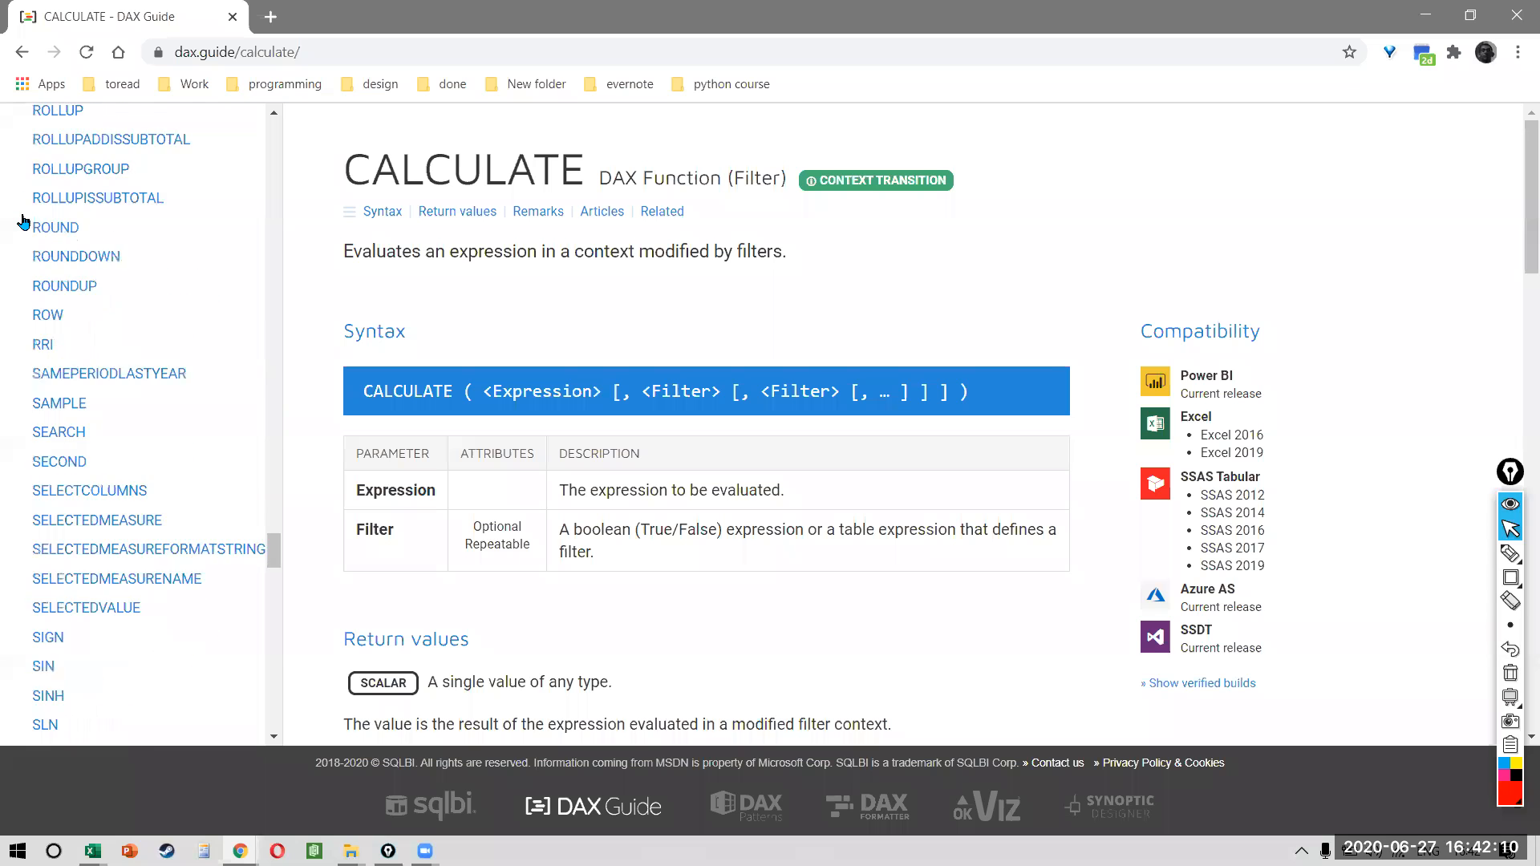
scroll(25, 221, up, 20)
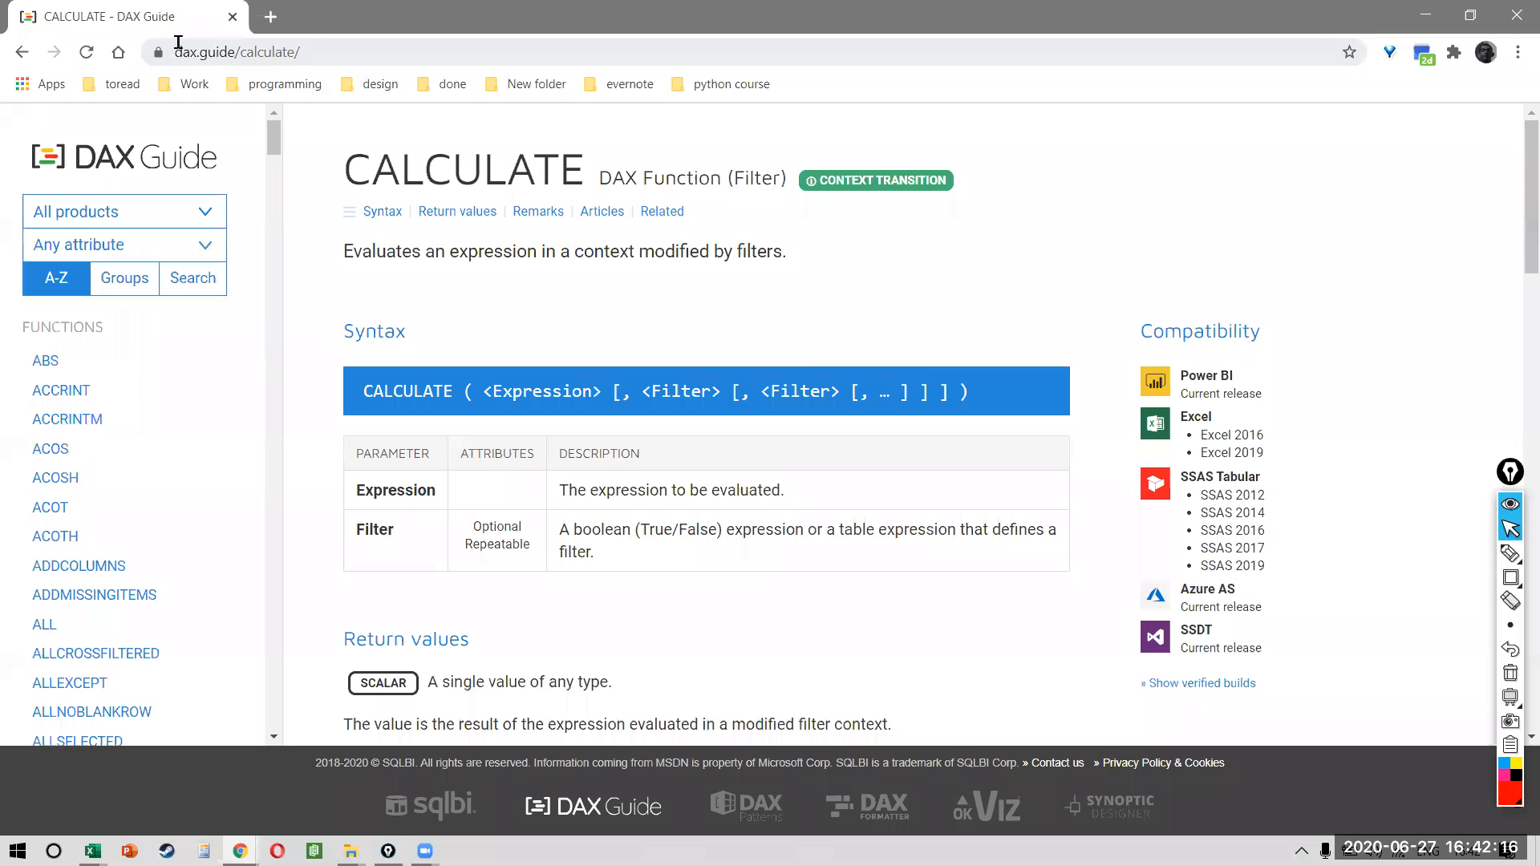
click(263, 49)
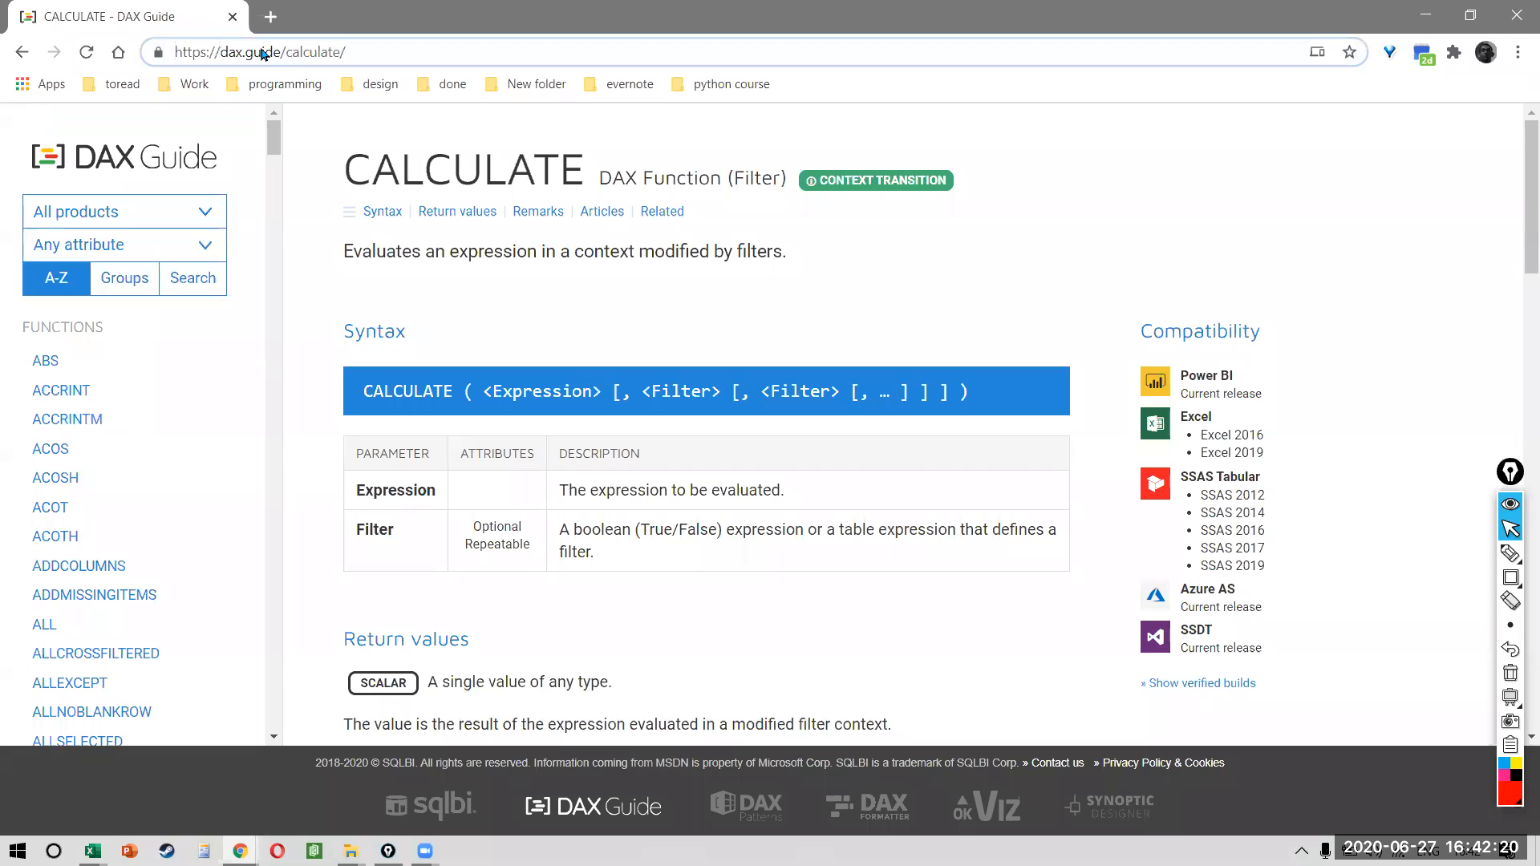
key(ctrl+a)
click(263, 52)
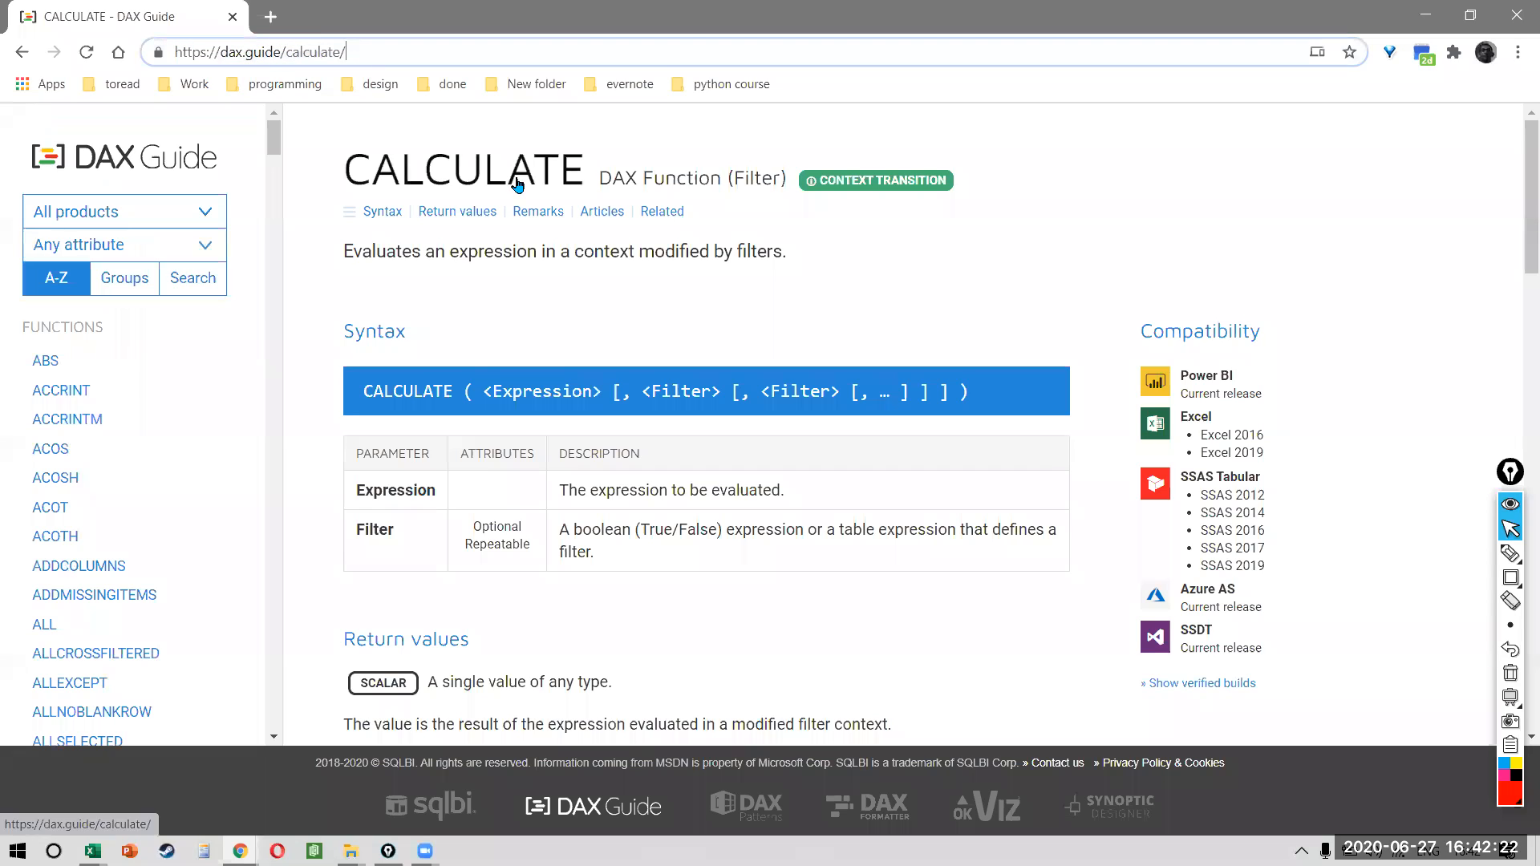
key(ctrl+shift+Left)
key(ctrl+shift+Left)
key(ctrl+shift+Left)
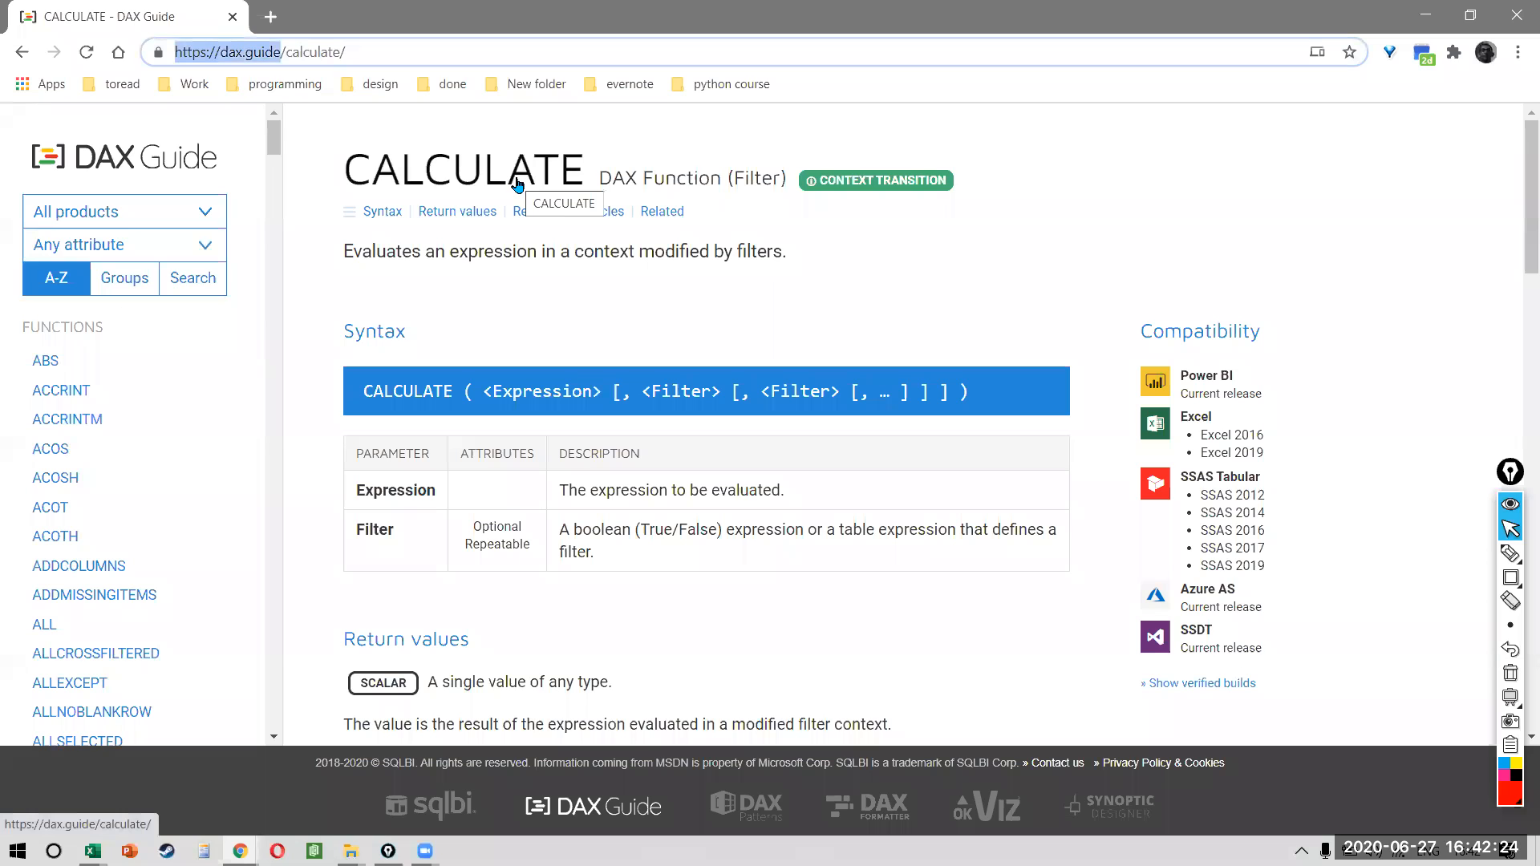
- Switch to the NOTES workbook in Excel and select cell B29 below the existing notes
key(alt+Tab)
key(alt+Tab)
key(alt+Tab)
key(alt+Tab)
key(alt+Tab)
key(alt+Tab)
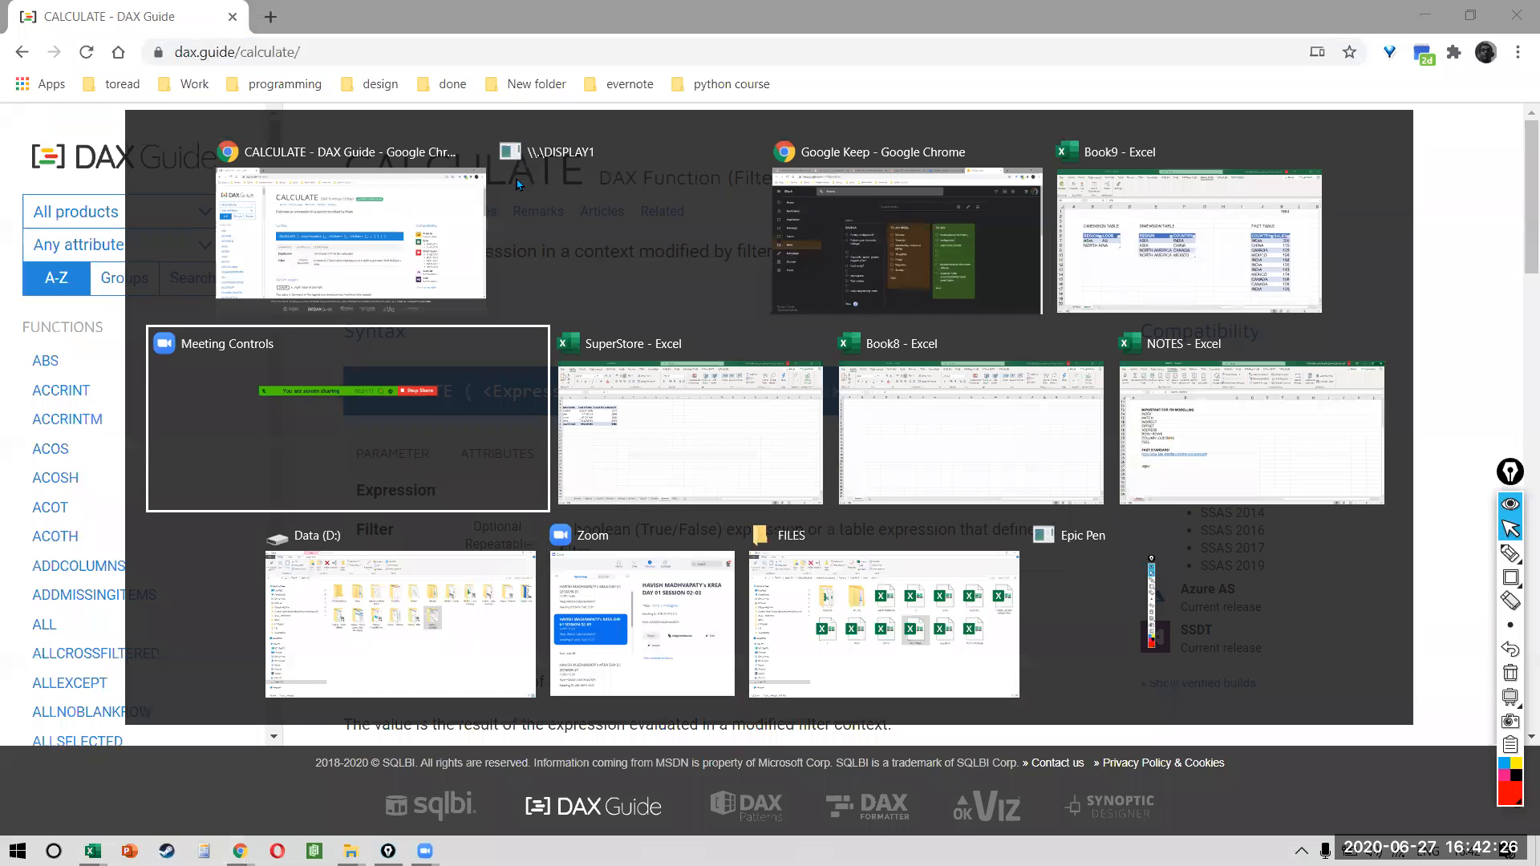
key(alt+Tab)
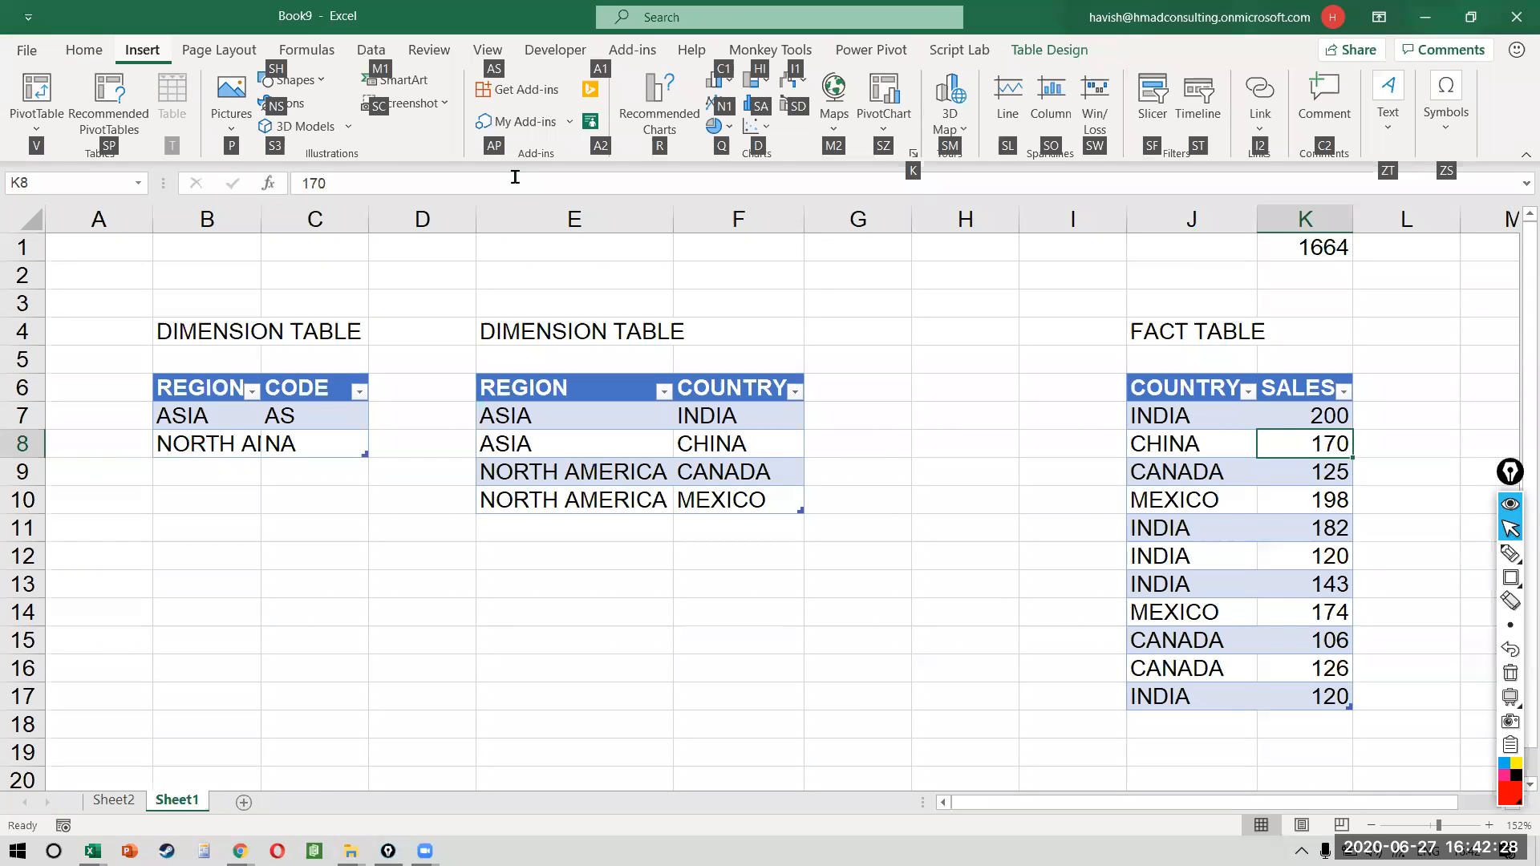
key(alt+Tab)
key(alt+Tab)
key(alt+Tab)
key(alt+Tab)
key(alt+Tab)
key(alt+Tab)
key(alt+Tab)
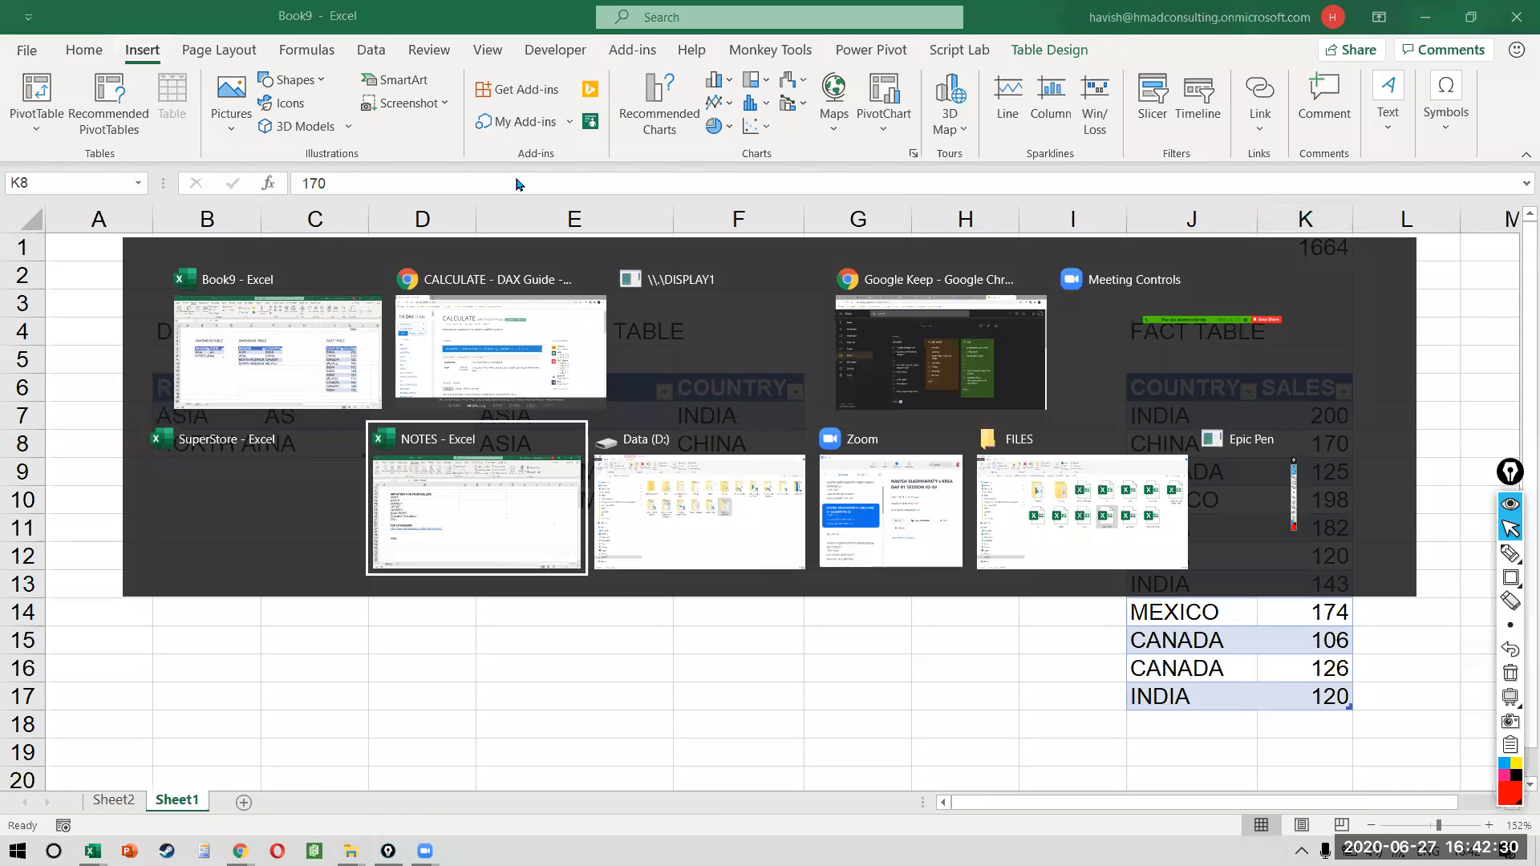
key(alt+Tab)
key(alt+Tab)
key(alt+Tab)
key(alt+Tab)
key(alt+Tab)
key(alt+Tab)
key(alt+Tab)
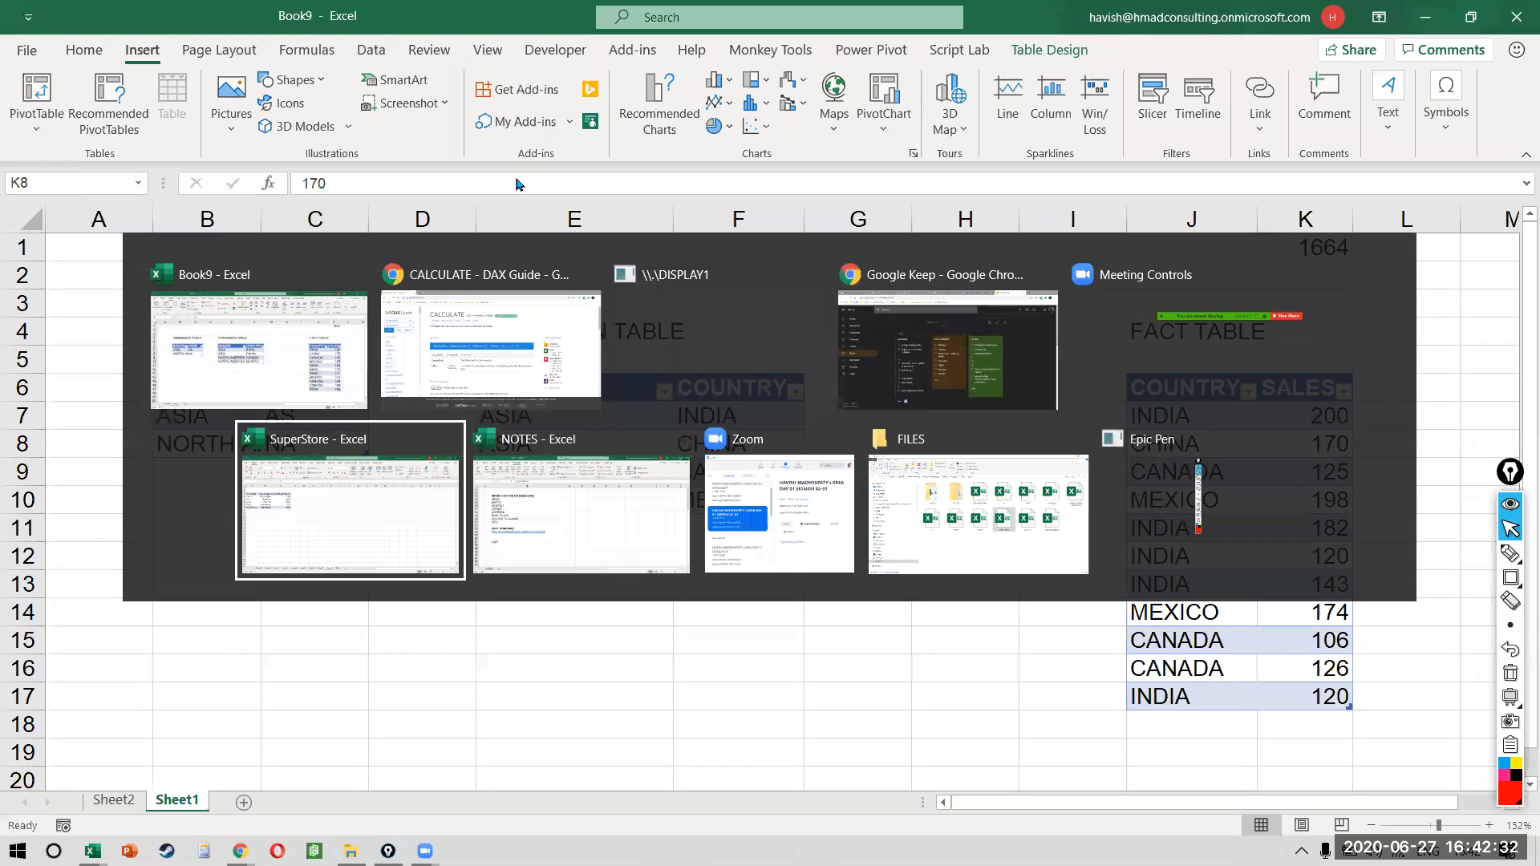
key(Down)
key(Down)
key(Down)
key(Down)
key(Down)
key(Down)
key(Down)
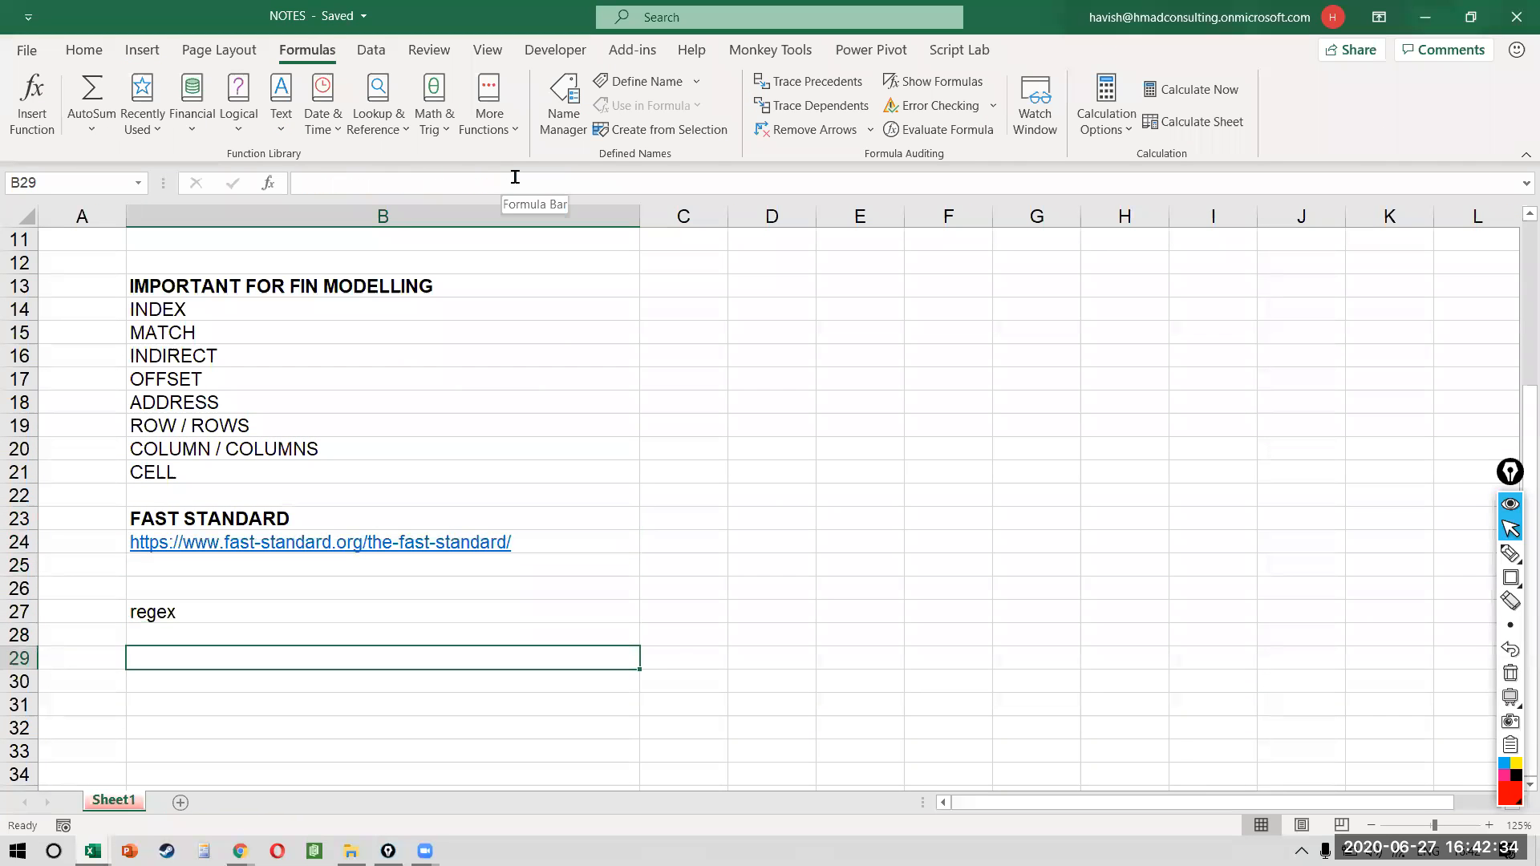
- Enter the heading DAX in cell B29 and the site address dax.guide in cell B30
text(DAX)
key(Return)
key(Caps_Lock)
text(dax)
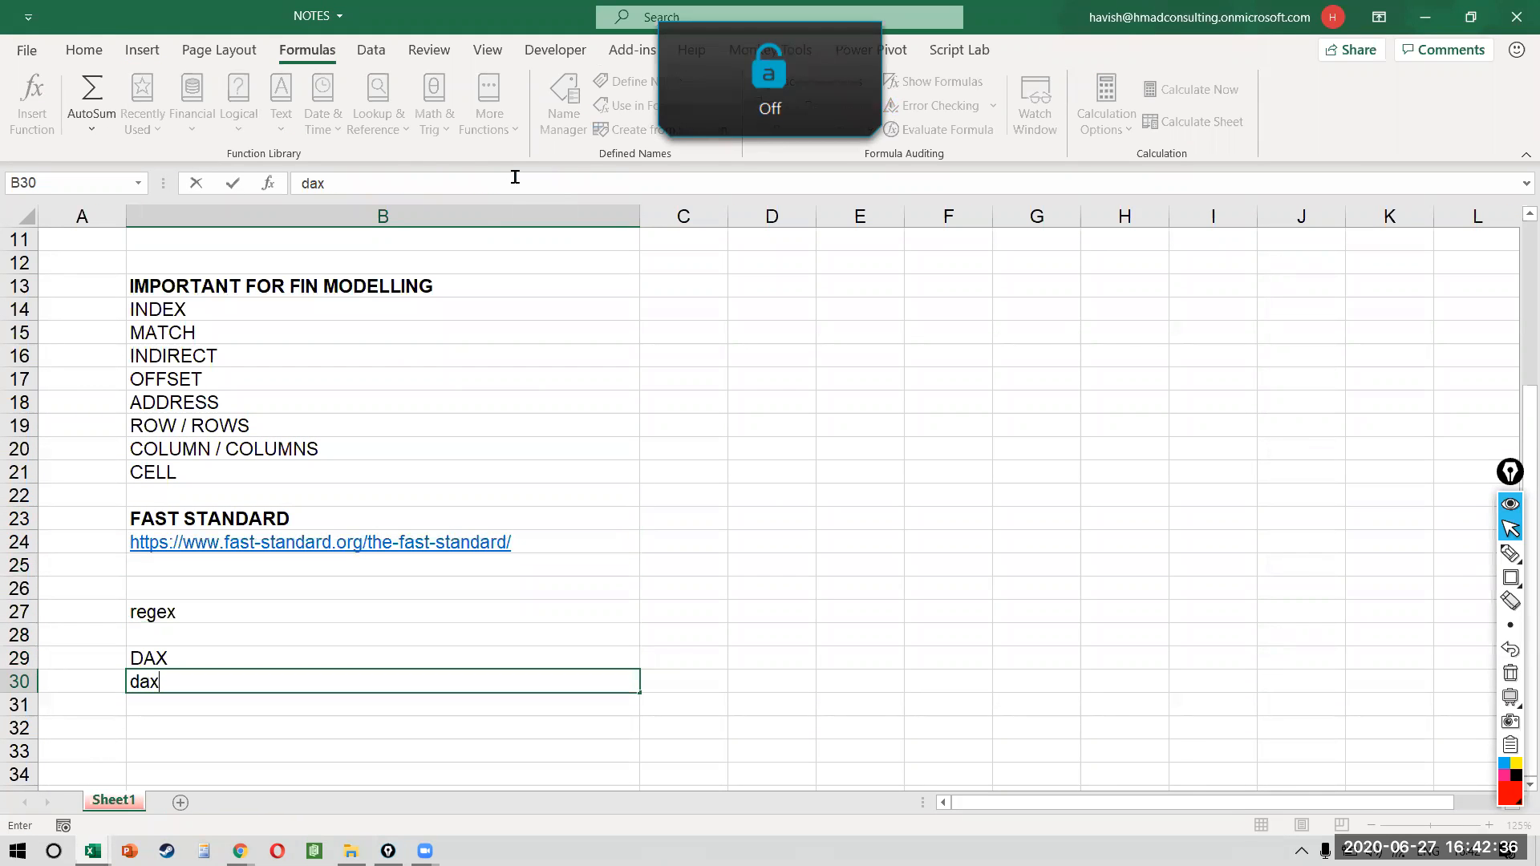
text(.guide)
key(Return)
key(Up)
- Switch to the Book9 workbook and select cell B4 of the PivotTable on Sheet2
key(alt+Tab)
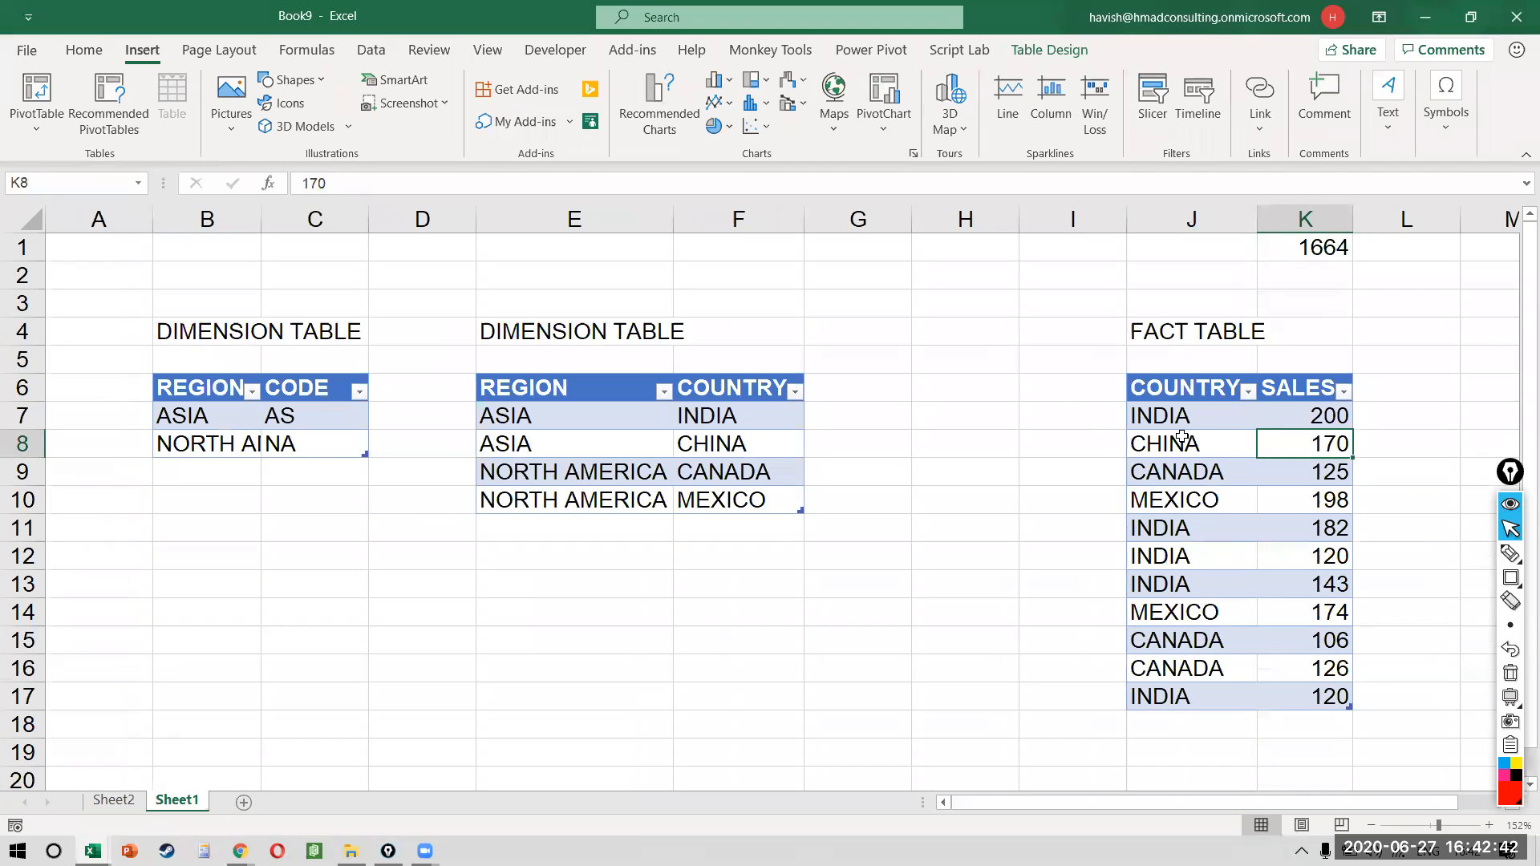
scroll(1282, 473, right, 2)
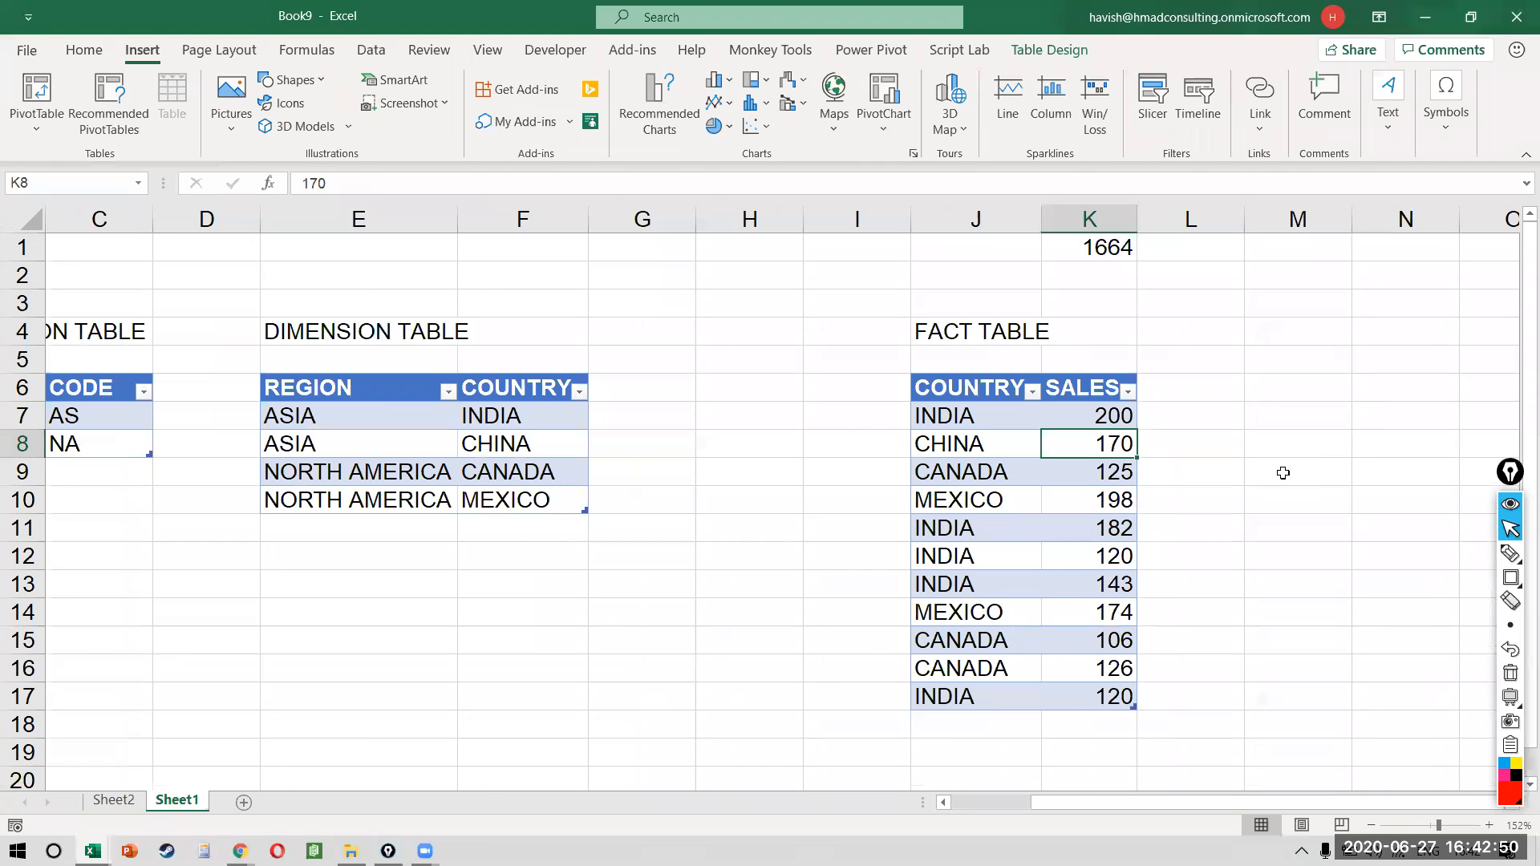
click(121, 799)
click(309, 349)
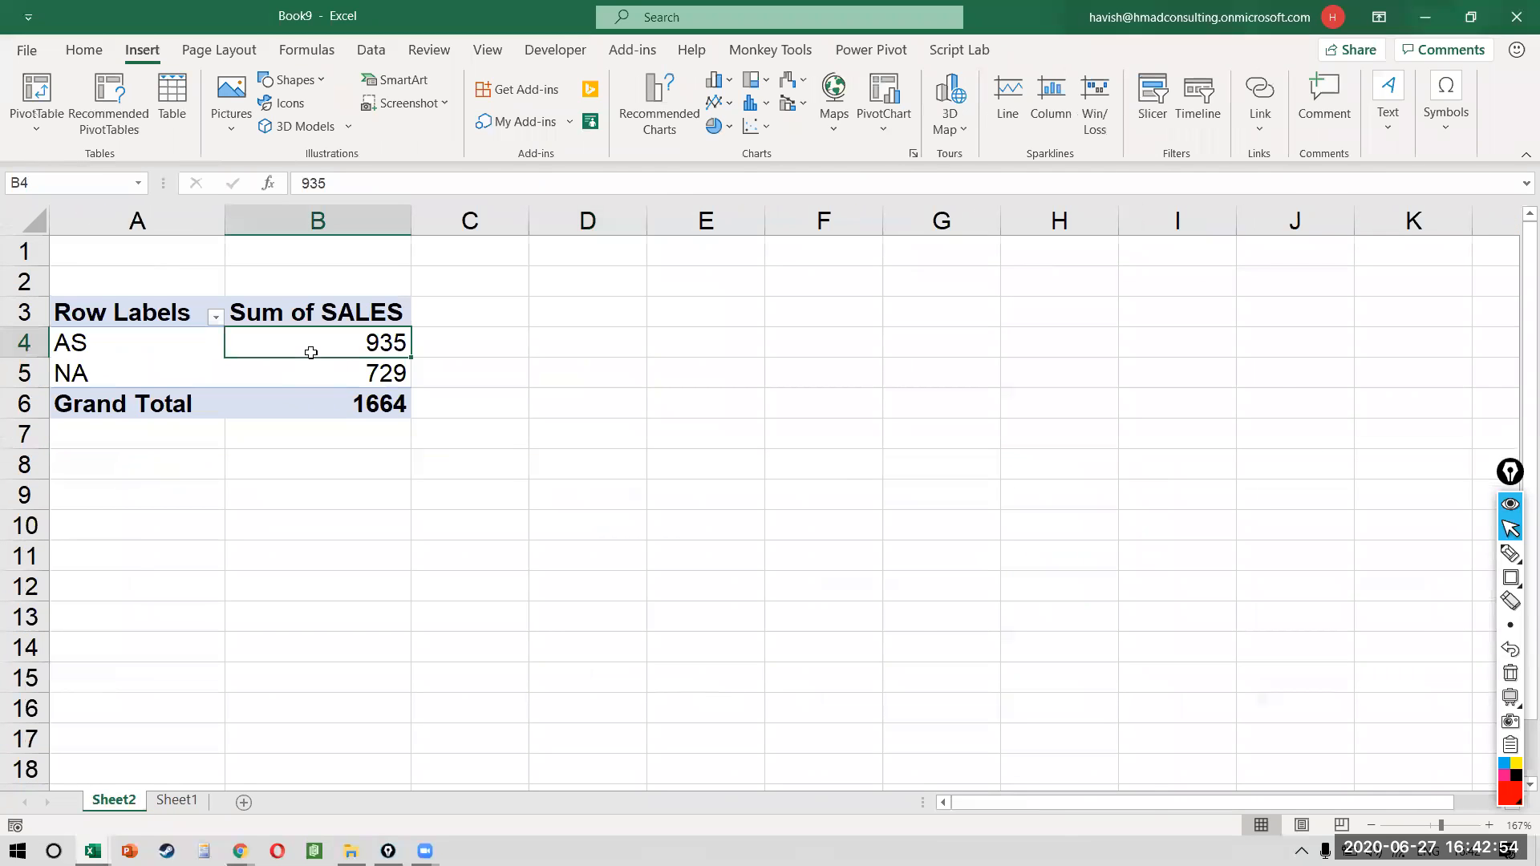
- Start a new Power Pivot measure in the REGION table and name it TARGET
click(872, 50)
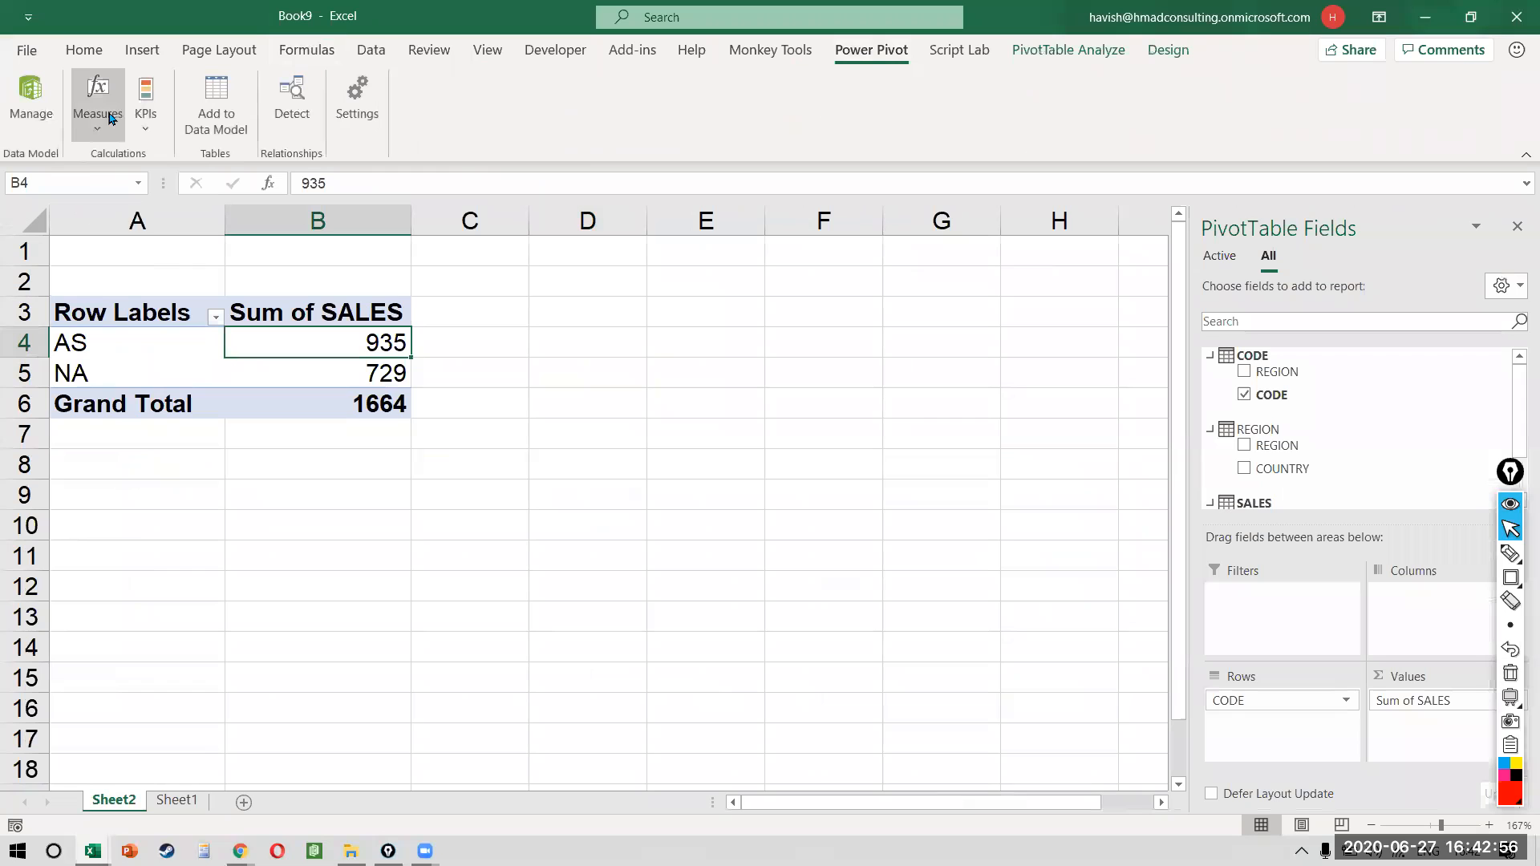
click(110, 117)
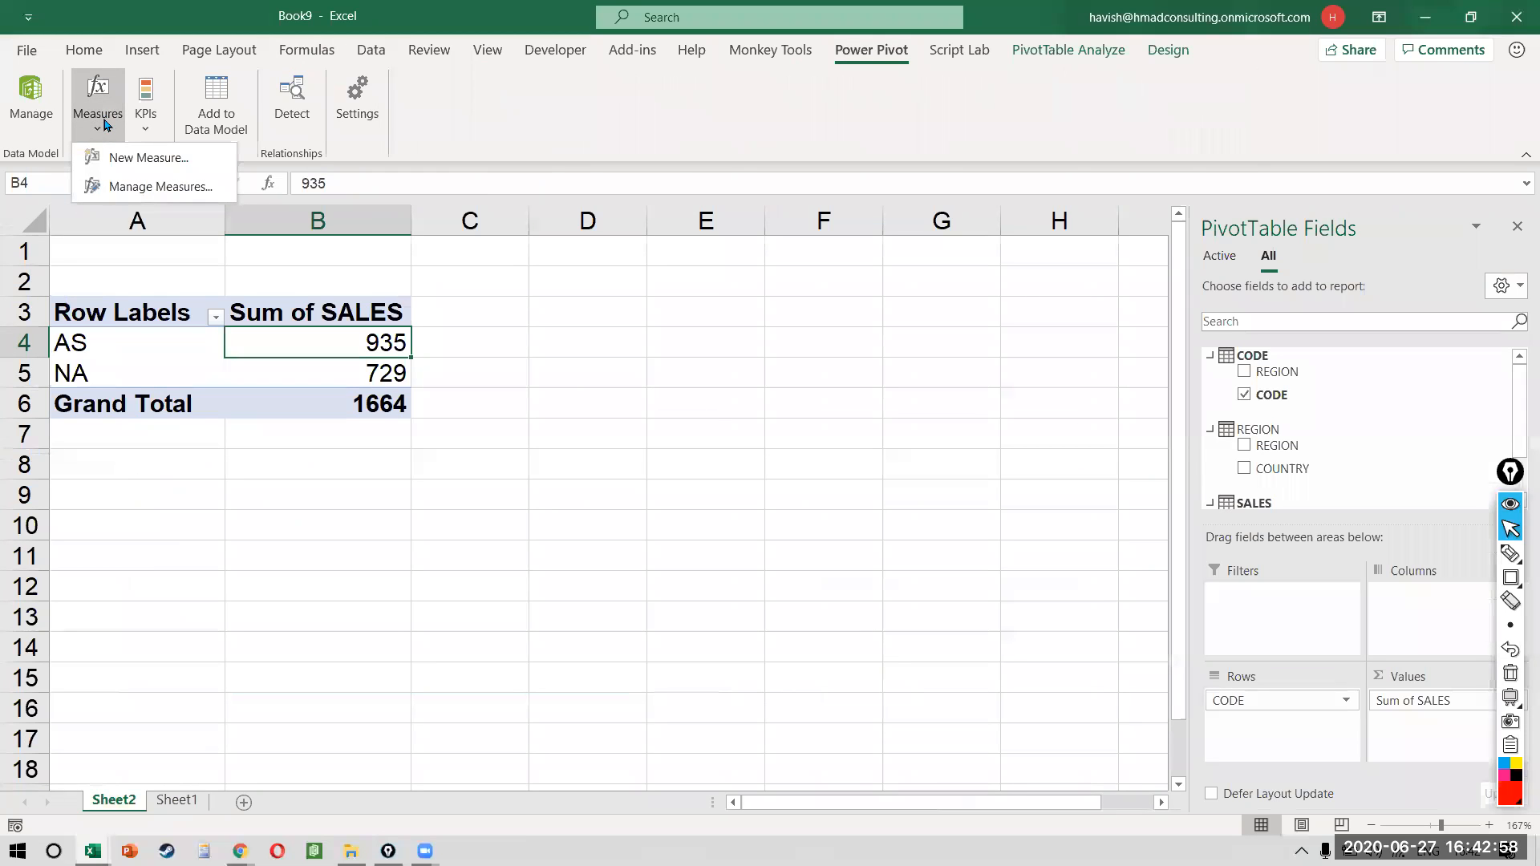
click(129, 164)
key(ctrl+a)
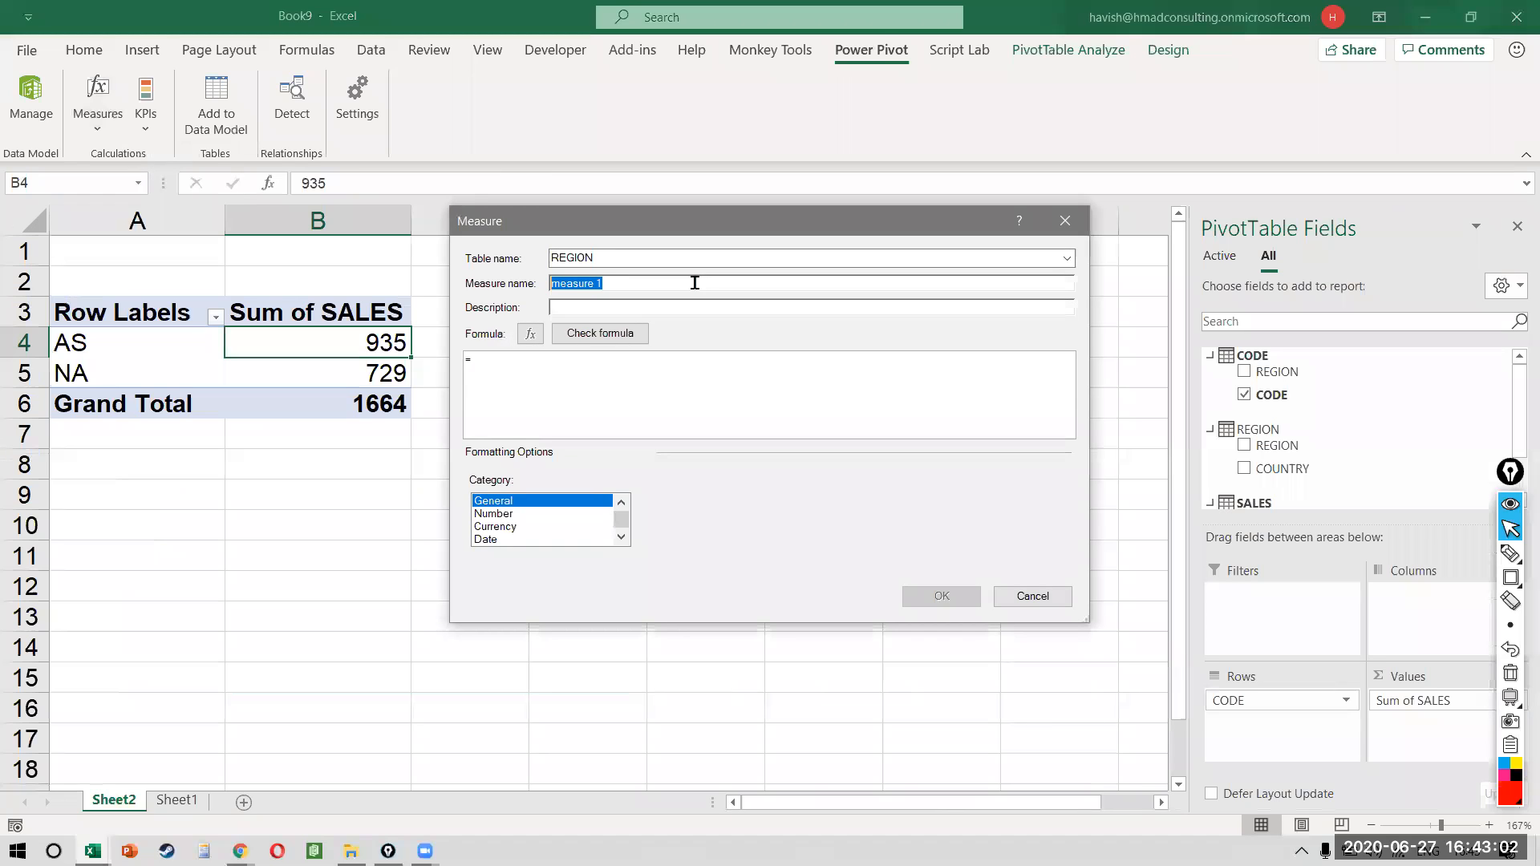
key(Caps_Lock)
text(TARGET)
- Try to create the TARGET measure with the formula =SUM(SALES[SALES]) * 1.1
click(621, 375)
text(A)
scroll(536, 453, down, 3)
scroll(536, 453, up, 3)
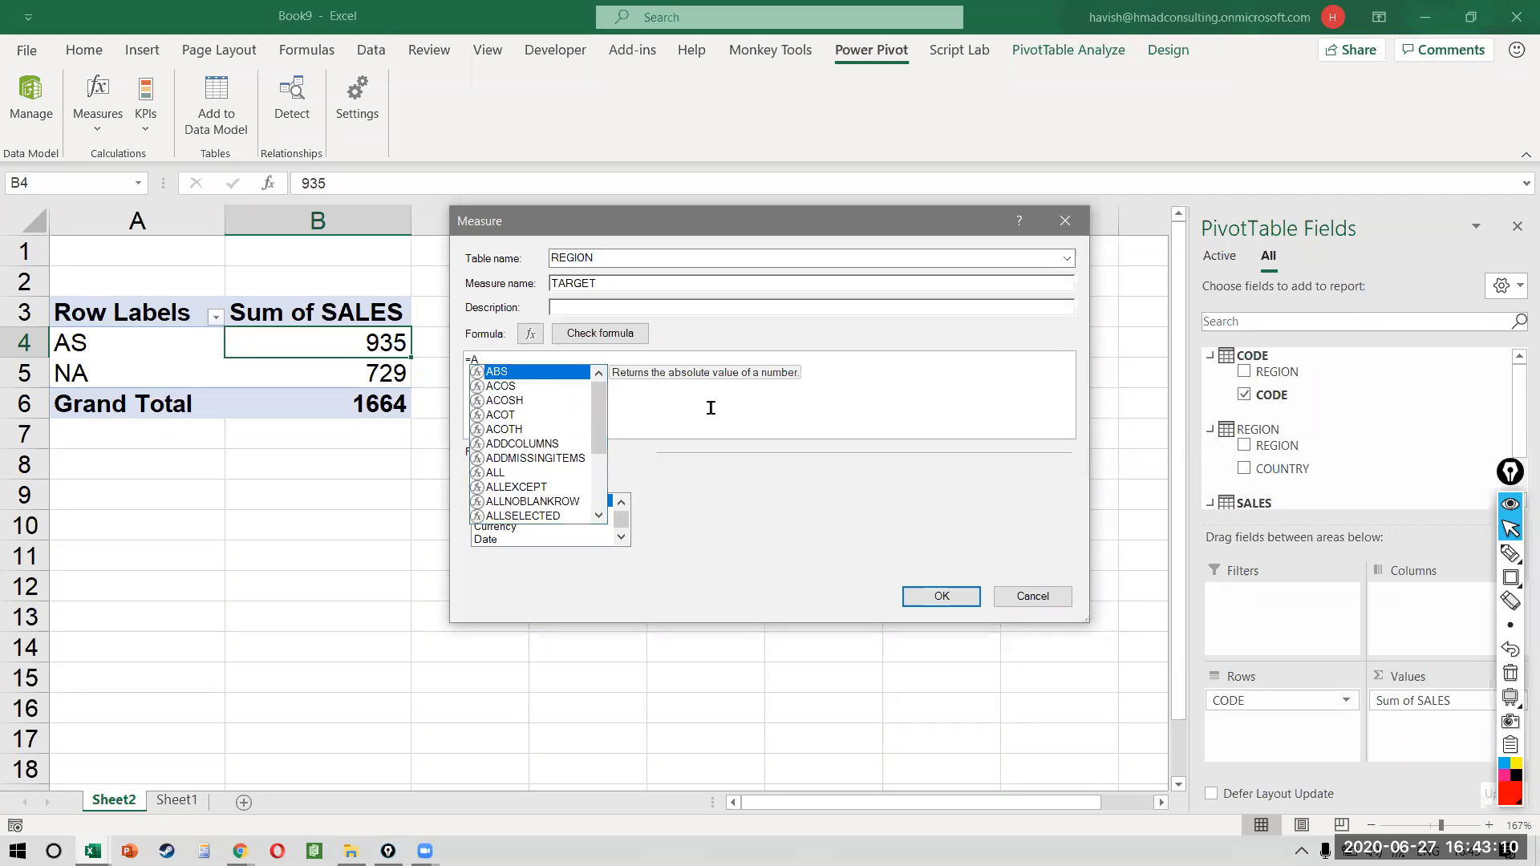
key(BackSpace)
text(SUM(SAL)
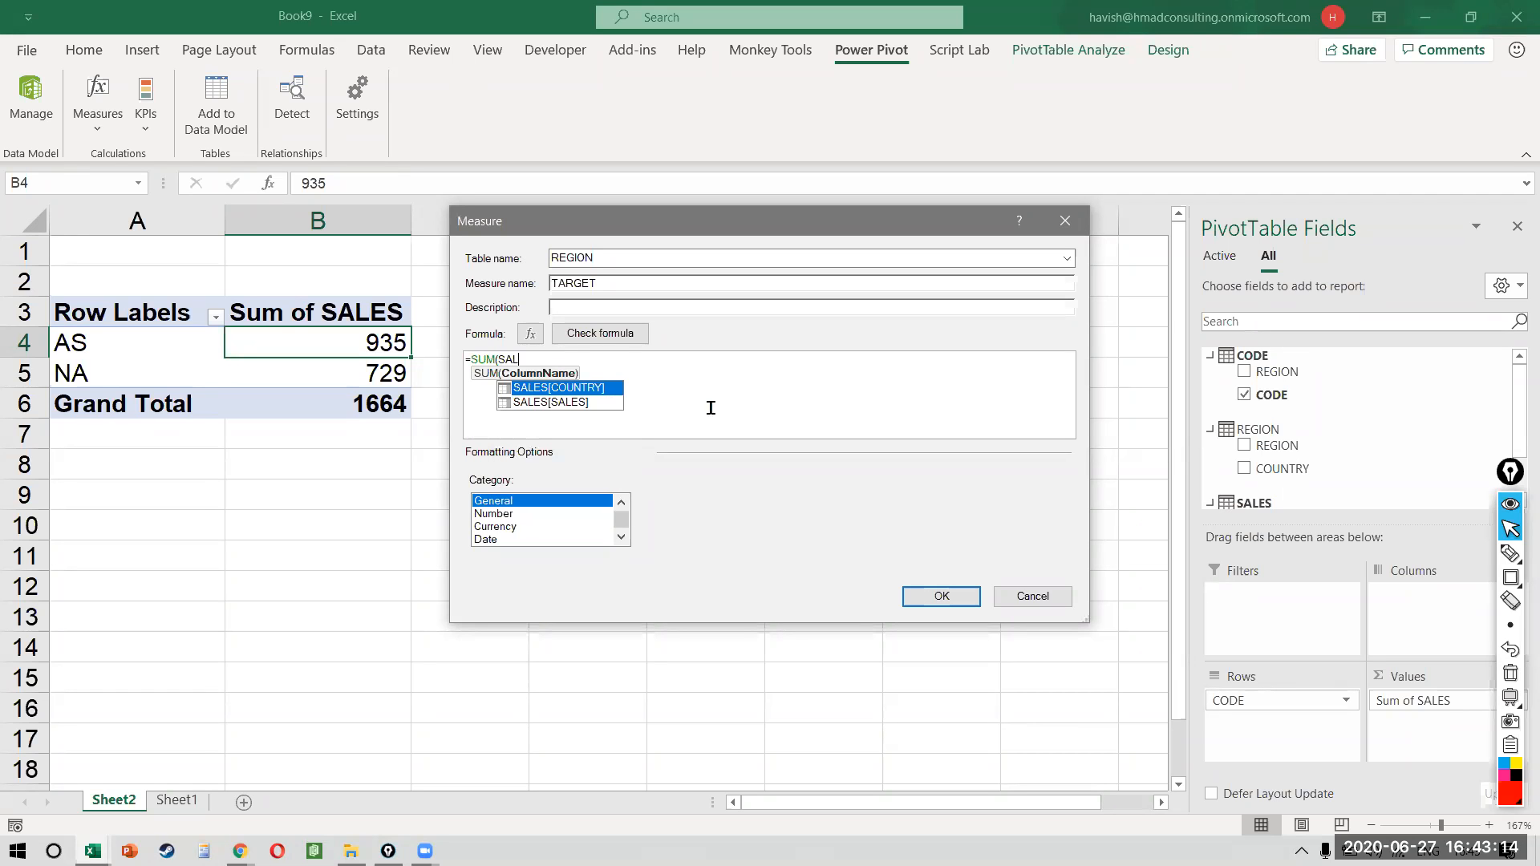
key(Escape)
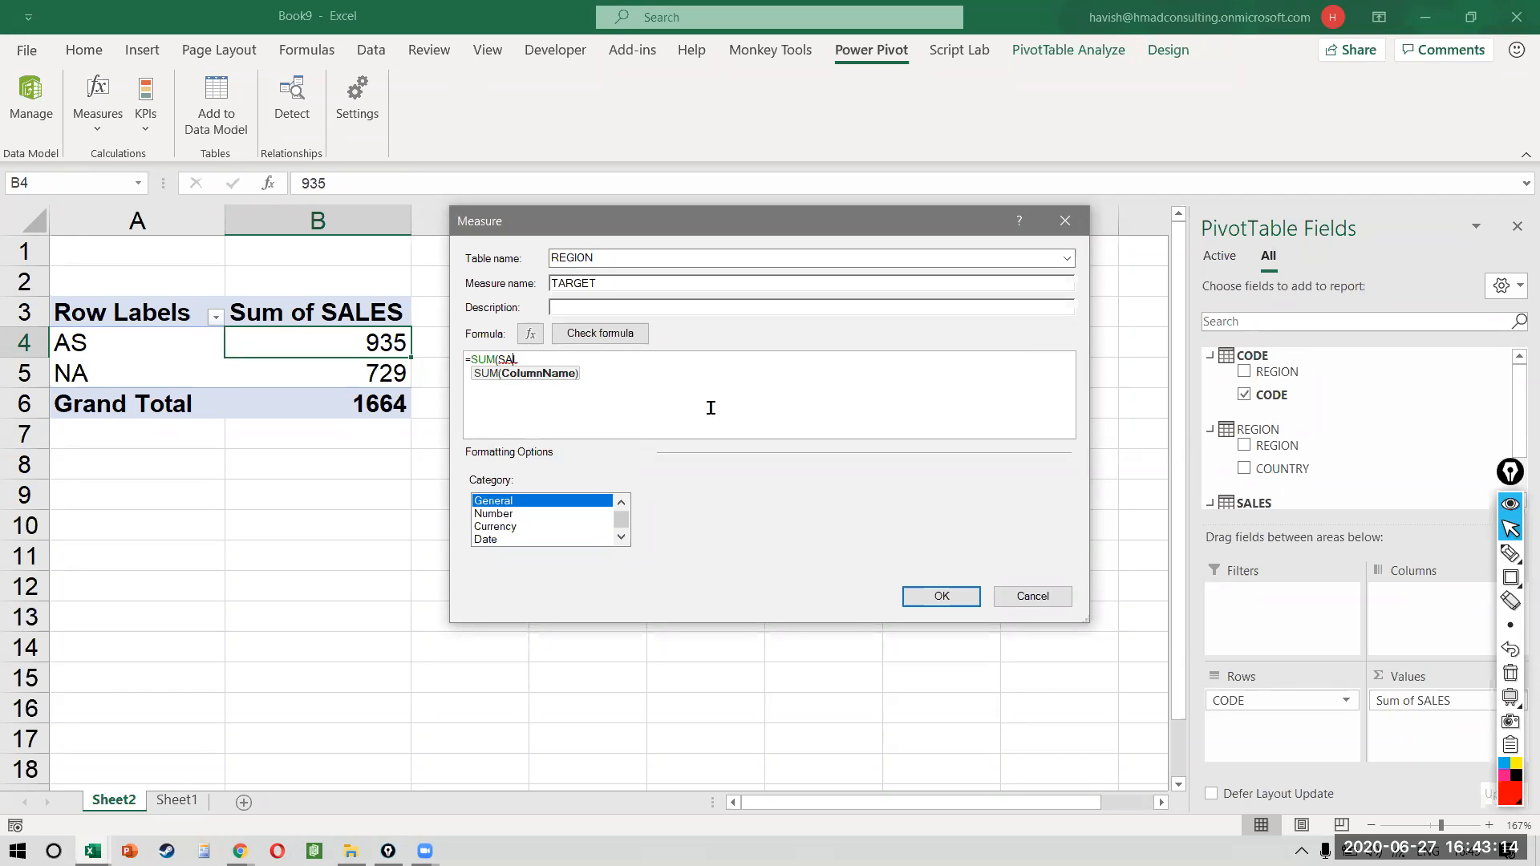
text(LE)
key(Down)
key(Tab)
key(BackSpace)
key(ctrl+shift+Left)
key(ctrl+shift+Left)
text(SALE)
key(Down)
key(Tab)
text() * 1.1)
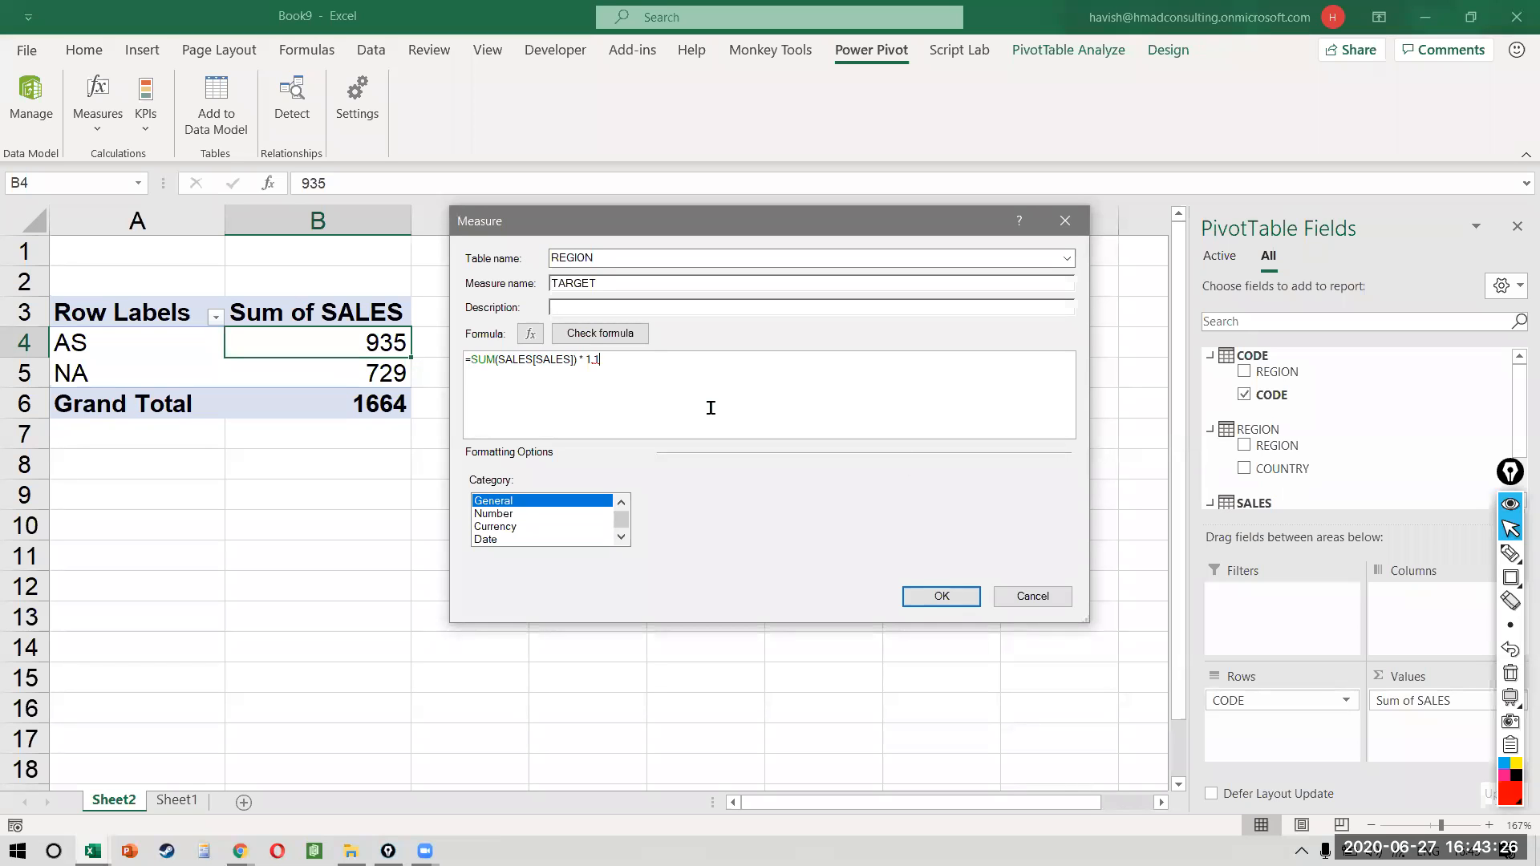
click(931, 596)
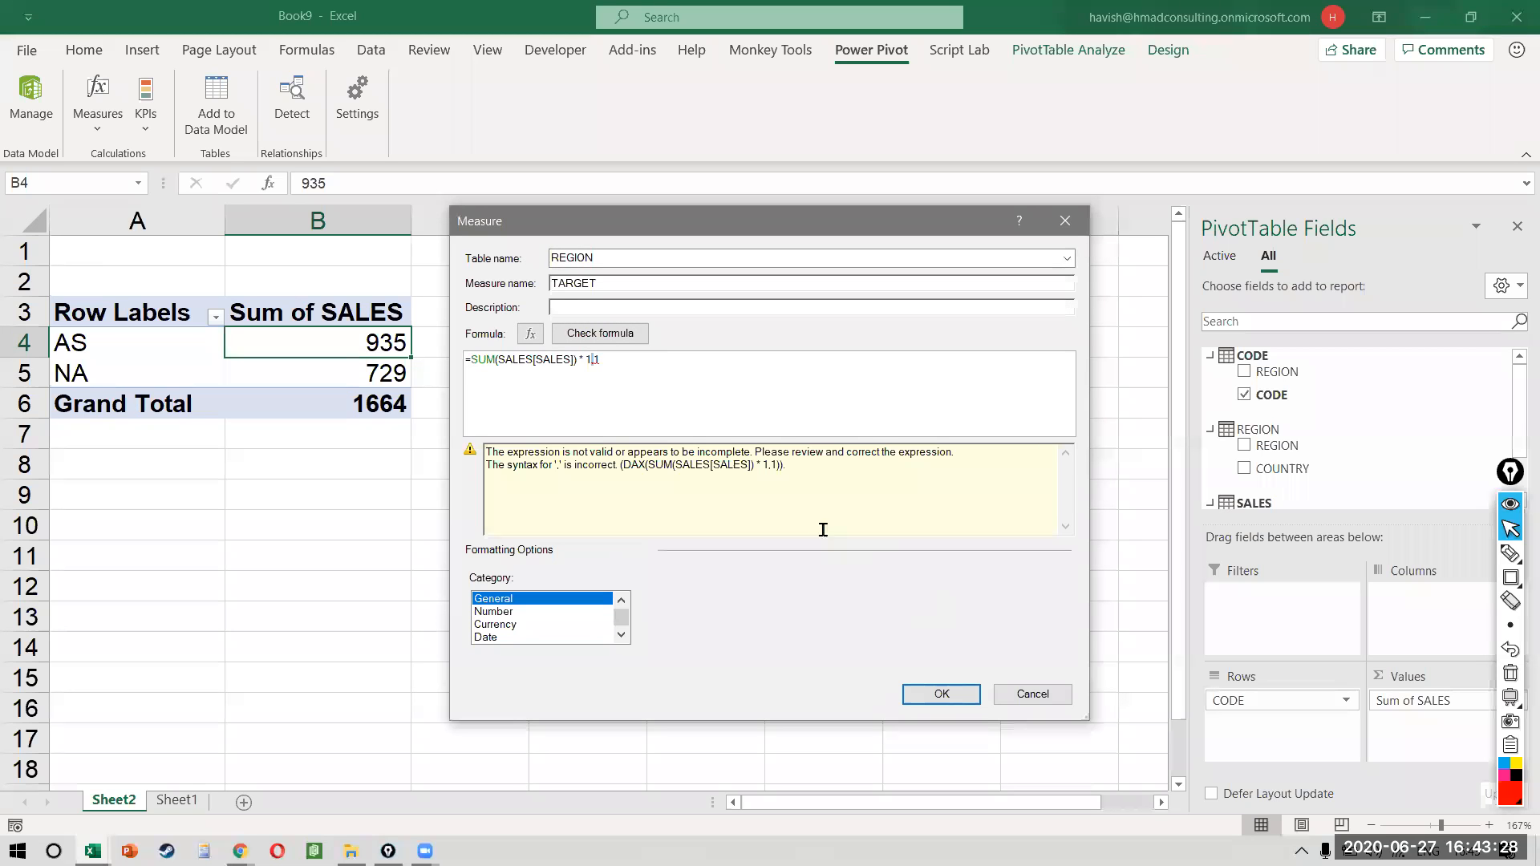
- Replace the whole TARGET formula with a freshly entered =SUM(SALES[SALES]) * 1.1 and save the measure
click(759, 383)
key(ctrl+a)
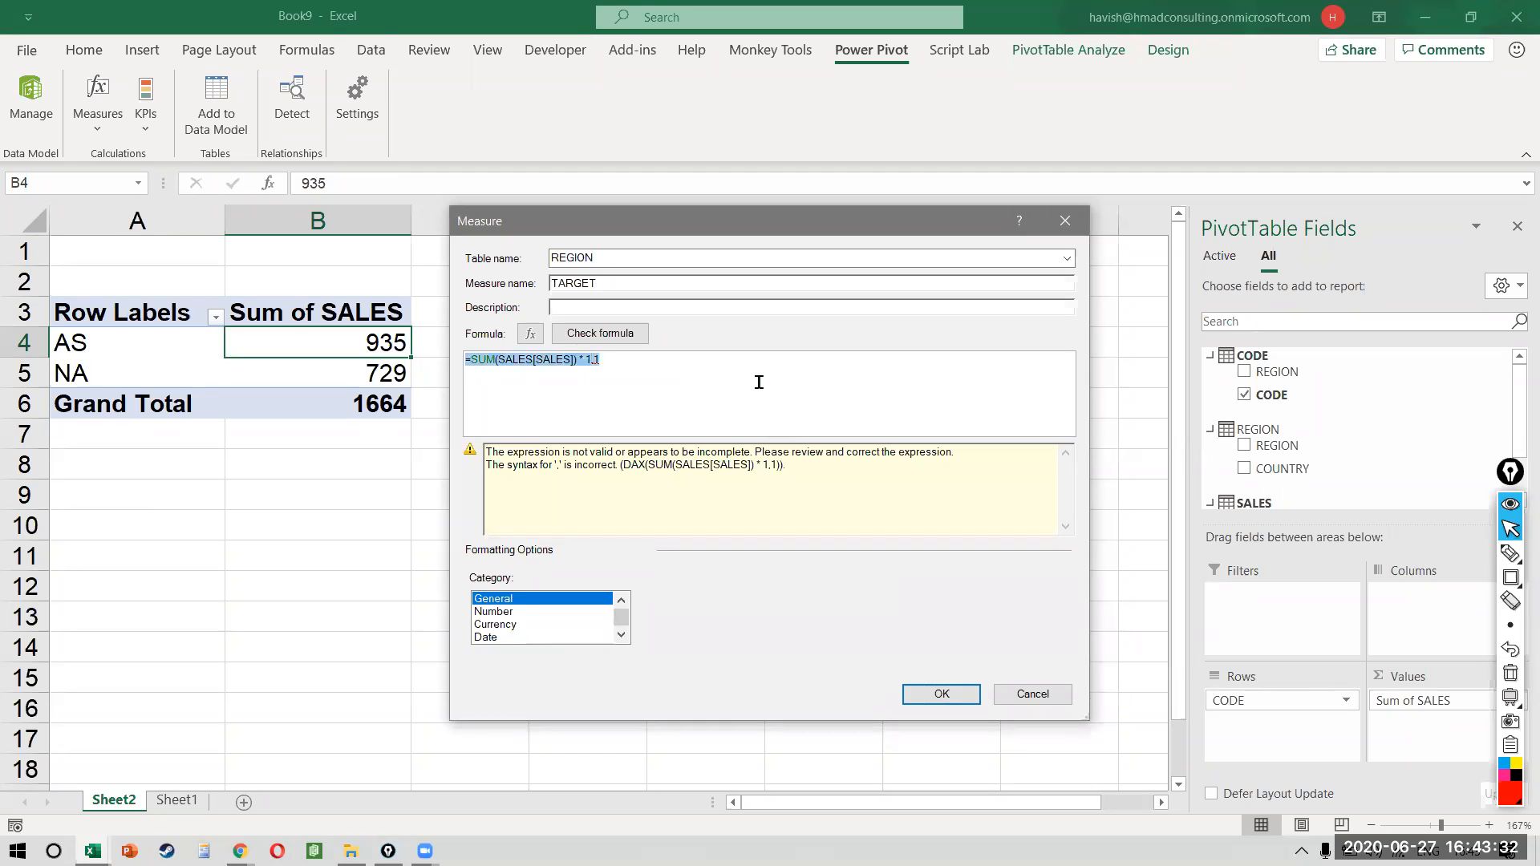
key(BackSpace)
text(=SUM)
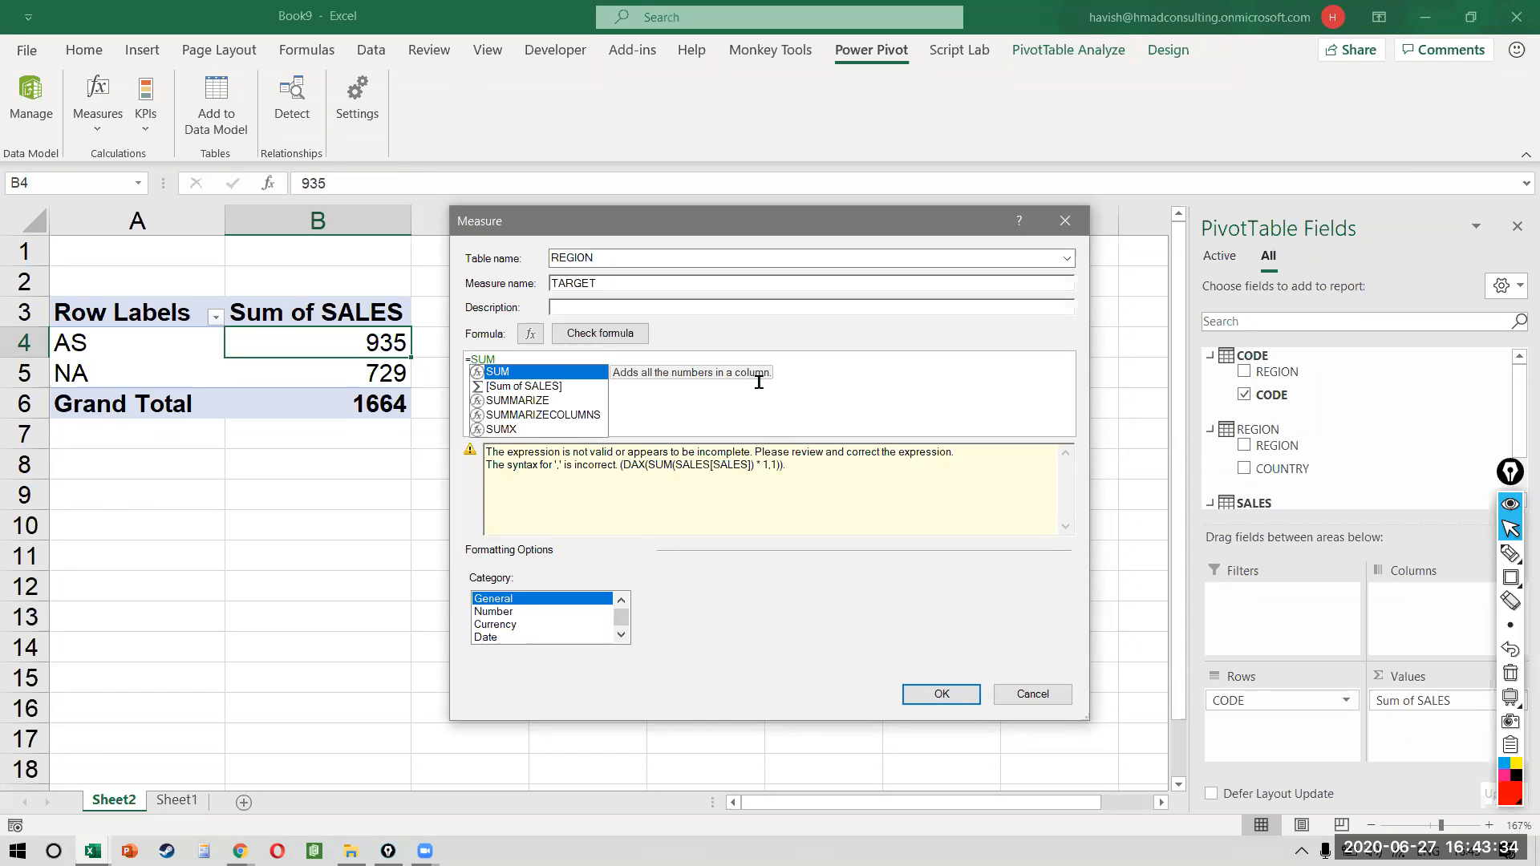
text(()
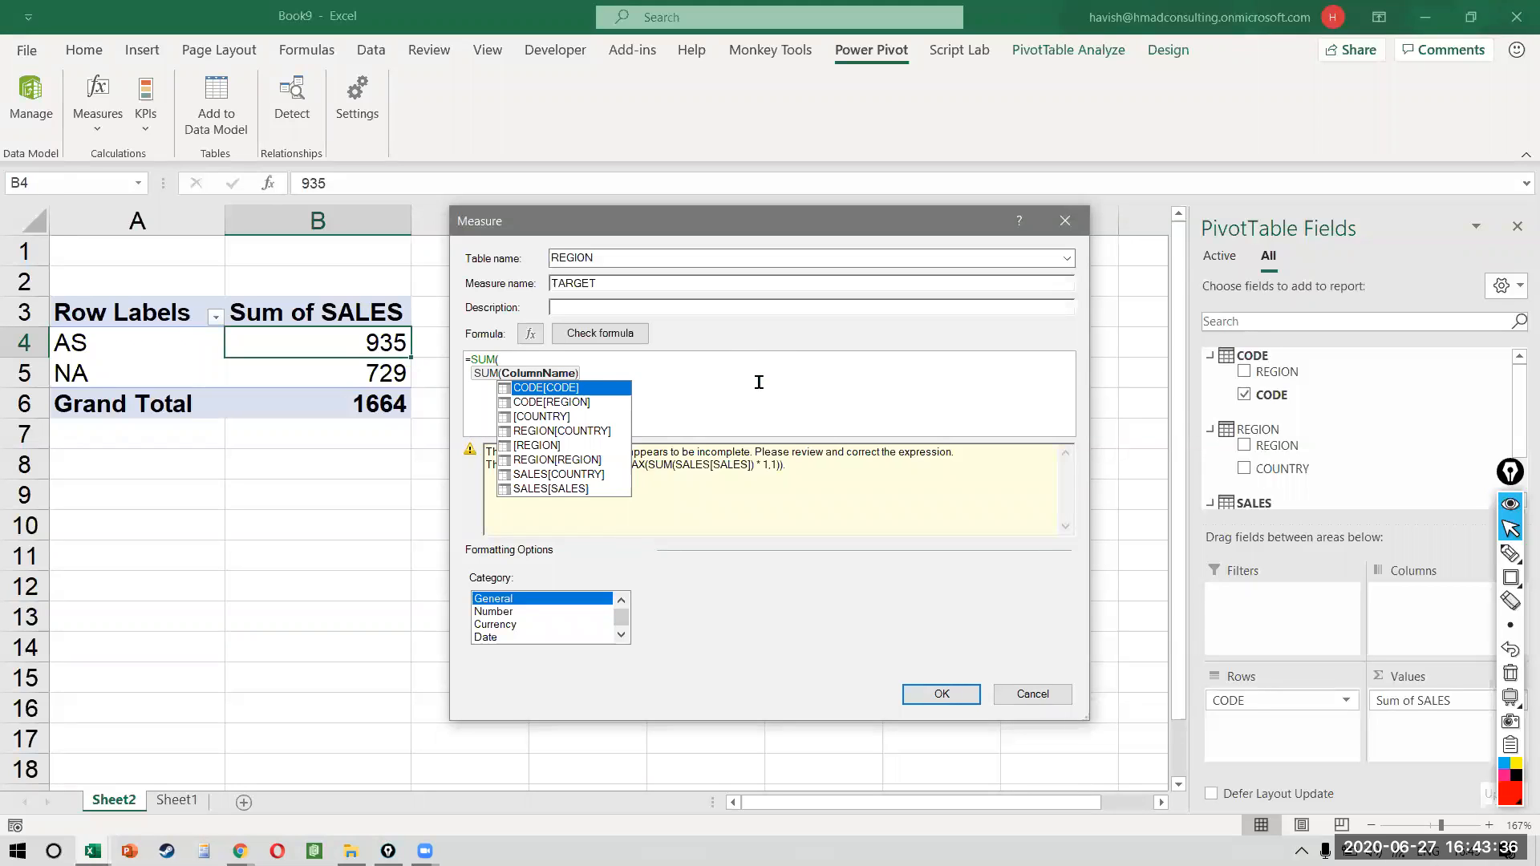
text(SAL)
key(Down)
key(Tab)
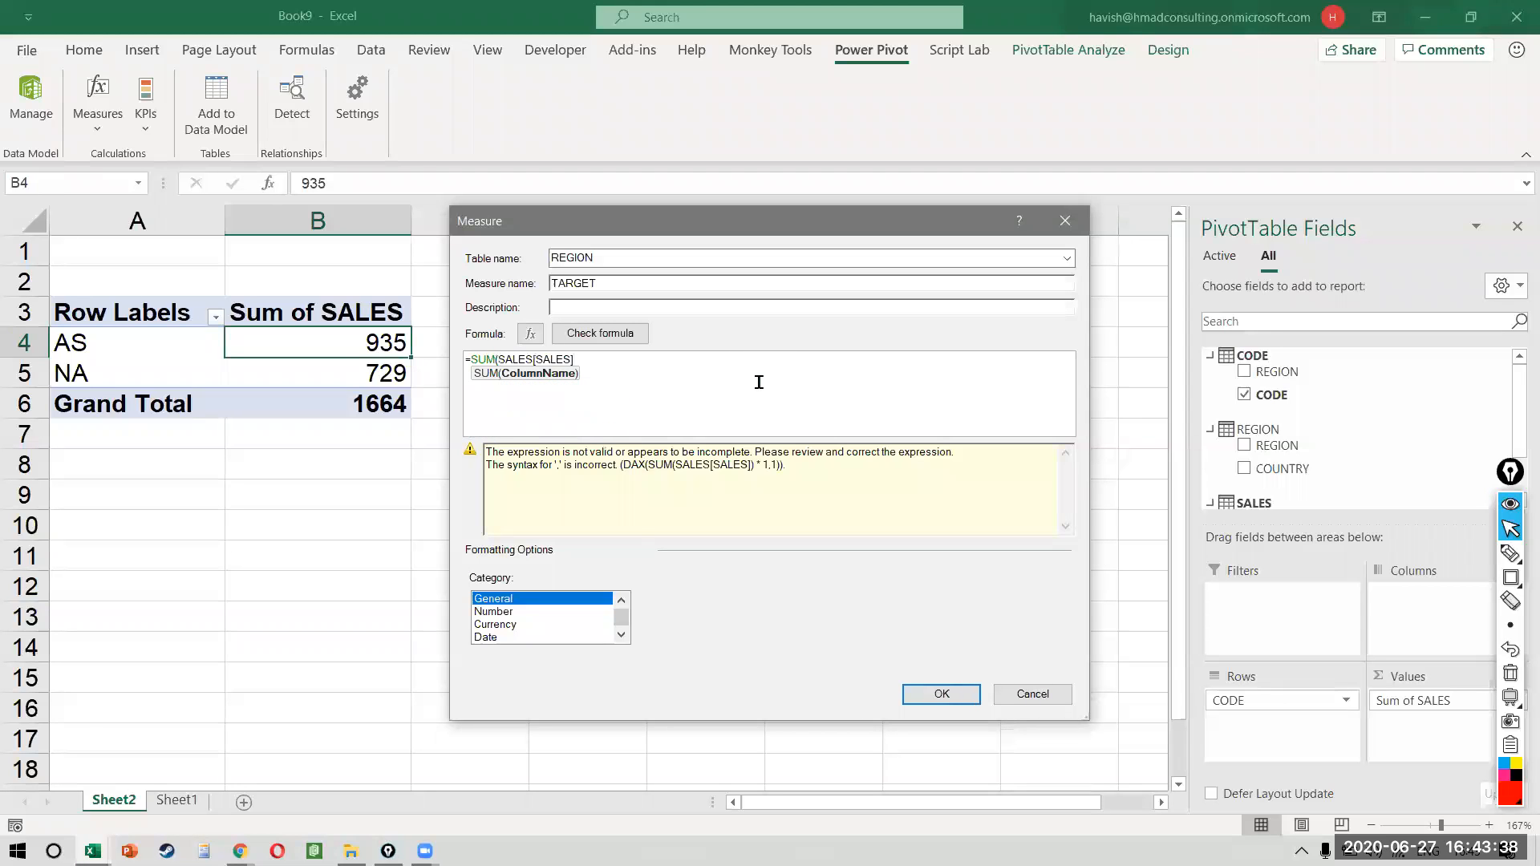
text() * 1.1)
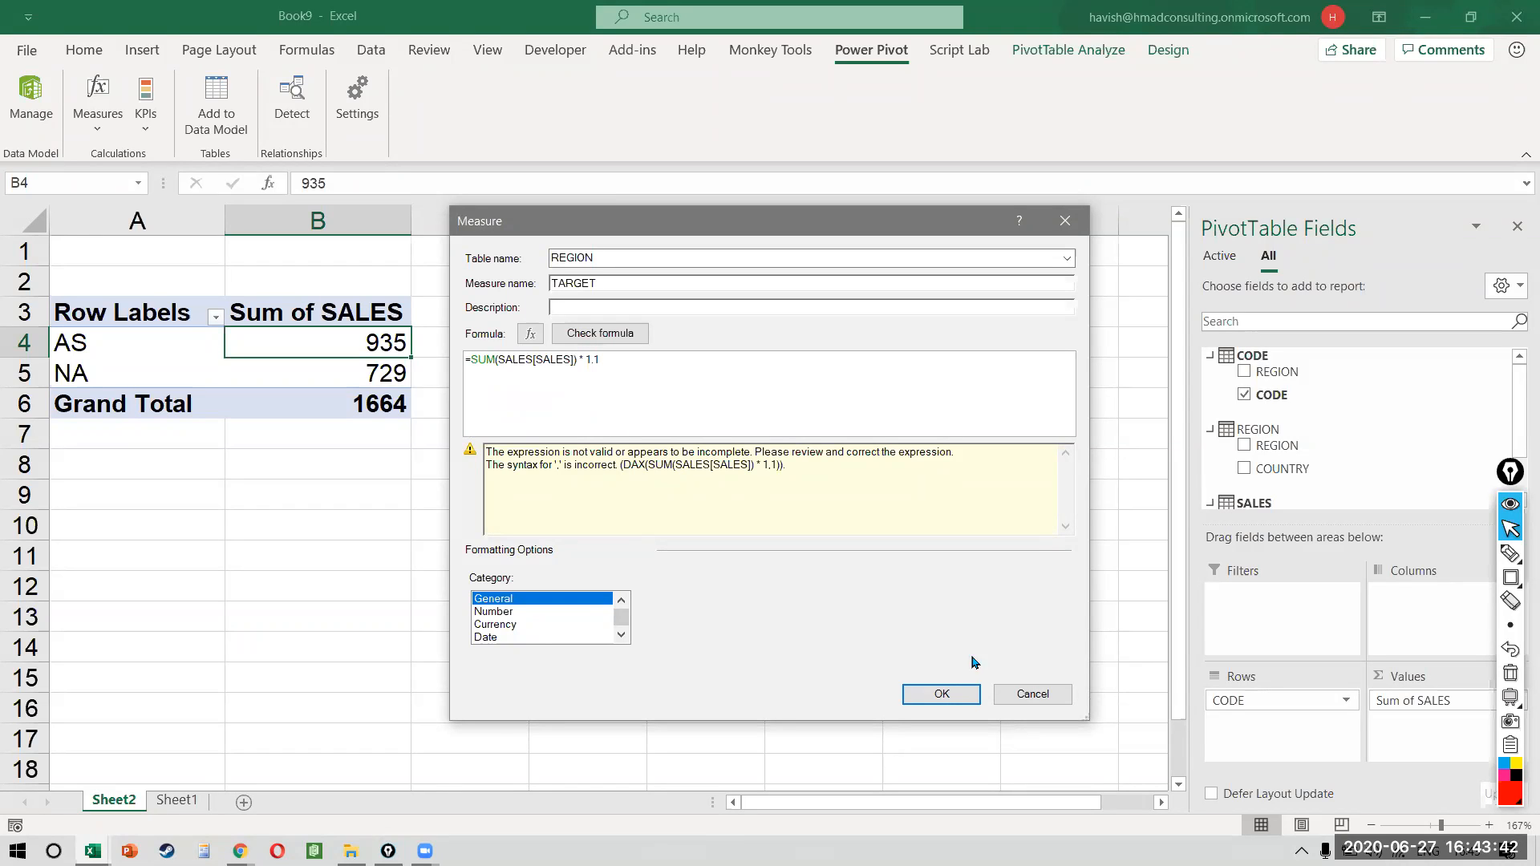
click(934, 695)
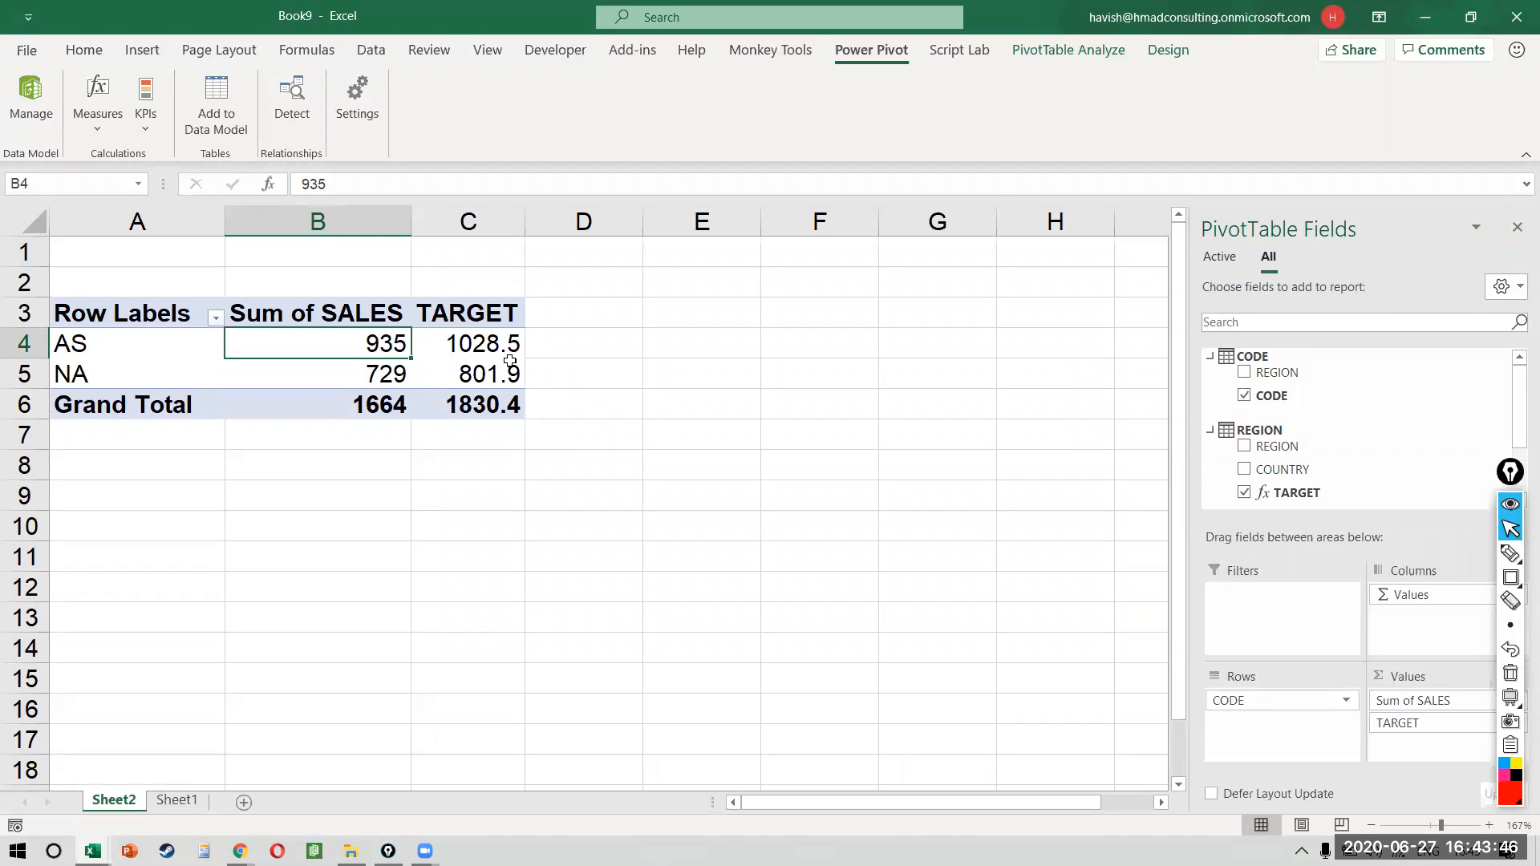
- Outline the TARGET measure in the PivotTable field list with a red rectangle
mouse_move(510, 361)
key(ctrl+shift+9)
drag(1216, 474, 1350, 510)
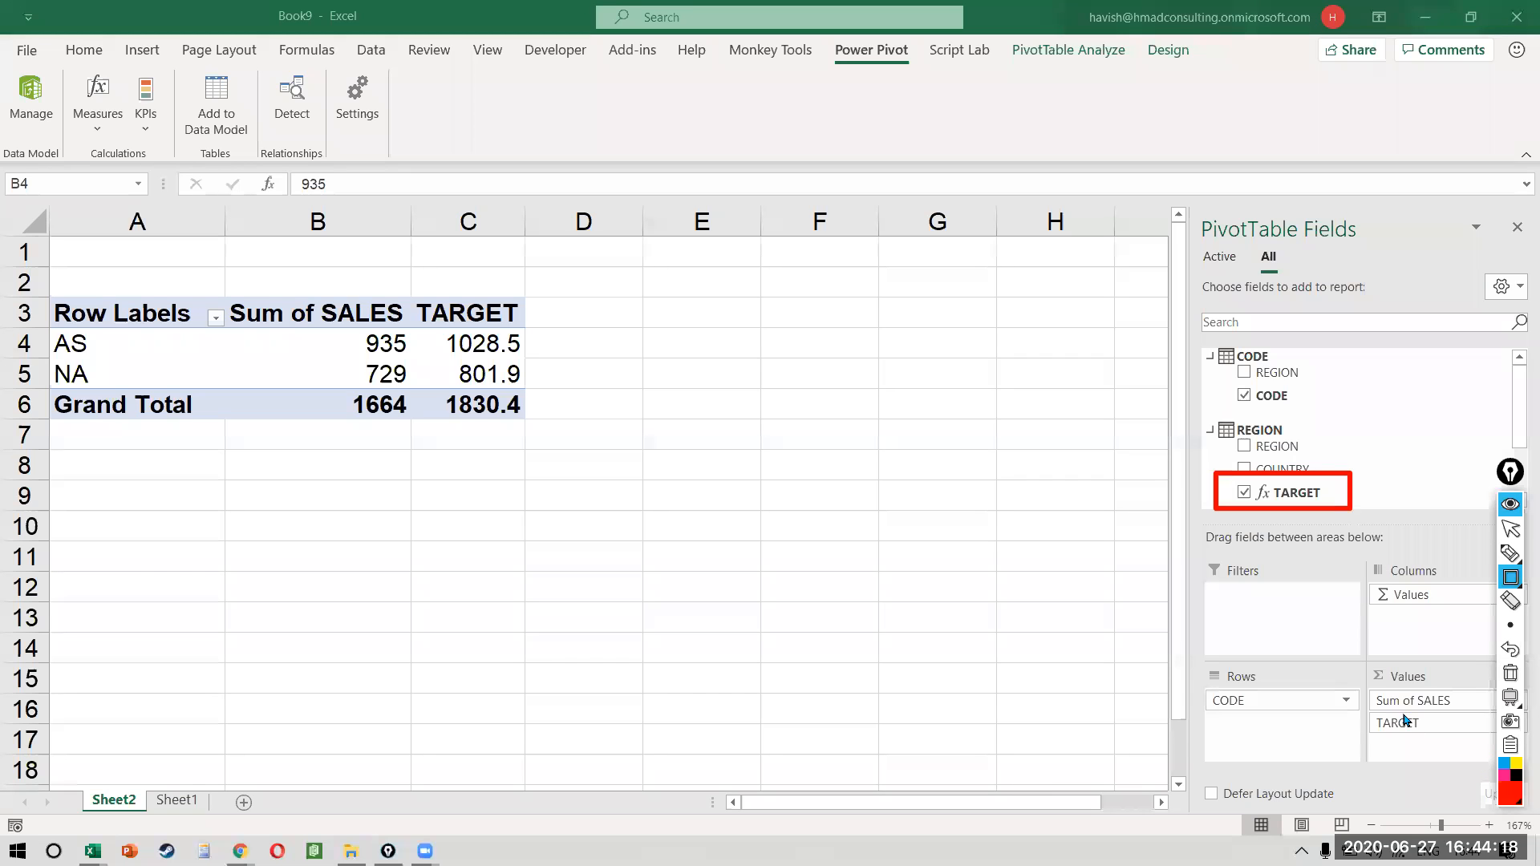
key(ctrl+shift+2)
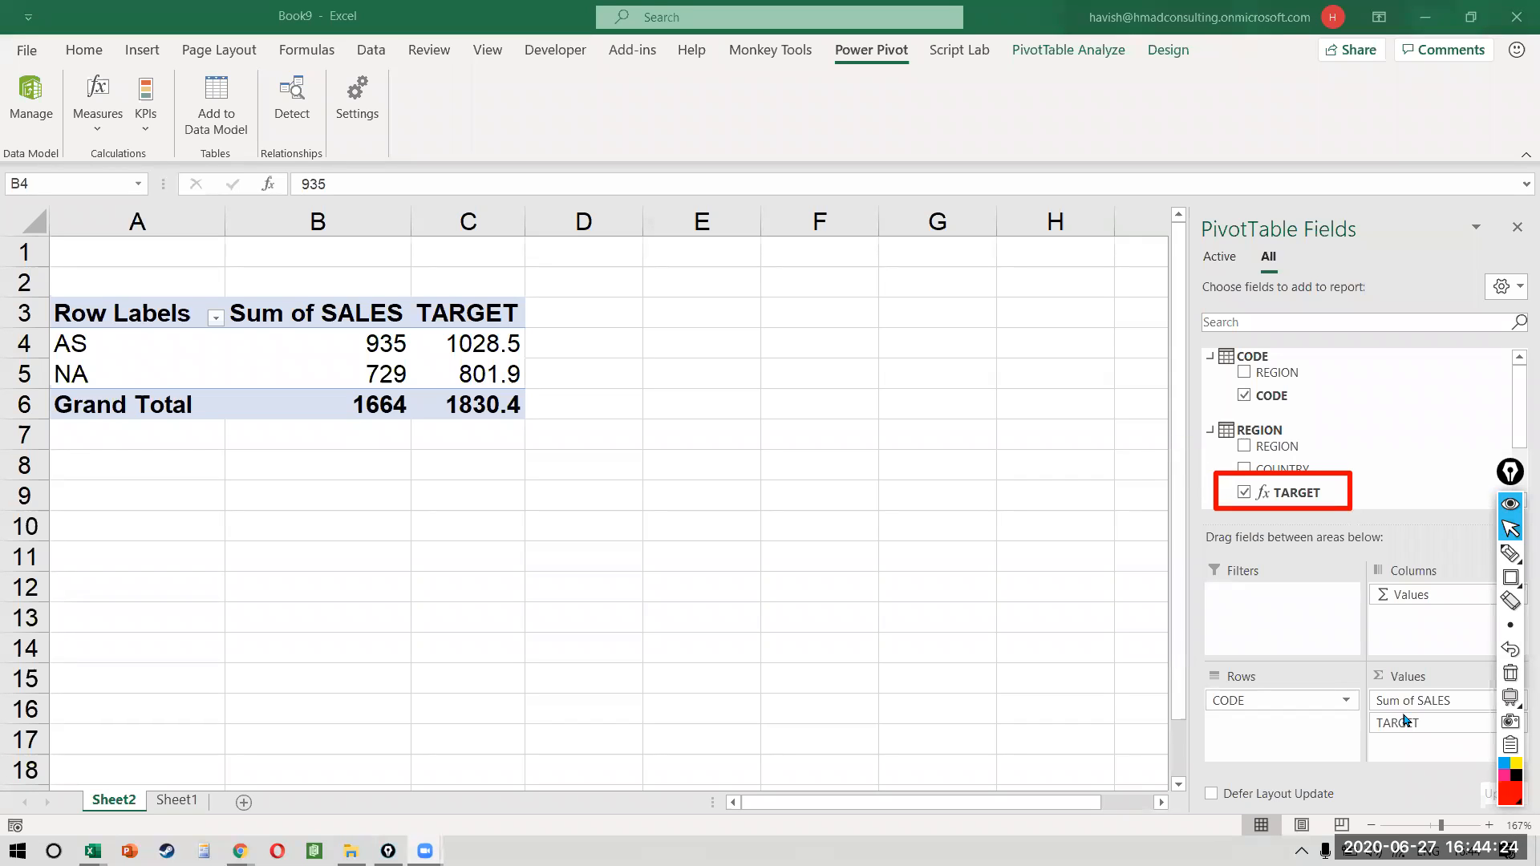
- Examine which Fields, Items & Sets calculation options are offered for the TARGET and Sum of SALES values of the PivotTable
click(437, 383)
click(1067, 50)
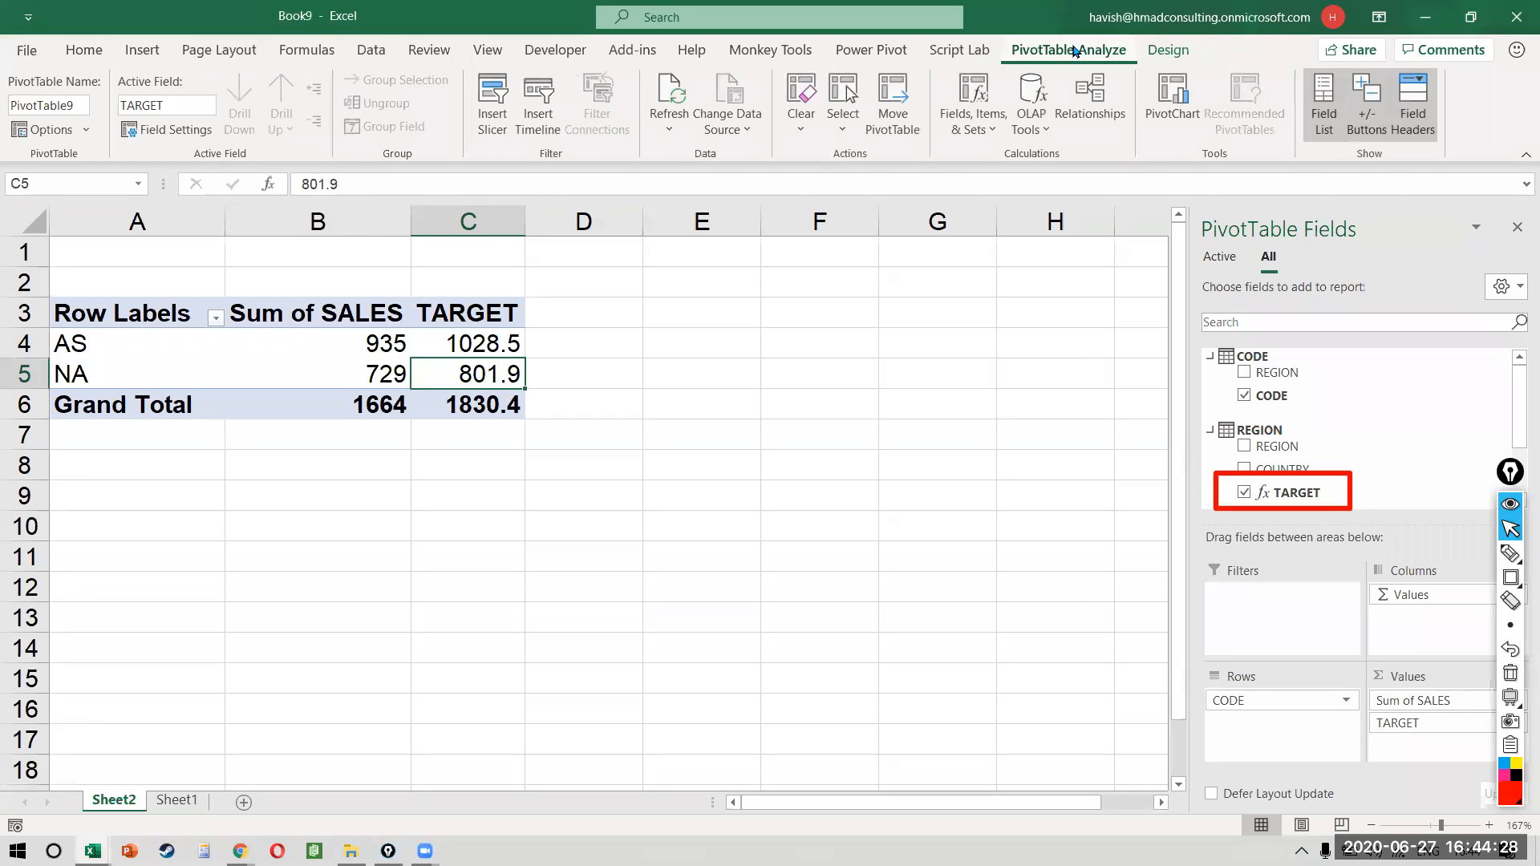
click(975, 126)
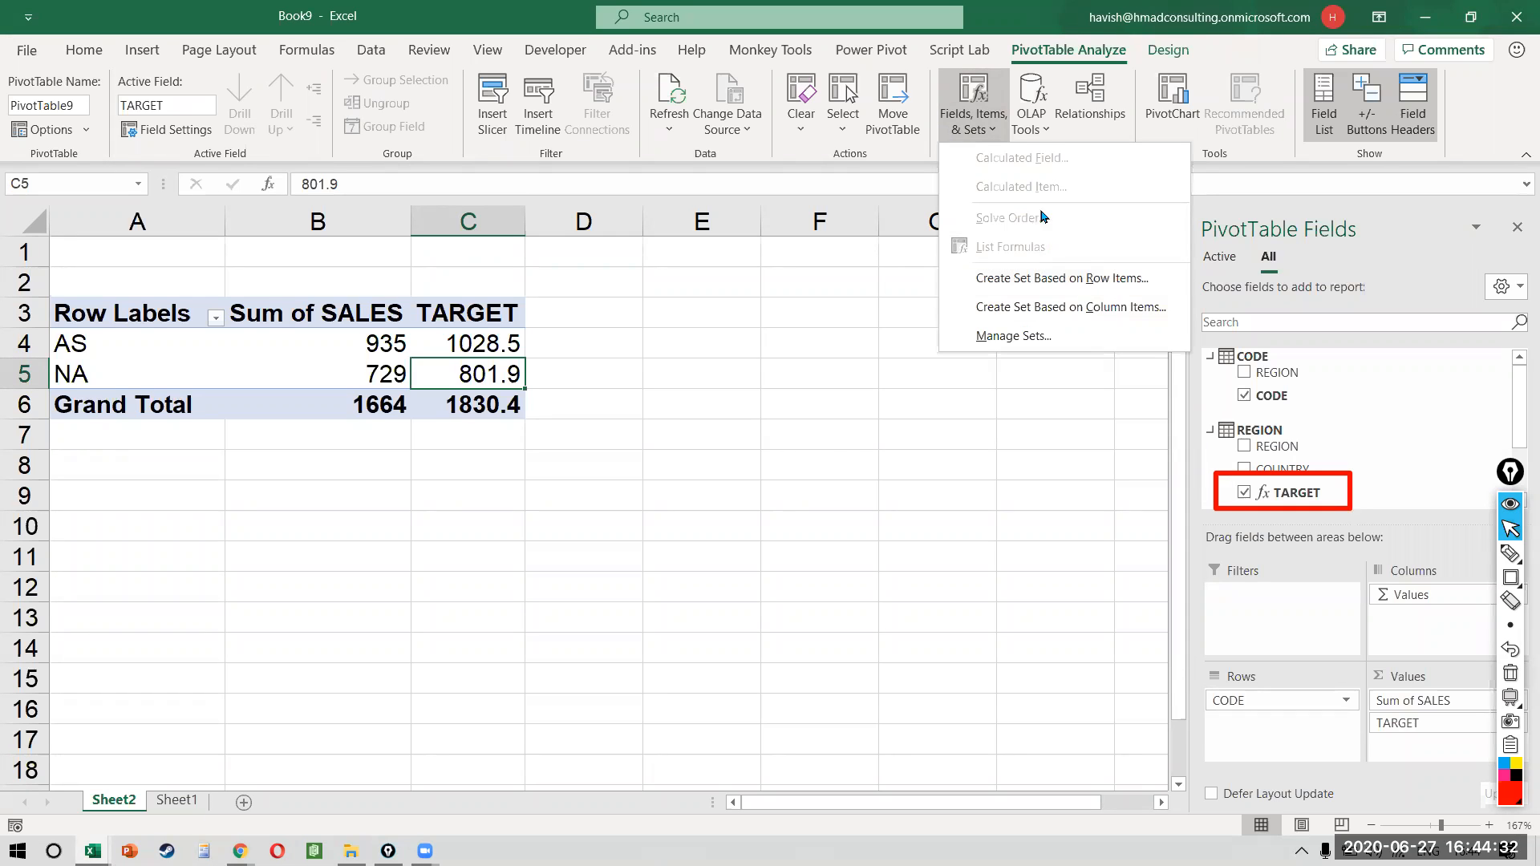
click(283, 368)
click(285, 369)
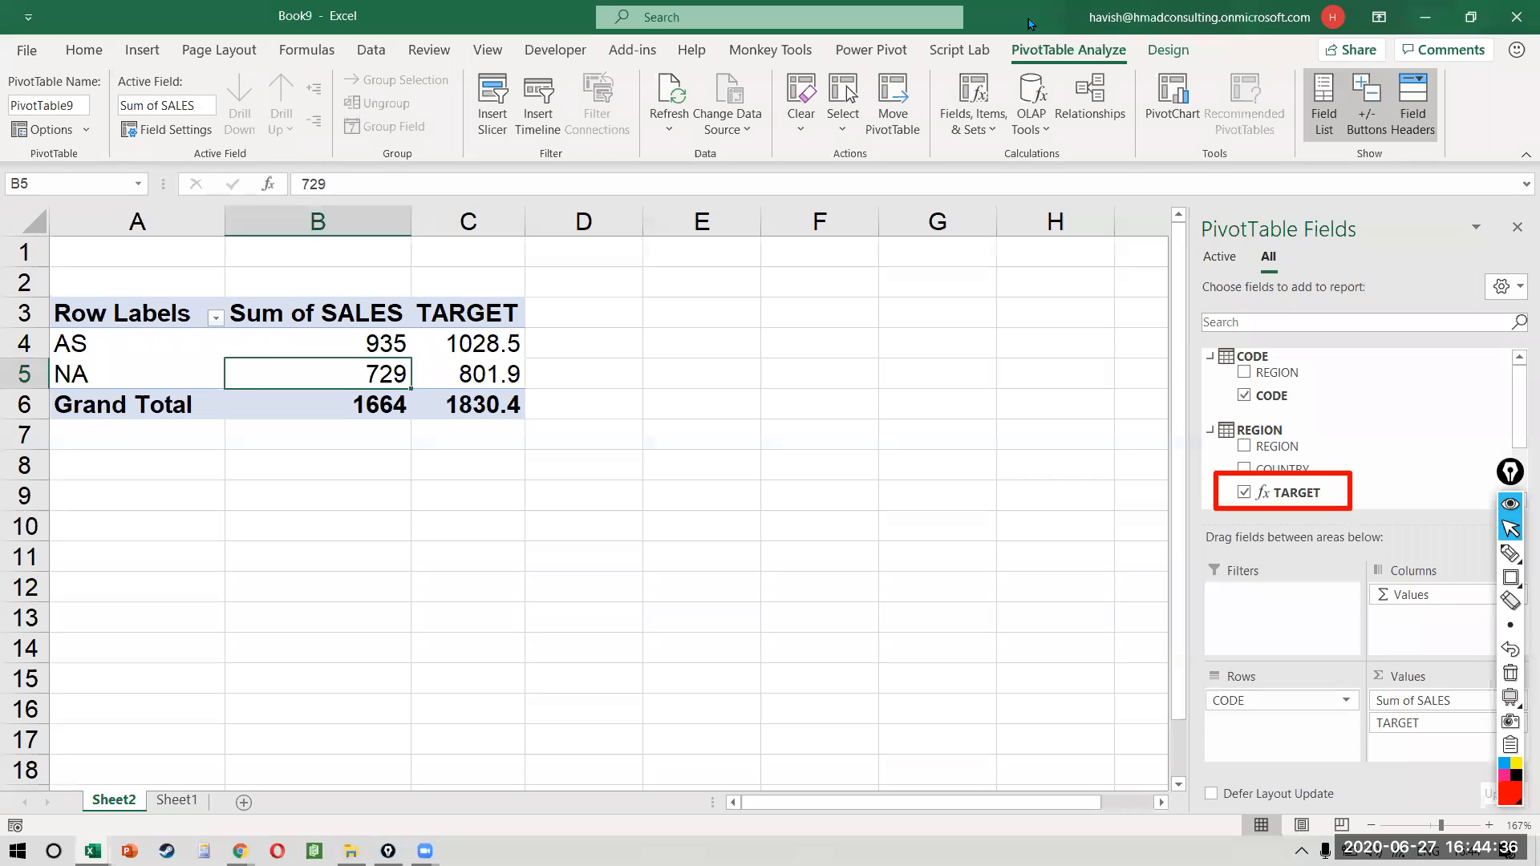
click(975, 120)
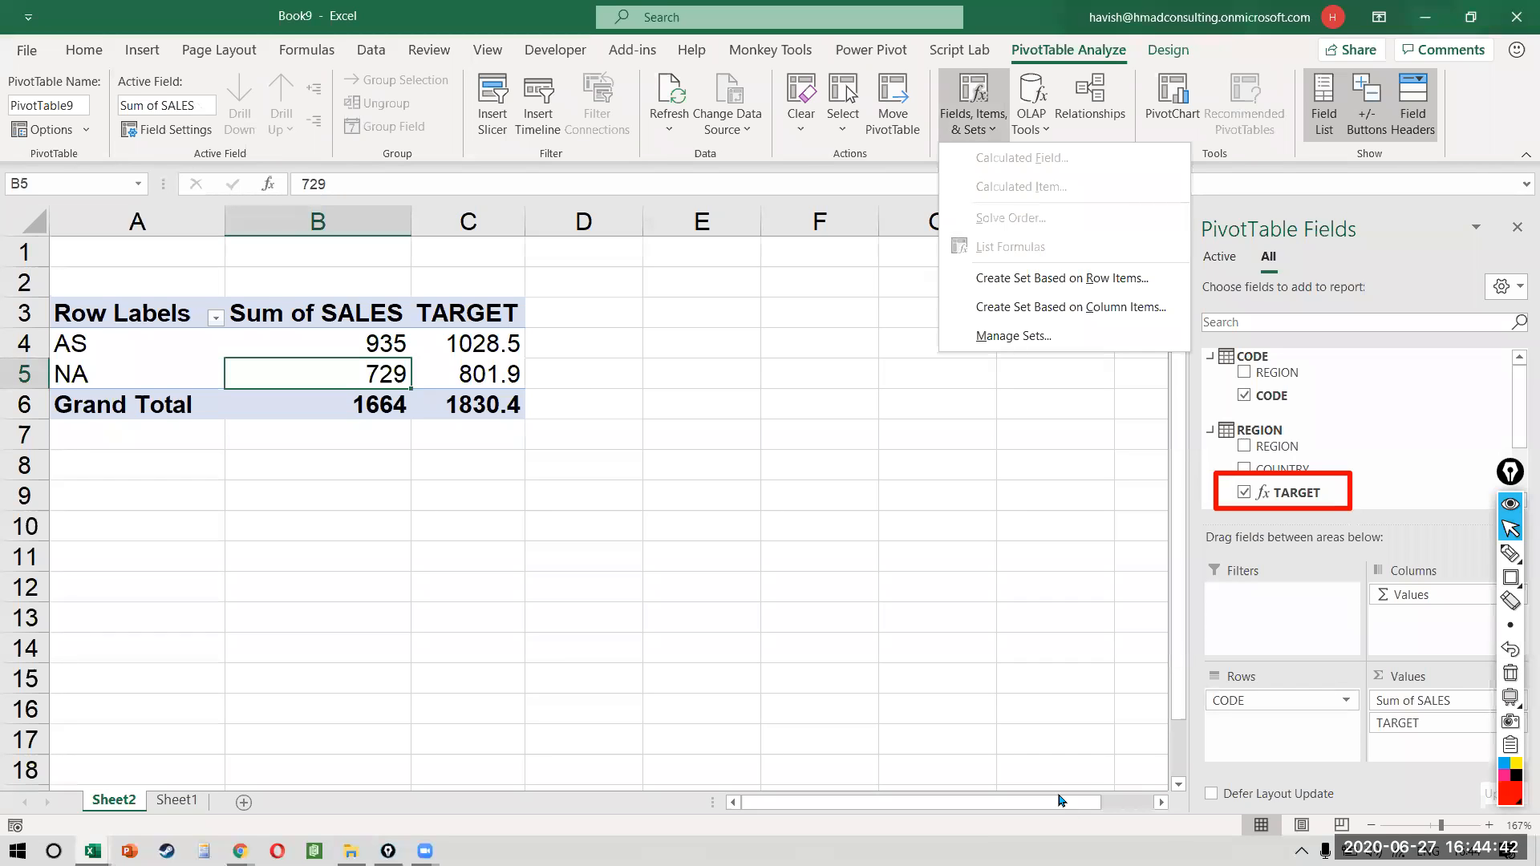
key(Escape)
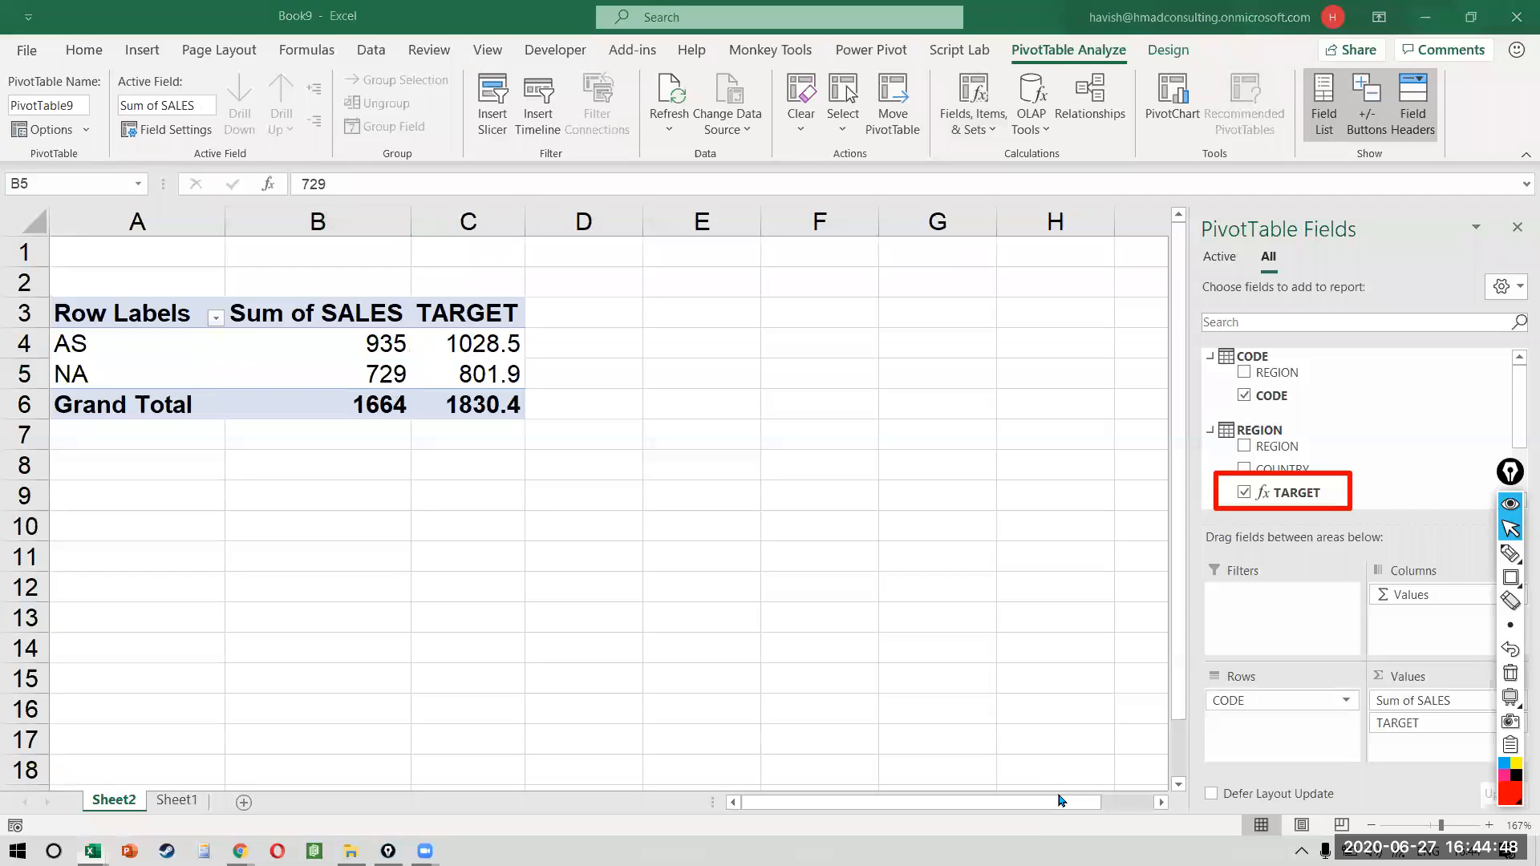
click(972, 132)
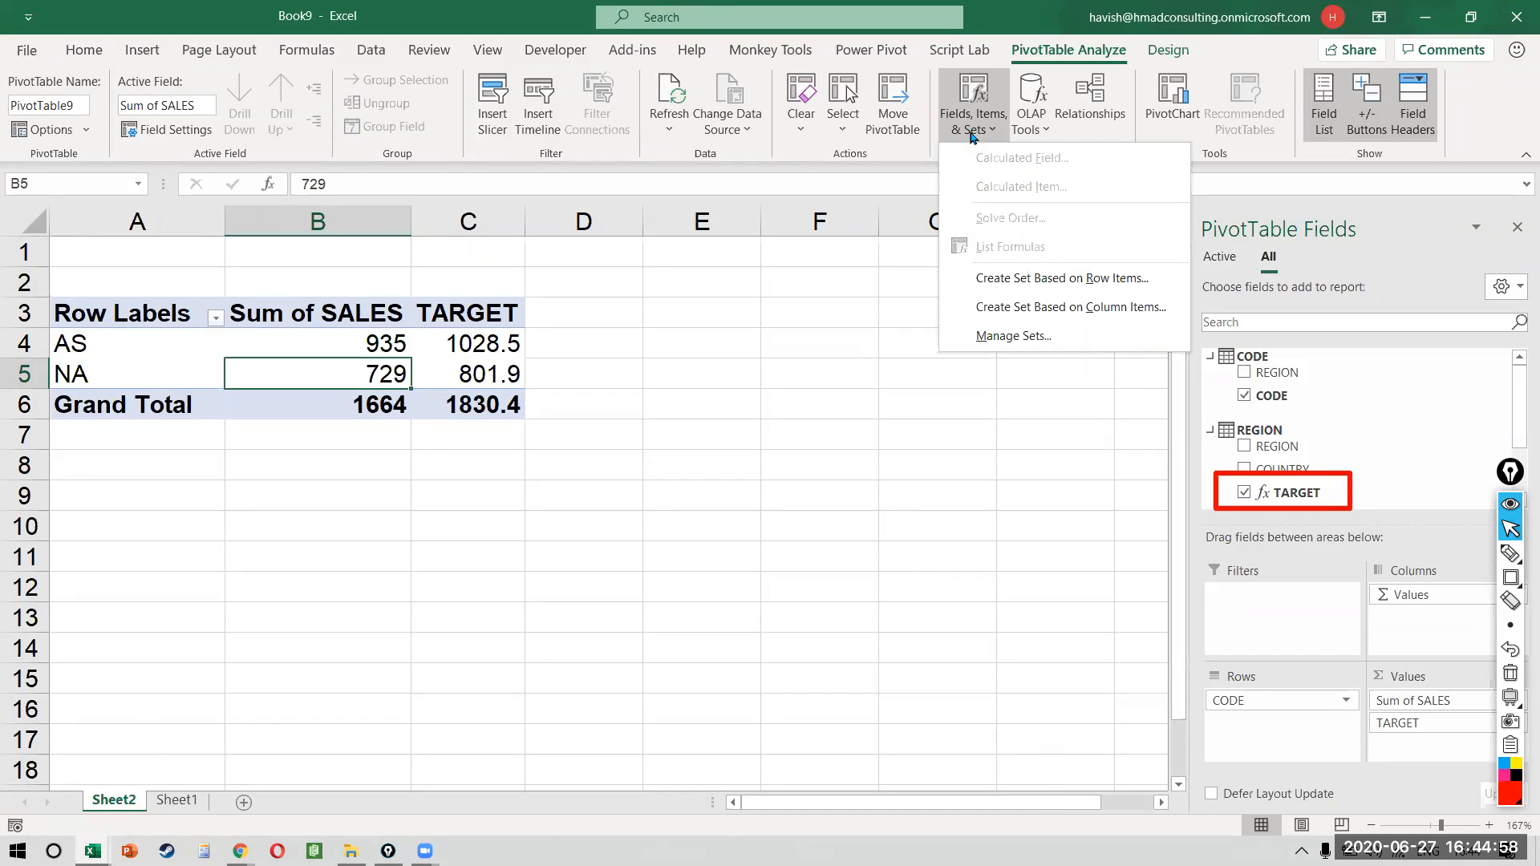
click(488, 371)
click(485, 365)
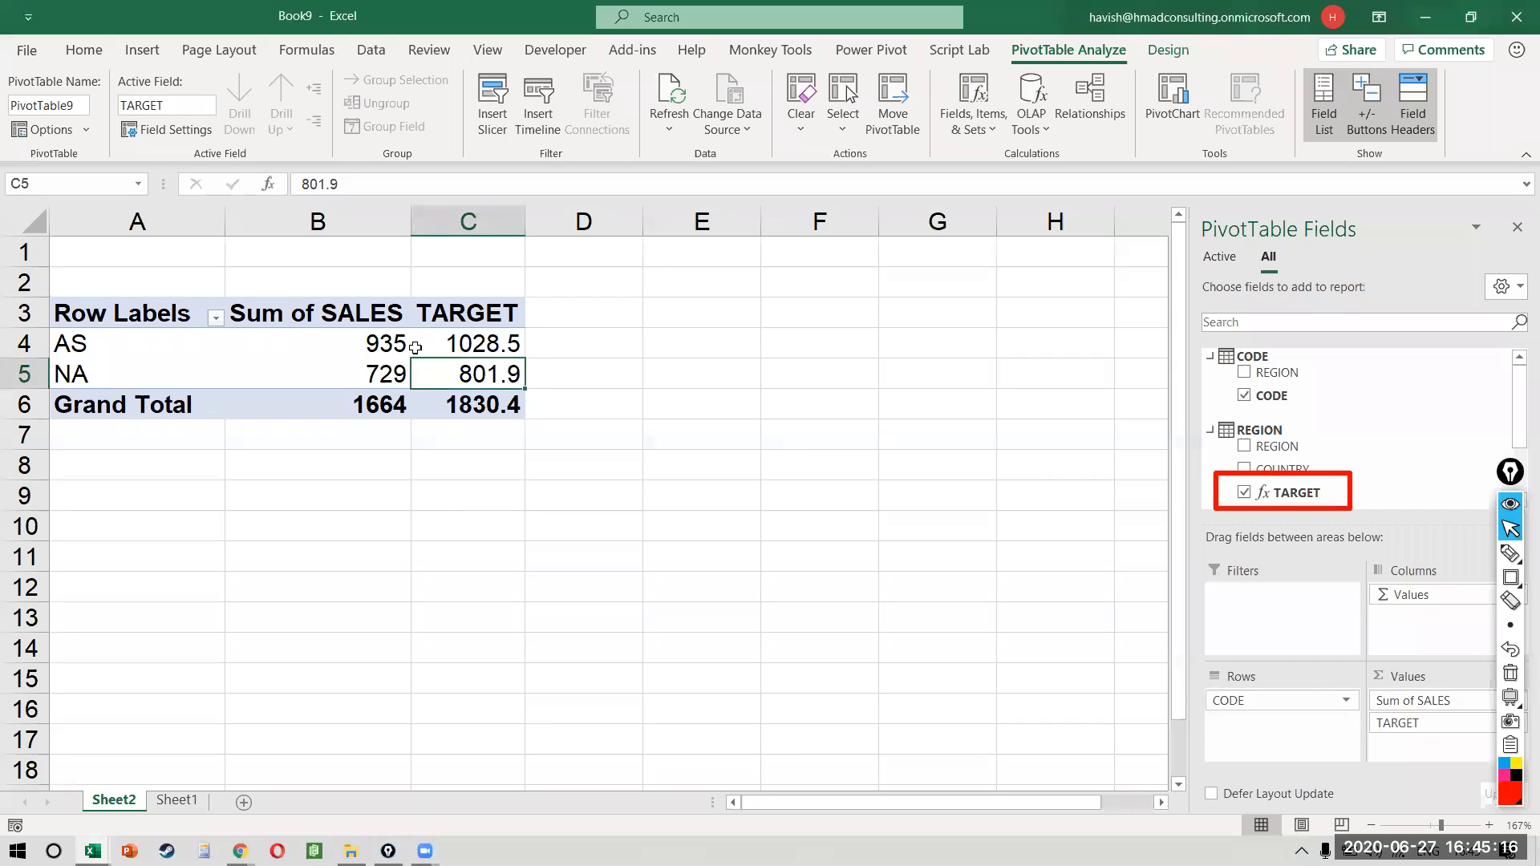
- Check the table names of the REGION/COUNTRY dimension table and the fact table on Sheet1
click(191, 801)
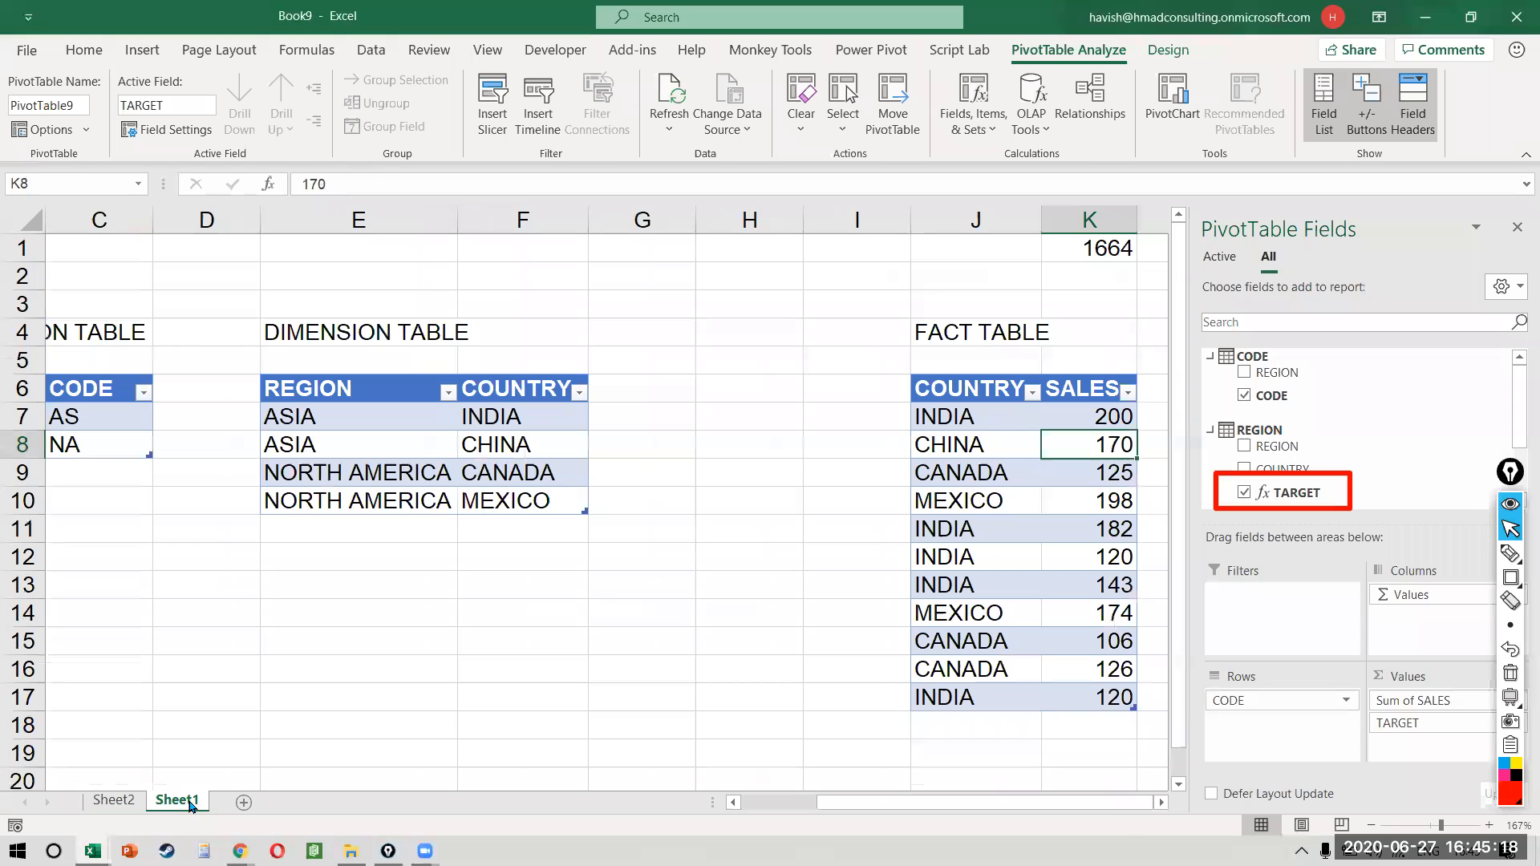
scroll(784, 358, left, 2)
click(654, 416)
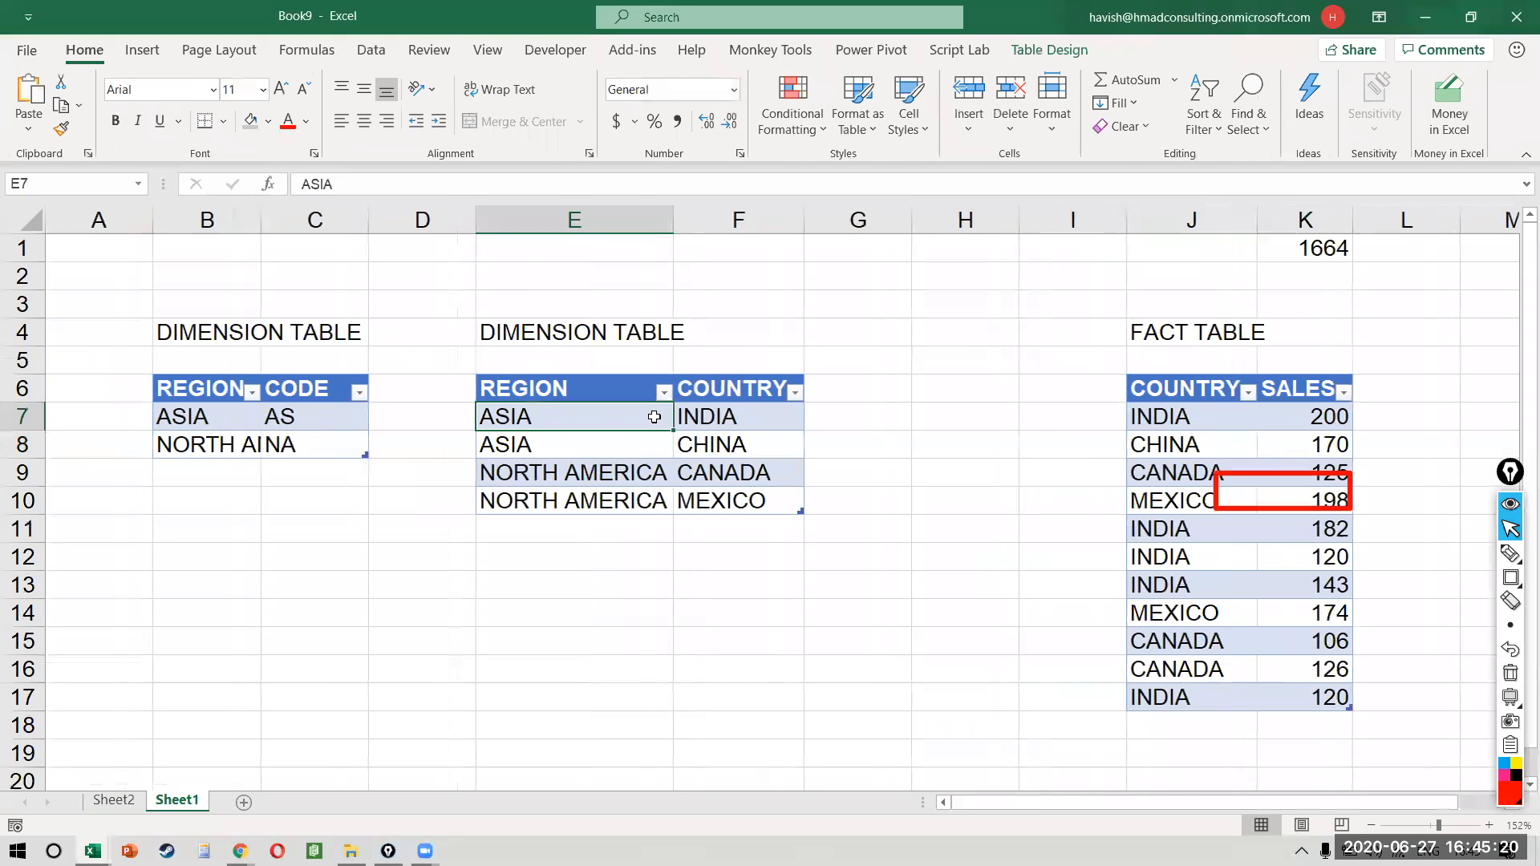
click(1050, 50)
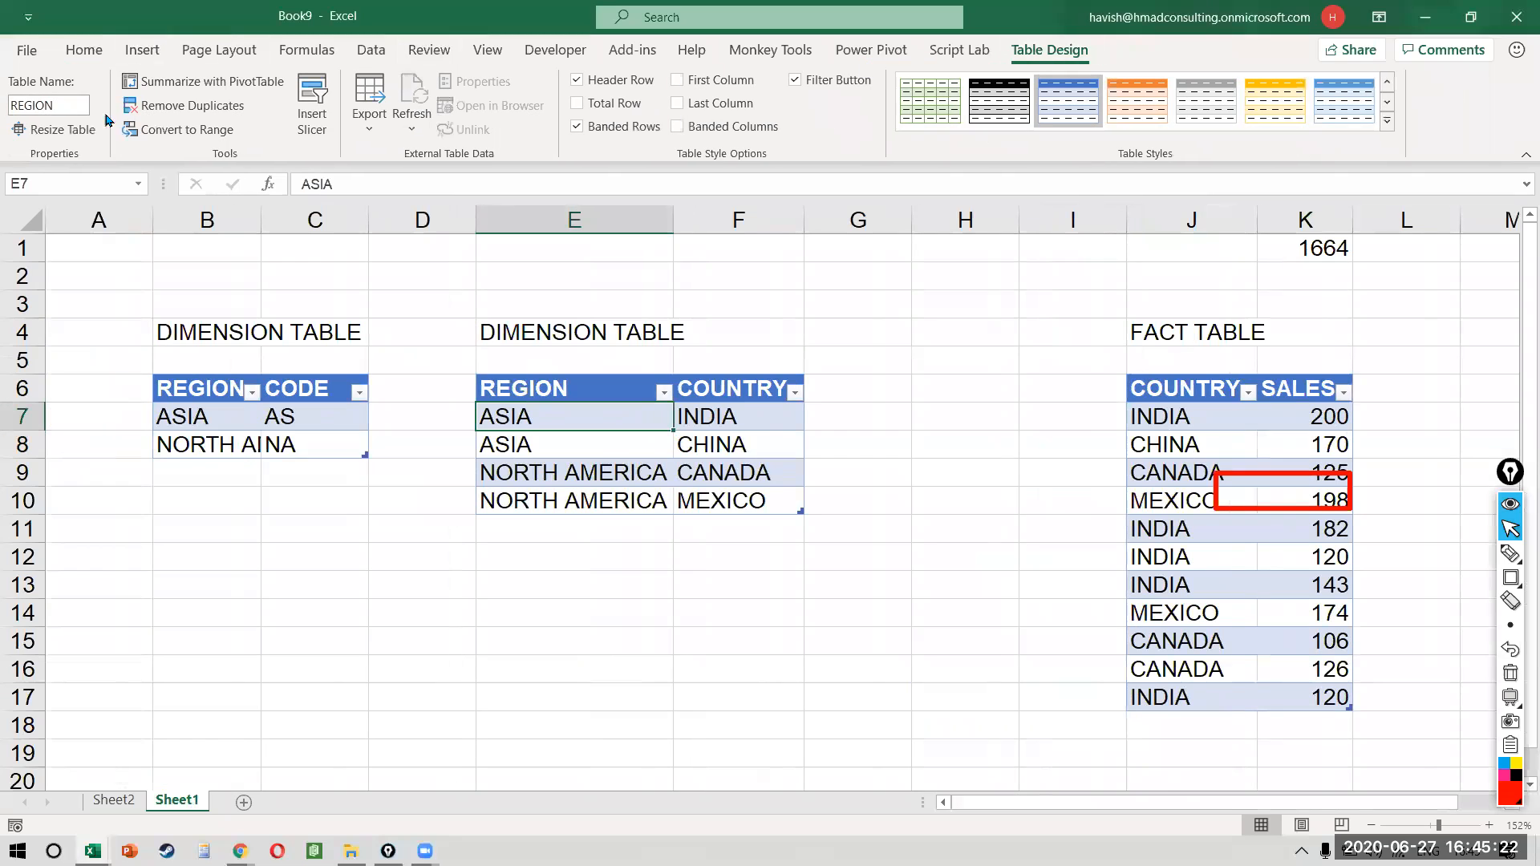
click(1184, 554)
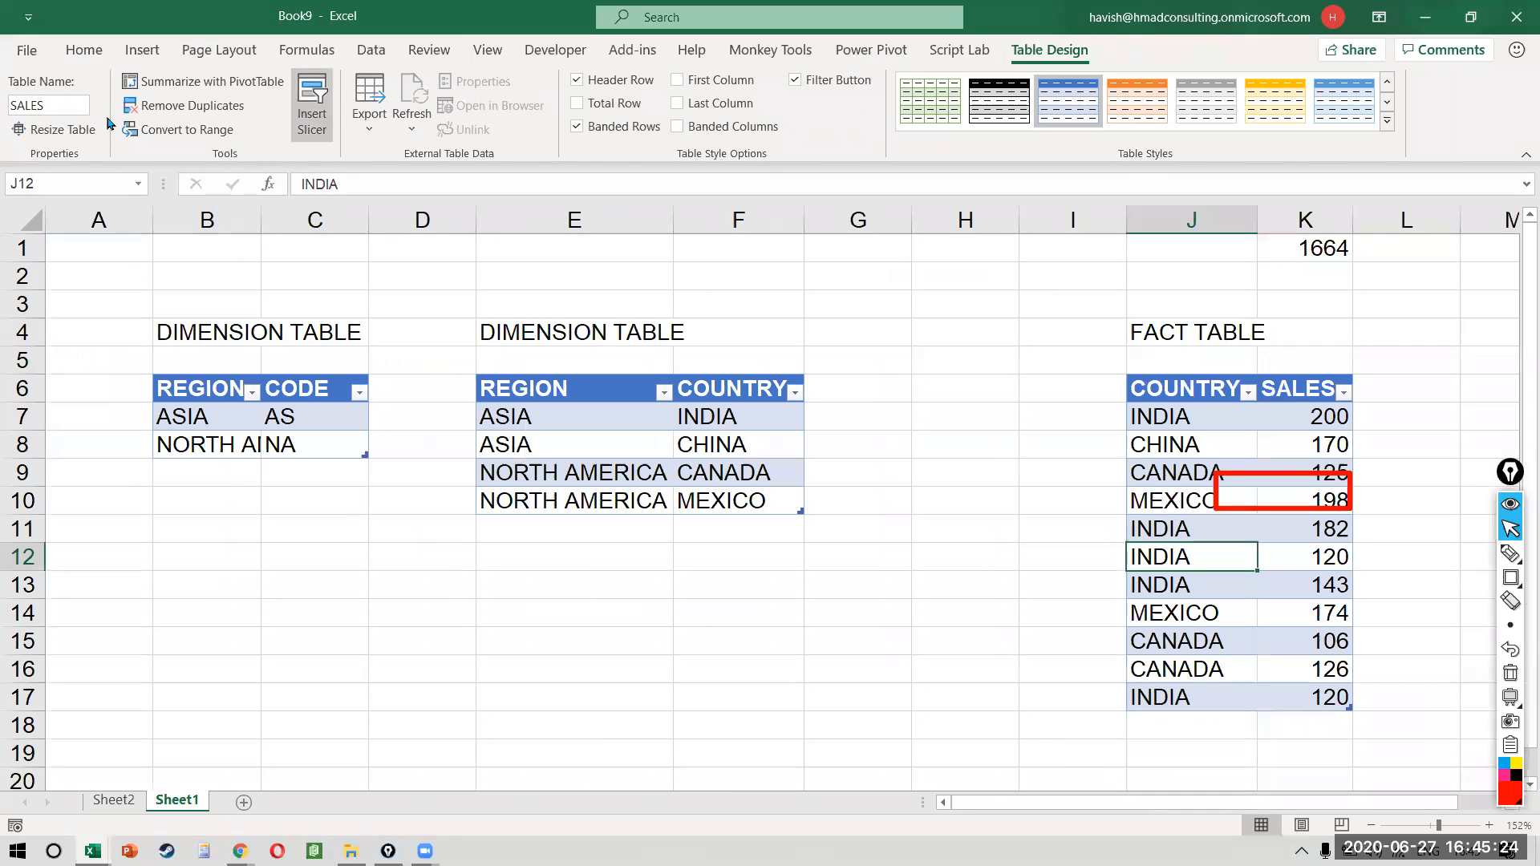
click(712, 425)
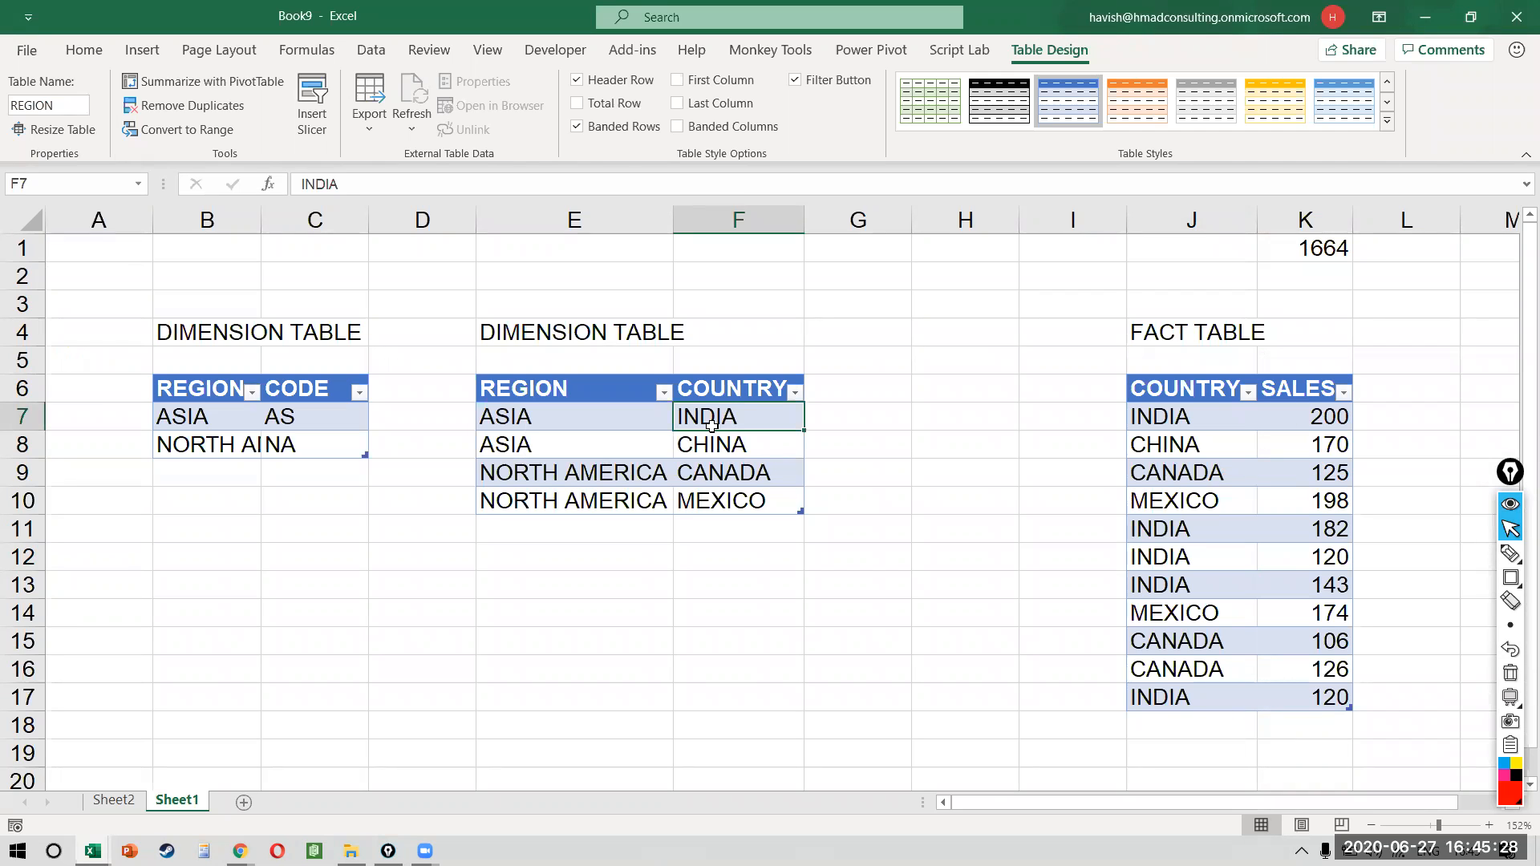
click(153, 53)
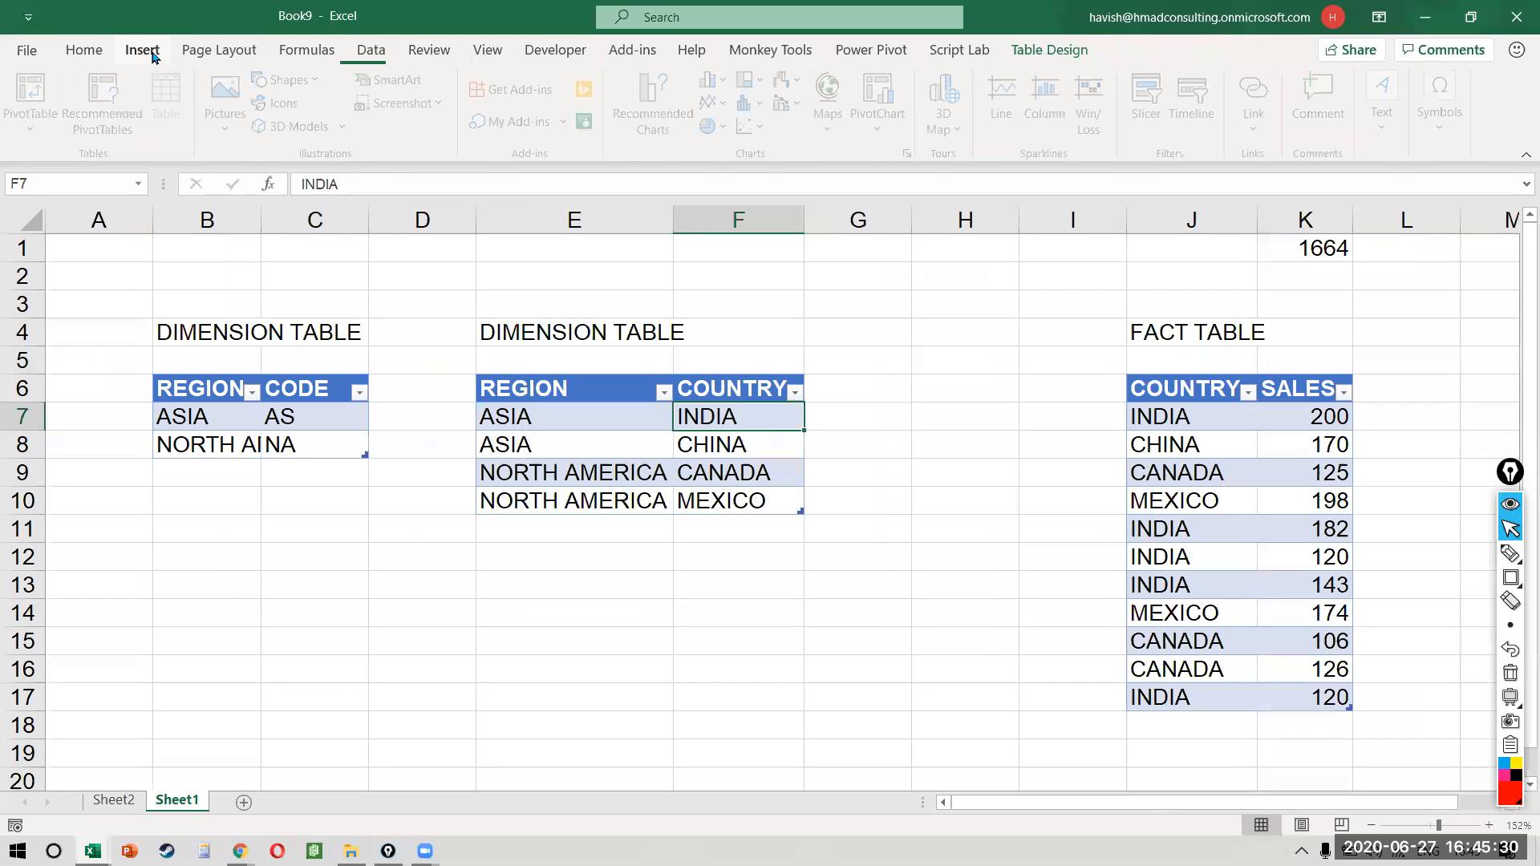
click(36, 121)
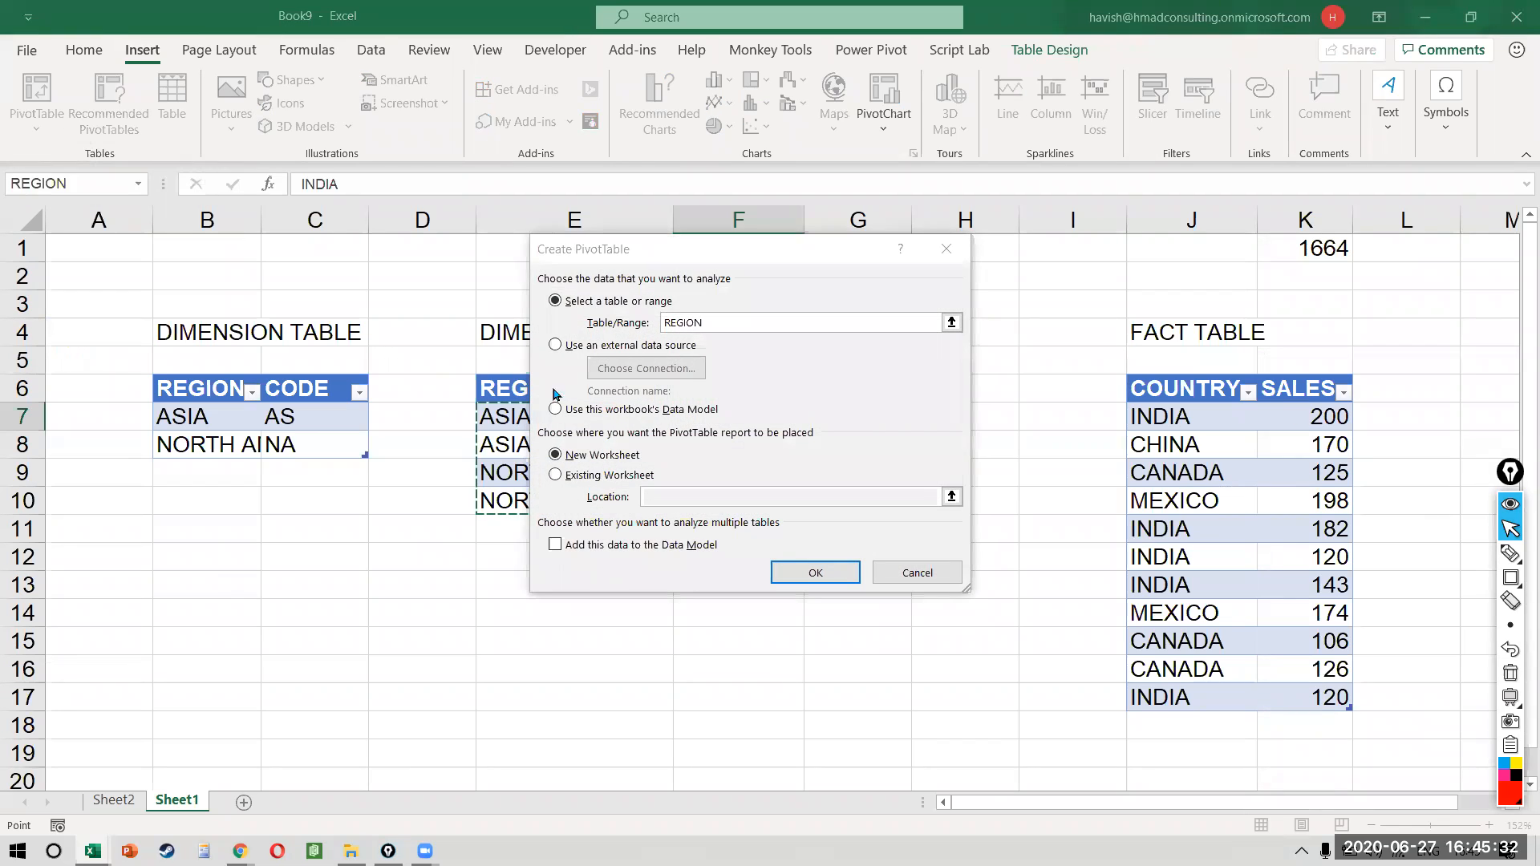
click(580, 545)
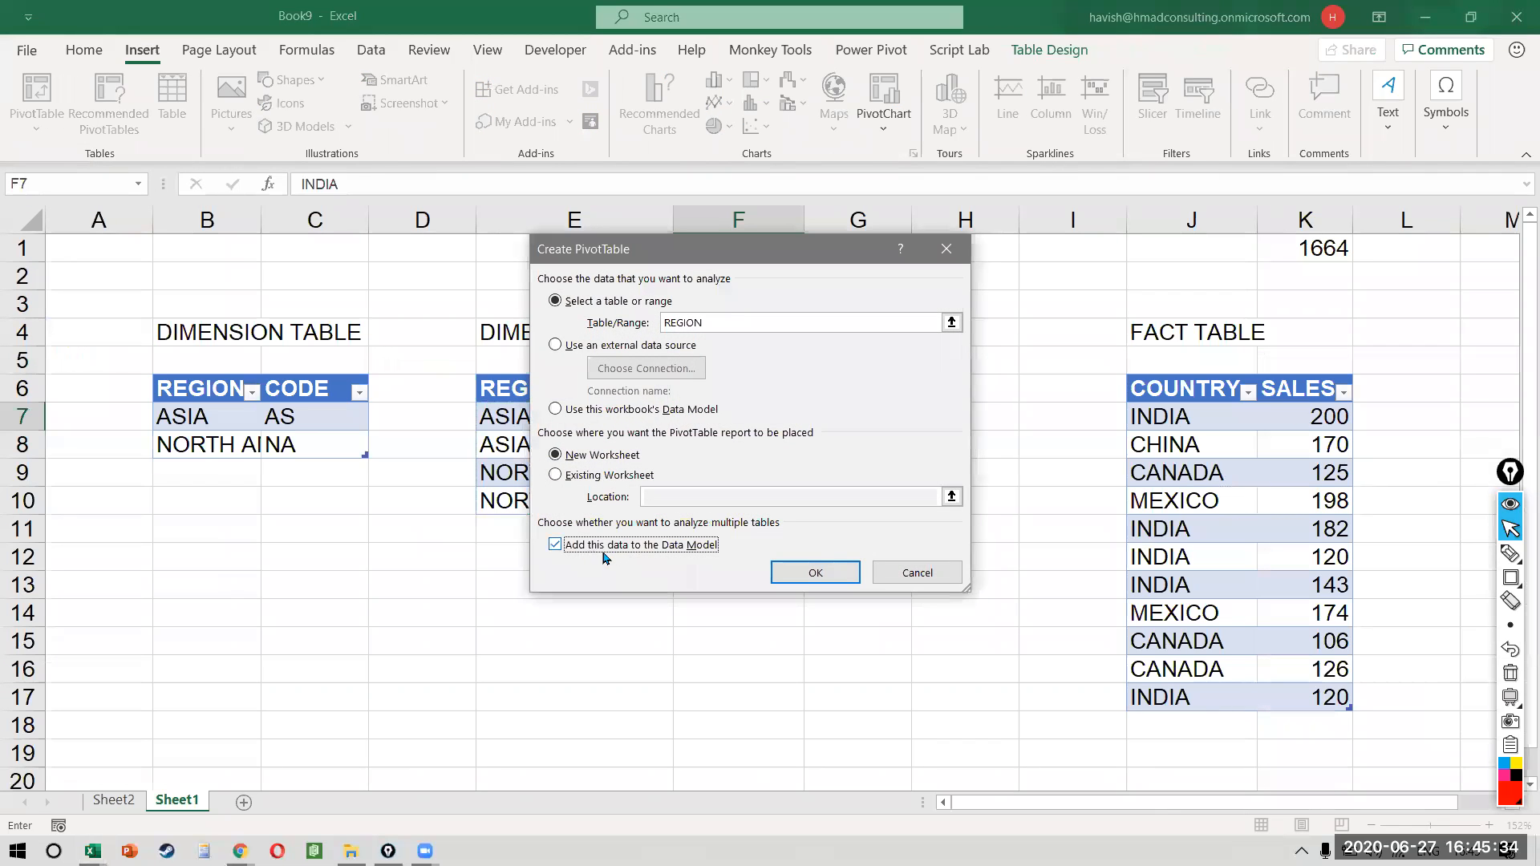
key(Escape)
- Return to Sheet2 and examine the relationships between the data model tables in Power Pivot's Diagram View
click(113, 801)
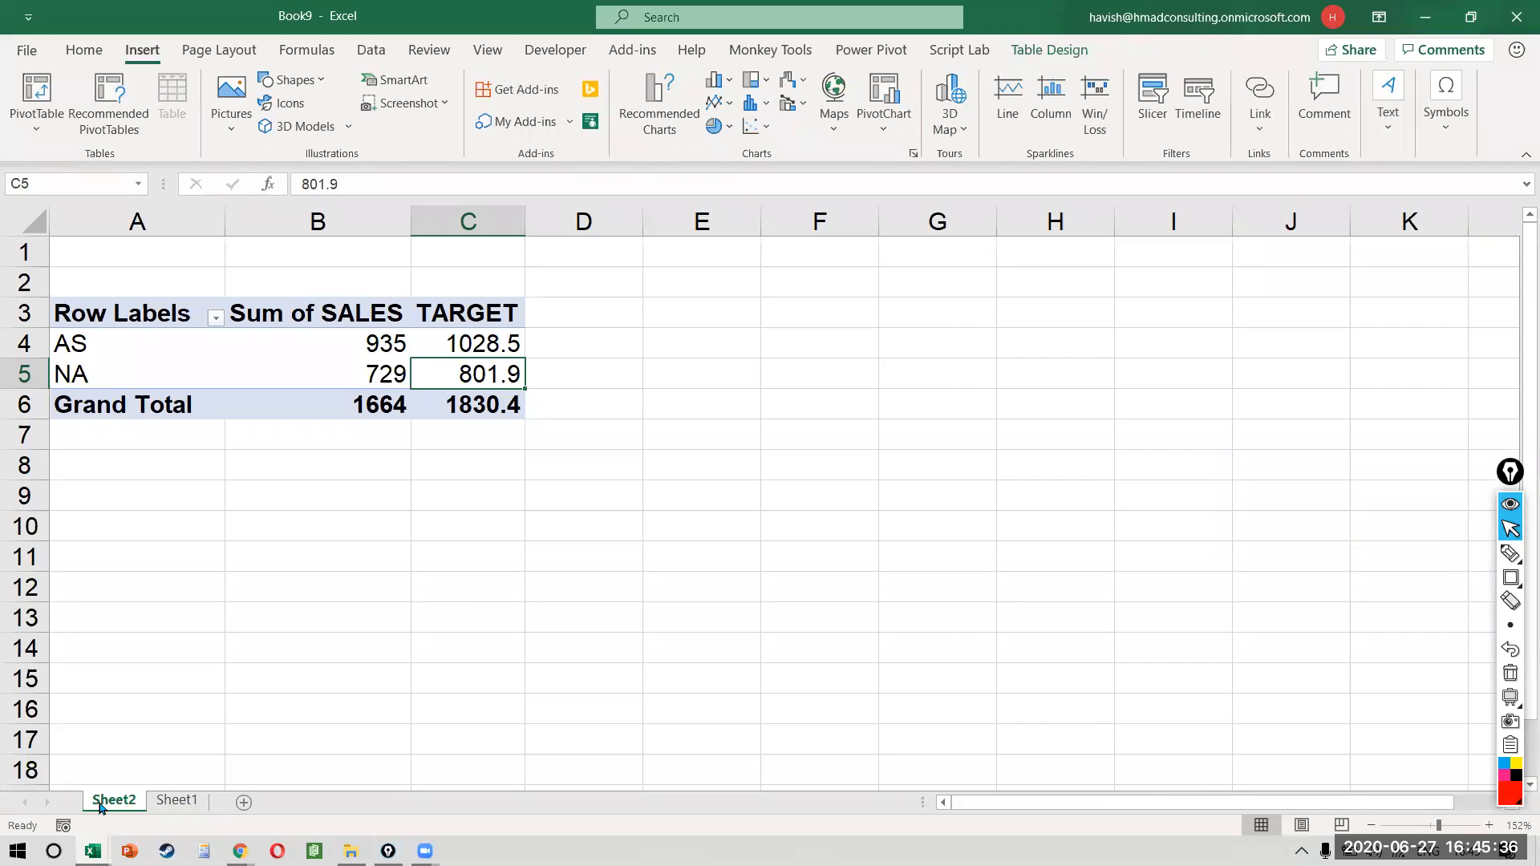
scroll(1266, 453, down, 2)
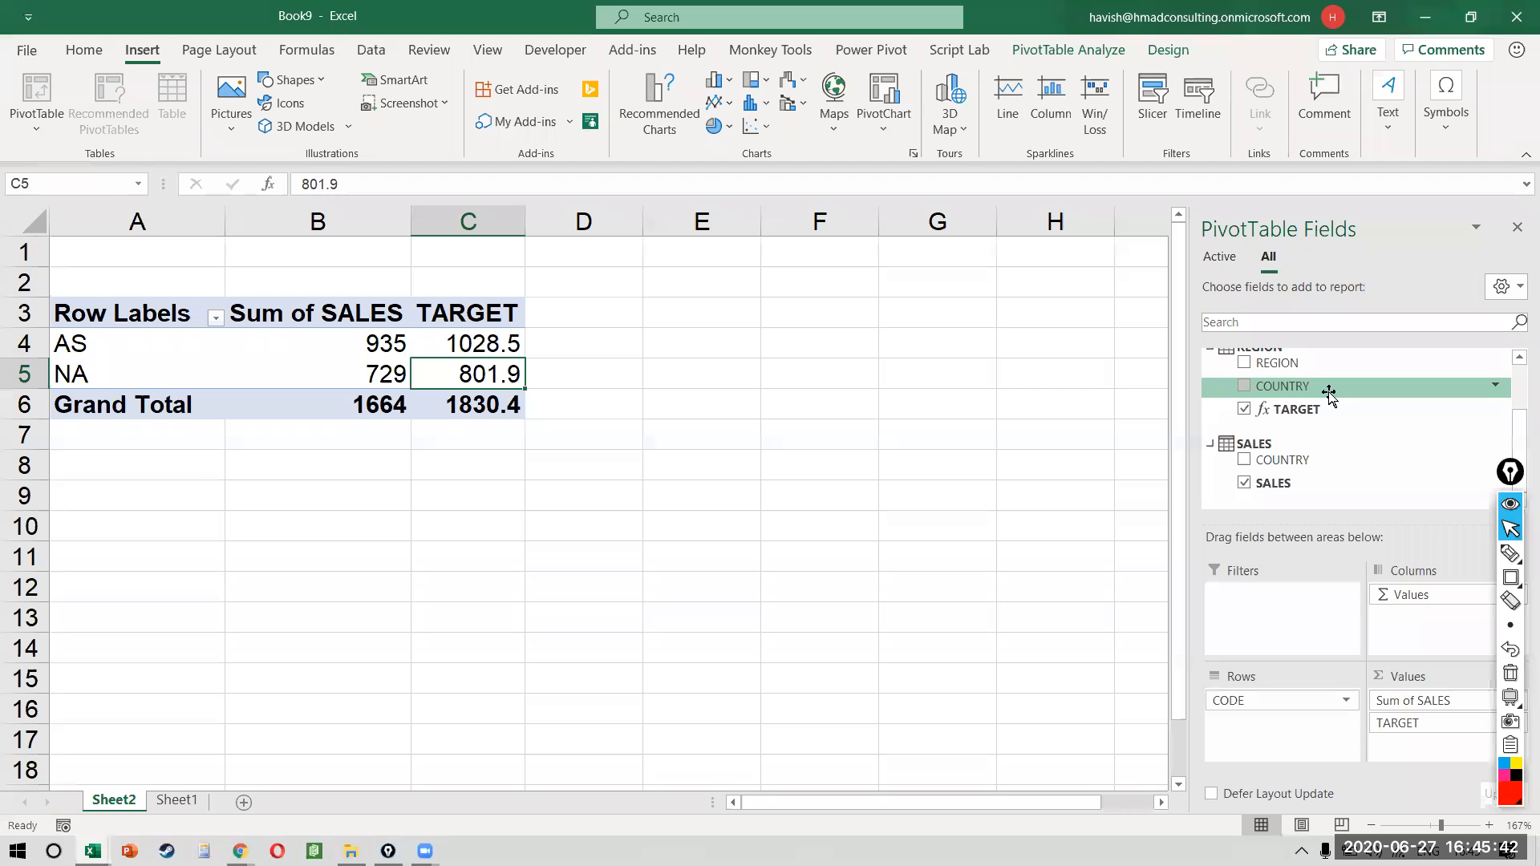
click(1085, 50)
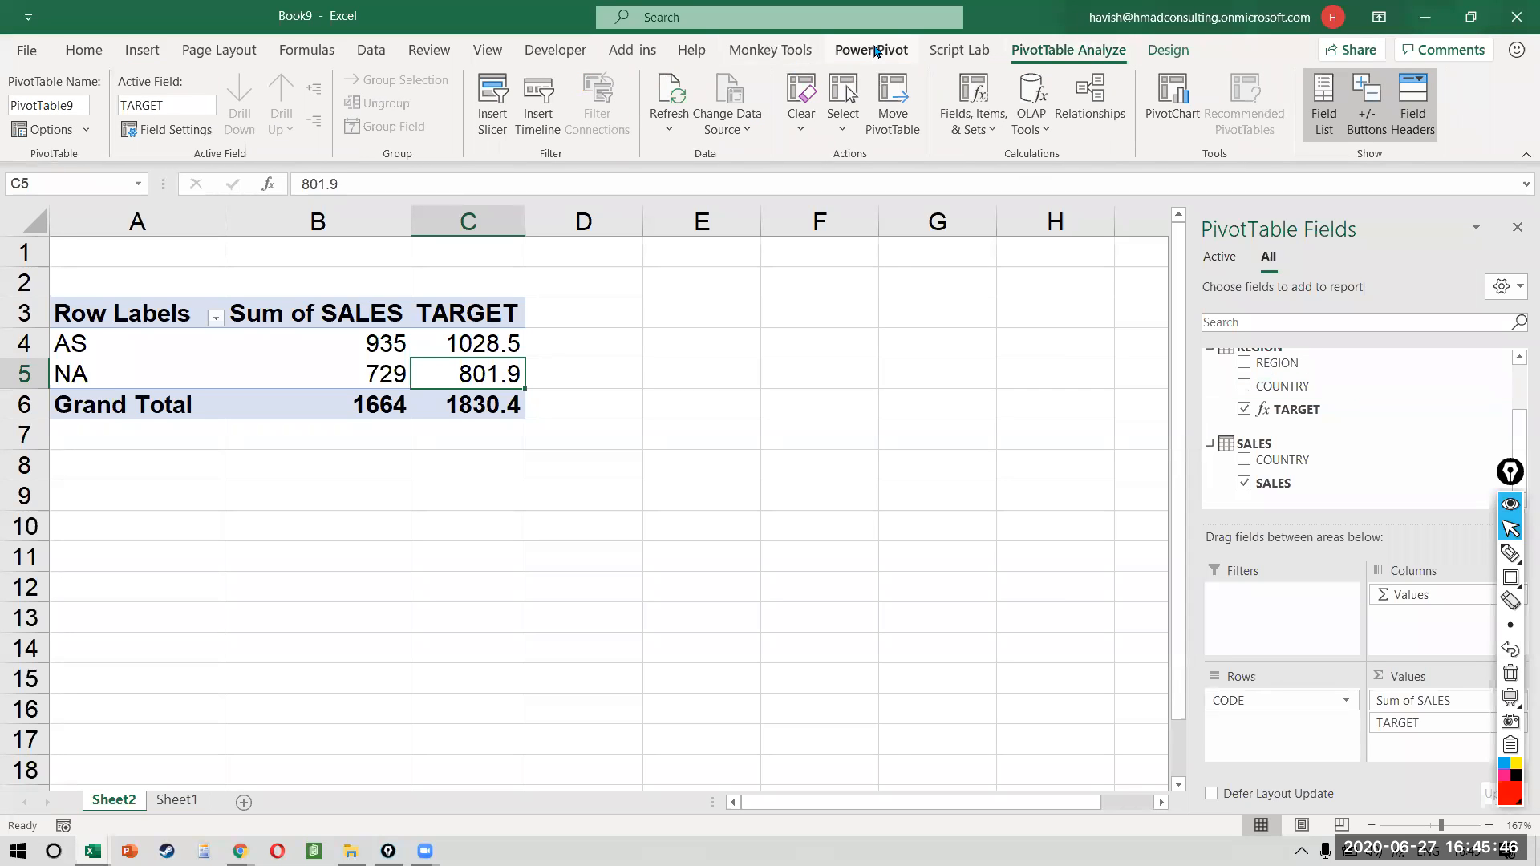
click(871, 51)
click(29, 93)
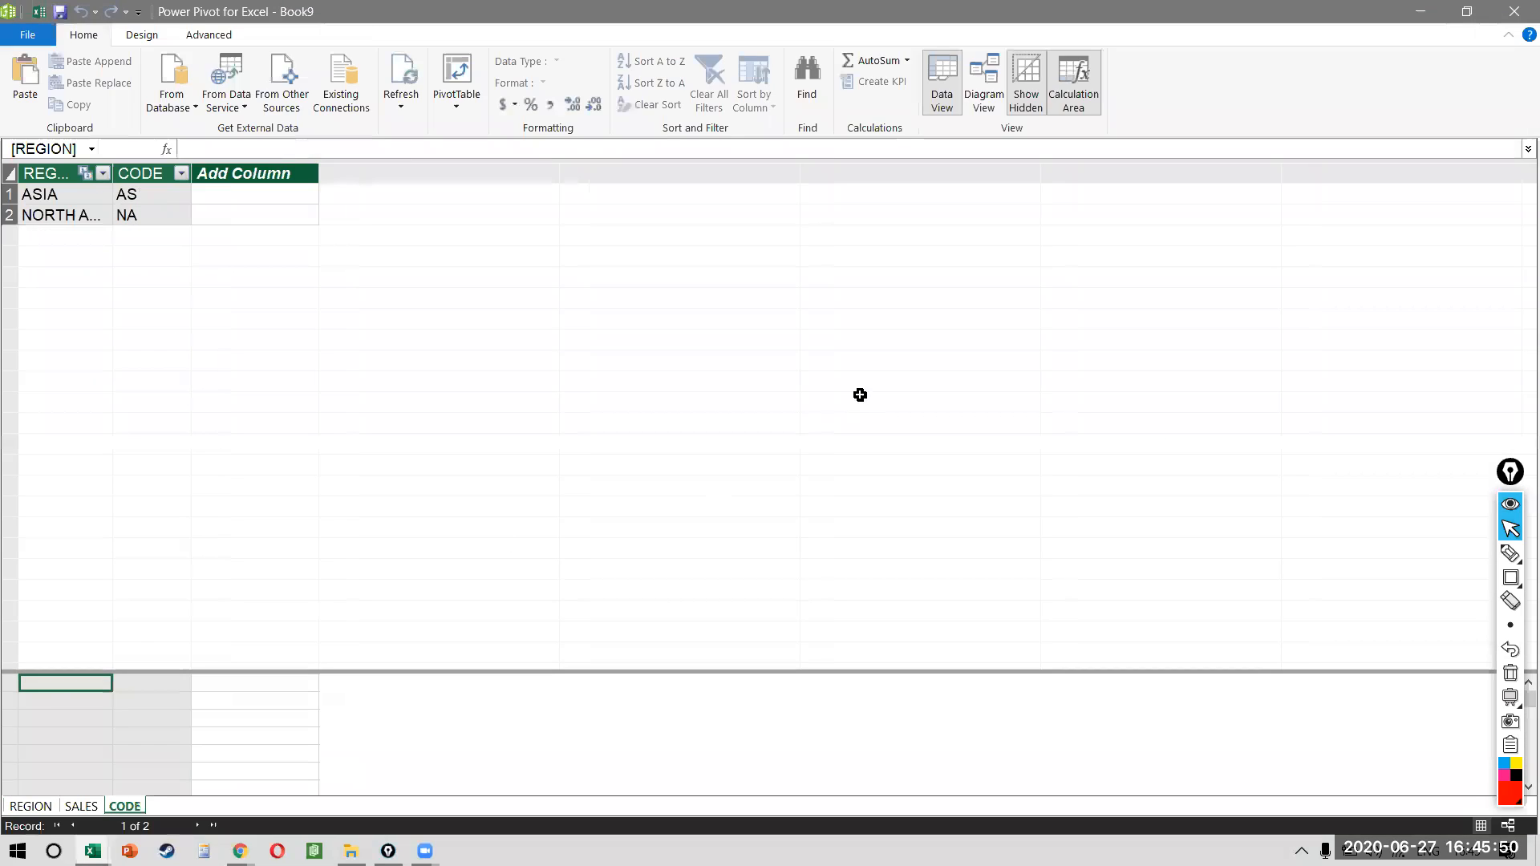
click(993, 107)
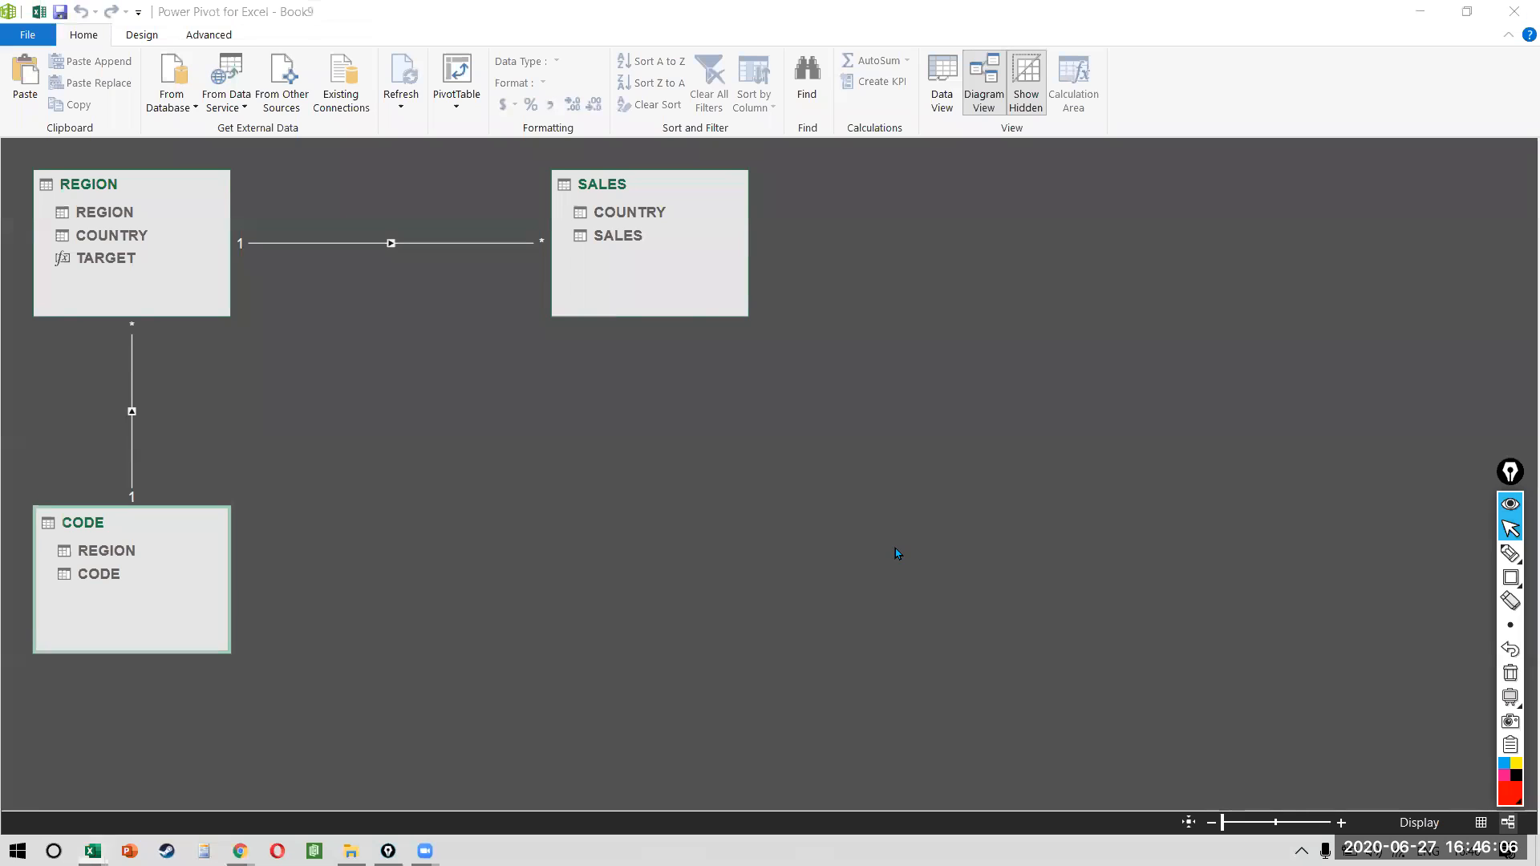
click(1508, 20)
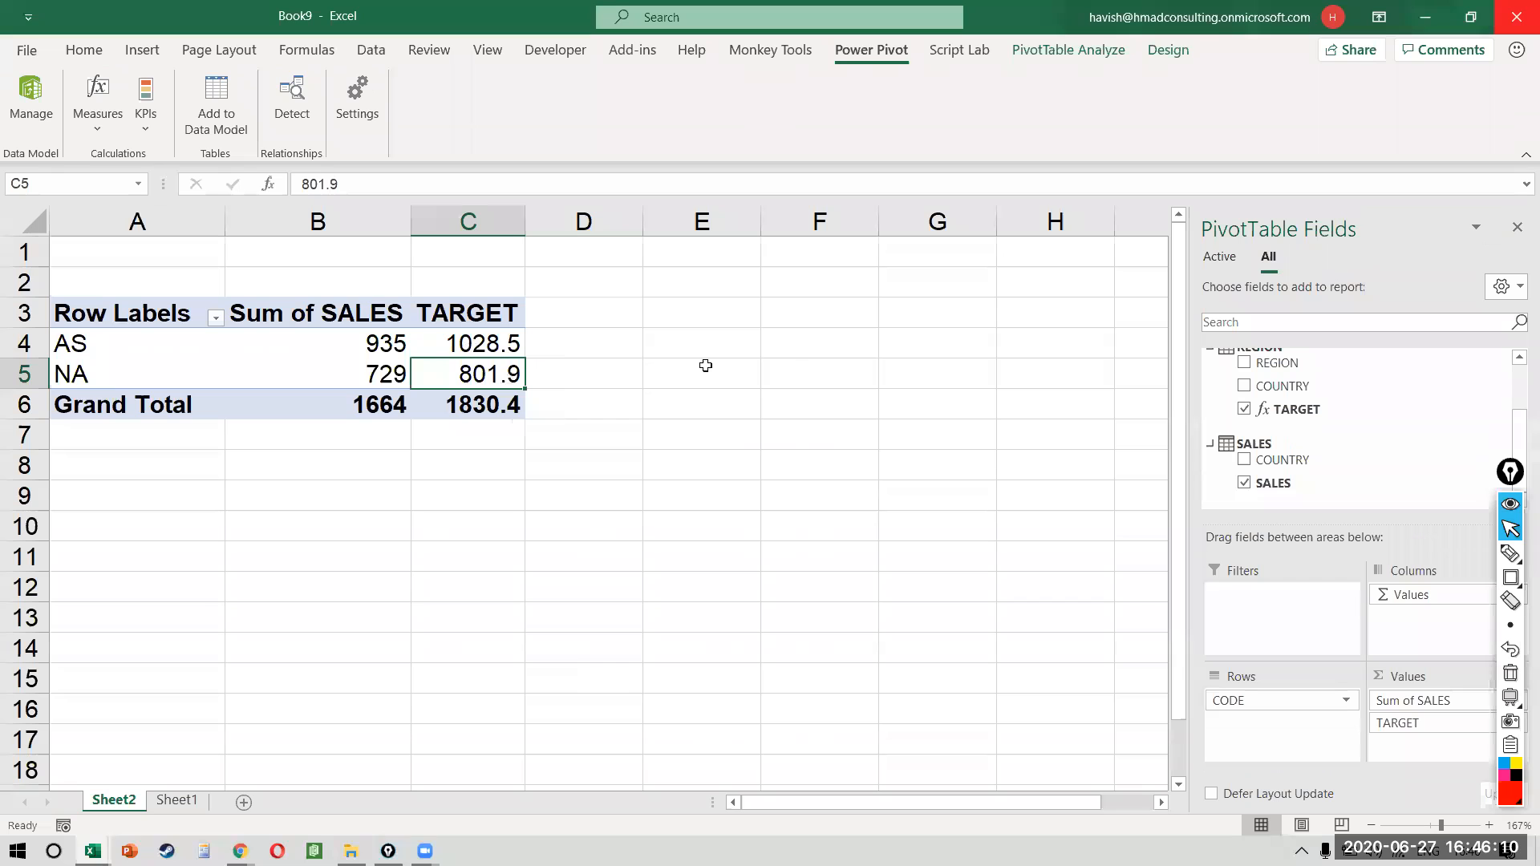
- Add the COUNTRY field of the SALES table below CODE in the PivotTable rows and dismiss the relationships notice
drag(1340, 467, 1332, 678)
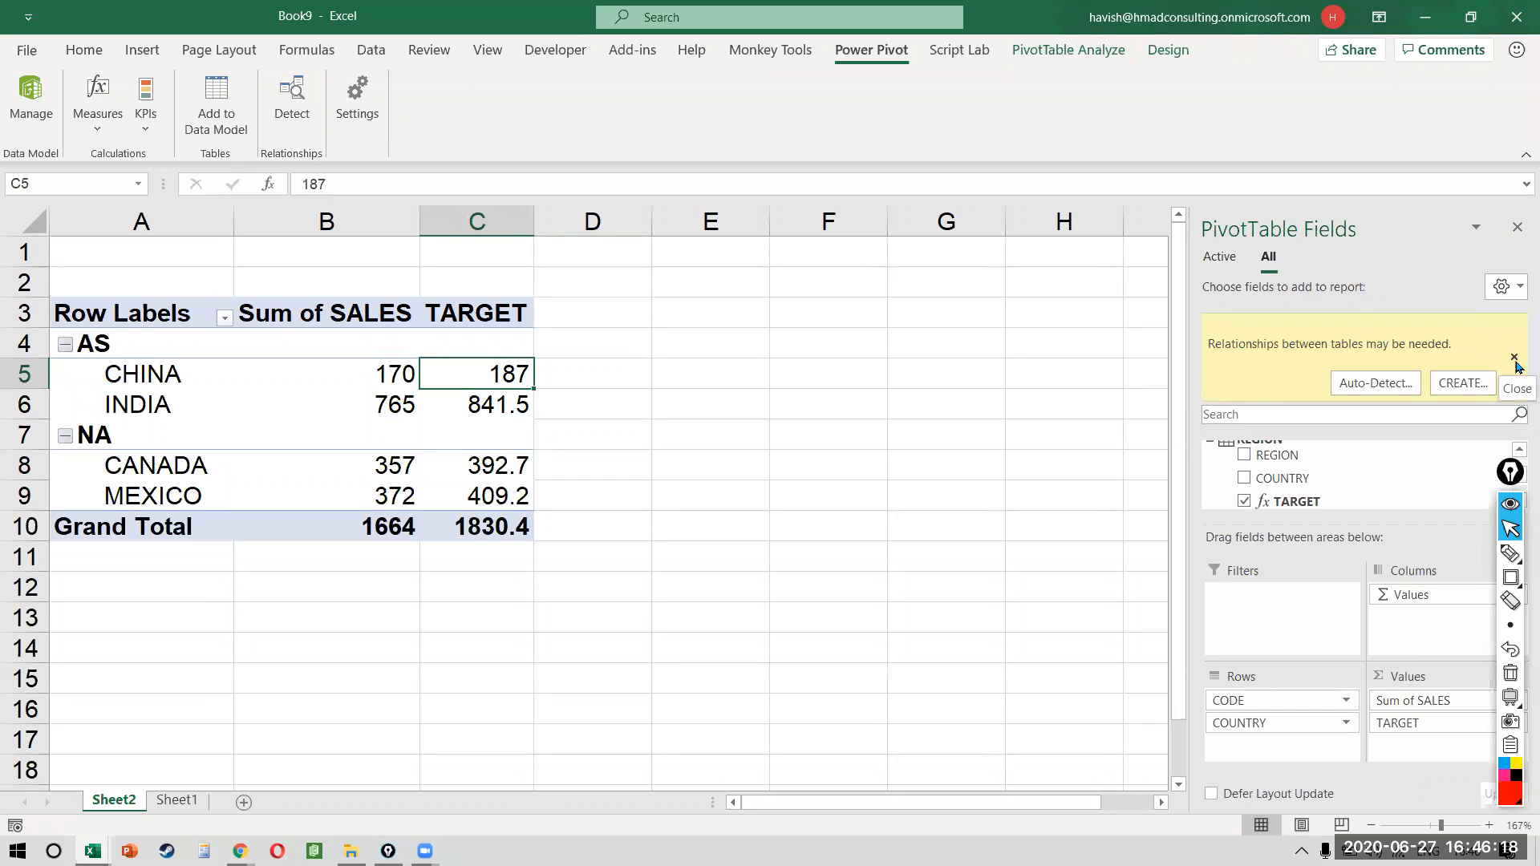
click(1514, 358)
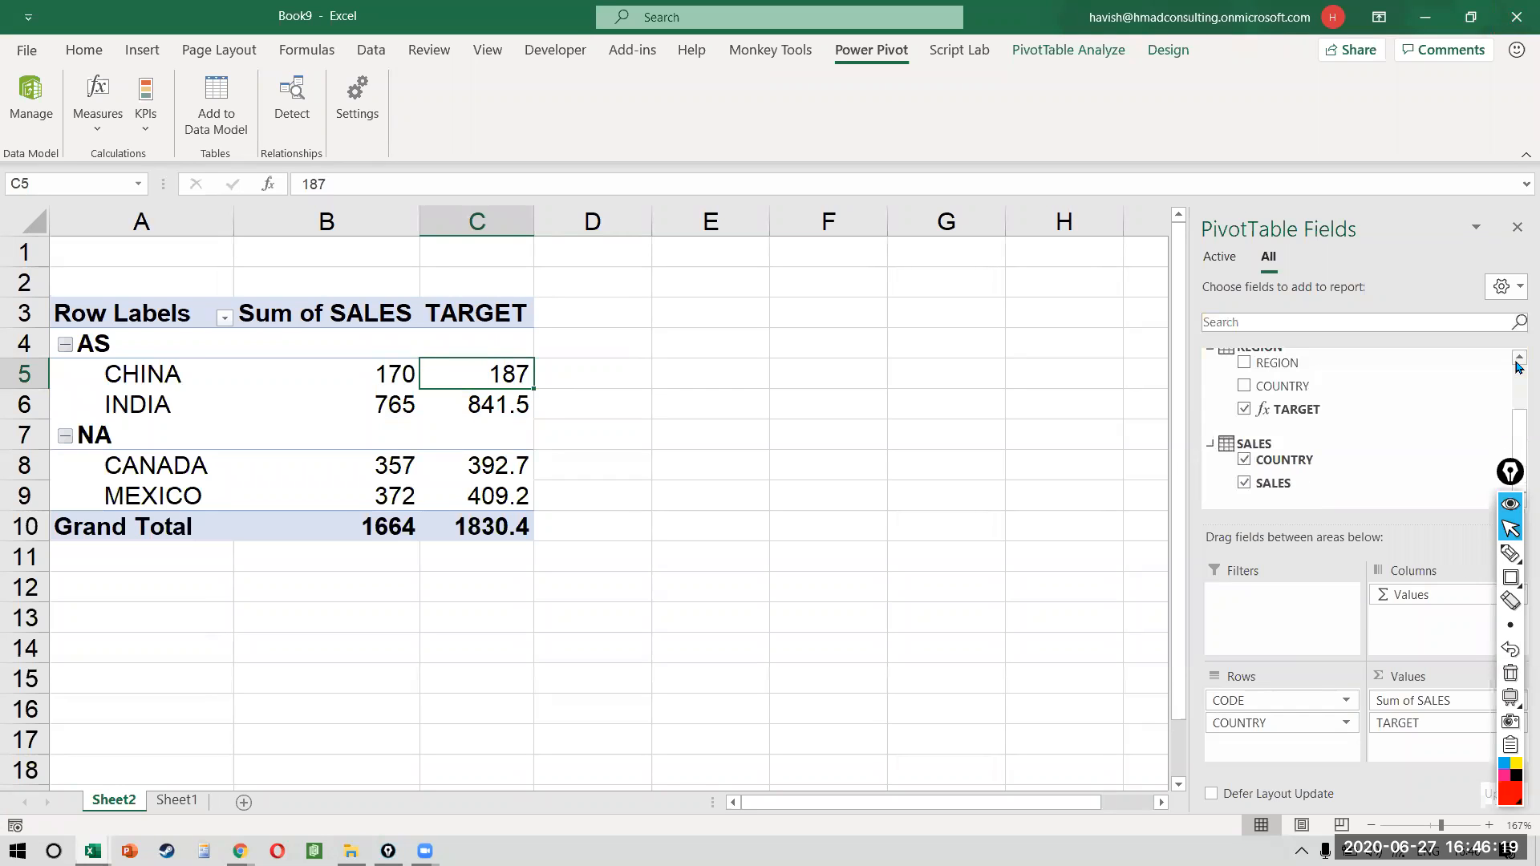
click(517, 495)
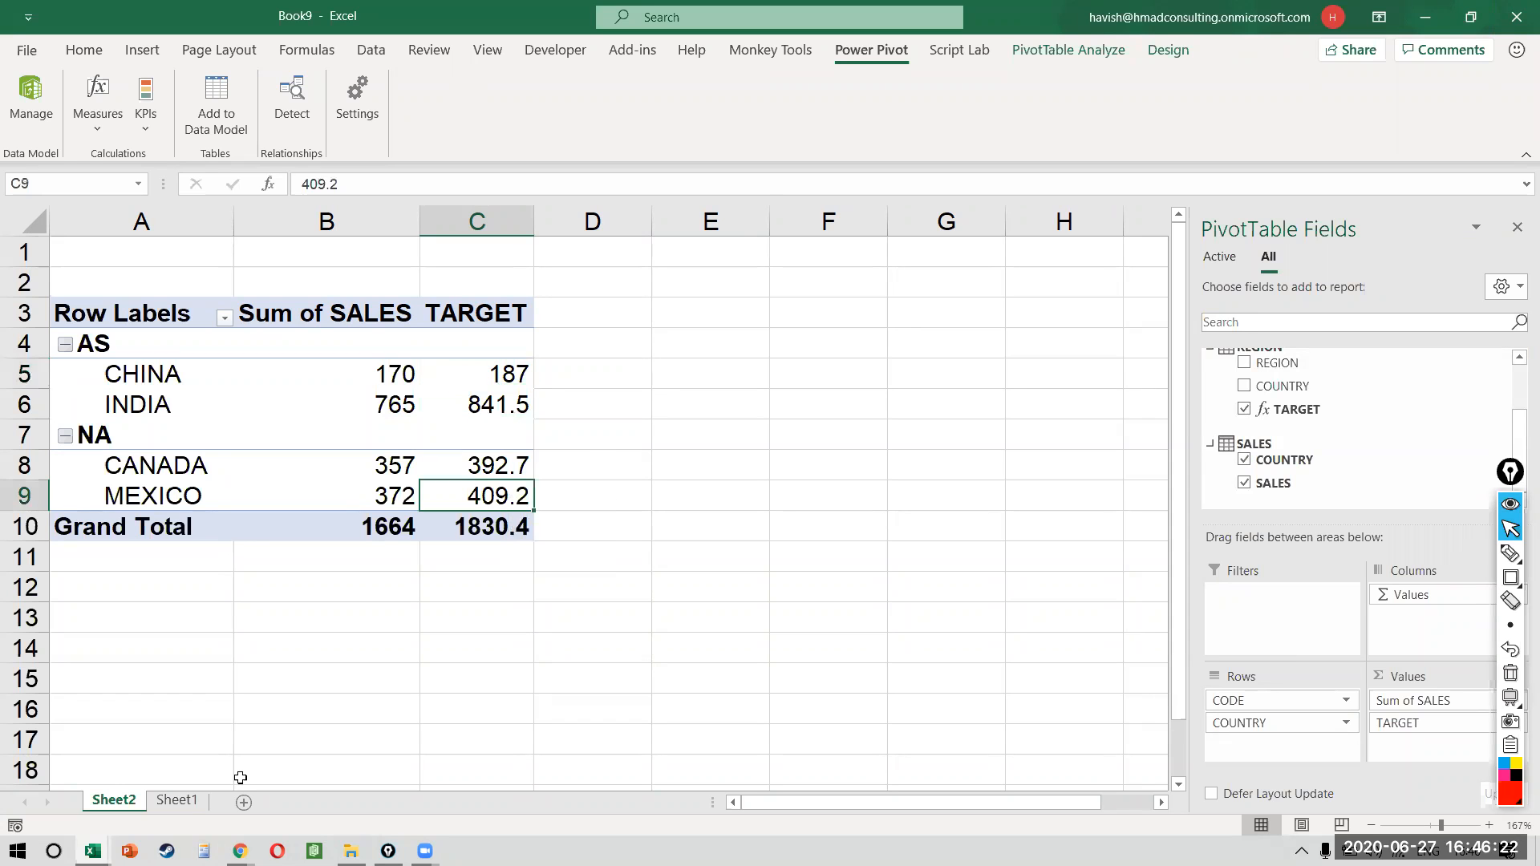
- Examine the countries in the REGION dimension table and the fact table on Sheet1
click(178, 800)
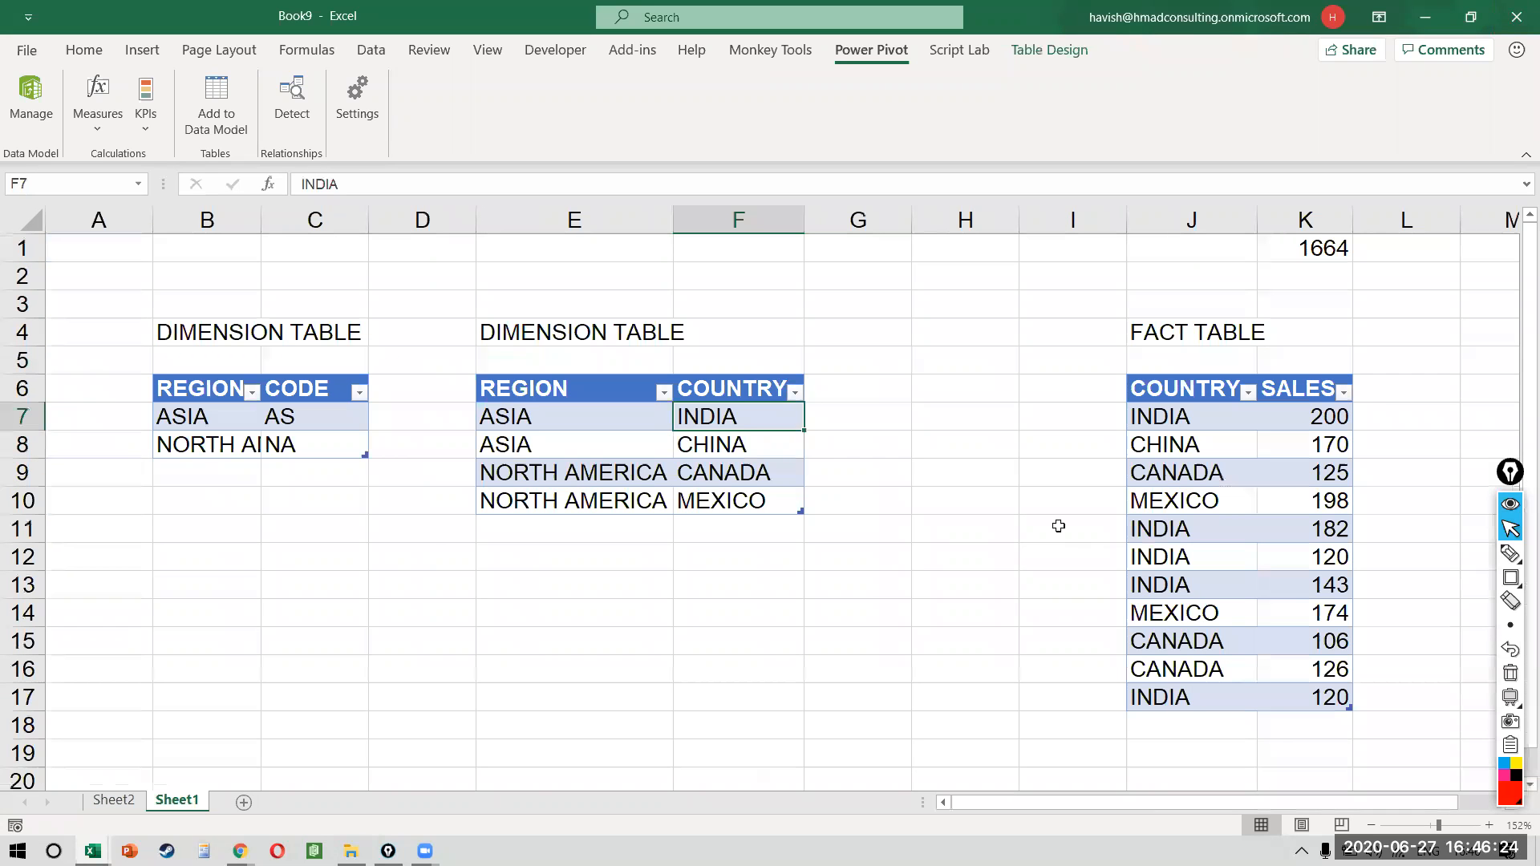
click(704, 482)
key(Right)
key(Right)
key(Right)
key(Right)
key(Up)
key(Up)
key(Up)
key(Down)
key(Down)
key(Down)
key(Down)
key(Left)
key(Left)
key(Left)
key(Left)
key(Left)
key(Right)
key(Up)
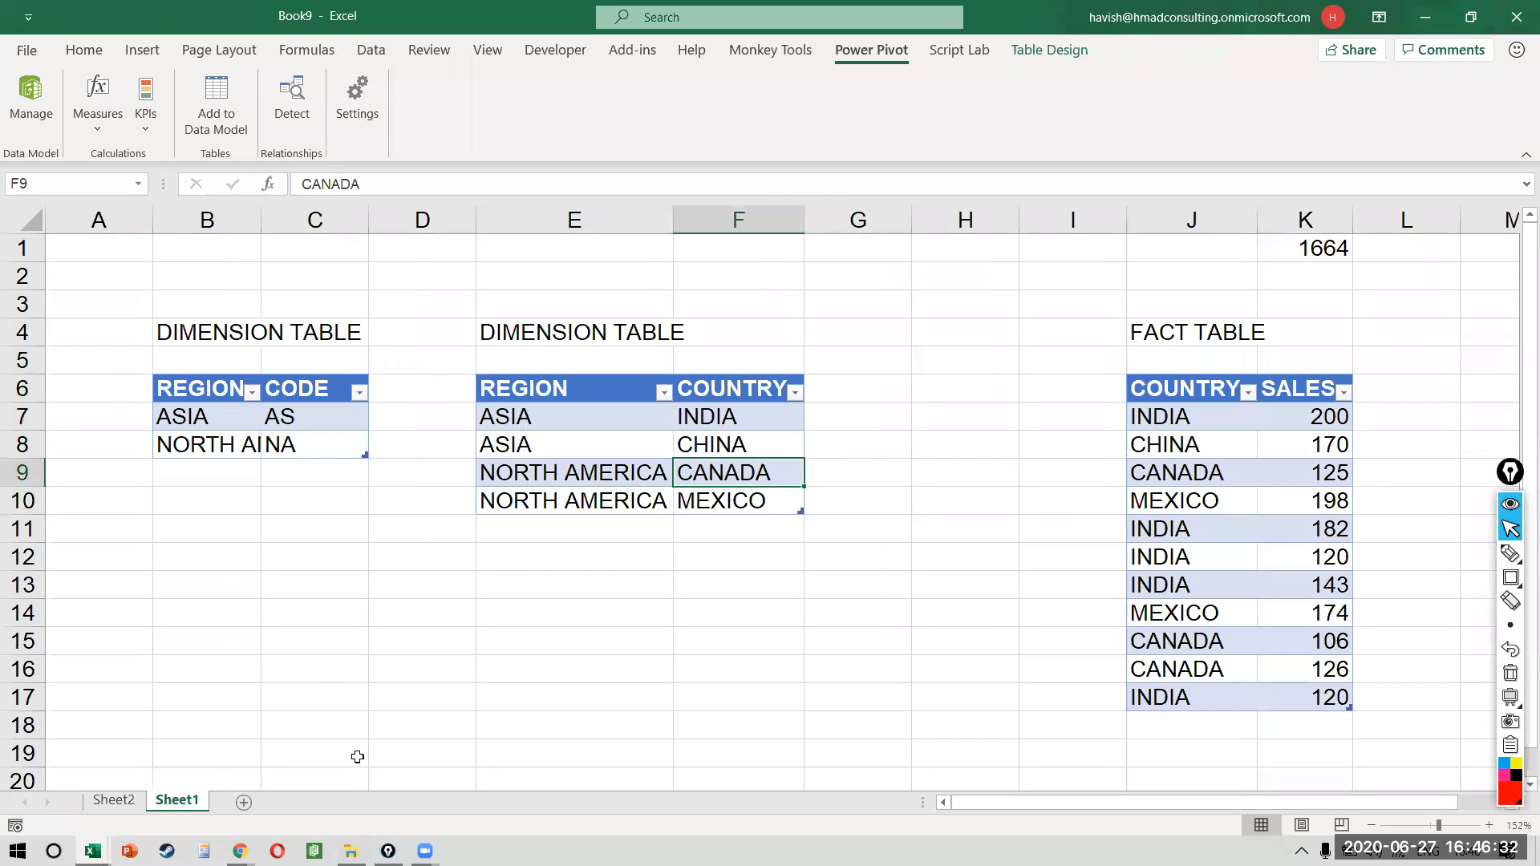
- Return to the Sheet2 PivotTable and start a new Power Pivot measure named ONLY CHINA in the REGION table
click(131, 805)
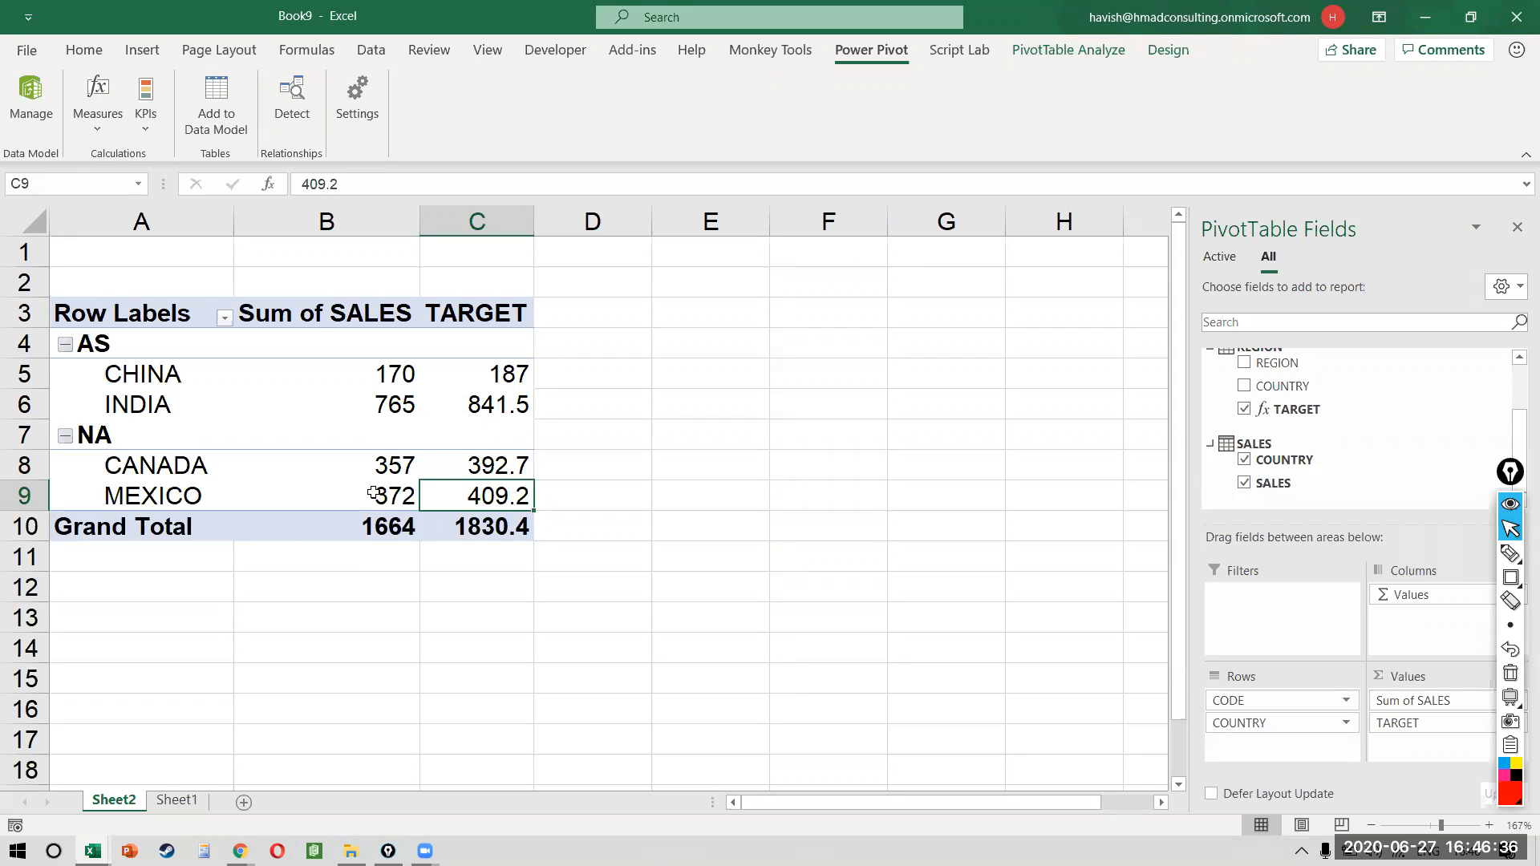
click(355, 473)
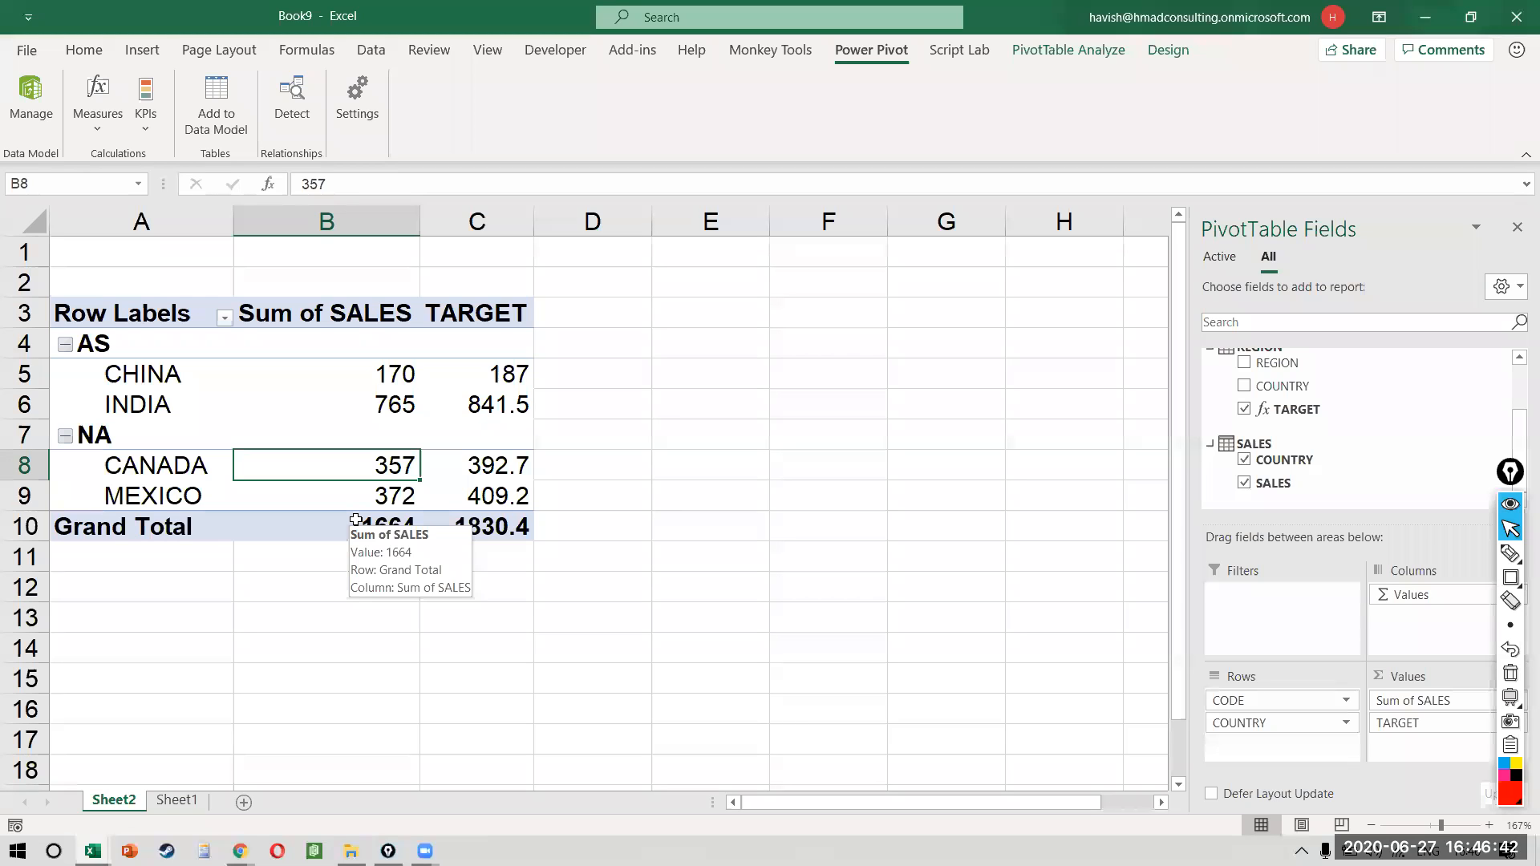
click(95, 114)
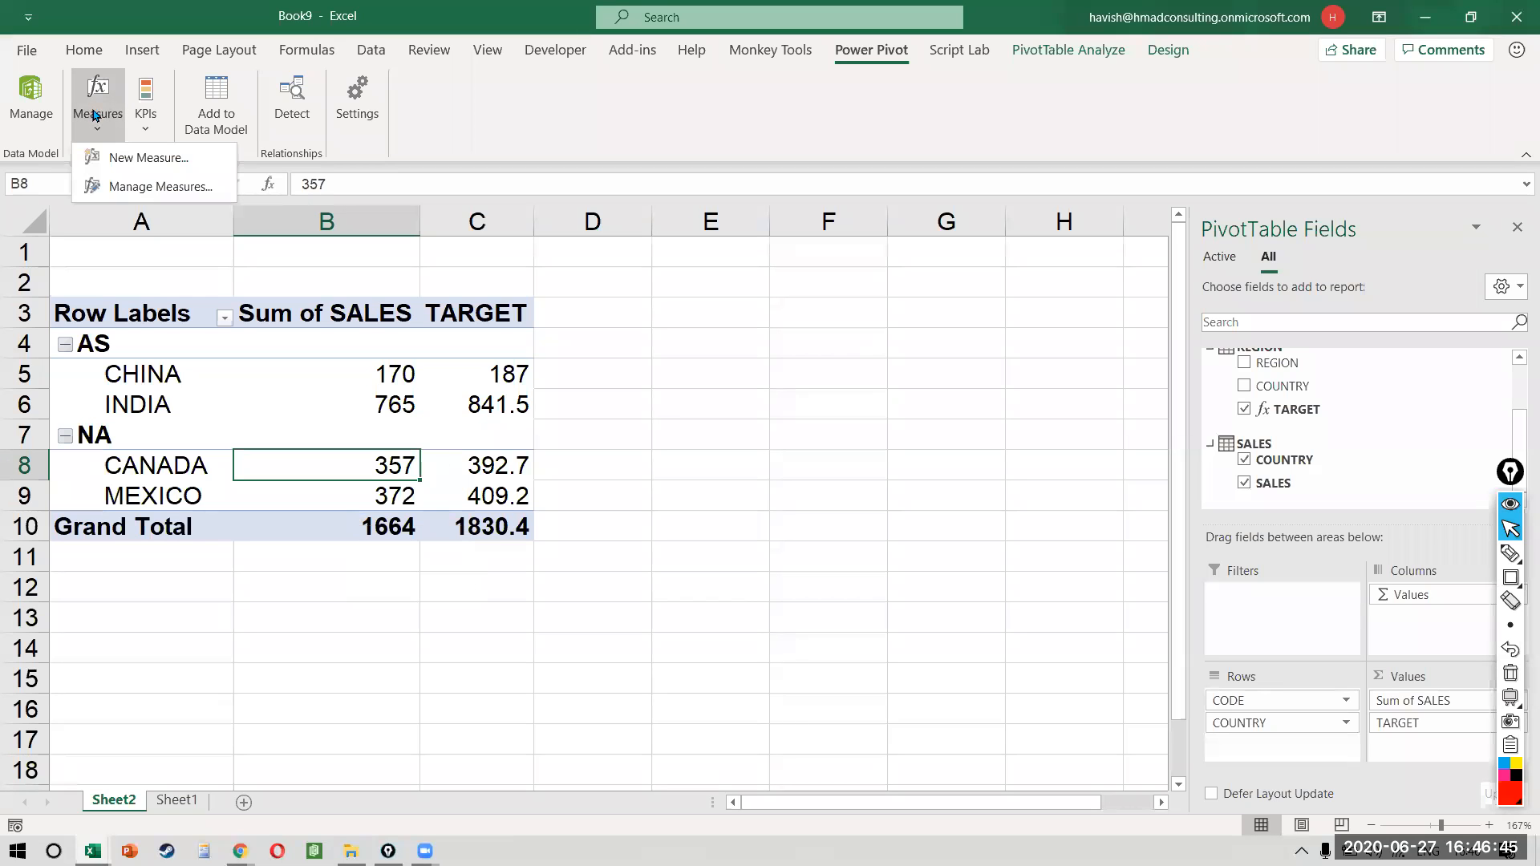
click(114, 163)
key(ctrl+a)
text(ONLY CHINA)
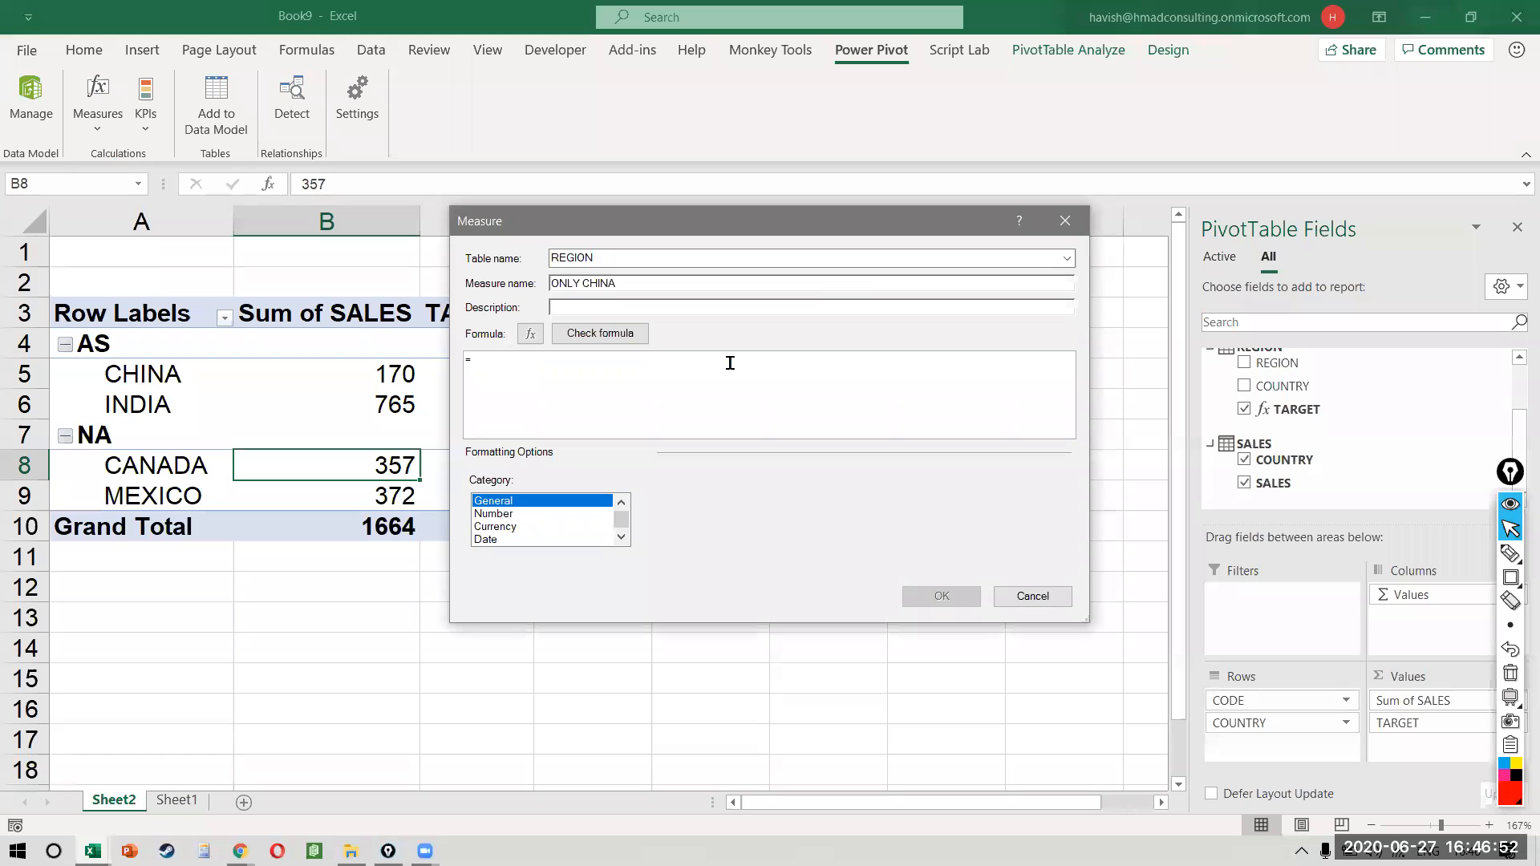
- Enter the ONLY CHINA measure's formula as =CALCULATE(SUM(SALES[SALES], SALES[COUNTRY] = "CHINA")
text(CAL)
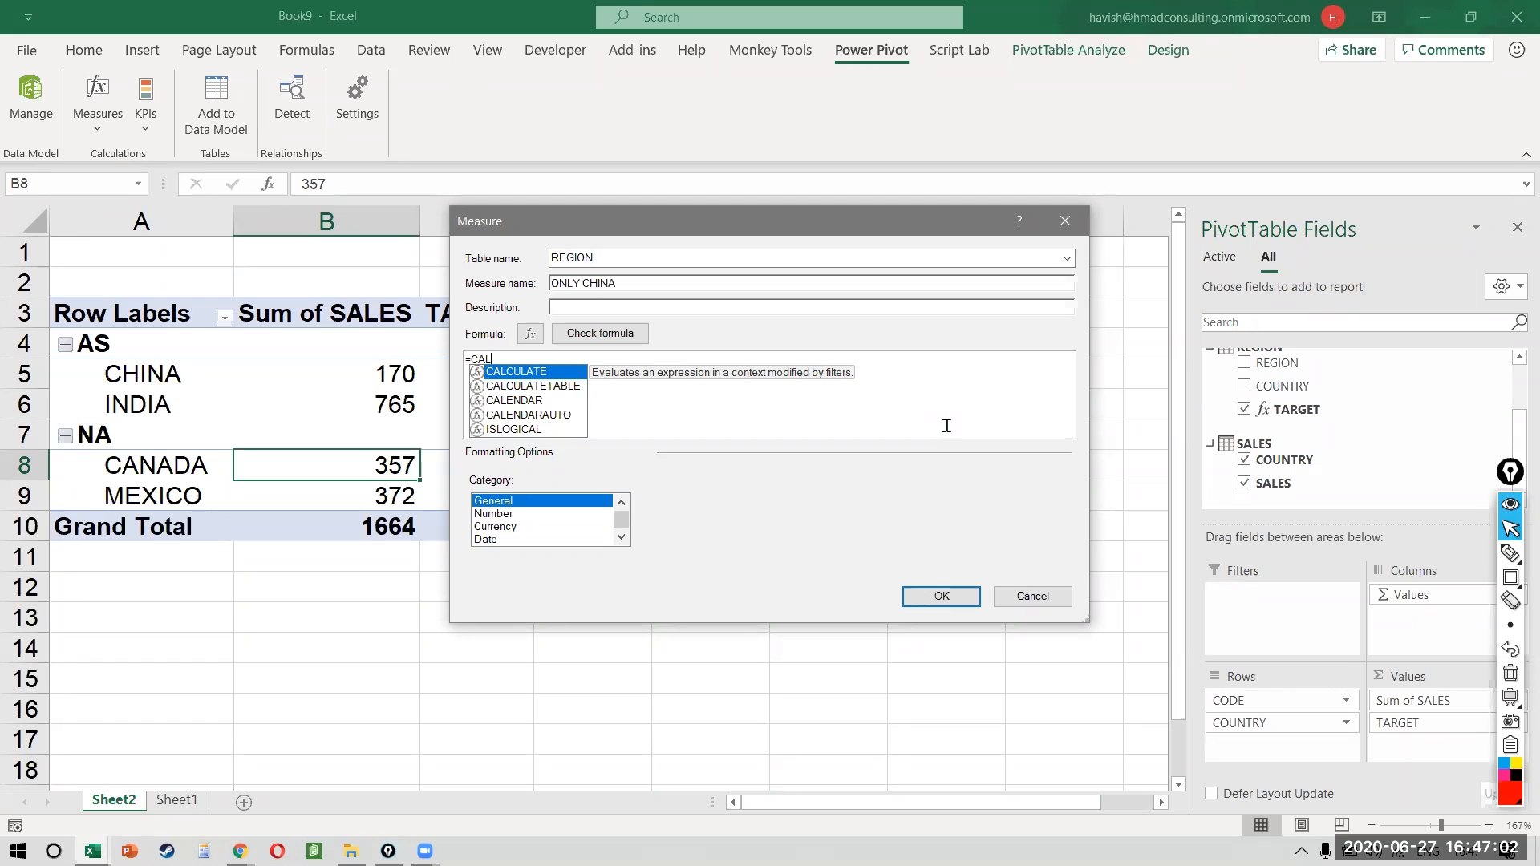
key(Tab)
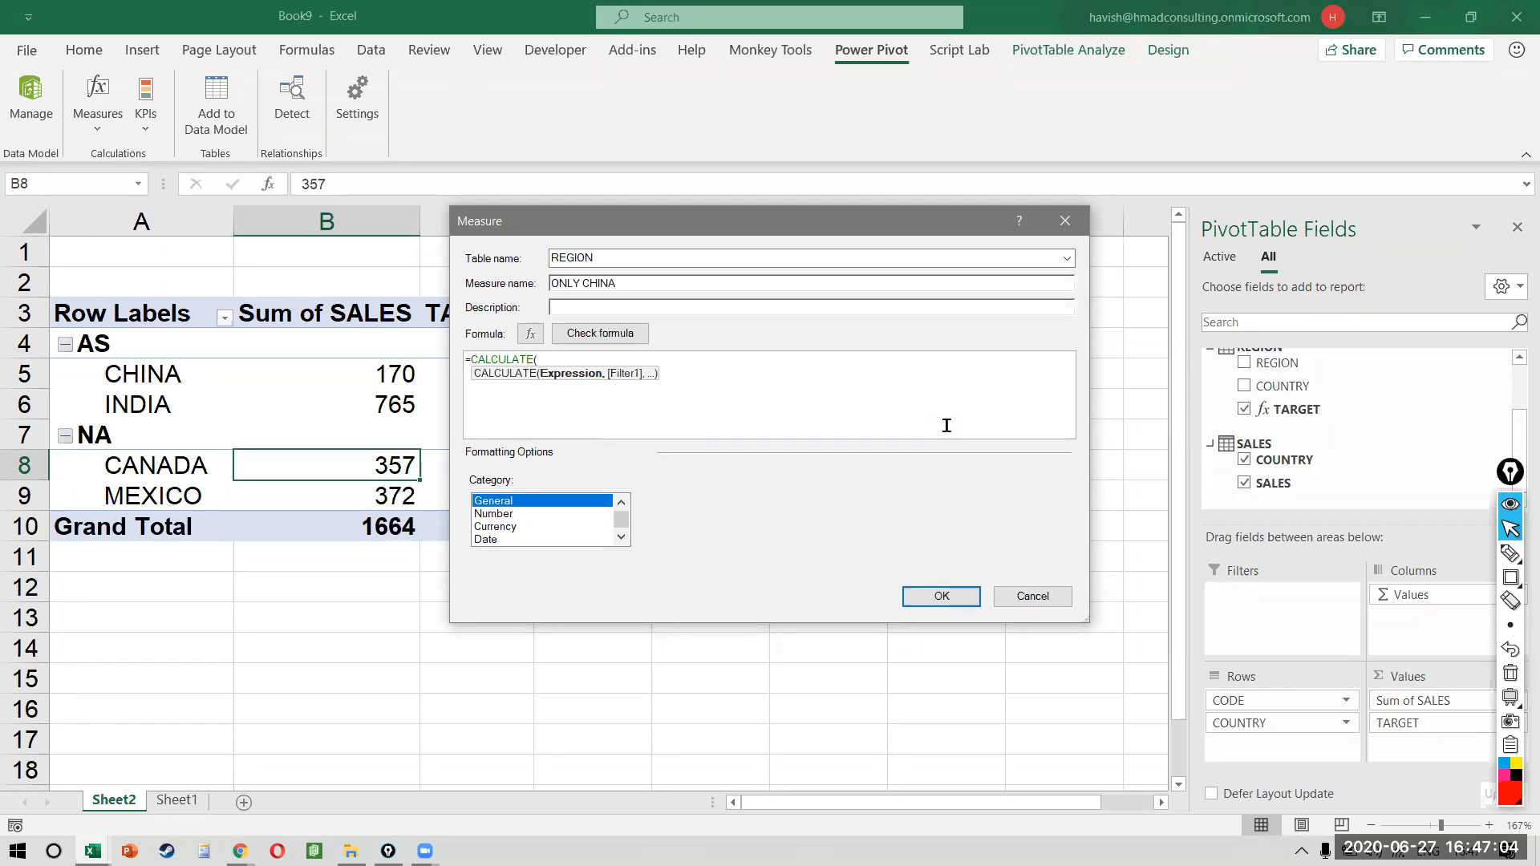
text(SUM()
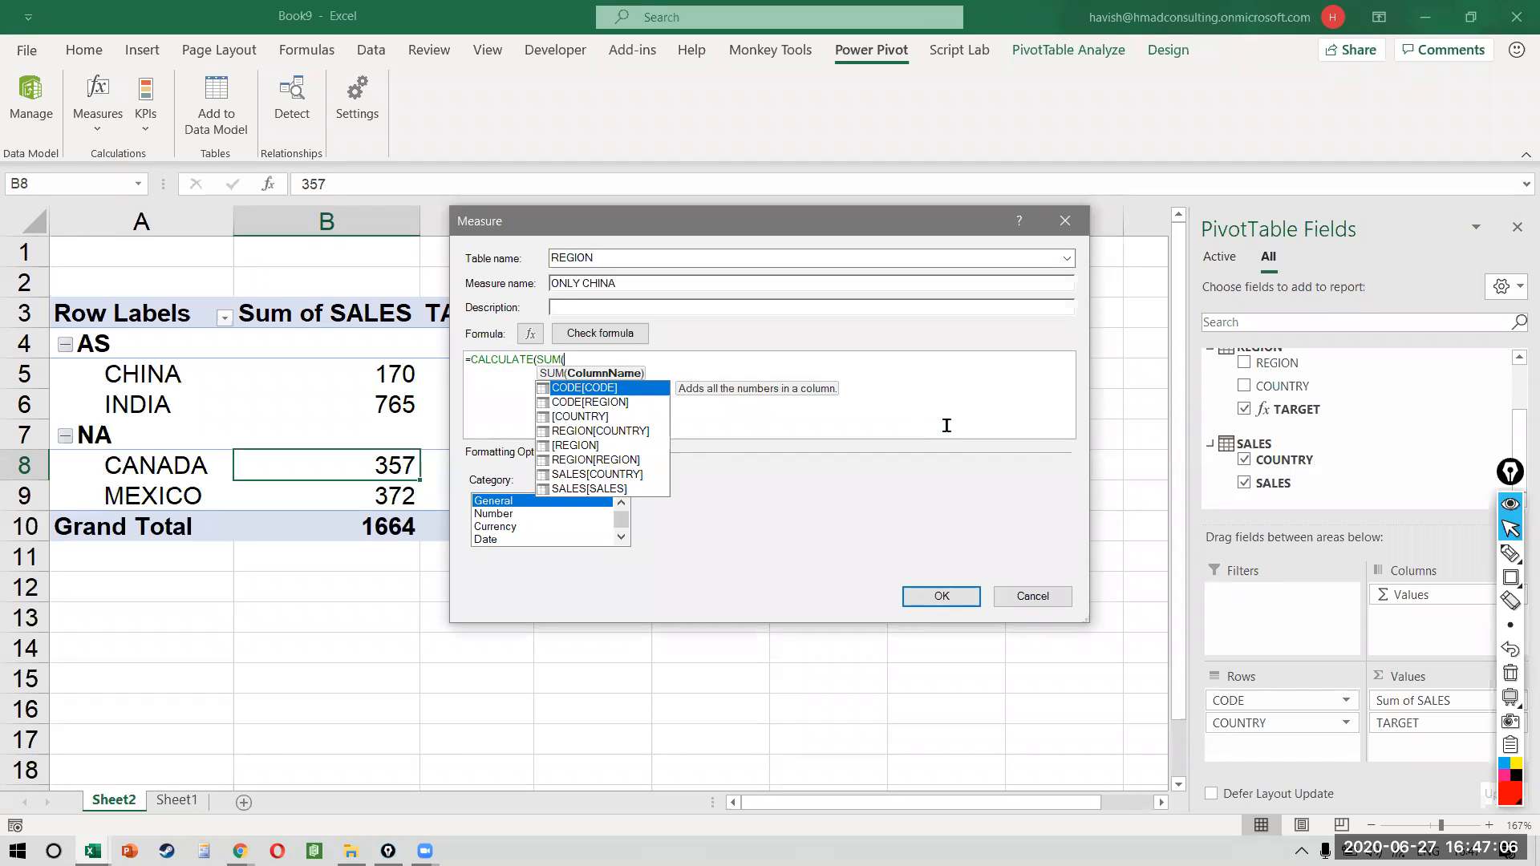
text(SALE)
key(Down)
key(Tab)
text(,)
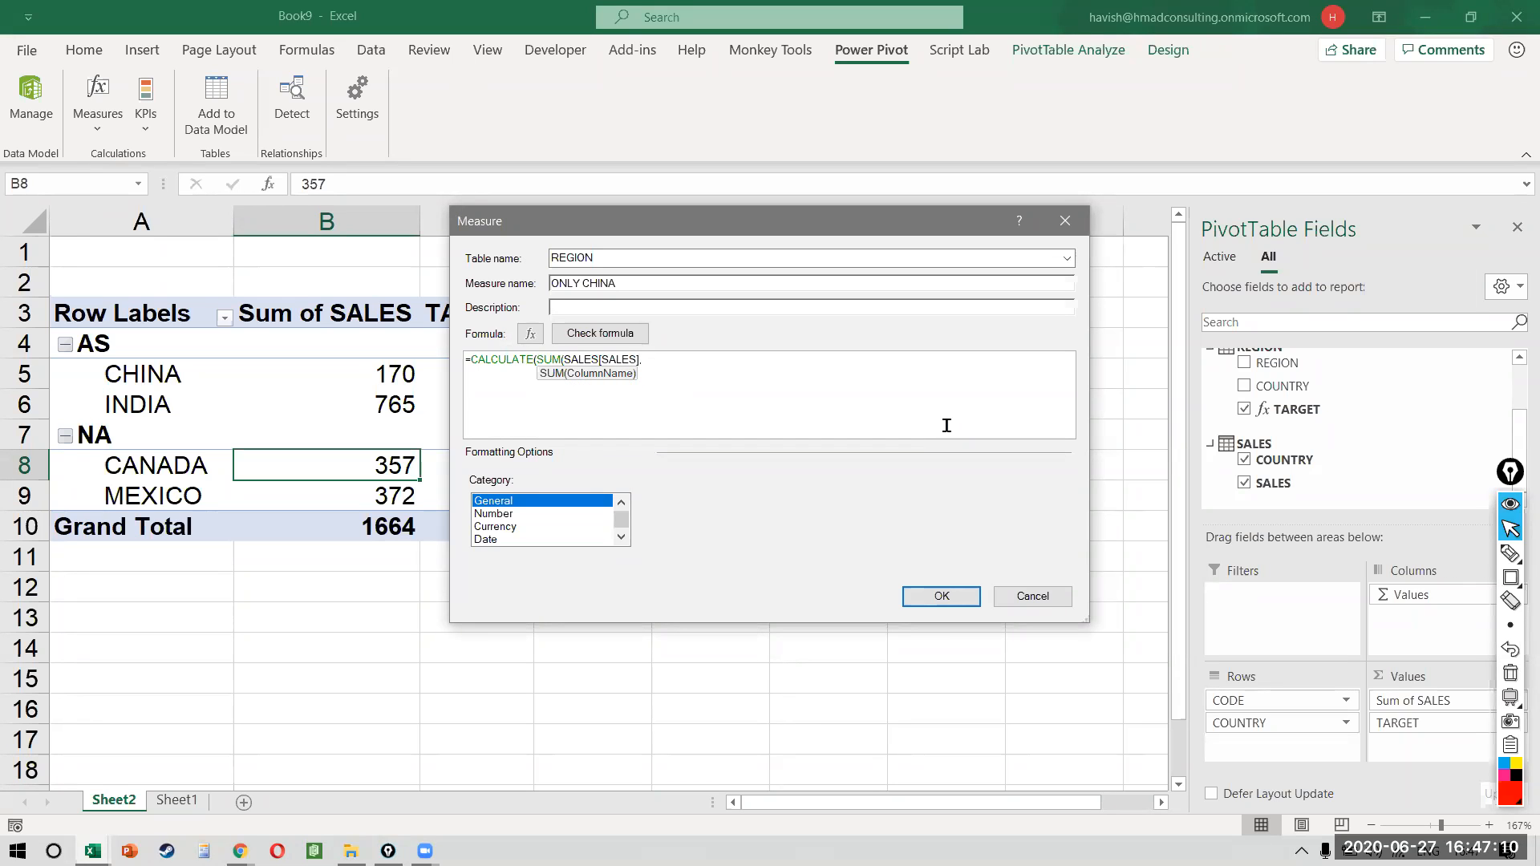
text( SALES[COU)
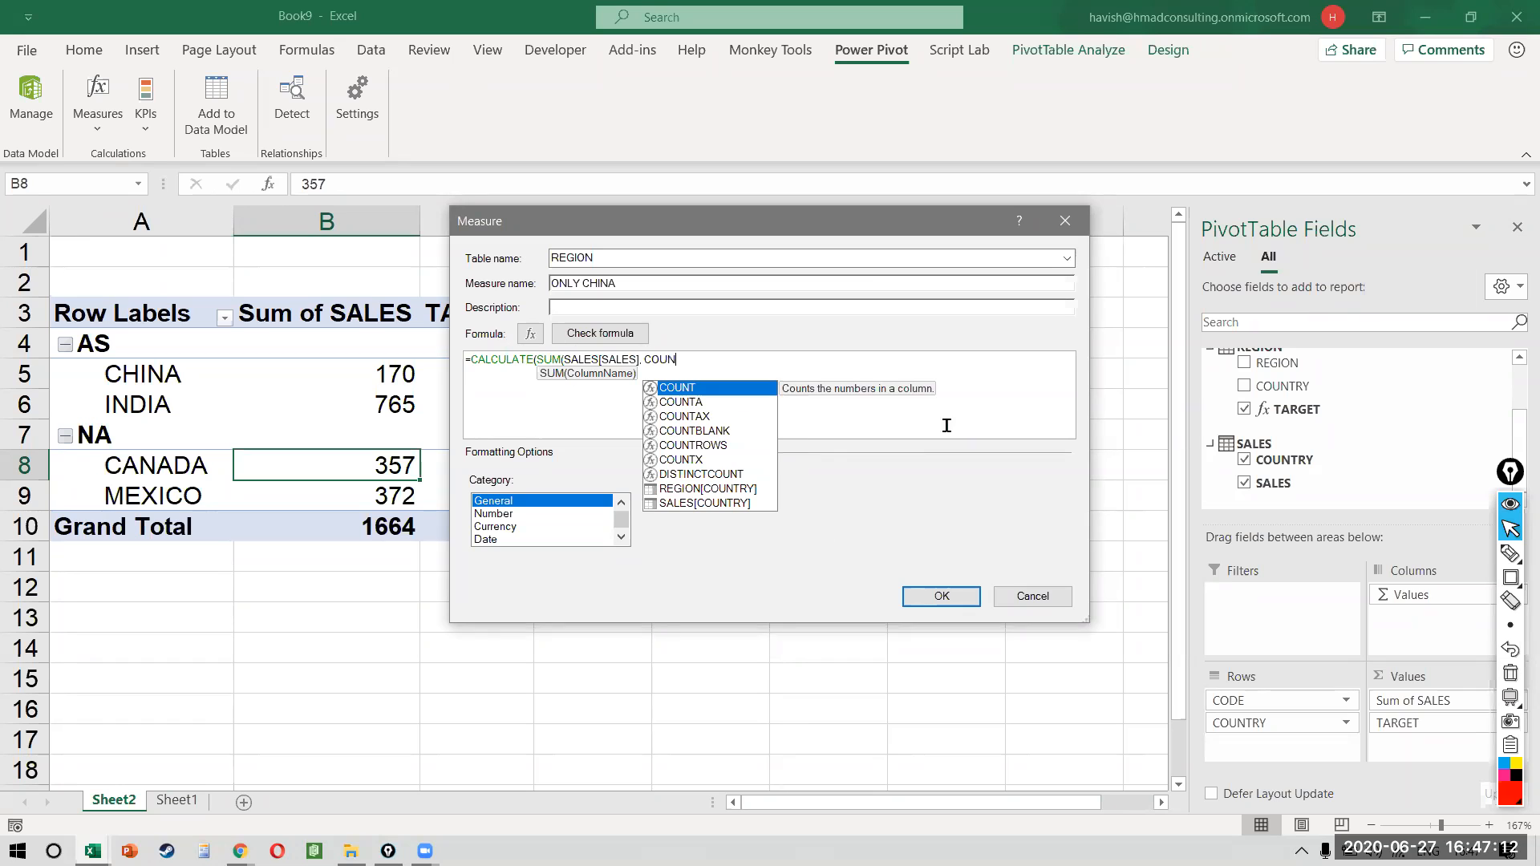
text(NTRY)
key(Down)
key(Tab)
text(= "CHINA"))
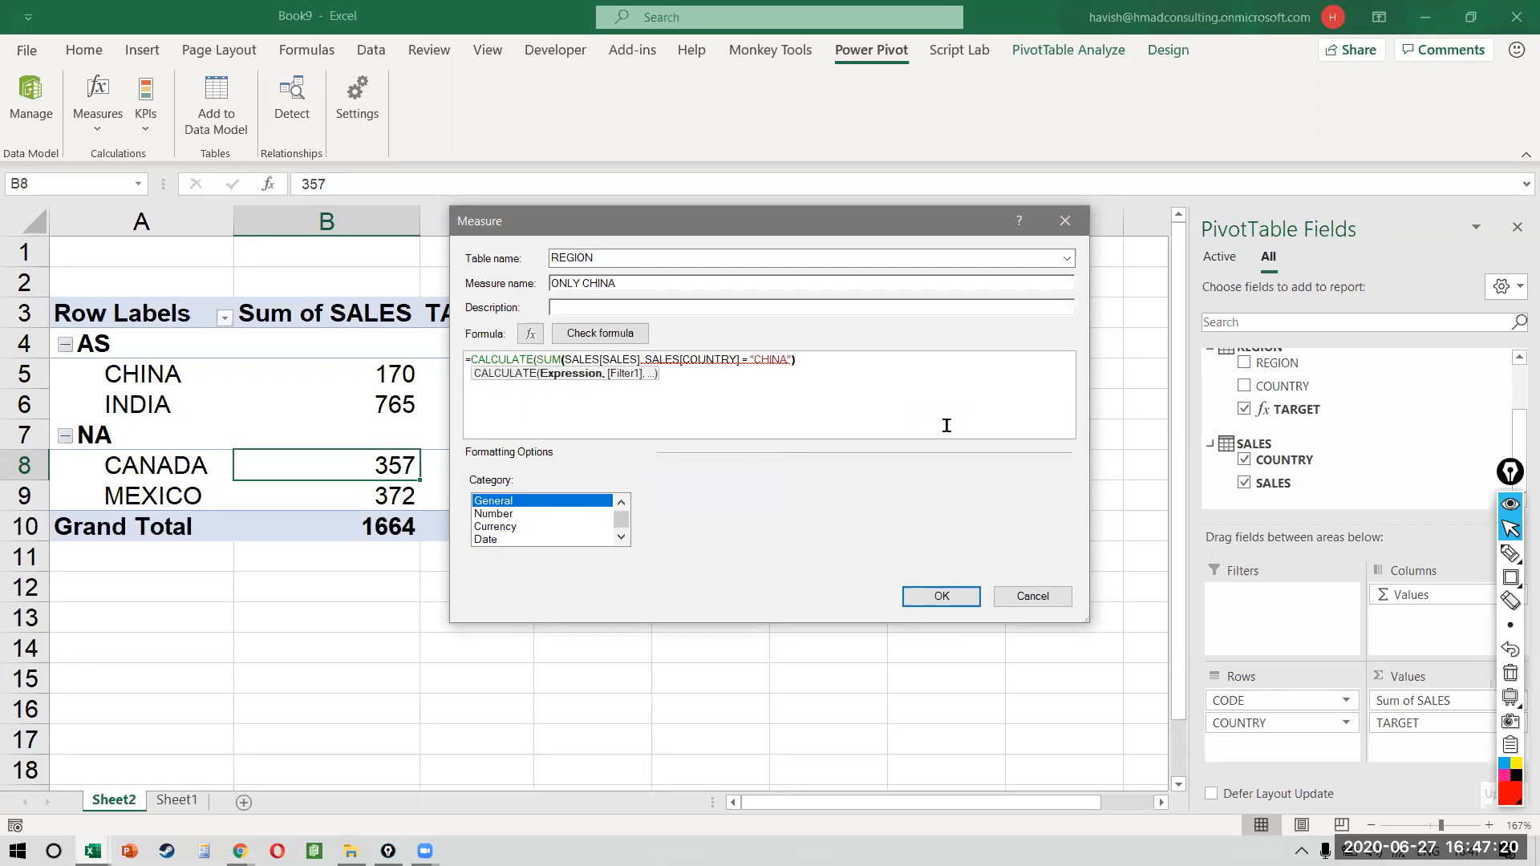
- Insert the missing closing parenthesis after SALES[SALES] in the ONLY CHINA formula and create the measure
key(Left)
key(Left)
key(Left)
key(Left)
key(Left)
key(Left)
key(Left)
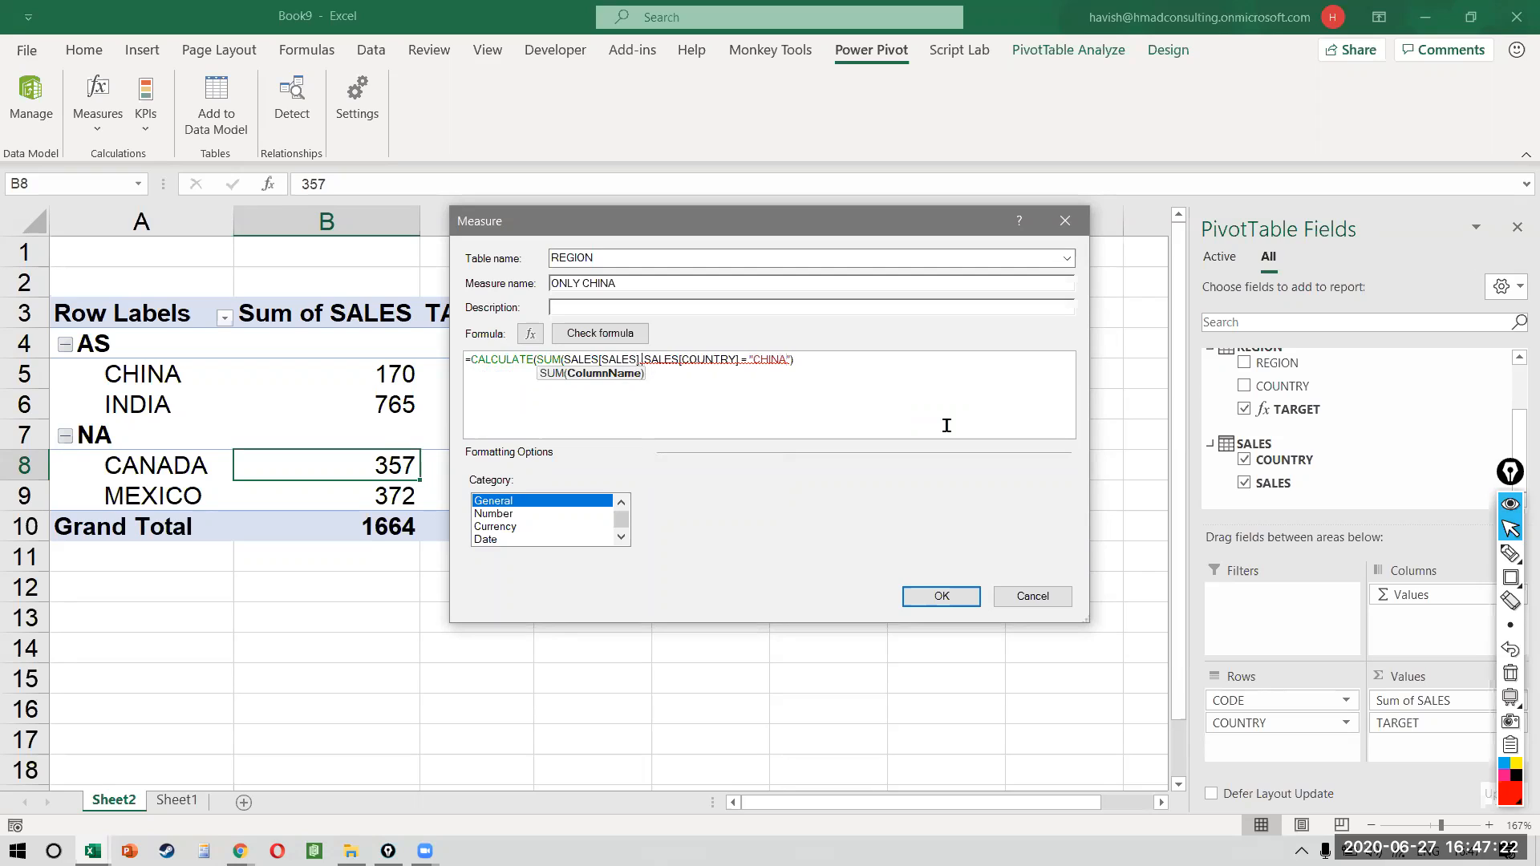
key(BackSpace)
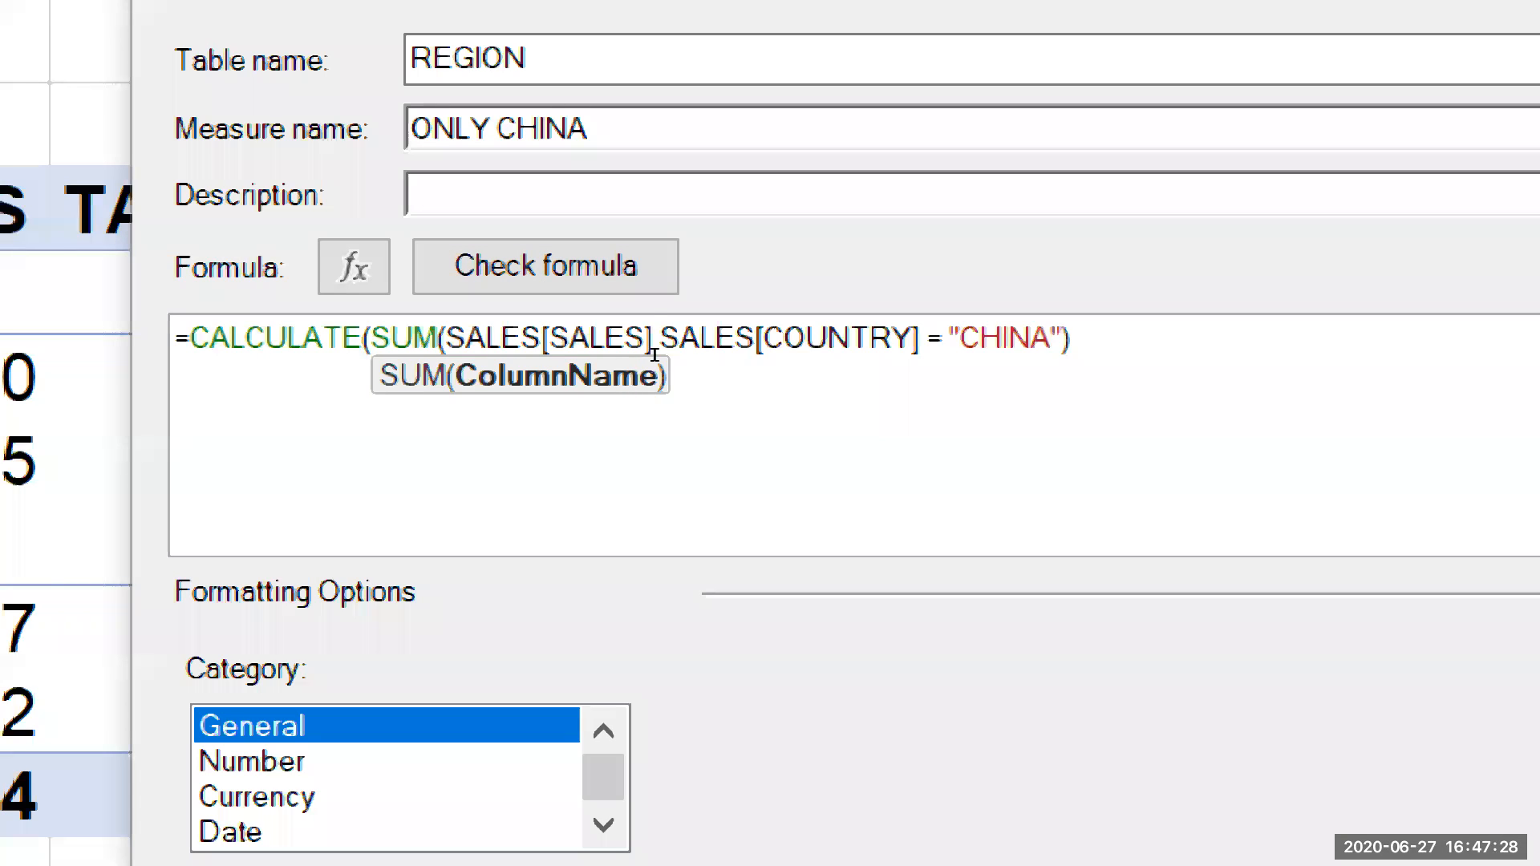
text(,)
key(Right)
key(Right)
key(Right)
key(Right)
key(Right)
key(Right)
key(Right)
key(Right)
key(Right)
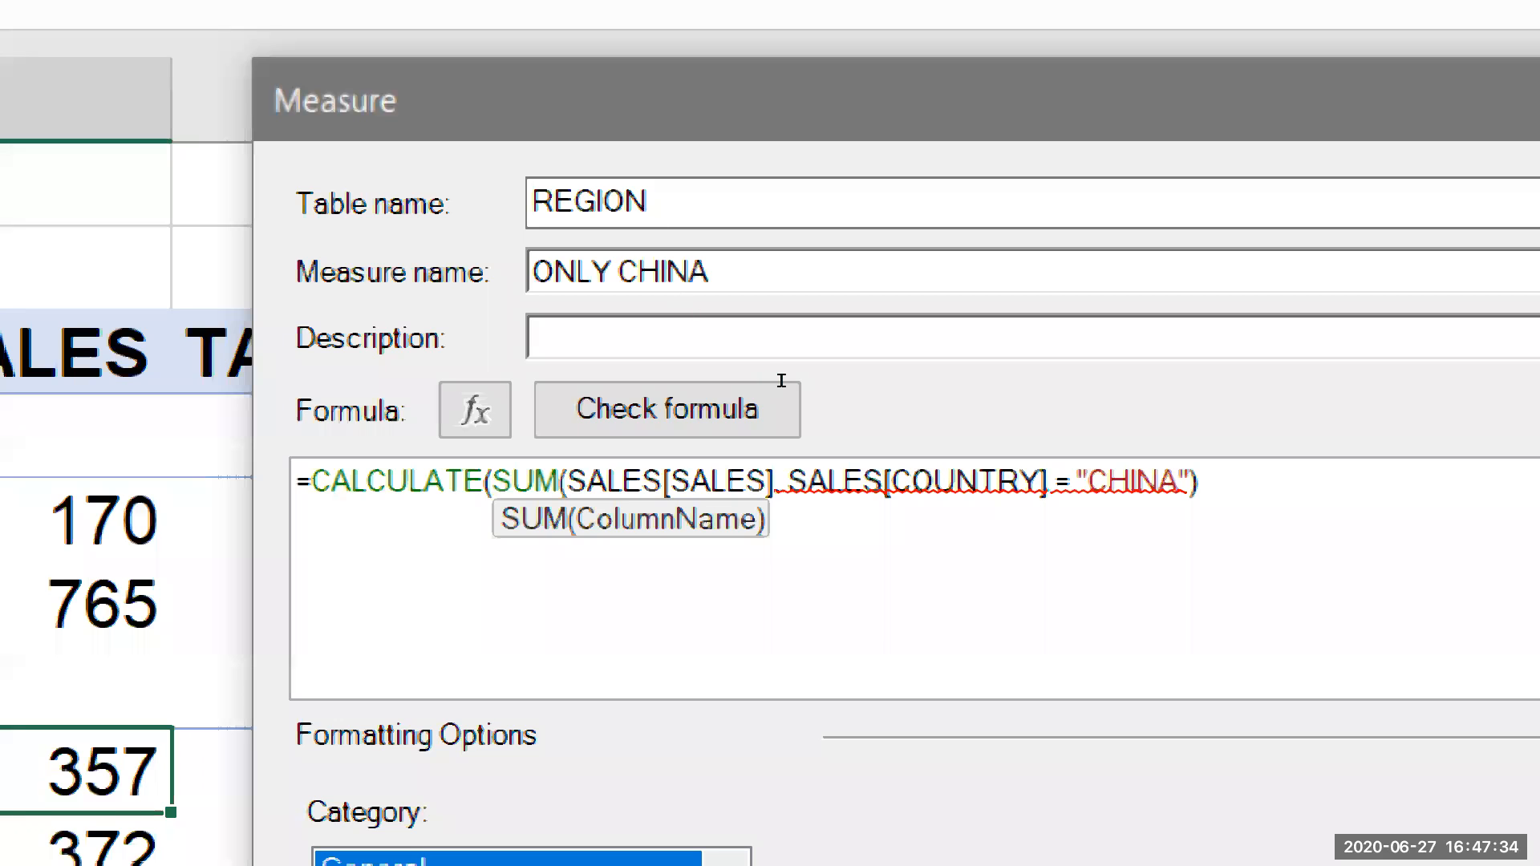
key(Left)
key(Left)
key(Left)
key(Left)
key(Left)
key(Left)
key(Left)
key(Left)
key(Left)
key(Left)
key(Left)
key(Left)
key(Left)
key(Left)
key(Left)
key(Left)
text())
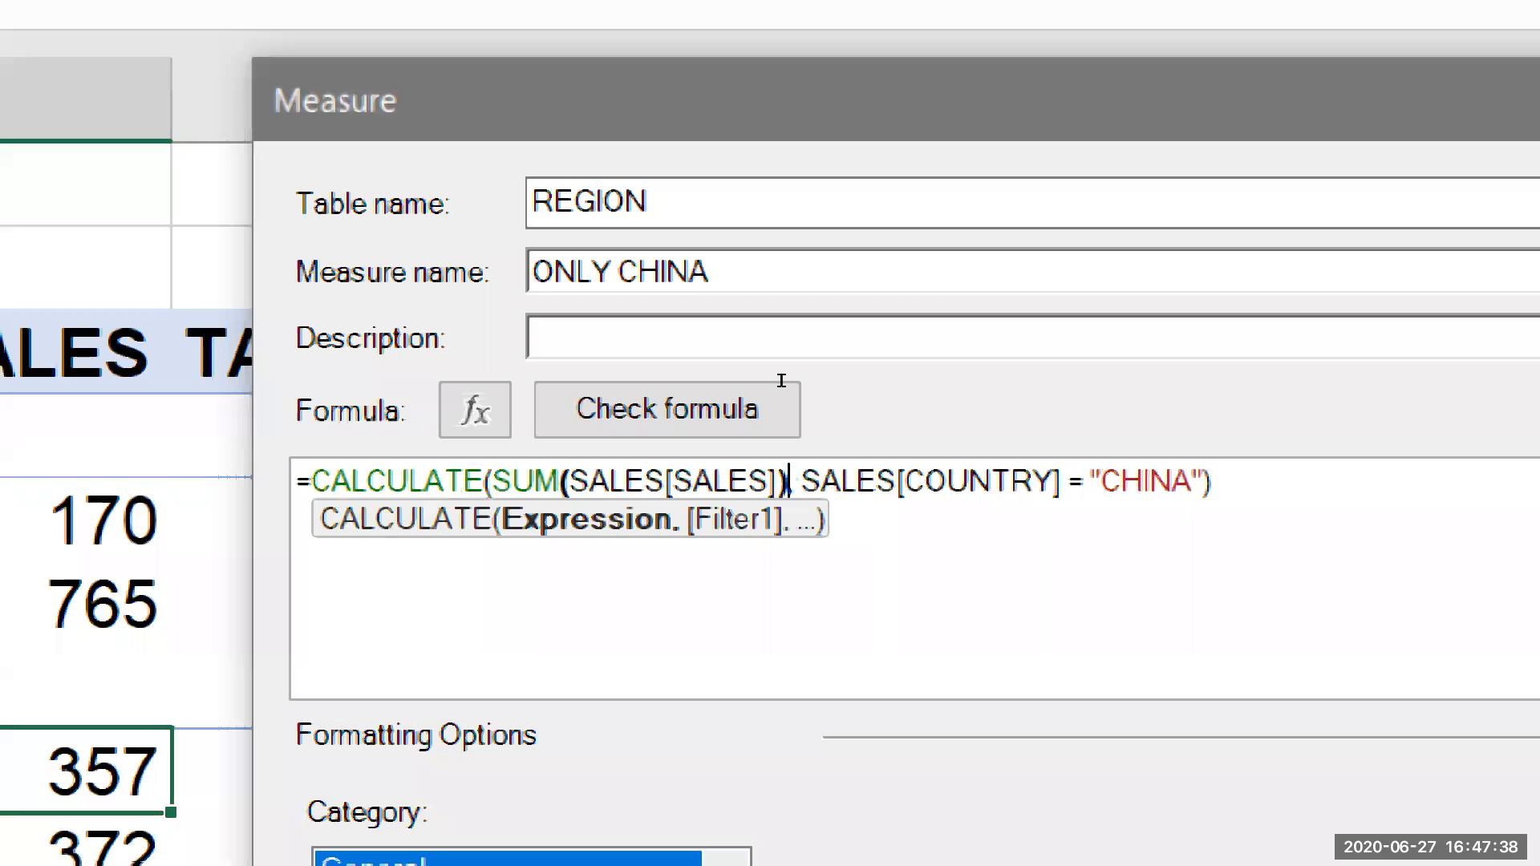
key(End)
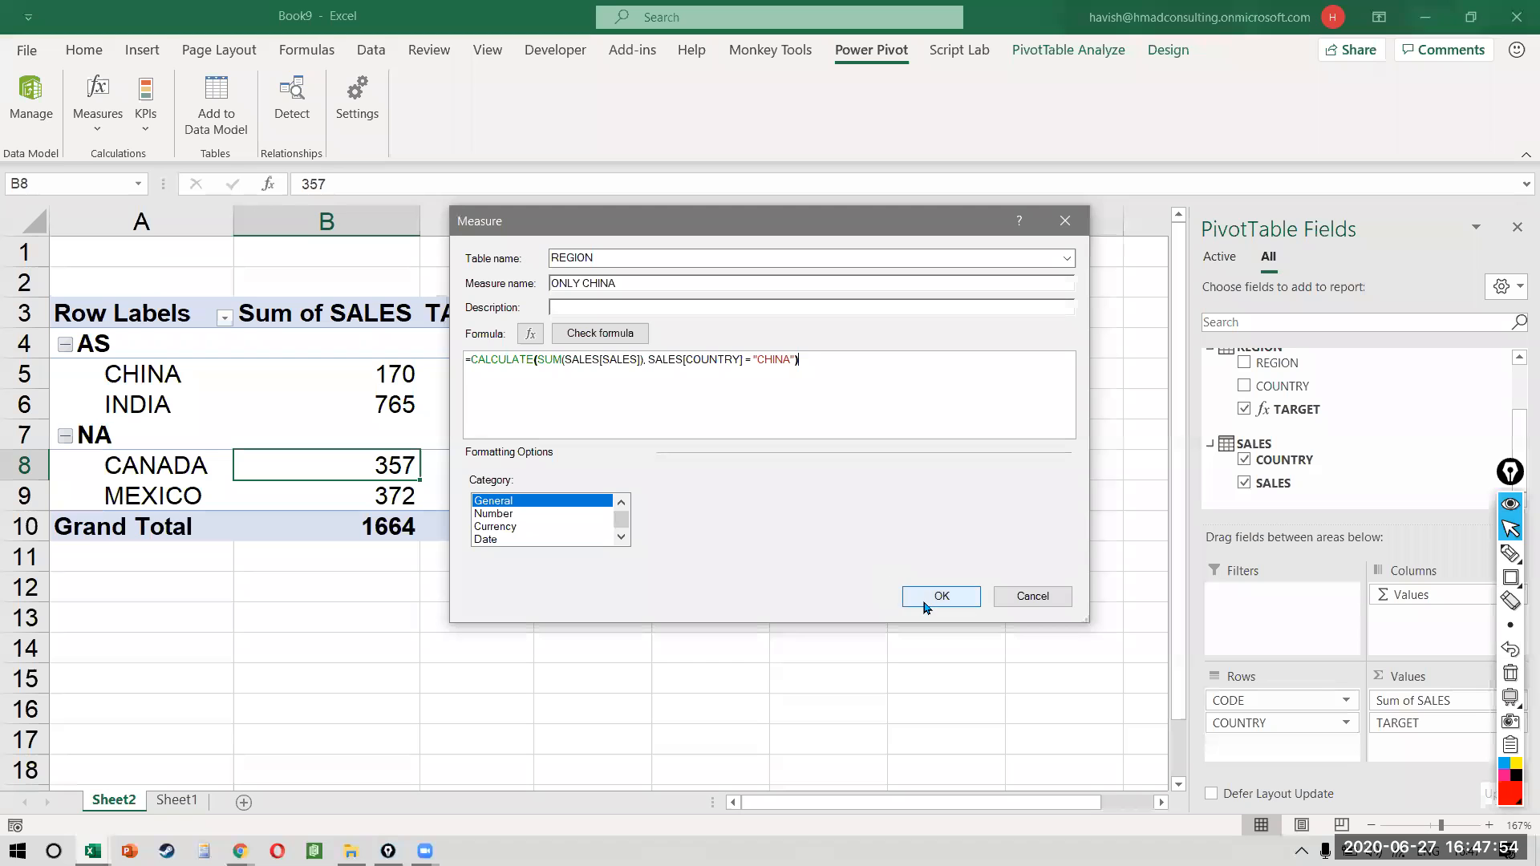
click(924, 598)
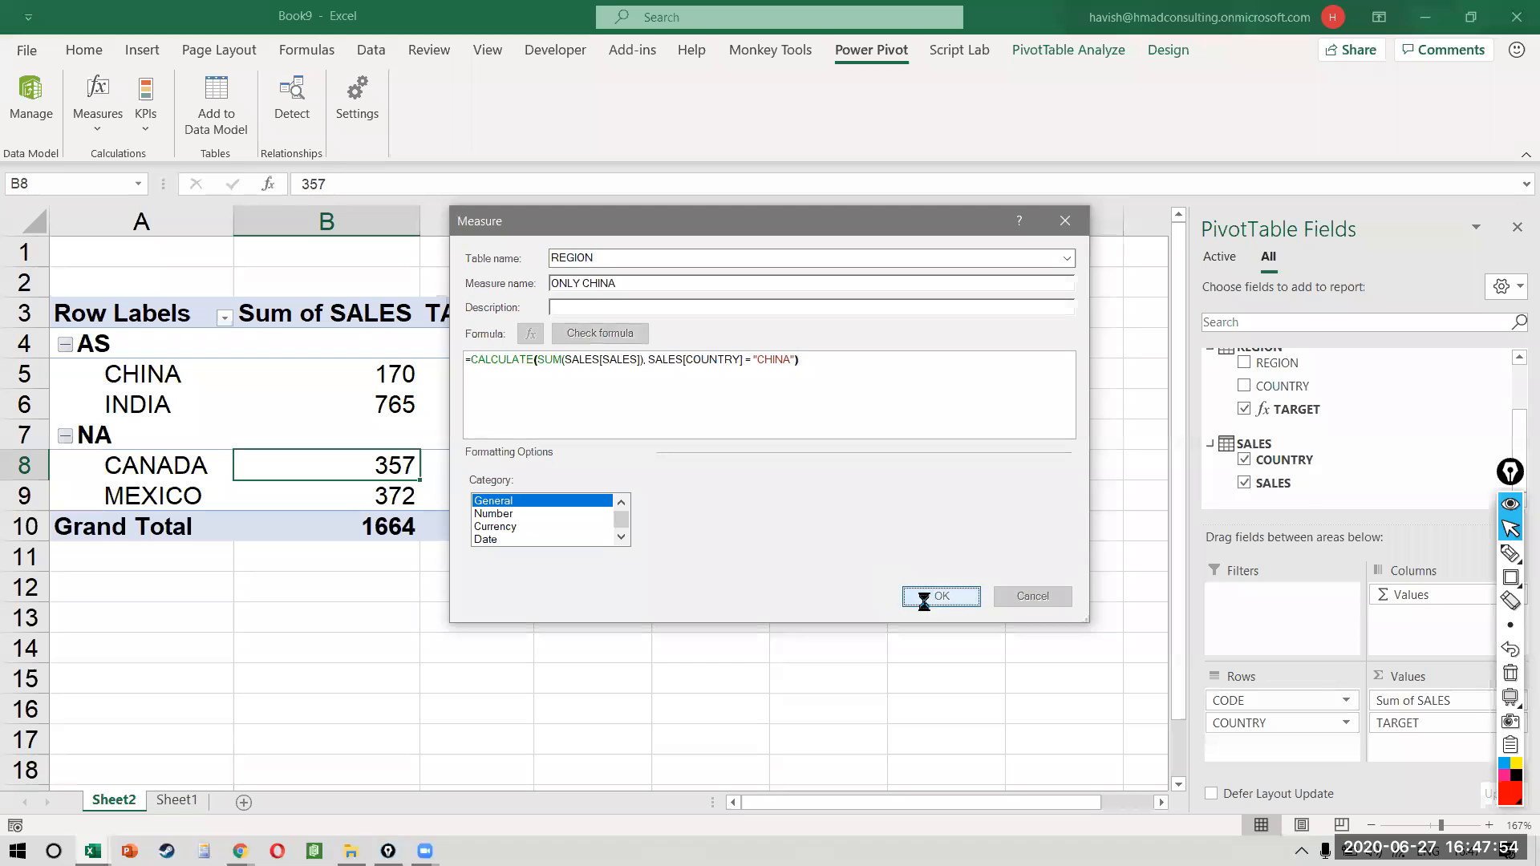
- Examine the ONLY CHINA values for the countries under AS against the Sum of SALES column
click(649, 375)
drag(648, 374, 657, 467)
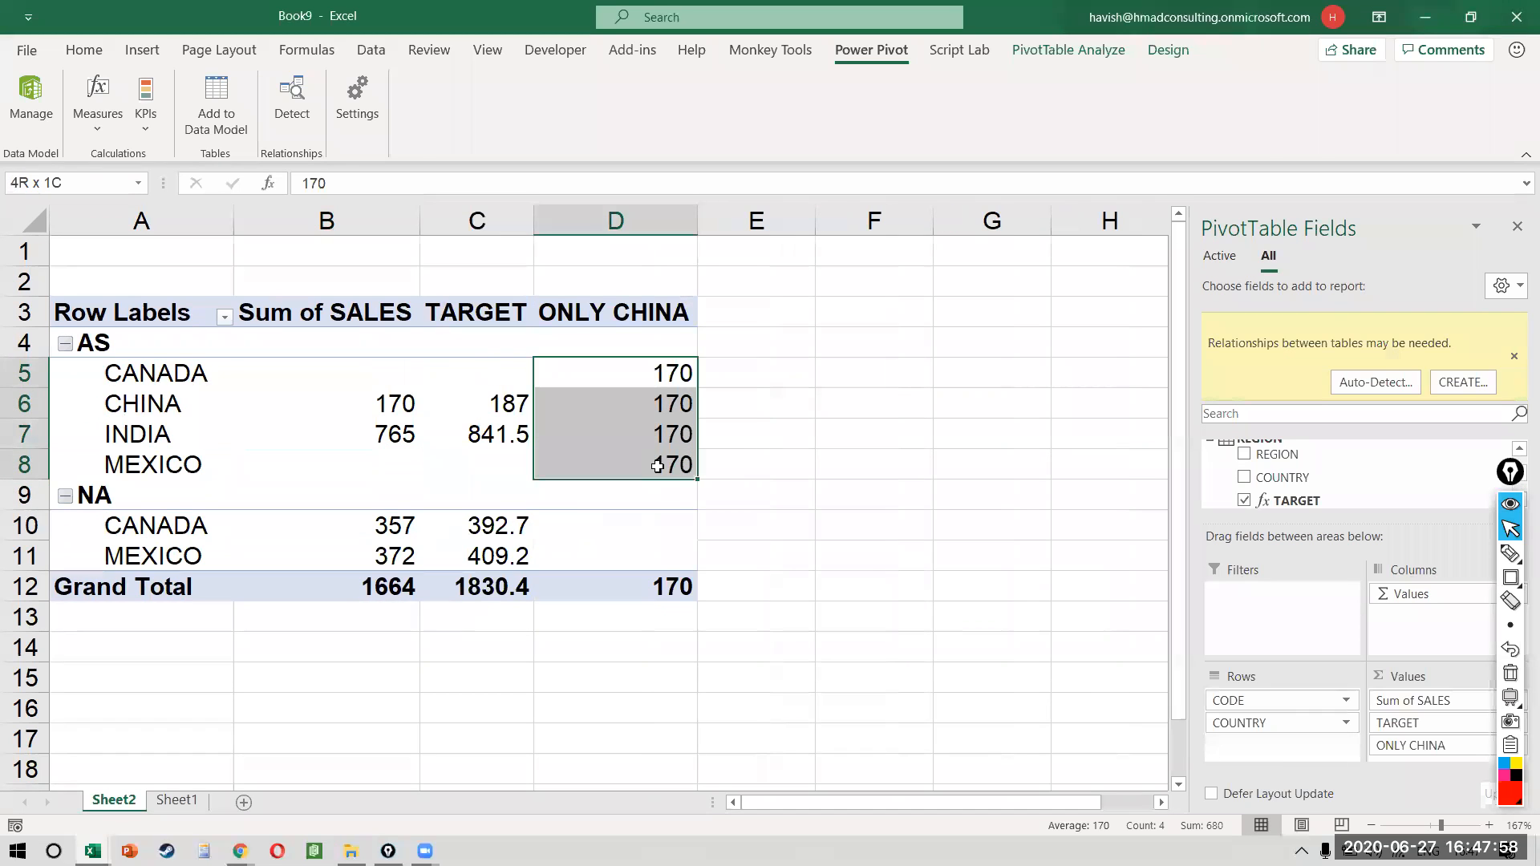
key(Left)
key(Left)
key(Down)
key(Down)
key(Up)
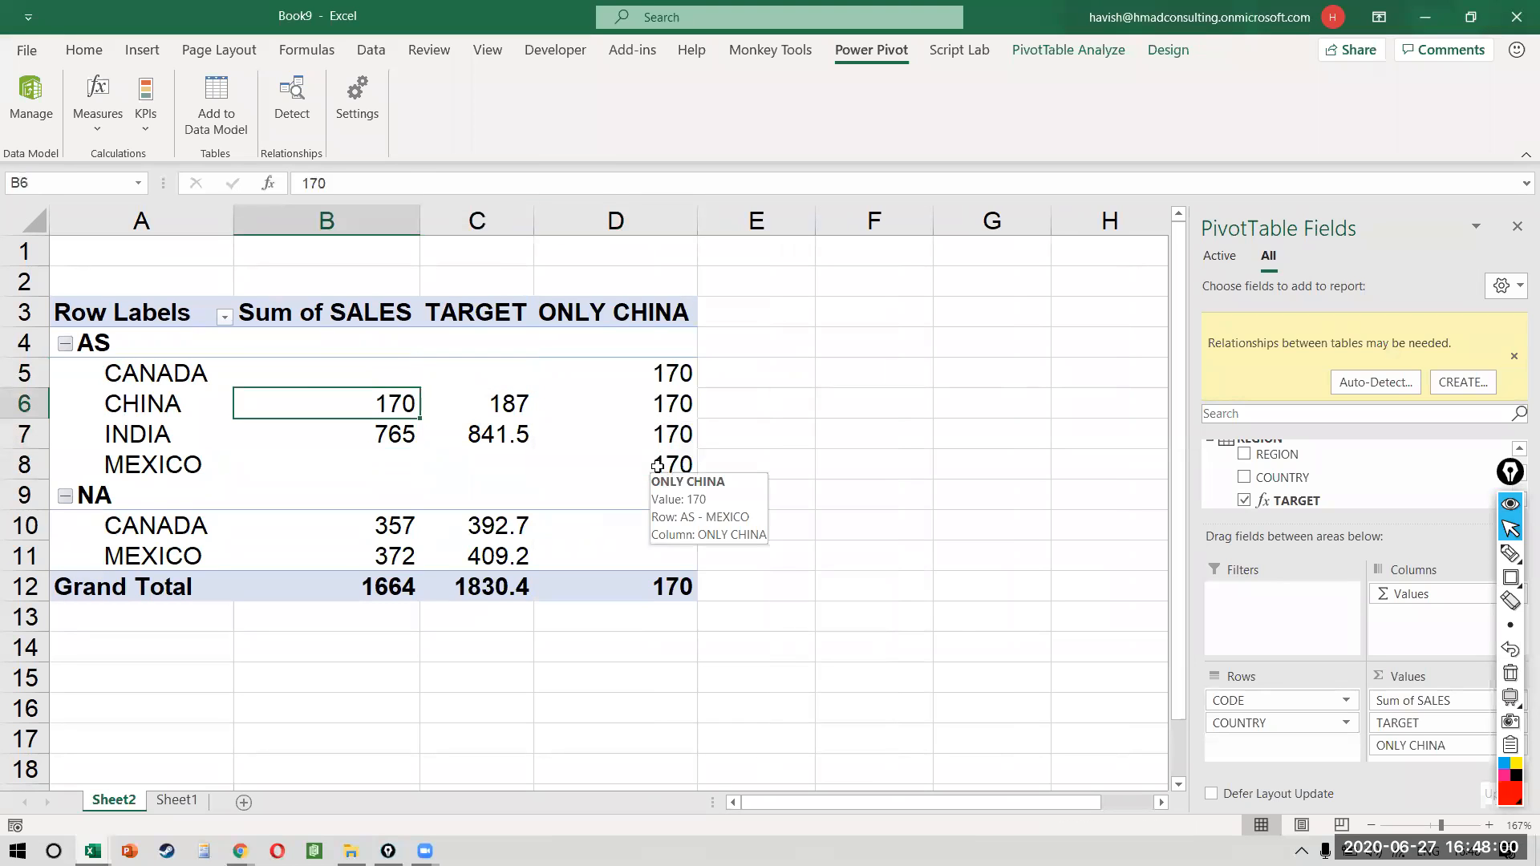
key(Right)
key(Right)
key(Up)
key(Right)
key(Left)
key(shift+Down)
key(shift+Down)
key(shift+Down)
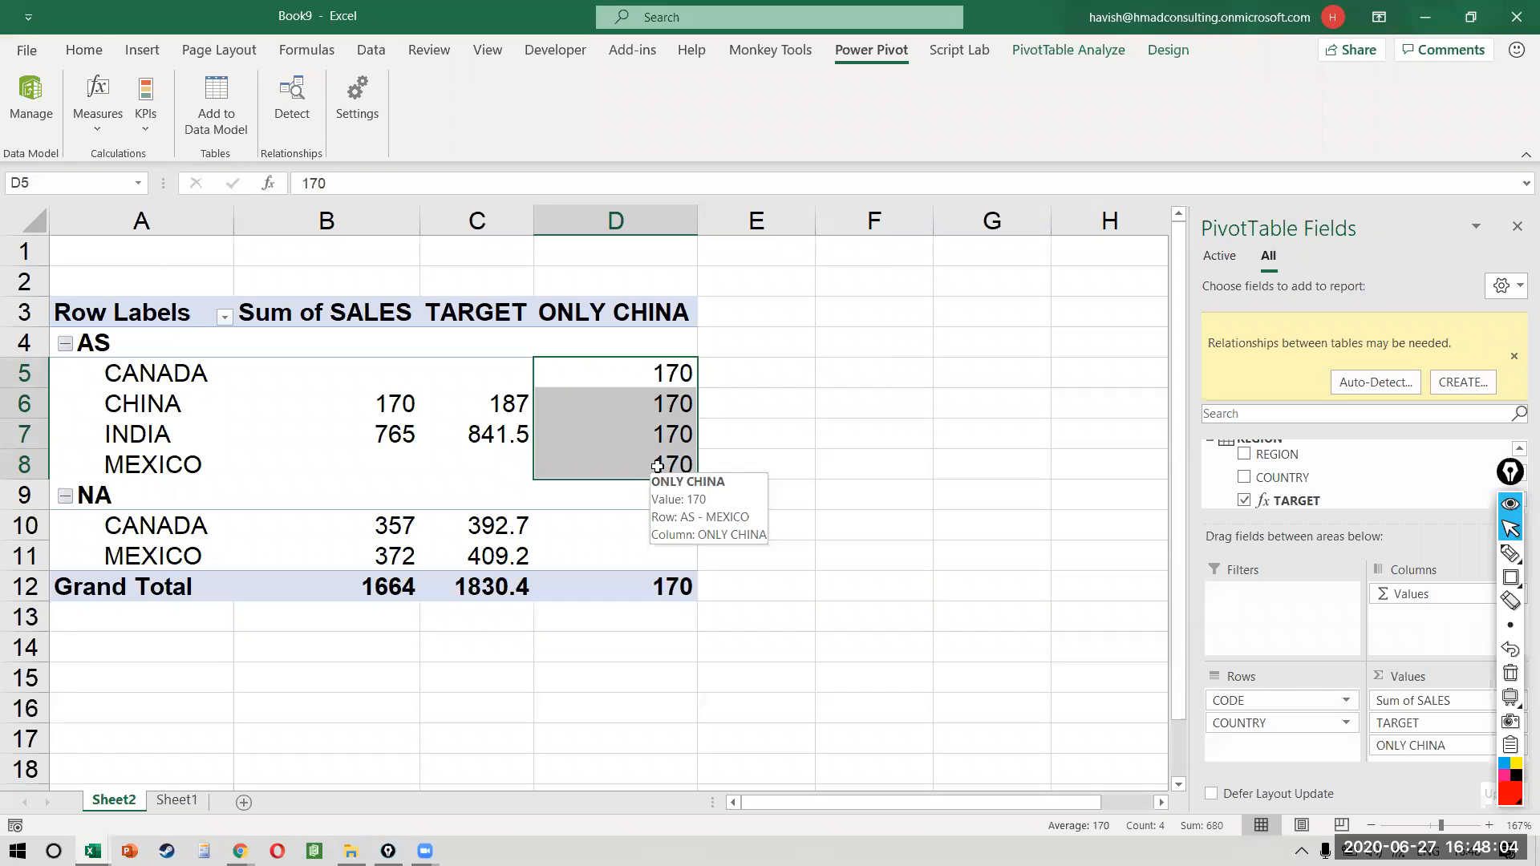
- Remove the CODE field from the PivotTable rows, leaving only COUNTRY, and dismiss the relationships notices
click(1515, 358)
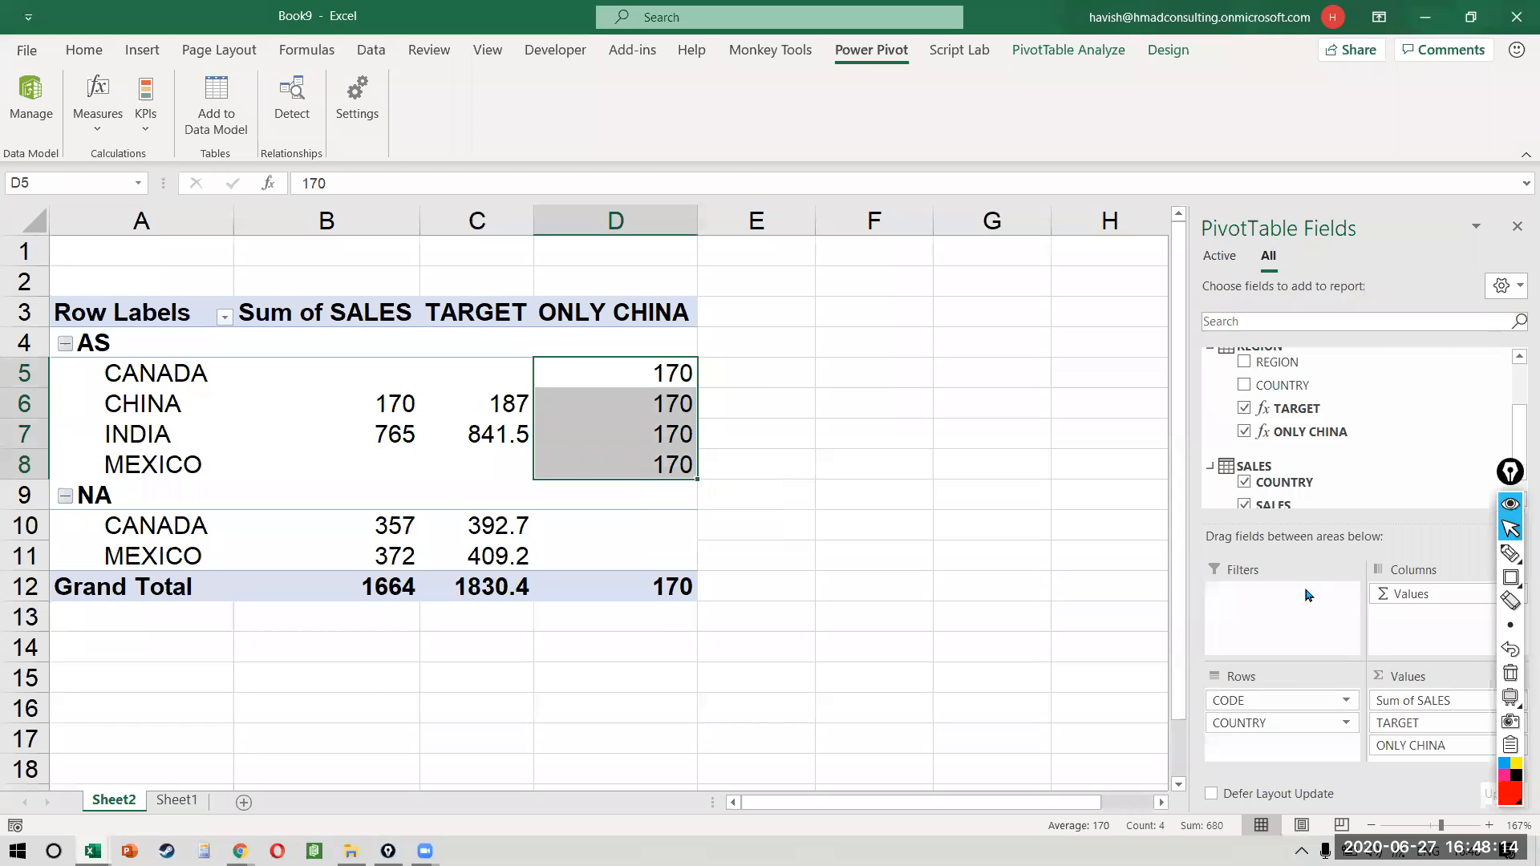
drag(1275, 700, 1029, 573)
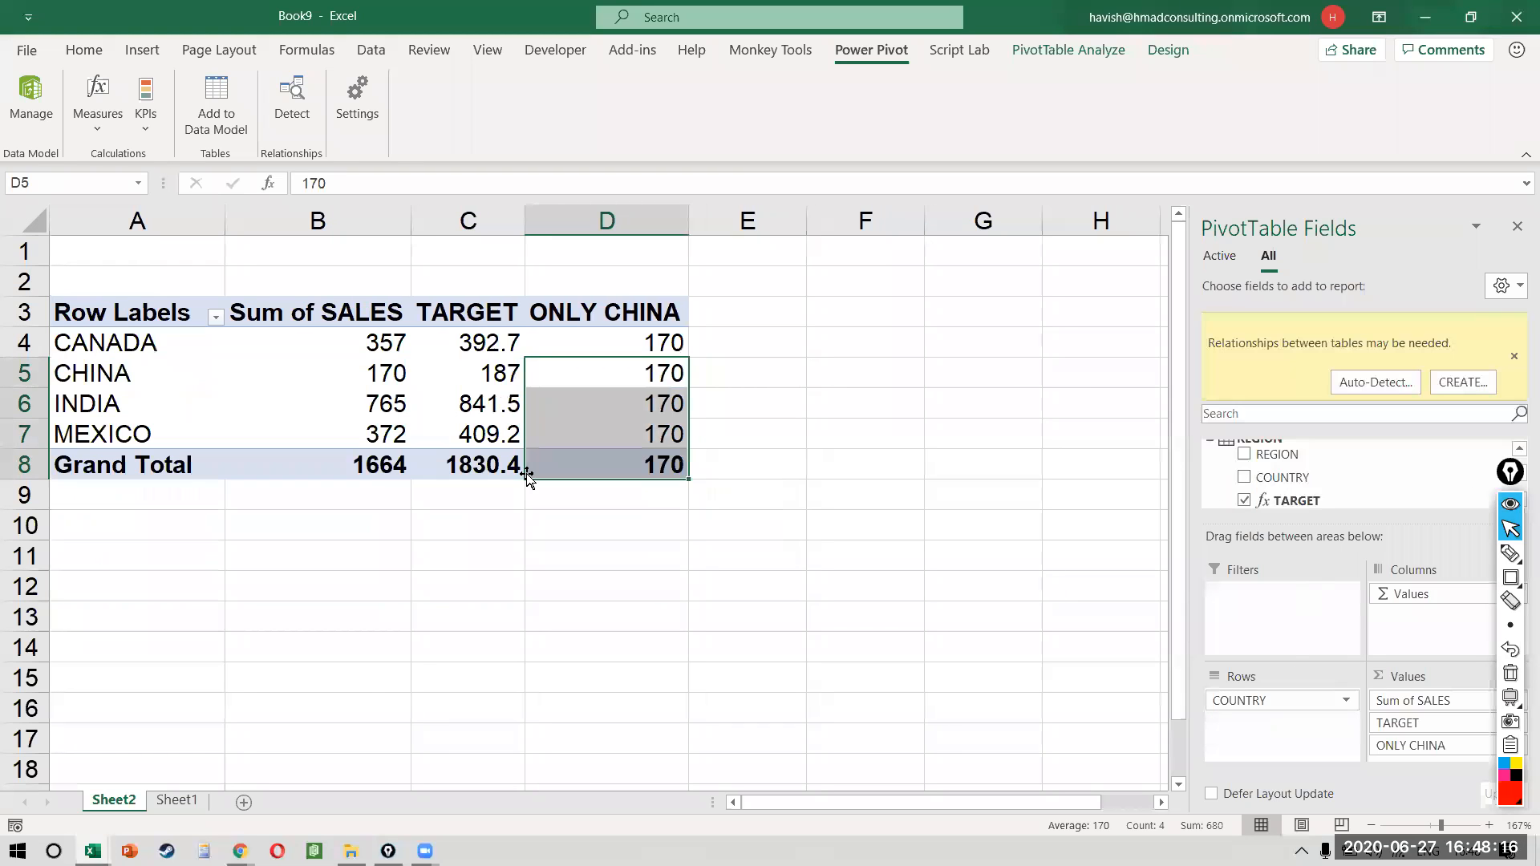
click(563, 426)
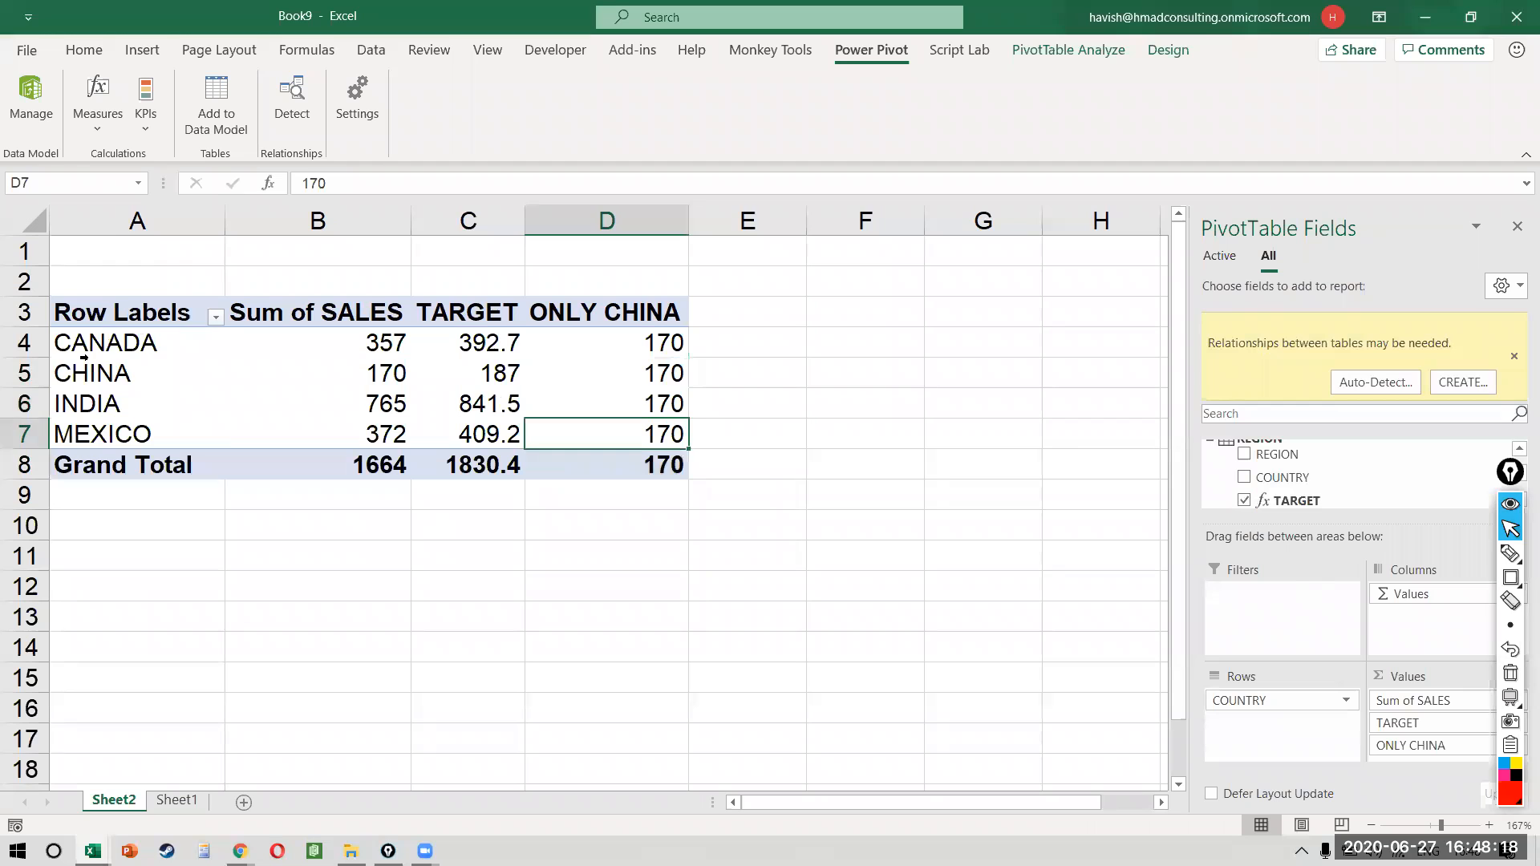
click(117, 355)
click(117, 355)
click(118, 354)
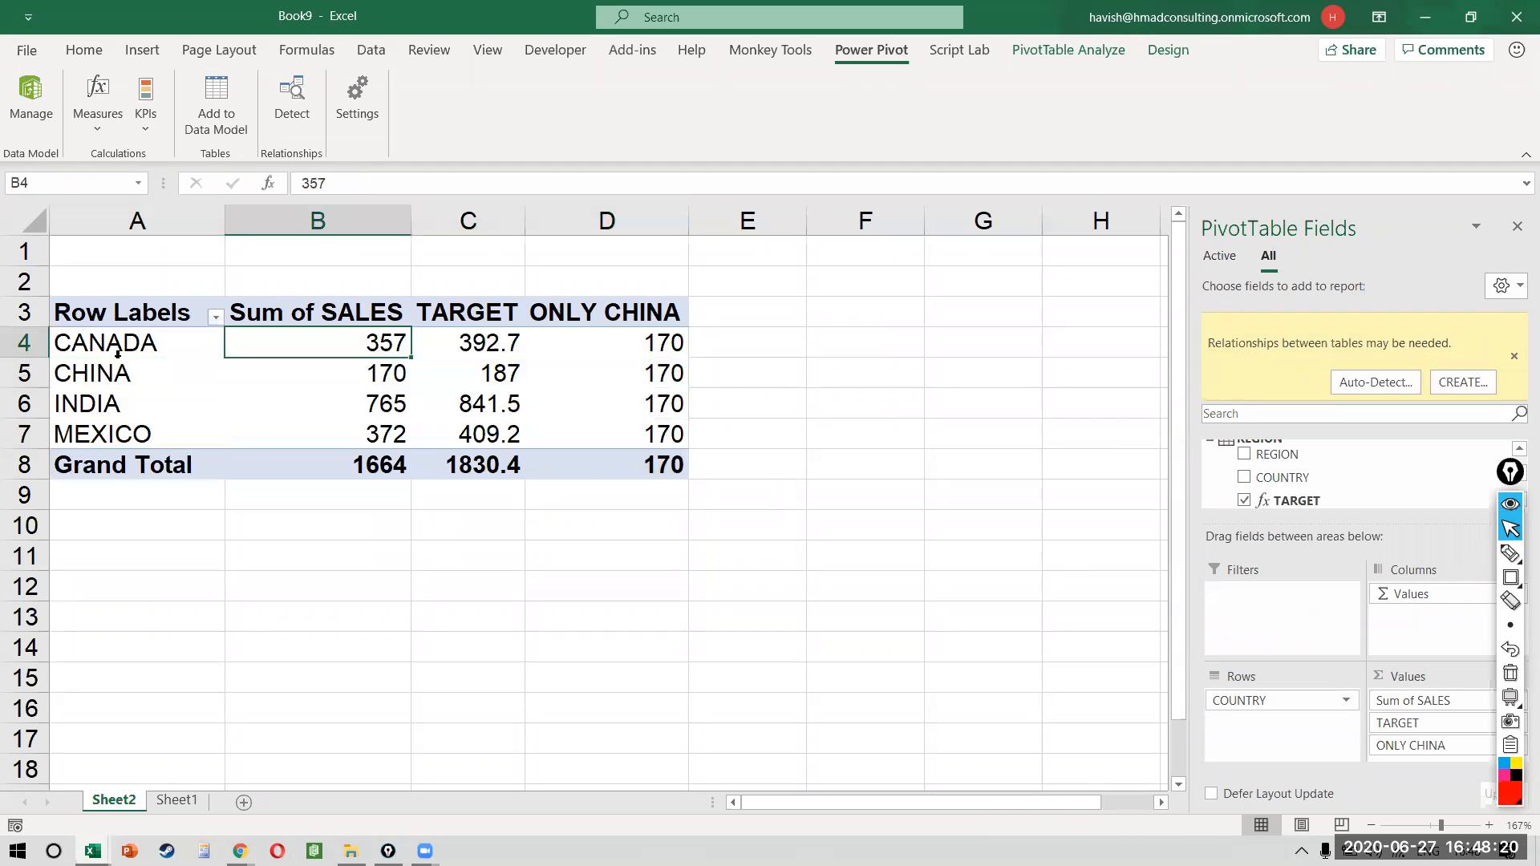
key(Left)
key(ctrl+shift+Right)
key(shift+Down)
key(shift+Down)
key(shift+Down)
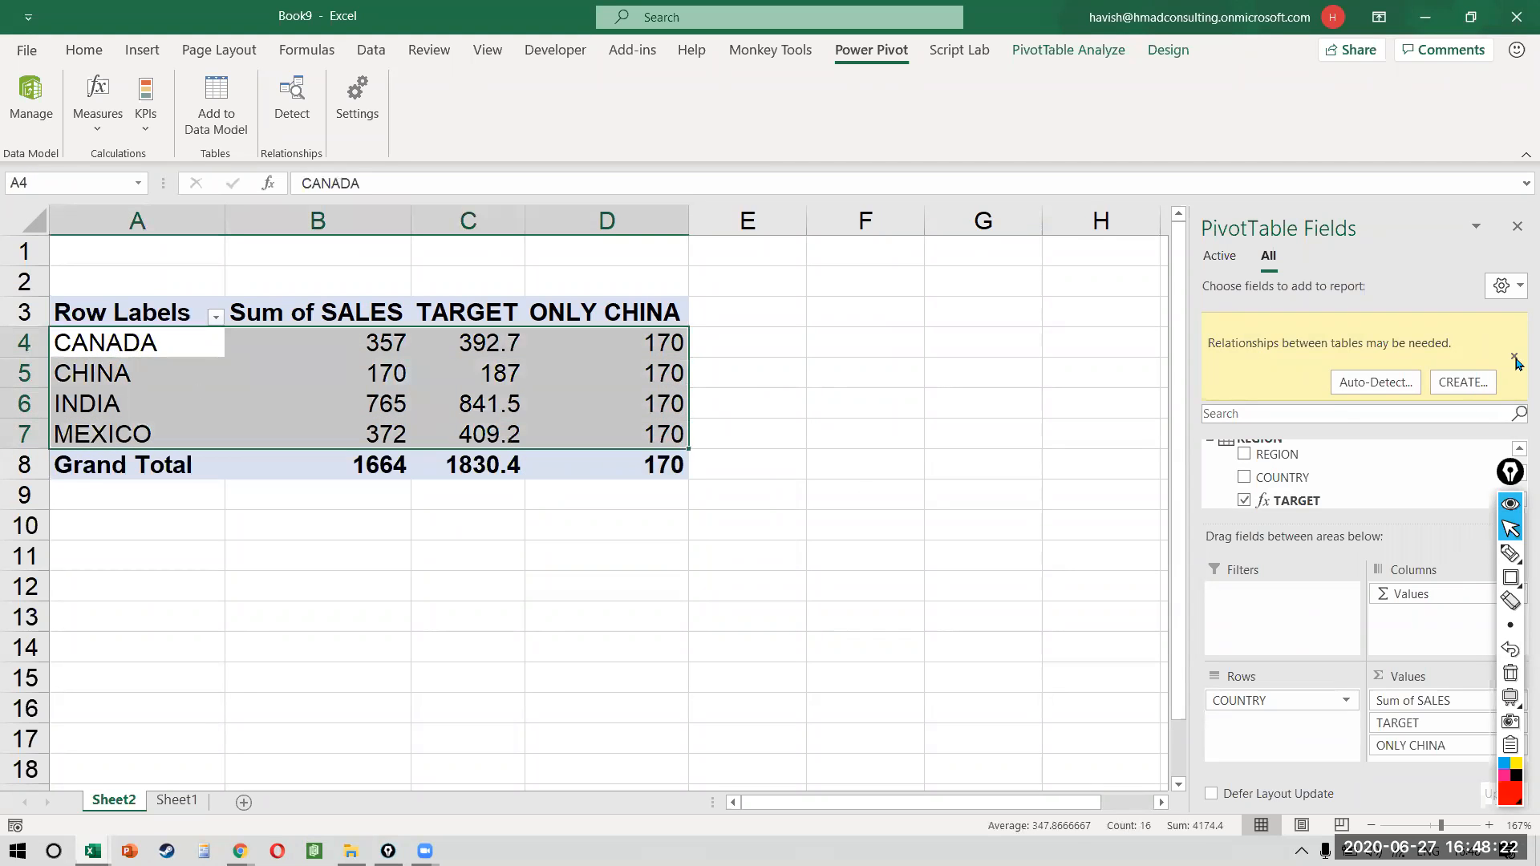
click(1515, 358)
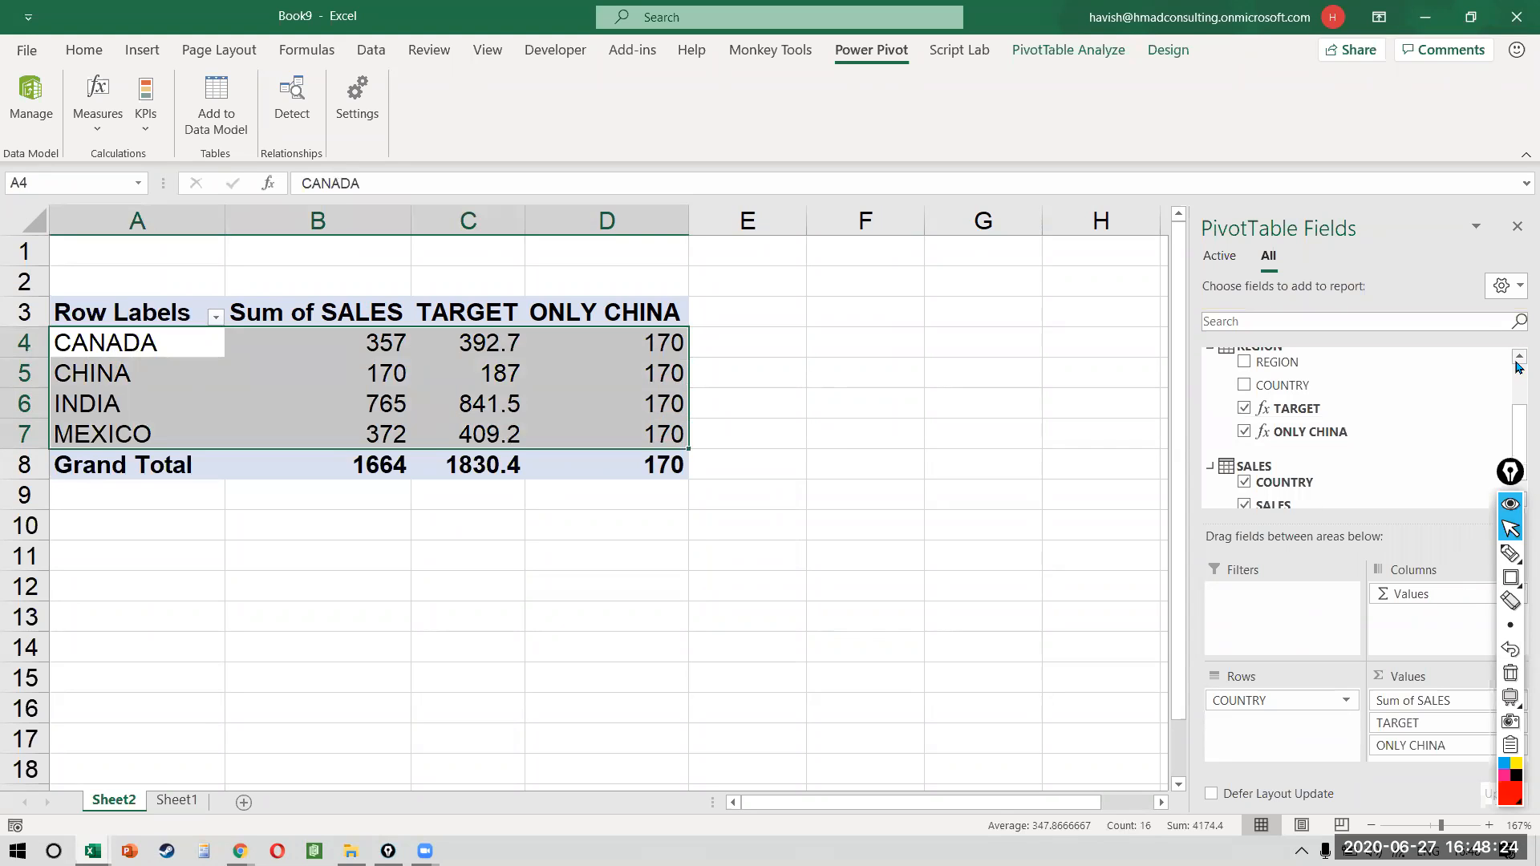
- Compare the ONLY CHINA values with the Sum of SALES values for each country in the PivotTable
click(541, 383)
key(Up)
key(shift+Down)
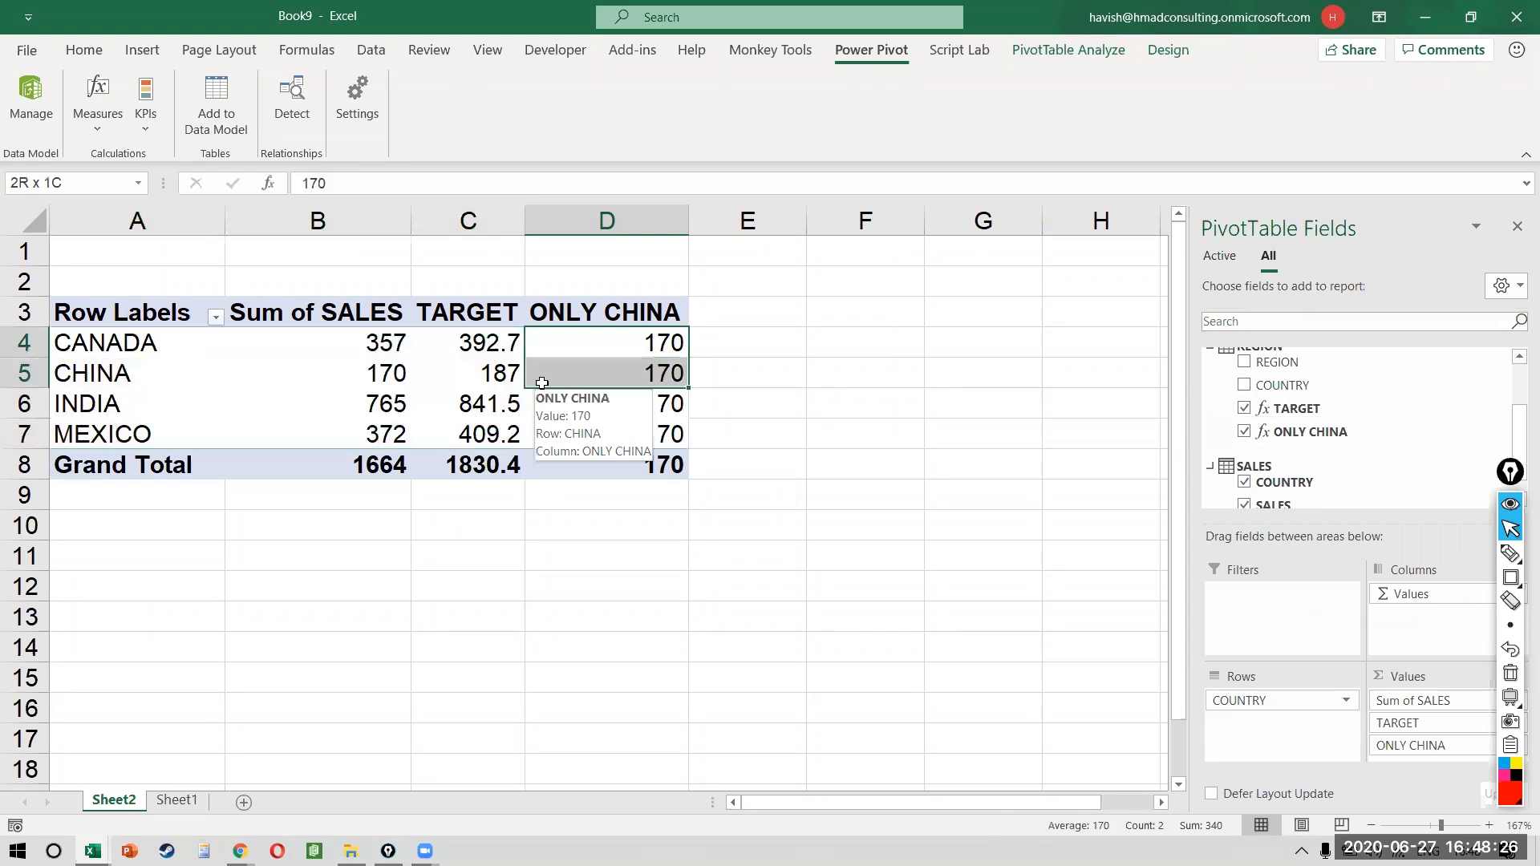
key(shift+Down)
key(shift+Down)
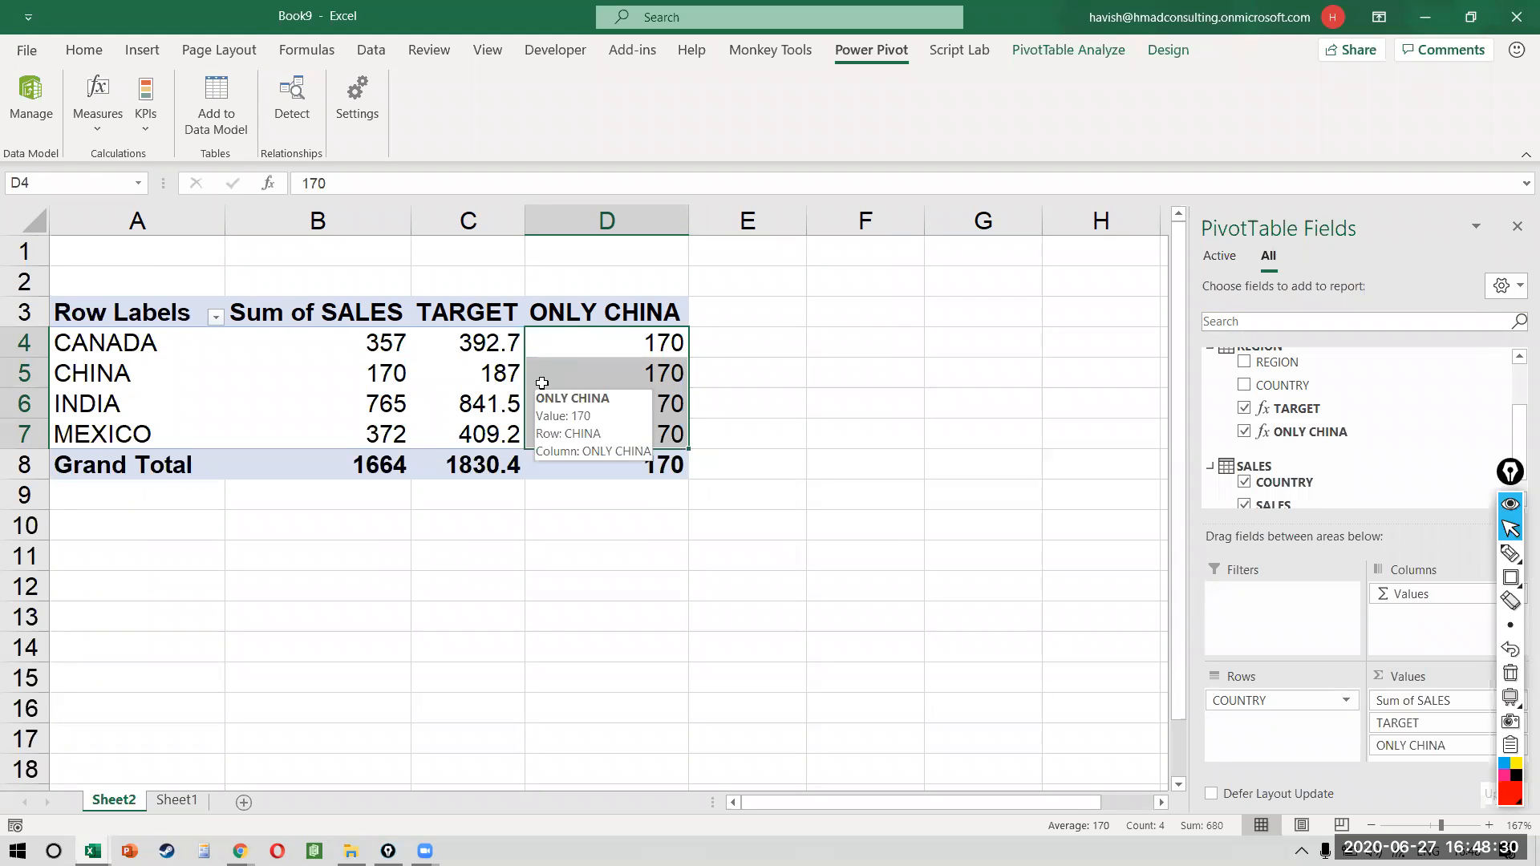
click(341, 340)
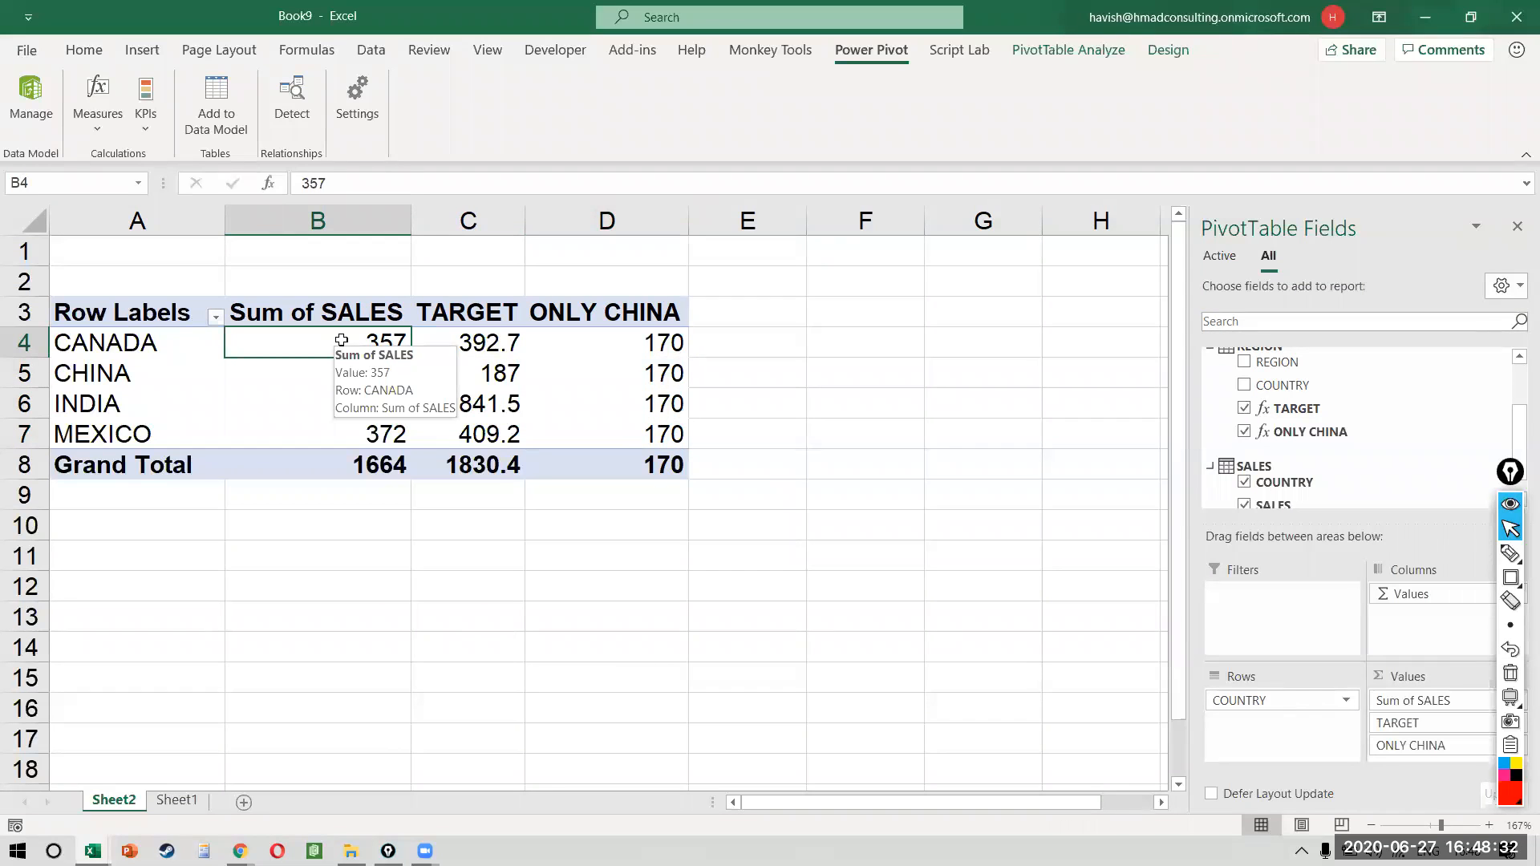
key(shift+Down)
key(shift+Down)
key(shift+Down)
key(Right)
key(Right)
key(Right)
key(Left)
key(shift+Down)
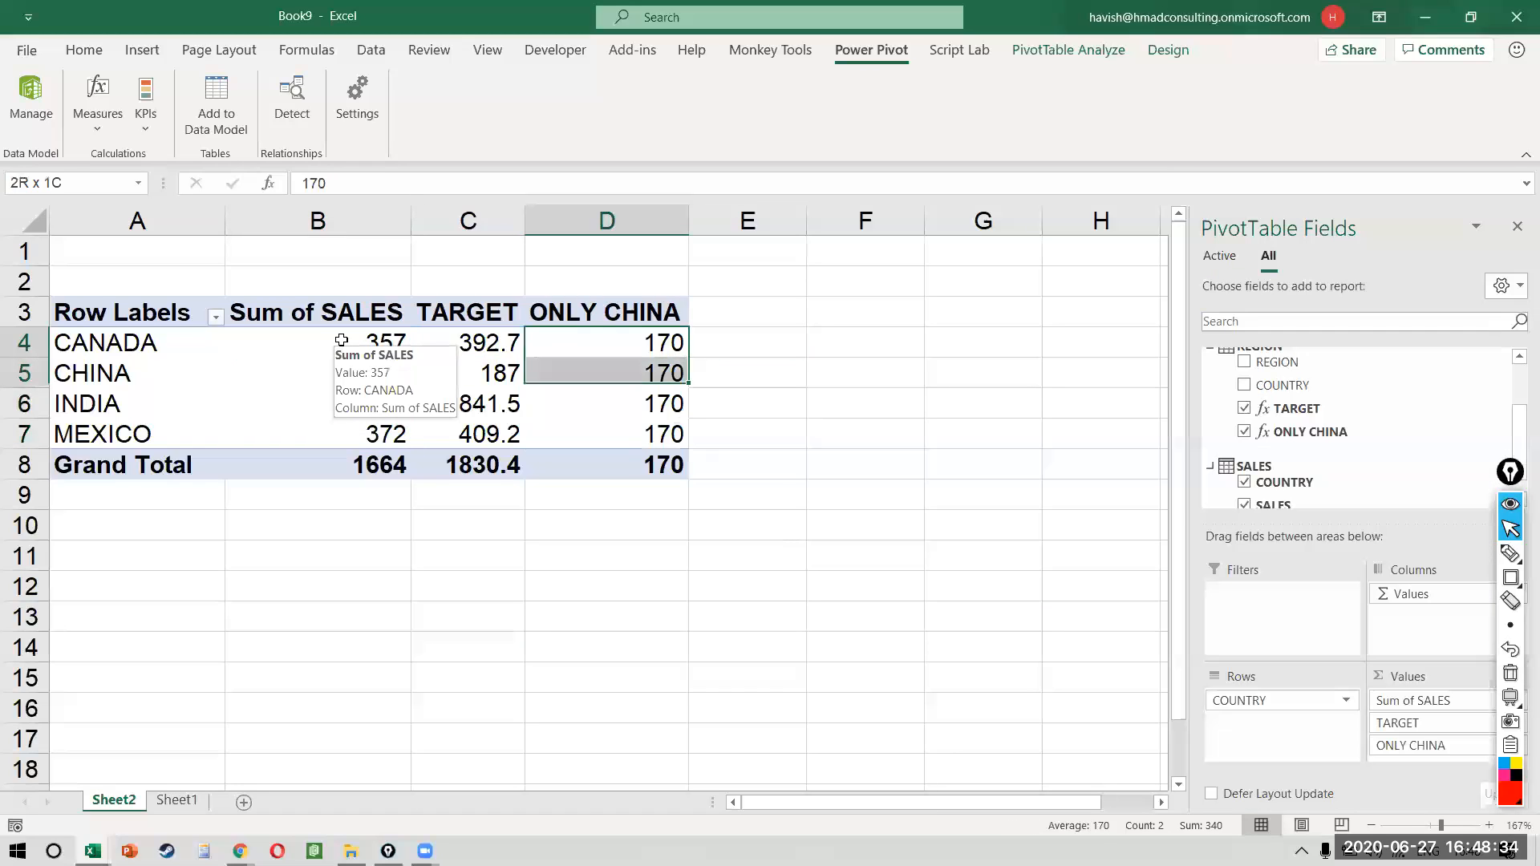
key(shift+Down)
key(shift+Down)
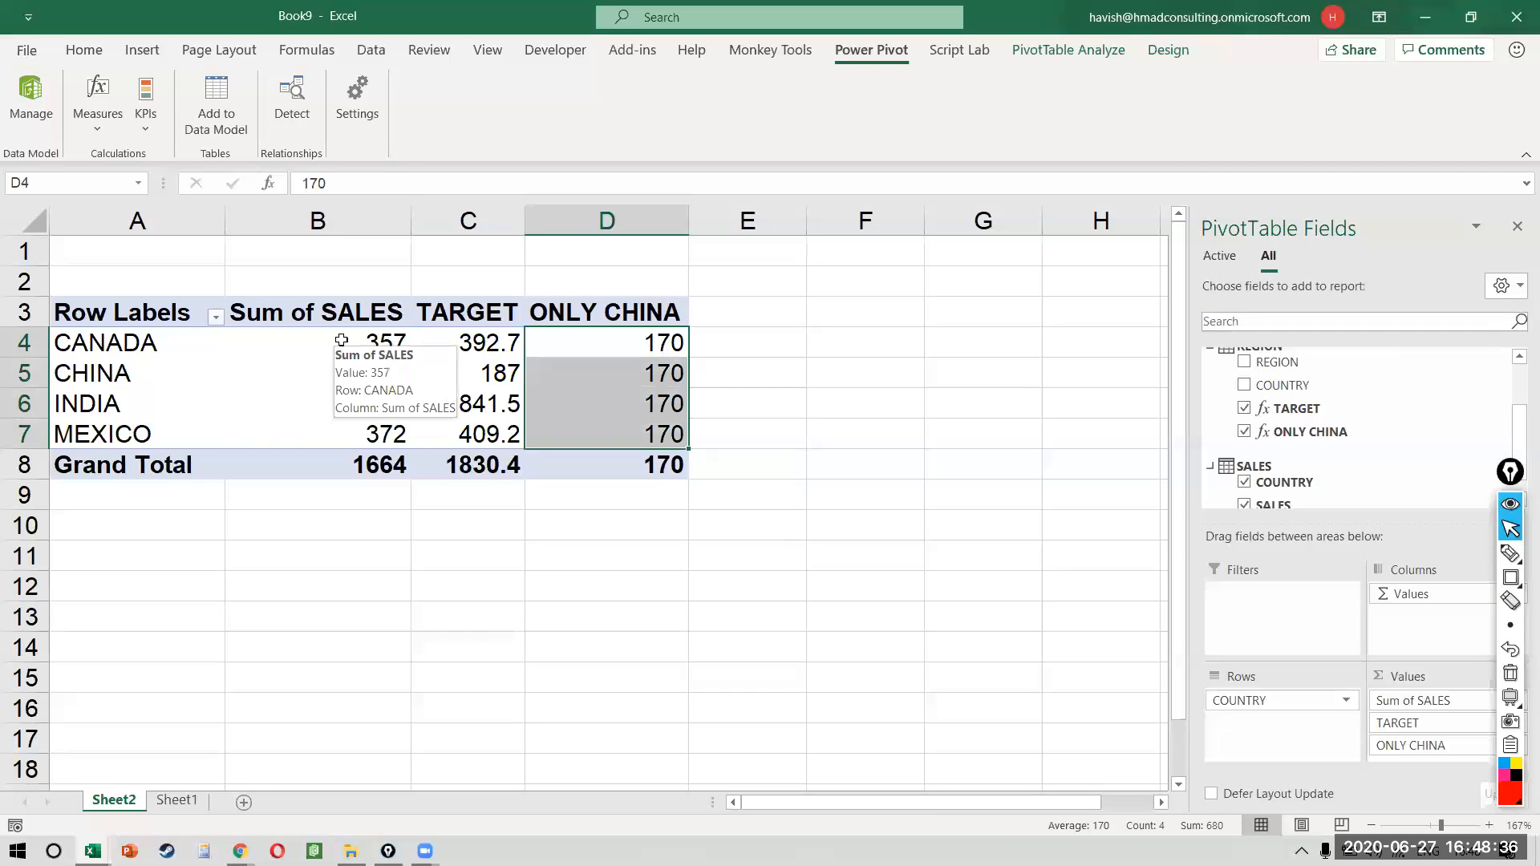
- Open the list of Power Pivot measures and widen it to examine the full ONLY CHINA and TARGET formulas
click(104, 121)
click(132, 186)
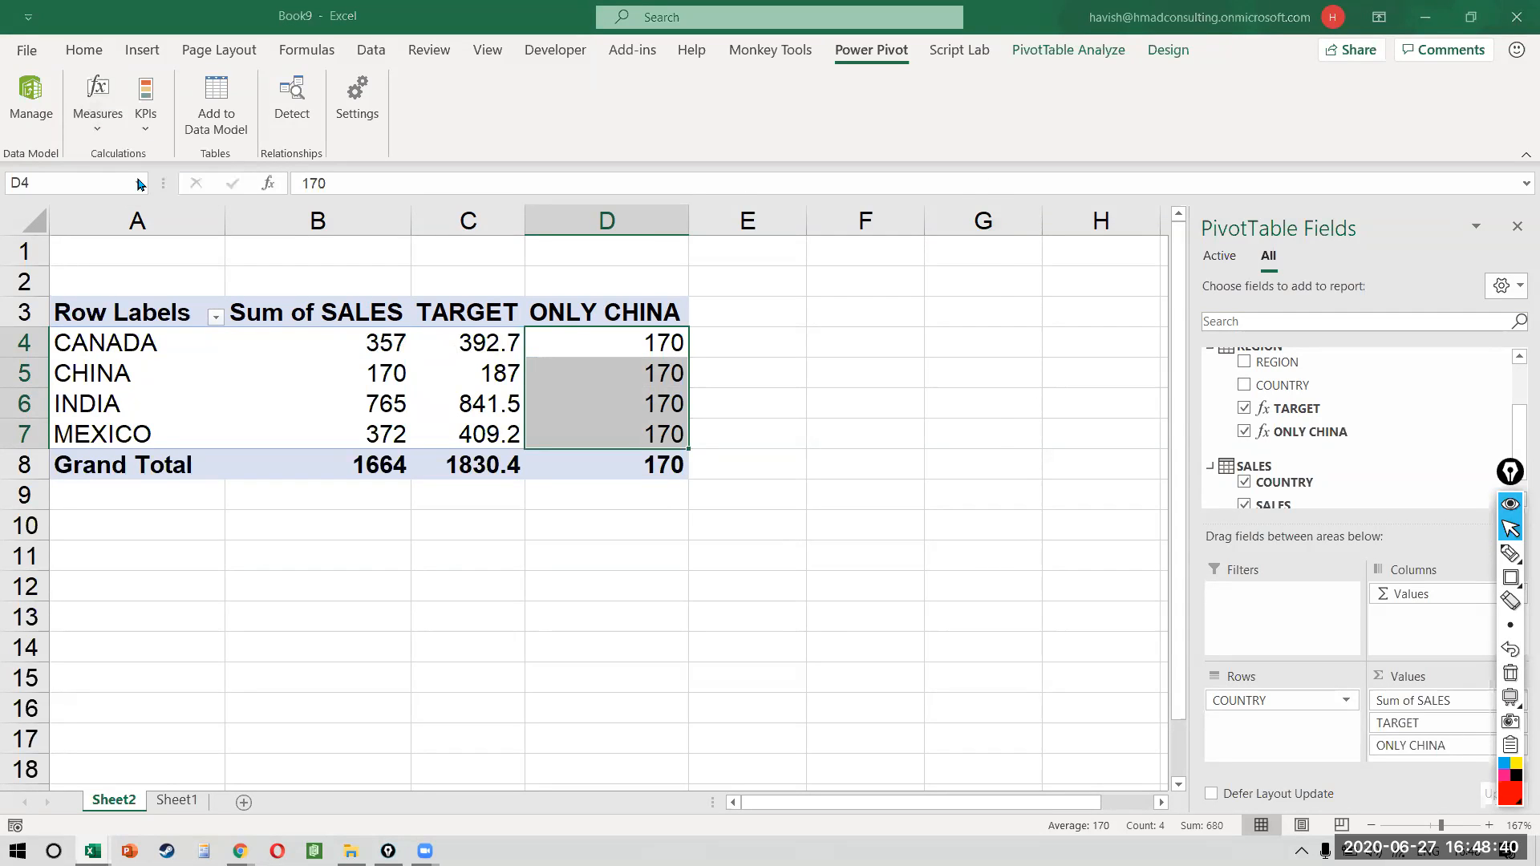
click(807, 279)
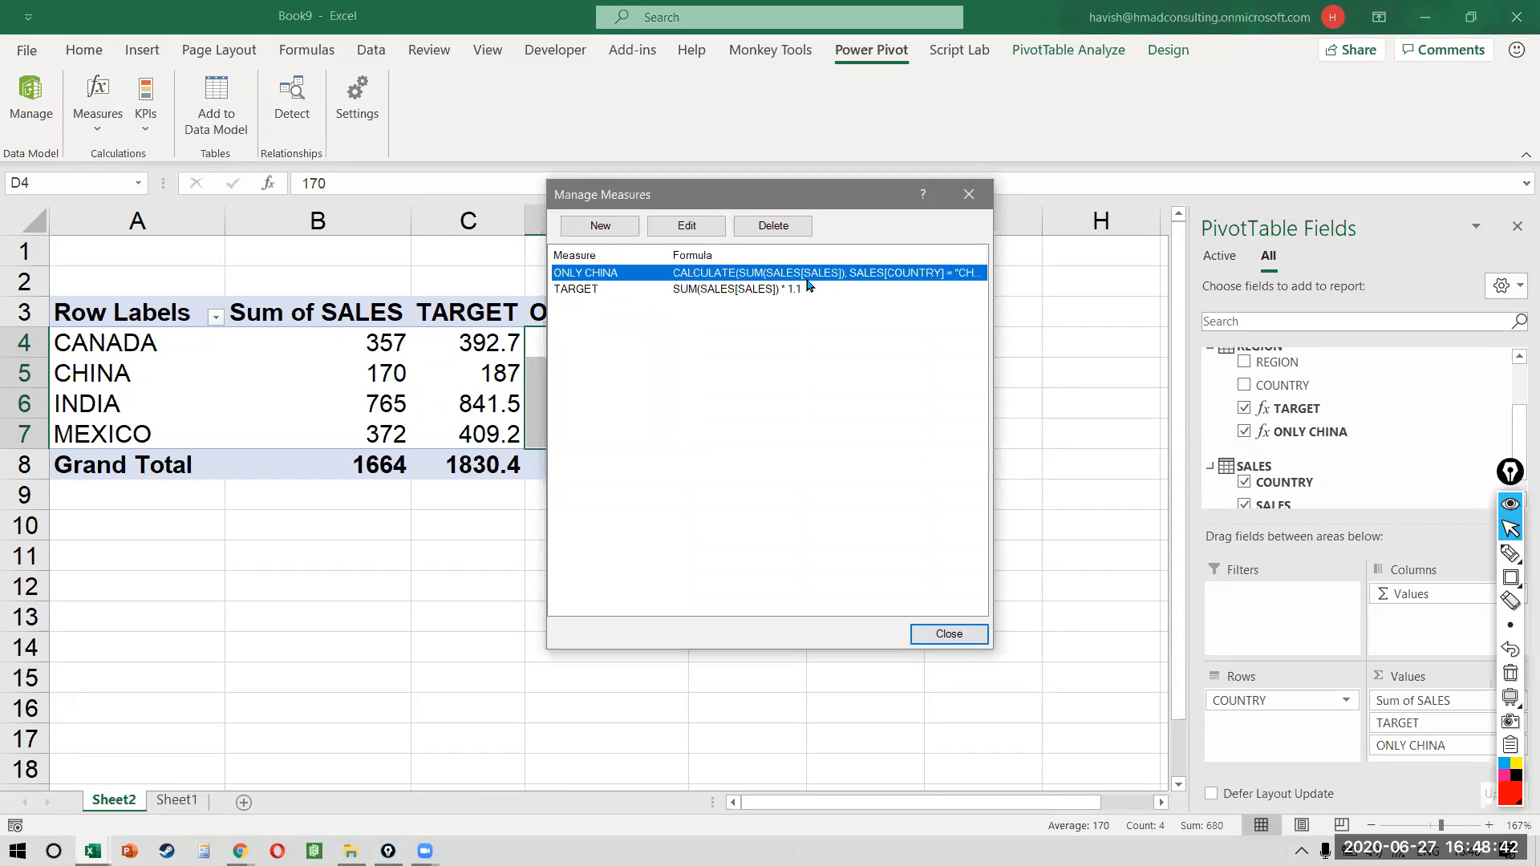
click(798, 295)
click(797, 275)
drag(993, 653, 1310, 619)
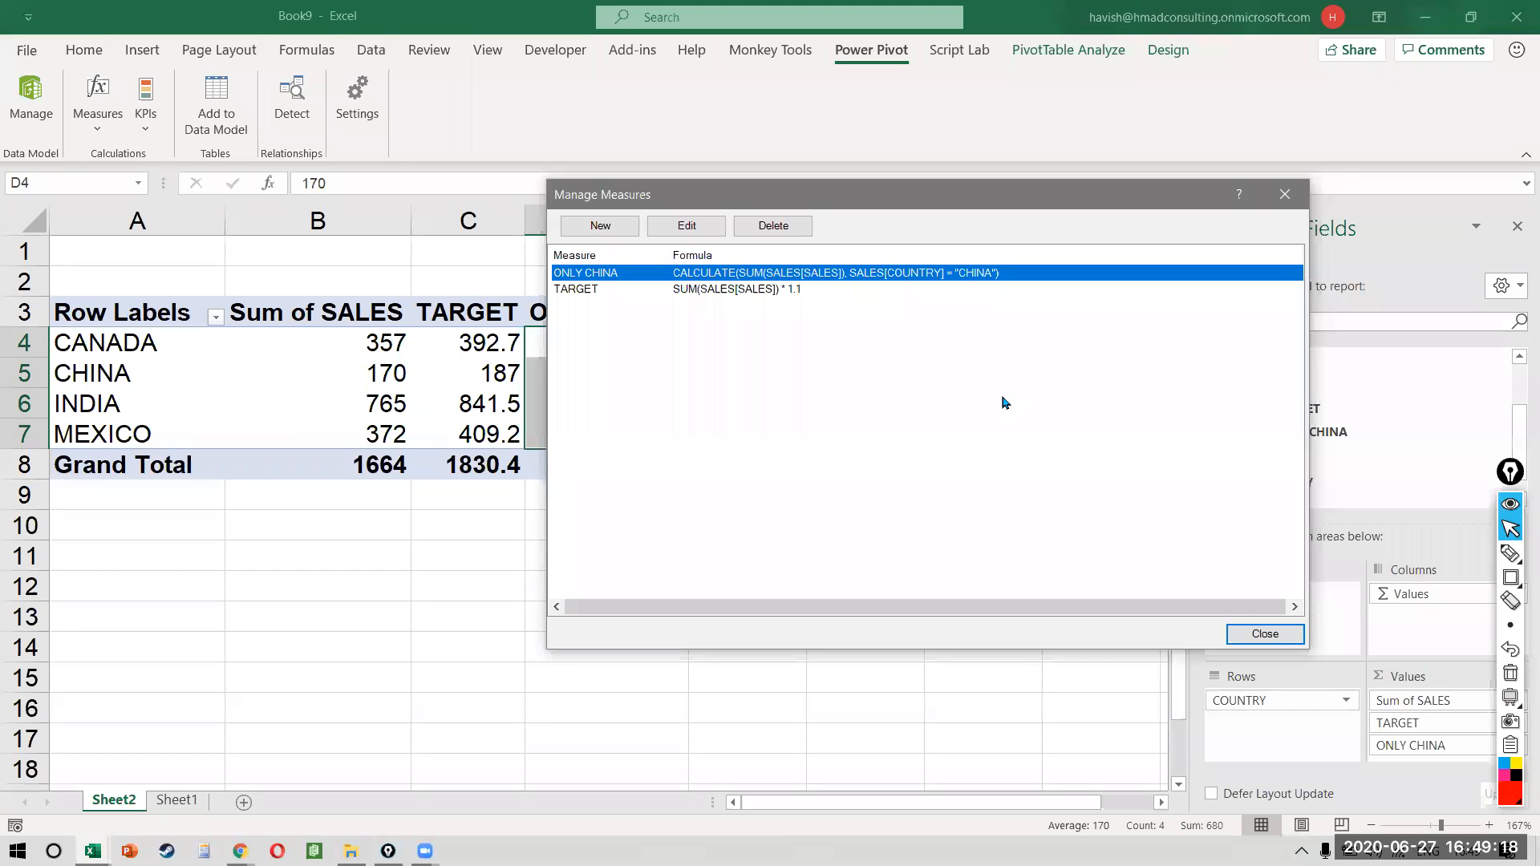
click(707, 86)
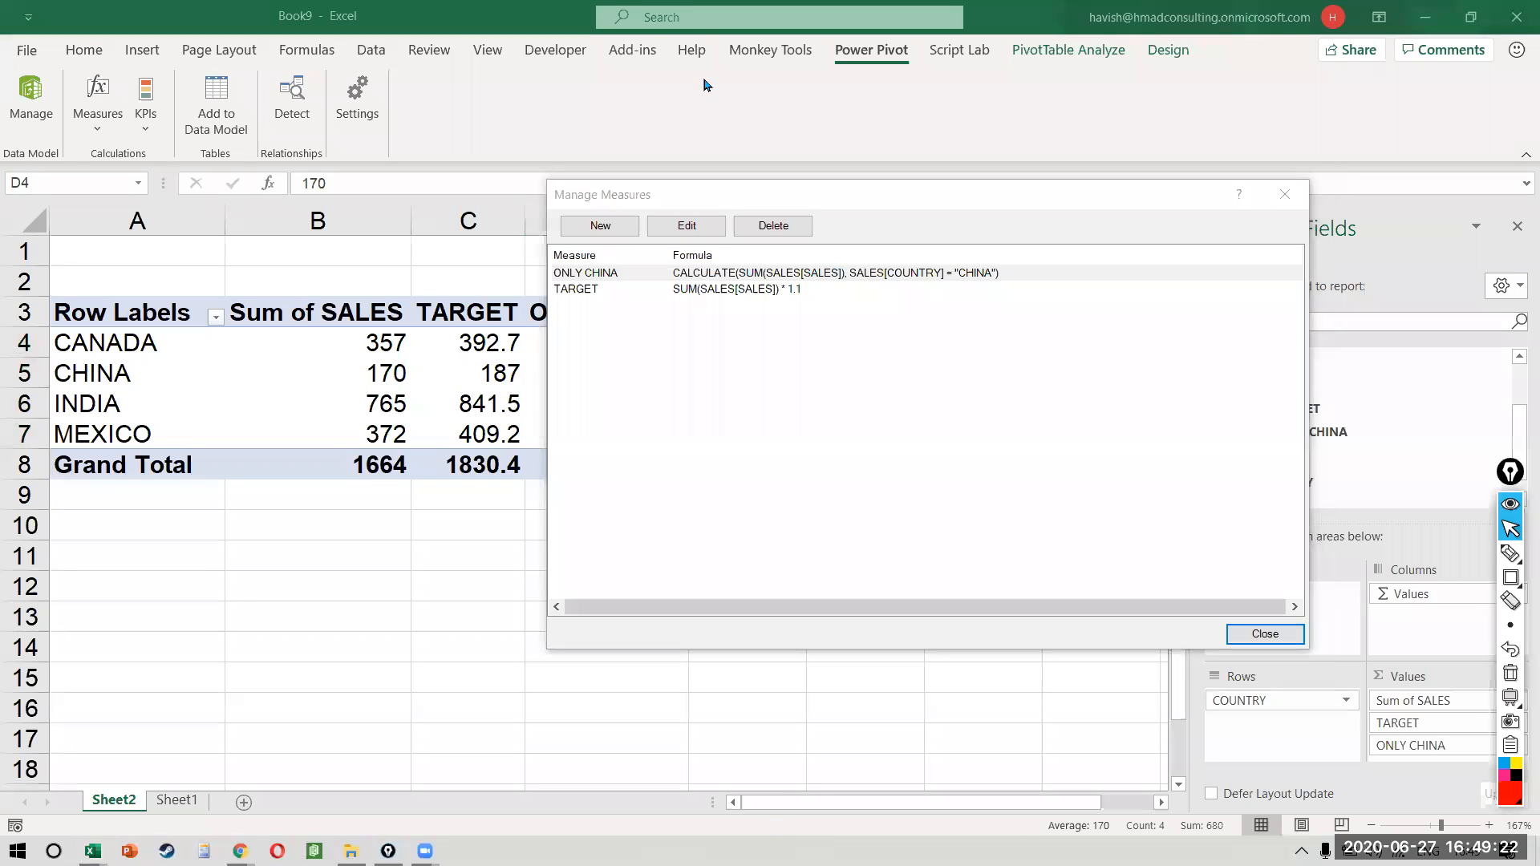
click(1009, 396)
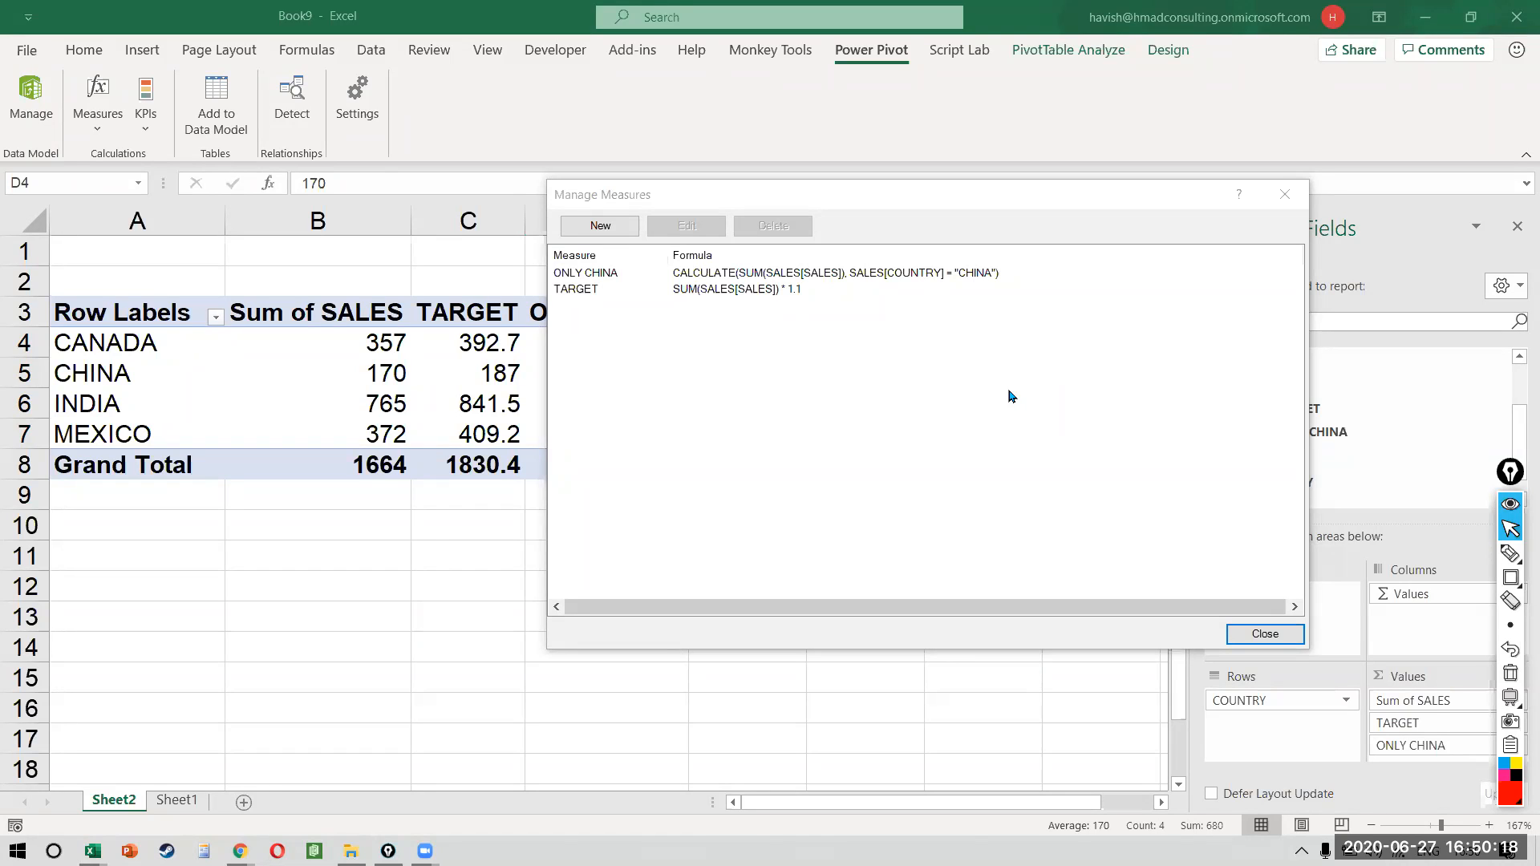
- Switch to Chrome and search Google for DAX NEW CUSTOMERS
key(alt+Tab)
key(alt+Tab)
key(alt+Tab)
key(alt+Tab)
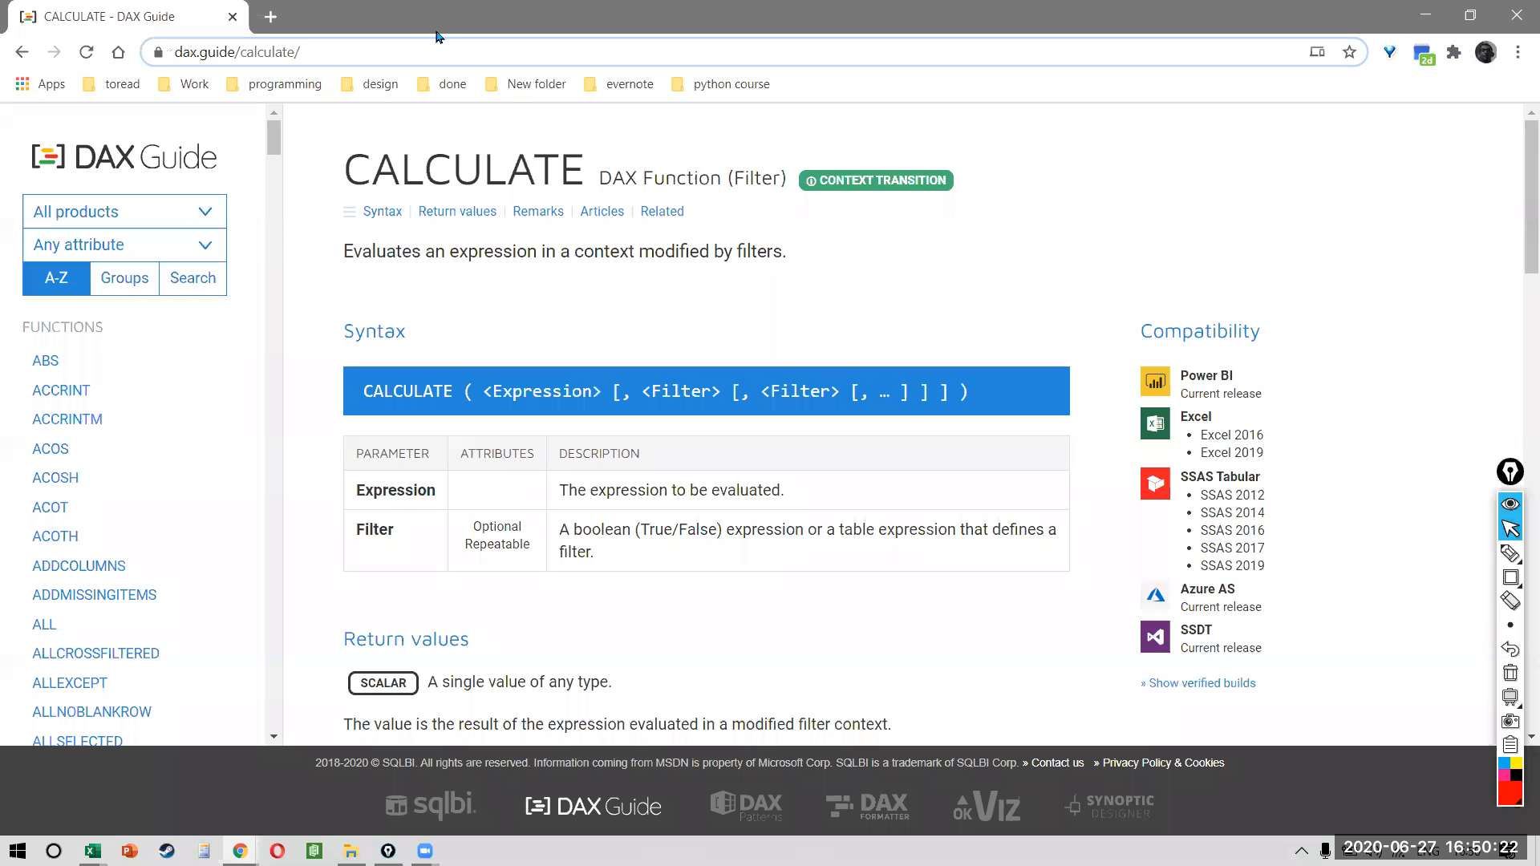
click(438, 41)
key(ctrl+a)
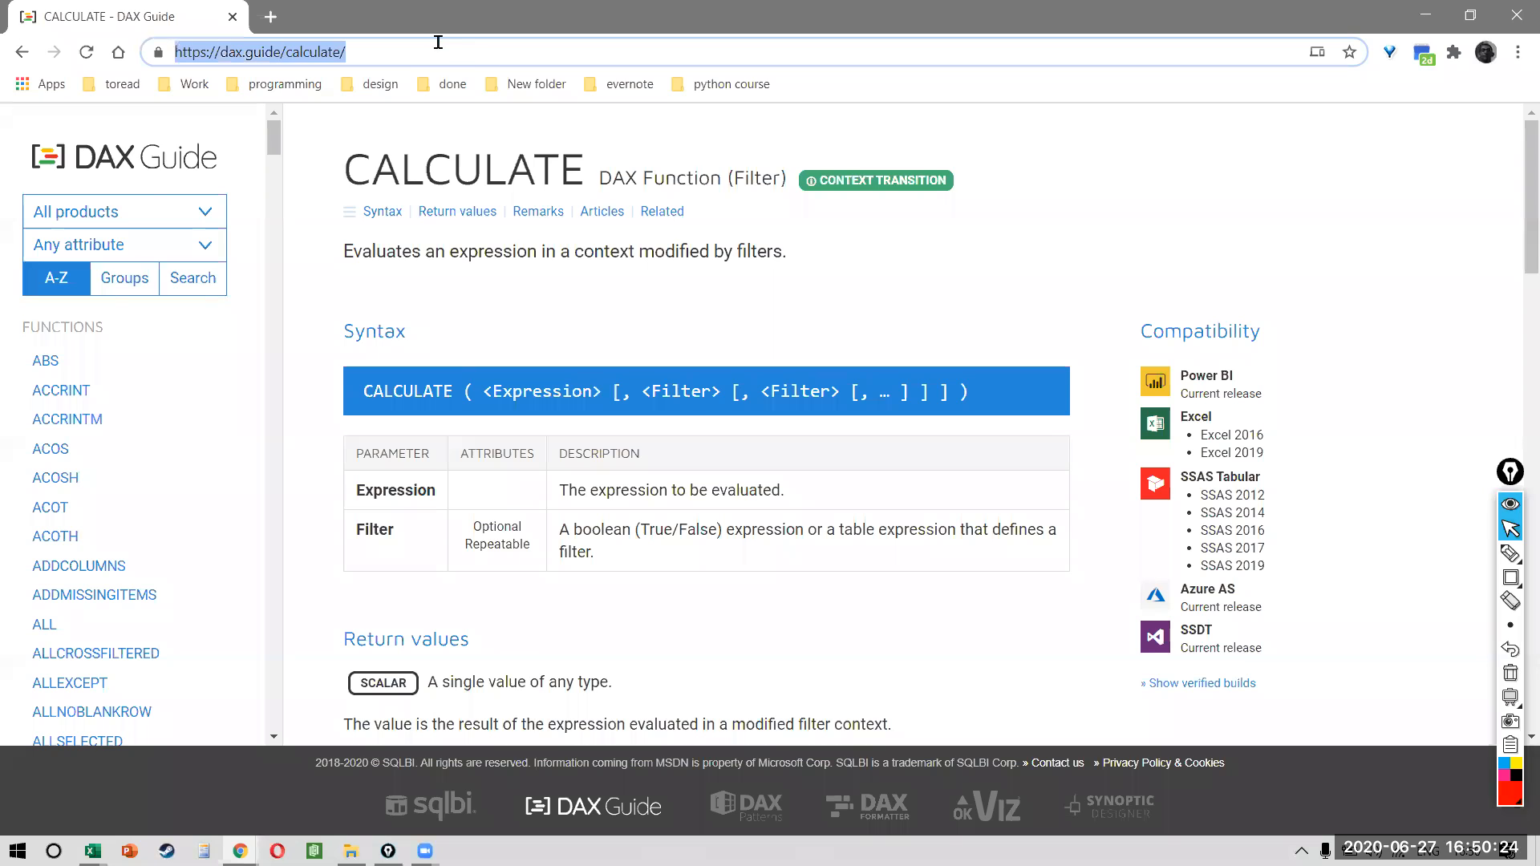
text(DAX NEW CUSTMERS)
key(Return)
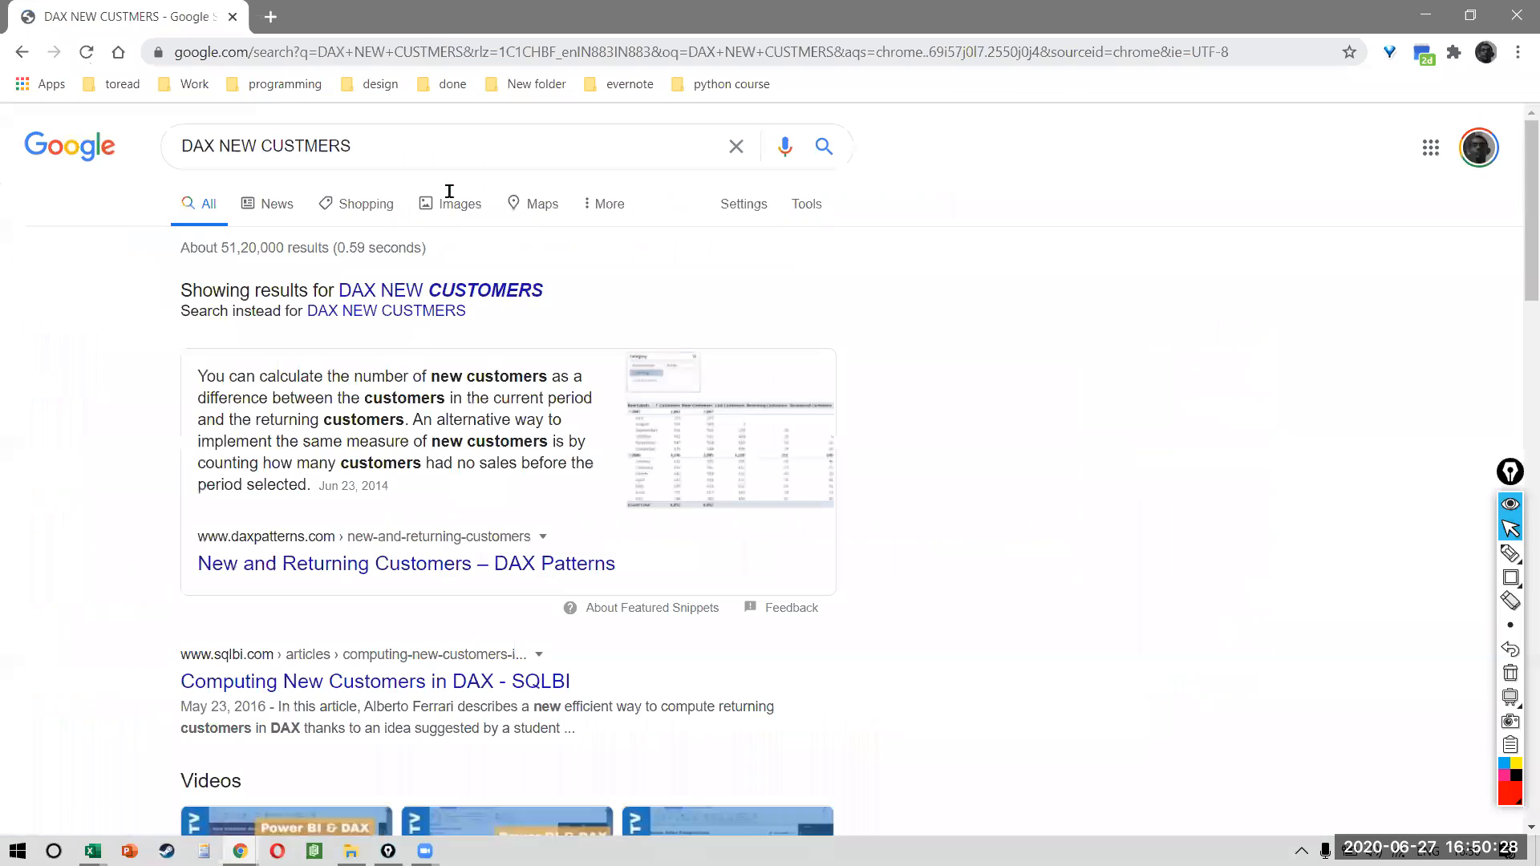
click(465, 292)
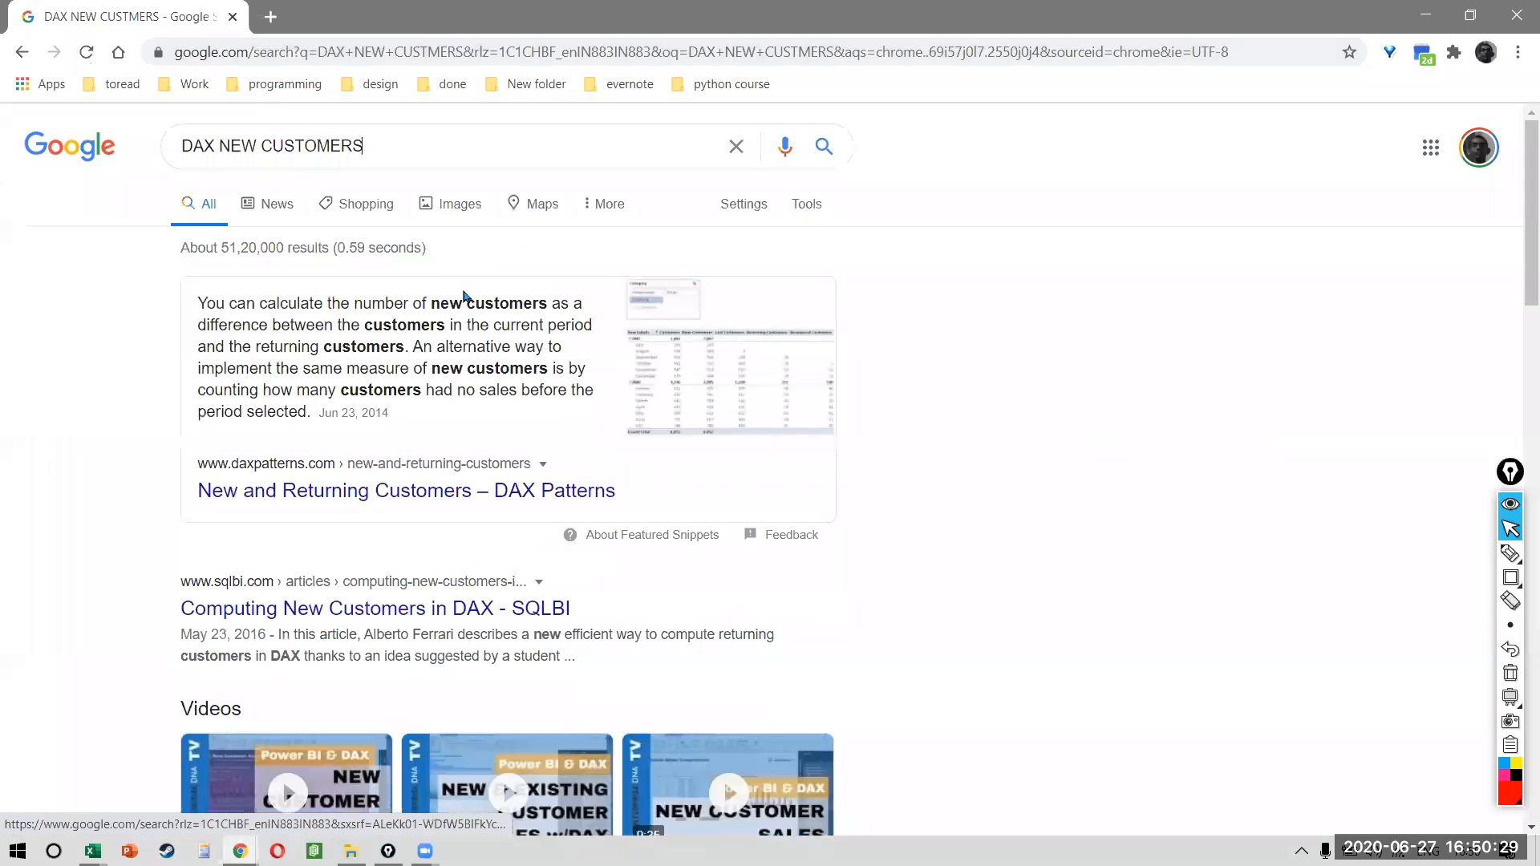
- Open the New and Returning Customers article on DAX Patterns and allow all cookies
click(431, 481)
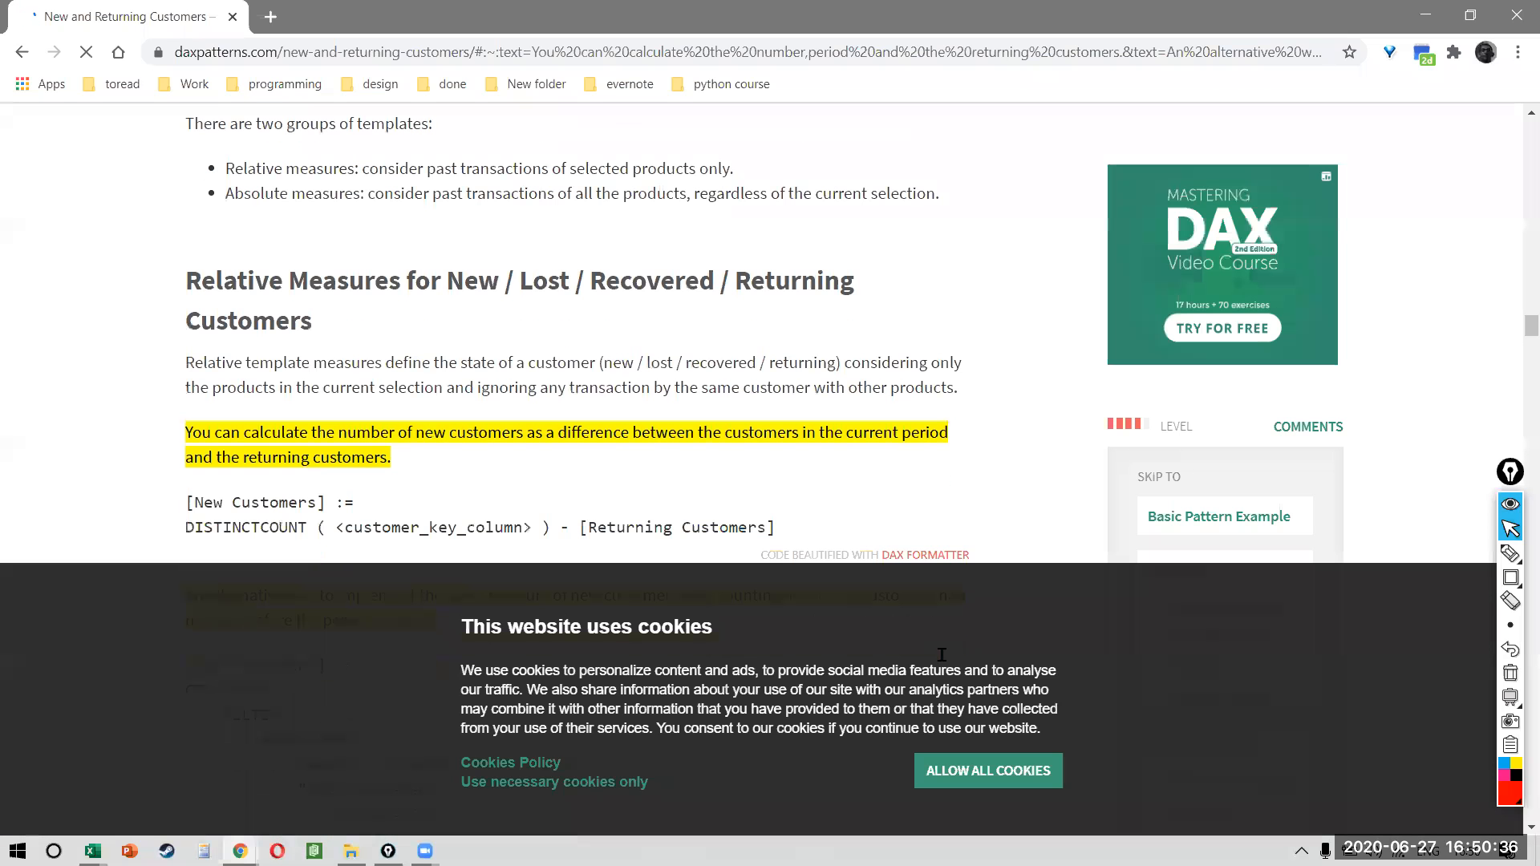
click(1005, 779)
scroll(569, 559, down, 5)
scroll(569, 559, up, 5)
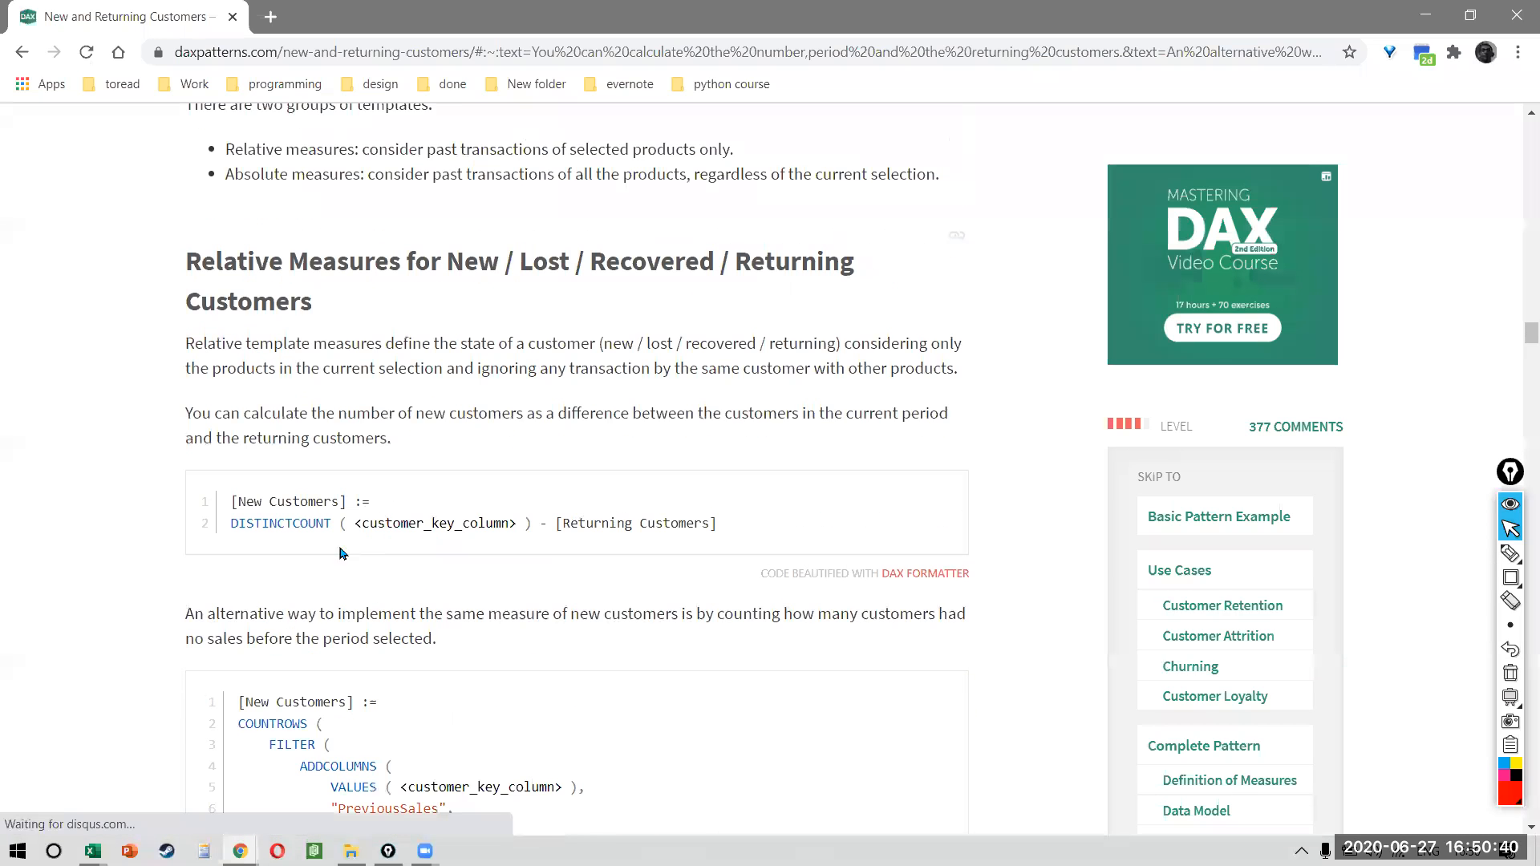
- Examine the alternative New Customers measure built with COUNTROWS, FILTER and ADDCOLUMNS at an enlarged text size
scroll(323, 520, down, 5)
ctrl+scroll(328, 527, up, 2)
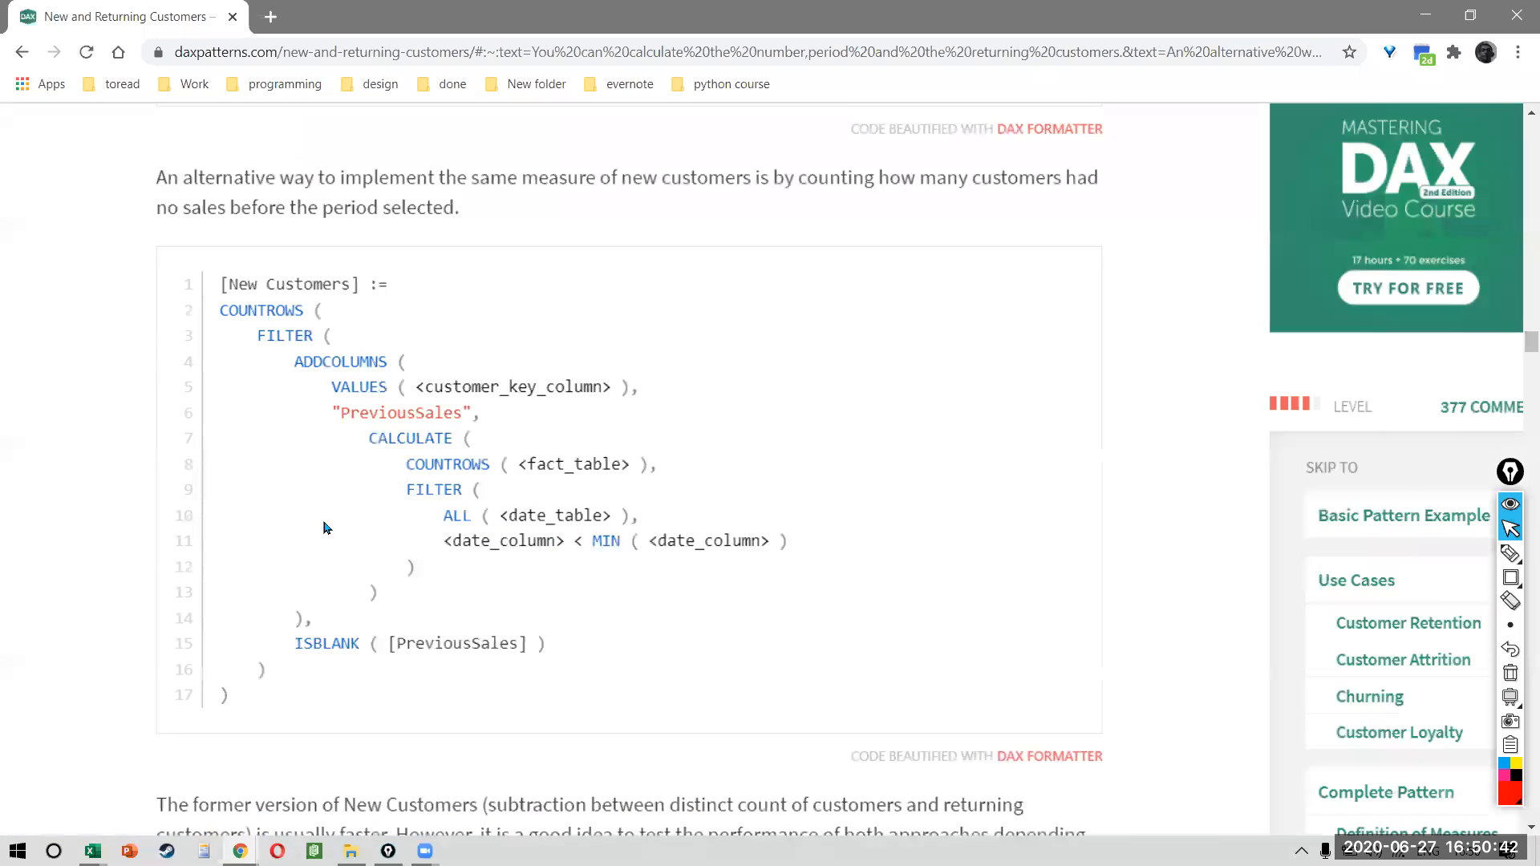
ctrl+scroll(328, 527, up, 1)
key(ctrl+a)
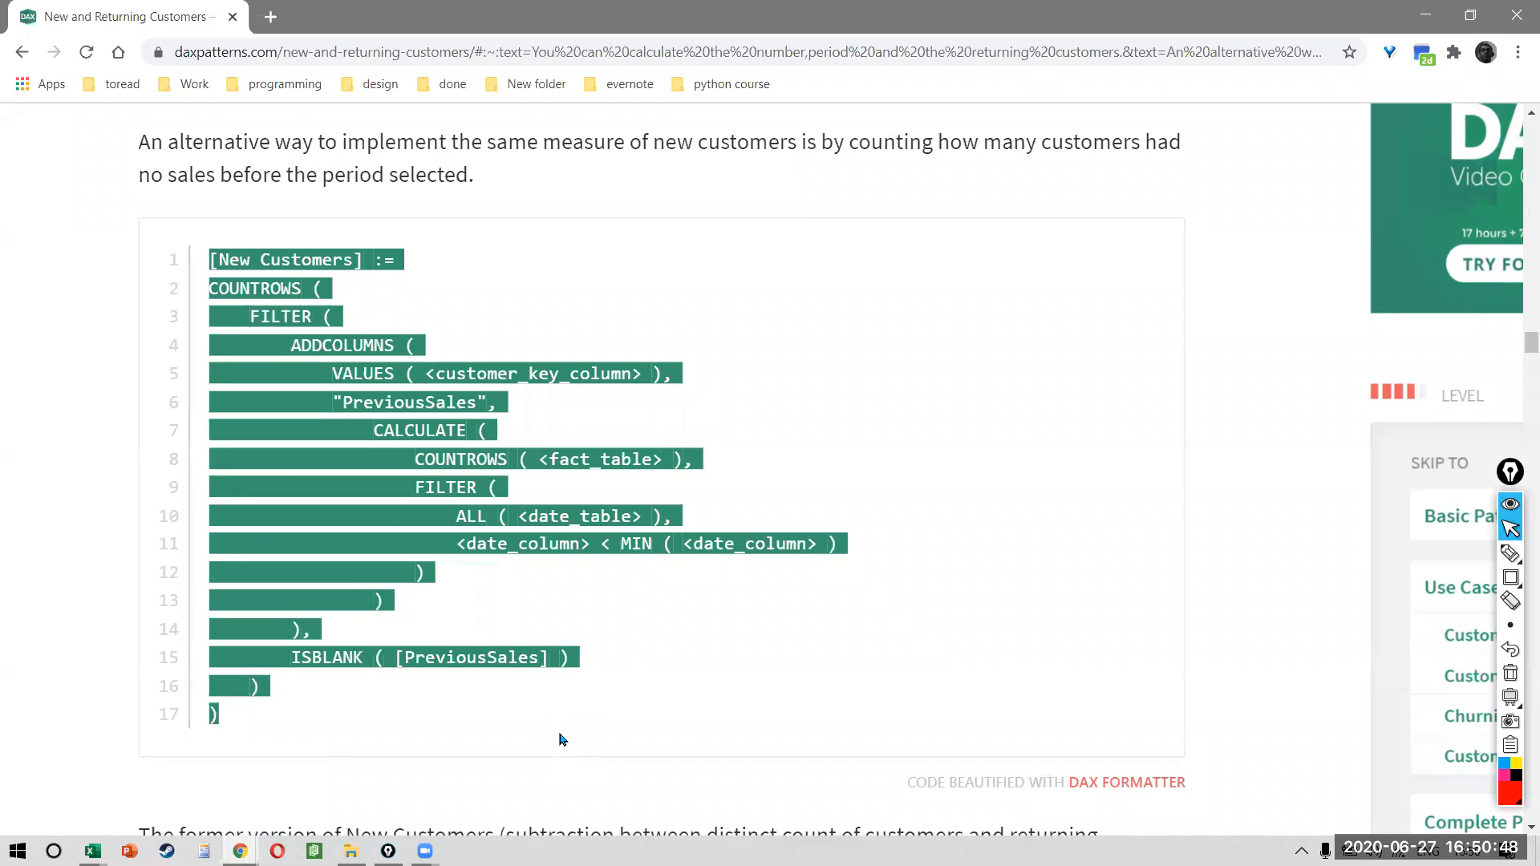
click(561, 739)
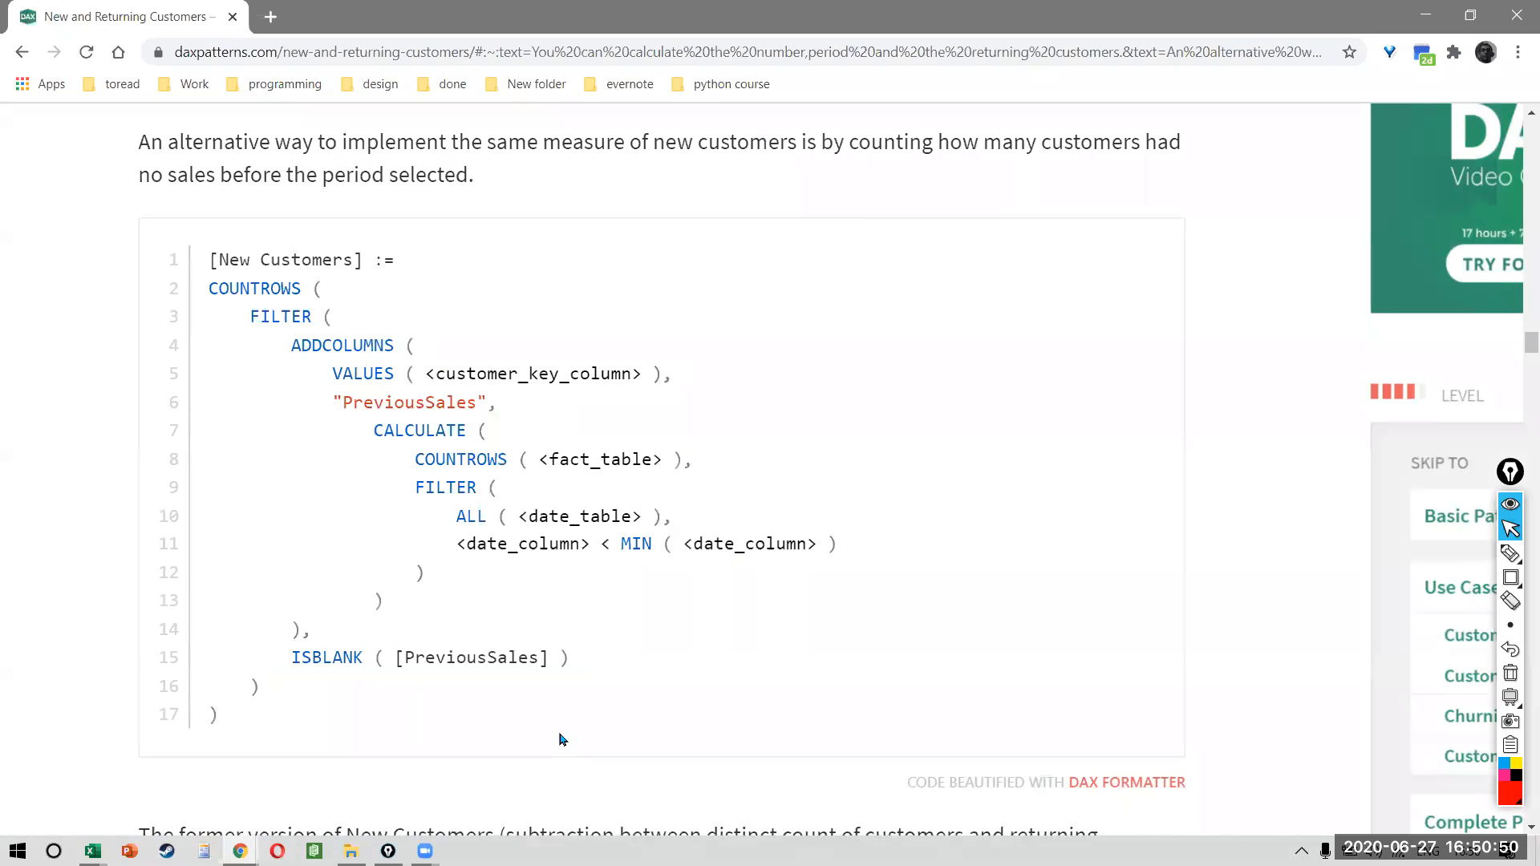
drag(209, 373, 329, 373)
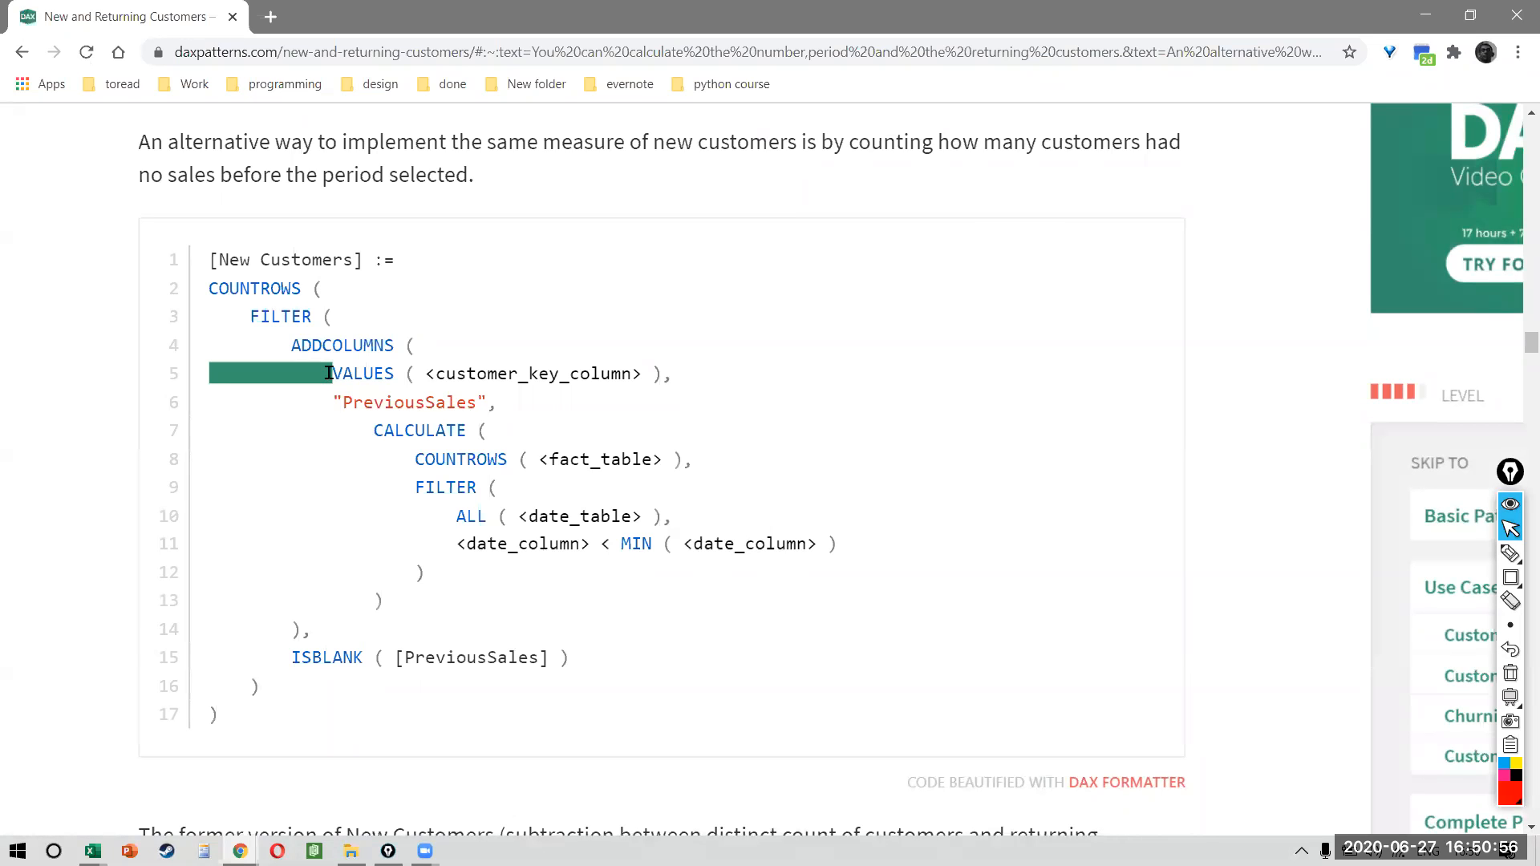
- Look through the Returning Customers and Lost Customers measure patterns further down the article
scroll(329, 373, down, 10)
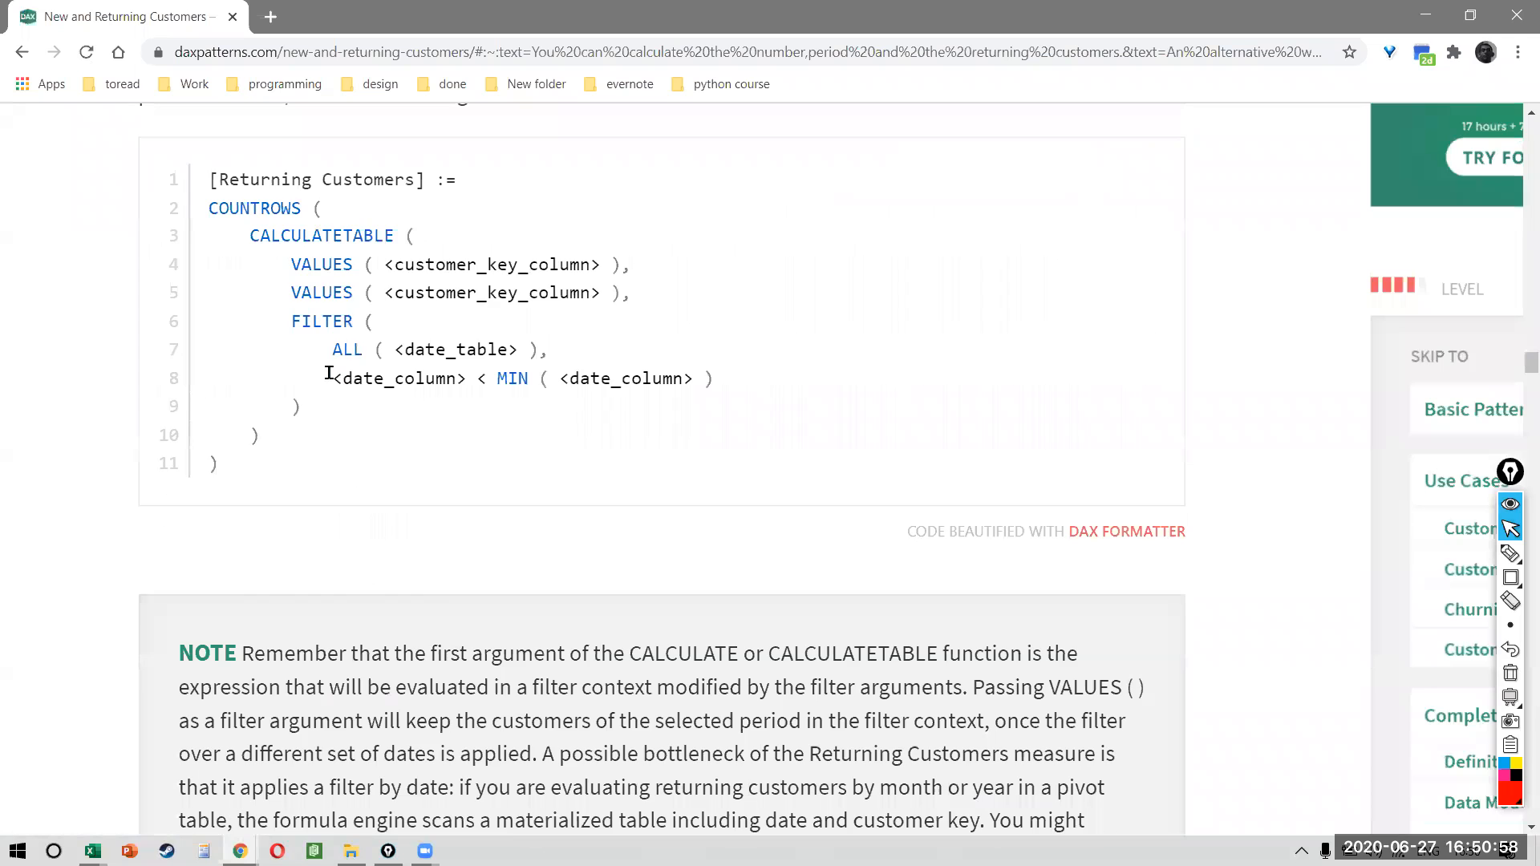
scroll(328, 373, down, 15)
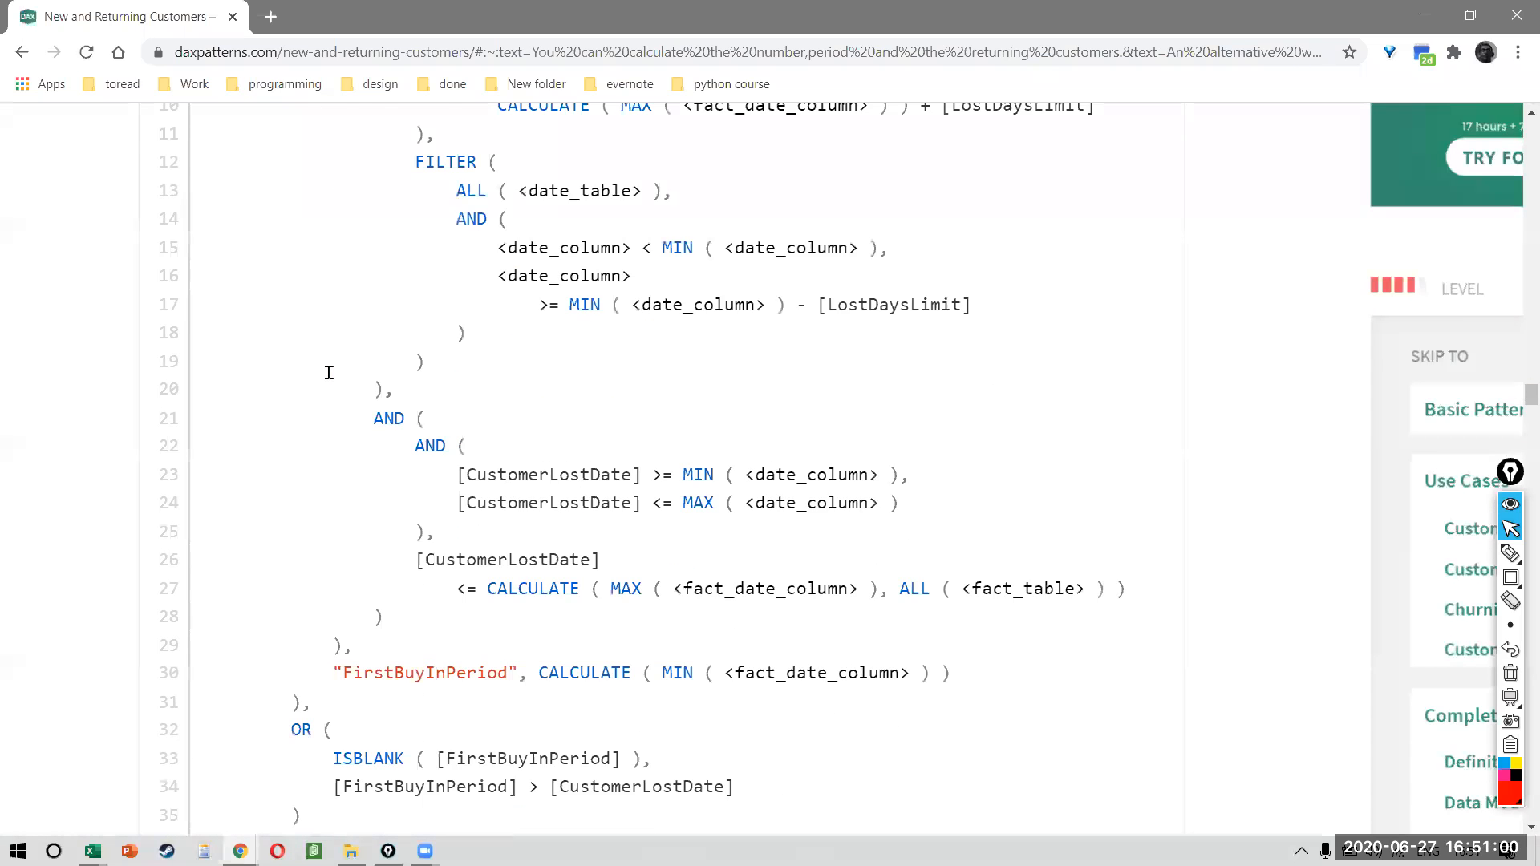
scroll(329, 374, up, 5)
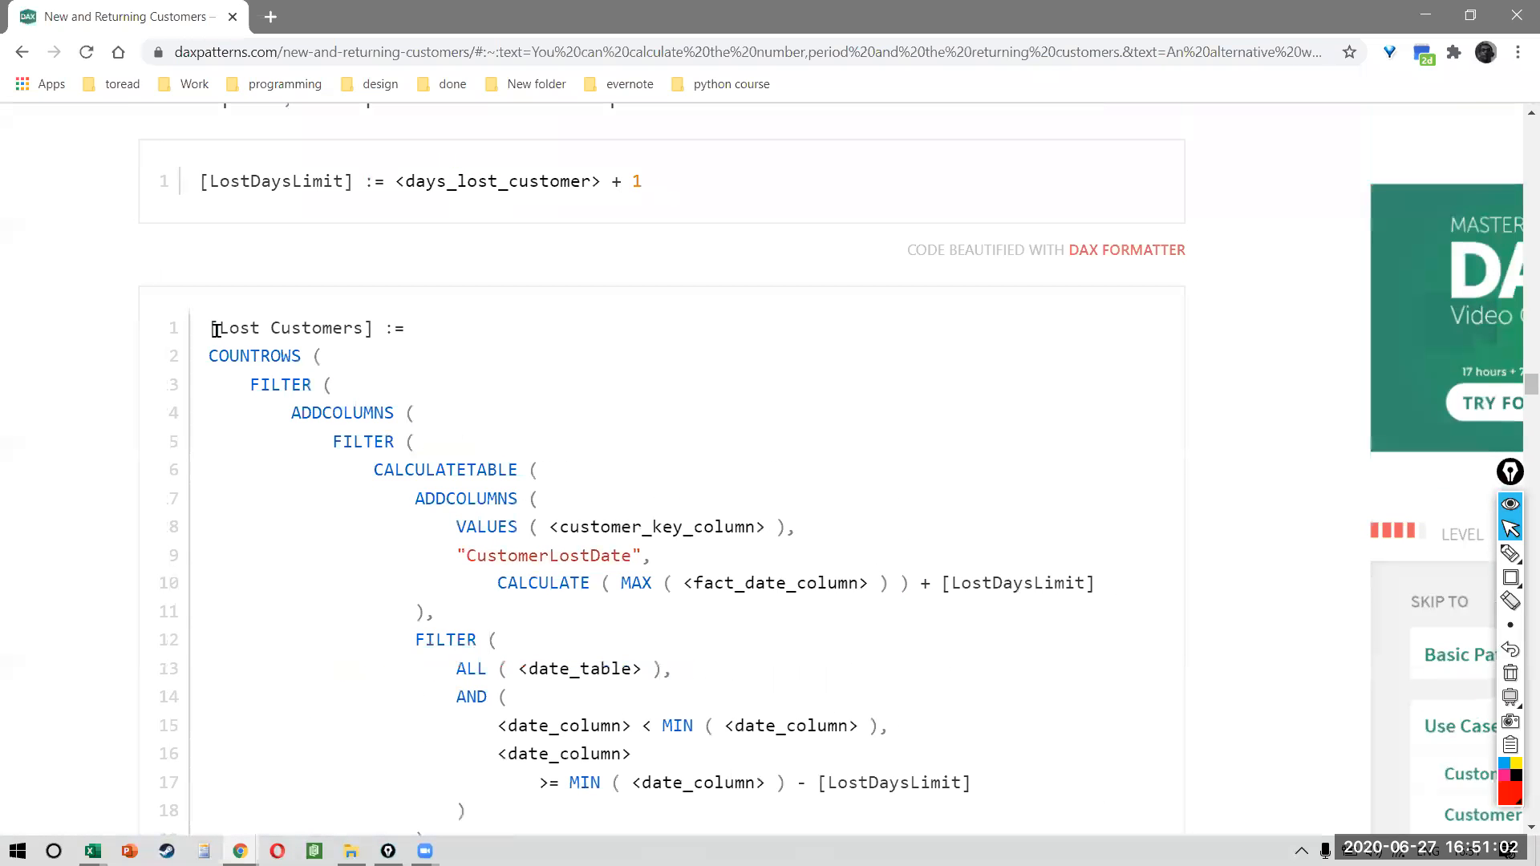
drag(217, 329, 403, 329)
scroll(403, 329, down, 10)
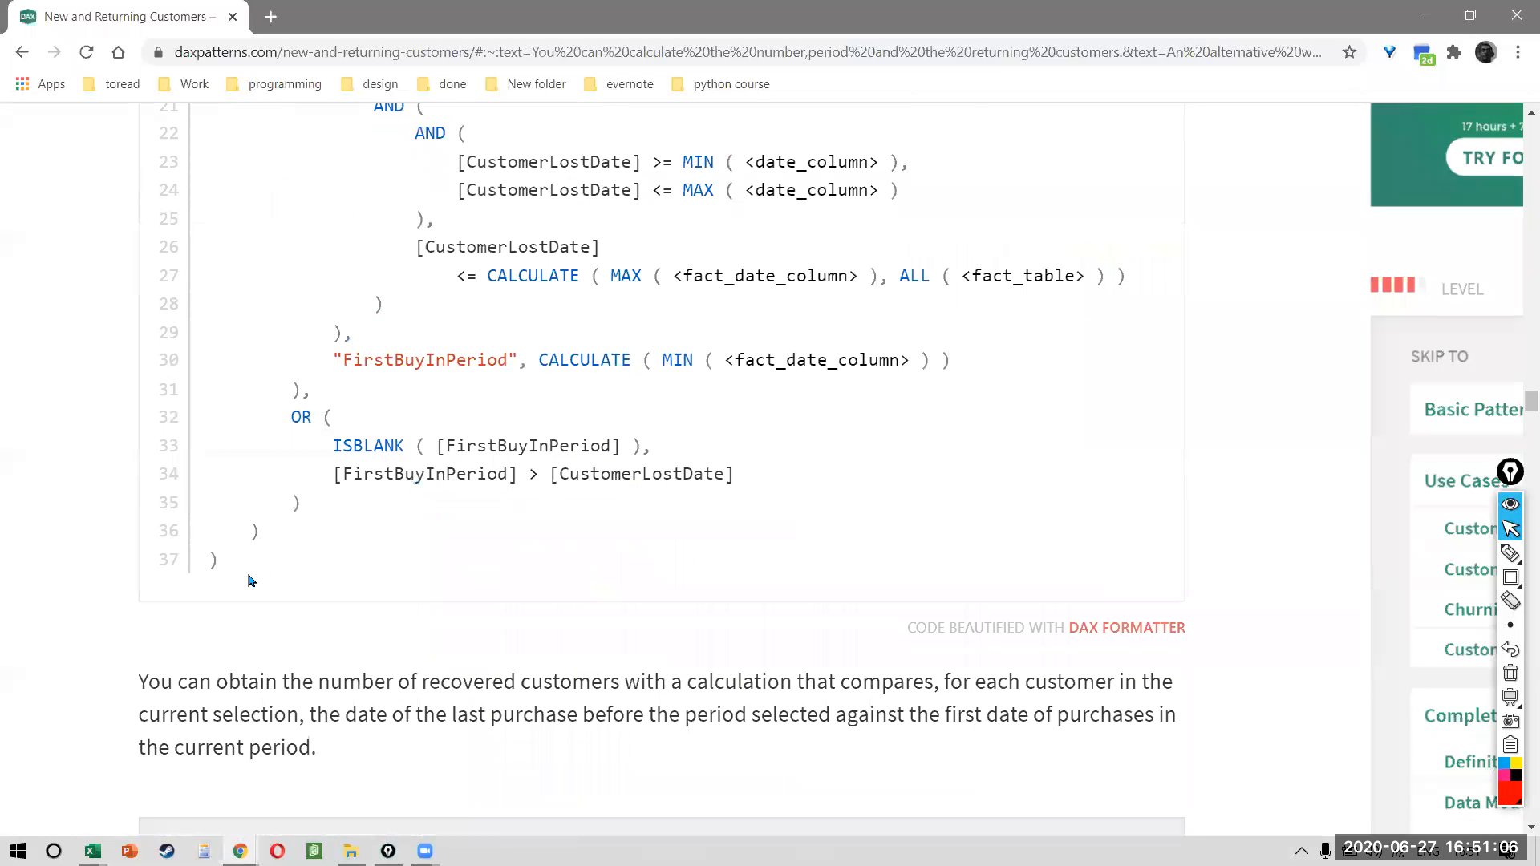
scroll(251, 581, down, 3)
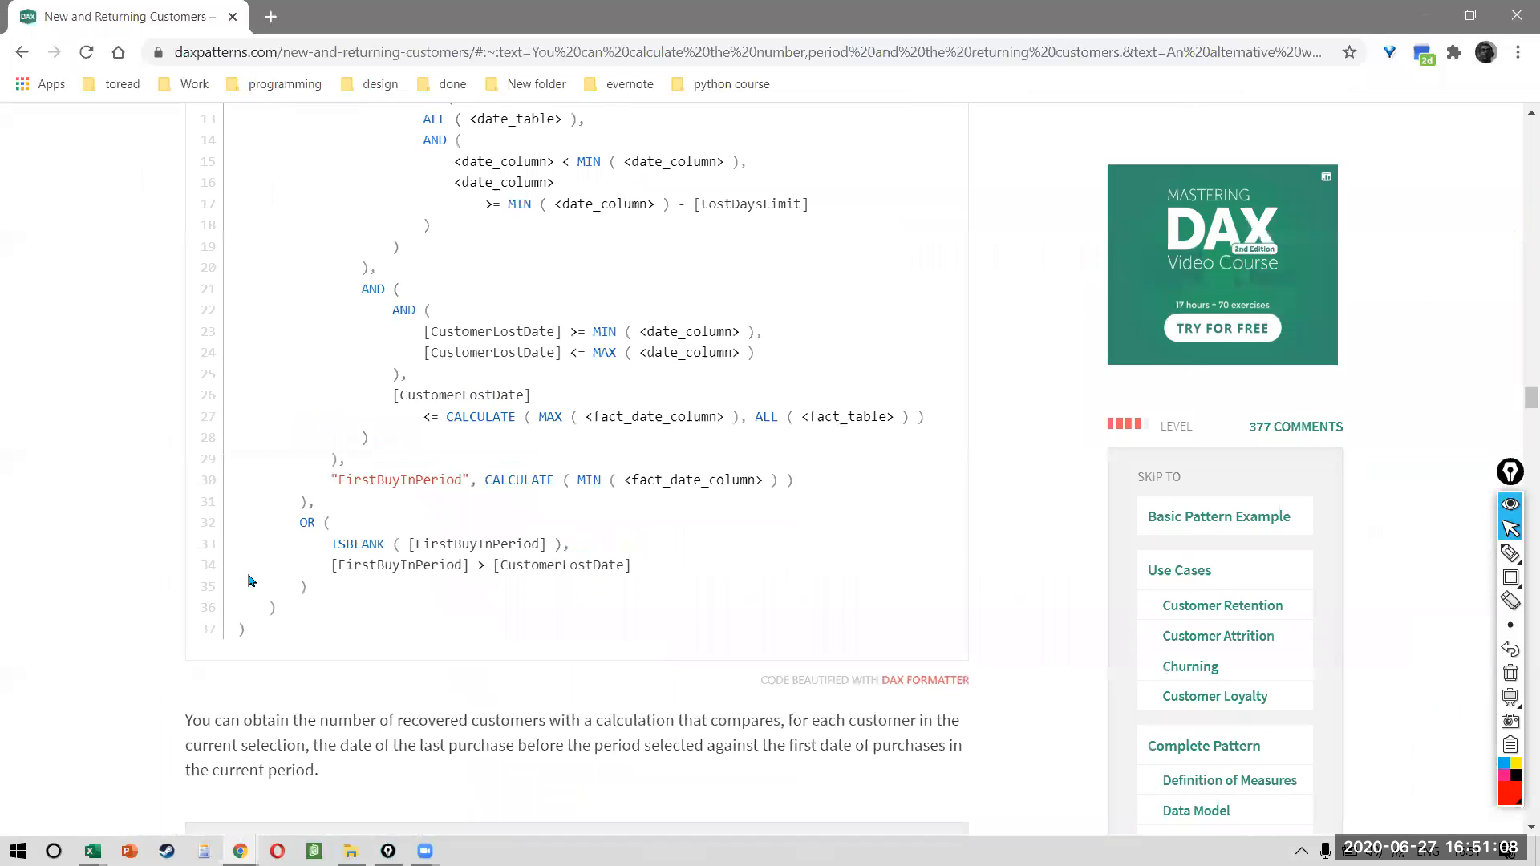
scroll(249, 579, down, 11)
scroll(249, 579, up, 10)
- Search Google for MARCO RUSSO AND alberto ferrari and look over the results
click(539, 52)
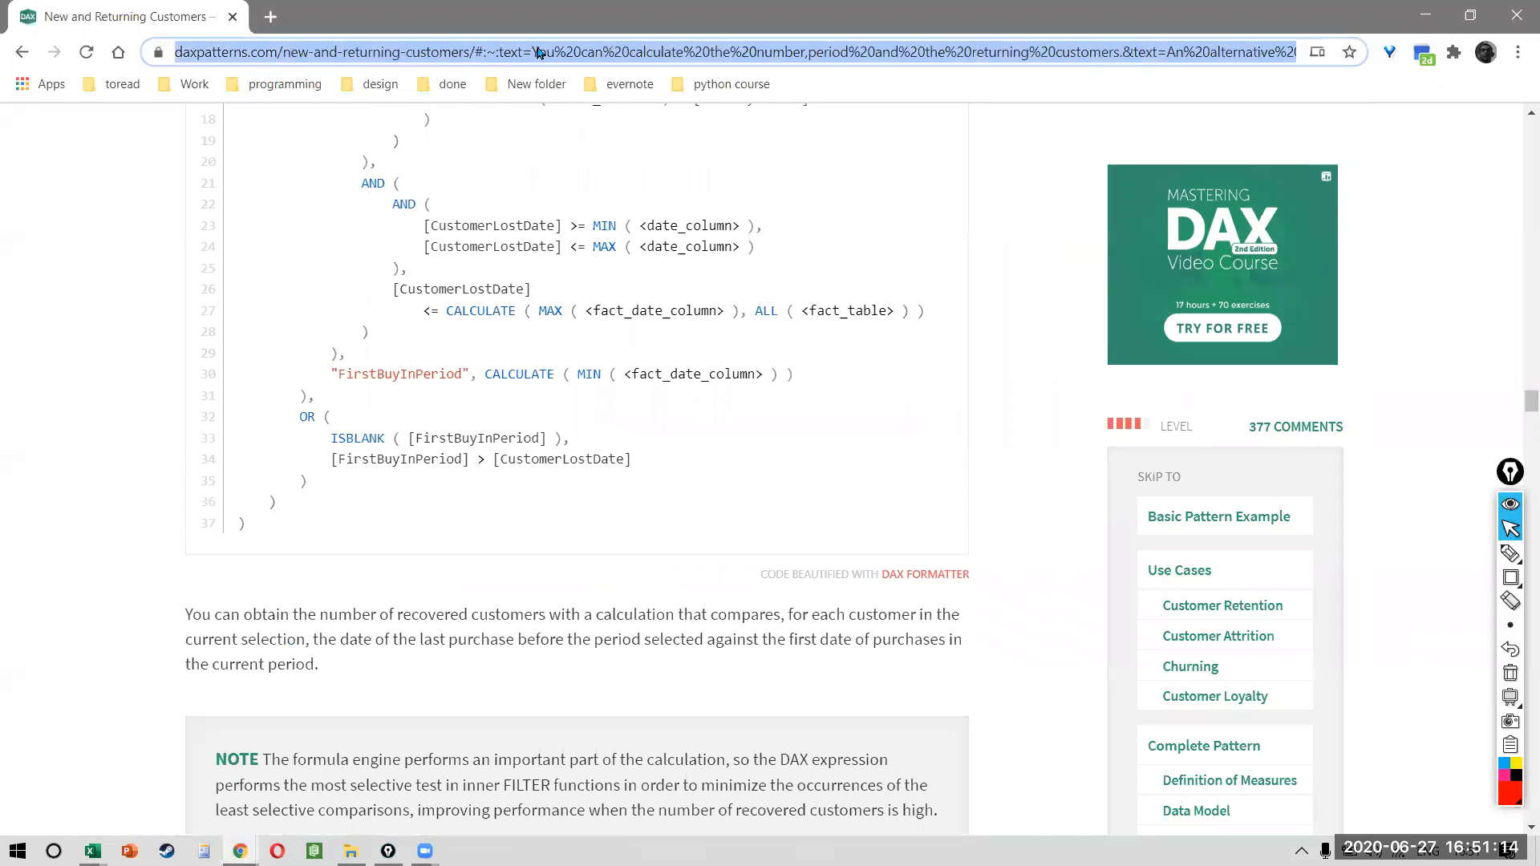
text(MARCO RUSSO AN)
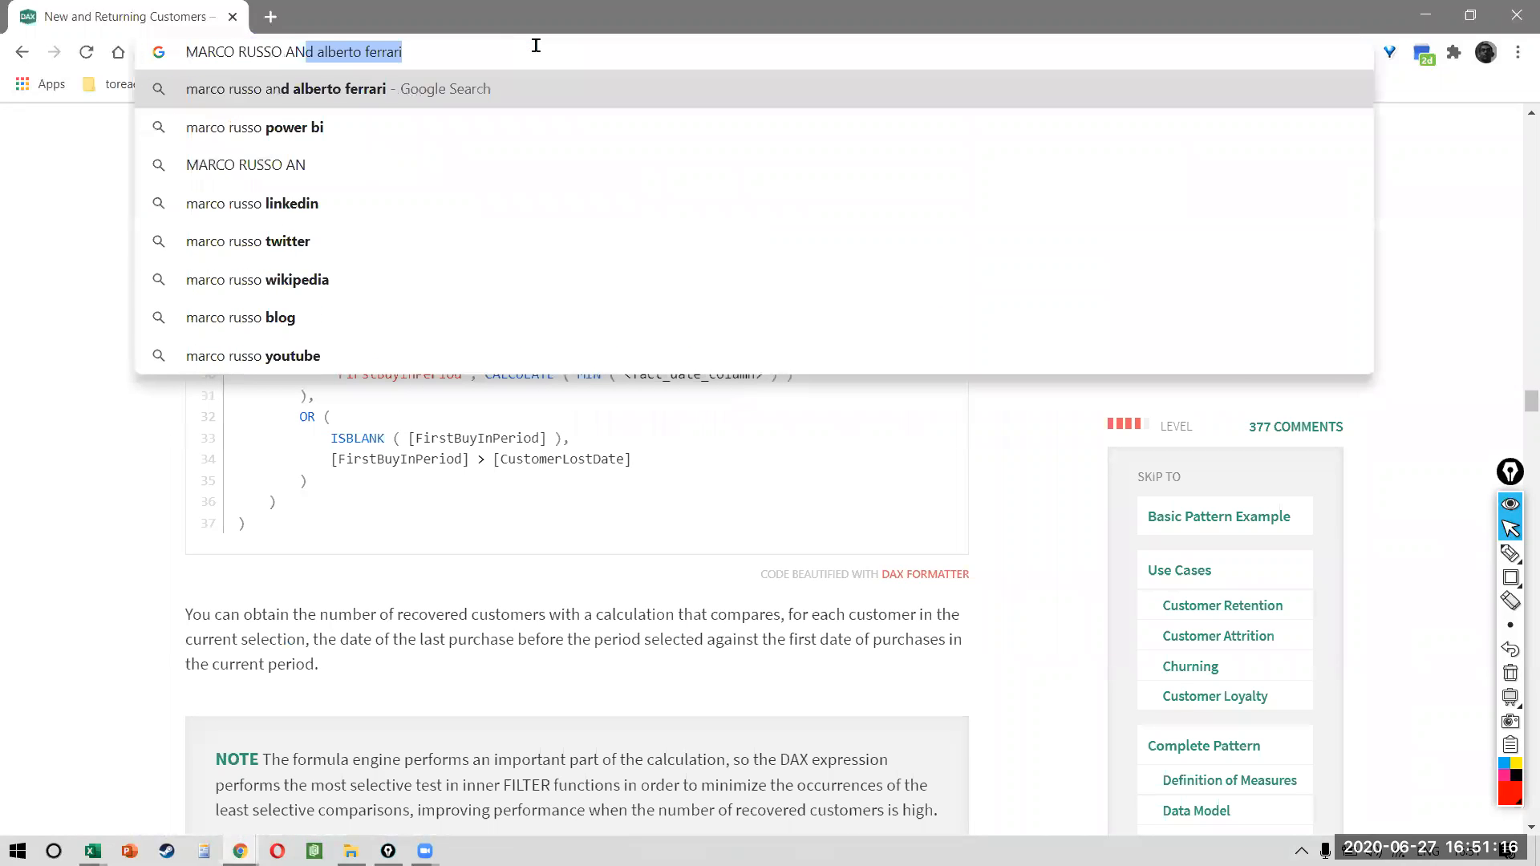
text(D)
key(Right)
key(Return)
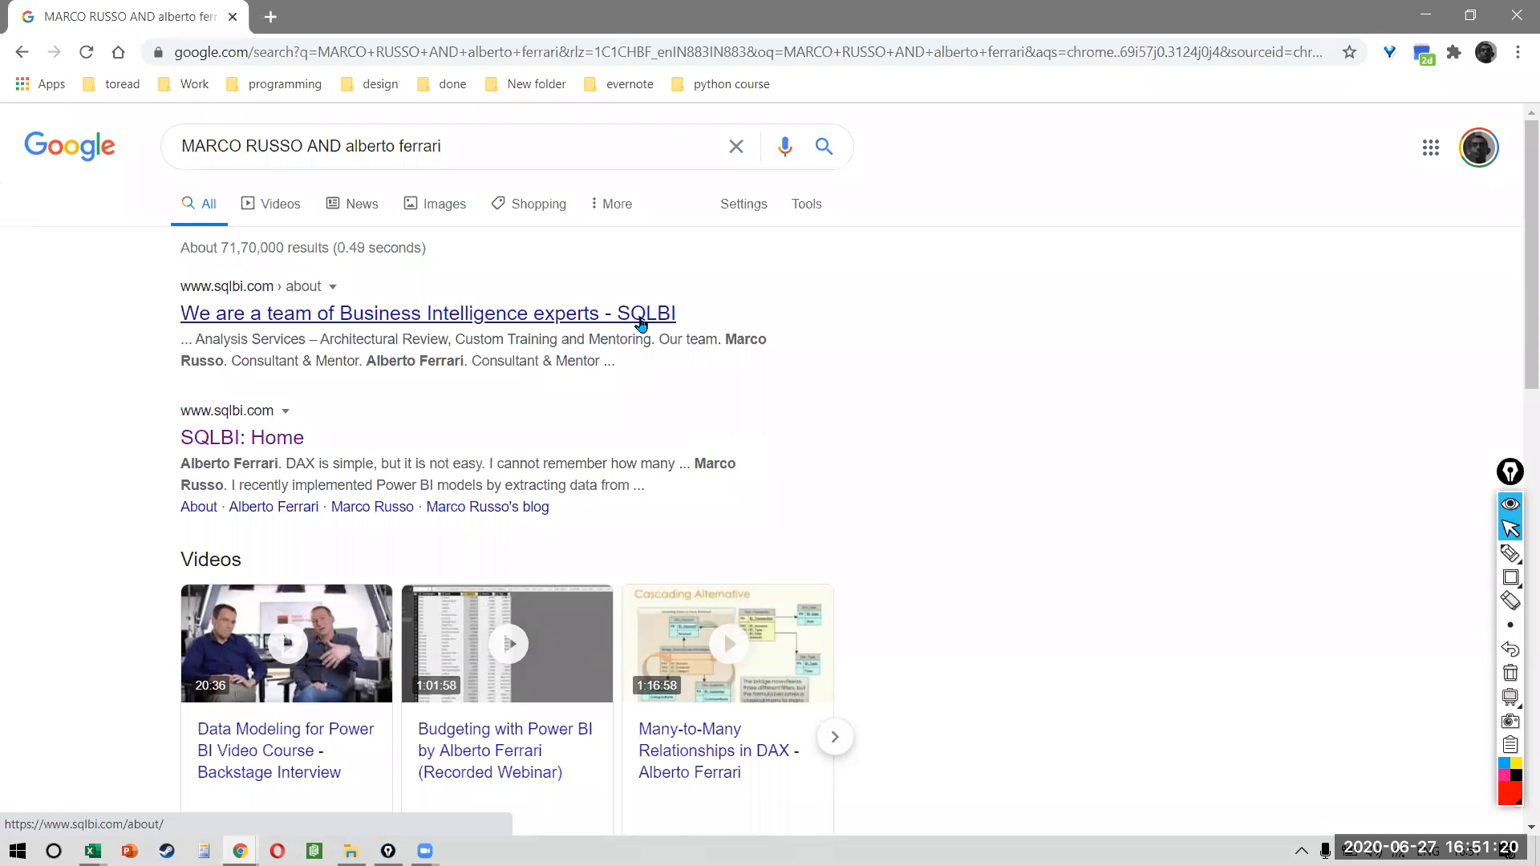
scroll(641, 324, down, 6)
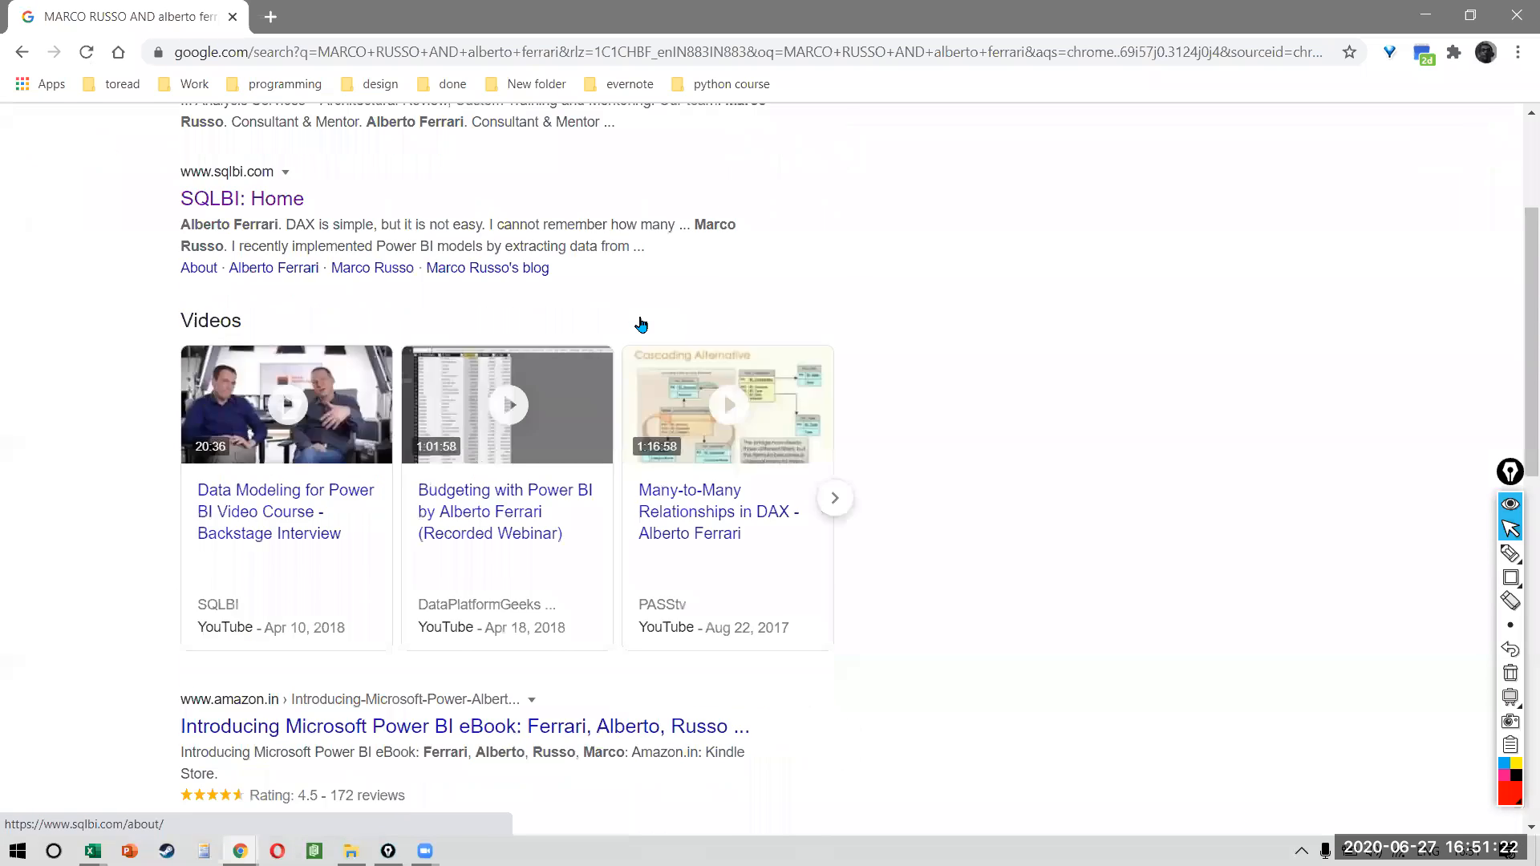
scroll(522, 475, up, 6)
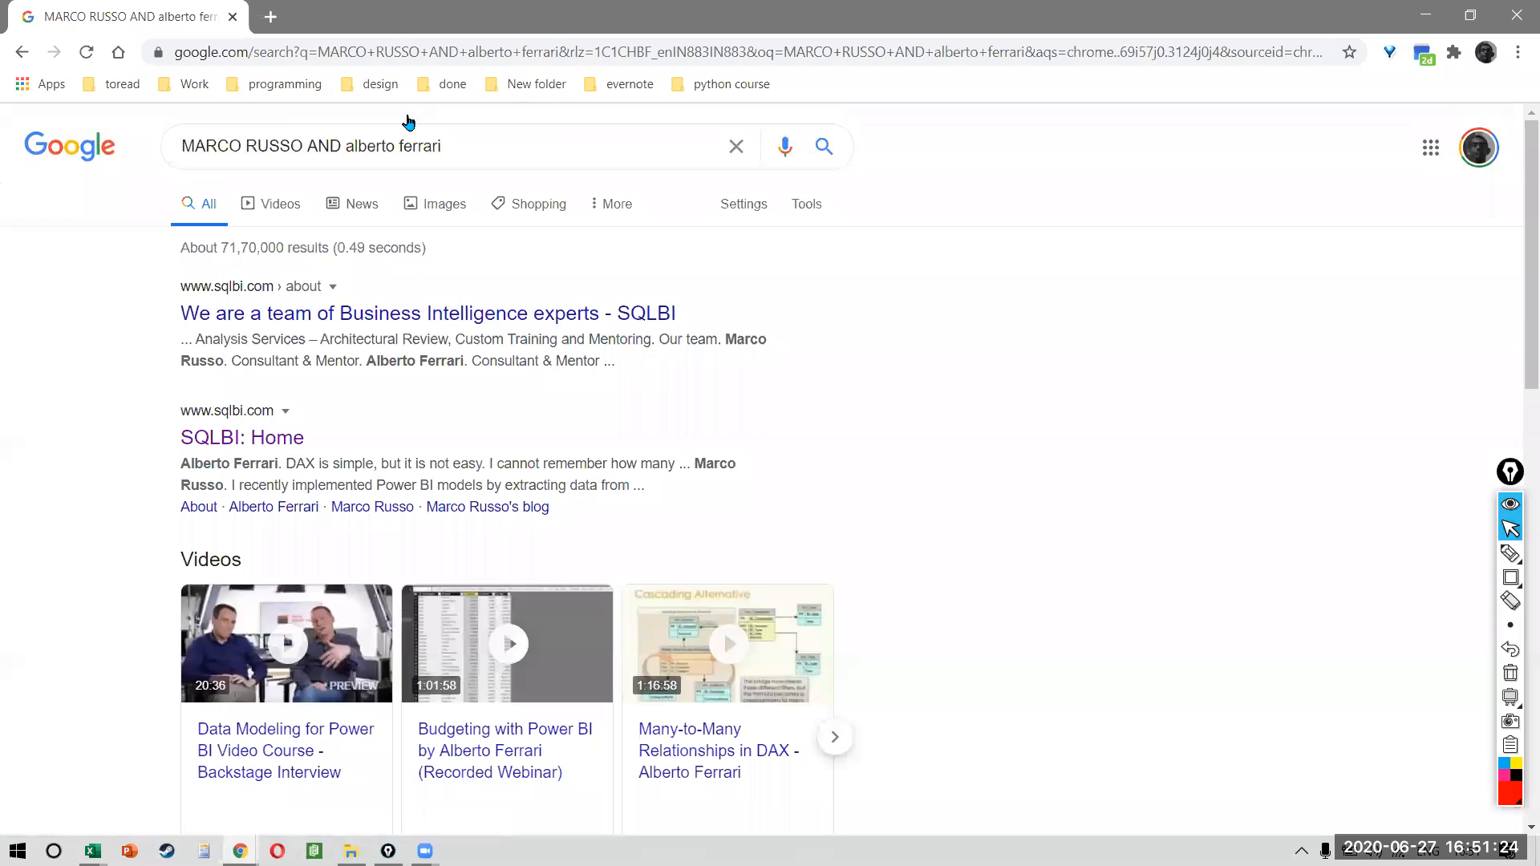
- Open the SQLBI about page and read through its team and projects sections
click(271, 312)
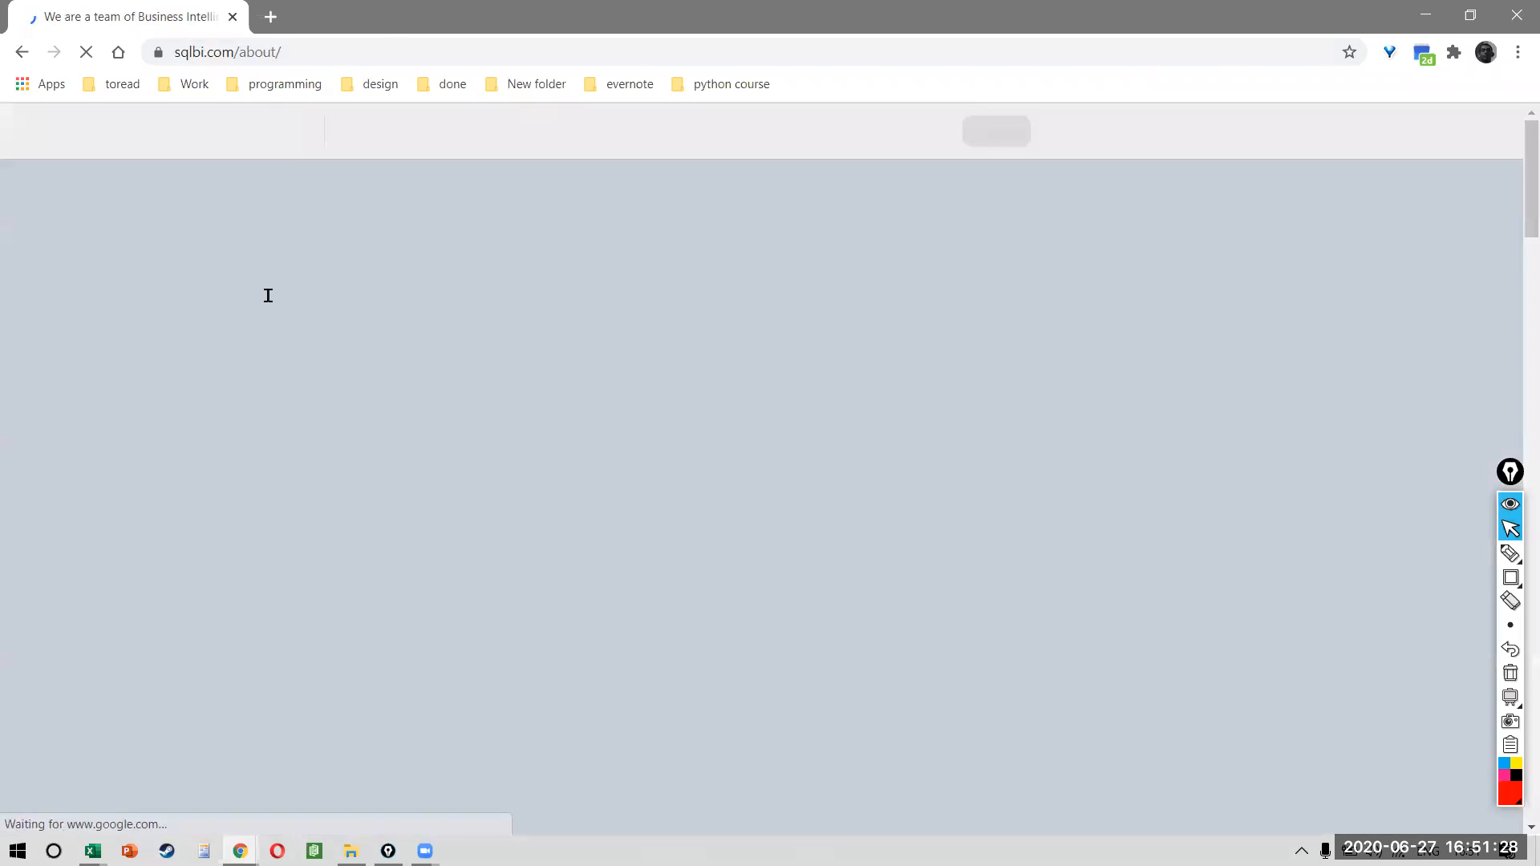
scroll(629, 520, down, 3)
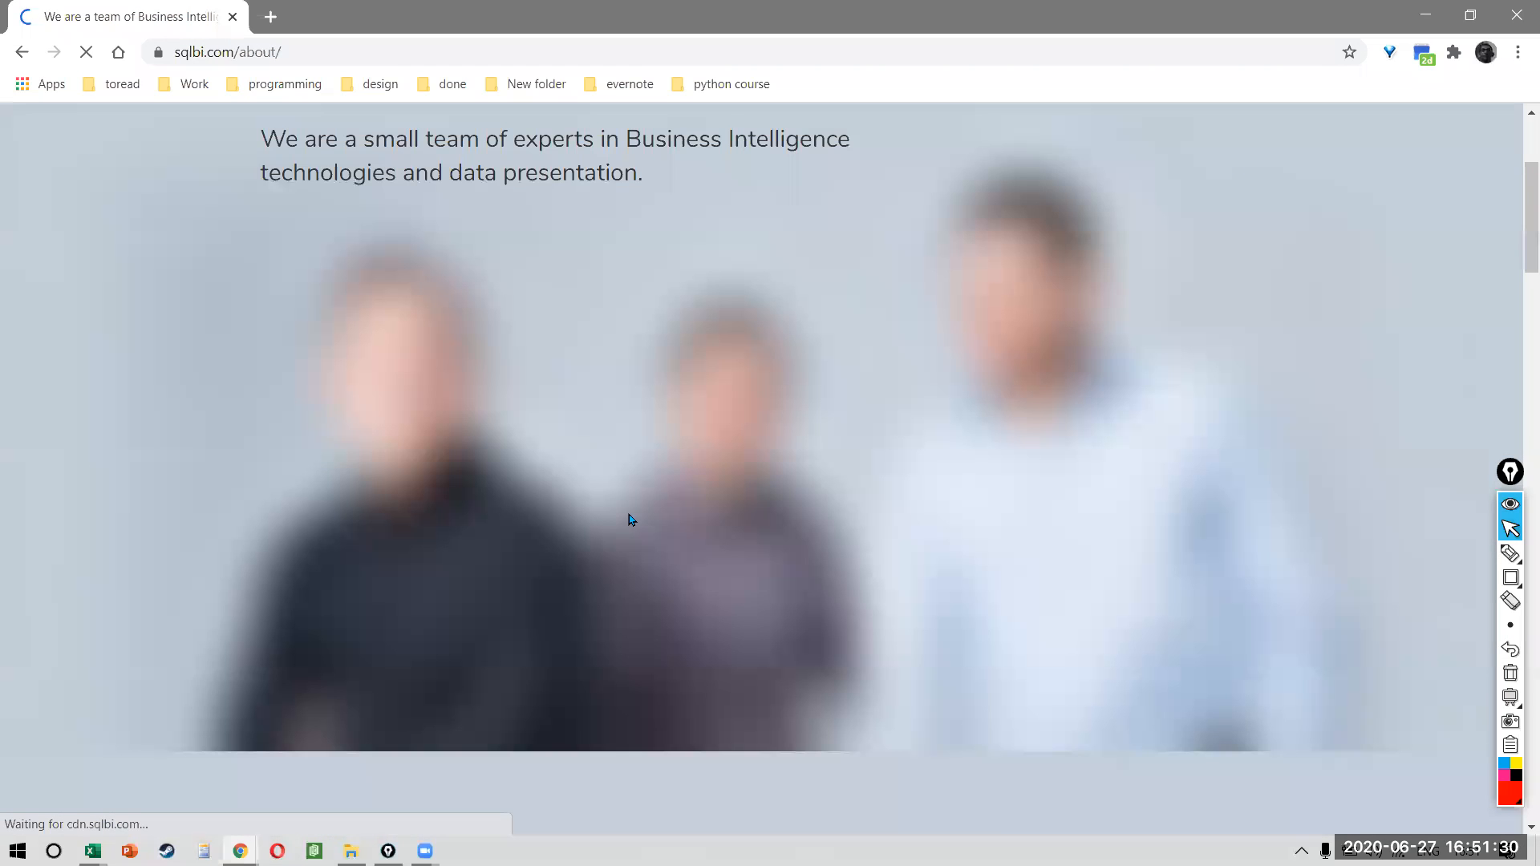
scroll(630, 517, down, 9)
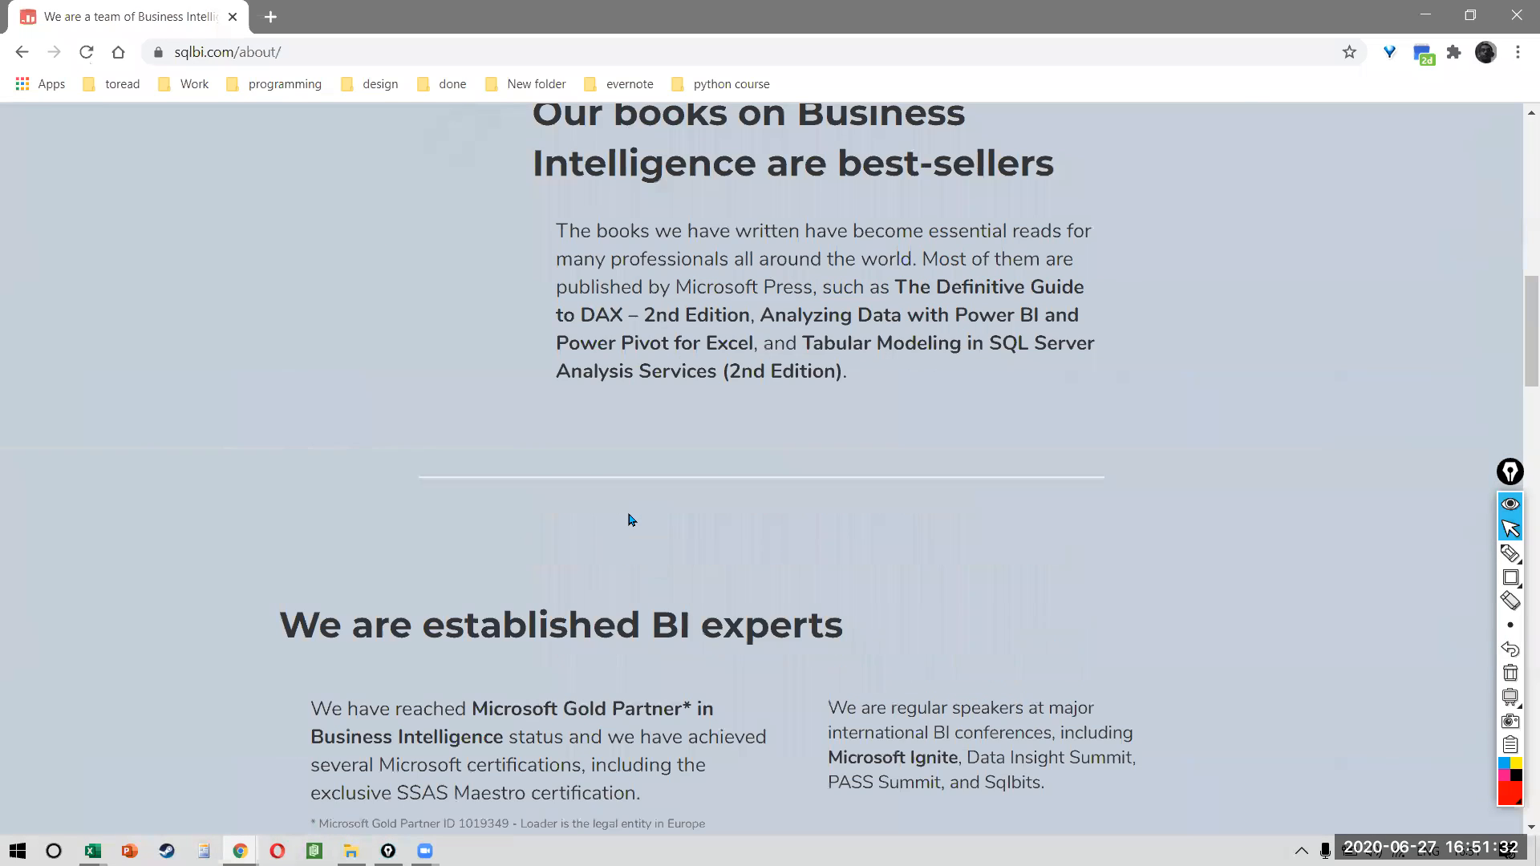
scroll(629, 520, down, 7)
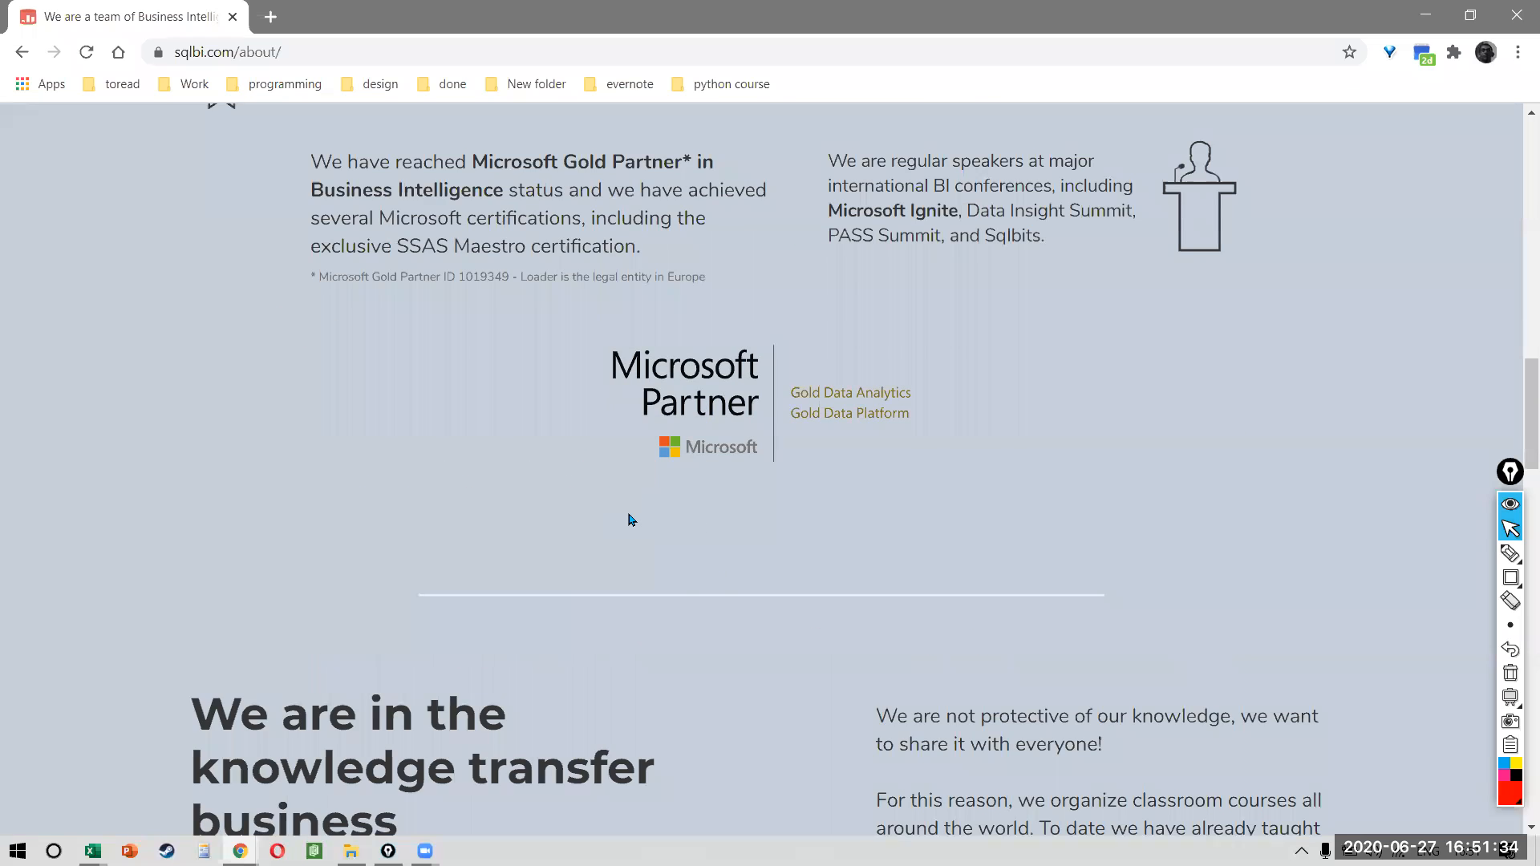
scroll(630, 520, down, 18)
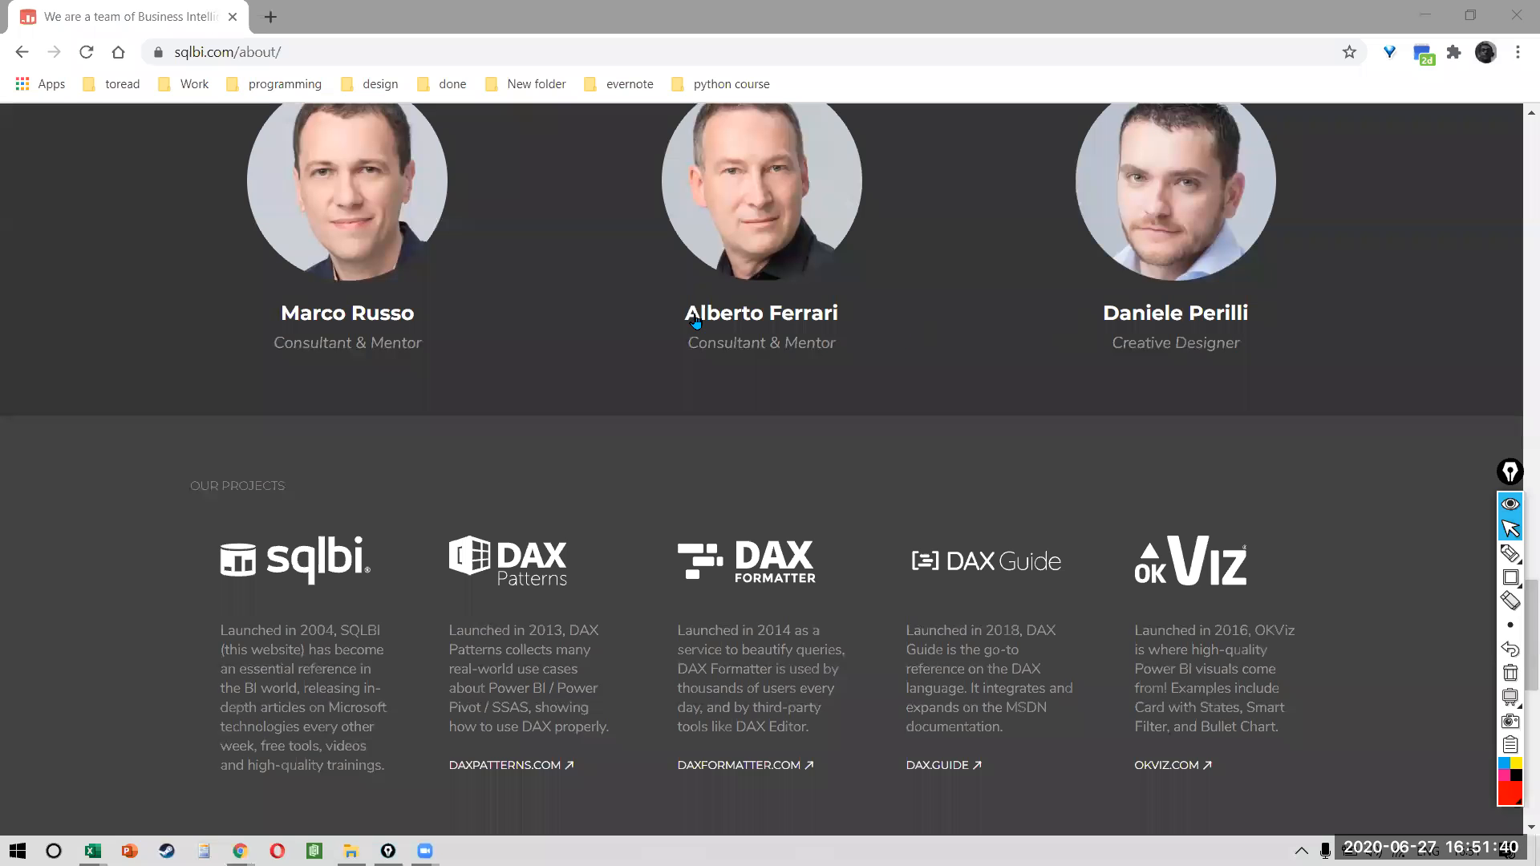
scroll(695, 549, down, 5)
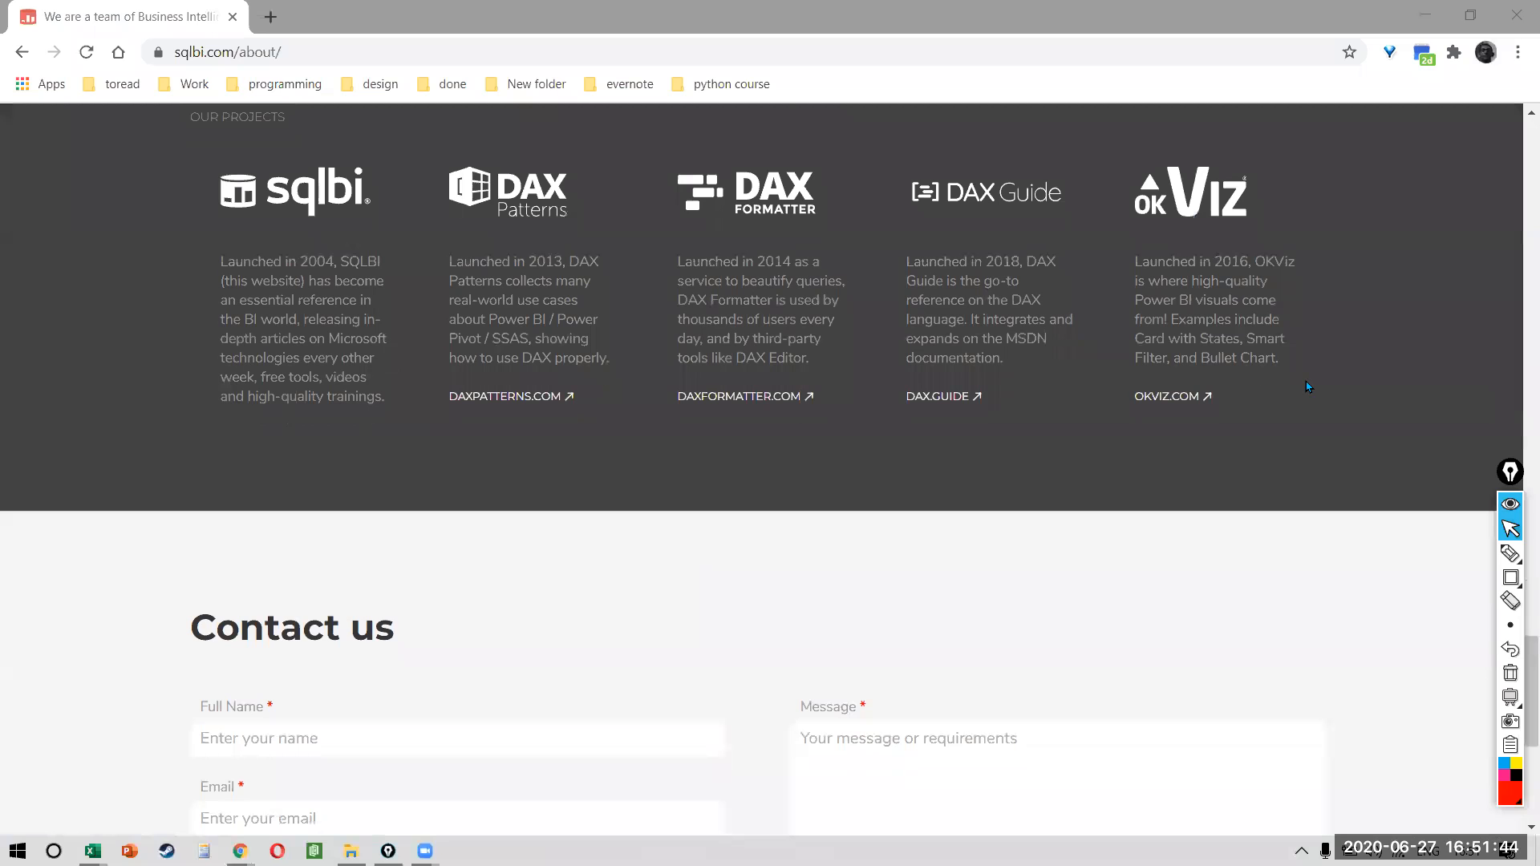
- Copy the SQLBI about page address and paste it into cell B31 of the NOTES workbook, below dax.guide
click(785, 47)
key(ctrl+c)
key(alt+Tab)
key(alt+Tab)
key(alt+Tab)
key(alt+Tab)
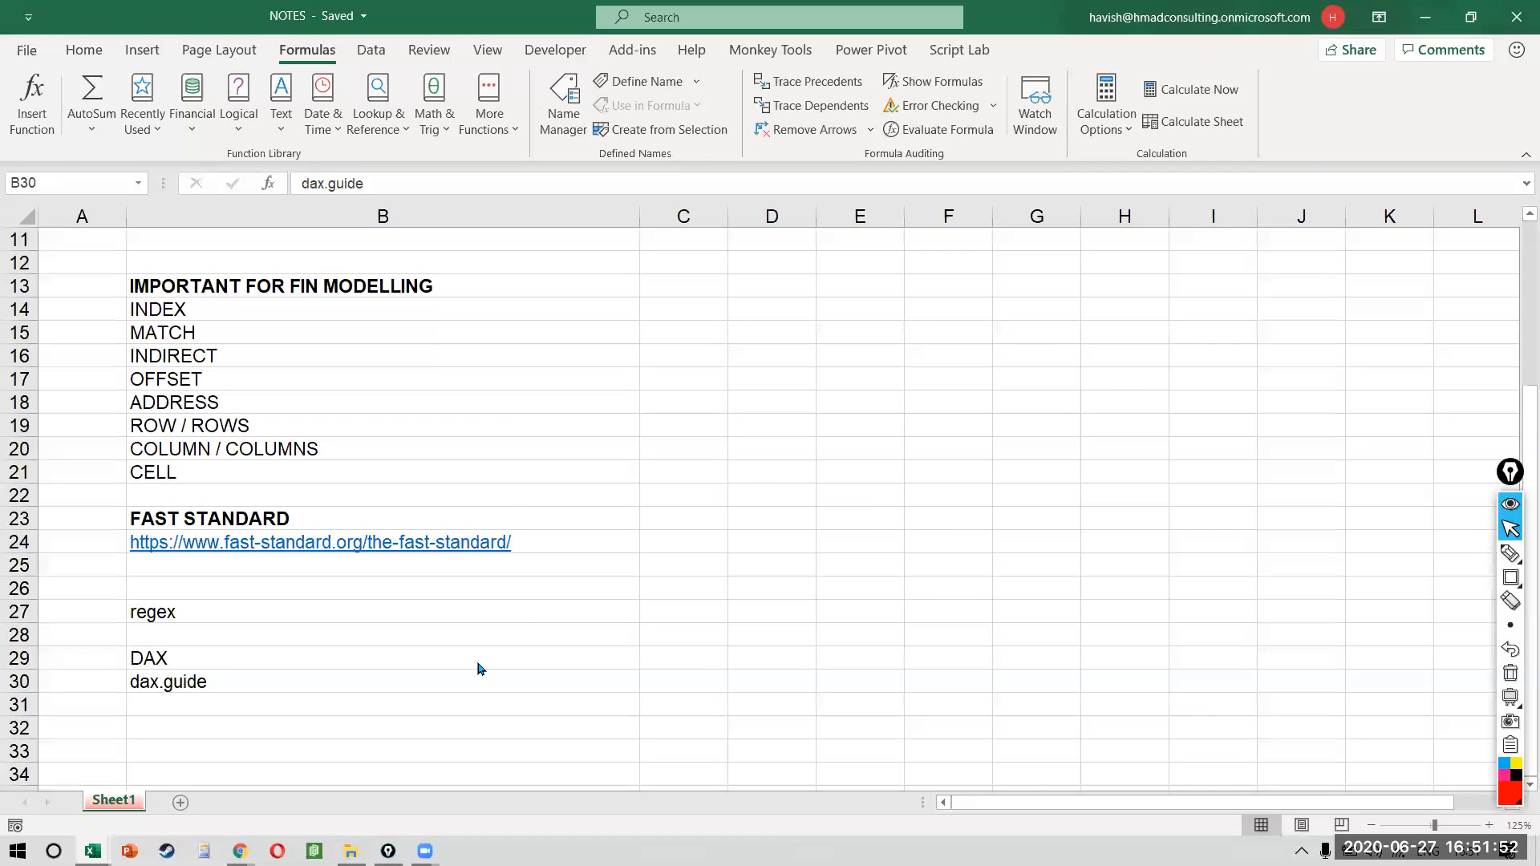
key(alt+Tab)
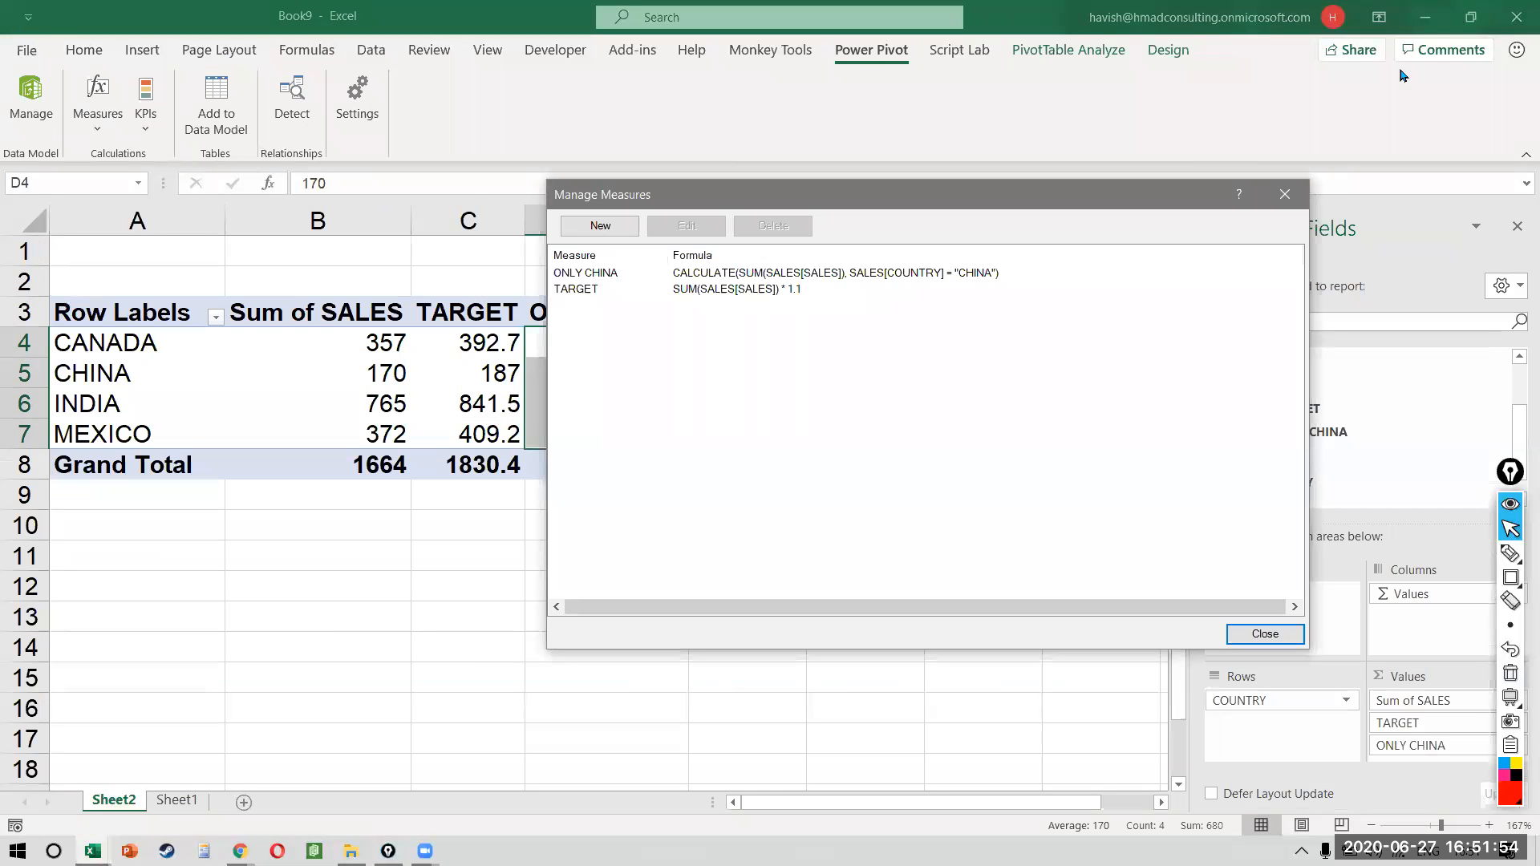
key(alt+Tab)
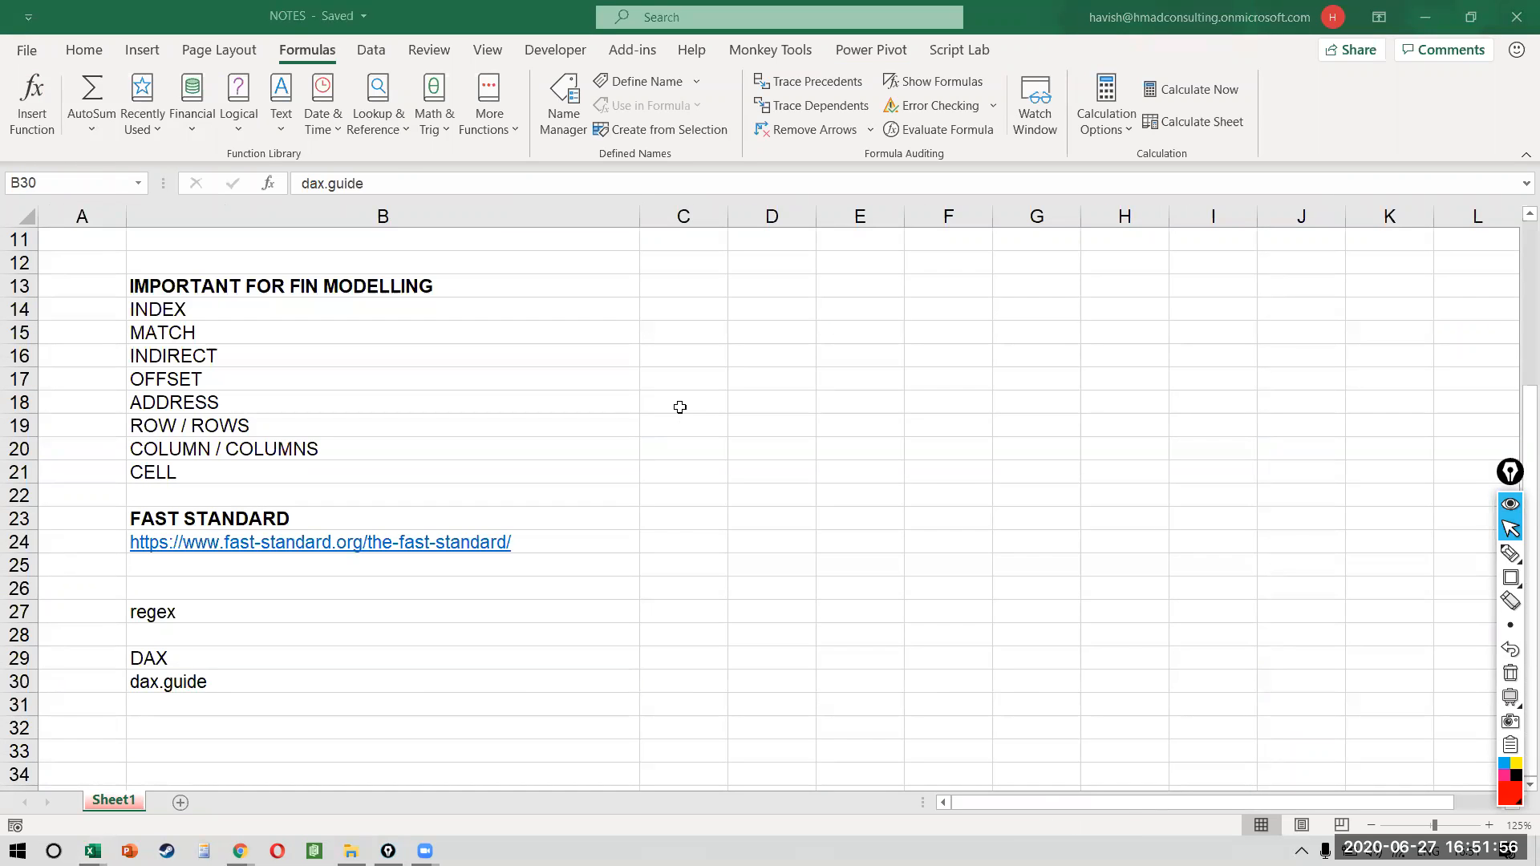
key(Down)
key(F2)
key(ctrl+v)
key(Return)
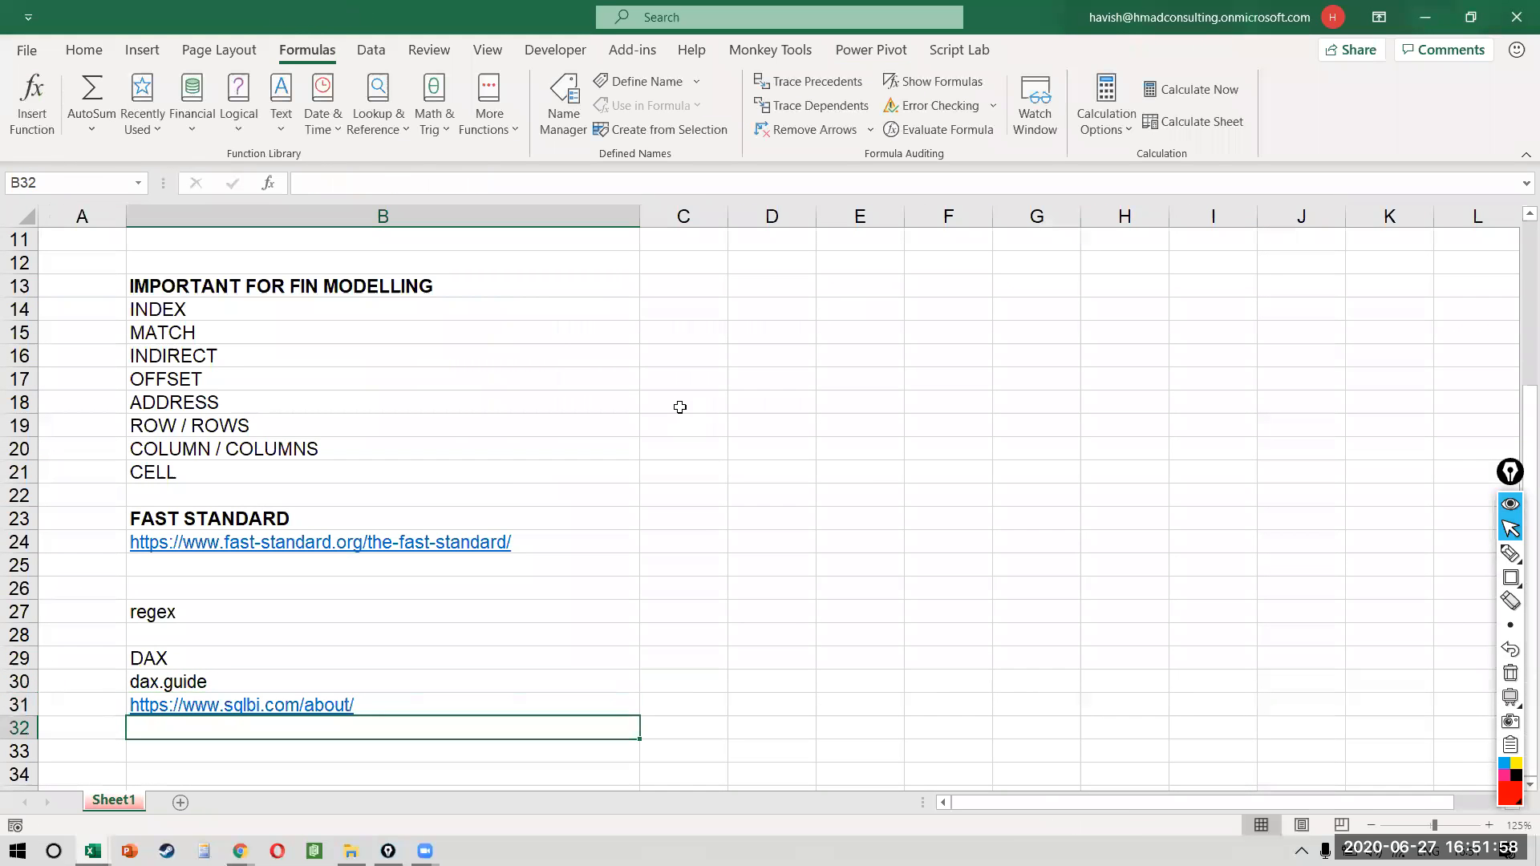
- Return to the Book9 workbook and close its list of measures
key(alt+Tab)
key(alt+Tab)
key(alt+Tab)
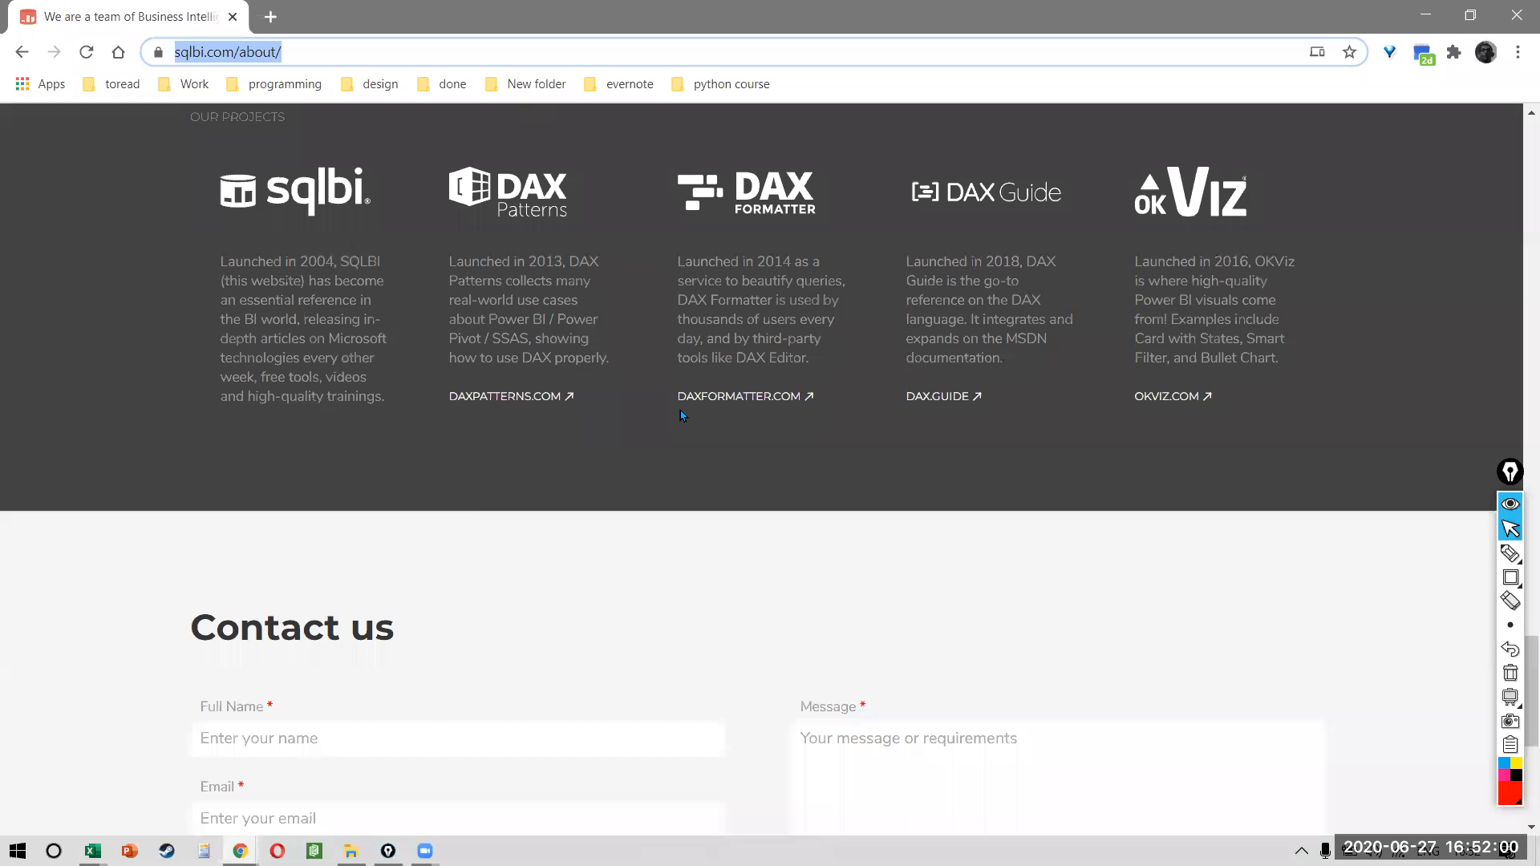
key(alt+Tab)
key(alt+Tab)
key(alt+shift+Tab)
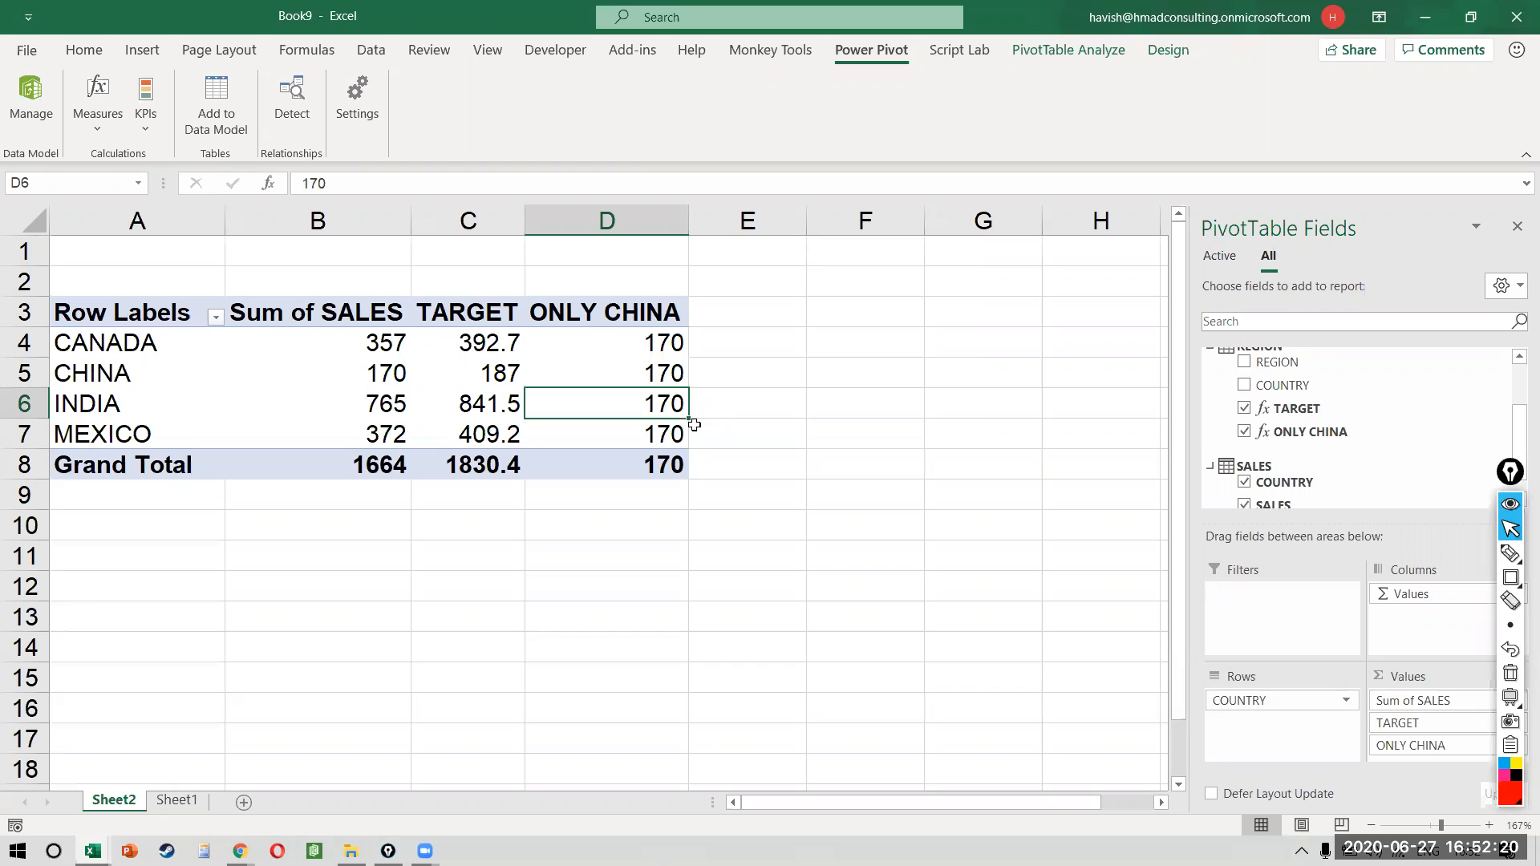
- Start a new Power Pivot measure in the REGION table and name it DIFF FROM CHINA
click(112, 127)
click(133, 169)
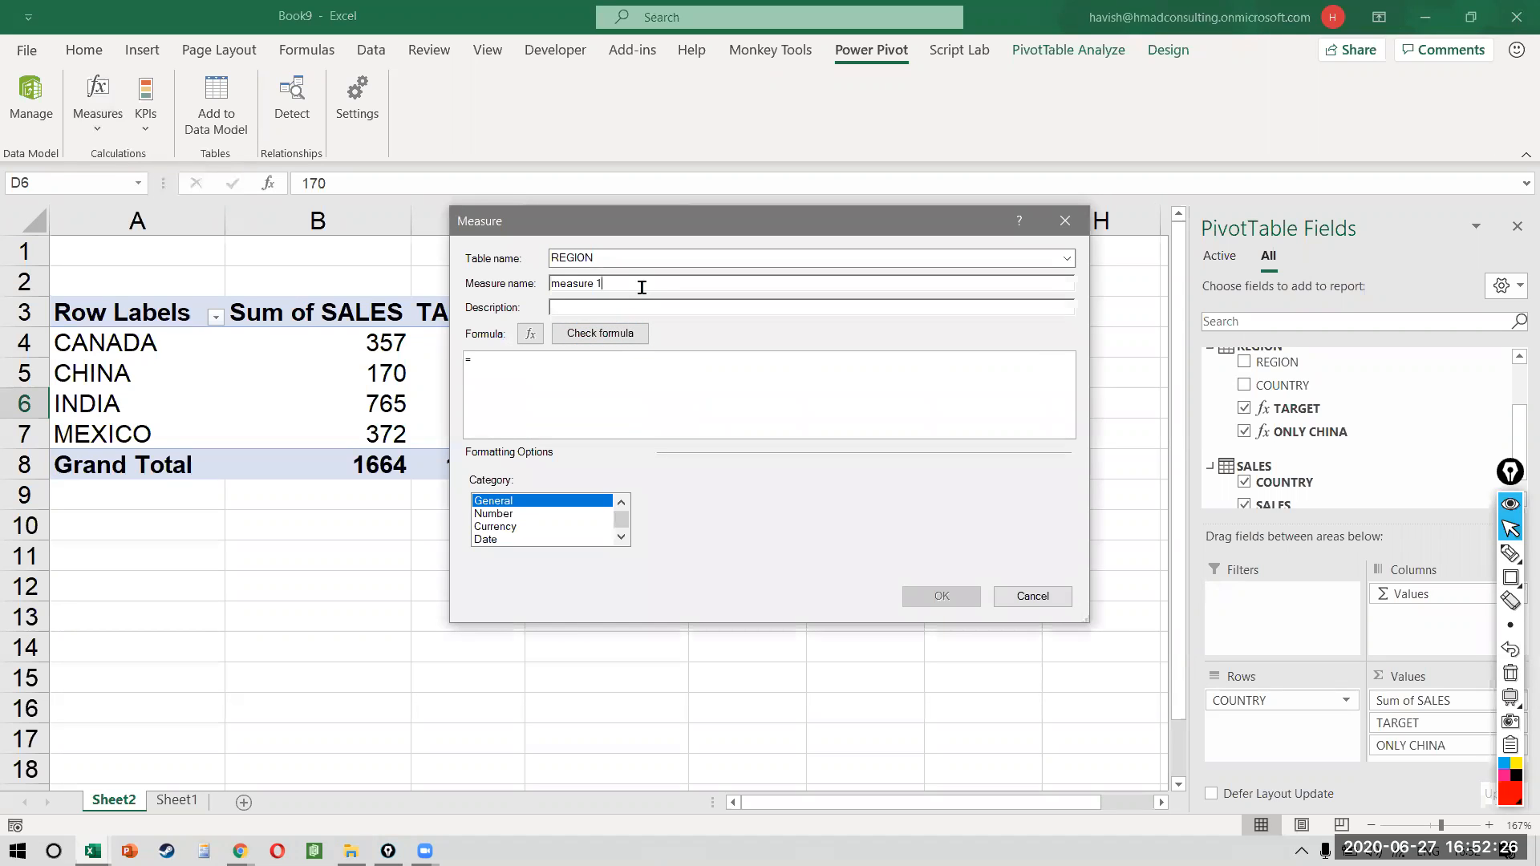
triple_click(641, 287)
text(DIFF FROM CHI)
- Define the measure as =(SUM(SALES[SALES])-[ONLY CHINA]) / [ONLY CHINA] and create it
text(SUM(SAL)
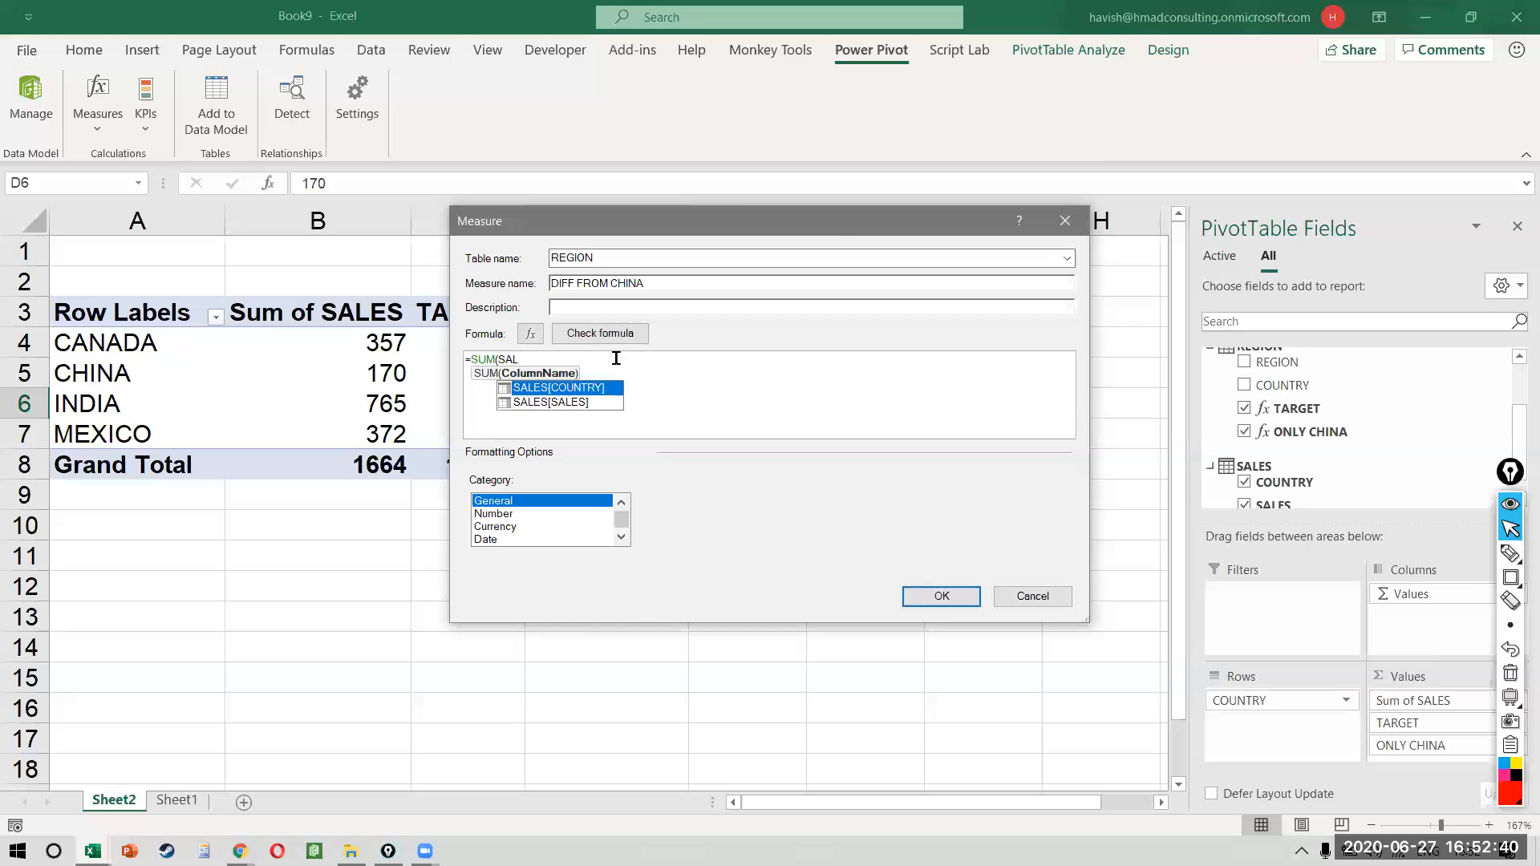
key(Down)
key(Tab)
text()-)
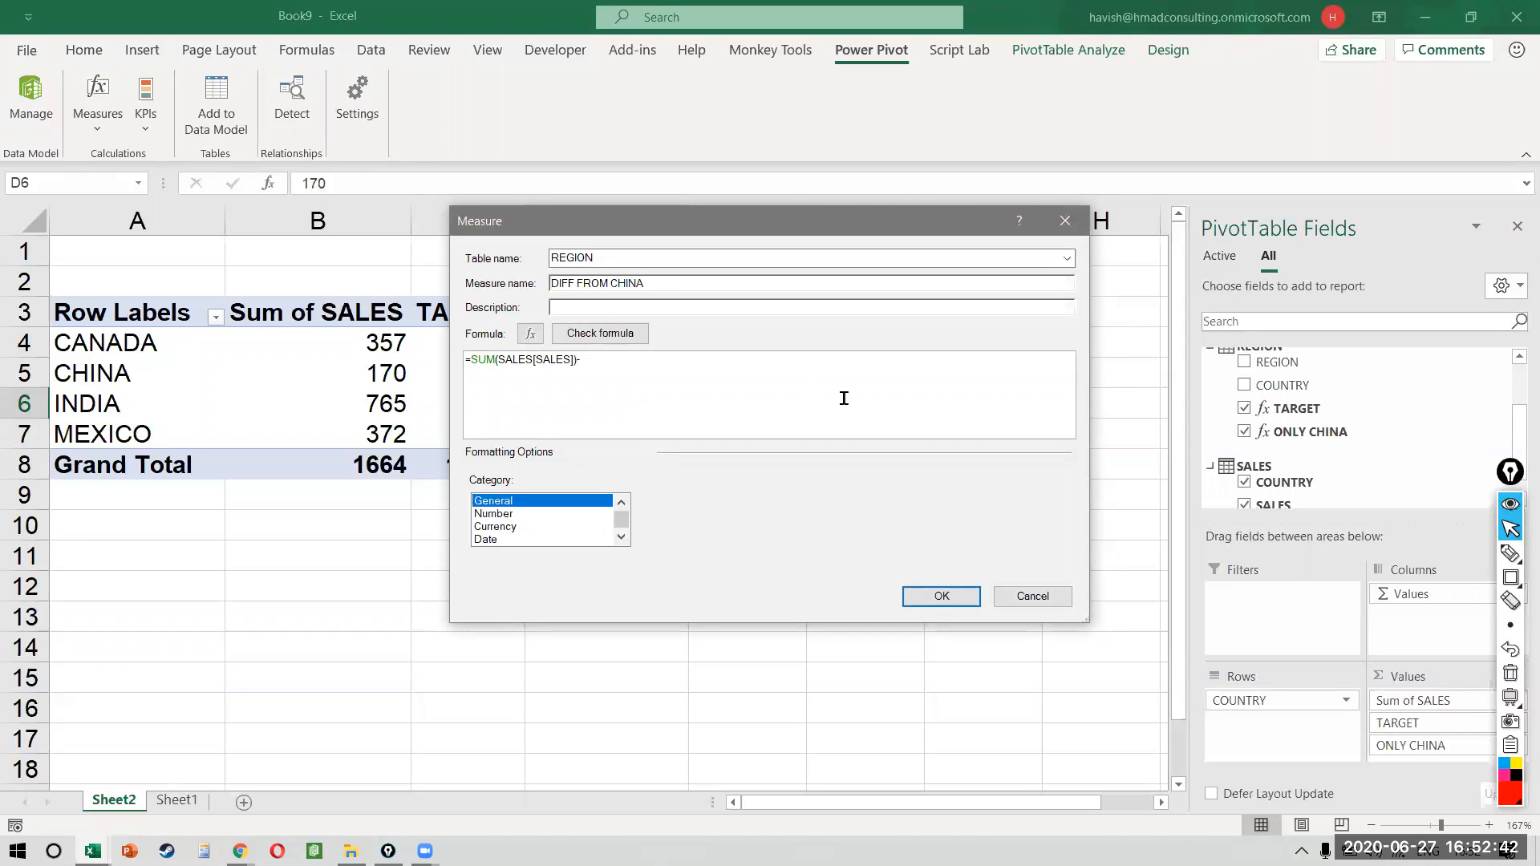
text([O)
key(Down)
key(Tab)
text(()
key(End)
text(/)
key(BackSpace)
text(/ CHINA)
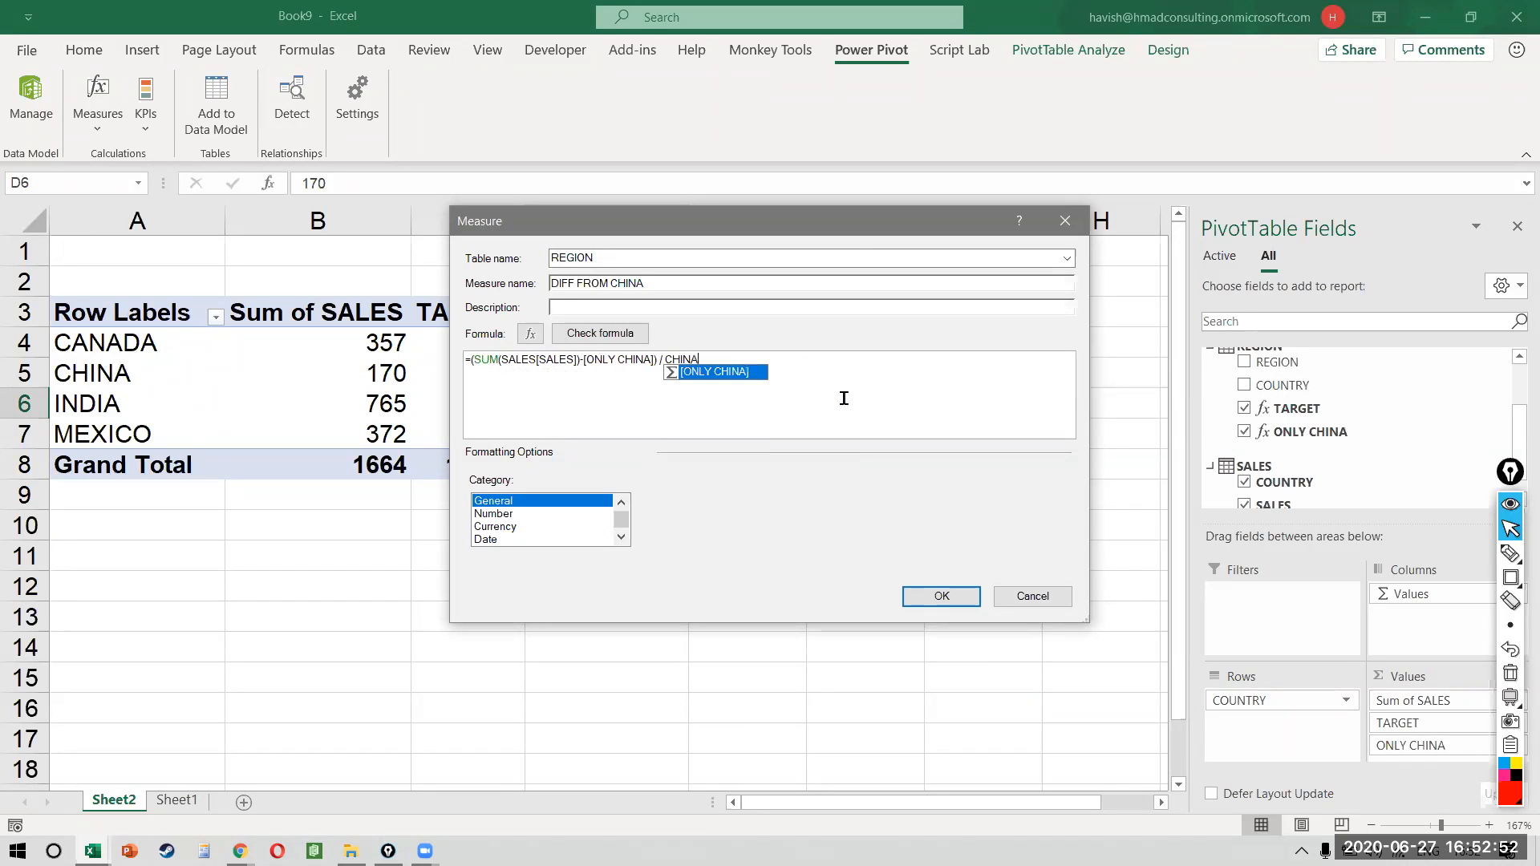
key(Tab)
click(928, 597)
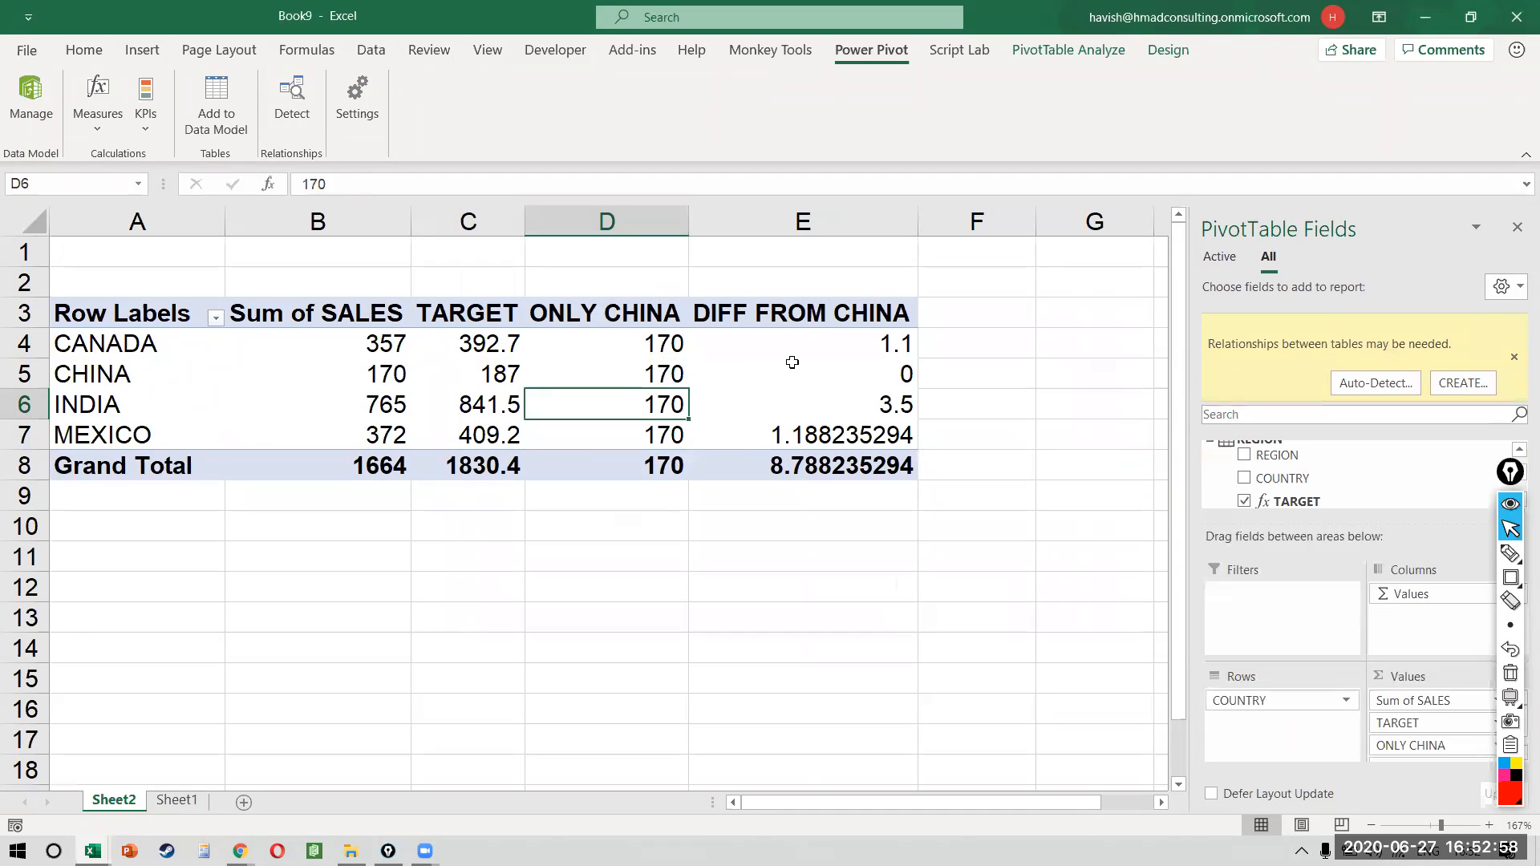
- Show the PivotTable's Sum of SALES values as % Difference From, with base field COUNTRY and base item CHINA
click(793, 349)
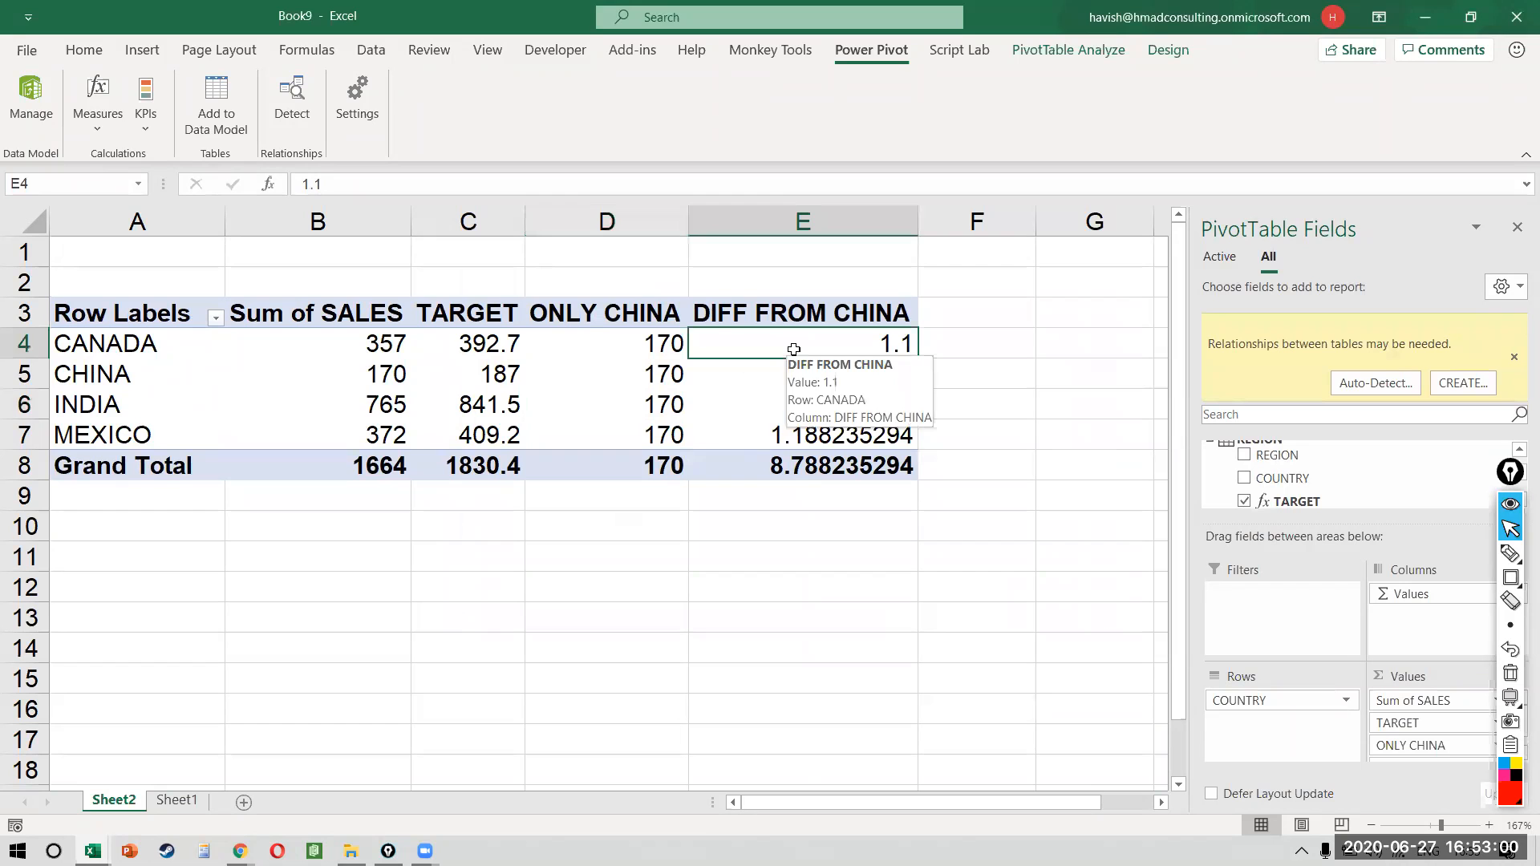
click(313, 347)
right_click(317, 349)
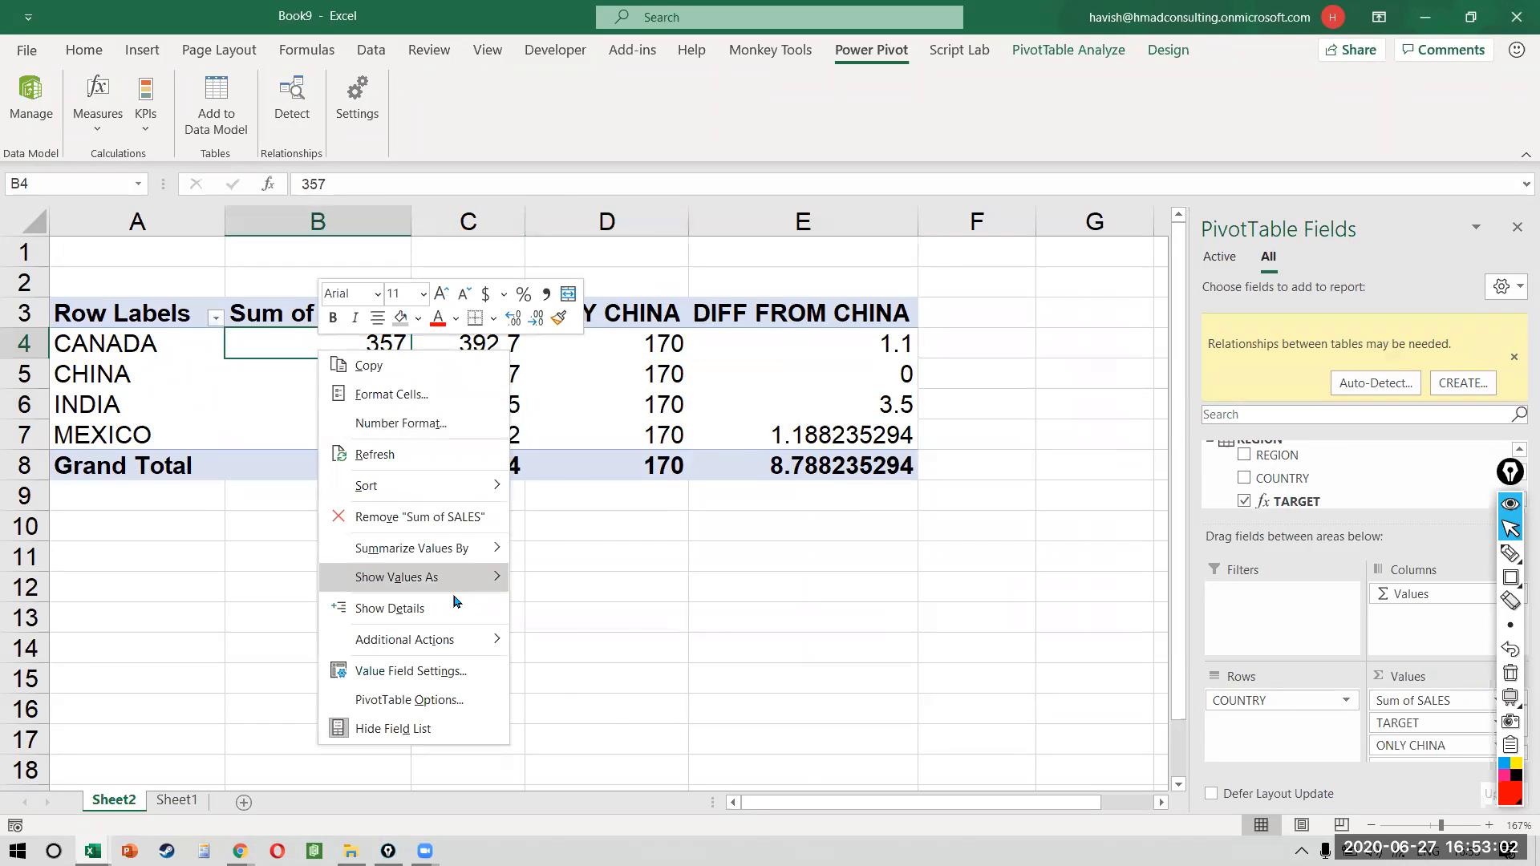
mouse_move(465, 579)
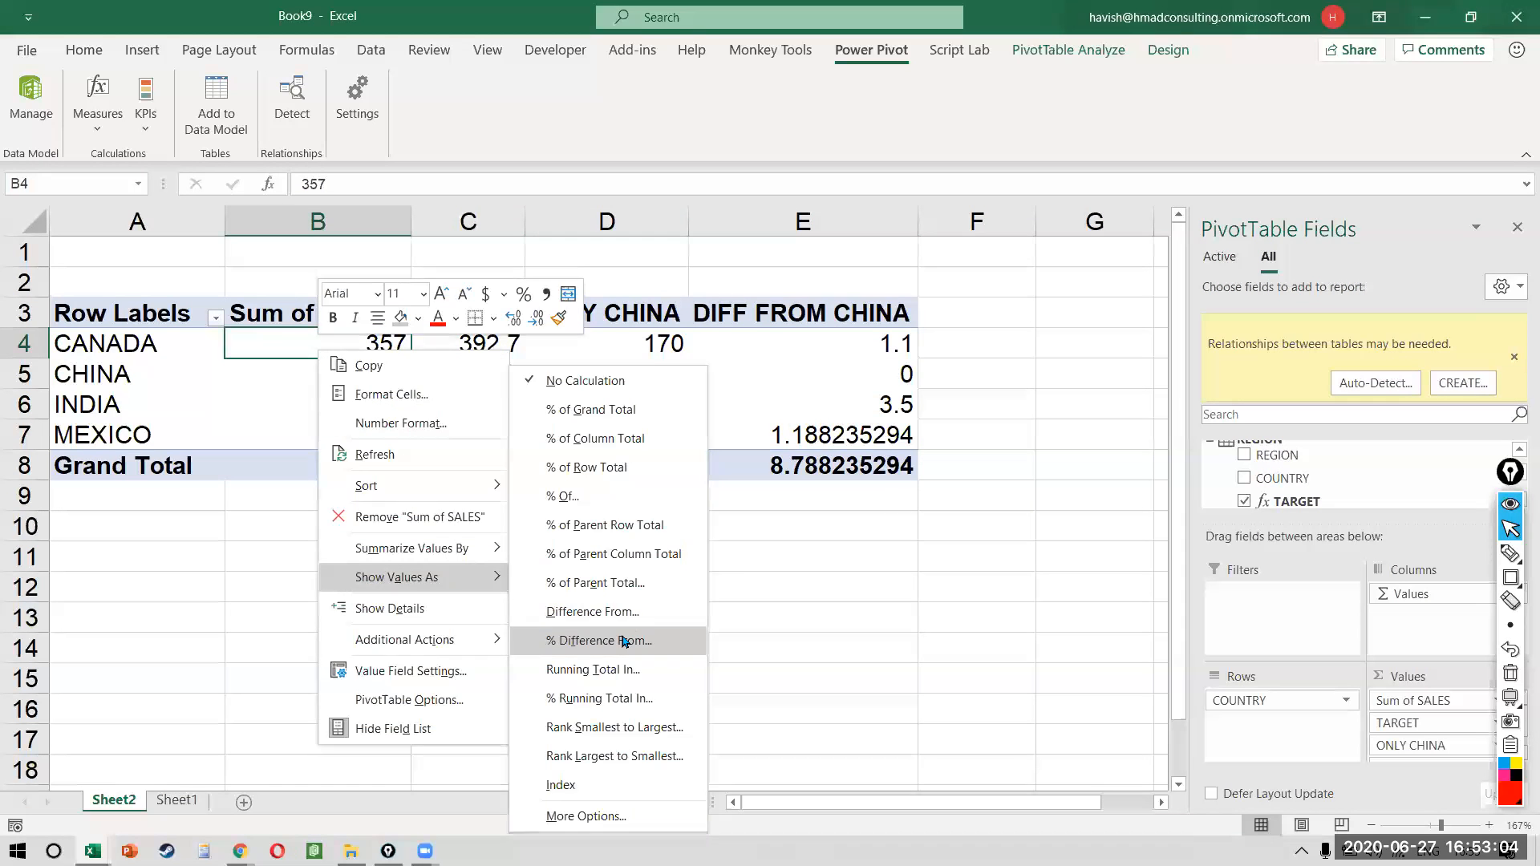
click(624, 641)
click(758, 469)
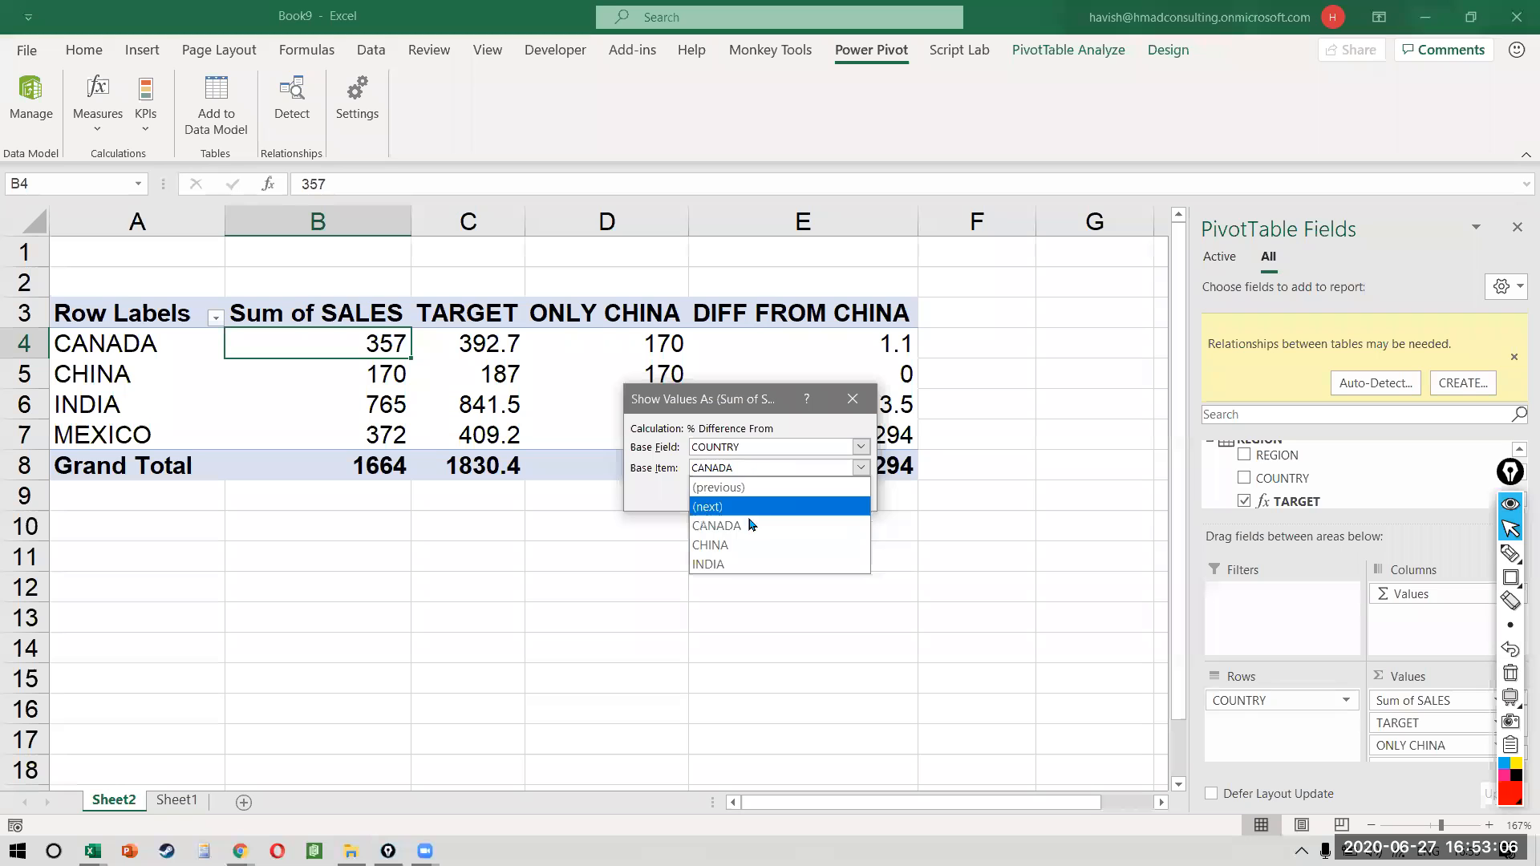
click(746, 545)
click(748, 491)
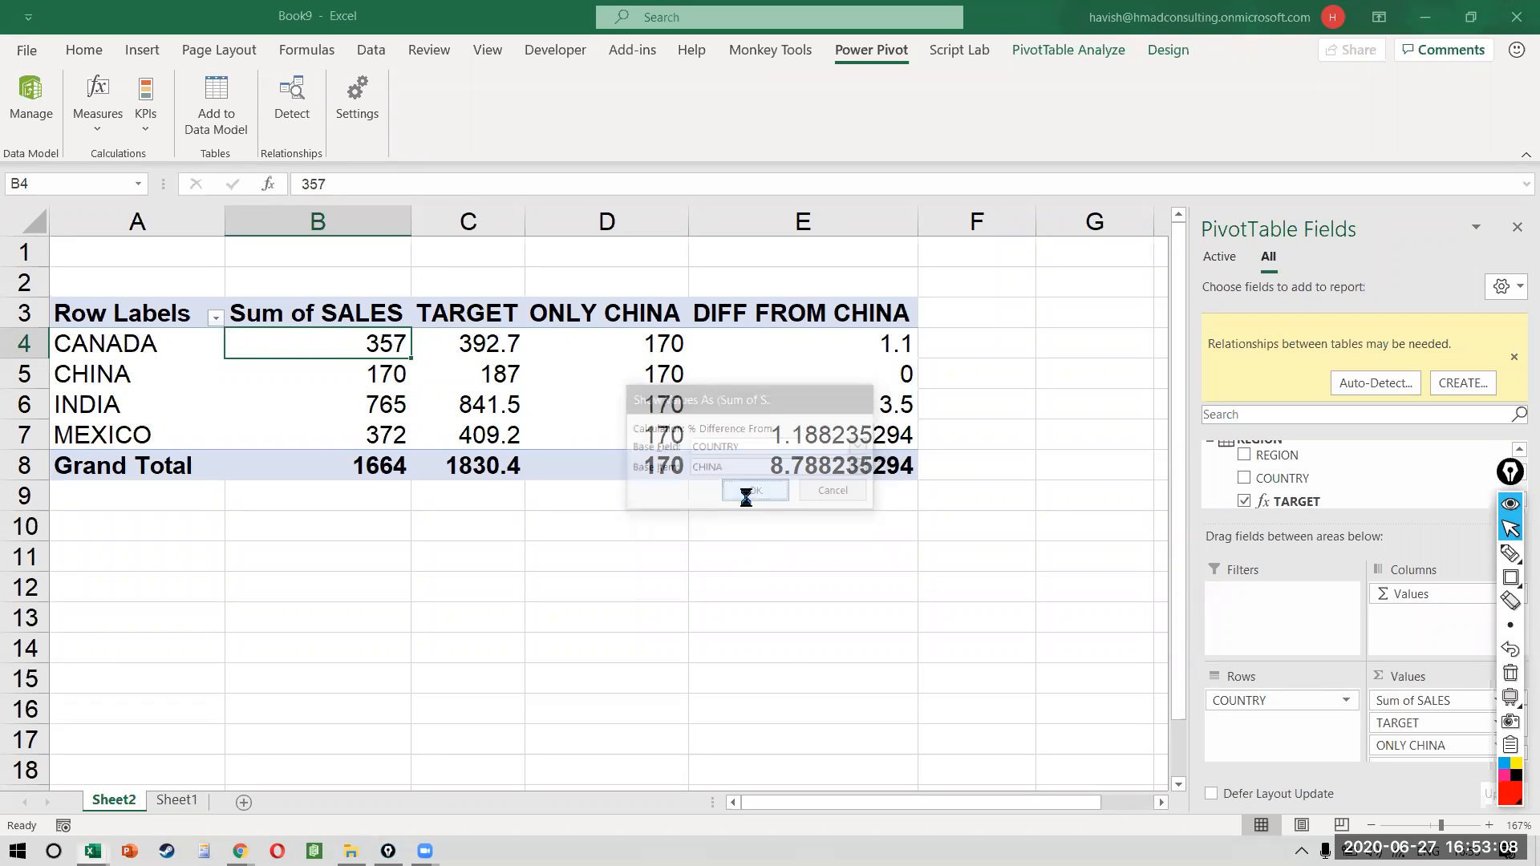
- Apply the Number format to the Sum of SALES values in B4:B7
key(Left)
key(Right)
key(shift+Down)
key(shift+Down)
key(shift+Down)
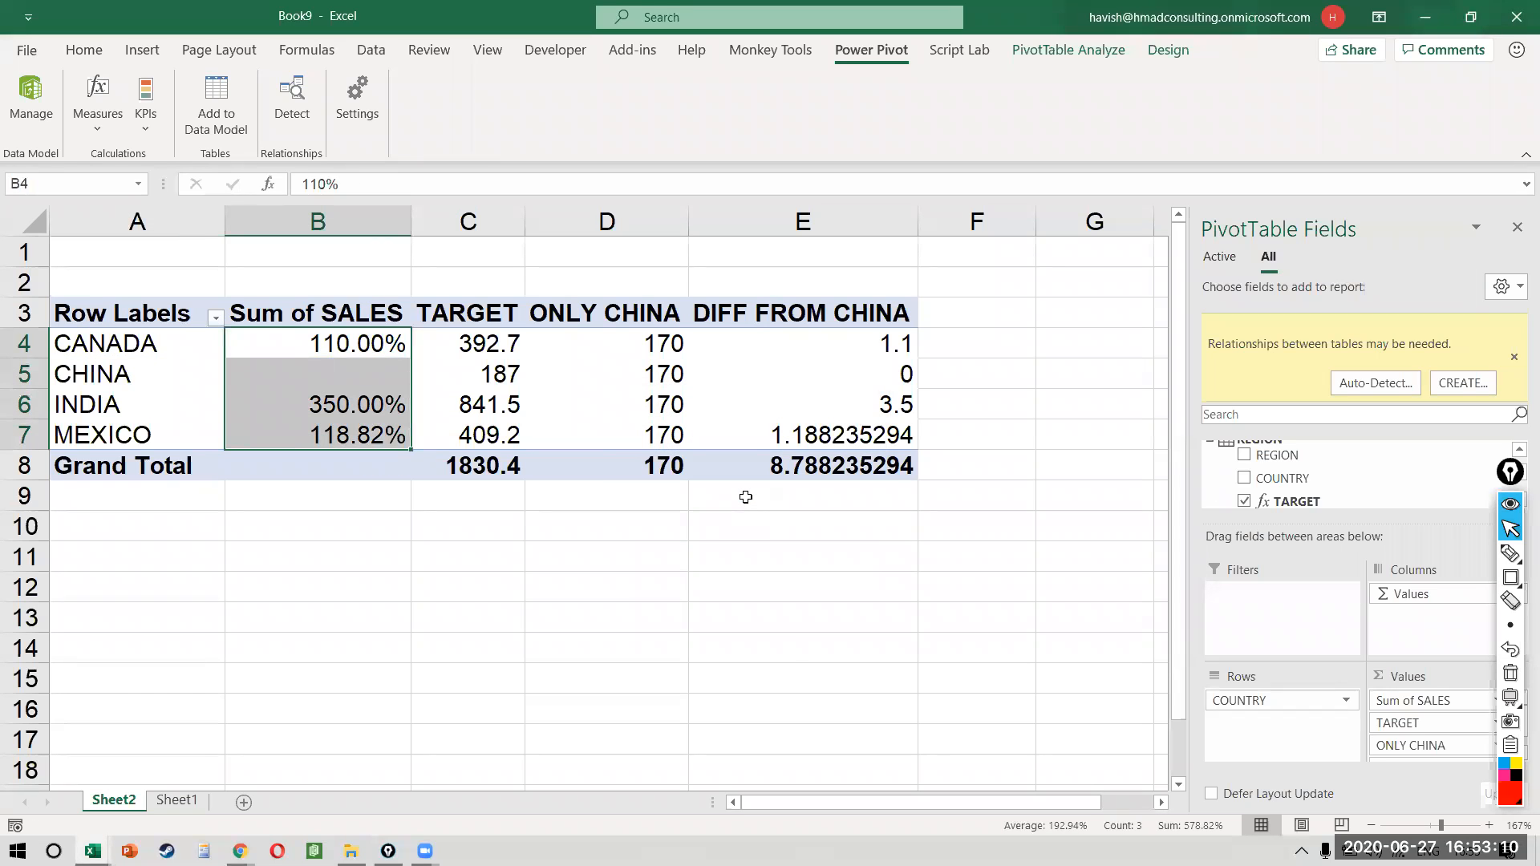
click(80, 55)
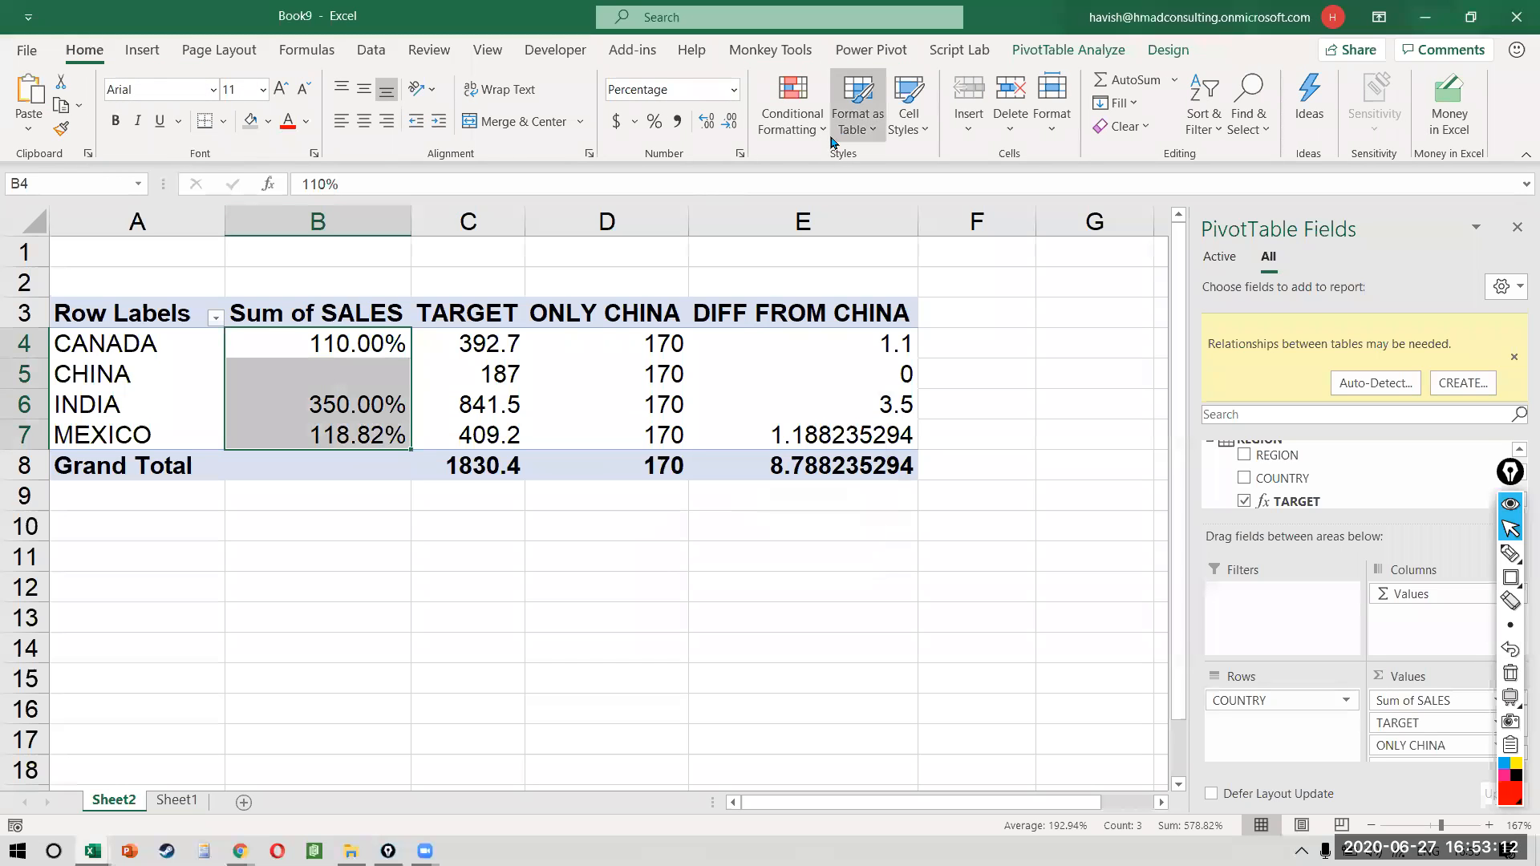
click(733, 89)
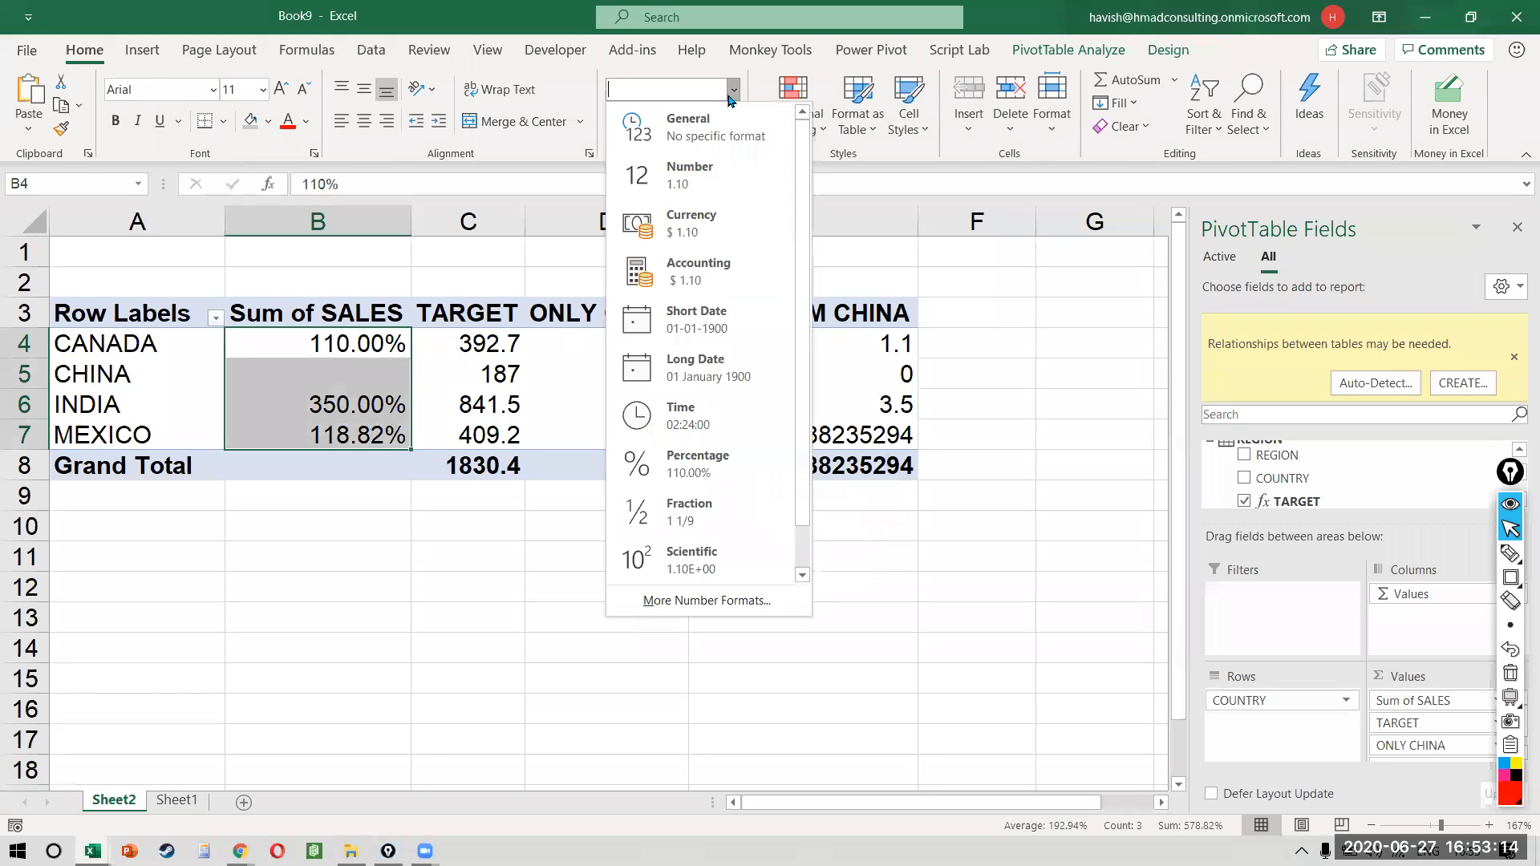
click(693, 173)
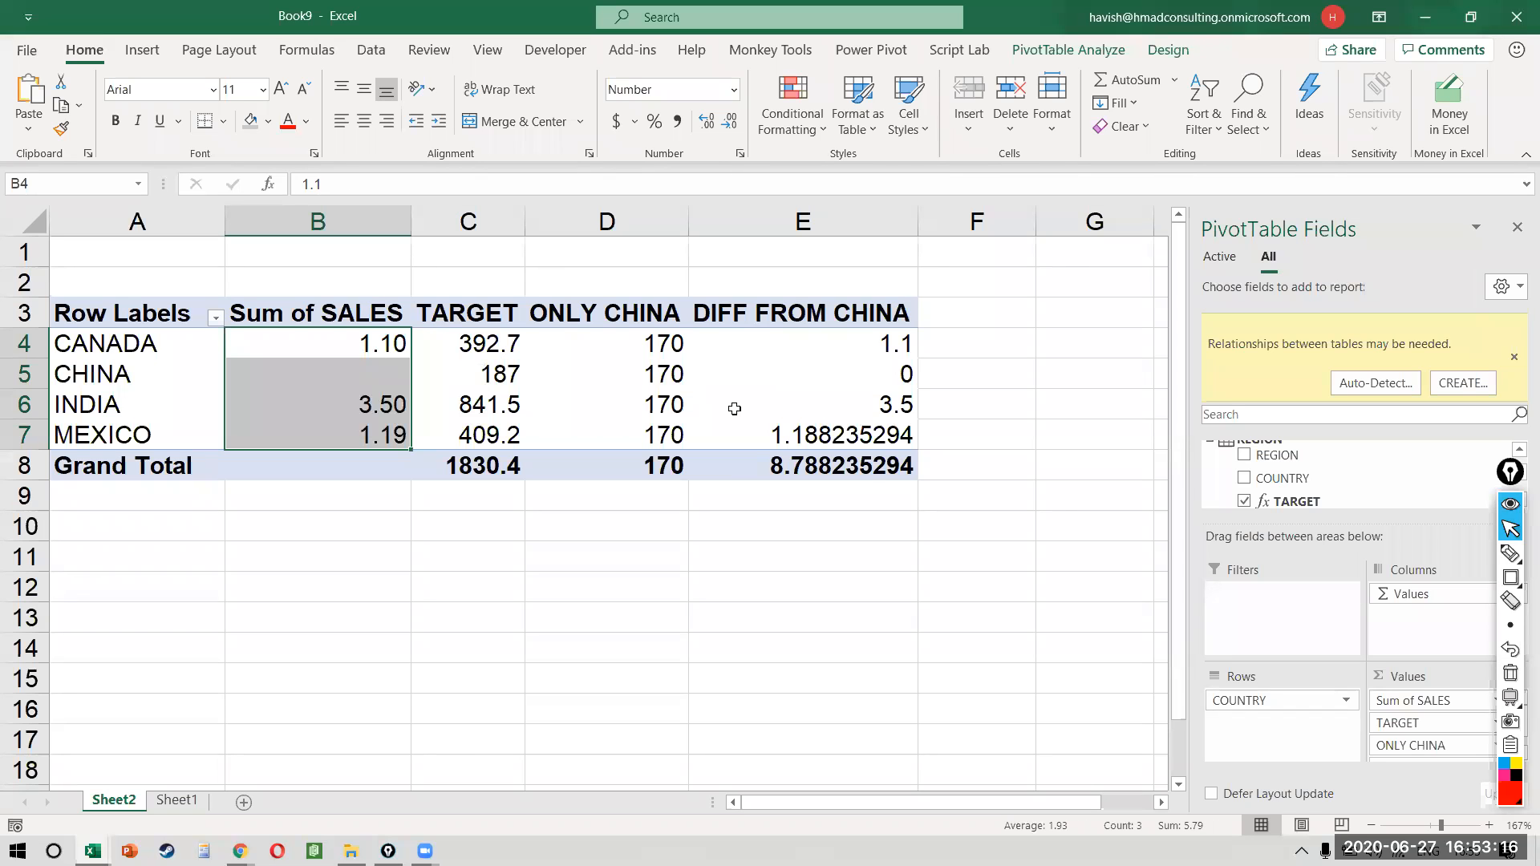
- Copy the Sum of SALES cells and paste only their formats onto the DIFF FROM CHINA values starting at E4
key(ctrl+c)
key(Right)
key(Right)
key(Right)
key(ctrl+alt+v)
key(t)
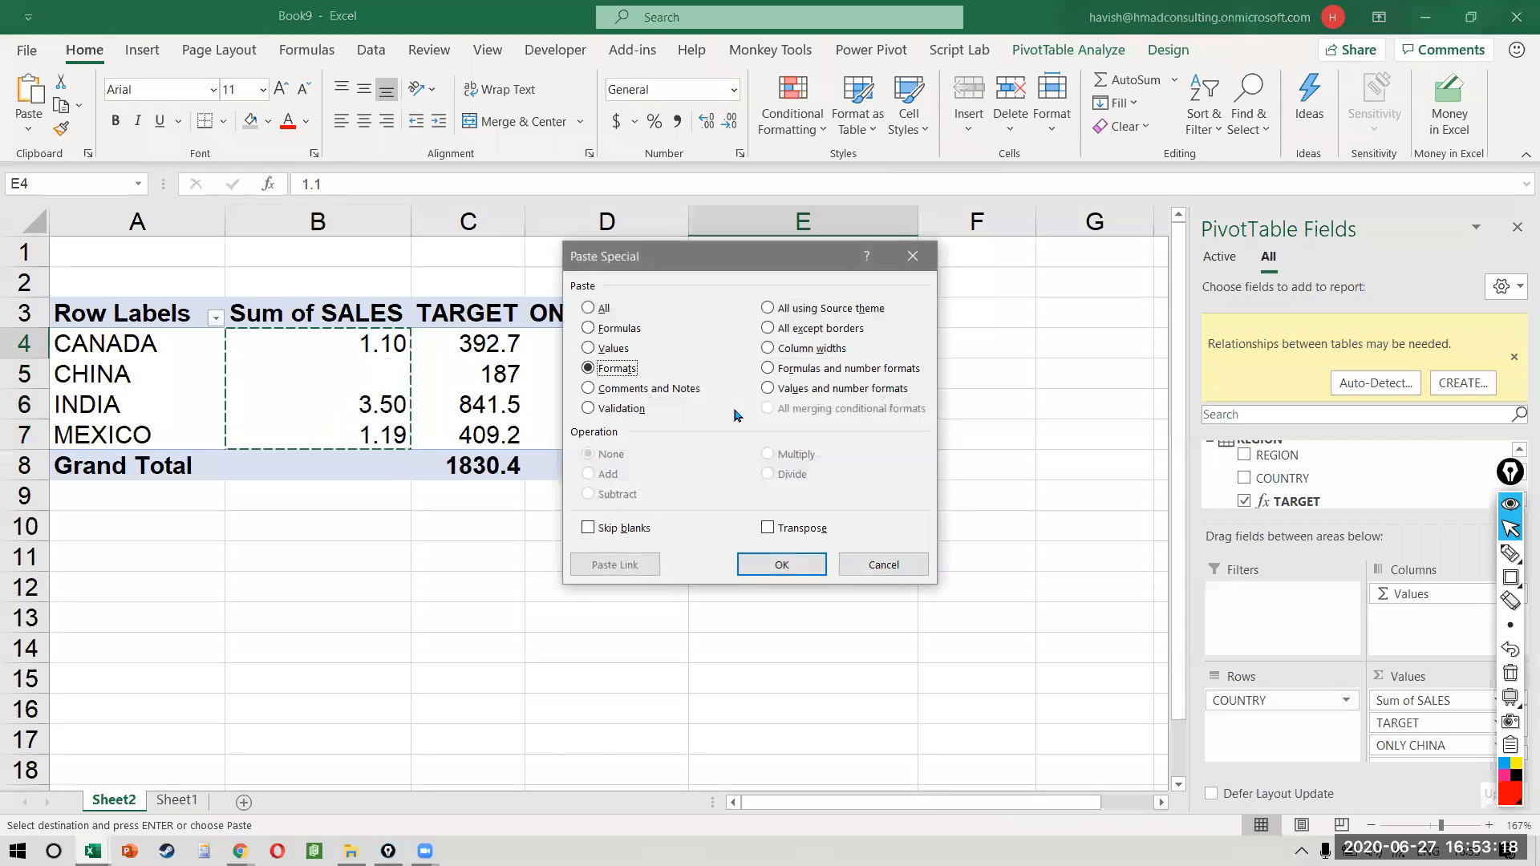
key(Return)
- Format the Sum of SALES values in B4:B7 and the DIFF FROM CHINA values in E4:E7 as whole percentages
drag(384, 347, 361, 437)
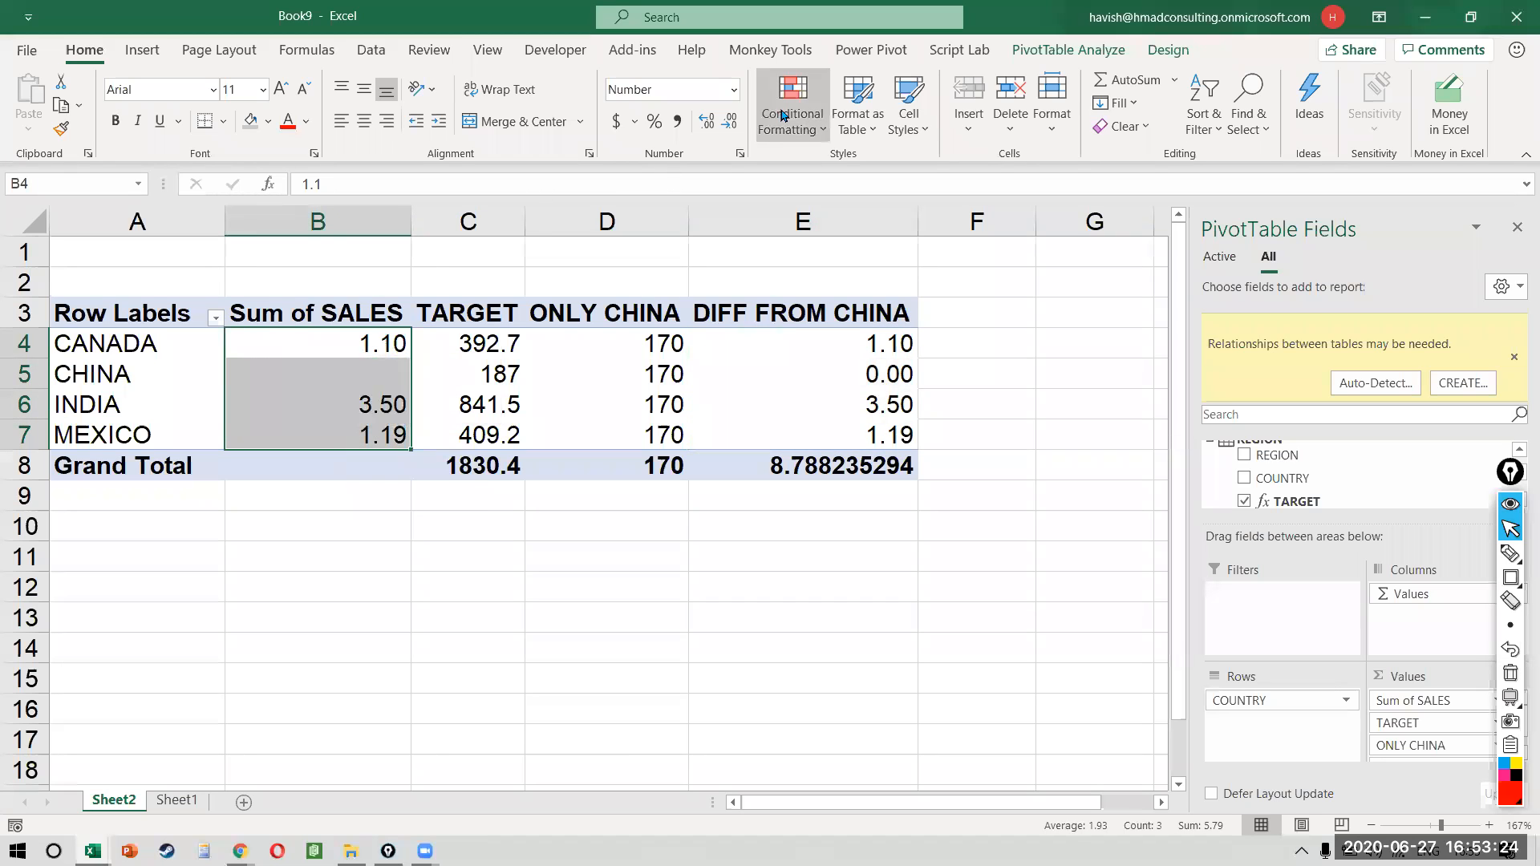
click(653, 121)
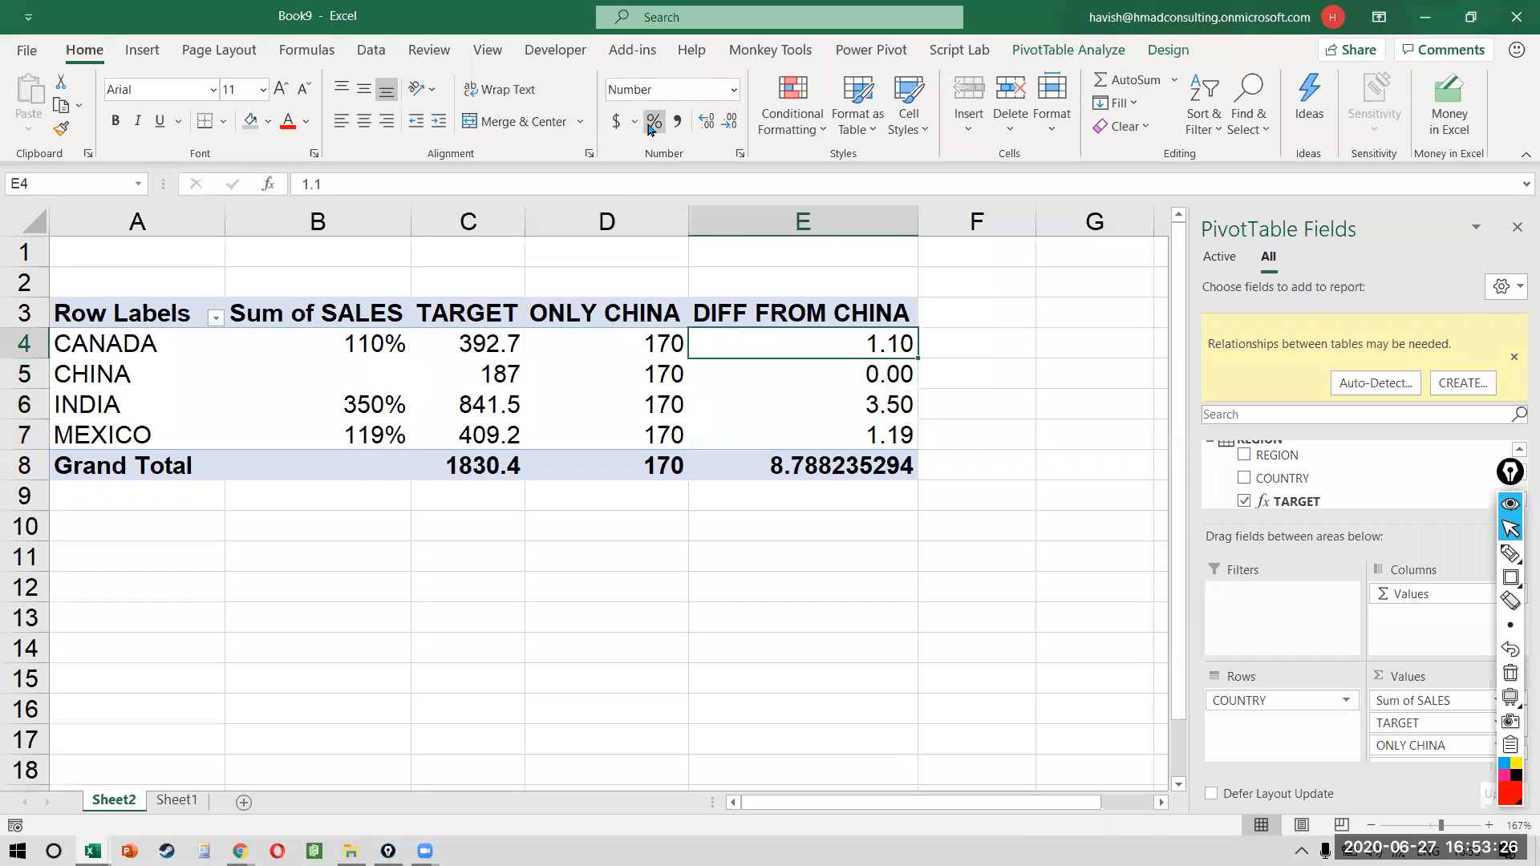
key(shift+Down)
key(shift+Down)
key(shift+Down)
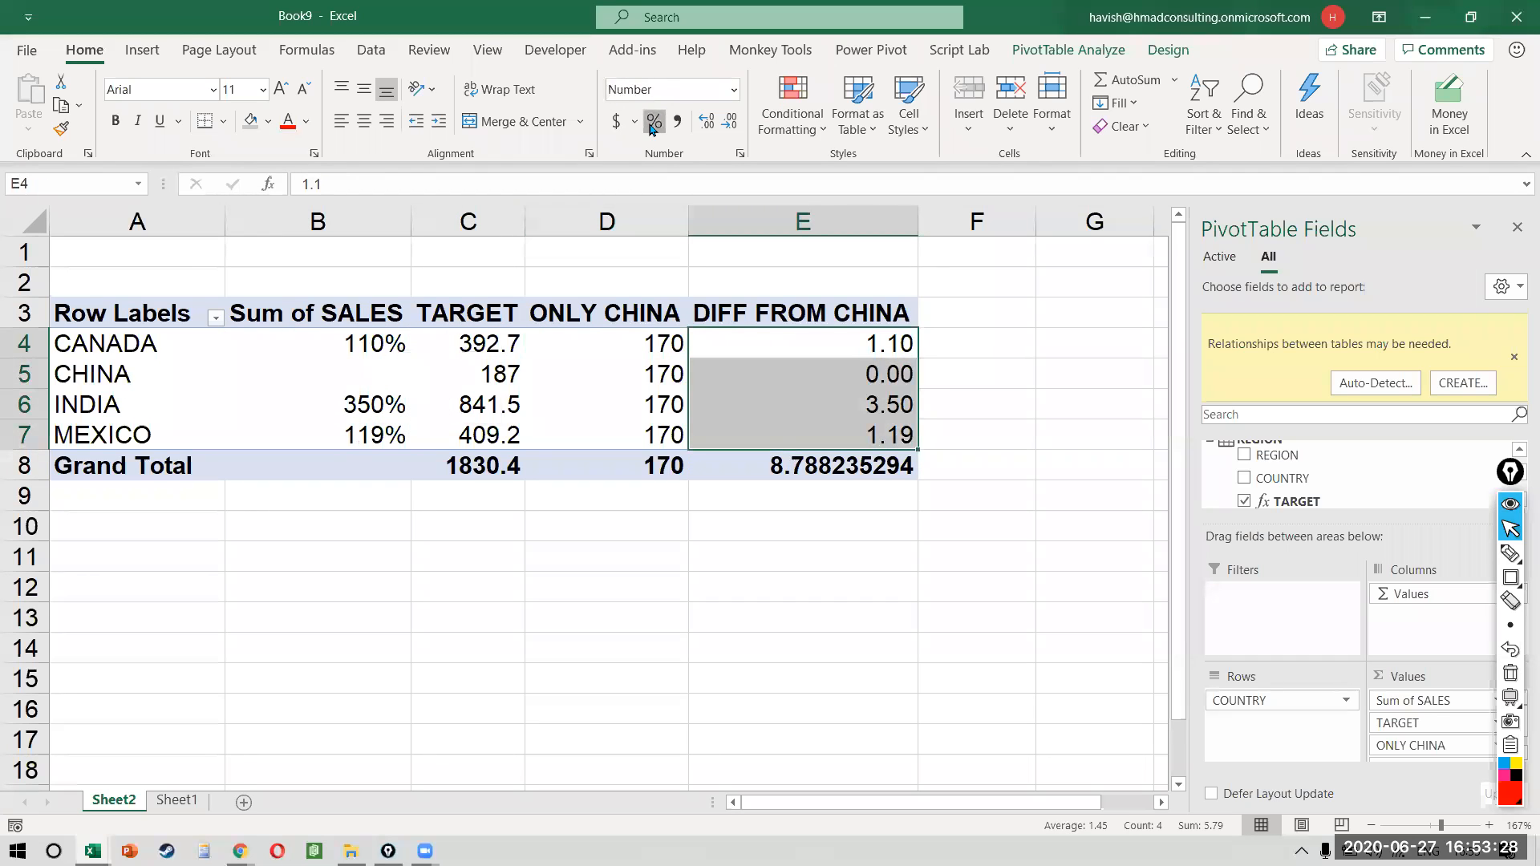
click(651, 124)
- Select B4:B7 and check which Show Values As calculation is applied to Sum of SALES, without changing it
key(Left)
key(shift+Down)
key(Left)
key(Left)
key(shift+Down)
key(shift+Down)
key(shift+Down)
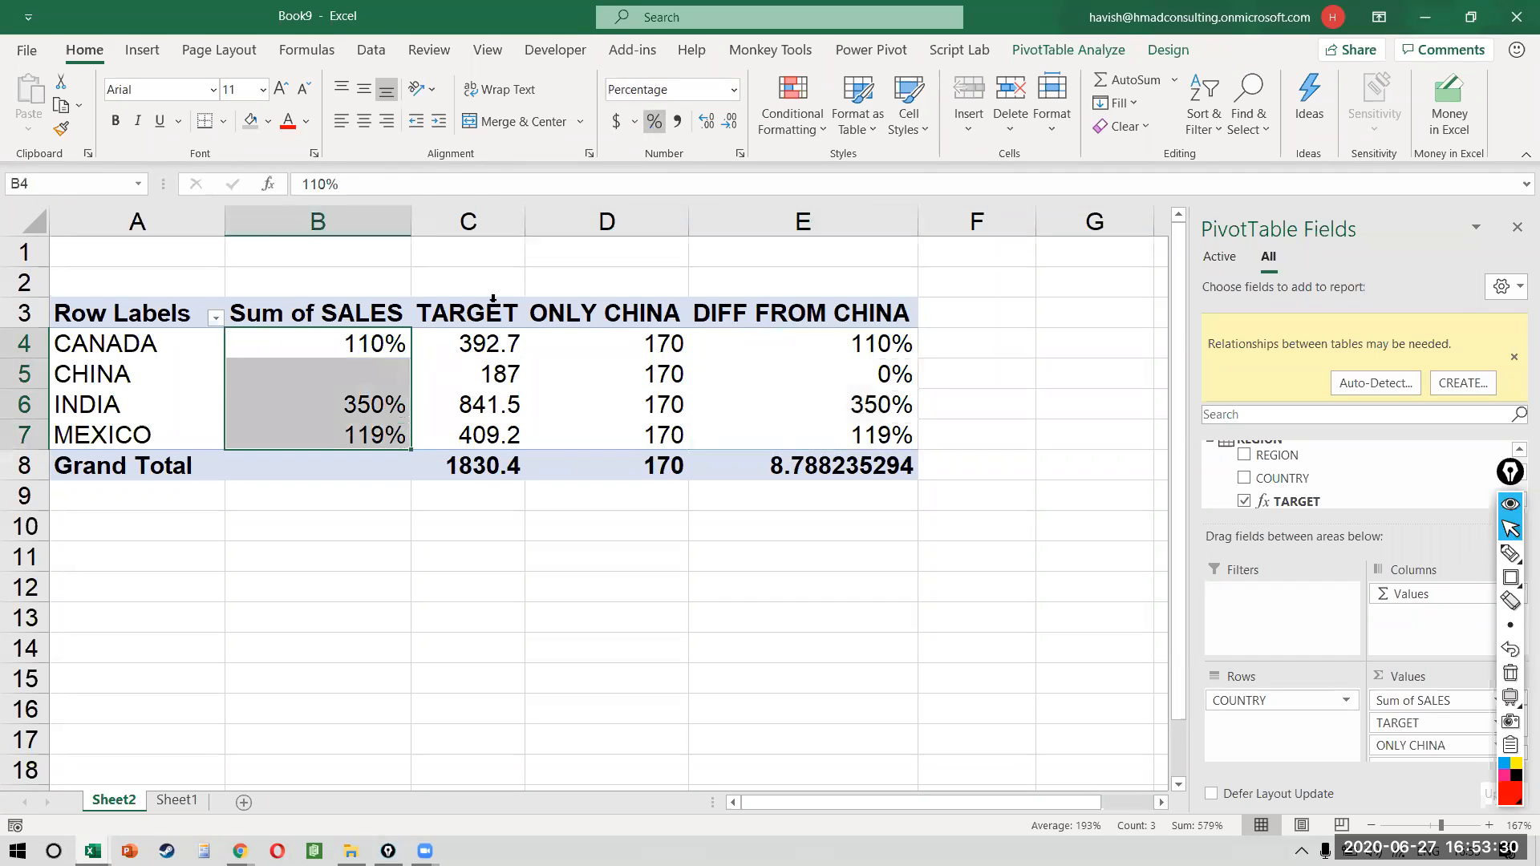
right_click(391, 347)
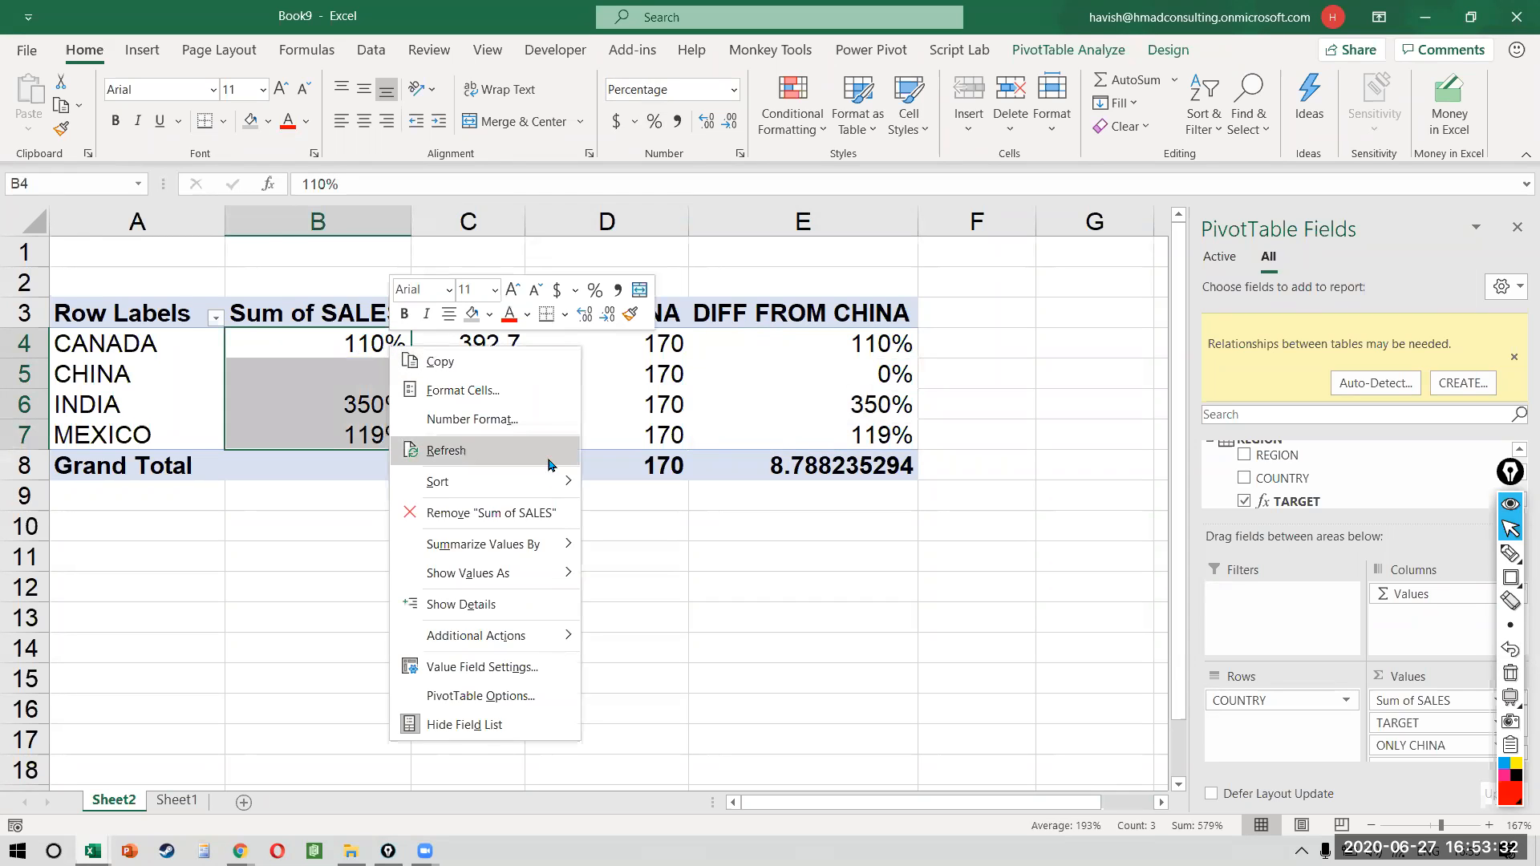
mouse_move(547, 574)
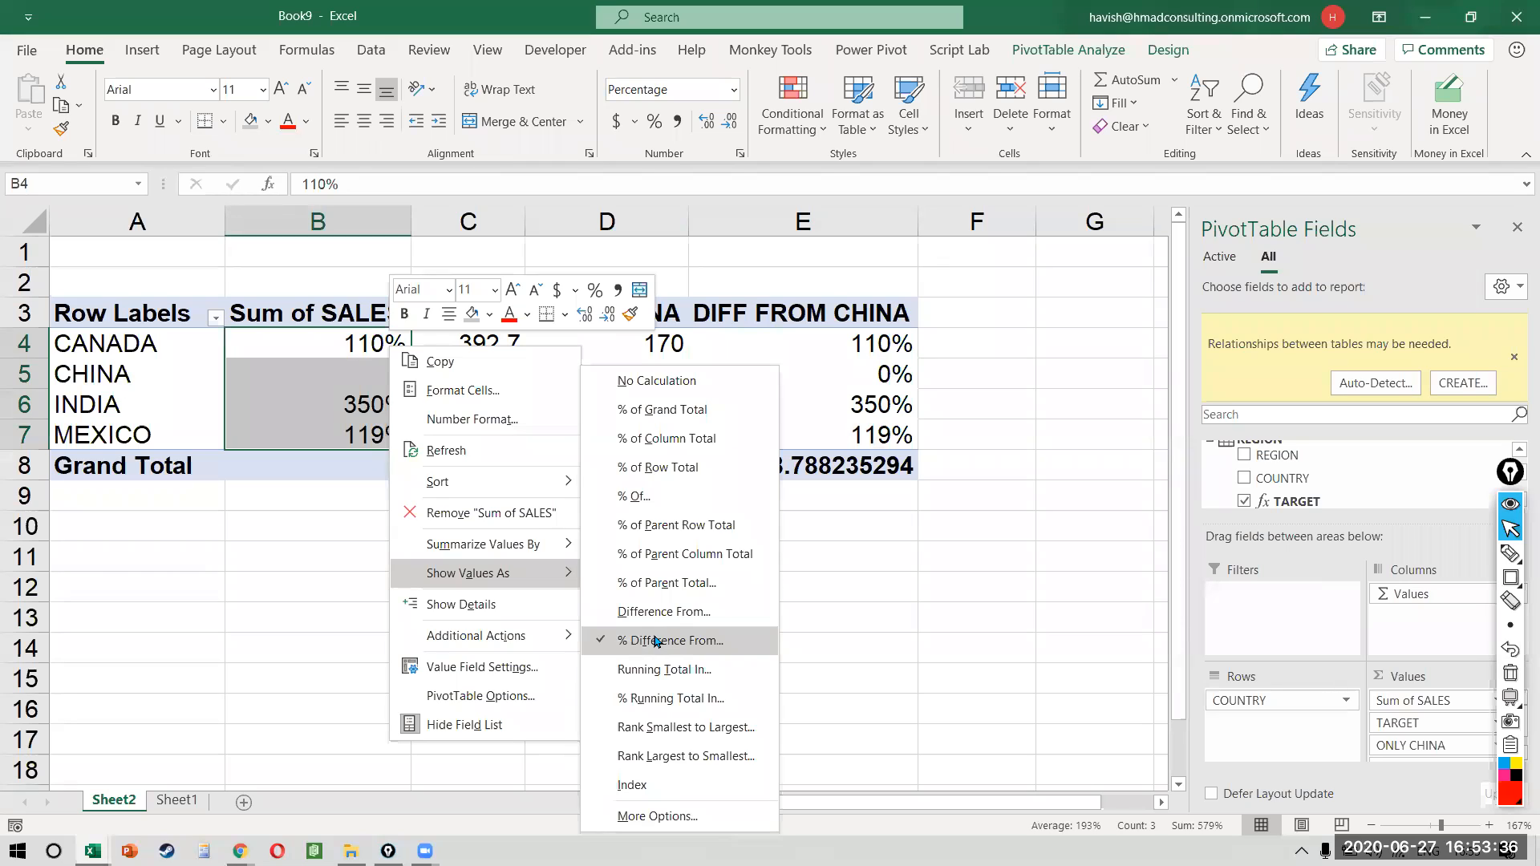
key(Escape)
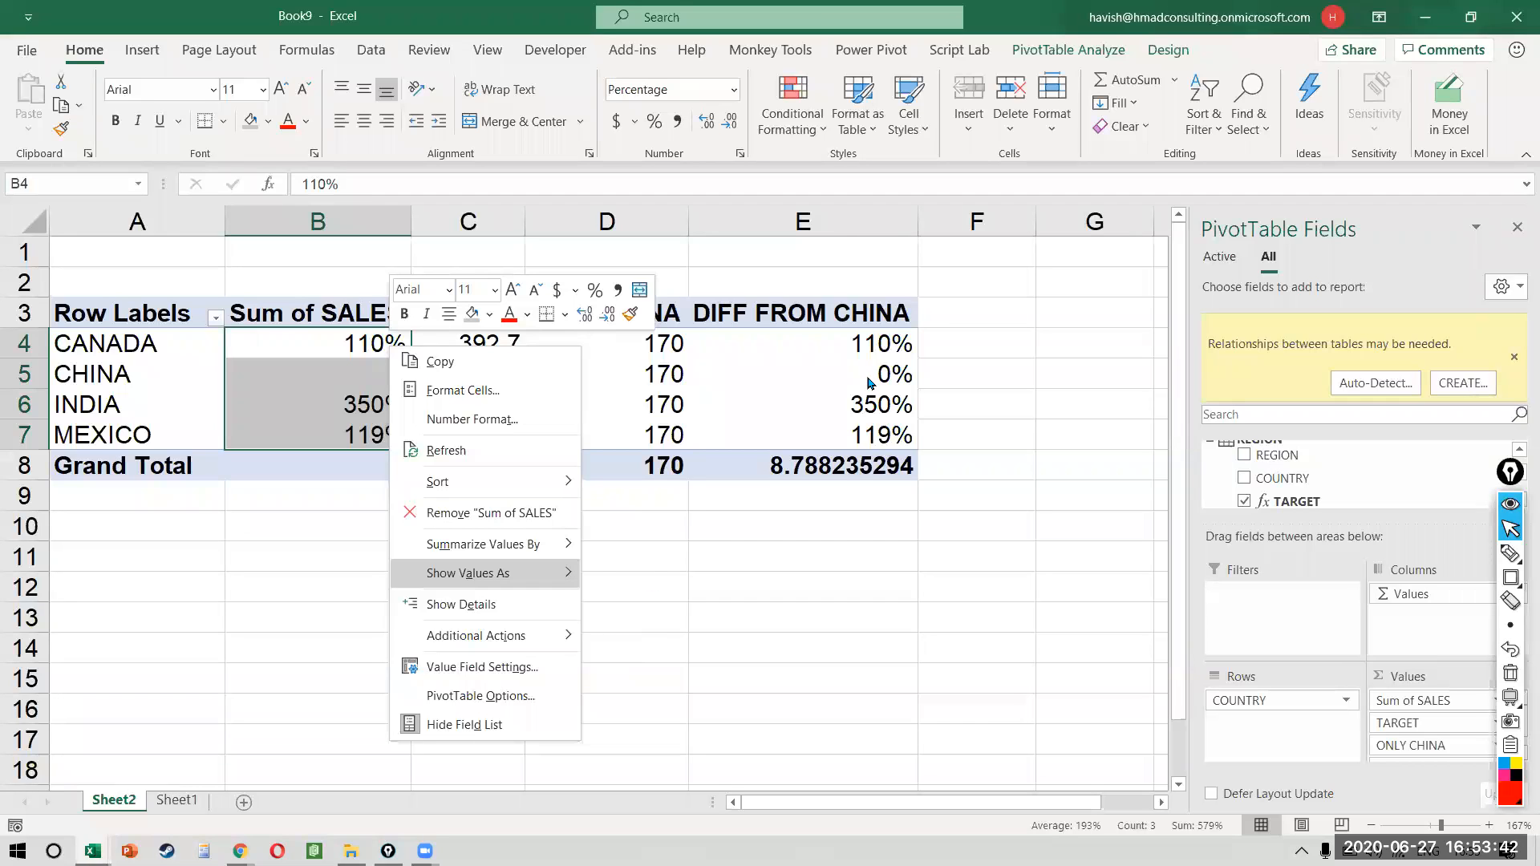
key(Escape)
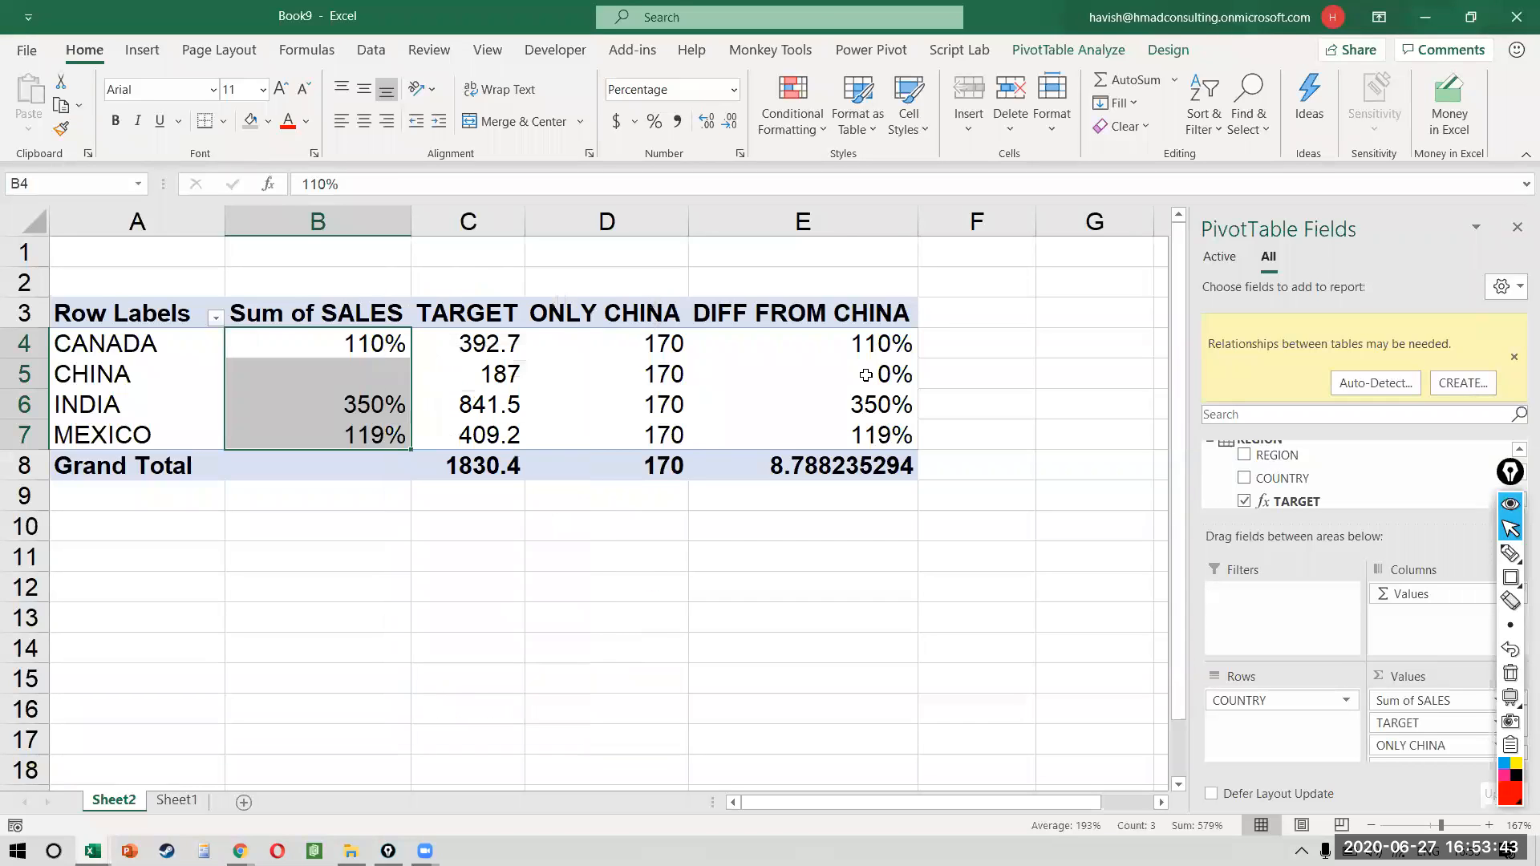
- Open the list of Power Pivot measures, review the formula behind DIFF FROM CHINA, and close the list
click(834, 334)
click(871, 50)
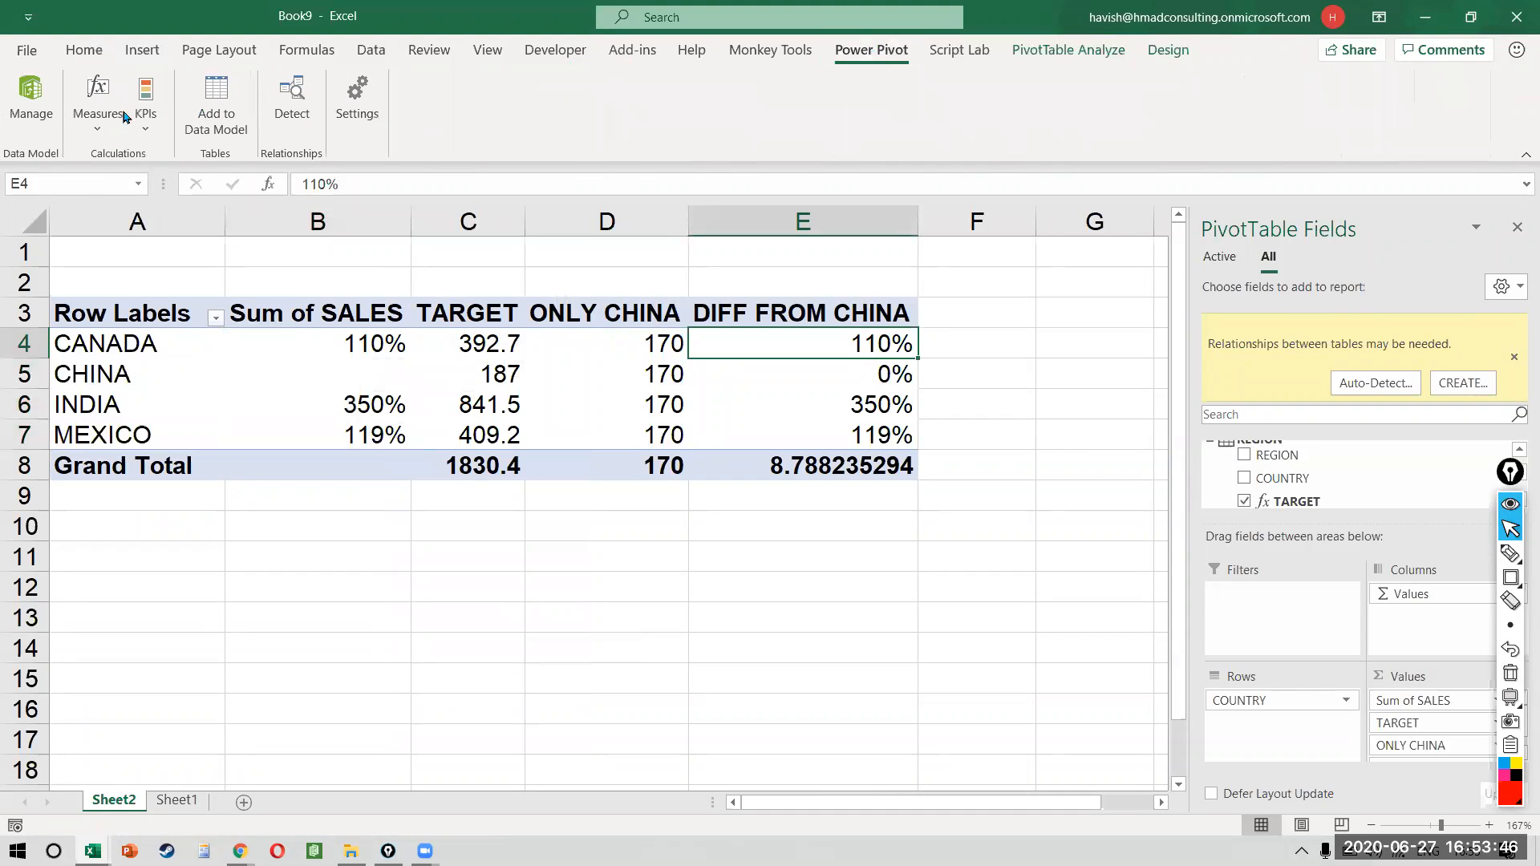
click(98, 116)
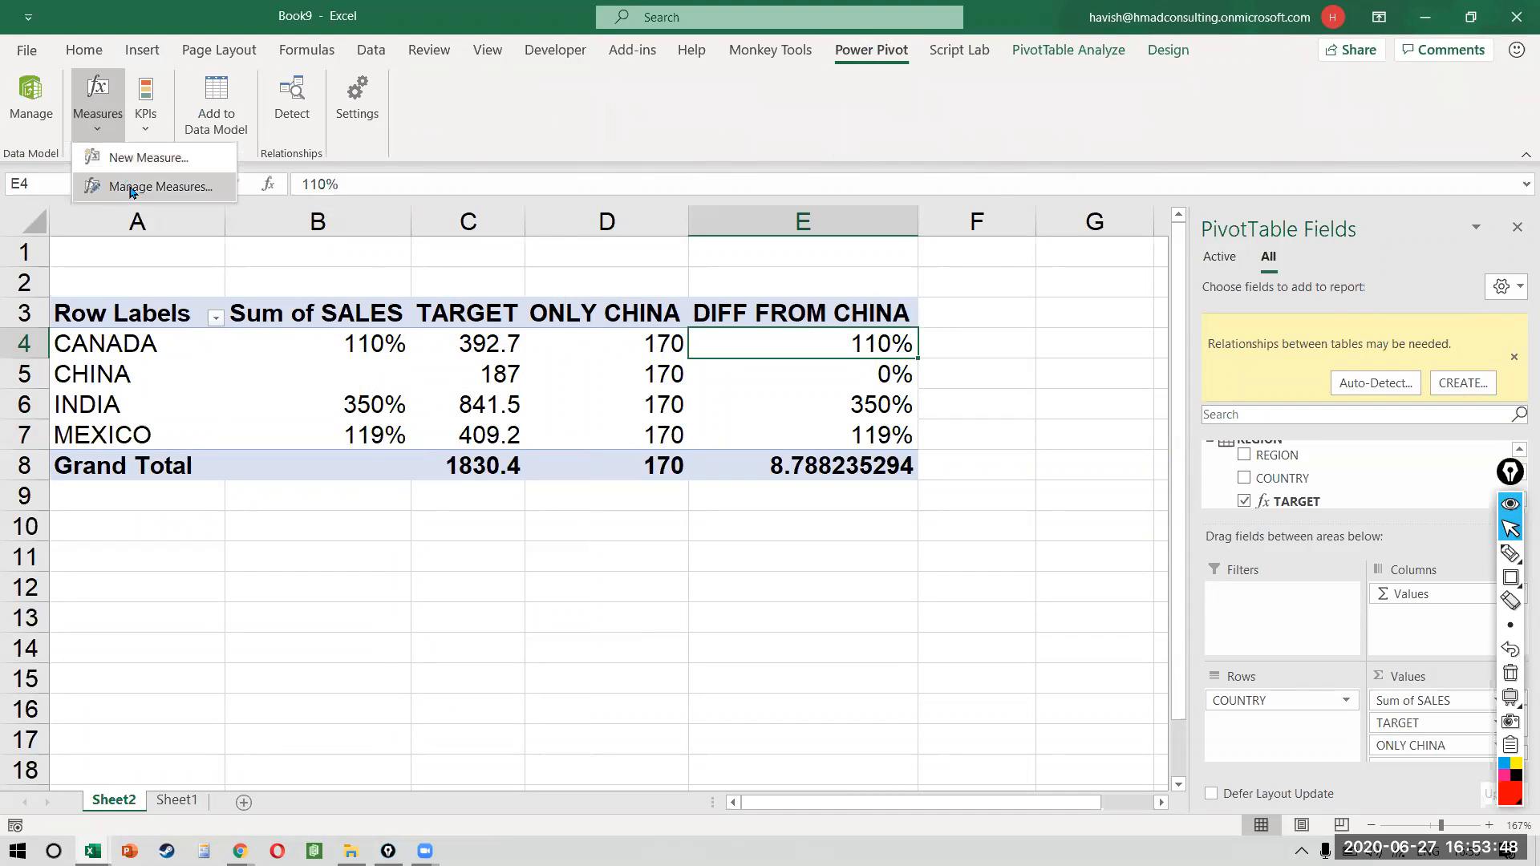
click(131, 187)
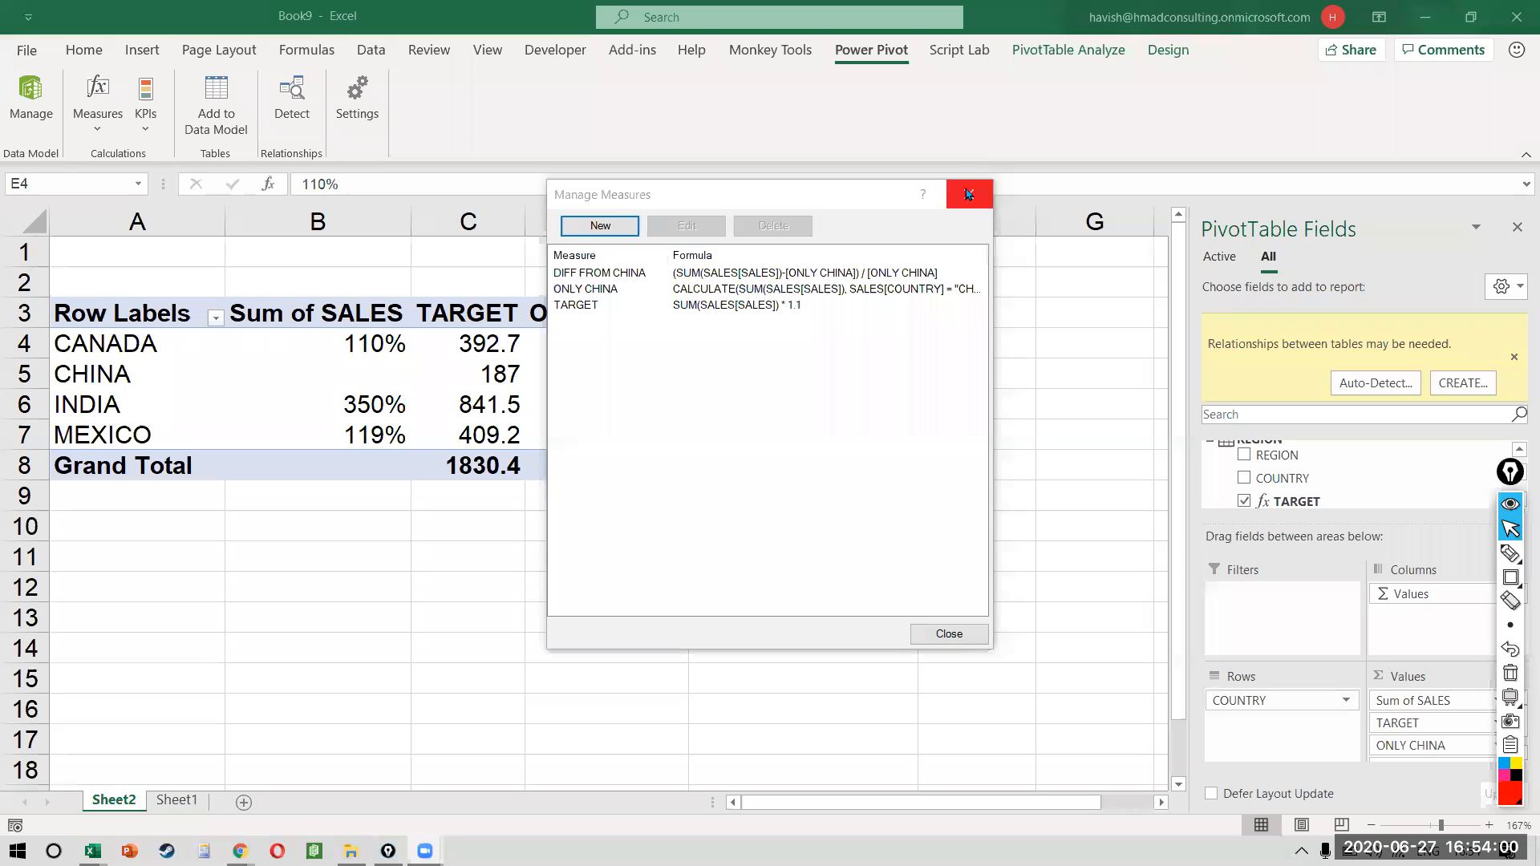
click(1326, 1)
mouse_move(717, 346)
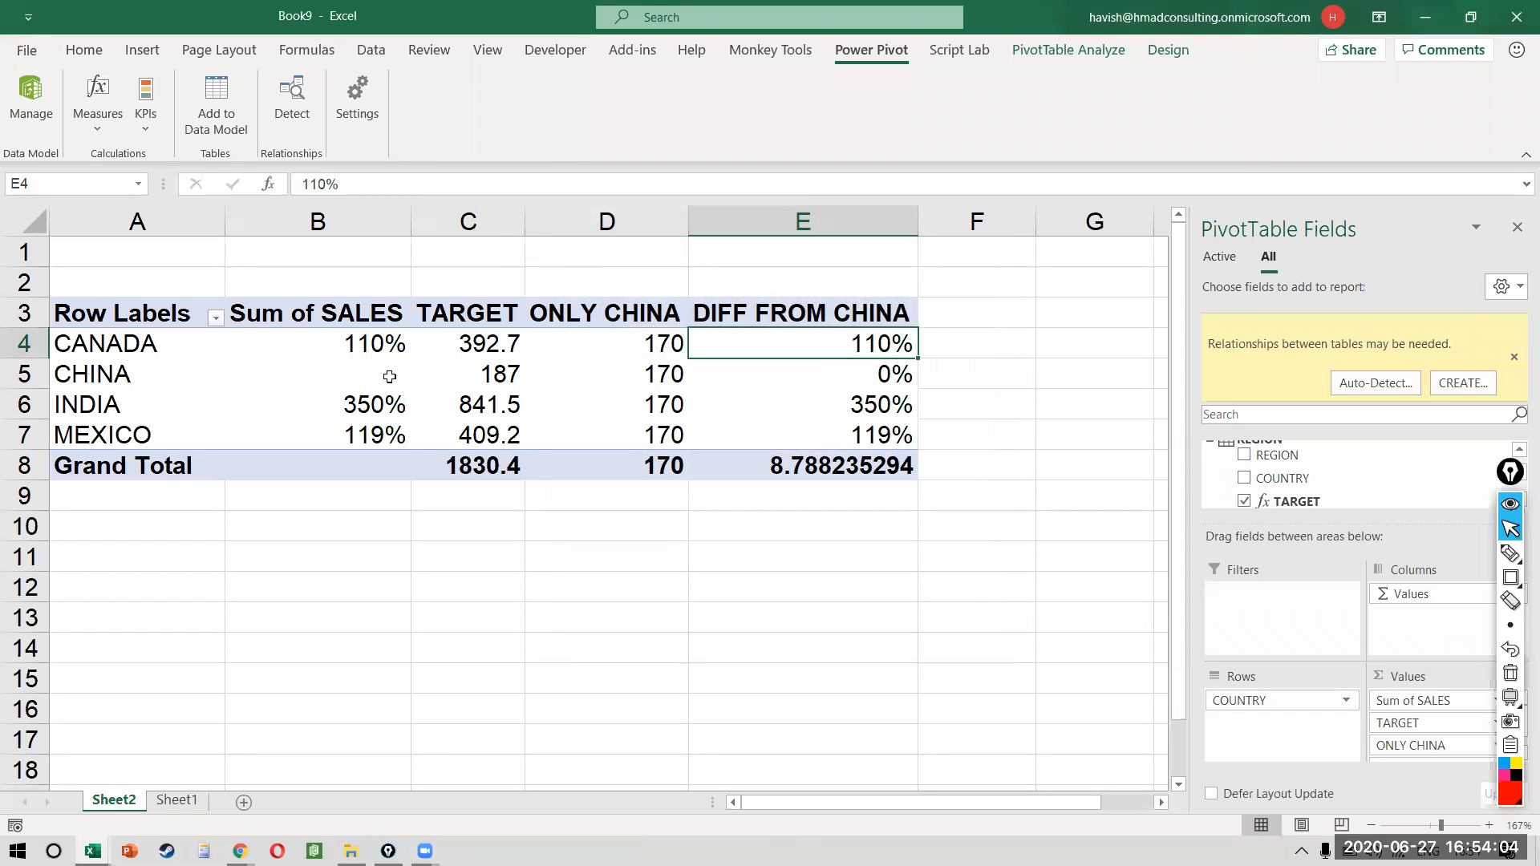
- Examine the built-in Show Values As calculations offered for Sum of SALES at cell B4, leaving the setting as it is
right_click(347, 350)
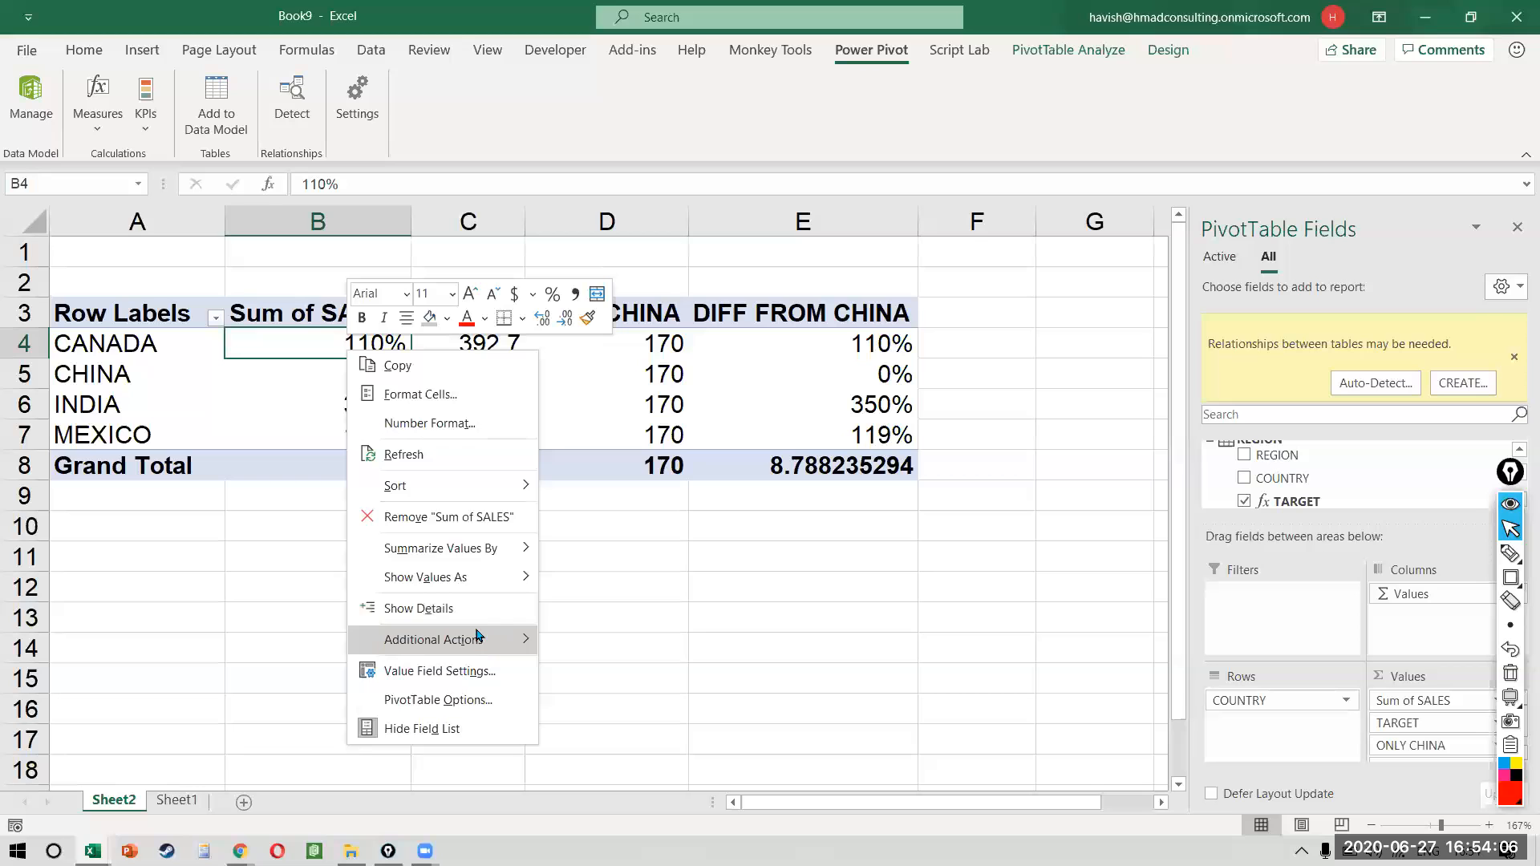
mouse_move(499, 586)
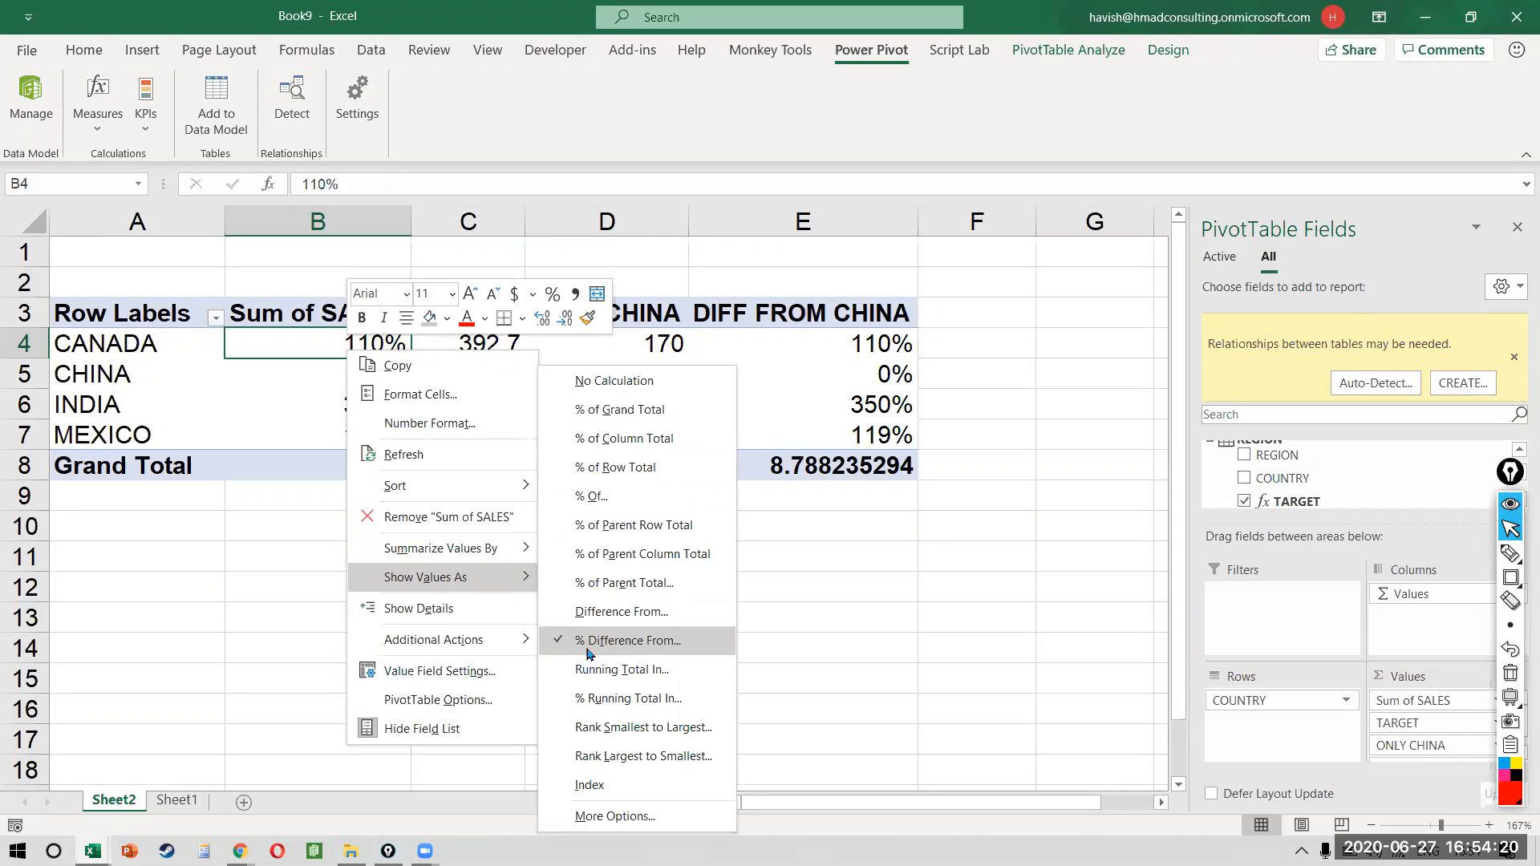
key(Escape)
key(Escape)
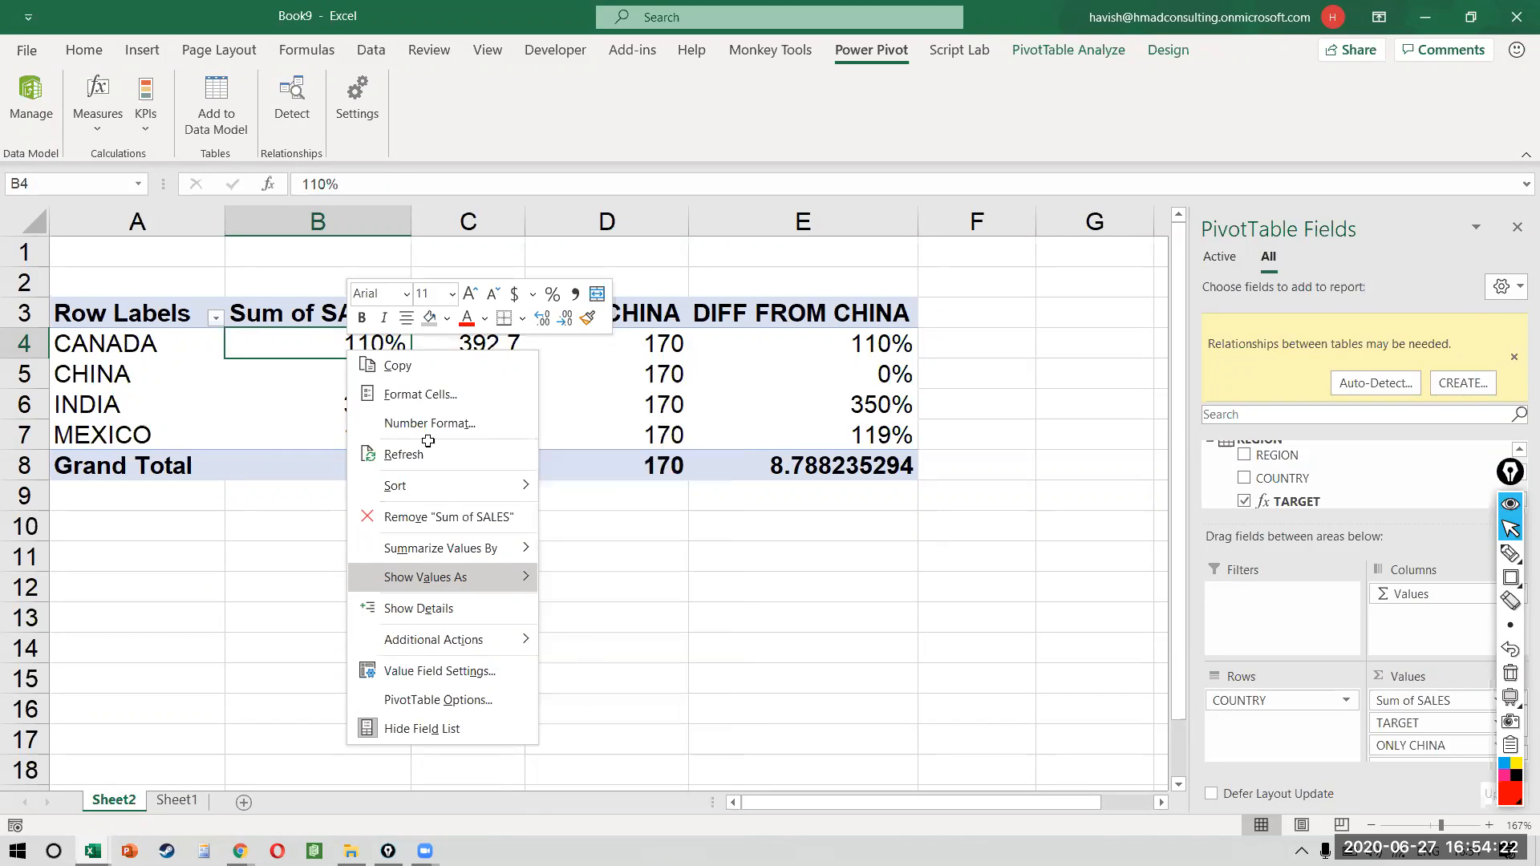
mouse_move(492, 576)
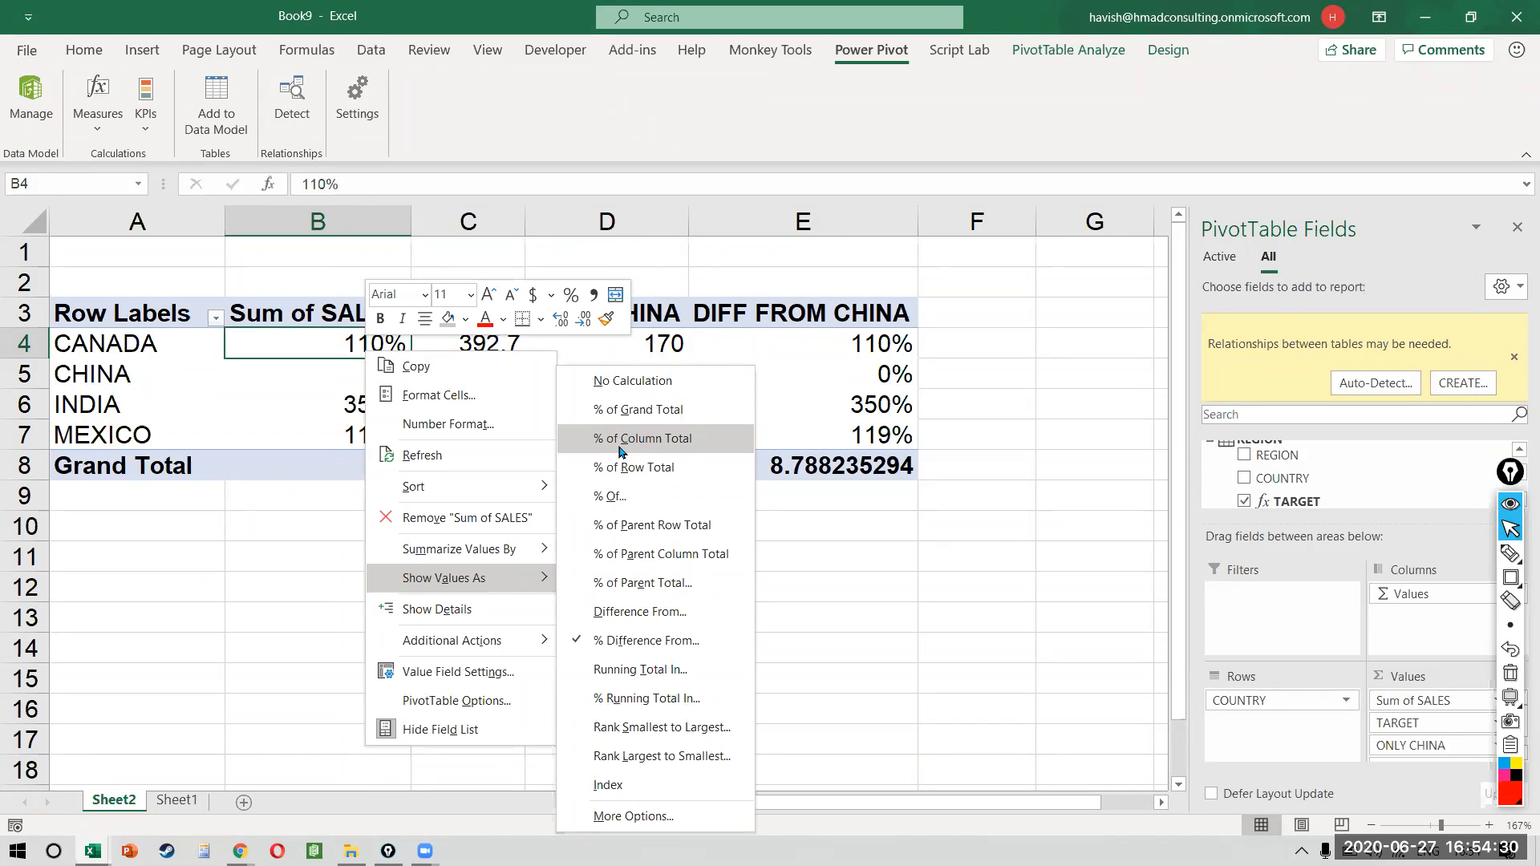
key(Escape)
key(Escape)
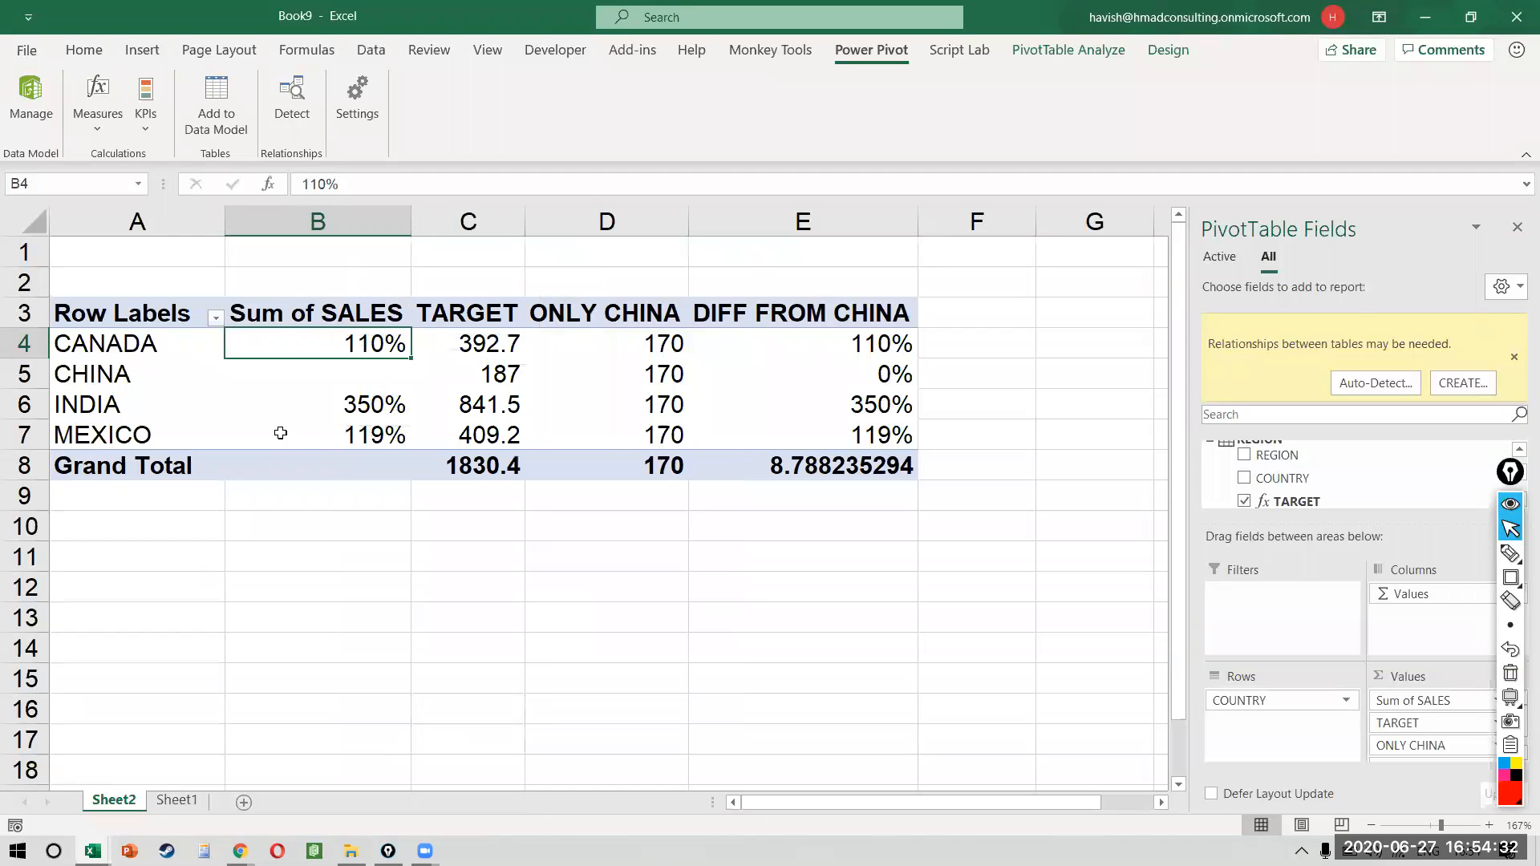
right_click(254, 331)
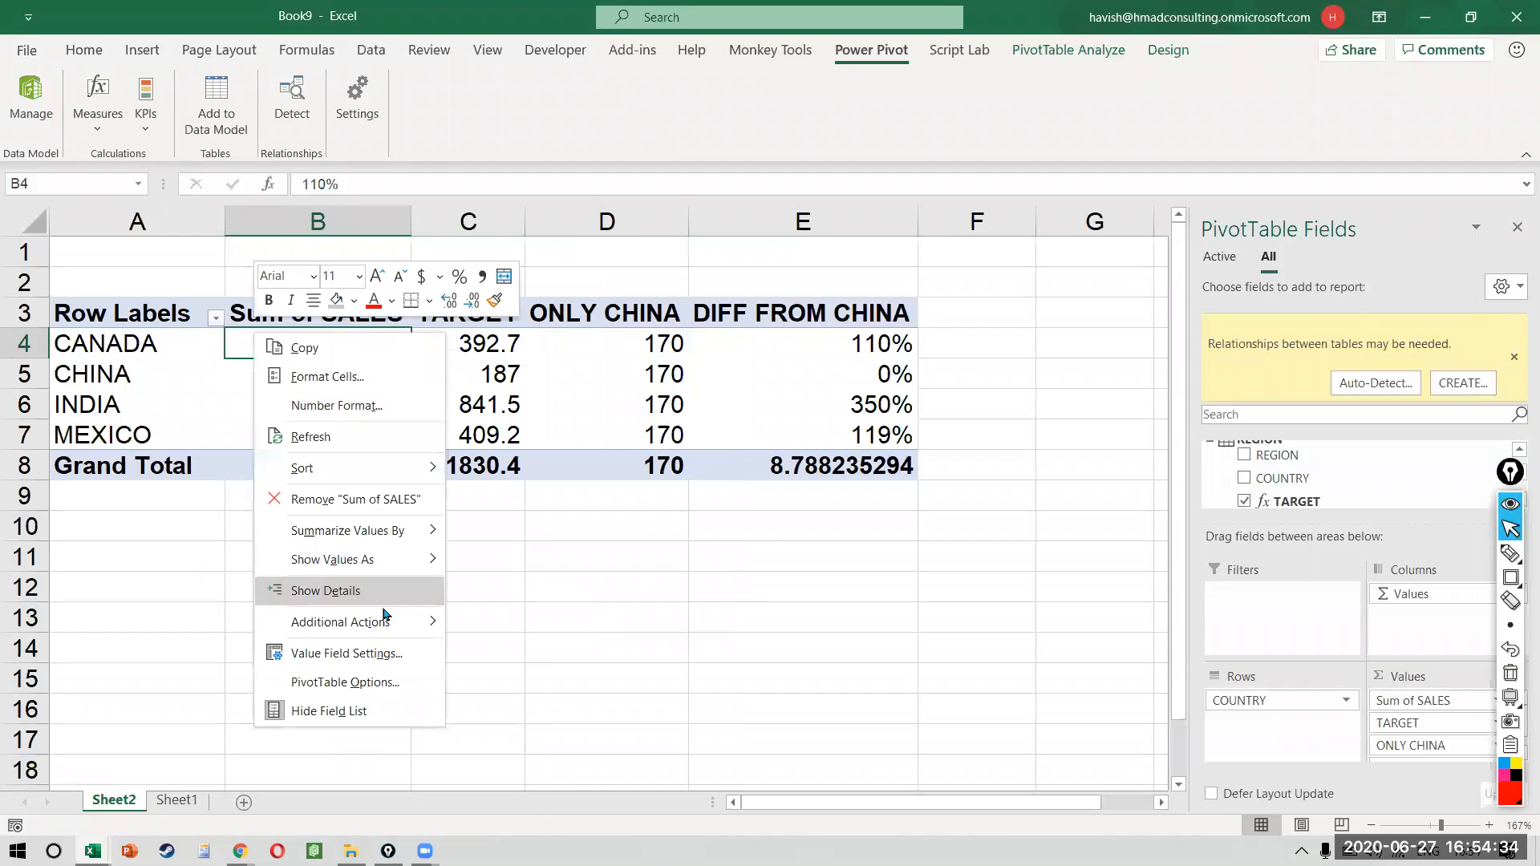
mouse_move(384, 560)
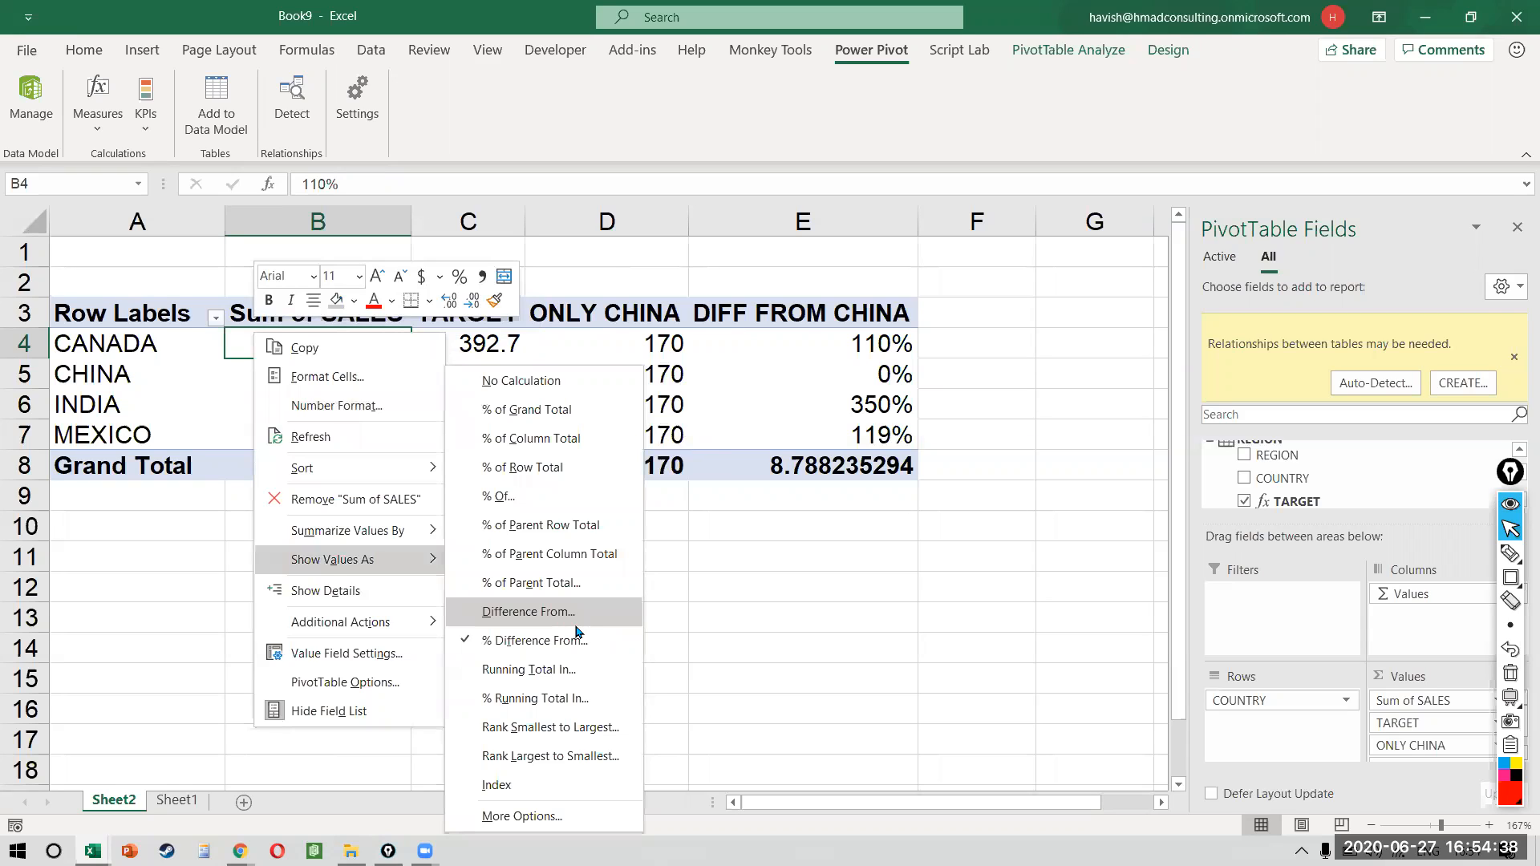
key(Escape)
key(Escape)
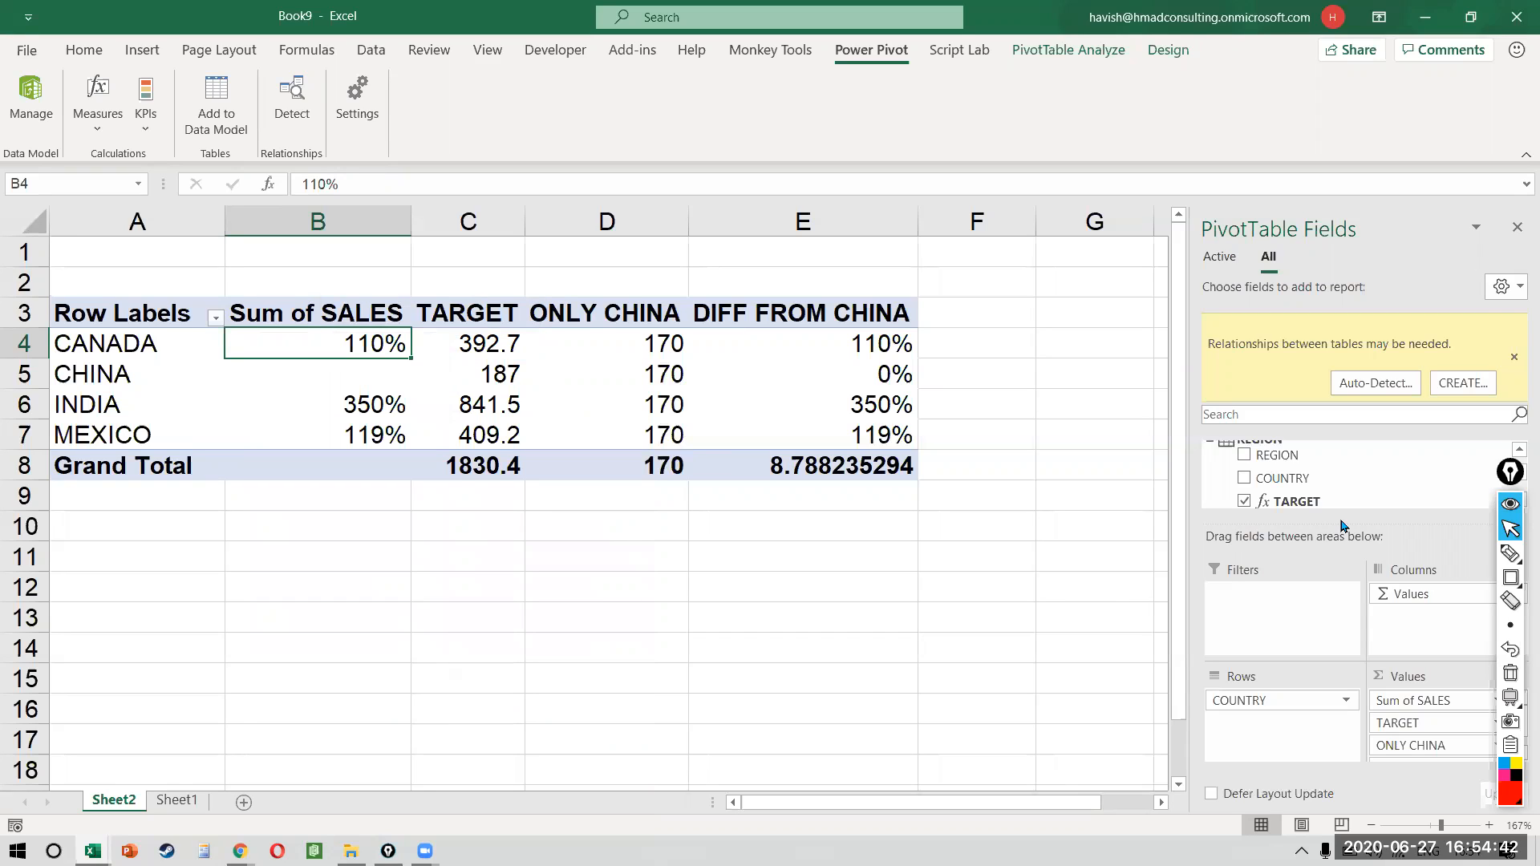
key(ctrl+n)
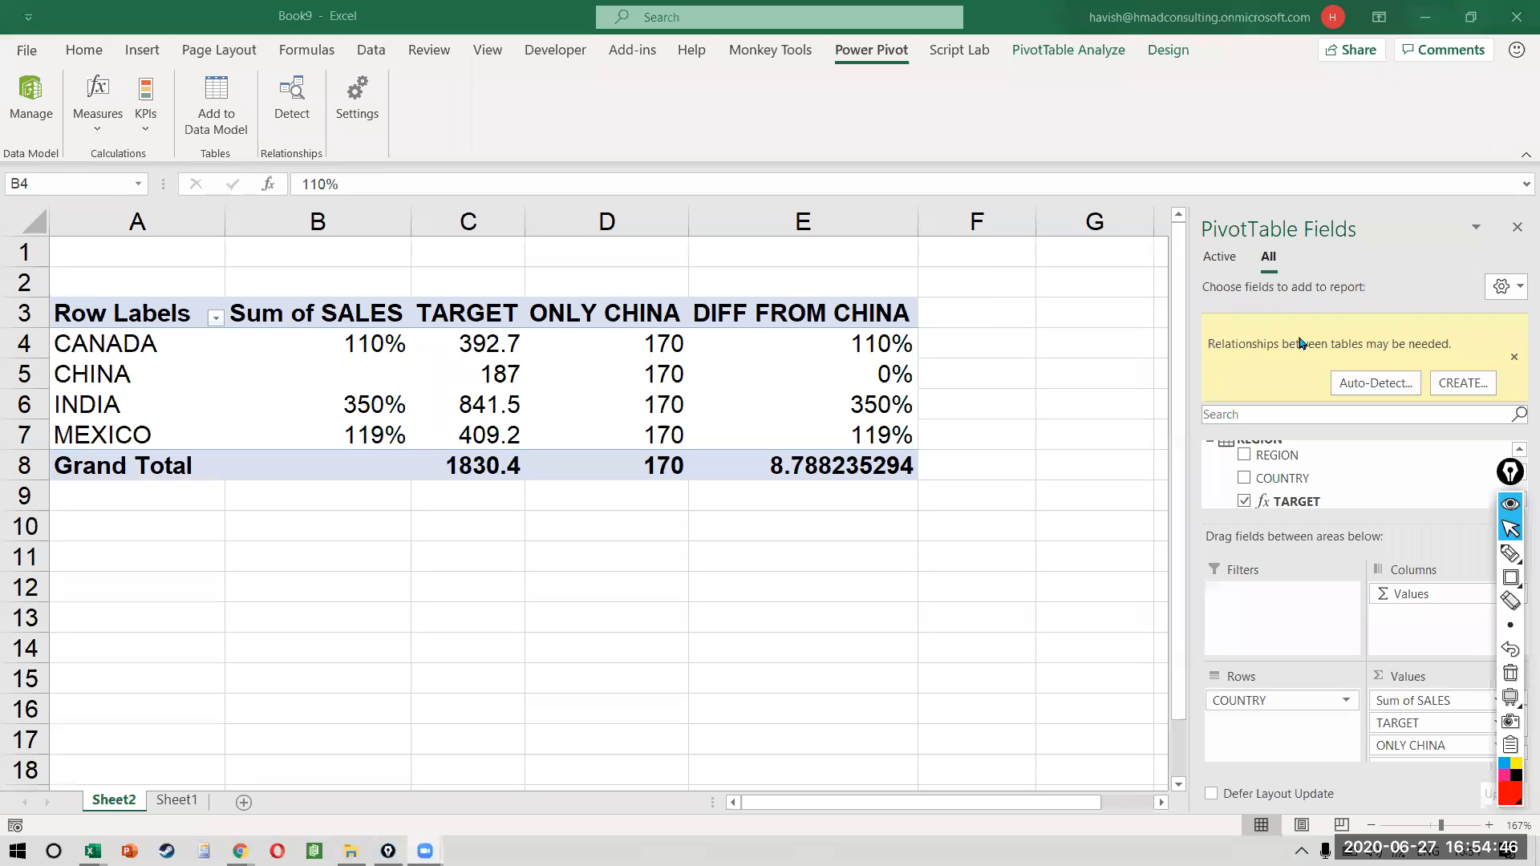
click(389, 525)
click(308, 562)
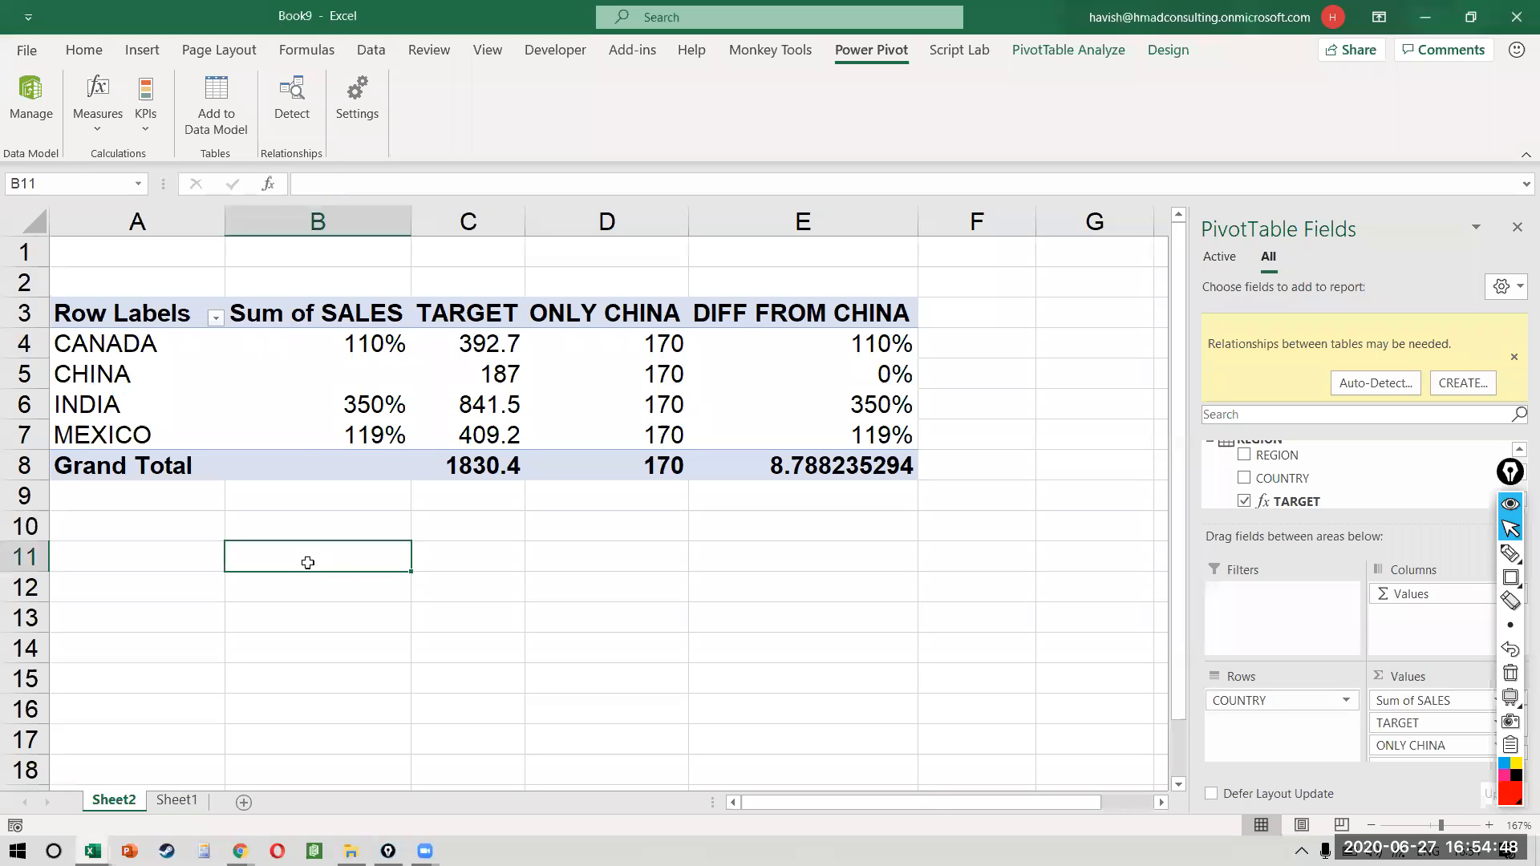
- Delete the ONLY CHINA measure from the workbook's Power Pivot measures and close the measure list
click(316, 338)
click(101, 129)
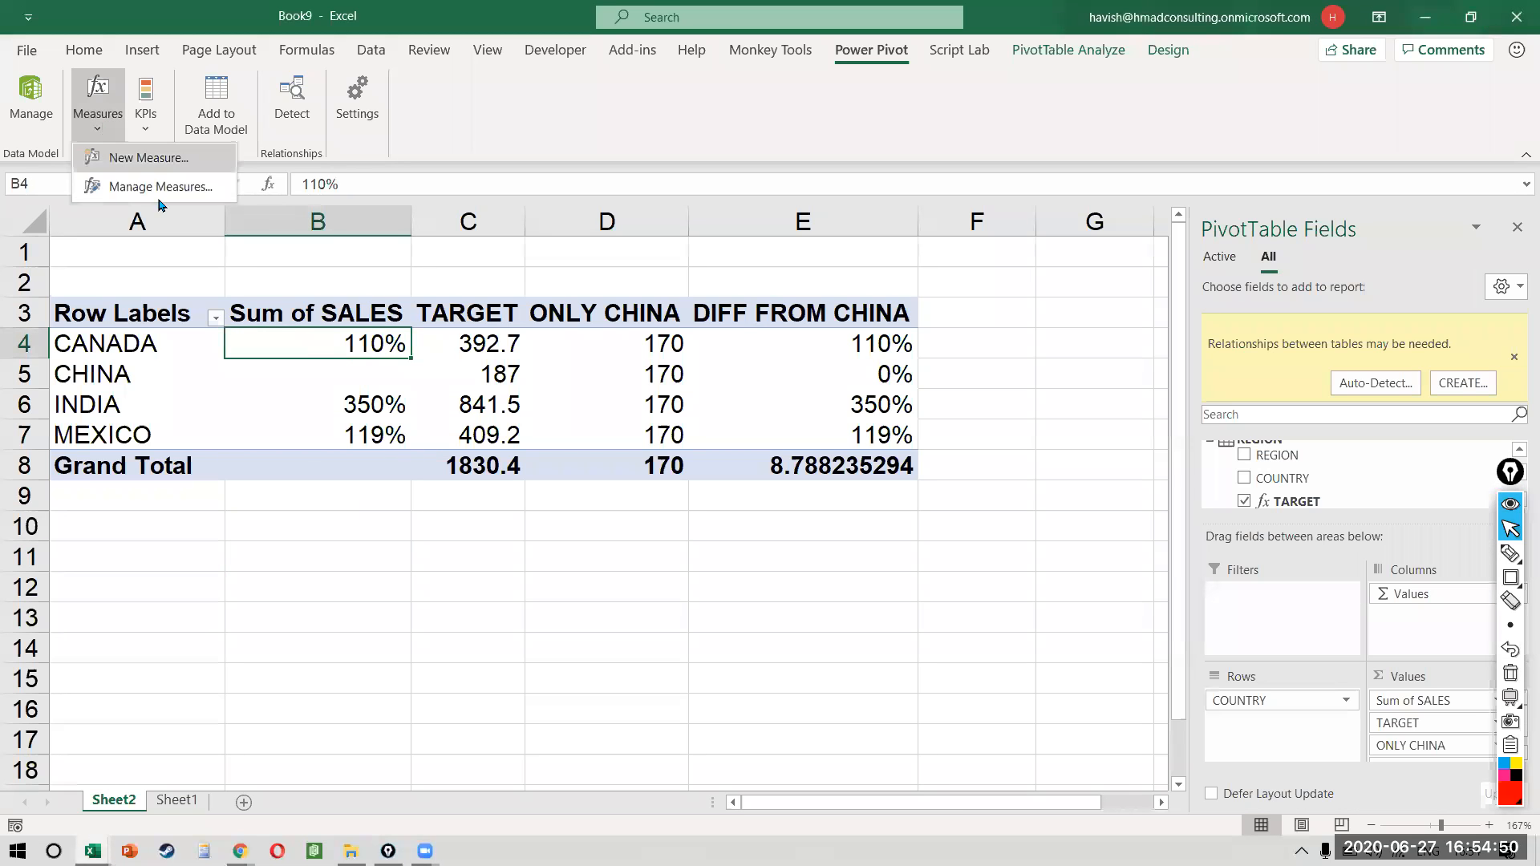
click(189, 200)
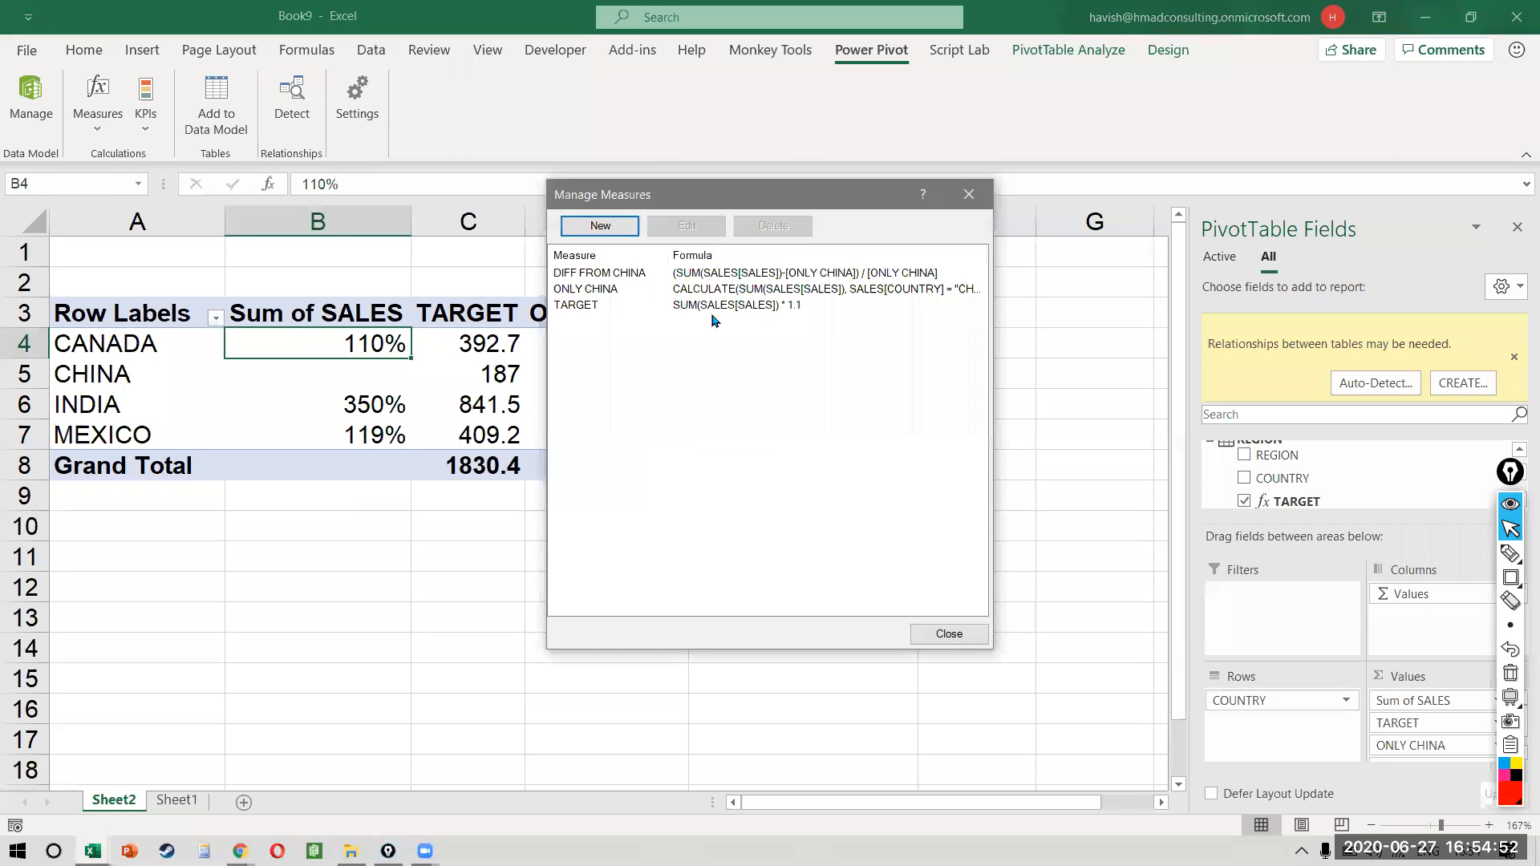
click(684, 290)
click(777, 228)
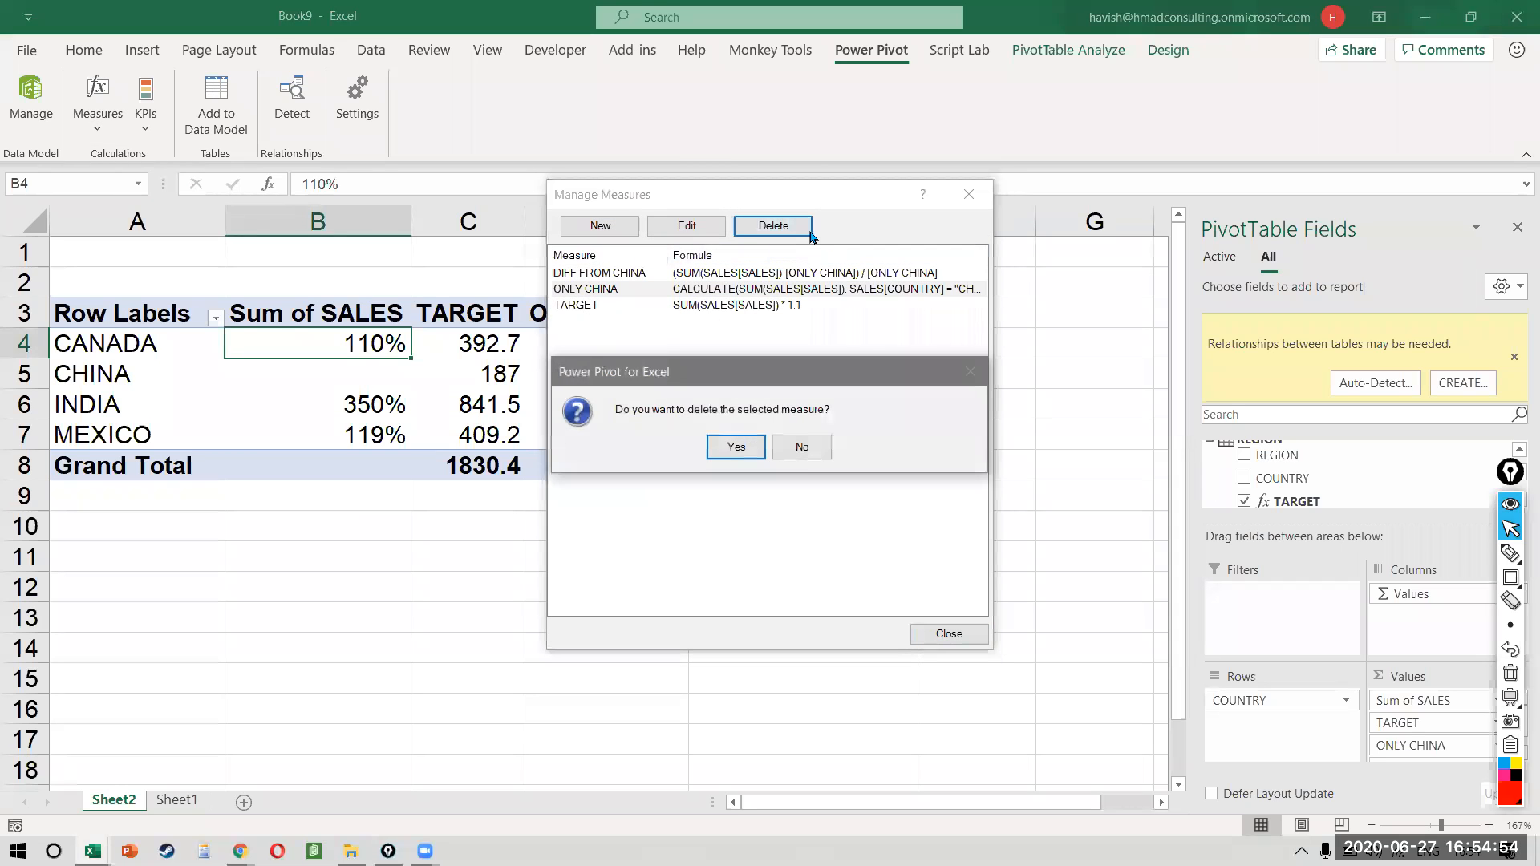
click(732, 444)
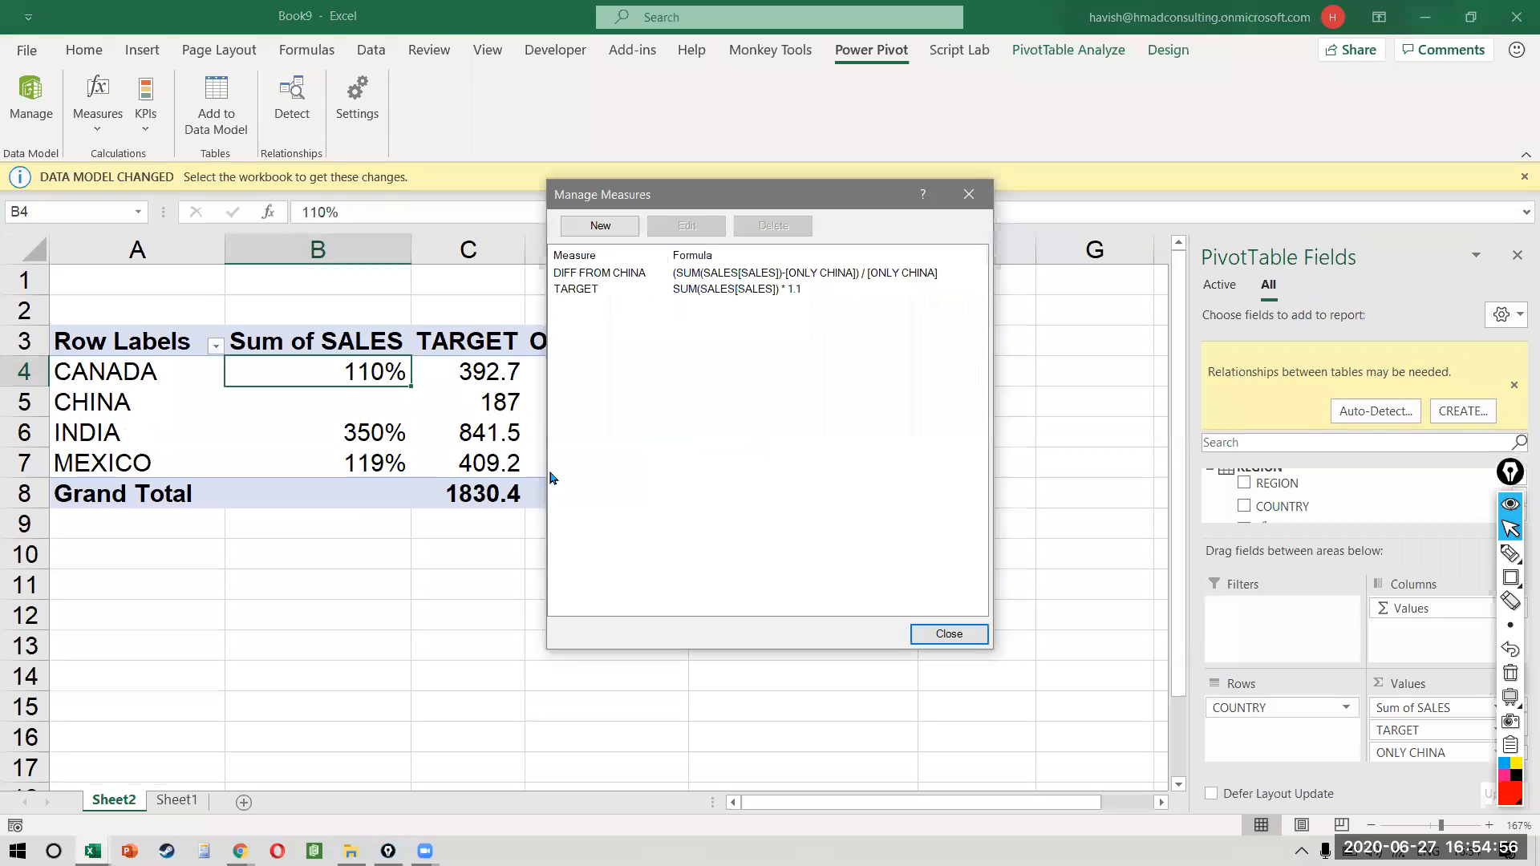
click(949, 634)
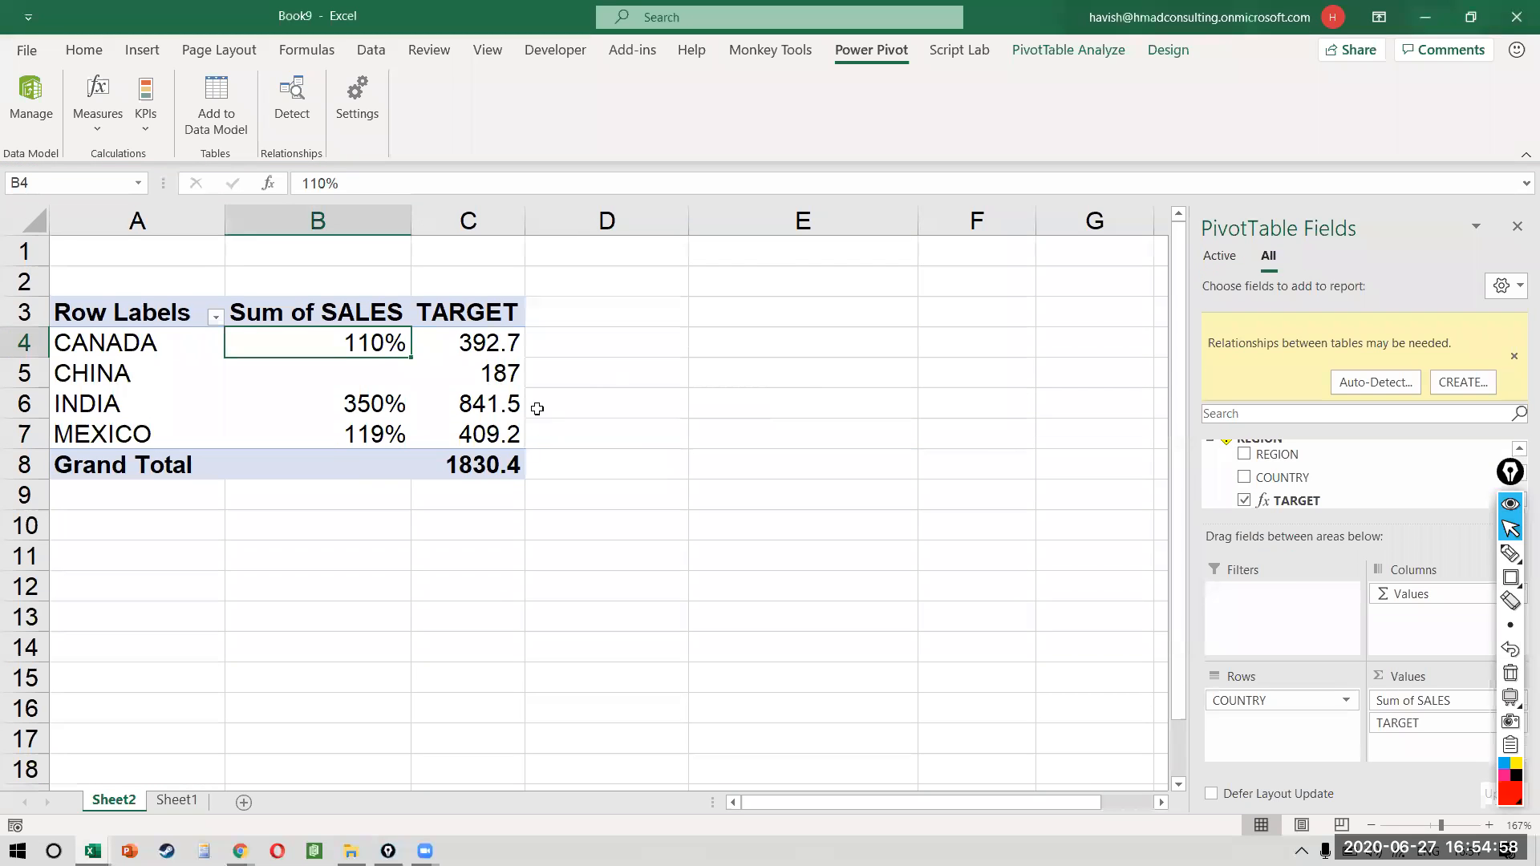
- Create a measure named ONLY CHINA in the REGION table with the formula =CALCULATE(SUM(SALES[SALES]))
click(449, 400)
click(94, 110)
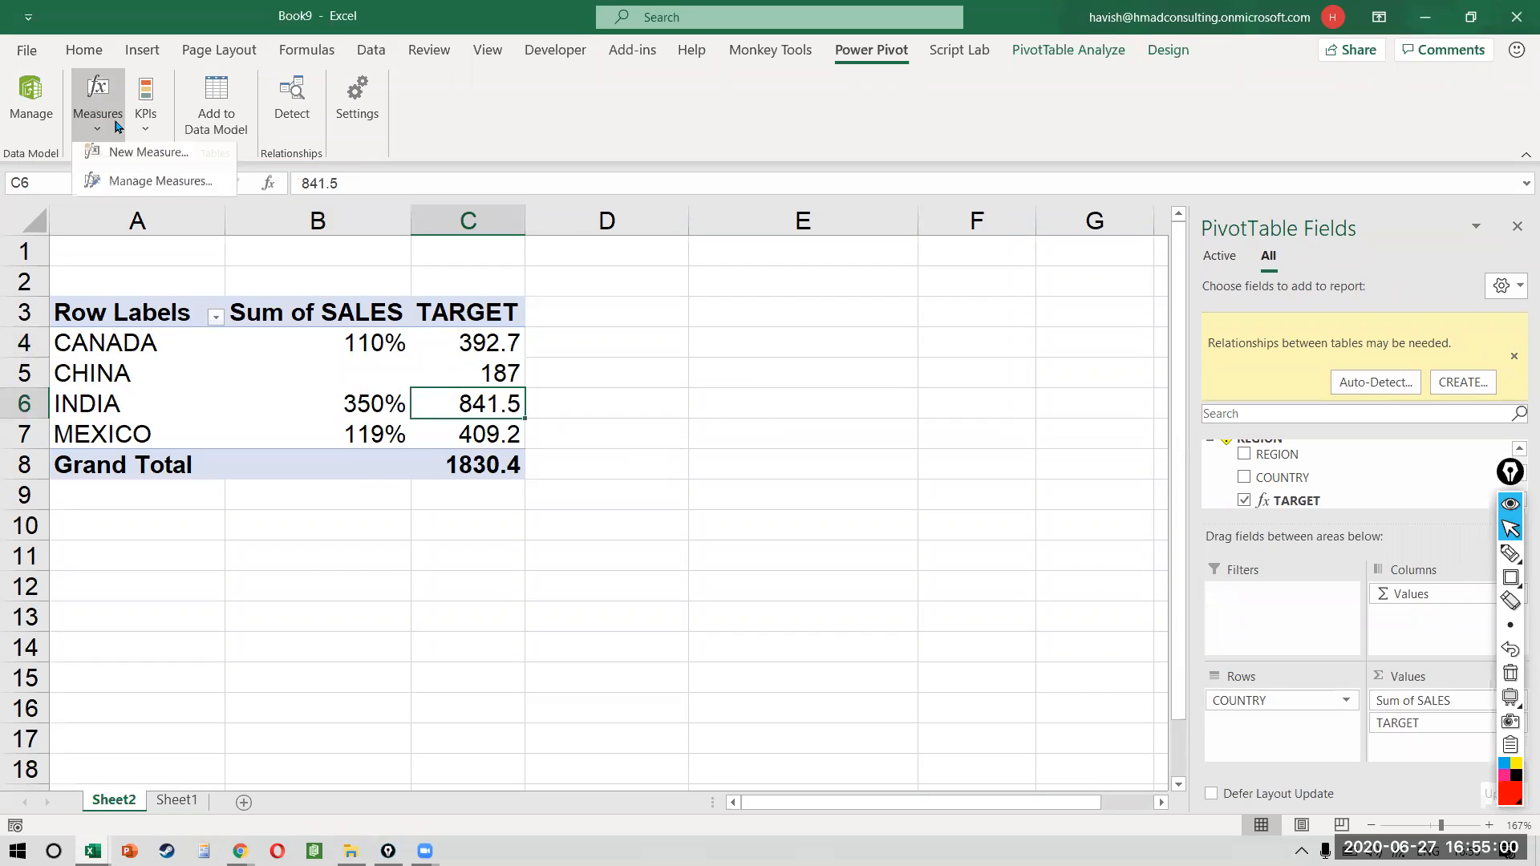
click(131, 154)
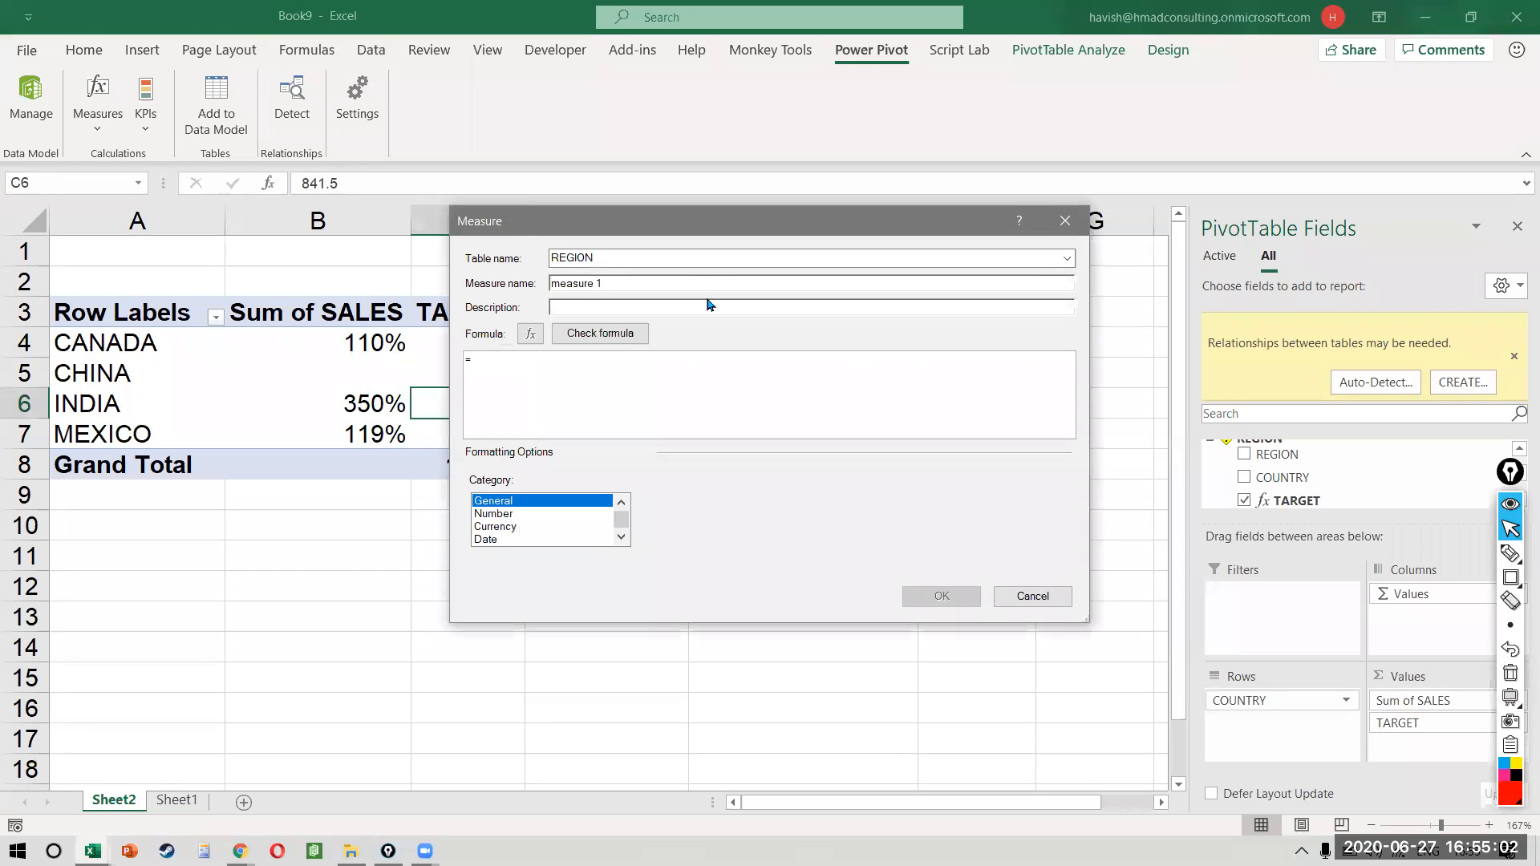
text(ONLY CHINA)
click(666, 358)
text(CALC)
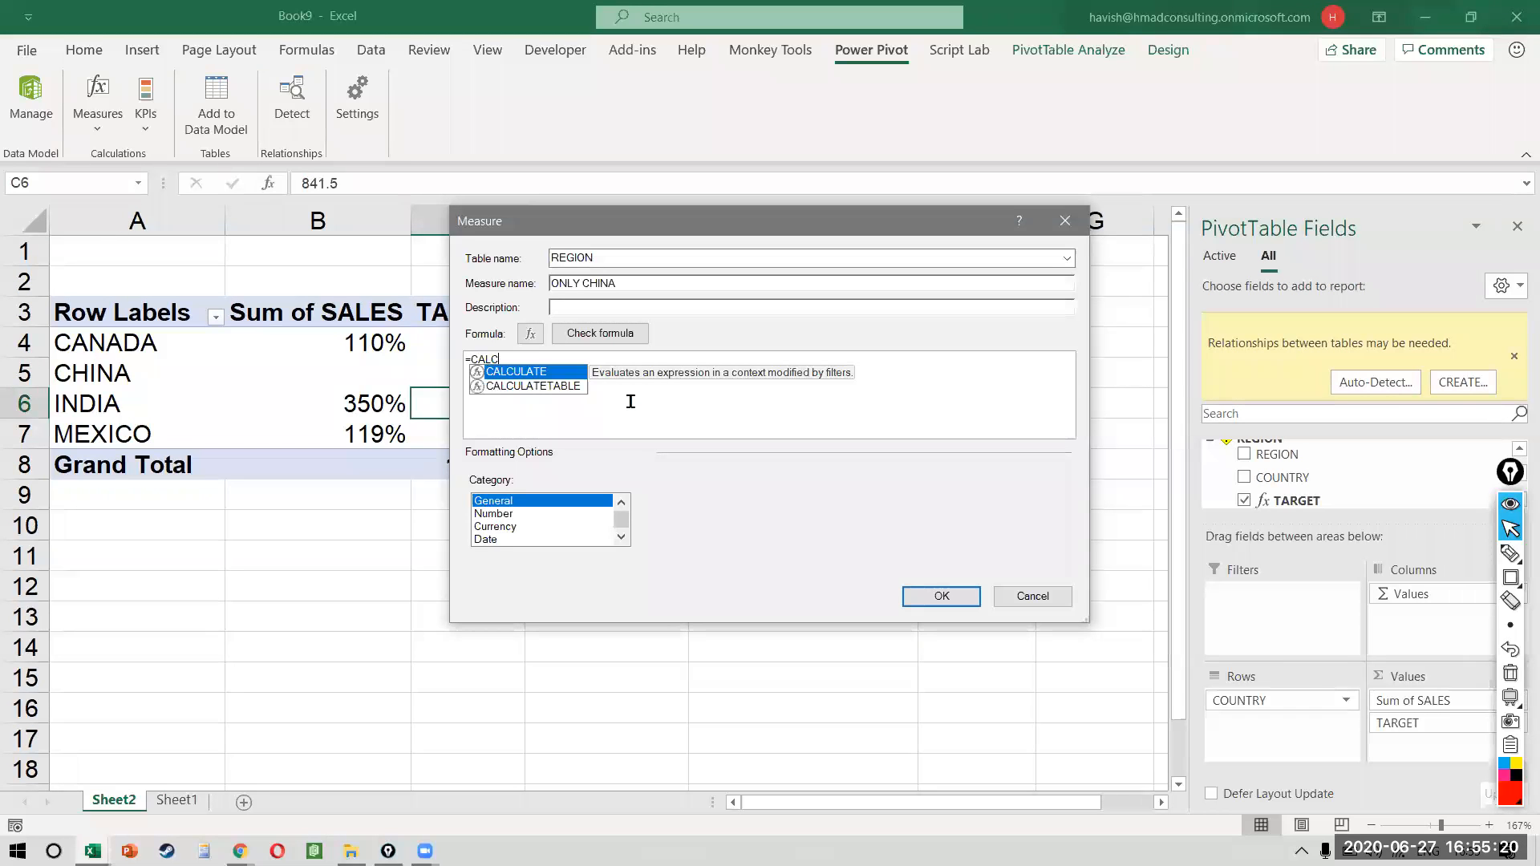
key(Tab)
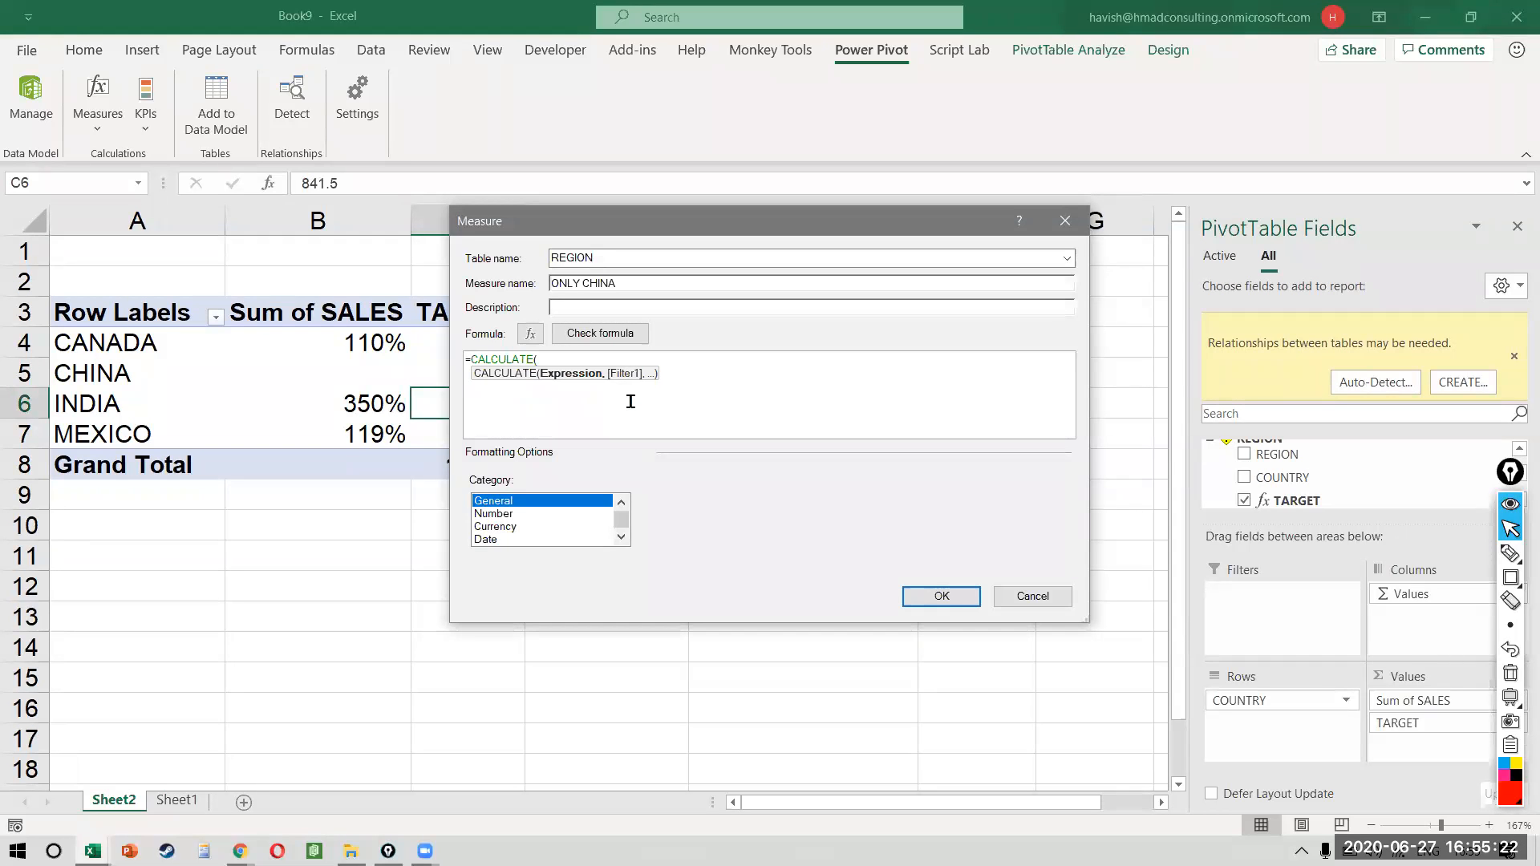
text(SUM(SAL)
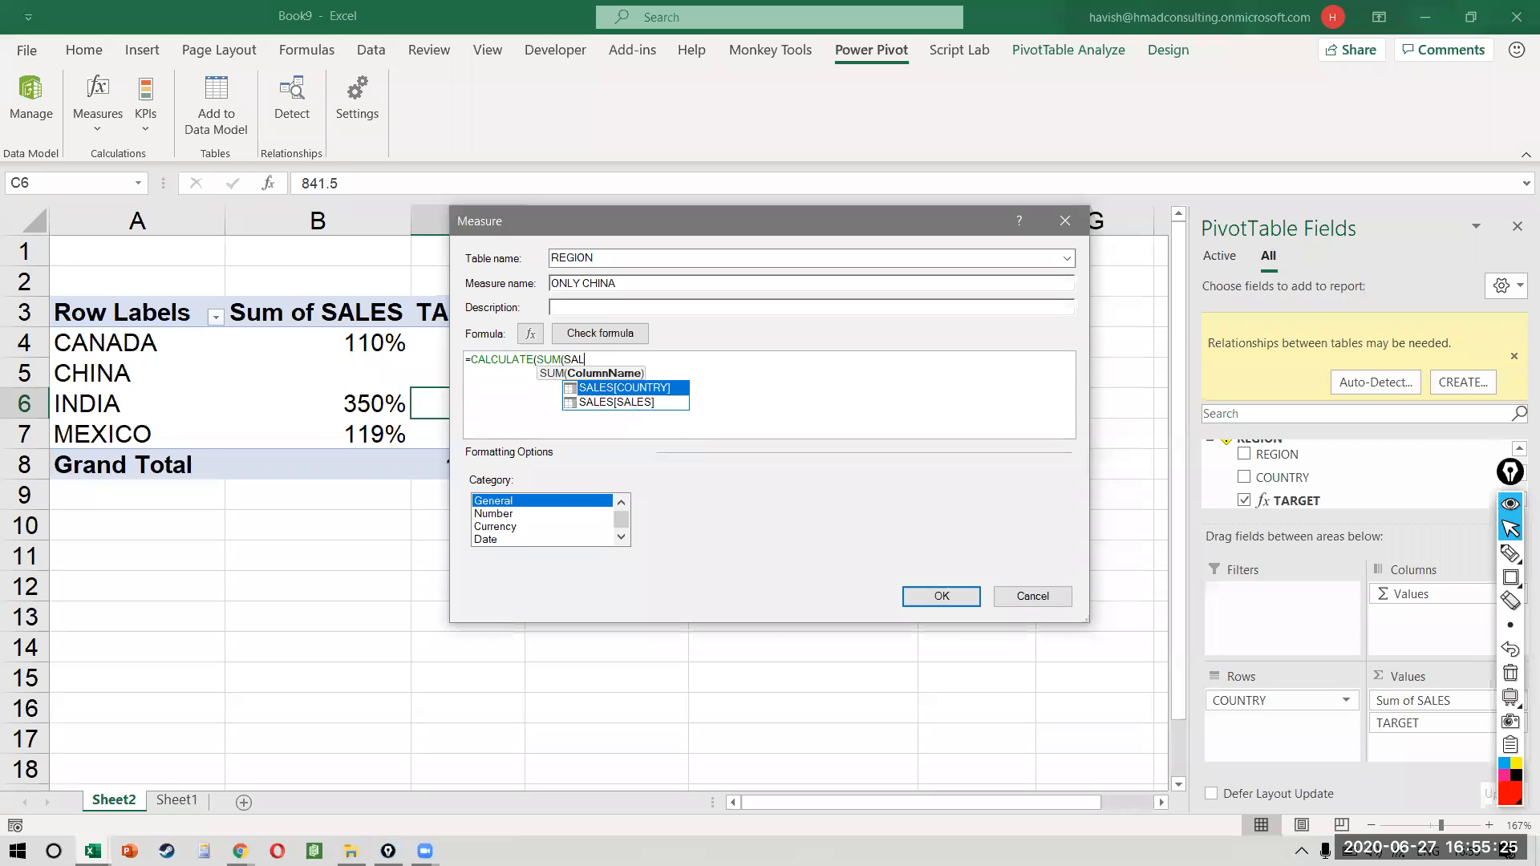
double_click(631, 402)
text())
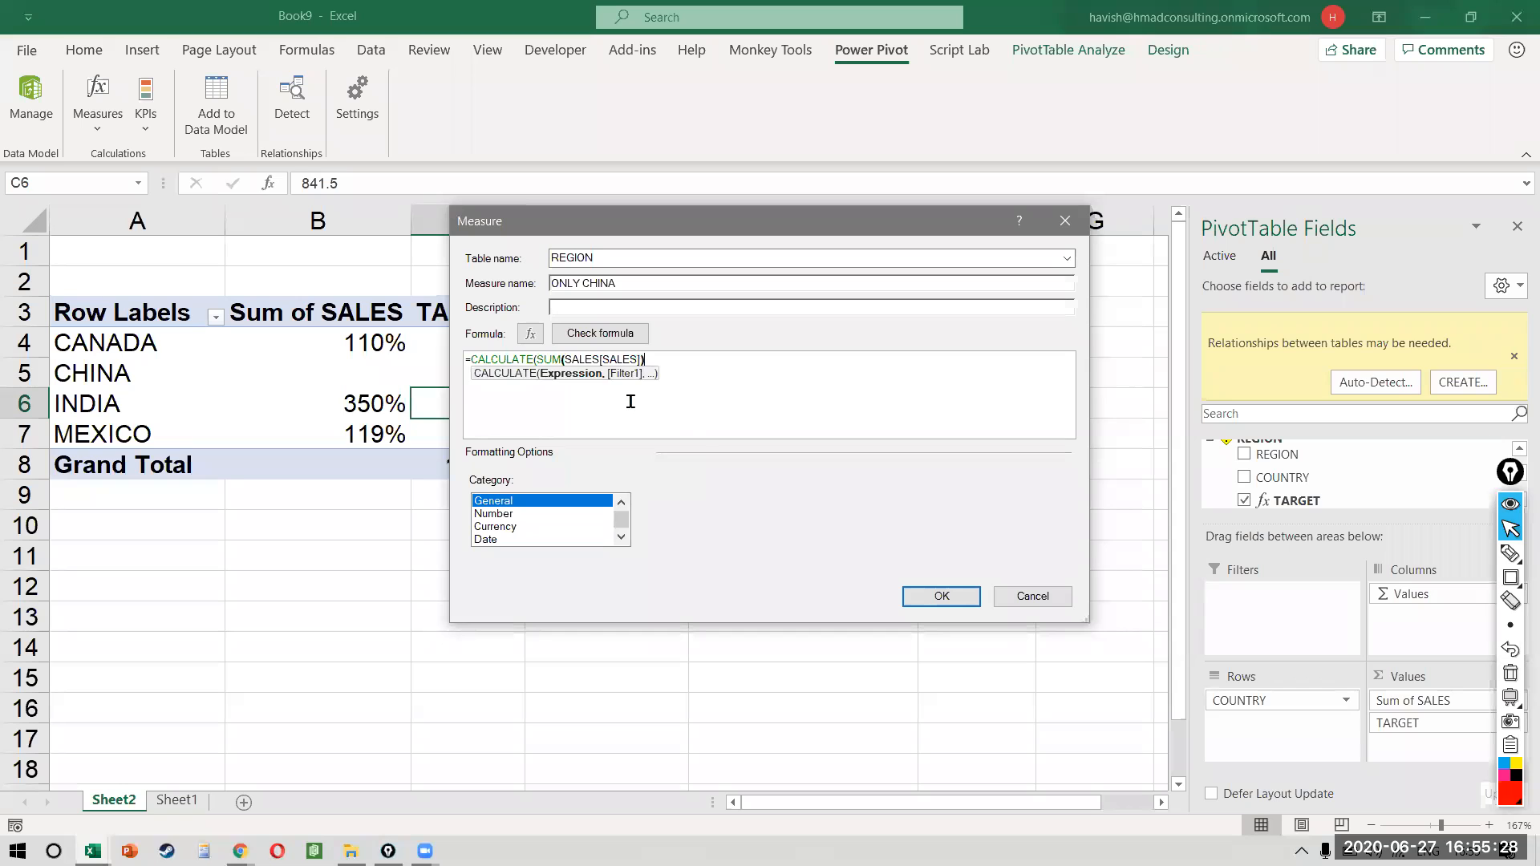
text())
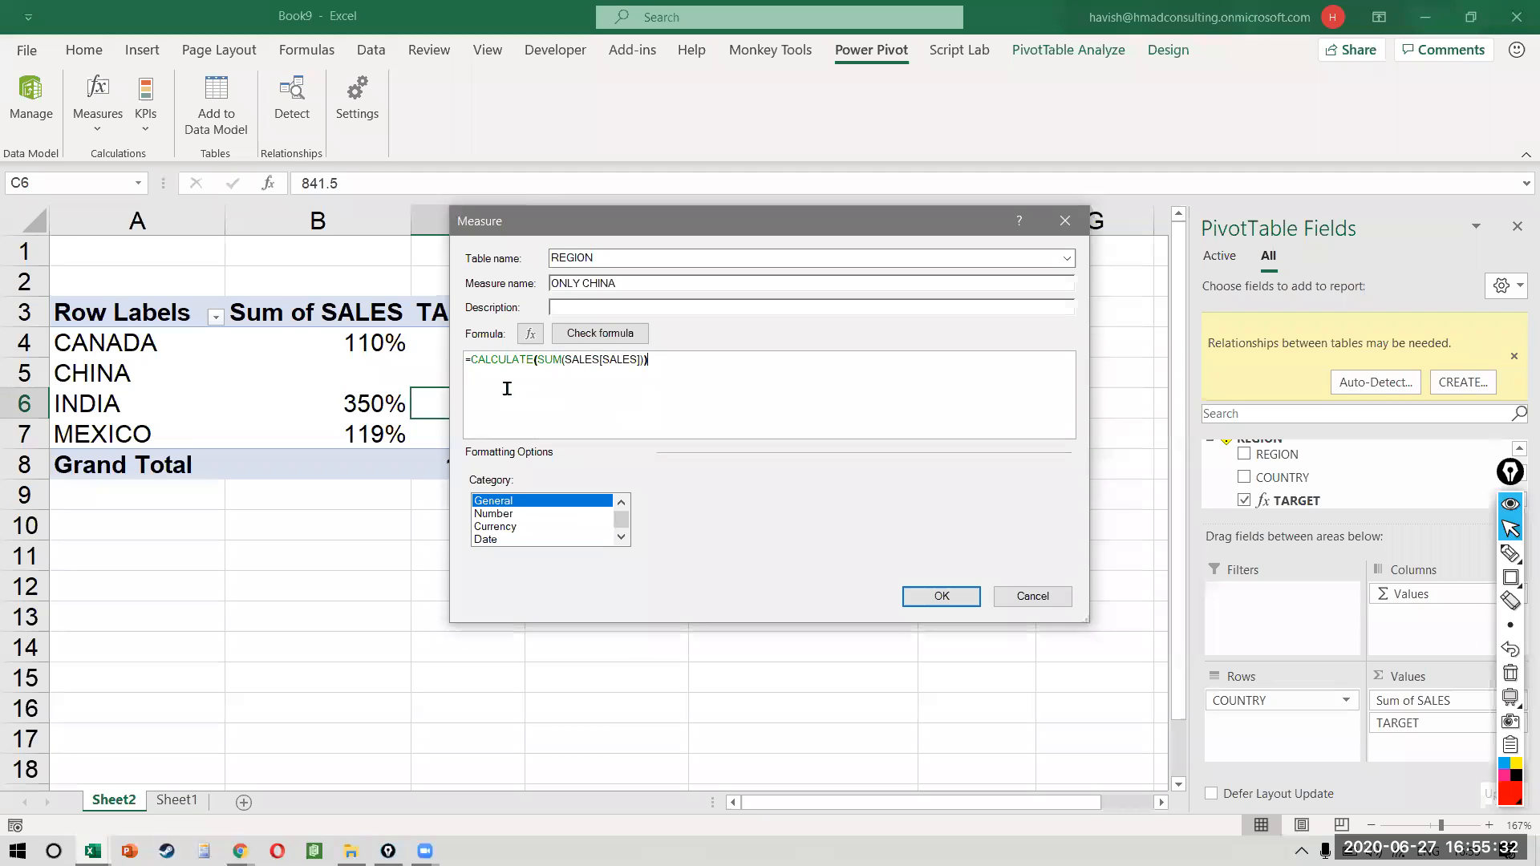
click(932, 596)
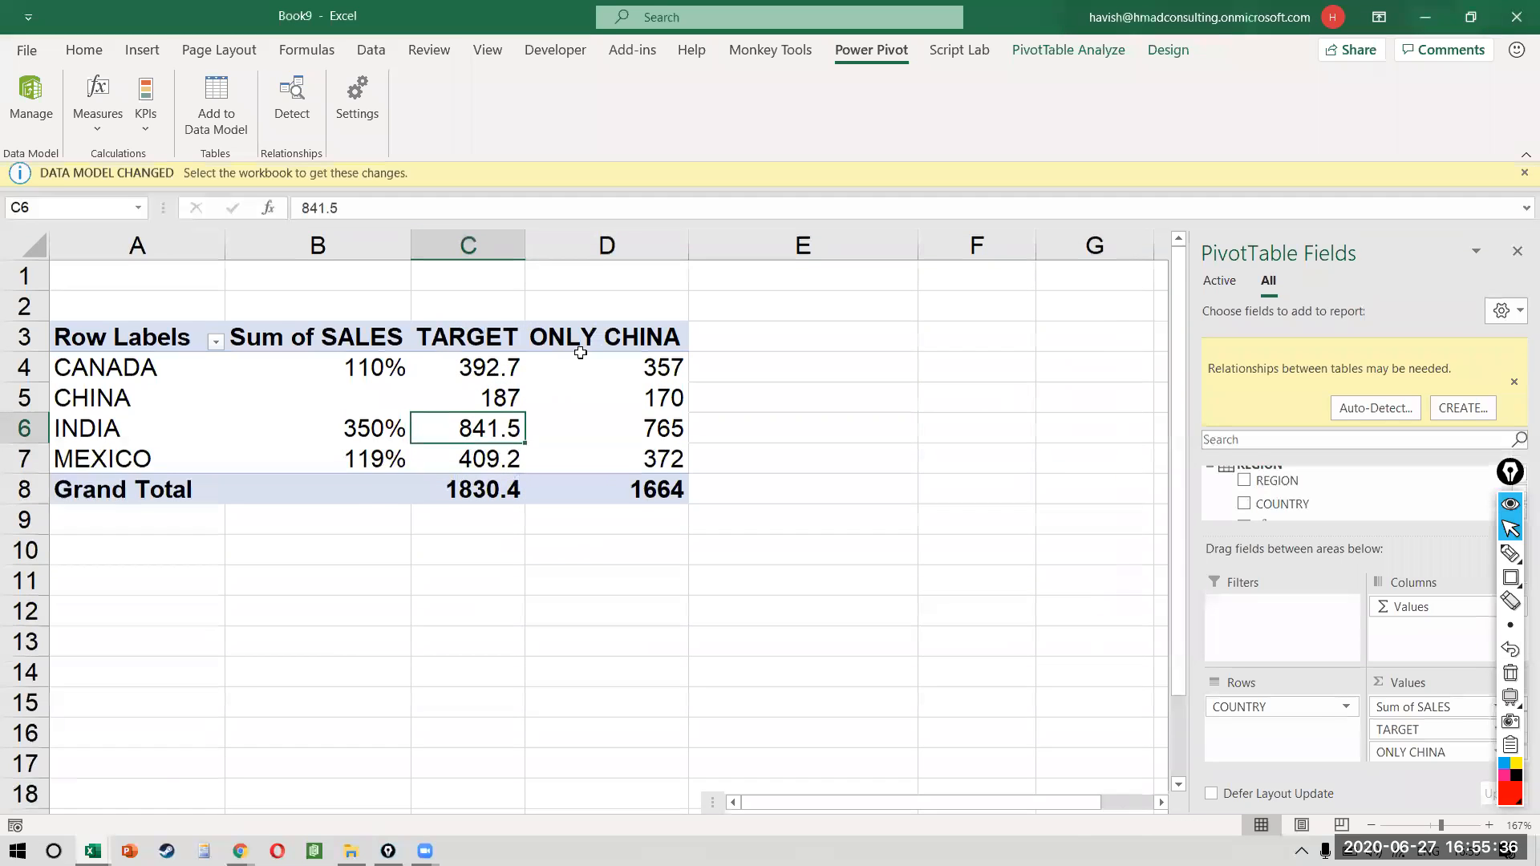
- Set the Show Values As calculation of Sum of SALES at B4 to No Calculation
click(662, 383)
key(Left)
key(Left)
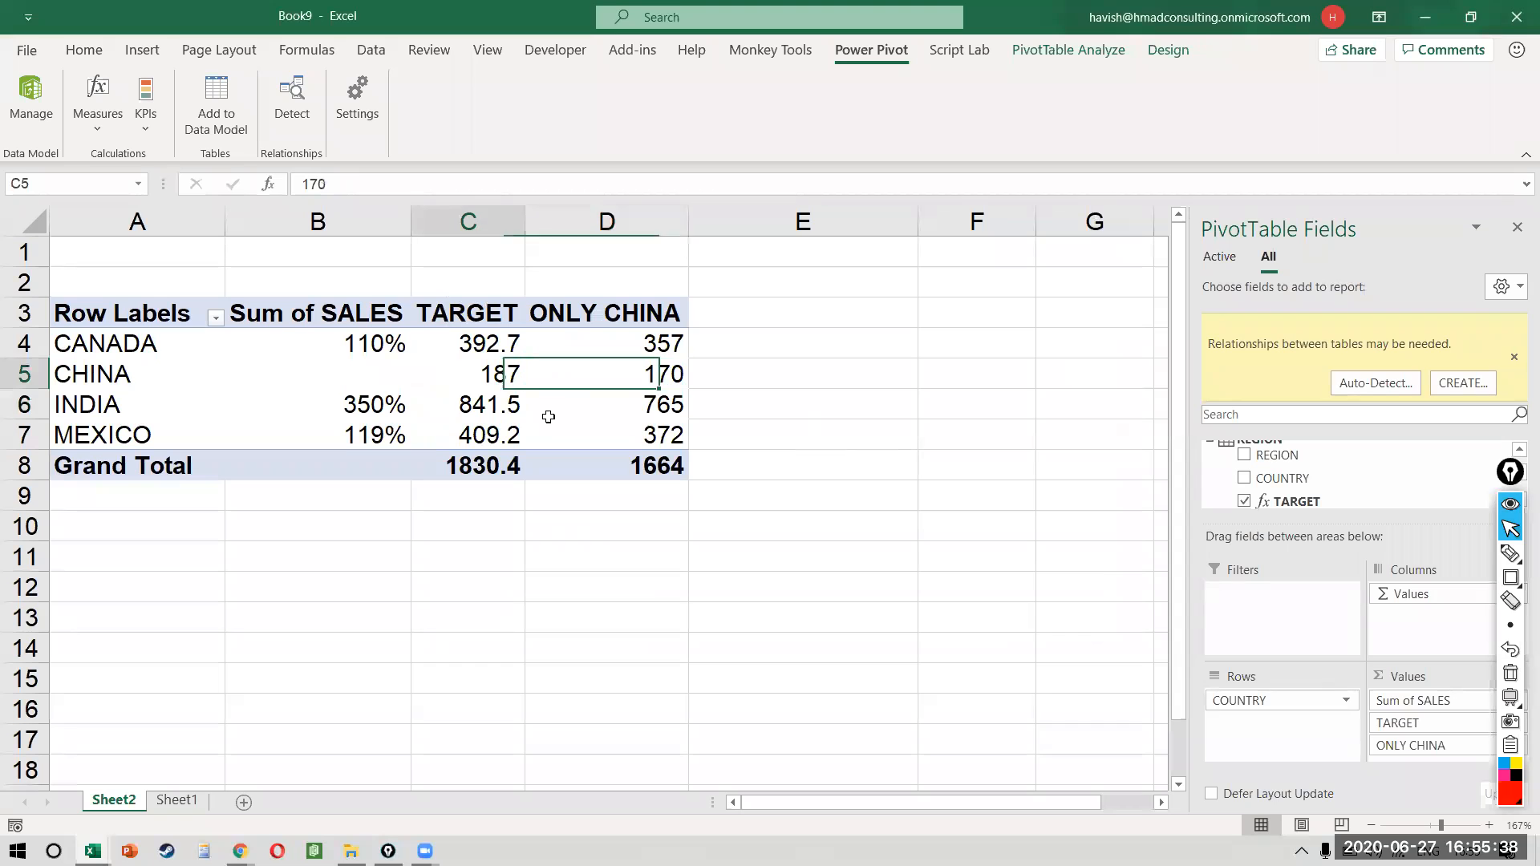
key(Up)
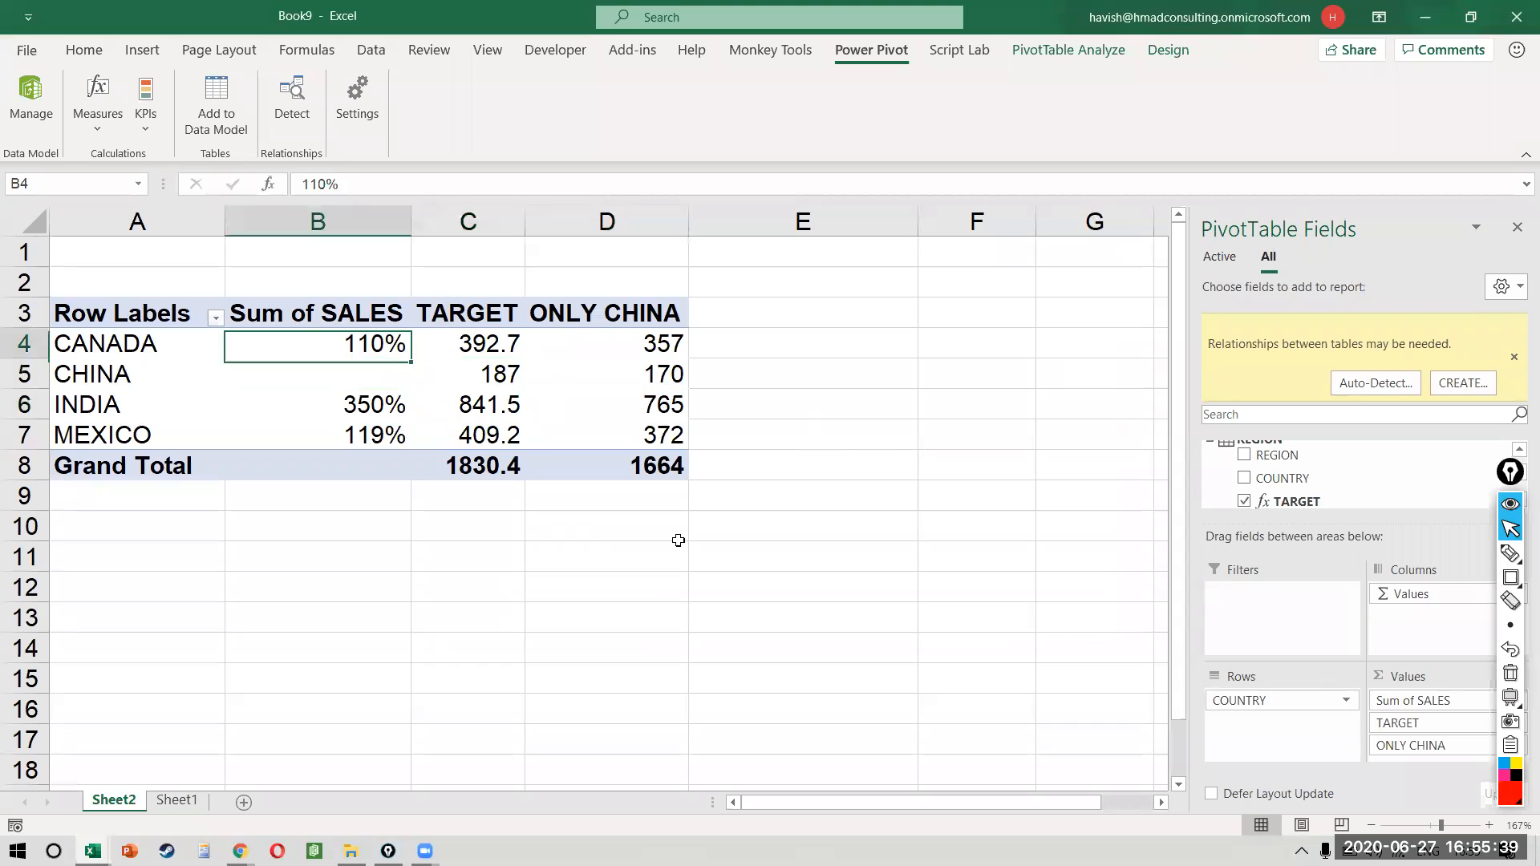
right_click(300, 350)
mouse_move(449, 577)
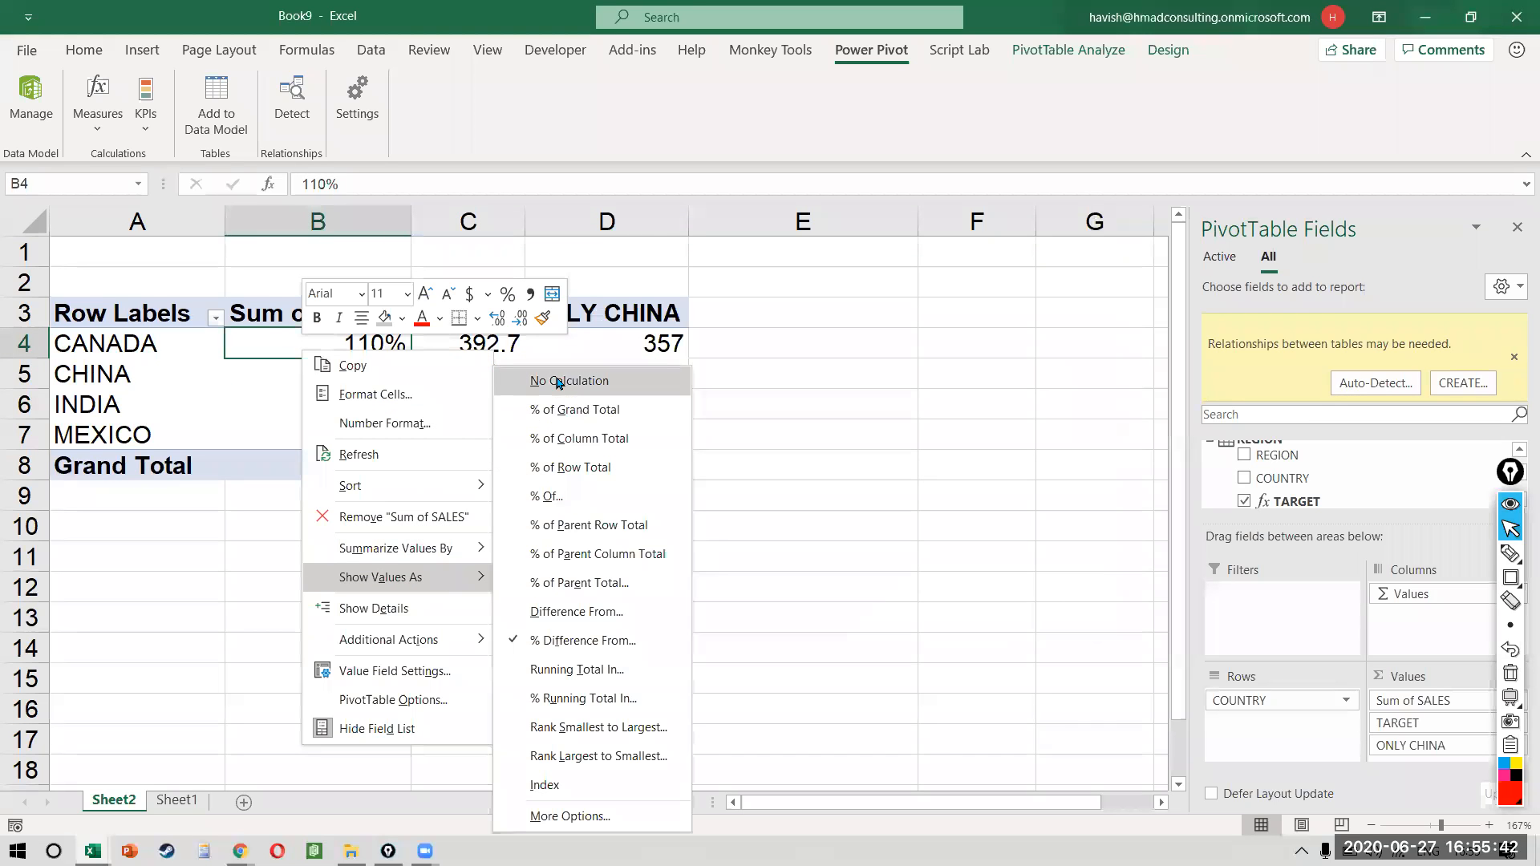
click(560, 381)
- Compare the Sum of SALES values in column B with the ONLY CHINA values in column D
key(Right)
key(Right)
key(Right)
key(Left)
key(Left)
key(Left)
key(shift+Down)
key(shift+Down)
key(shift+Down)
key(shift+Down)
key(Right)
key(Right)
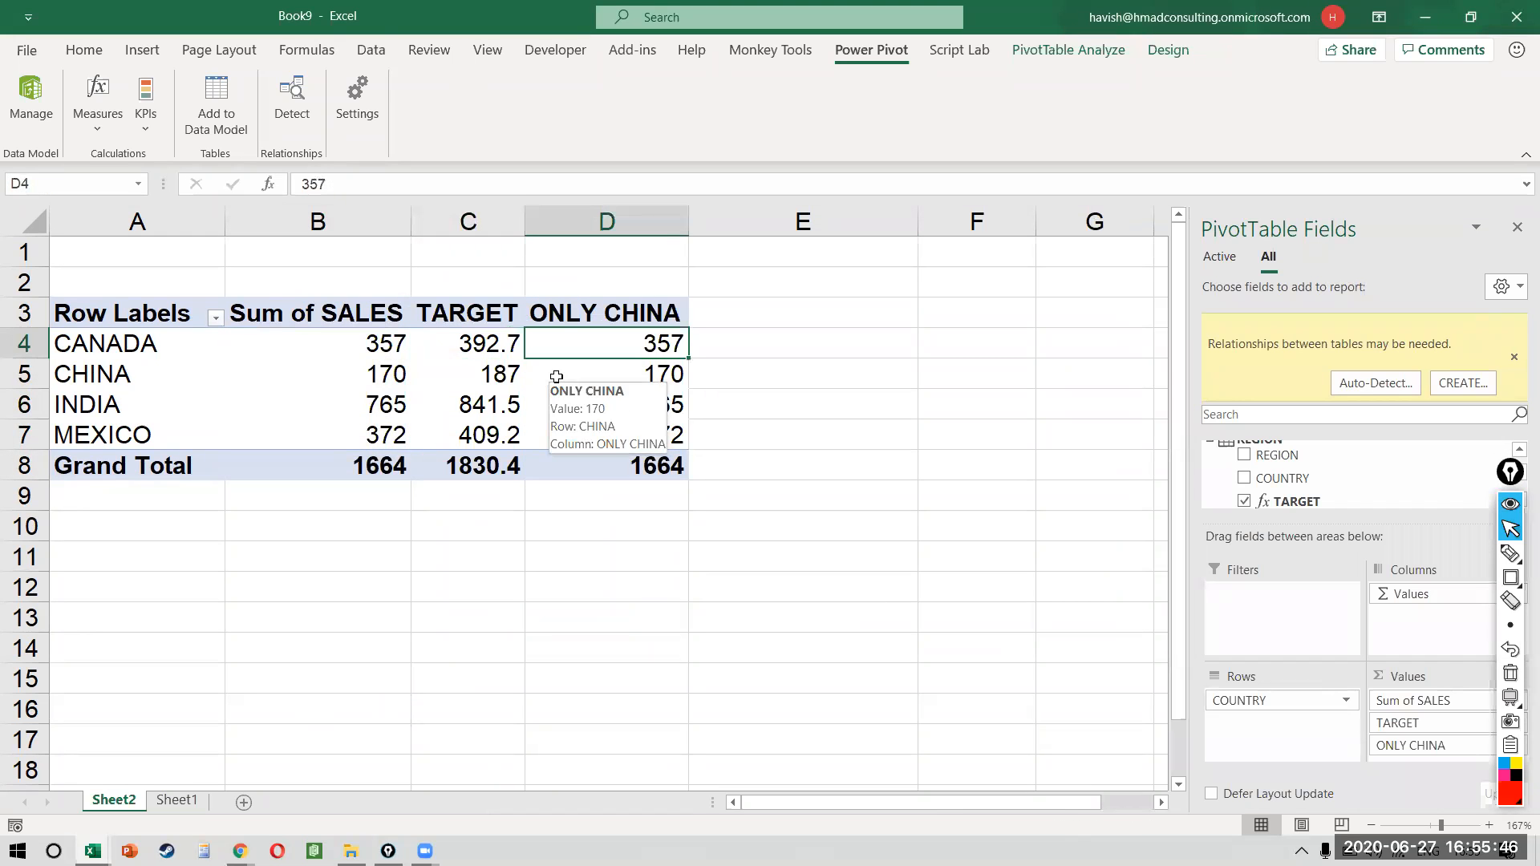
- Open the ONLY CHINA measure for editing and start a filter argument after SUM(SALES[SALES]) inside CALCULATE
click(97, 100)
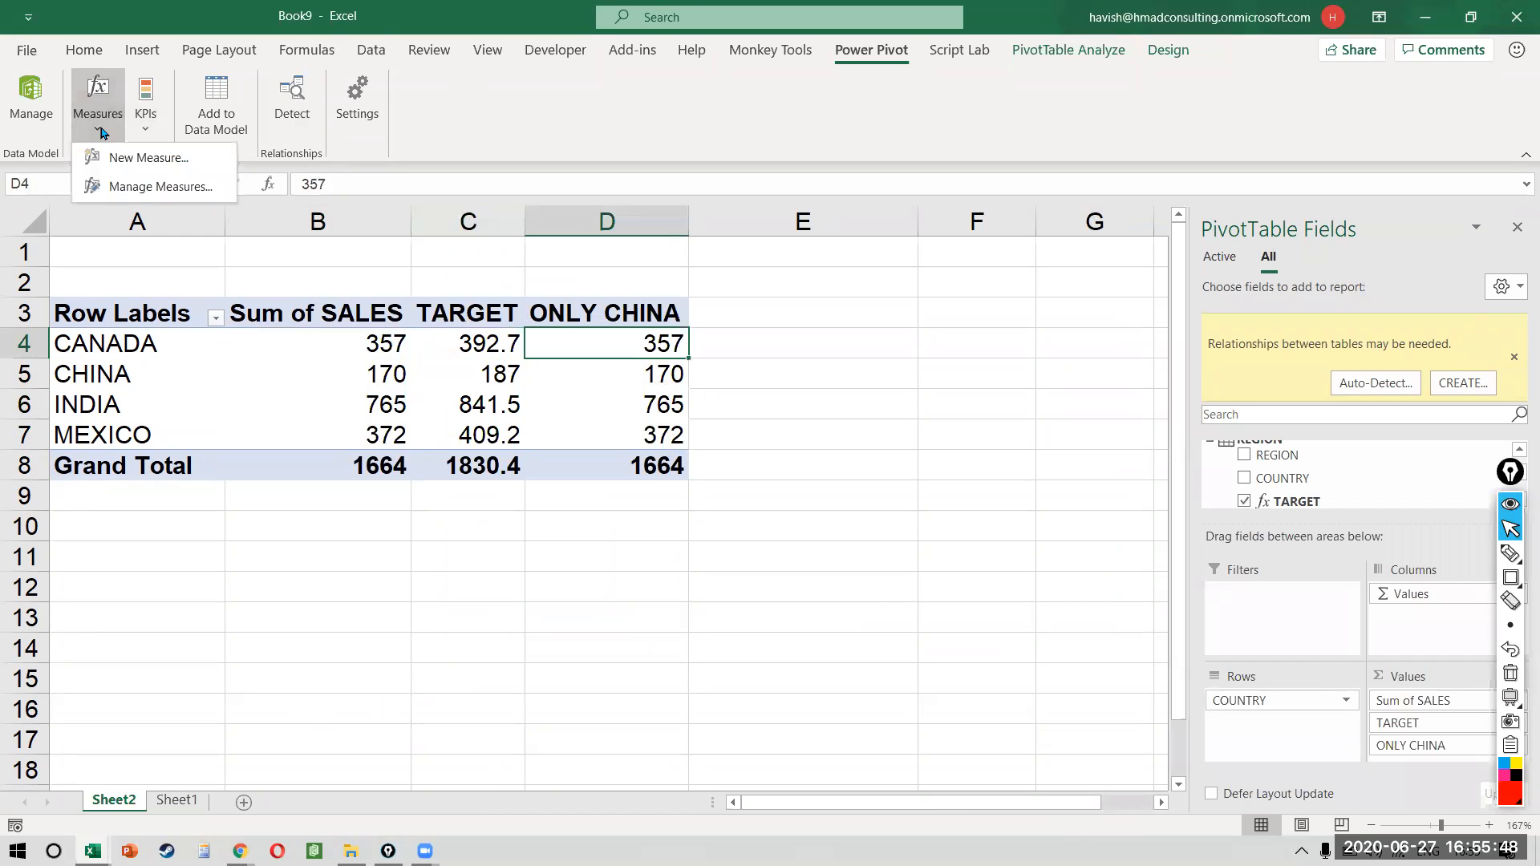
click(122, 187)
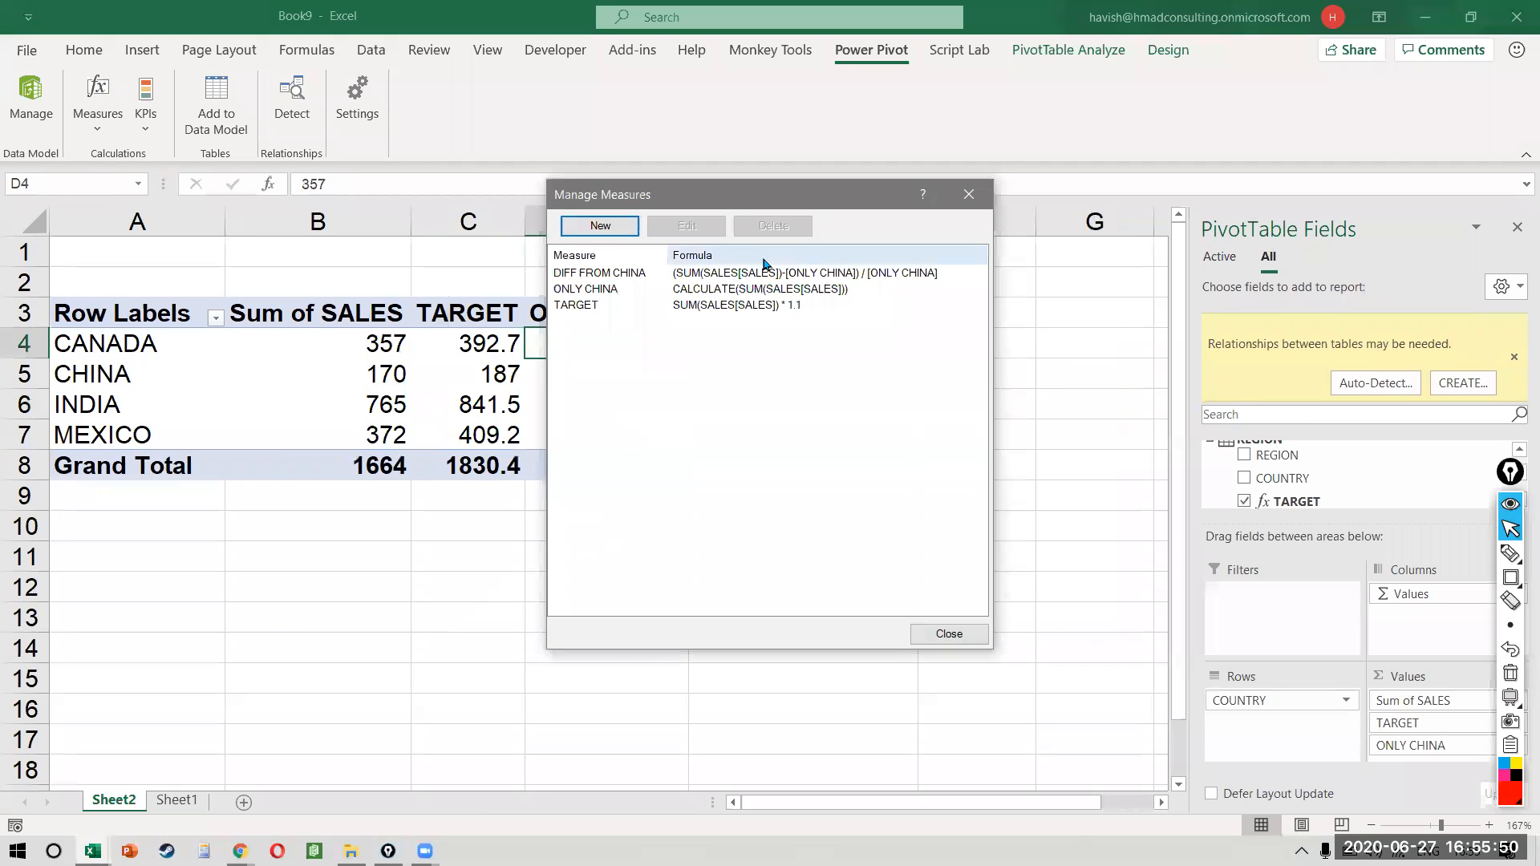
click(783, 294)
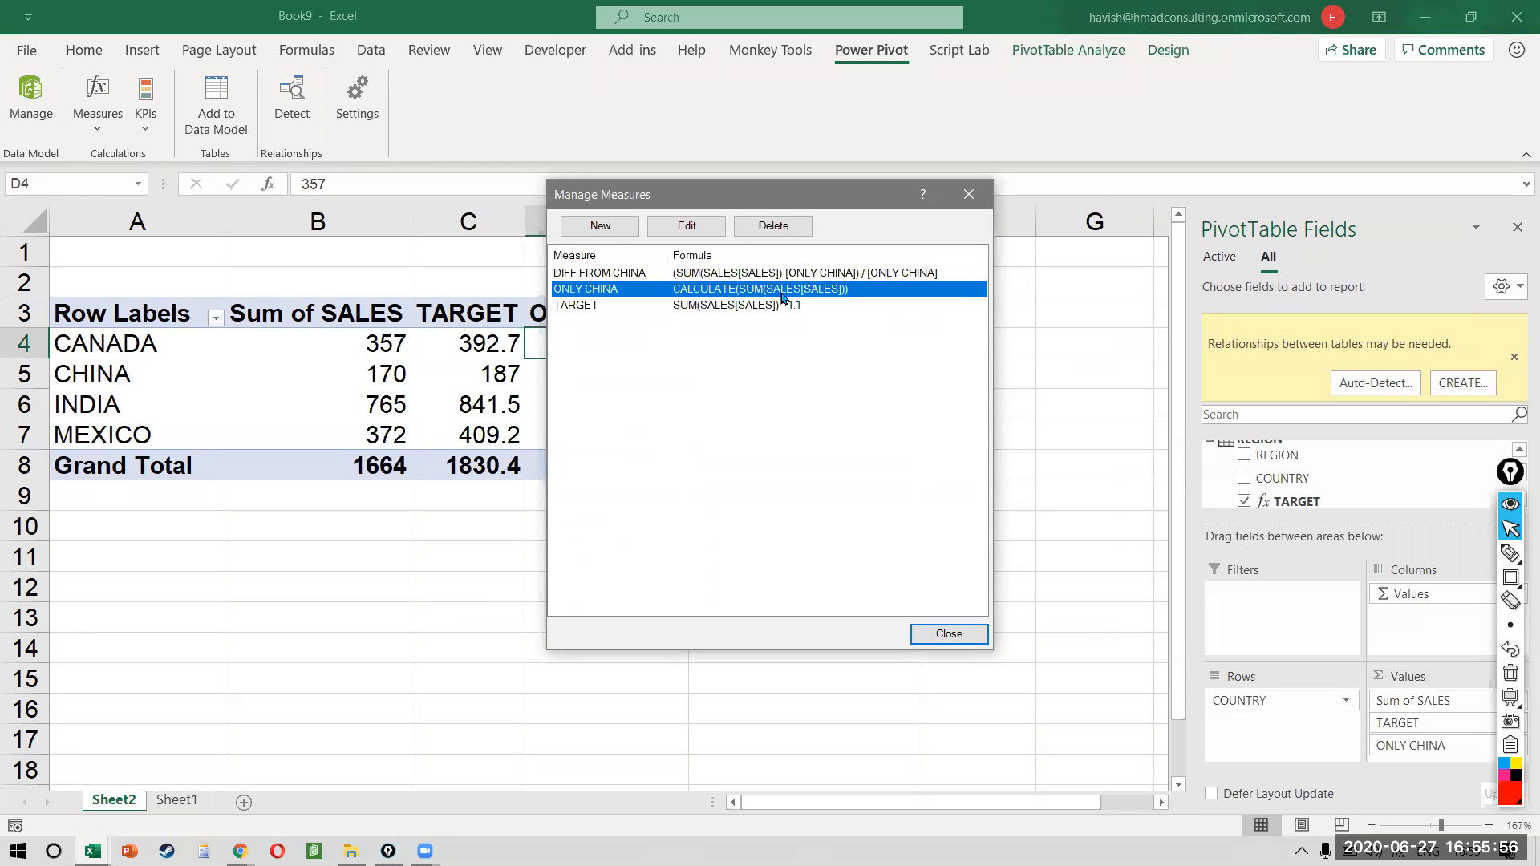
click(687, 225)
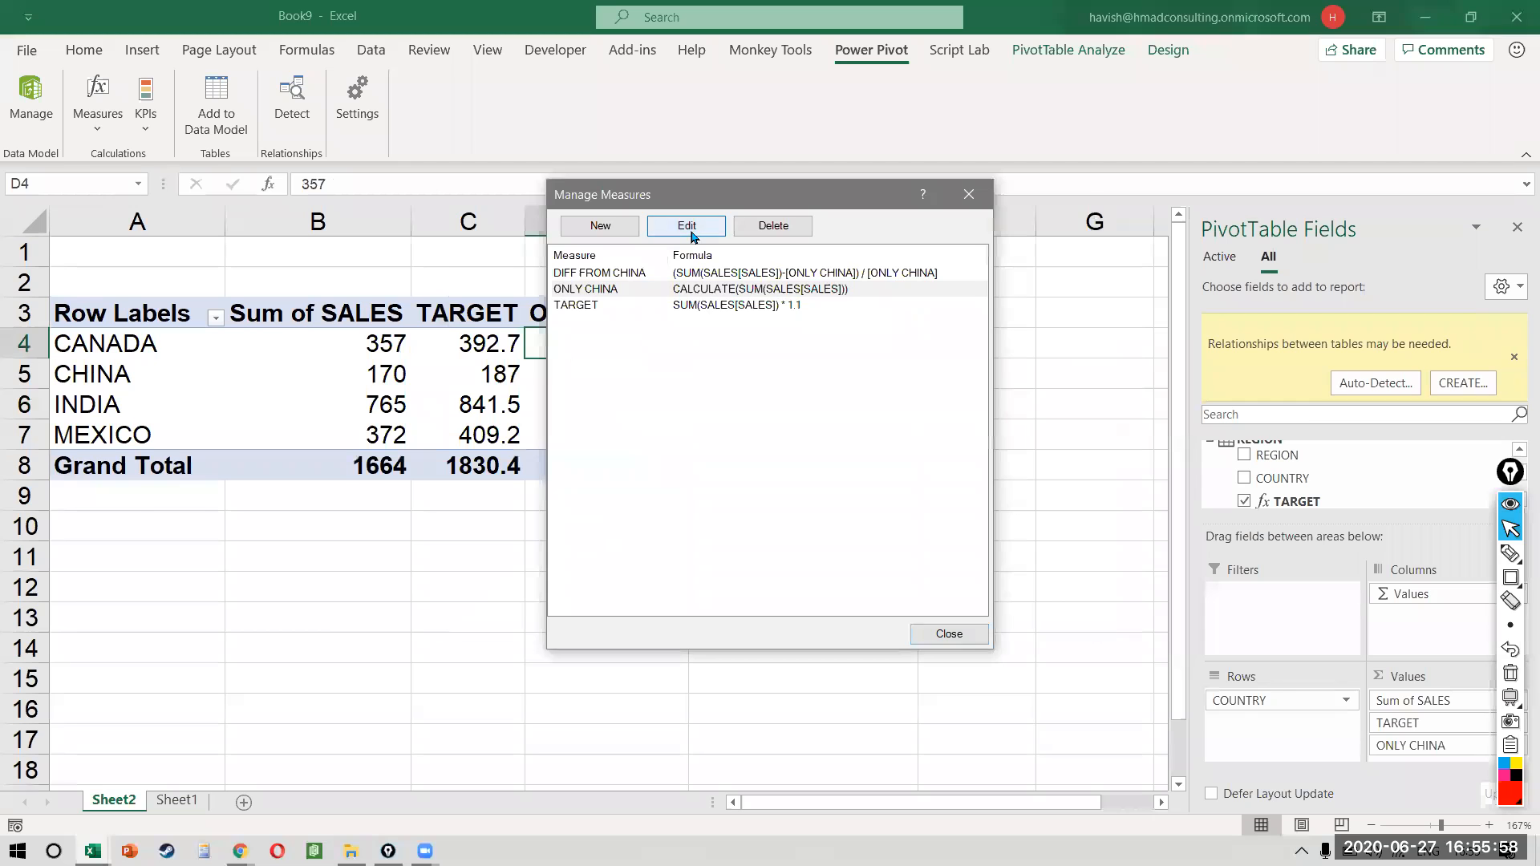
click(750, 359)
key(BackSpace)
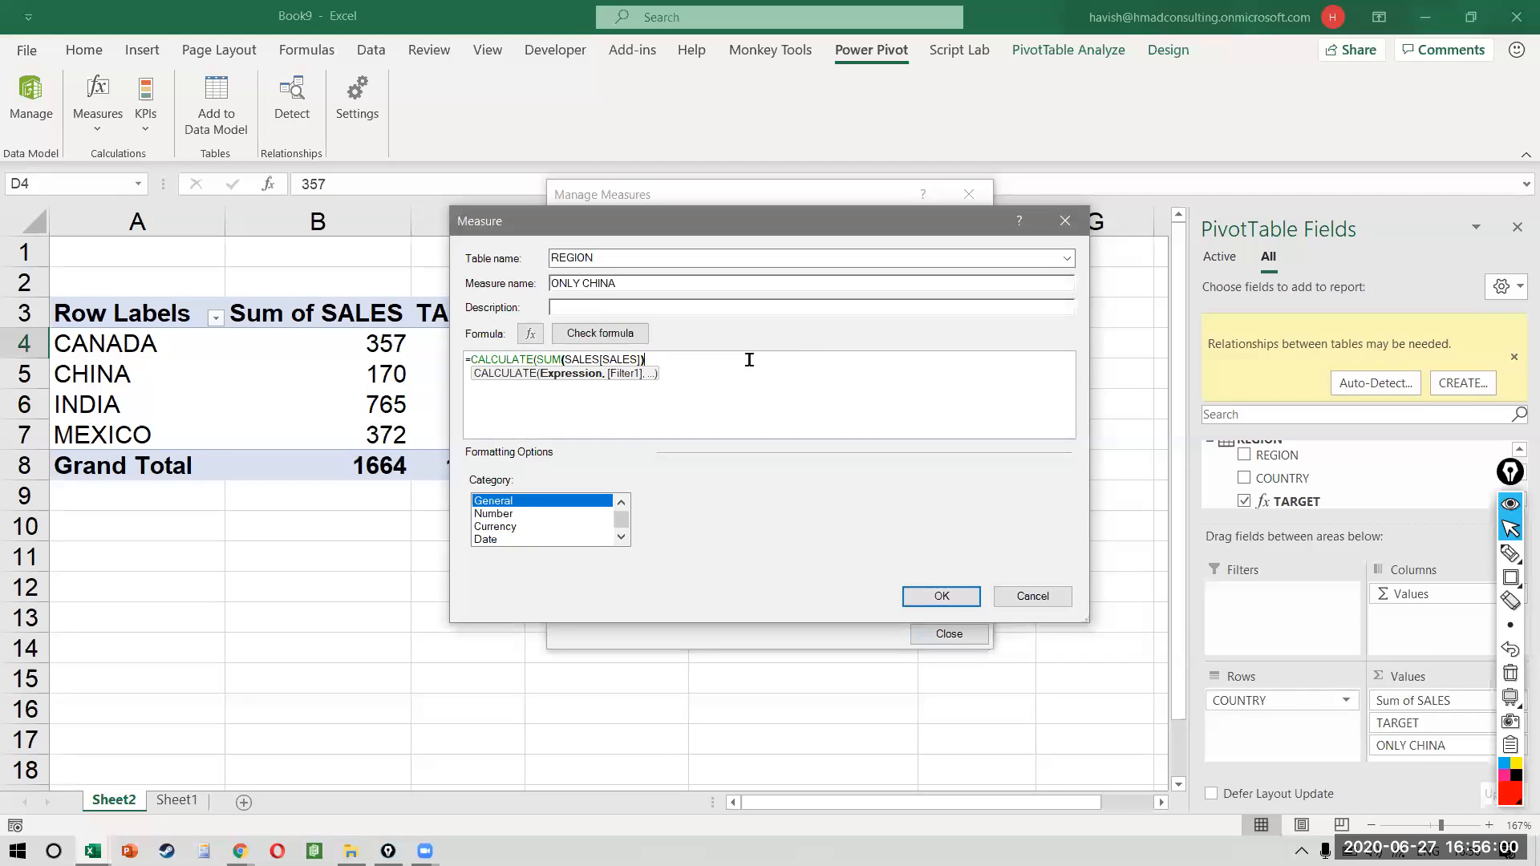
text(, )
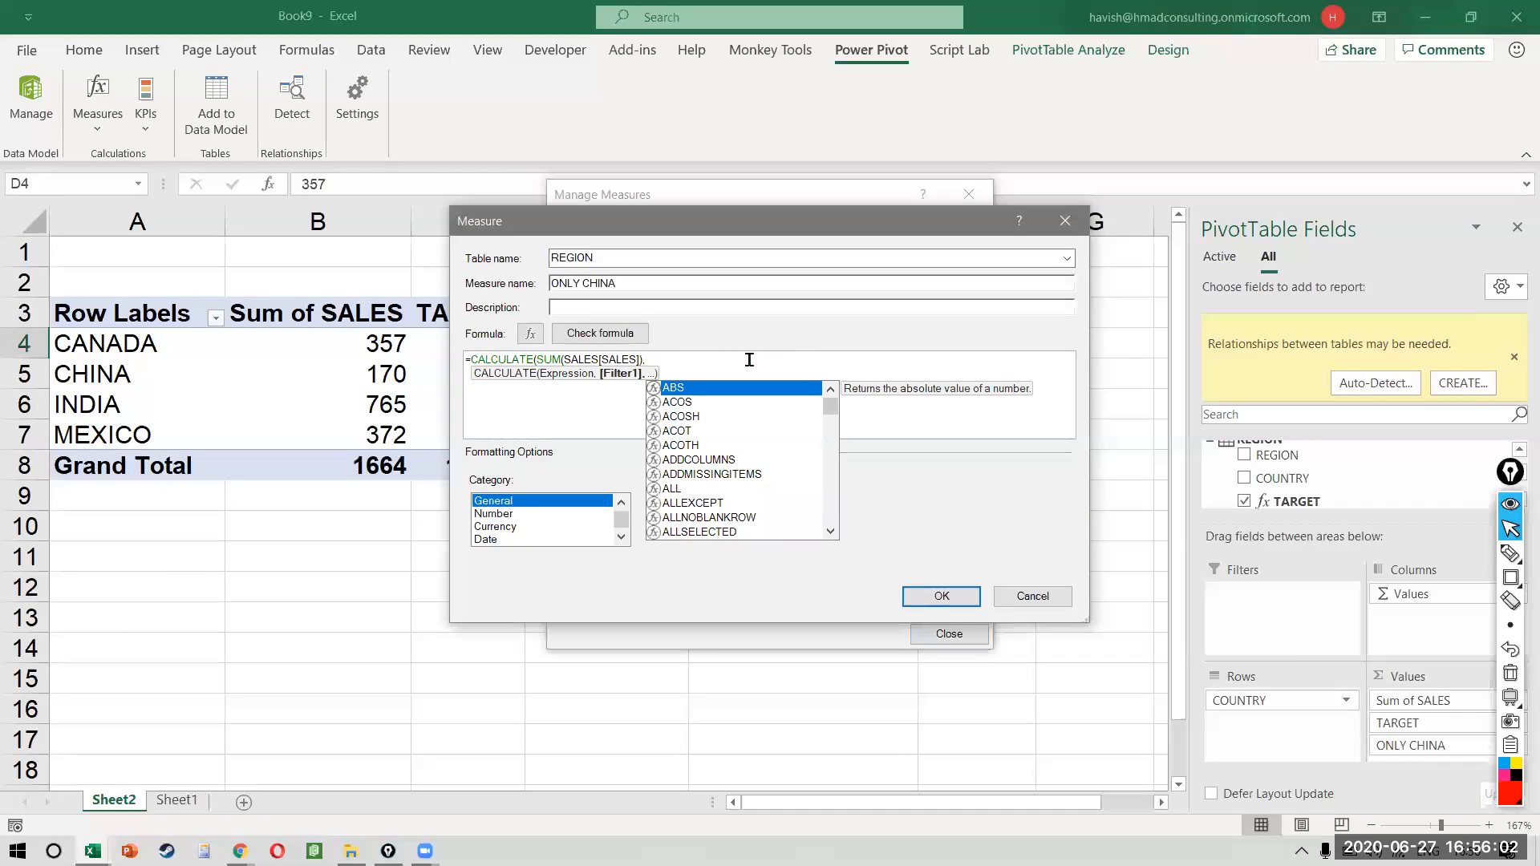
- Add extra empty filter arguments to the CALCULATE formula and remove them again
text(,,,)
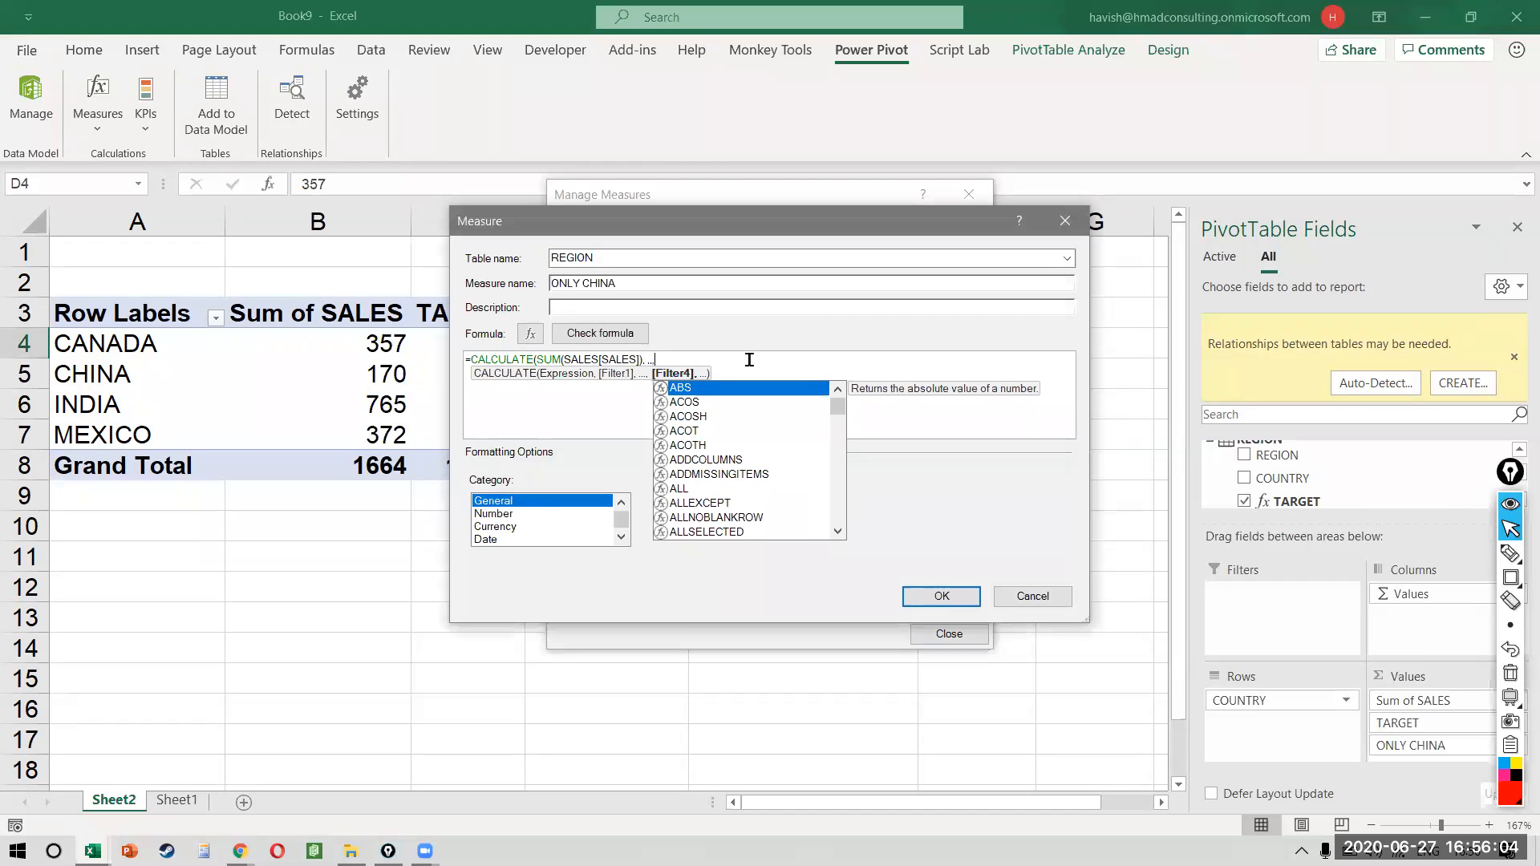
key(BackSpace)
key(BackSpace)
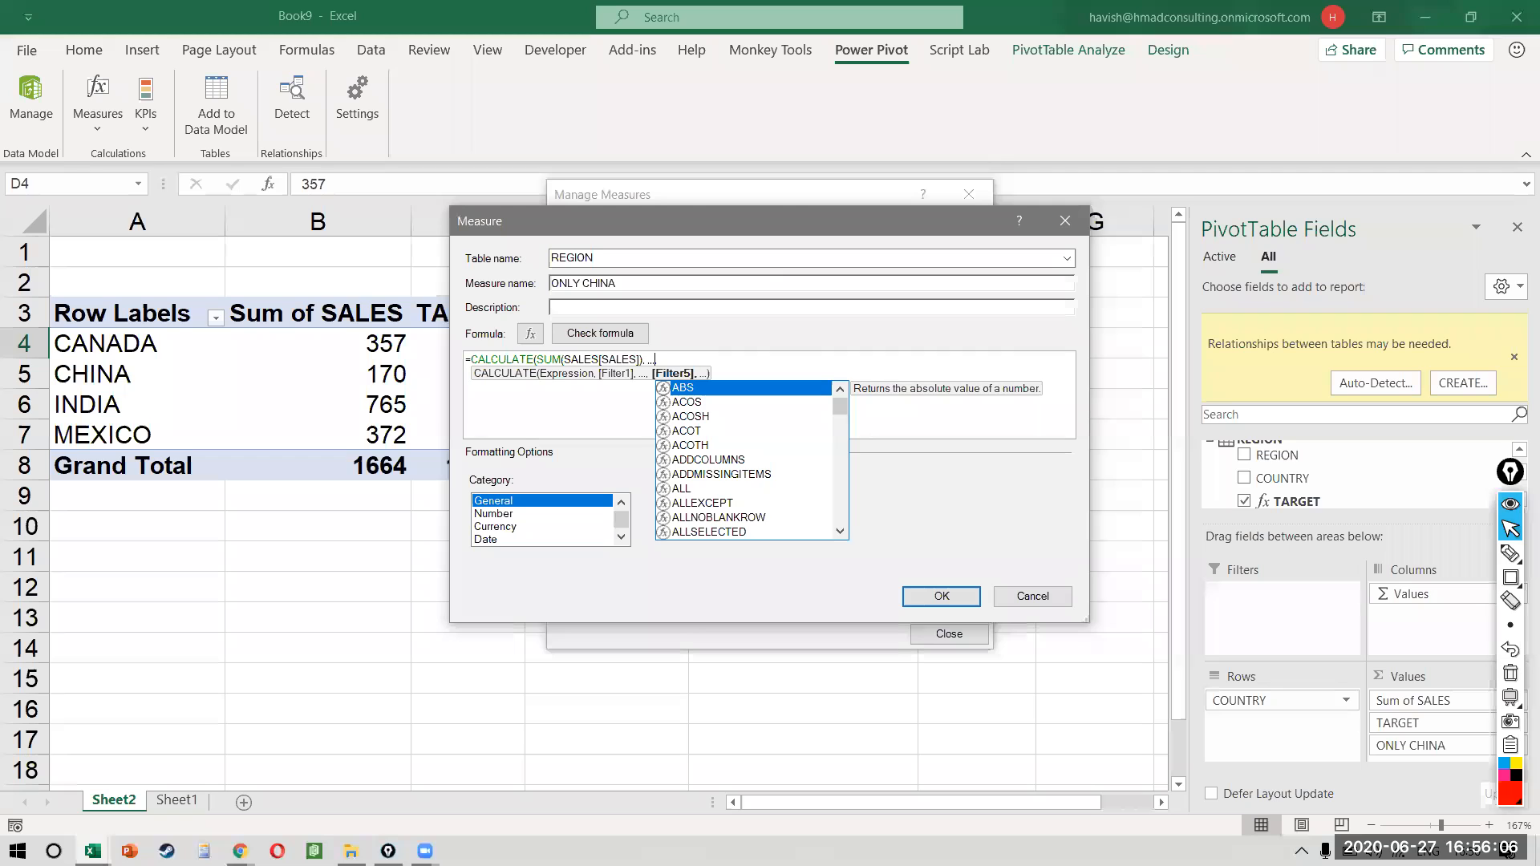
key(BackSpace)
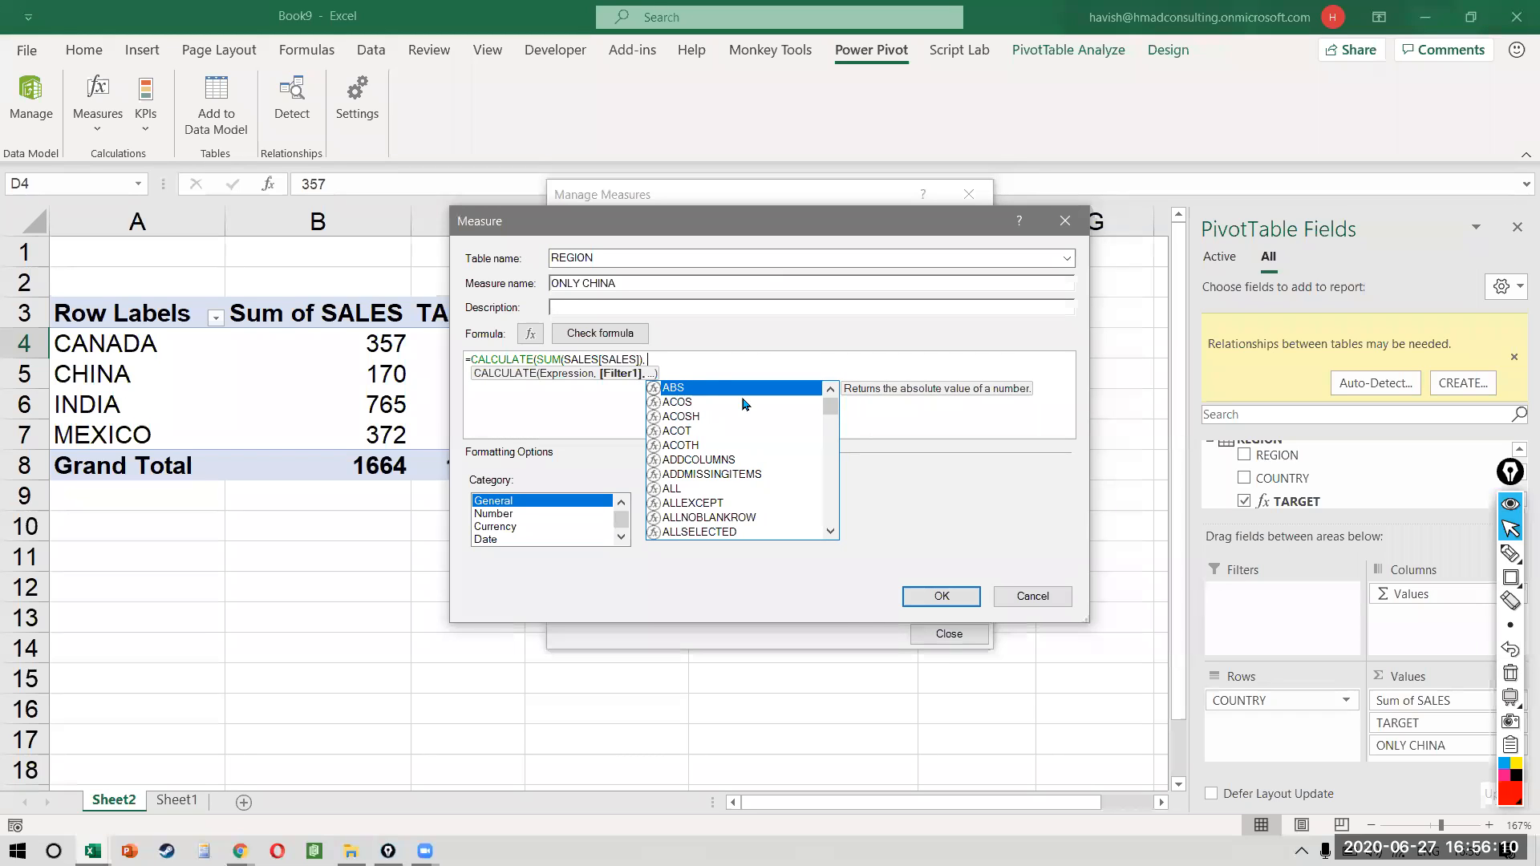
- Complete the ONLY CHINA formula with the filter SALES[COUNTRY] = "CHINA", save the measure and close the measure list
text(COUN)
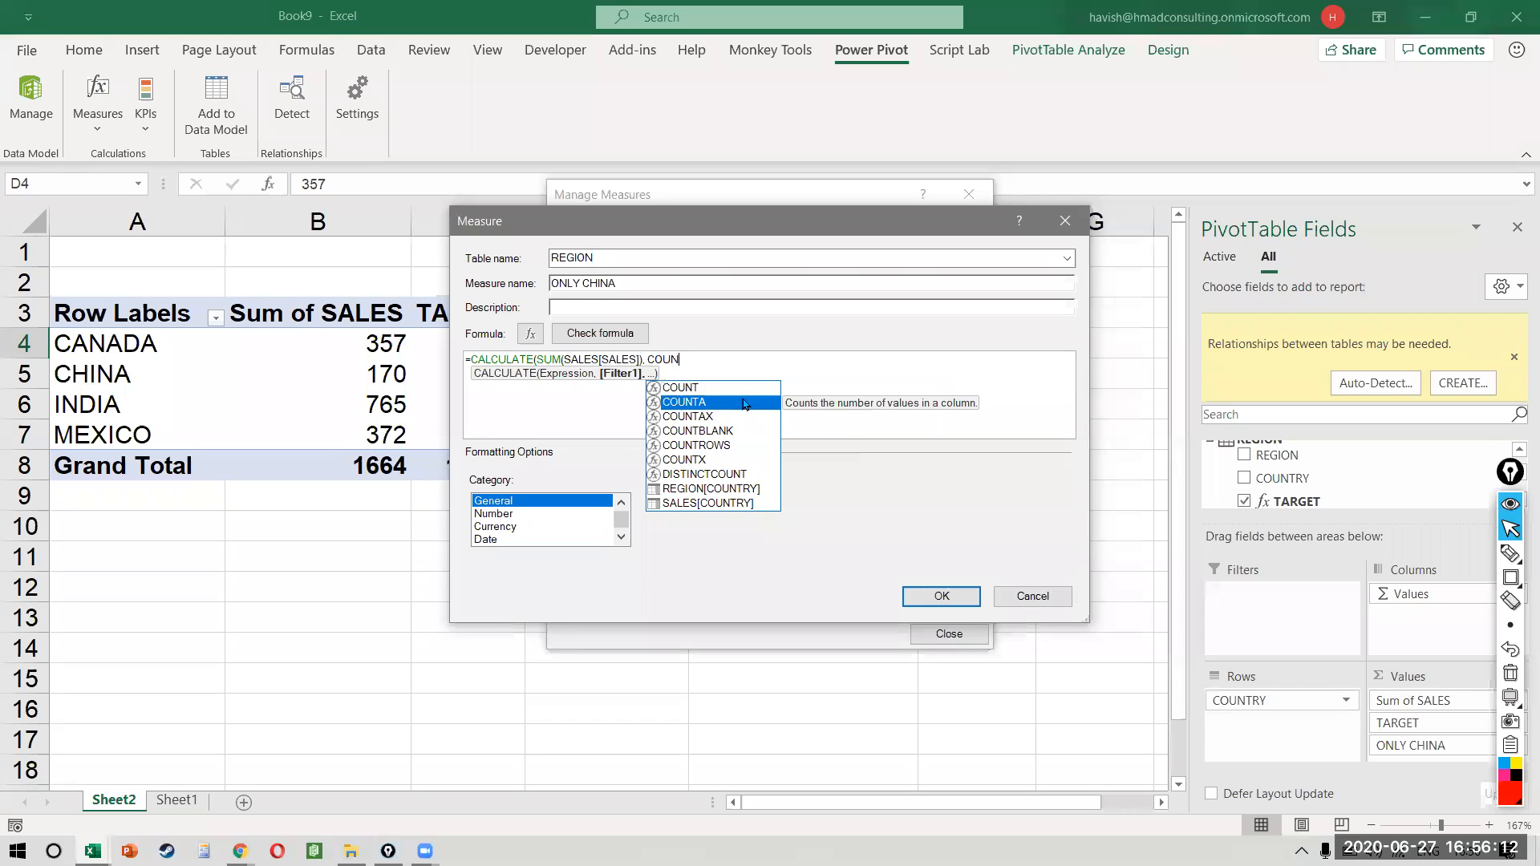
text(TR)
key(Down)
key(Down)
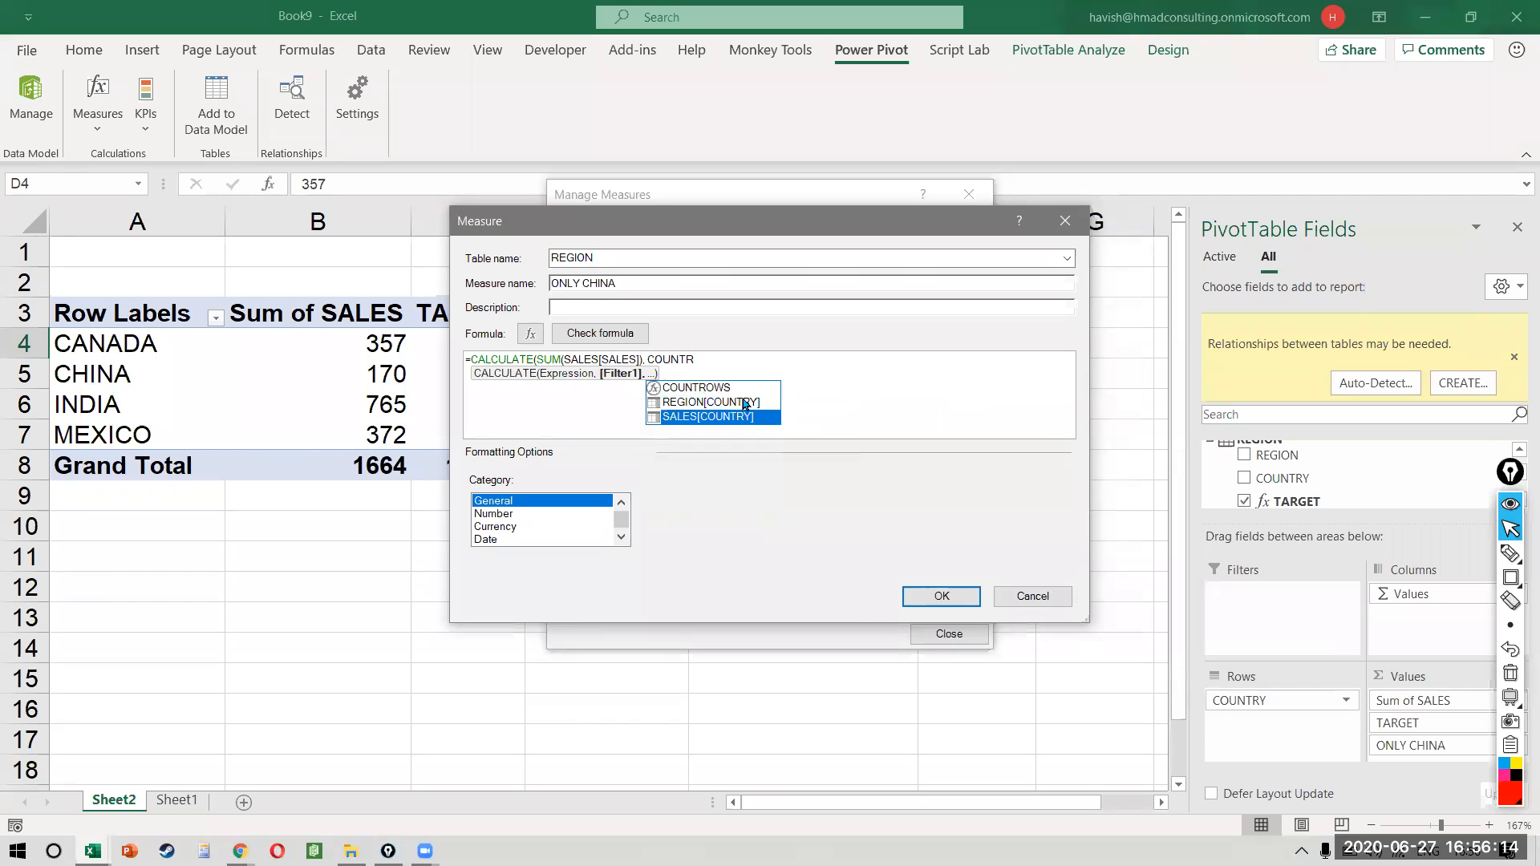
key(Tab)
text(= "CHINA"))
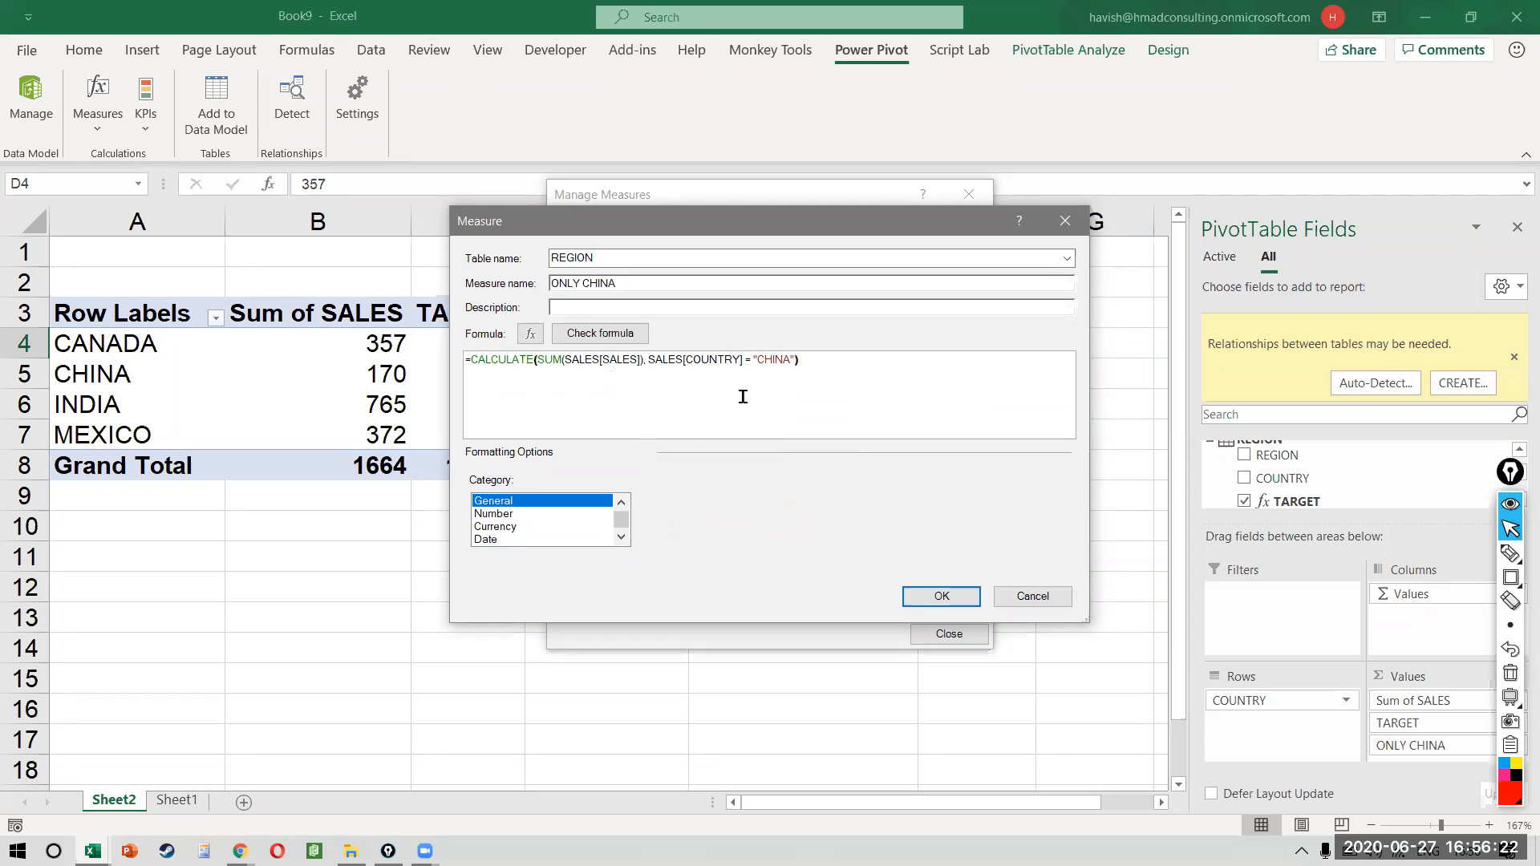
key(Left)
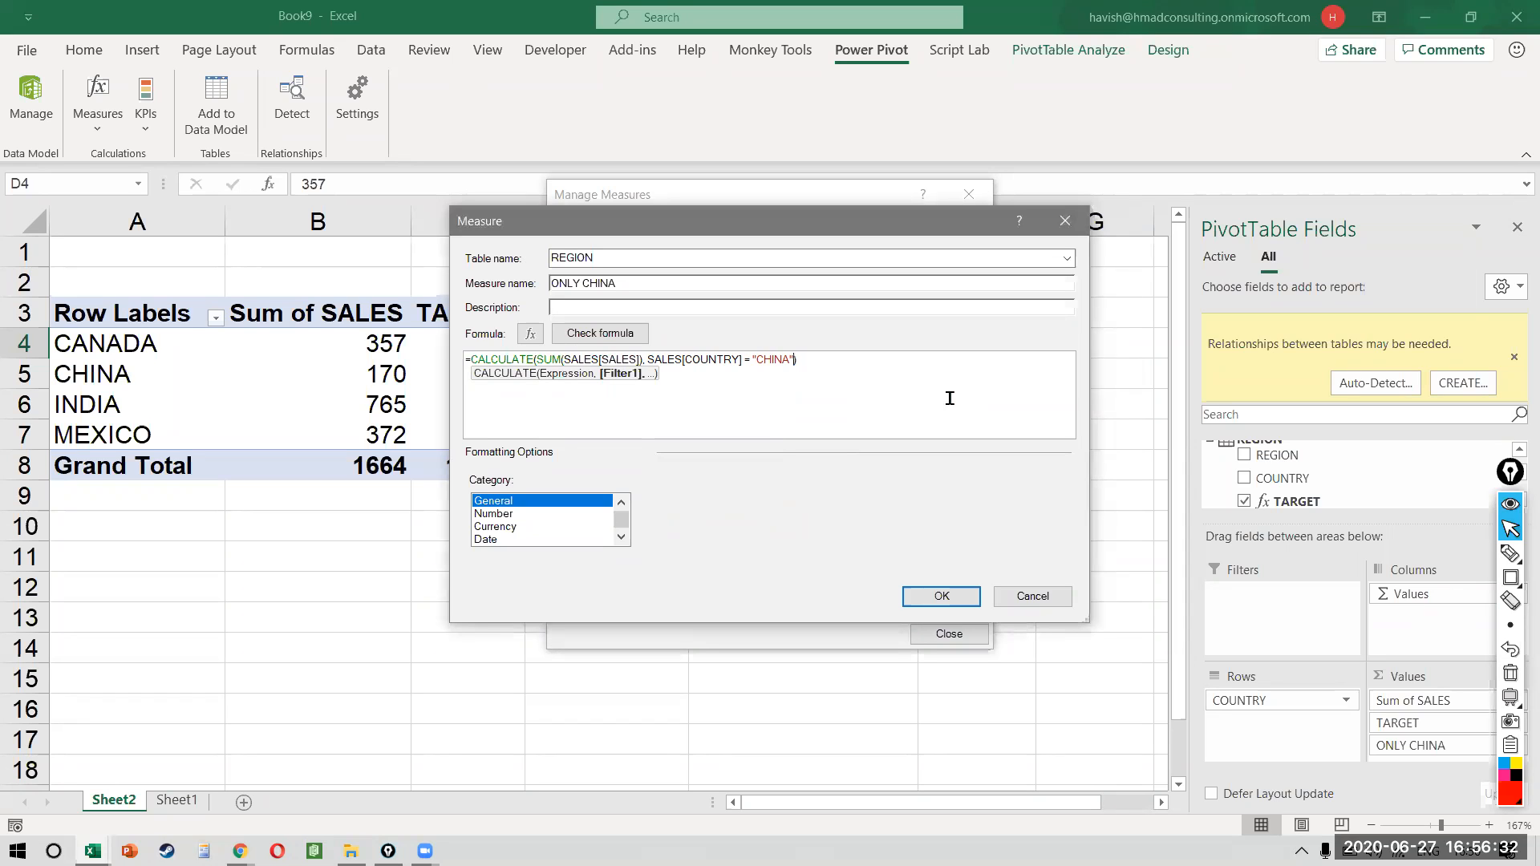
click(962, 598)
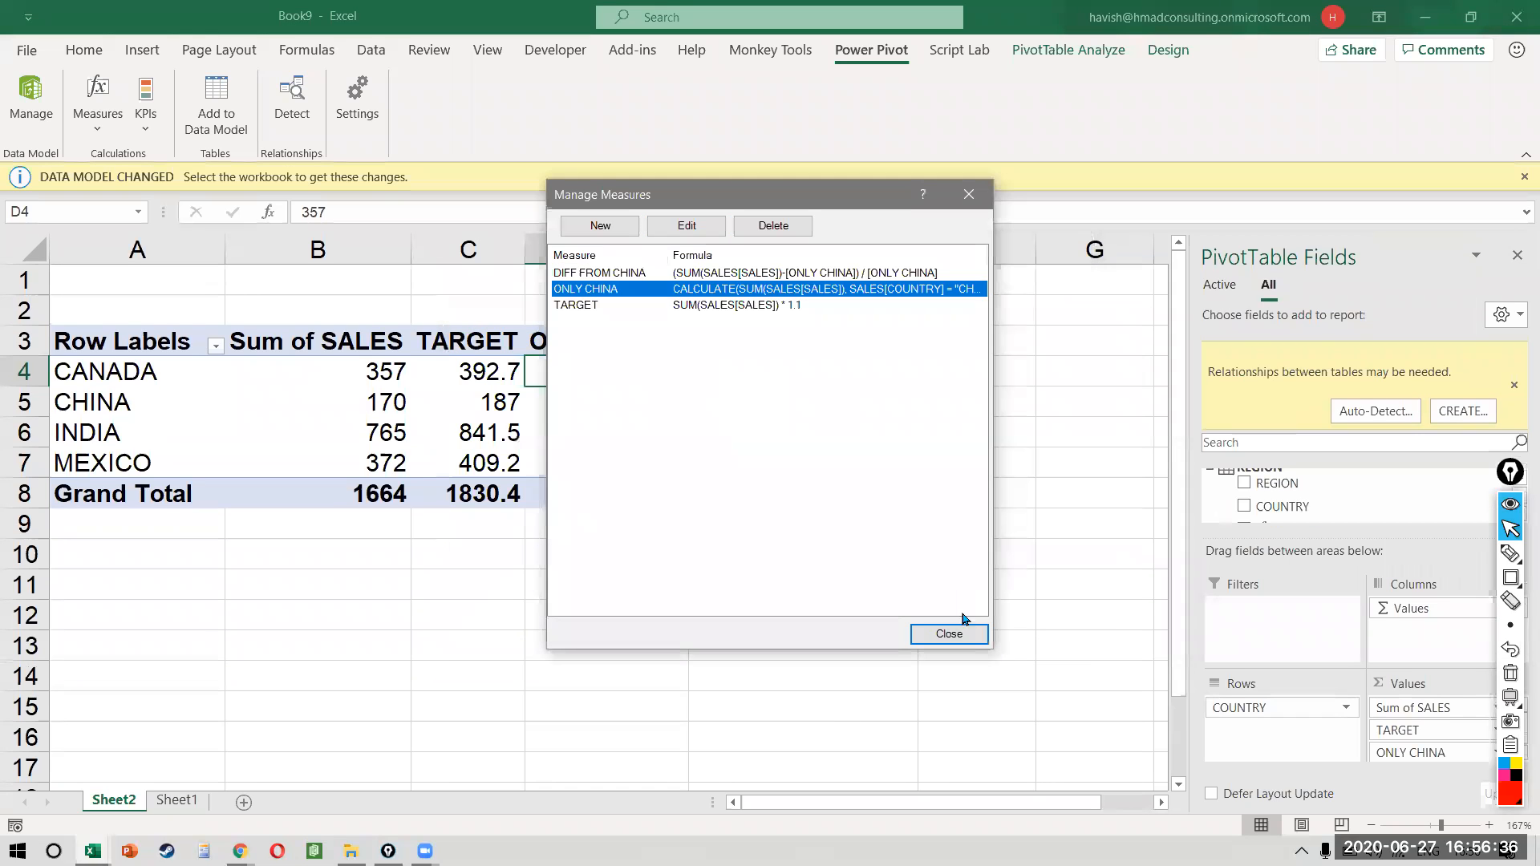
click(949, 635)
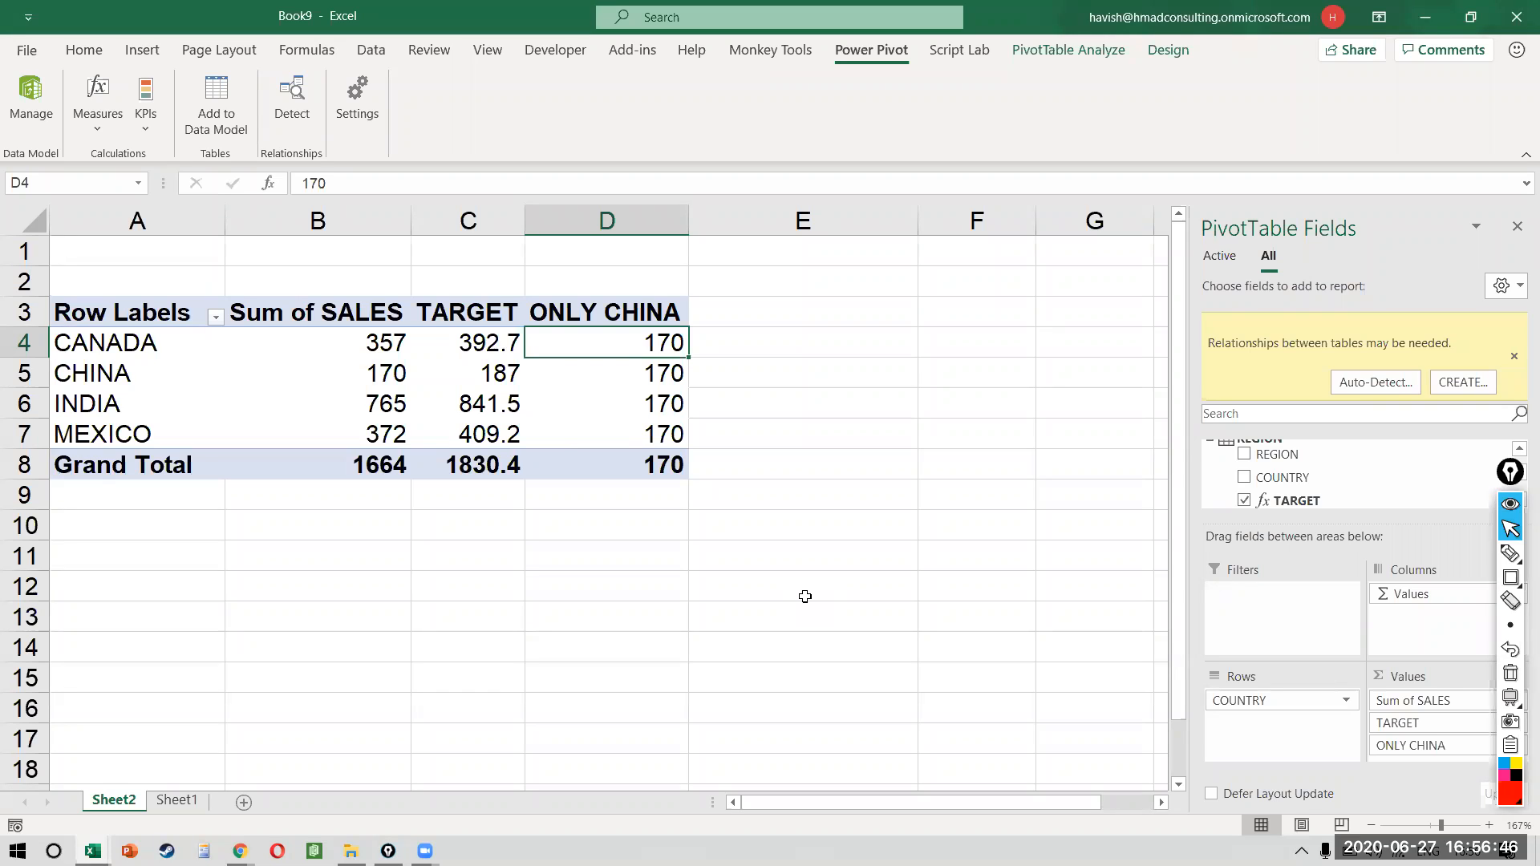
- Switch to the Chrome window showing the SQLBI about page
key(alt+Tab)
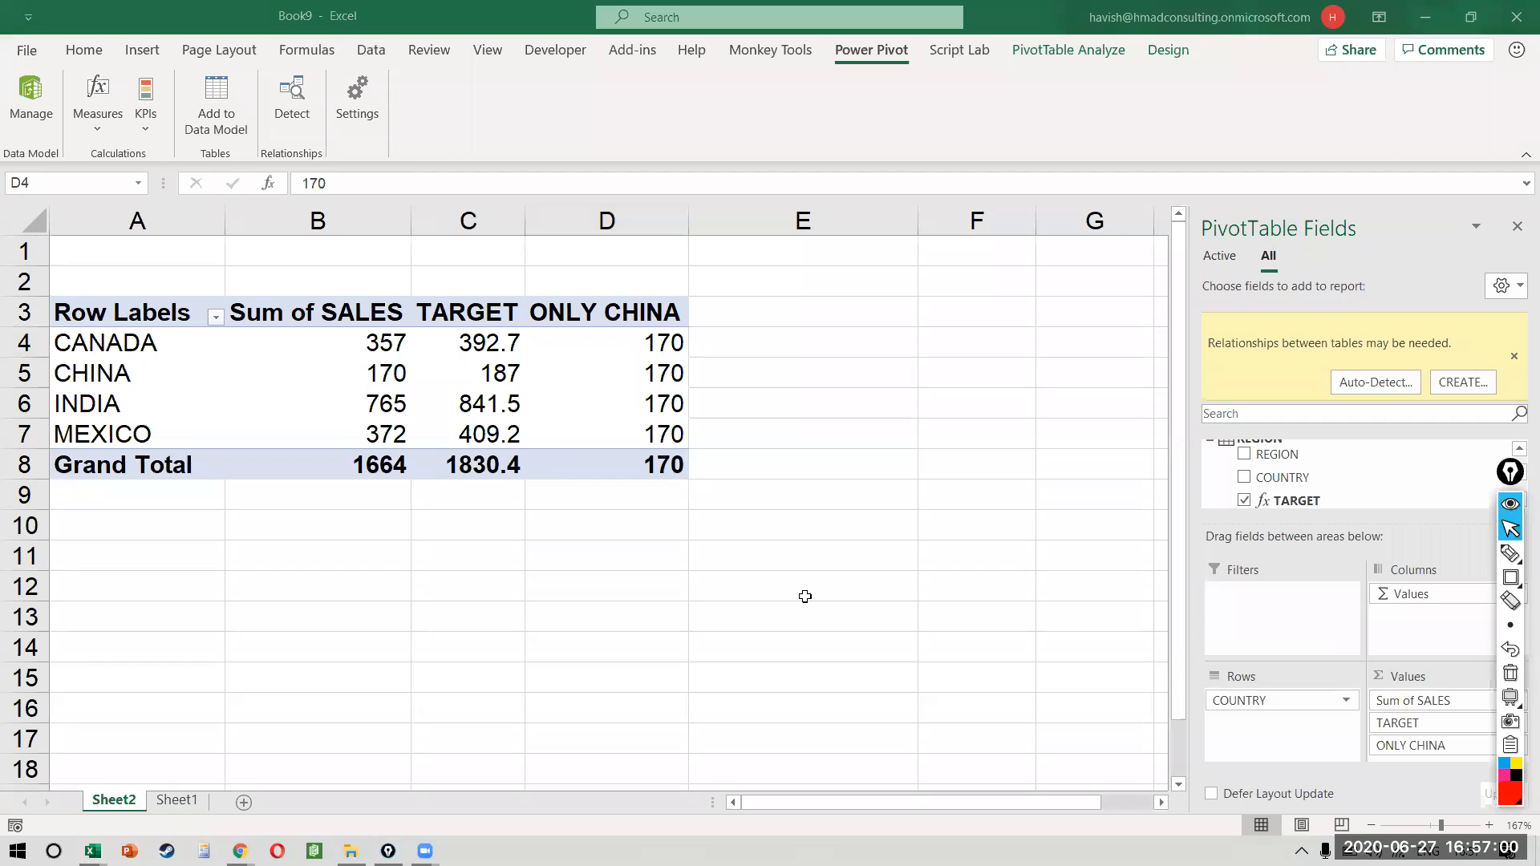
key(alt+Tab)
key(Tab)
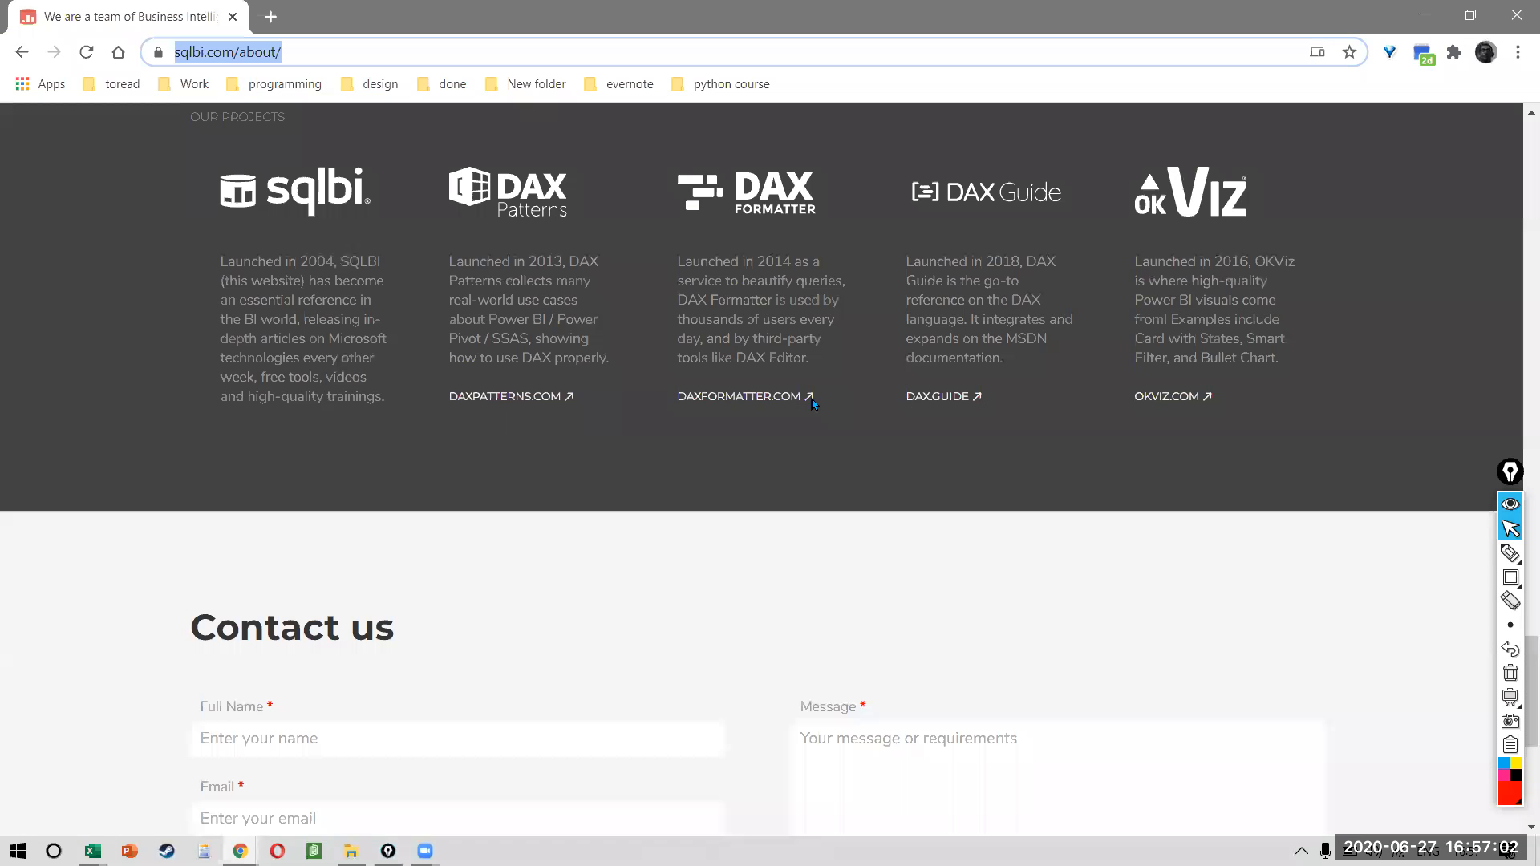
click(689, 49)
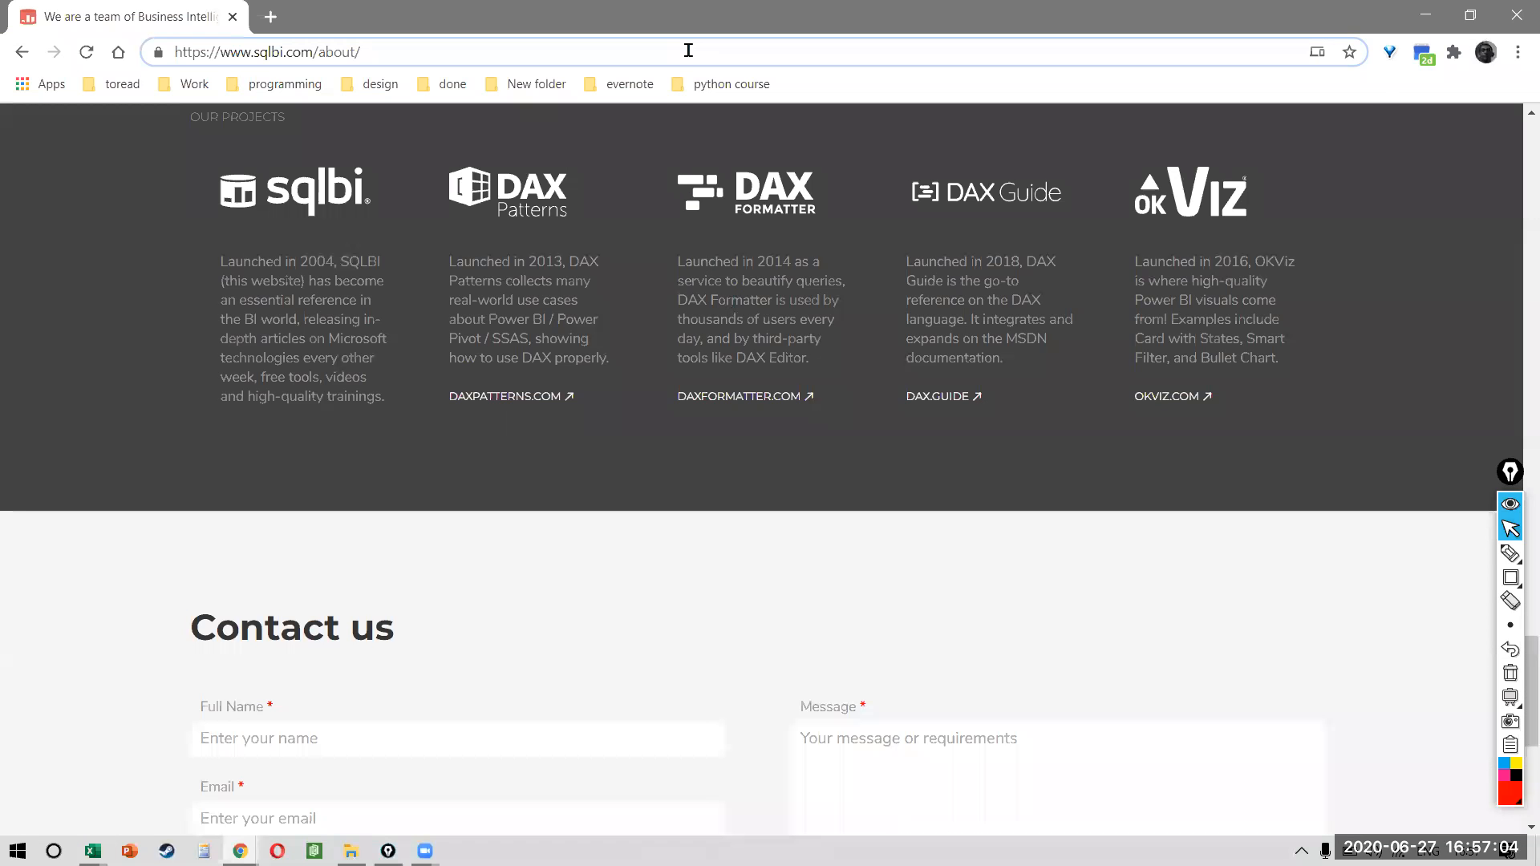
text(DAX MICROSOFT)
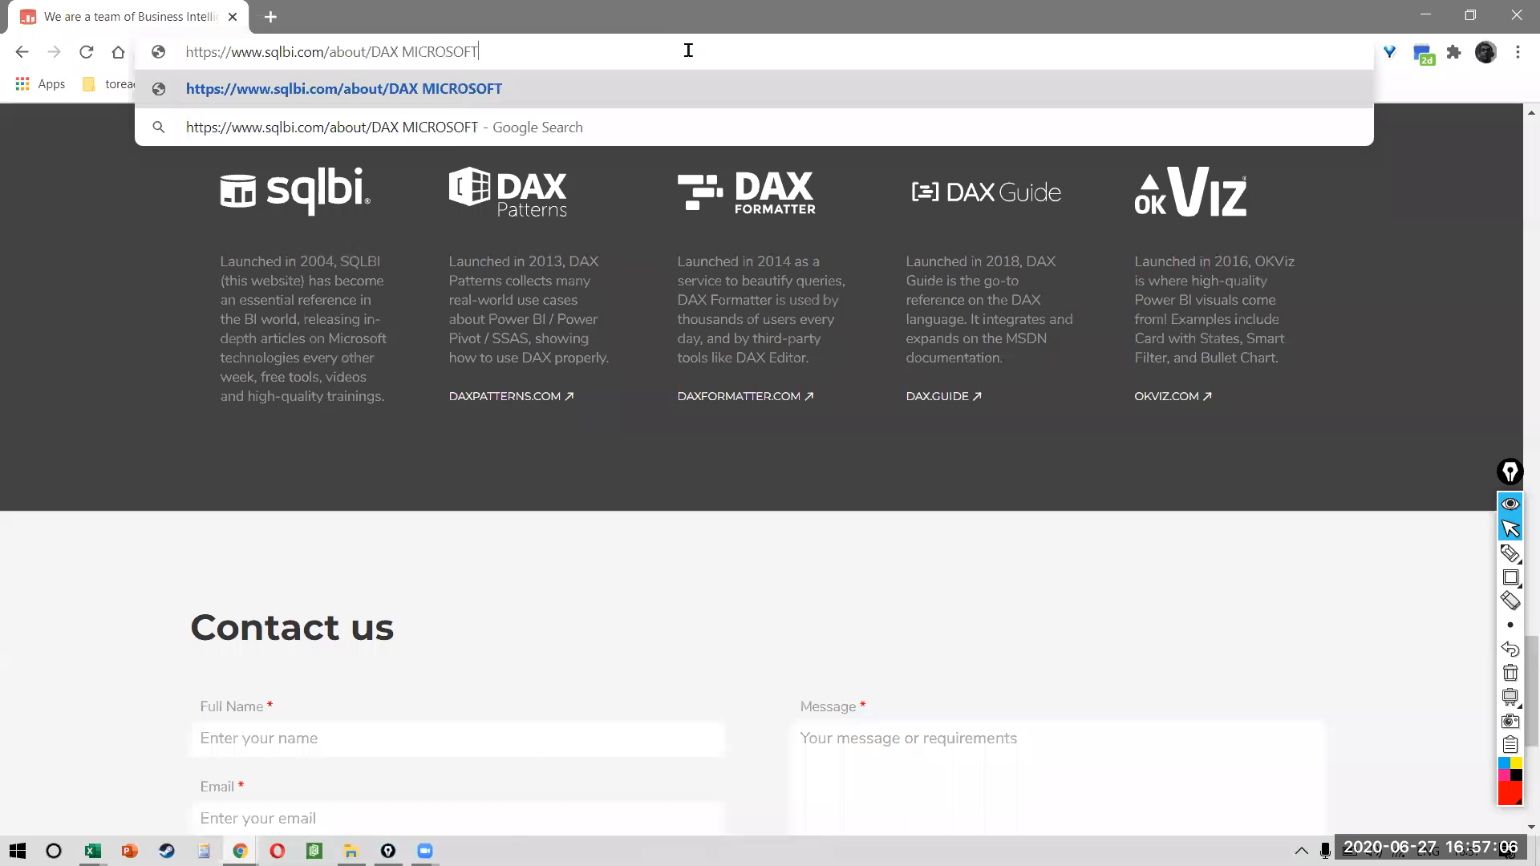
key(Return)
- Search the web for DAX MICROSOFT and open Microsoft's Data Analysis Expressions (DAX) Reference page
key(ctrl+a)
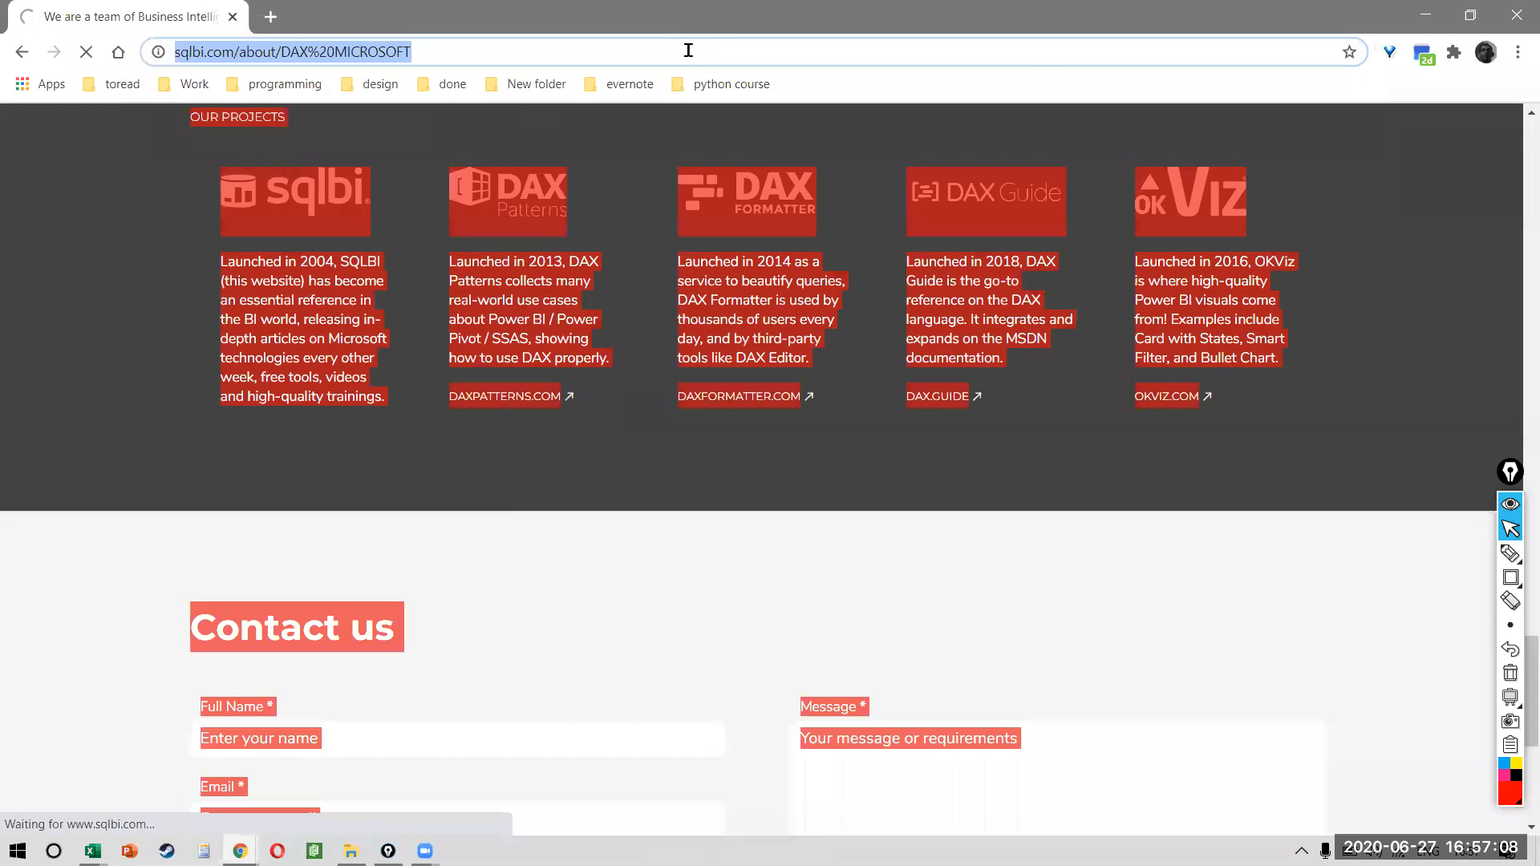
text(DAX MIC)
key(BackSpace)
key(BackSpace)
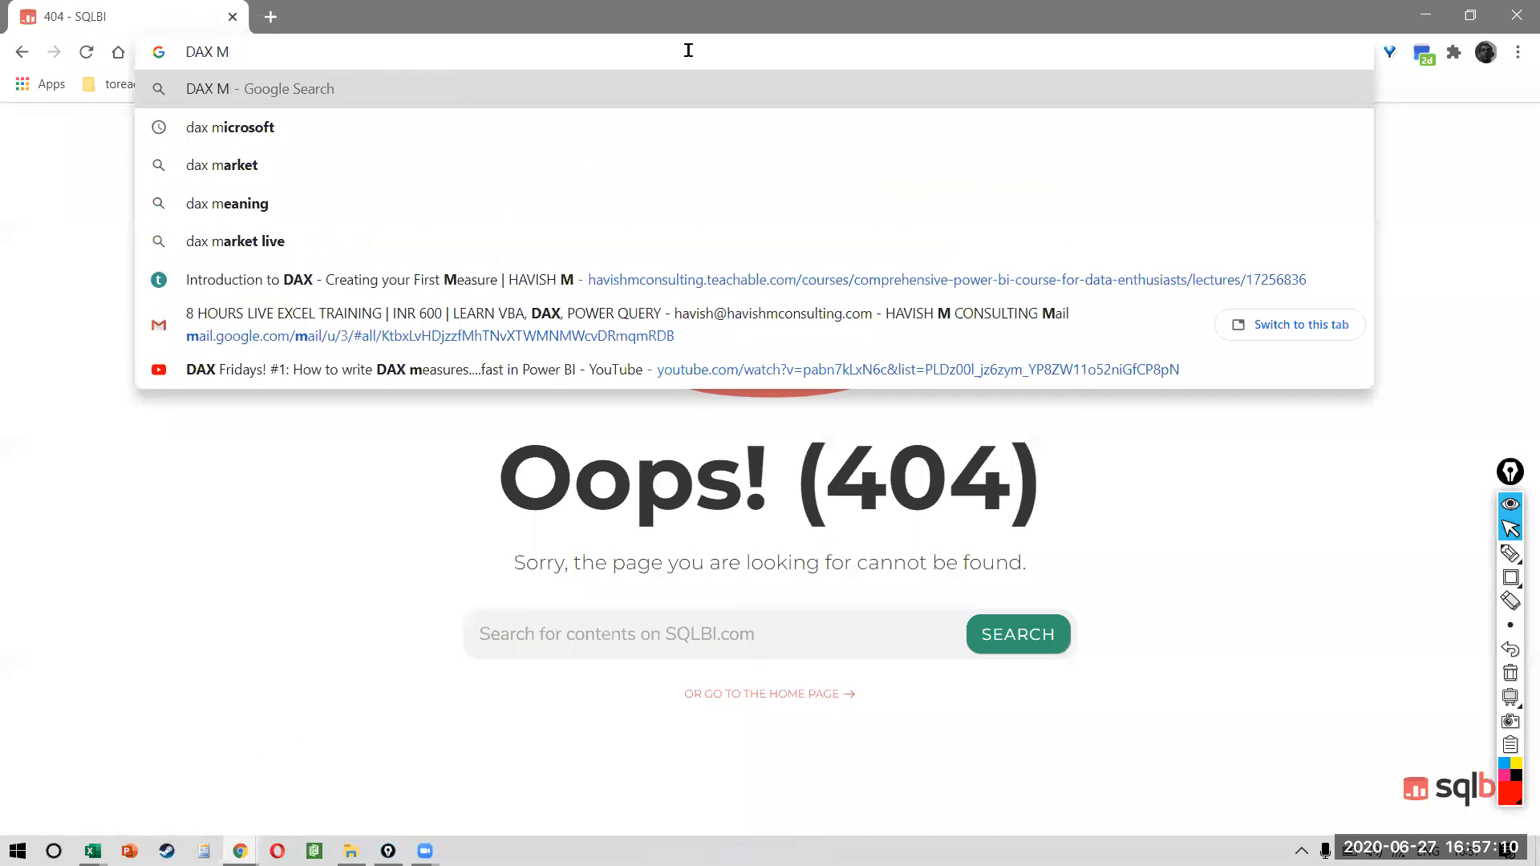
text(ICROSOFT)
key(Return)
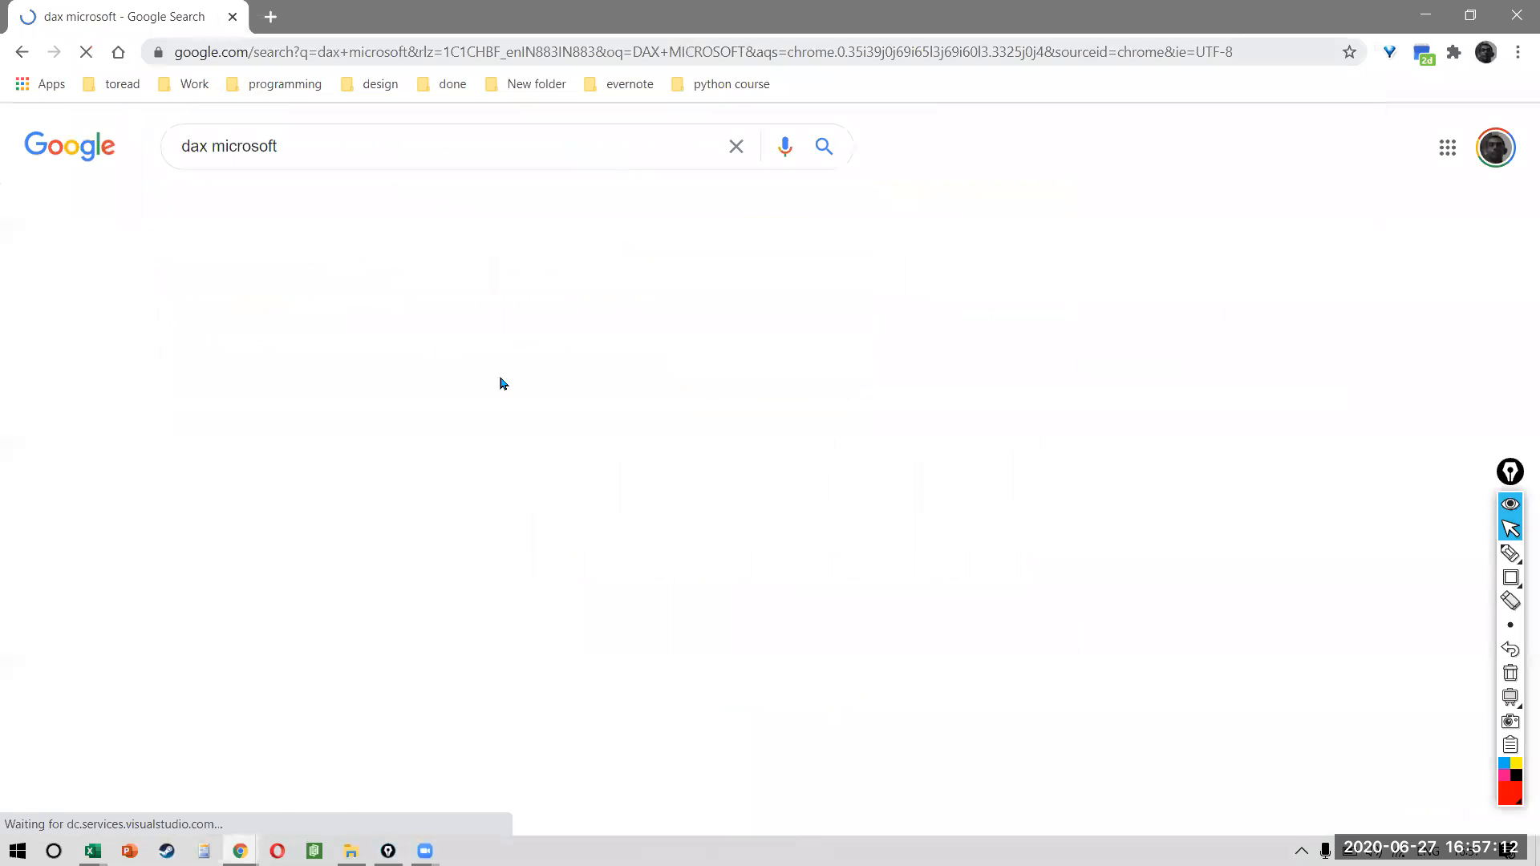
click(438, 319)
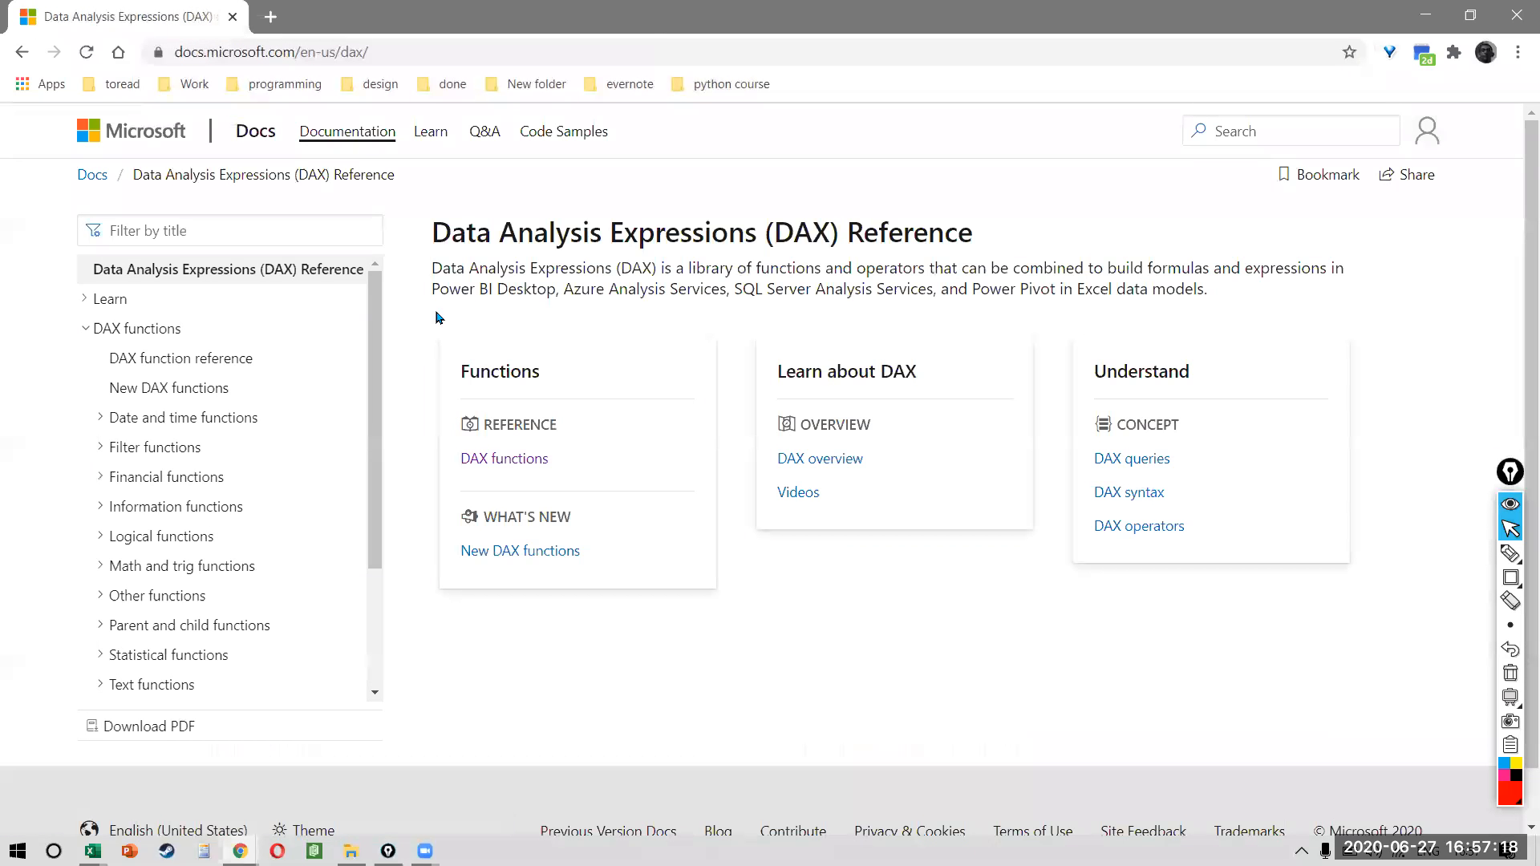
- Open the DAX overview article and read its Measures section through the Total Sales example
click(794, 456)
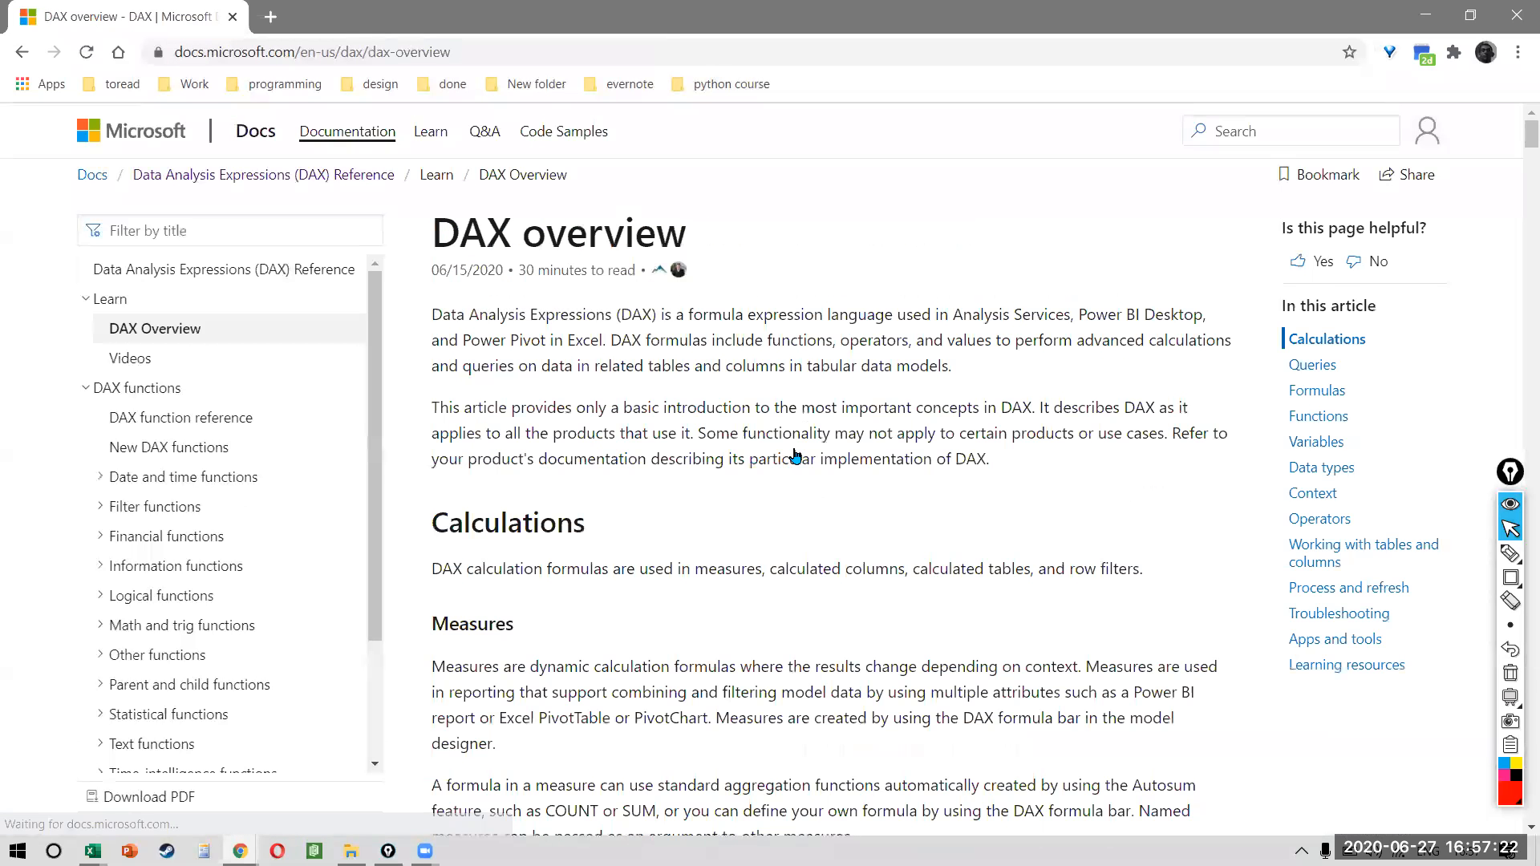
scroll(794, 456, down, 5)
double_click(480, 254)
drag(568, 321, 747, 344)
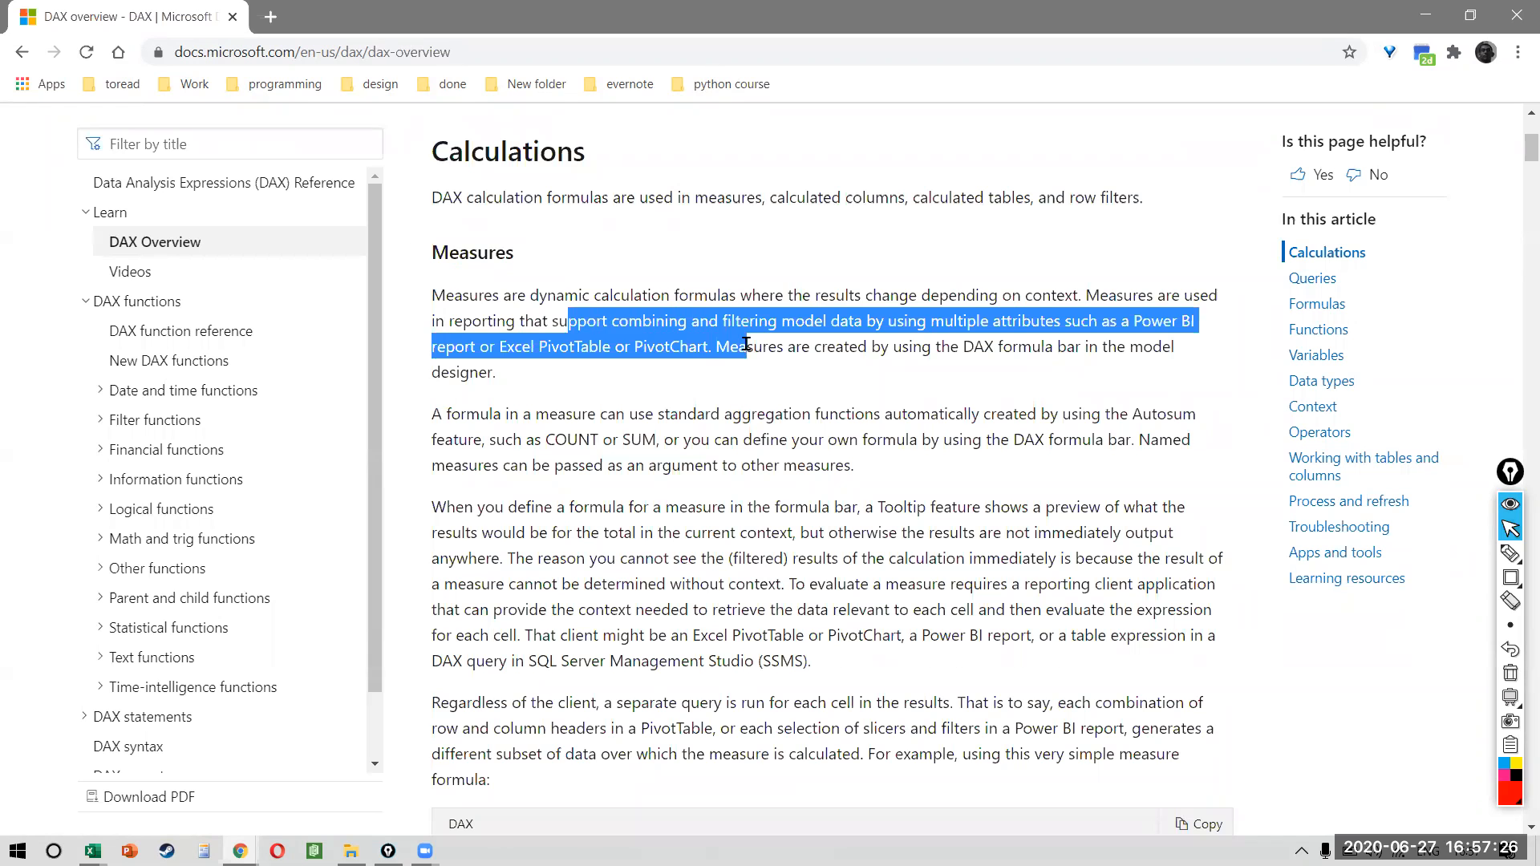
scroll(690, 458, down, 5)
scroll(658, 542, down, 3)
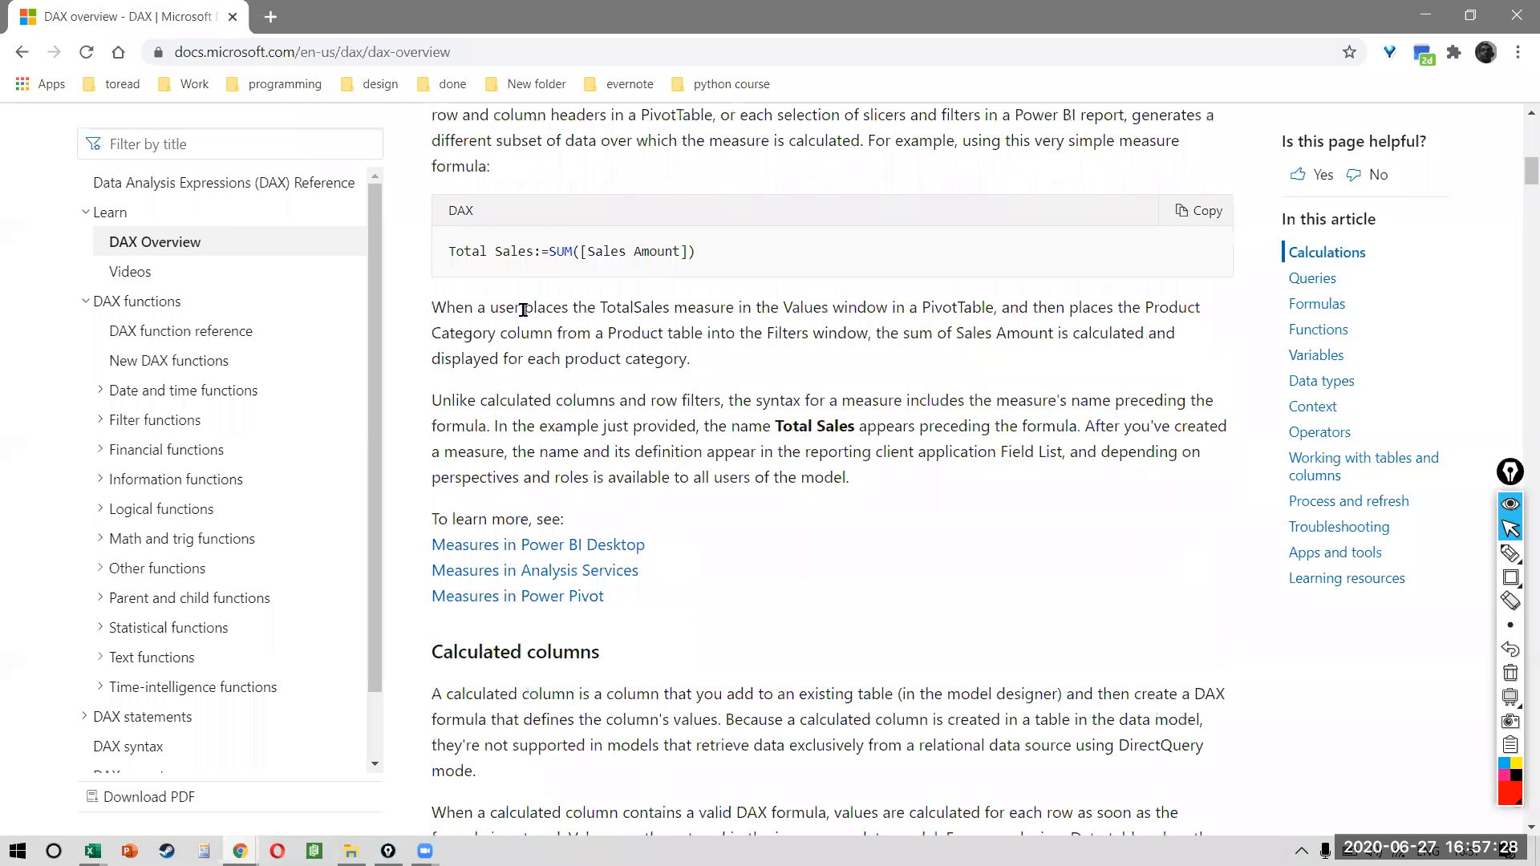
- Examine the calculated columns, calculated tables and row filters sections, highlighting the Customers[Country] = "USA" example formula
scroll(523, 309, down, 5)
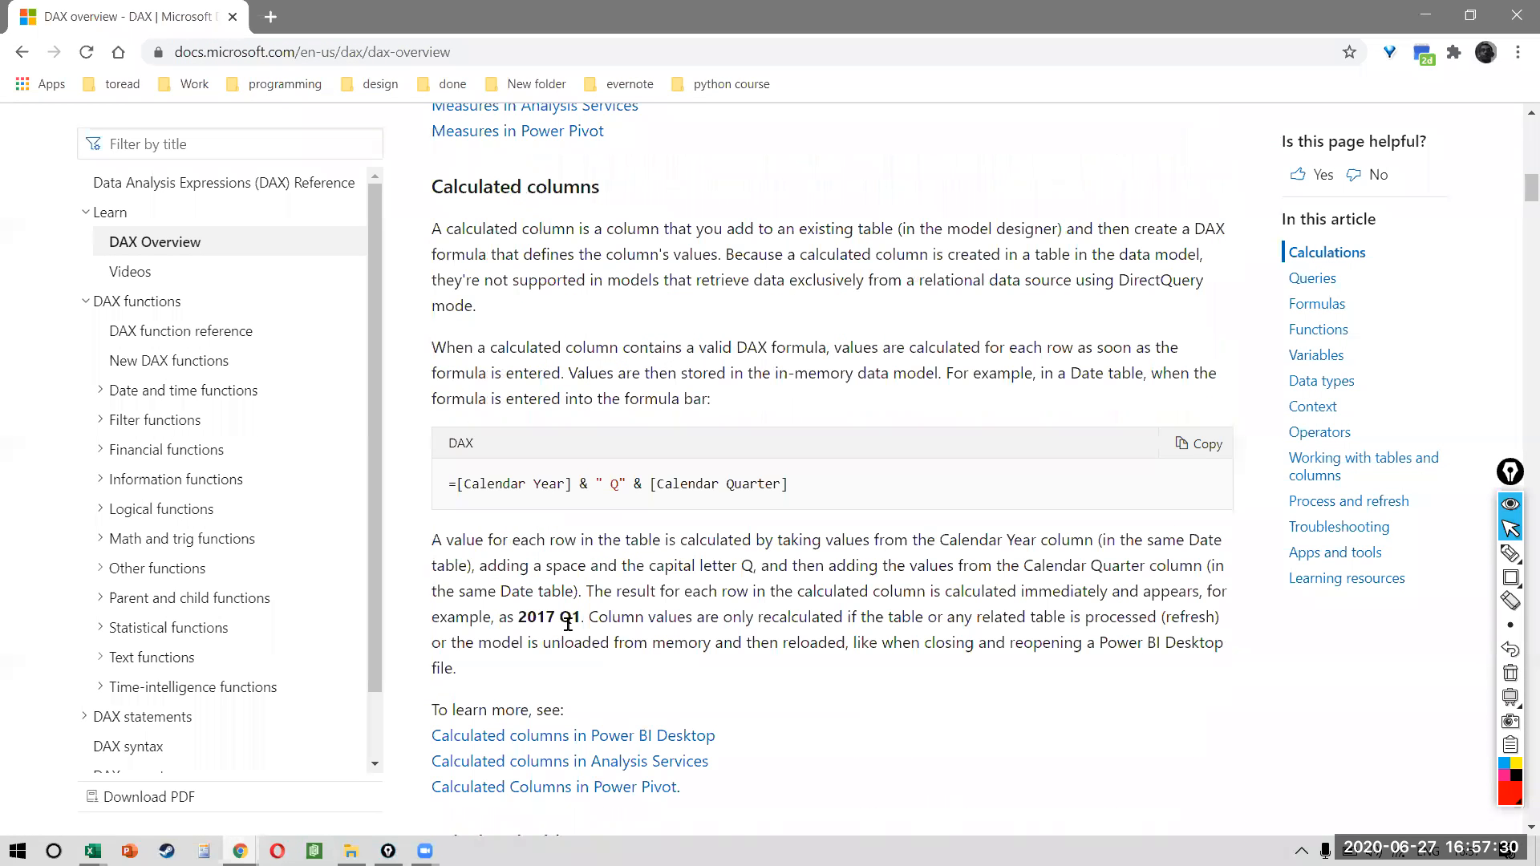
scroll(568, 624, down, 5)
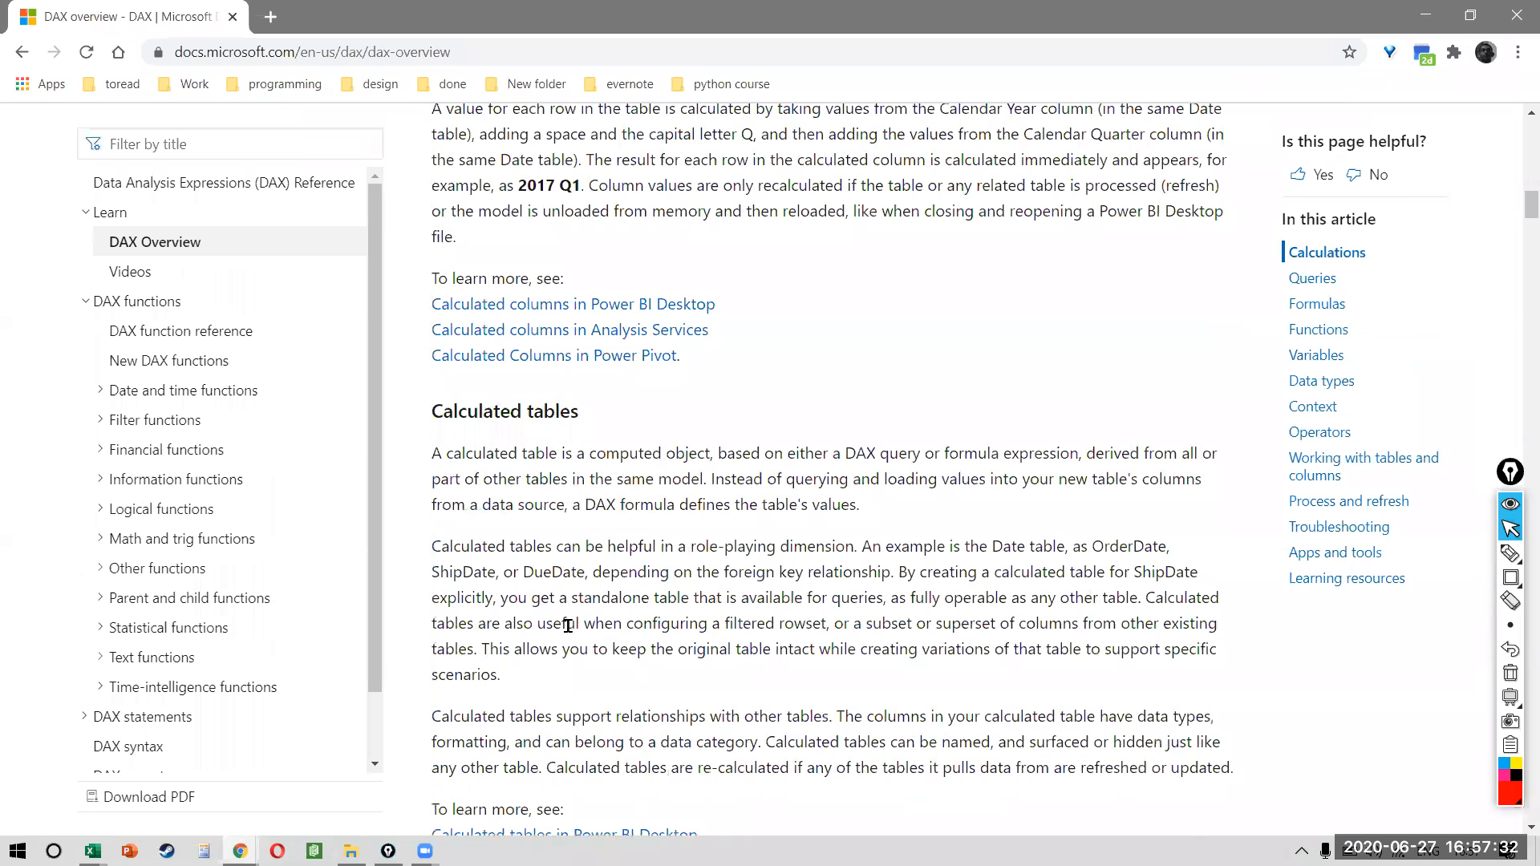
scroll(568, 625, down, 15)
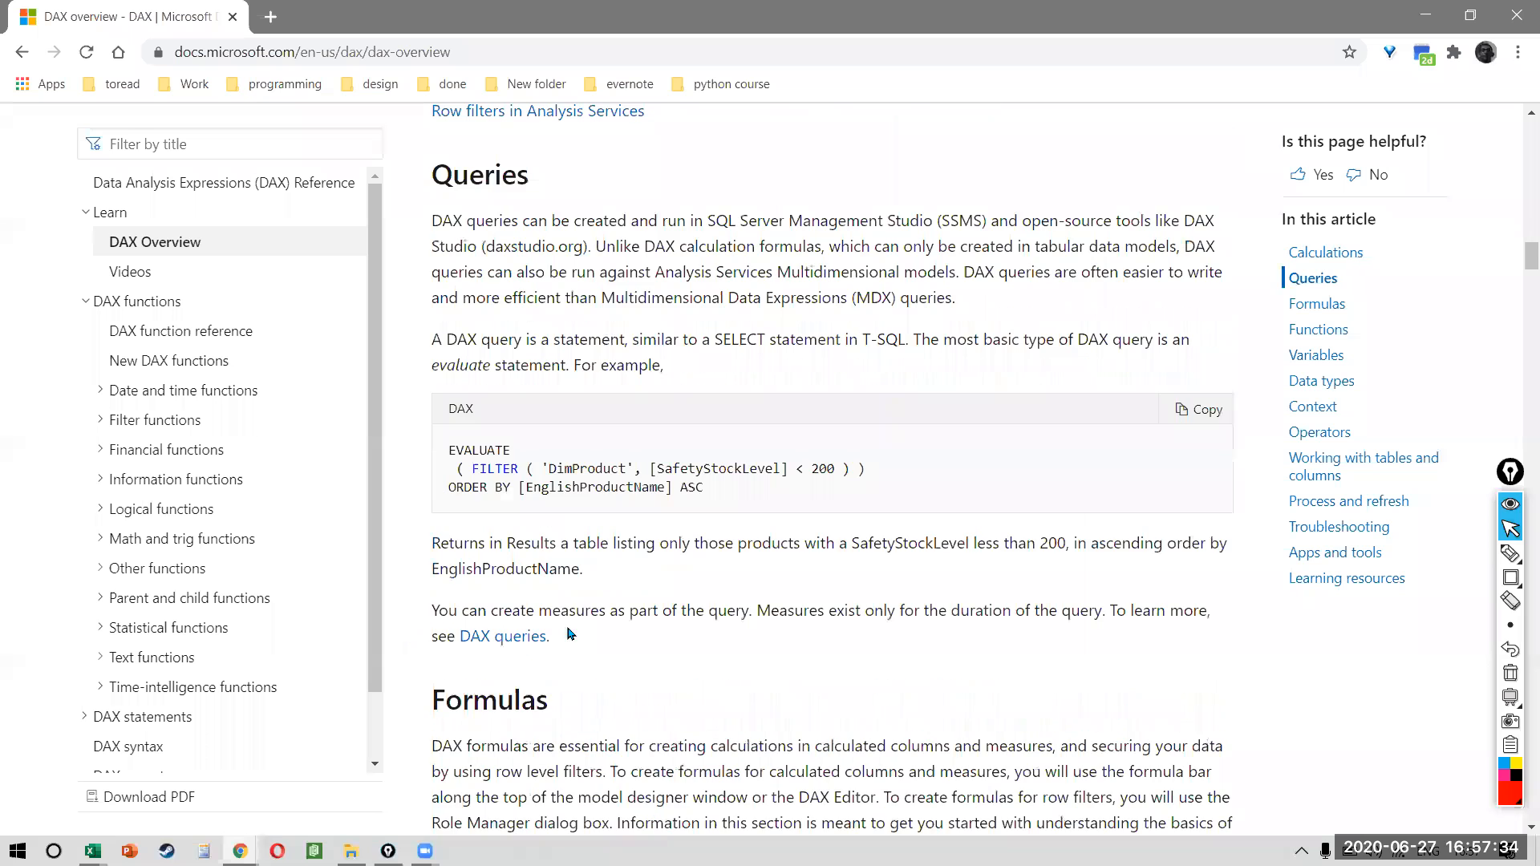
scroll(568, 624, up, 8)
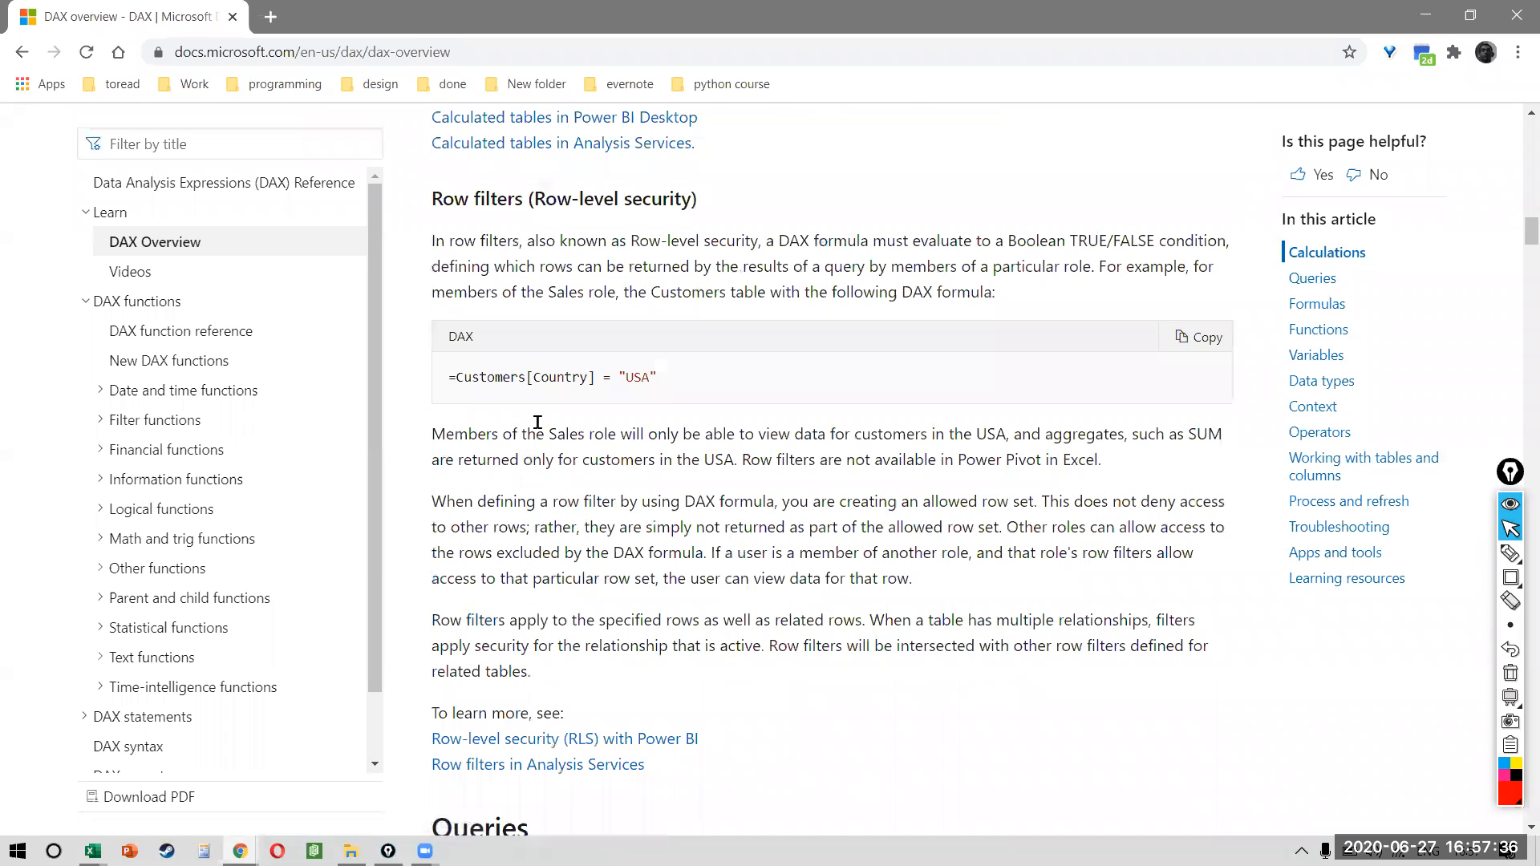
drag(503, 371, 696, 363)
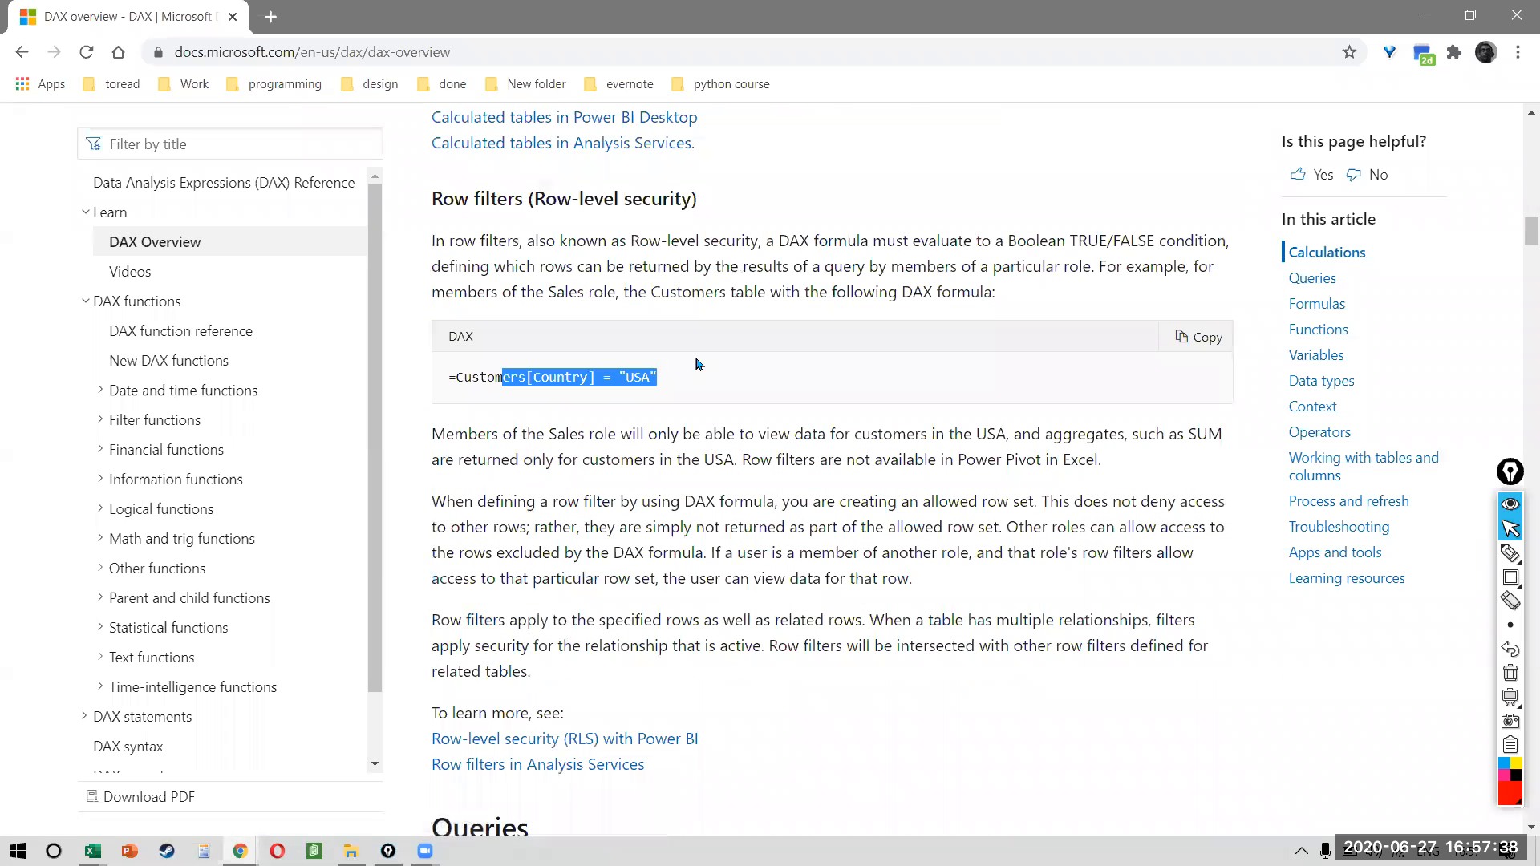
- Examine the Queries and Formulas sections of the DAX overview, through the formula element table for Days in Current Quarter
scroll(678, 552, down, 8)
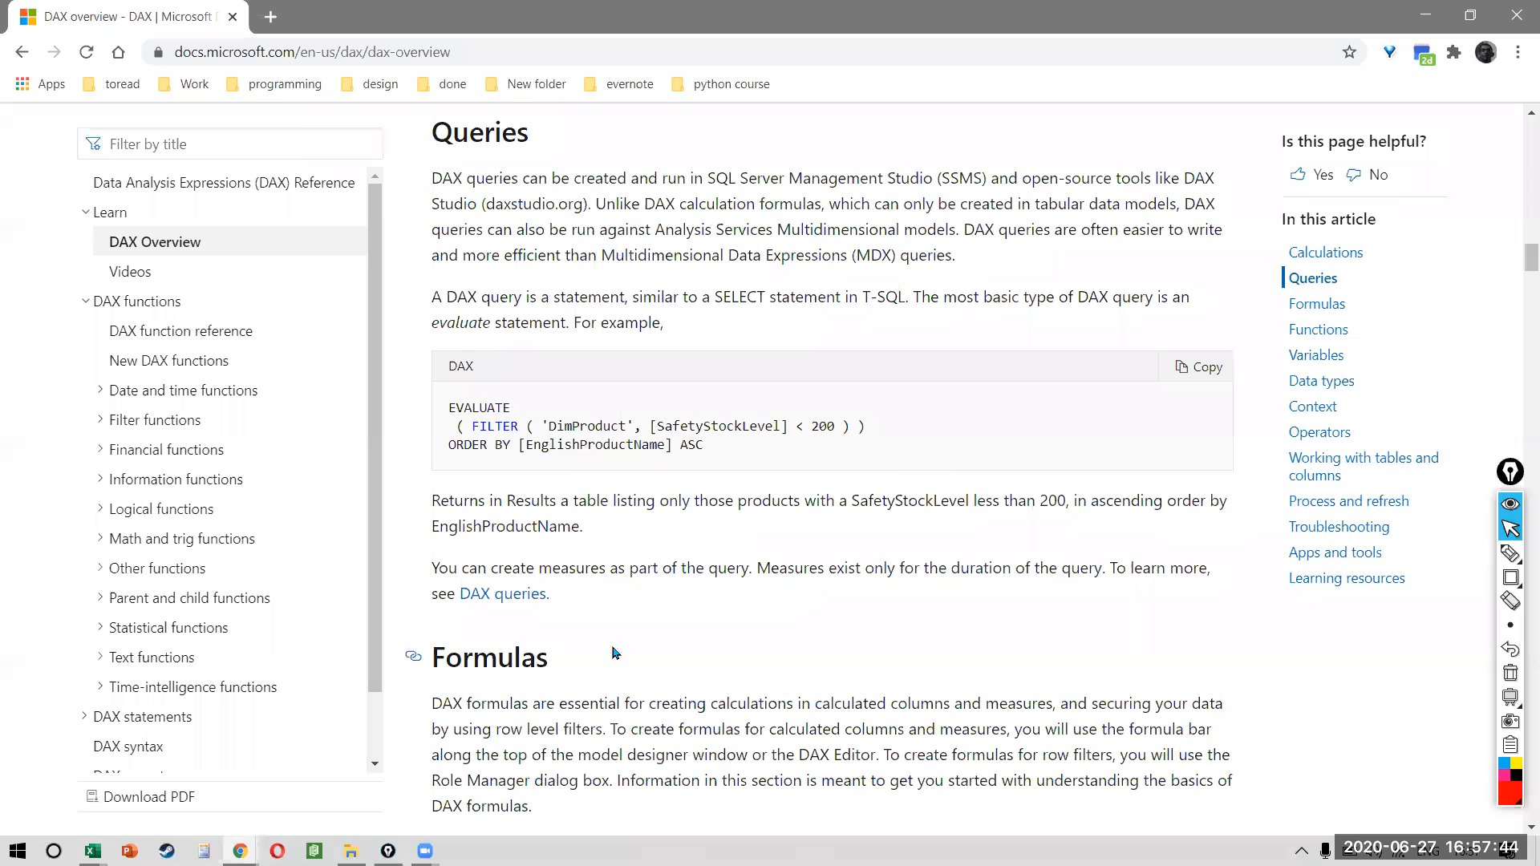
scroll(615, 651, down, 9)
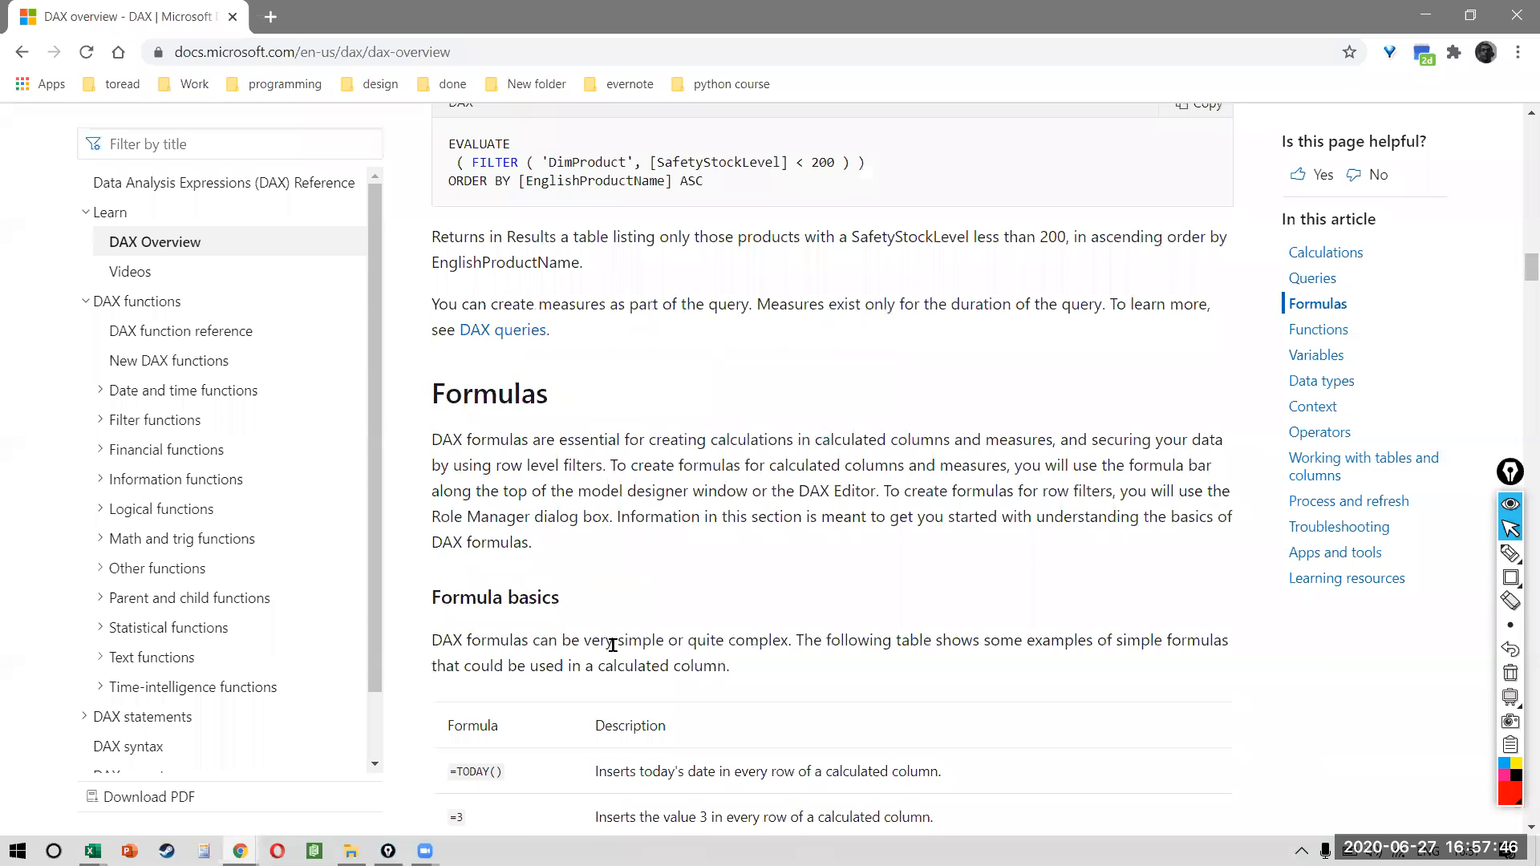
scroll(613, 644, down, 10)
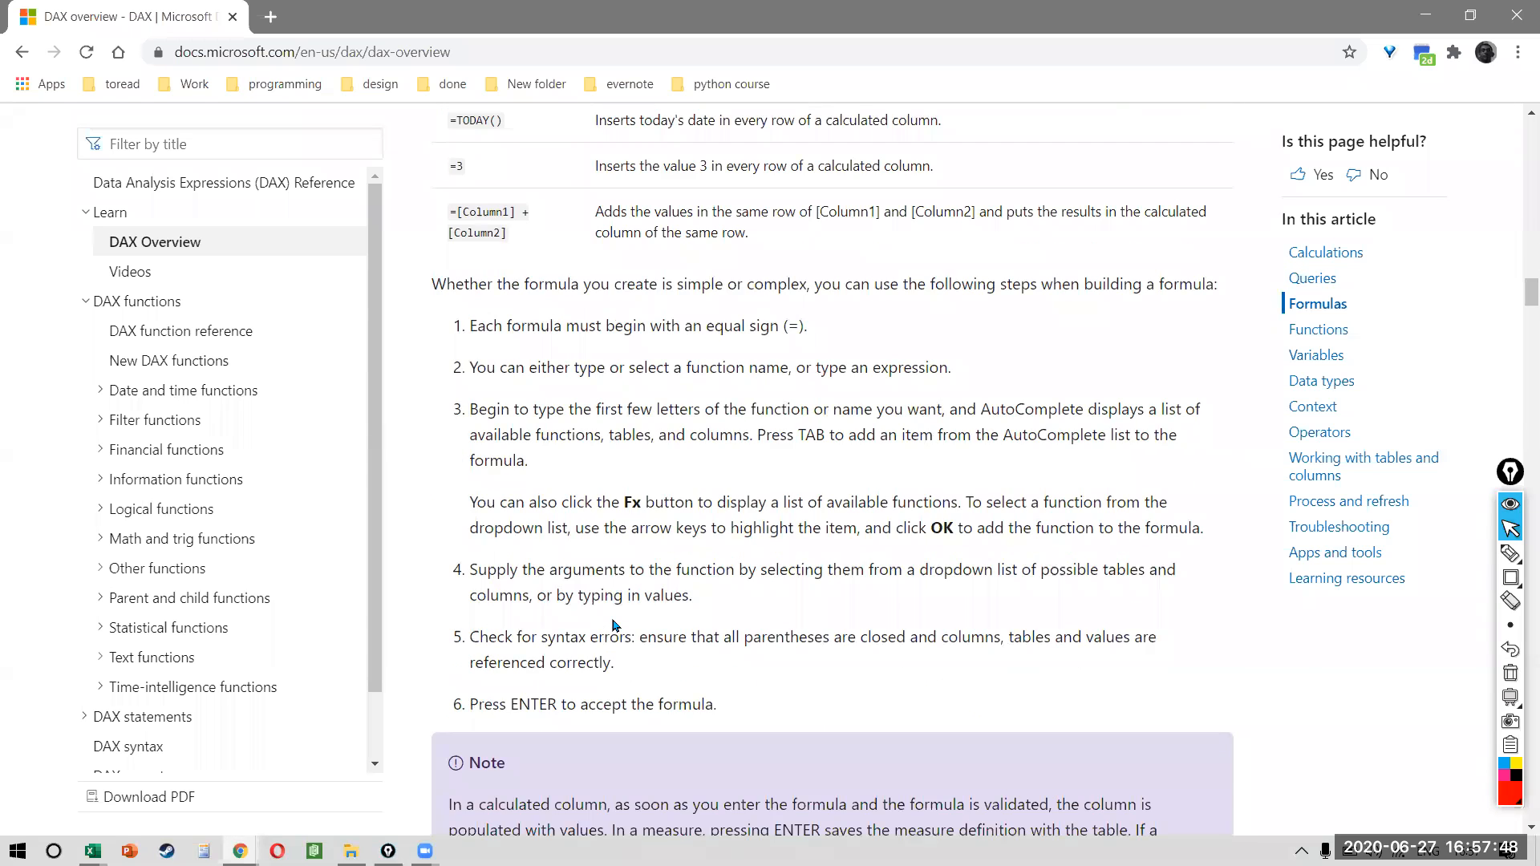
scroll(705, 625, down, 3)
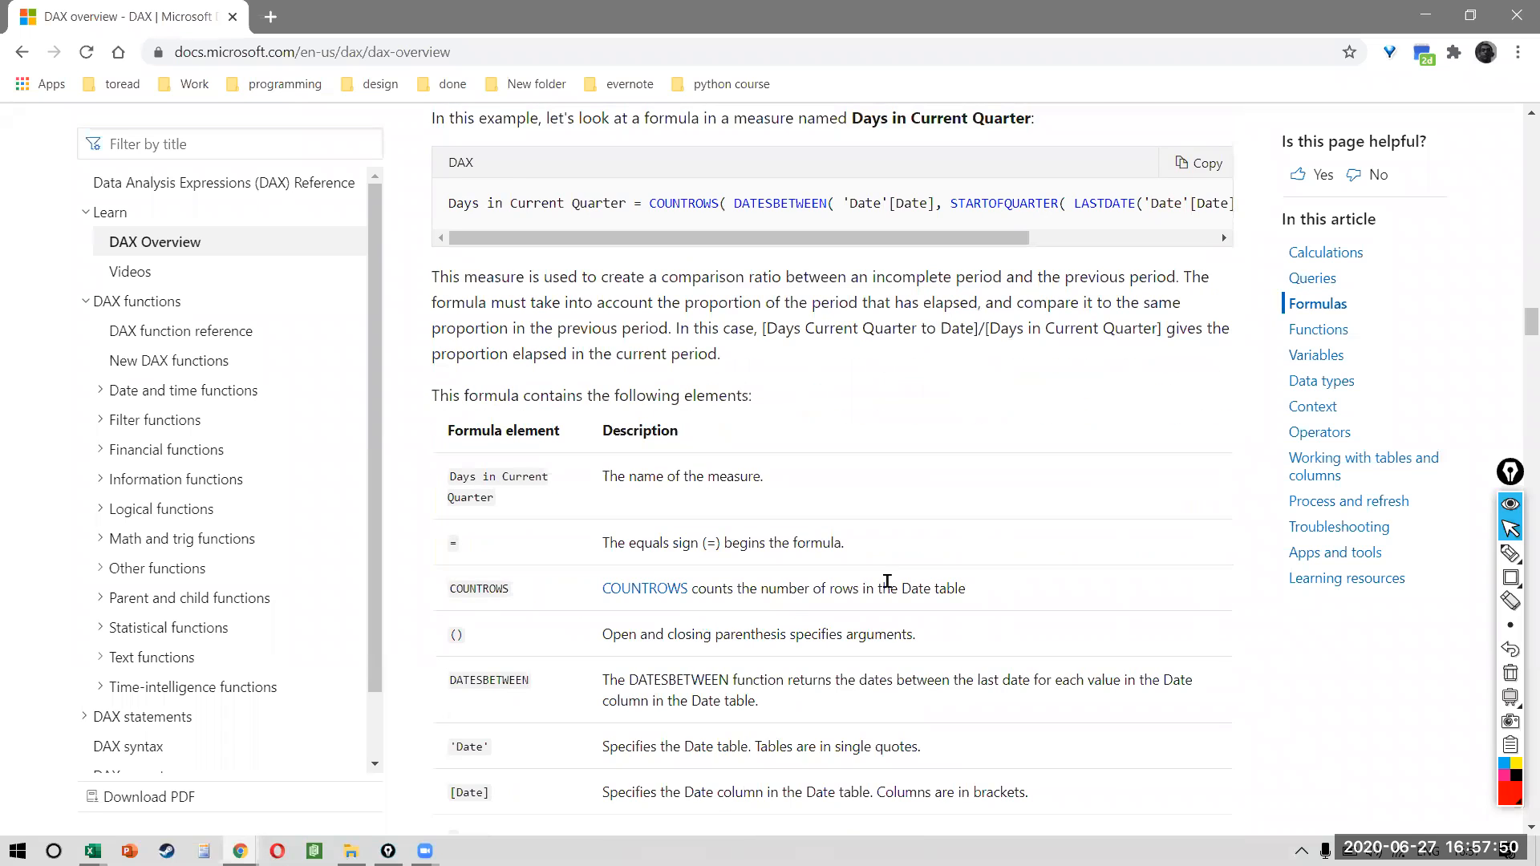
scroll(877, 492, down, 2)
scroll(877, 492, down, 5)
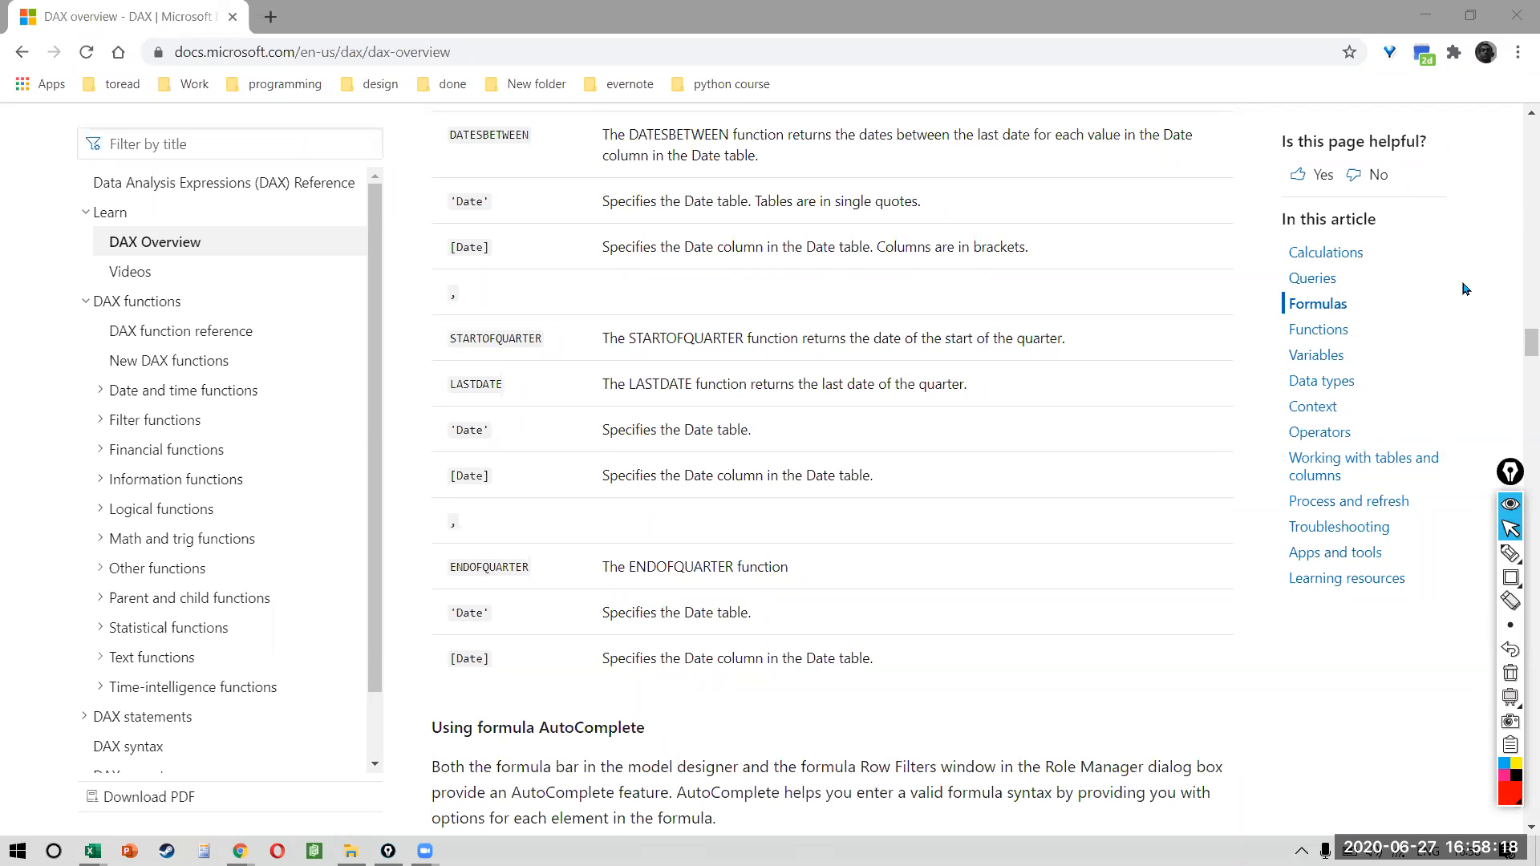
- Switch to Book9 in Excel and select the ONLY CHINA value in the MEXICO row
key(alt+Tab)
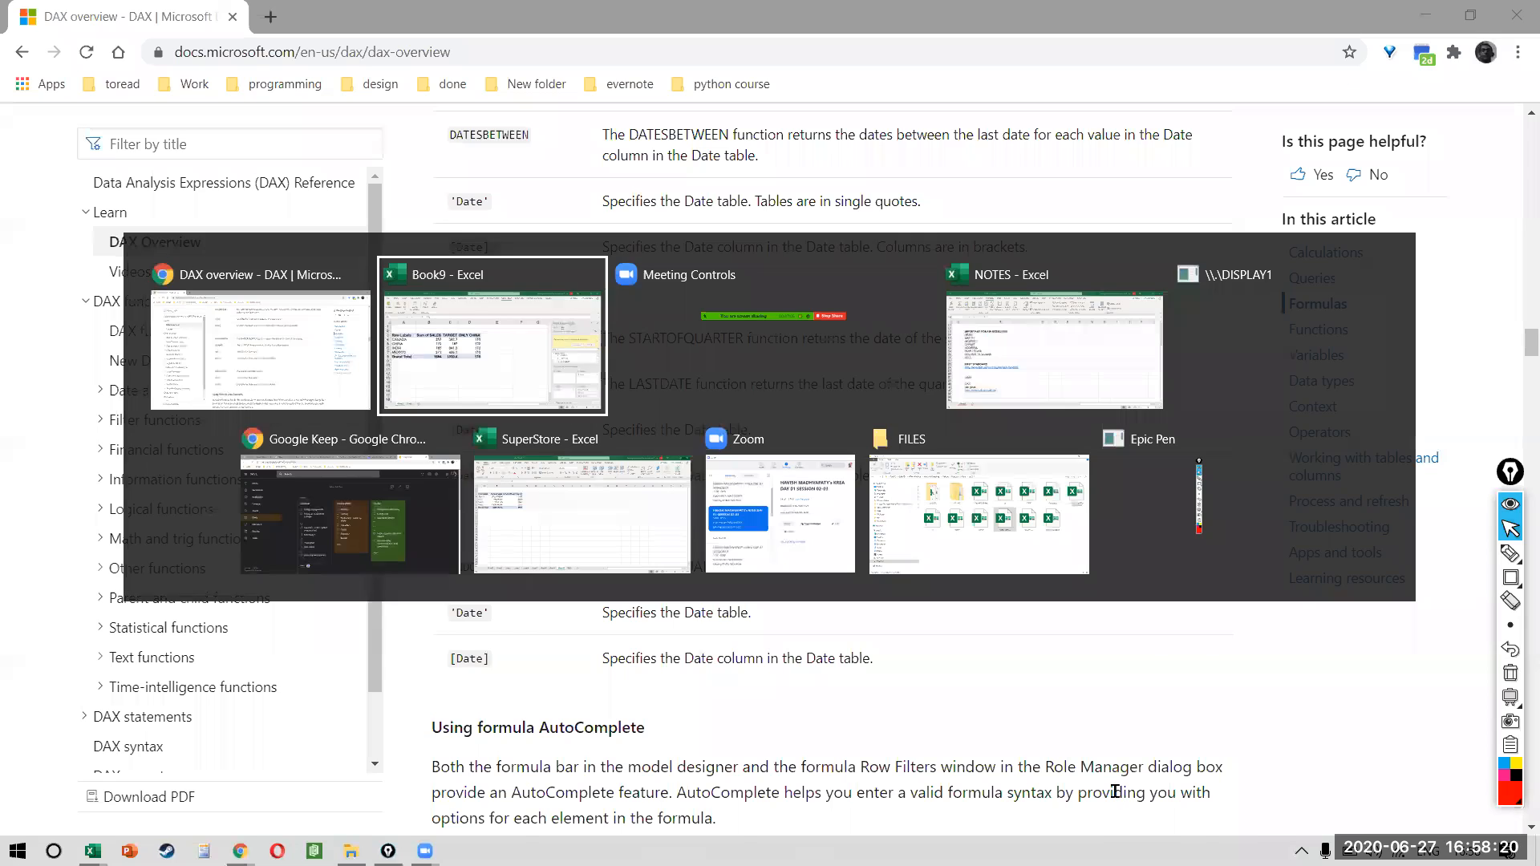
click(531, 426)
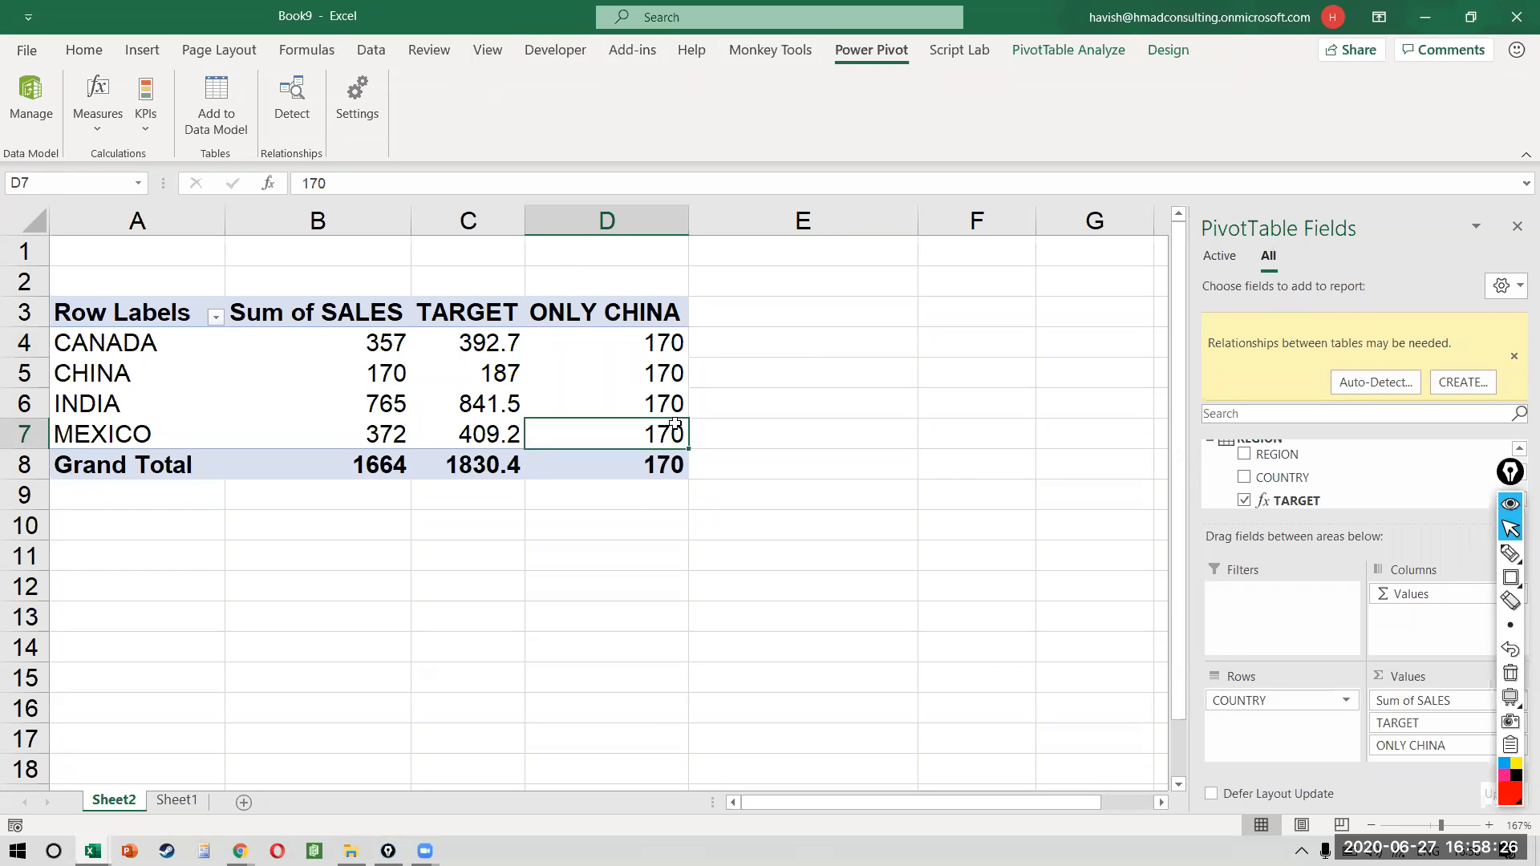
- Switch to Chrome, search the web for DAX STUDIO and open SQLBI's DAX Studio page
key(alt+Tab)
key(alt+Tab)
key(ctrl+l)
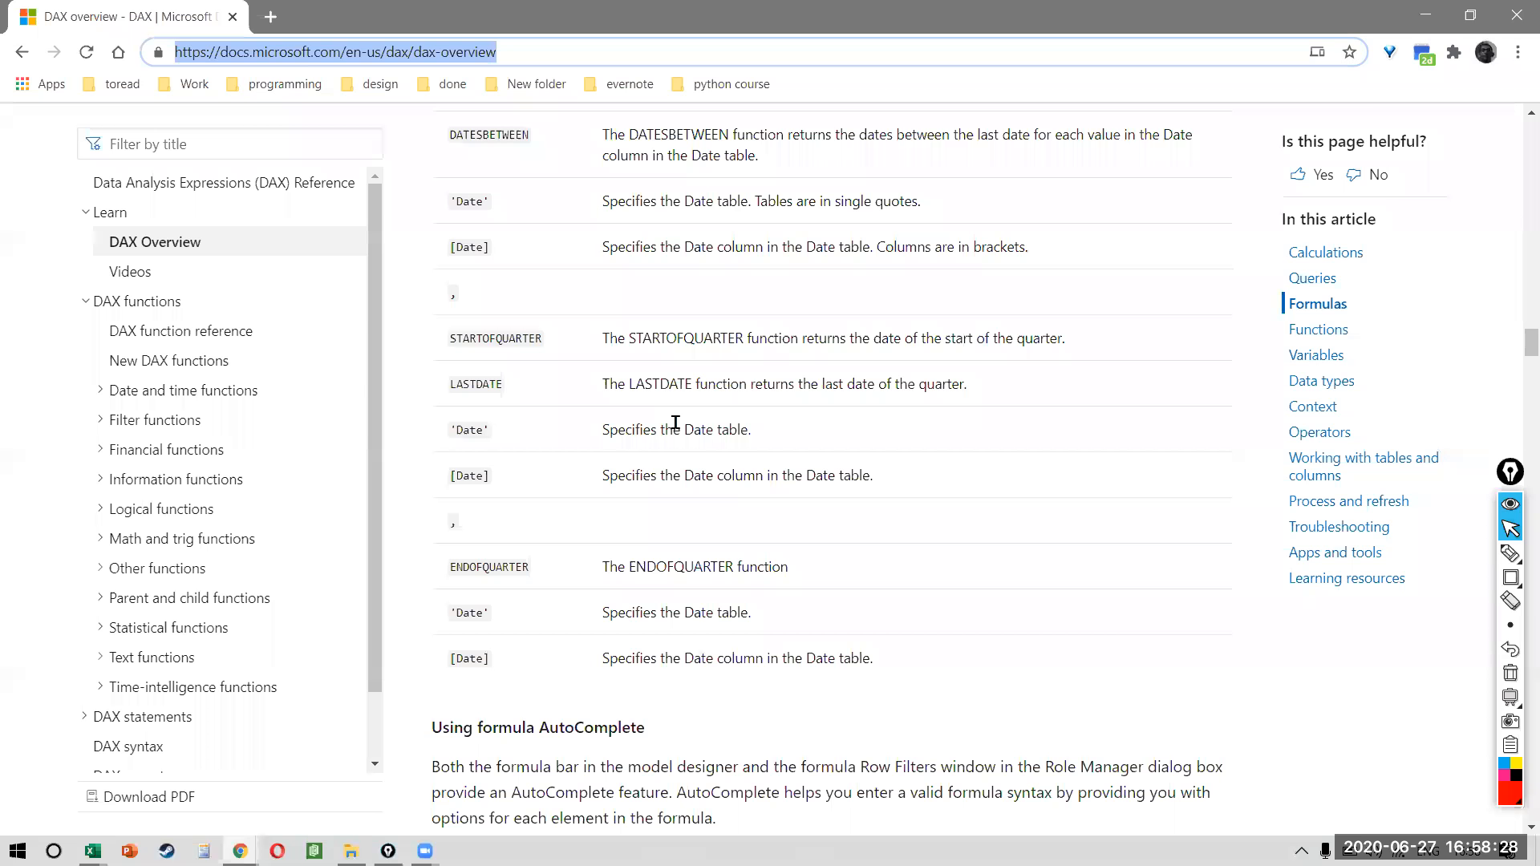
text(DAX STUDIO)
key(Return)
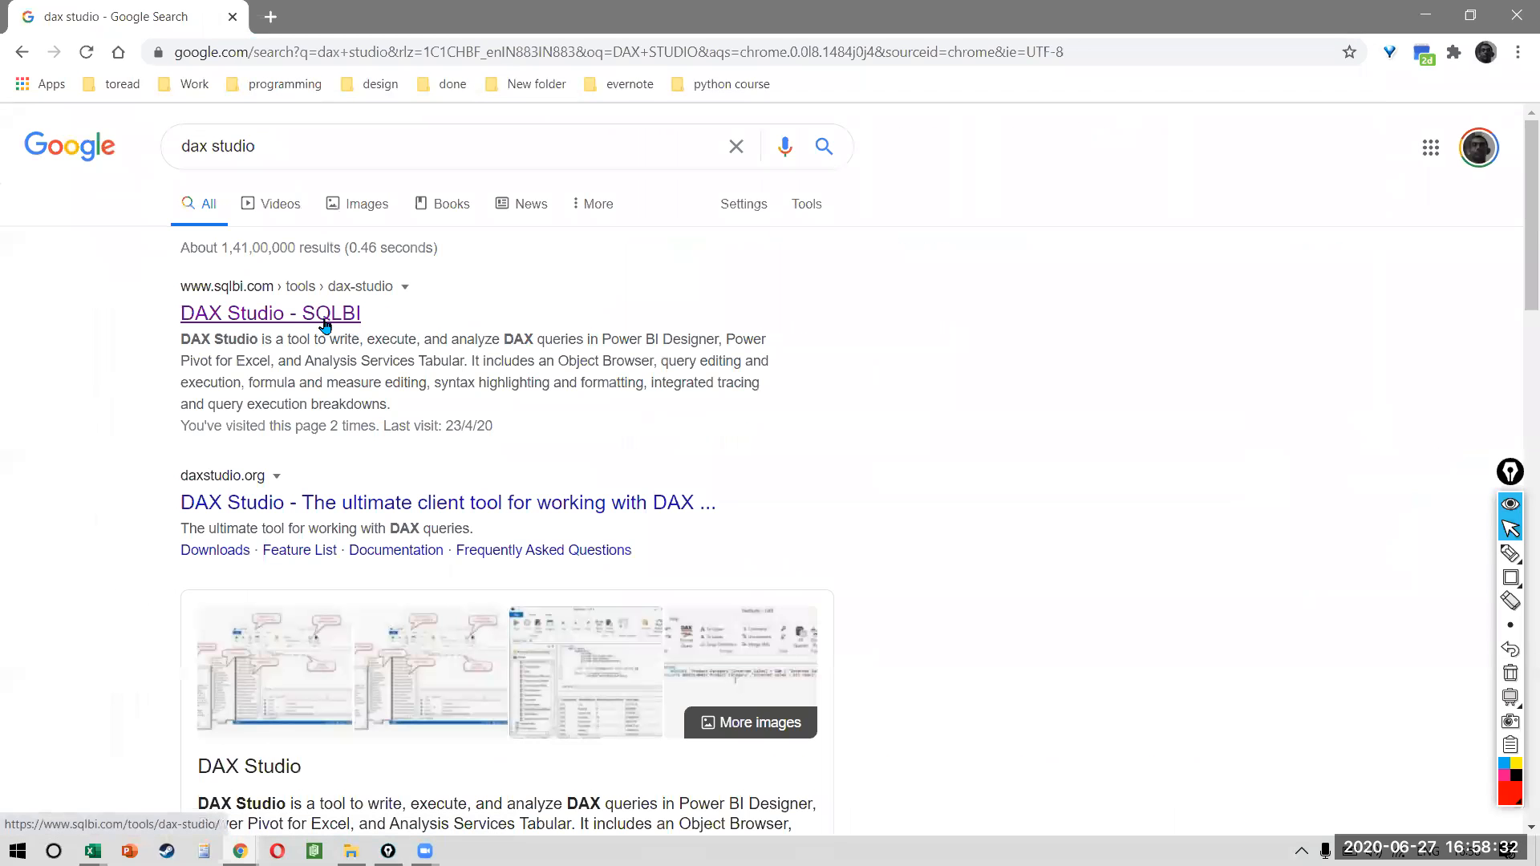
click(325, 321)
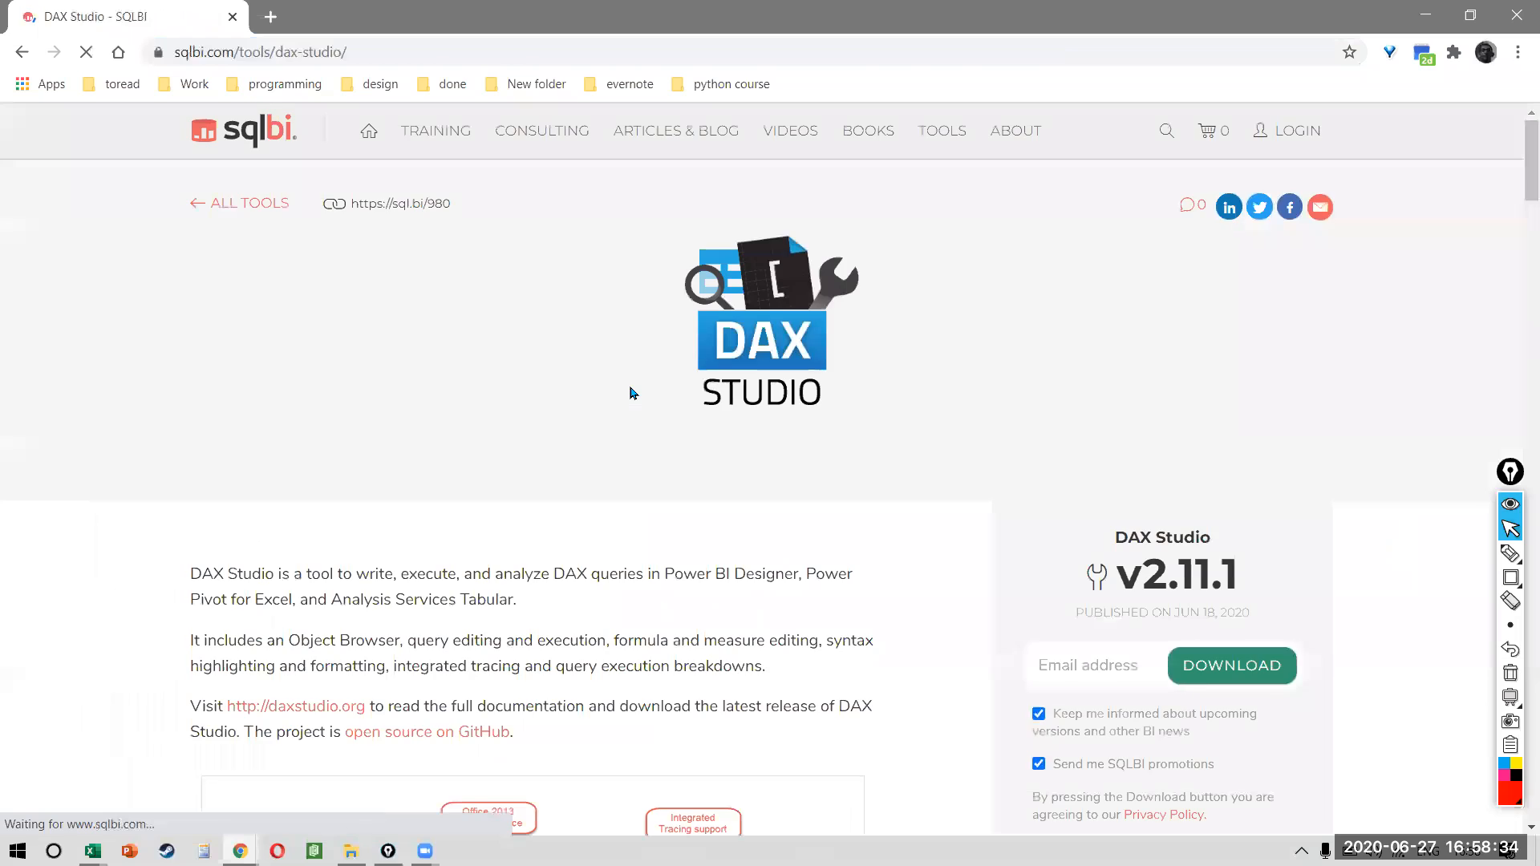
- Examine the DAX Studio page, including its description, annotated interface screenshot and Latest changes list
scroll(669, 501, down, 13)
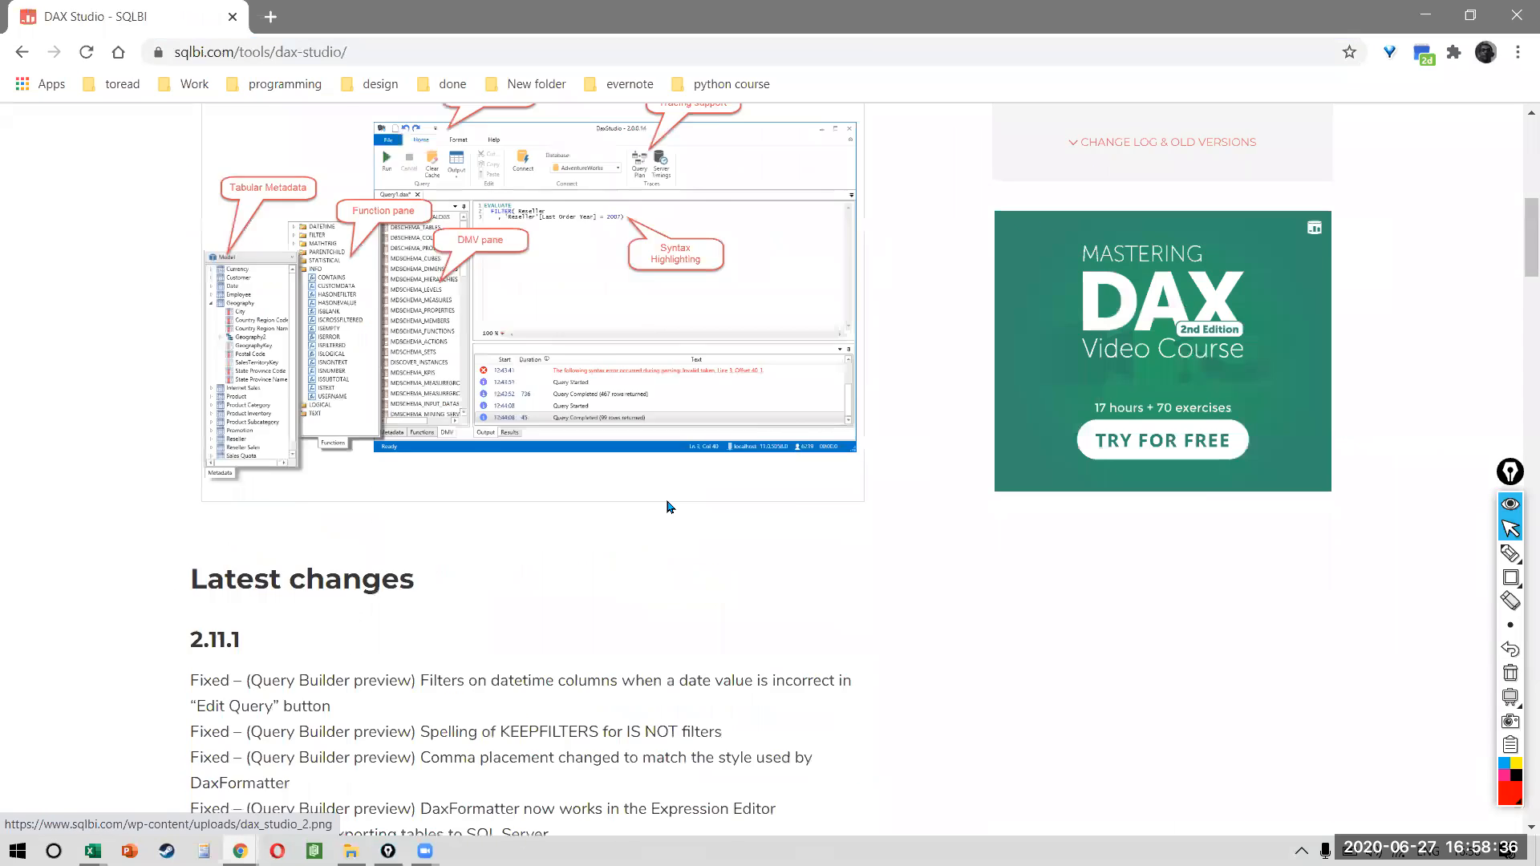
scroll(669, 507, down, 8)
scroll(669, 507, up, 20)
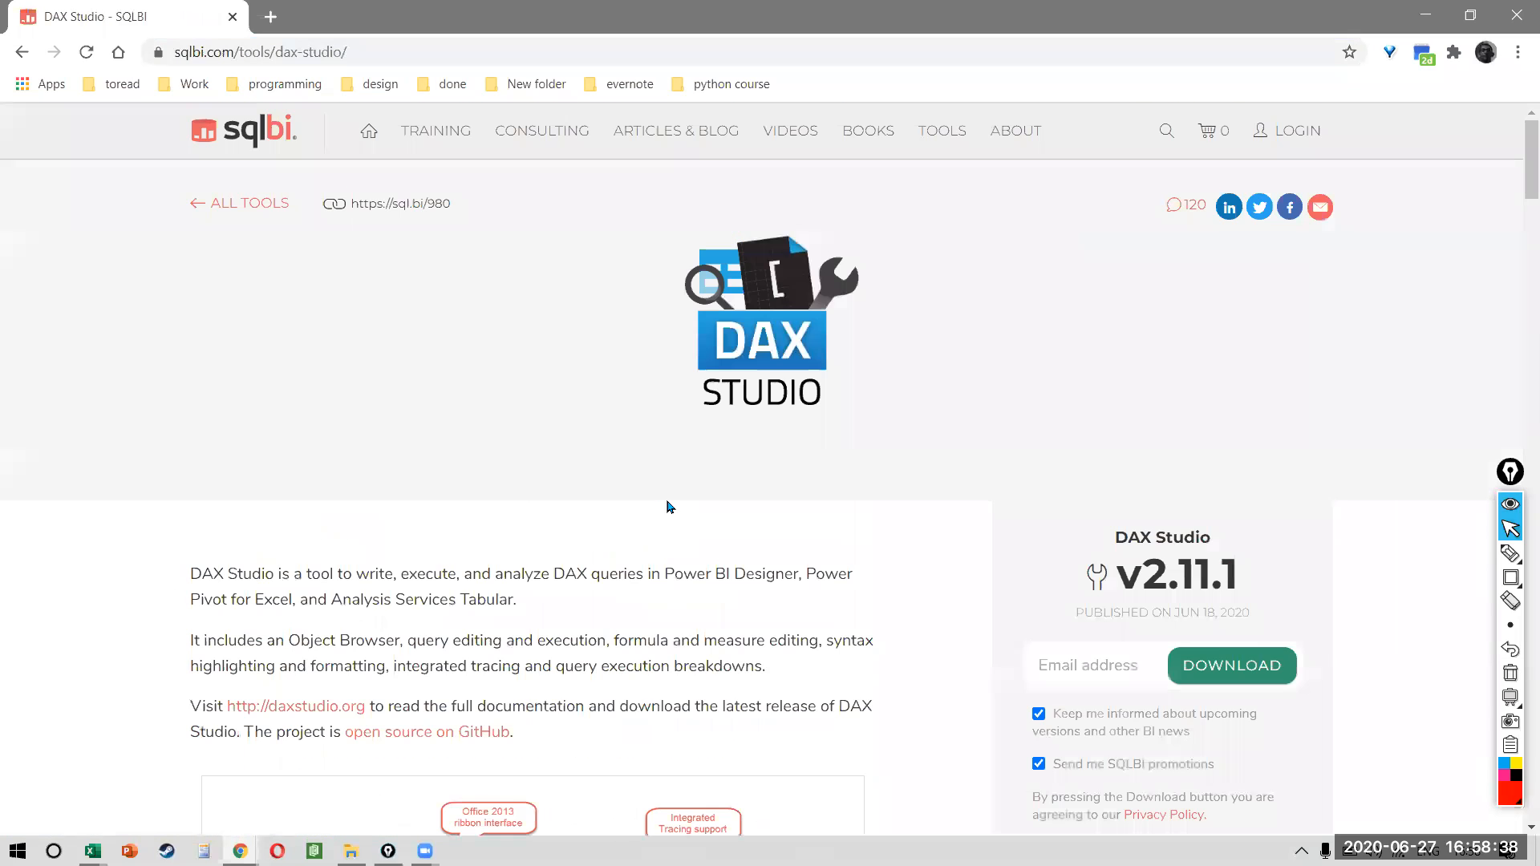
scroll(669, 507, down, 5)
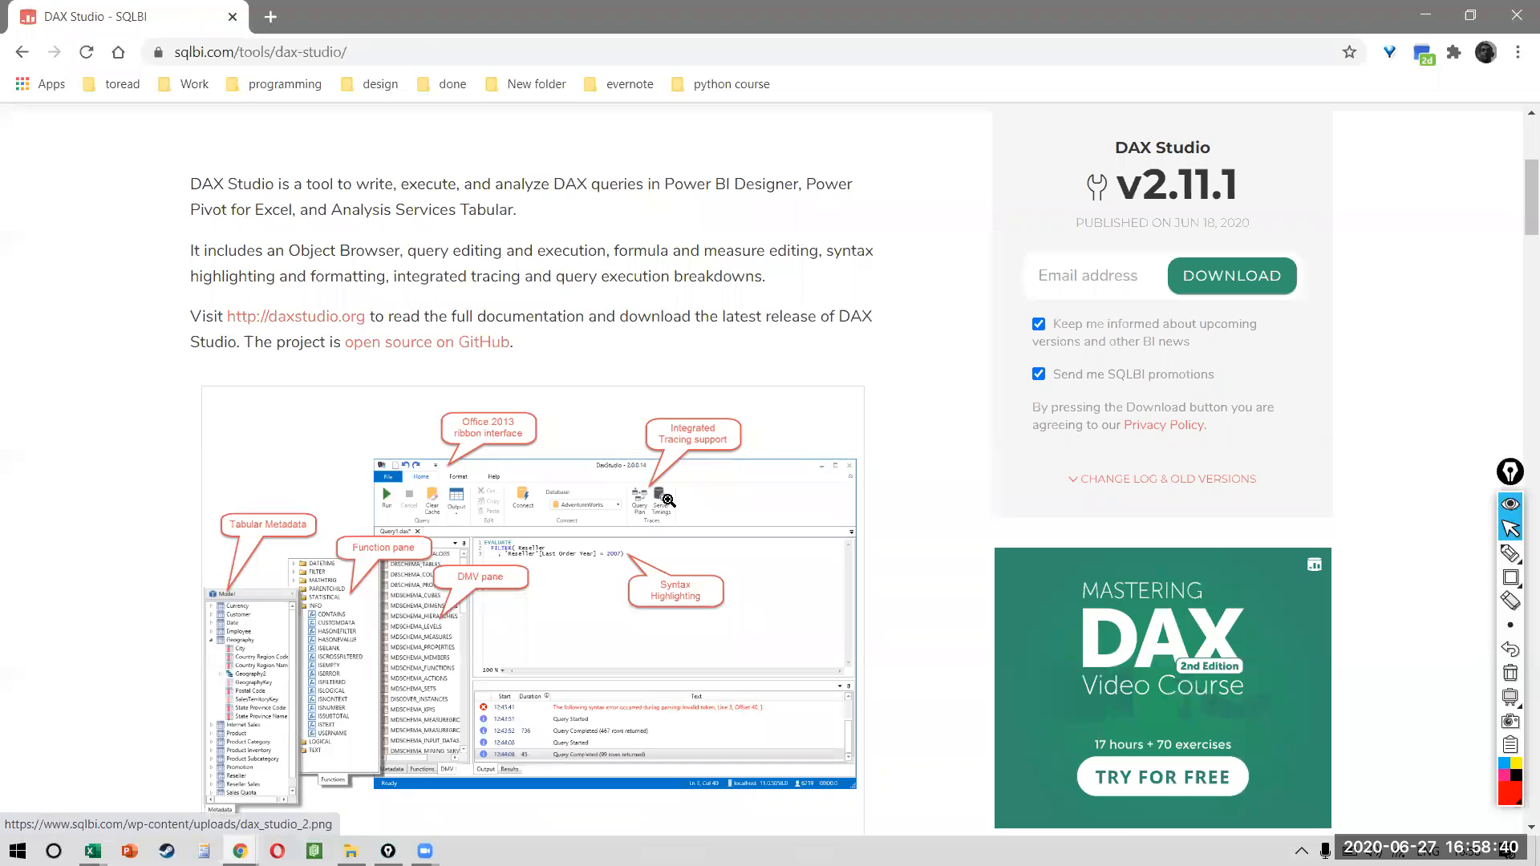
scroll(582, 635, up, 5)
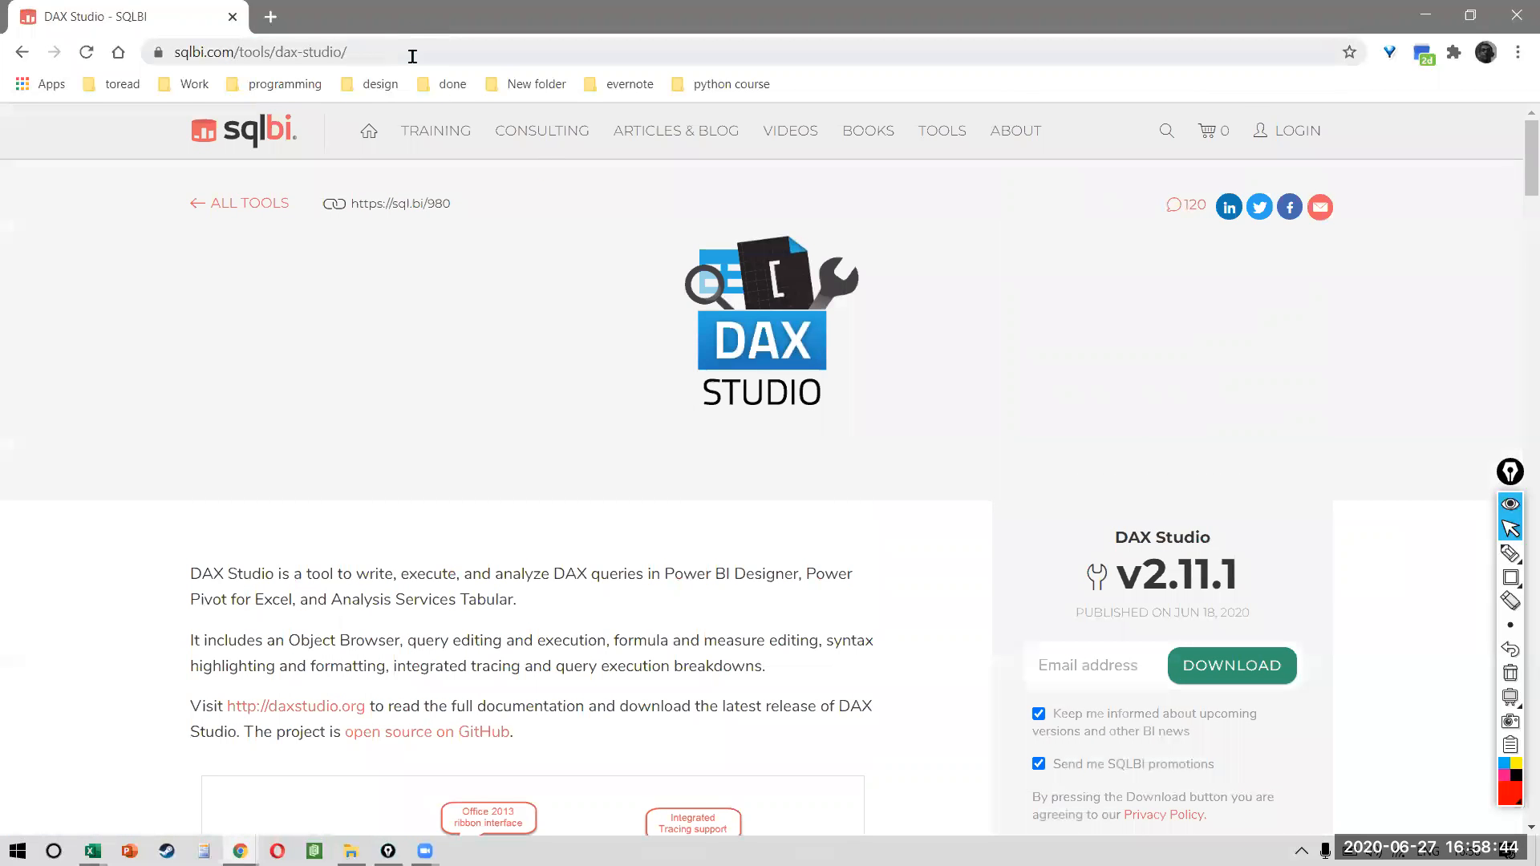
scroll(509, 557, down, 4)
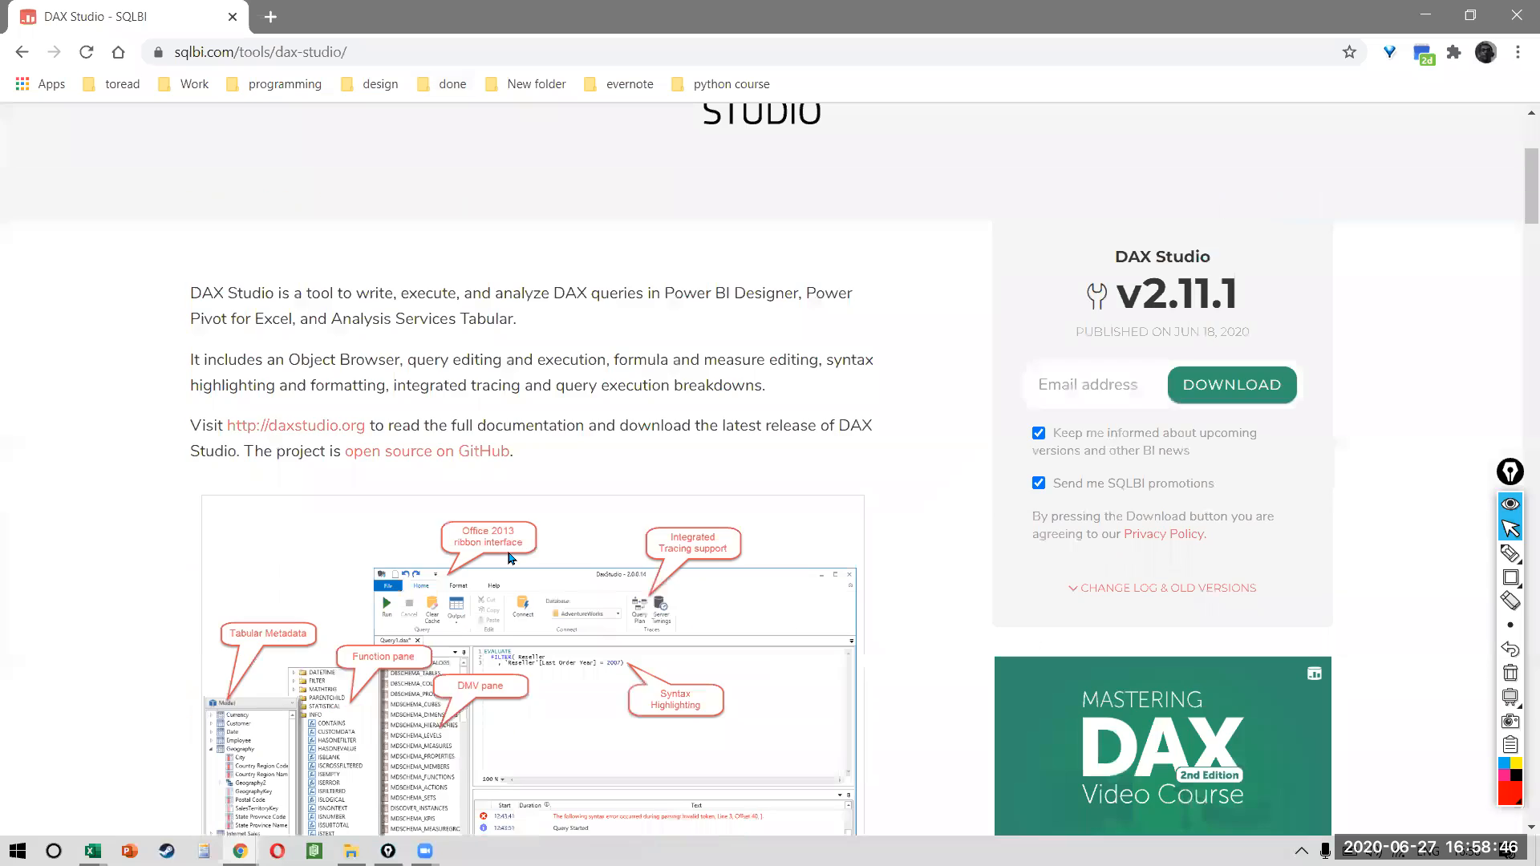
scroll(509, 558, up, 4)
scroll(508, 558, down, 10)
- Search the web for DAX FORMATTER and open the DAX Formatter by SQLBI site
click(460, 54)
key(ctrl+a)
text(DAX FORMATTER)
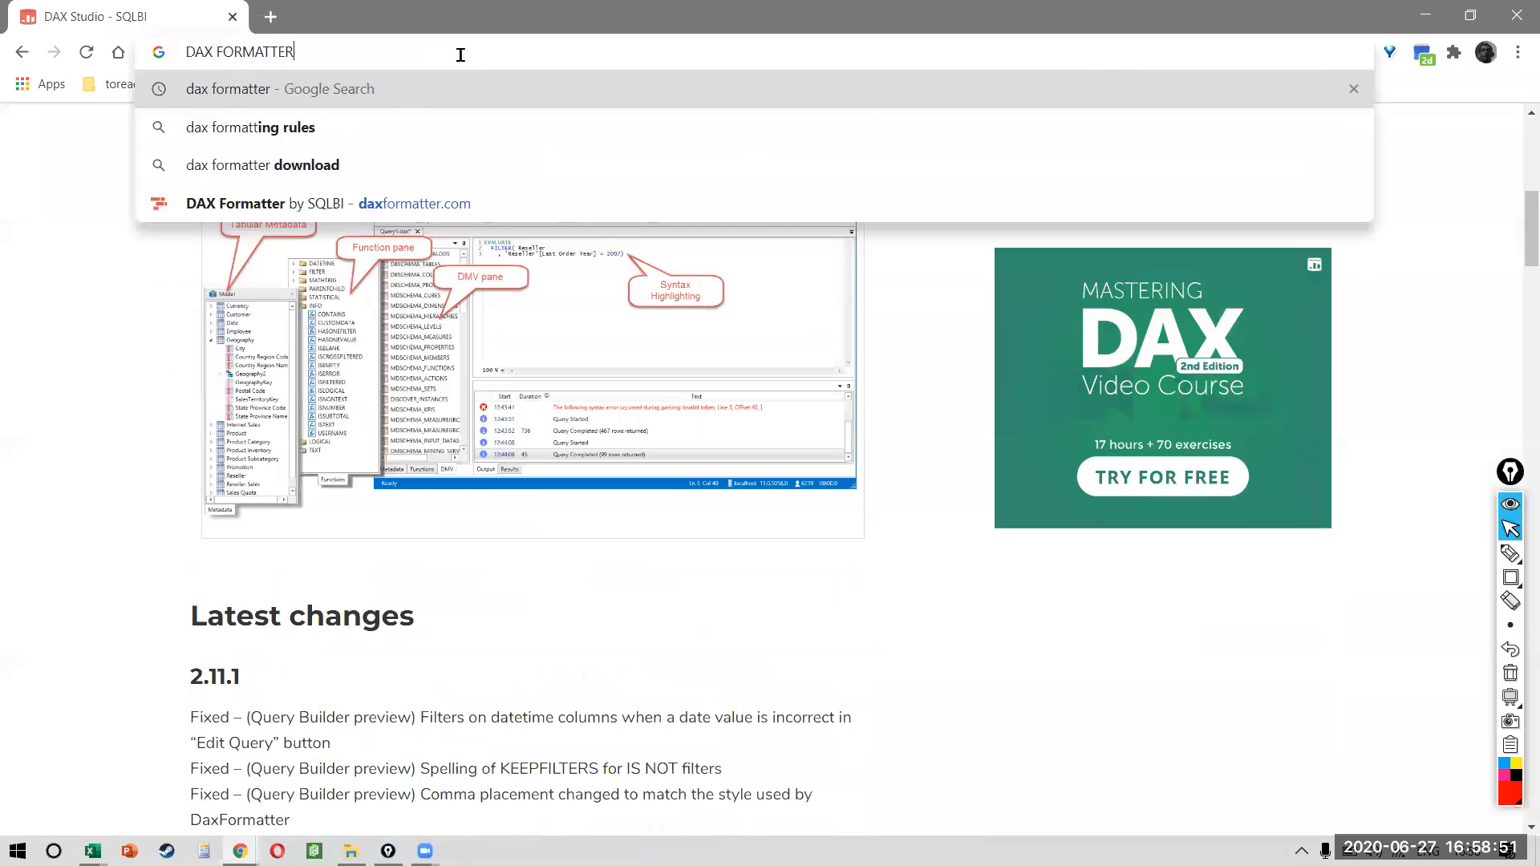
key(Return)
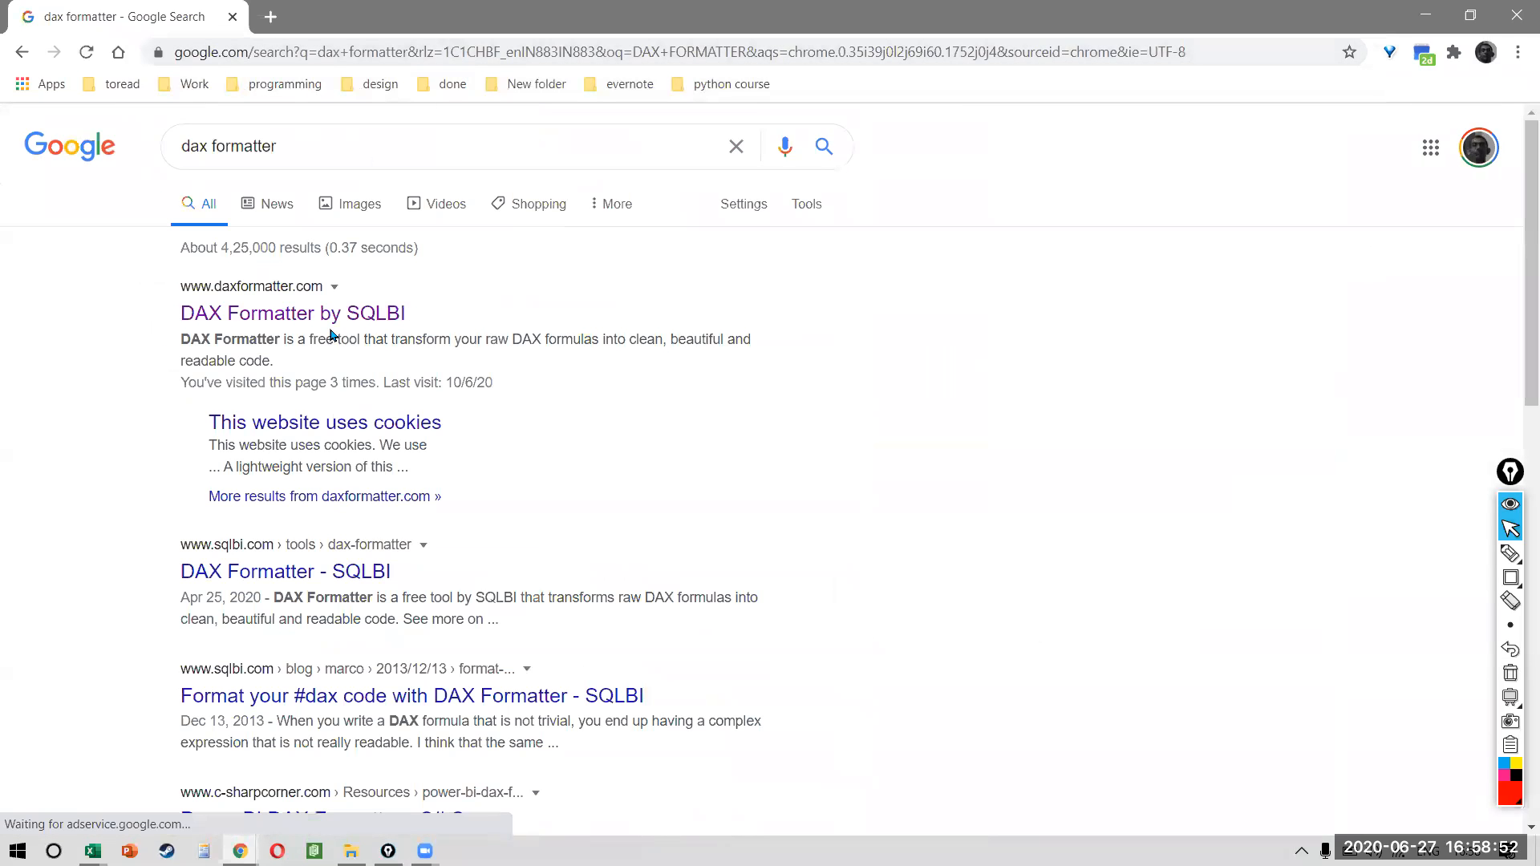
click(332, 314)
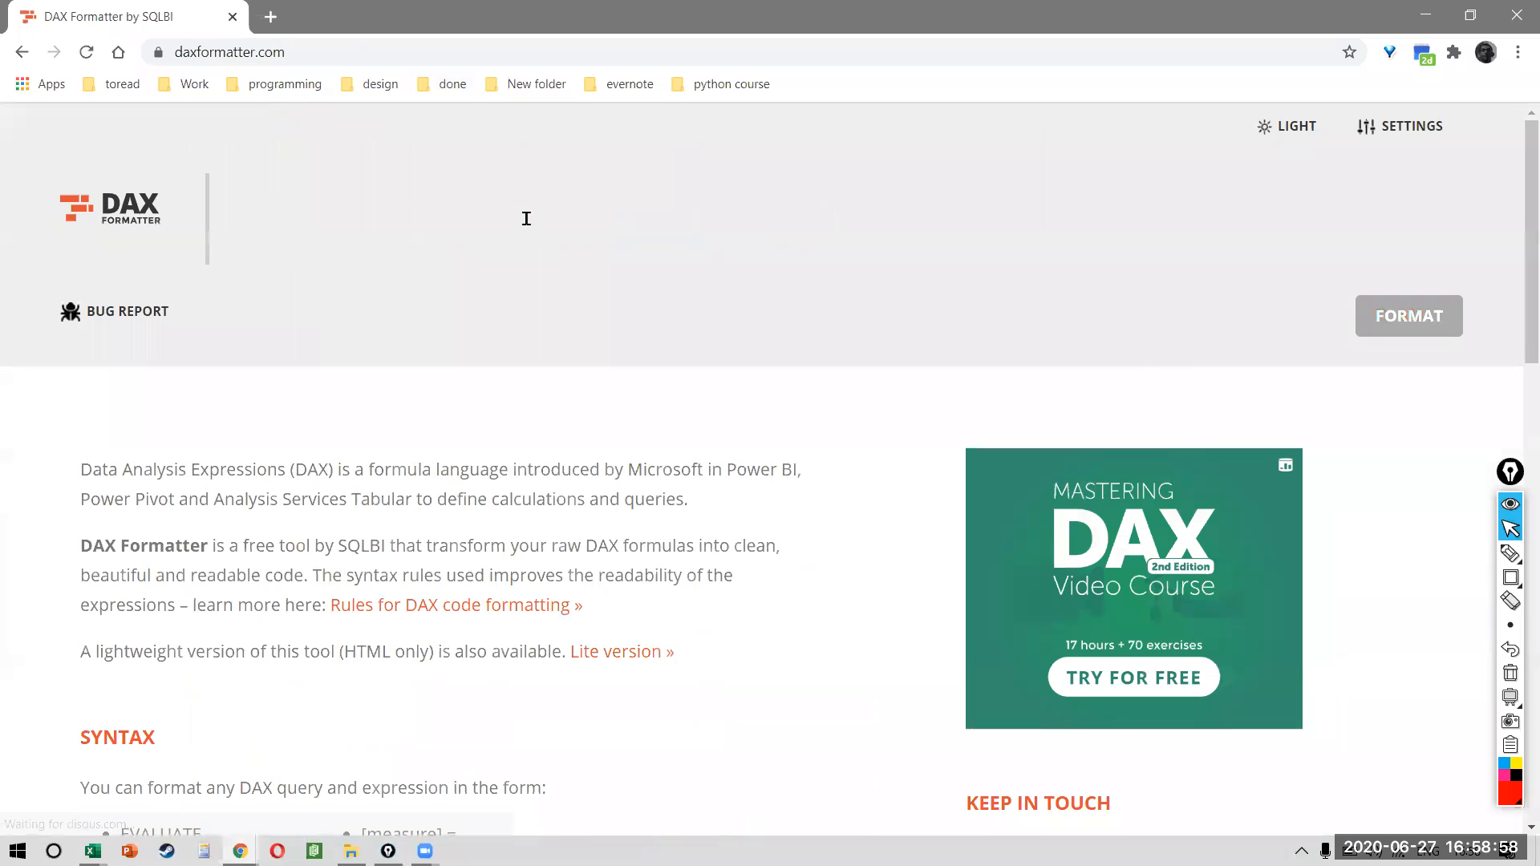
- Switch to Excel, open the ONLY CHINA measure for editing from the measures list and copy its formula
key(alt+Tab)
click(97, 100)
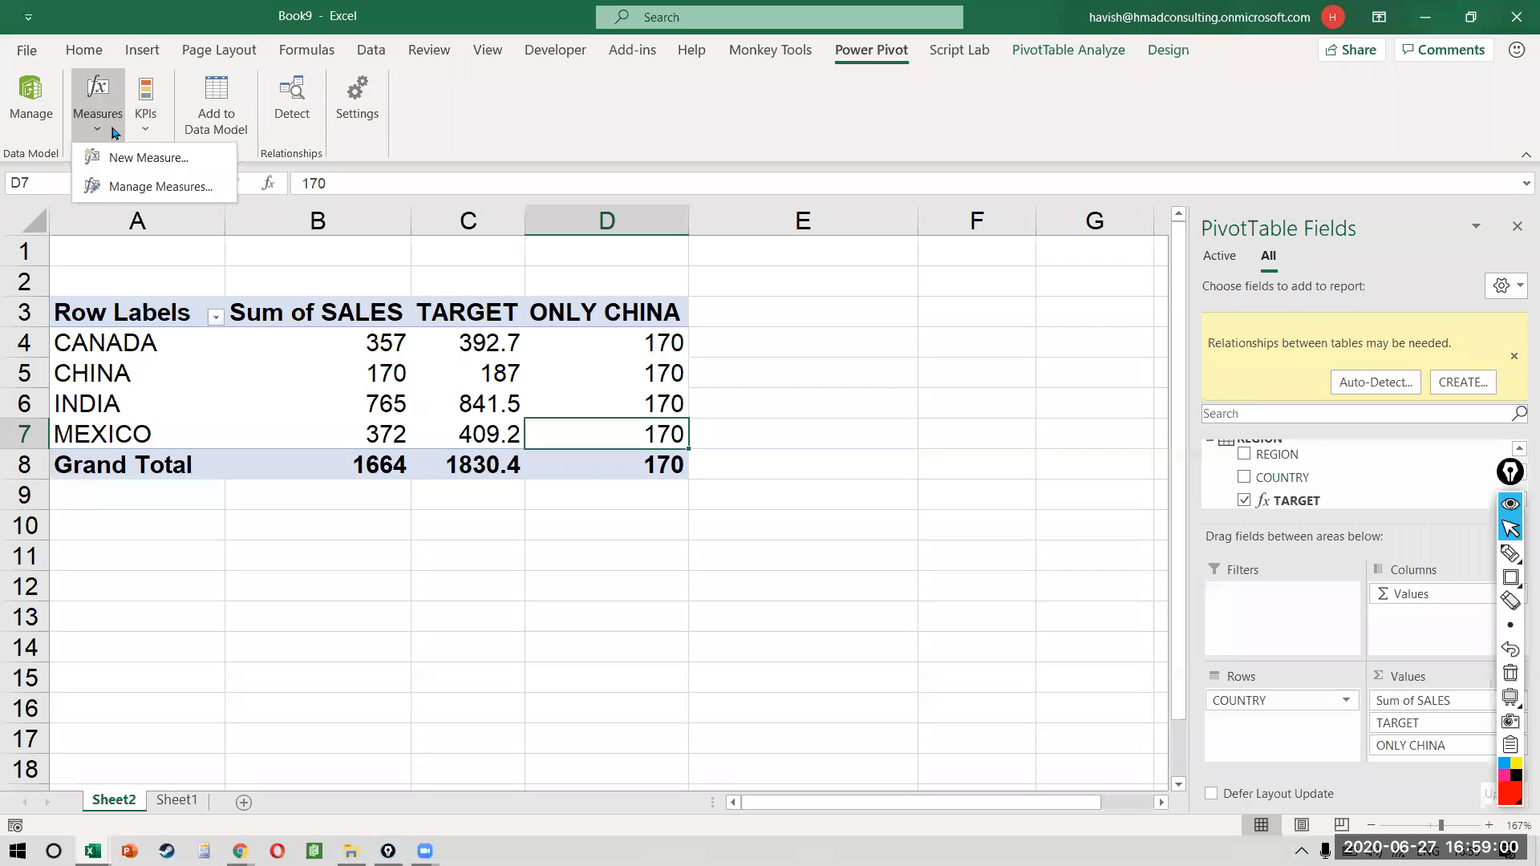
click(154, 187)
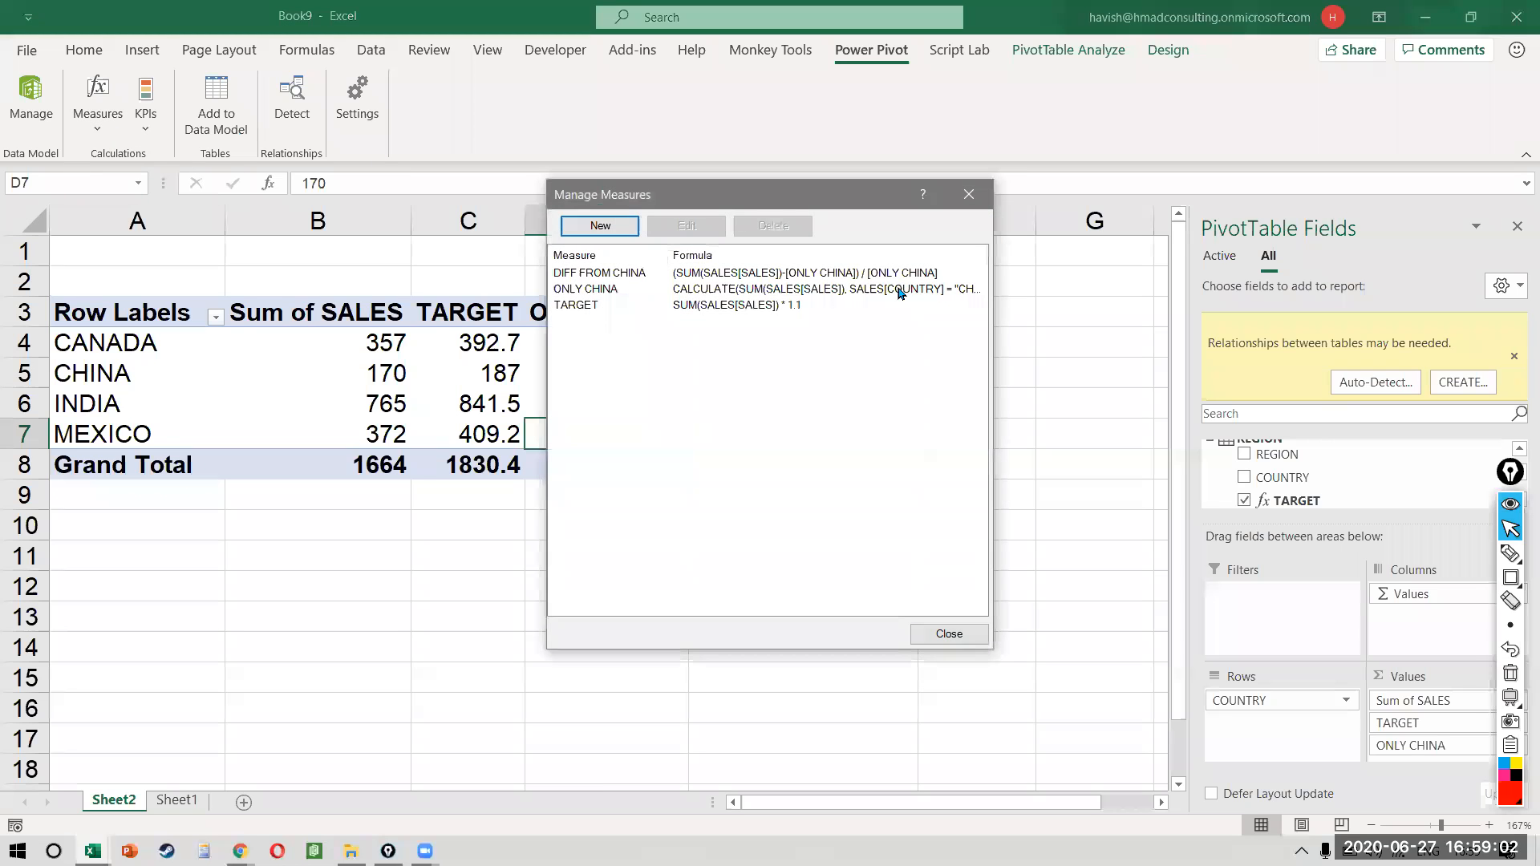
click(900, 290)
click(686, 225)
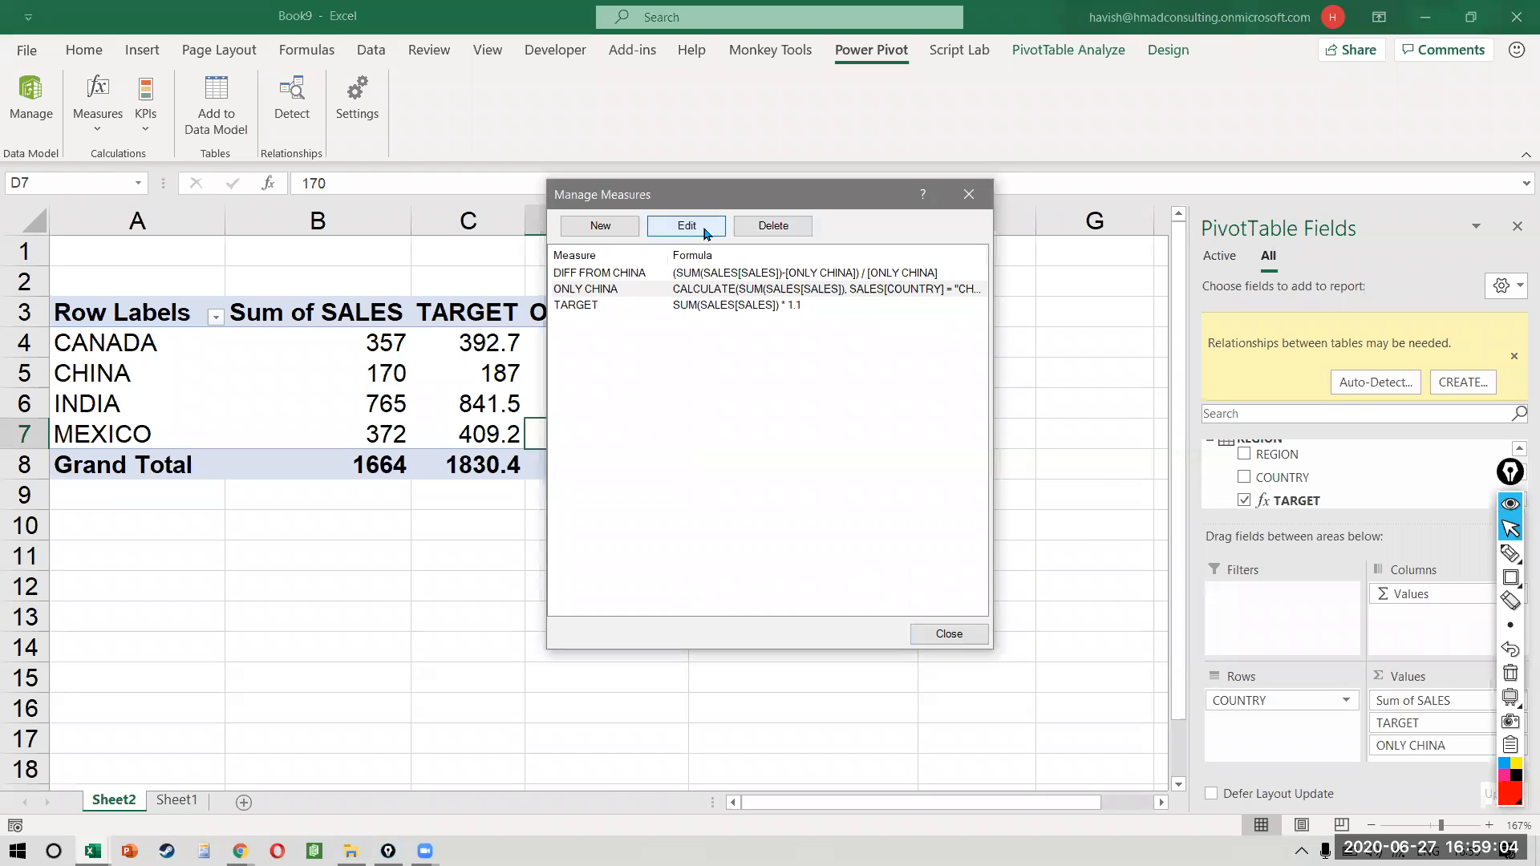
key(ctrl+c)
- Switch to Chrome, paste the copied ONLY CHINA formula into DAX Formatter and format it
key(alt+Tab)
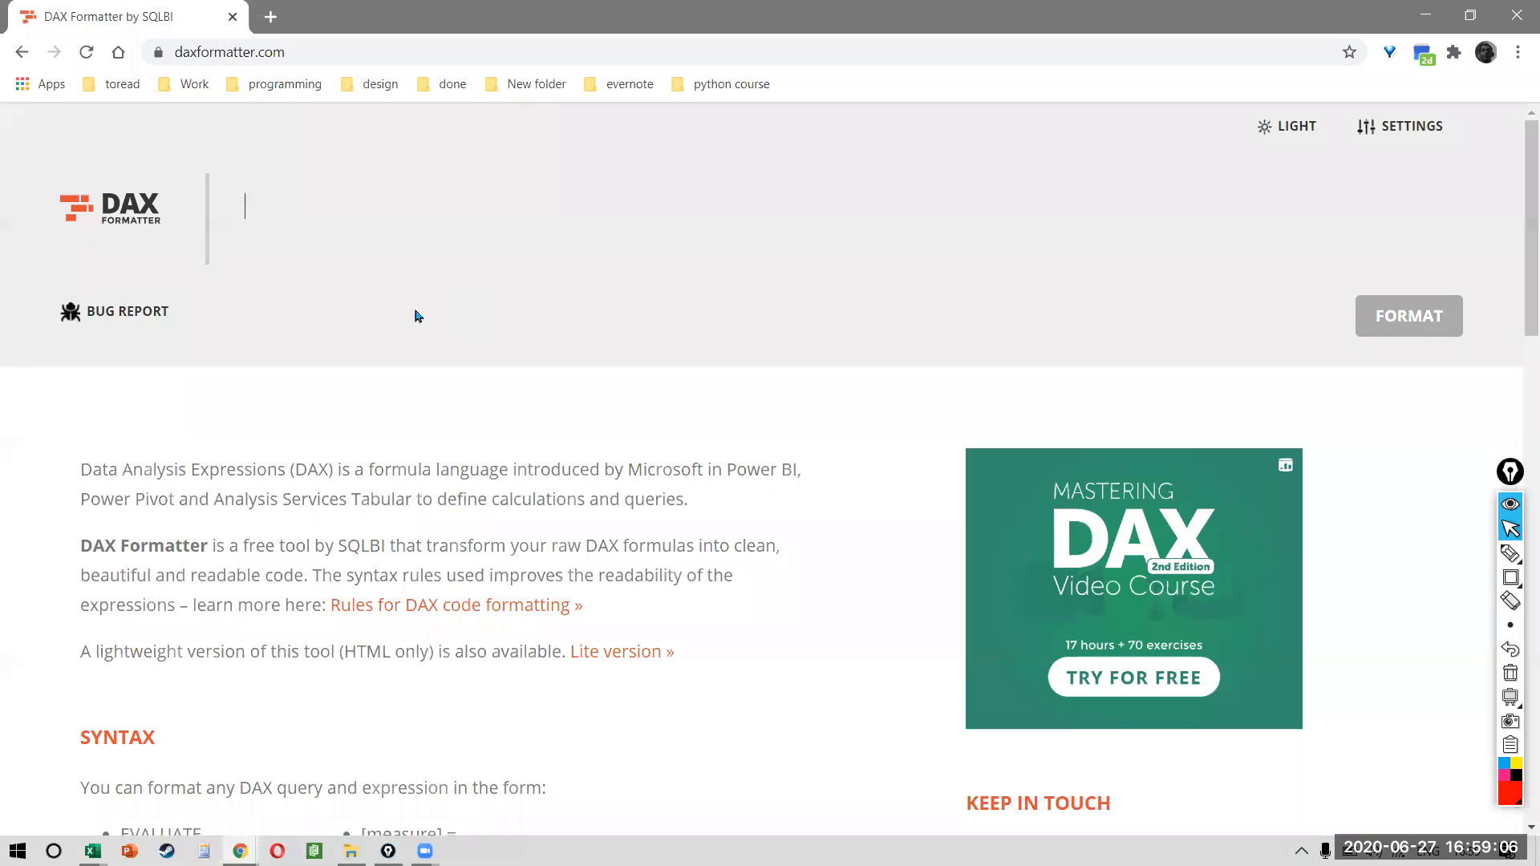
key(ctrl+v)
click(1427, 316)
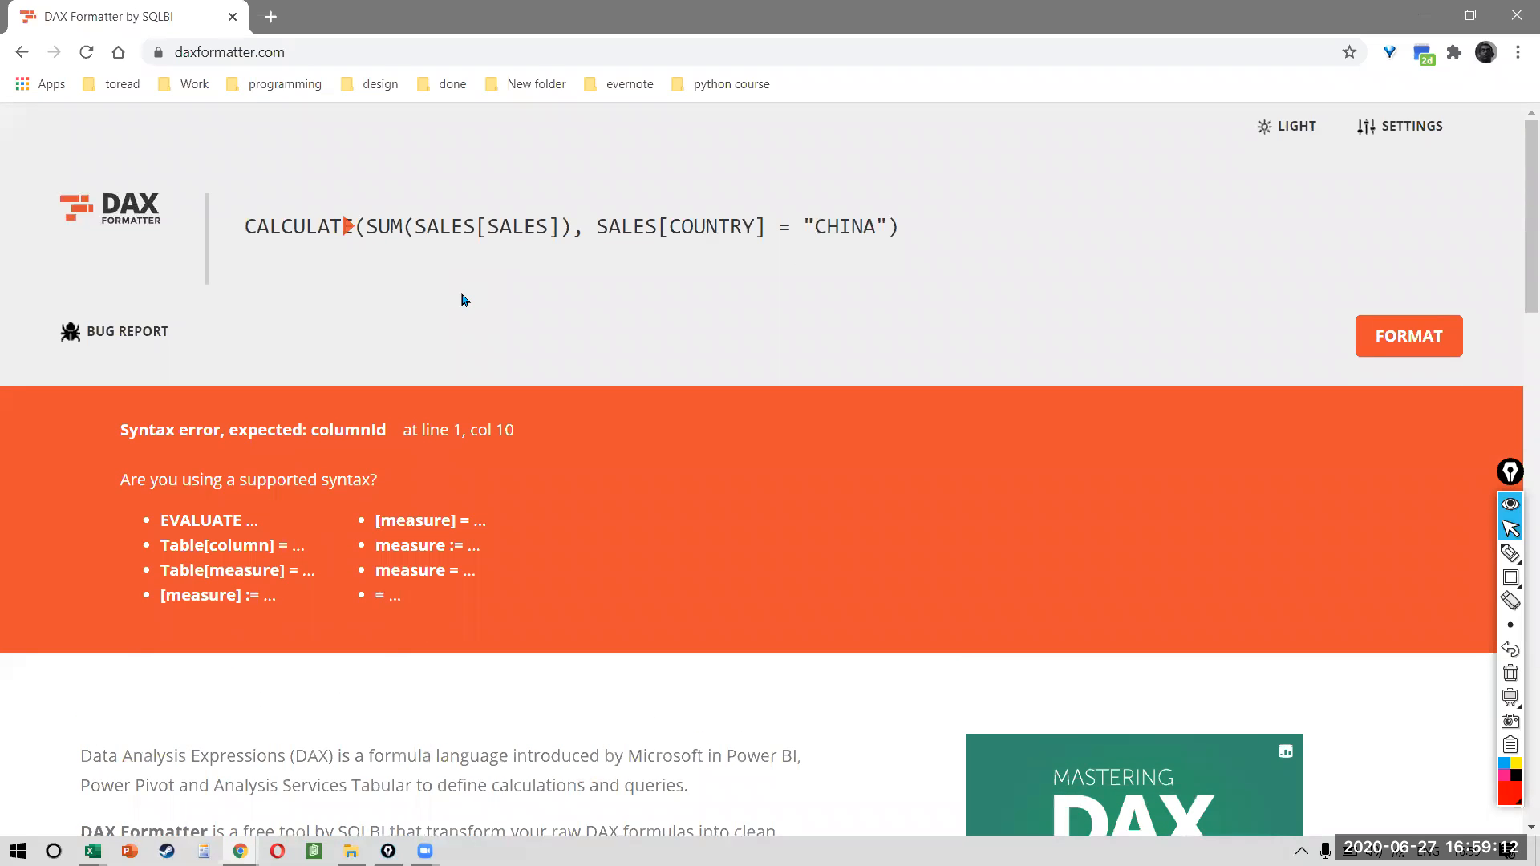
- Examine the pasted CALCULATE formula in DAX Formatter and the list of supported syntax forms
click(364, 226)
shift+click(643, 234)
key(Left)
key(Left)
key(Left)
key(Left)
key(Left)
key(Left)
key(Left)
key(Left)
key(Left)
key(Left)
key(Left)
key(Left)
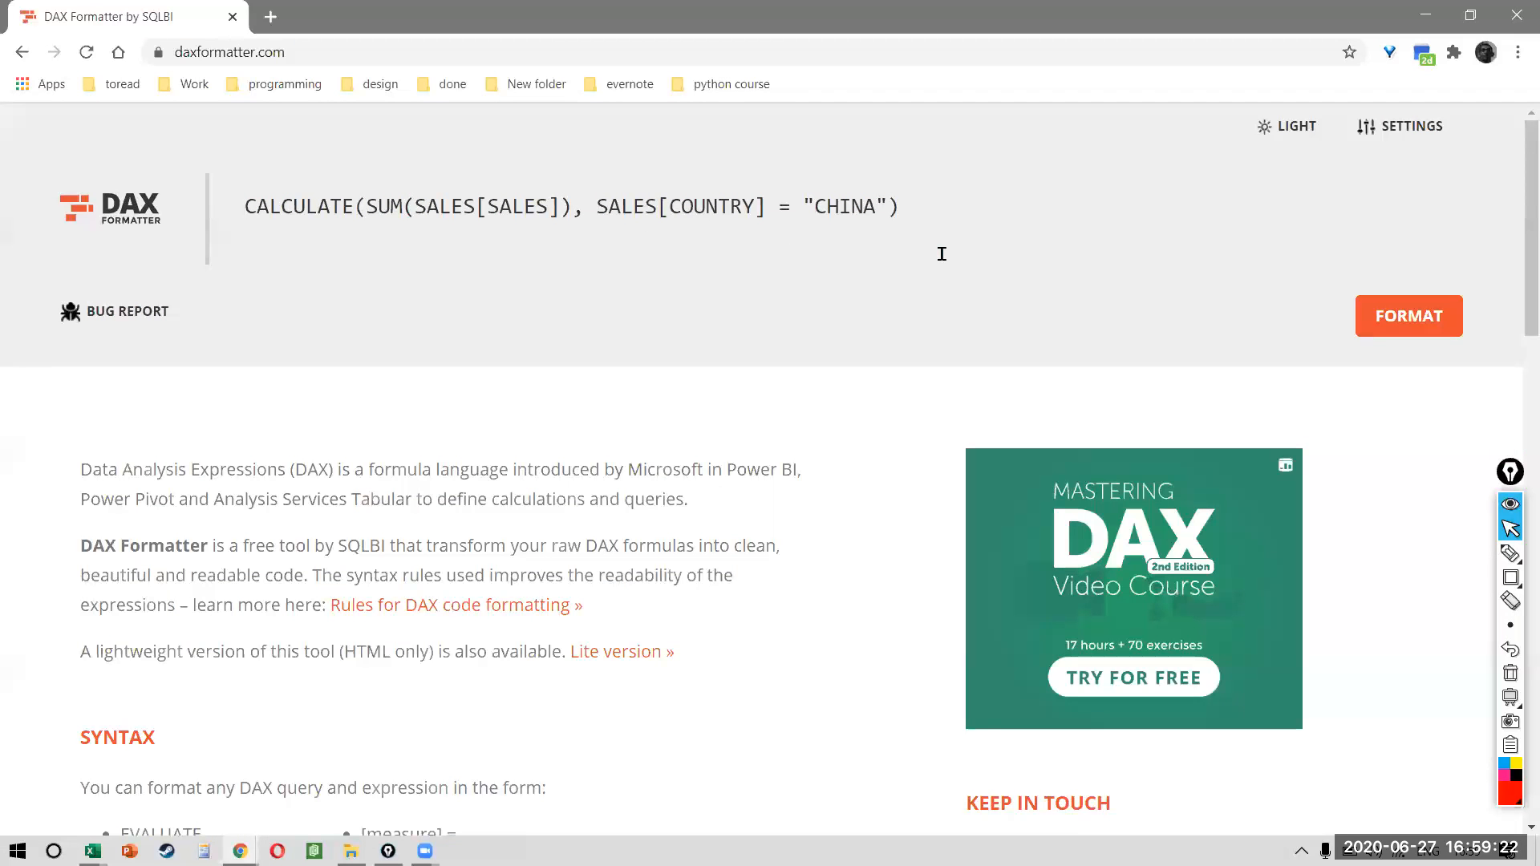
scroll(826, 495, down, 6)
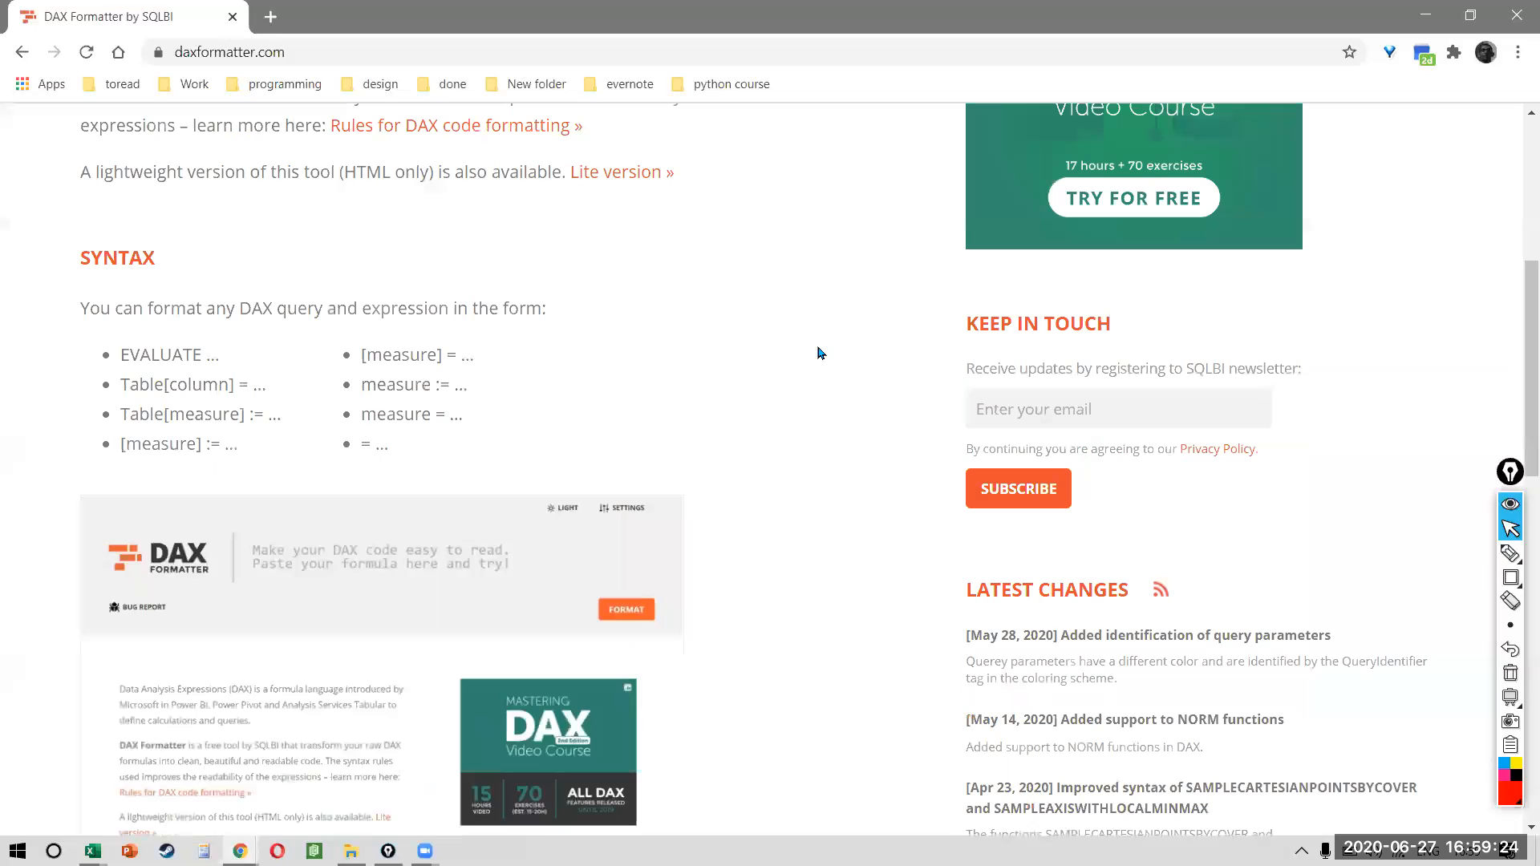
- Switch to Excel and close the ONLY CHINA measure editor and the measures list without making changes
key(alt+Tab)
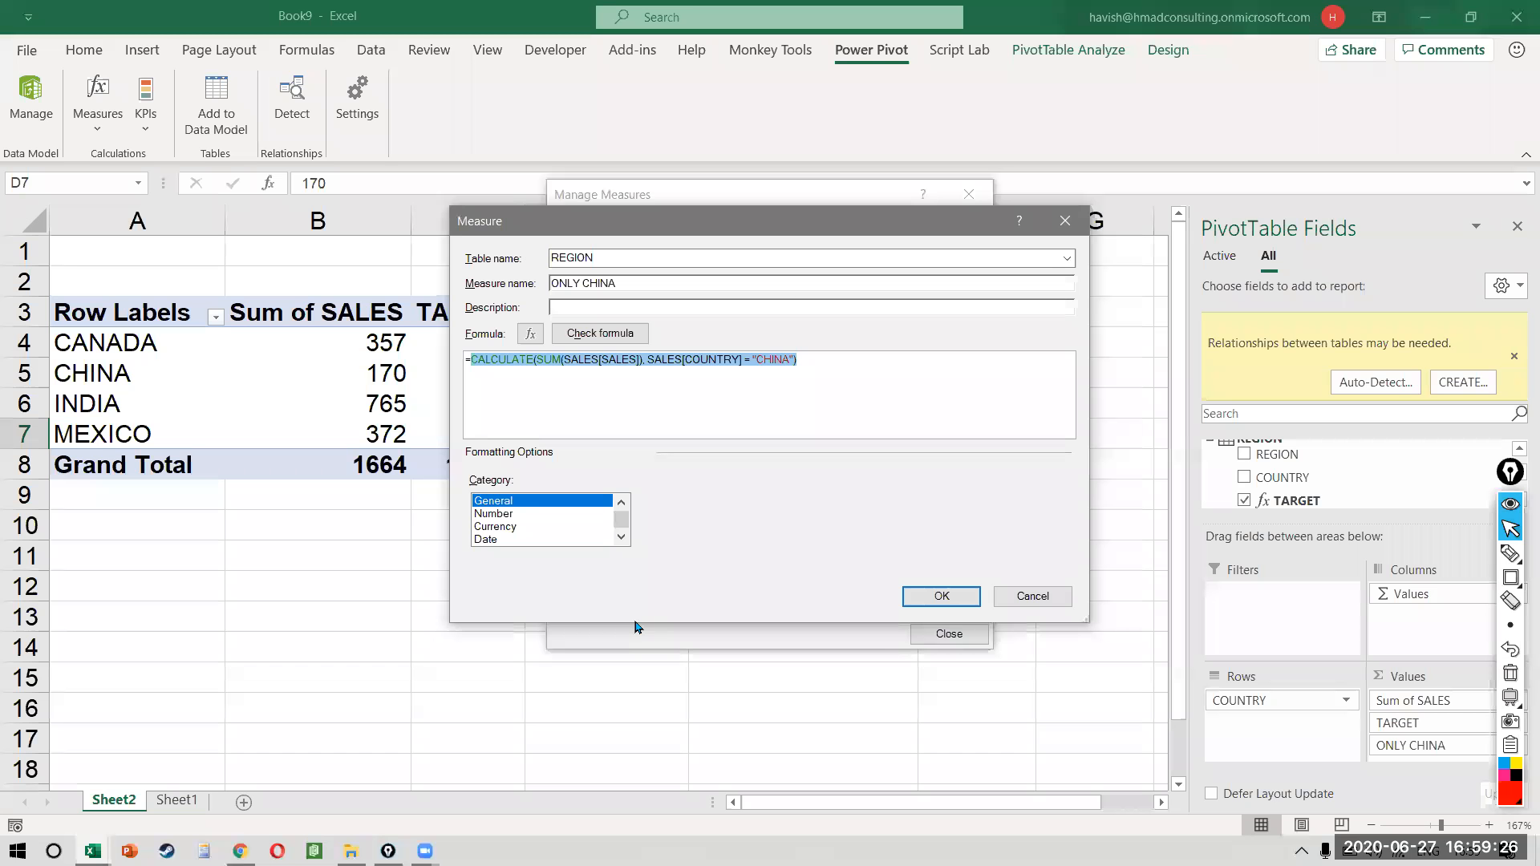
click(1065, 221)
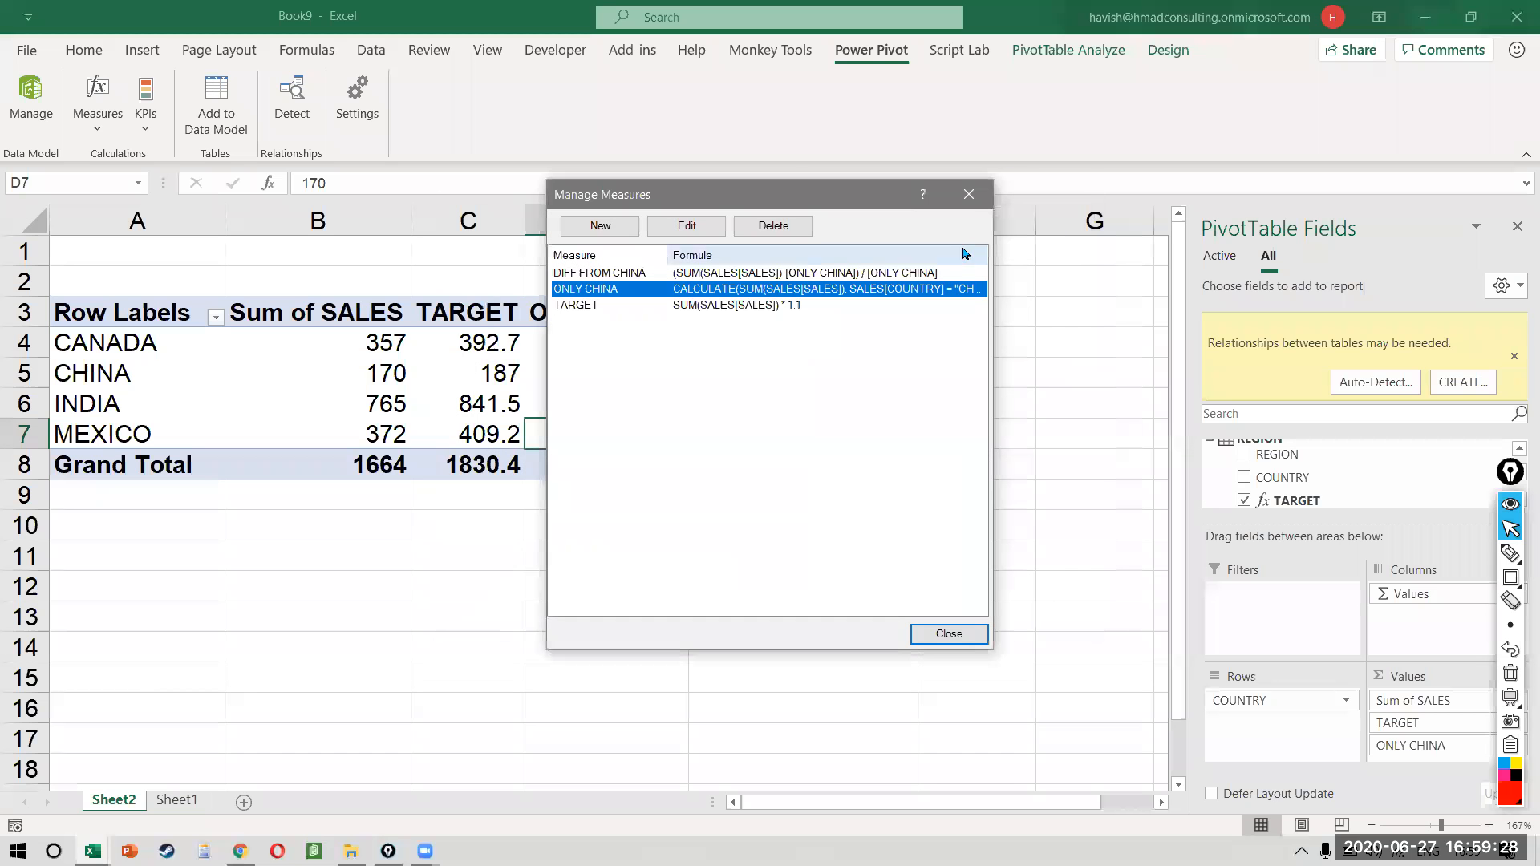
click(969, 194)
- Check the PivotTable's ONLY CHINA values in the INDIA, CANADA and MEXICO rows
click(610, 401)
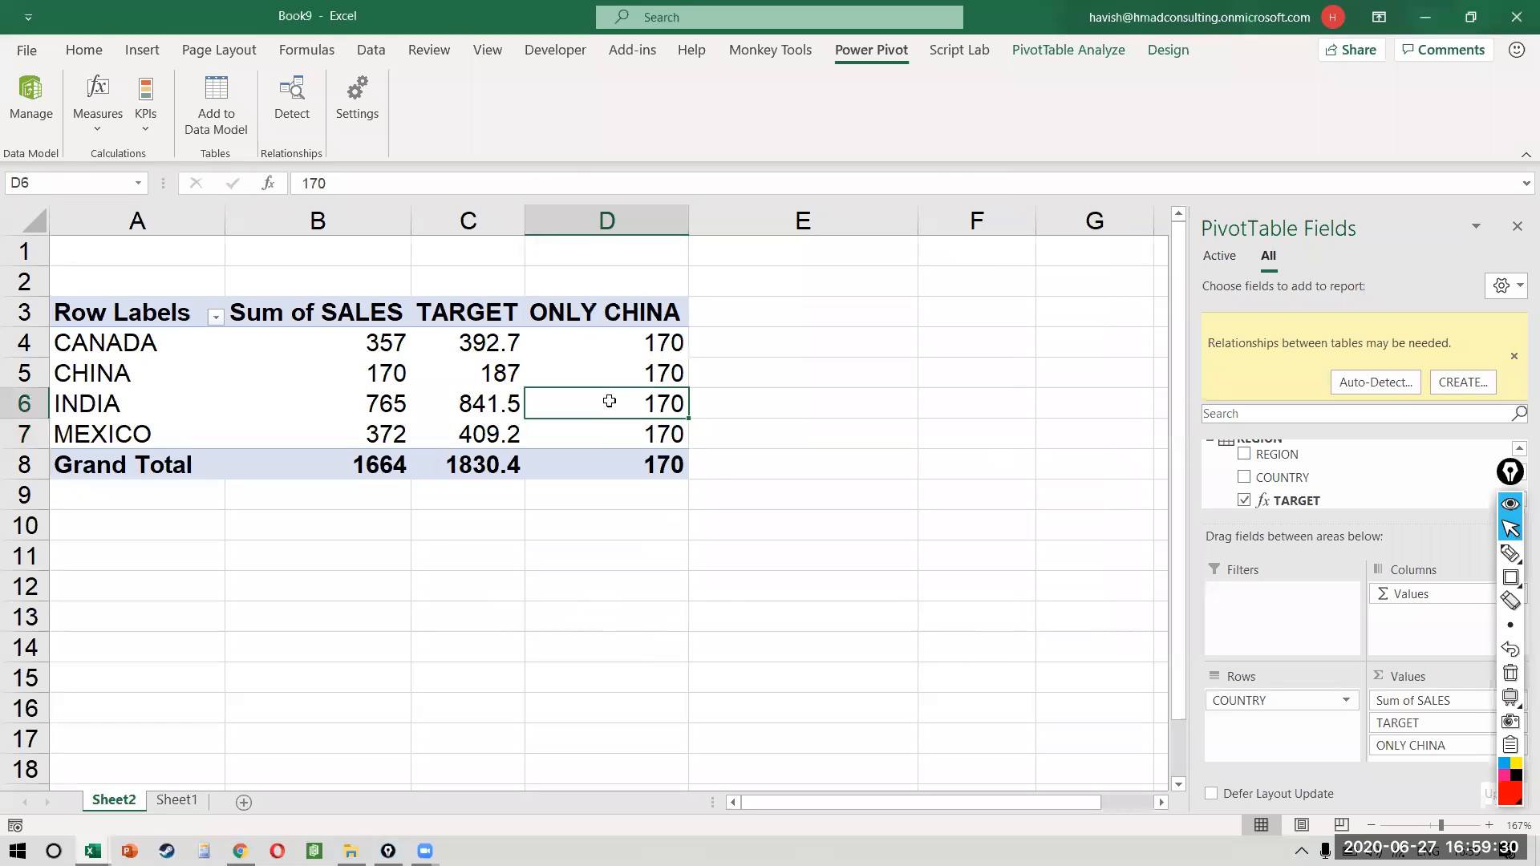
mouse_move(610, 401)
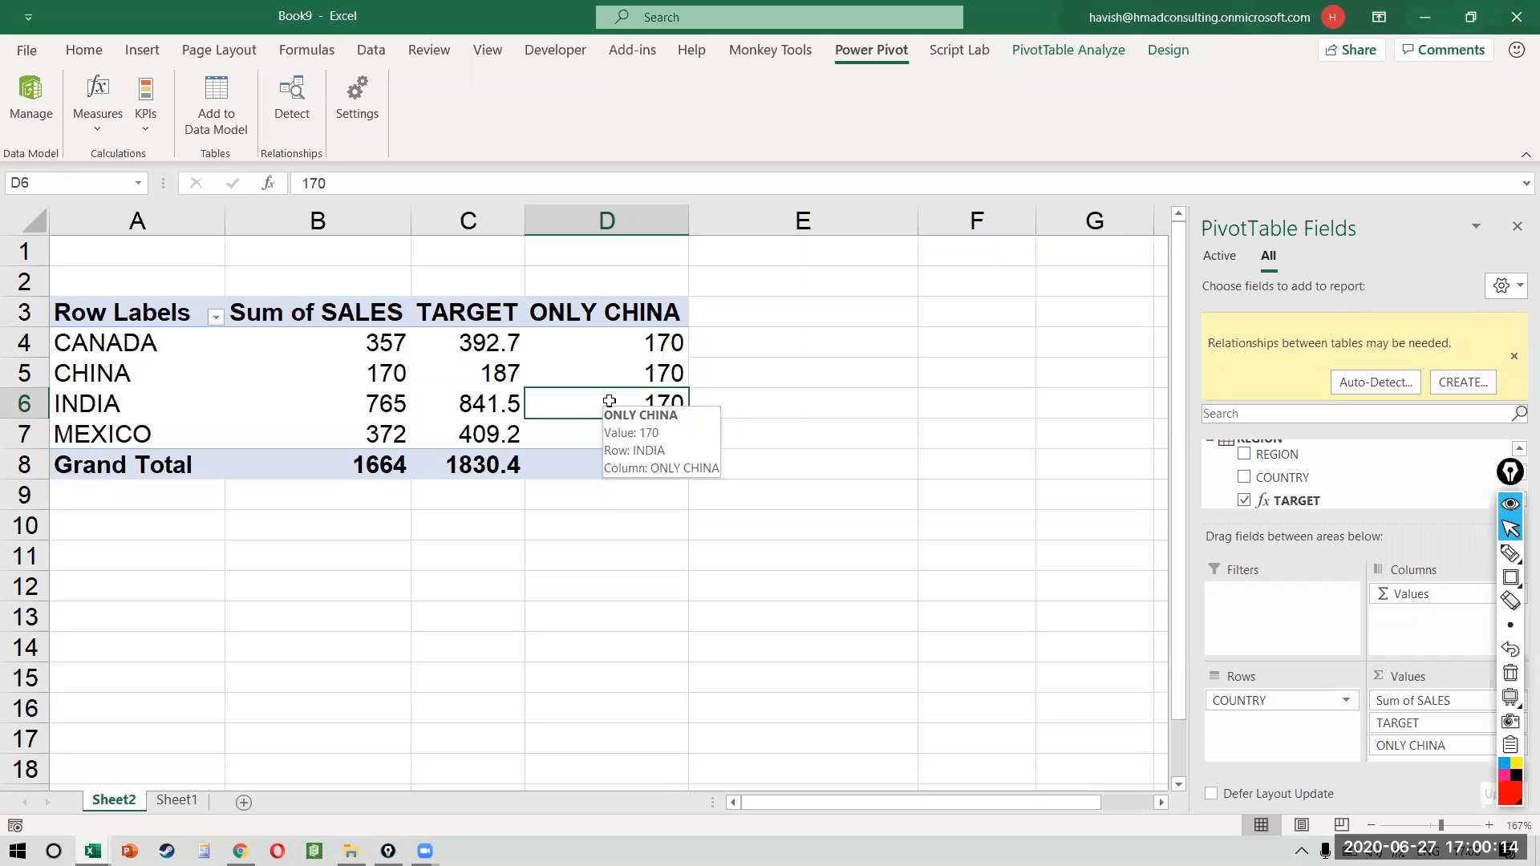
click(590, 354)
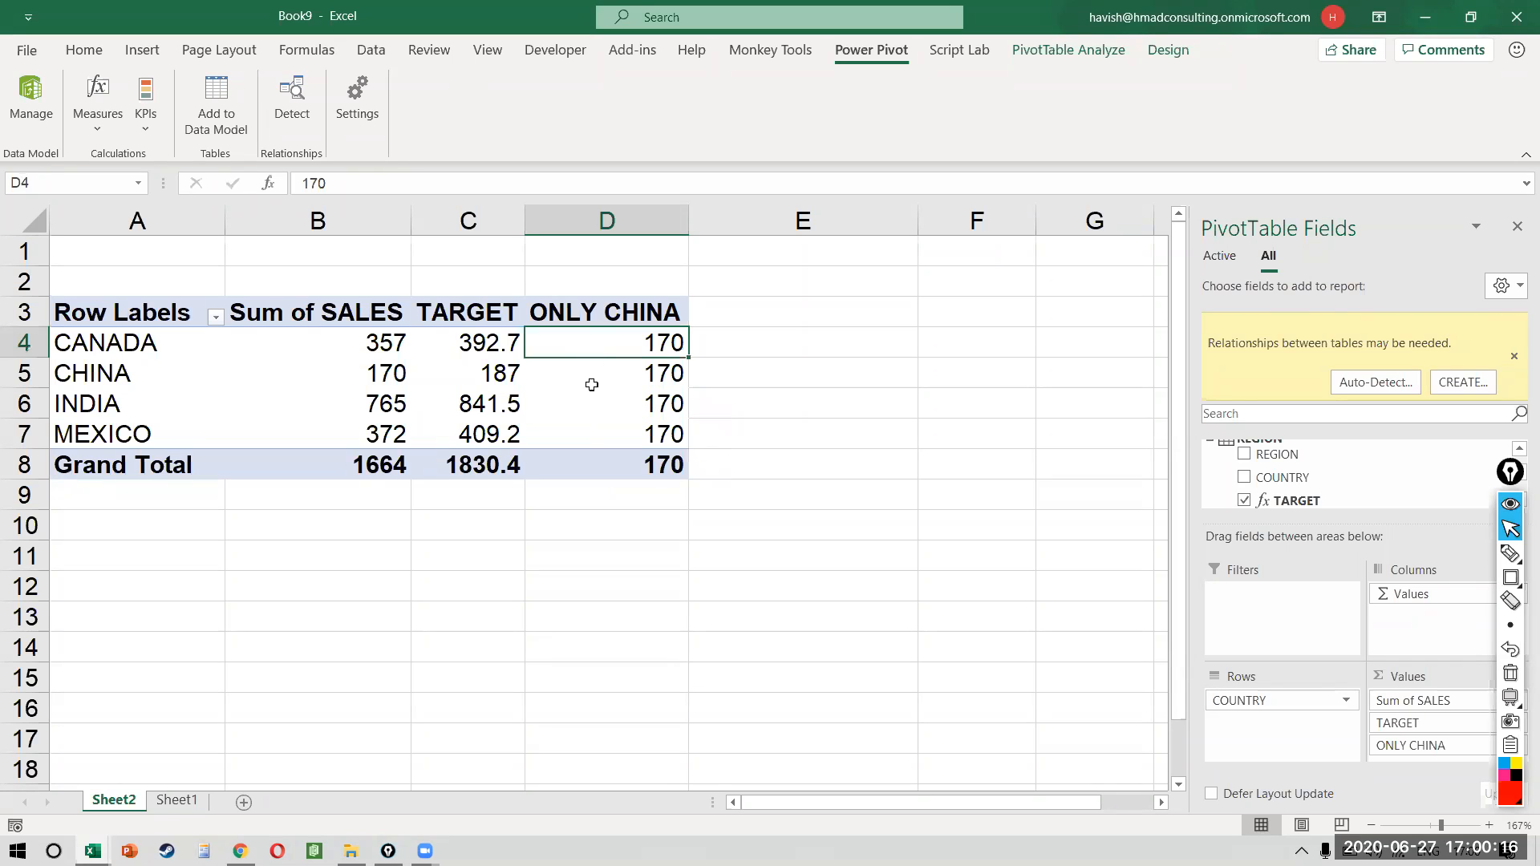
click(602, 405)
click(597, 433)
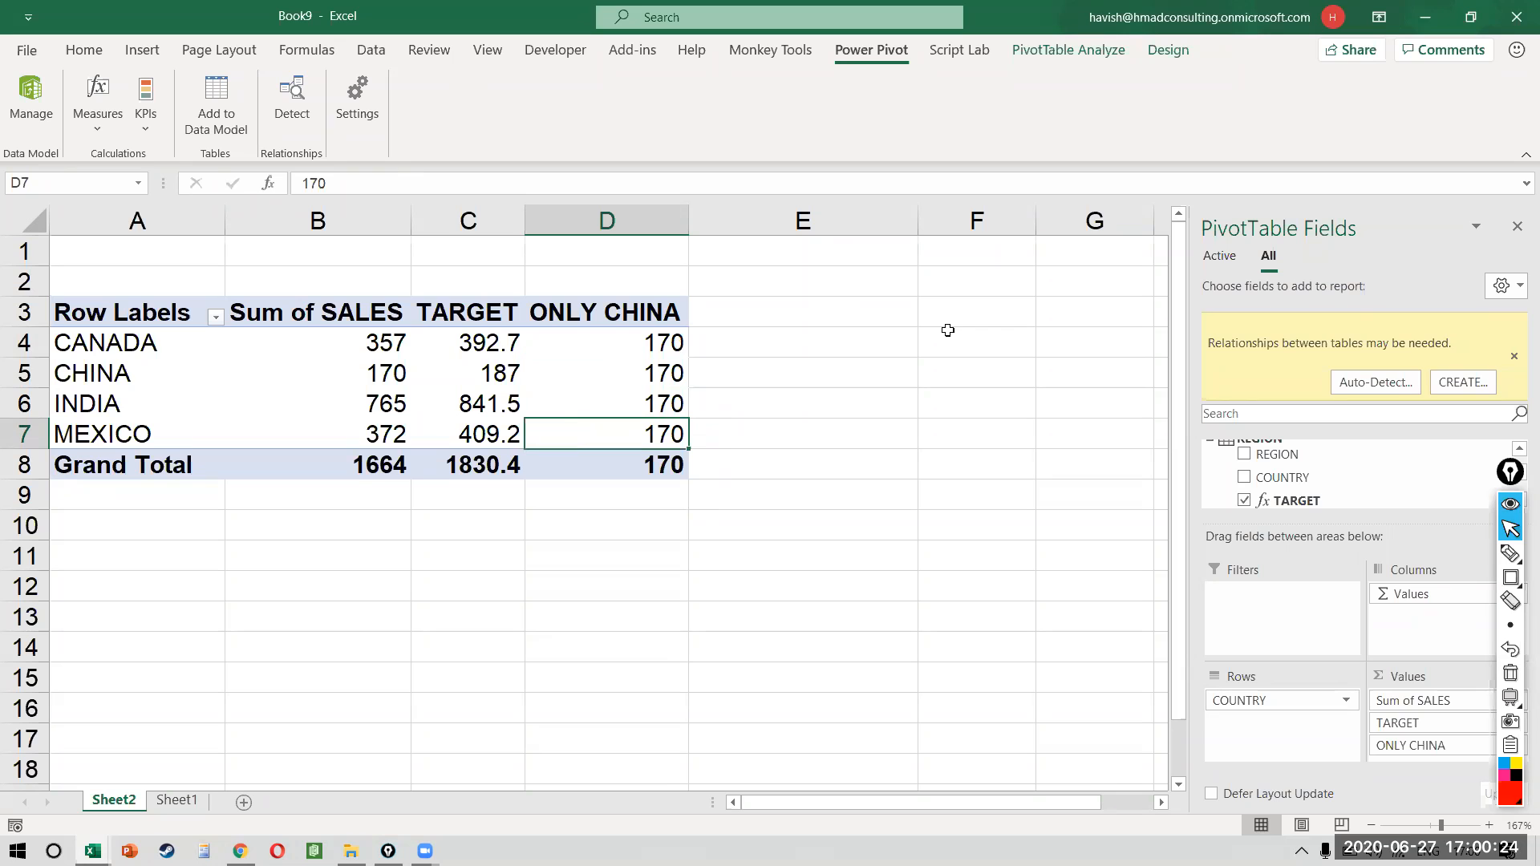
- Close the Book9 workbook without saving its changes
click(833, 401)
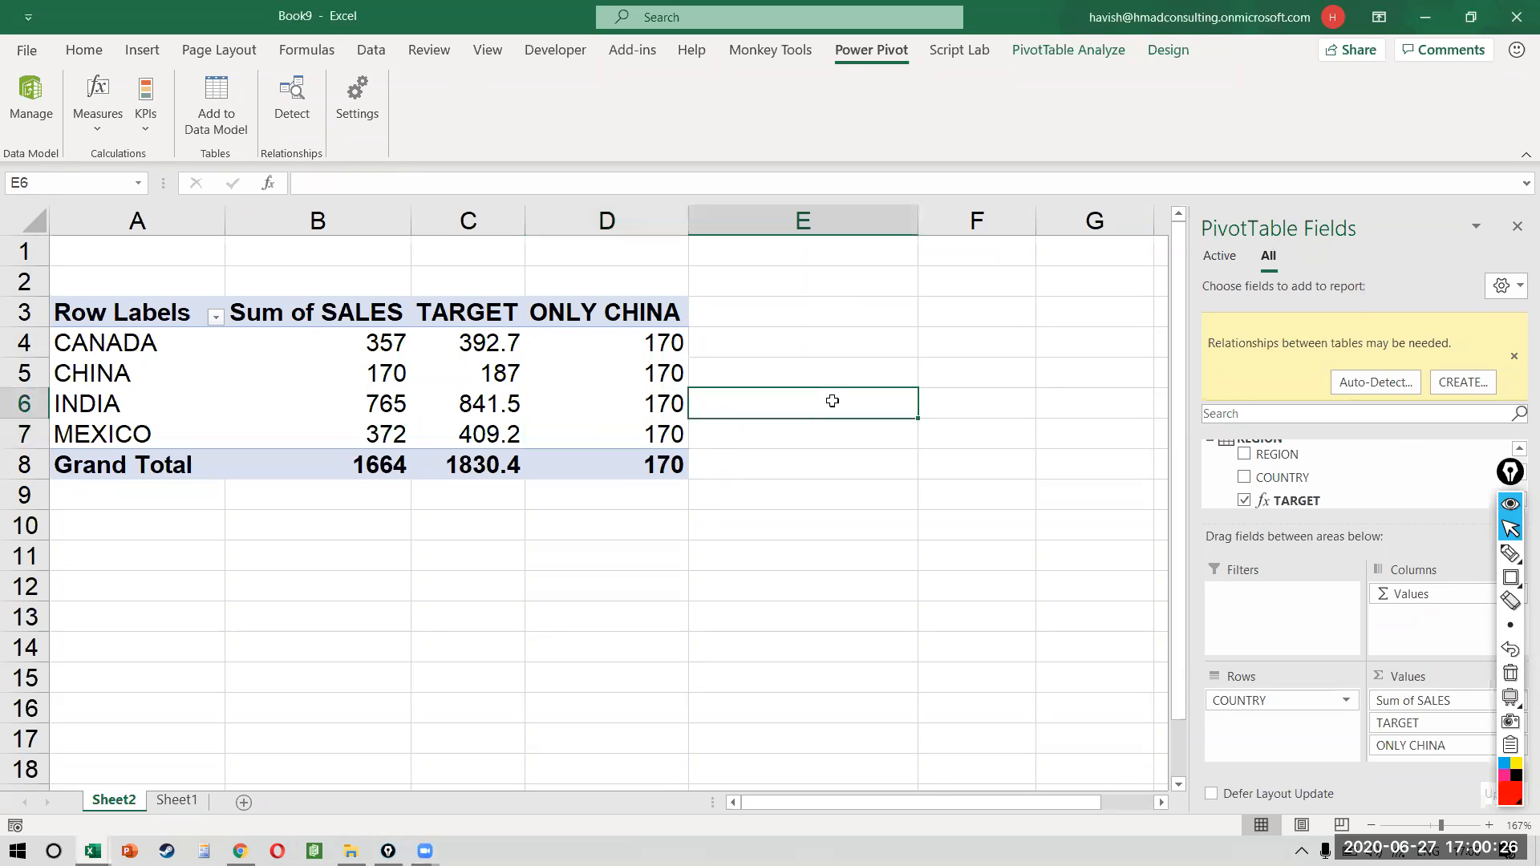
key(ctrl+w)
key(n)
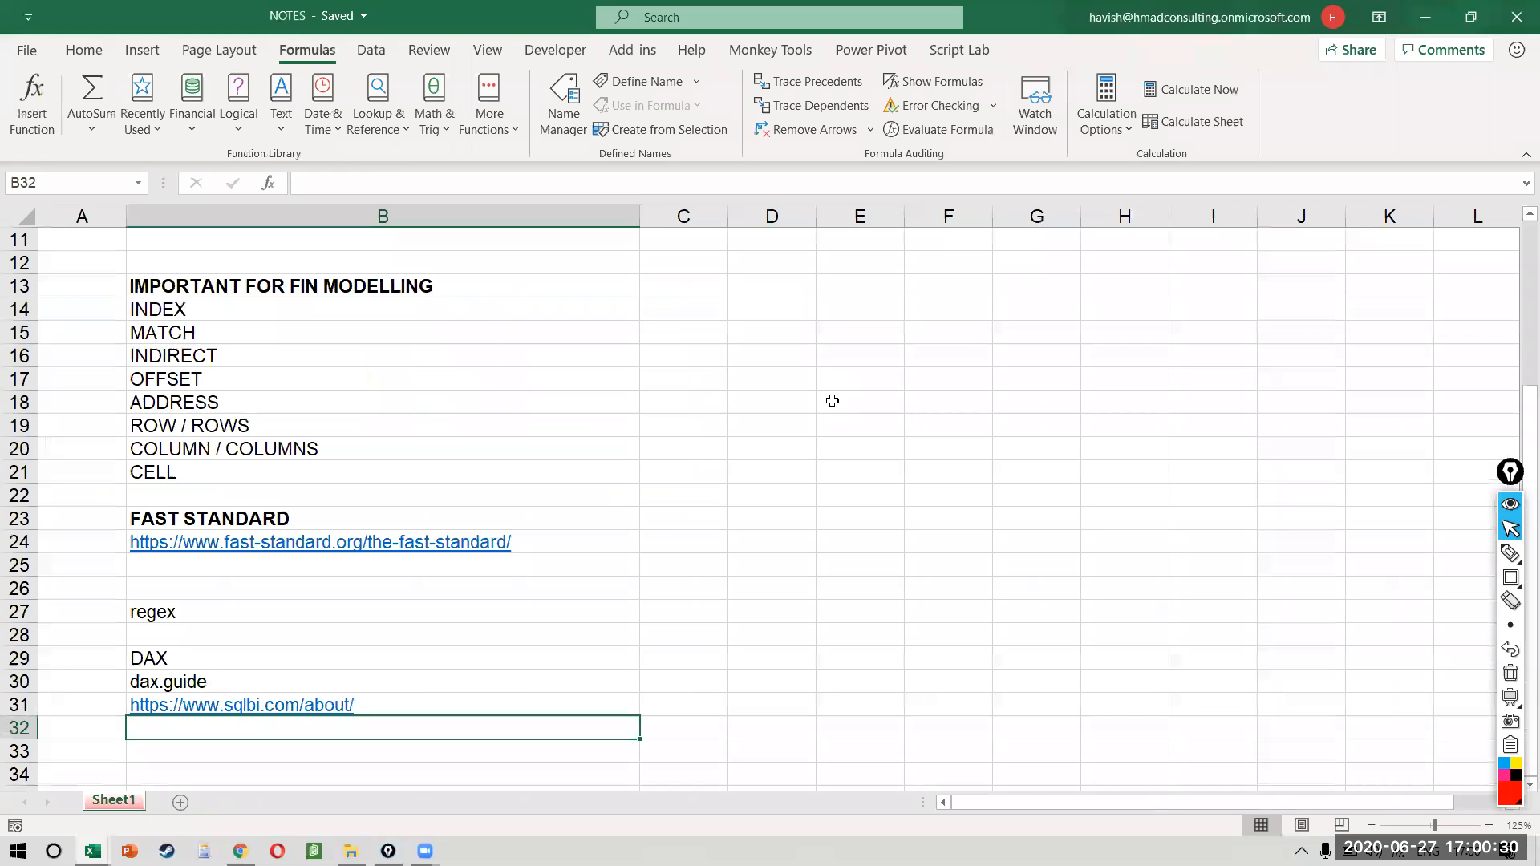
- Select the FAST STANDARD link cell B24 in NOTES, and close the SuperStore workbook without saving its changes
click(594, 540)
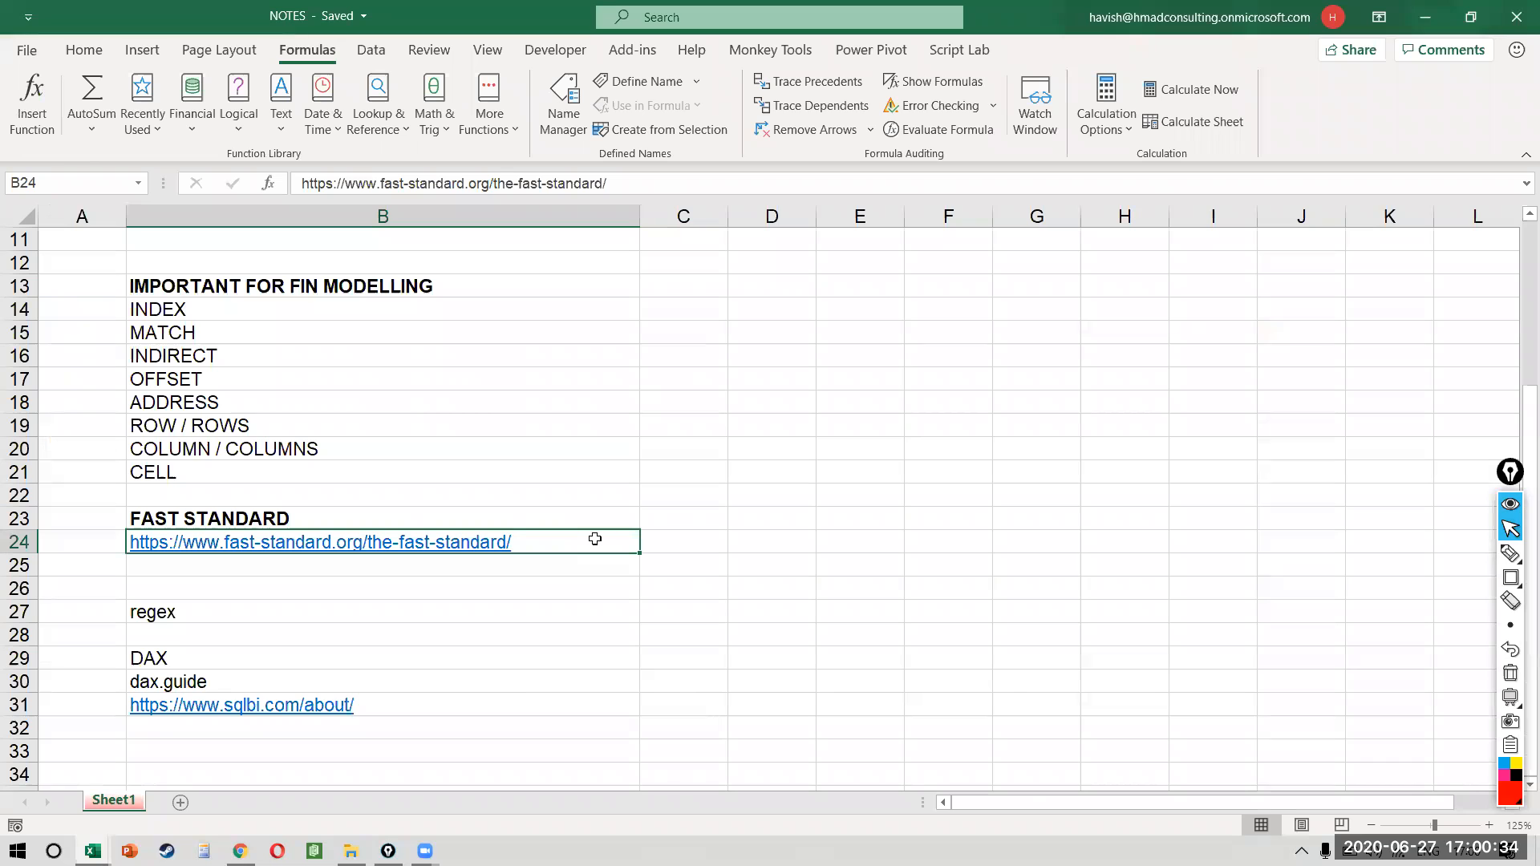
key(alt+Tab)
key(alt+Tab)
key(alt+Tab)
key(alt+Tab)
key(alt+Tab)
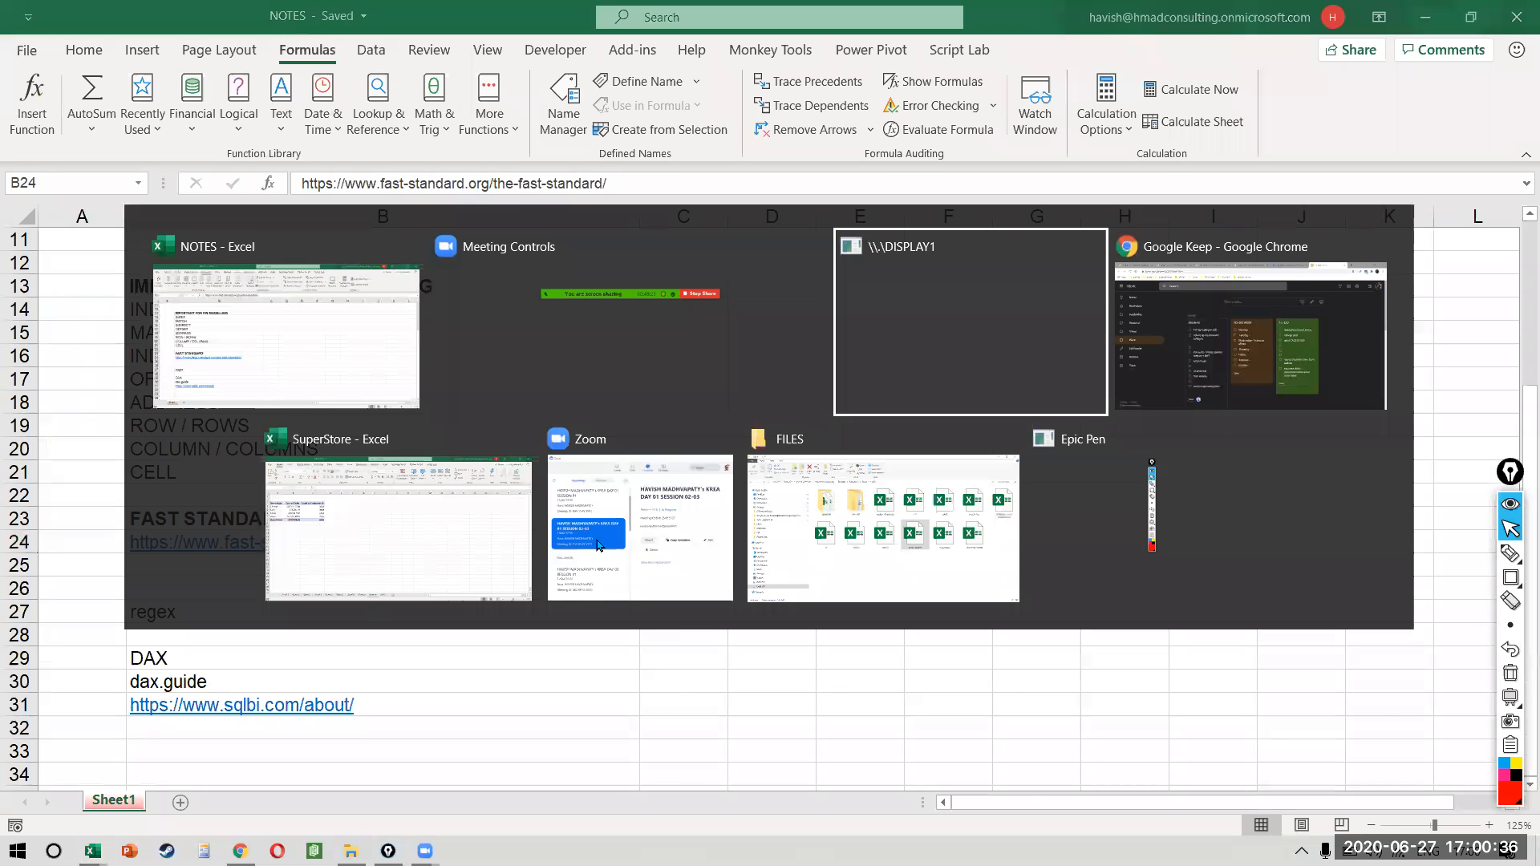
key(alt+Tab)
key(alt+Tab)
key(alt+Tab)
key(alt+Tab)
key(alt+Tab)
key(alt+Tab)
key(alt+Tab)
key(alt+F4)
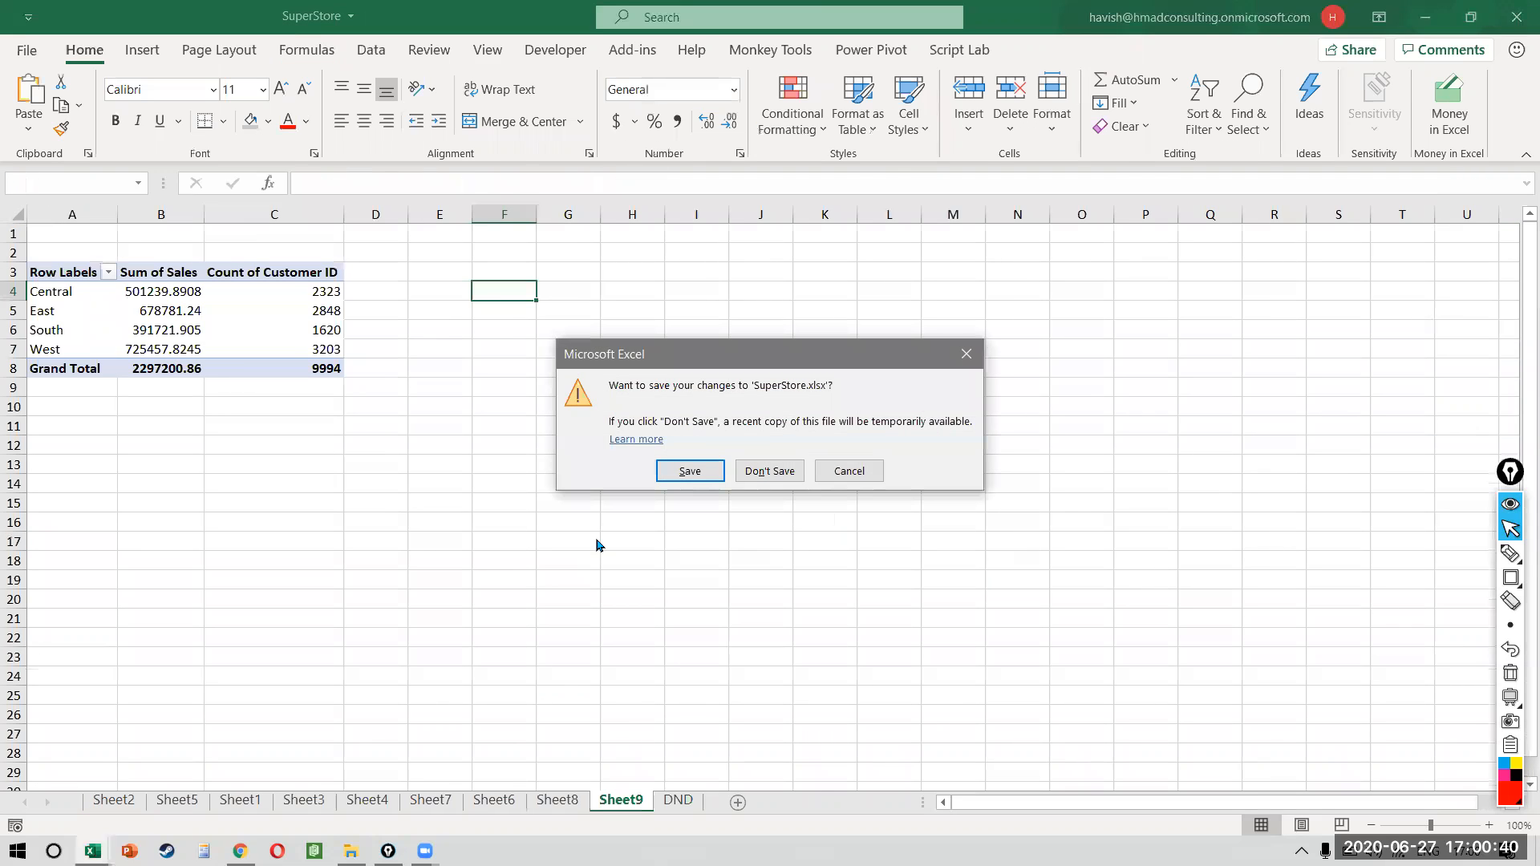
key(n)
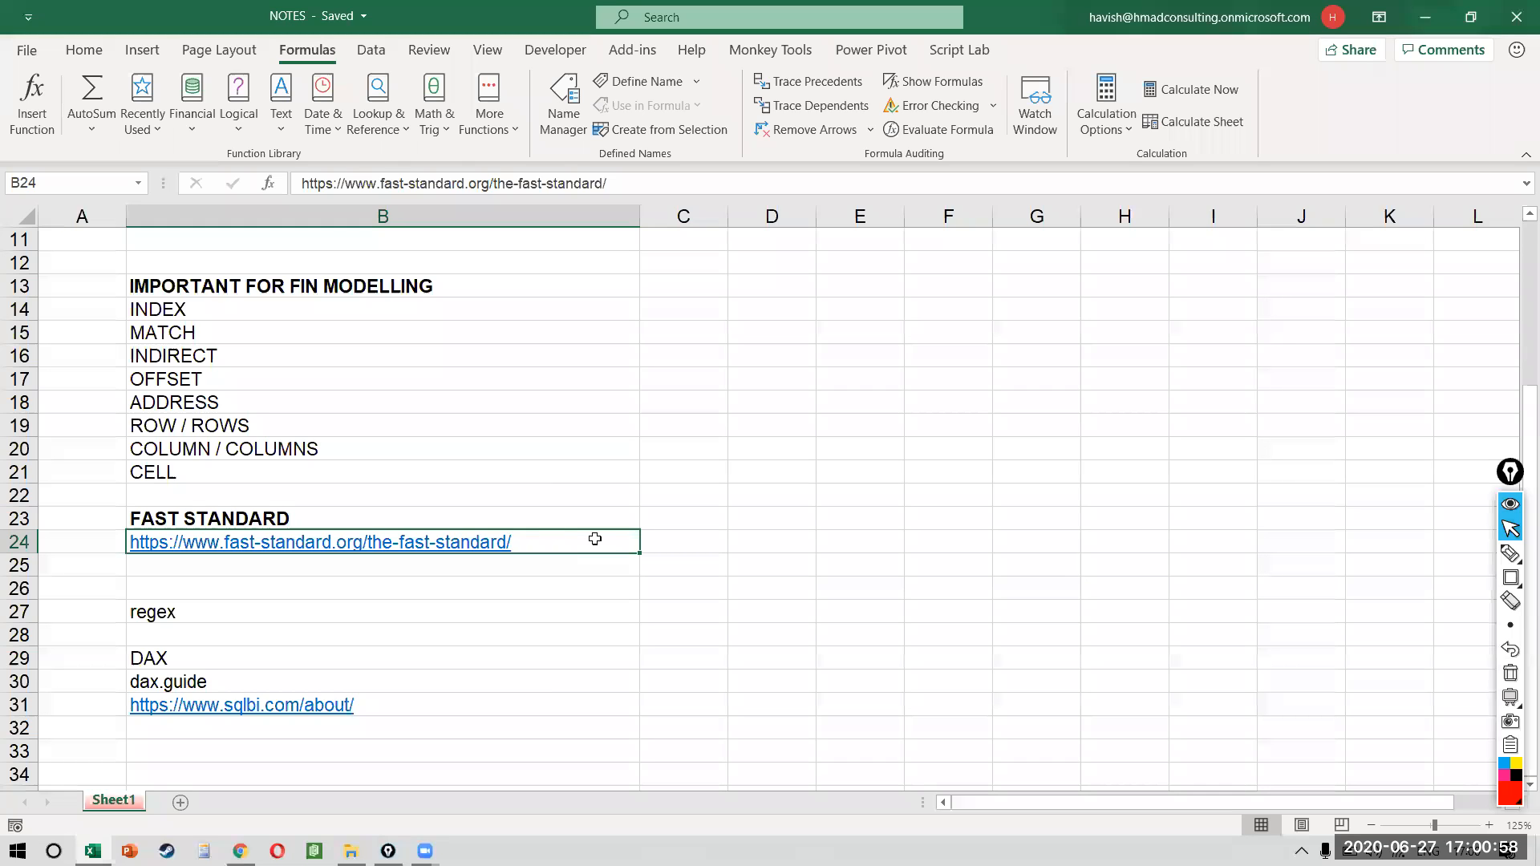
key(Tab)
key(alt+Tab)
key(alt+Tab)
key(alt+Tab)
key(alt+Tab)
key(alt+Tab)
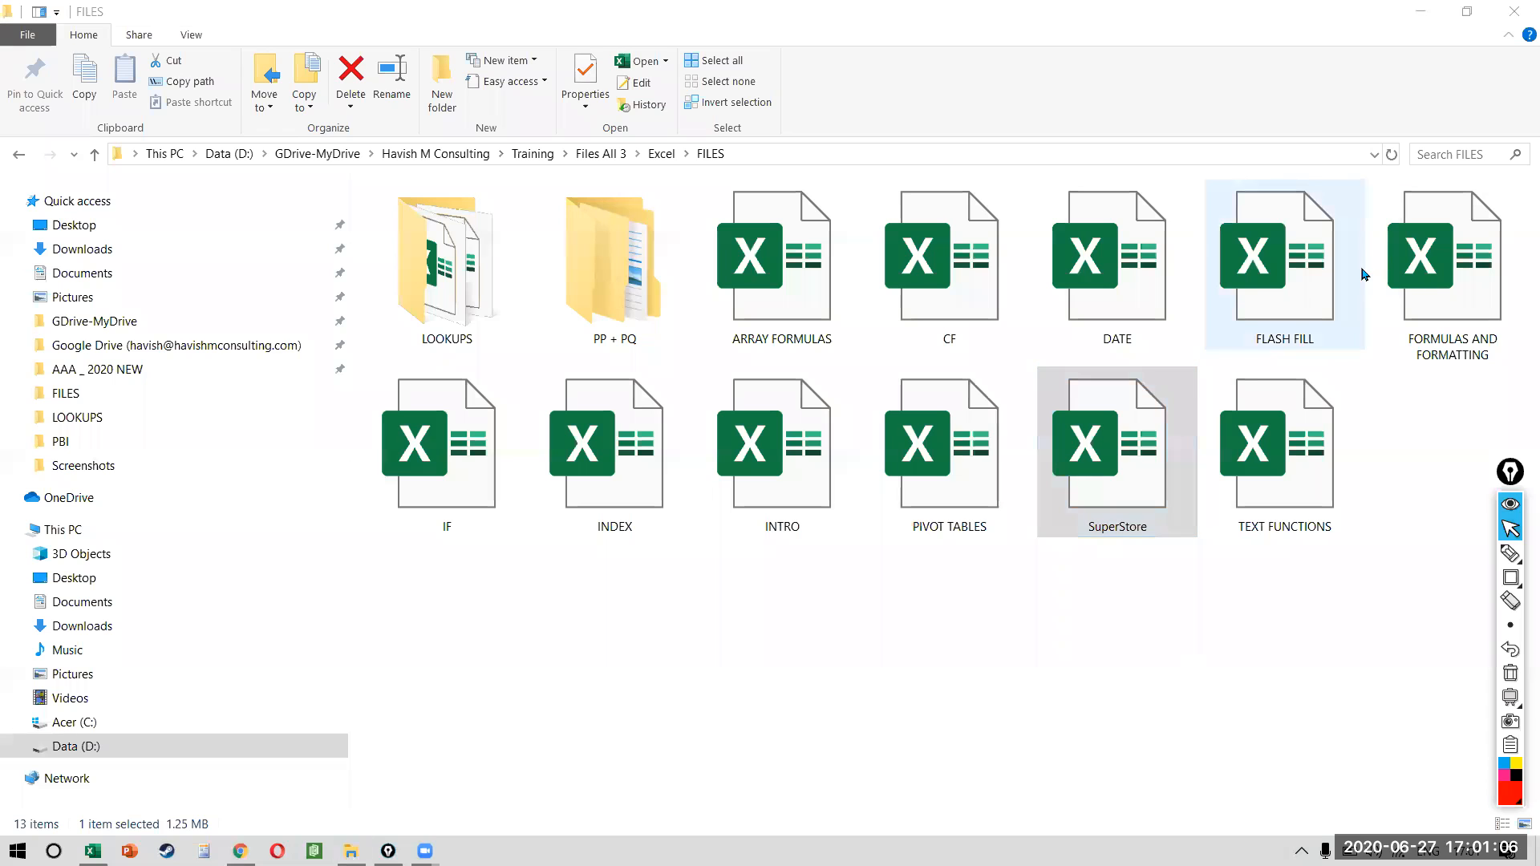
key(alt+Tab)
- Create a new blank workbook, enlarge its zoom and enter the label PRICE in B2
key(ctrl+n)
scroll(283, 361, up, 5)
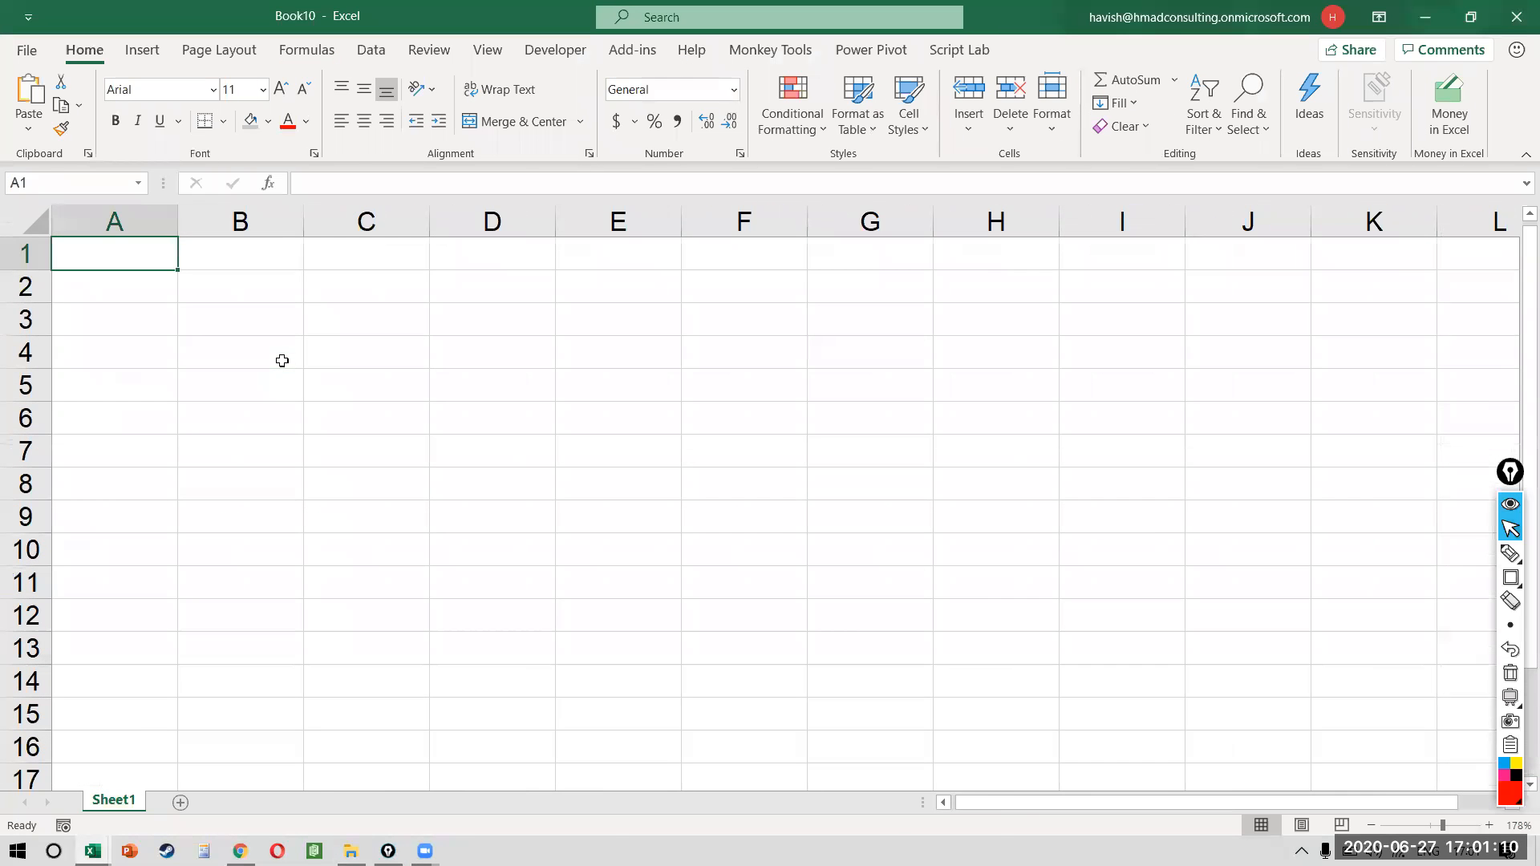
key(Right)
key(Down)
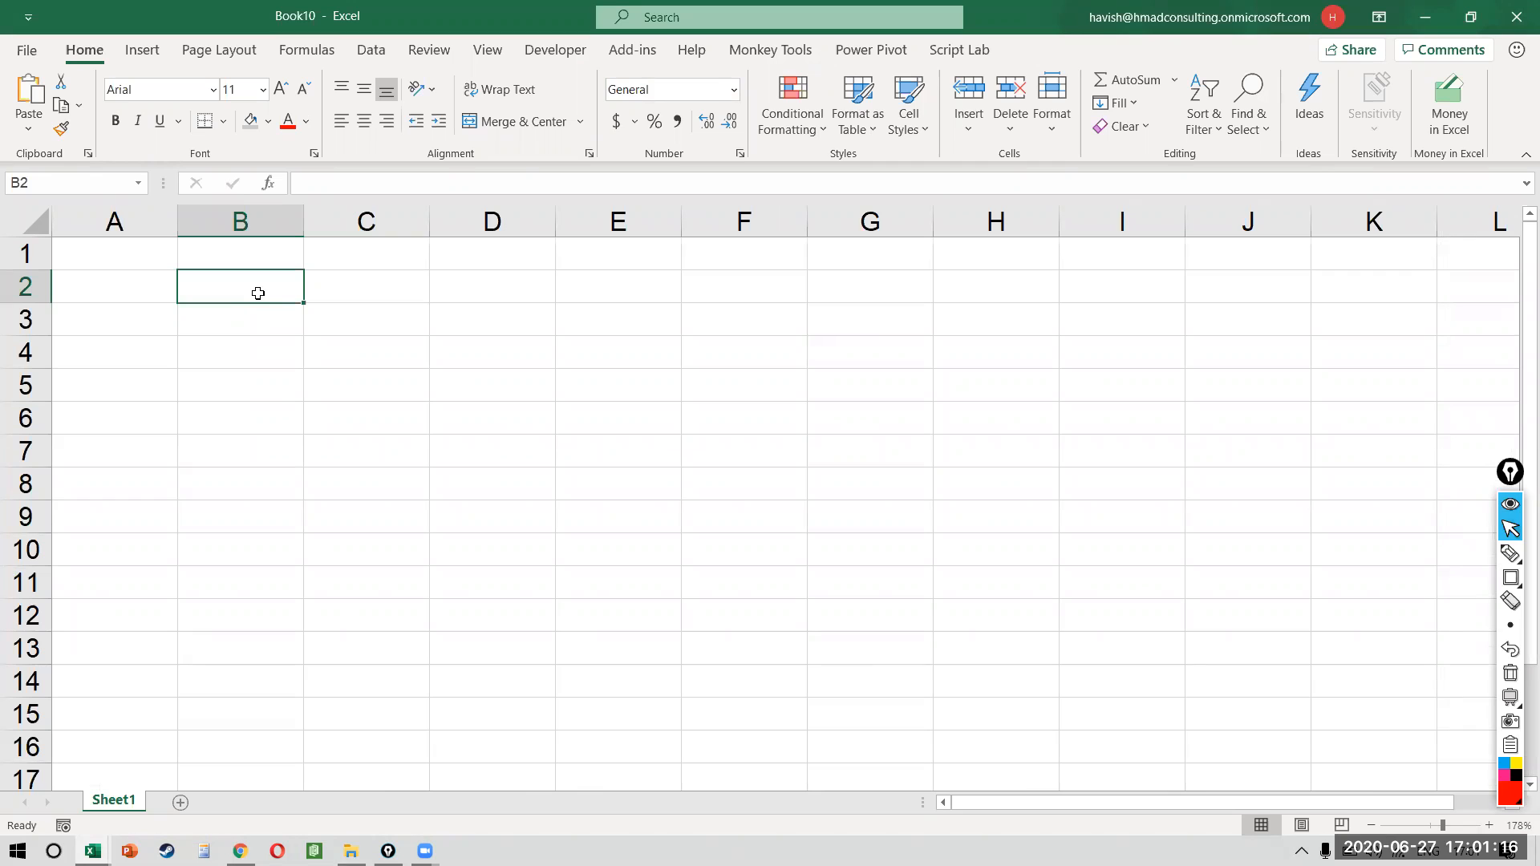
text(PRICE)
key(Return)
key(Up)
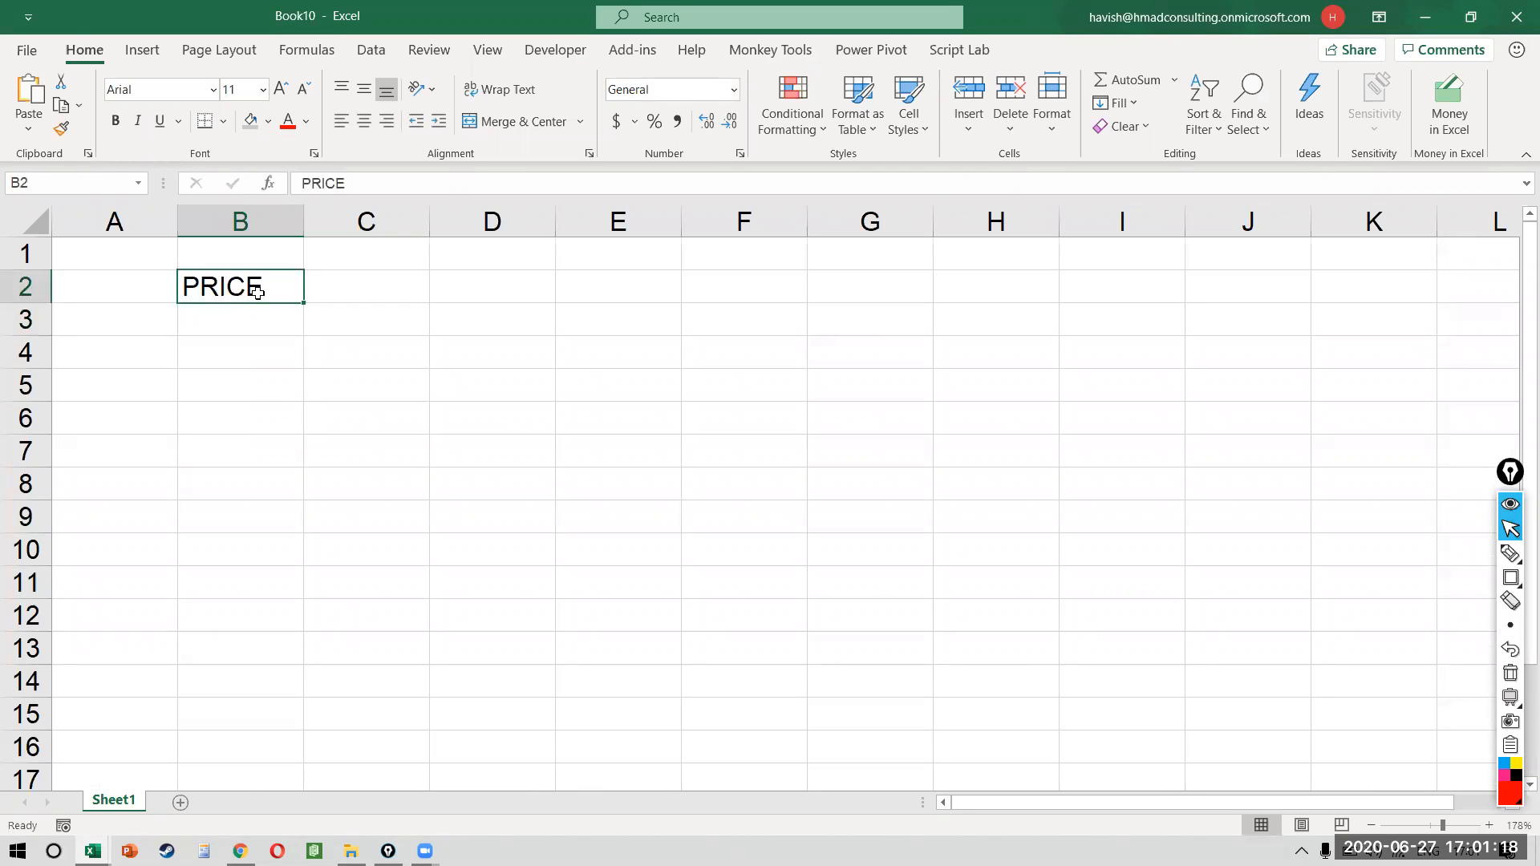
- Enter 10 as the price in C2, and add a QTY row with 50 in B3:C3
key(Right)
text(10)
key(Return)
key(Left)
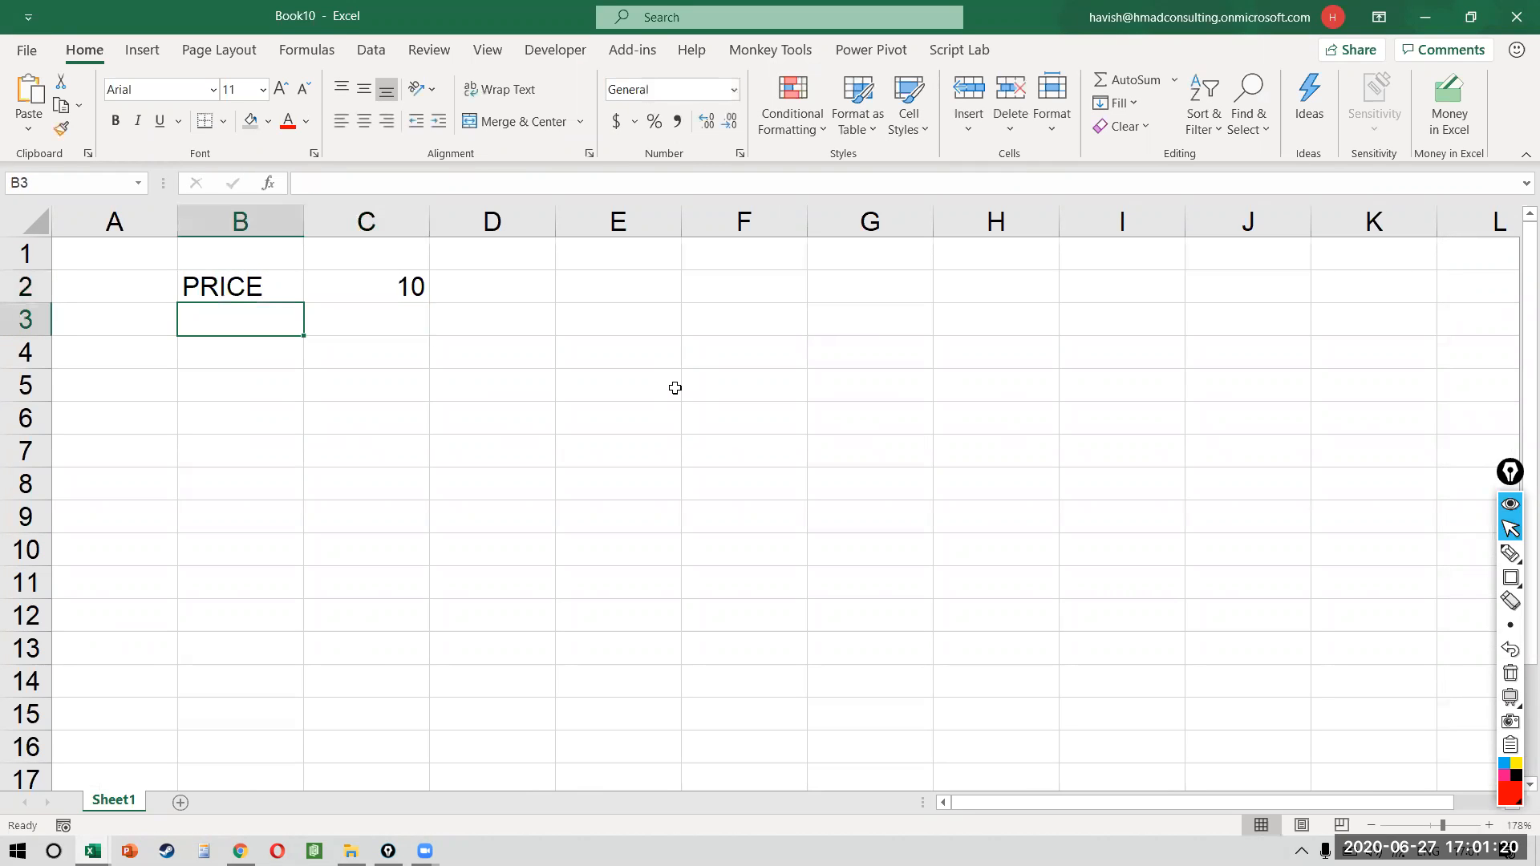
text(QTY)
key(Right)
text(50)
key(Return)
key(Up)
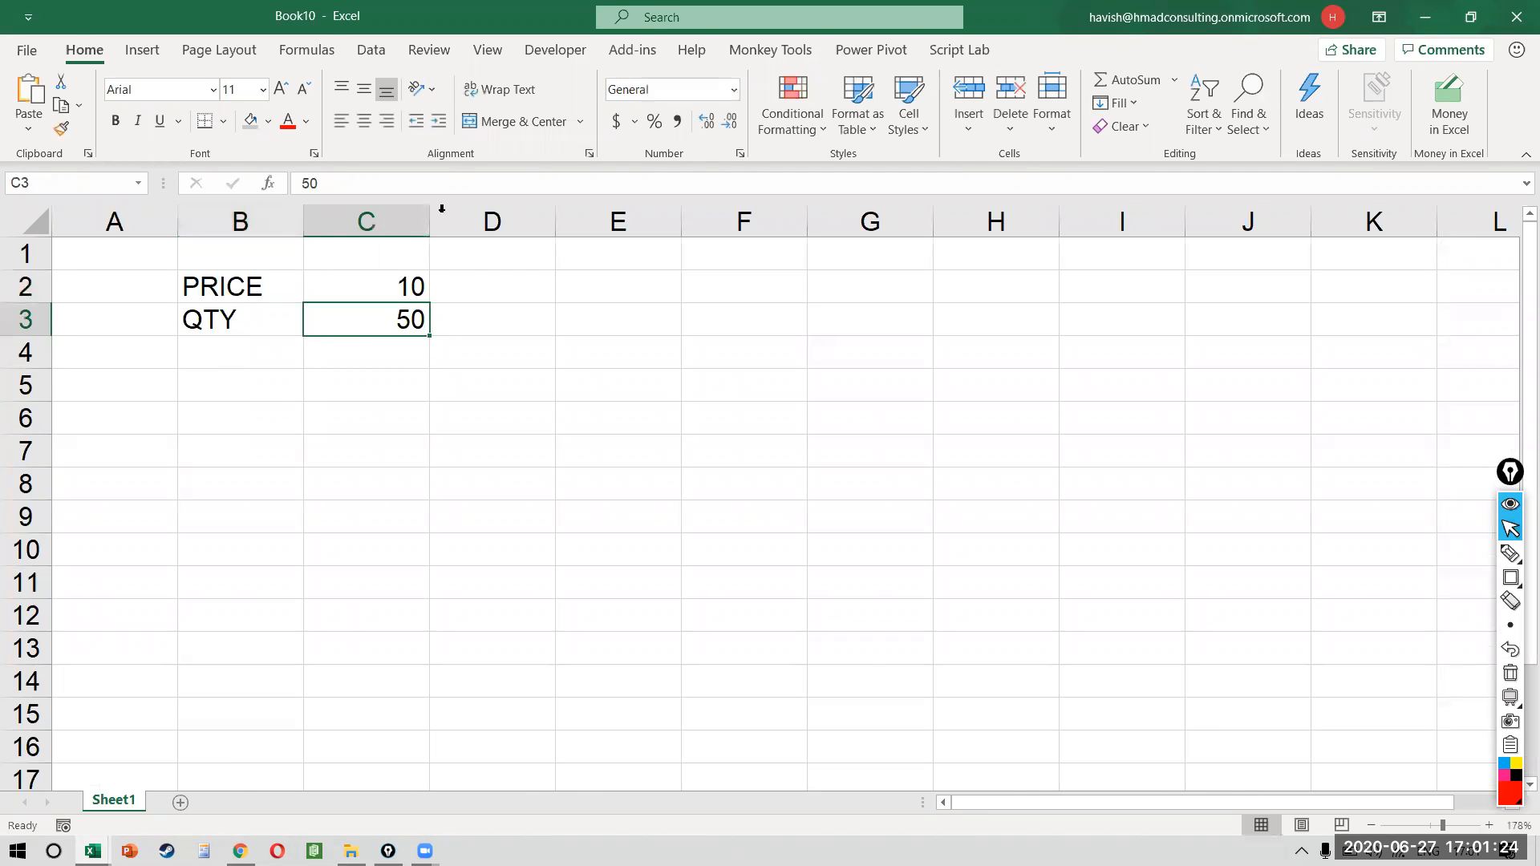
- Fill the QTY value cell C3 with light green
click(268, 121)
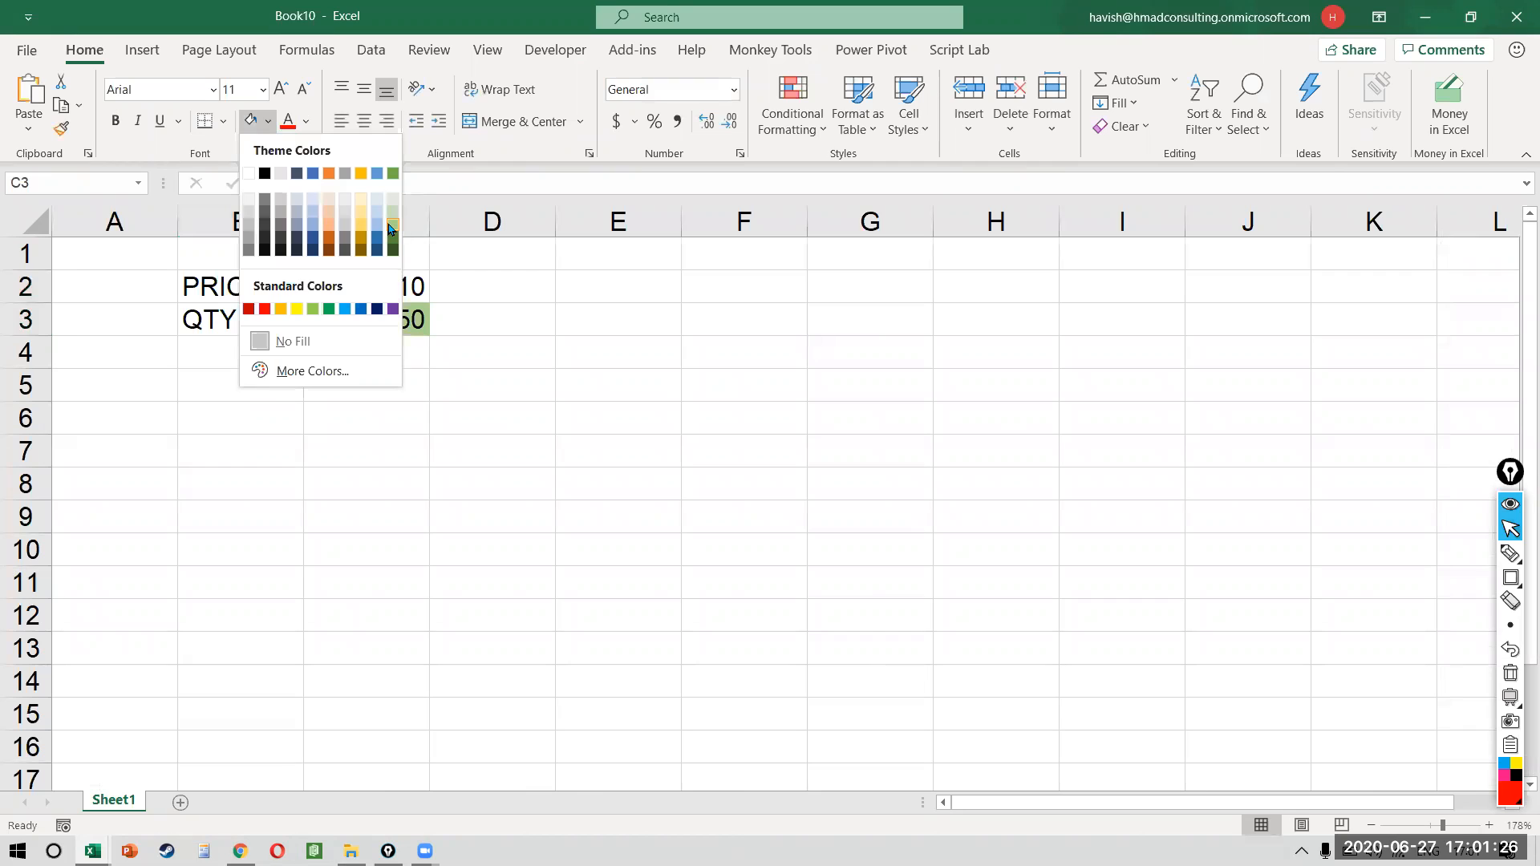
click(392, 229)
click(389, 359)
- Replace the label in B2 with CP and enter the label SP in B5
key(Up)
key(Left)
key(Down)
key(Down)
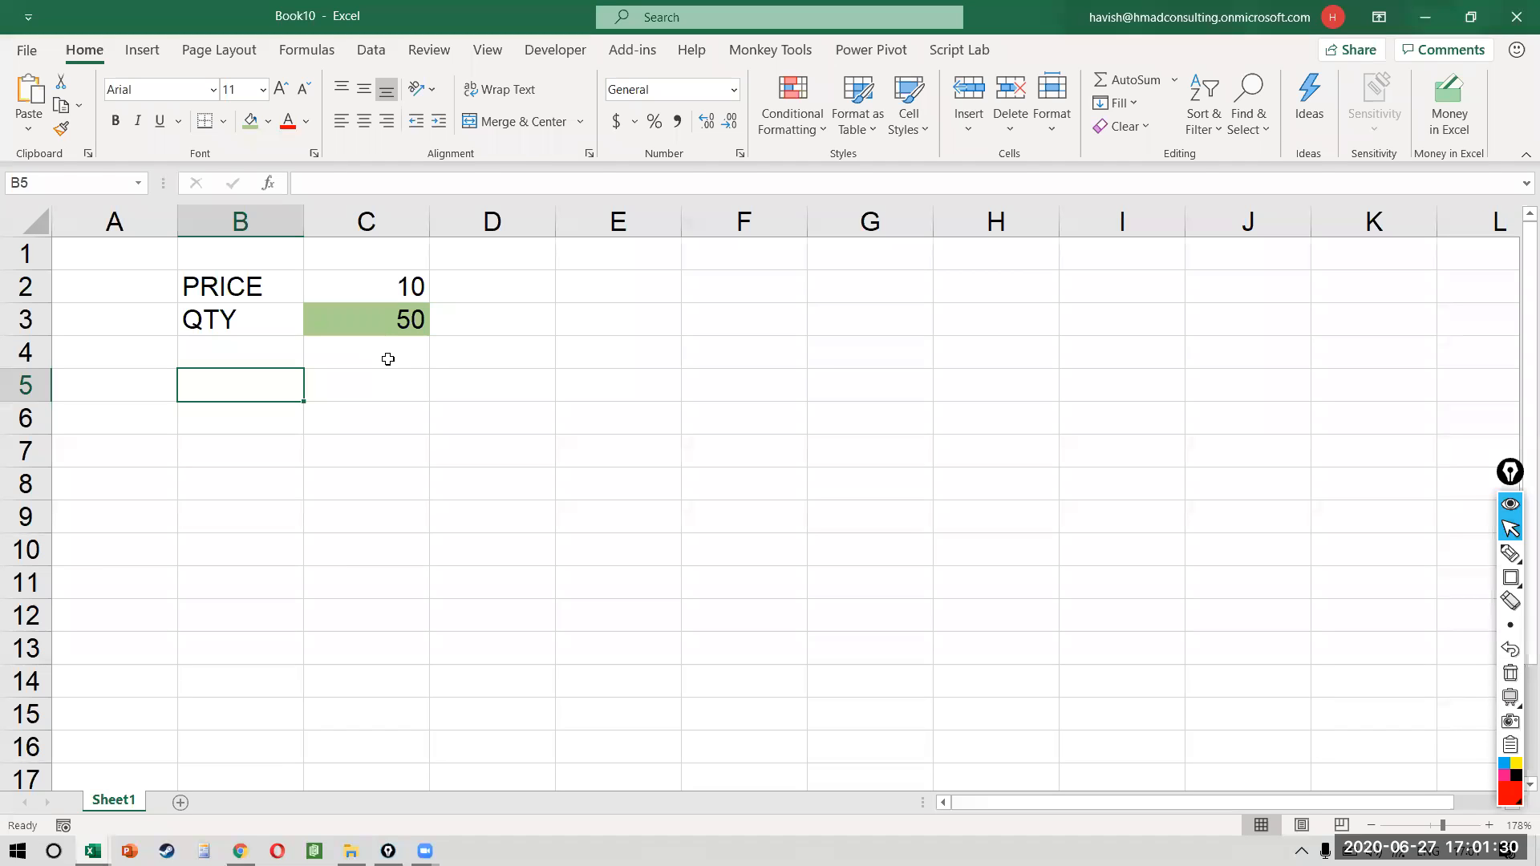
key(Up)
key(Up)
key(Up)
text(CP)
key(Down)
key(Down)
key(Down)
text(SP)
key(Return)
- Enter the label FP in B1 with the value 1000 in C1
key(Up)
key(Right)
key(Left)
key(Up)
key(Up)
key(Up)
key(Up)
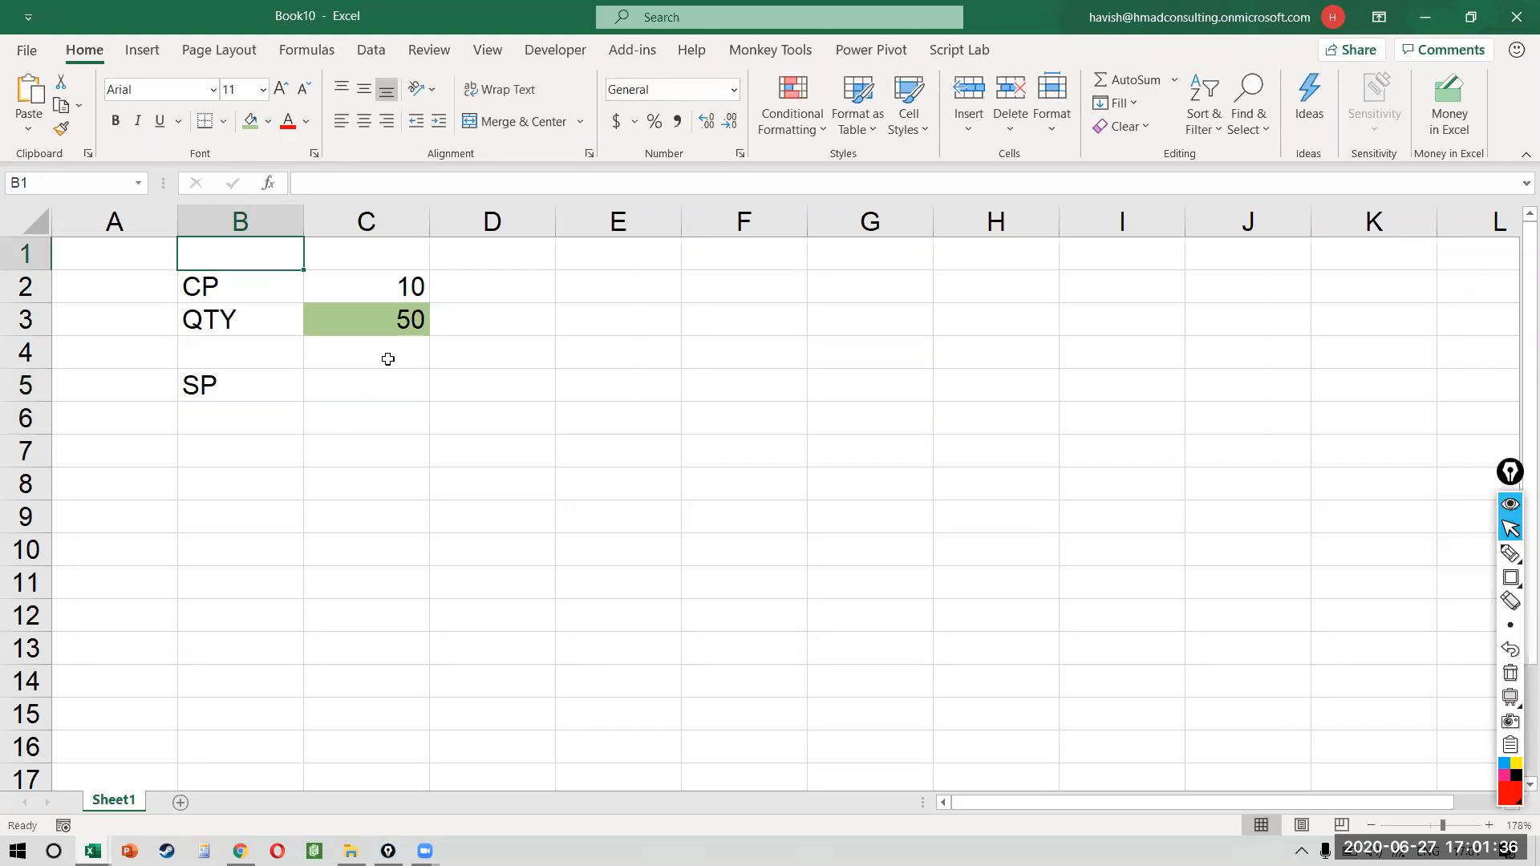
text(FP)
key(Tab)
text(1000)
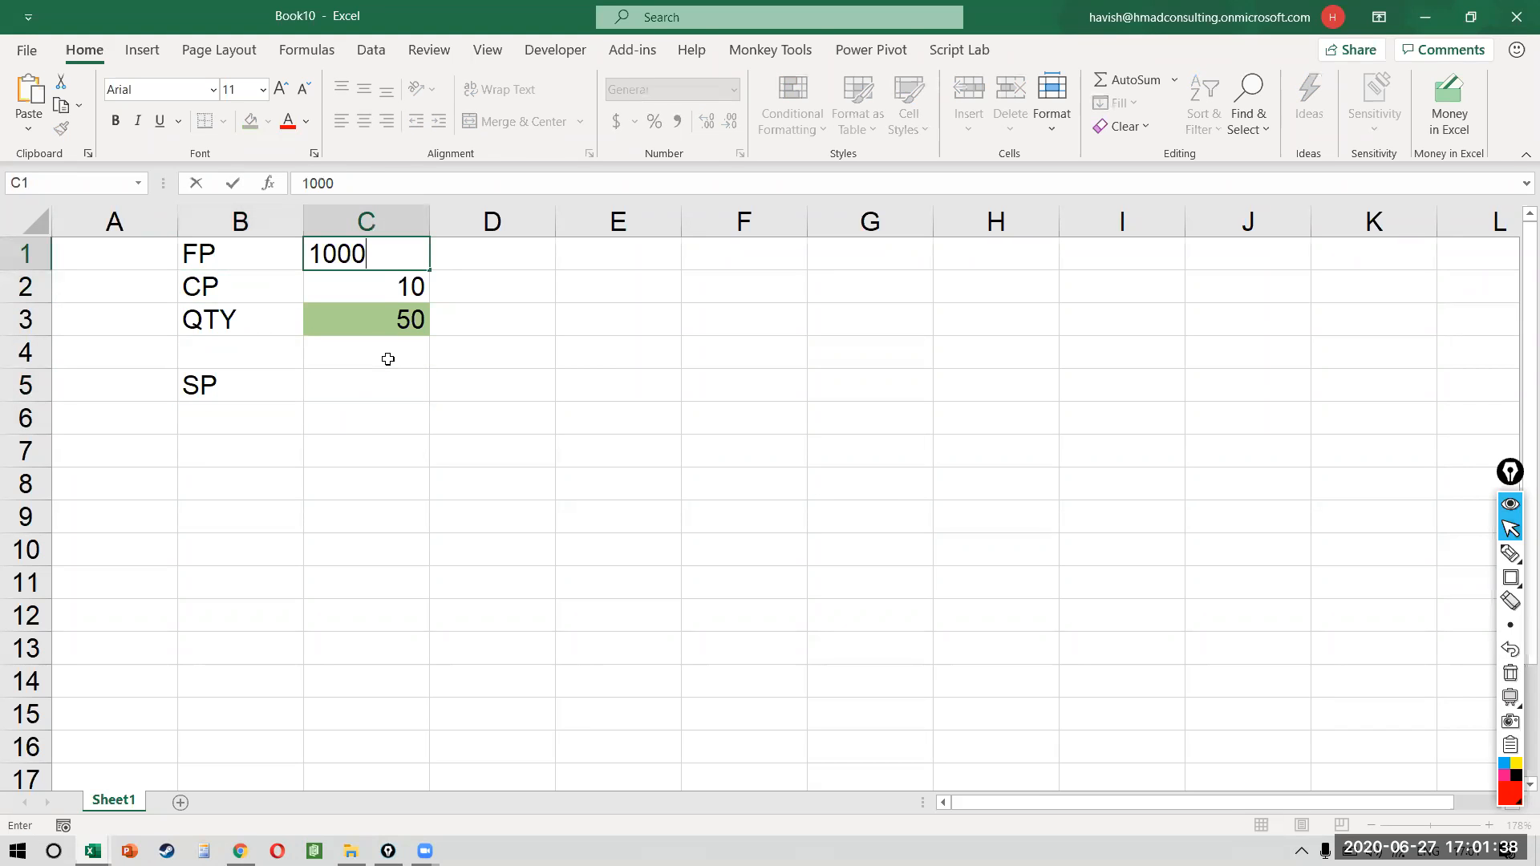
key(Down)
- Enter 15 as the SP value in C5
key(Down)
key(Down)
key(Down)
key(Left)
key(Right)
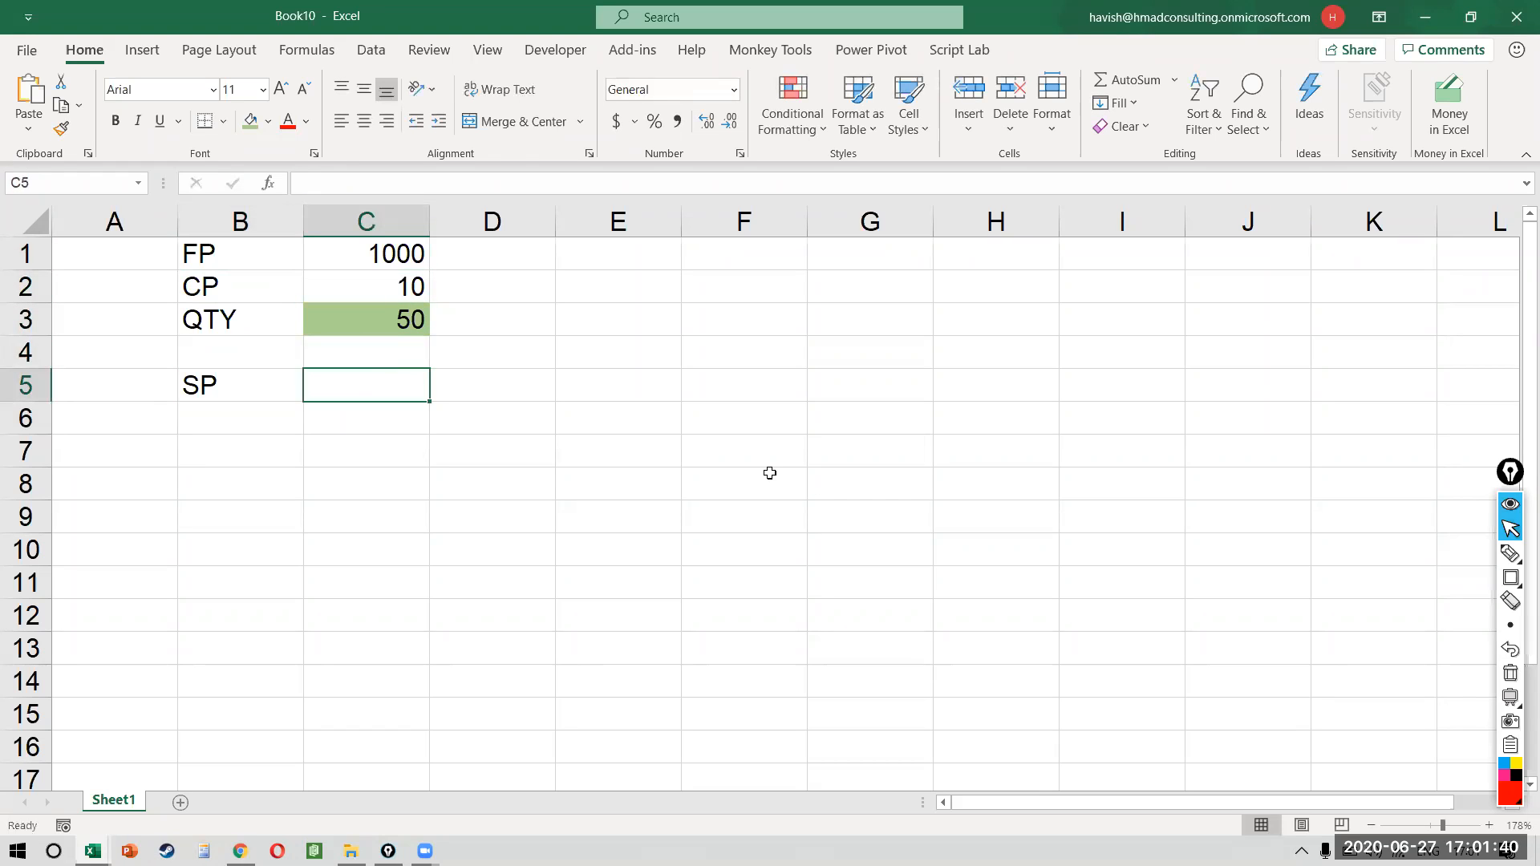
text(15)
key(Return)
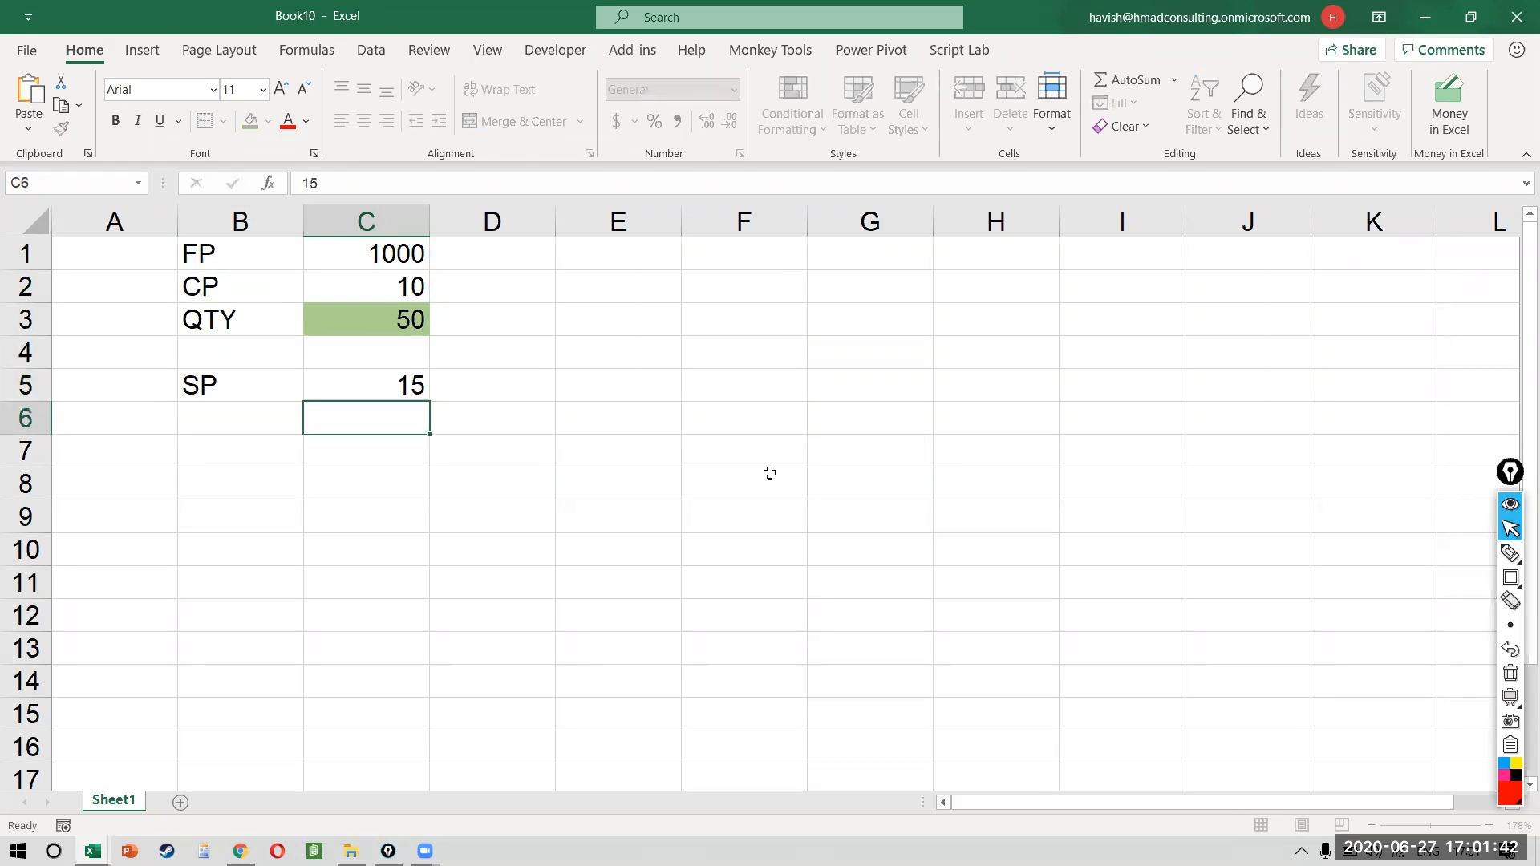
key(Left)
key(Down)
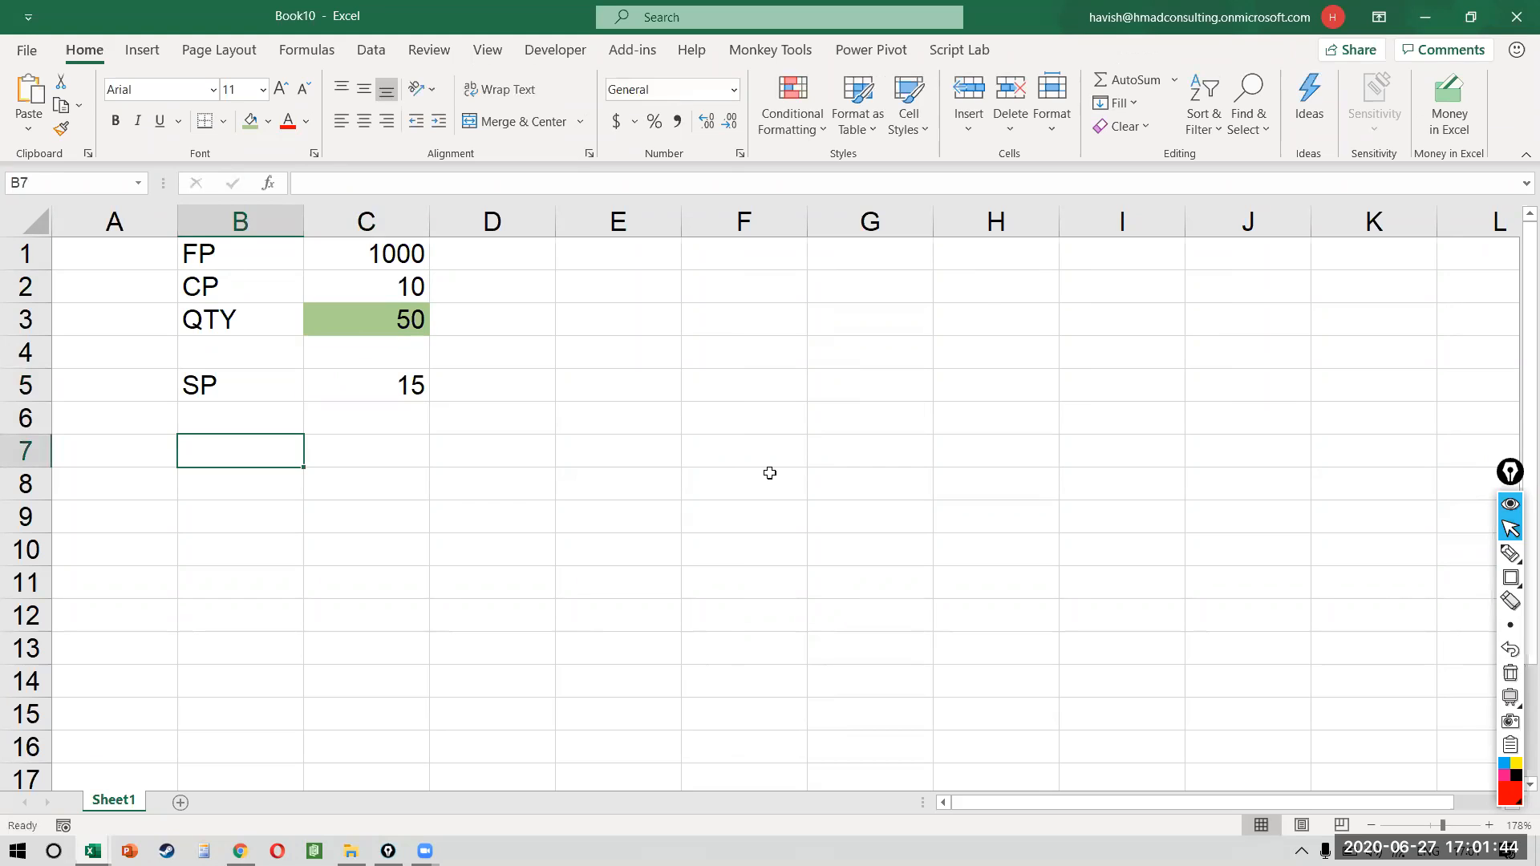
- Change the fill of the QTY value cell C3 to light gold, and select cell B7
key(Right)
key(Up)
key(Up)
key(Up)
key(Up)
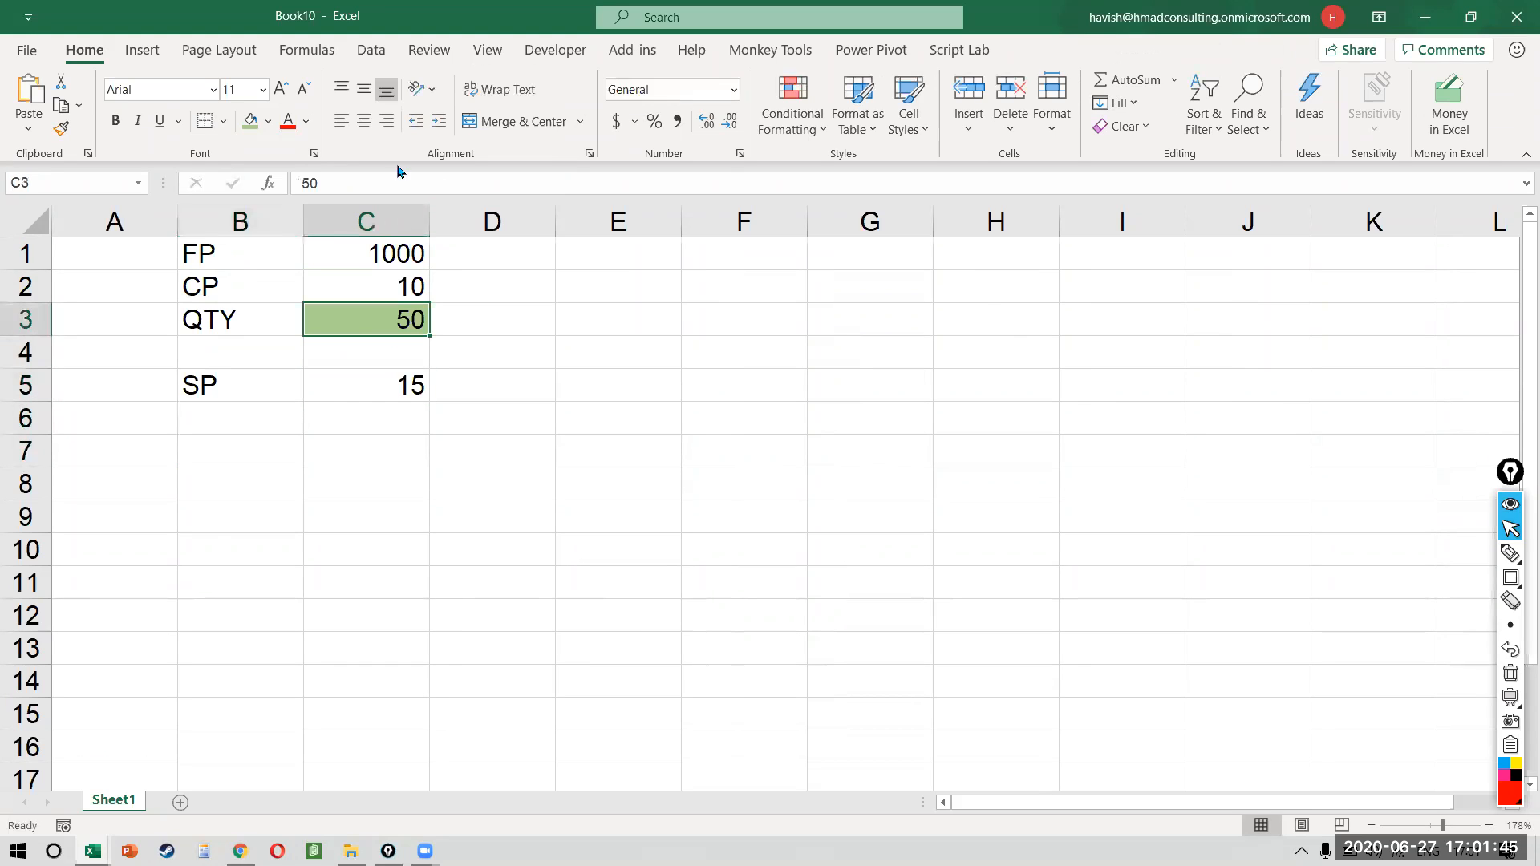
click(268, 121)
click(360, 204)
key(Down)
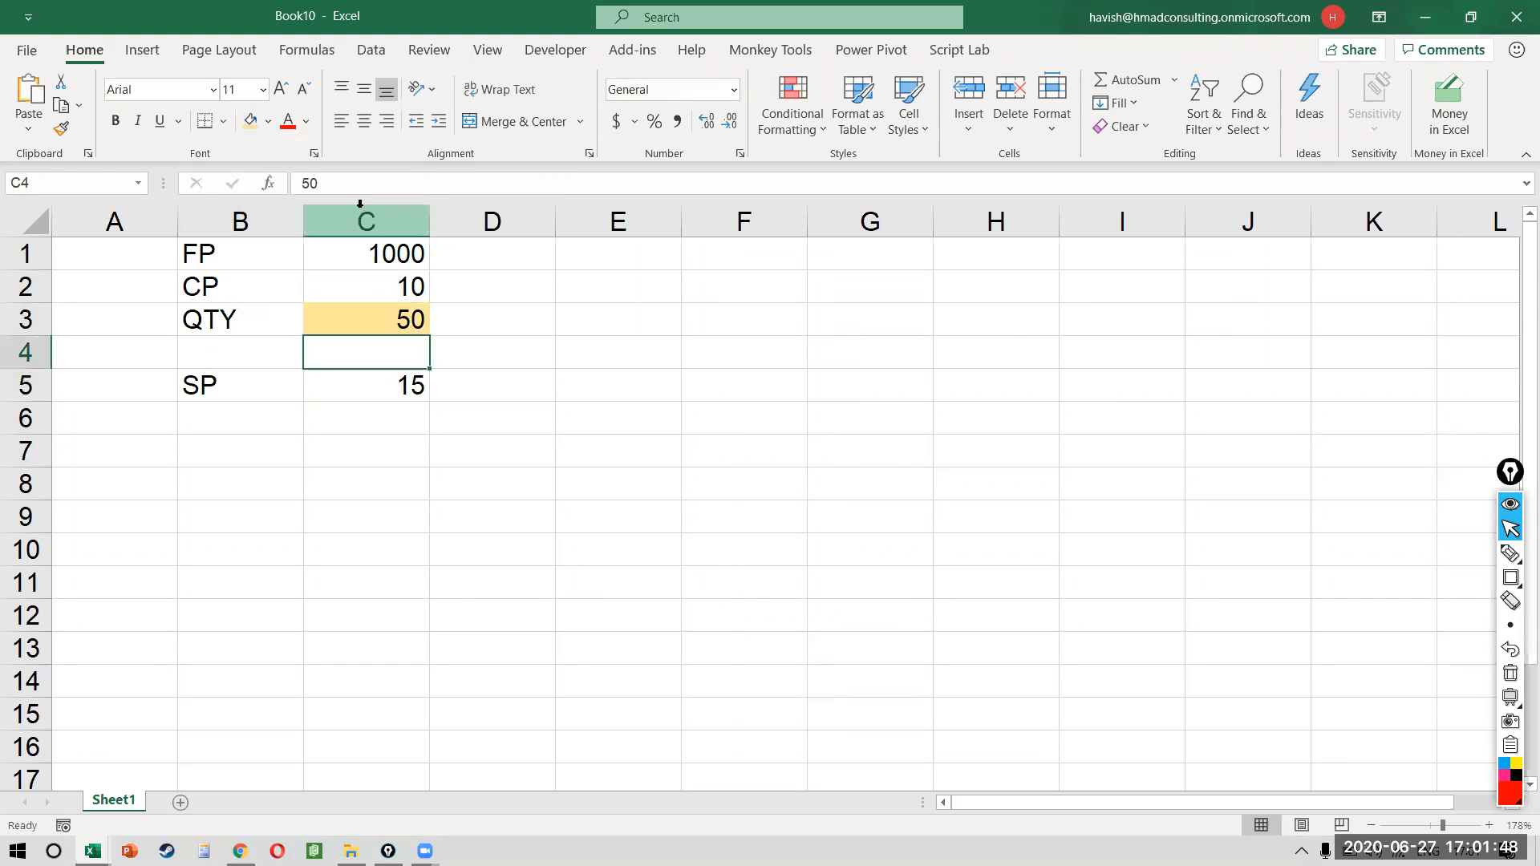
key(Down)
key(Left)
key(Down)
key(Down)
key(Down)
key(Up)
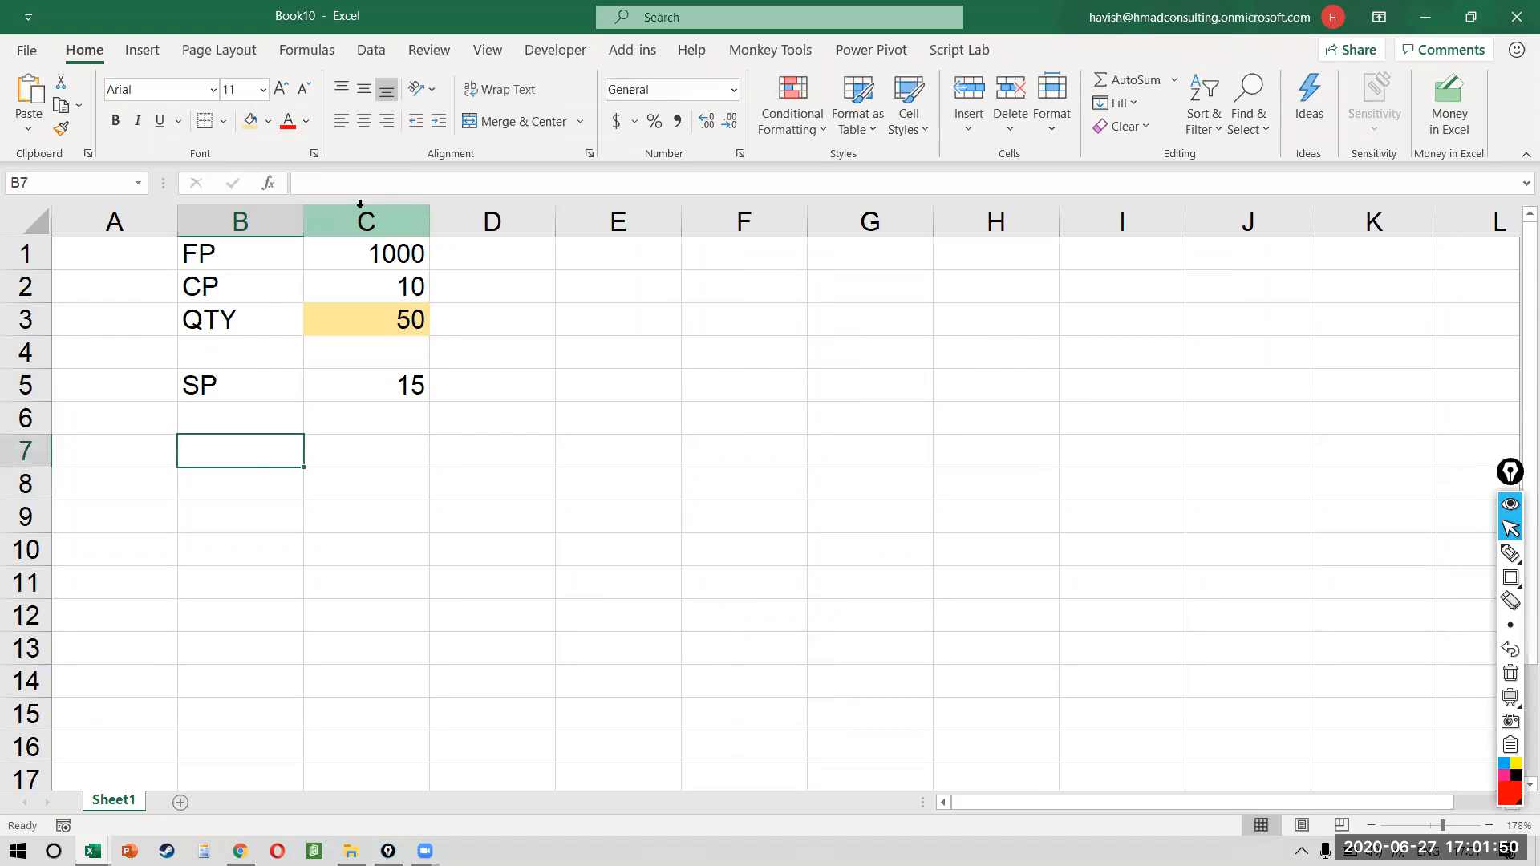
- Enter the label RESULT in B7 with the value 15000 in C7
text(RESULT)
key(Return)
key(Up)
key(Right)
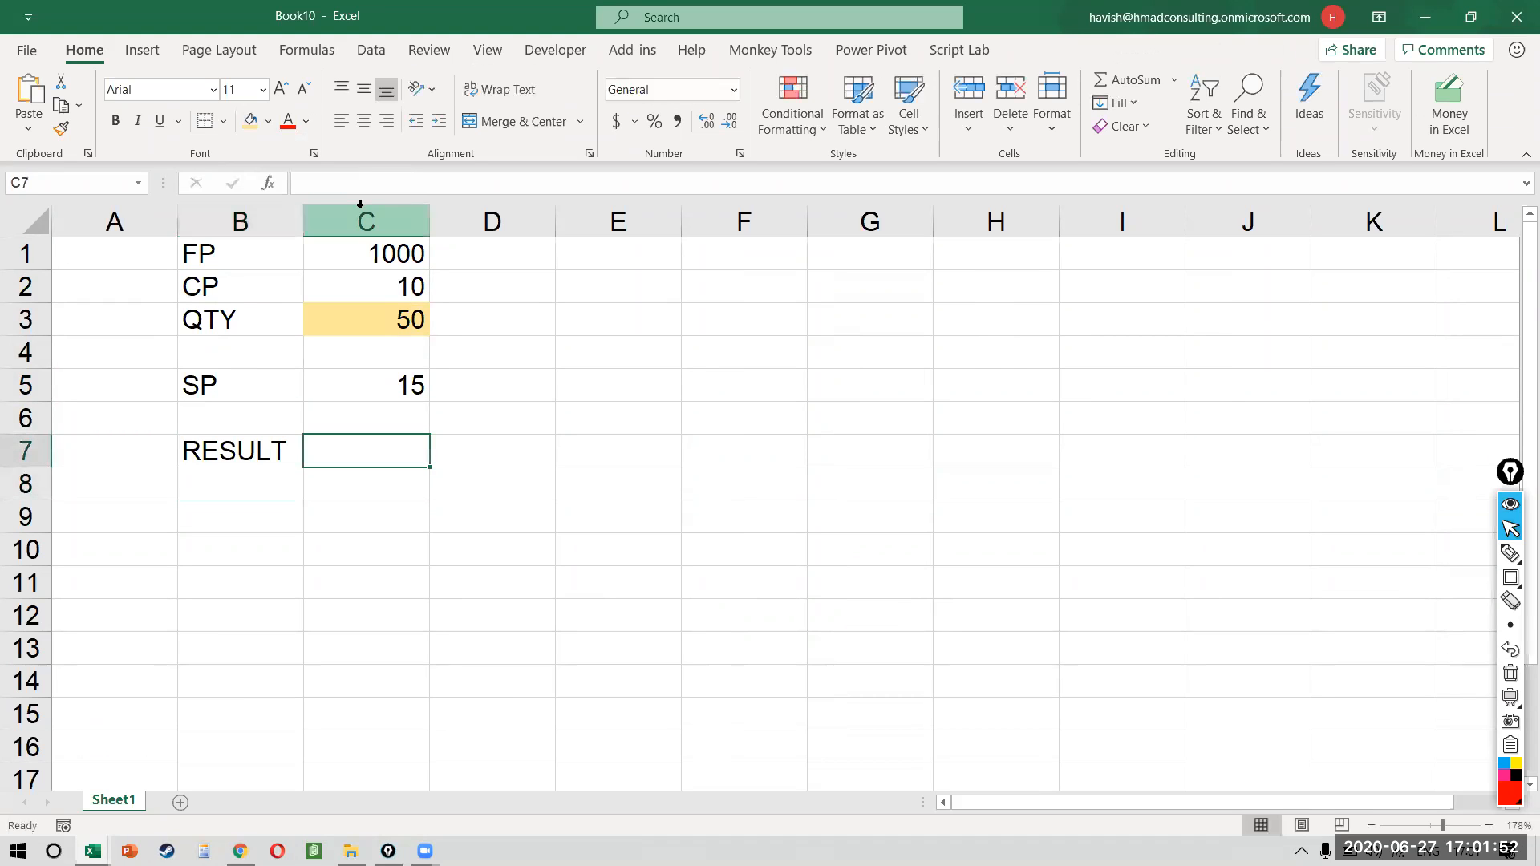
text(15000)
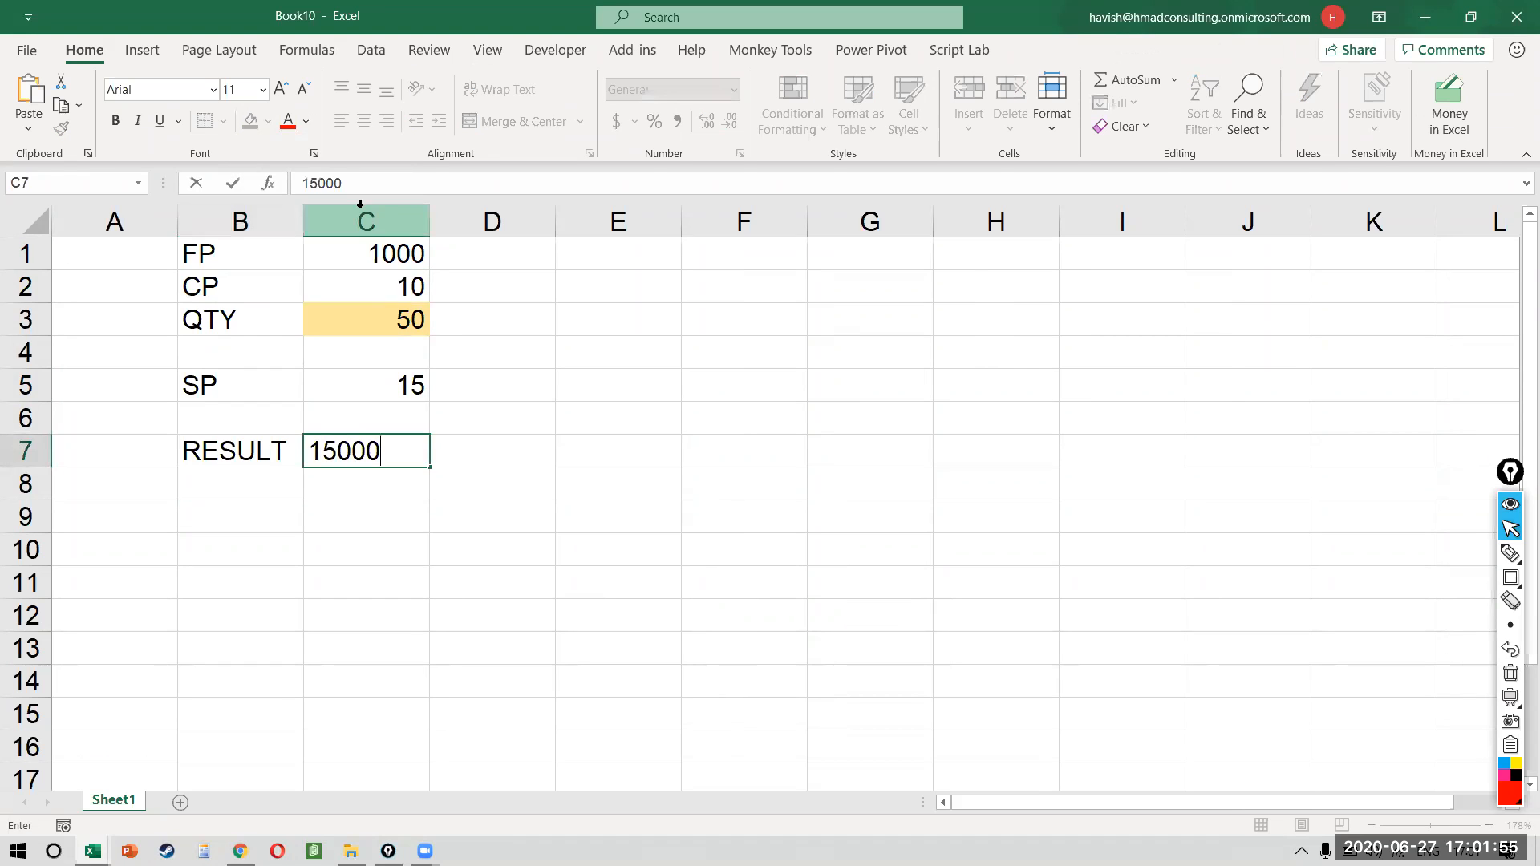
key(Return)
key(Up)
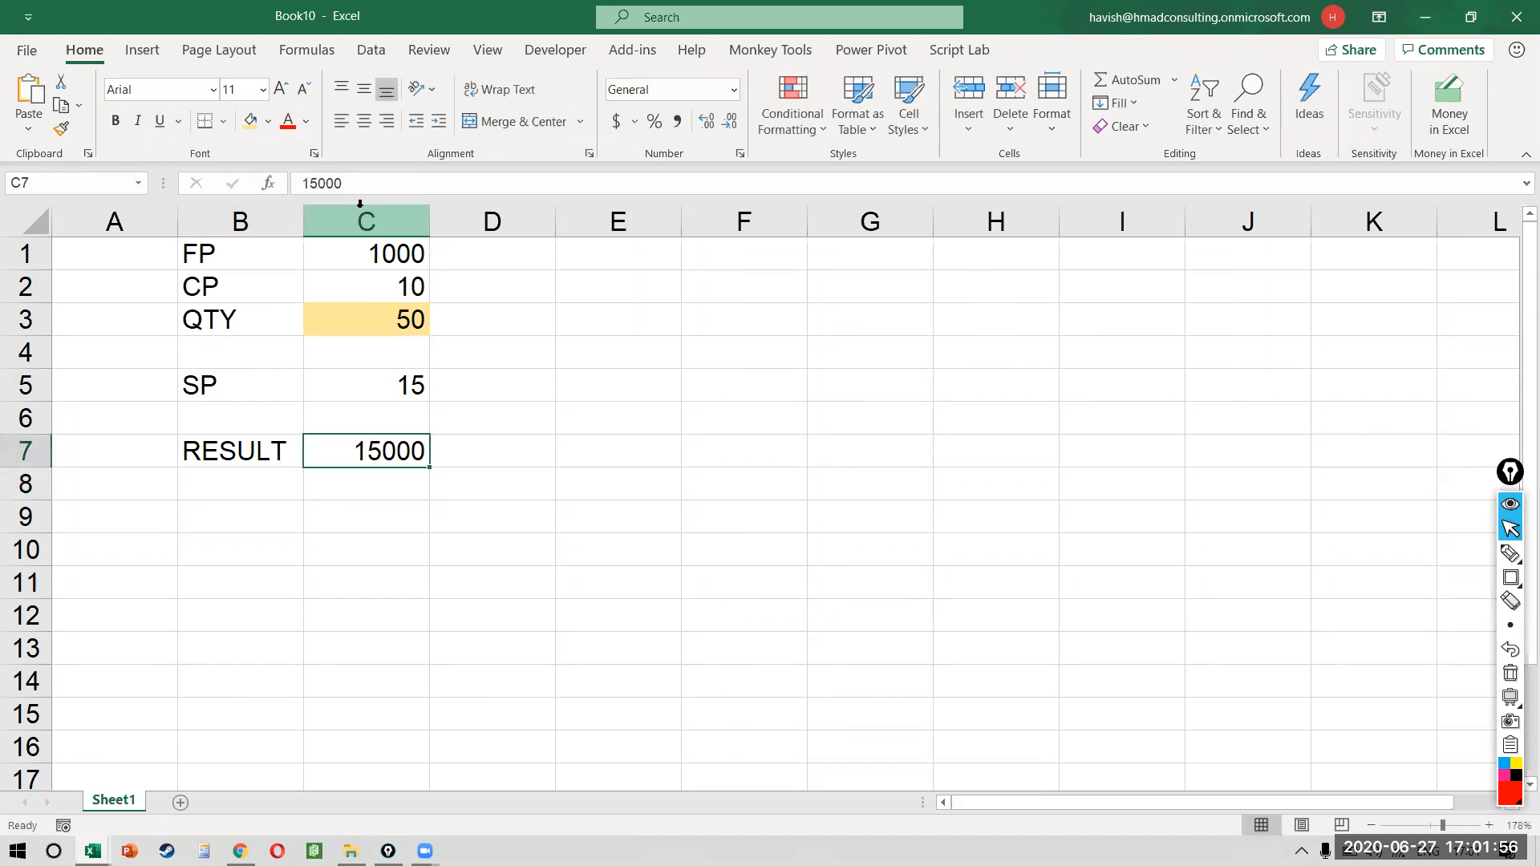
- Fill the RESULT value cell C7 with the standard light green
click(268, 121)
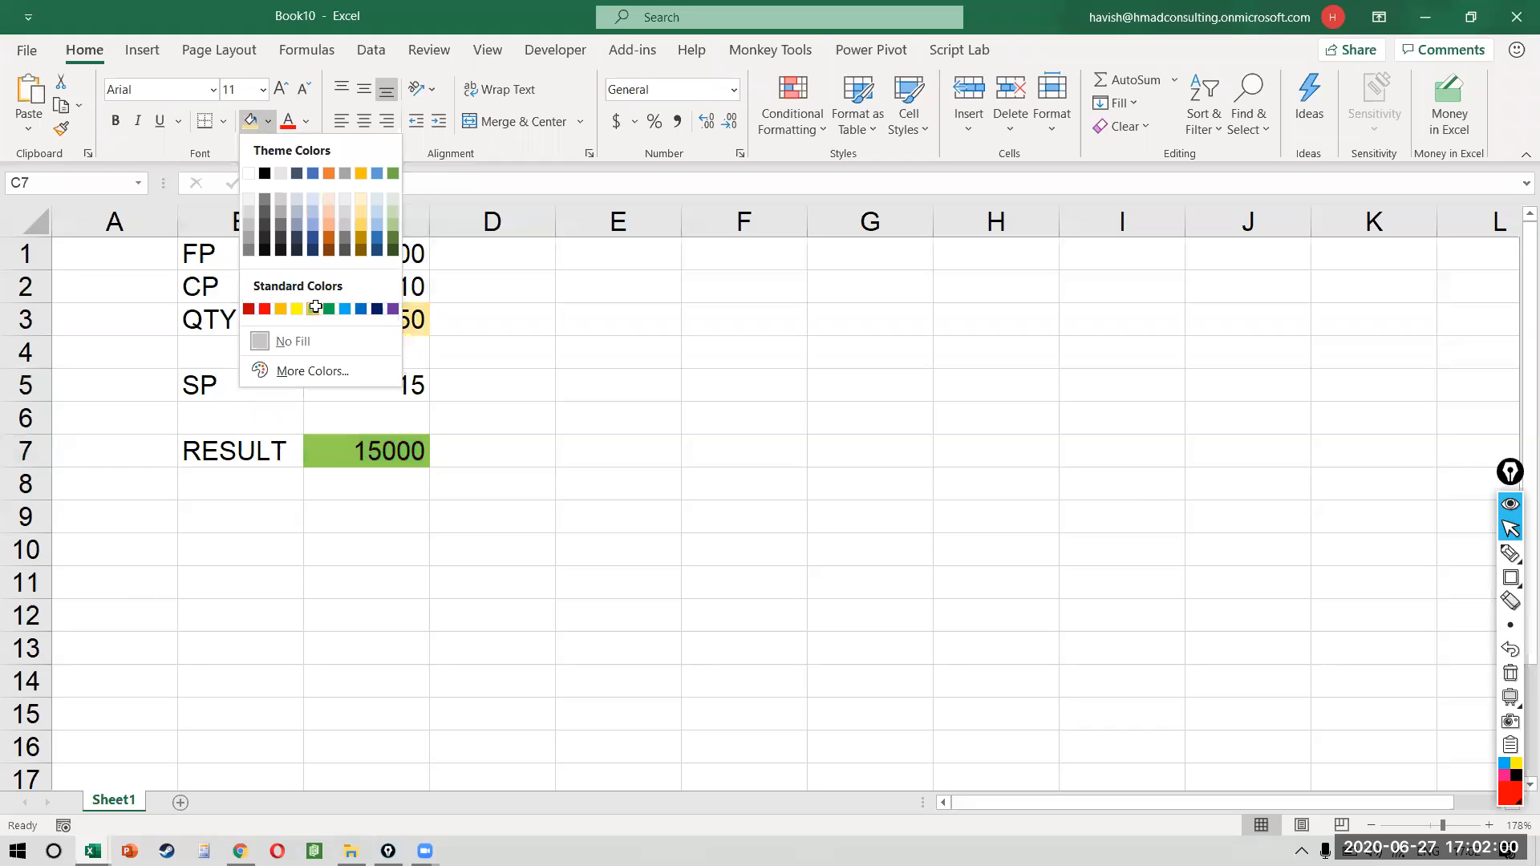
click(313, 309)
click(341, 310)
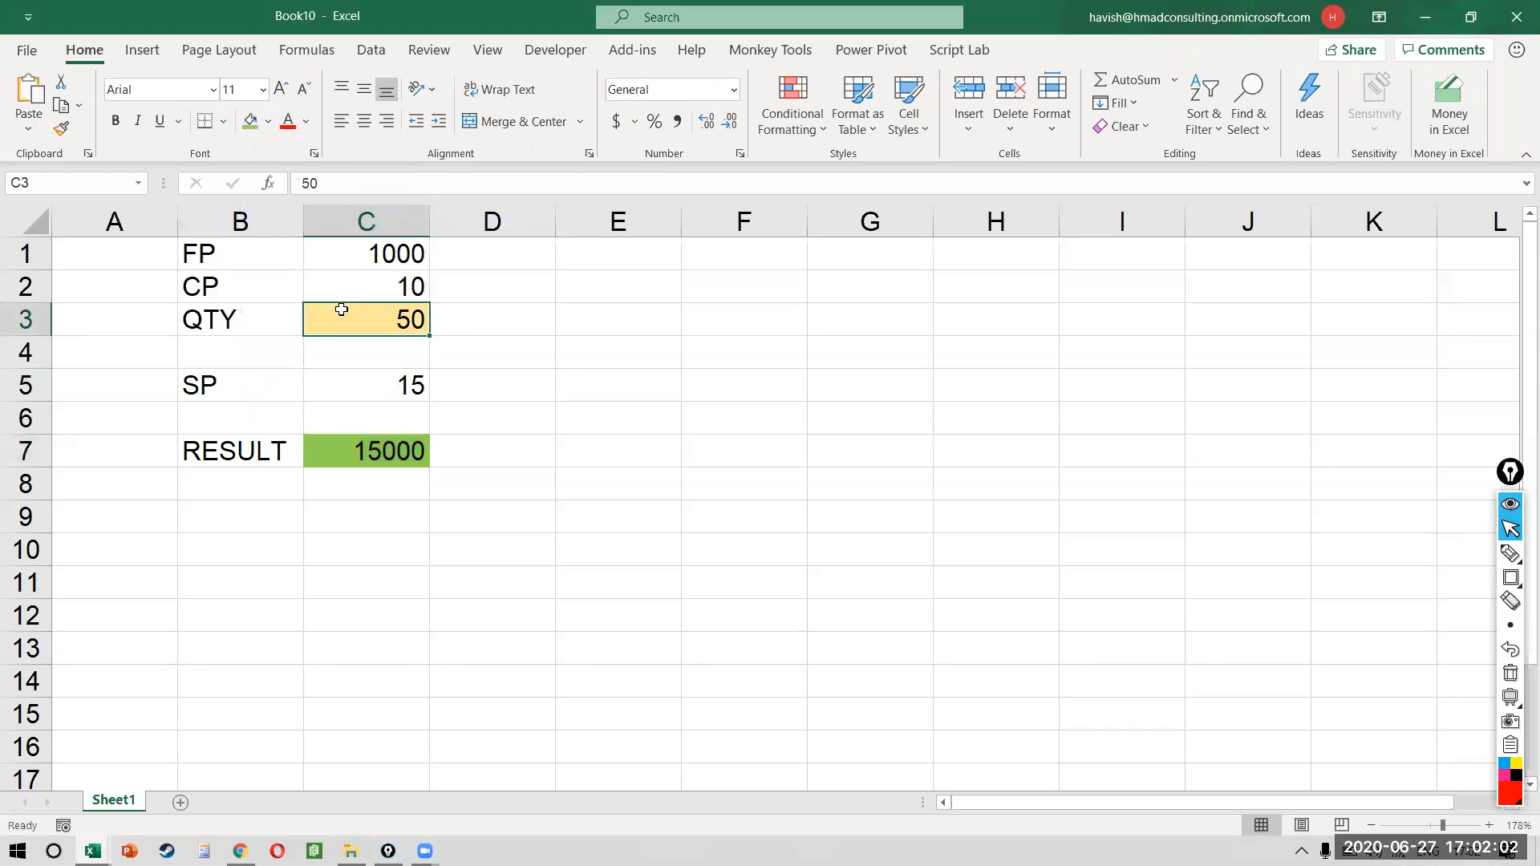
- Replace the RESULT value in C7 with the total cost formula =(C1+(C2*C3))
key(Down)
key(Down)
key(Down)
key(Down)
key(Down)
key(Up)
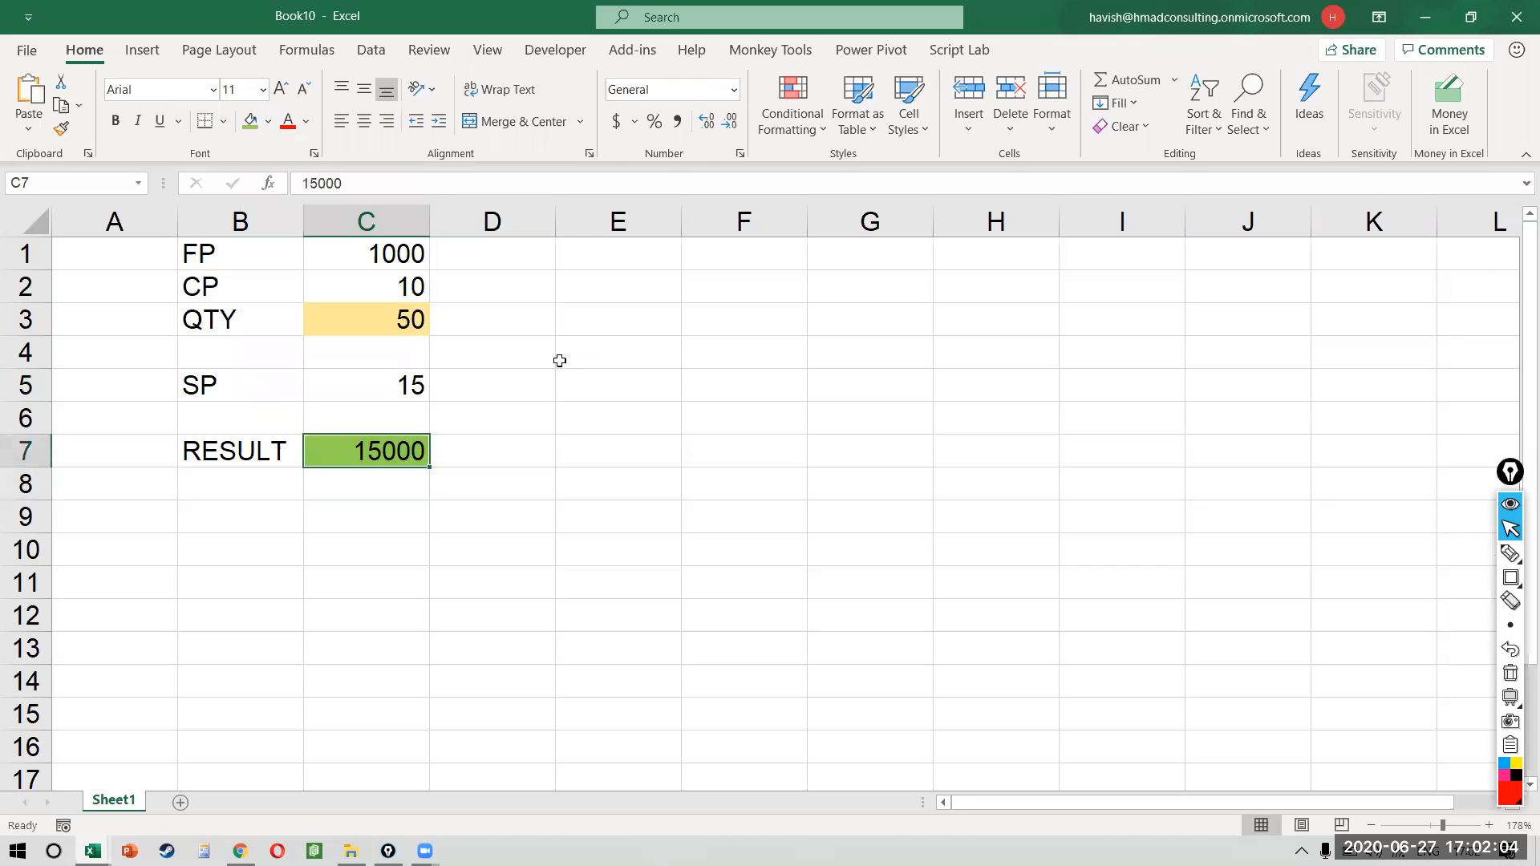
text(=()
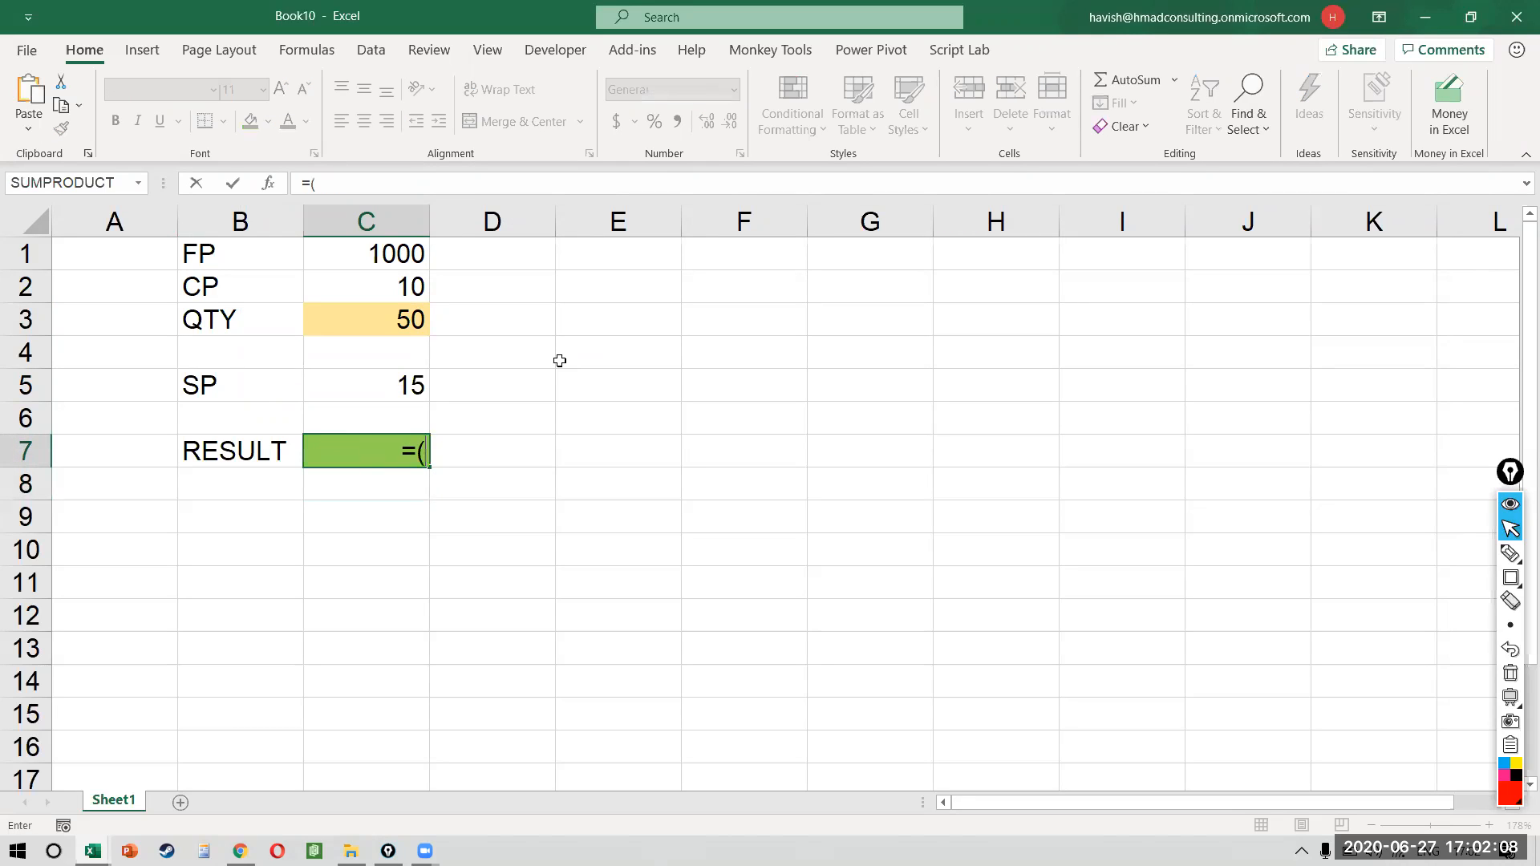
click(389, 264)
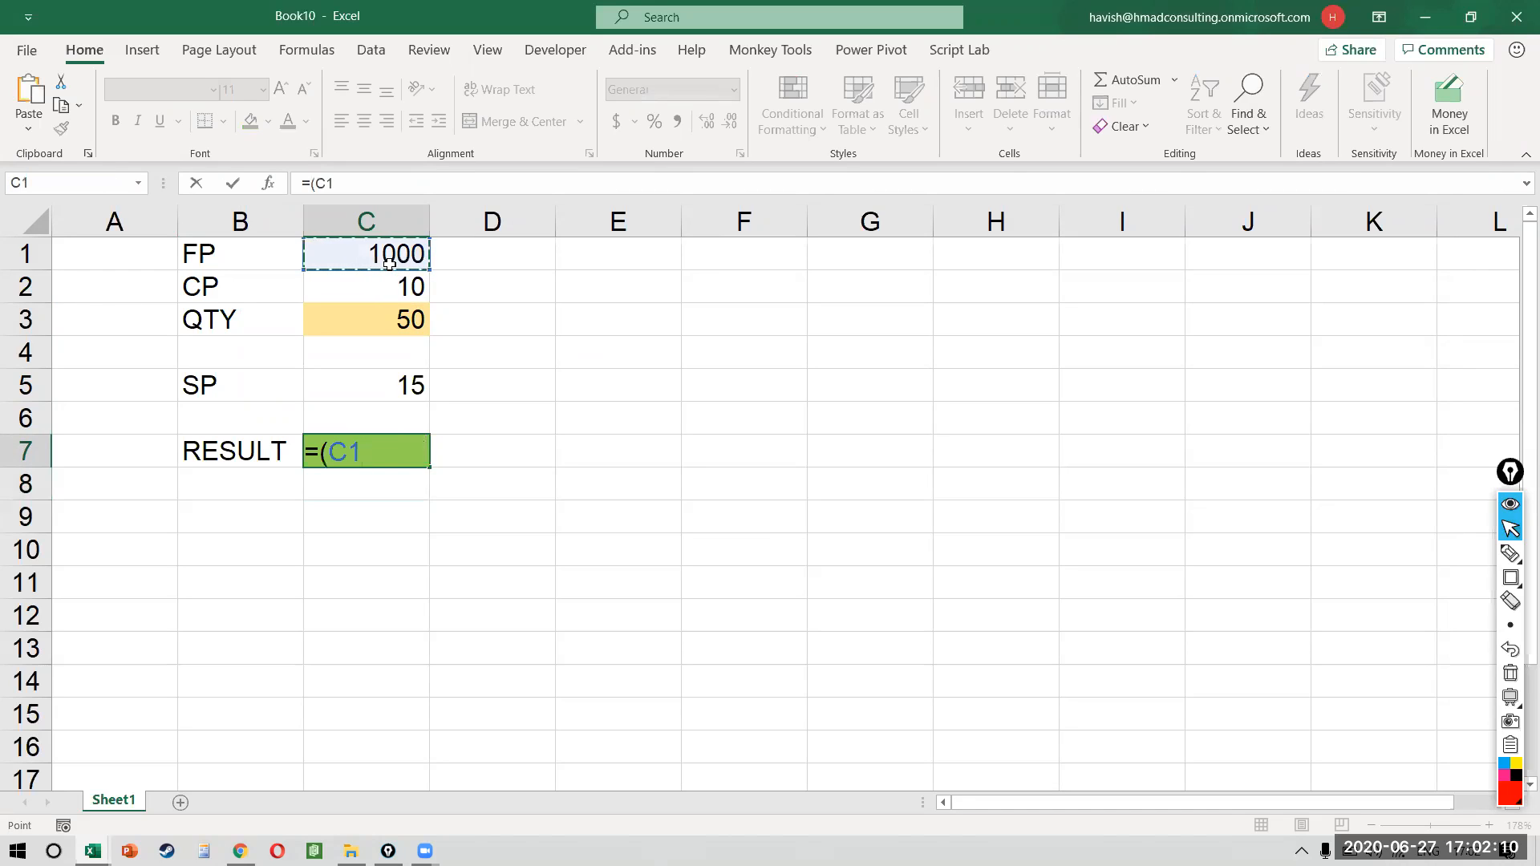
text(+()
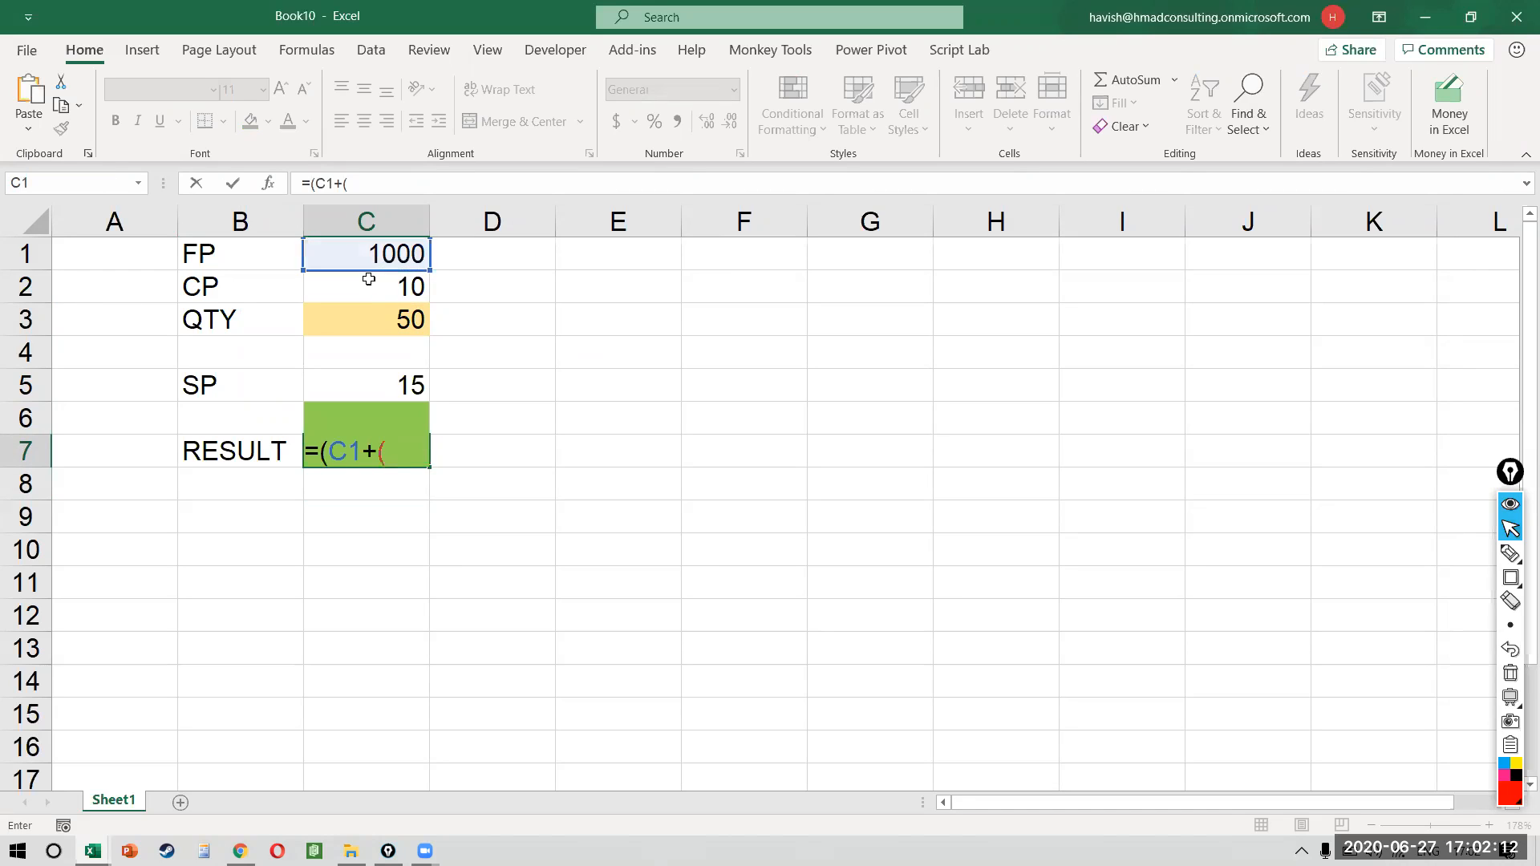
click(369, 278)
text(*)
click(374, 322)
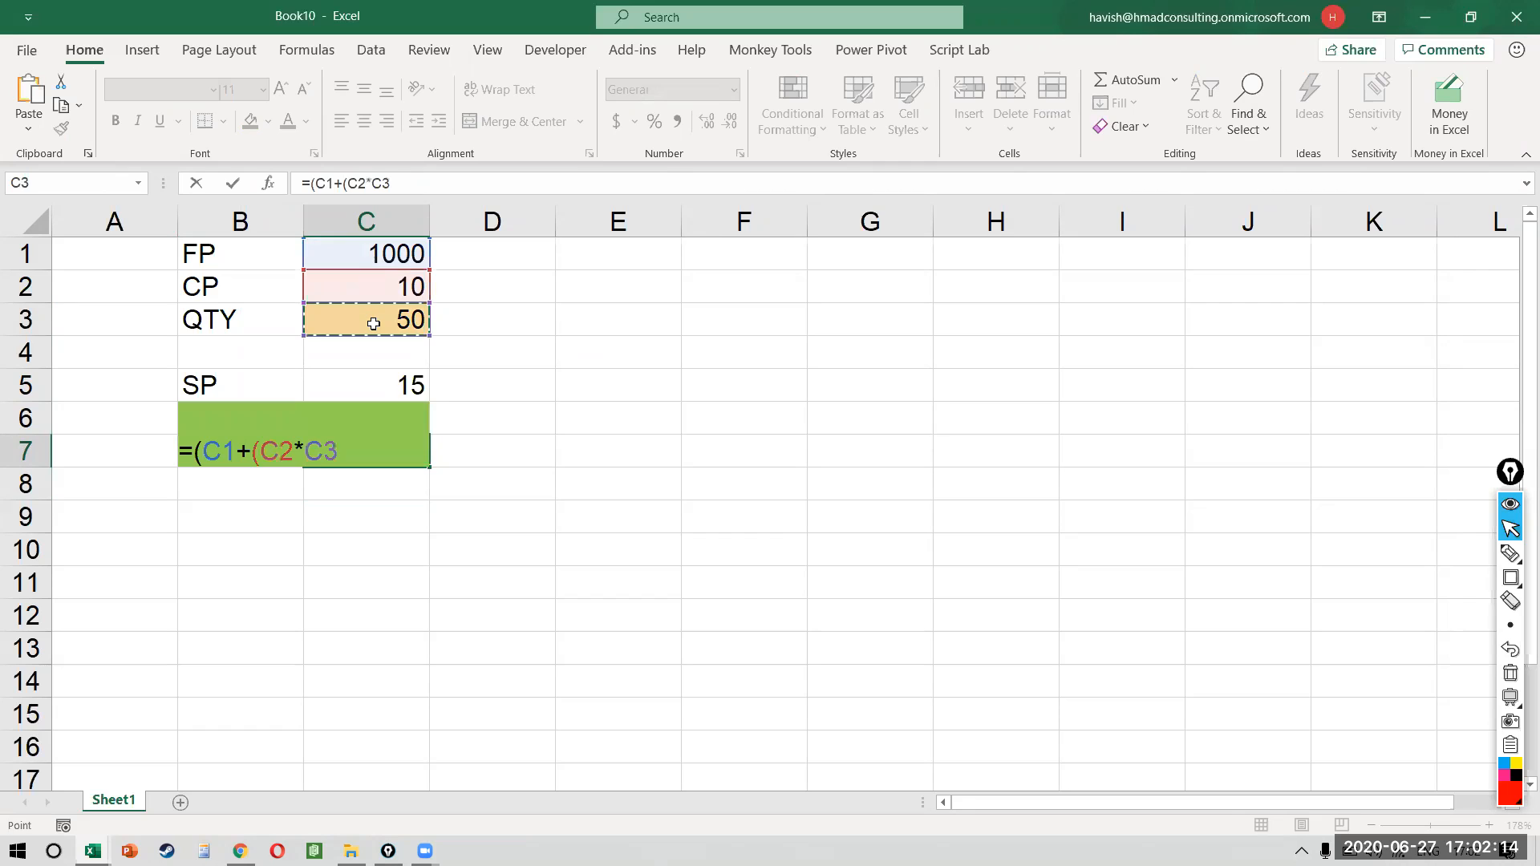
text()))
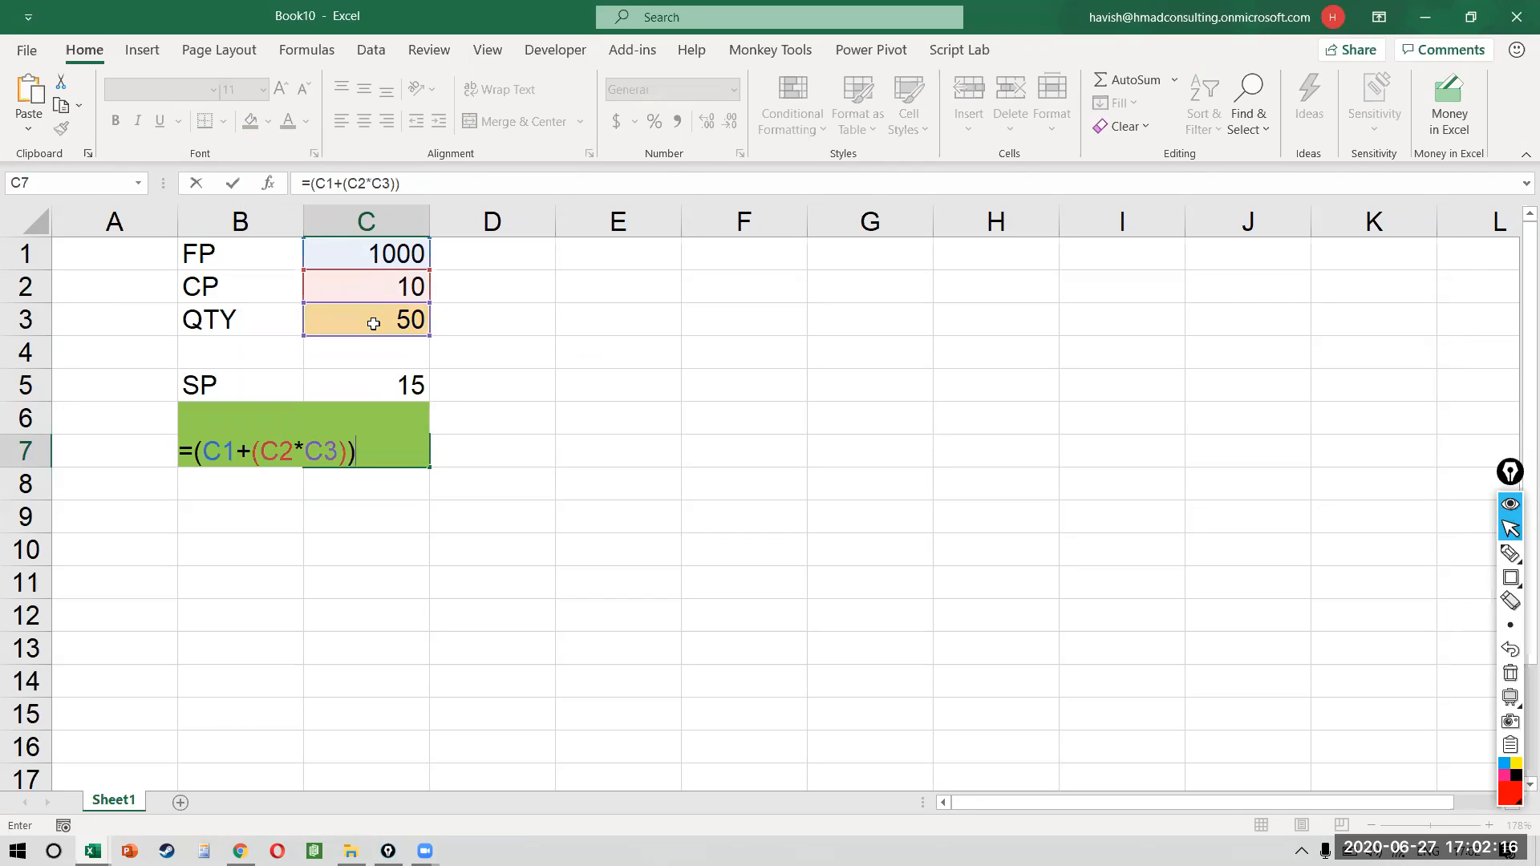
key(ctrl+Return)
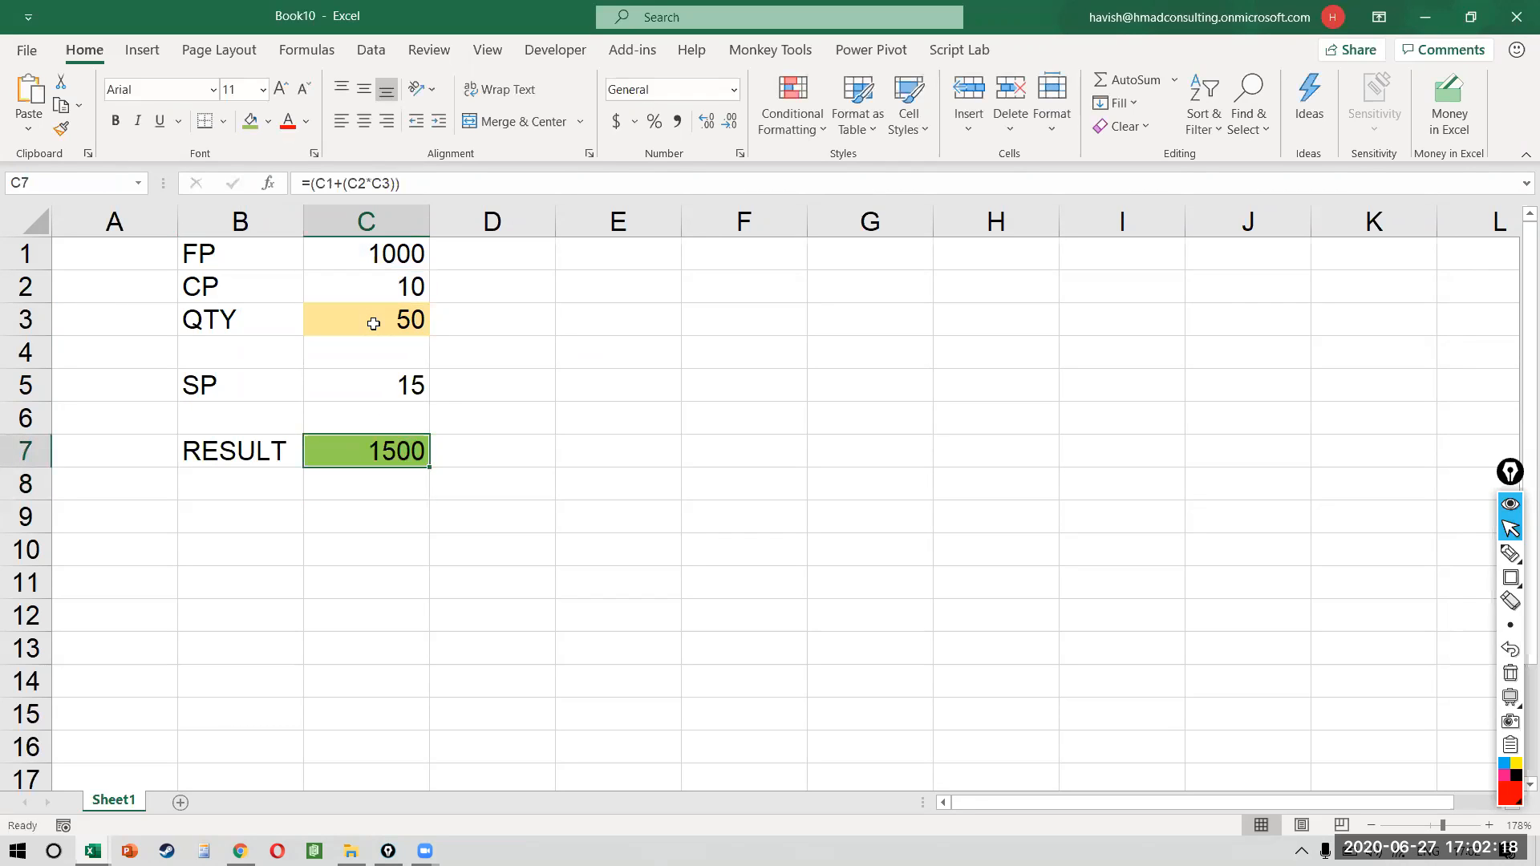
- Insert the sales term (C5*C3) at the start of the C7 formula and accept the corrected version =(C5*C3)*(C1+(C2*C3))
key(F2)
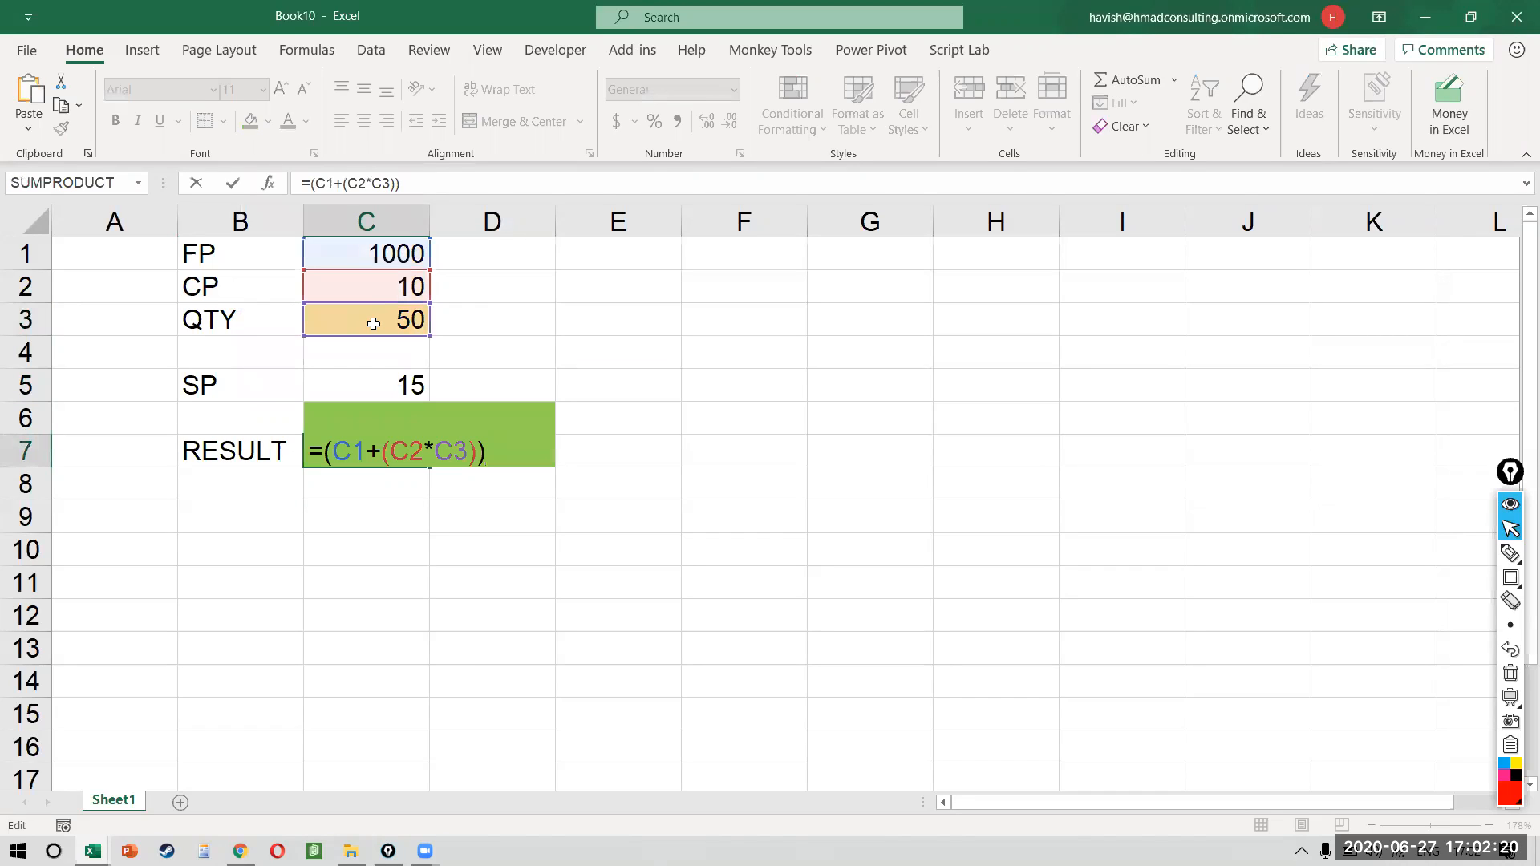
key(Left)
key(Home)
key(Right)
text(()
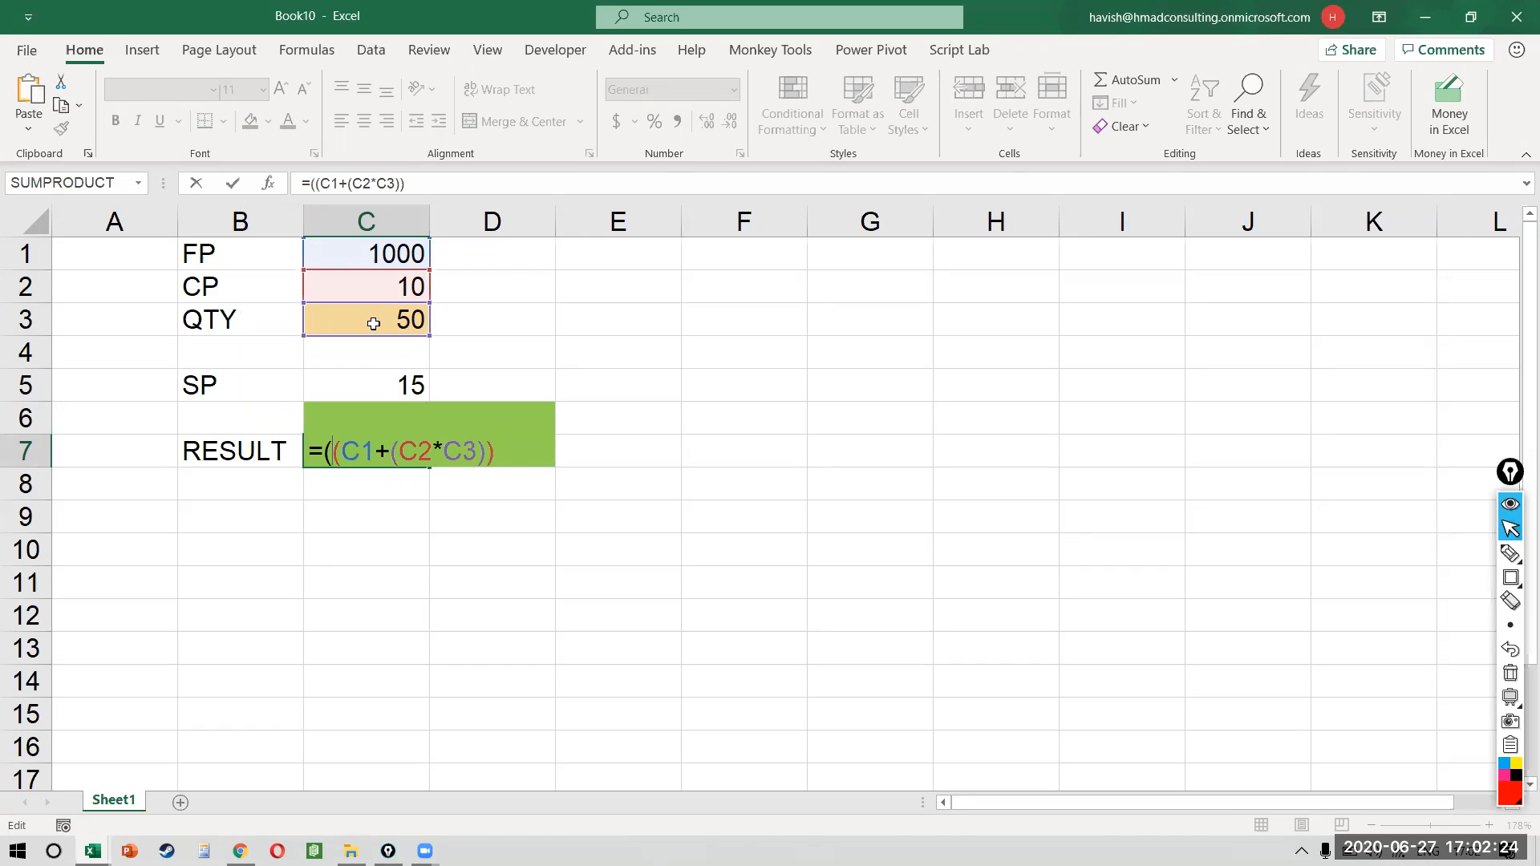
click(377, 376)
text(*)
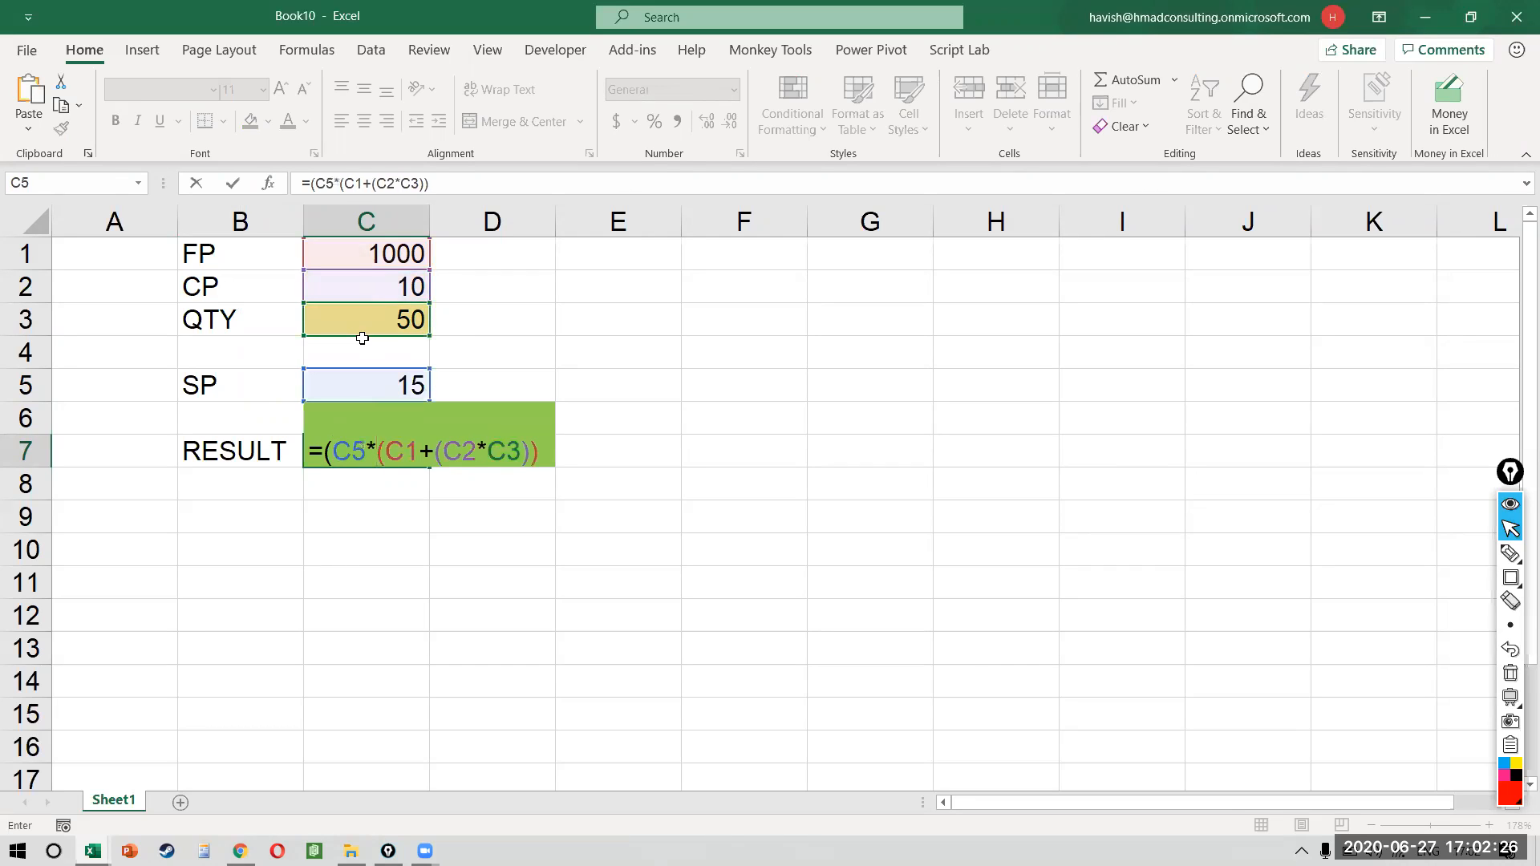
click(363, 322)
text())
key(Return)
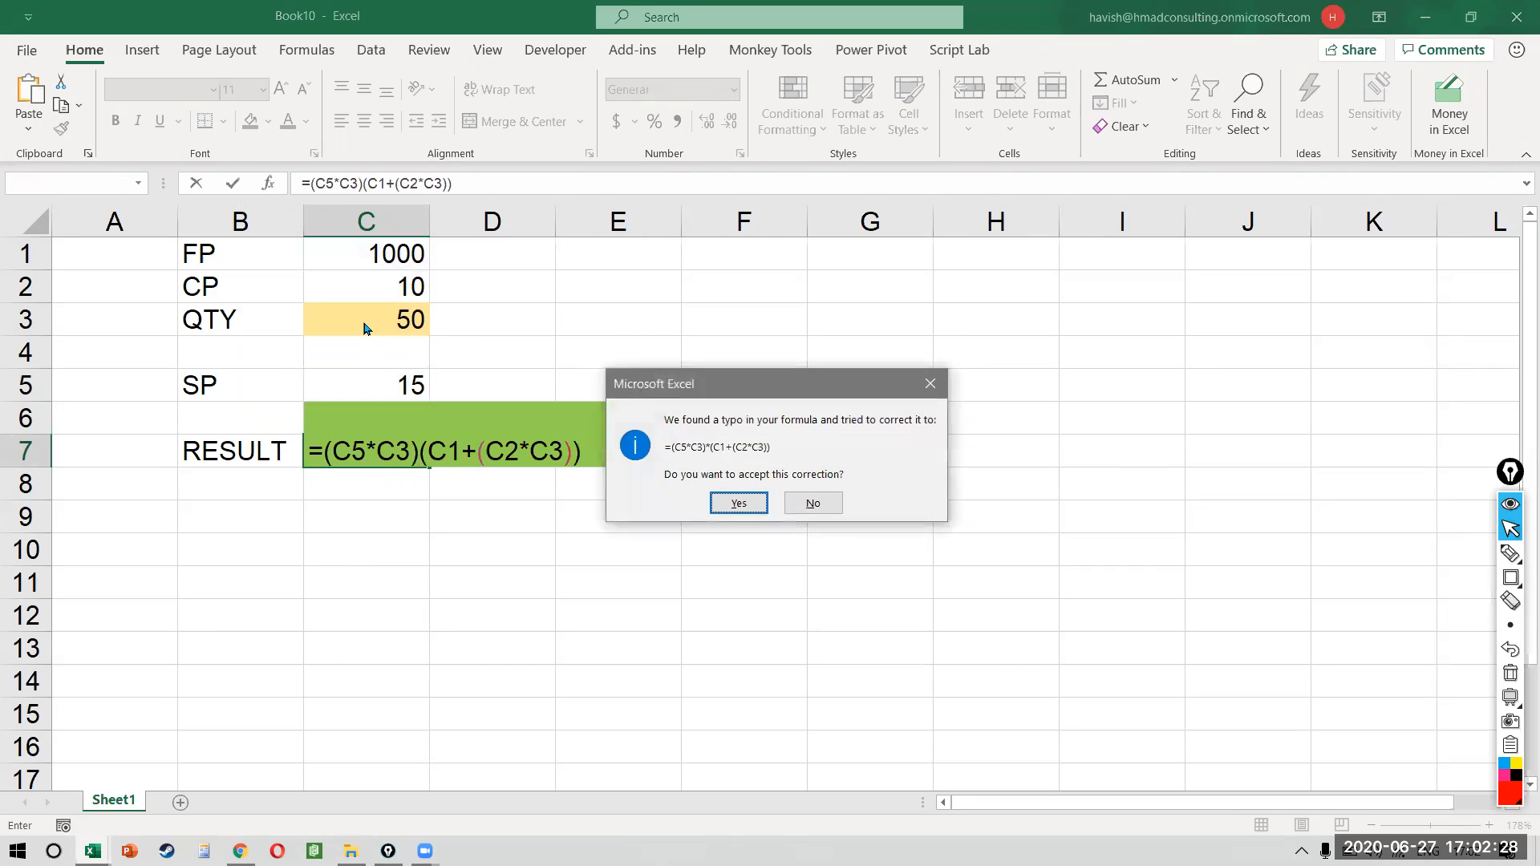
key(Return)
- Change the multiplication between the two bracketed terms in C7 to subtraction, giving =(C5*C3)-(C1+(C2*C3))
key(F2)
key(Left)
key(Left)
key(Left)
key(Left)
key(Left)
key(Left)
key(Left)
key(Left)
key(Left)
key(Left)
key(Left)
key(Left)
key(Left)
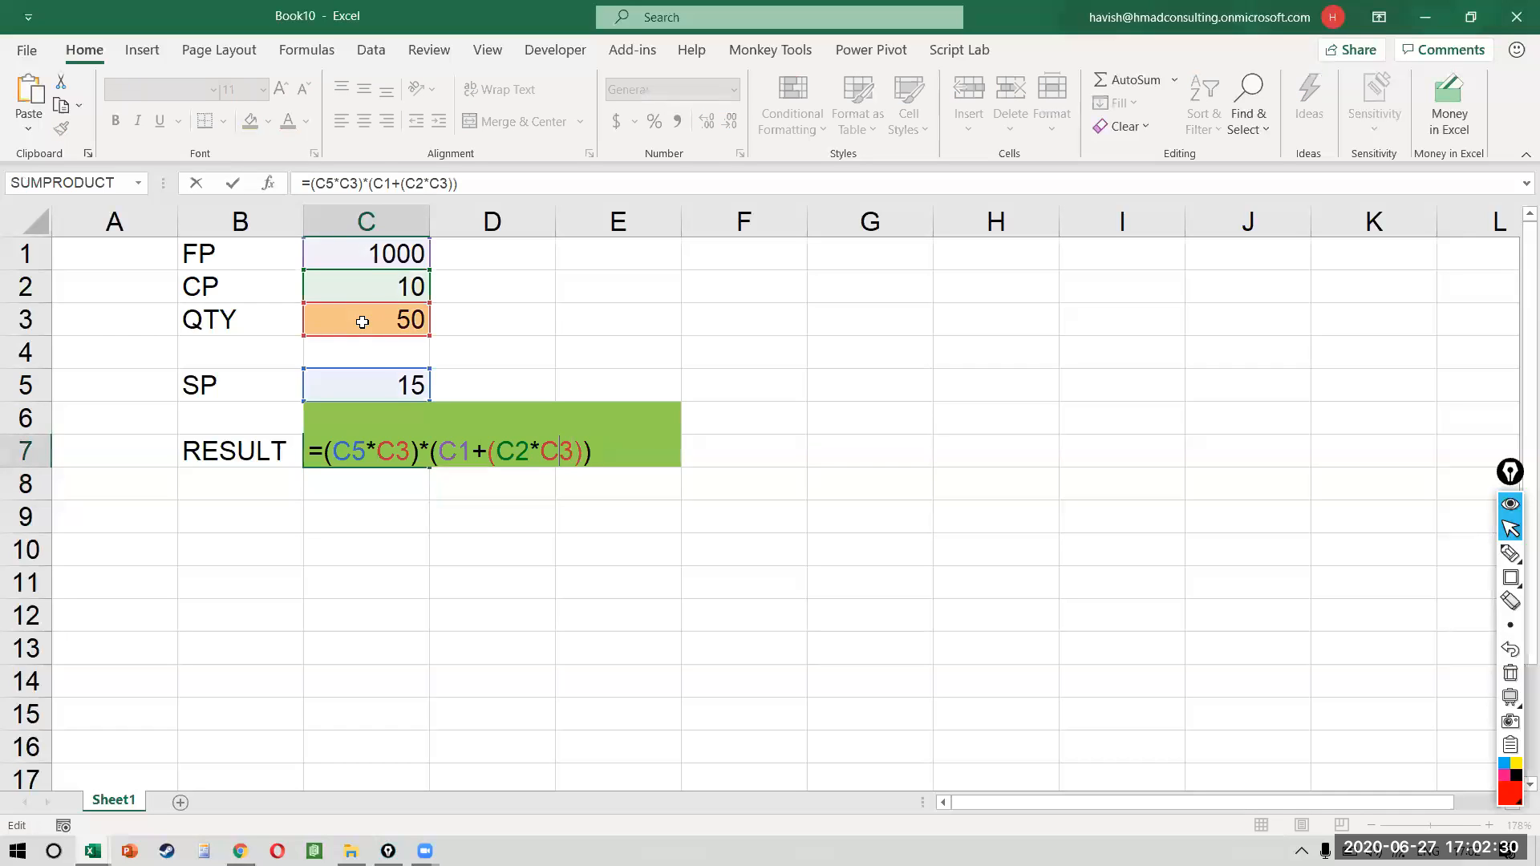
key(Right)
key(BackSpace)
text(-)
key(Return)
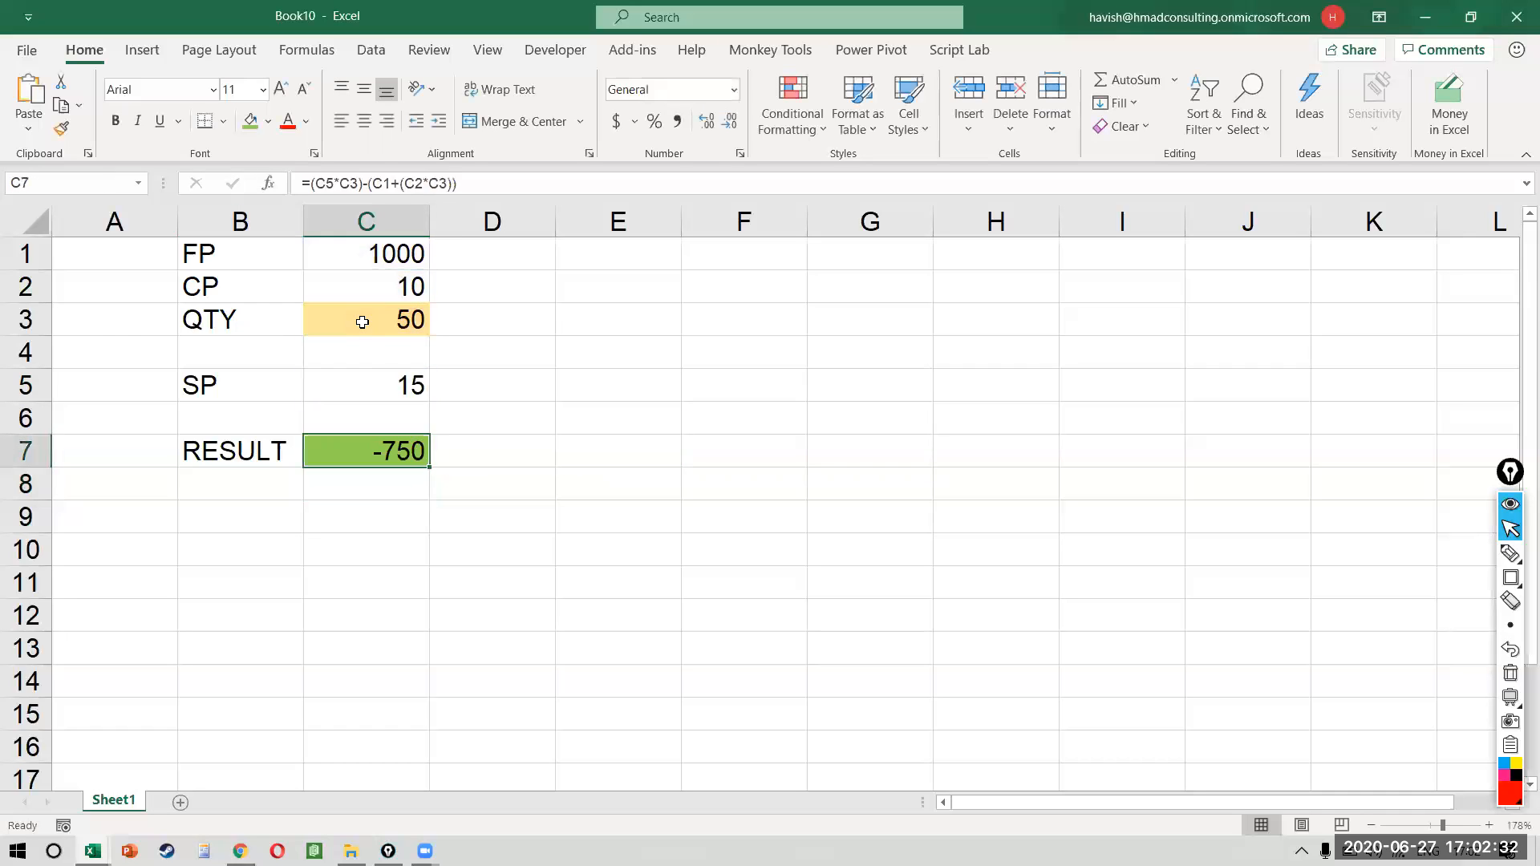
- Set the QTY value in C3 to 125
key(Up)
key(Up)
key(Up)
key(Up)
key(Up)
key(Down)
key(Down)
key(Down)
key(Down)
key(Up)
key(Up)
key(Up)
key(Up)
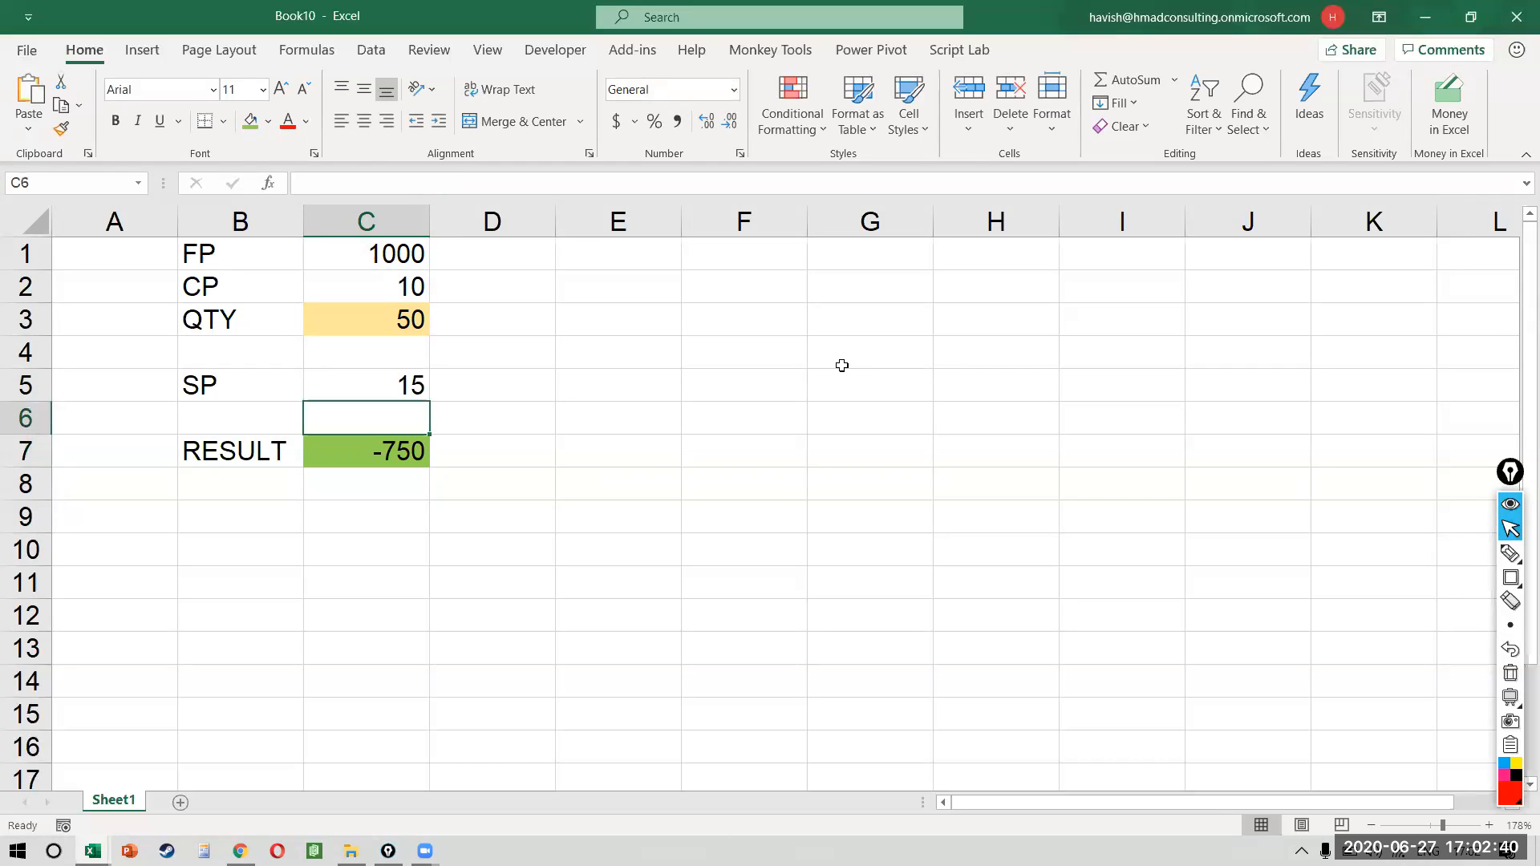
key(F2)
key(BackSpace)
key(BackSpace)
text(125)
key(Return)
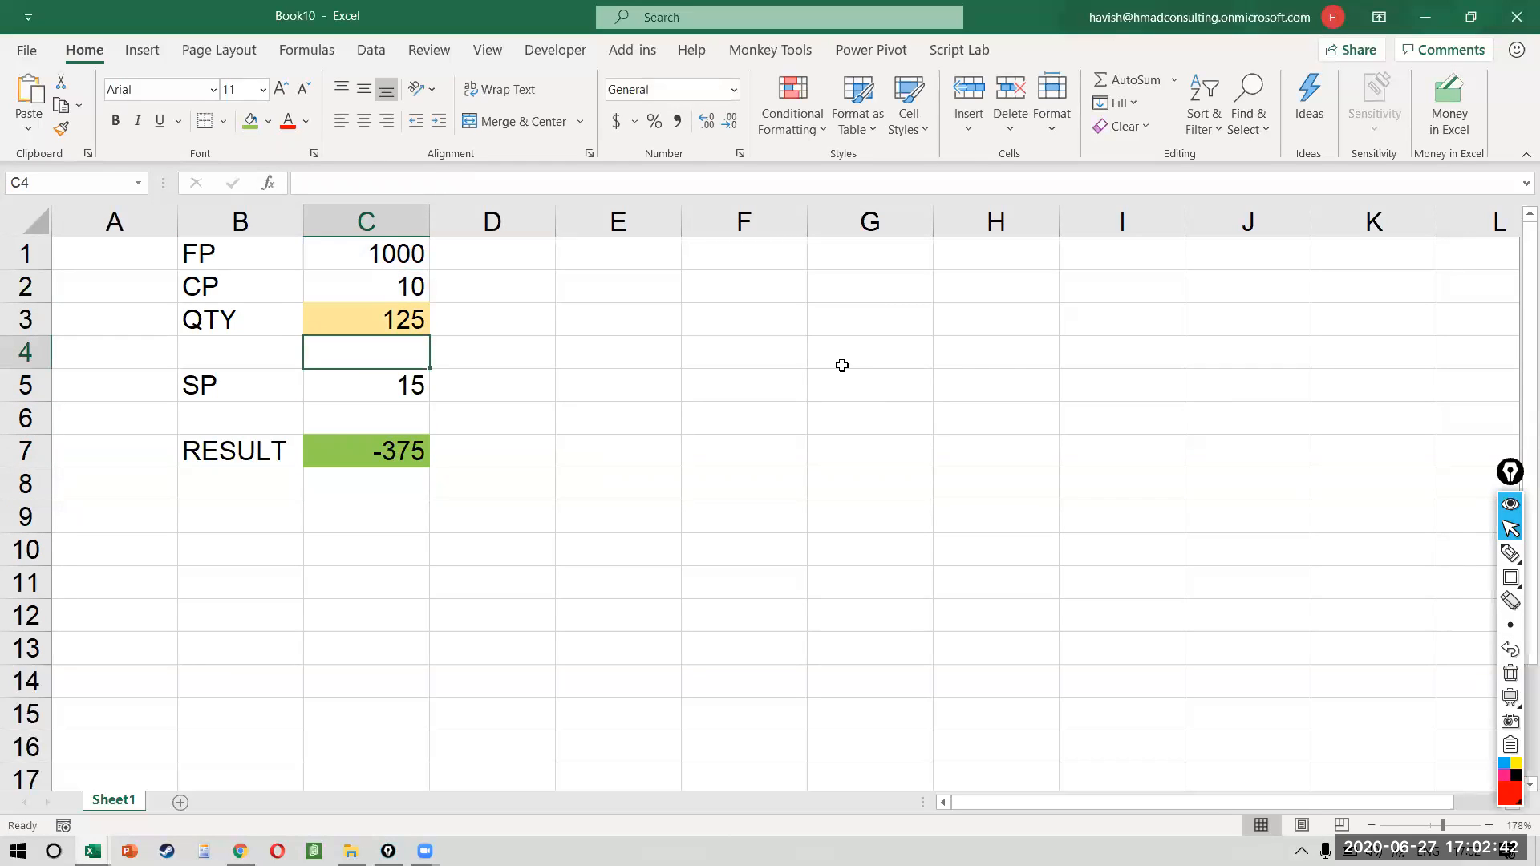
- Set the QTY value in C3 to 250
key(Up)
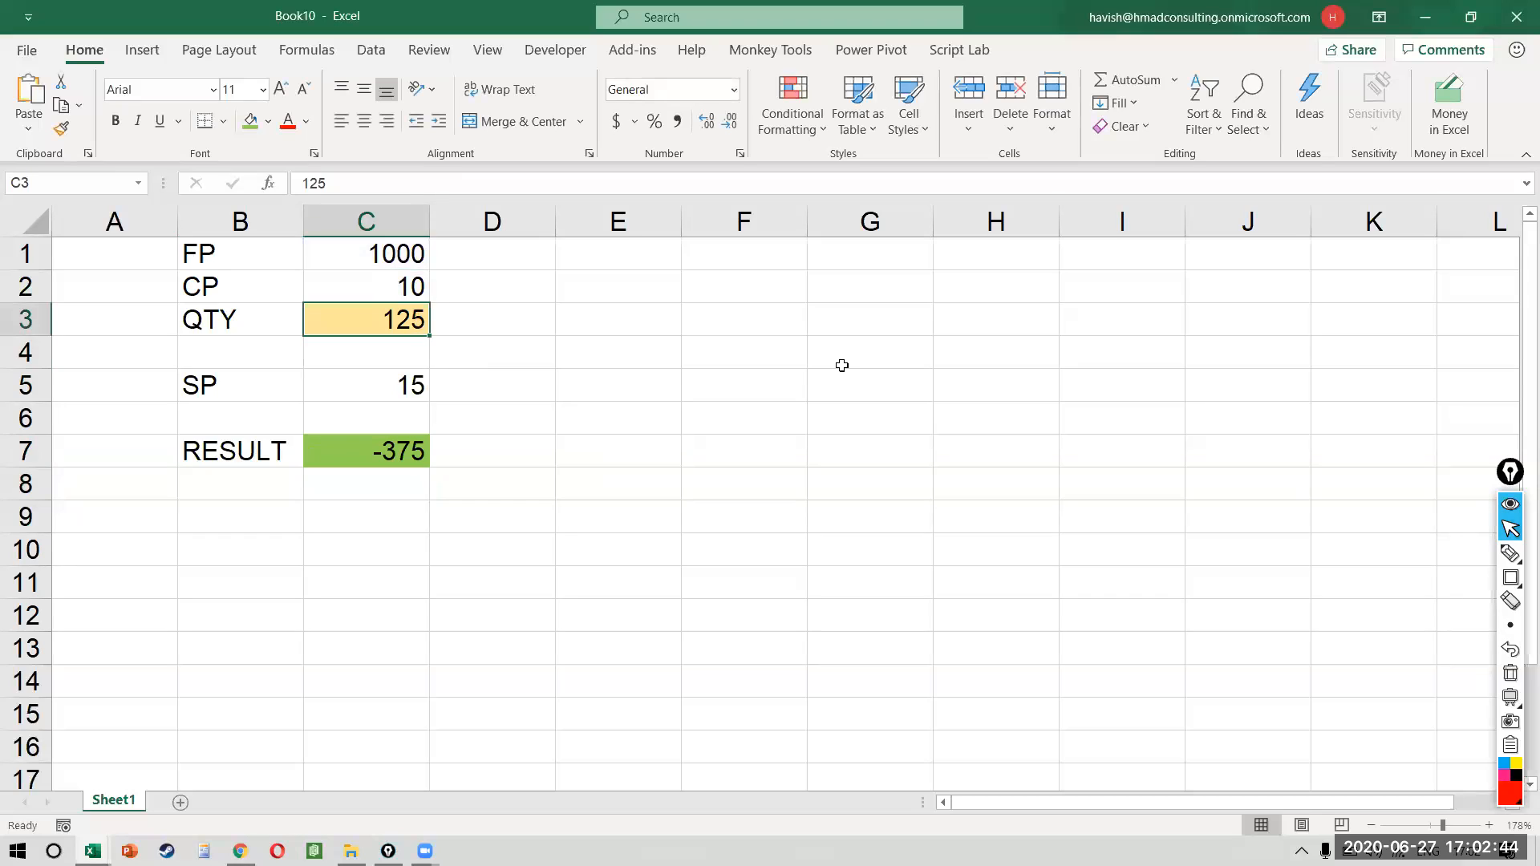
text(250)
key(Return)
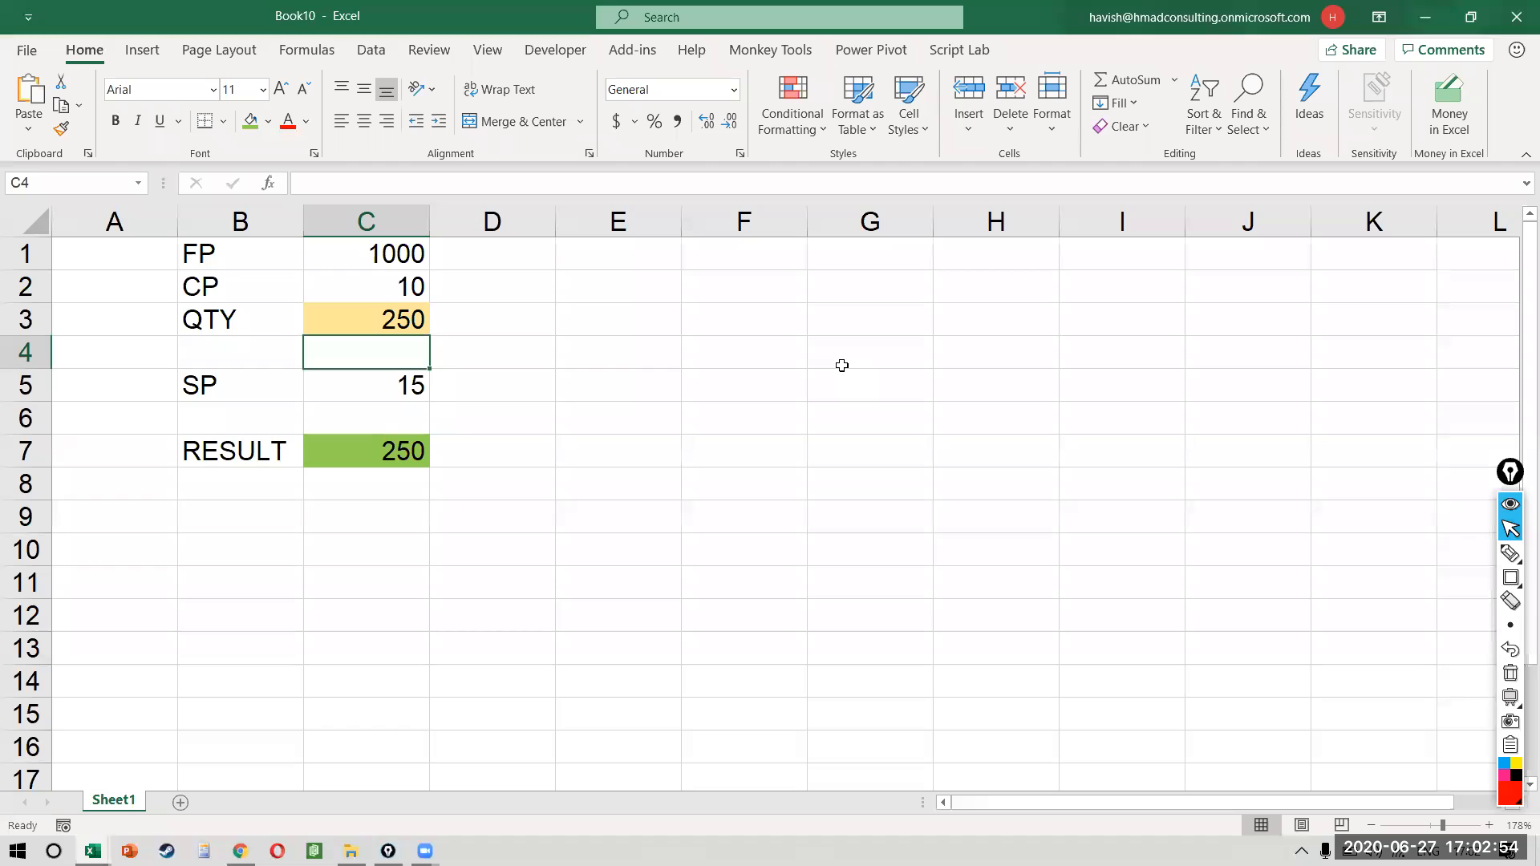
- Enter the question WHAT QTY TO BE SOLD in F2
key(Right)
key(Right)
key(Up)
key(Up)
key(Up)
key(Right)
key(Down)
text(WHAT QTY TO BE SOL)
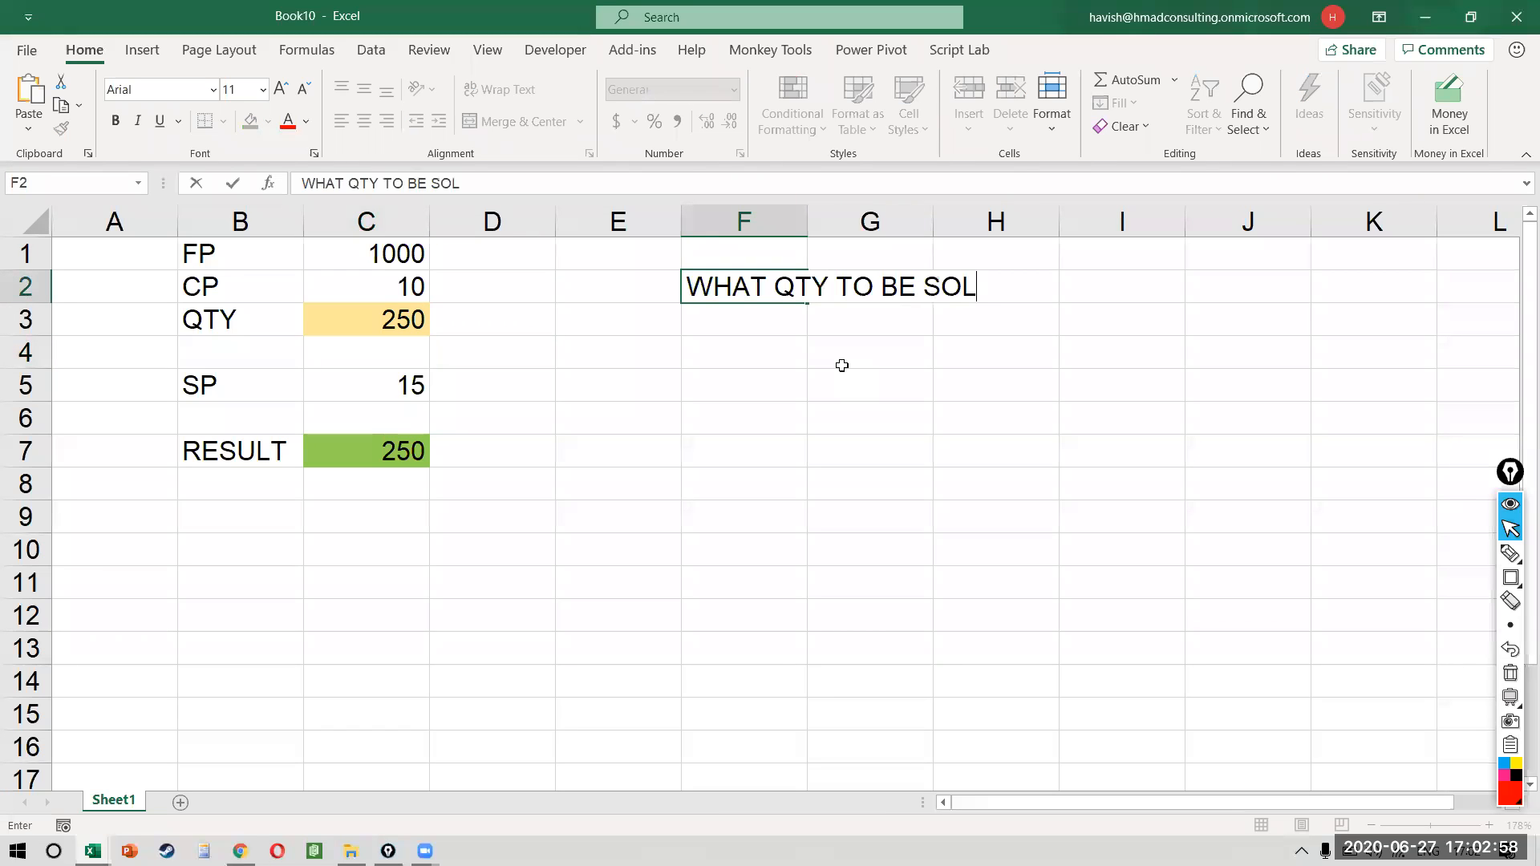
text(D)
key(Return)
- Add the note TARGET: 1250 in F4, leaving a blank row under the question
key(Return)
text(TARGET: )
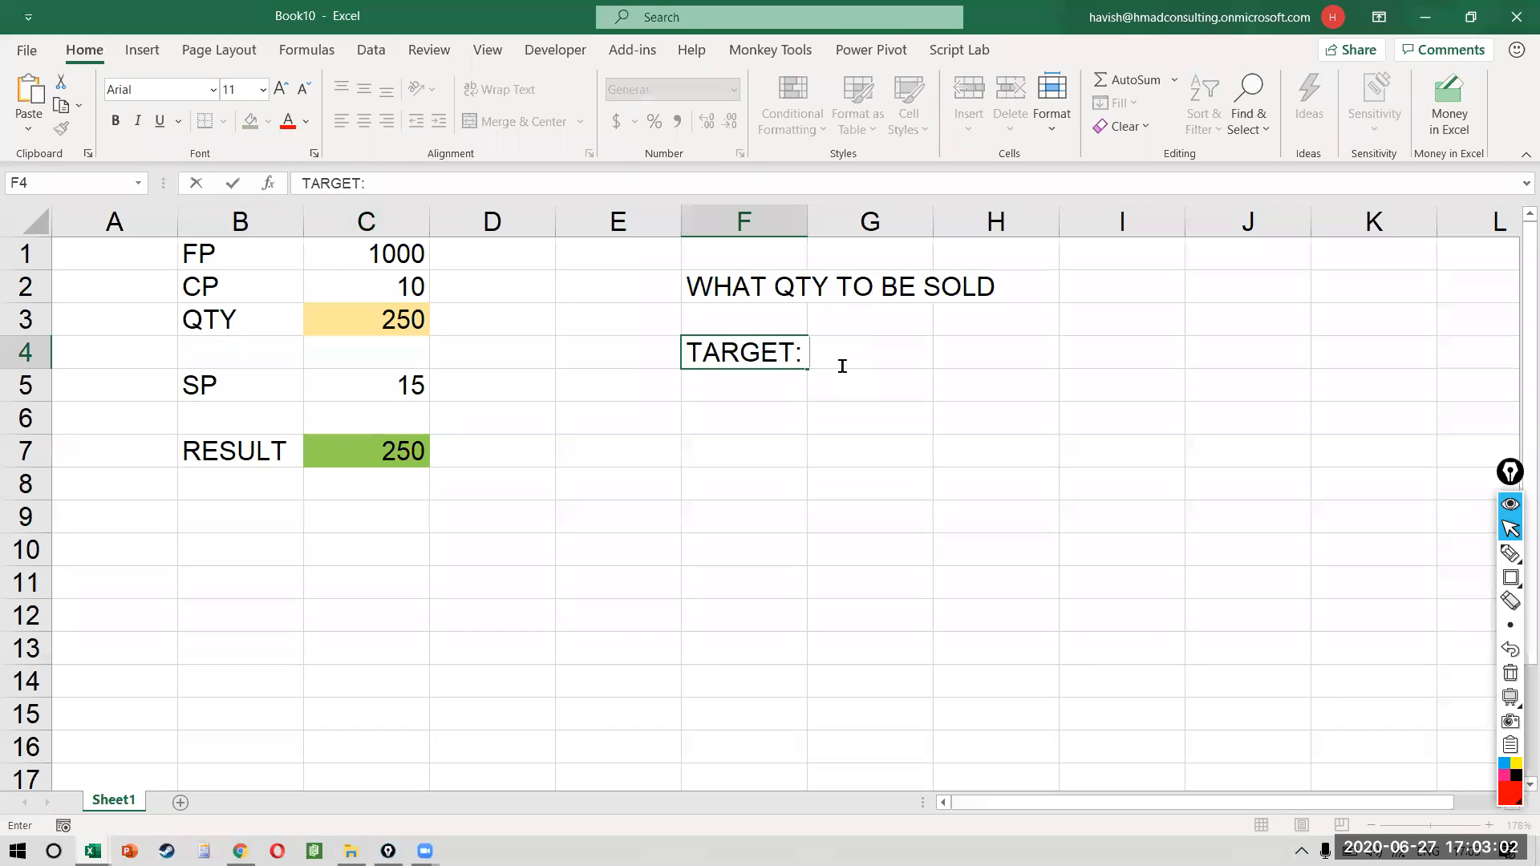
text(1250)
key(Return)
key(Up)
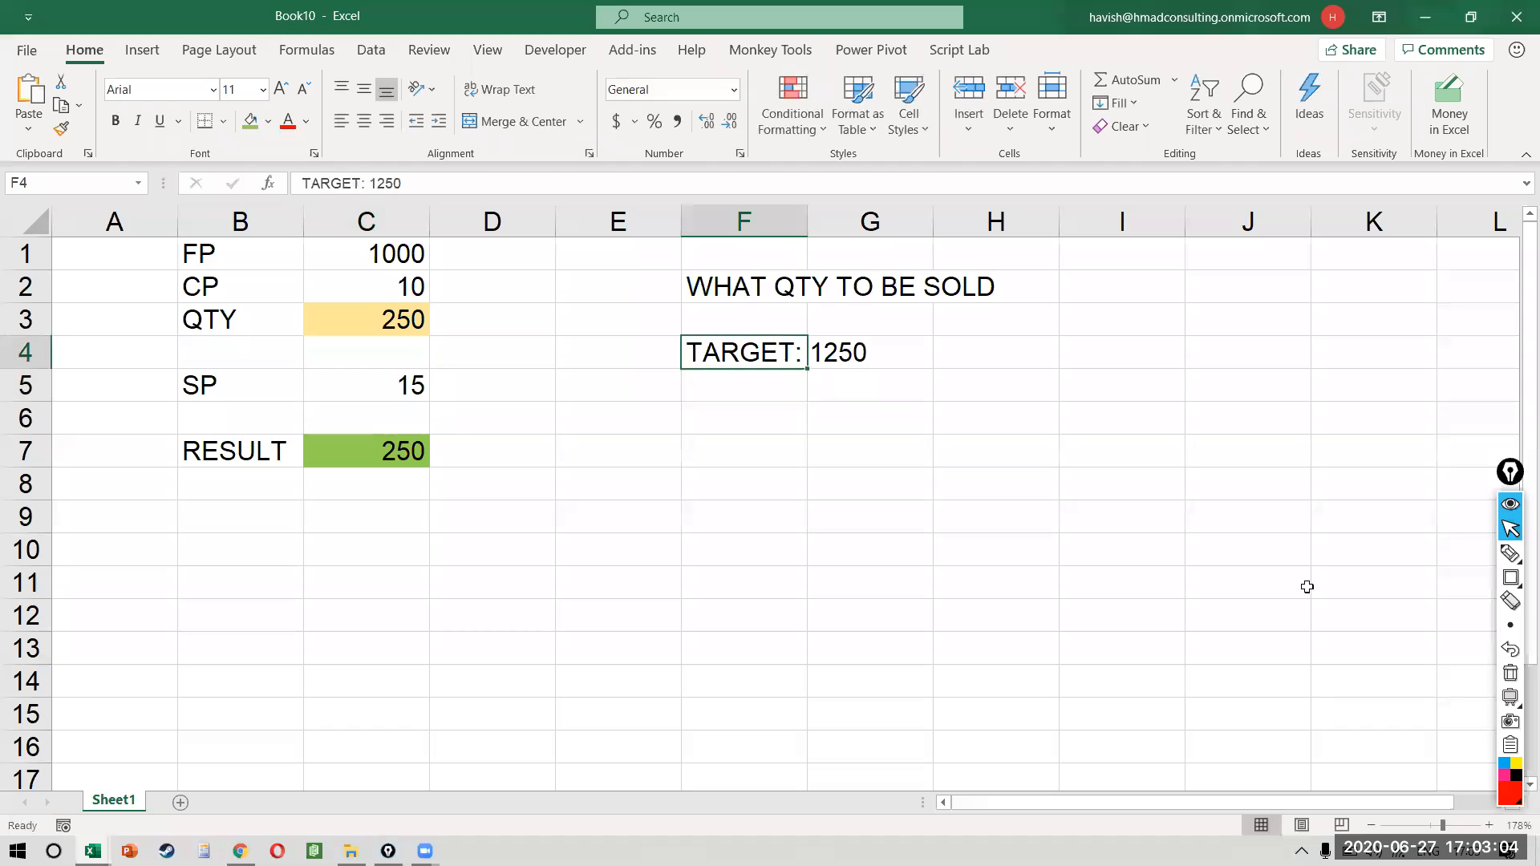
- Run Goal Seek to bring the RESULT cell C7 to 1250 by changing the QTY cell C3, and keep the solution
key(Left)
key(Down)
key(Down)
key(Left)
key(Left)
key(Down)
key(Down)
key(Up)
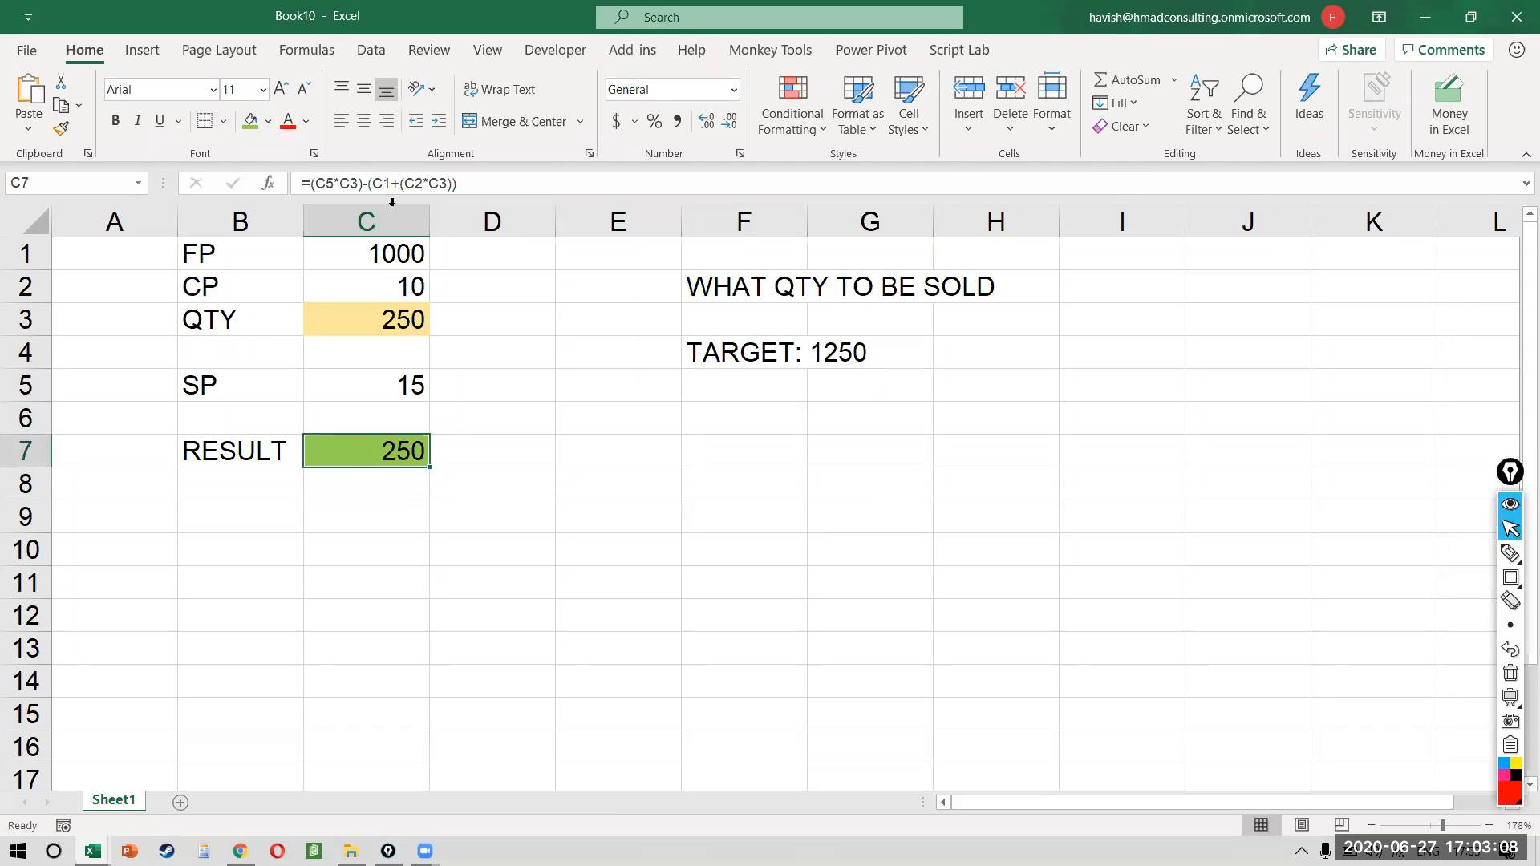
click(370, 50)
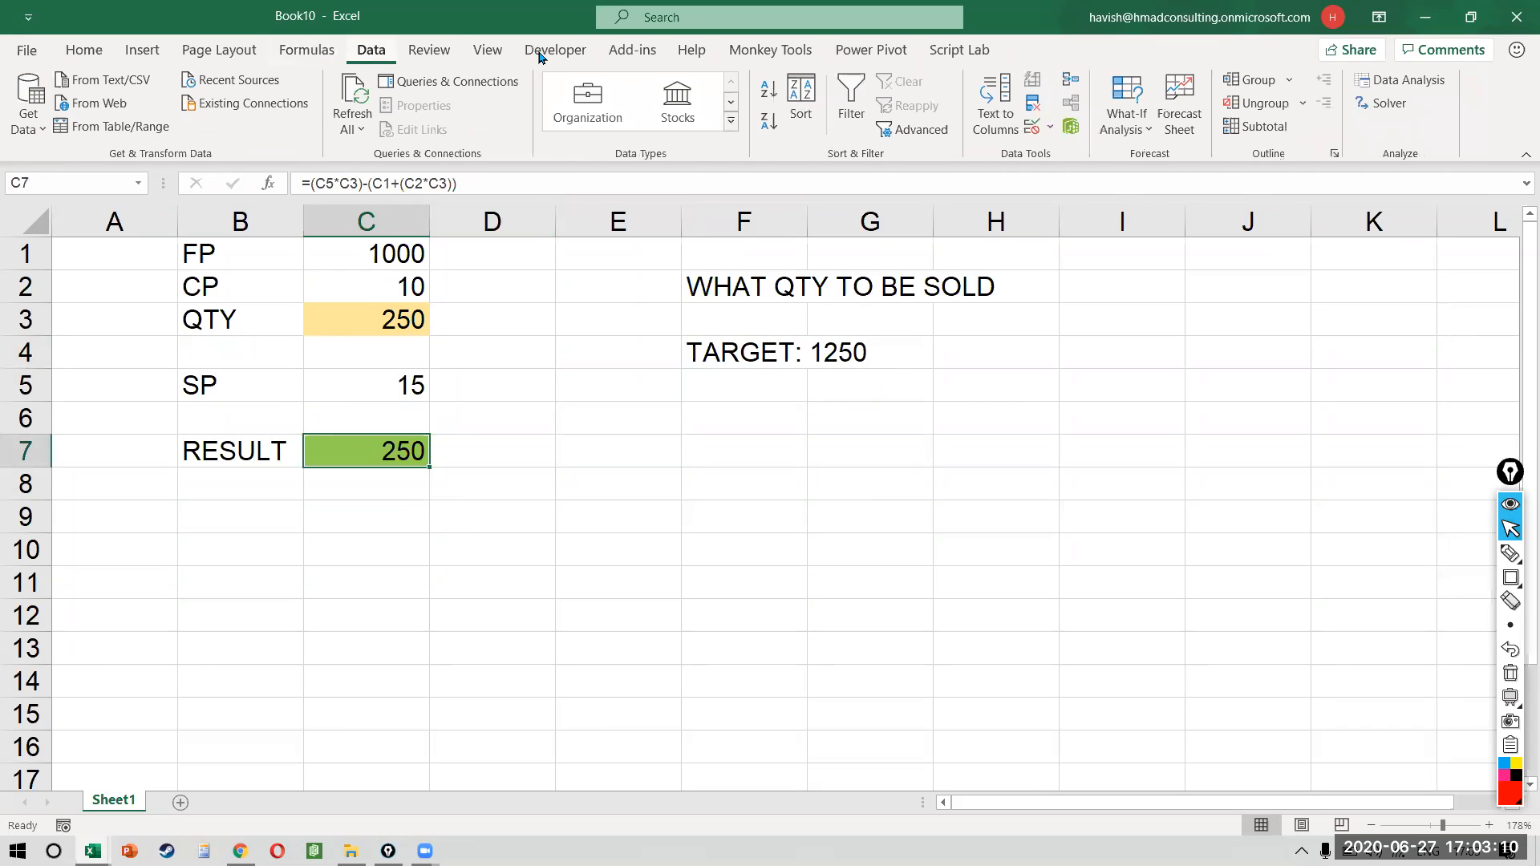
click(1148, 99)
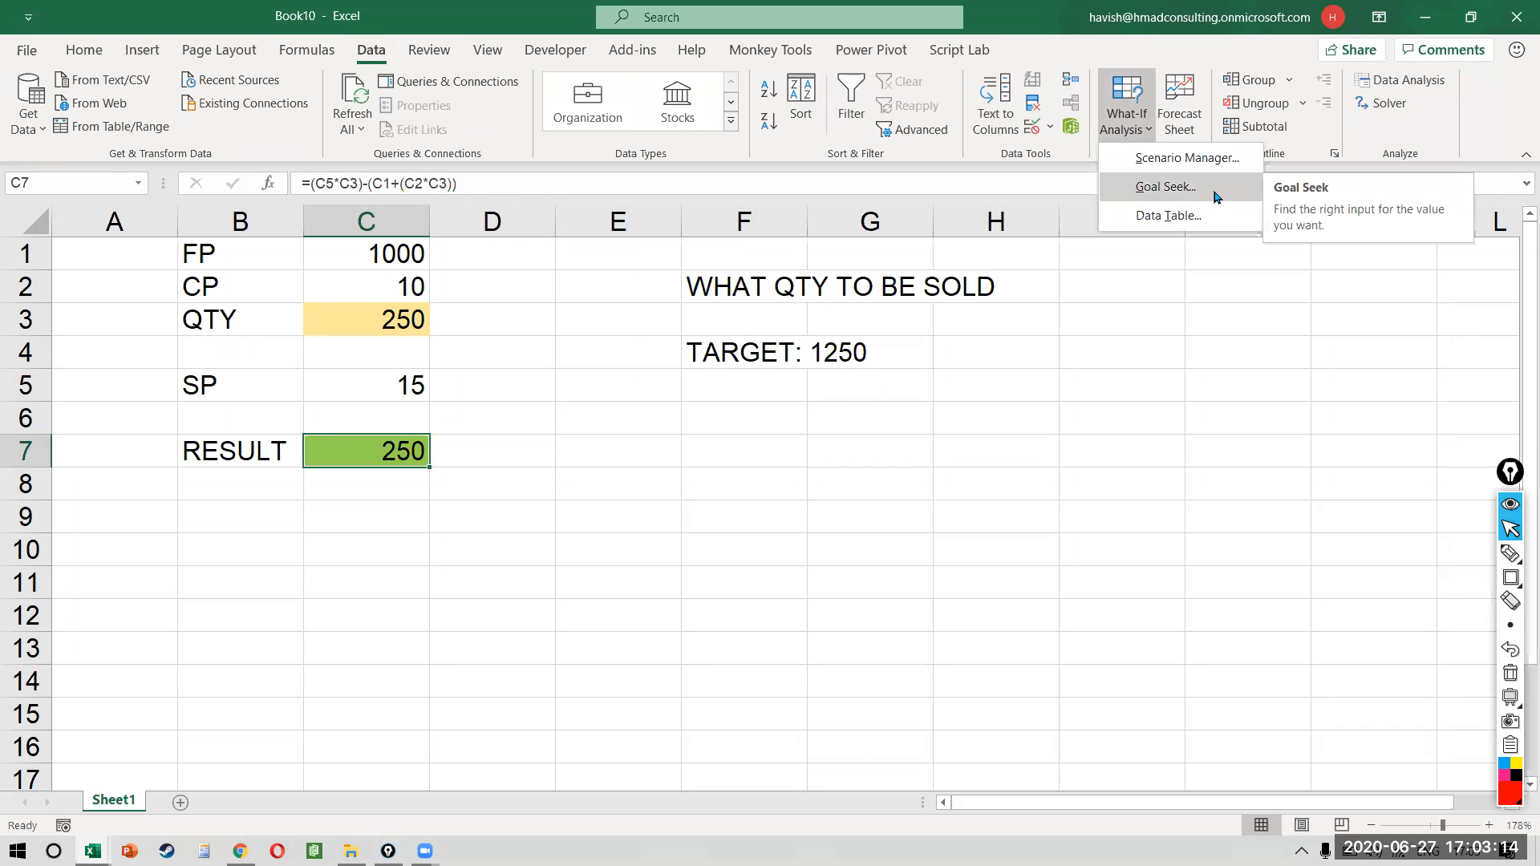
click(1215, 190)
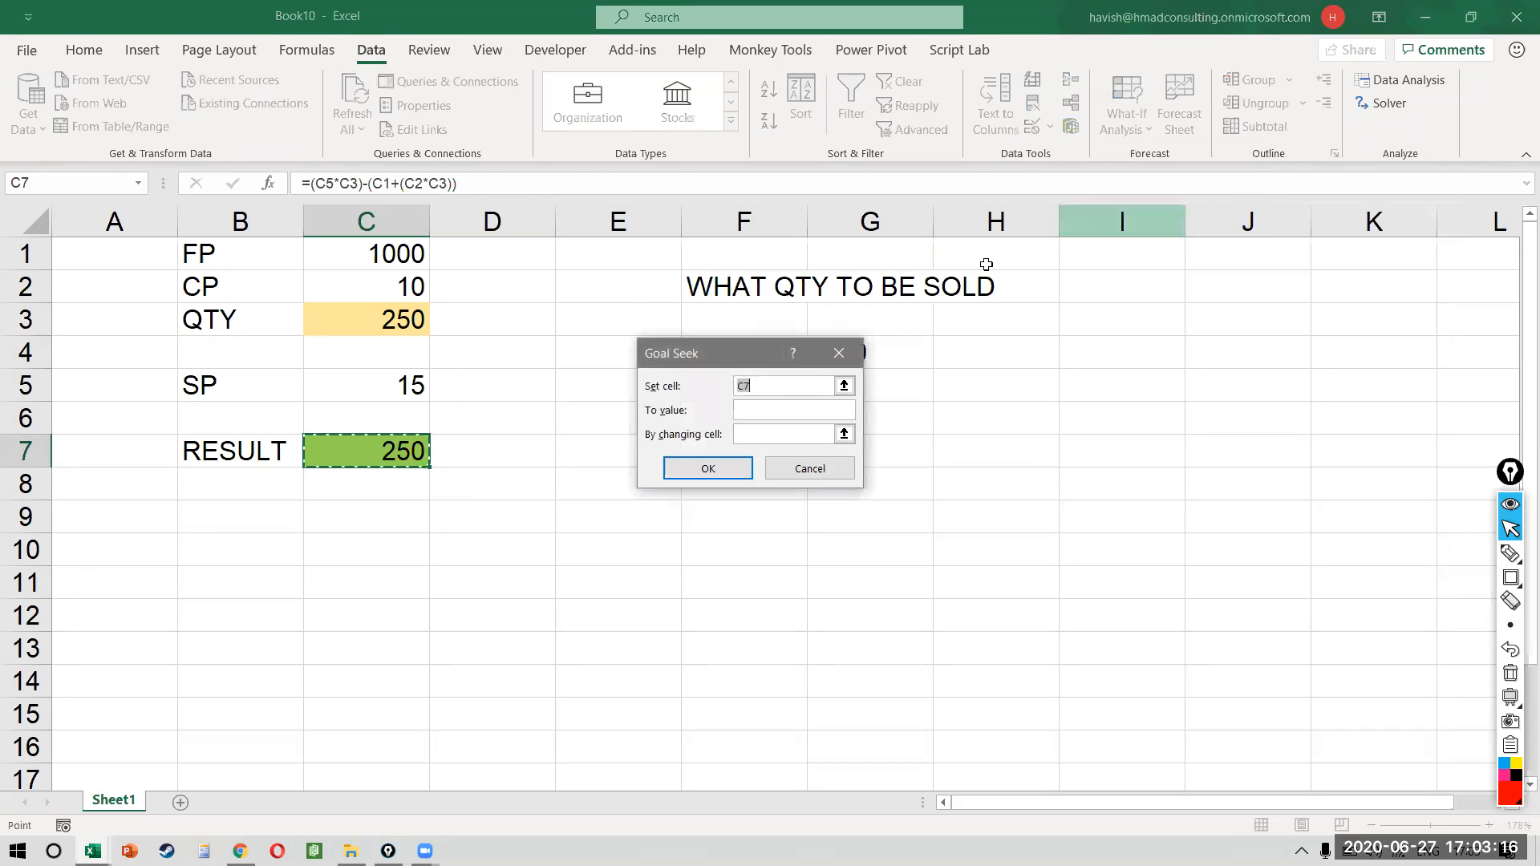
click(803, 412)
text(1250)
click(789, 436)
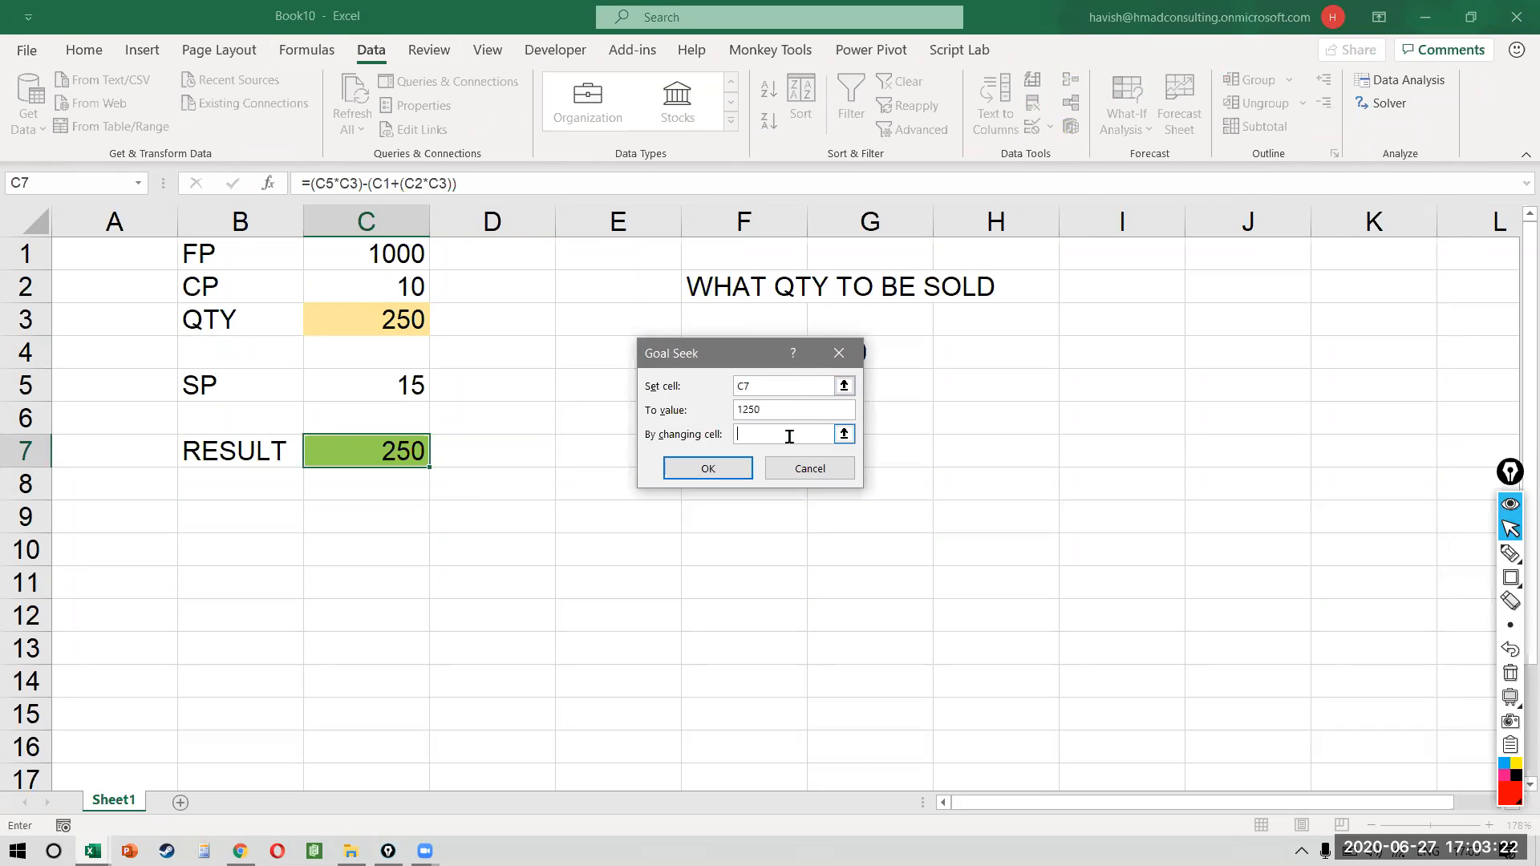
click(410, 324)
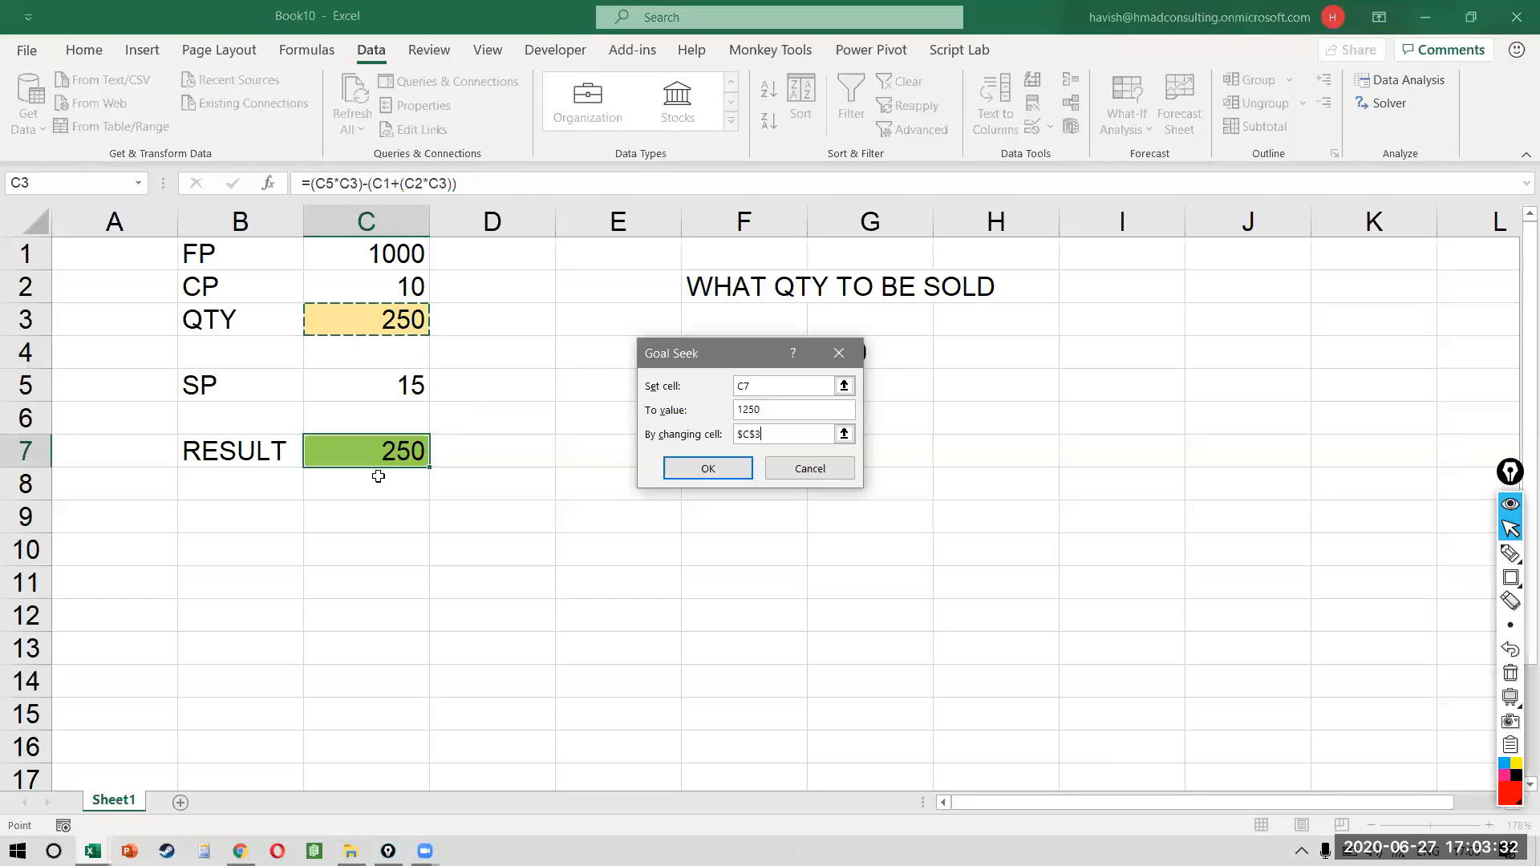
click(741, 467)
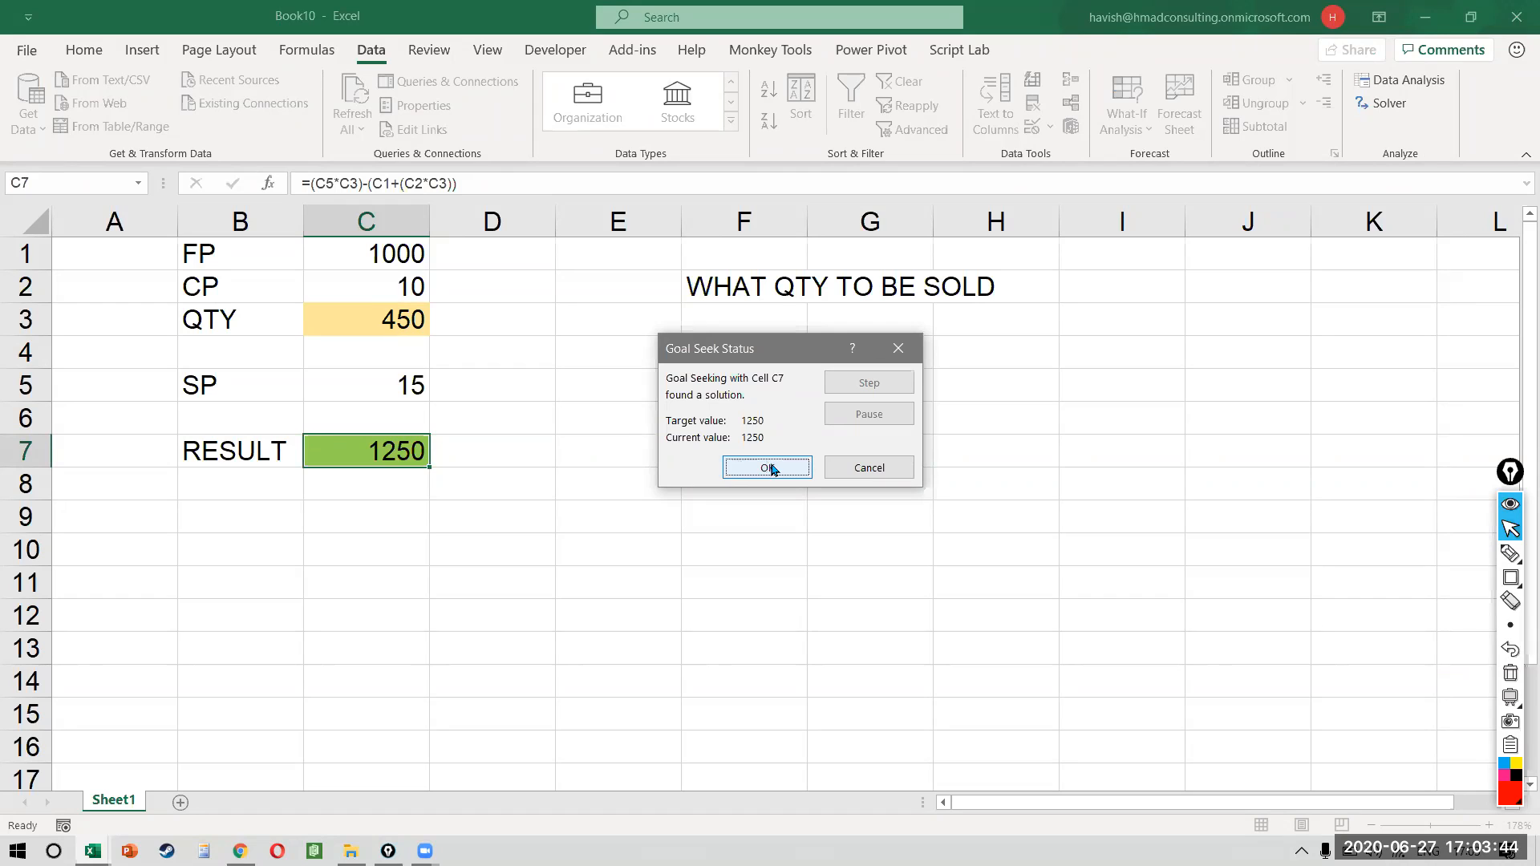
click(770, 468)
- Add the note TARGET: BREAKEVEN in F6
click(744, 408)
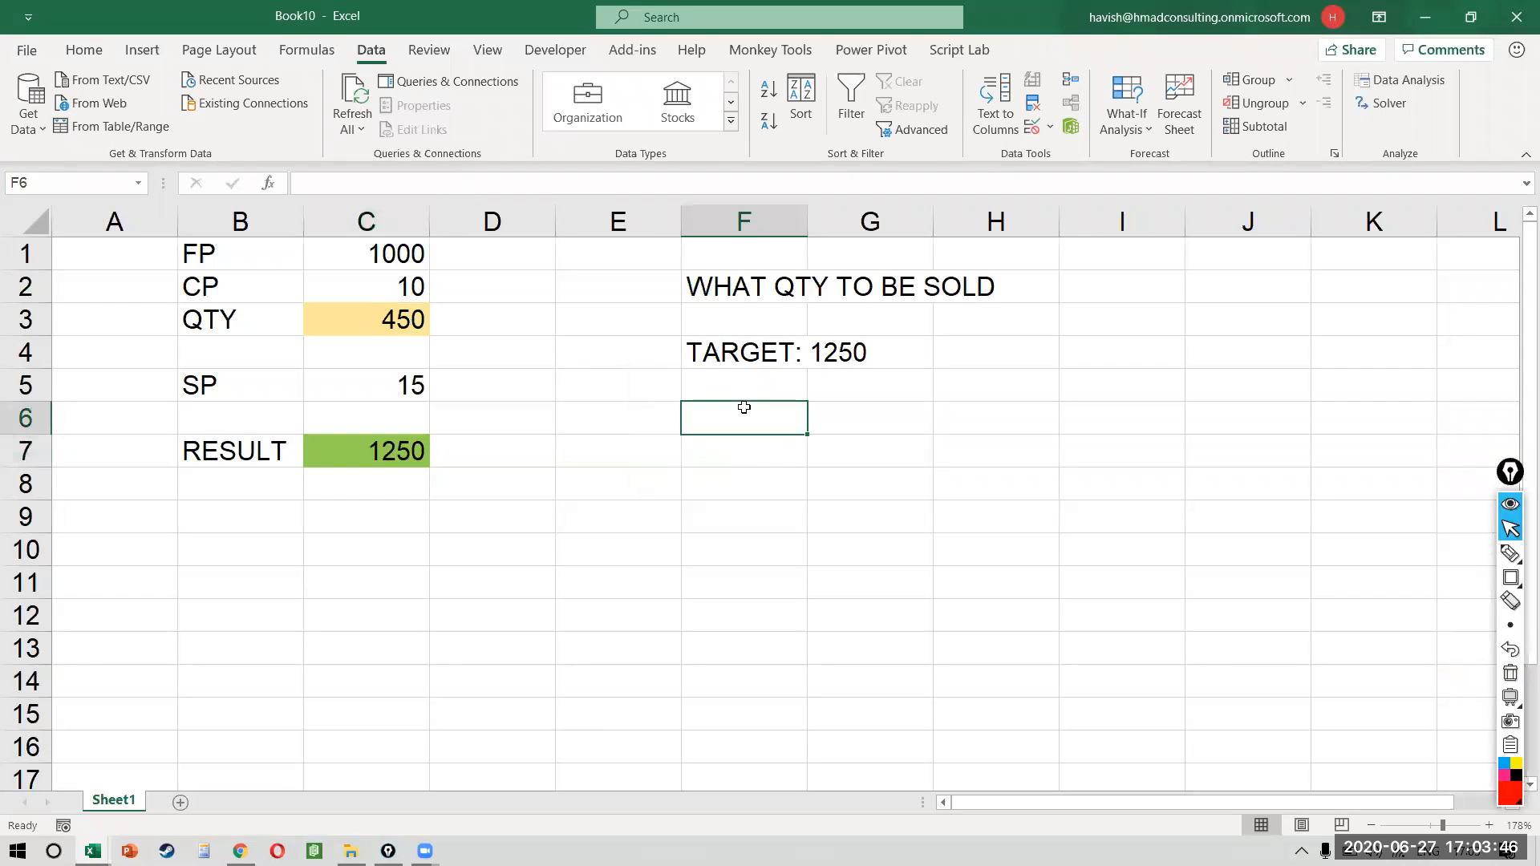
text(TARGET)
key(BackSpace)
text(: BREAKEVEN)
key(Return)
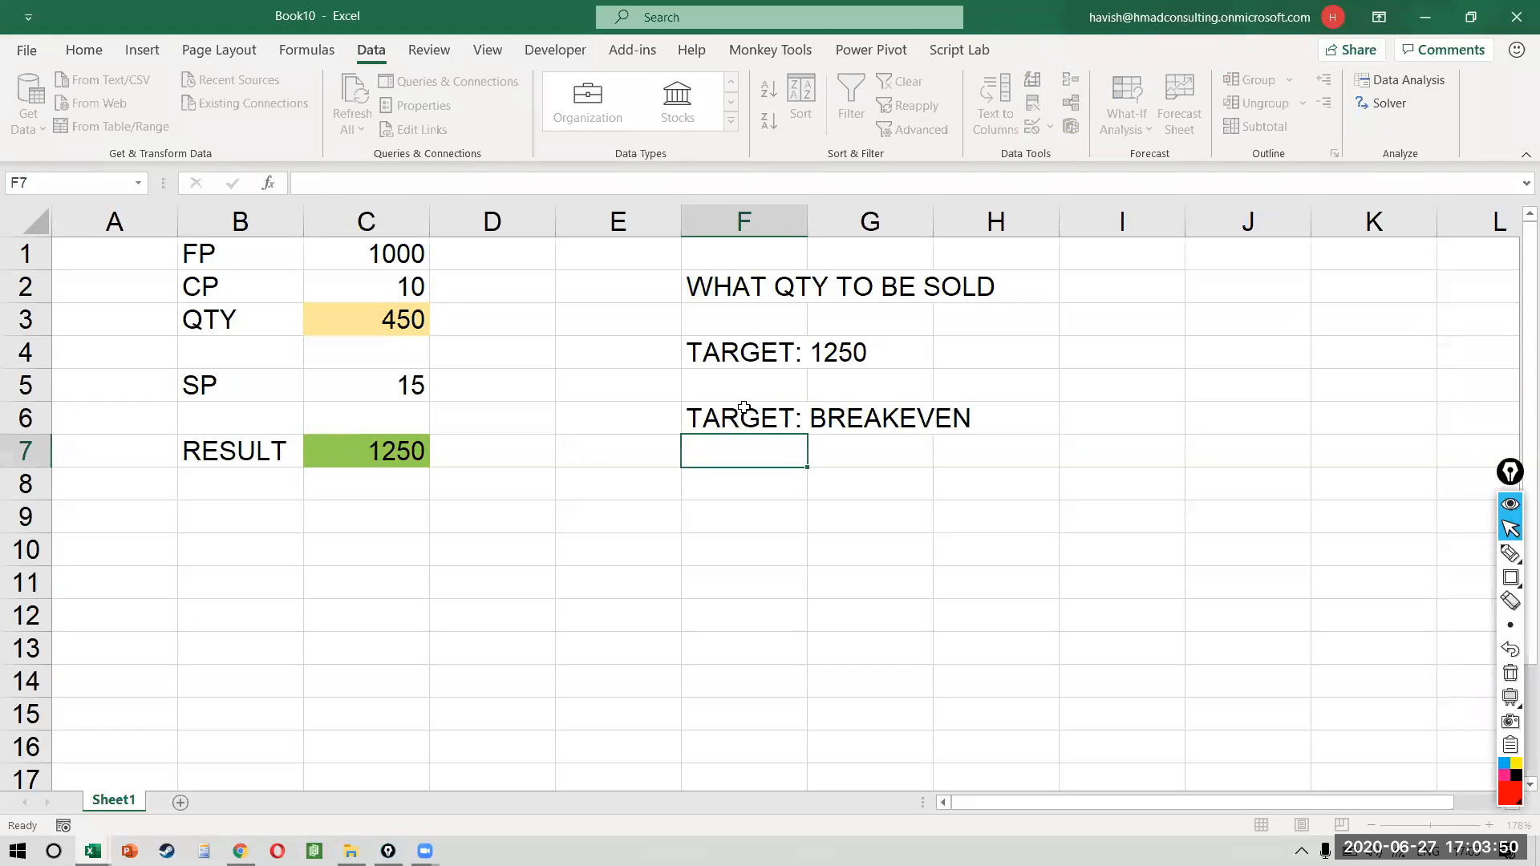
- Run Goal Seek to bring the RESULT cell C7 to 0 by changing the QTY cell C3, and discard the solution
key(Left)
key(Left)
key(Left)
click(1115, 124)
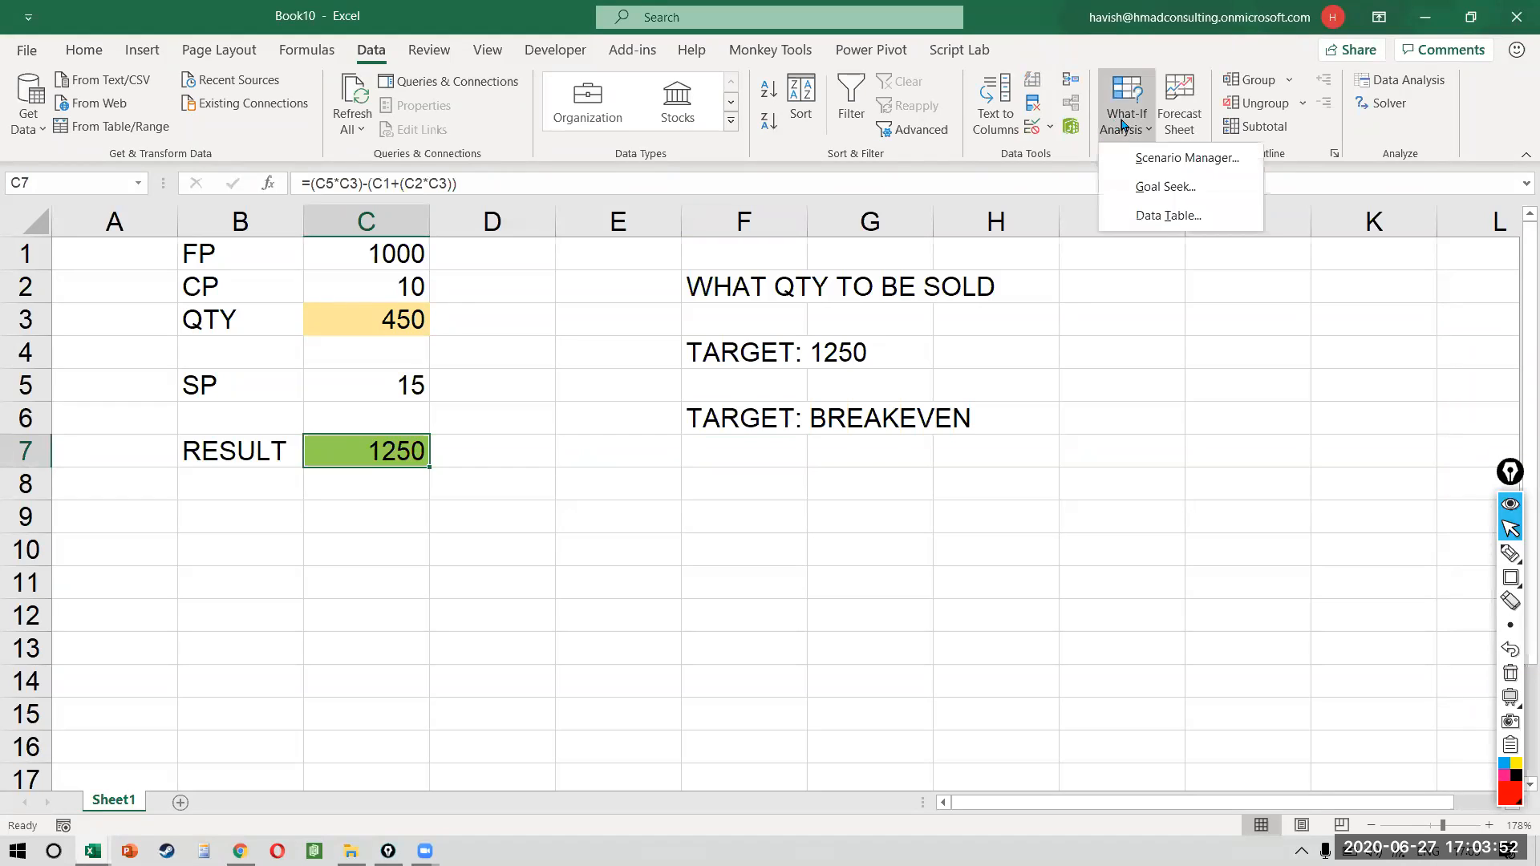
click(1140, 187)
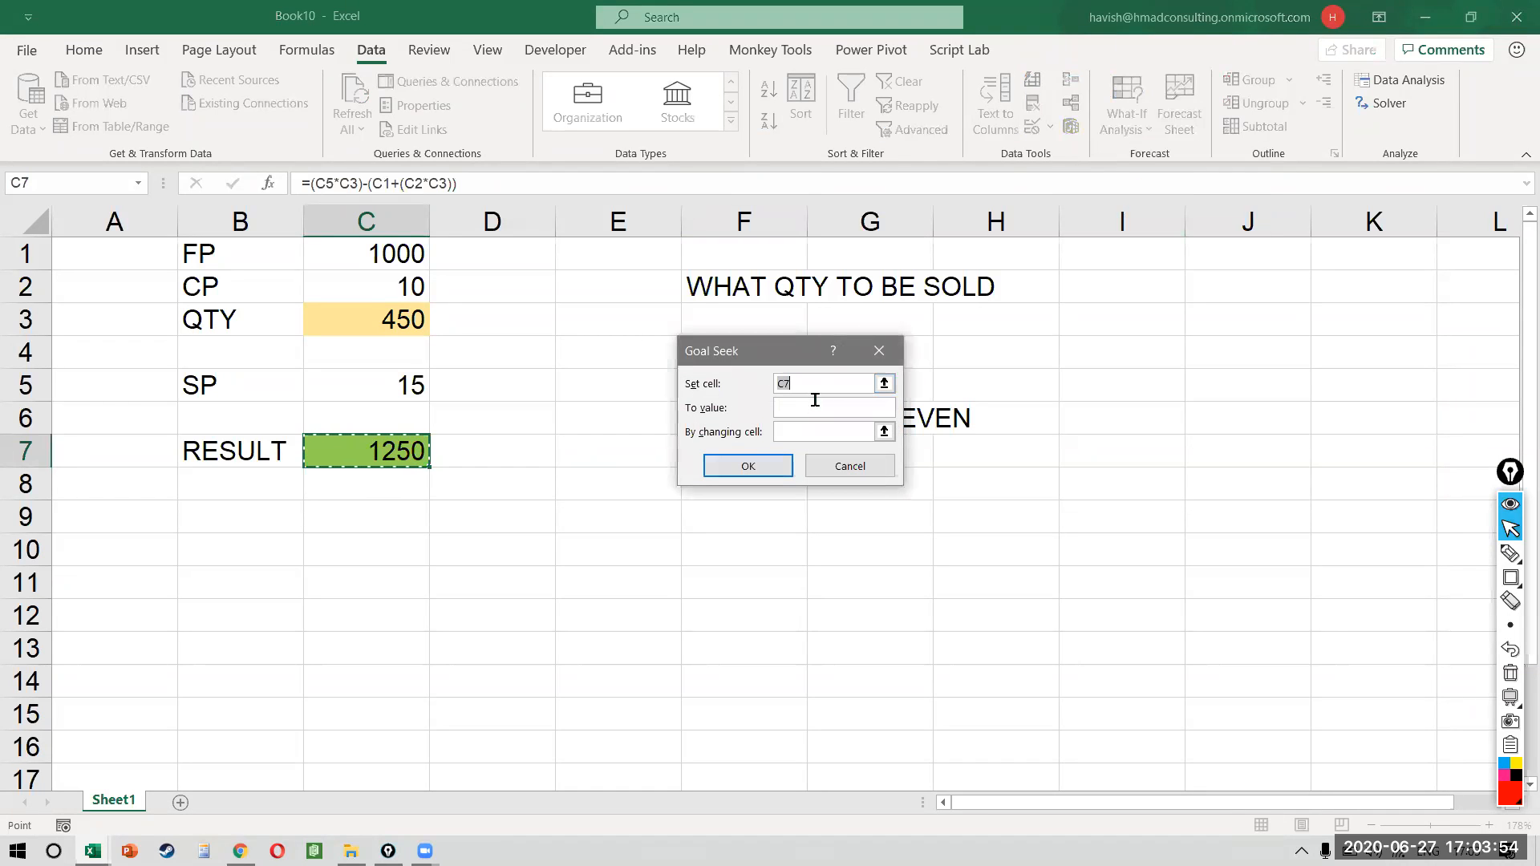
click(819, 411)
text(0)
key(Tab)
click(399, 325)
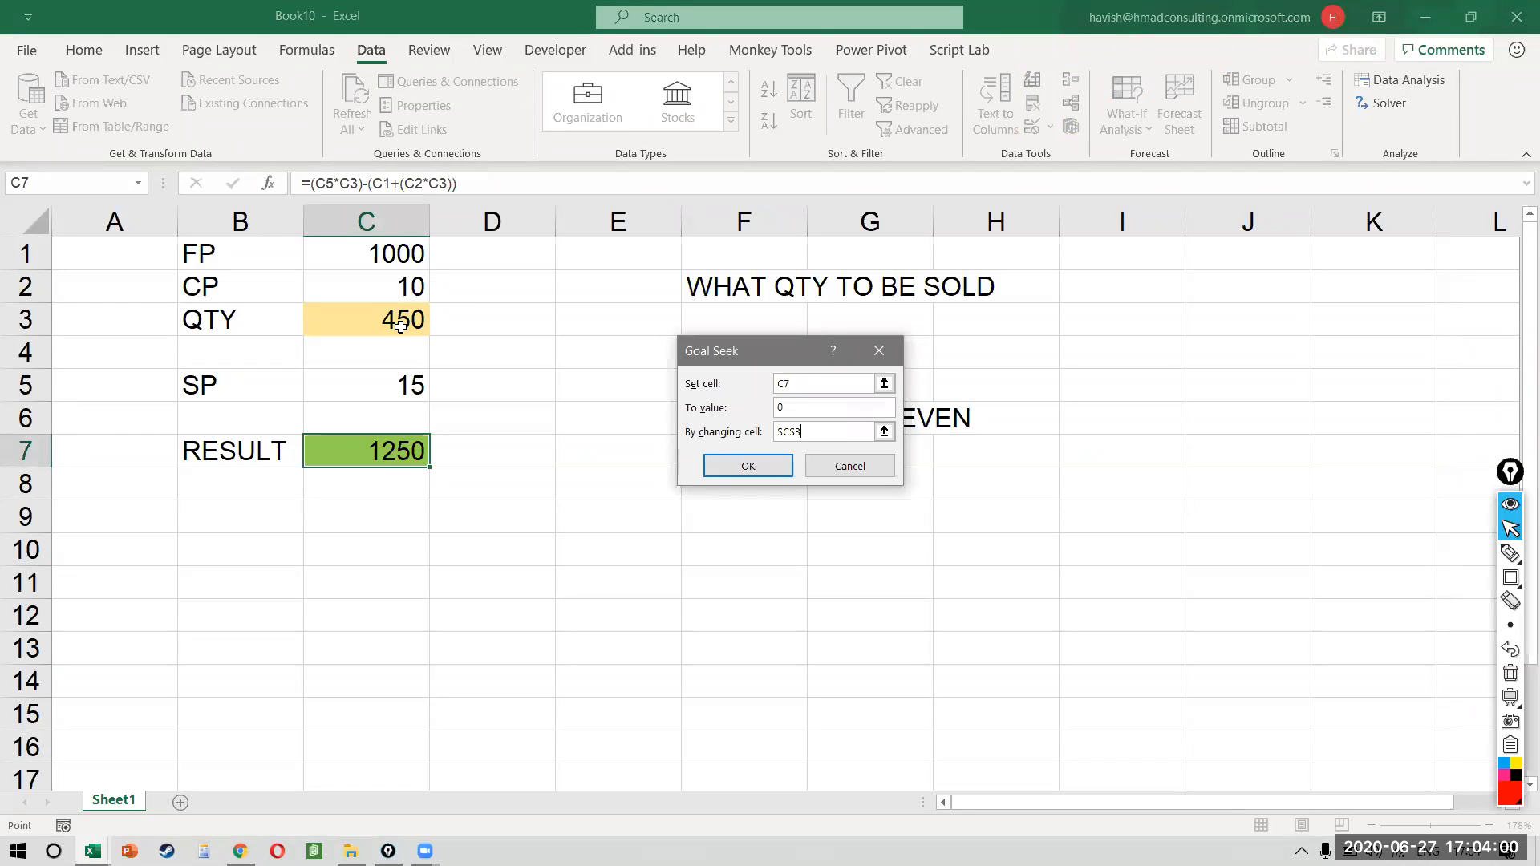
click(732, 468)
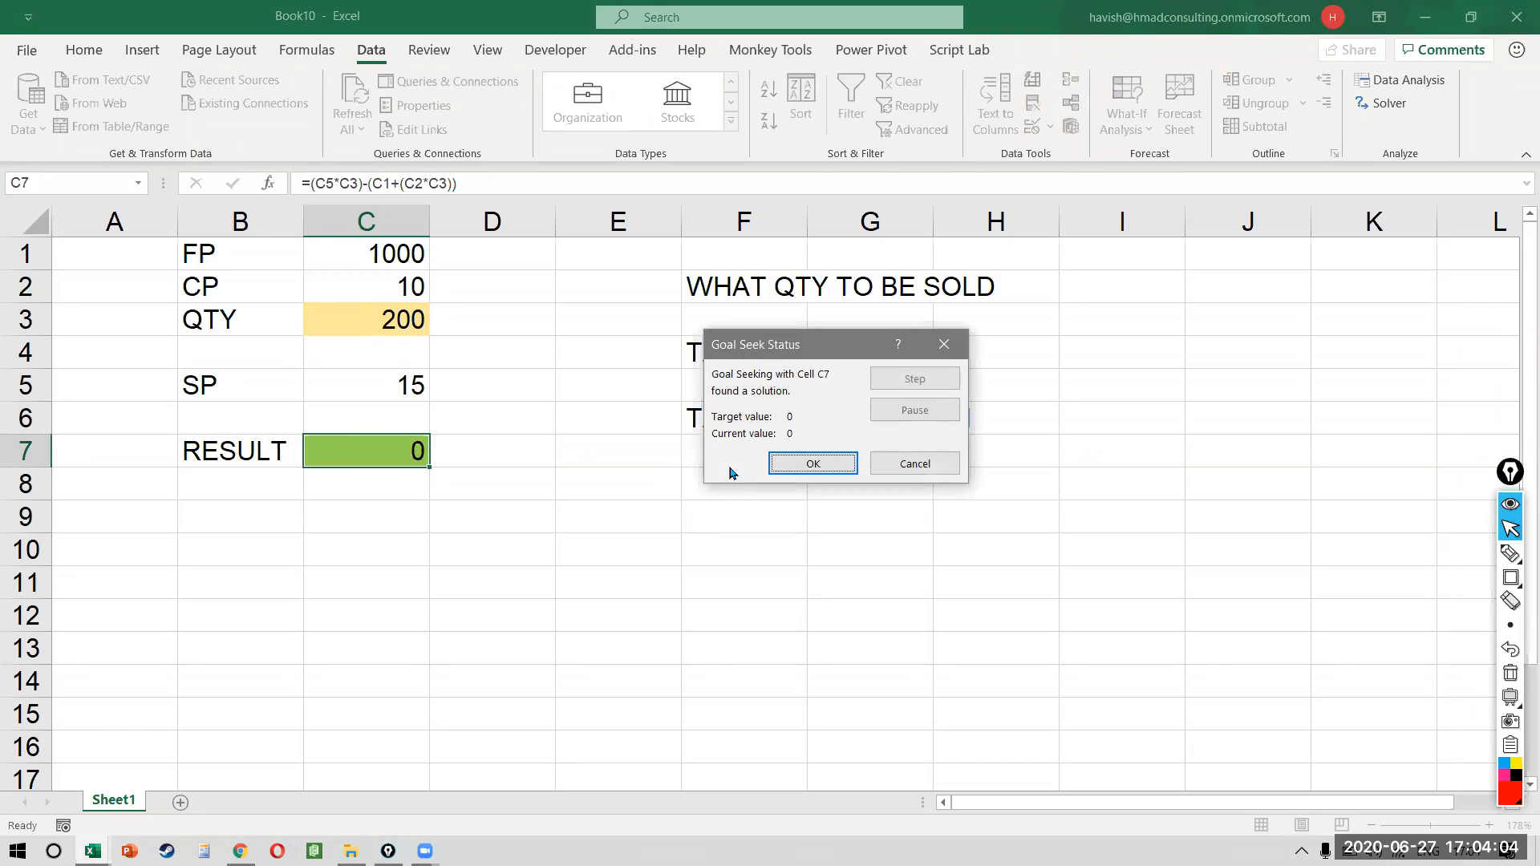
key(Escape)
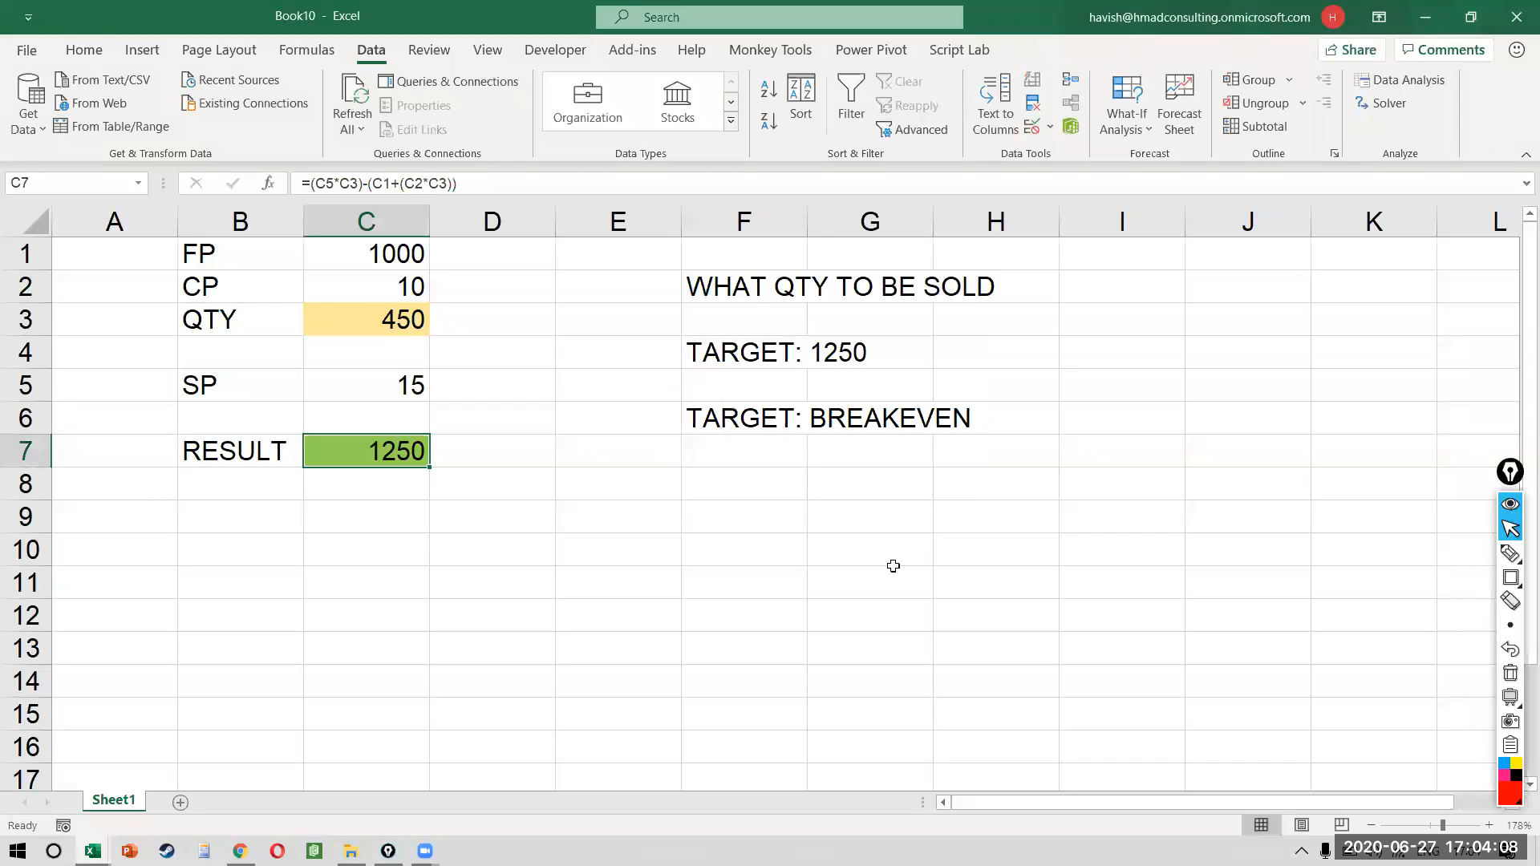
- Inspect the RESULT formula in C7 and close the Book10 workbook without saving it
key(alt+Tab)
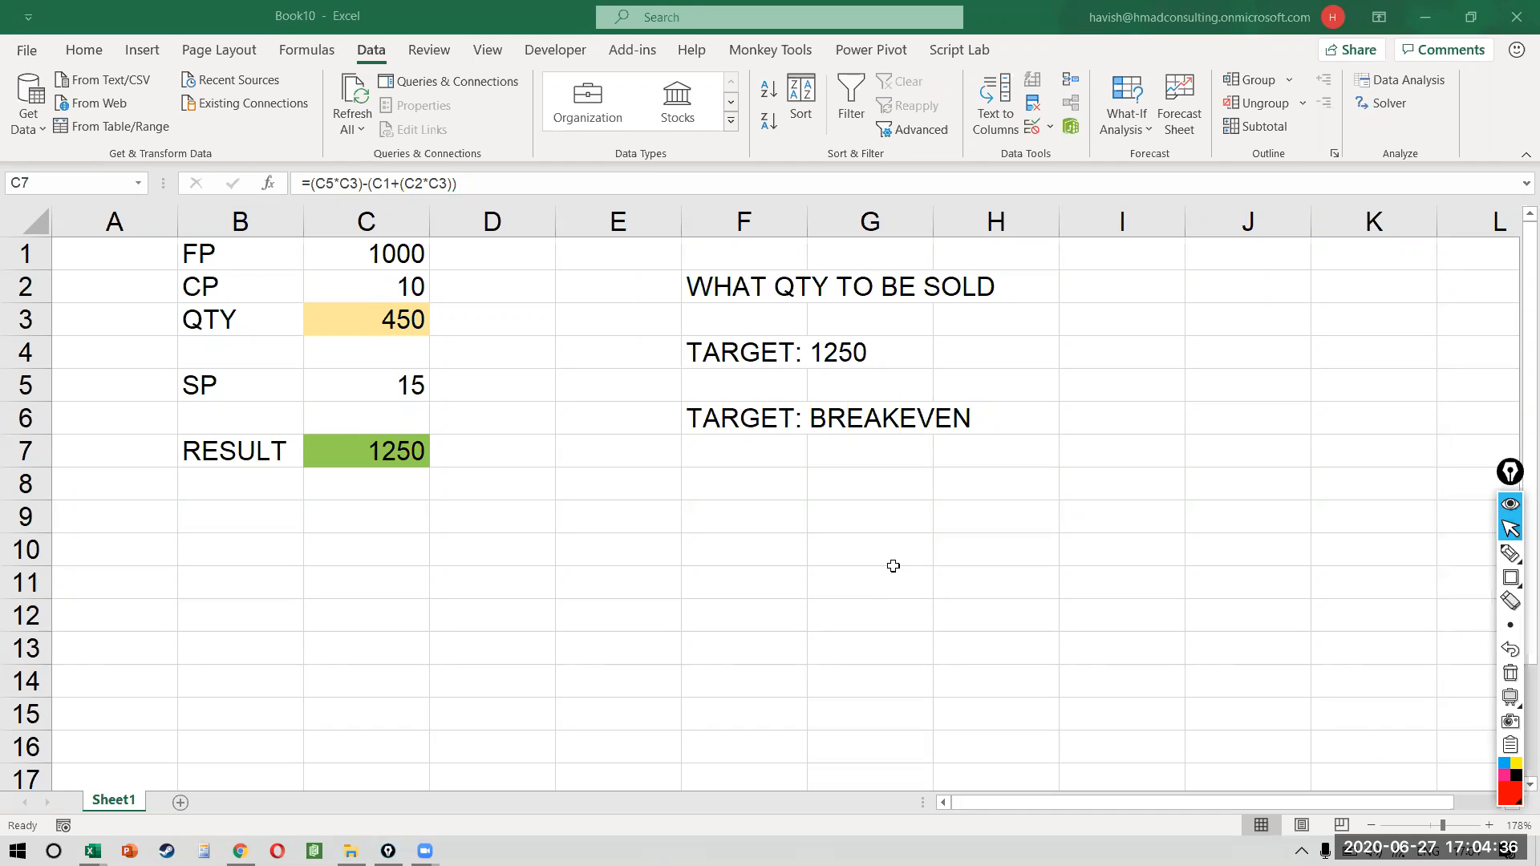
click(568, 542)
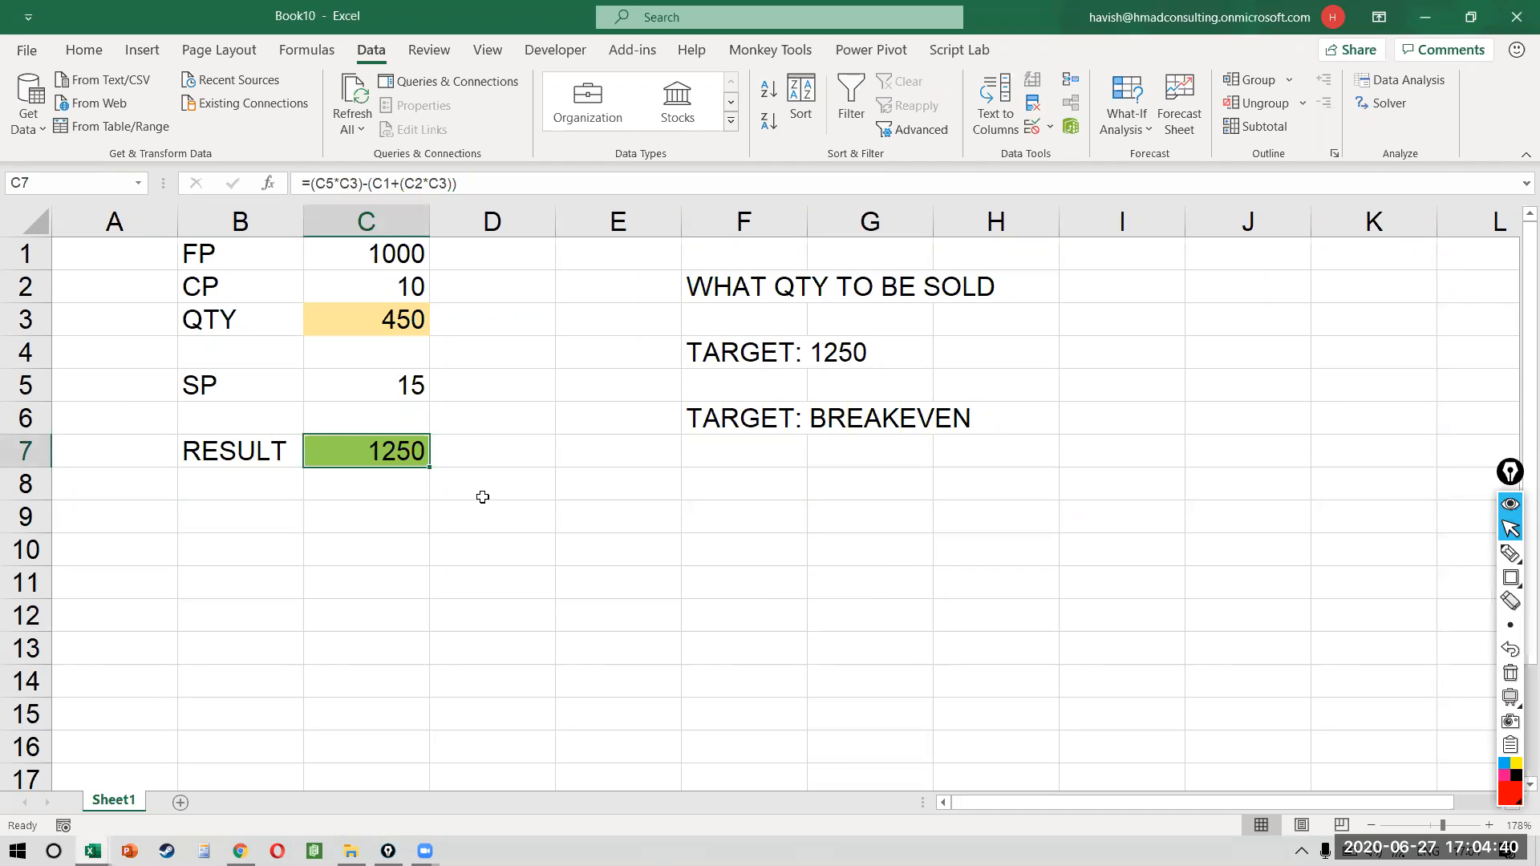
double_click(389, 453)
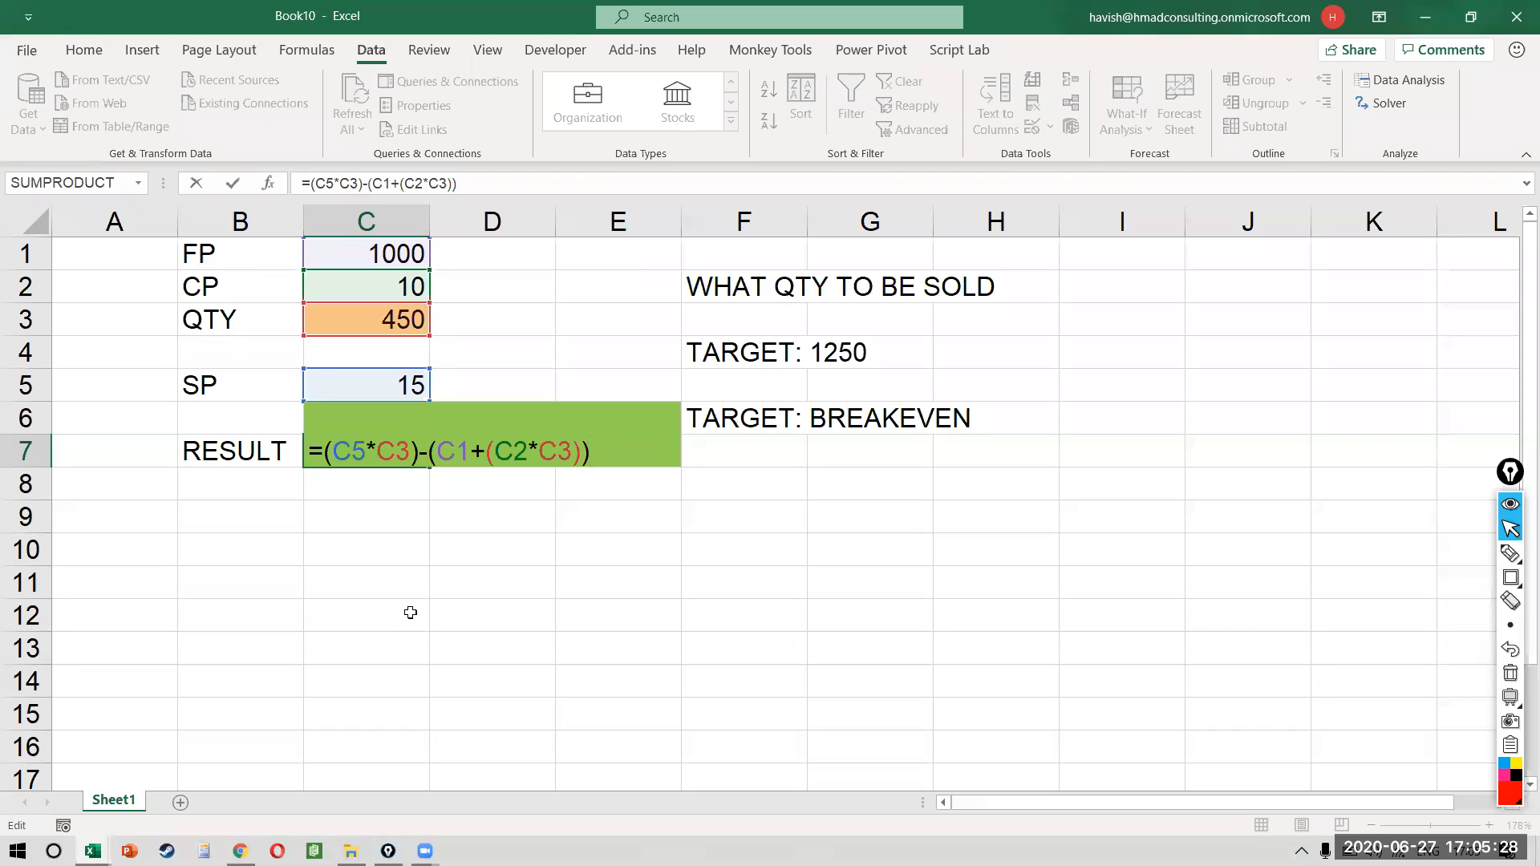
click(722, 505)
click(1518, 16)
click(878, 546)
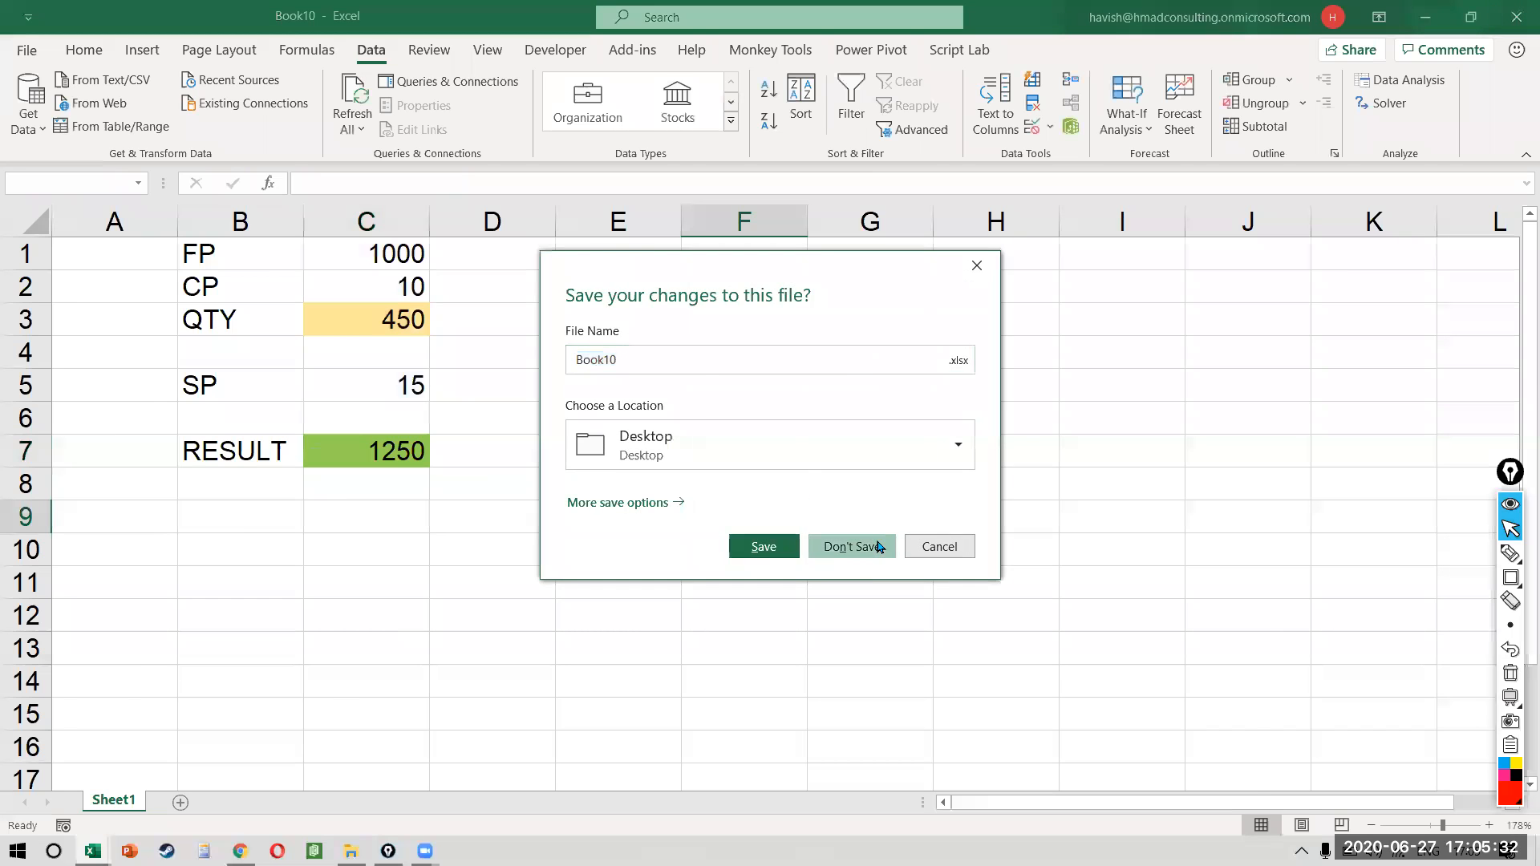
- Switch to File Explorer and look over the Excel training files in the FILES folder
key(alt+Tab)
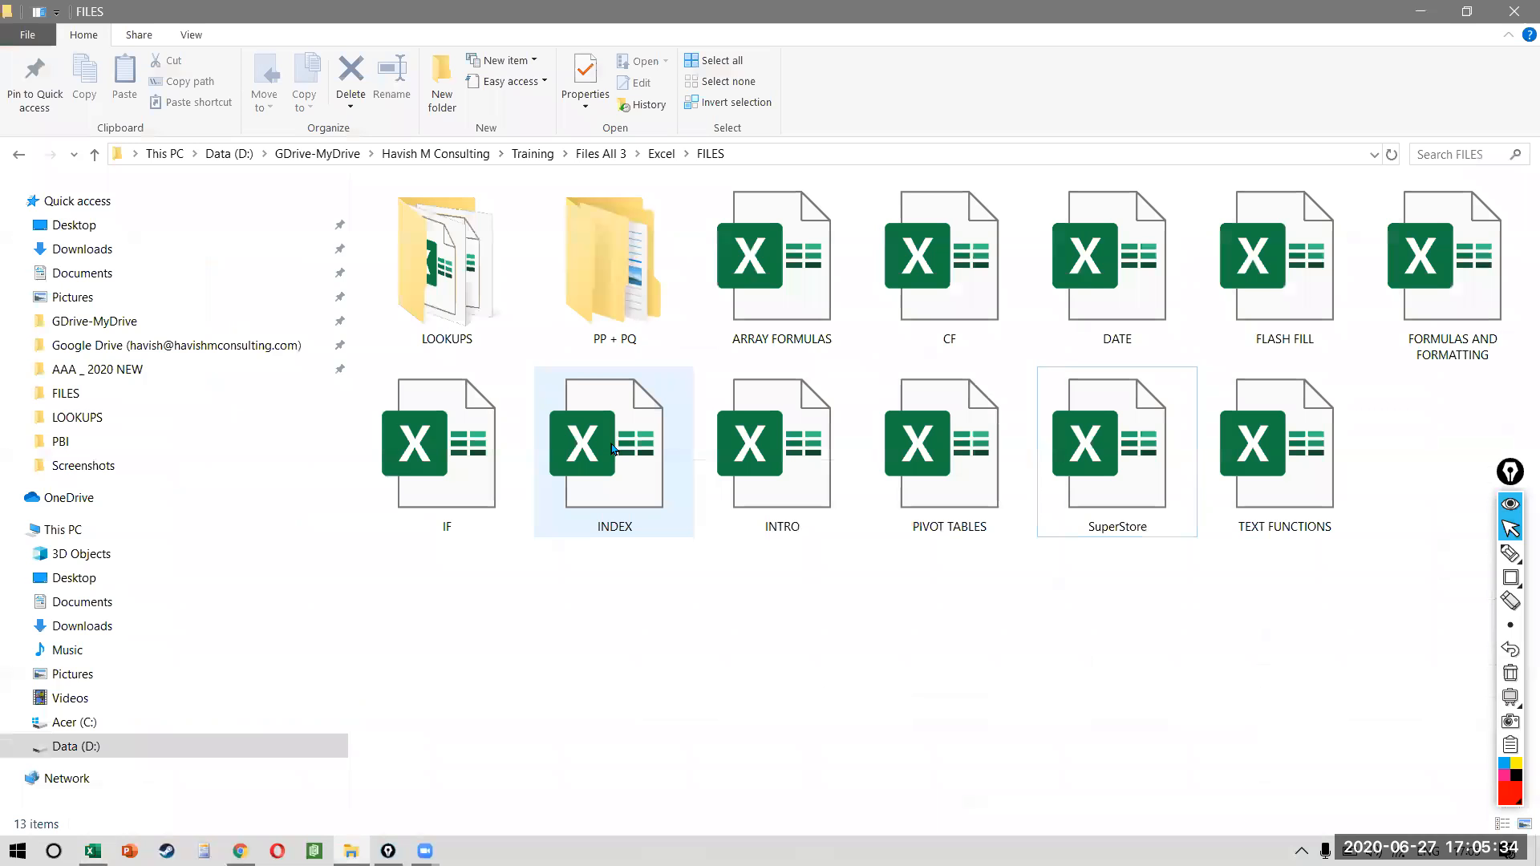
click(1281, 297)
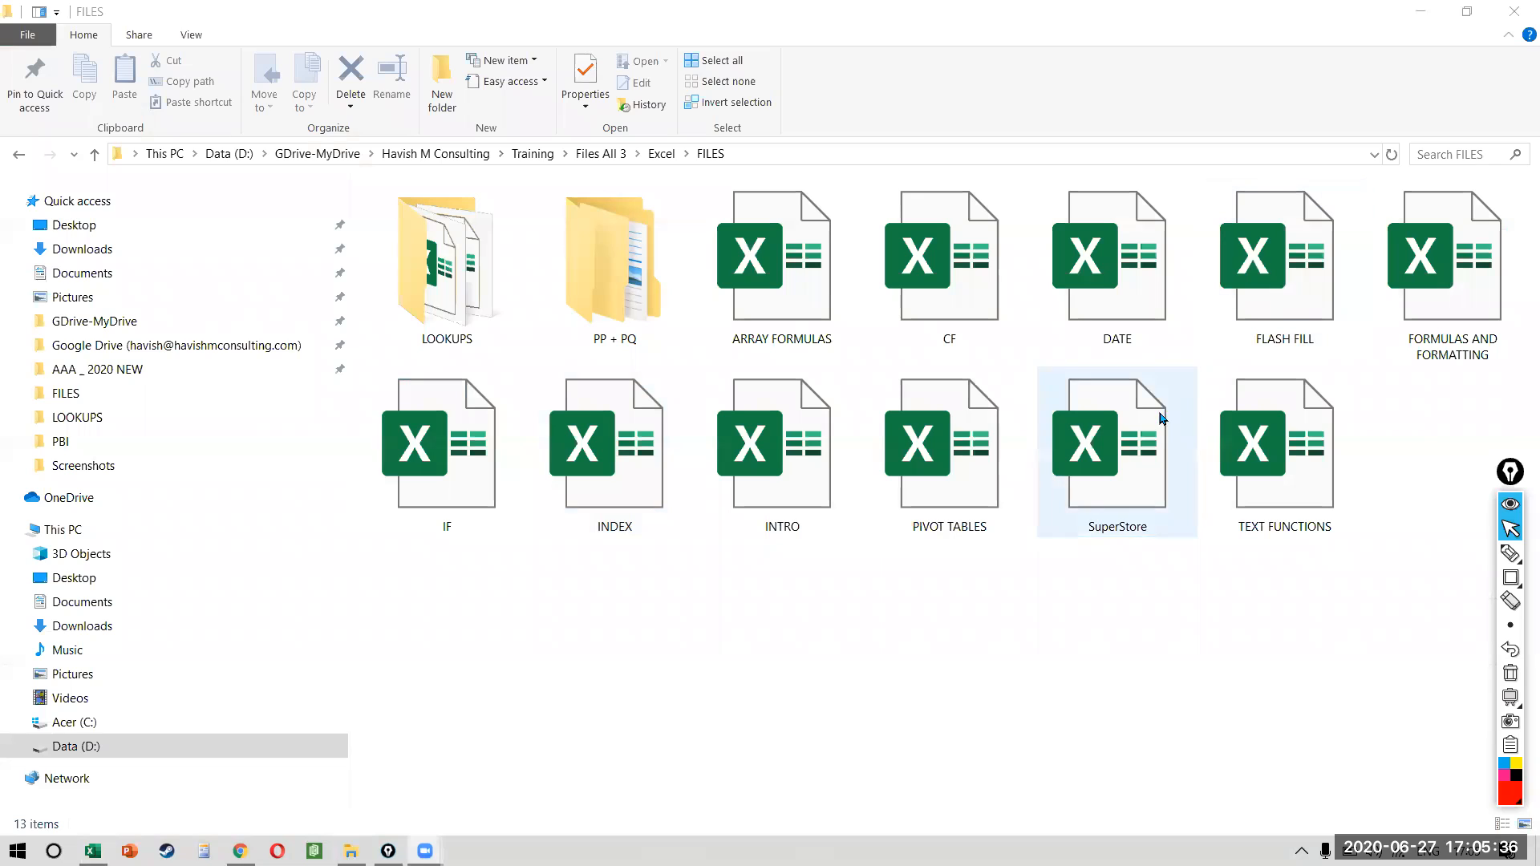
click(1030, 608)
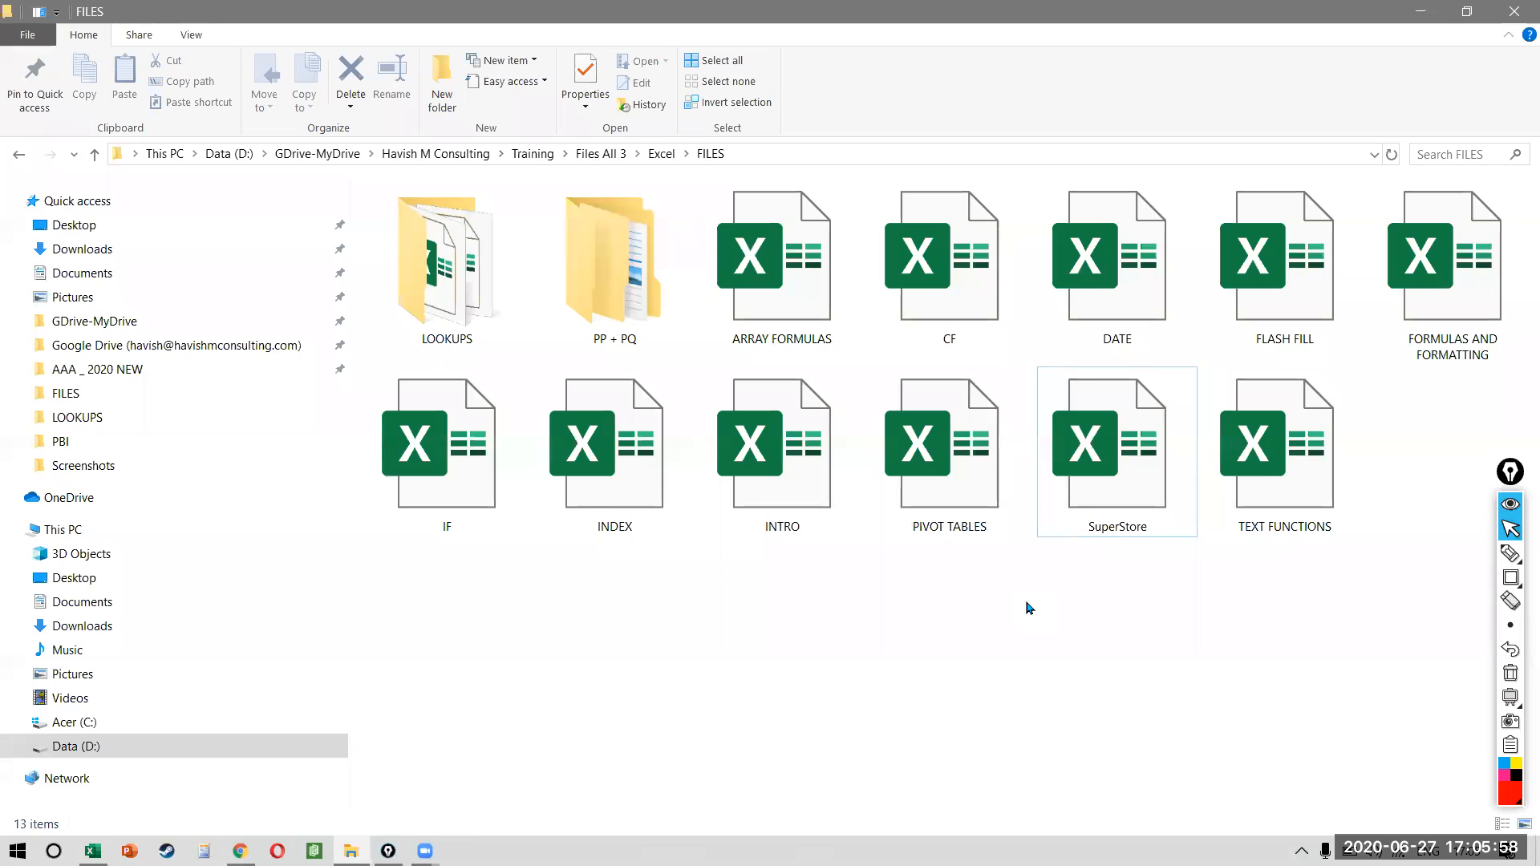
- Switch to the NOTES workbook in Excel, outline the Get & Transform Data commands with a red rectangle, and clear the outline
key(alt+Tab)
key(alt+Tab)
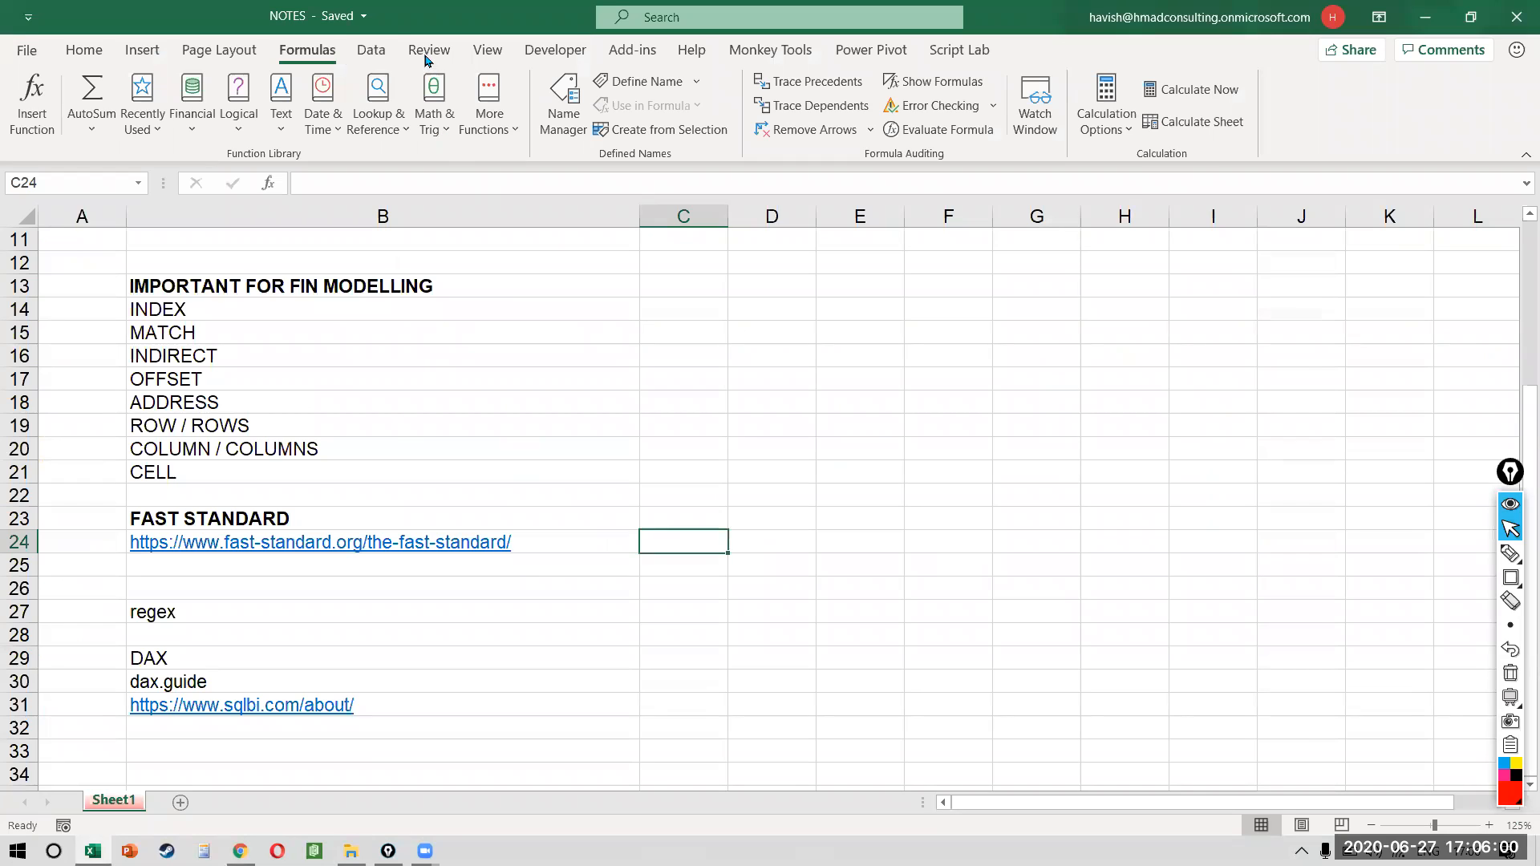
click(376, 51)
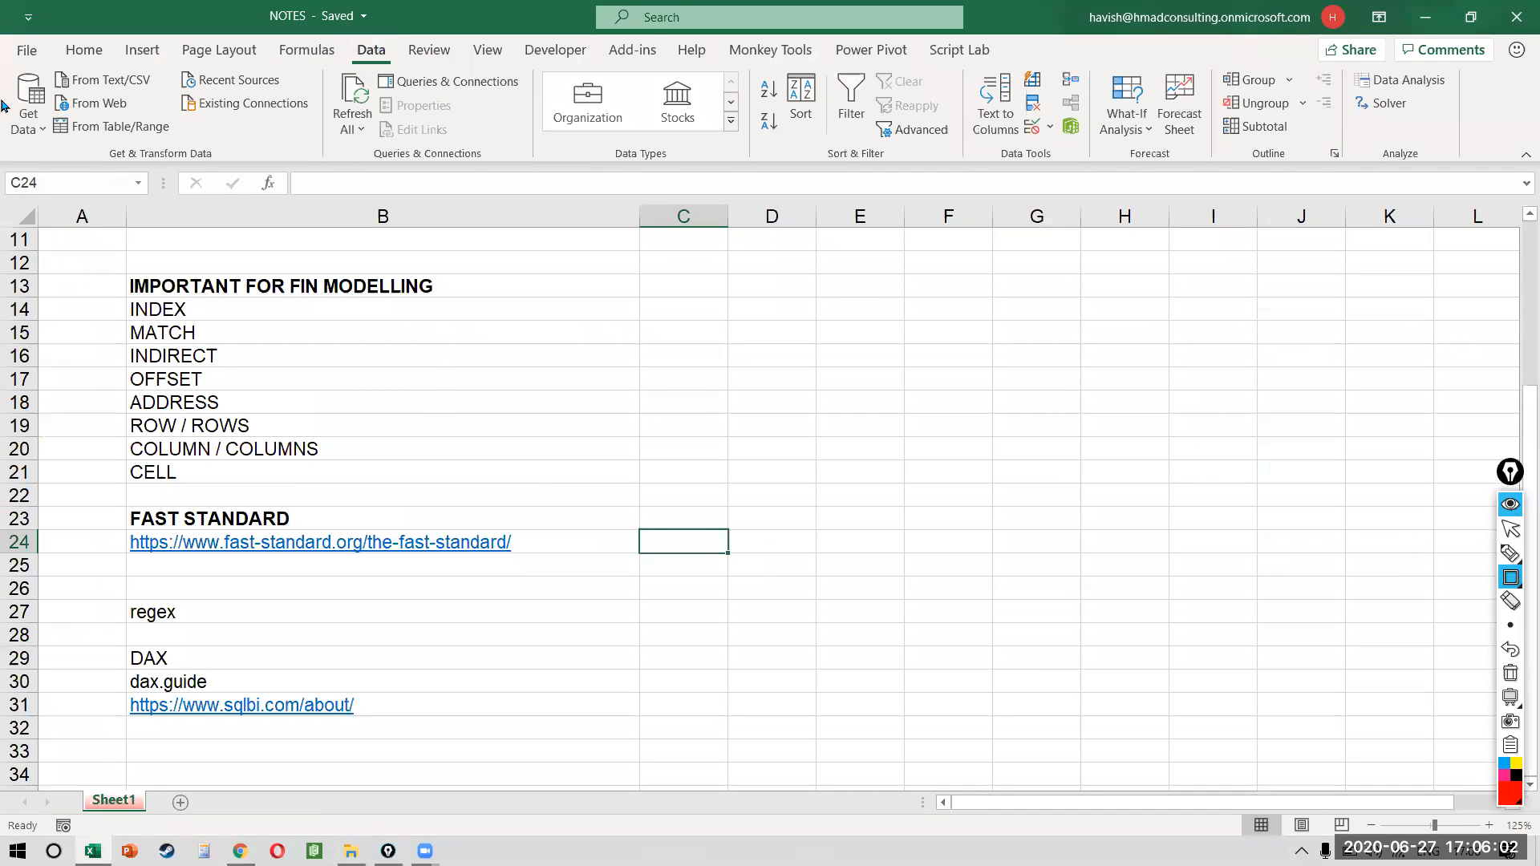
mouse_move(2, 70)
mouse_down()
mouse_move(291, 133)
mouse_move(329, 168)
mouse_up()
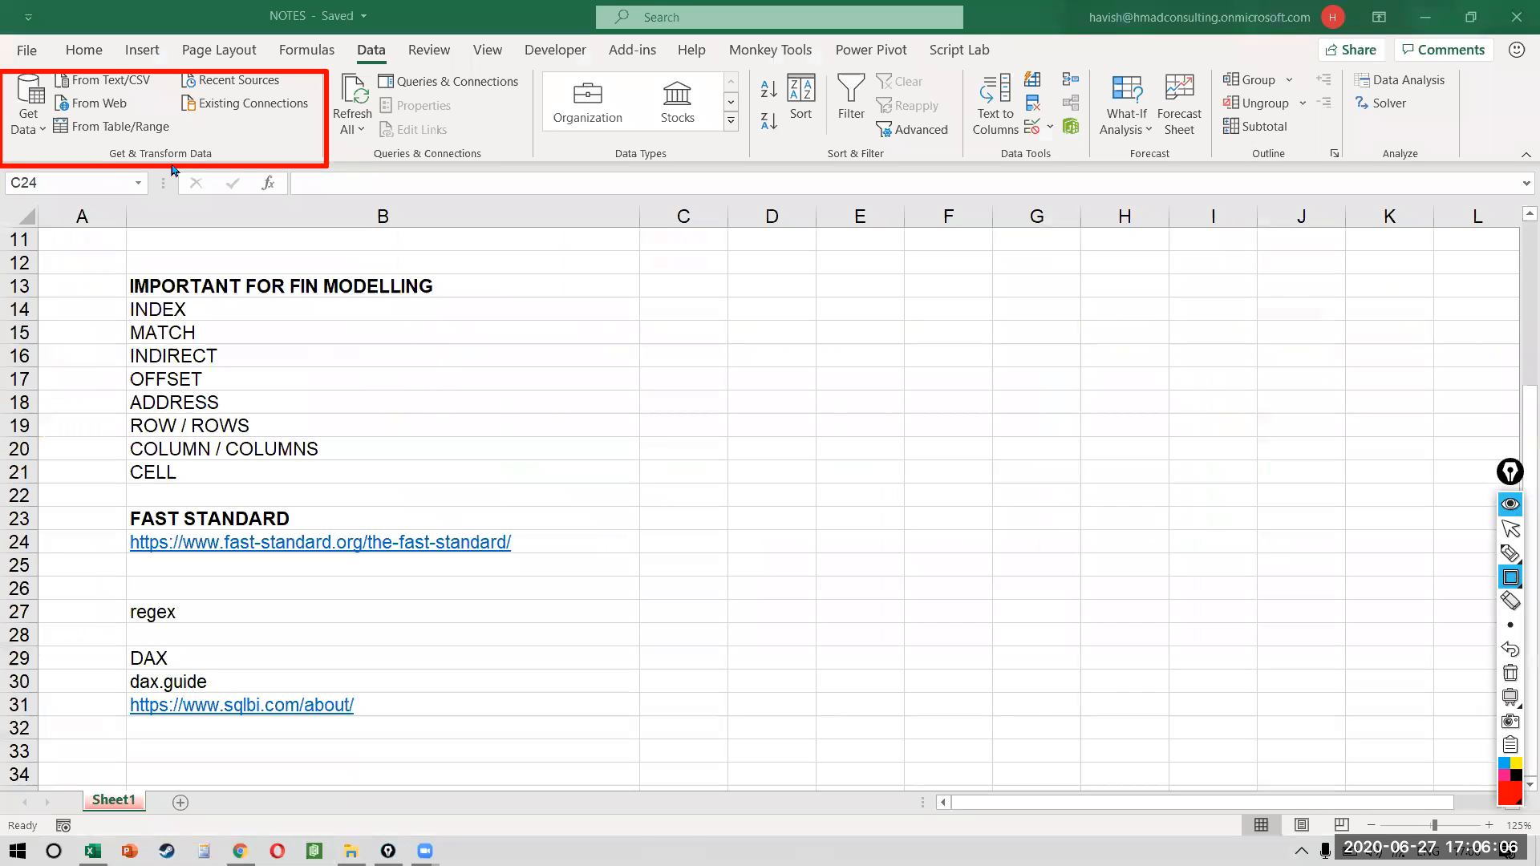
key(ctrl+shift+7)
key(ctrl+shift+2)
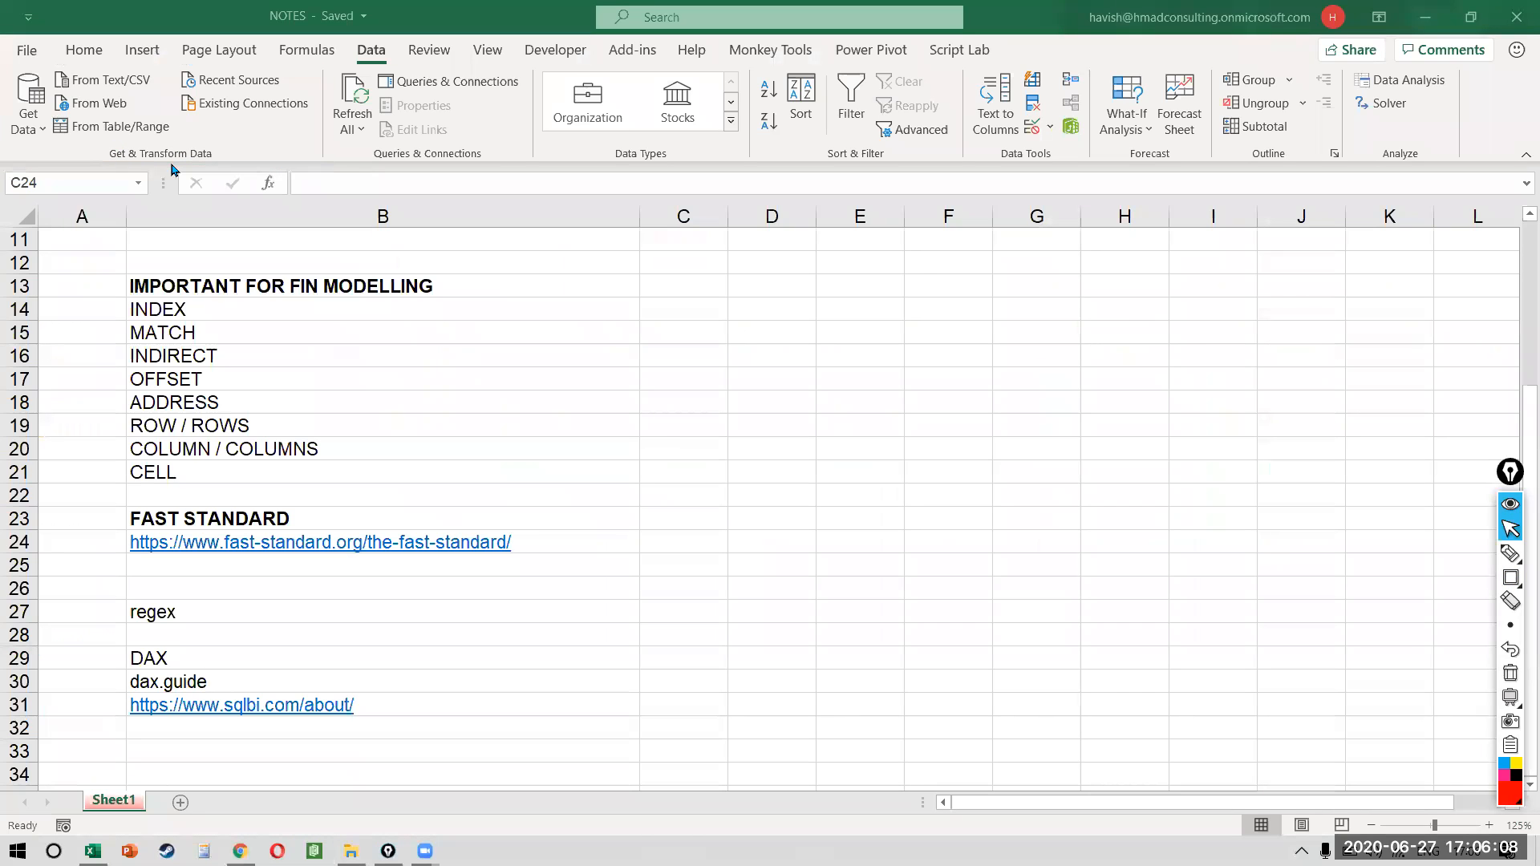
- Switch to Chrome and search Google for M QUERY in a new tab
key(alt+Tab)
key(alt+Tab)
key(alt+Tab)
key(alt+Tab)
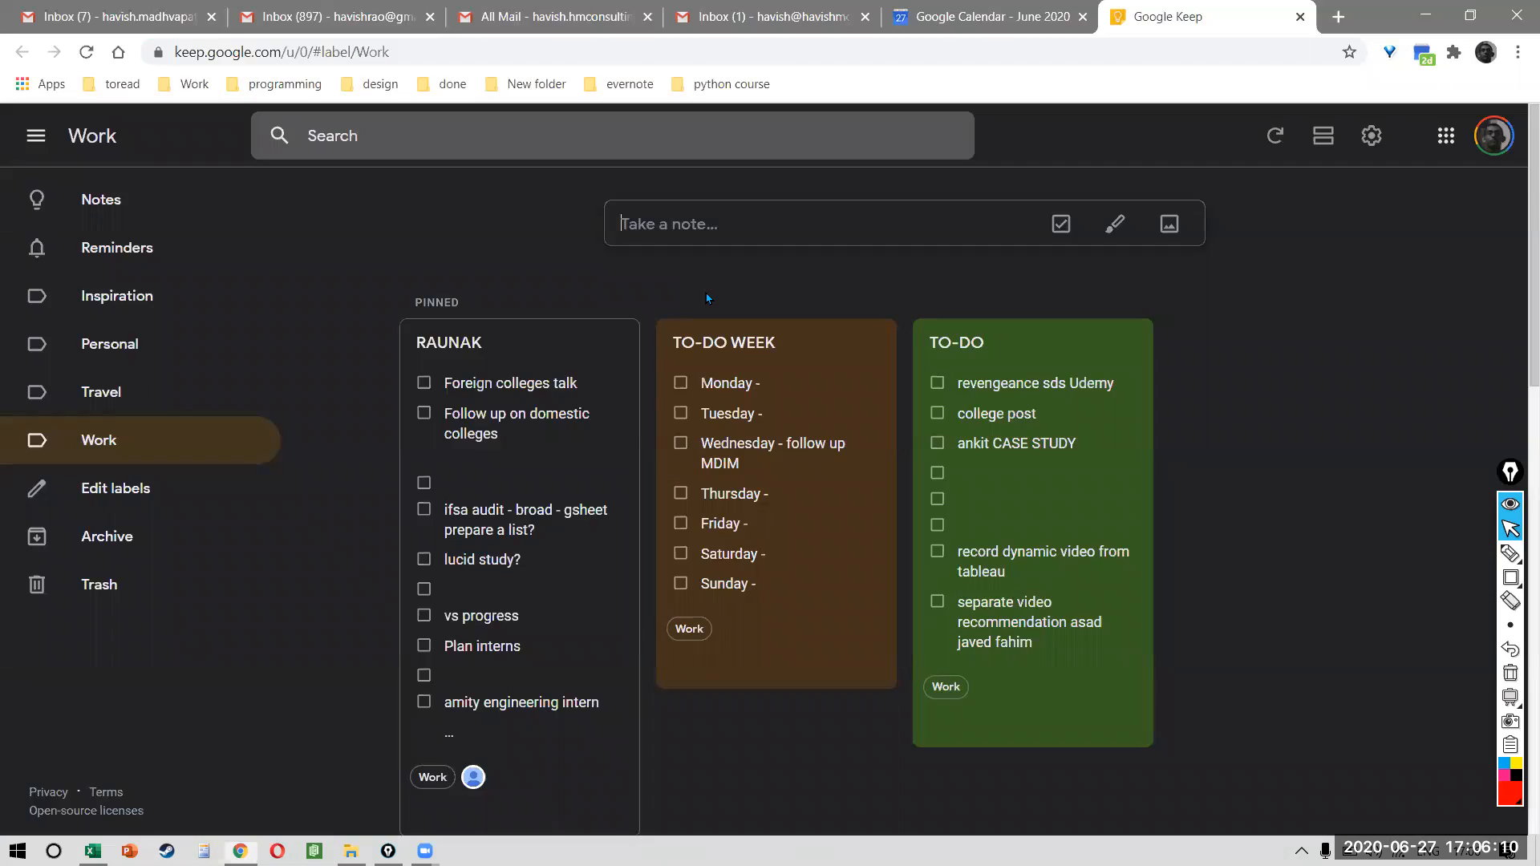
key(ctrl+t)
text(M QUERY)
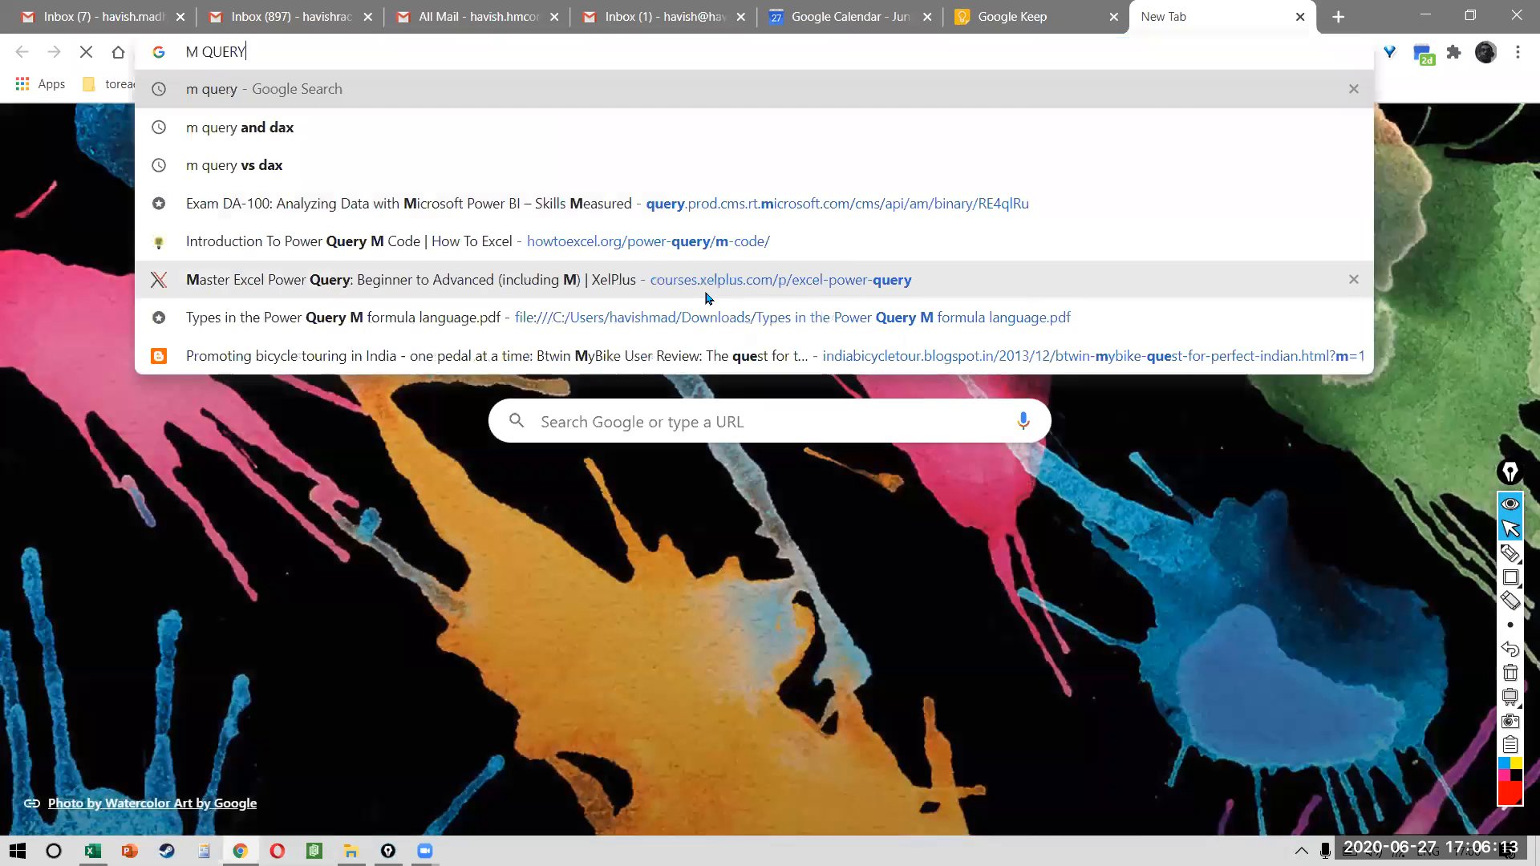
key(Return)
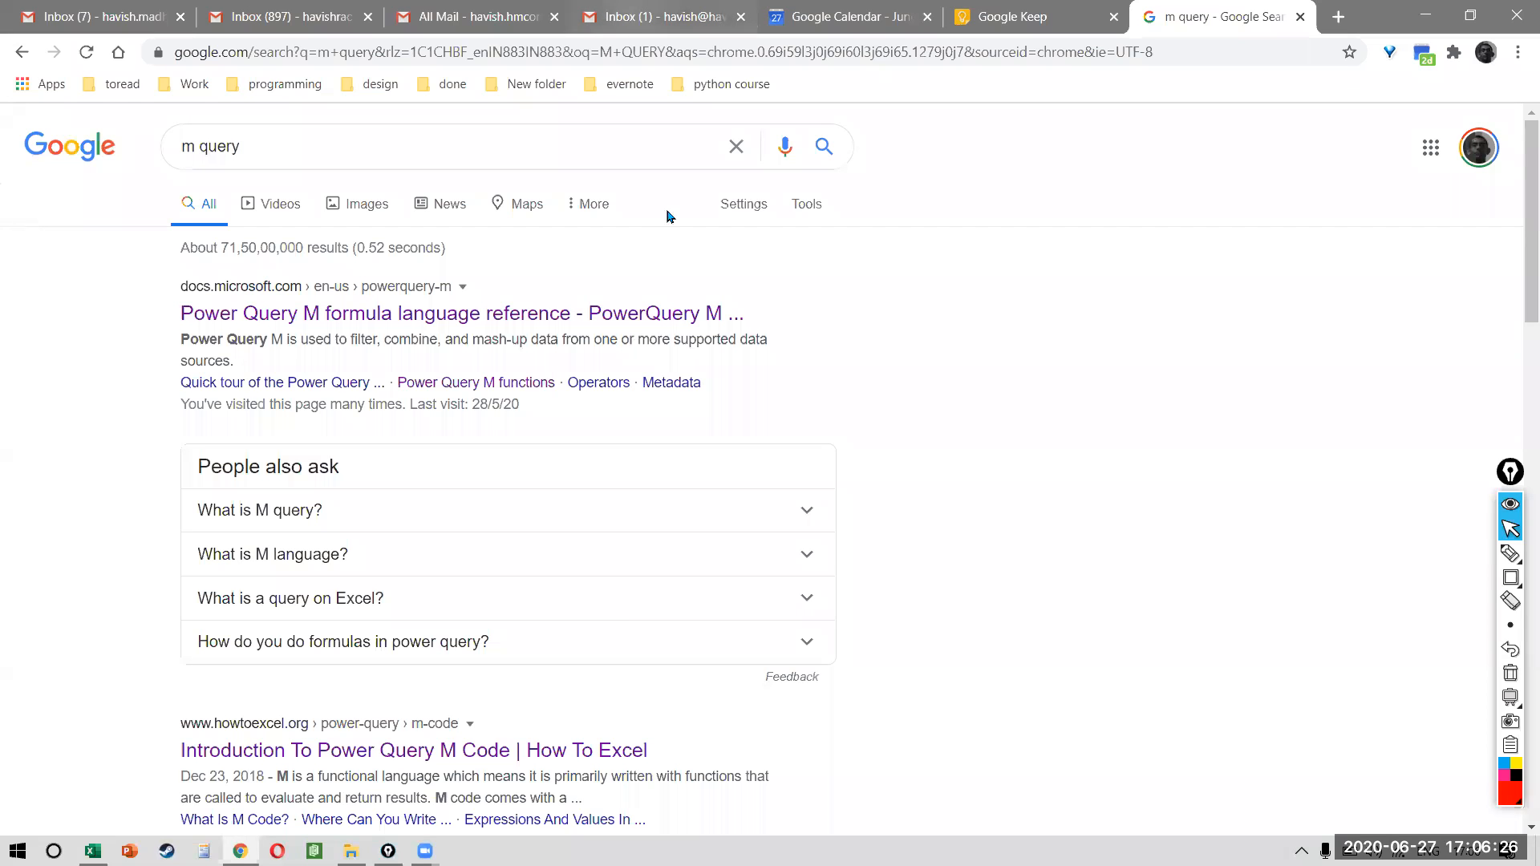
- Return to the dax.guide note in the NOTES workbook in Excel, and switch back to the FILES folder in File Explorer
key(alt+Tab)
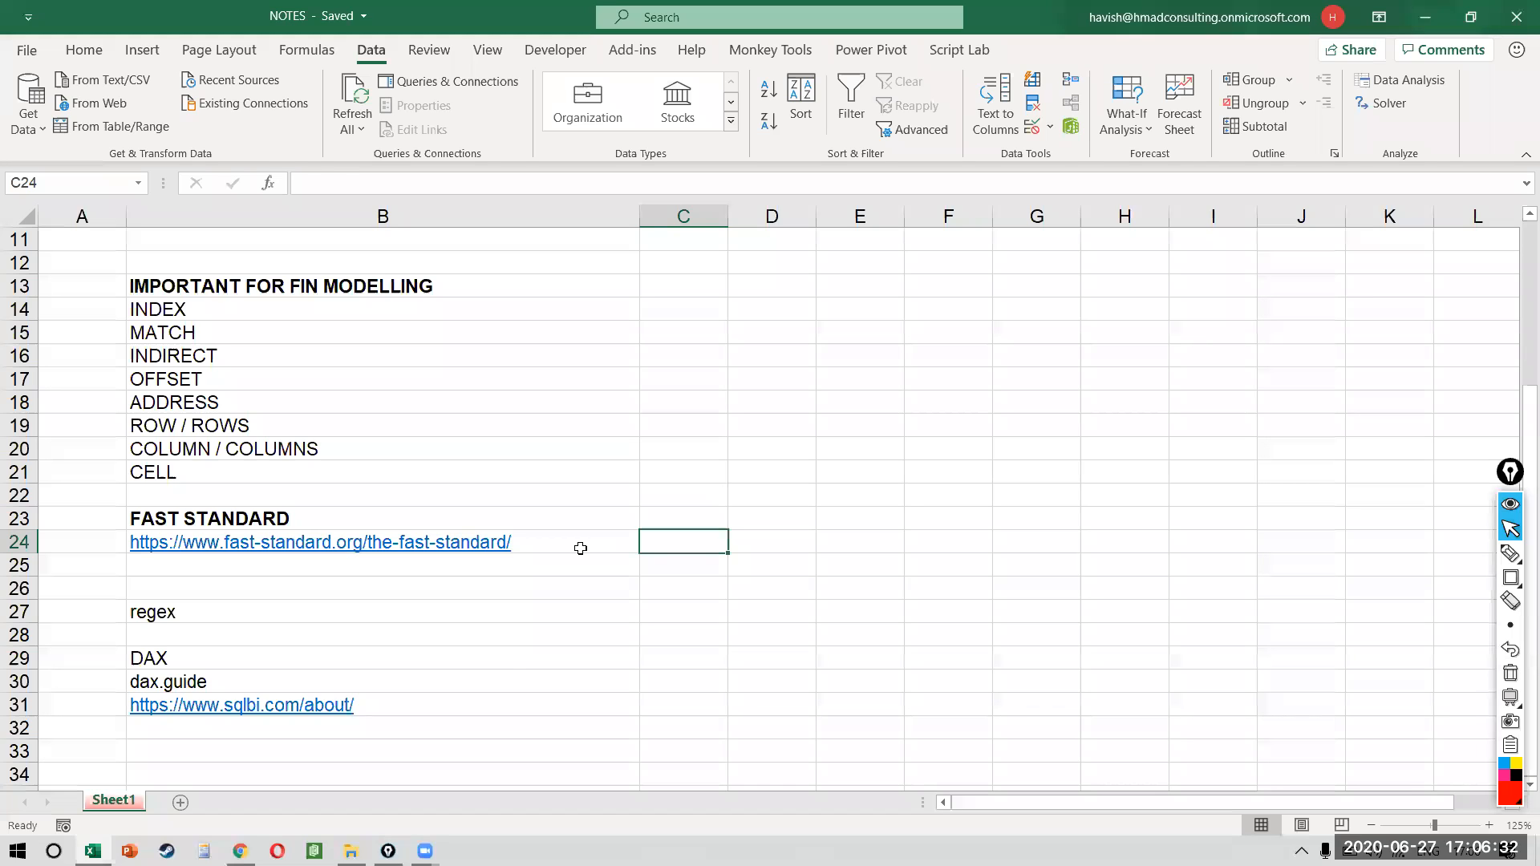
click(507, 674)
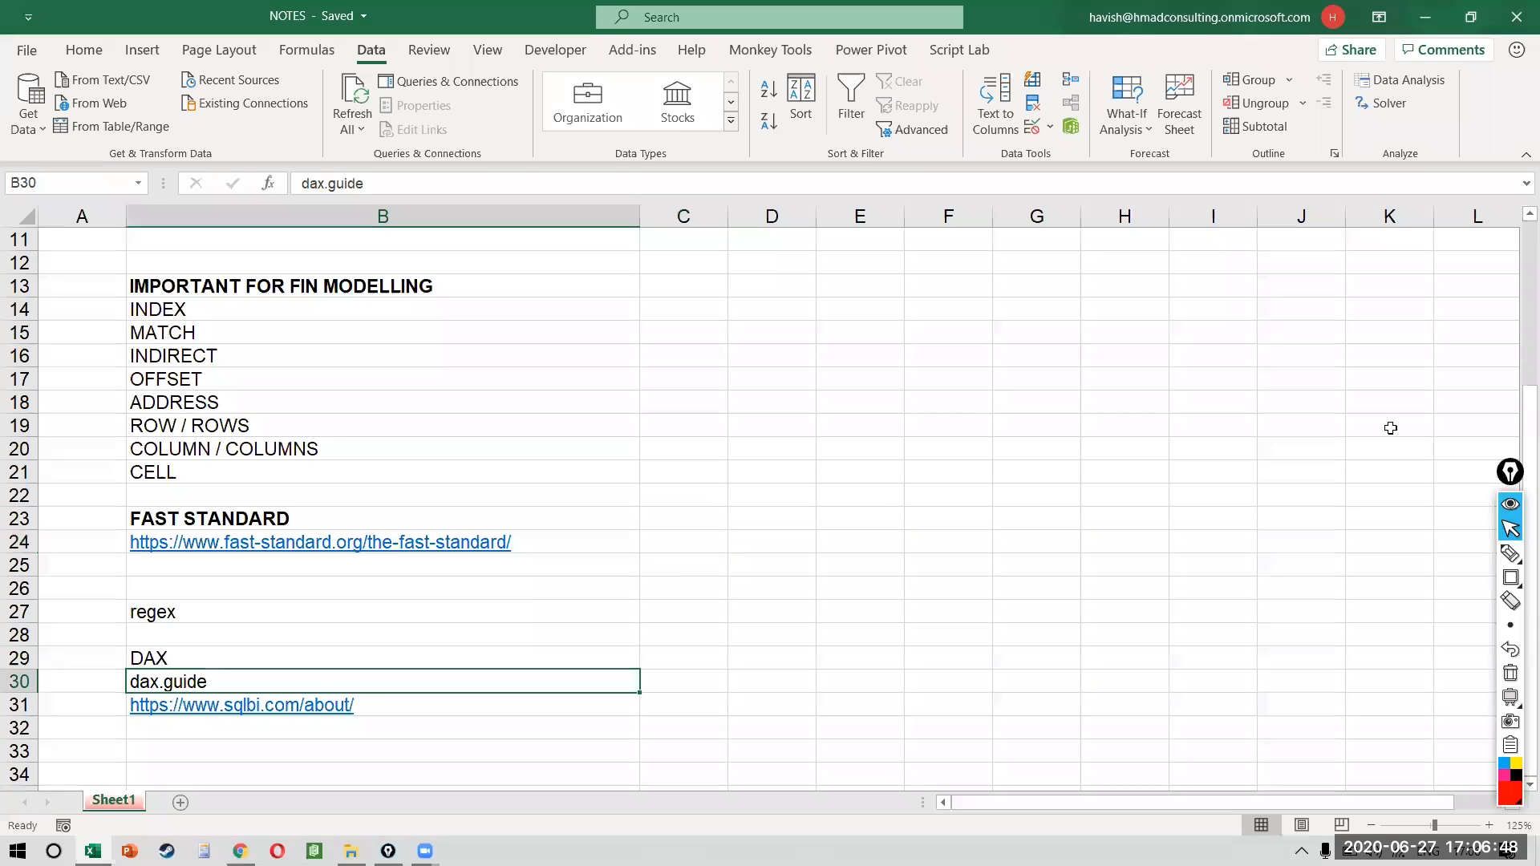
key(alt+Tab)
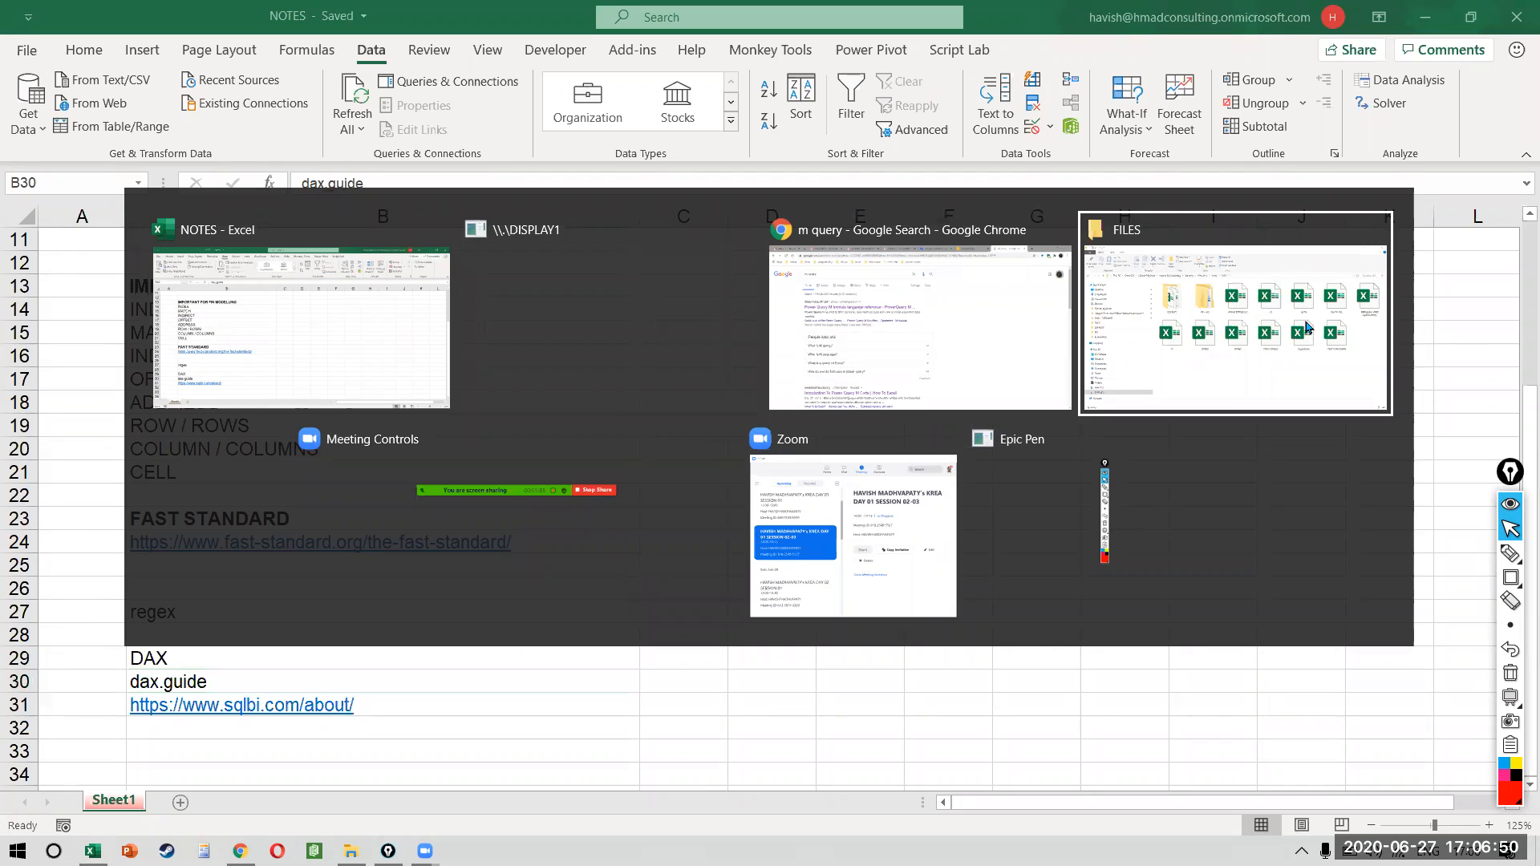
click(1306, 326)
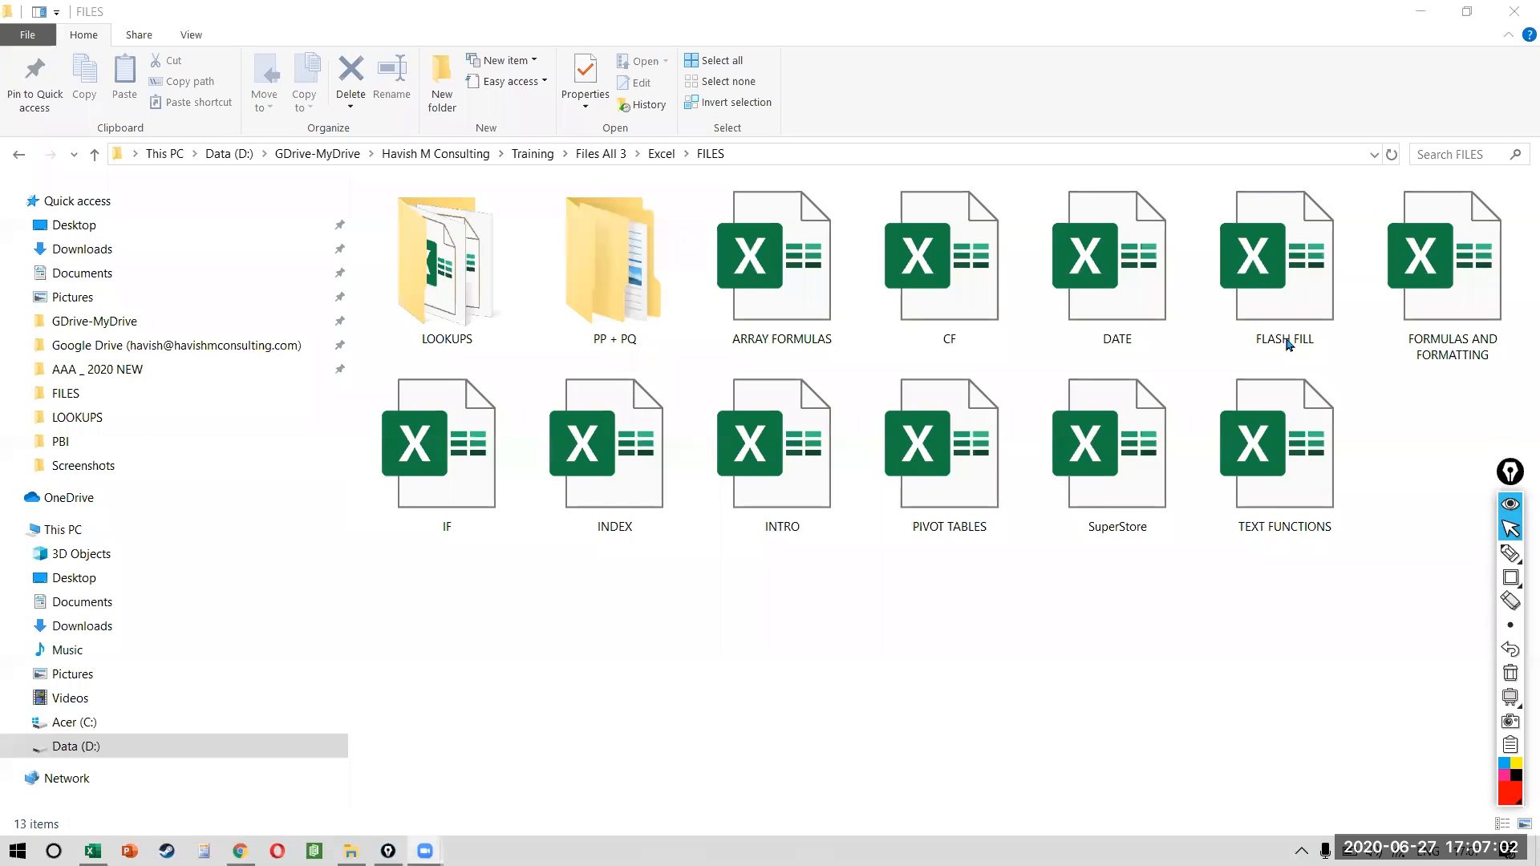
click(600, 626)
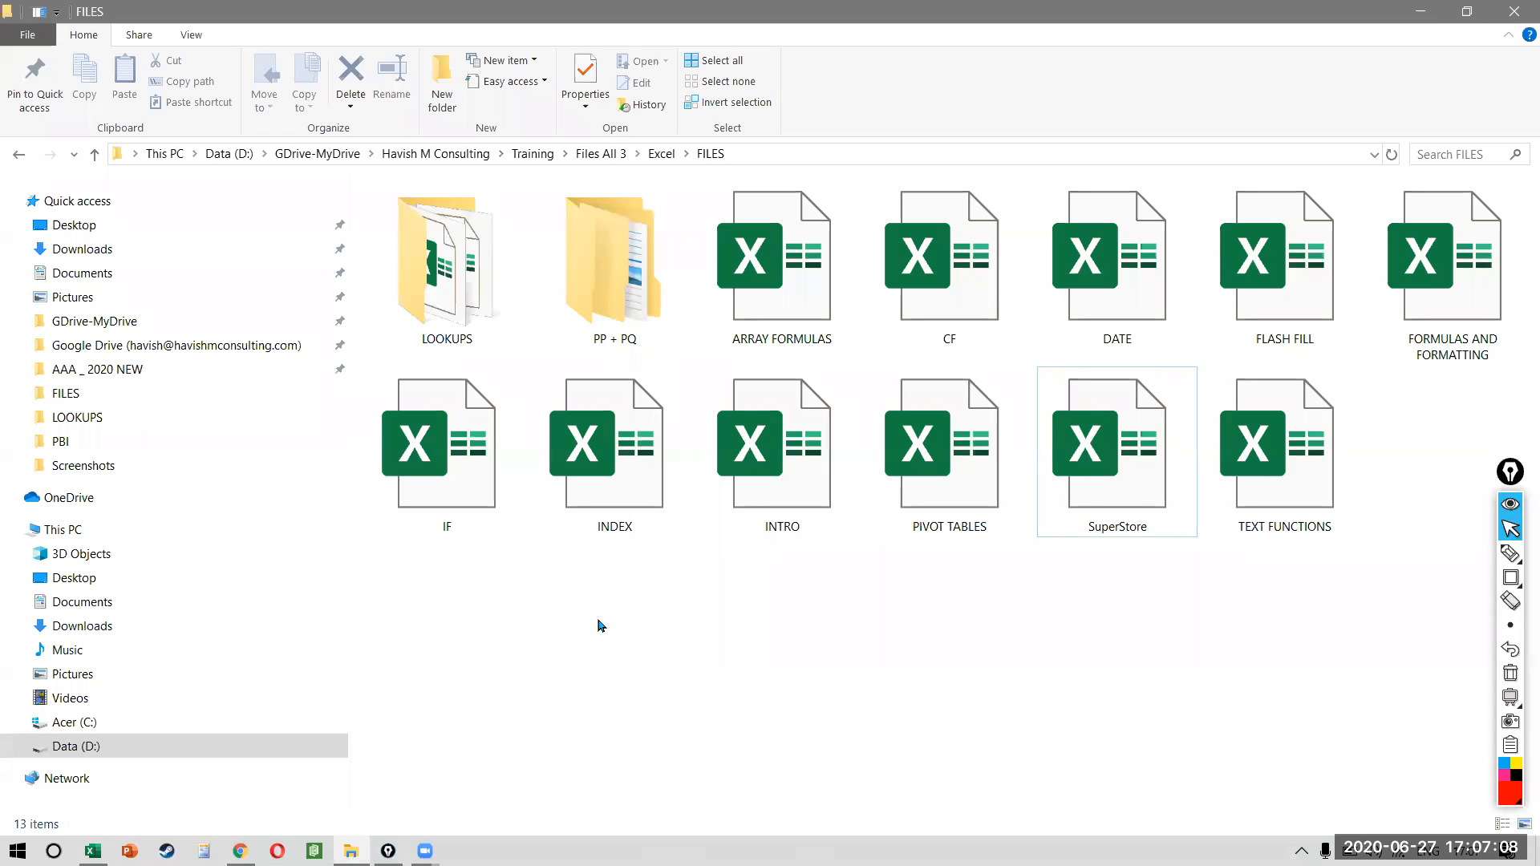
- Switch to Chrome and open web.whatsapp.com in a new tab
key(alt+Tab)
key(Tab)
key(Tab)
key(Tab)
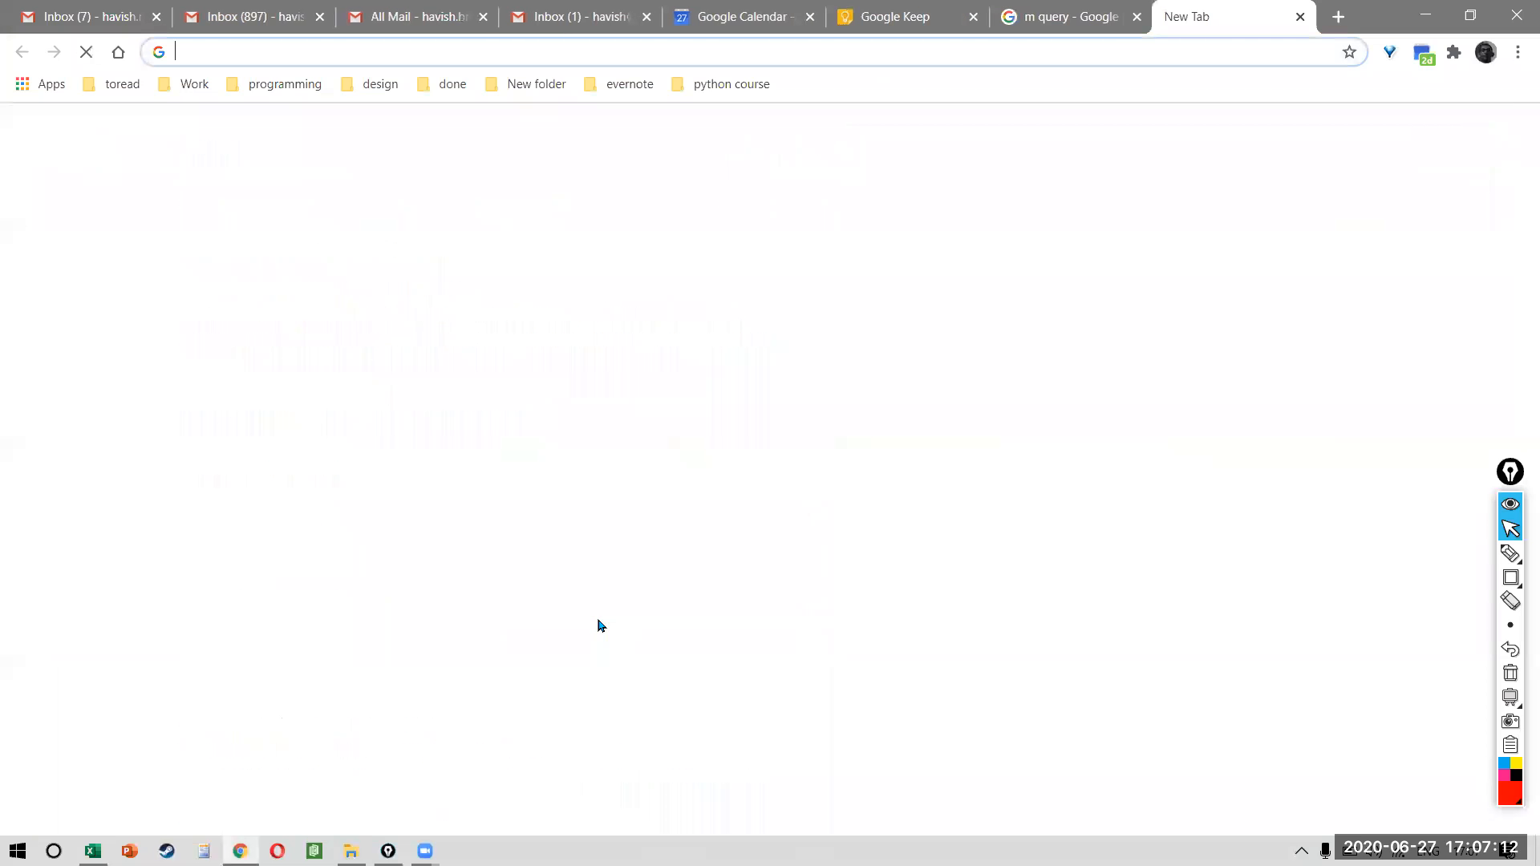
text(web.whatsapp.com)
key(Return)
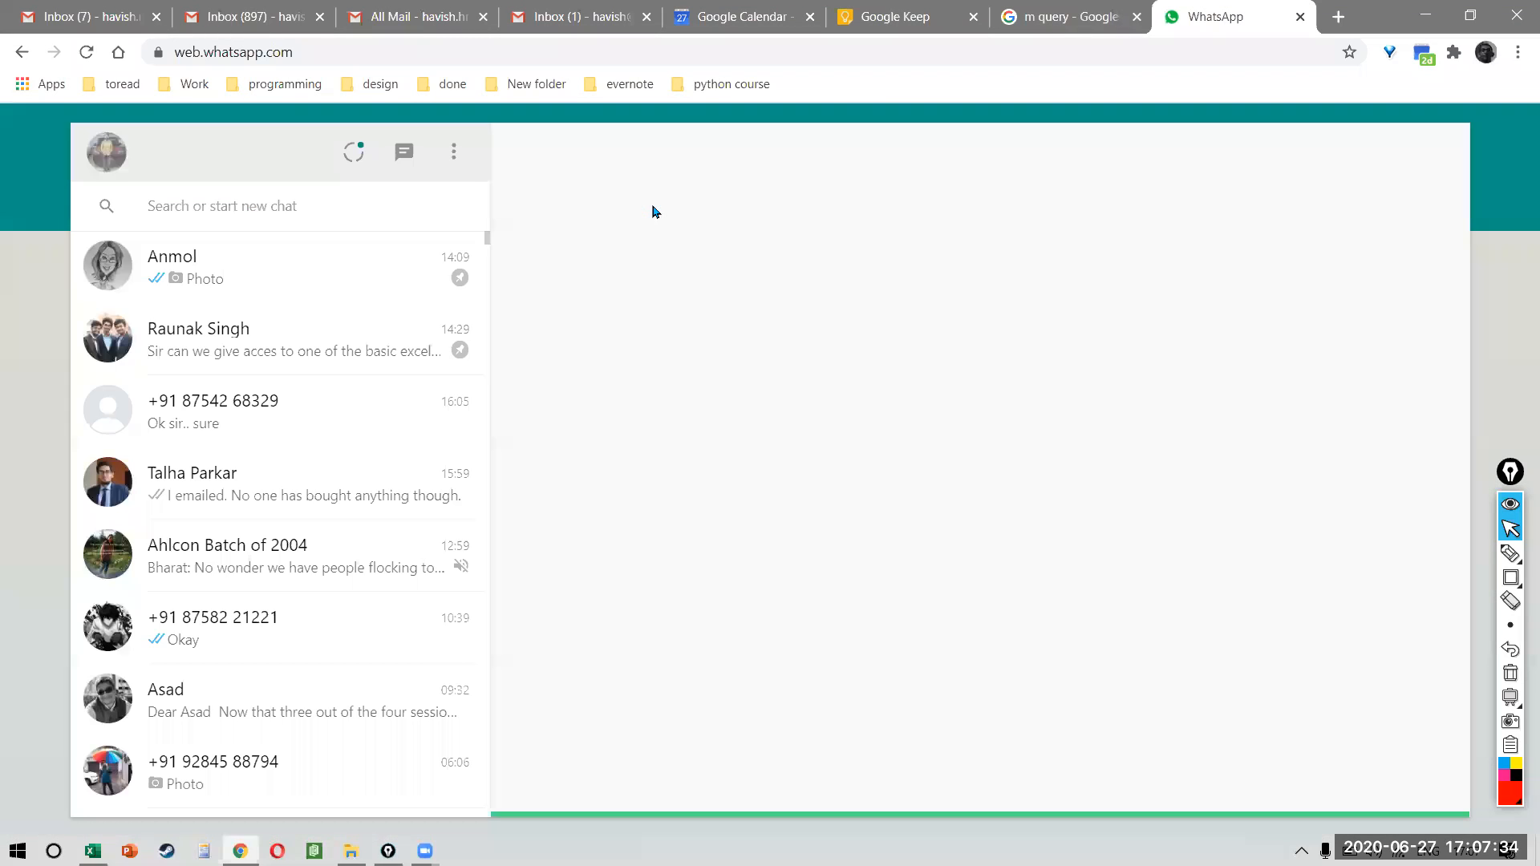
- Open the WhatsApp chat that holds the training timetable and enlarge the message listing the session times
click(316, 619)
scroll(773, 639, up, 5)
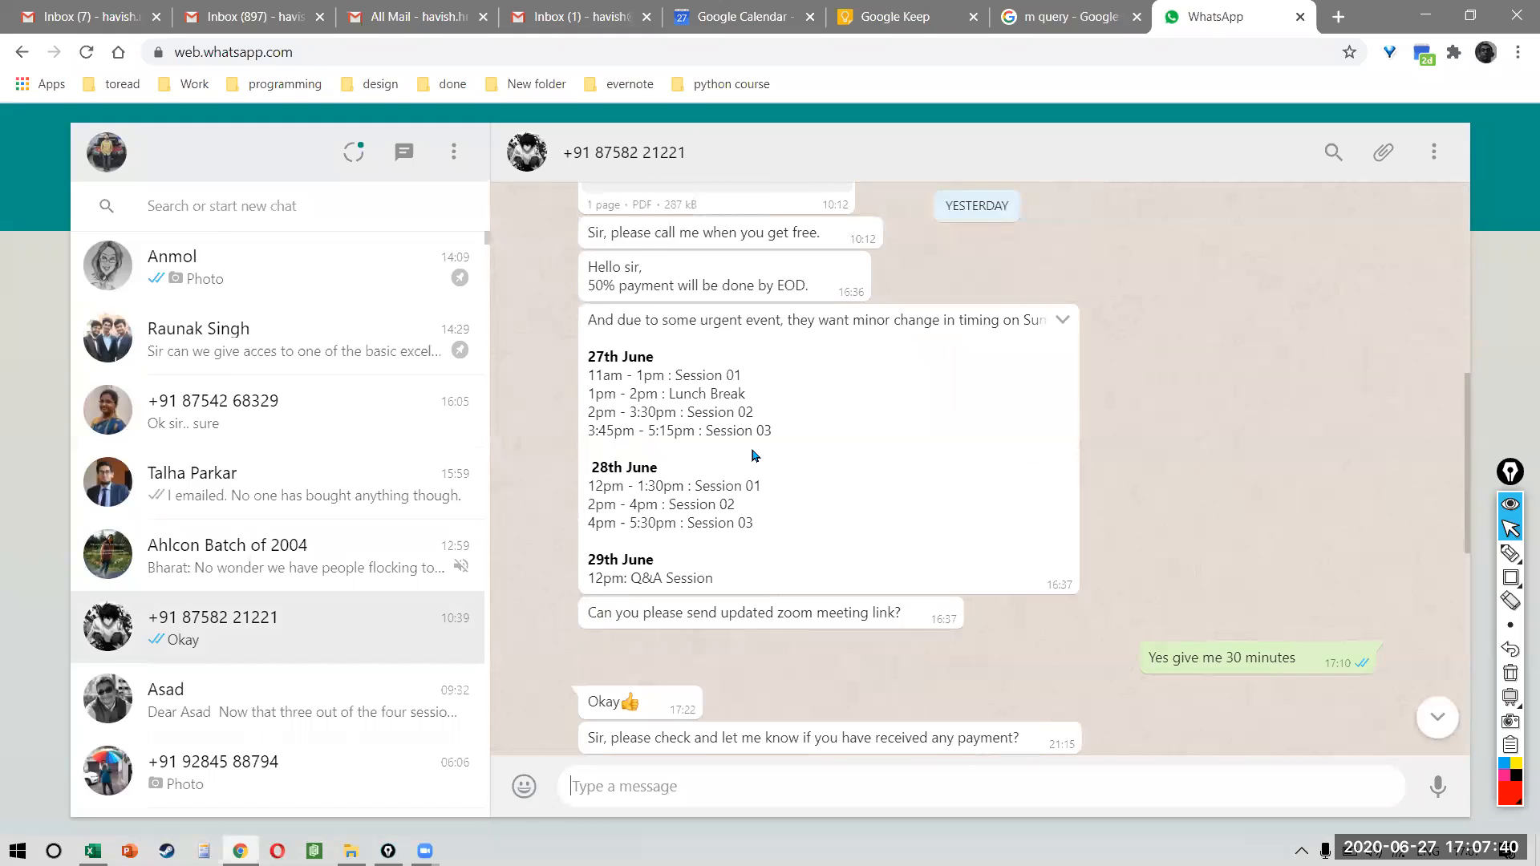
scroll(752, 456, up, 5)
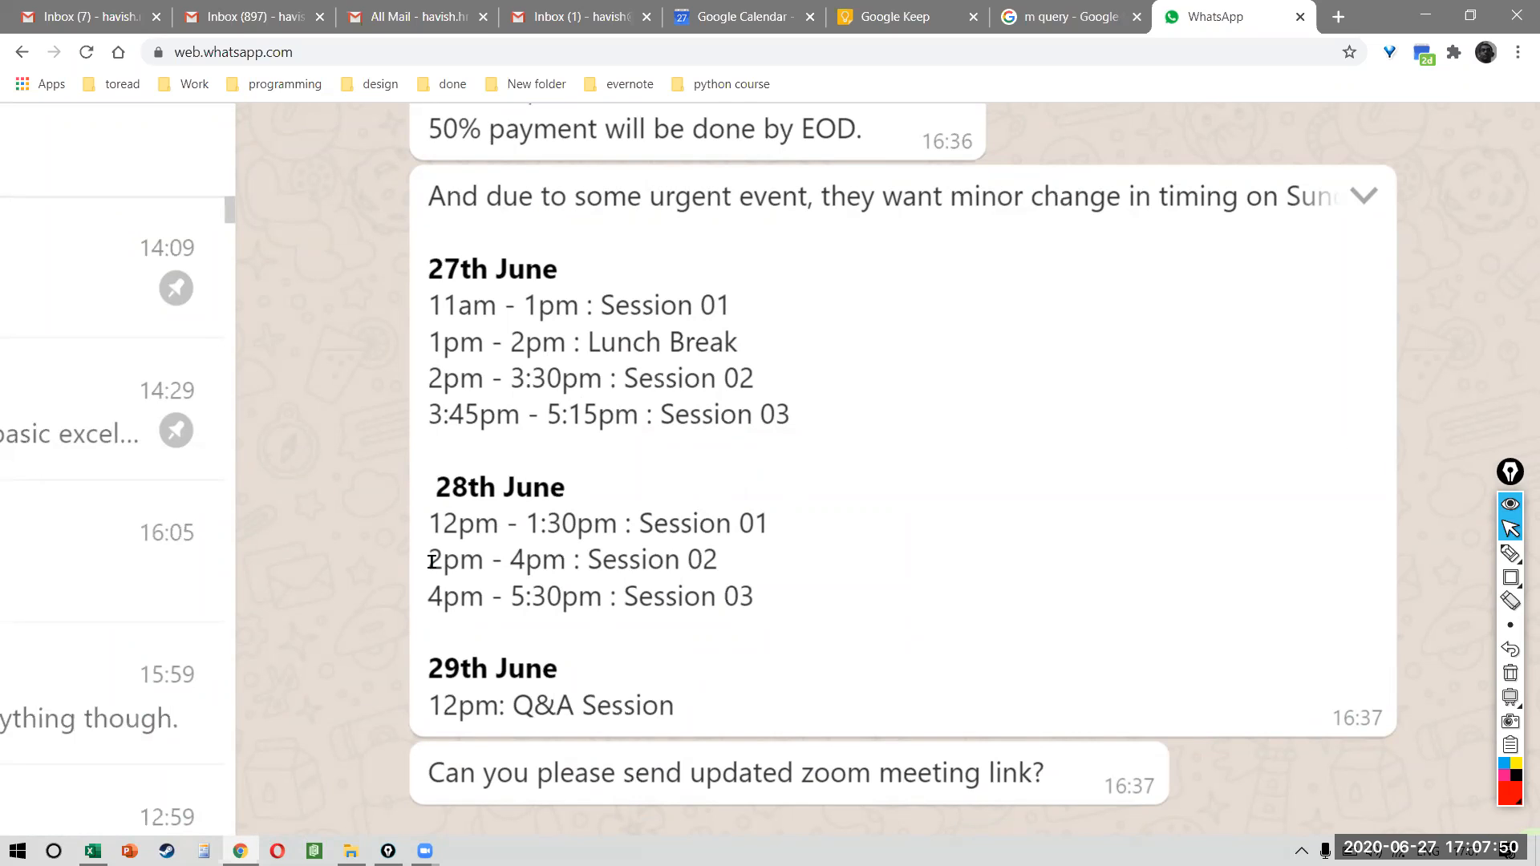
- Highlight the 28th June session times in the timetable message, restore the page's default zoom, and show the desktop
drag(432, 559, 793, 634)
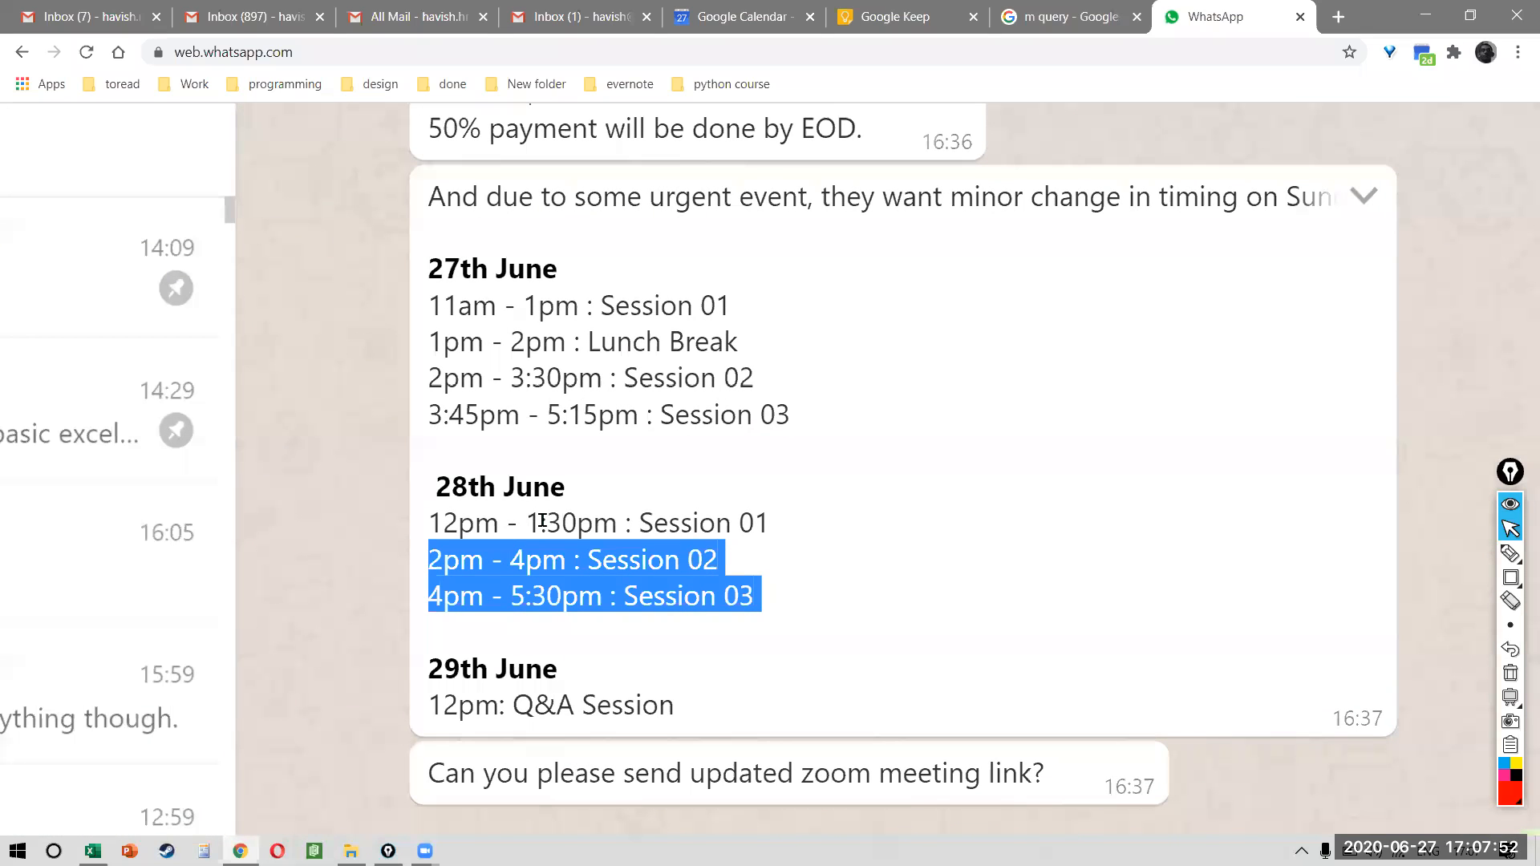
drag(525, 523, 618, 523)
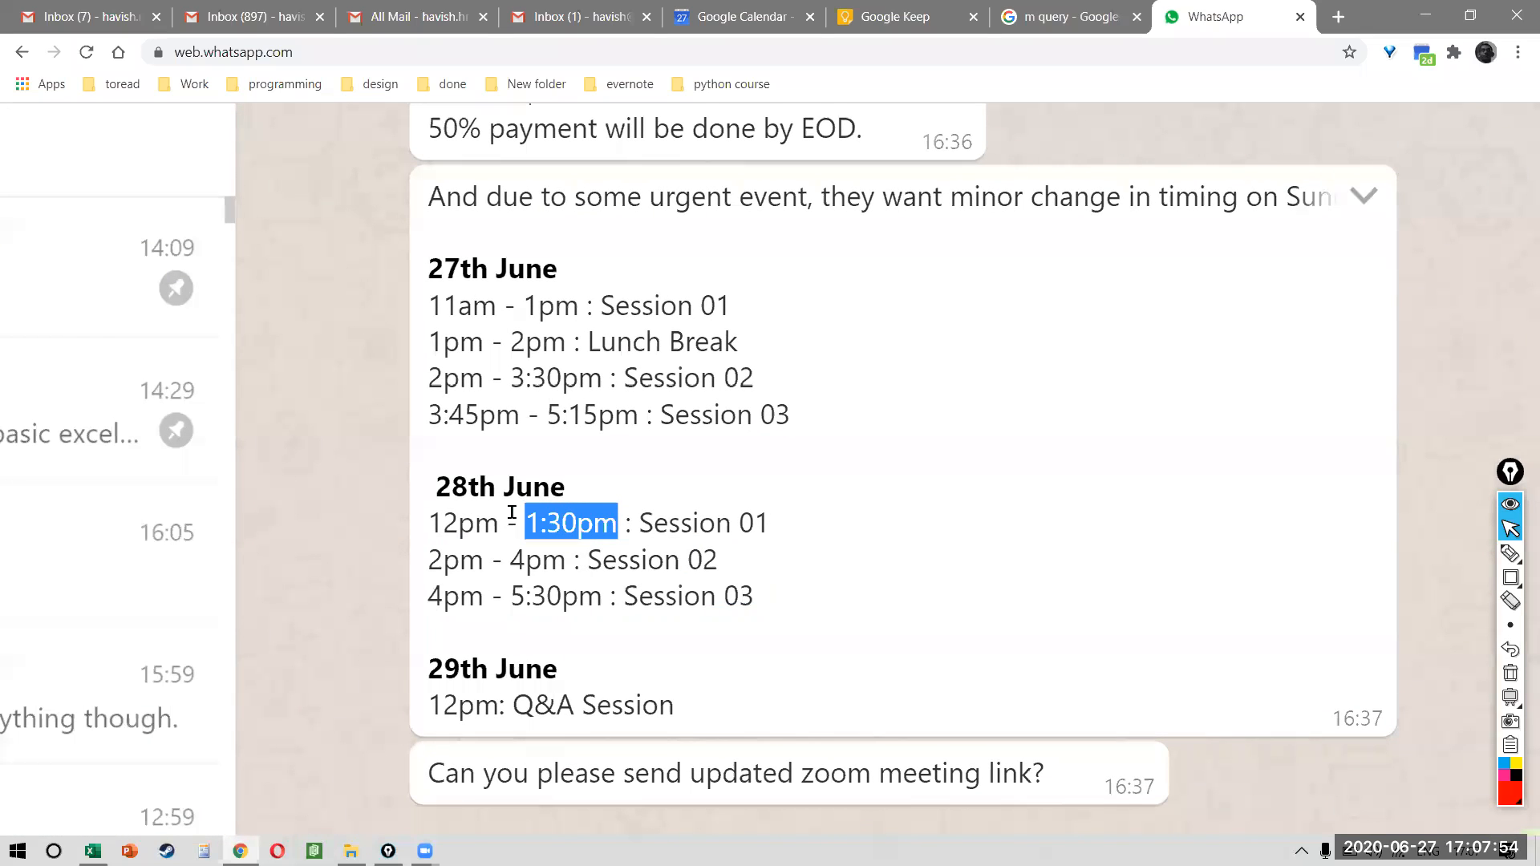
drag(430, 523, 592, 521)
drag(430, 561, 611, 568)
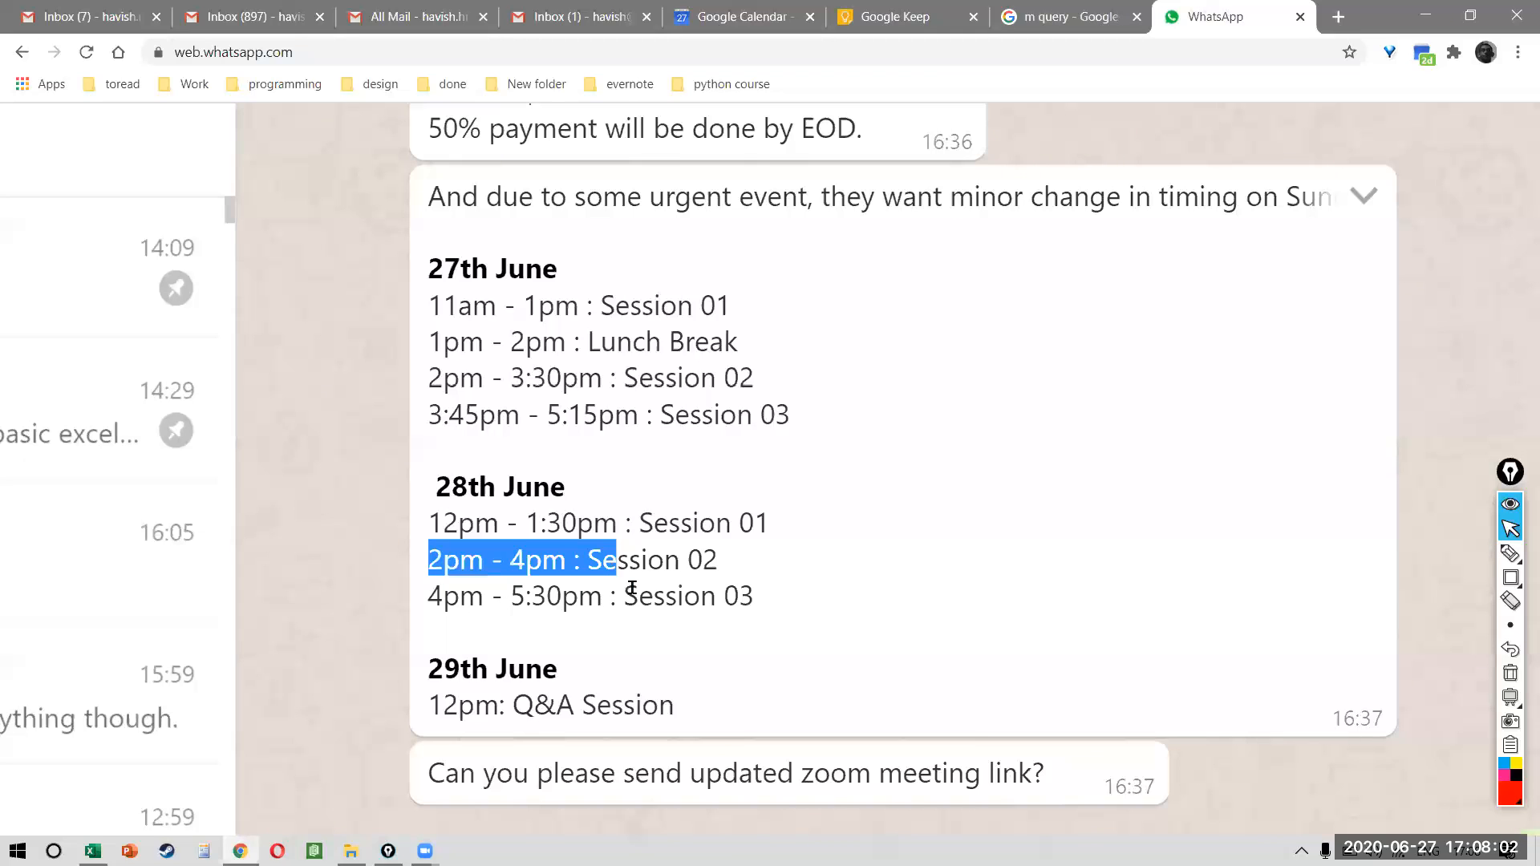
drag(527, 522, 735, 603)
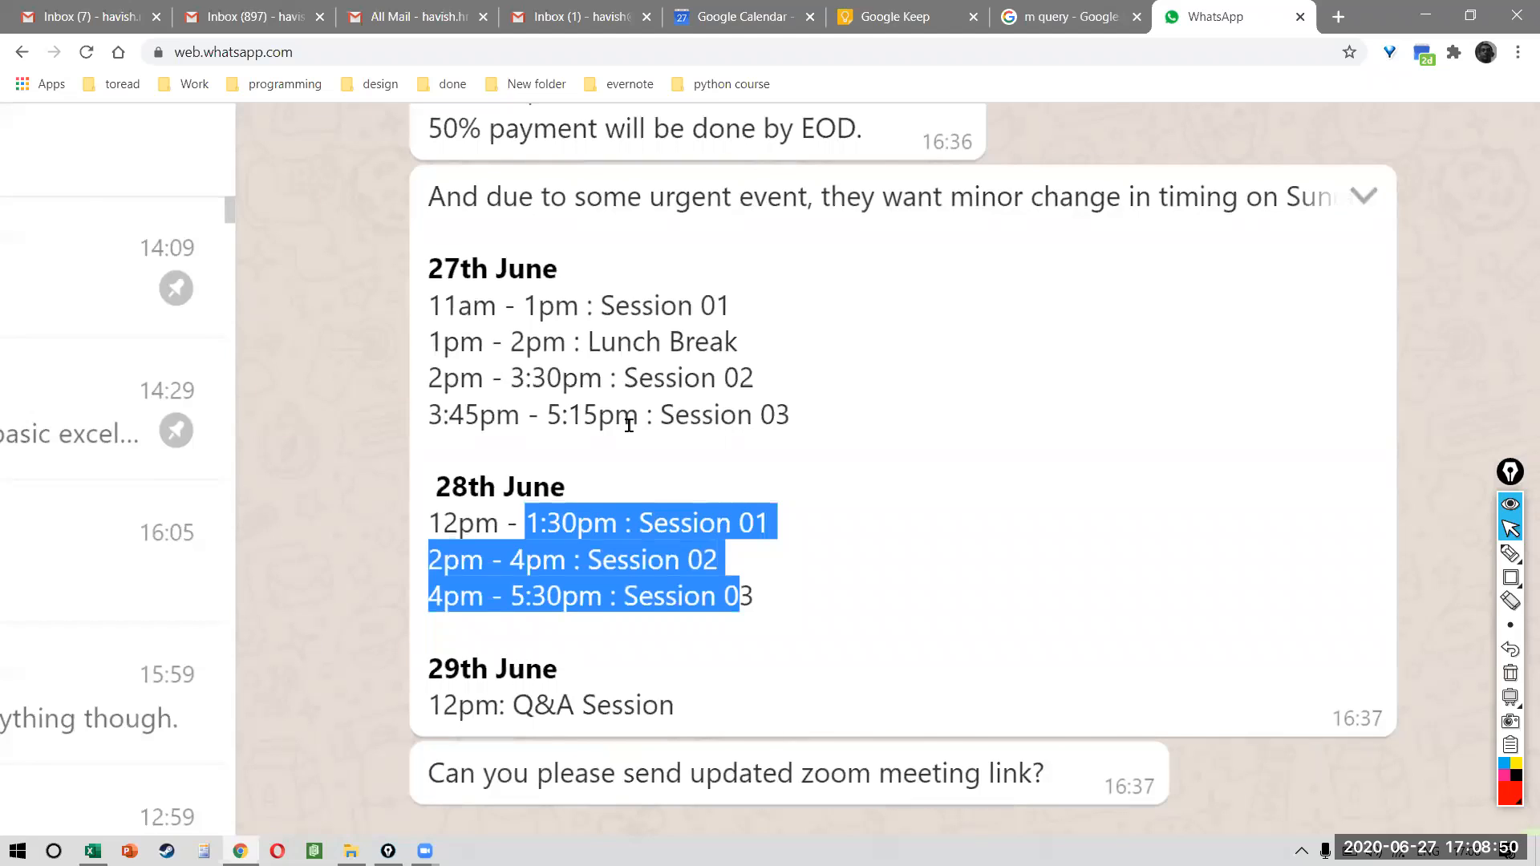
key(ctrl+0)
key(super+d)
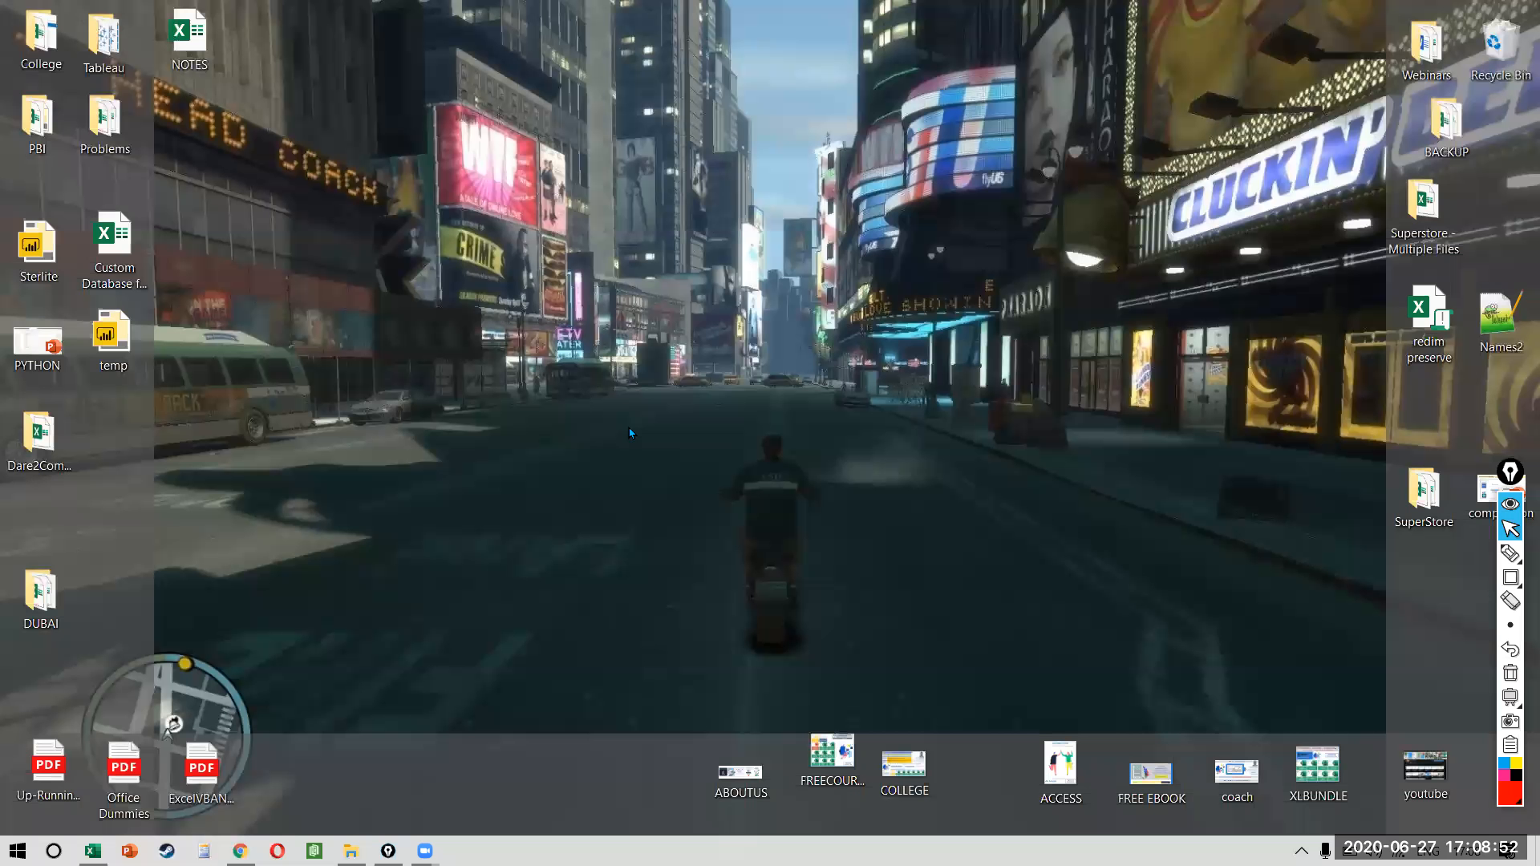